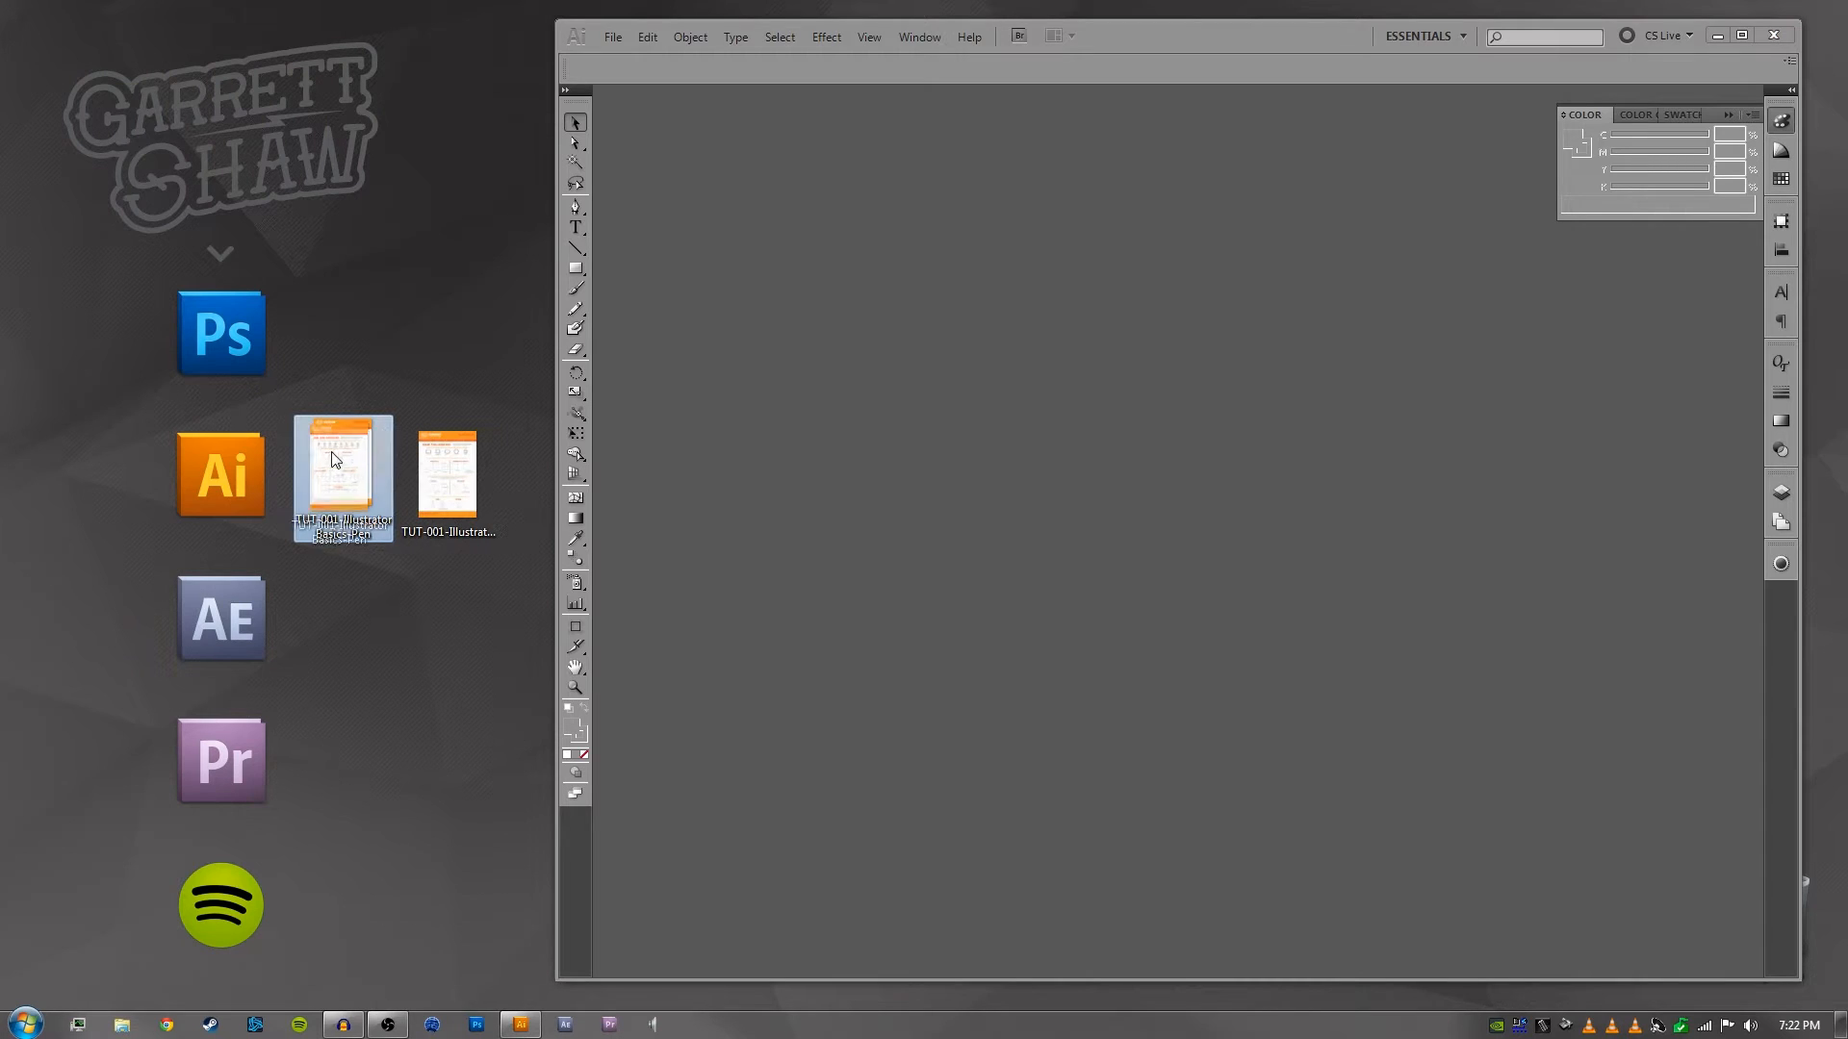
- Open the TUT-001-IllustratorBasics-Pen JPEG image from the Desktop in Illustrator
click(398, 376)
click(622, 36)
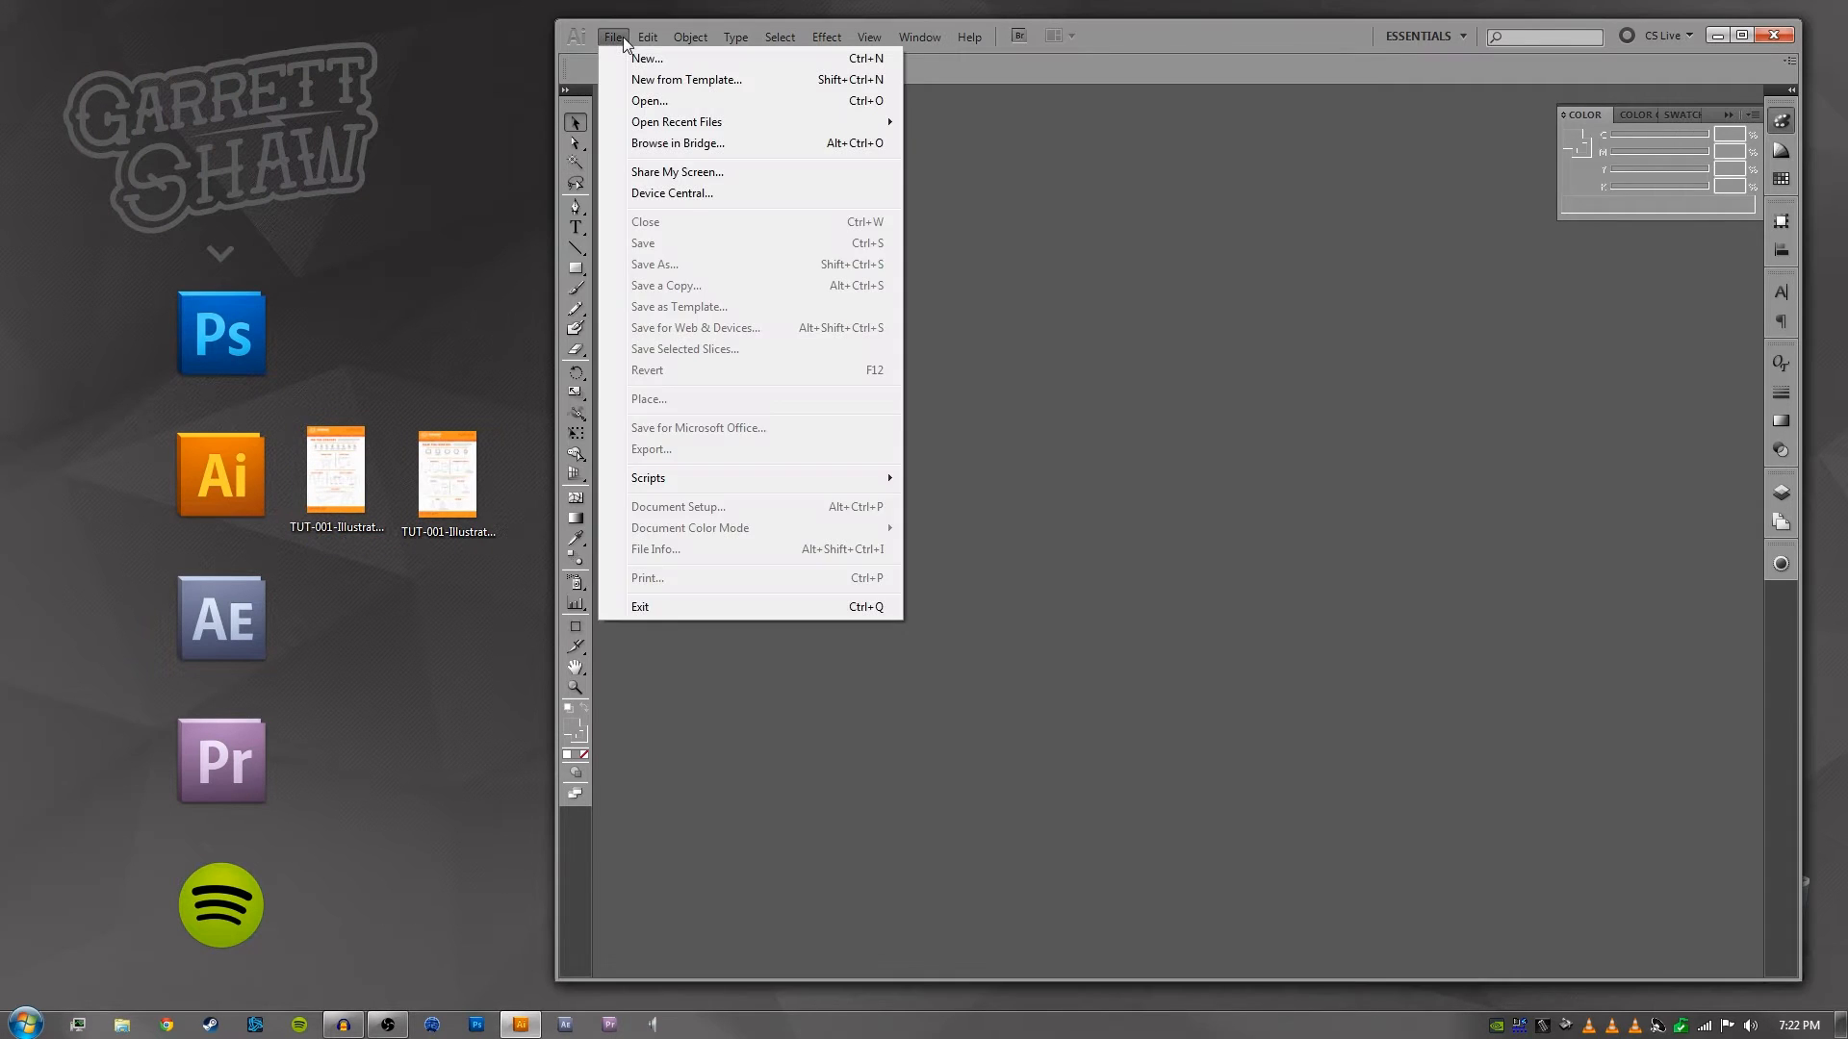
click(648, 101)
click(609, 169)
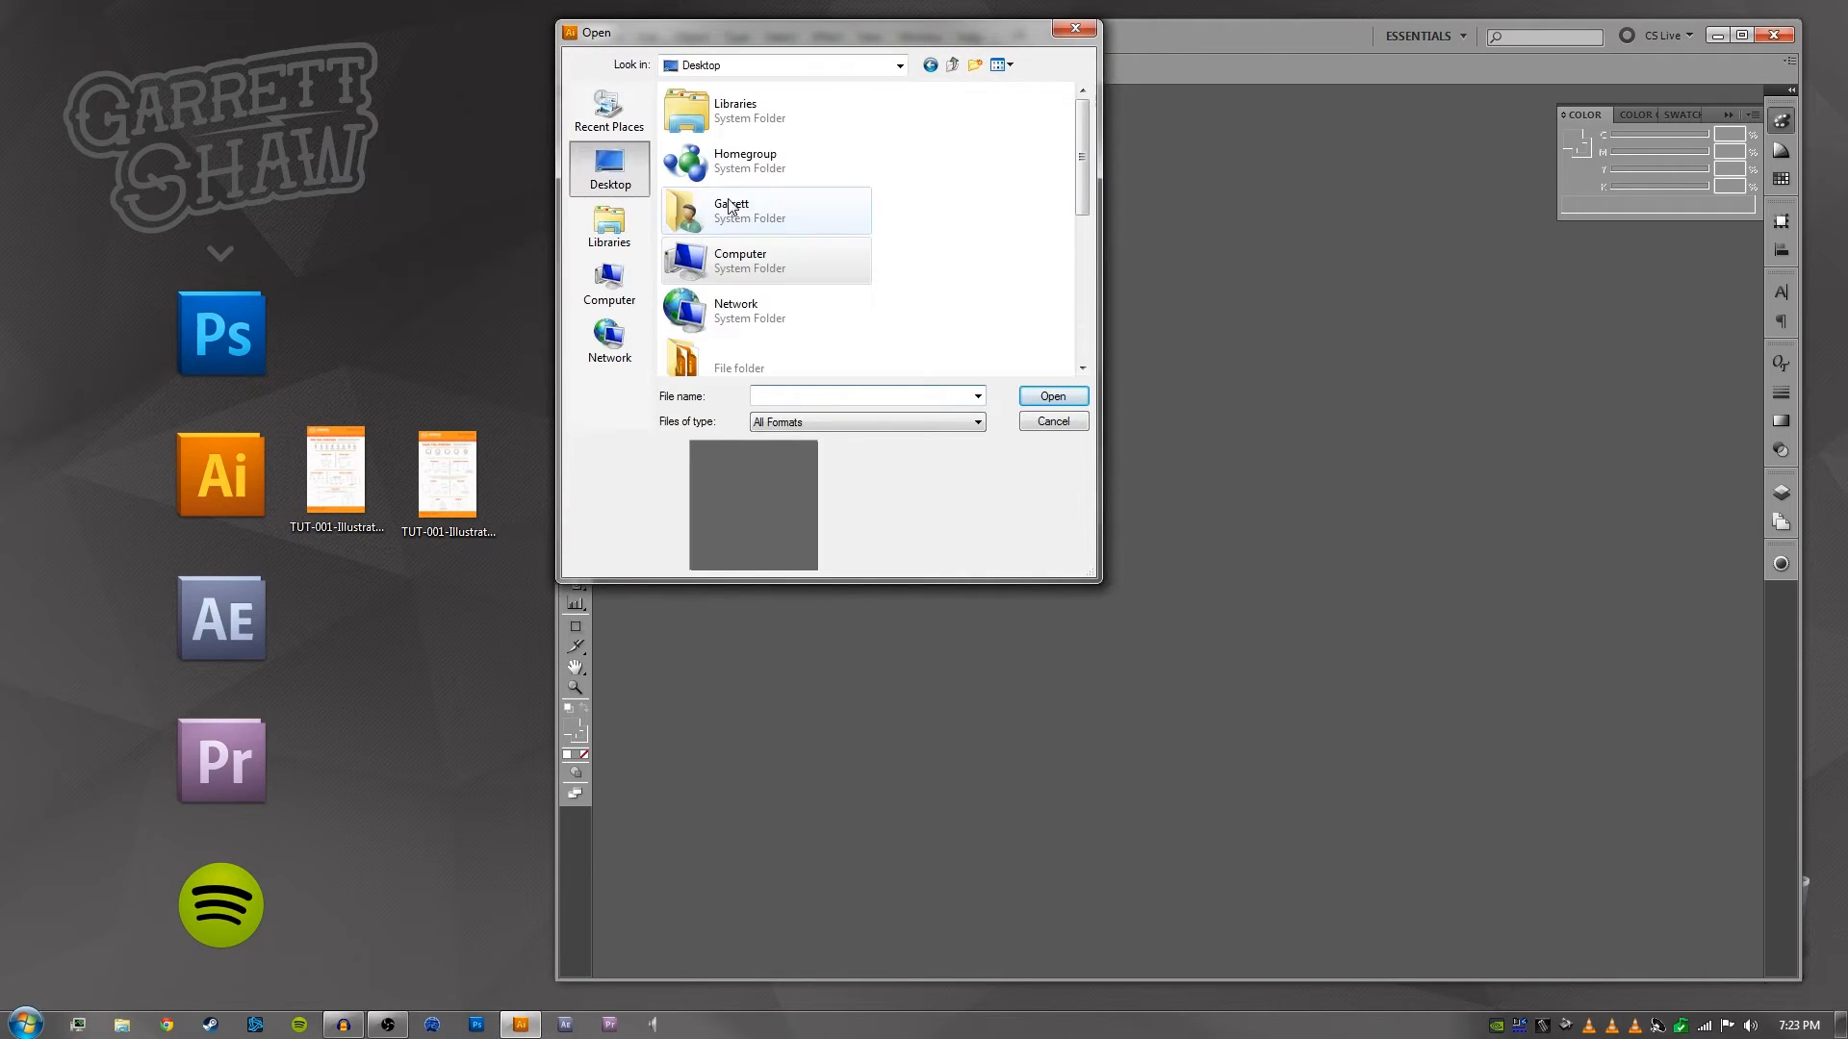
drag(1084, 163, 1083, 310)
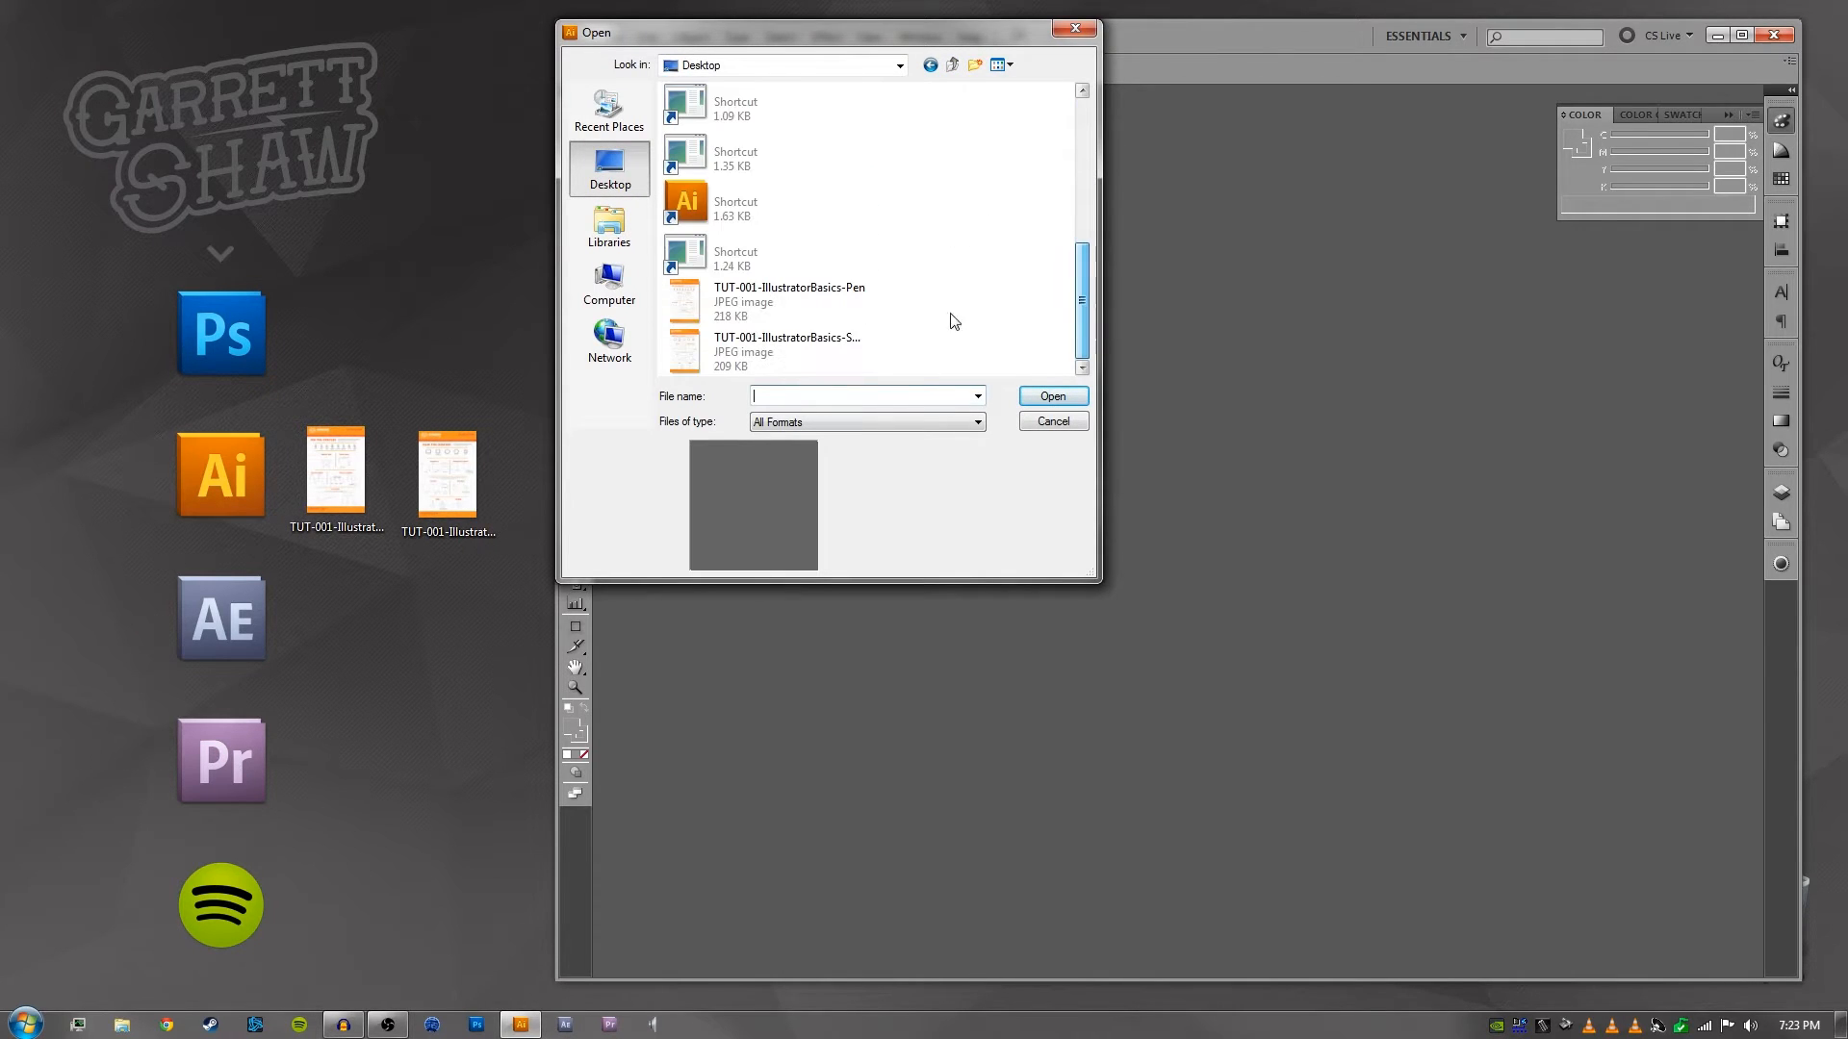
click(785, 303)
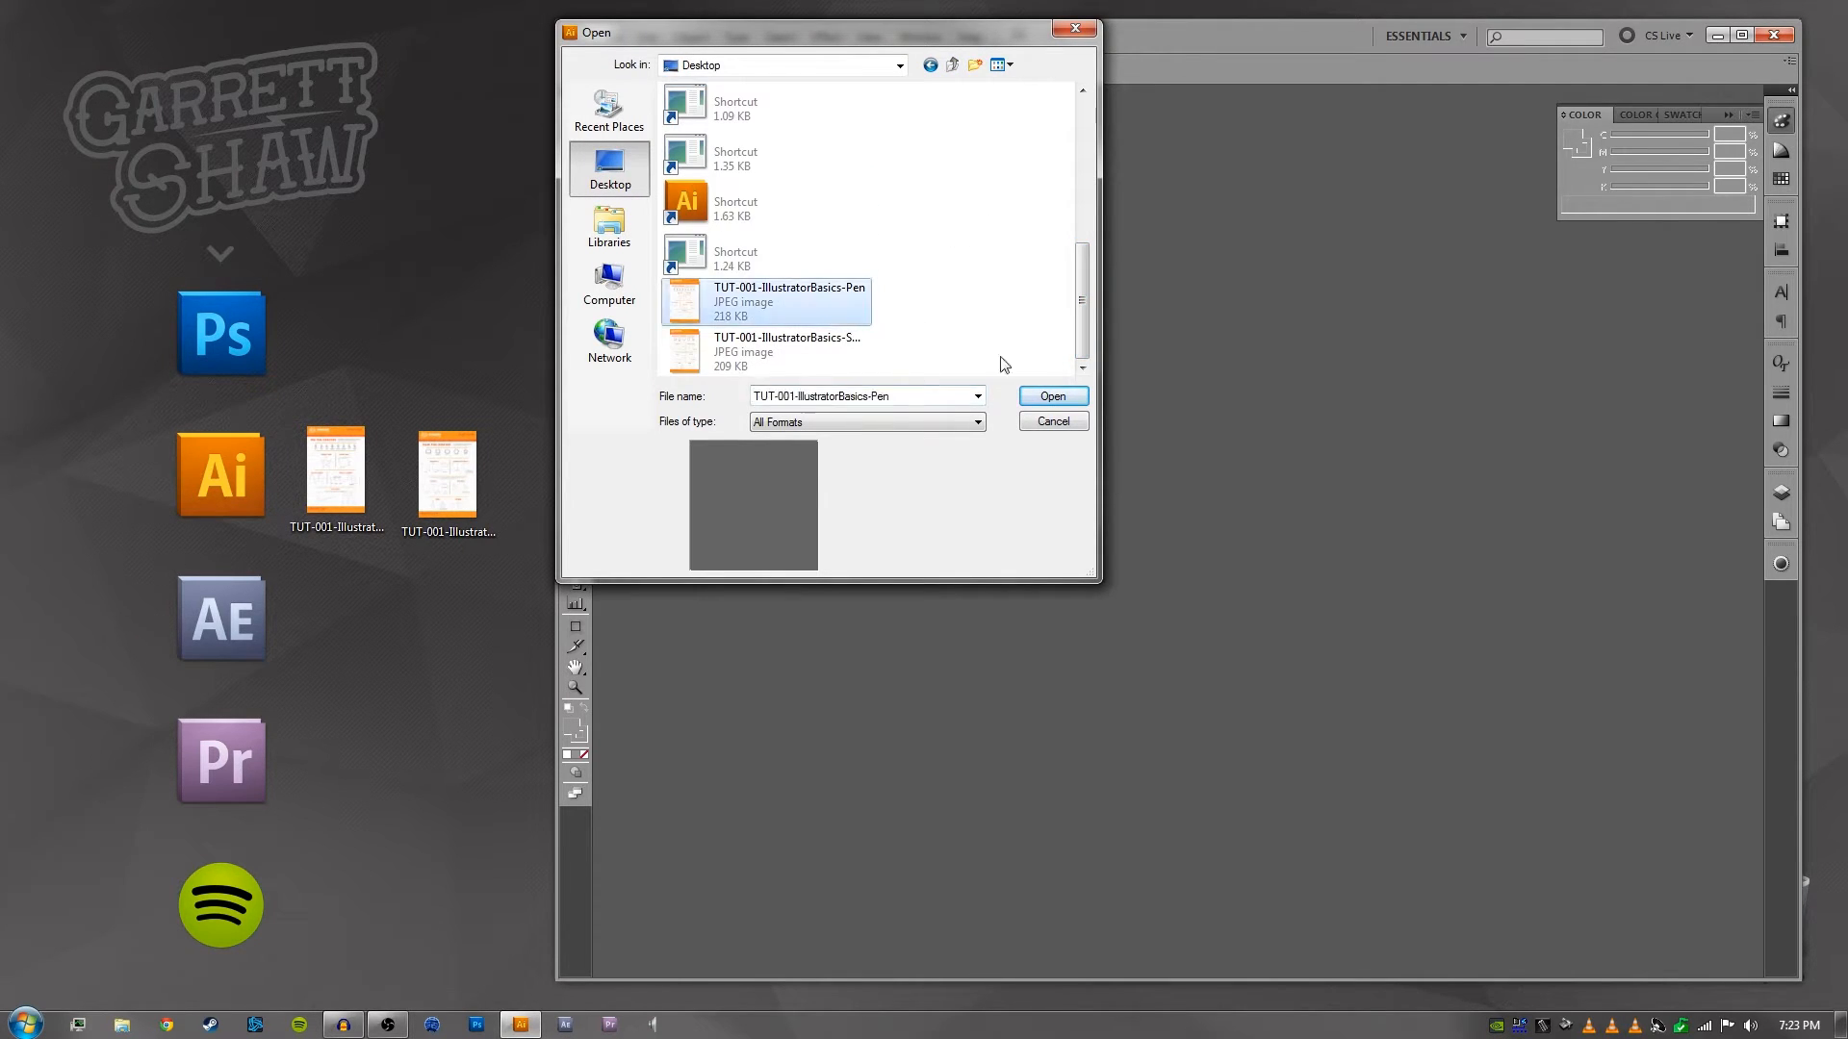
click(1071, 395)
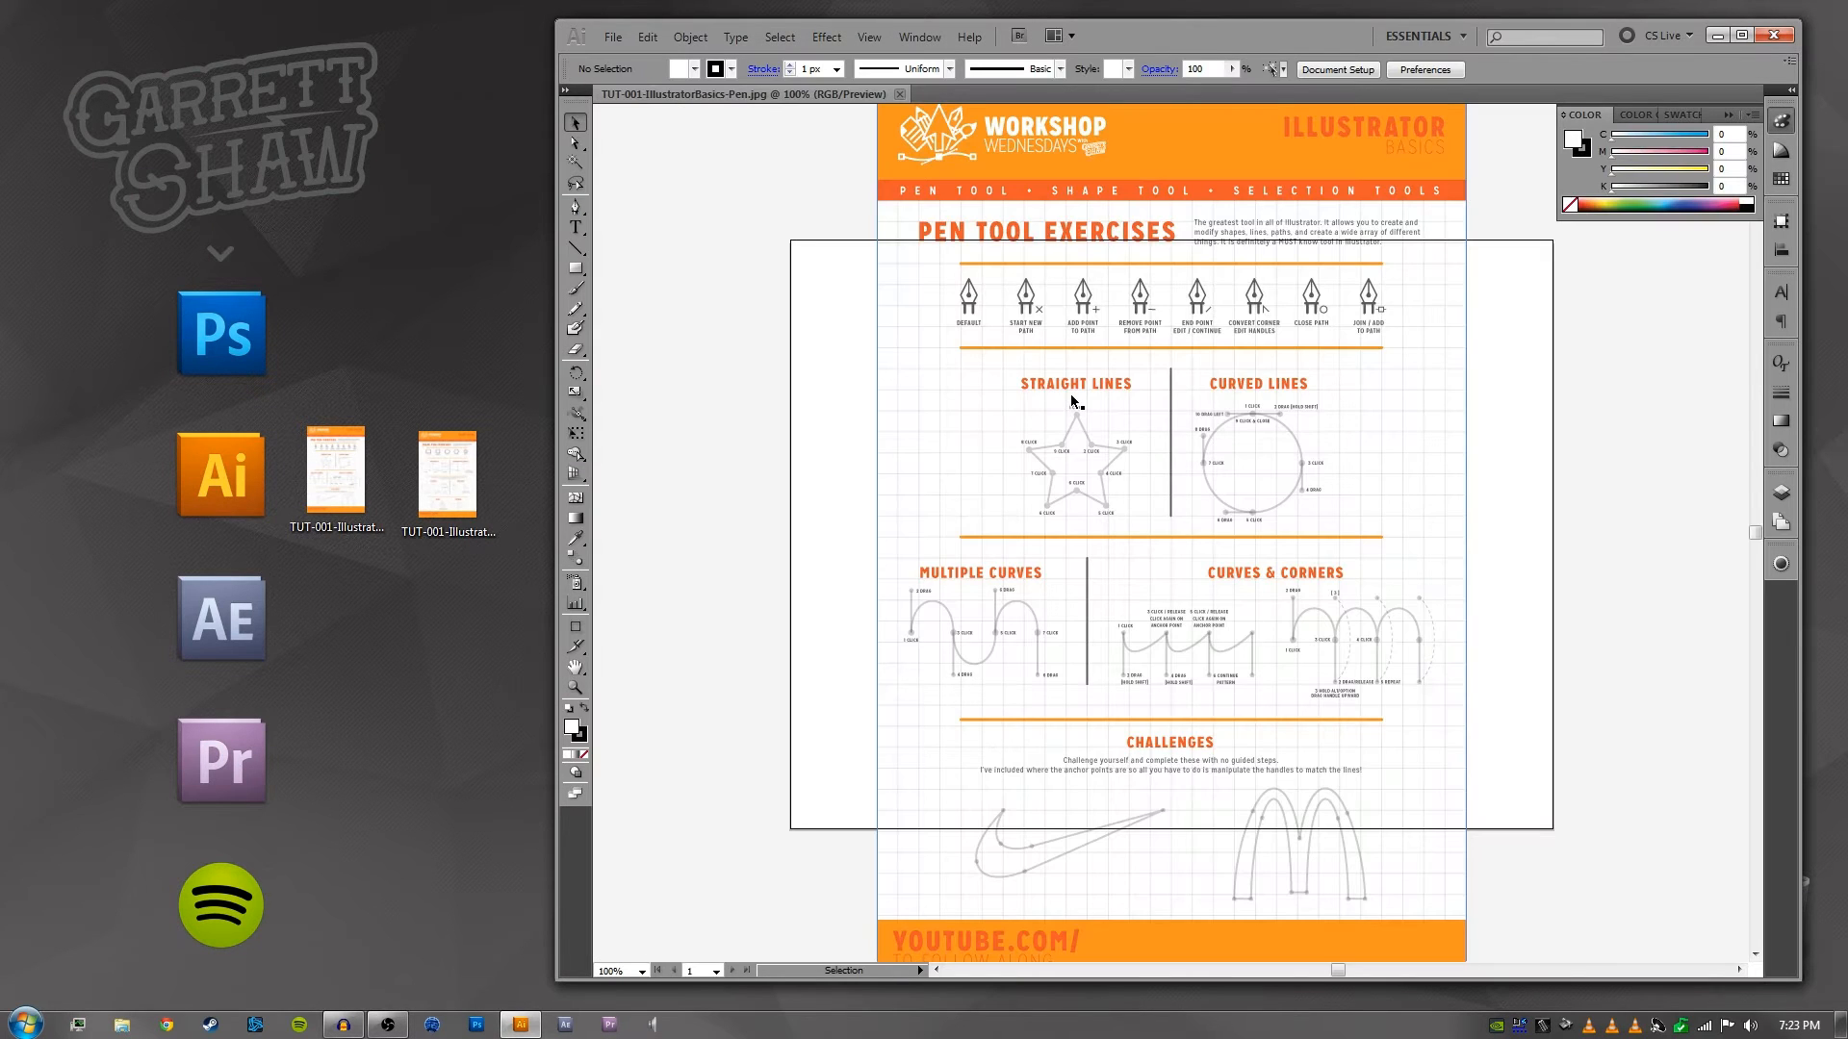
- Move the pen tool worksheet image off the artboard to the empty area on its left side
drag(1504, 349, 1421, 370)
drag(1463, 565, 1431, 584)
drag(1148, 381, 1229, 494)
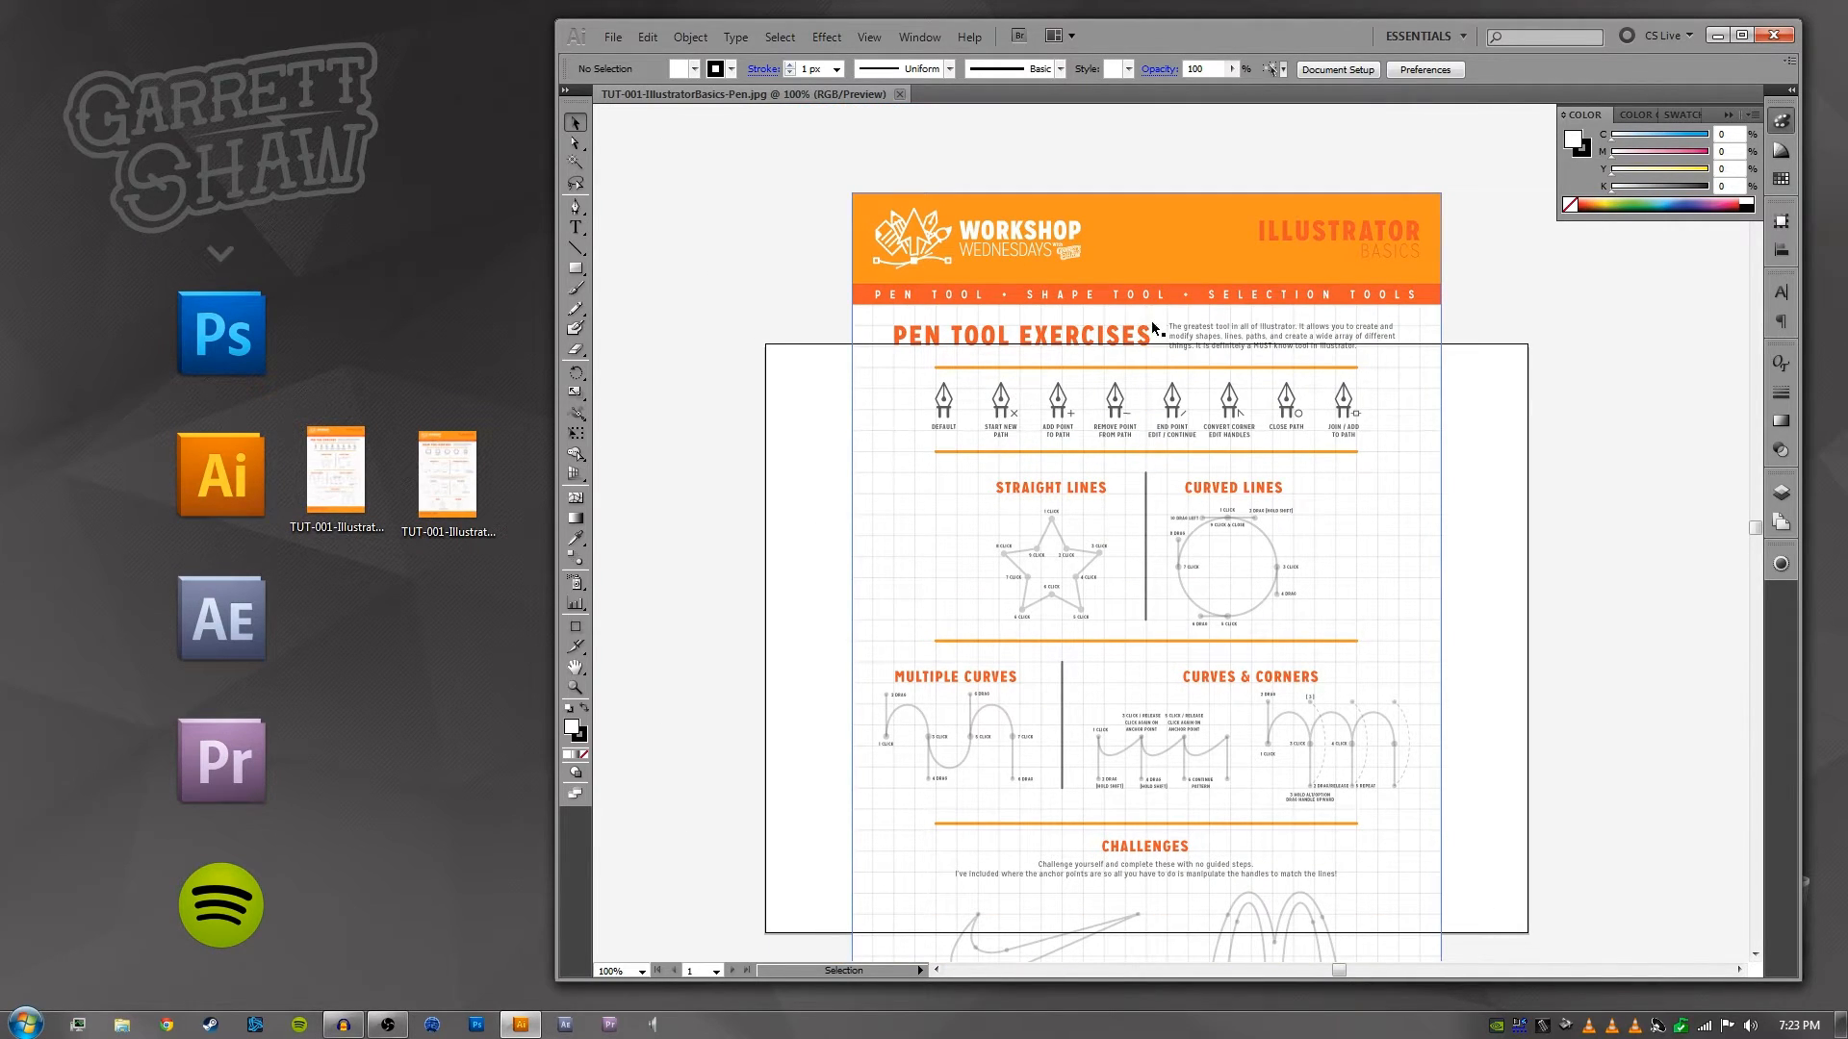
drag(1059, 418, 877, 318)
drag(1145, 412, 1343, 323)
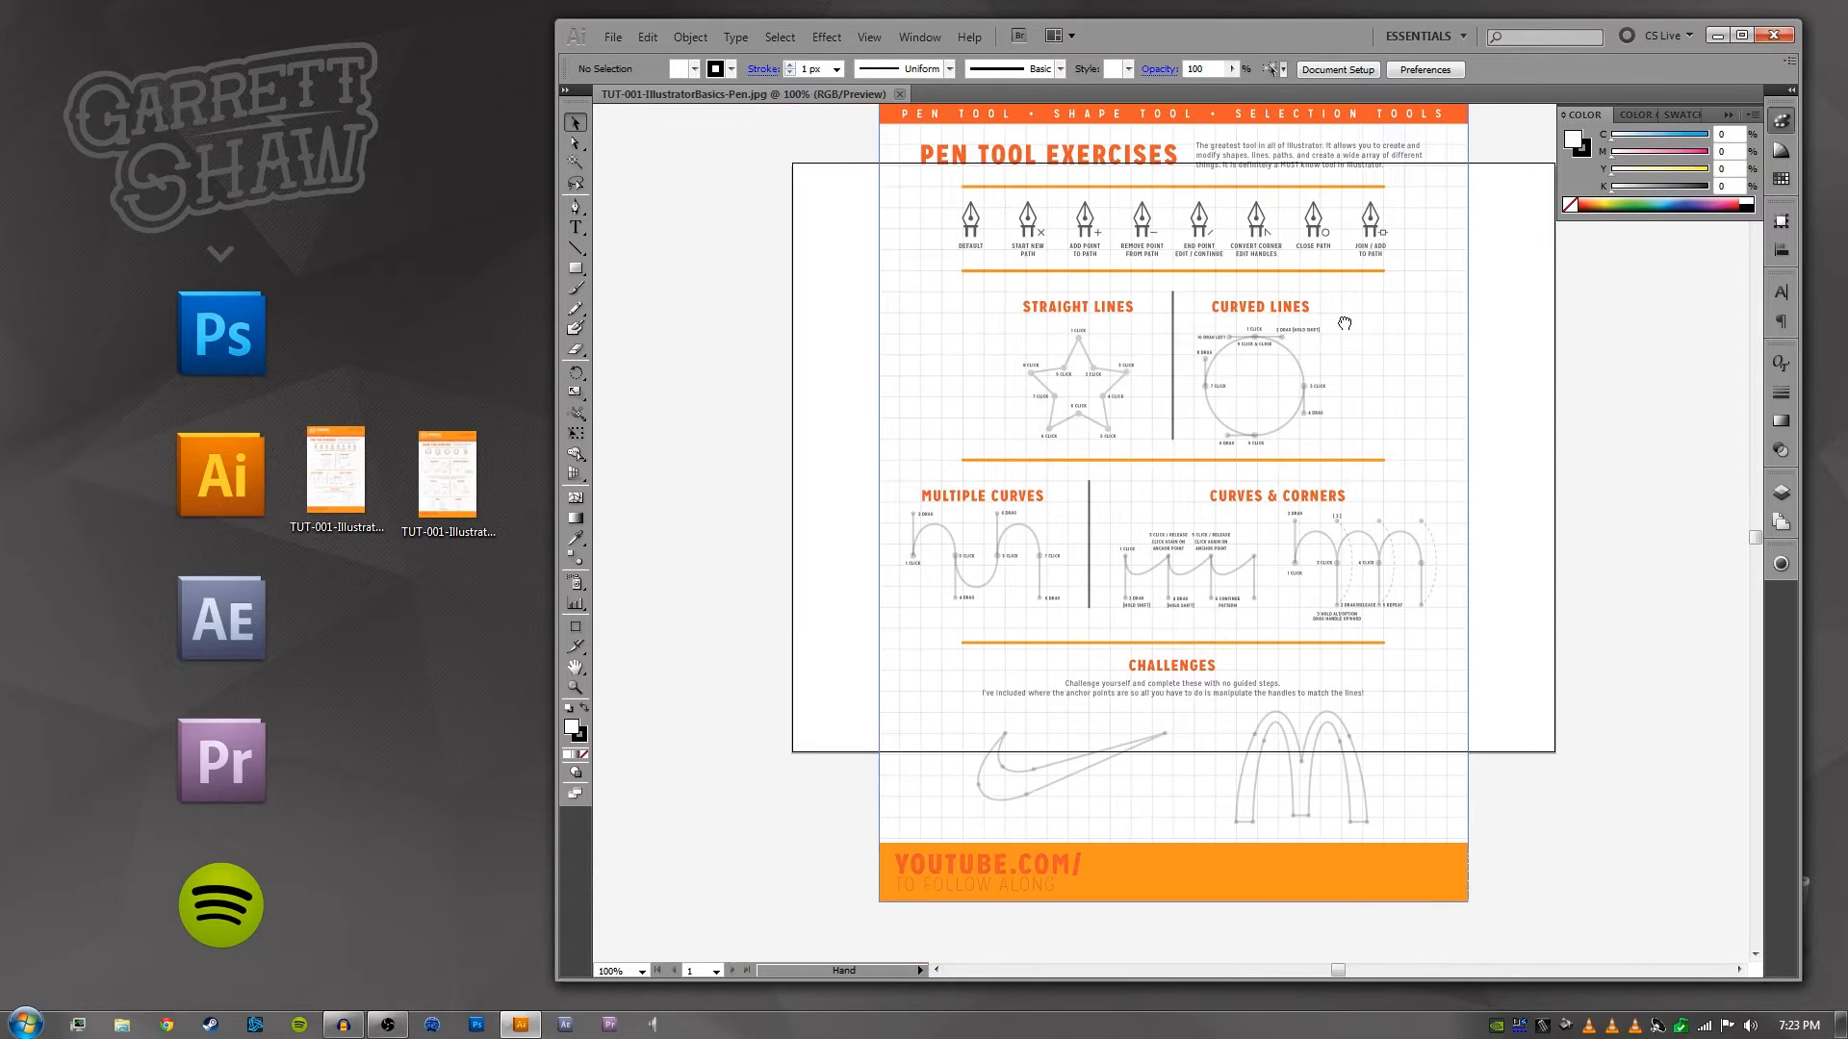
drag(1103, 335, 1382, 414)
drag(1611, 389, 922, 396)
mouse_move(939, 325)
mouse_down()
mouse_move(1203, 363)
mouse_move(925, 308)
mouse_up()
drag(1404, 364, 1155, 392)
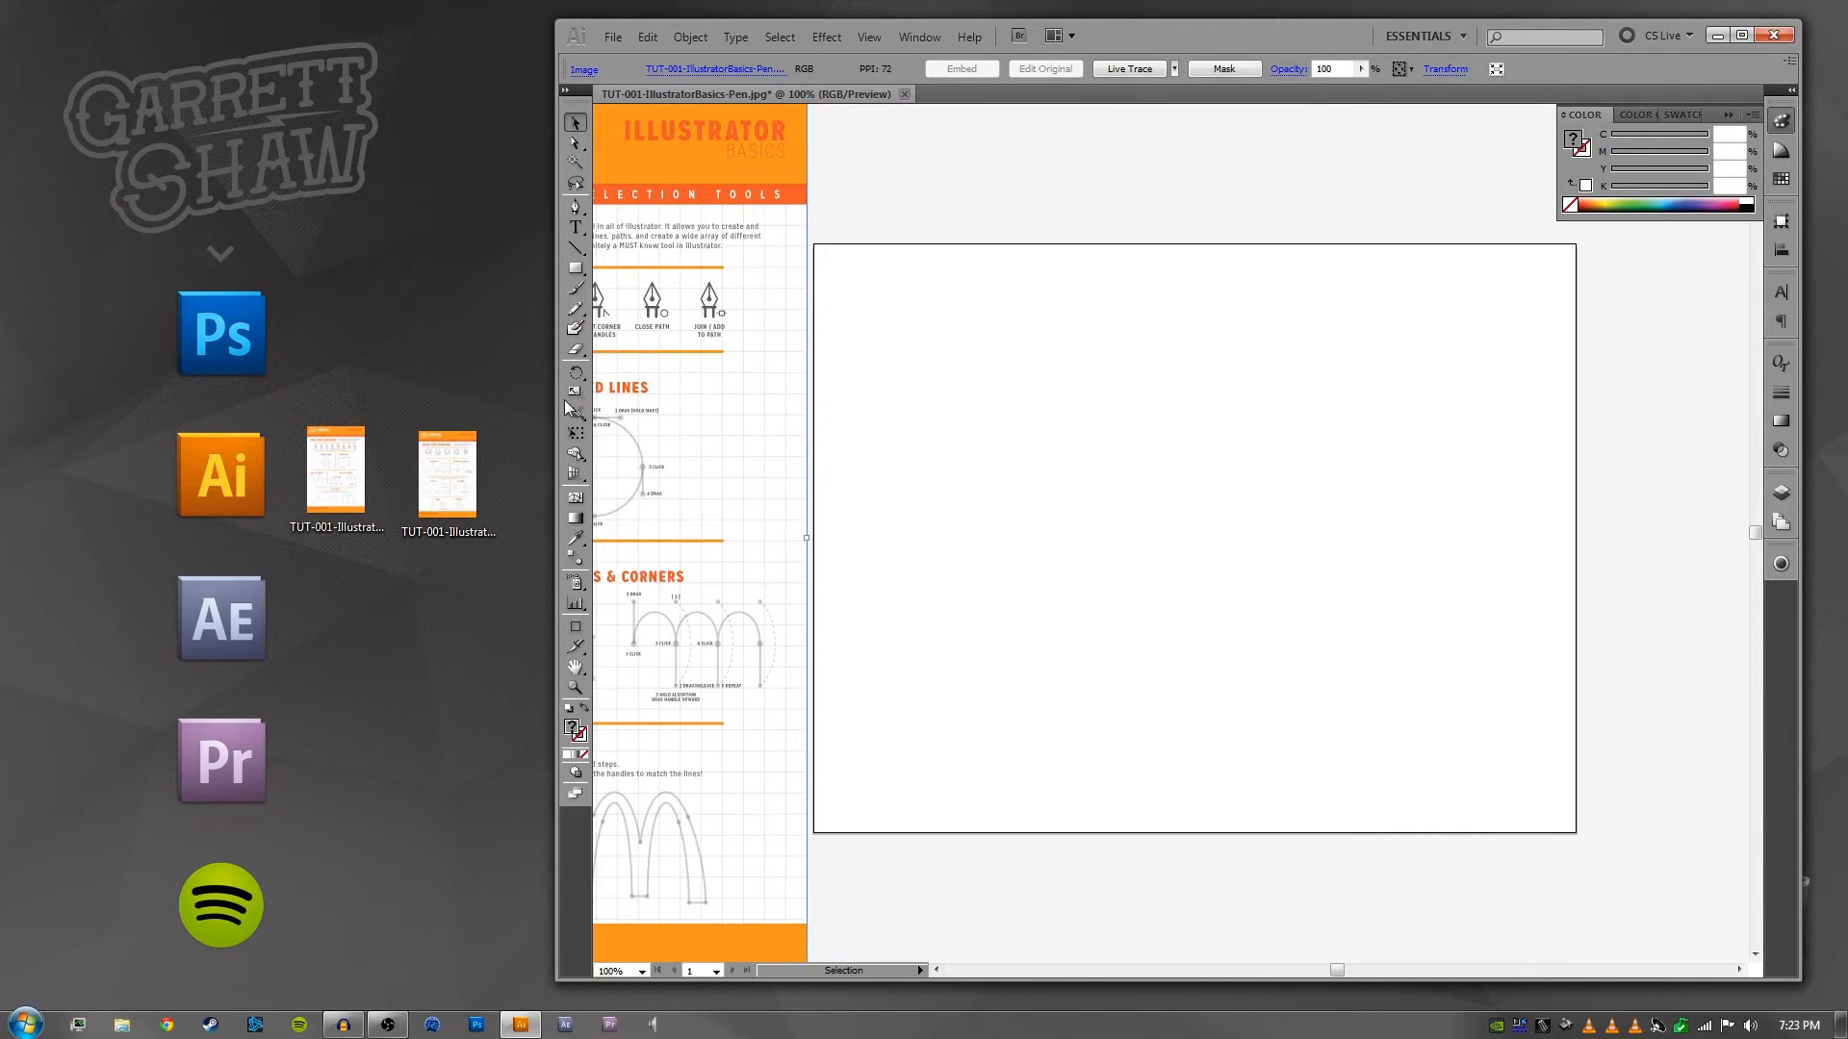
drag(923, 387, 1279, 392)
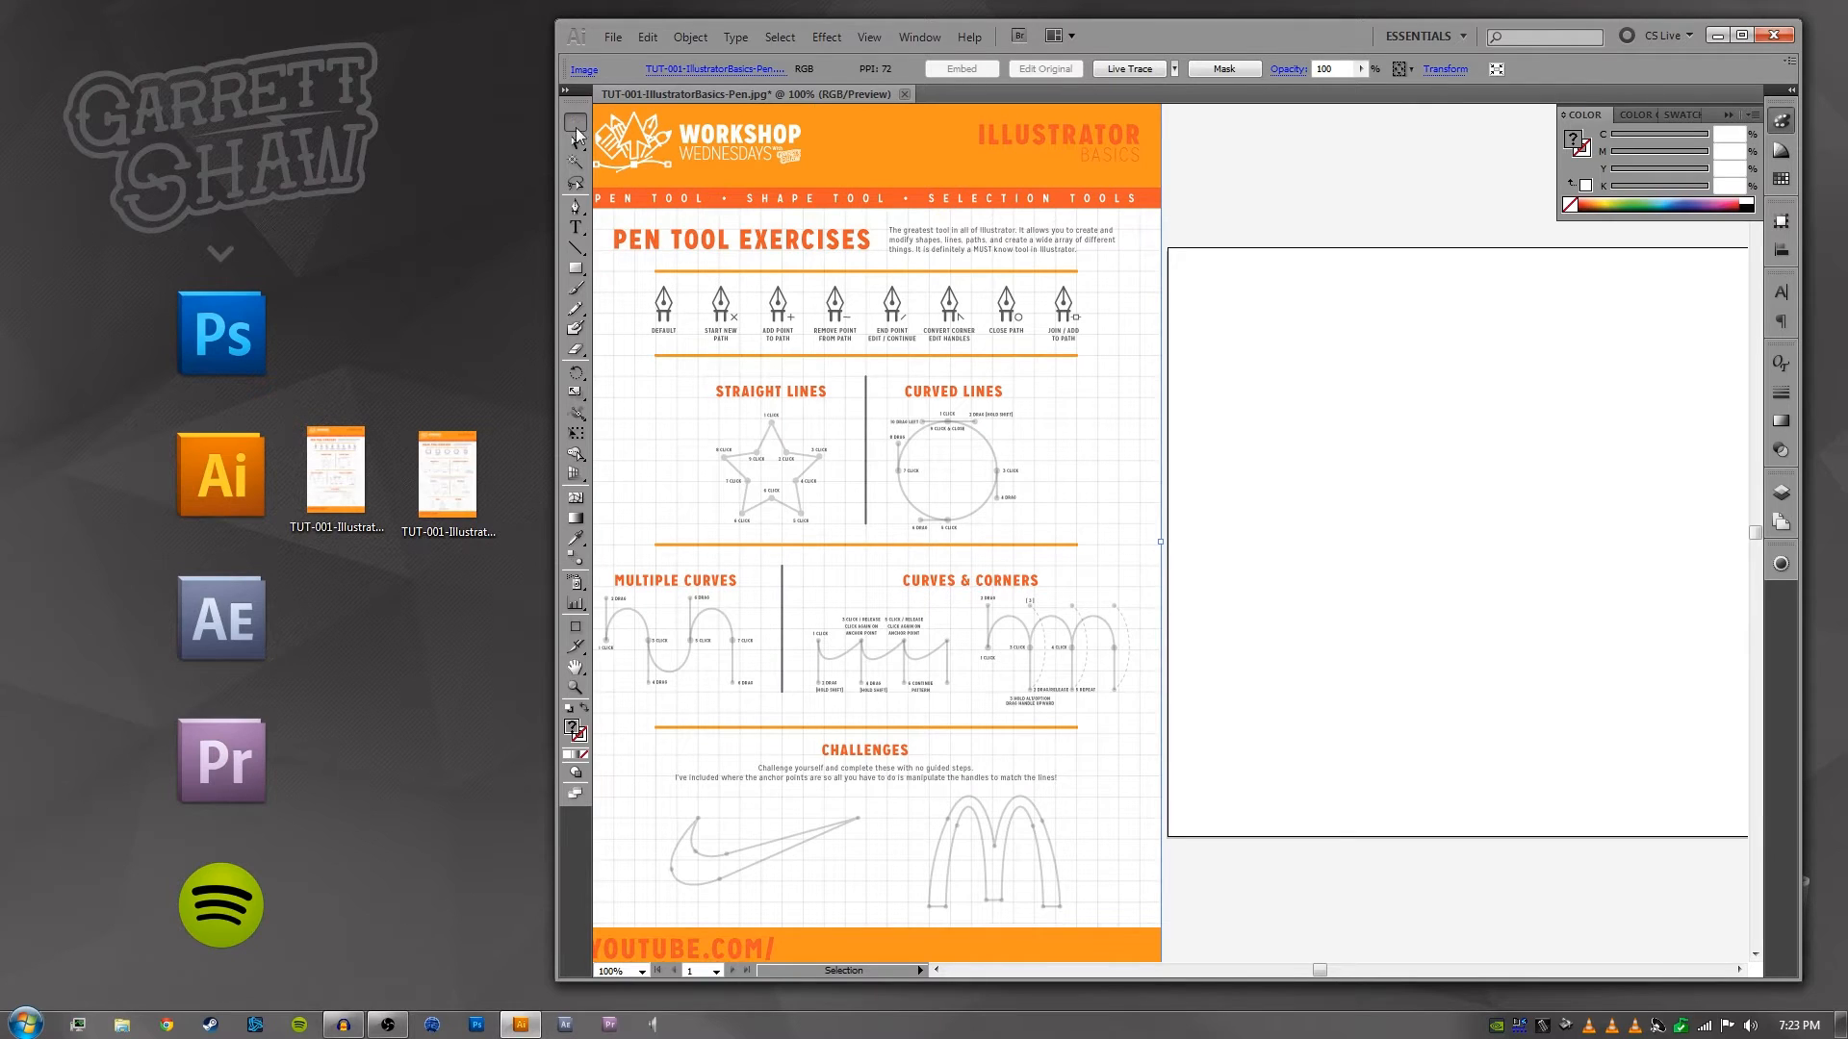
- Maximize the Illustrator window so the worksheet and the artboard fit side by side
click(1742, 35)
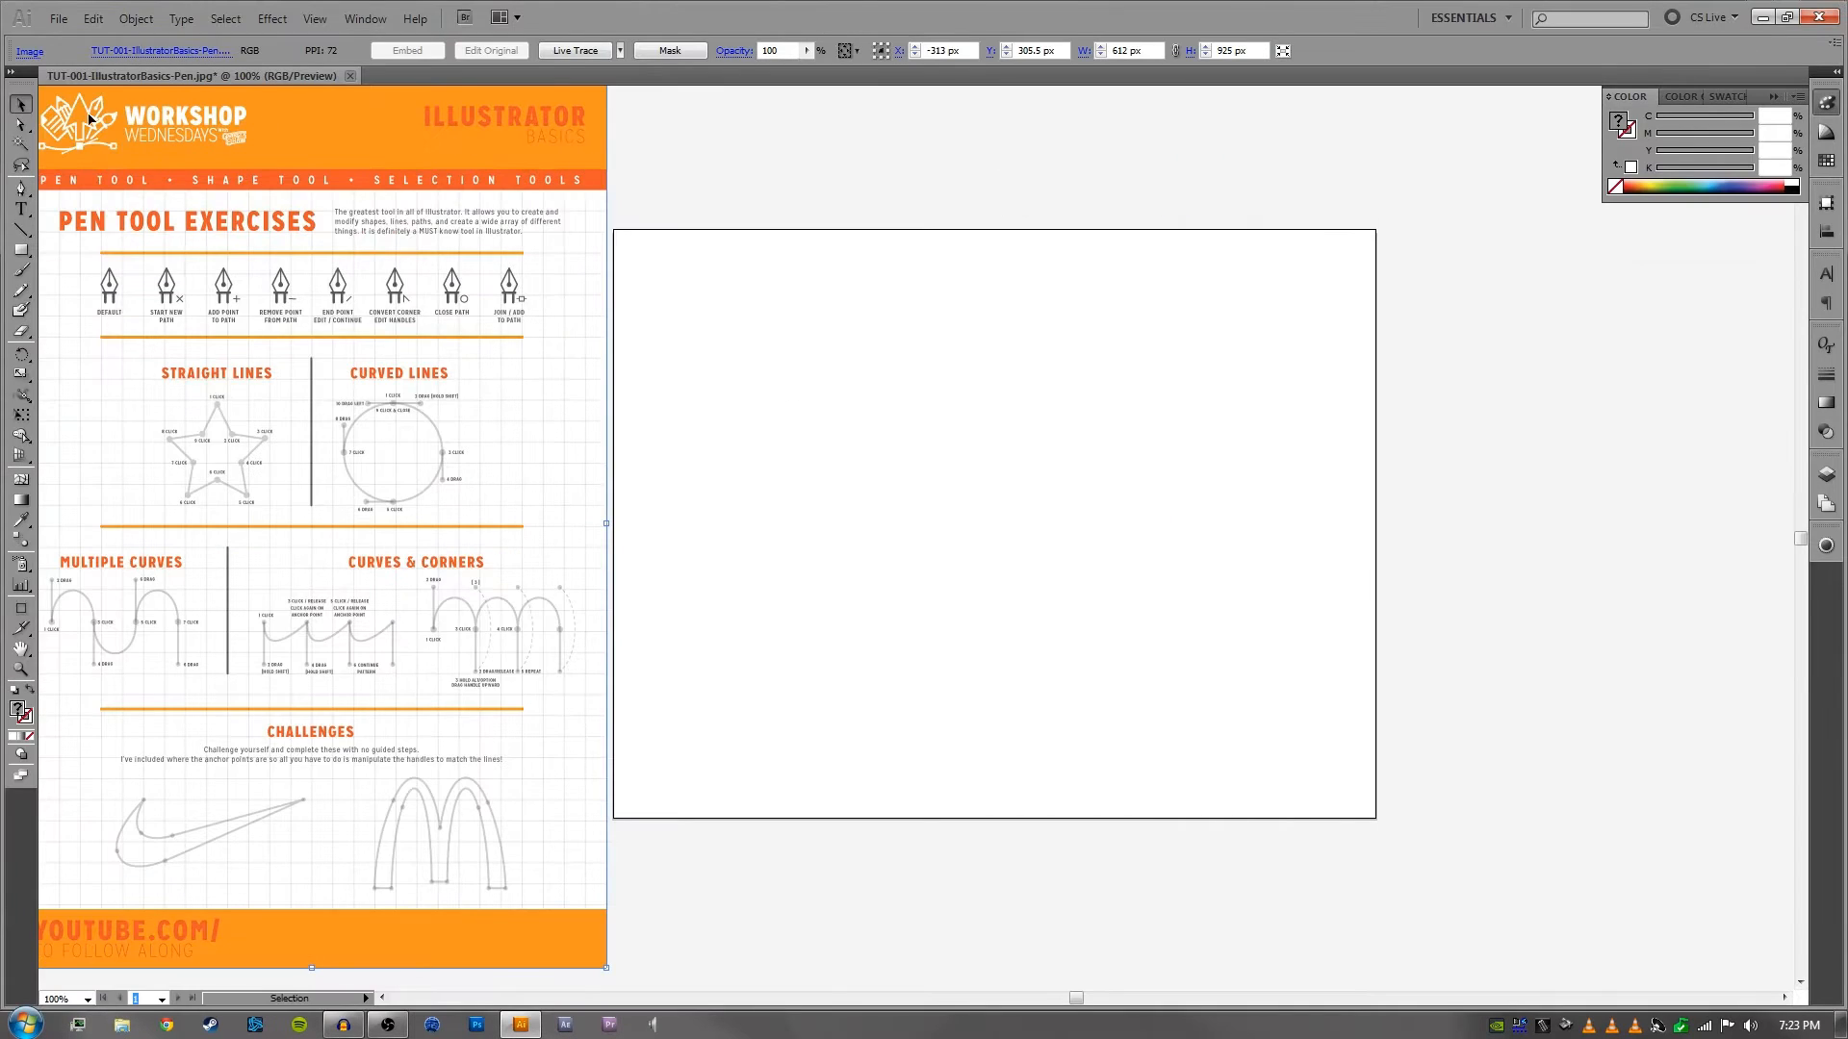
double_click(19, 109)
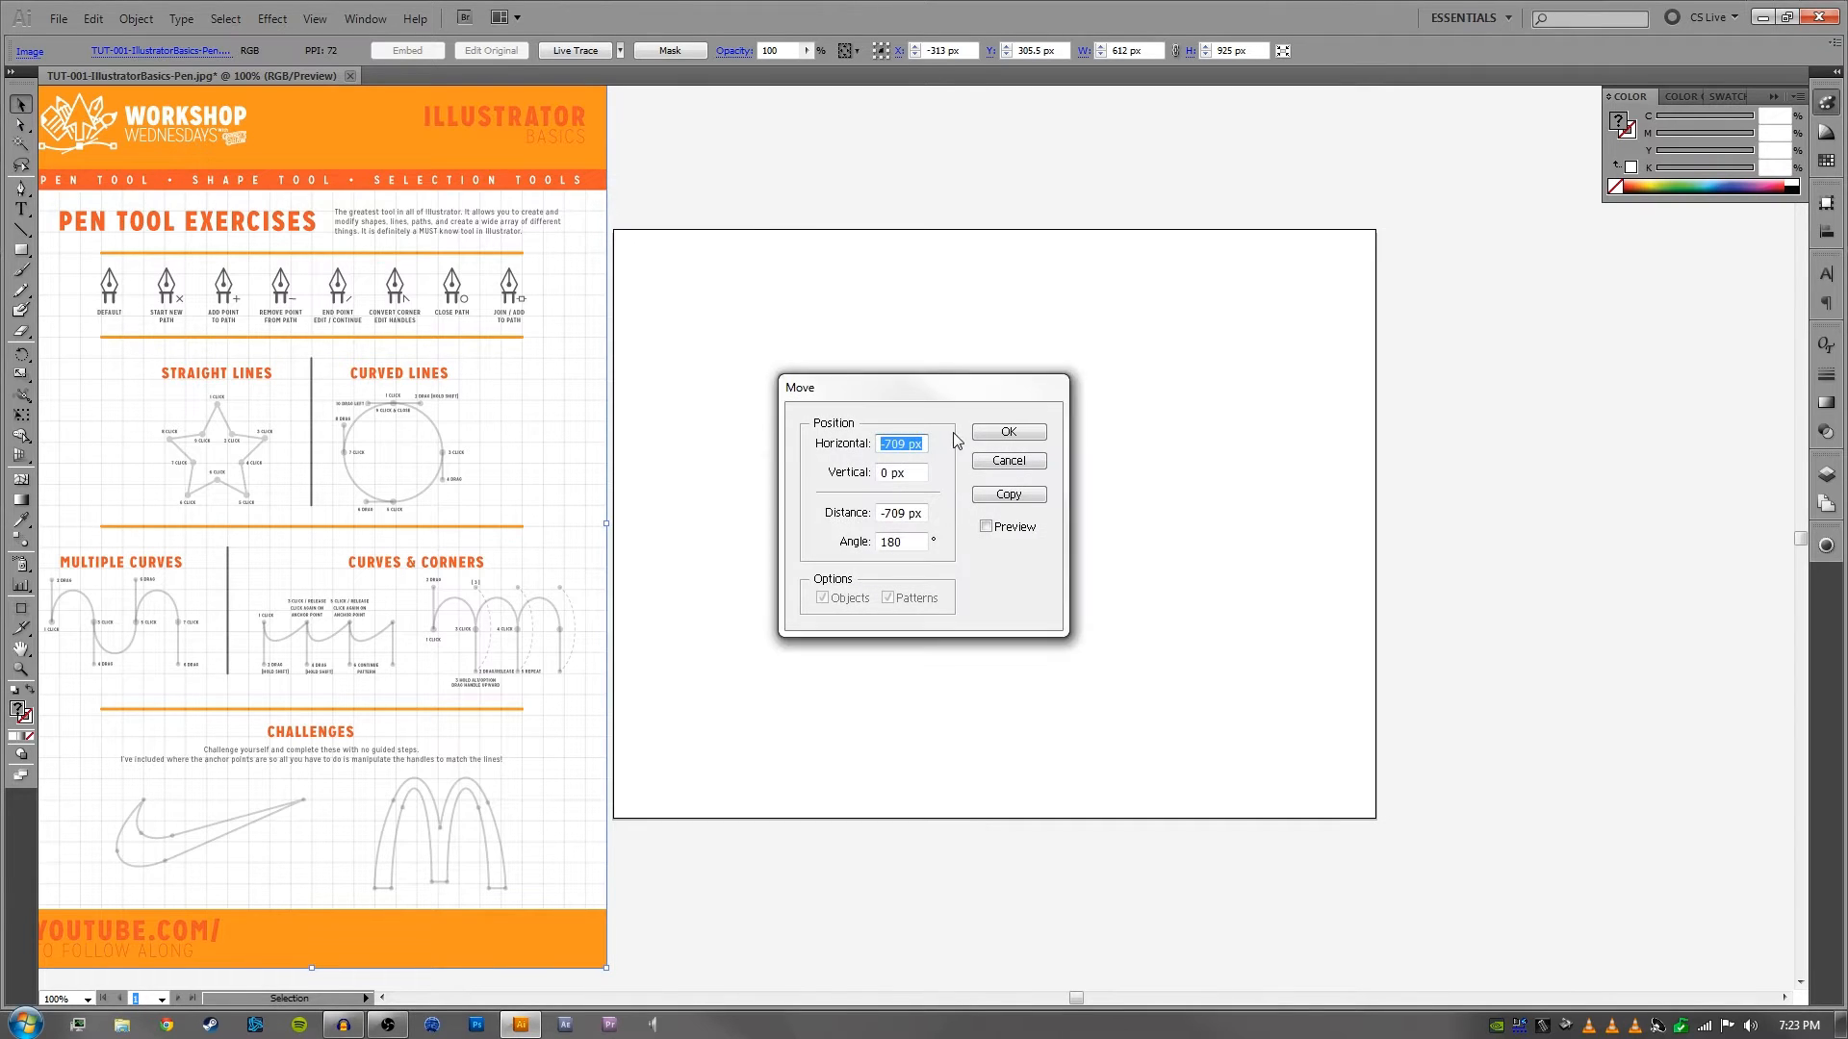
click(997, 465)
scroll(764, 338, left, 5)
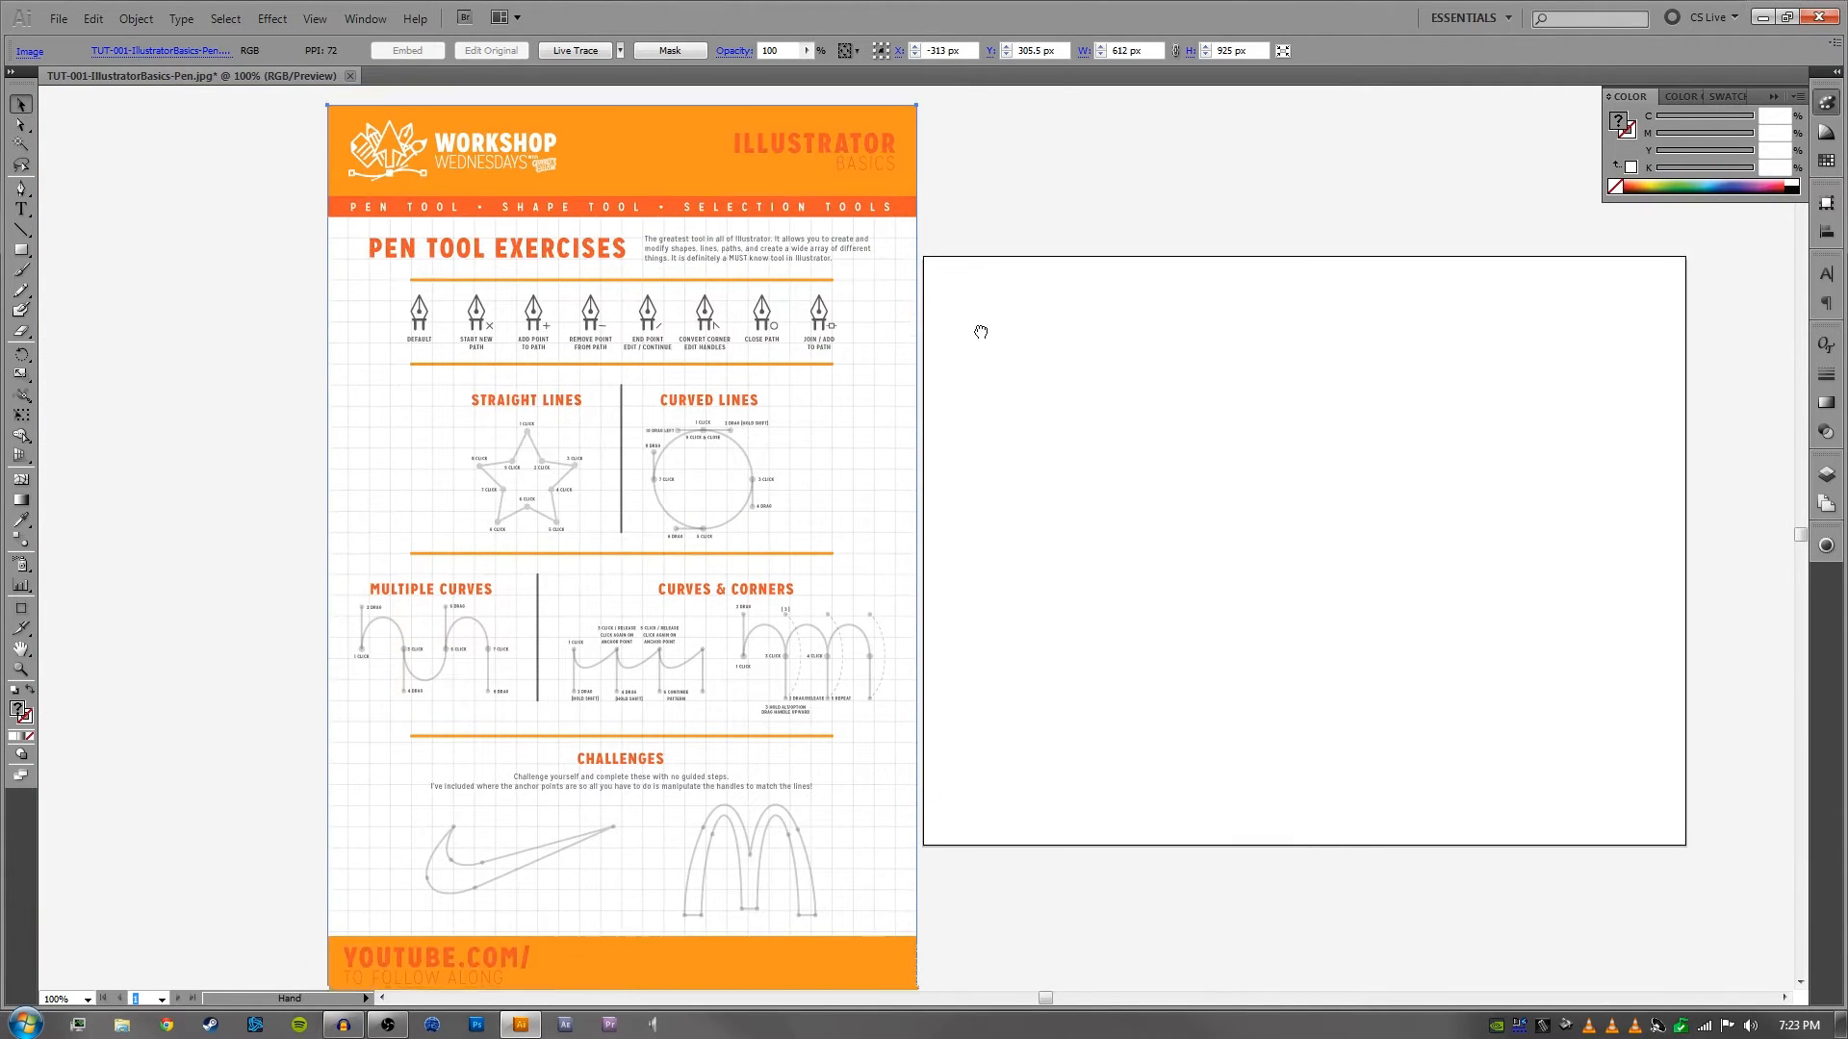
- Reposition the worksheet image just left of the artboard at about X -327 px, Y 310.5 px, keeping its original size
drag(787, 343, 800, 410)
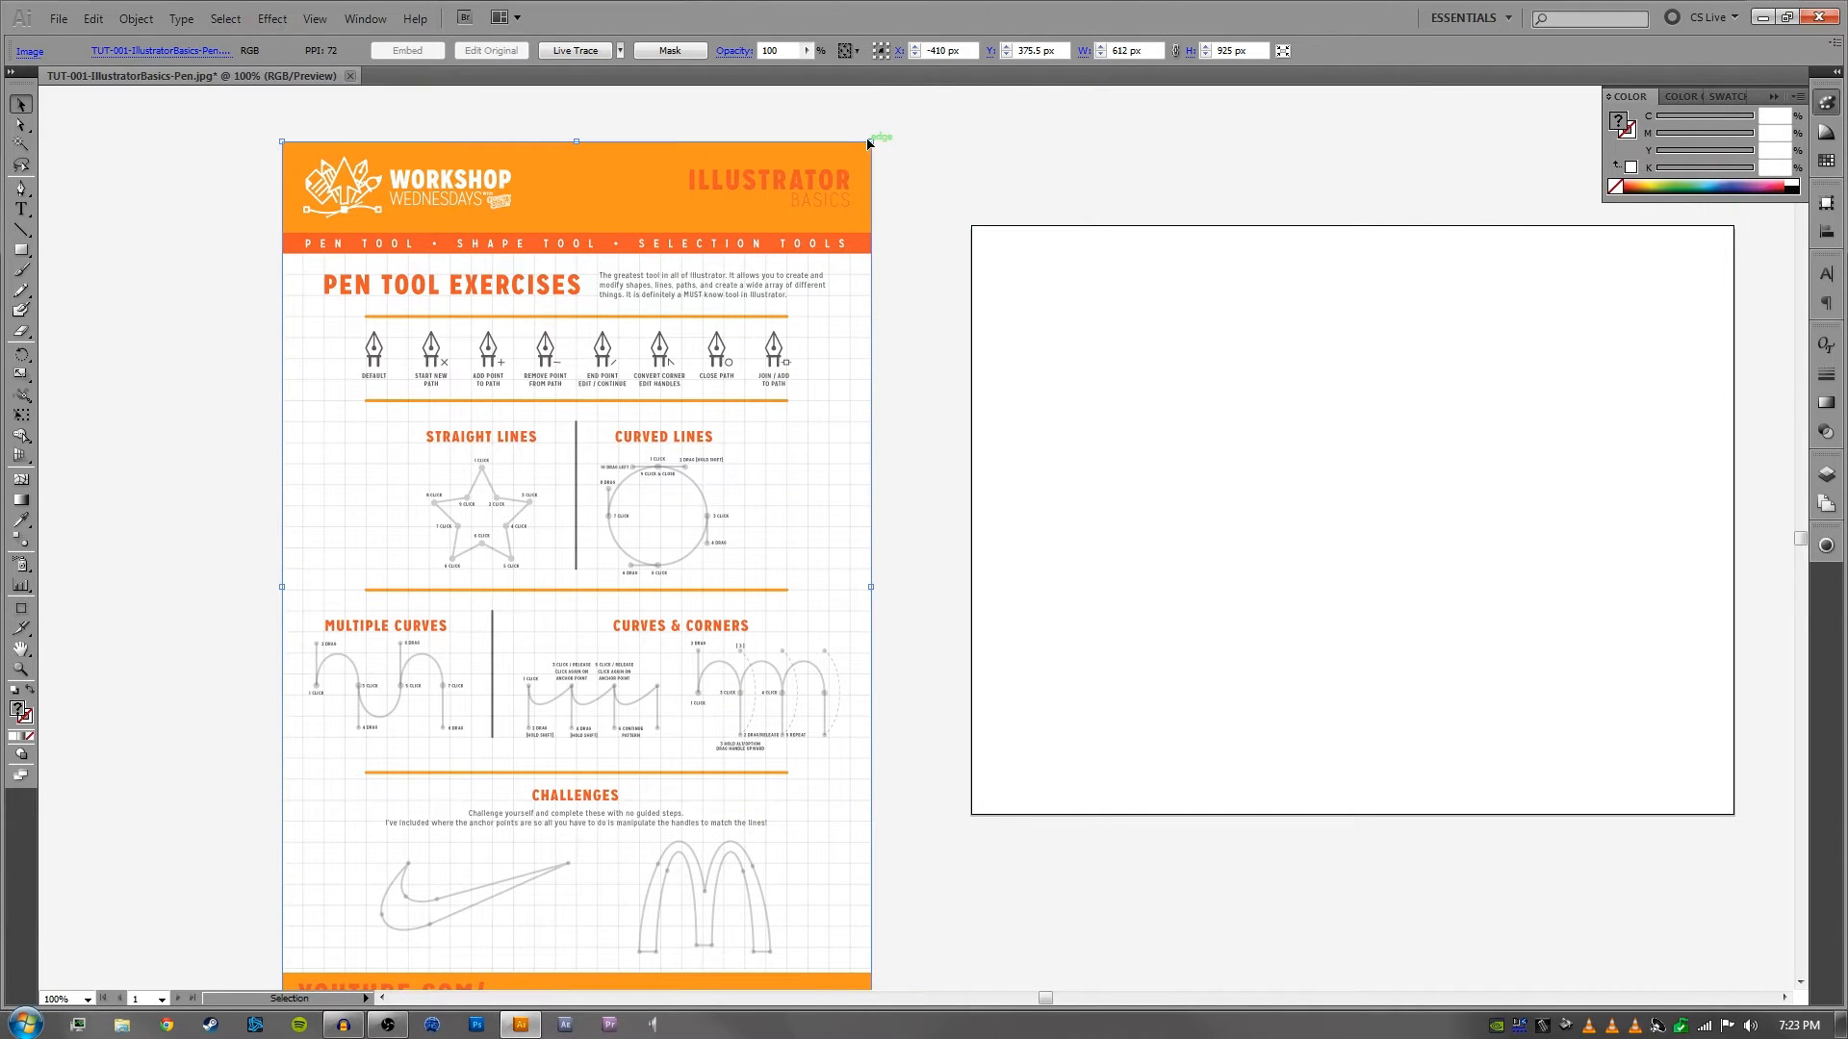
drag(869, 143, 856, 211)
key(ctrl+z)
click(897, 412)
drag(900, 418, 921, 412)
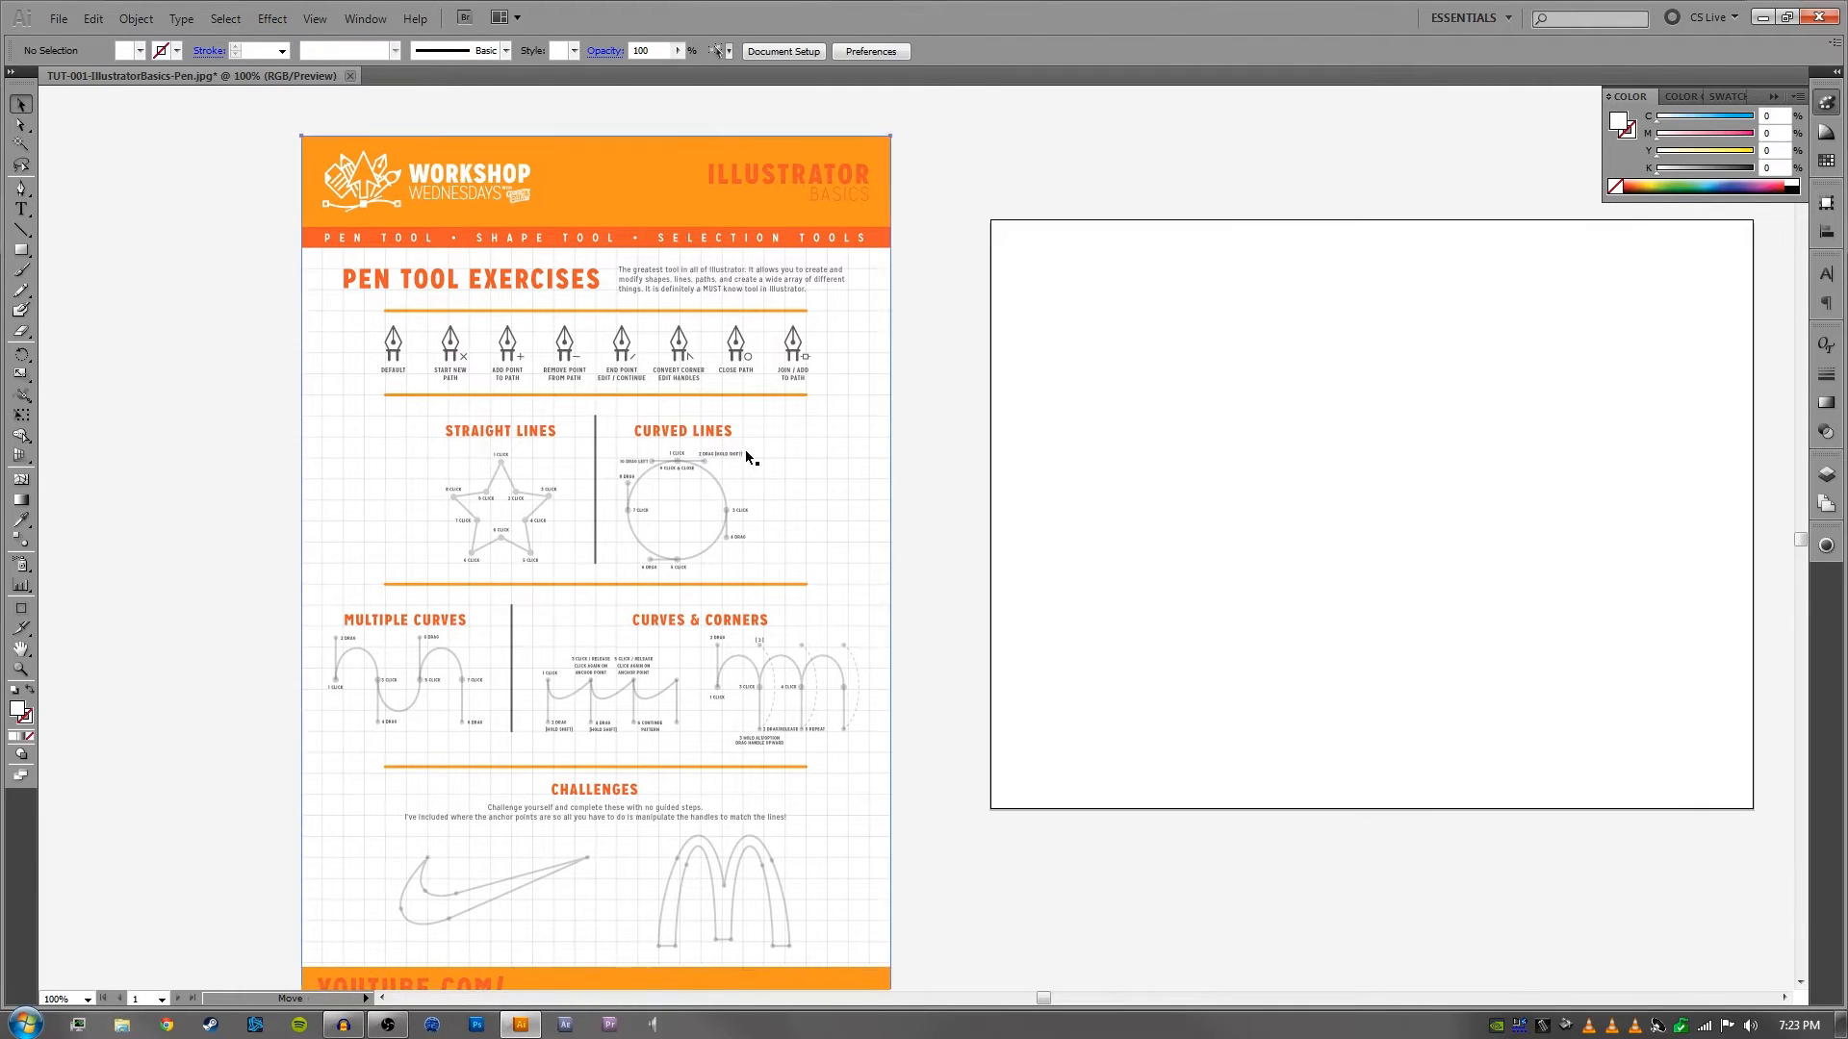
drag(746, 449, 827, 399)
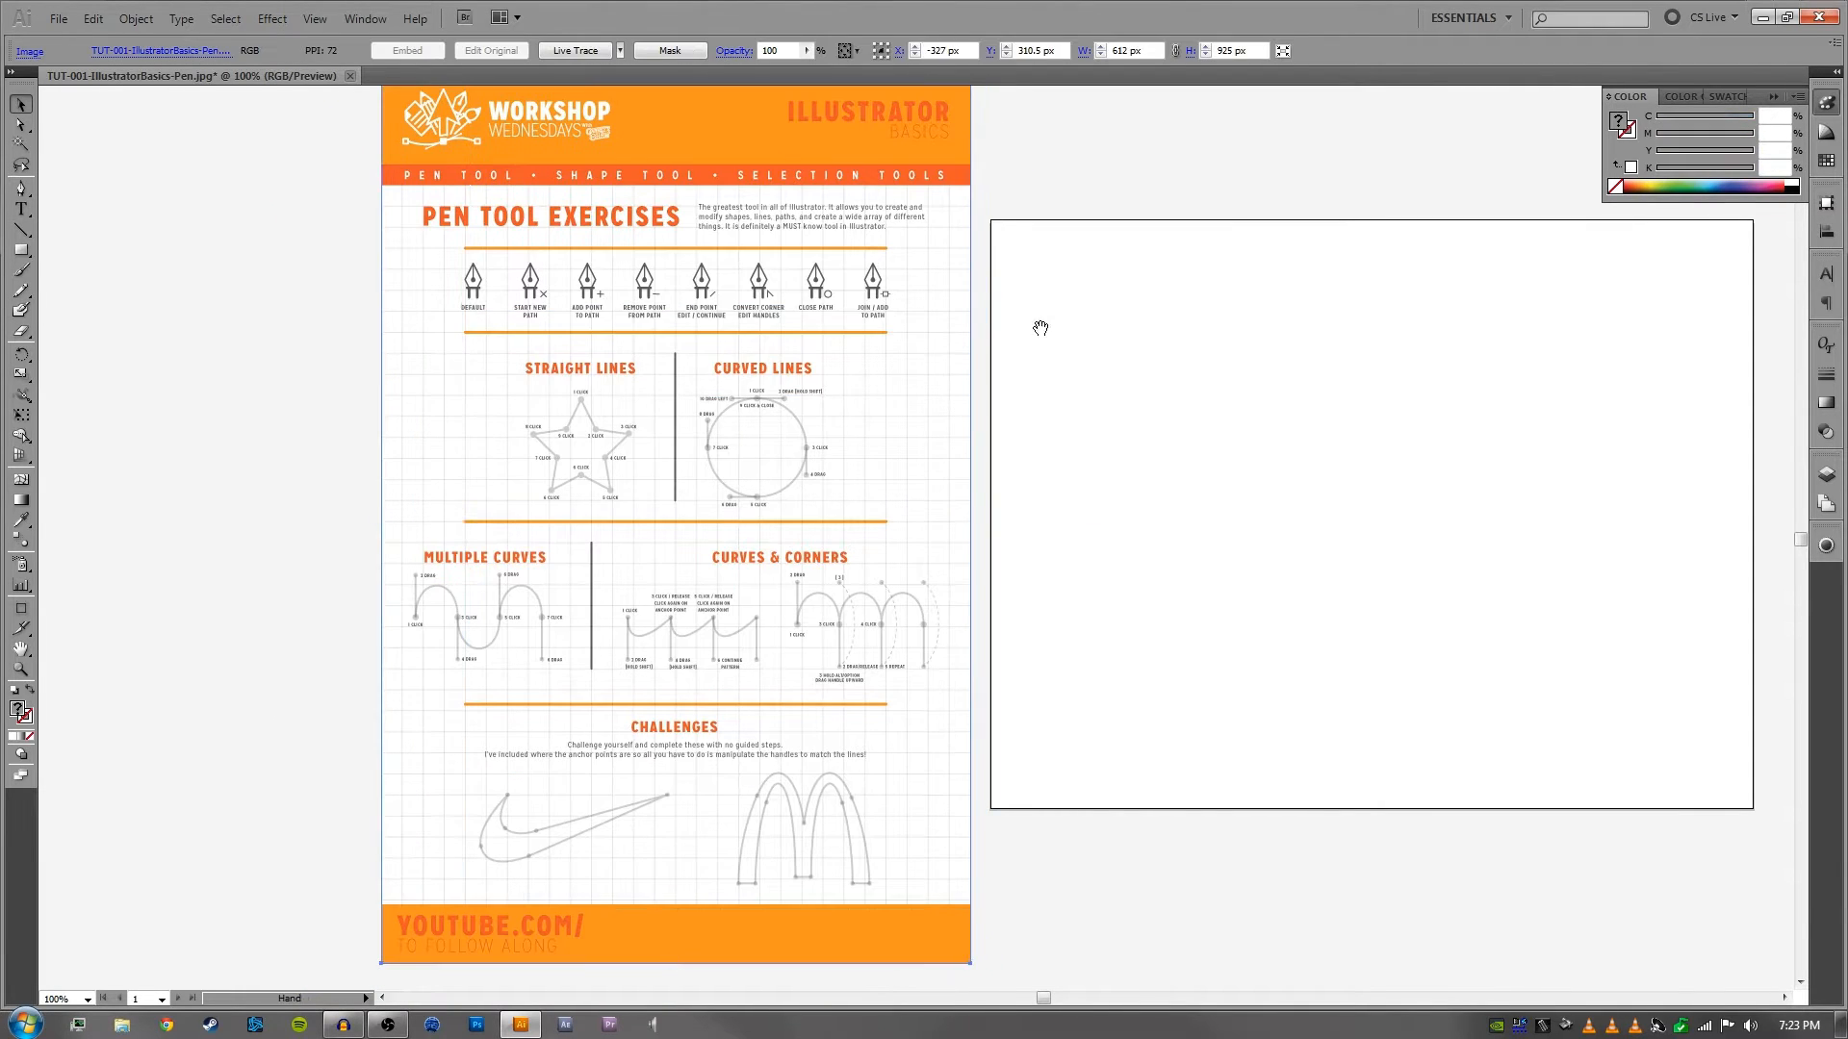
drag(1041, 328, 1052, 343)
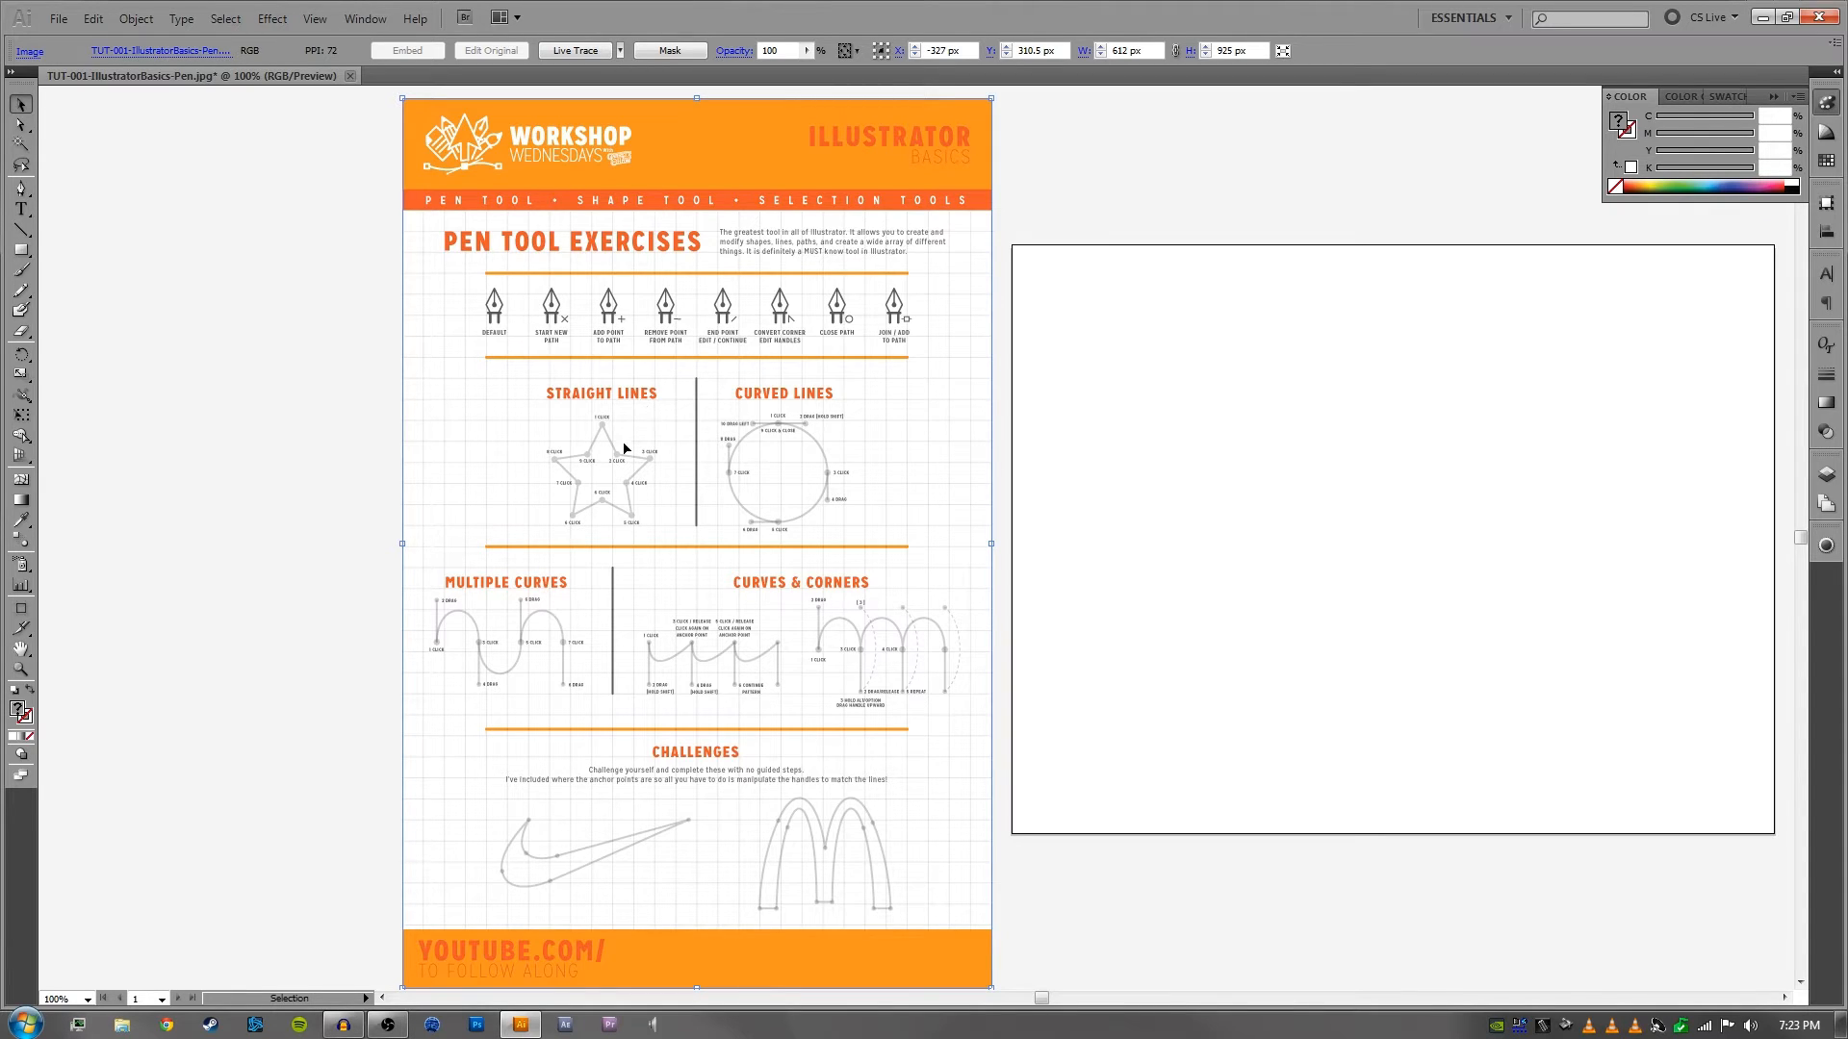
- Display the document's layers and add a new layer above the one holding the worksheet image
click(1827, 479)
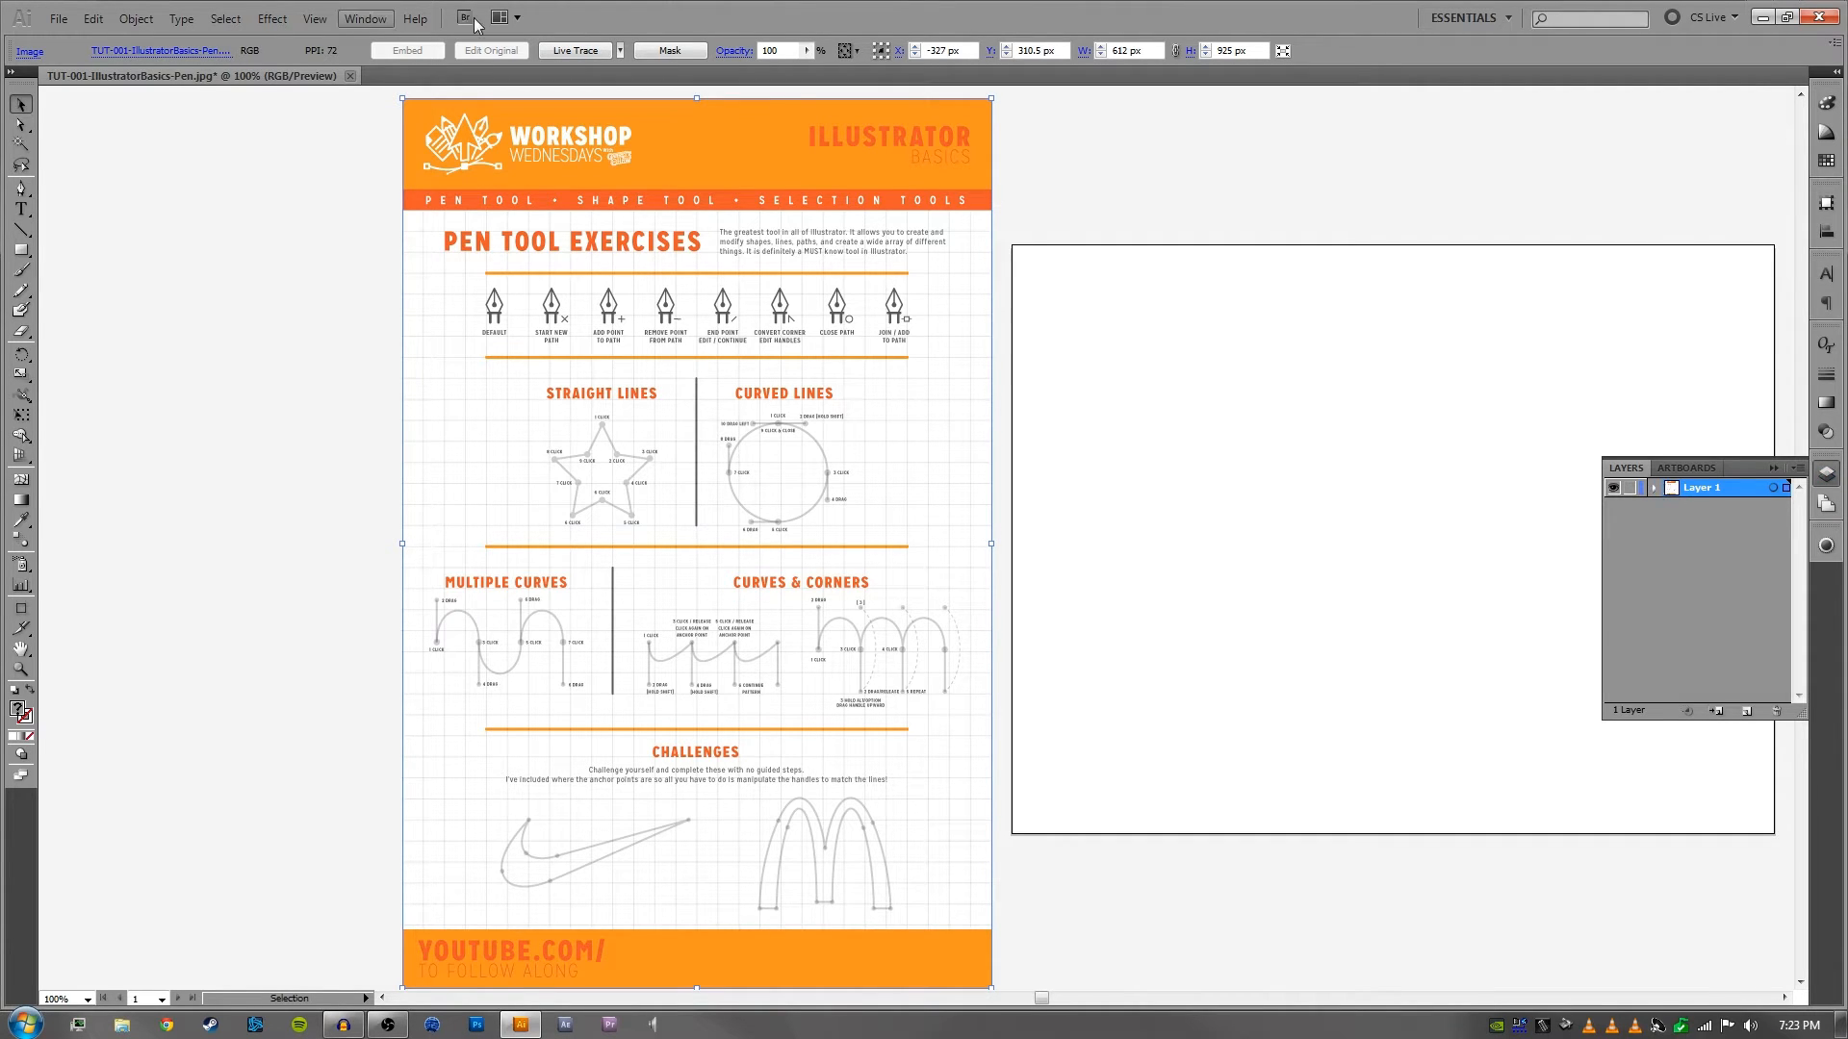
click(376, 22)
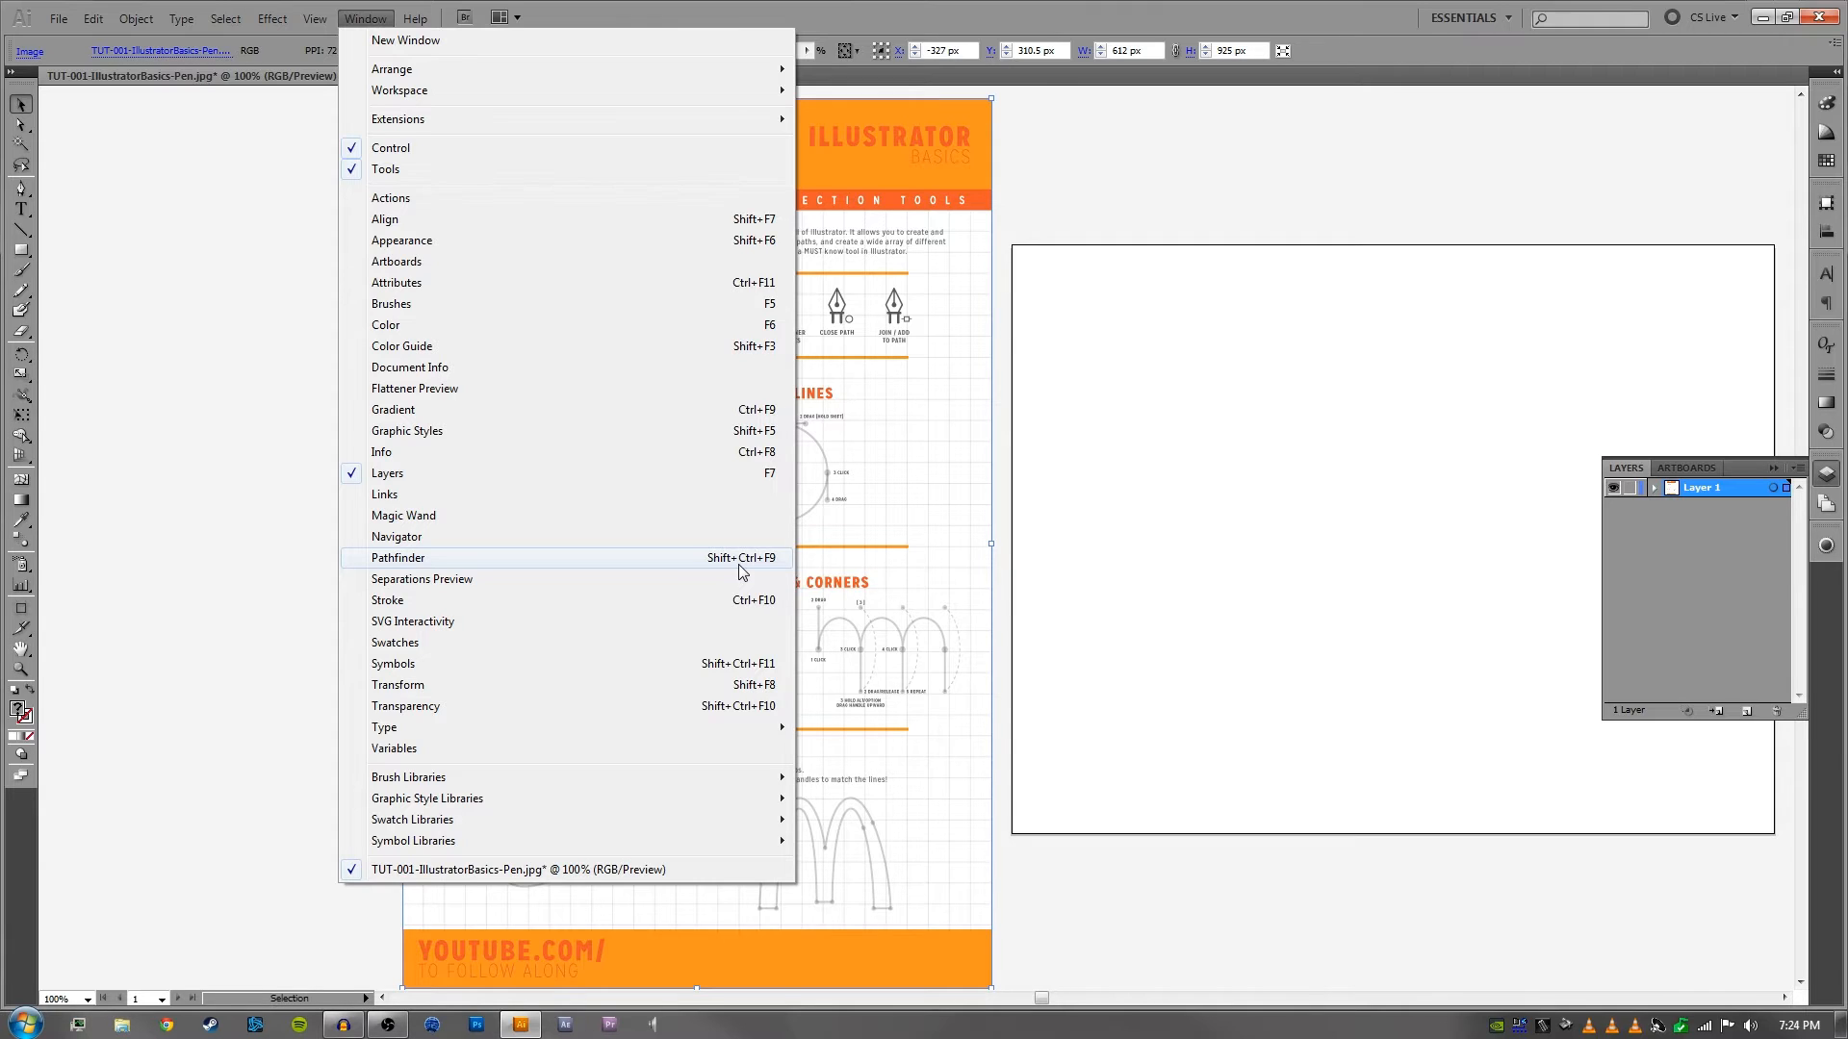
click(1189, 492)
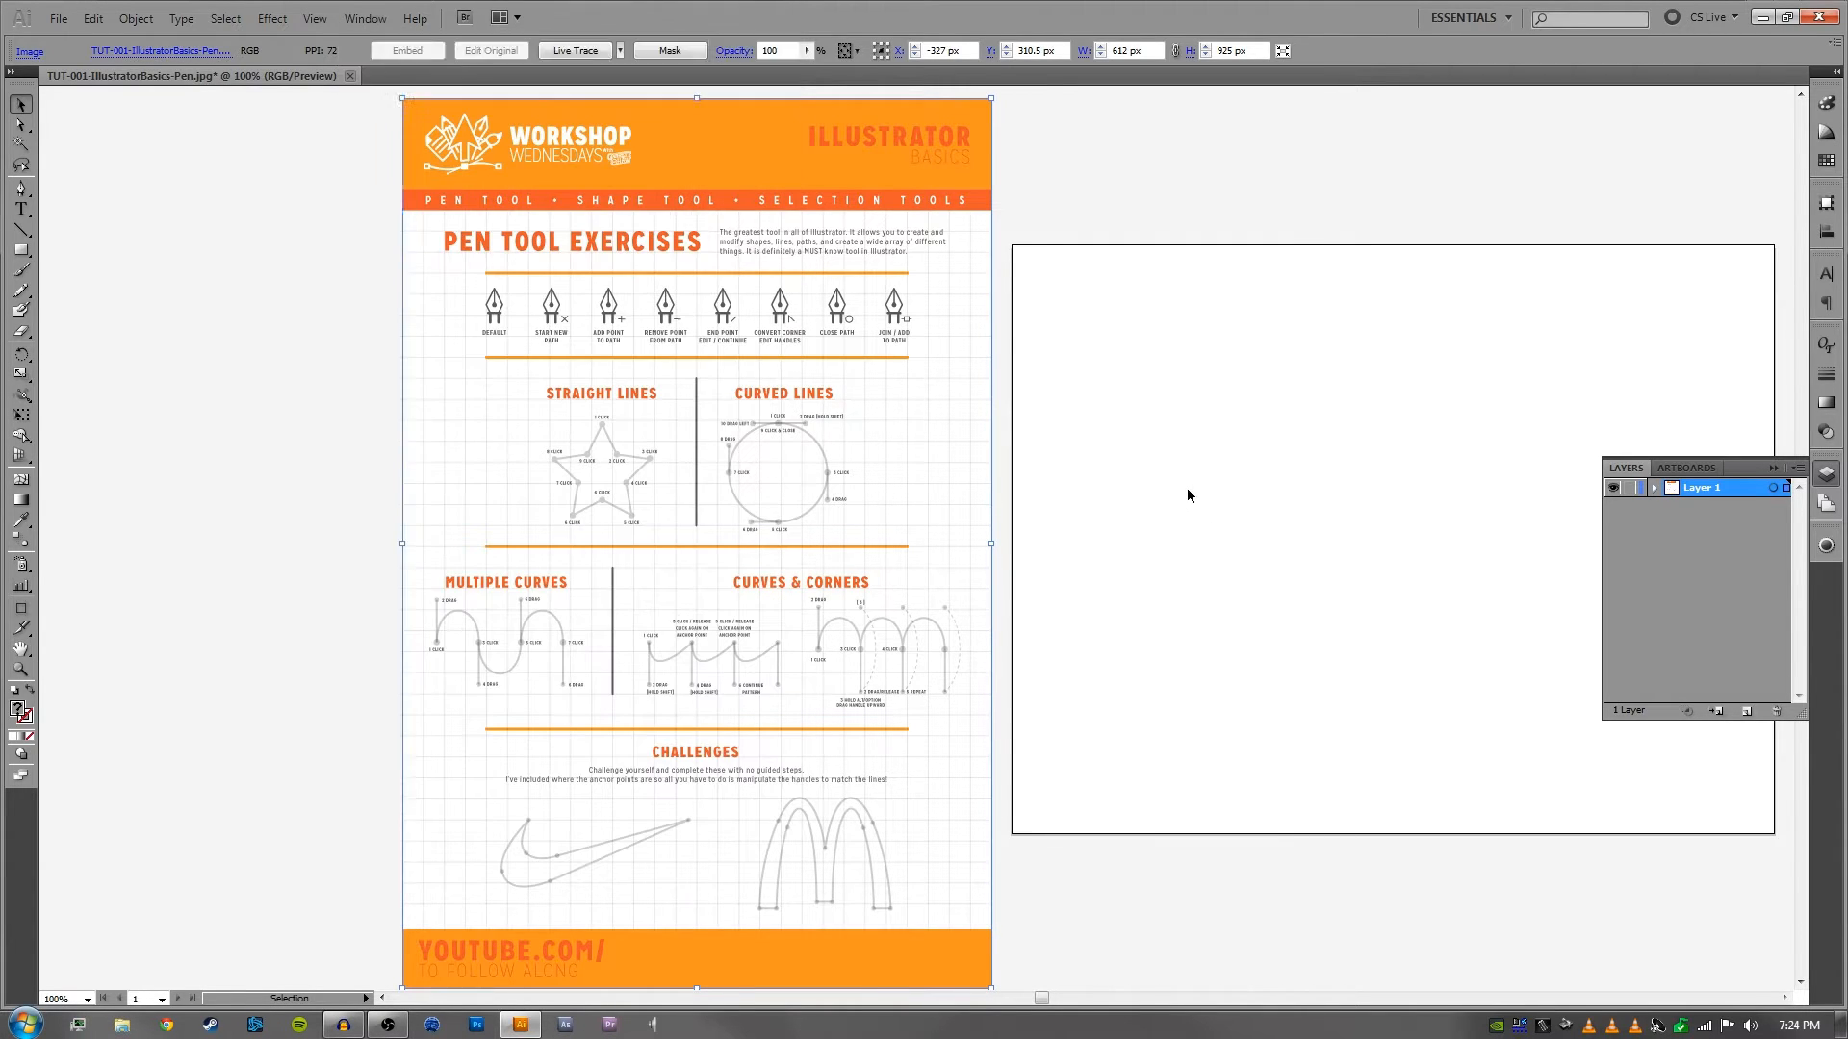
click(1187, 488)
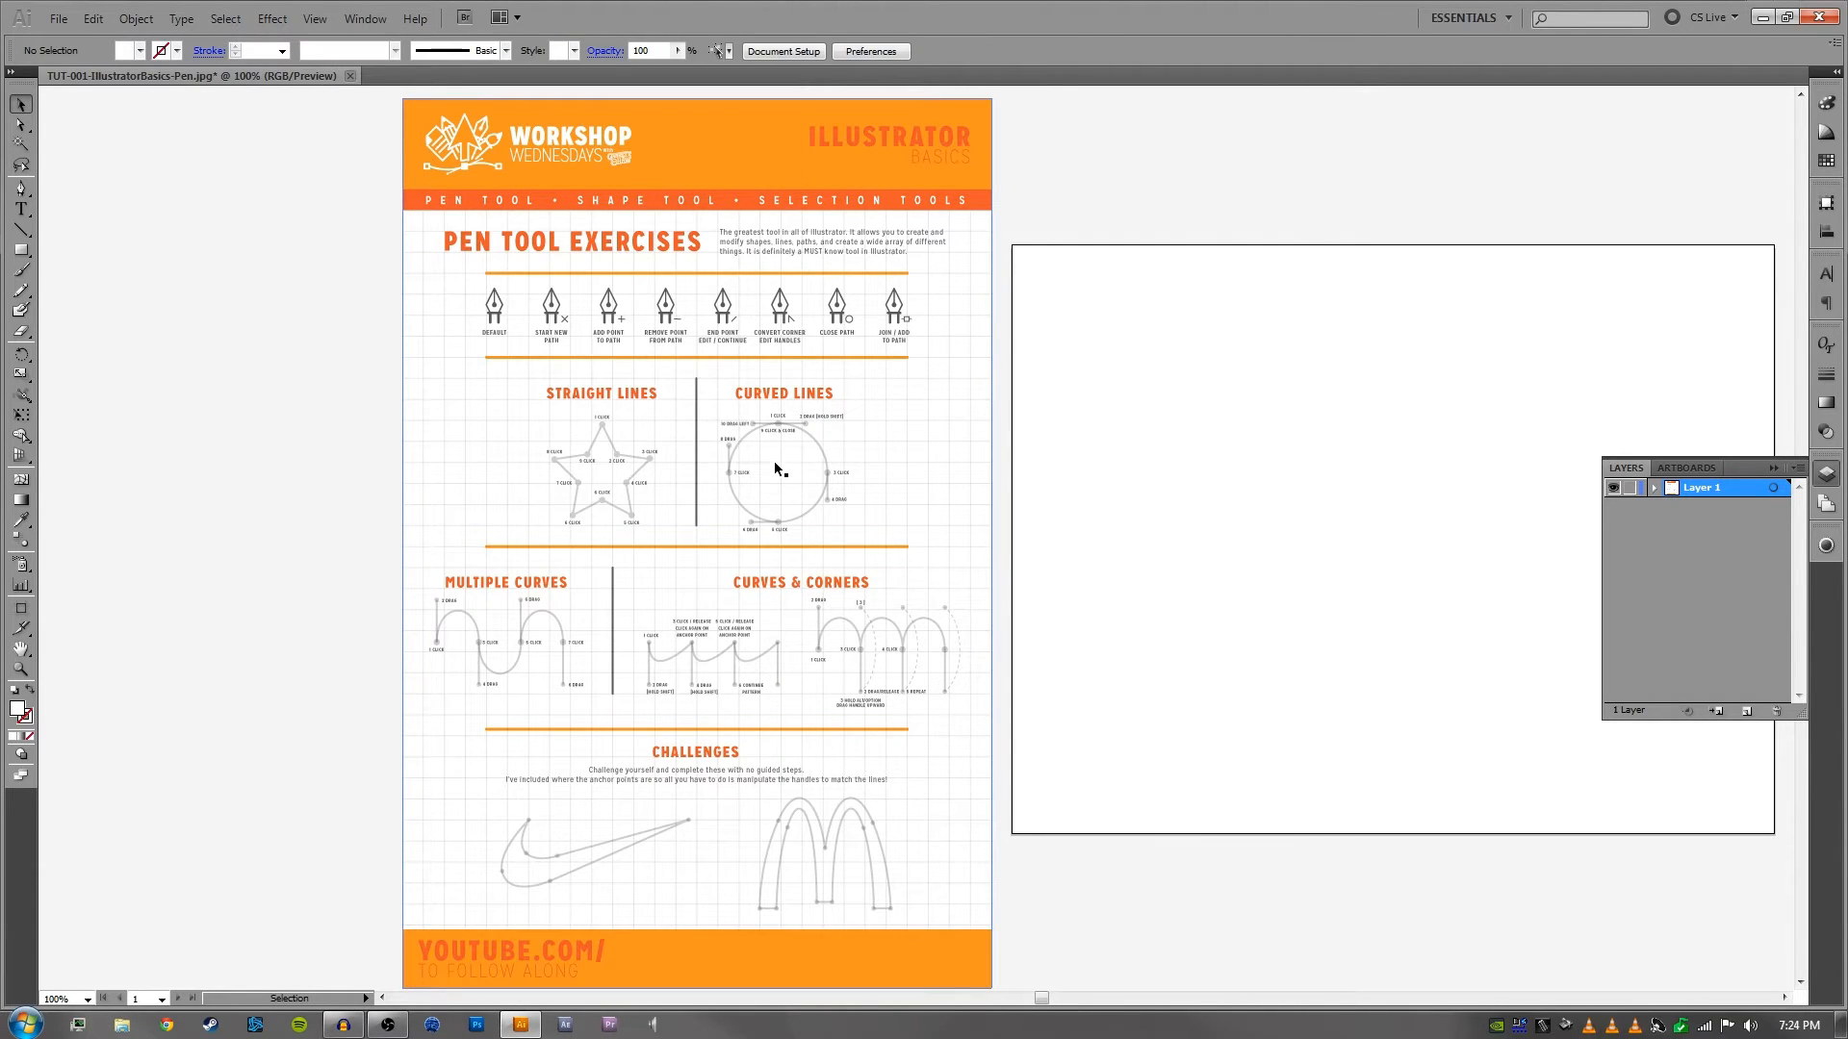
click(775, 469)
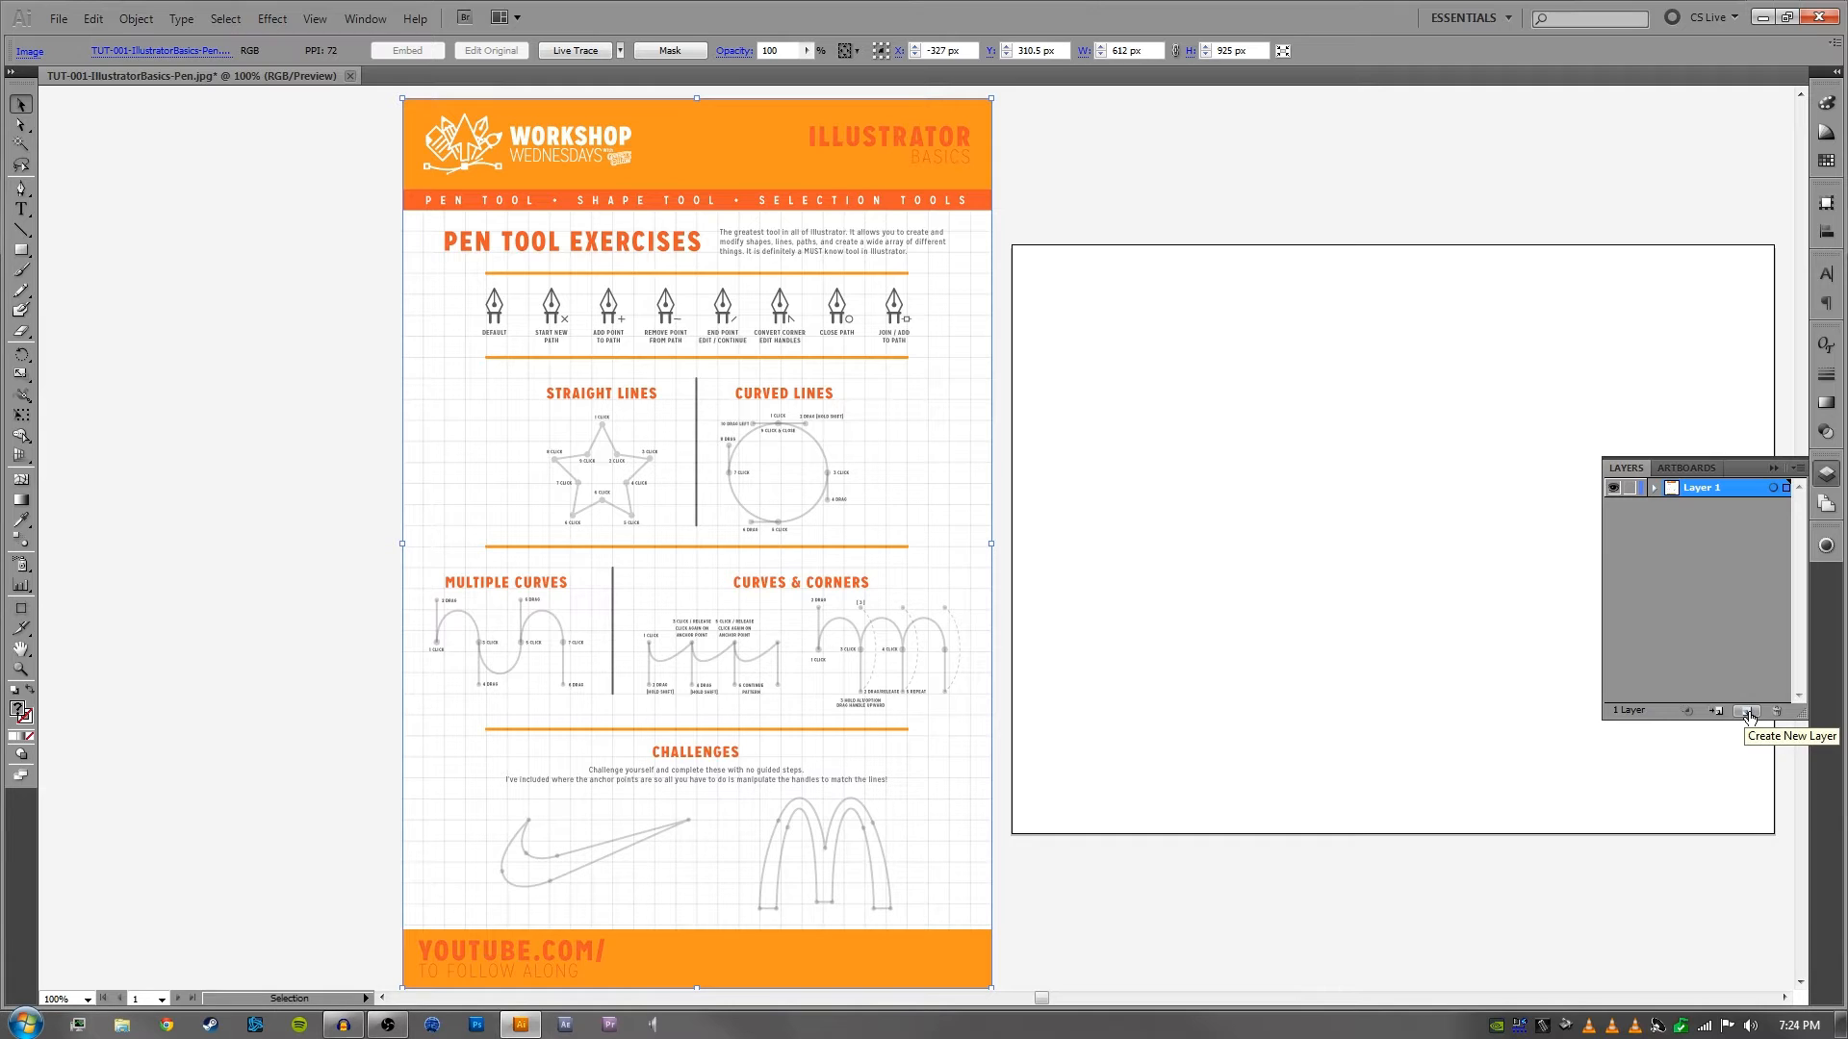
click(1747, 713)
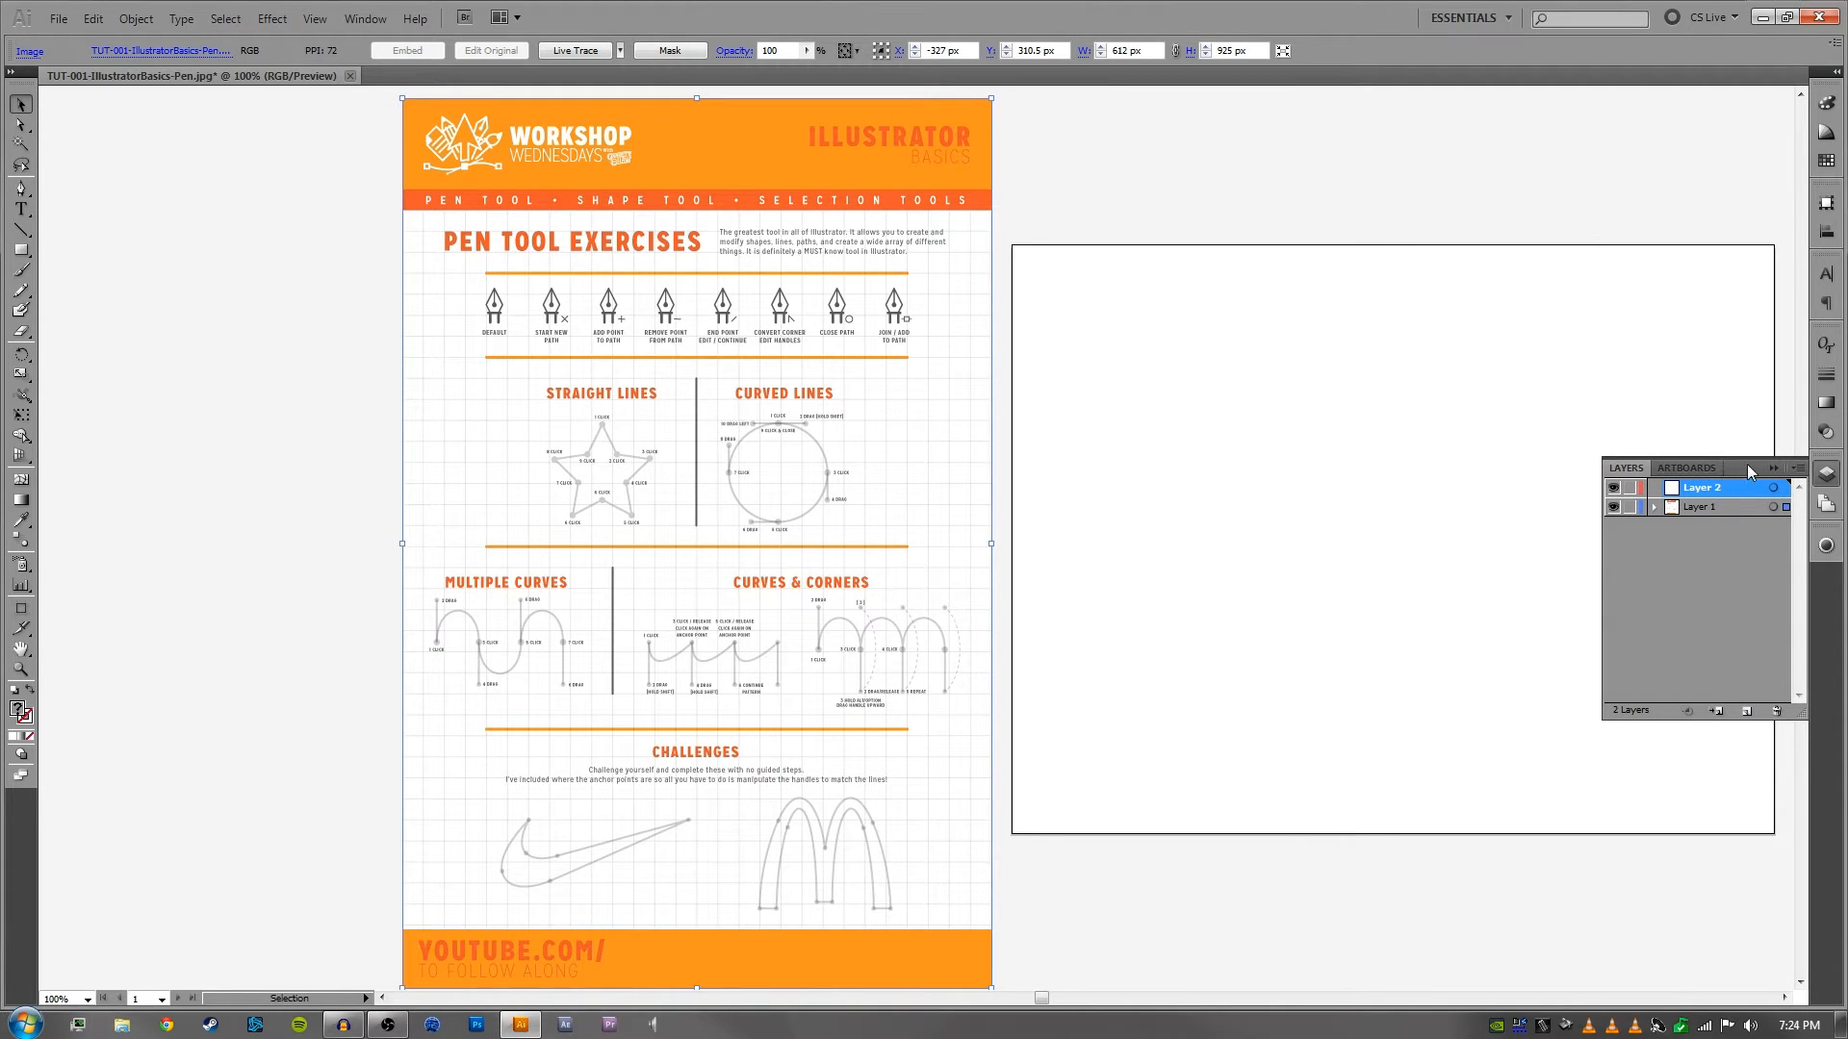
- Float the layer list beside the worksheet and lock Layer 1, which holds the worksheet image
drag(1749, 471, 1235, 430)
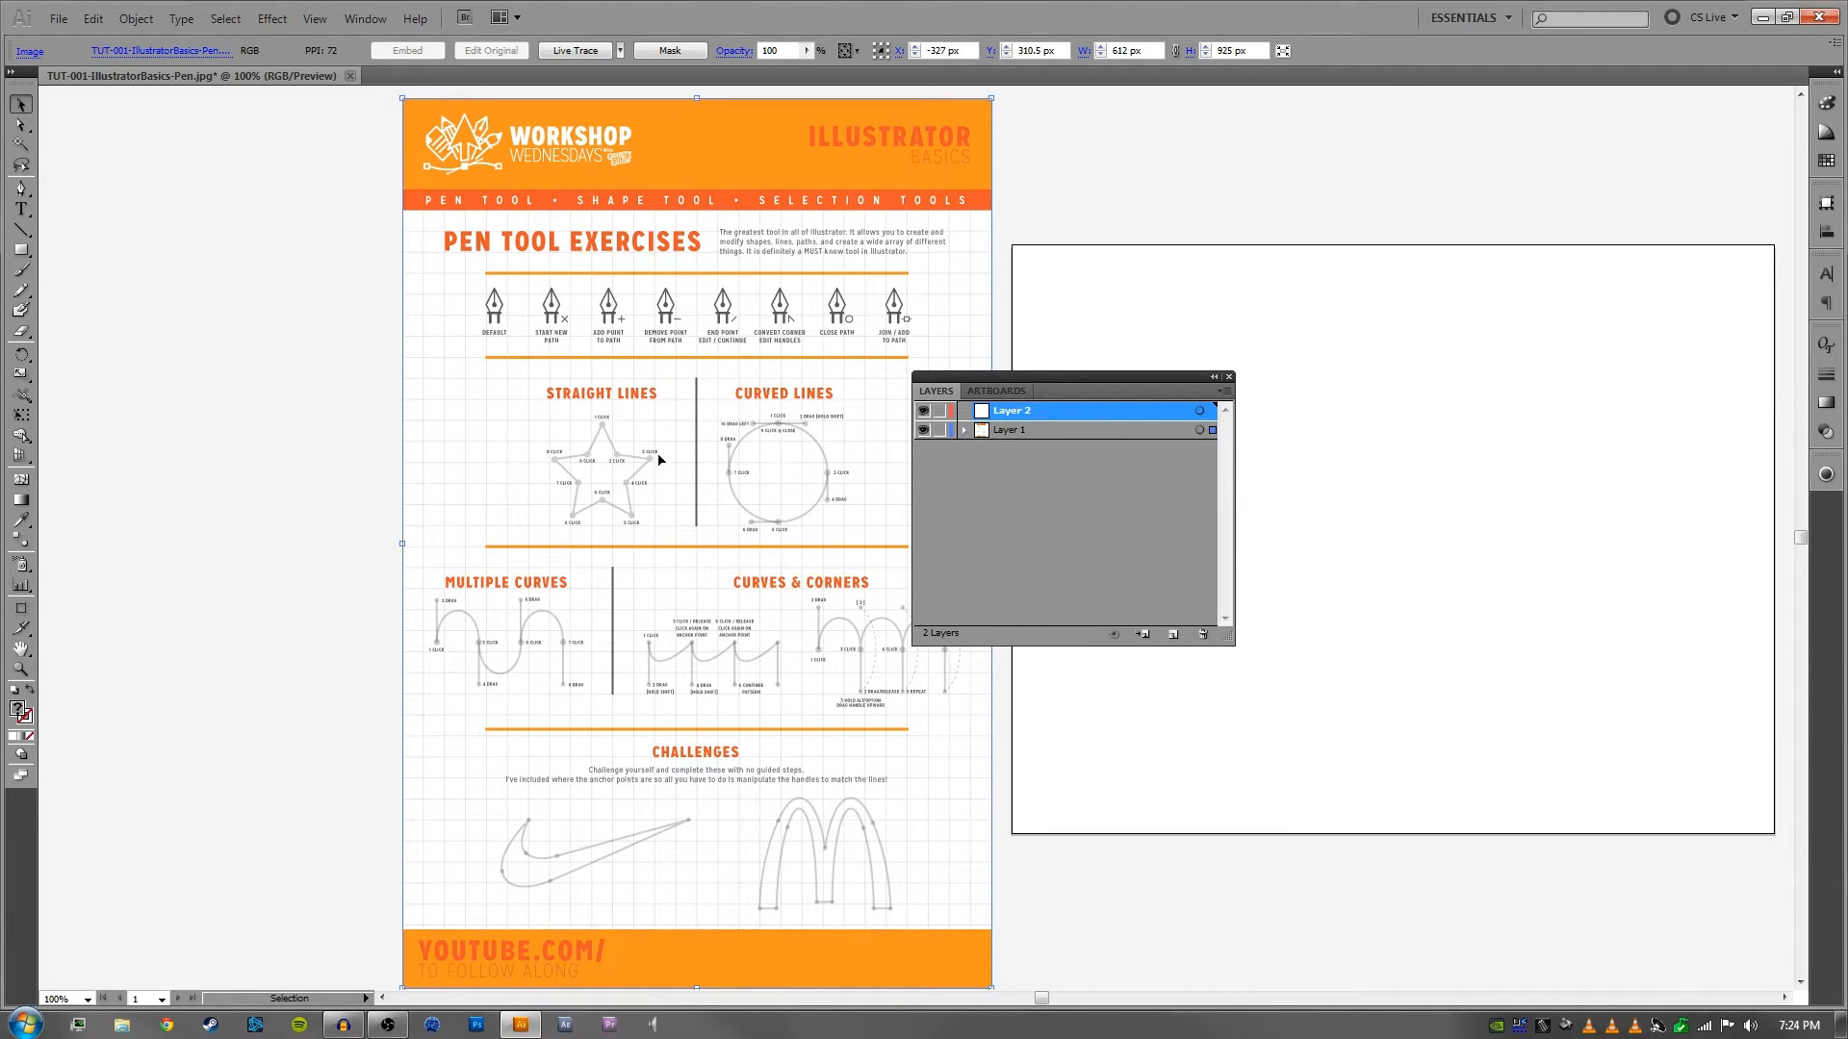
click(1212, 433)
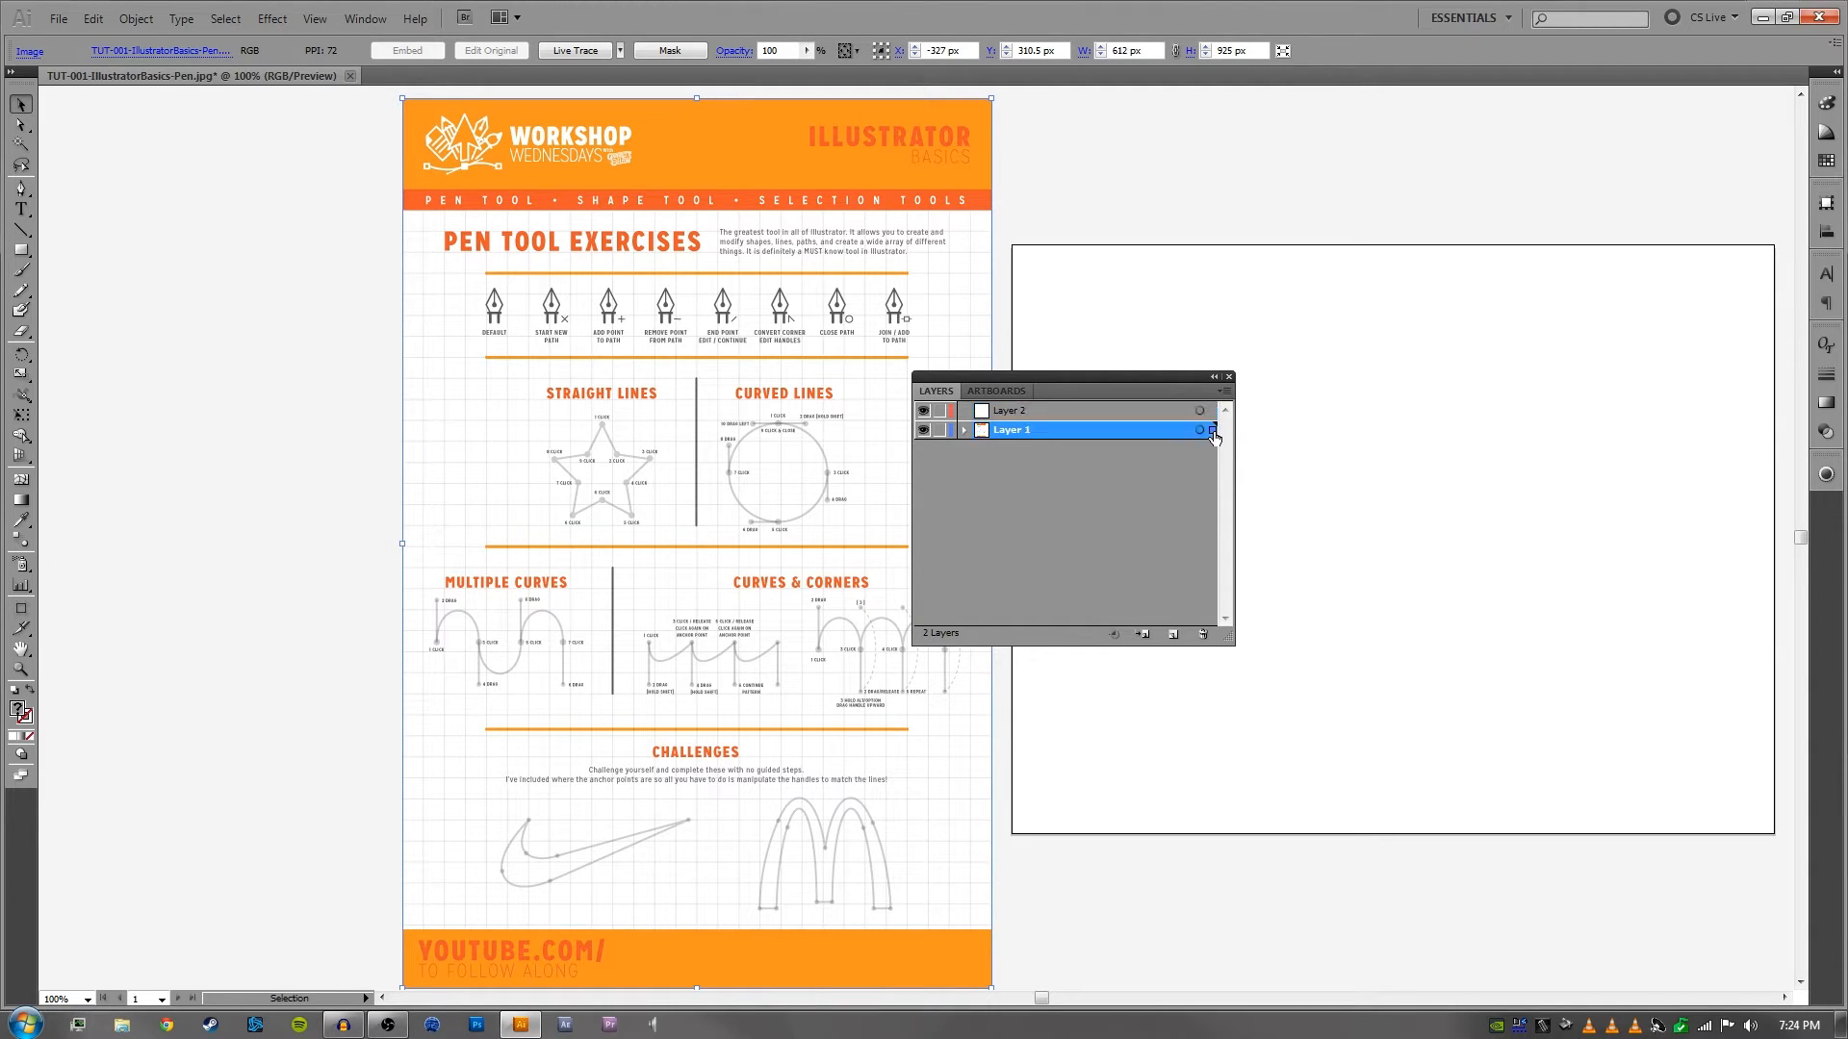
click(941, 433)
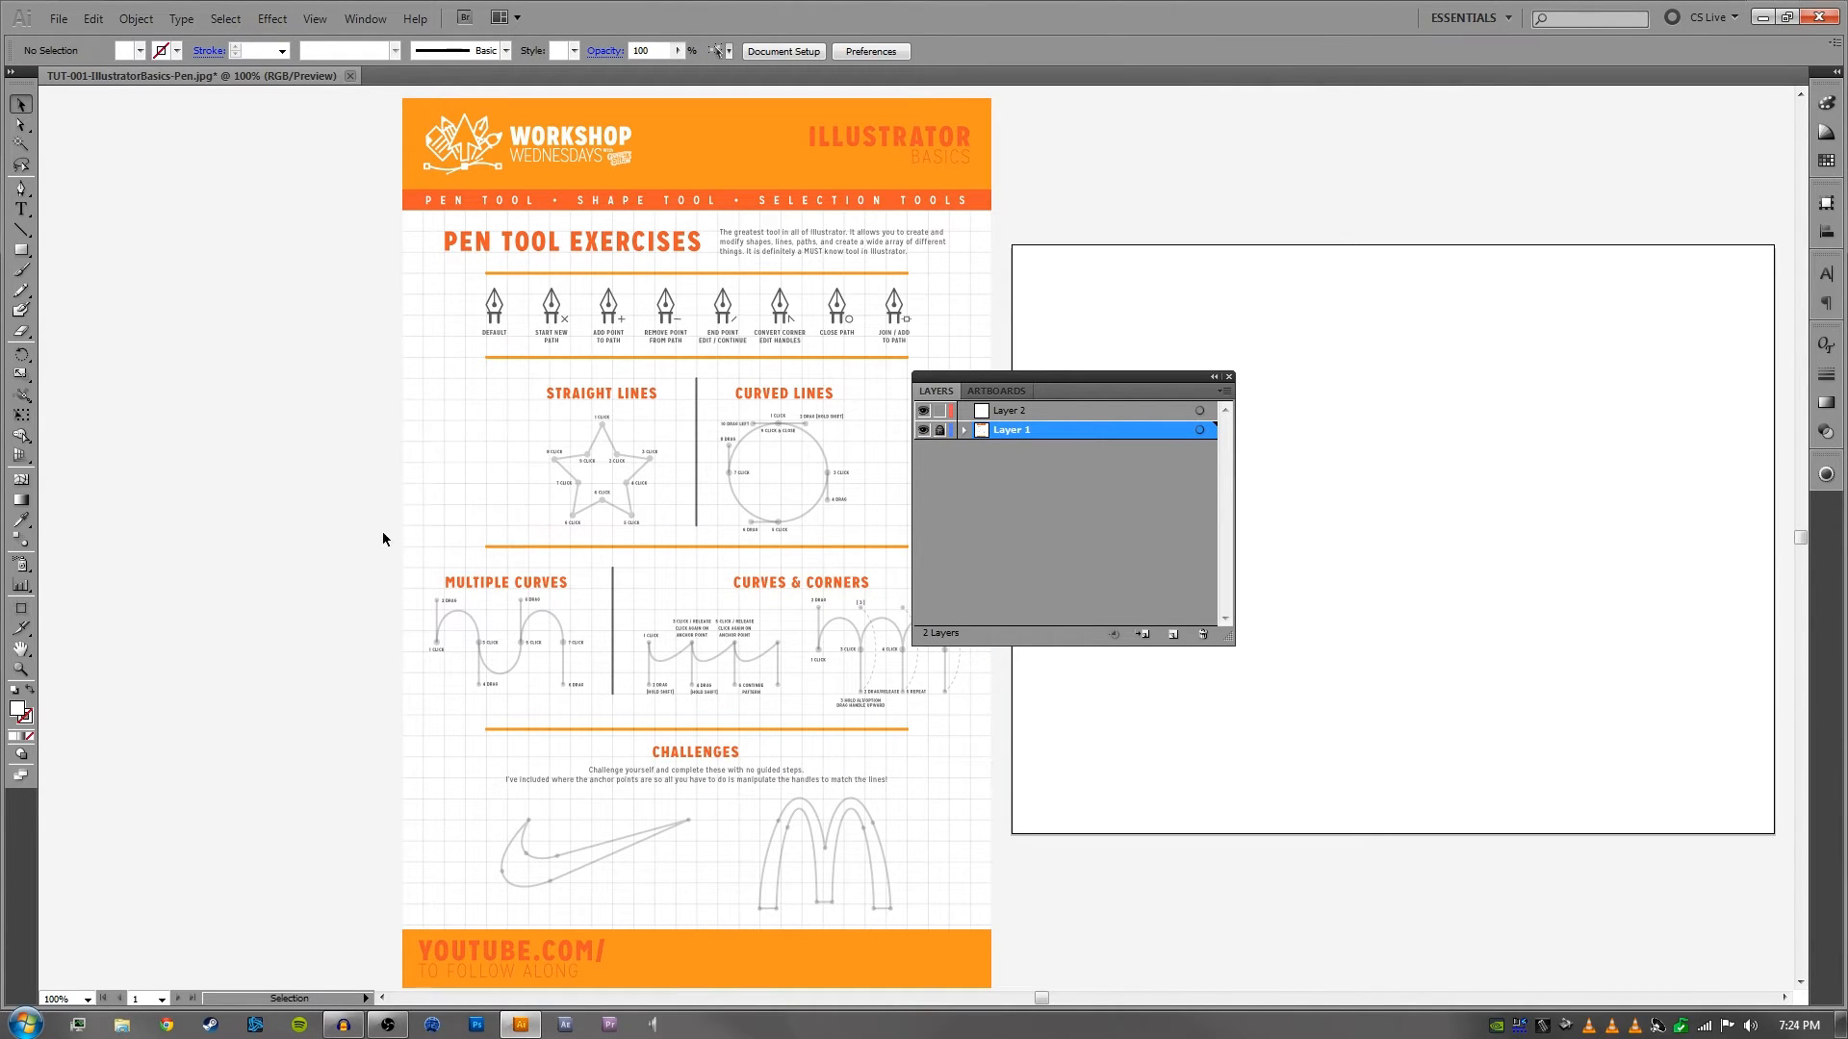
- Dock the layer list back at the workspace edge and make Layer 2 the active layer
drag(1055, 378, 1472, 442)
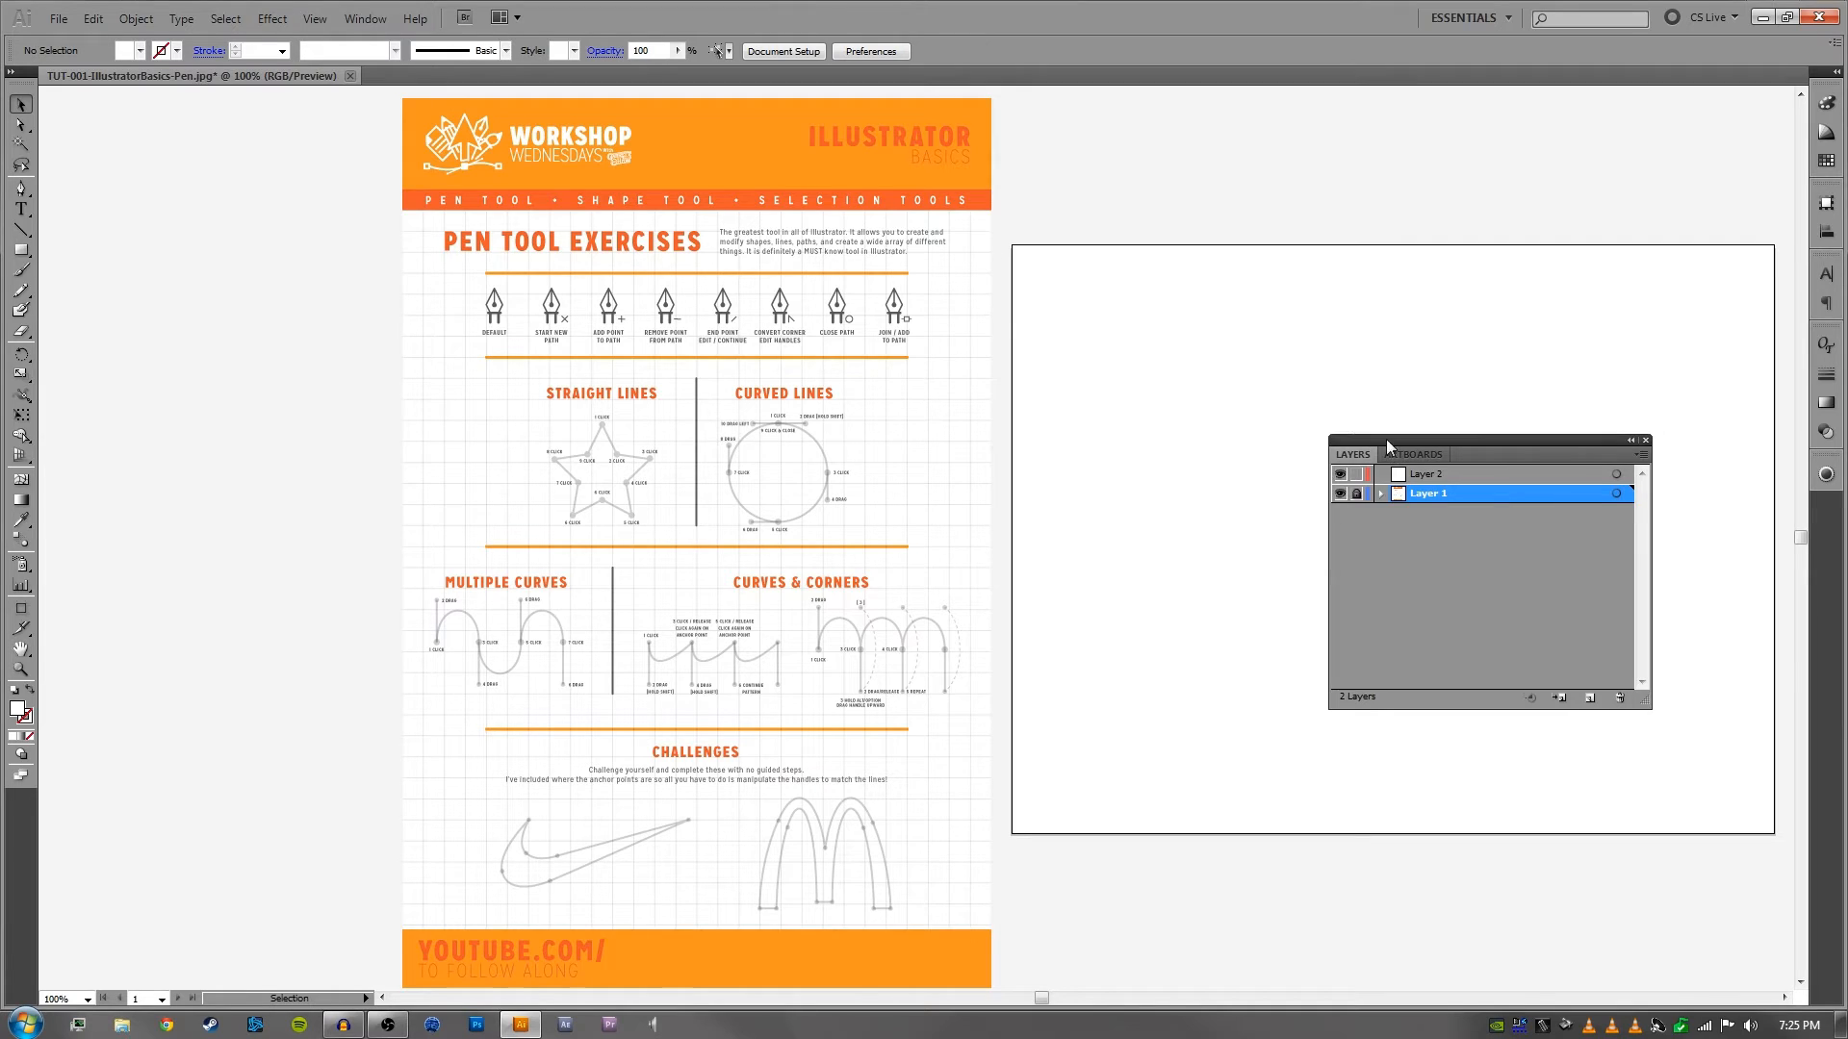
drag(1386, 440, 1826, 505)
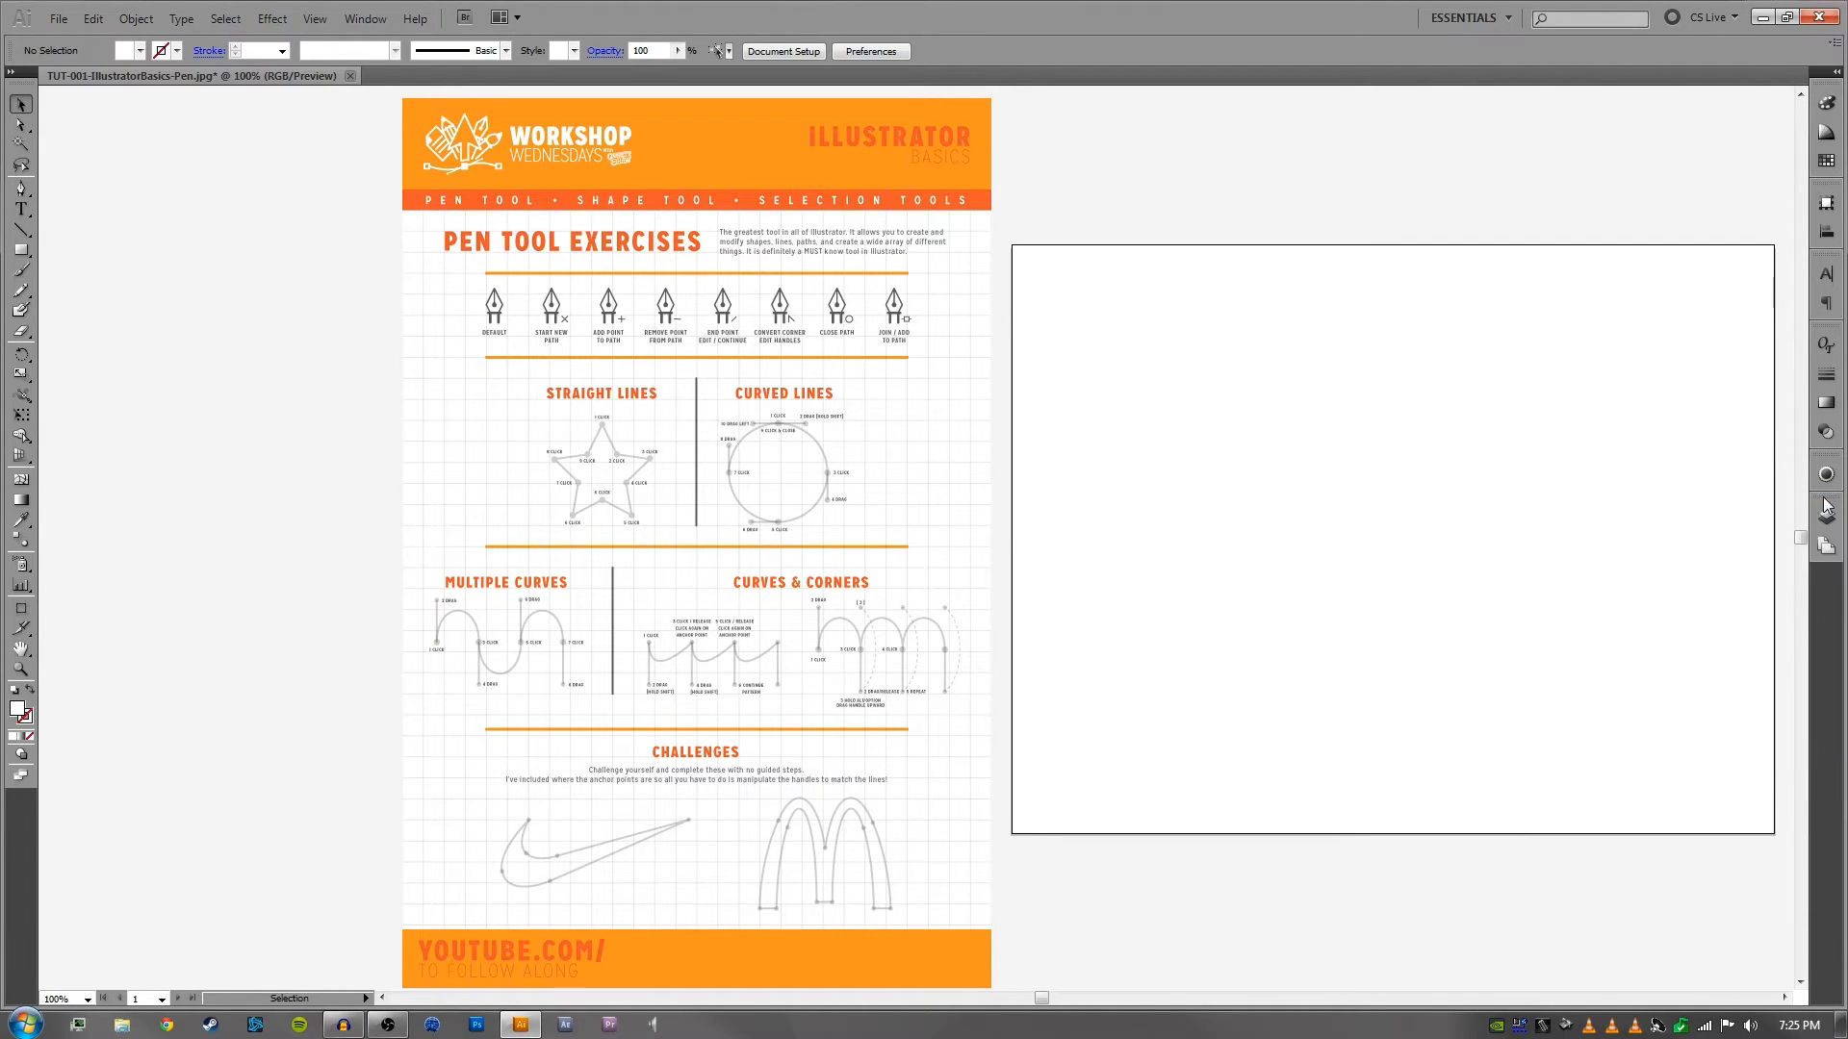
click(1826, 510)
click(1589, 530)
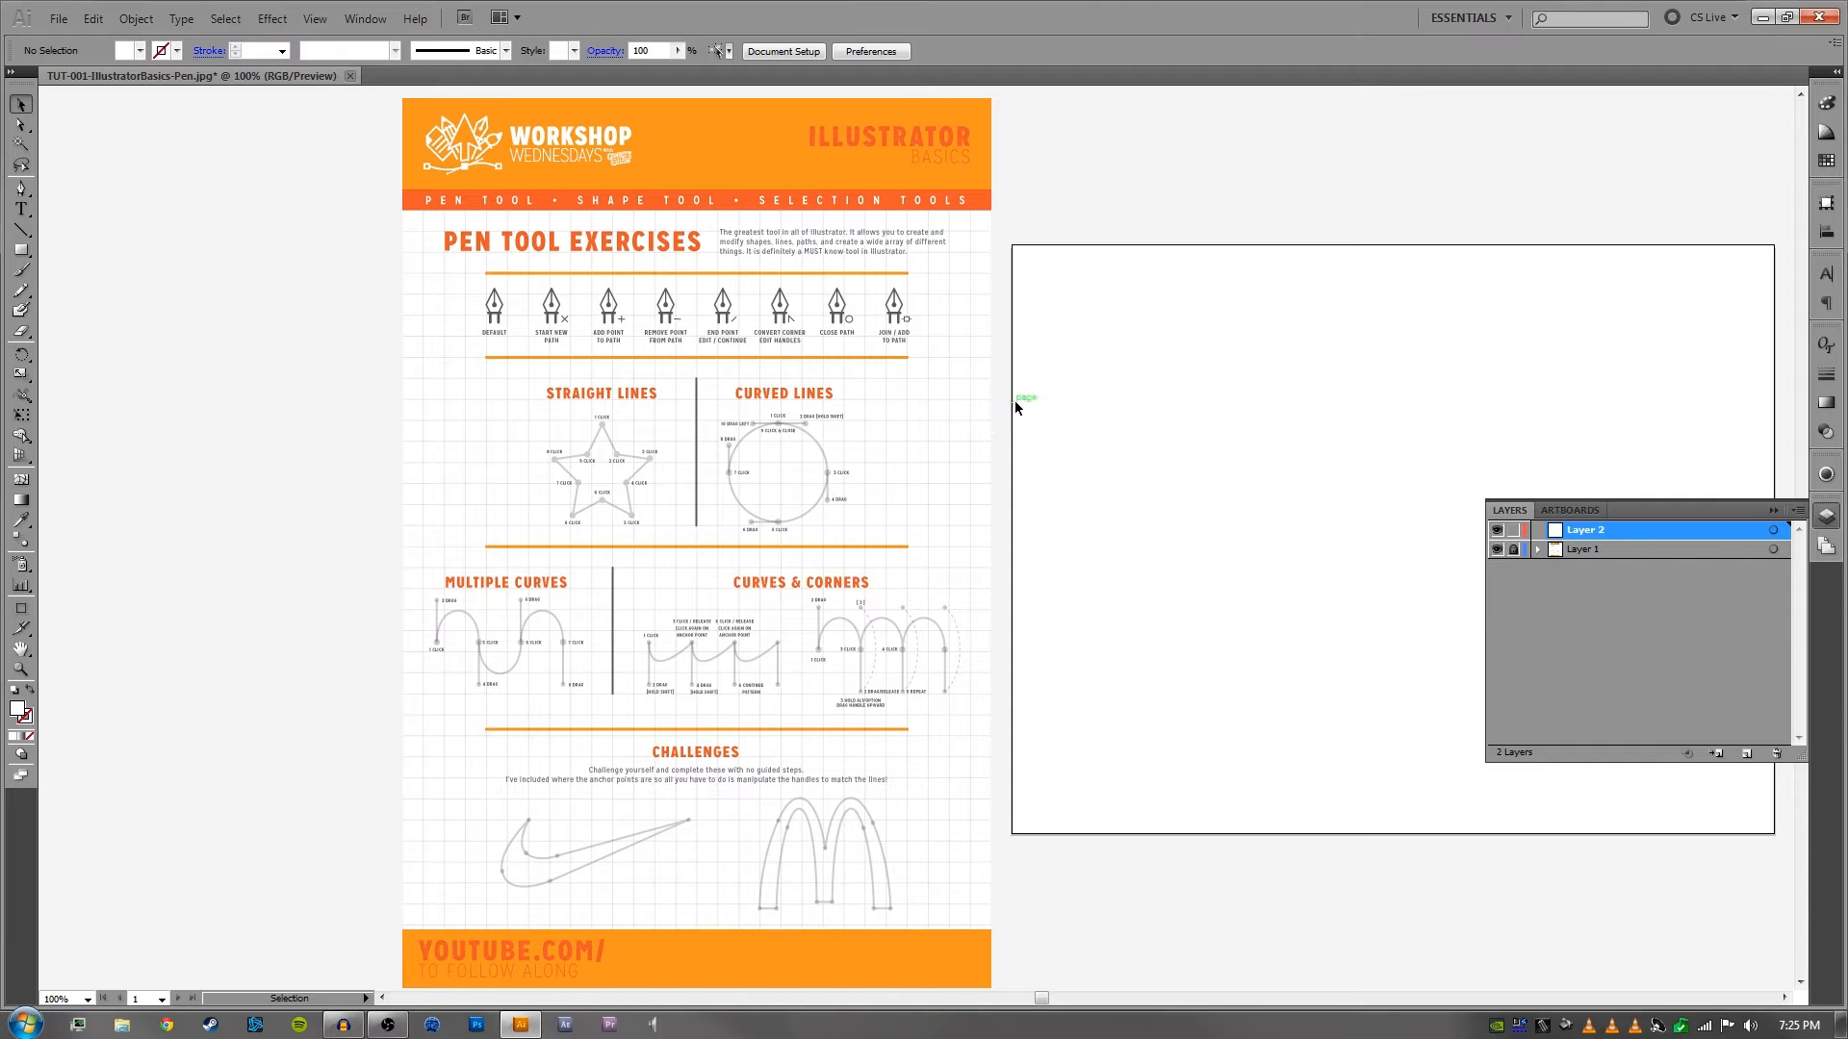
- Examine the worksheet's header, pen tool icon row and Straight Lines exercise at magnifications between 100% and 300%
drag(553, 402, 851, 460)
key(ctrl+plus)
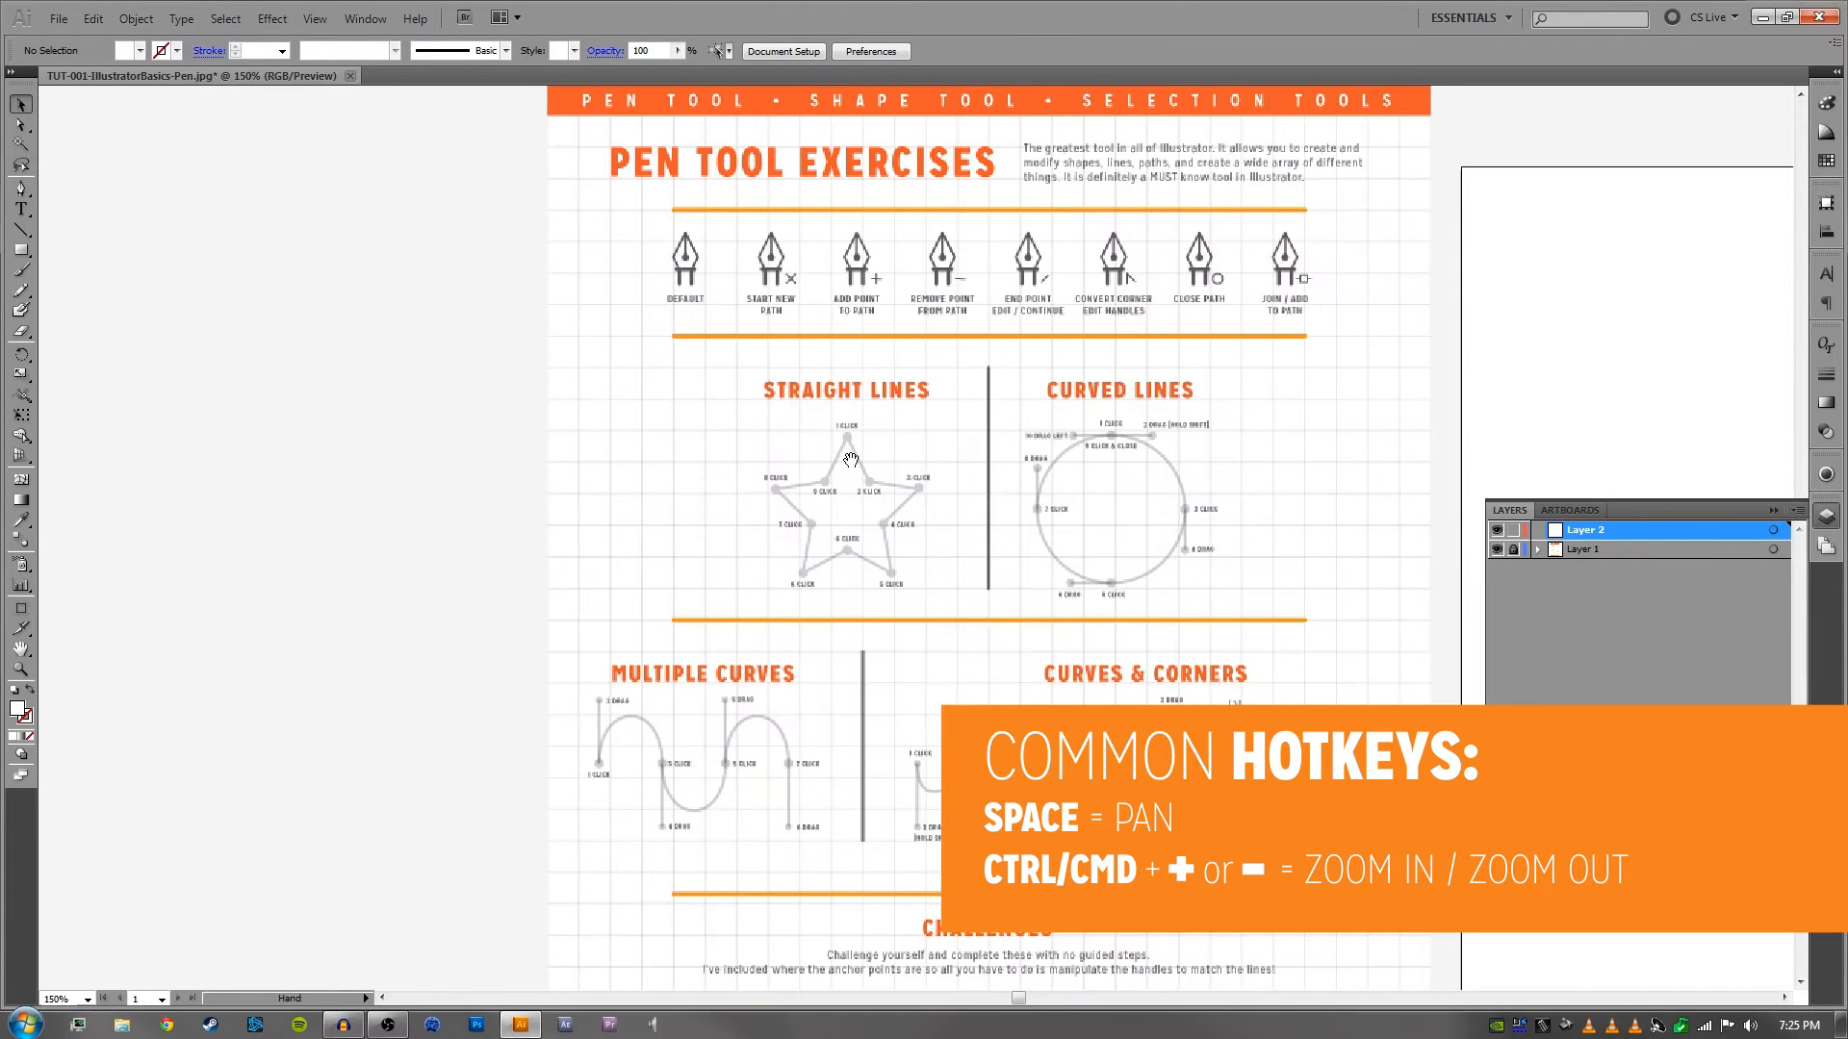
drag(1011, 359, 926, 479)
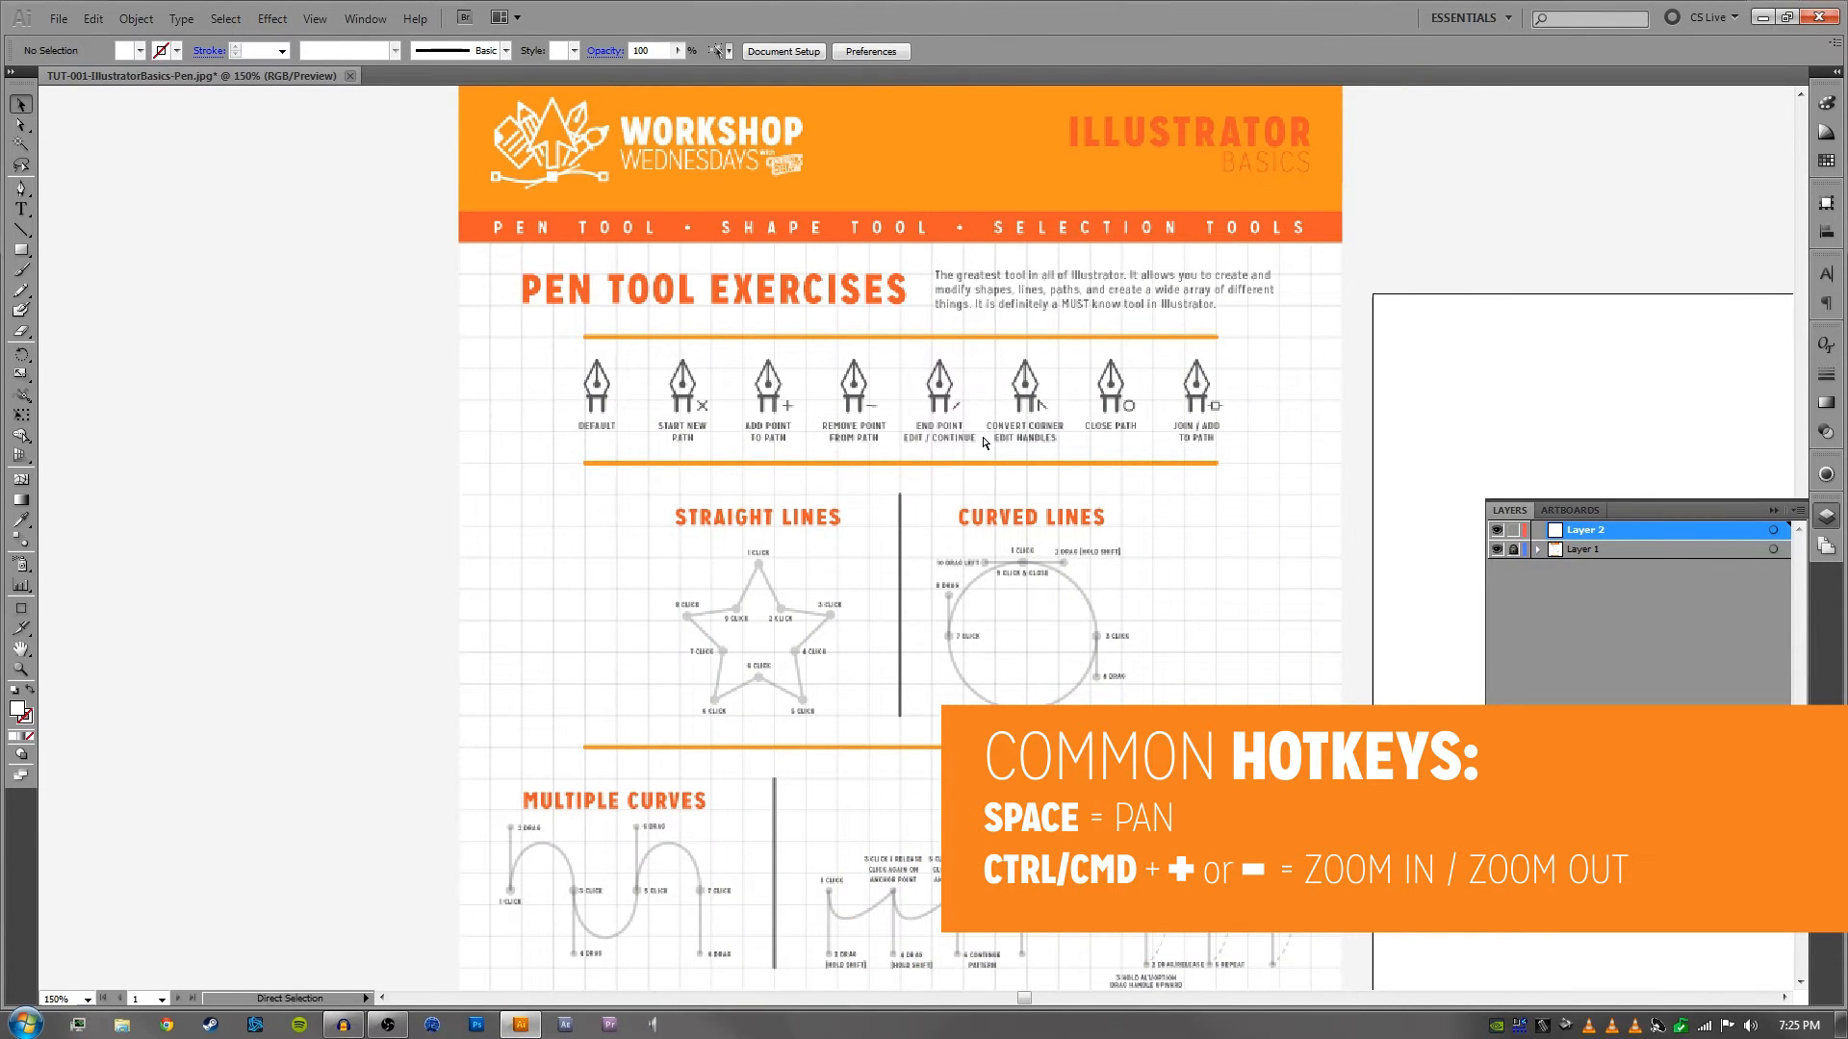
key(ctrl+plus)
drag(1042, 401, 966, 528)
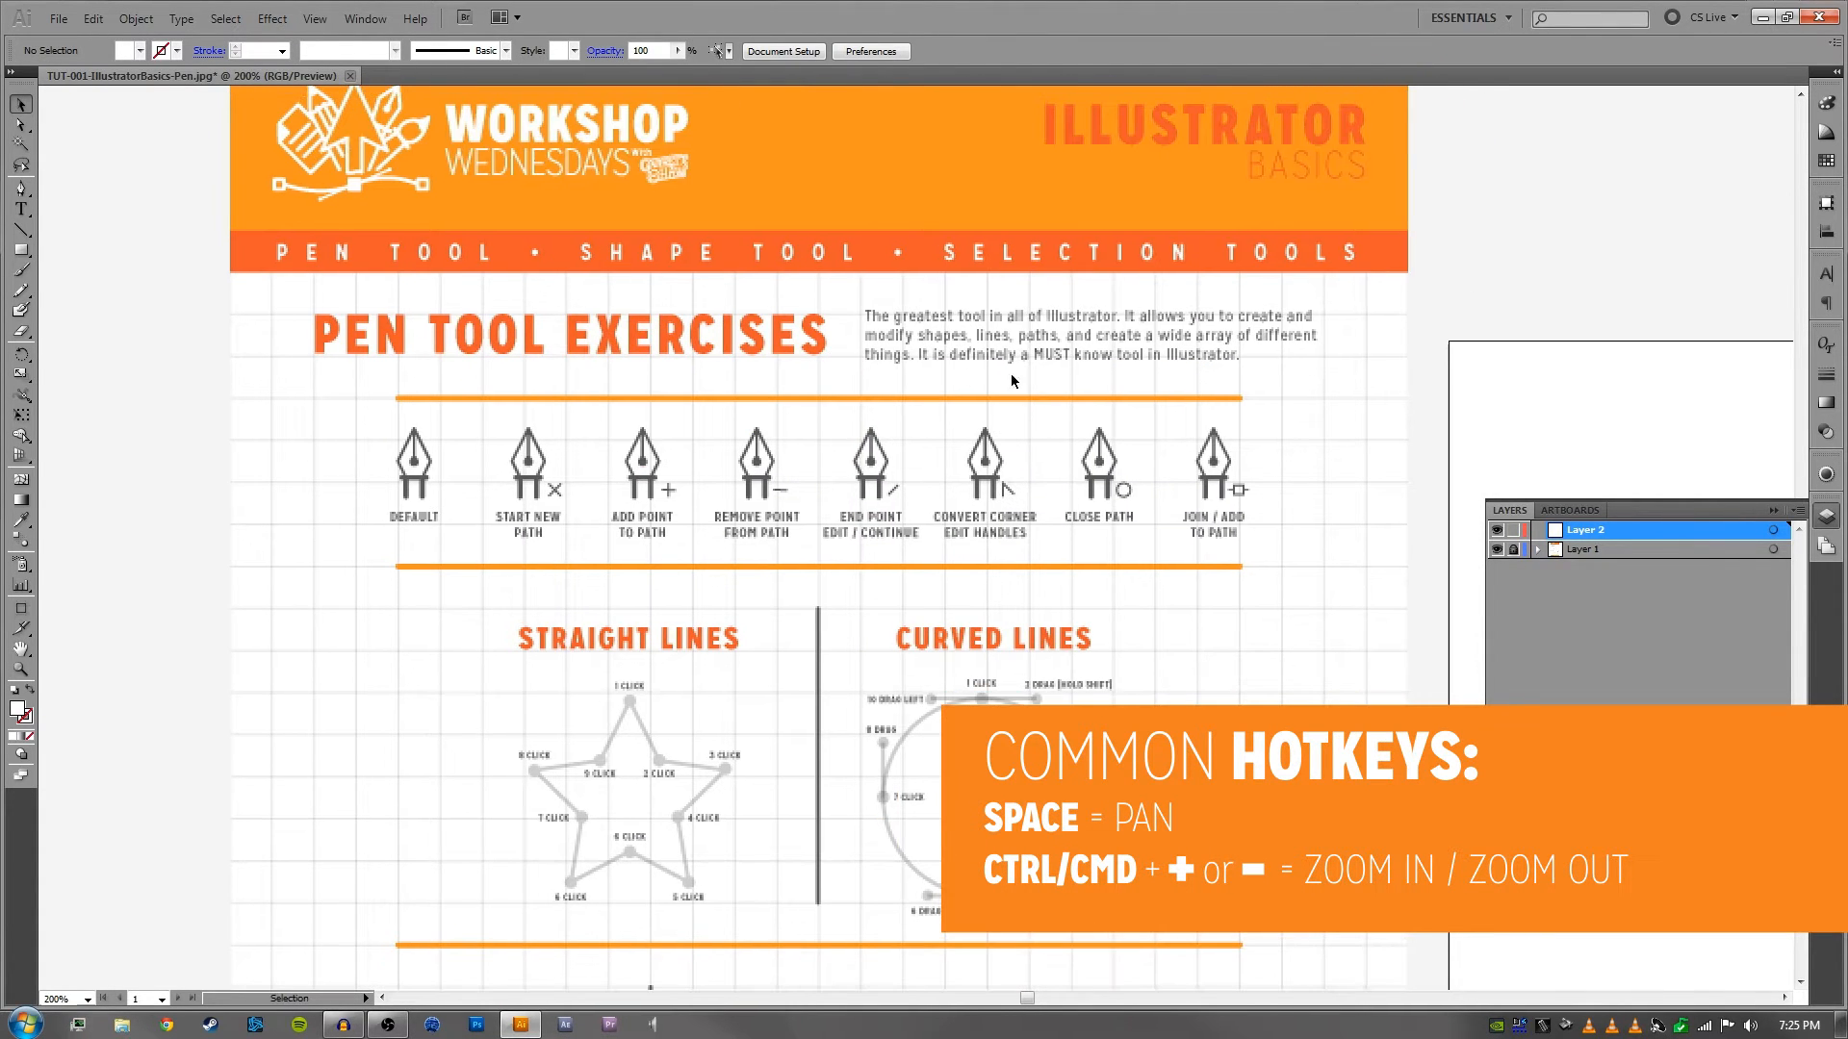
key(ctrl+plus)
drag(745, 186, 776, 378)
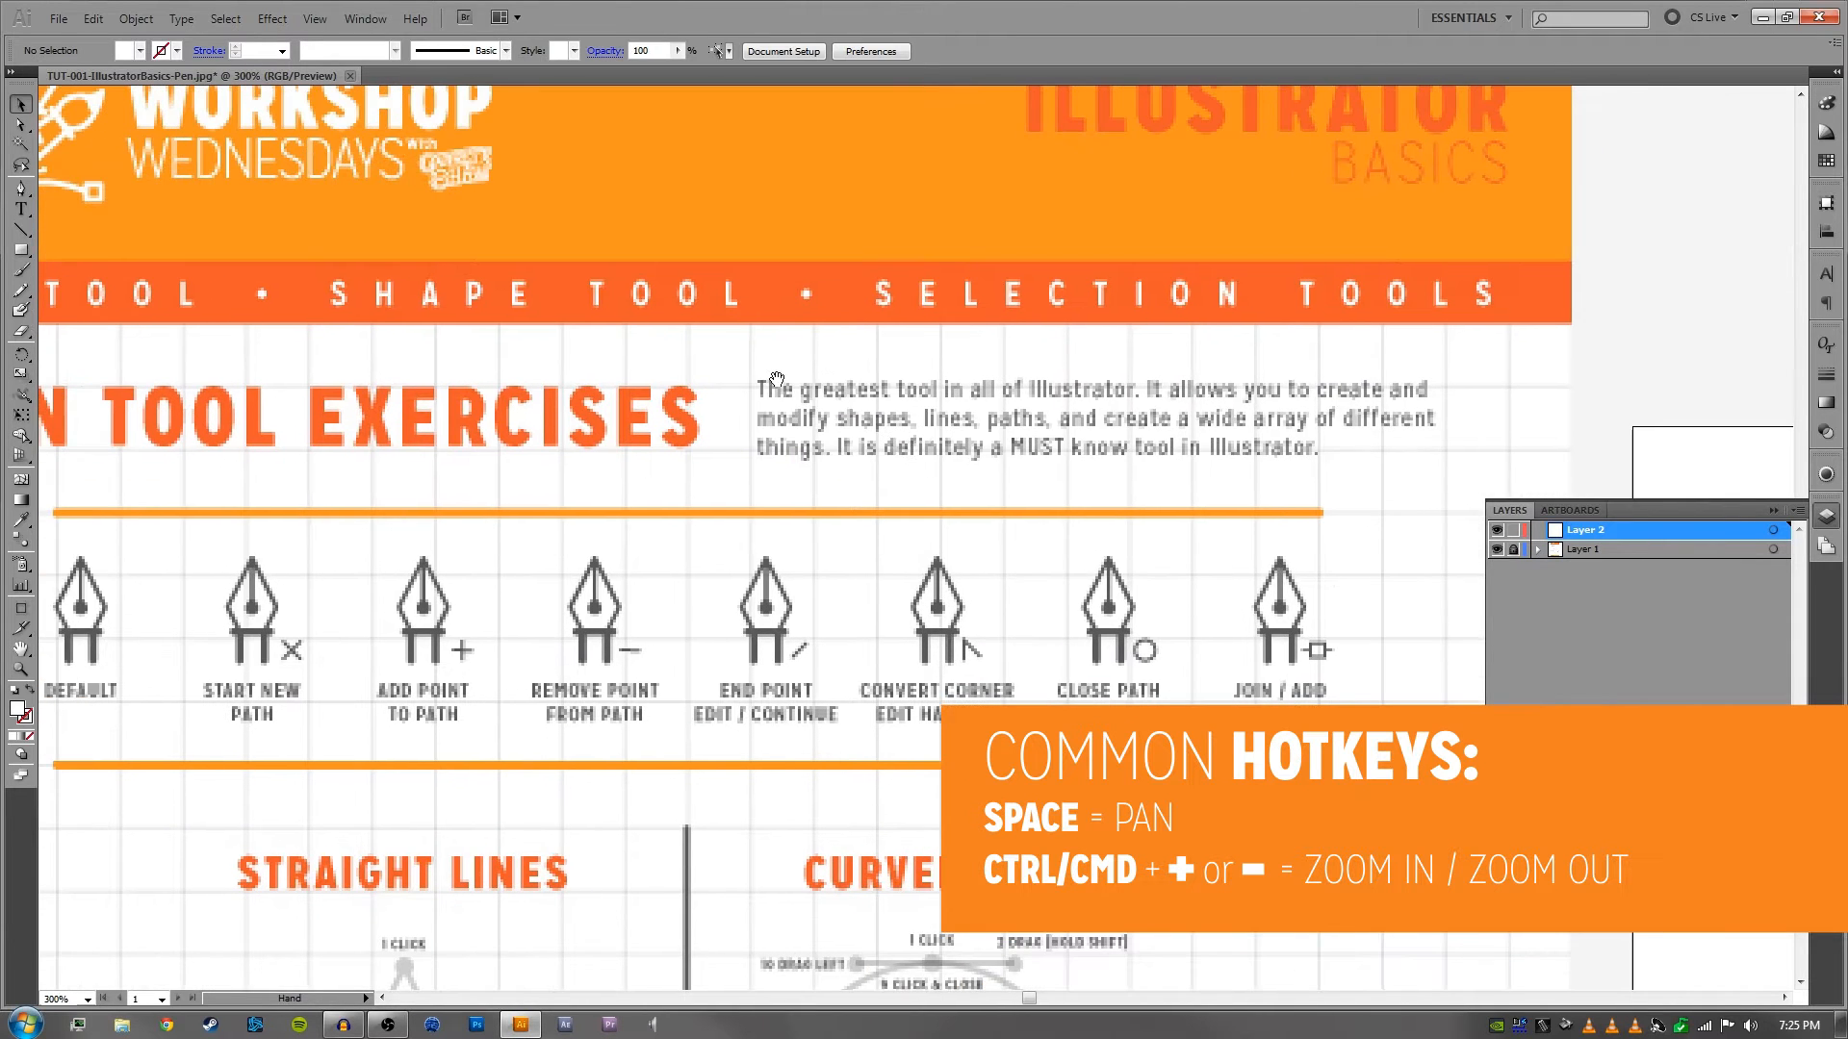
key(ctrl+minus)
key(ctrl+minus)
key(ctrl+plus)
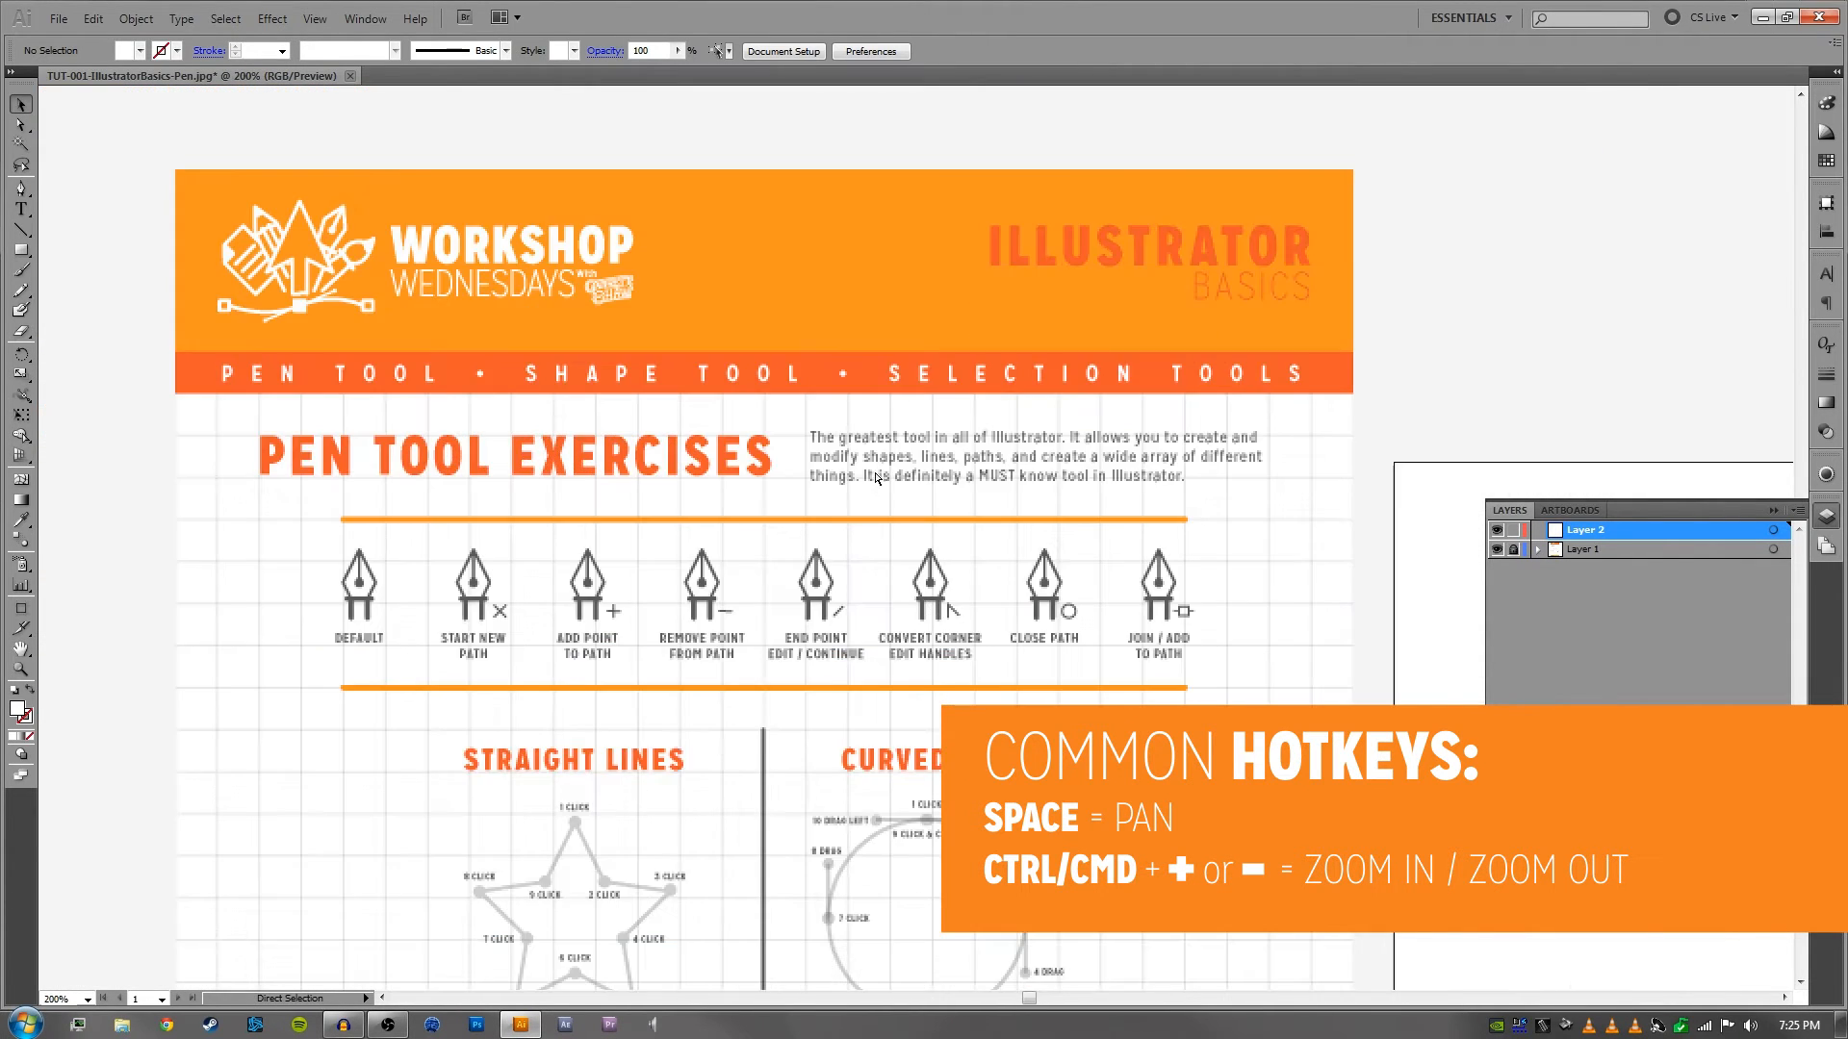
key(ctrl+plus)
key(ctrl+plus)
key(ctrl+minus)
key(ctrl+minus)
key(ctrl+minus)
key(ctrl+minus)
key(ctrl+plus)
key(ctrl+plus)
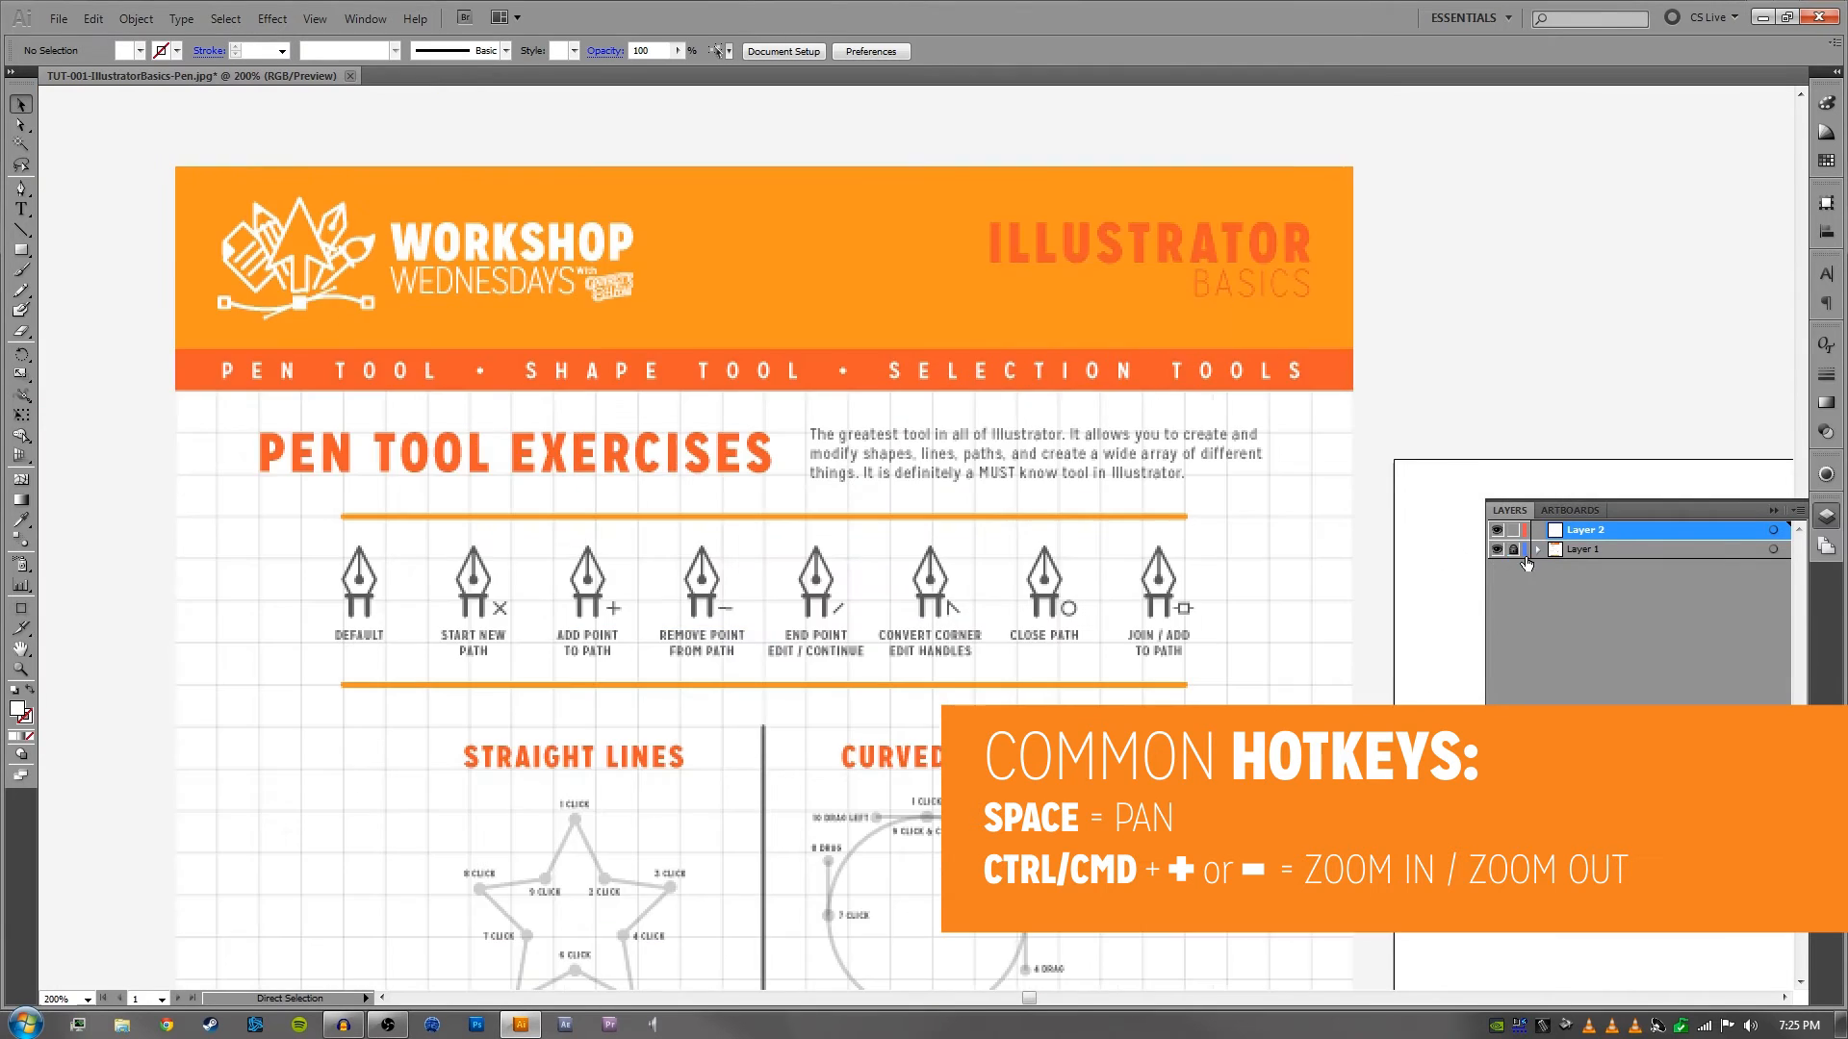
key(ctrl+plus)
key(ctrl+plus)
key(ctrl+minus)
key(ctrl+minus)
key(ctrl+minus)
key(ctrl+minus)
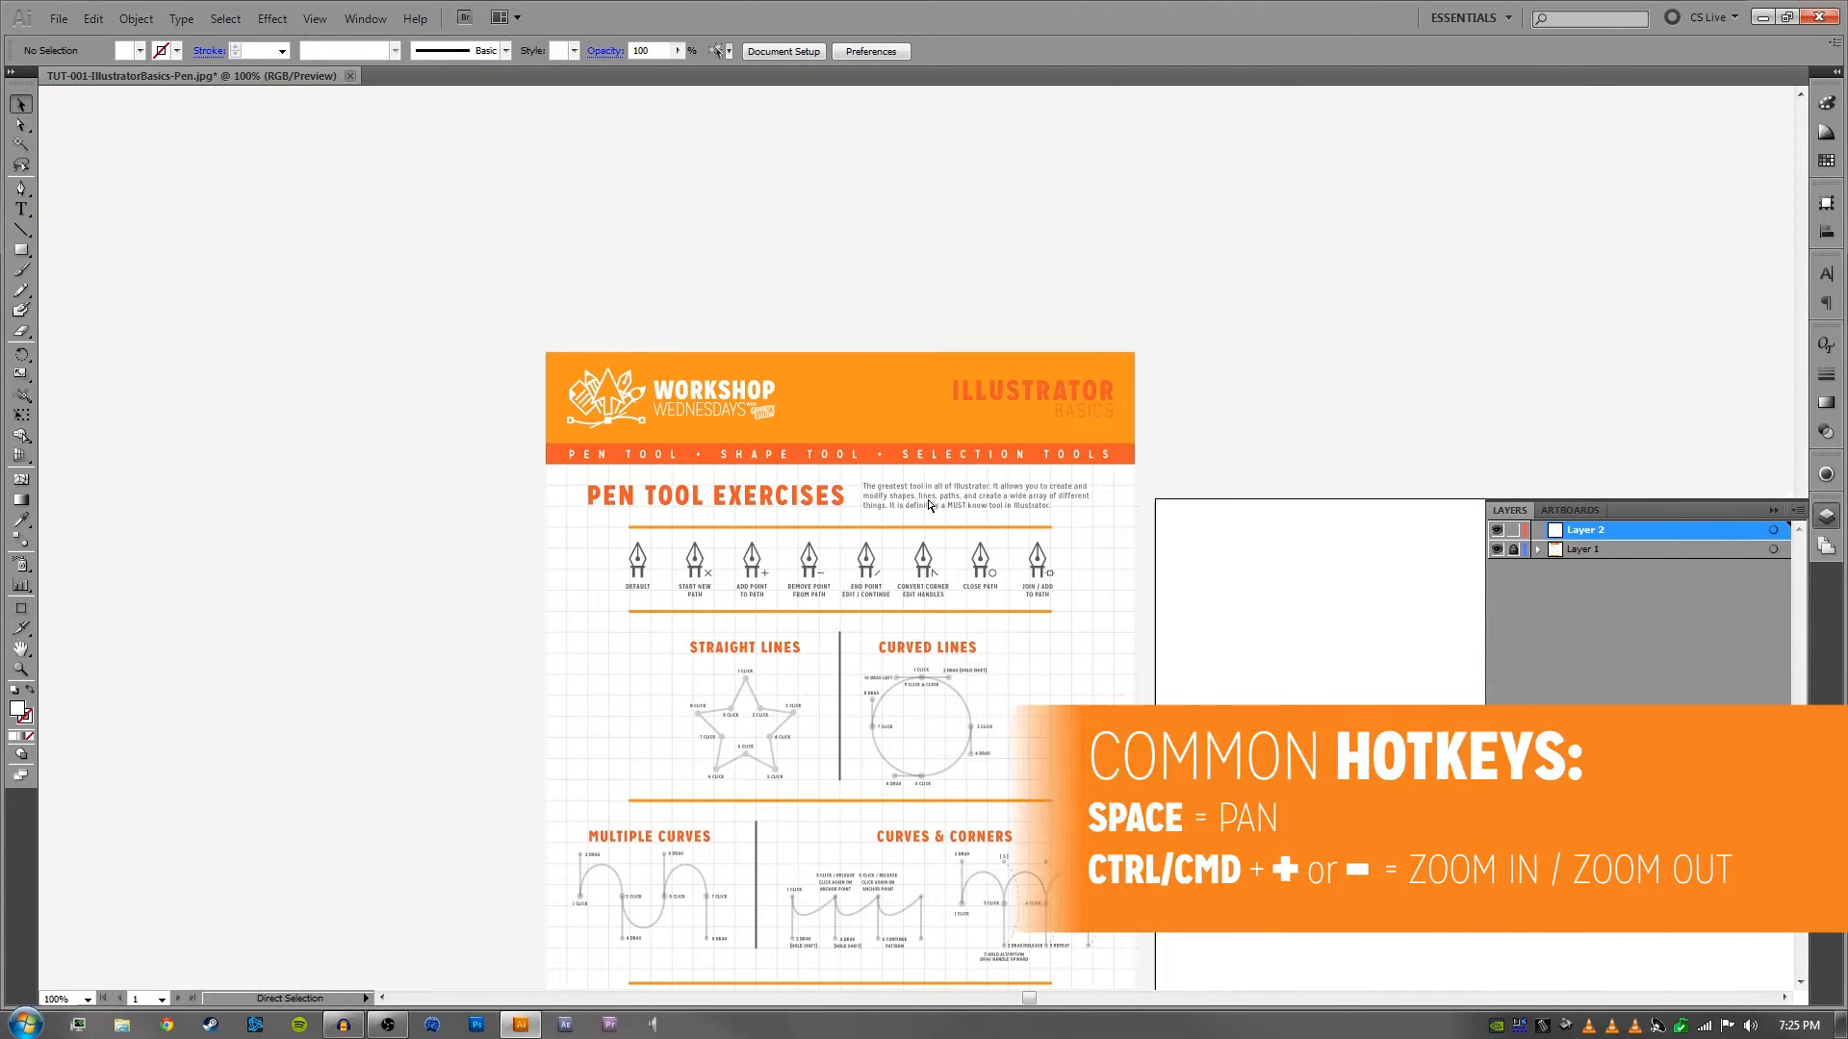
- Examine the worksheet's exercises at 150%, from the pen tool icon row through Straight Lines and Curves & Corners to the Challenges
key(ctrl+plus)
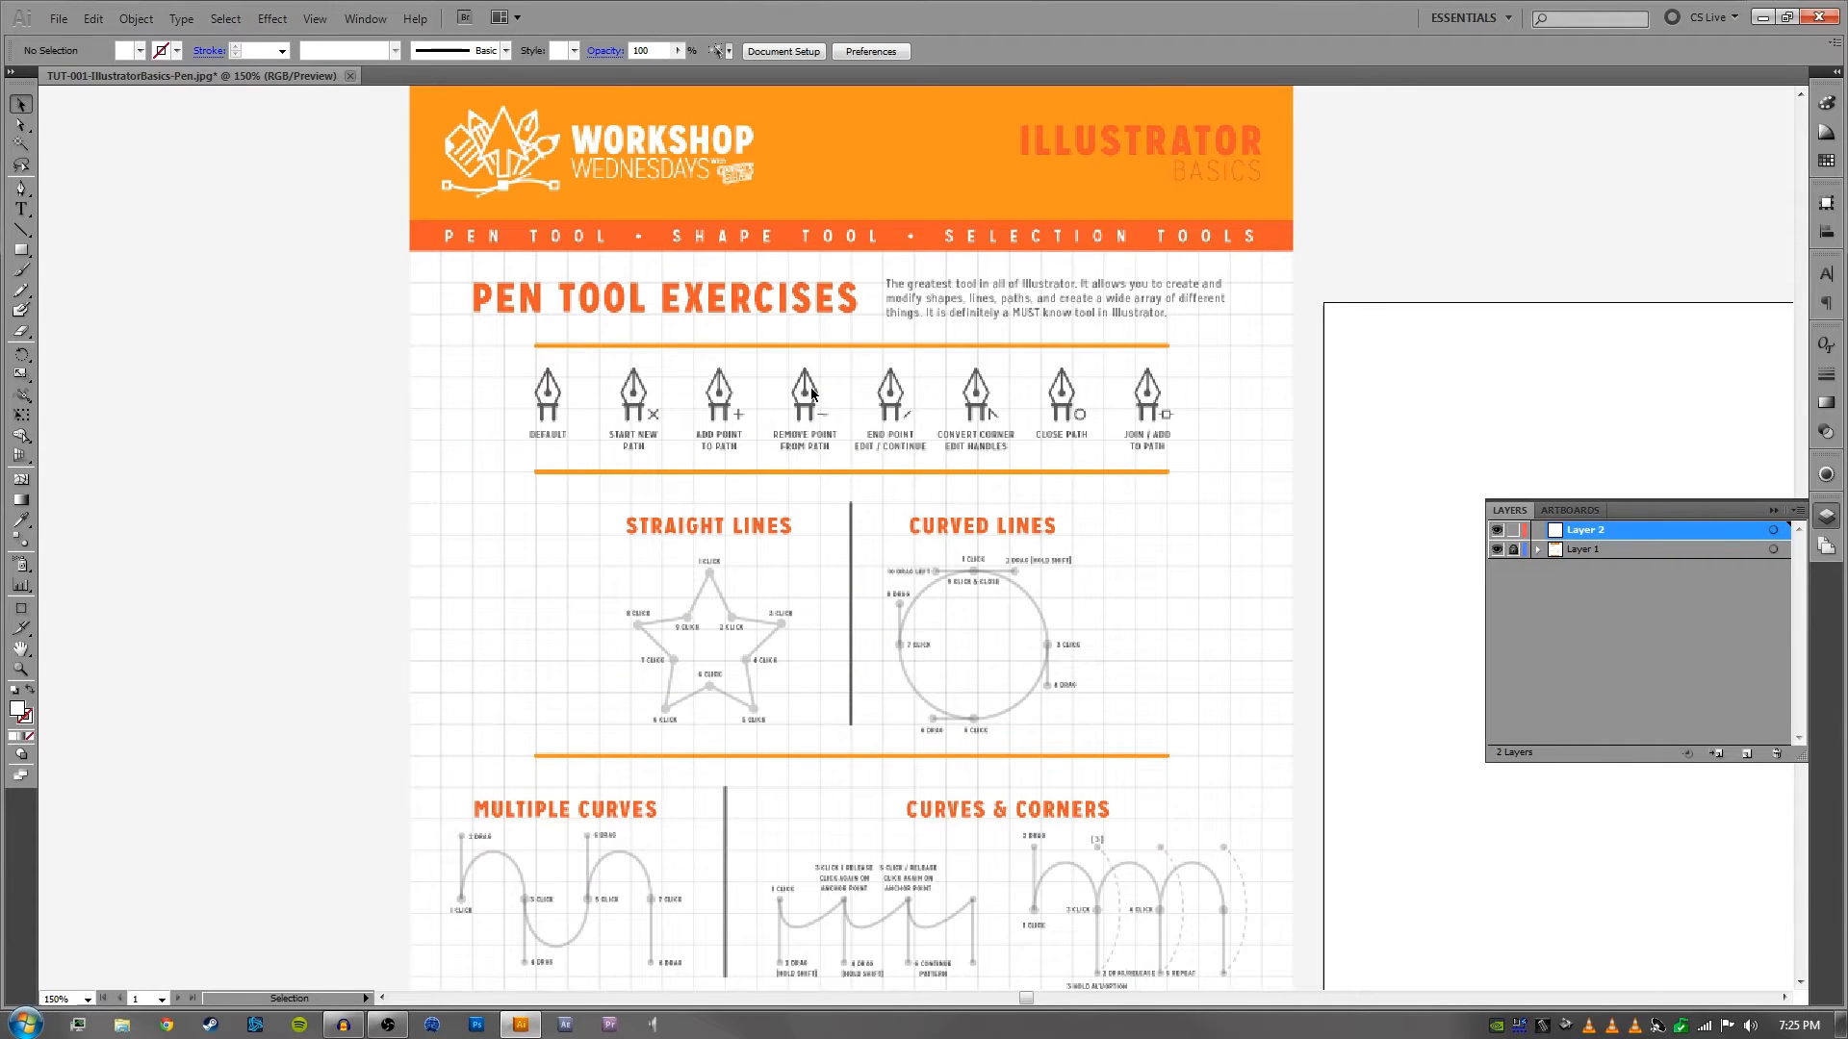
scroll(953, 517, down, 6)
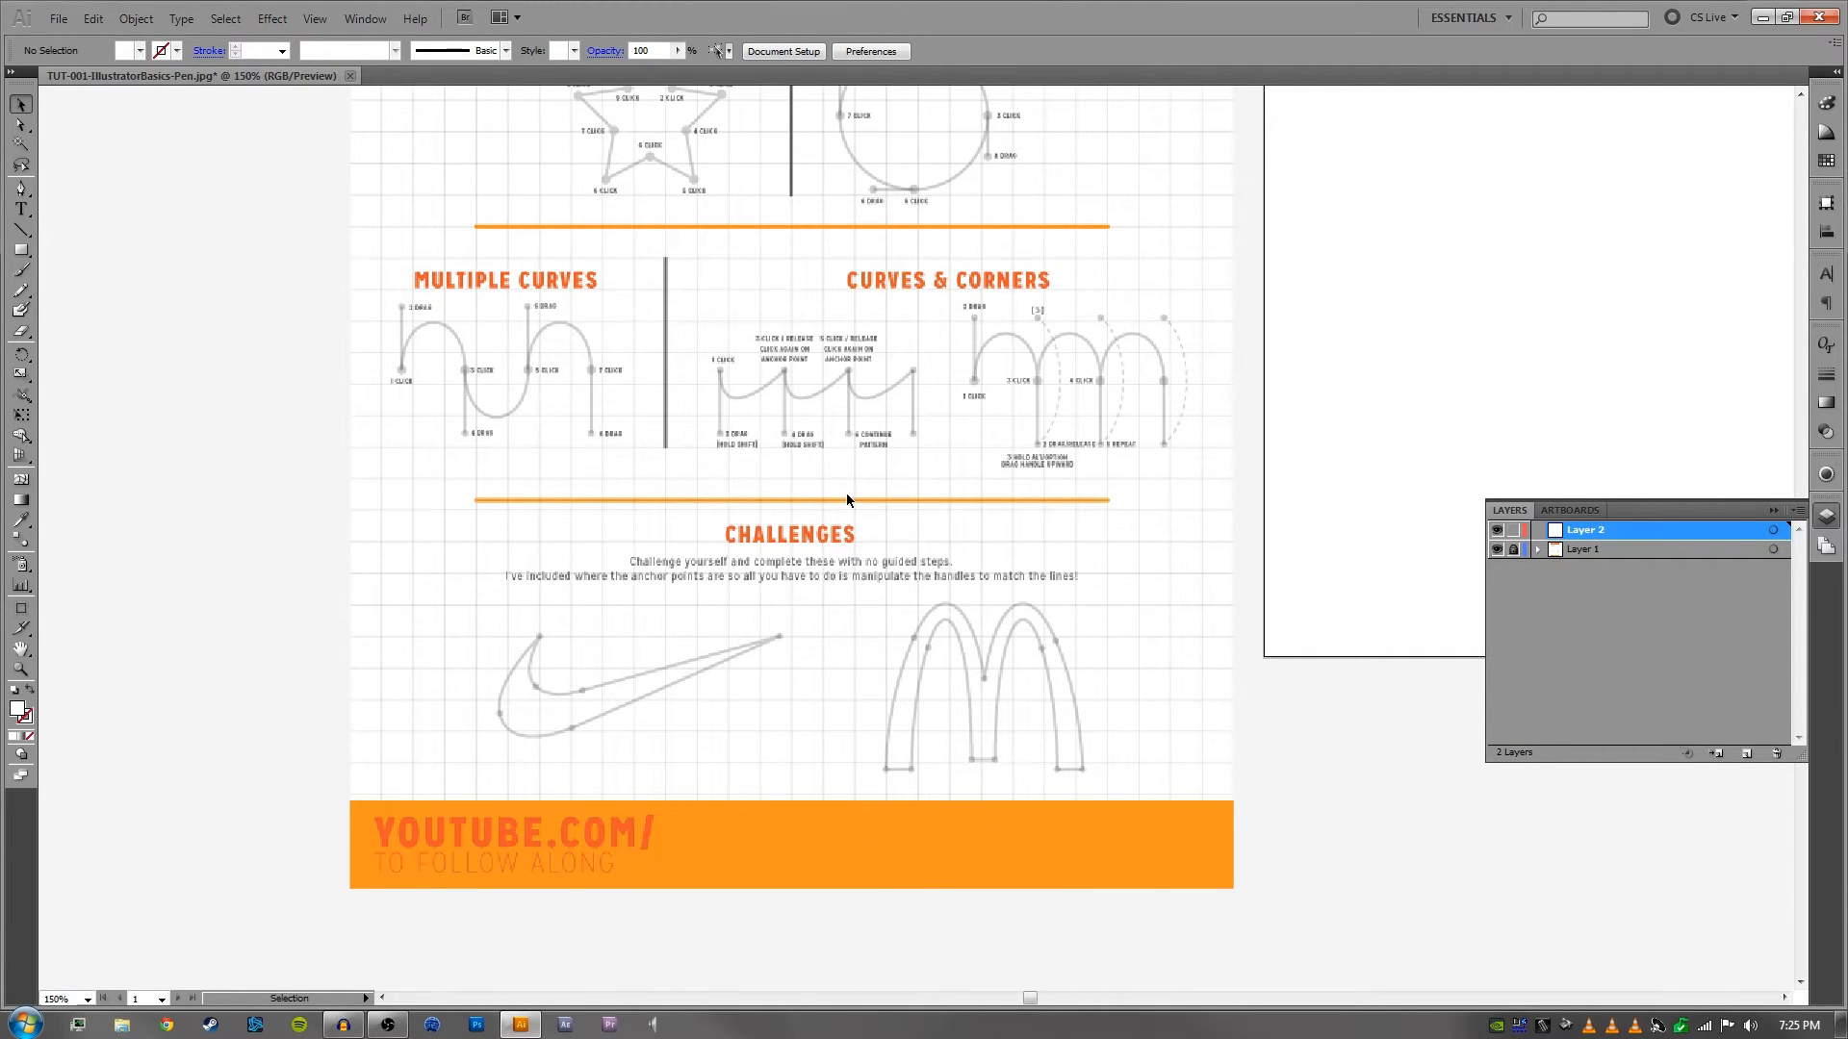
drag(859, 412, 820, 451)
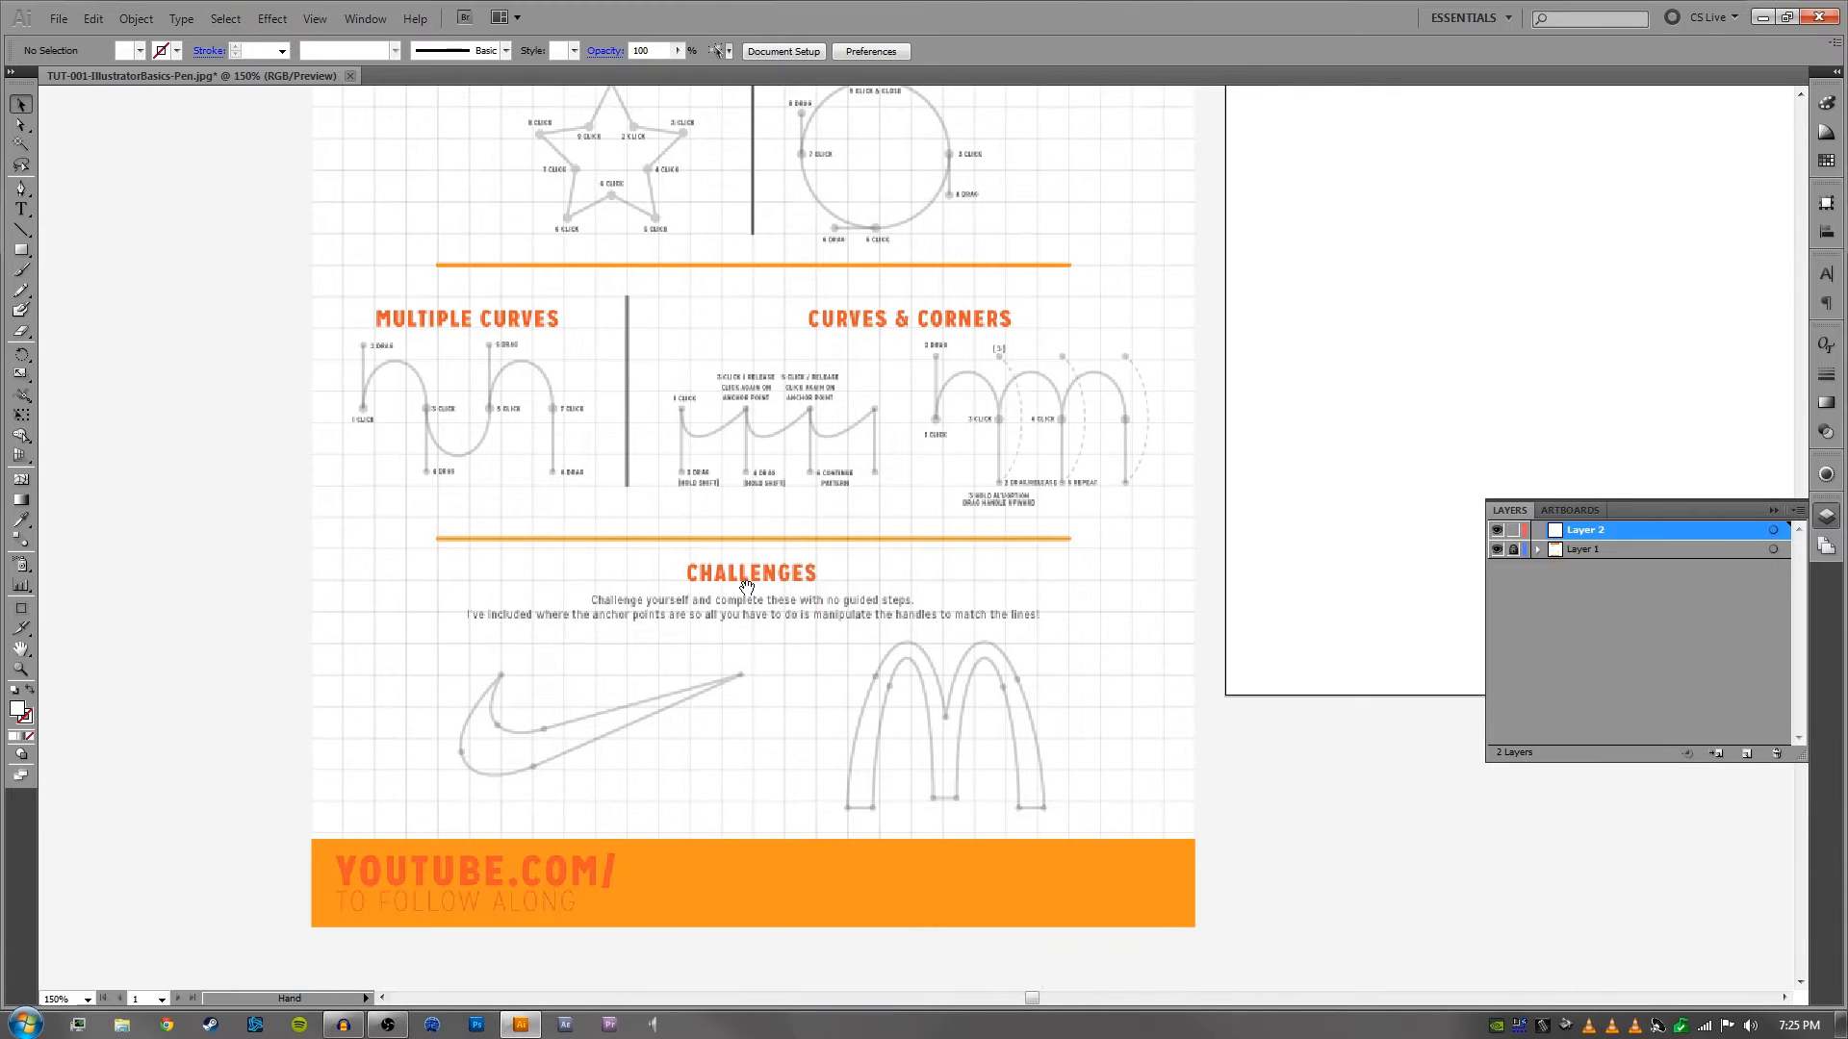
drag(747, 587, 772, 766)
drag(763, 507, 770, 760)
drag(789, 487, 838, 565)
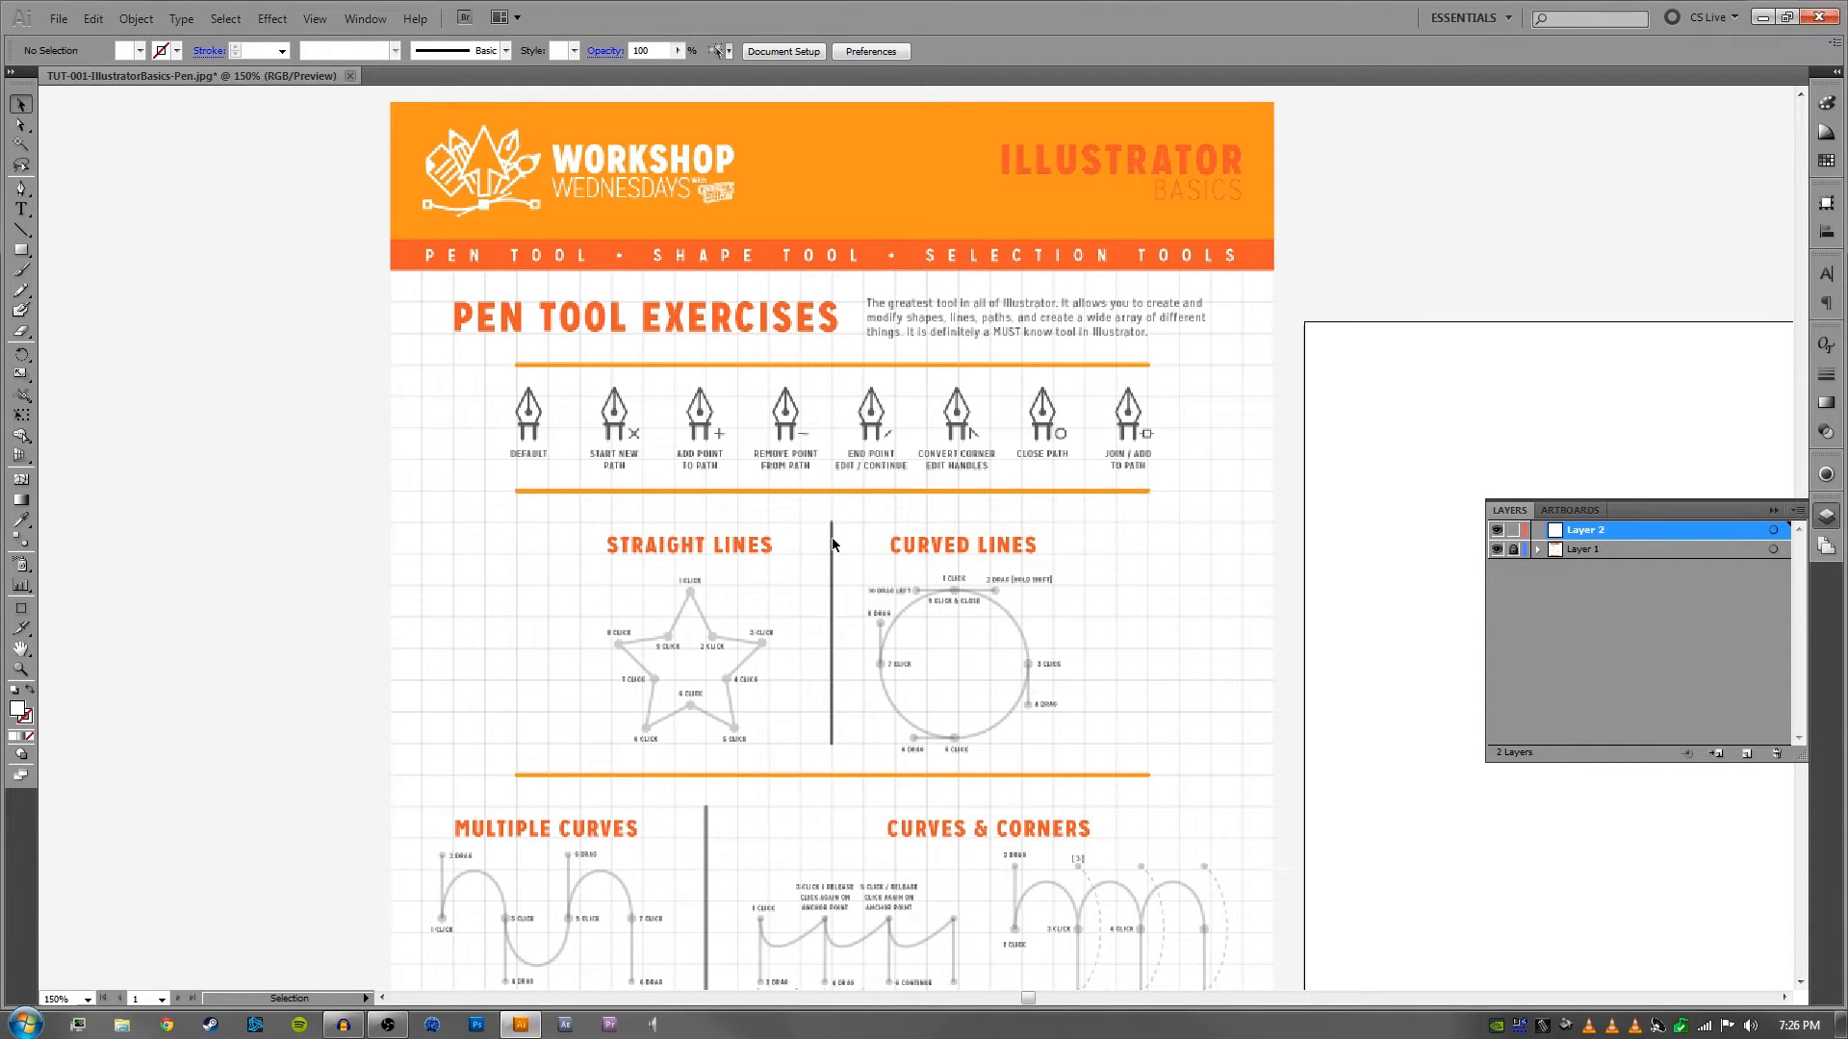
- Examine the row of pen tool cursor icons and the introduction text beside the Pen Tool Exercises heading at 200% and 300%
key(ctrl+plus)
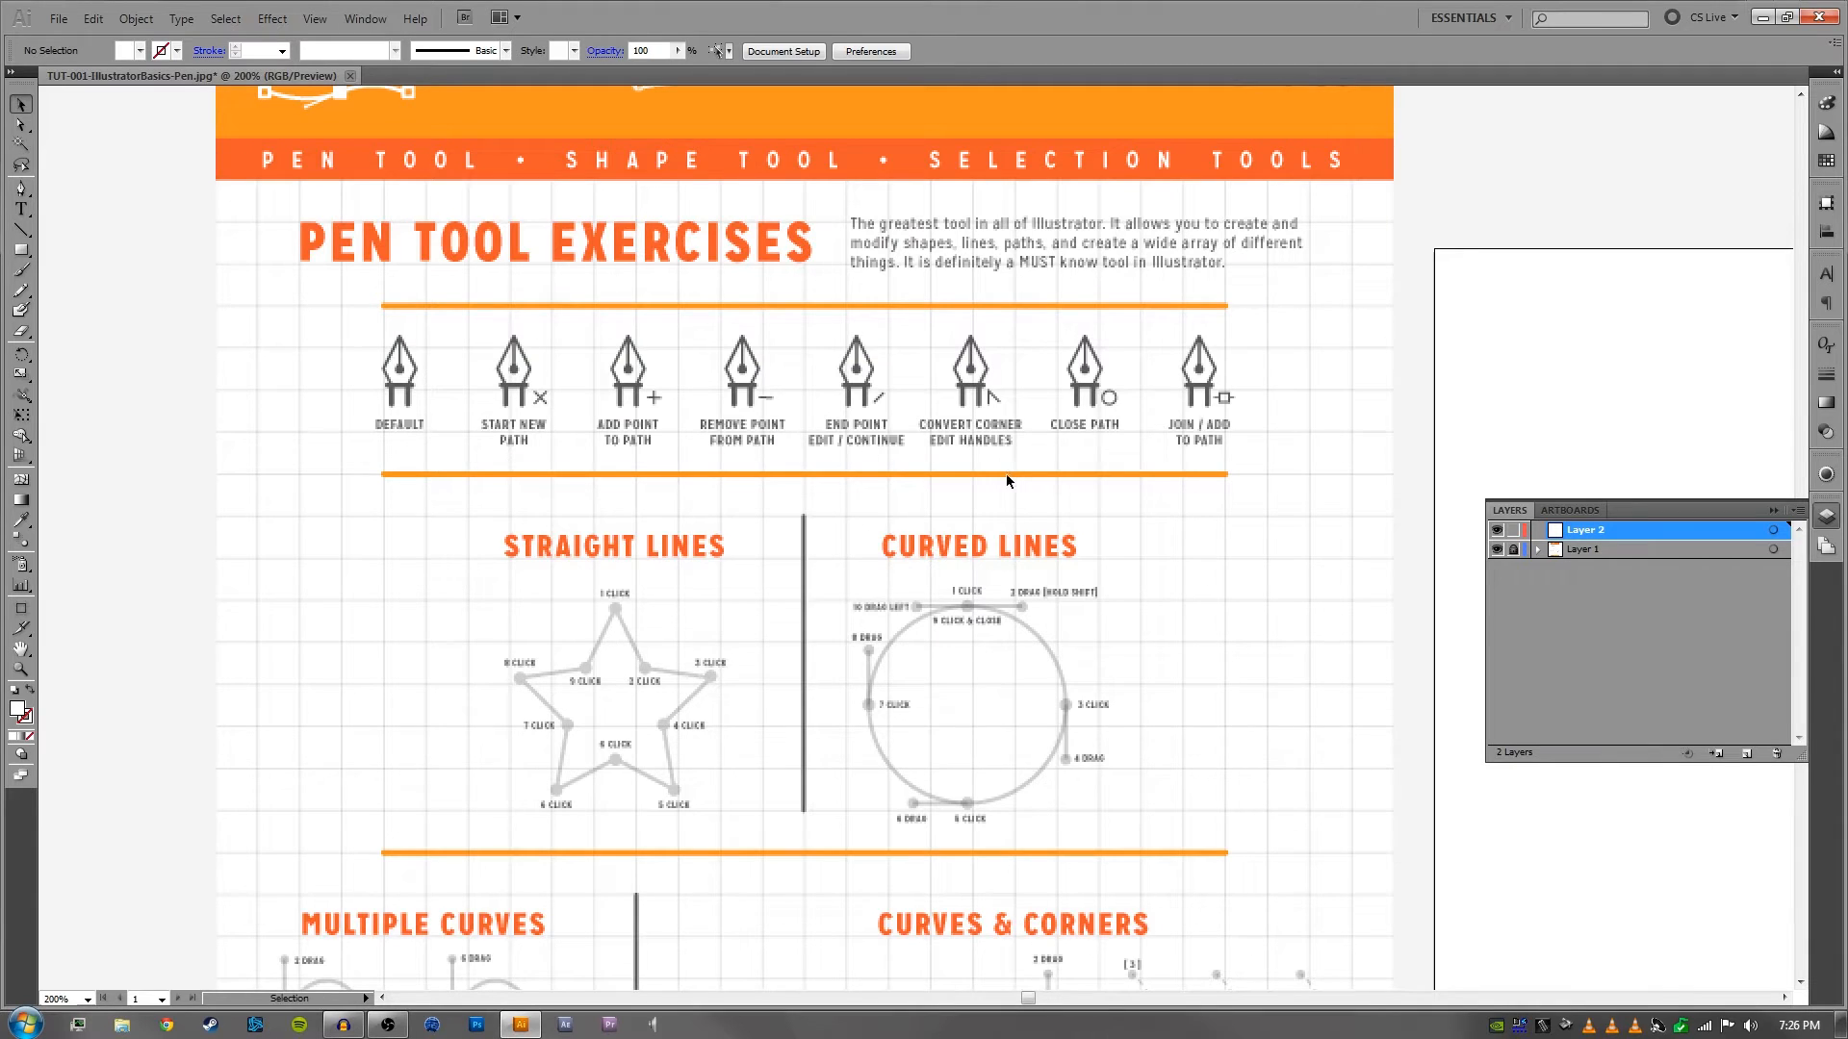
drag(1007, 473, 1055, 505)
key(ctrl+plus)
drag(589, 498, 721, 535)
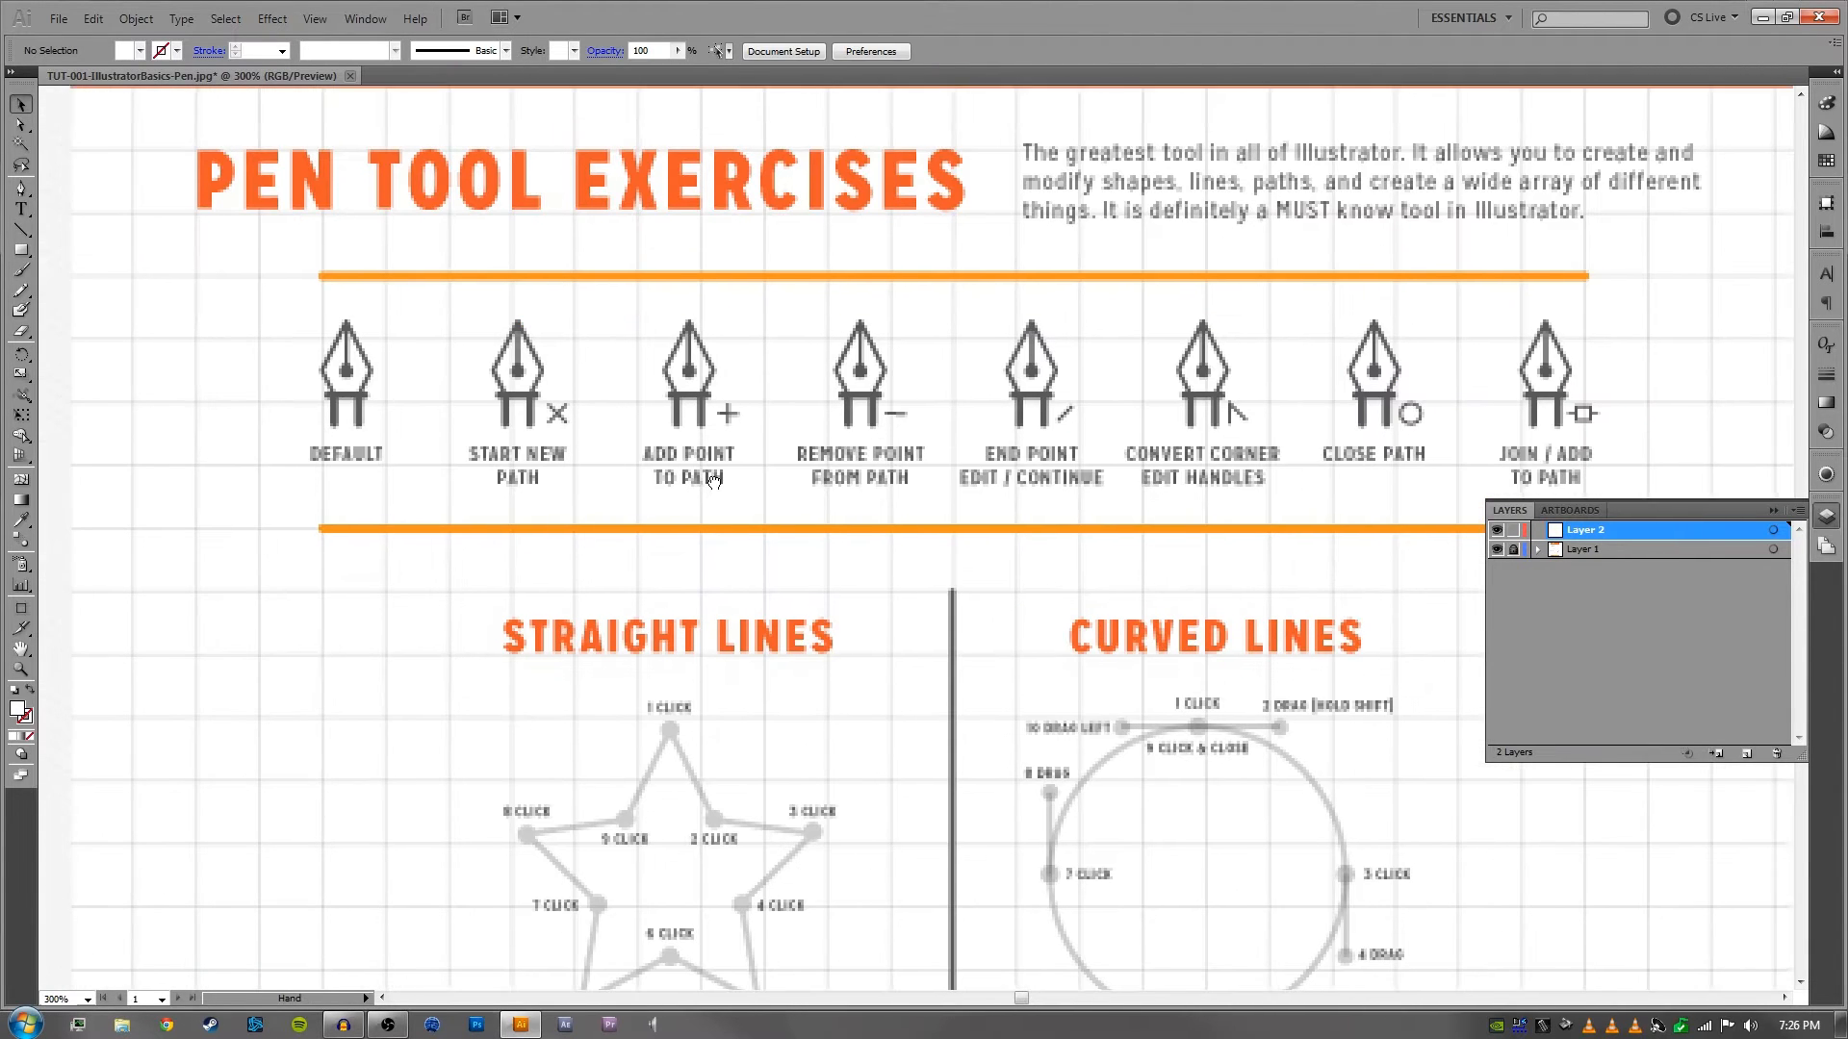
drag(1099, 403, 902, 457)
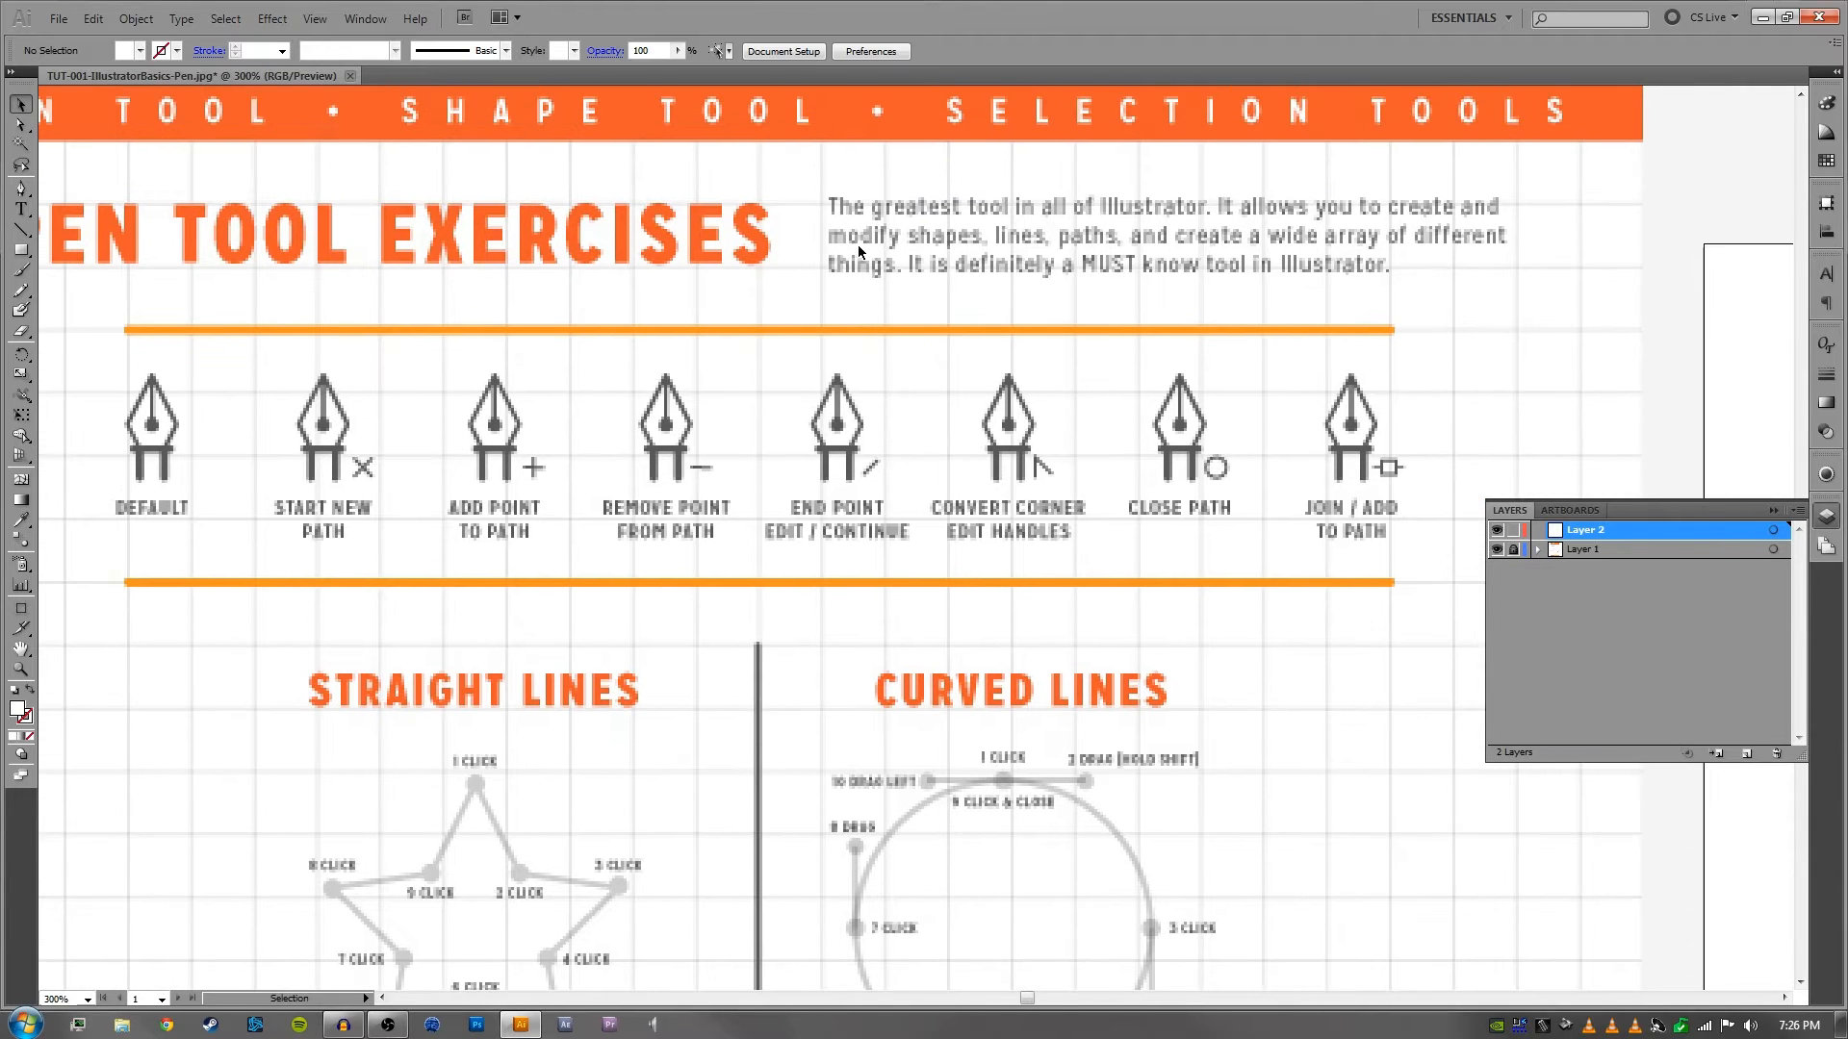
drag(569, 268, 661, 298)
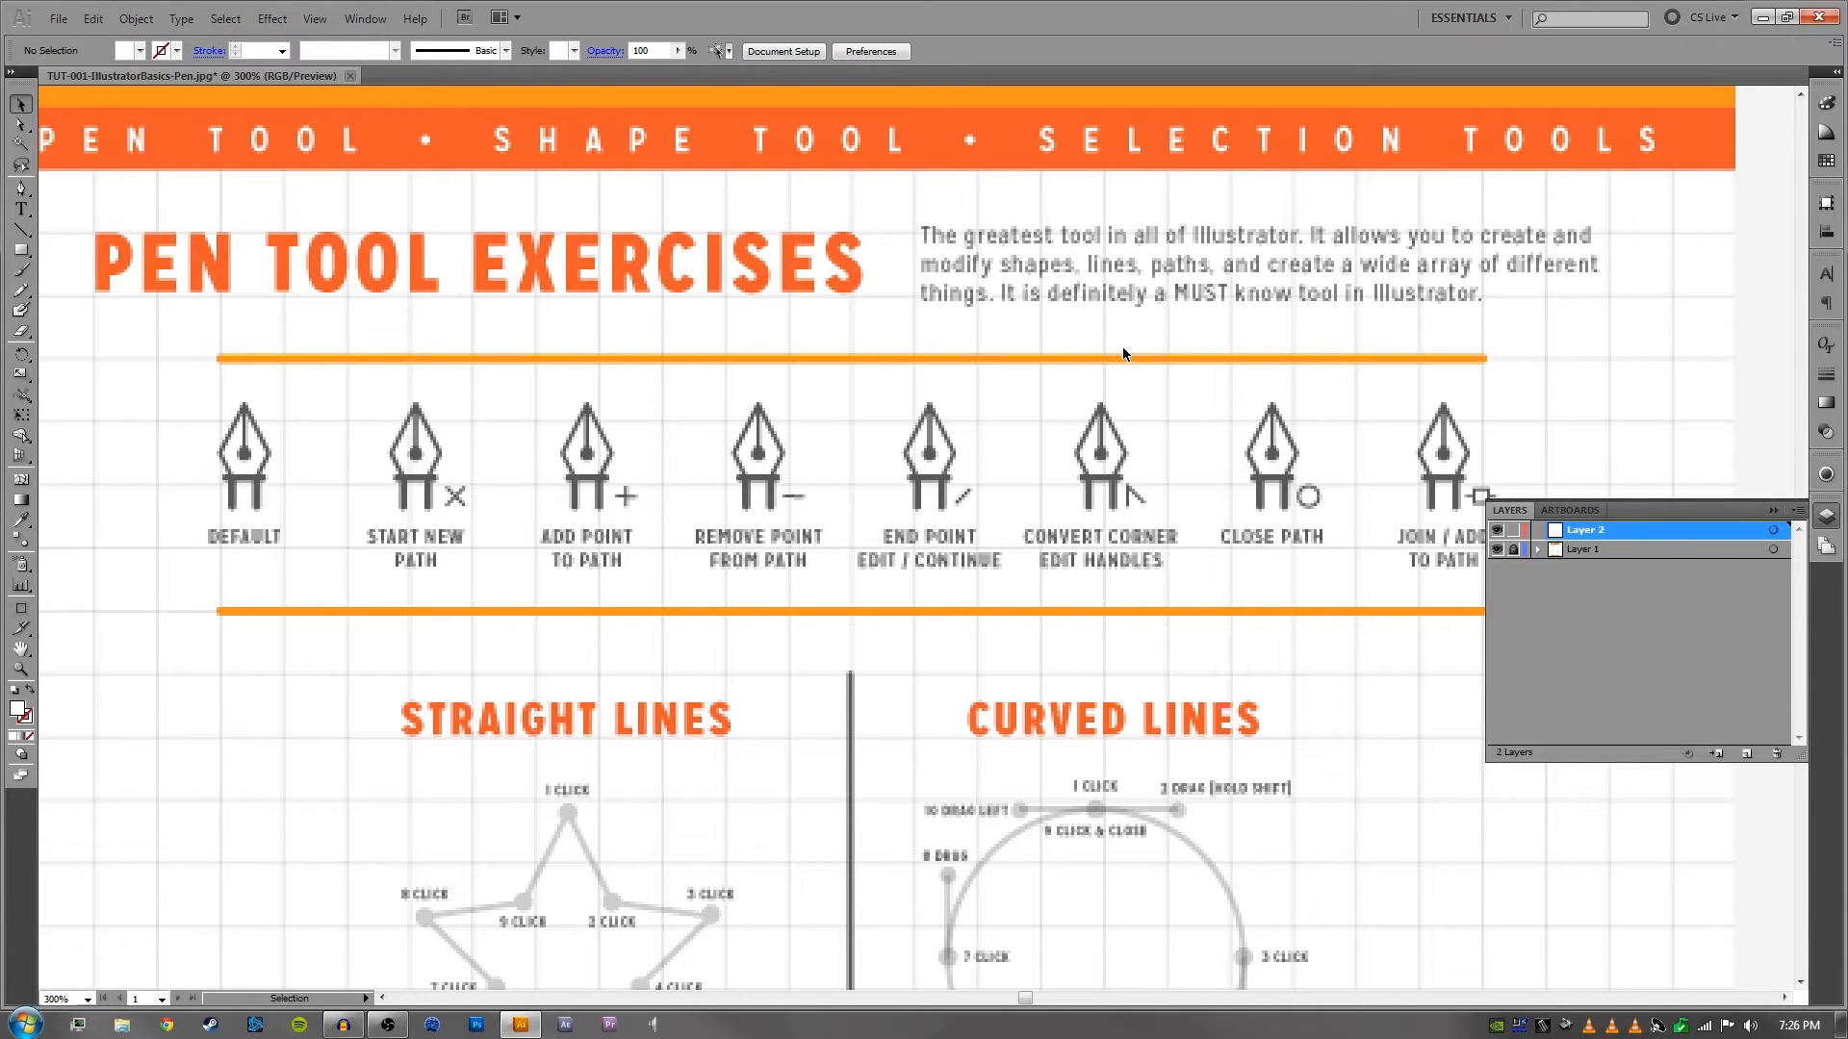
drag(1196, 470, 1183, 384)
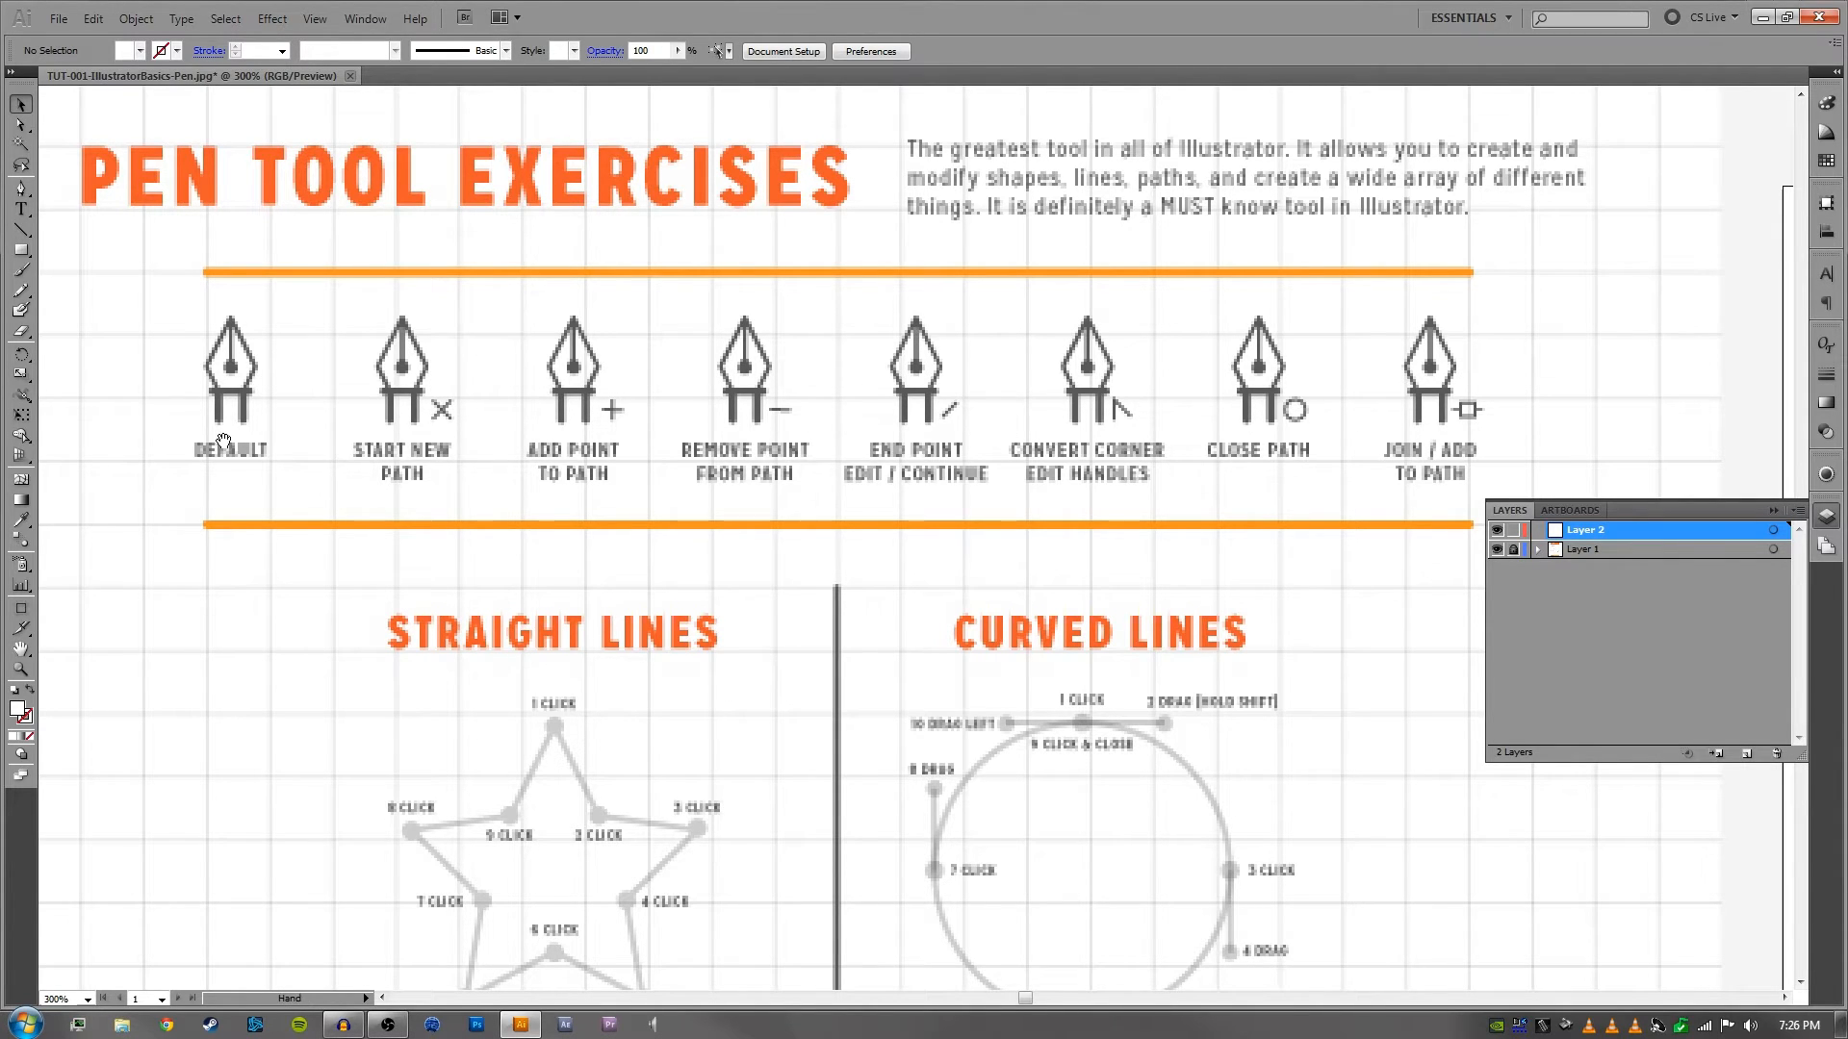
drag(221, 441, 204, 415)
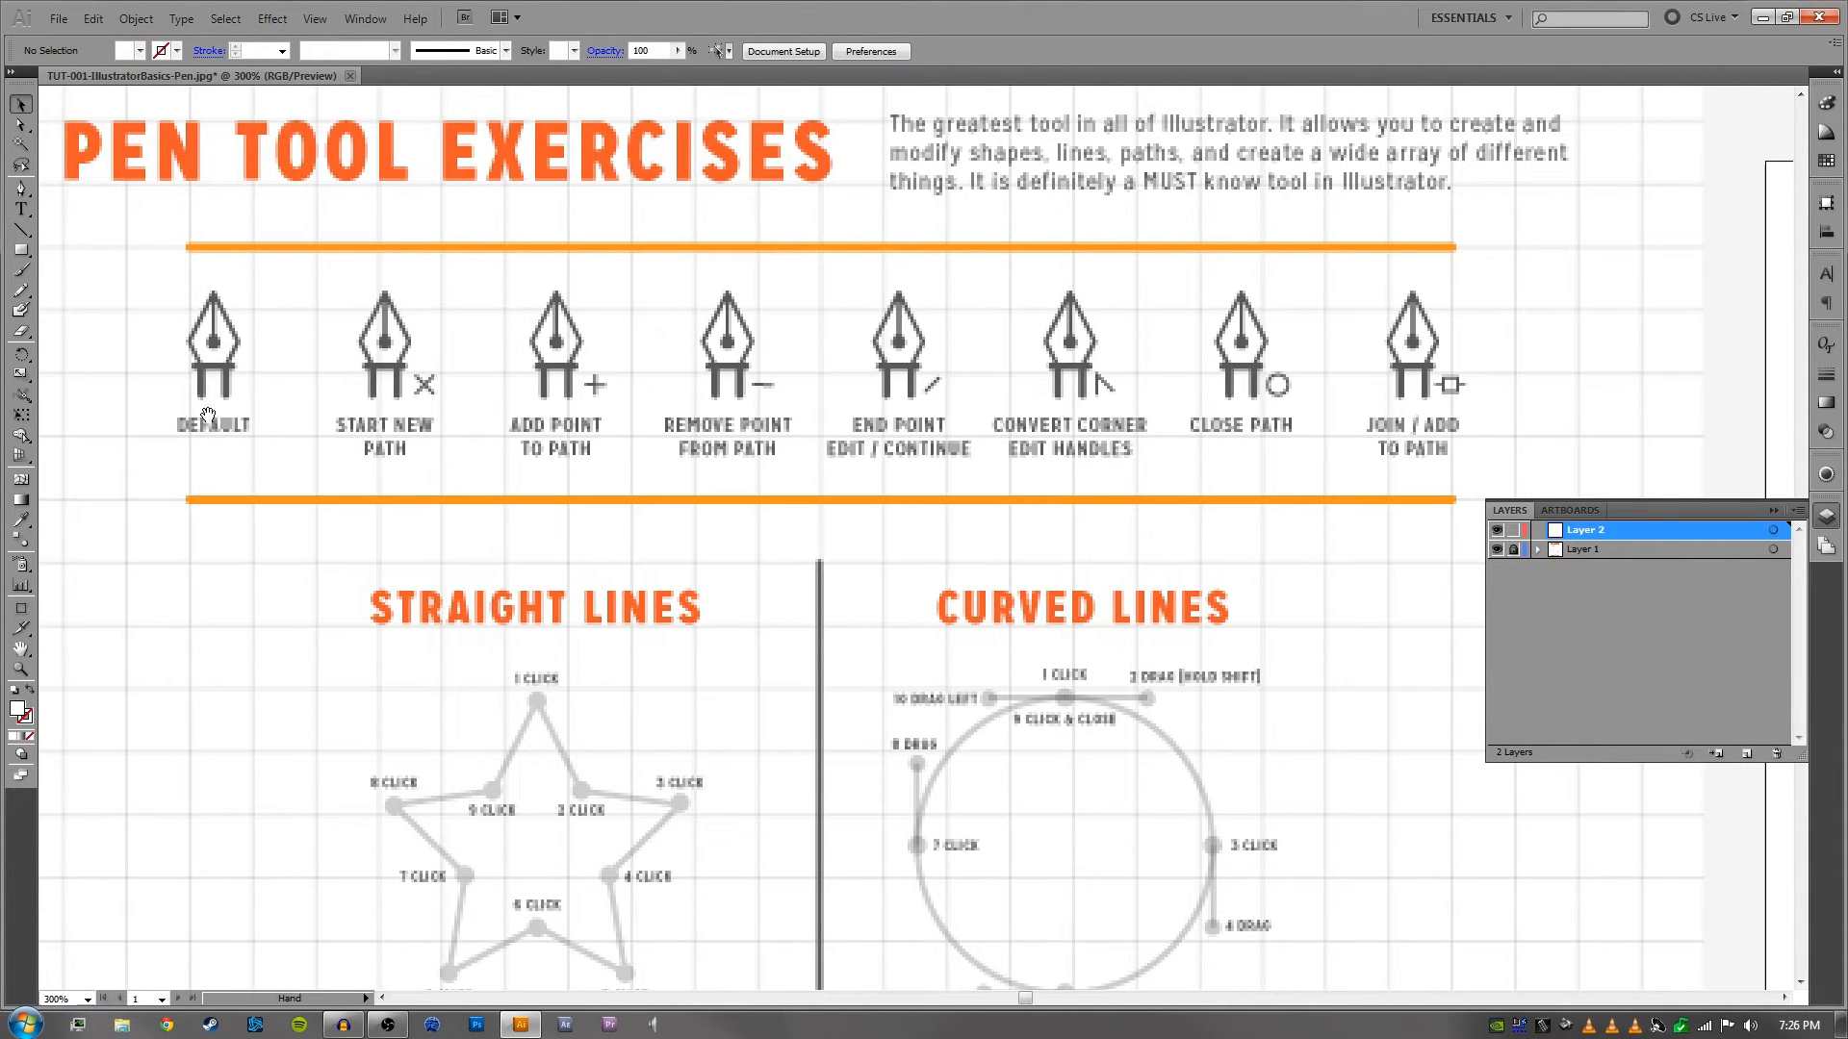
- Draw a horizontal line about 72 px long below the pen icon row with the Pen tool, using the default white fill and black 1 px stroke
click(25, 189)
click(285, 361)
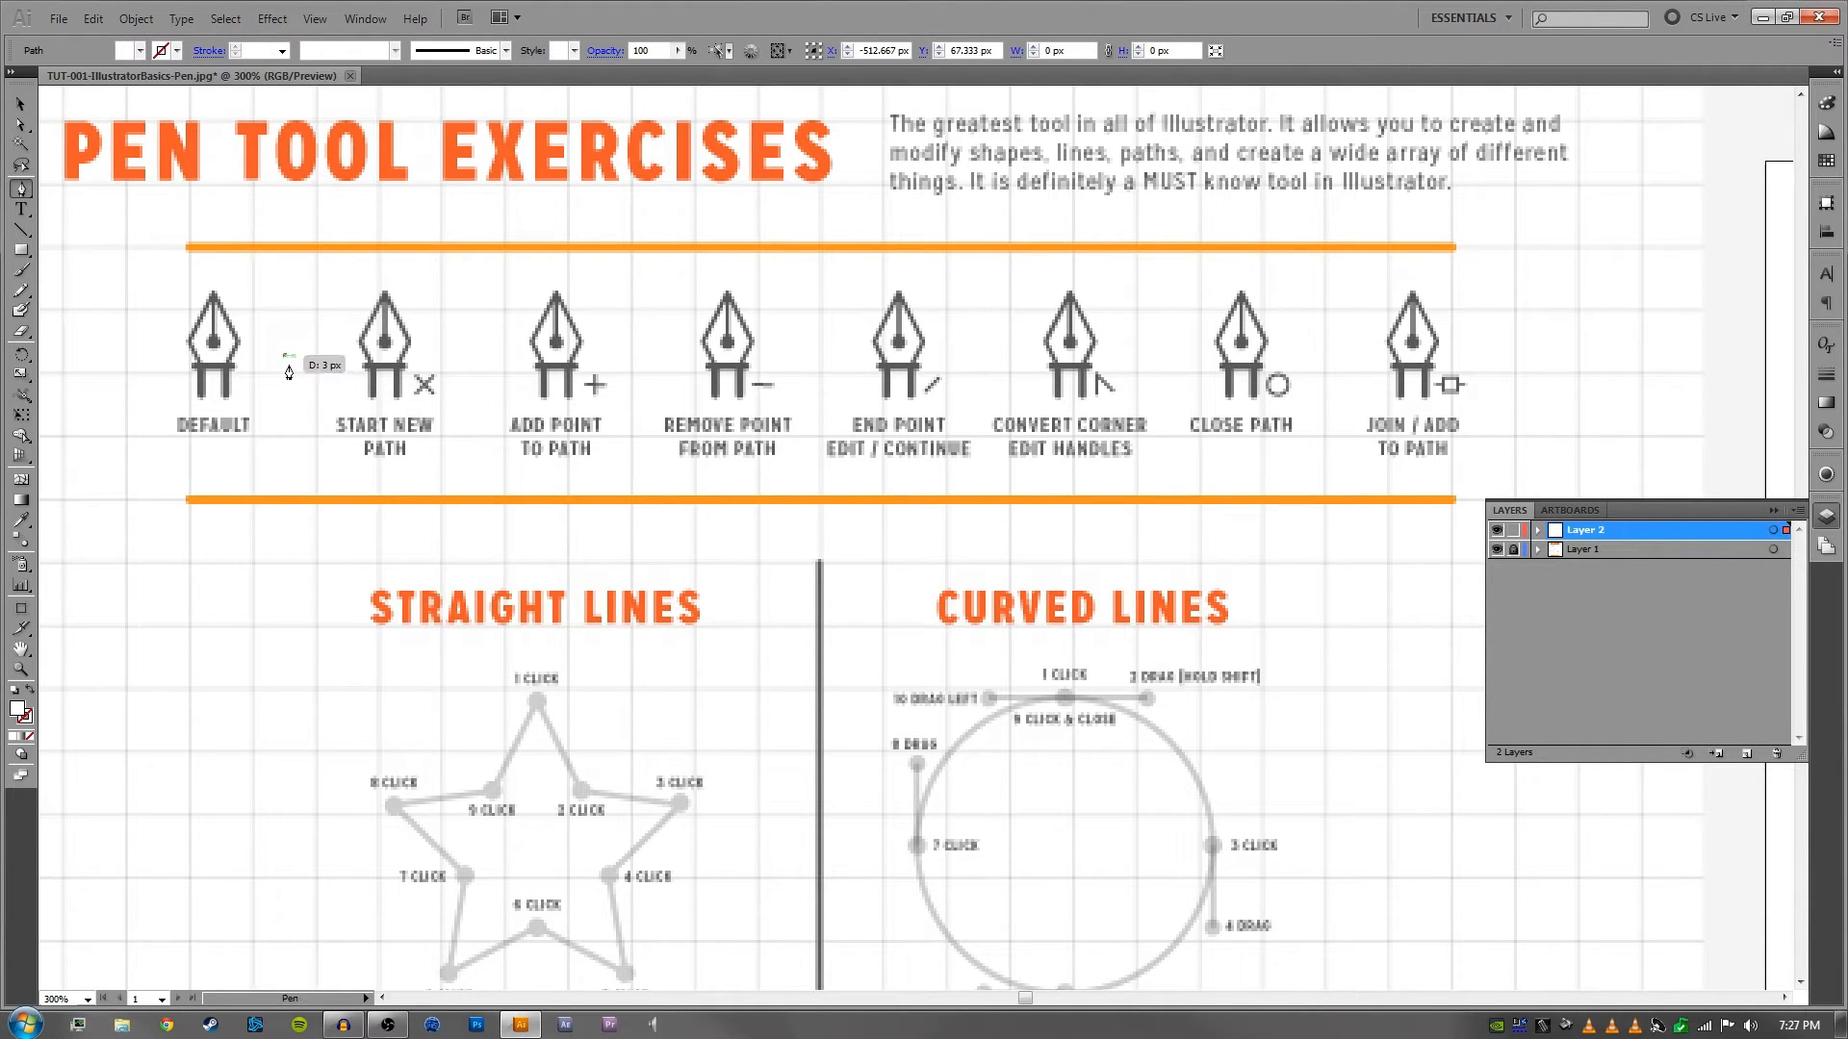
click(285, 361)
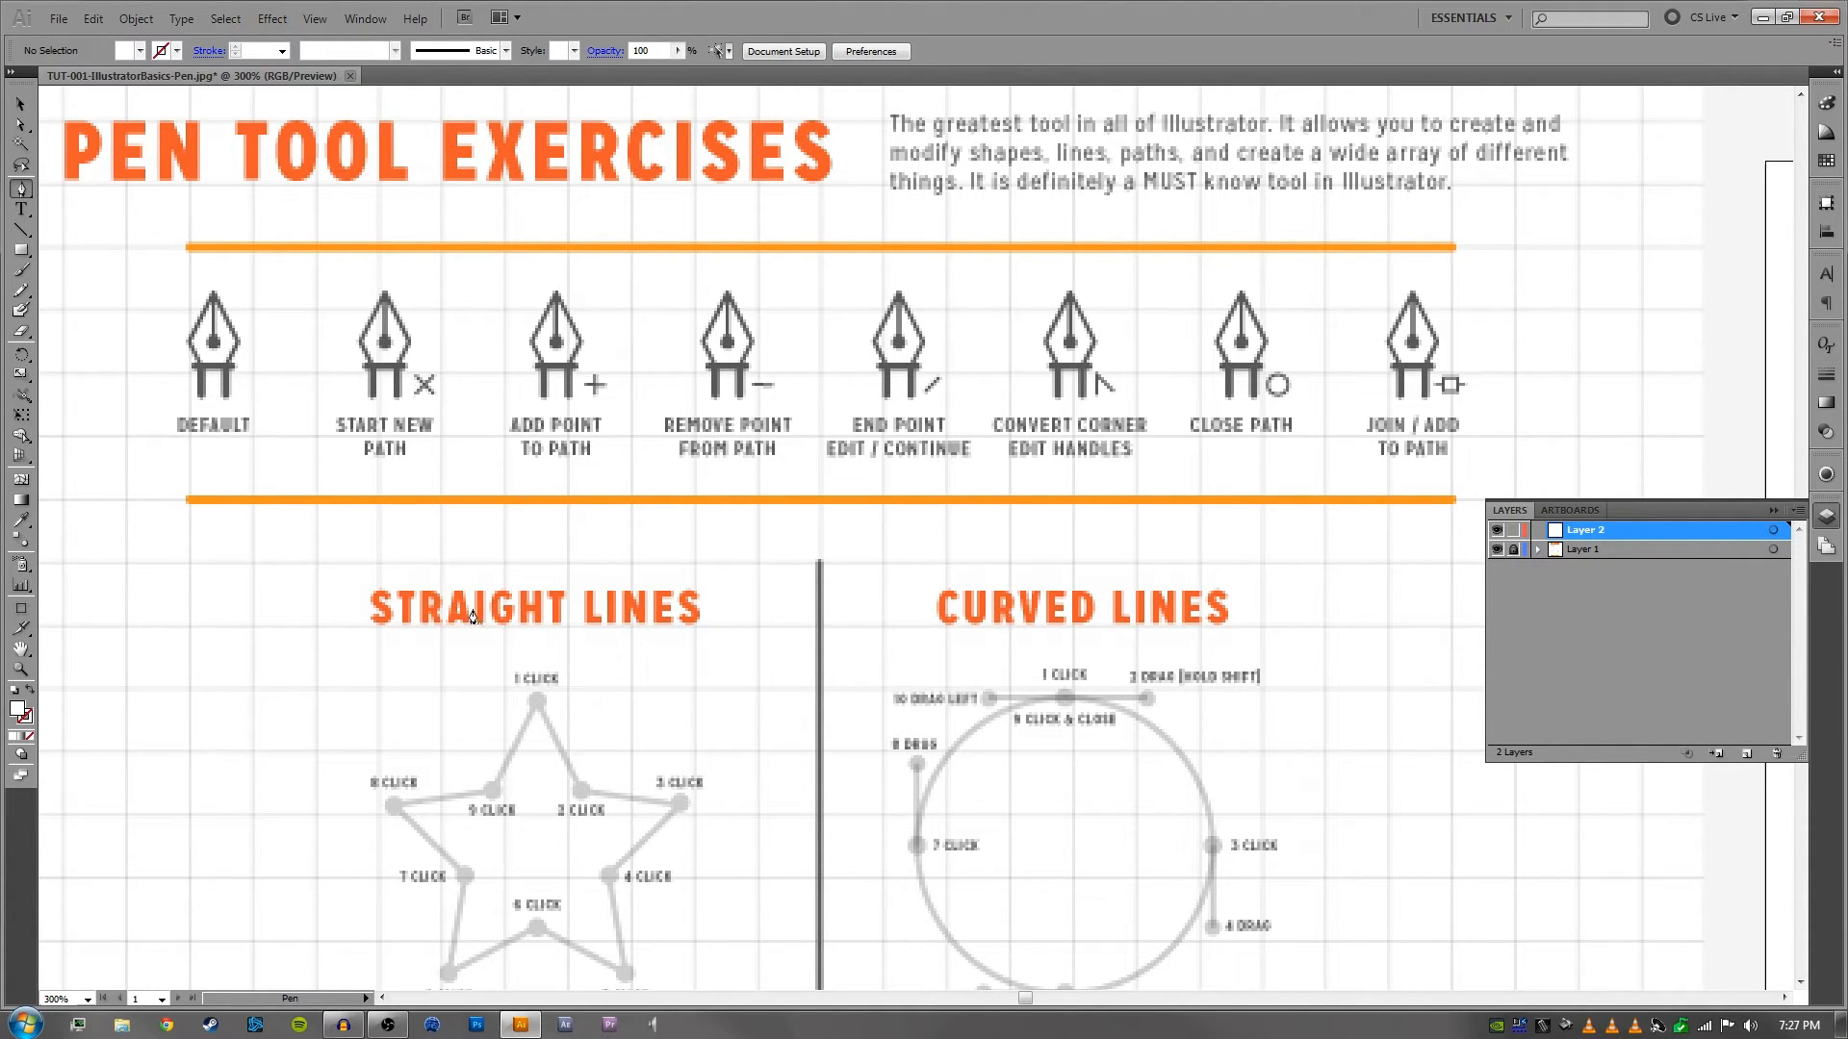
click(261, 537)
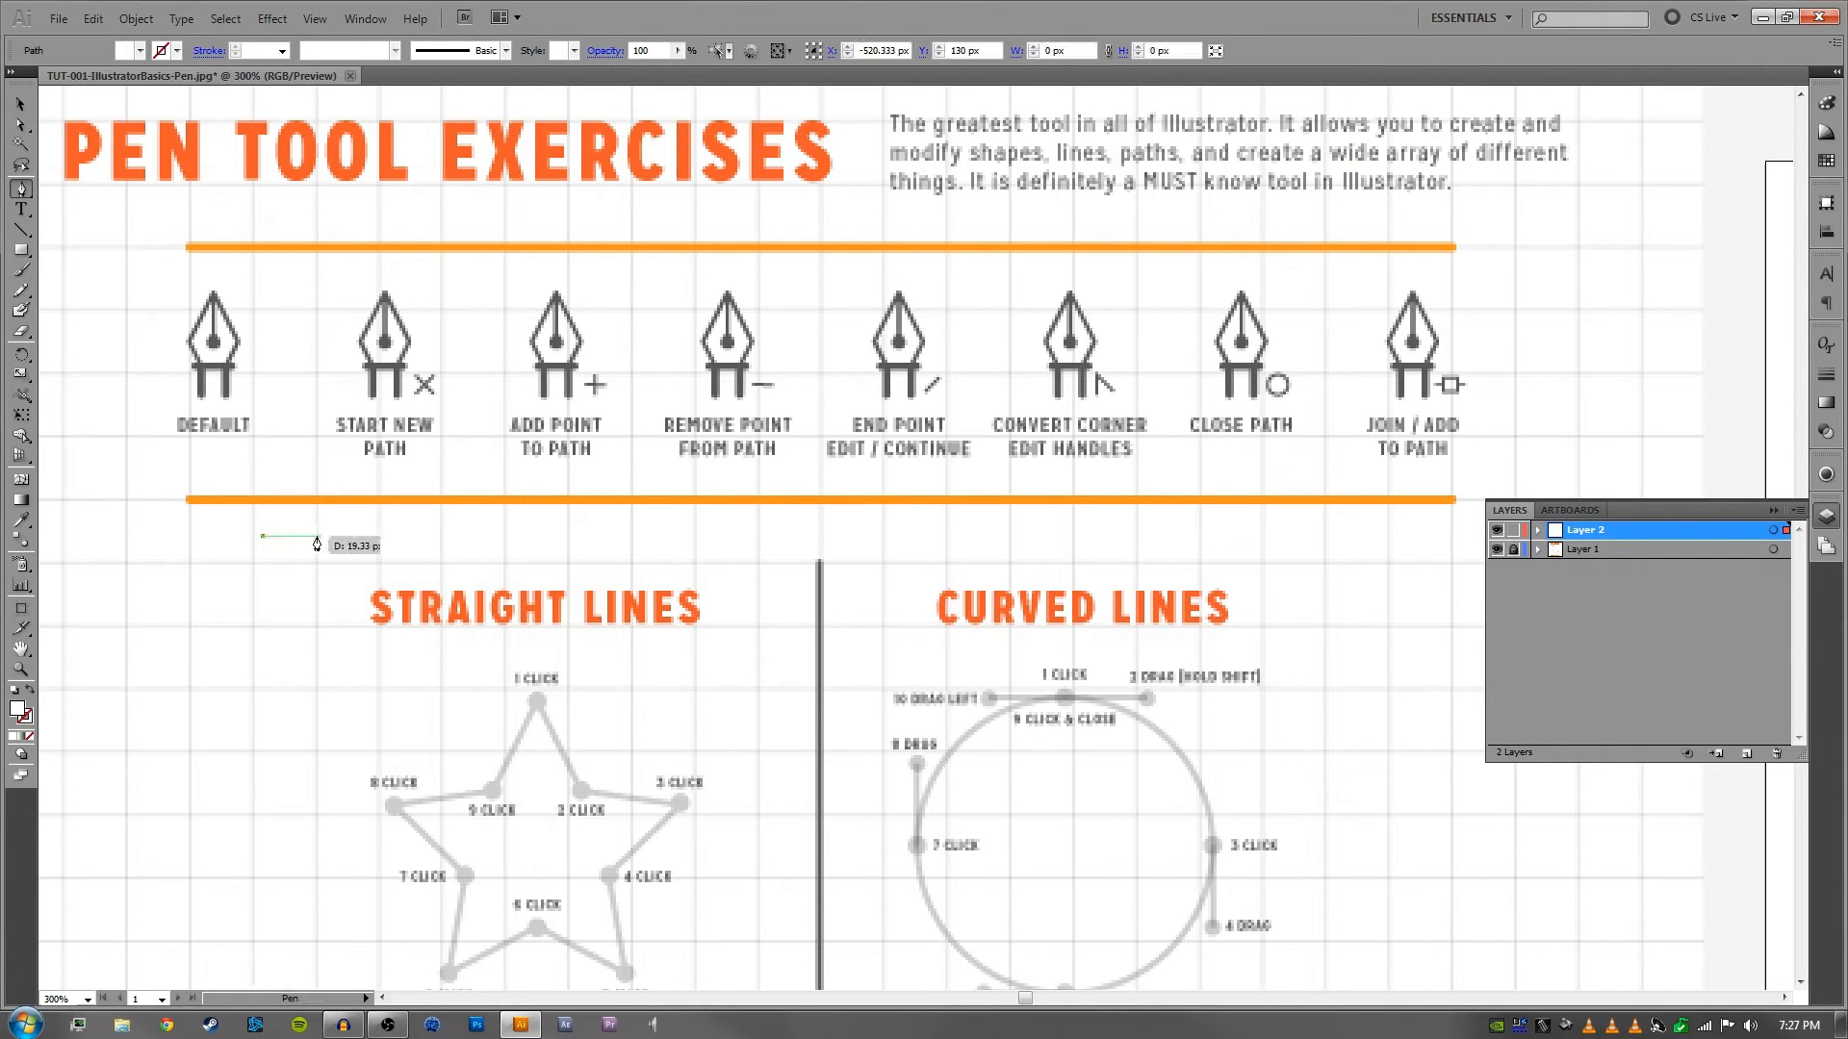
click(471, 536)
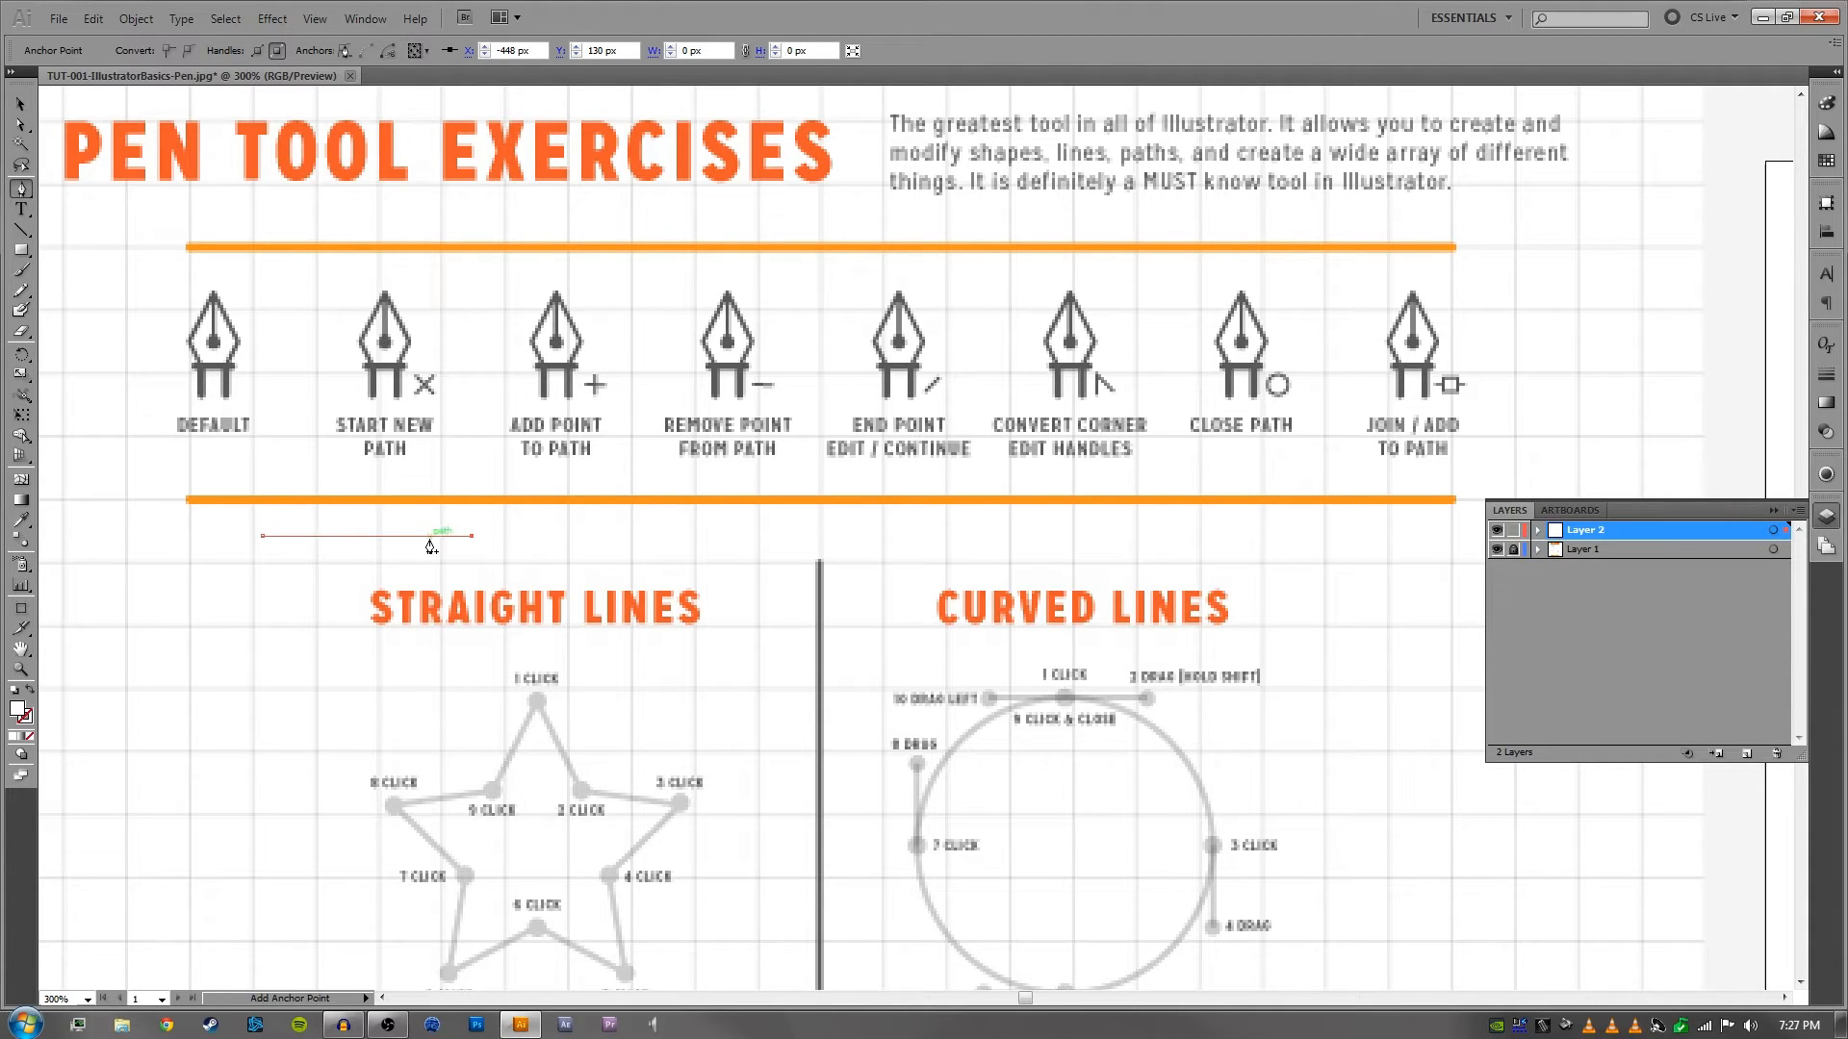
key(d)
ctrl+click(554, 537)
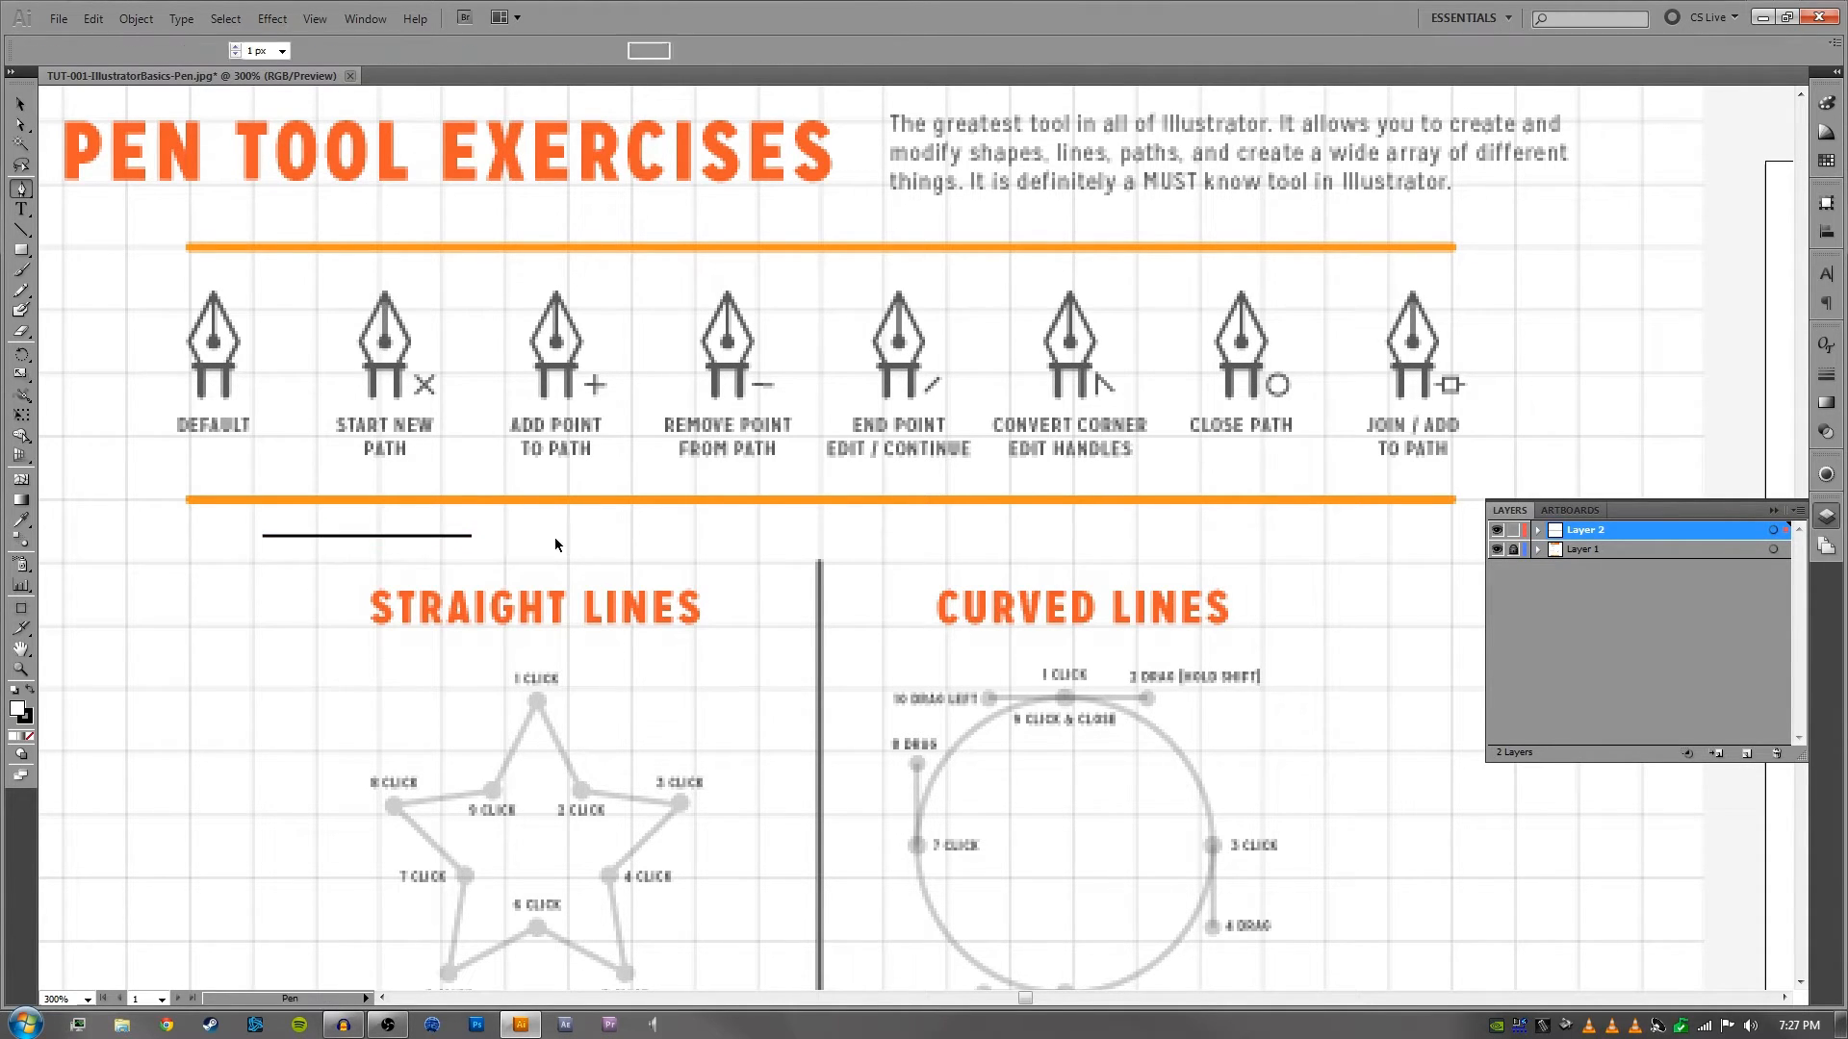
- Move the black line to about X -464 px, Y 131 px, above the Straight Lines heading, and leave it selected
key(v)
drag(355, 535, 452, 547)
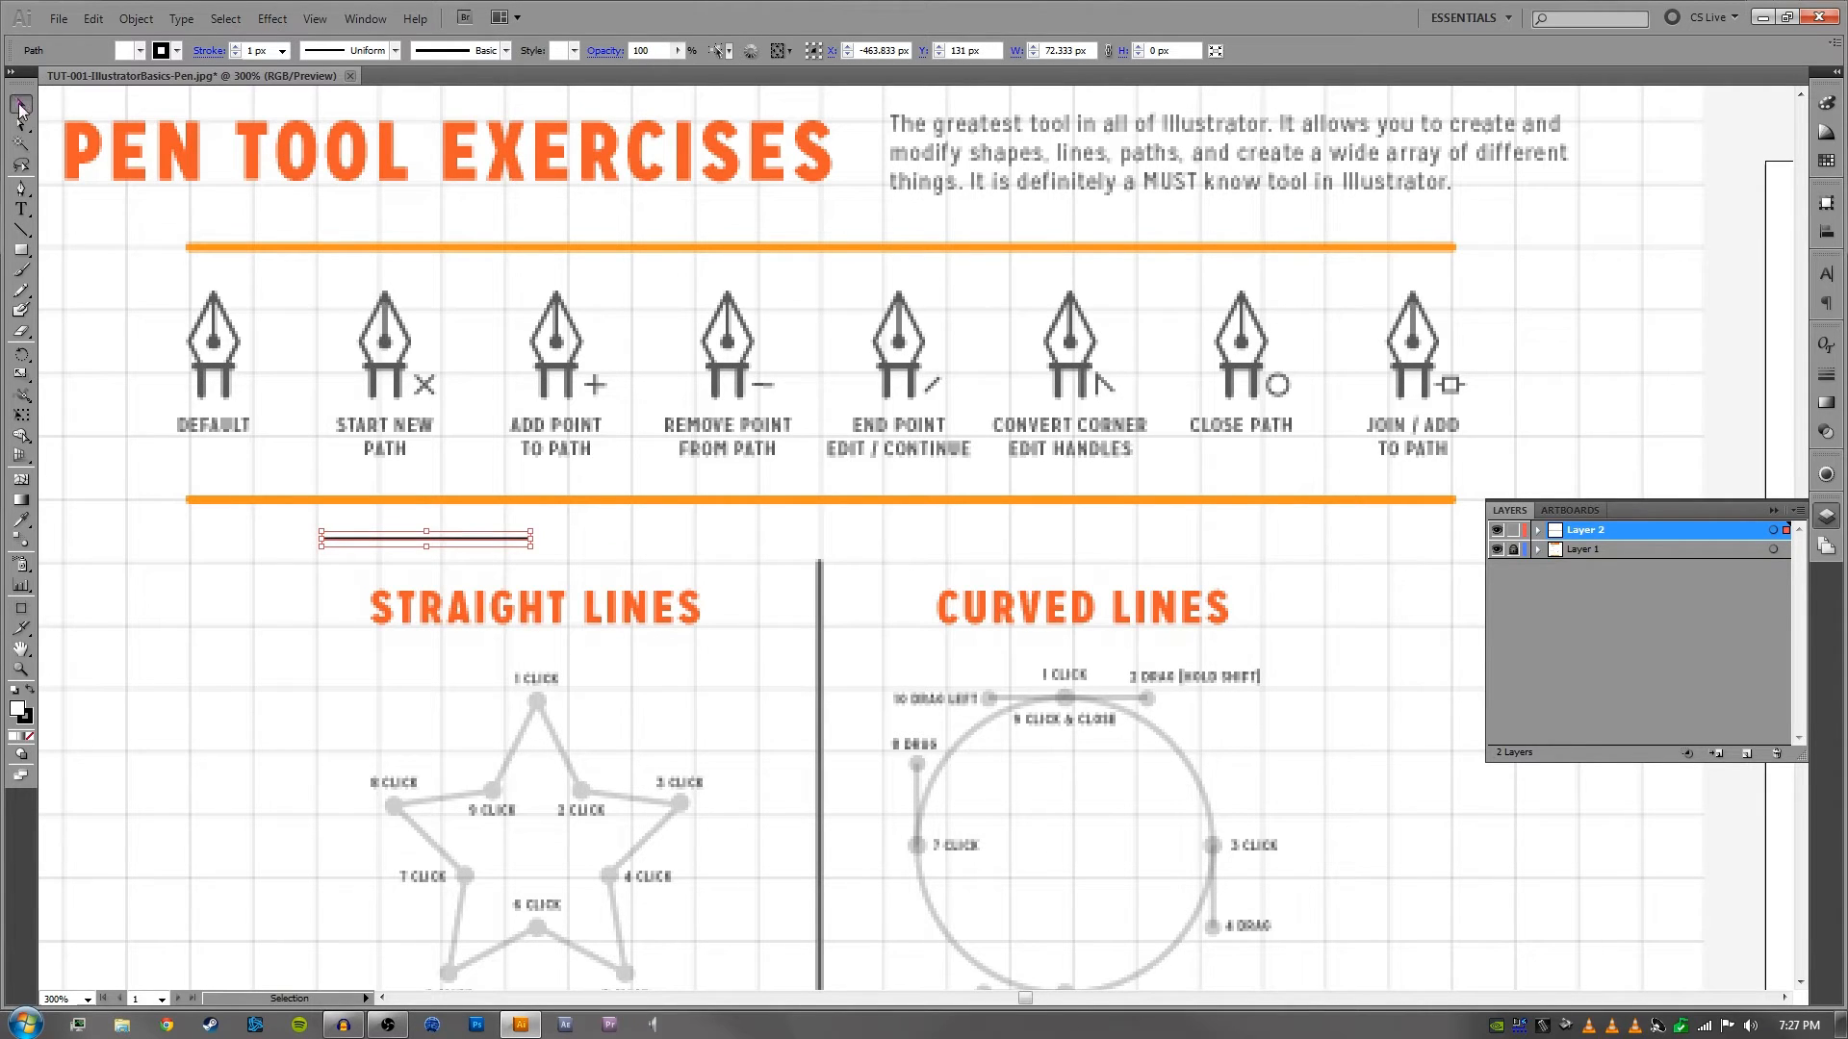
click(627, 493)
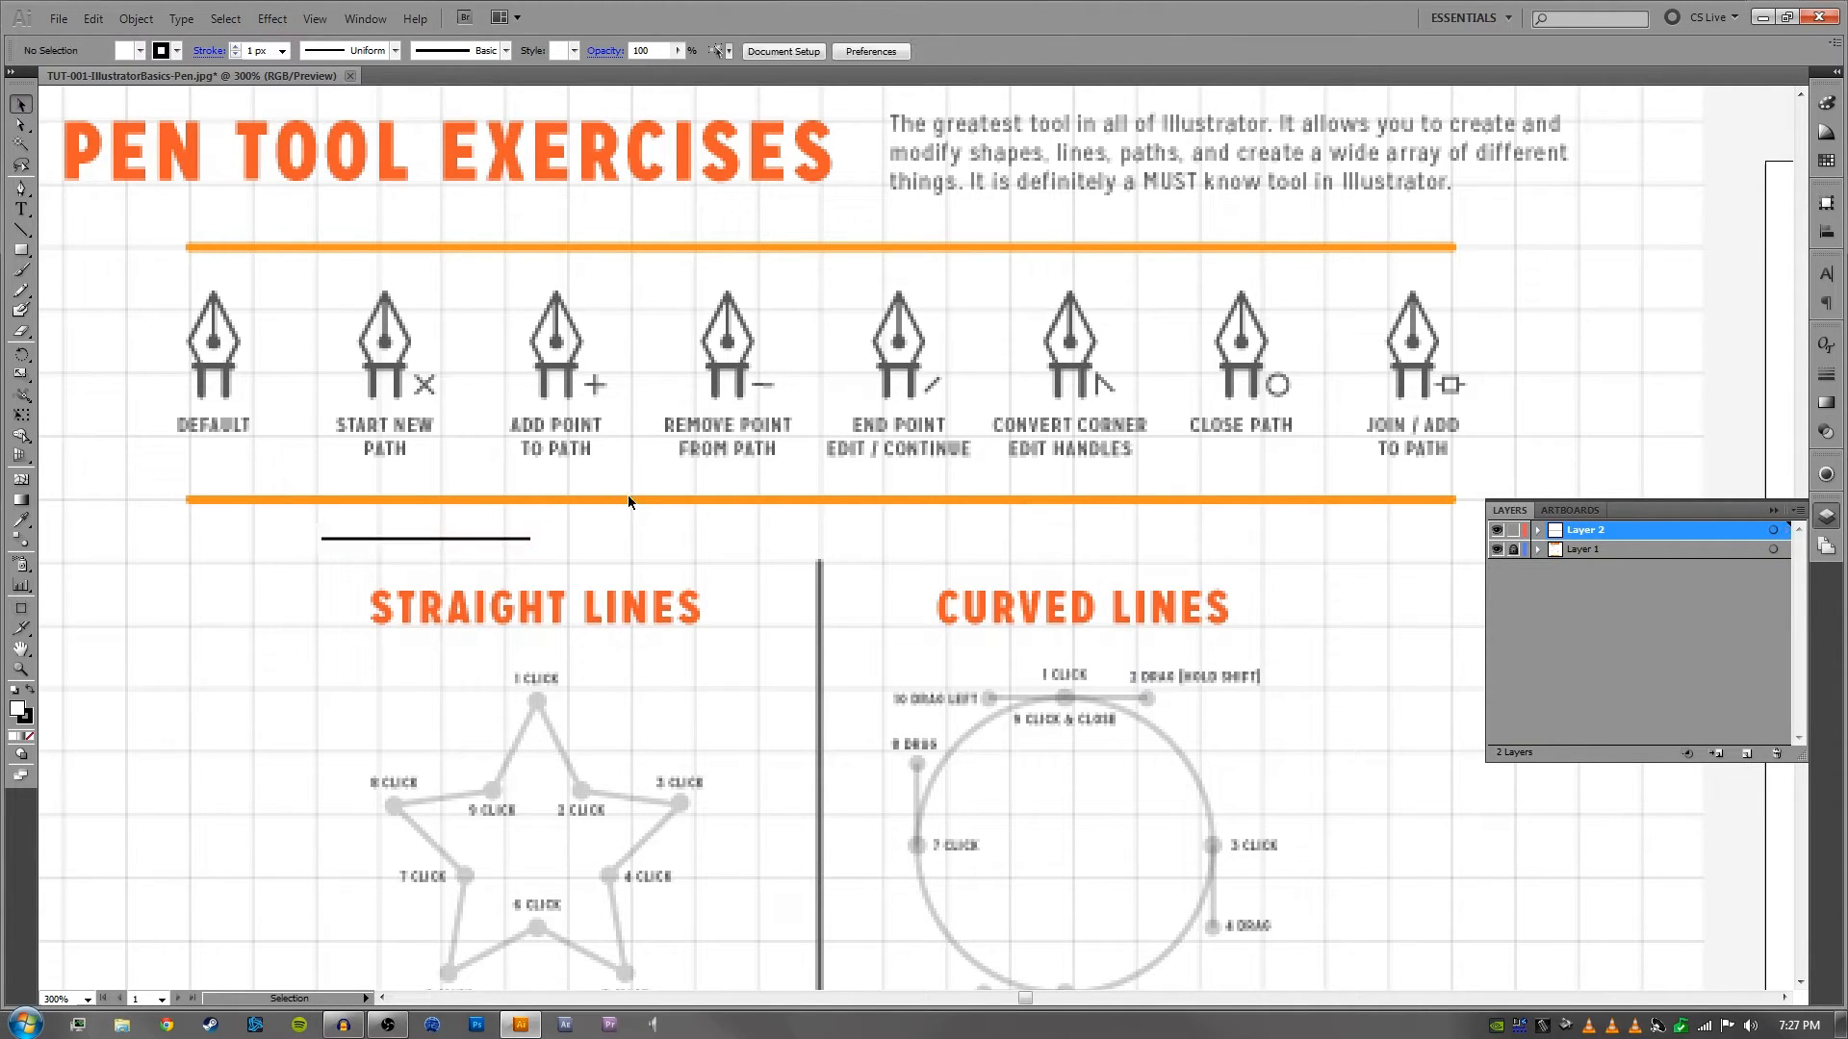
click(437, 546)
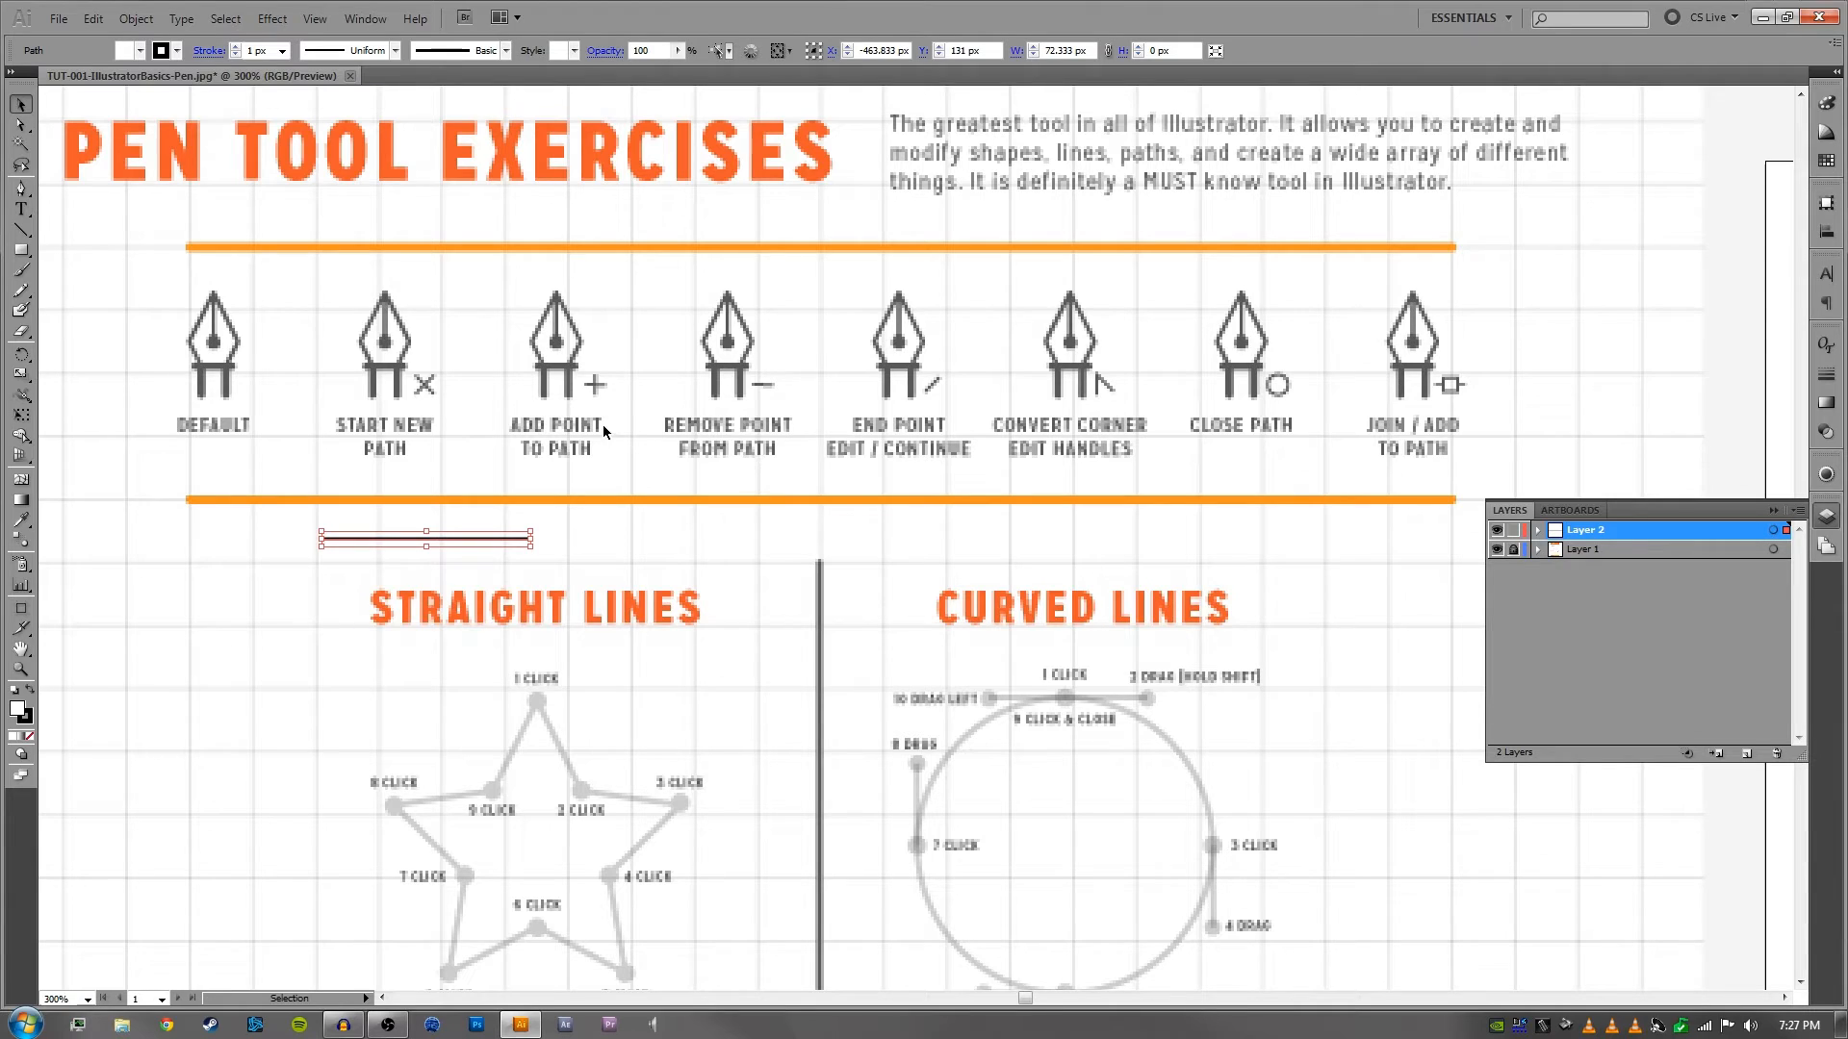
- Add an anchor point at the middle of the black line with the Pen tool, then deselect the line
click(21, 189)
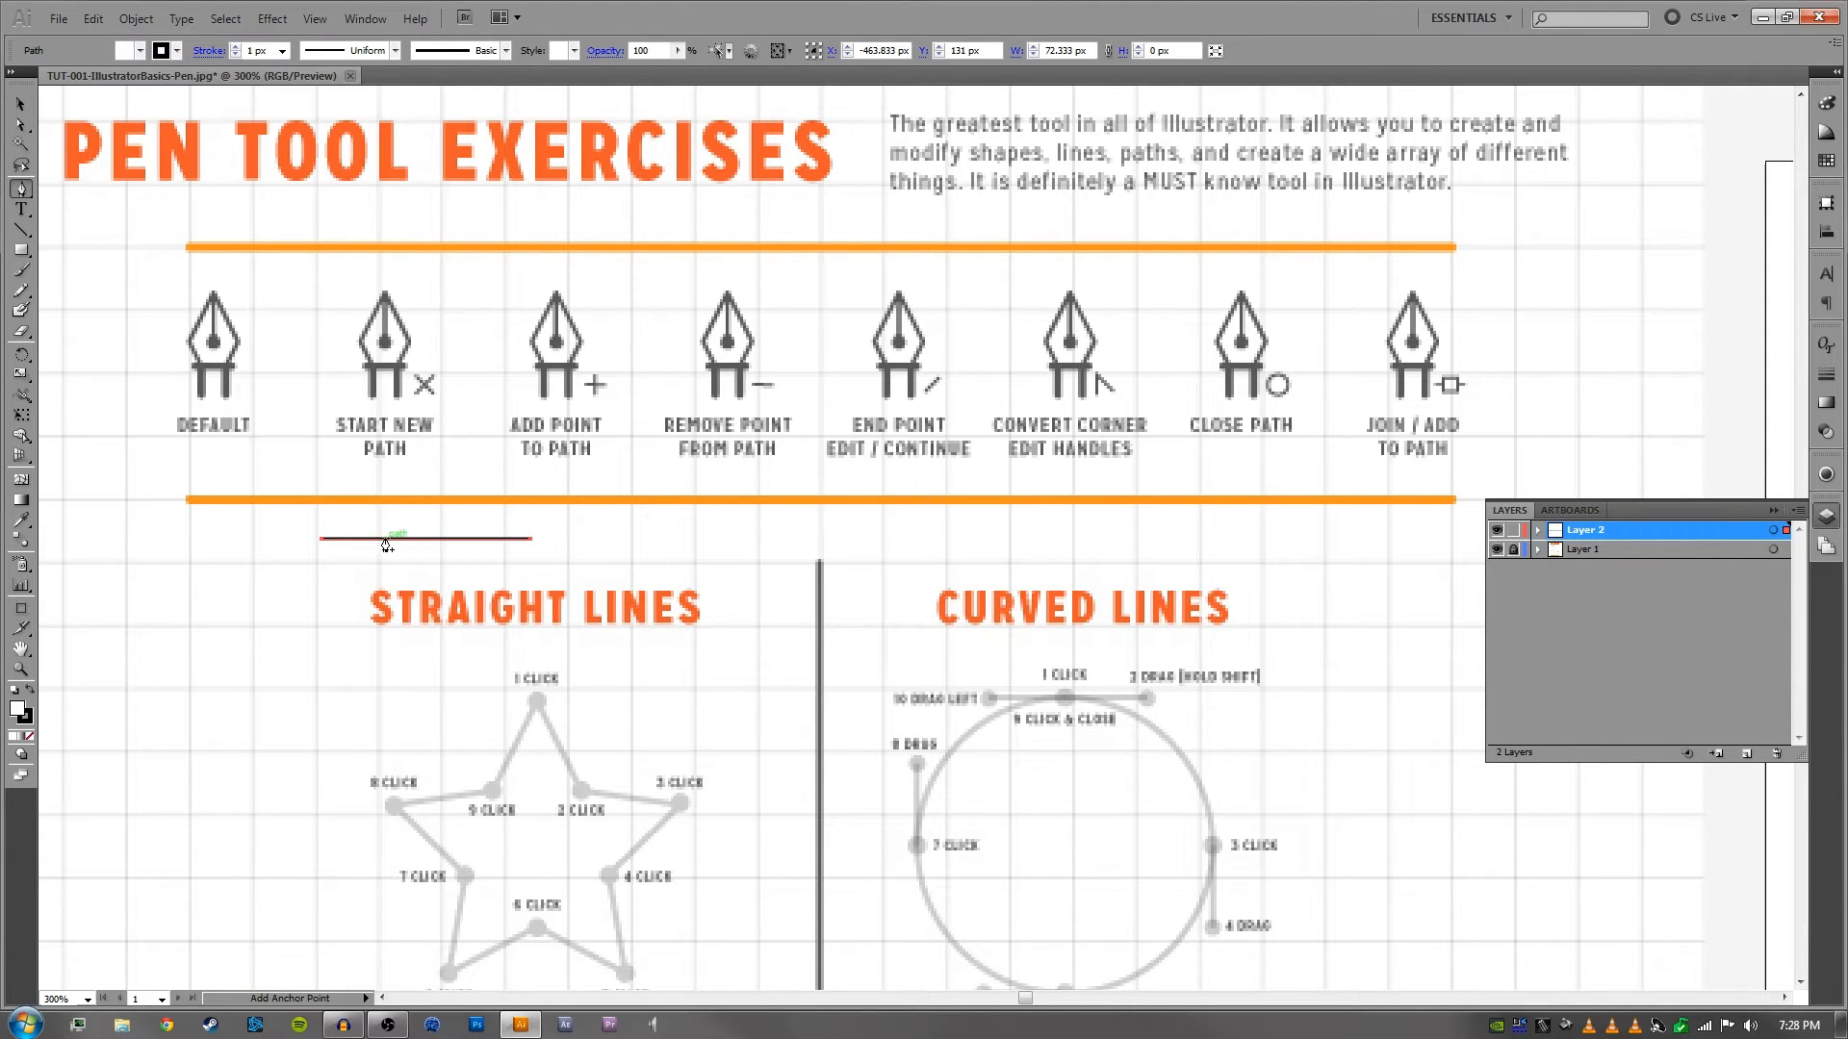
click(426, 539)
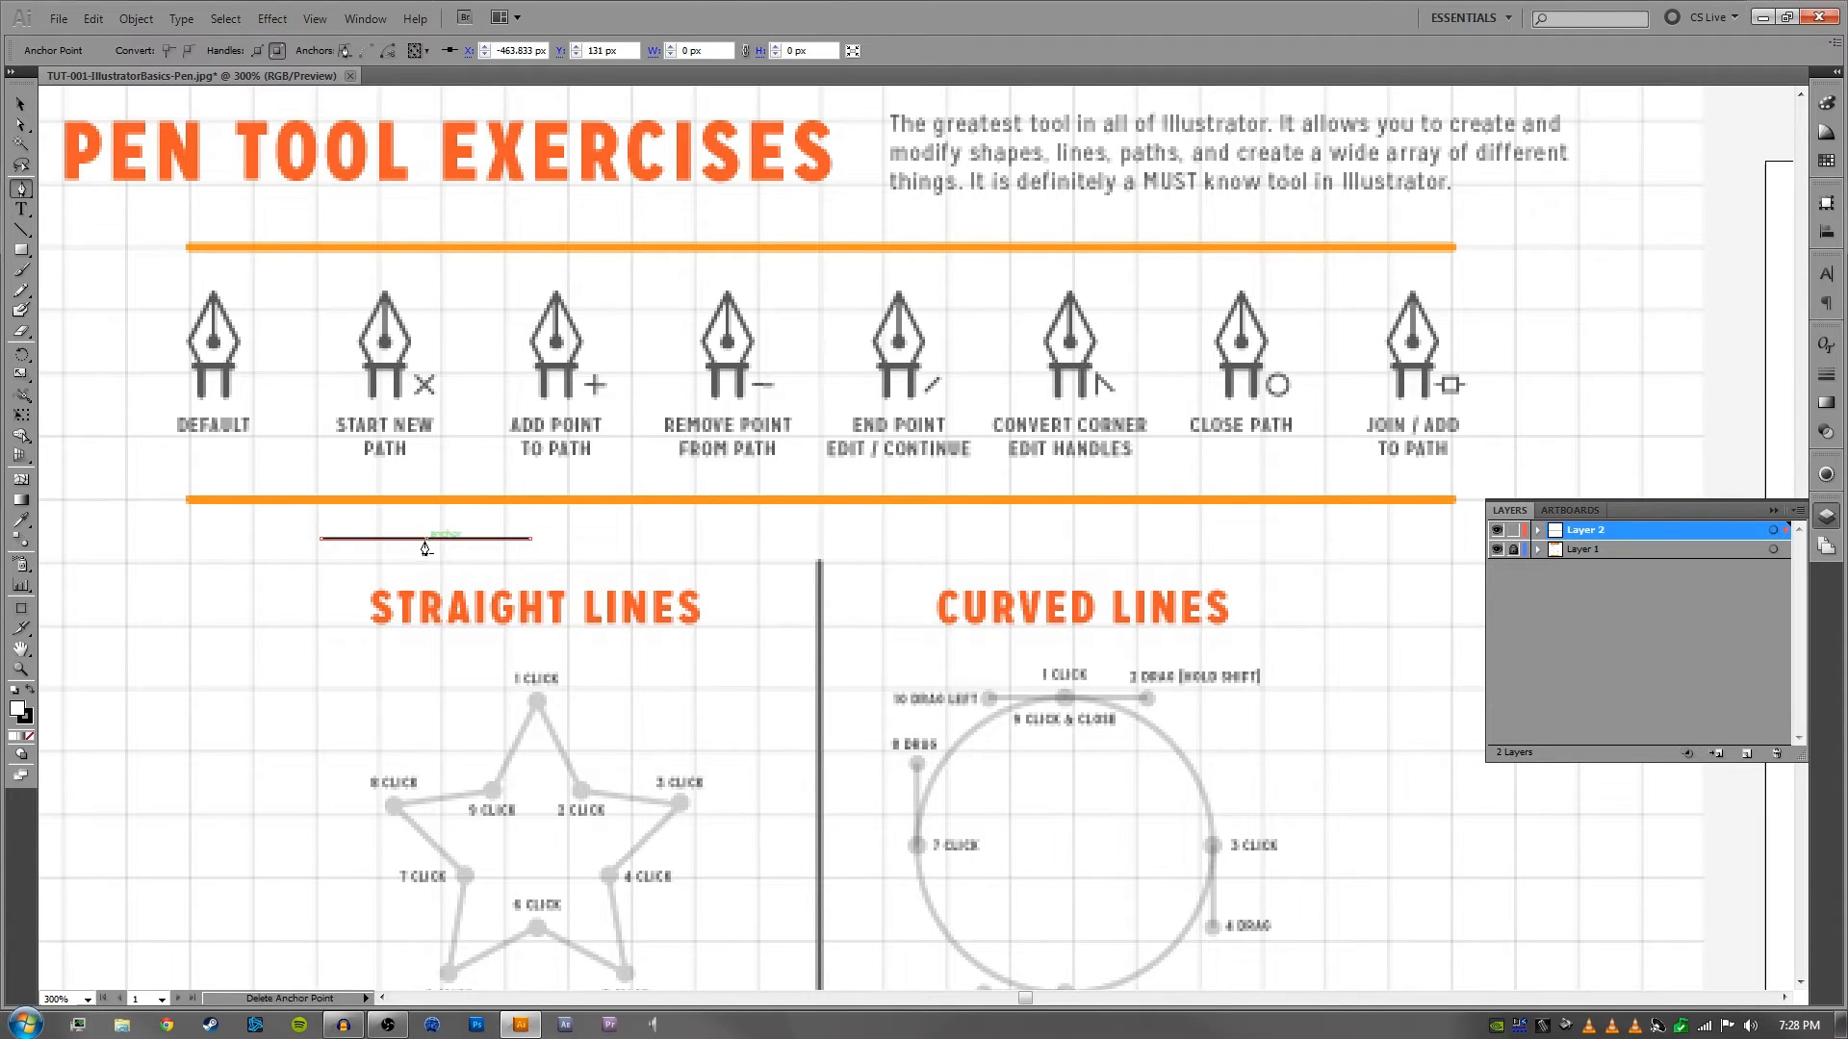
key(a)
mouse_move(426, 539)
mouse_down()
mouse_move(429, 576)
mouse_move(427, 517)
mouse_move(428, 601)
mouse_move(262, 581)
mouse_move(391, 544)
mouse_move(423, 568)
mouse_move(338, 486)
mouse_move(439, 558)
mouse_move(428, 538)
mouse_up()
key(p)
ctrl+click(488, 524)
key(c)
key(v)
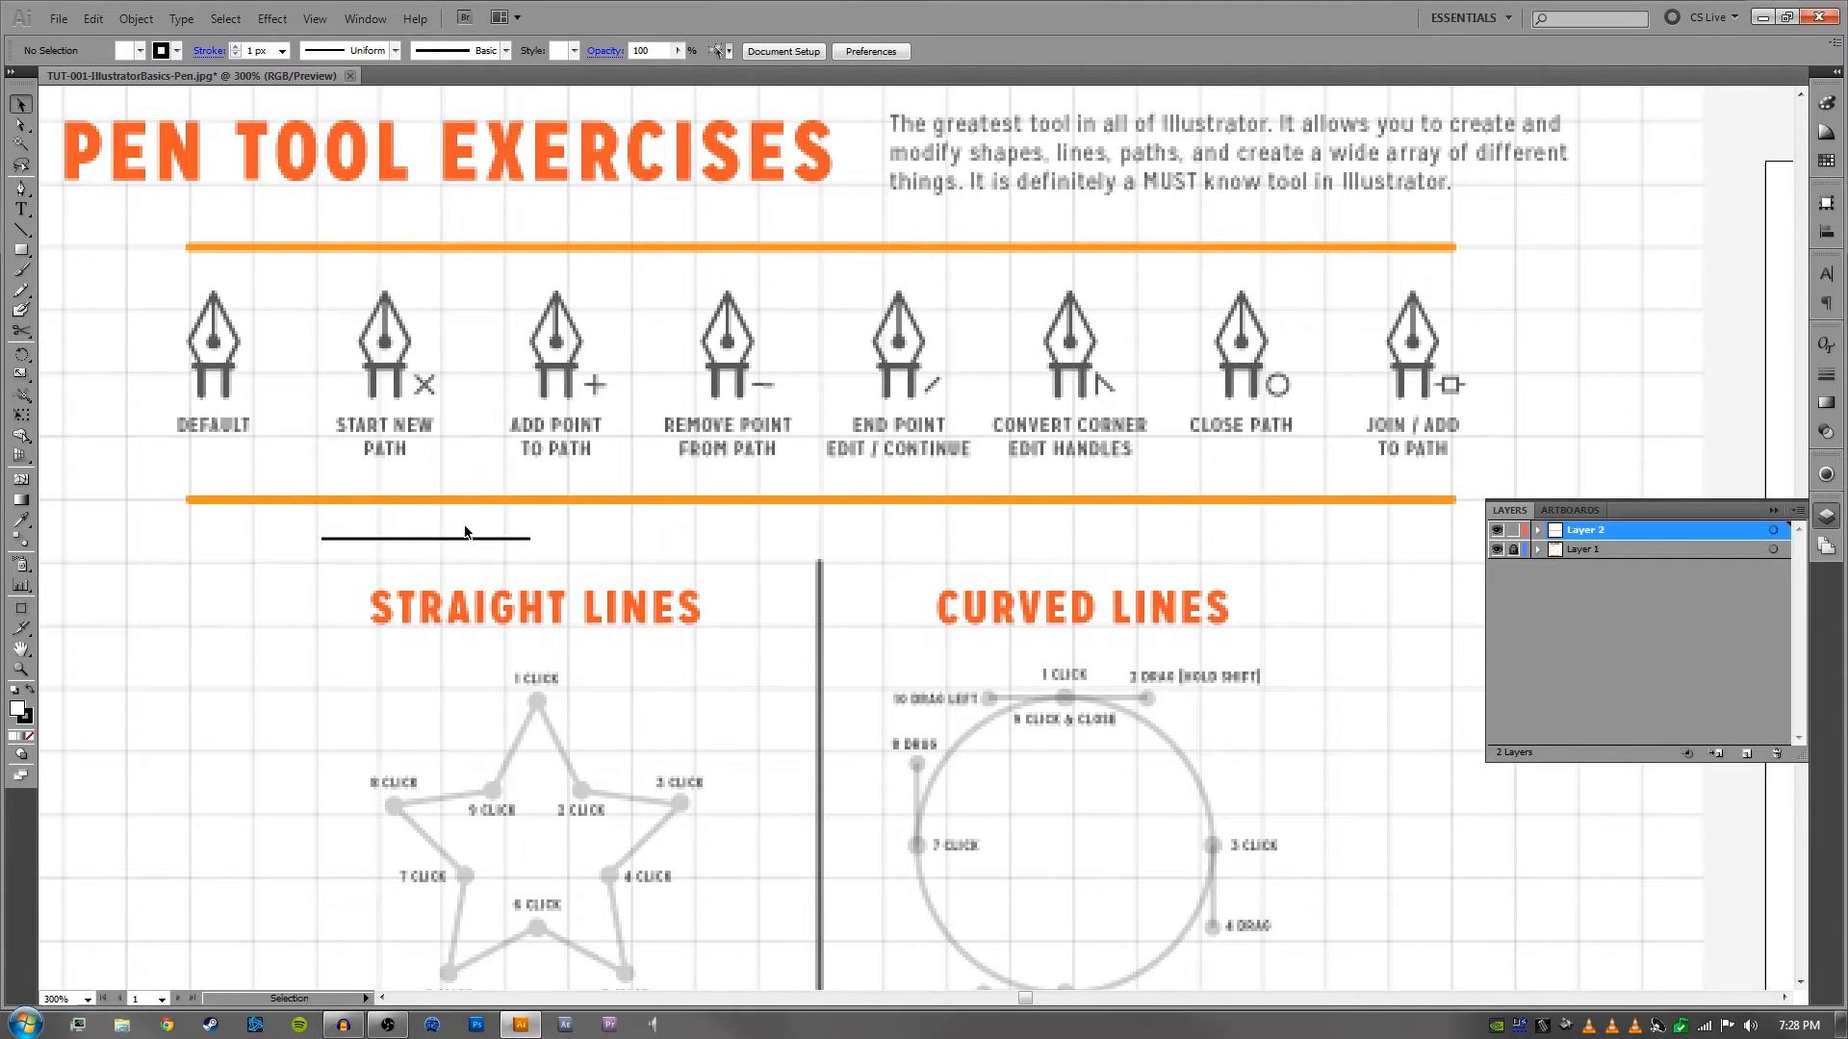
click(465, 537)
click(581, 528)
drag(553, 529, 420, 559)
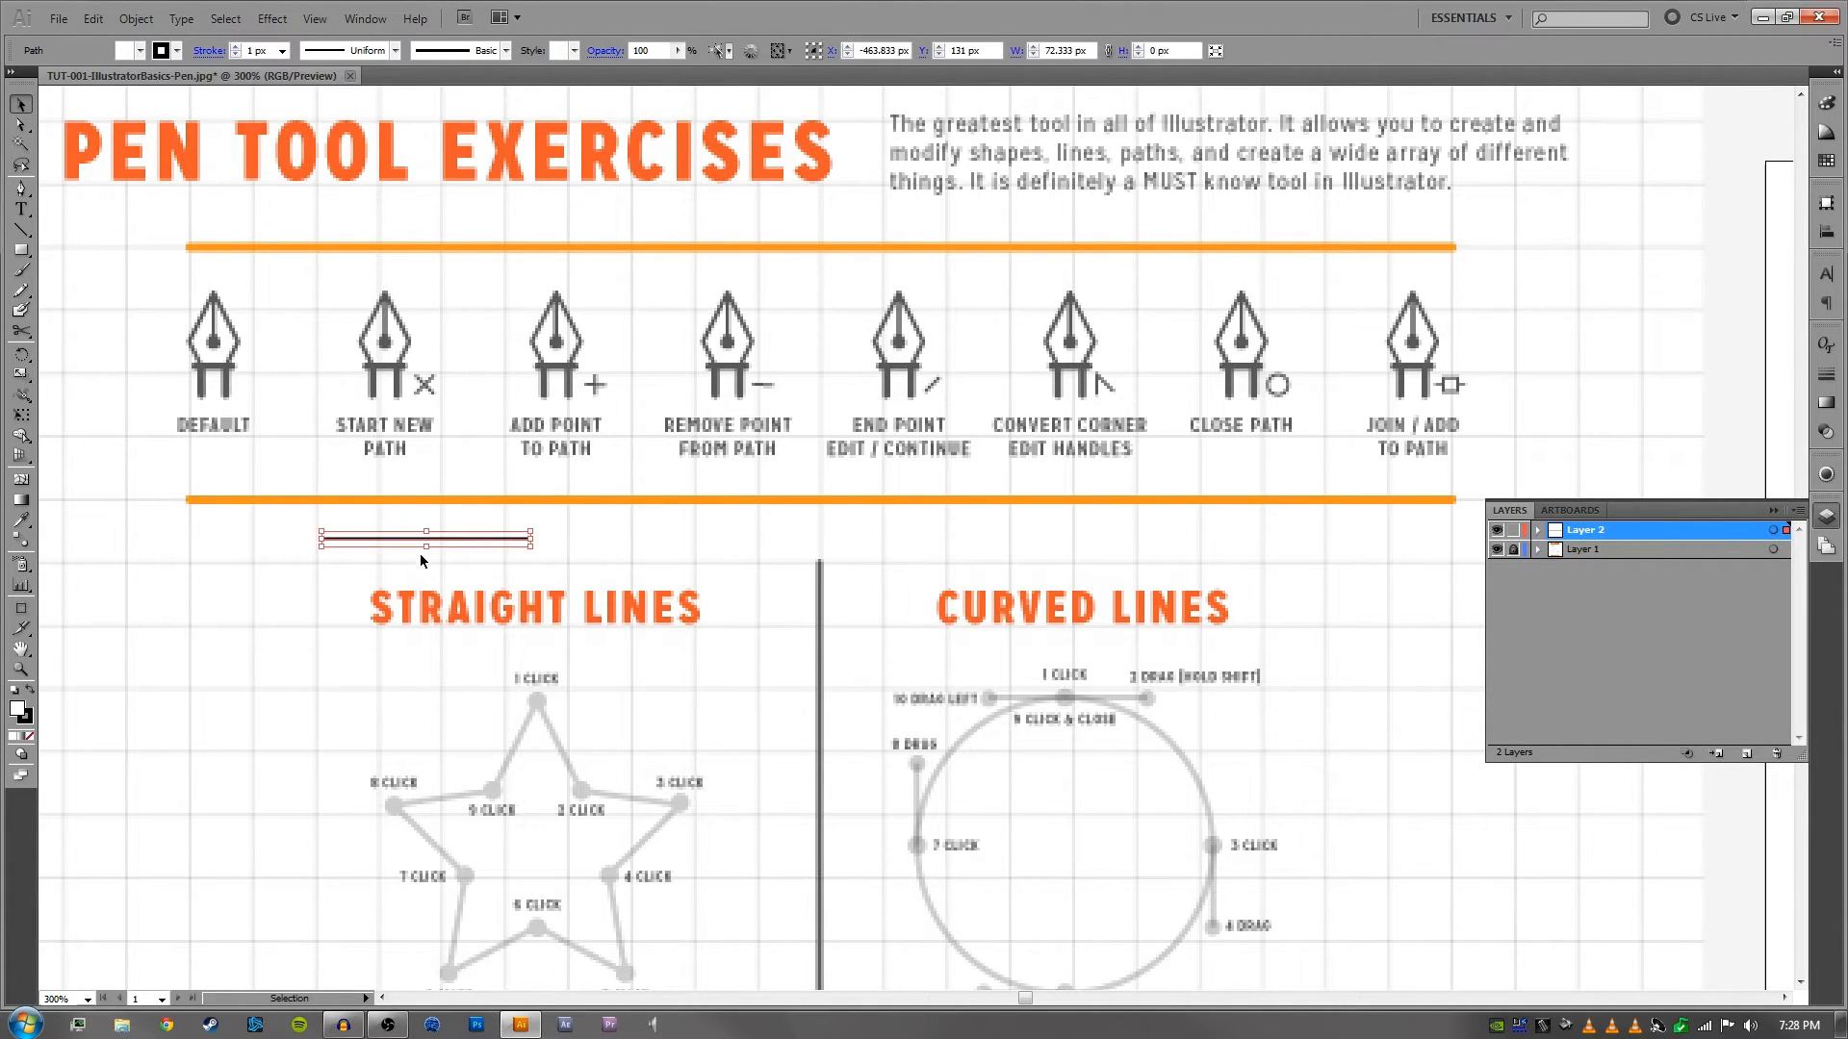
click(557, 525)
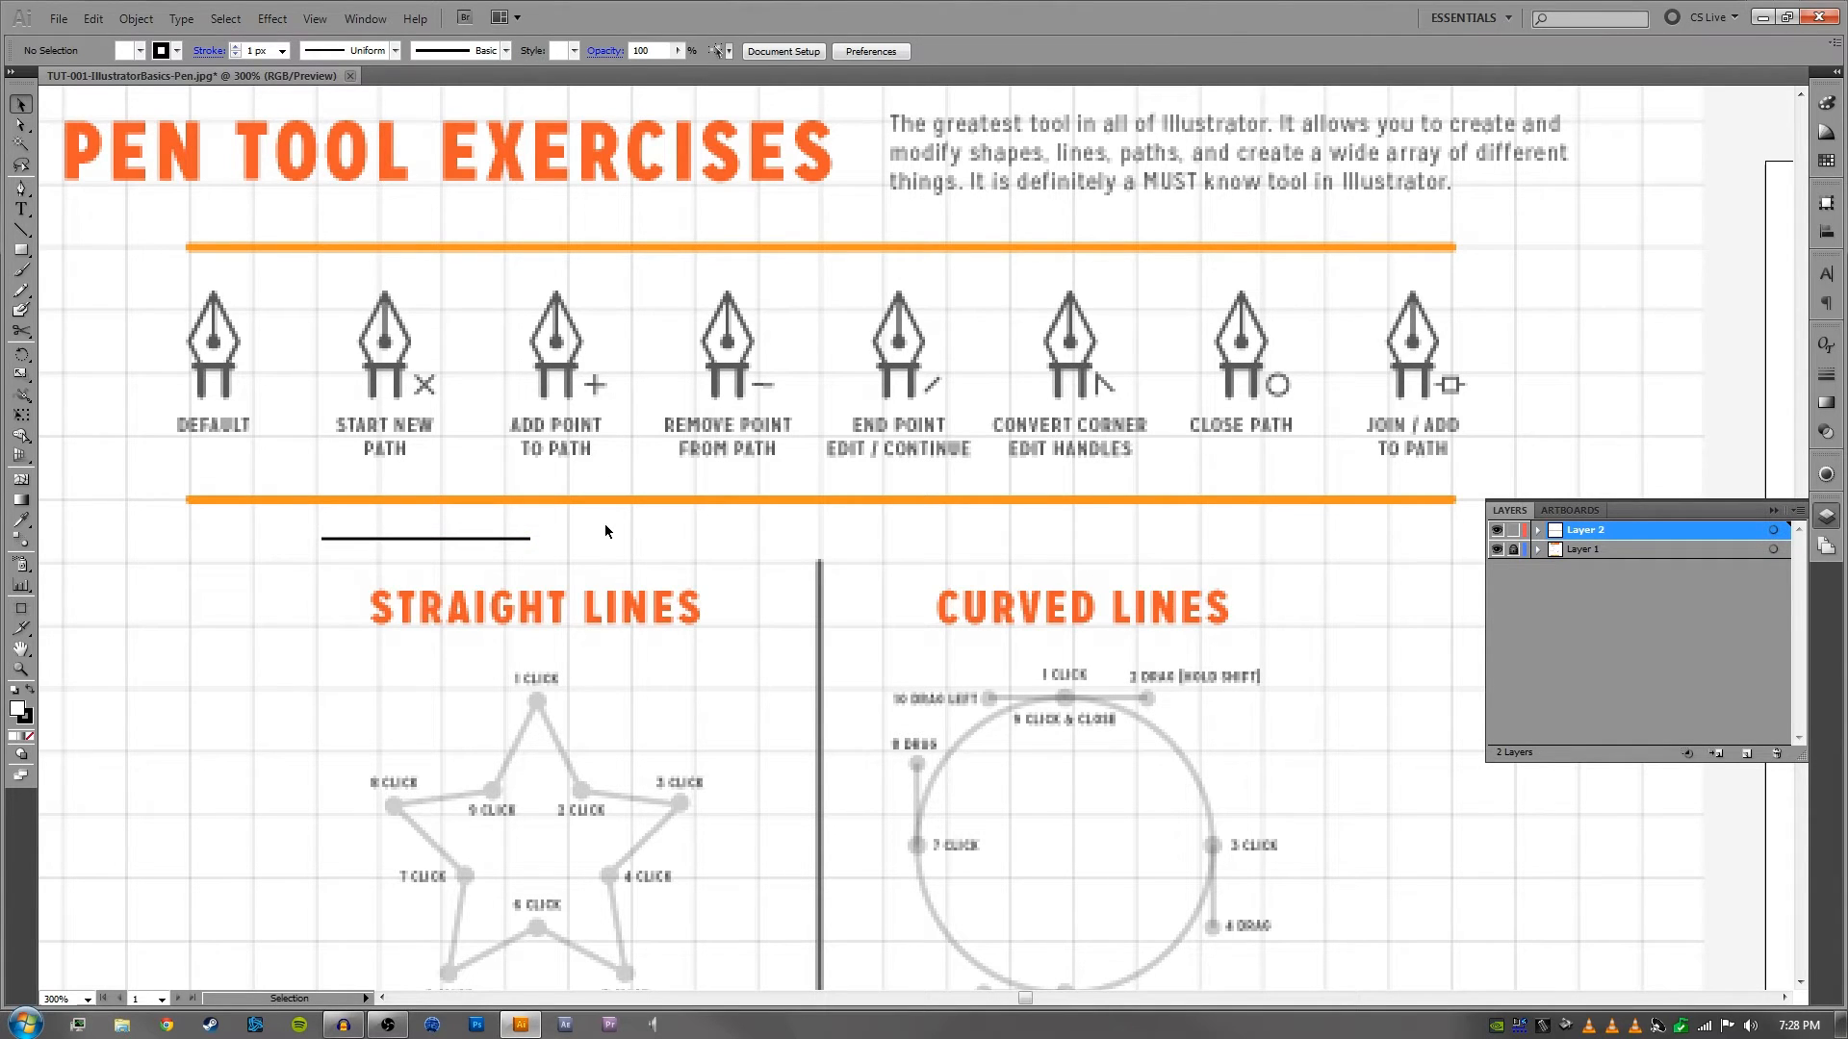
- Select the black line and pick up its right endpoint with the Pen tool, then return to the Selection tool
click(488, 539)
key(p)
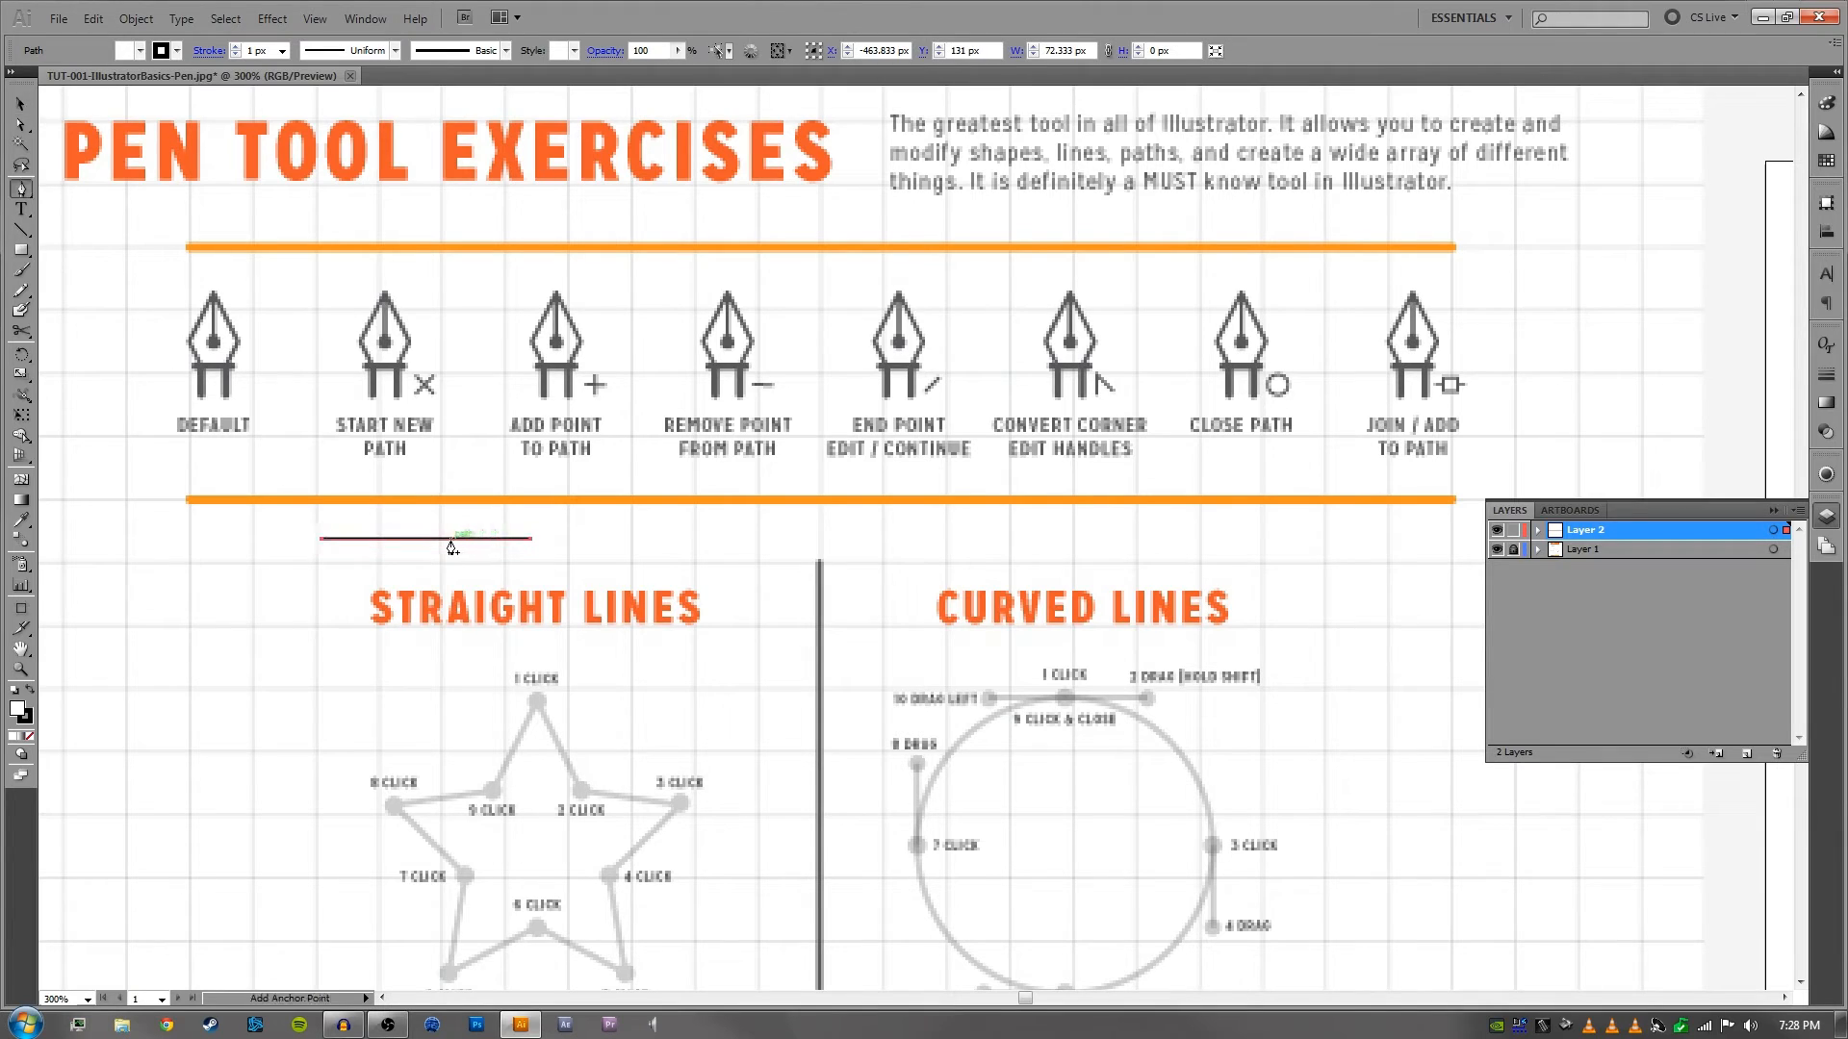
click(431, 541)
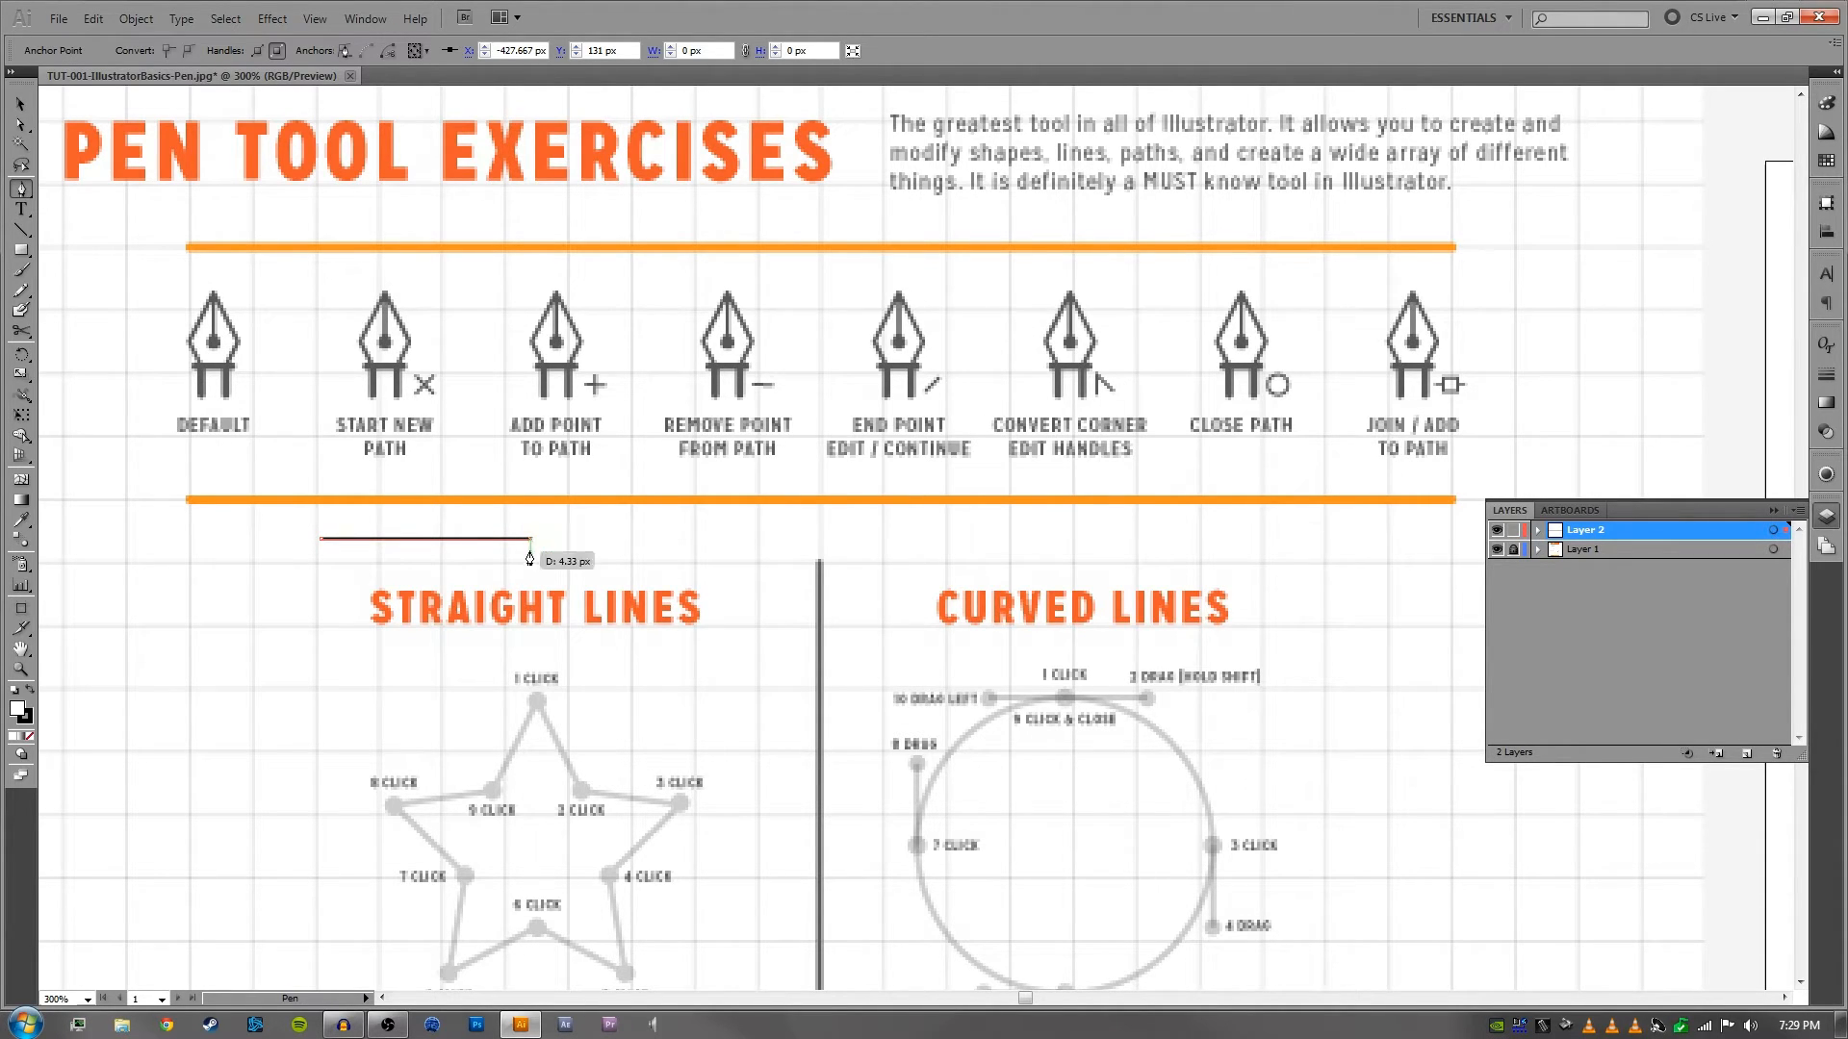
key(v)
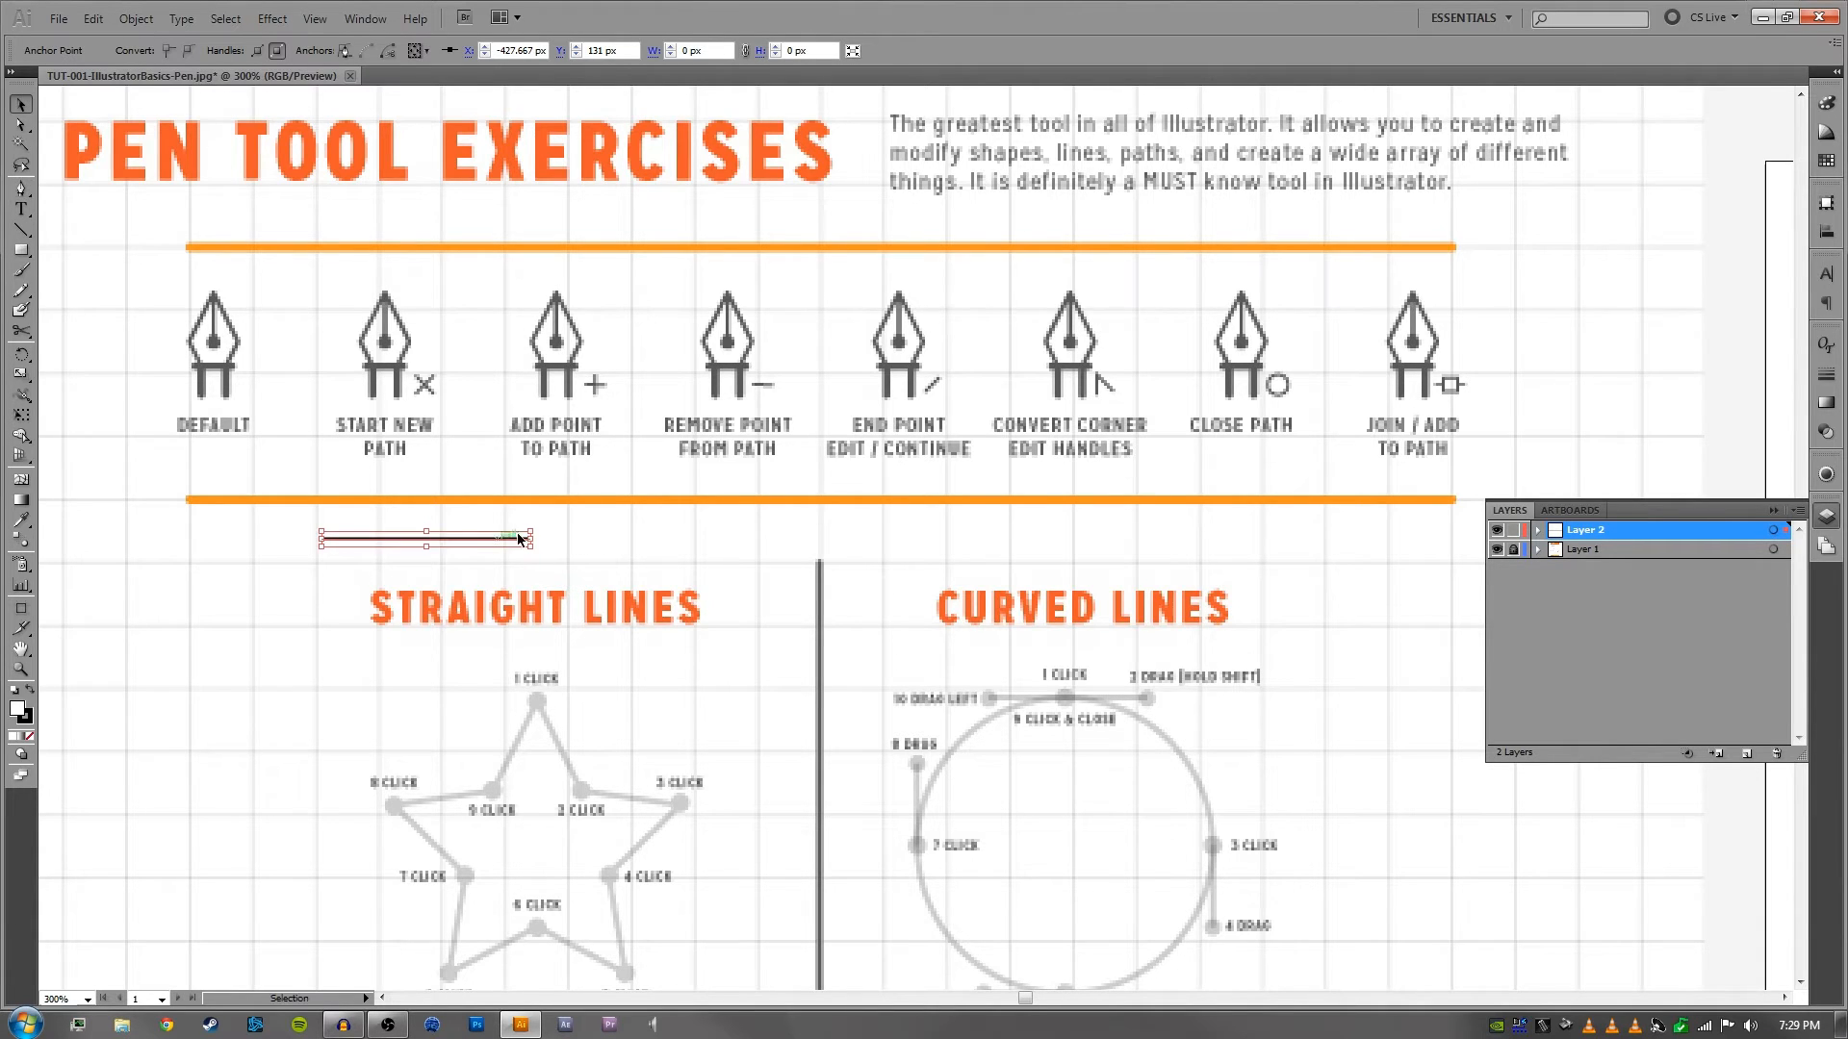
- Move the black line off the worksheet onto the blank canvas to its left, at about X -754 px, Y 131 px
key(space)
mouse_move(465, 541)
mouse_down()
mouse_move(761, 516)
mouse_move(447, 516)
mouse_up()
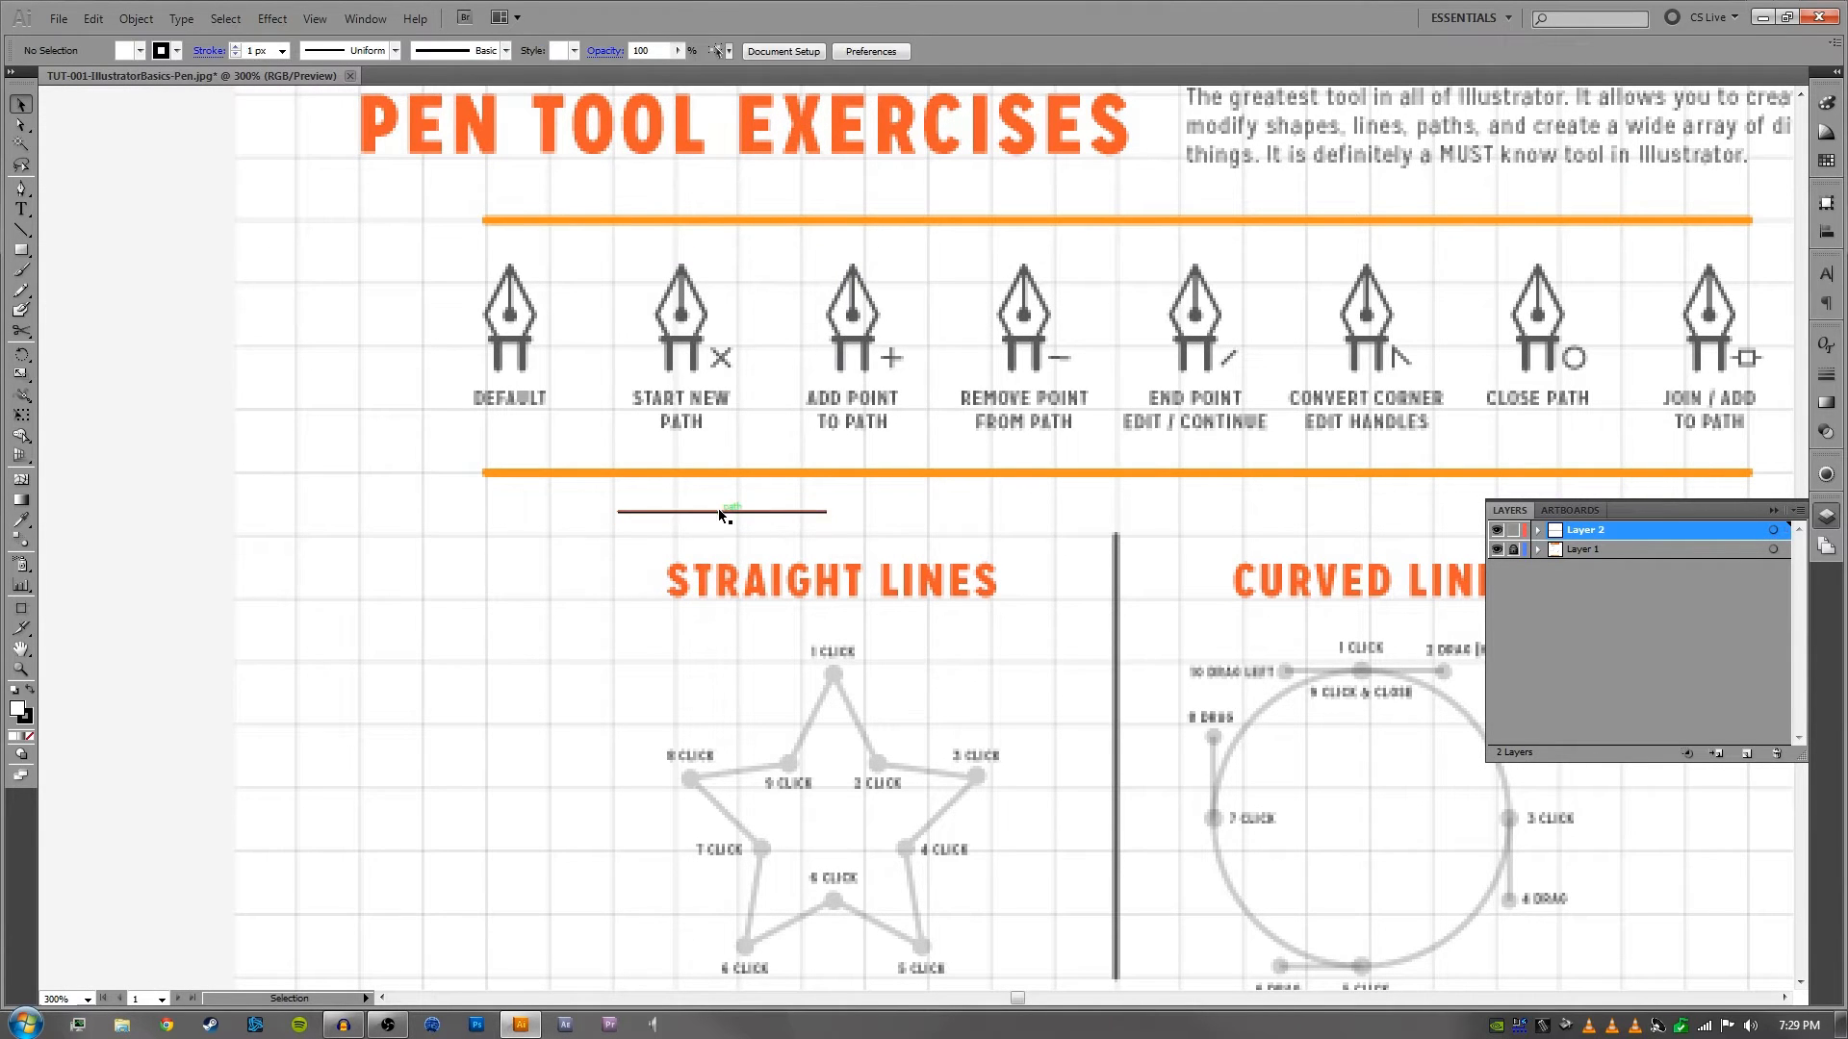
drag(718, 511, 148, 512)
key(space)
drag(220, 510, 576, 502)
click(668, 470)
- Continue the line from its right endpoint with the Pen tool, adding a 38 px downward segment and a 72 px segment back beneath the line
click(606, 504)
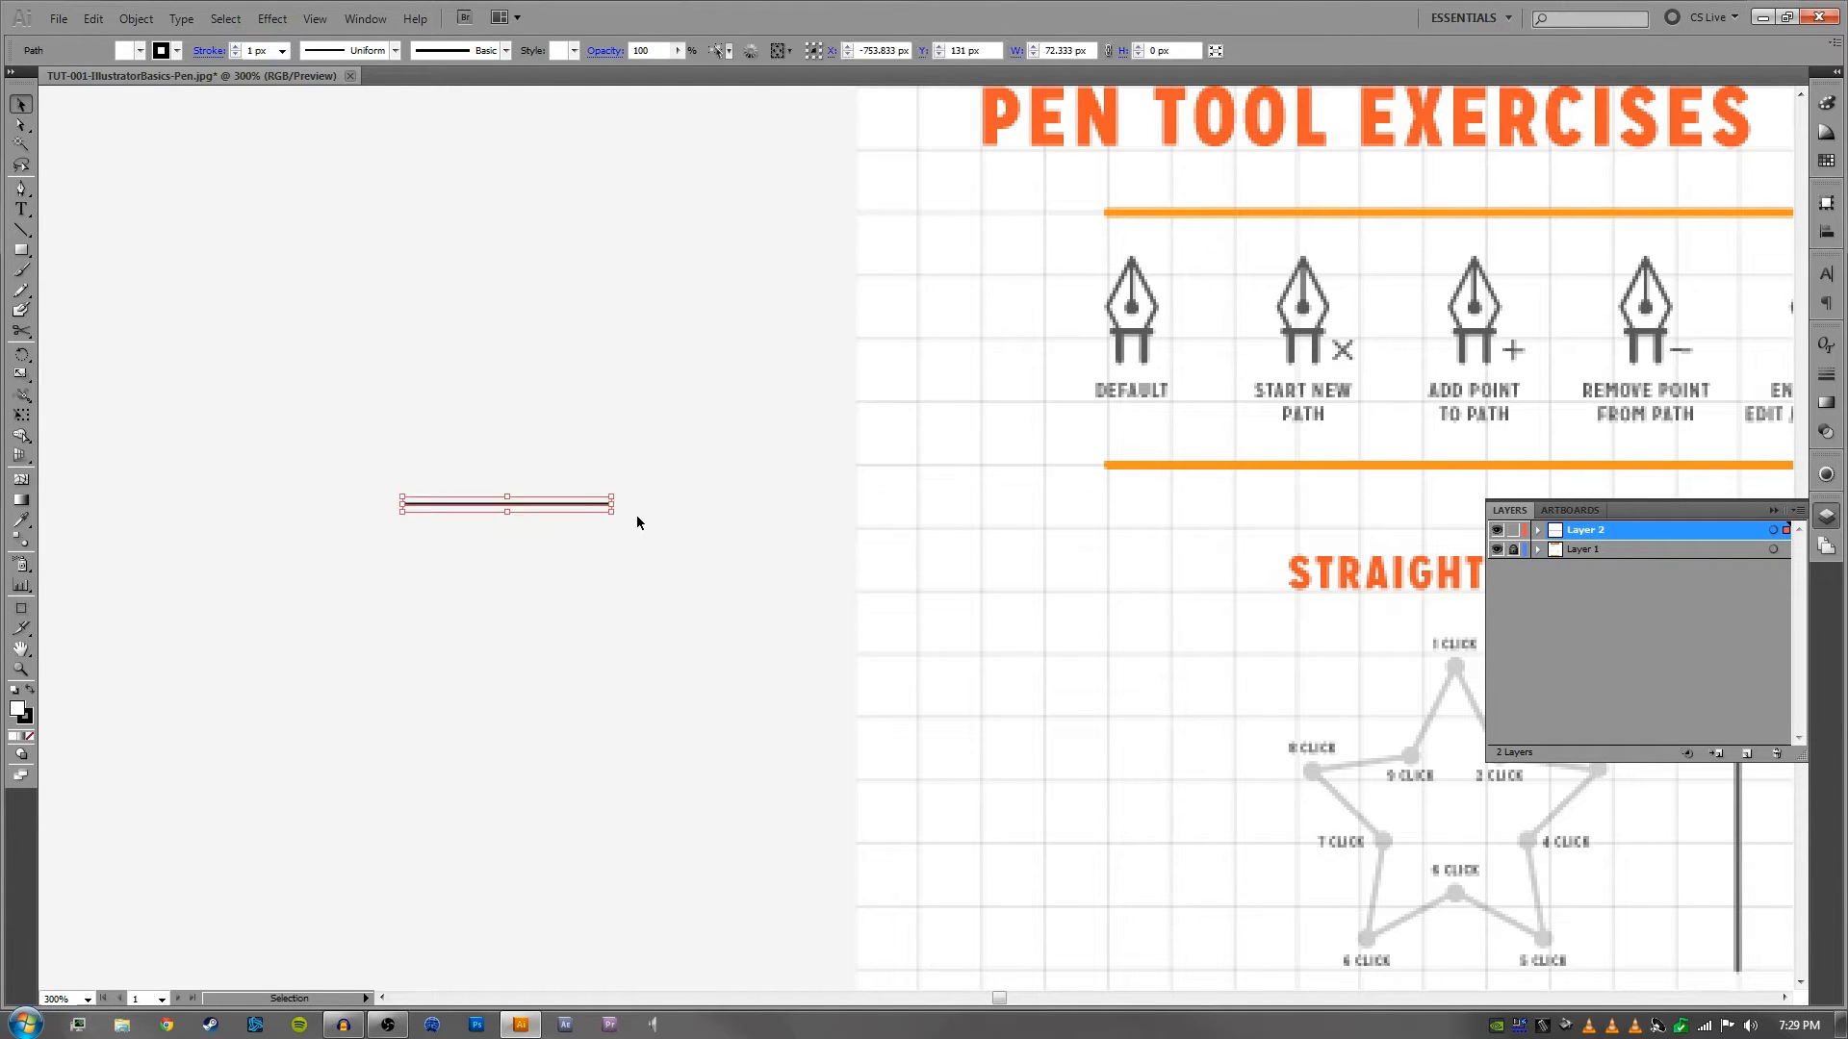
key(p)
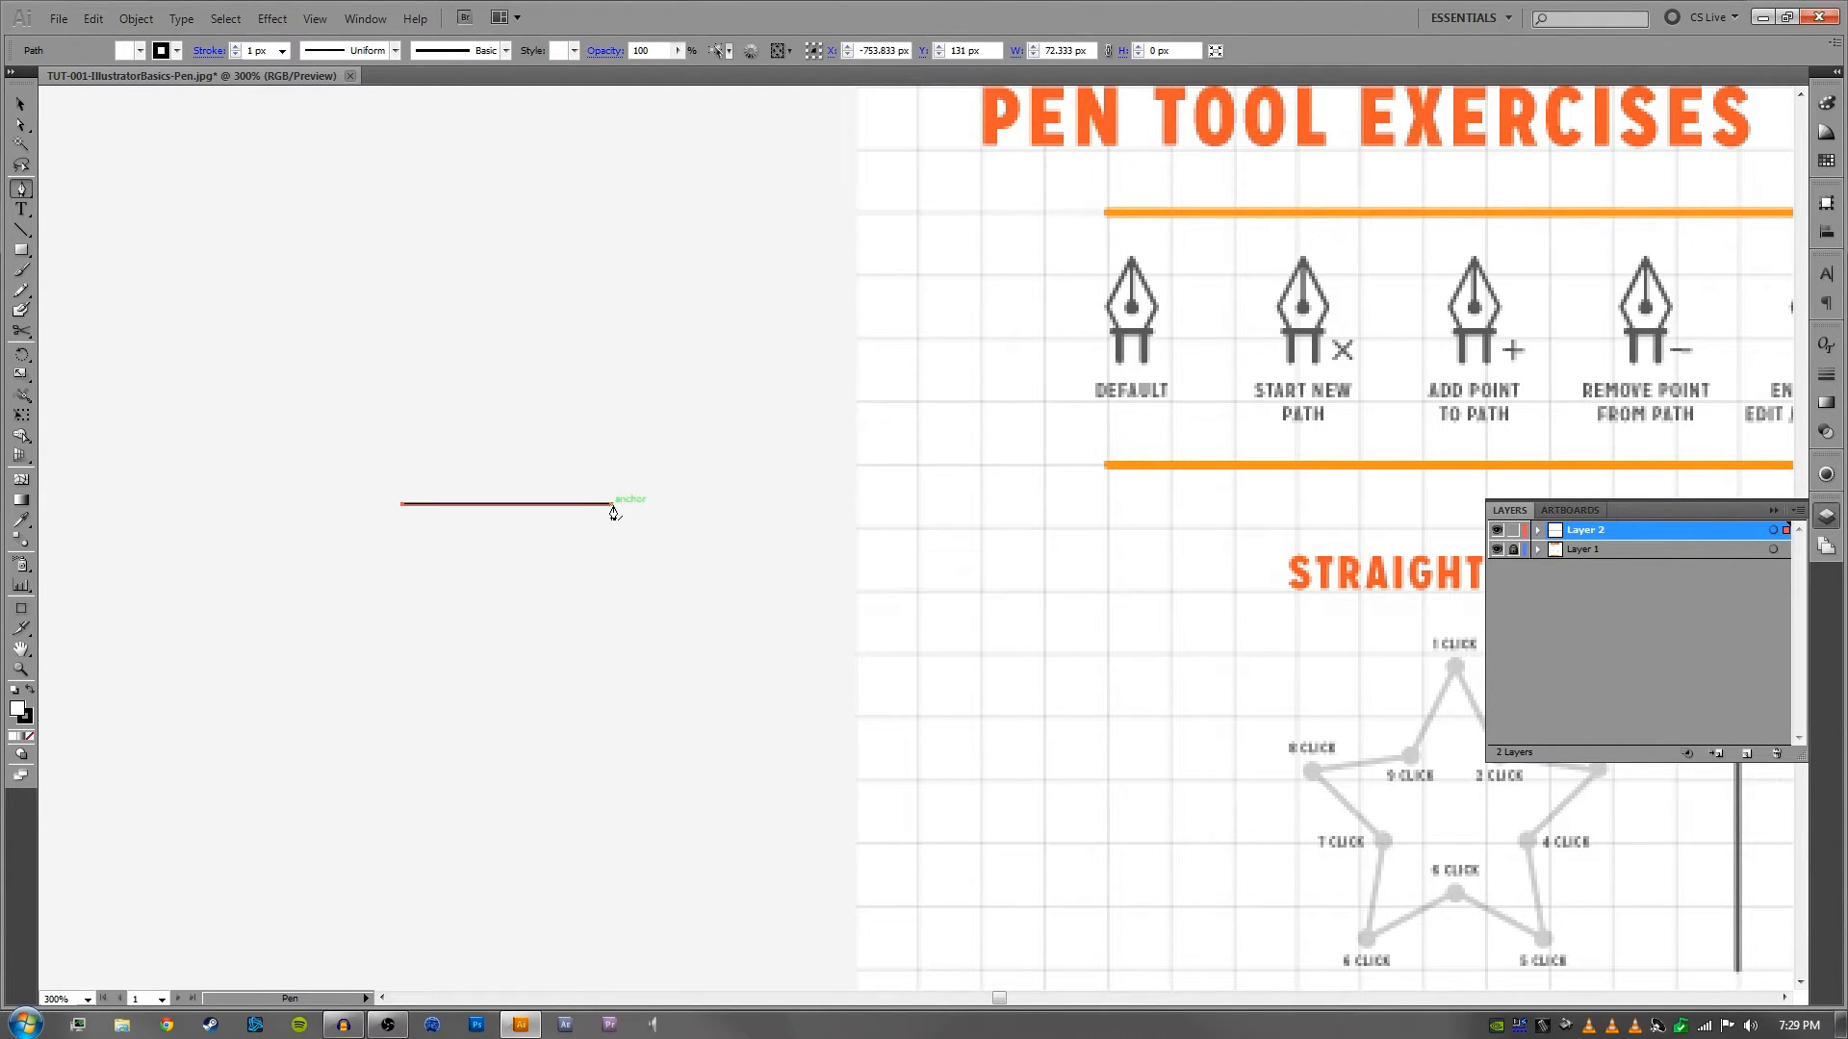
click(612, 505)
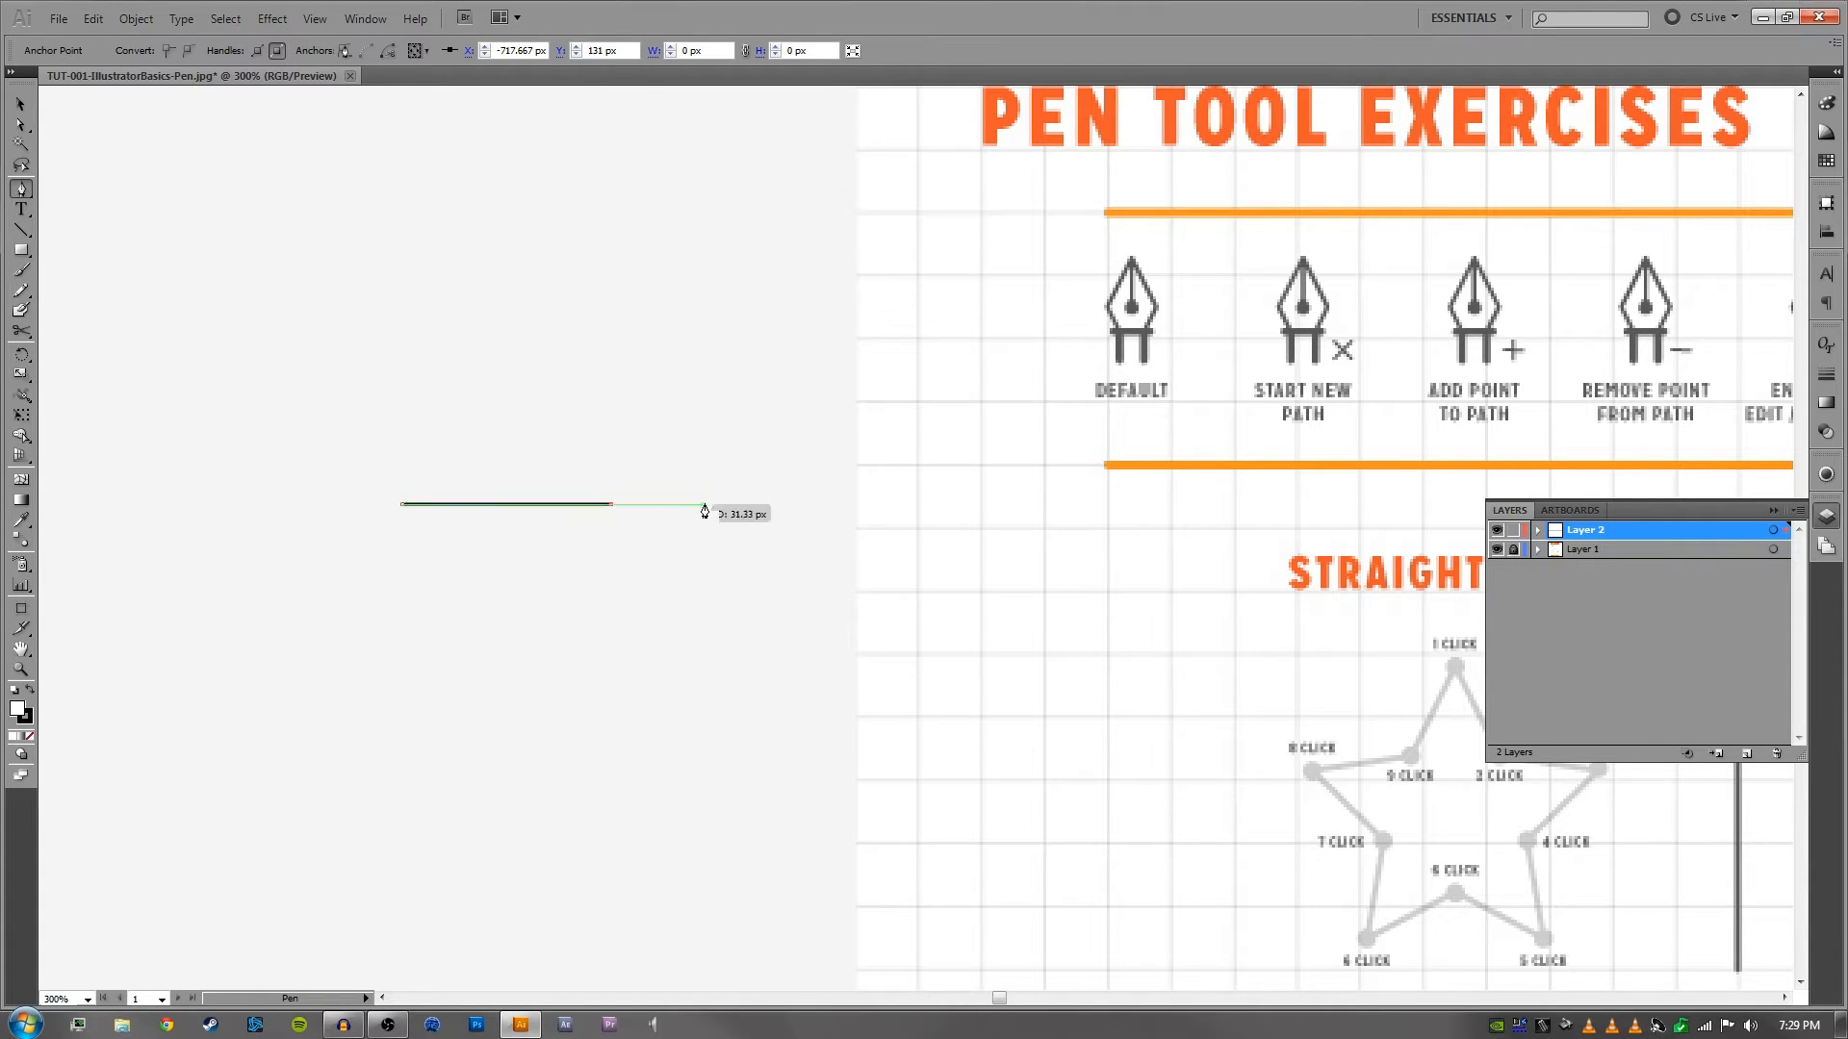
click(612, 616)
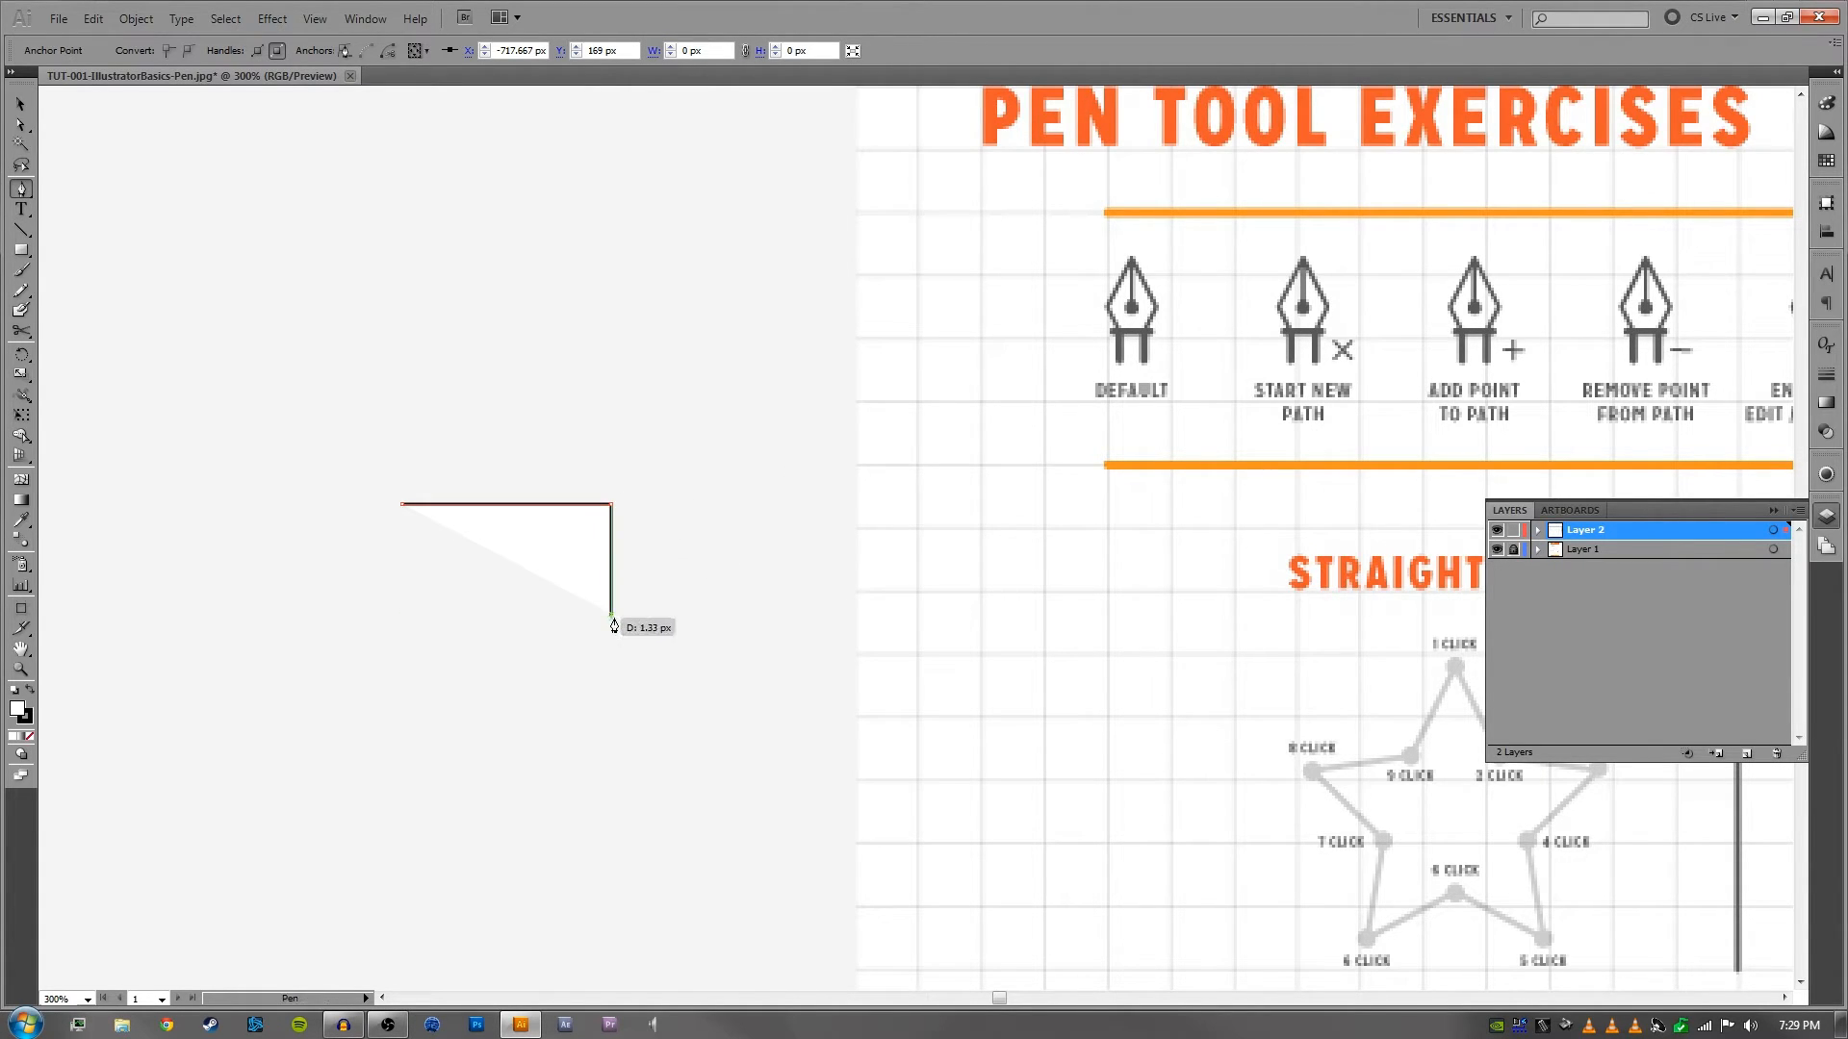
click(403, 616)
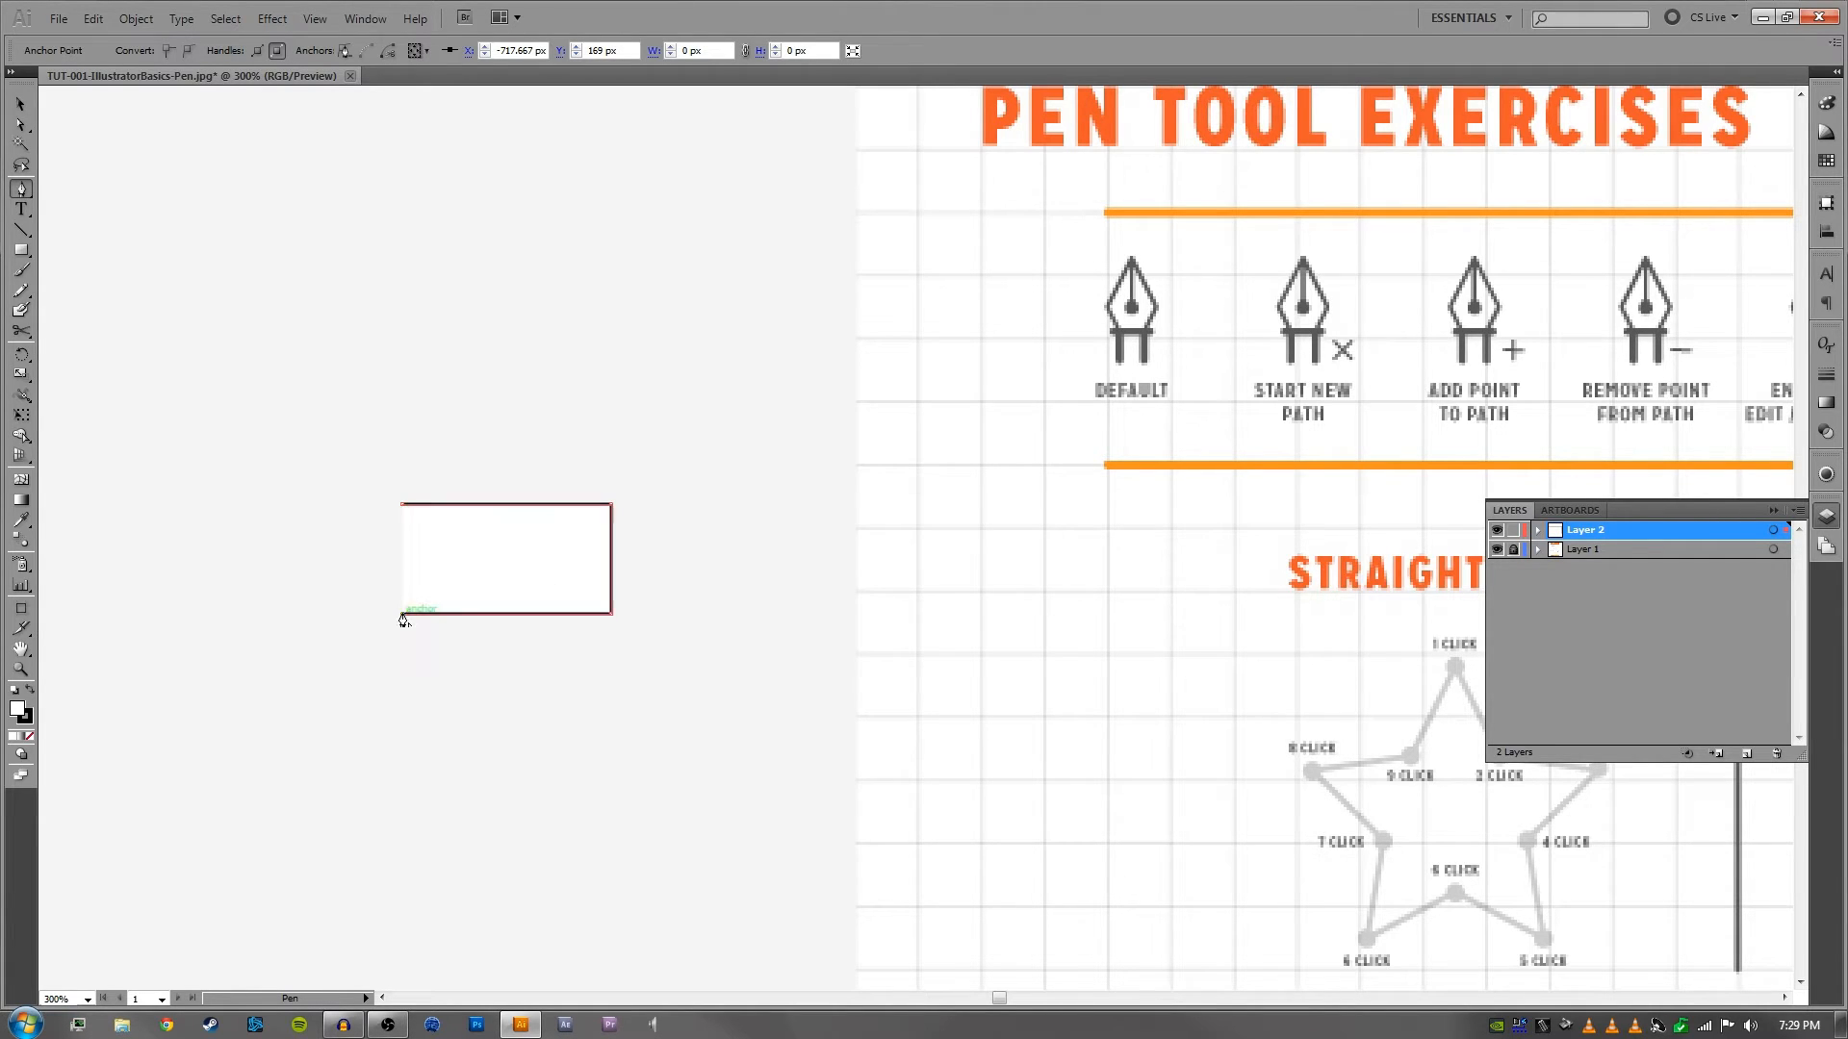
click(404, 510)
- Examine the worksheet's pen tool icon row again, from End Point to Close Path and Join / Add to Path
key(space)
drag(768, 523, 572, 544)
drag(1444, 431, 1081, 435)
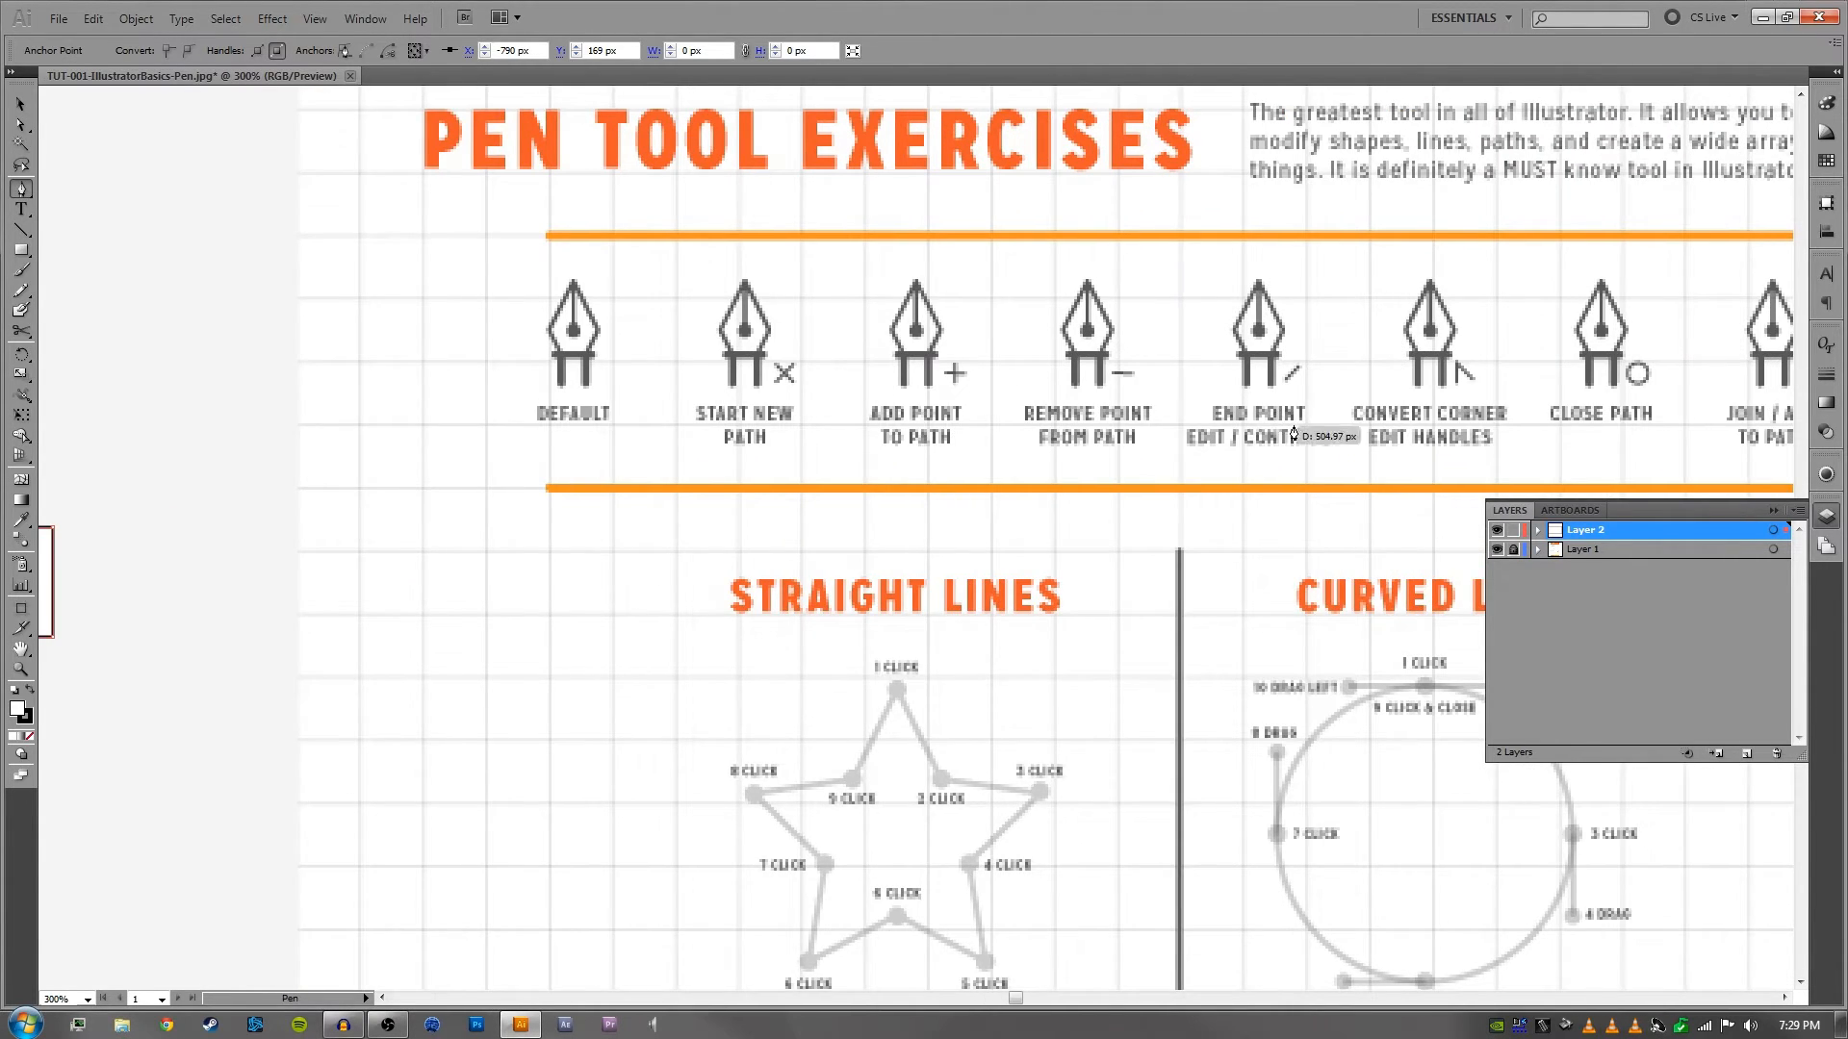
drag(1319, 433, 1087, 435)
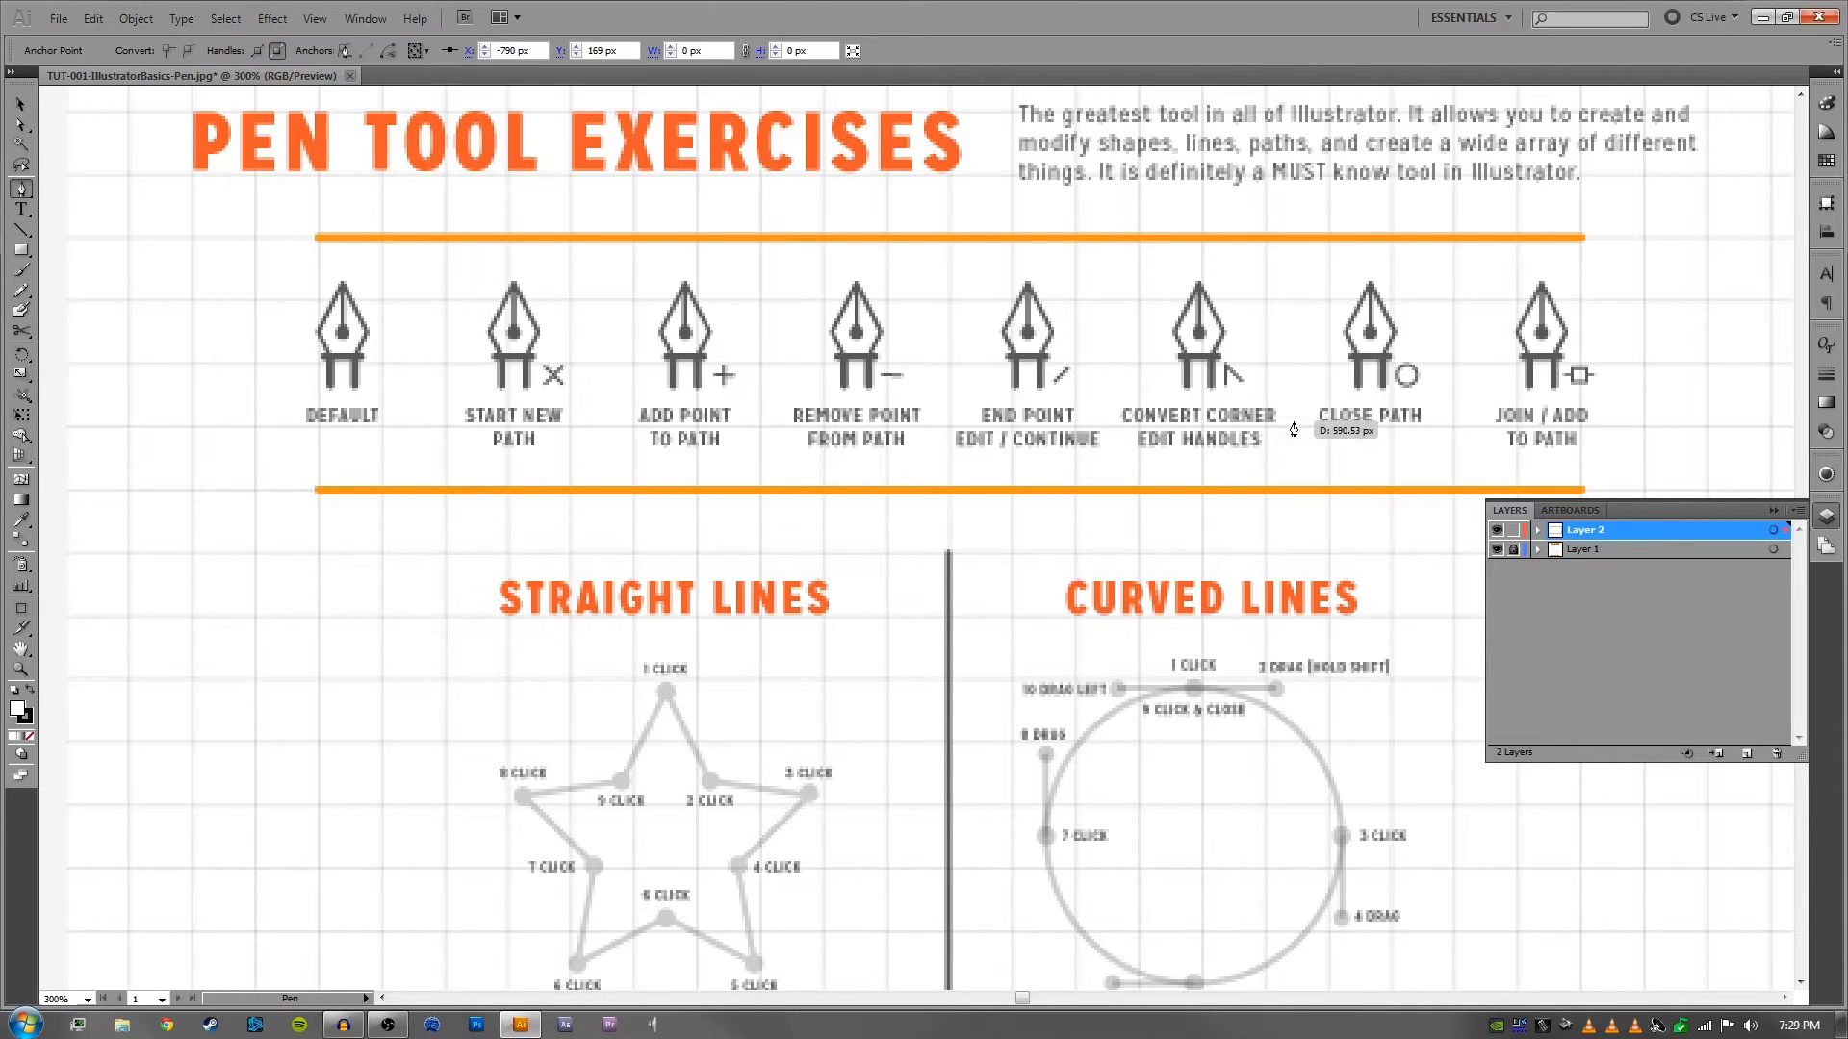
key(space)
mouse_move(1000, 422)
mouse_down()
mouse_move(1276, 415)
mouse_move(995, 419)
mouse_up()
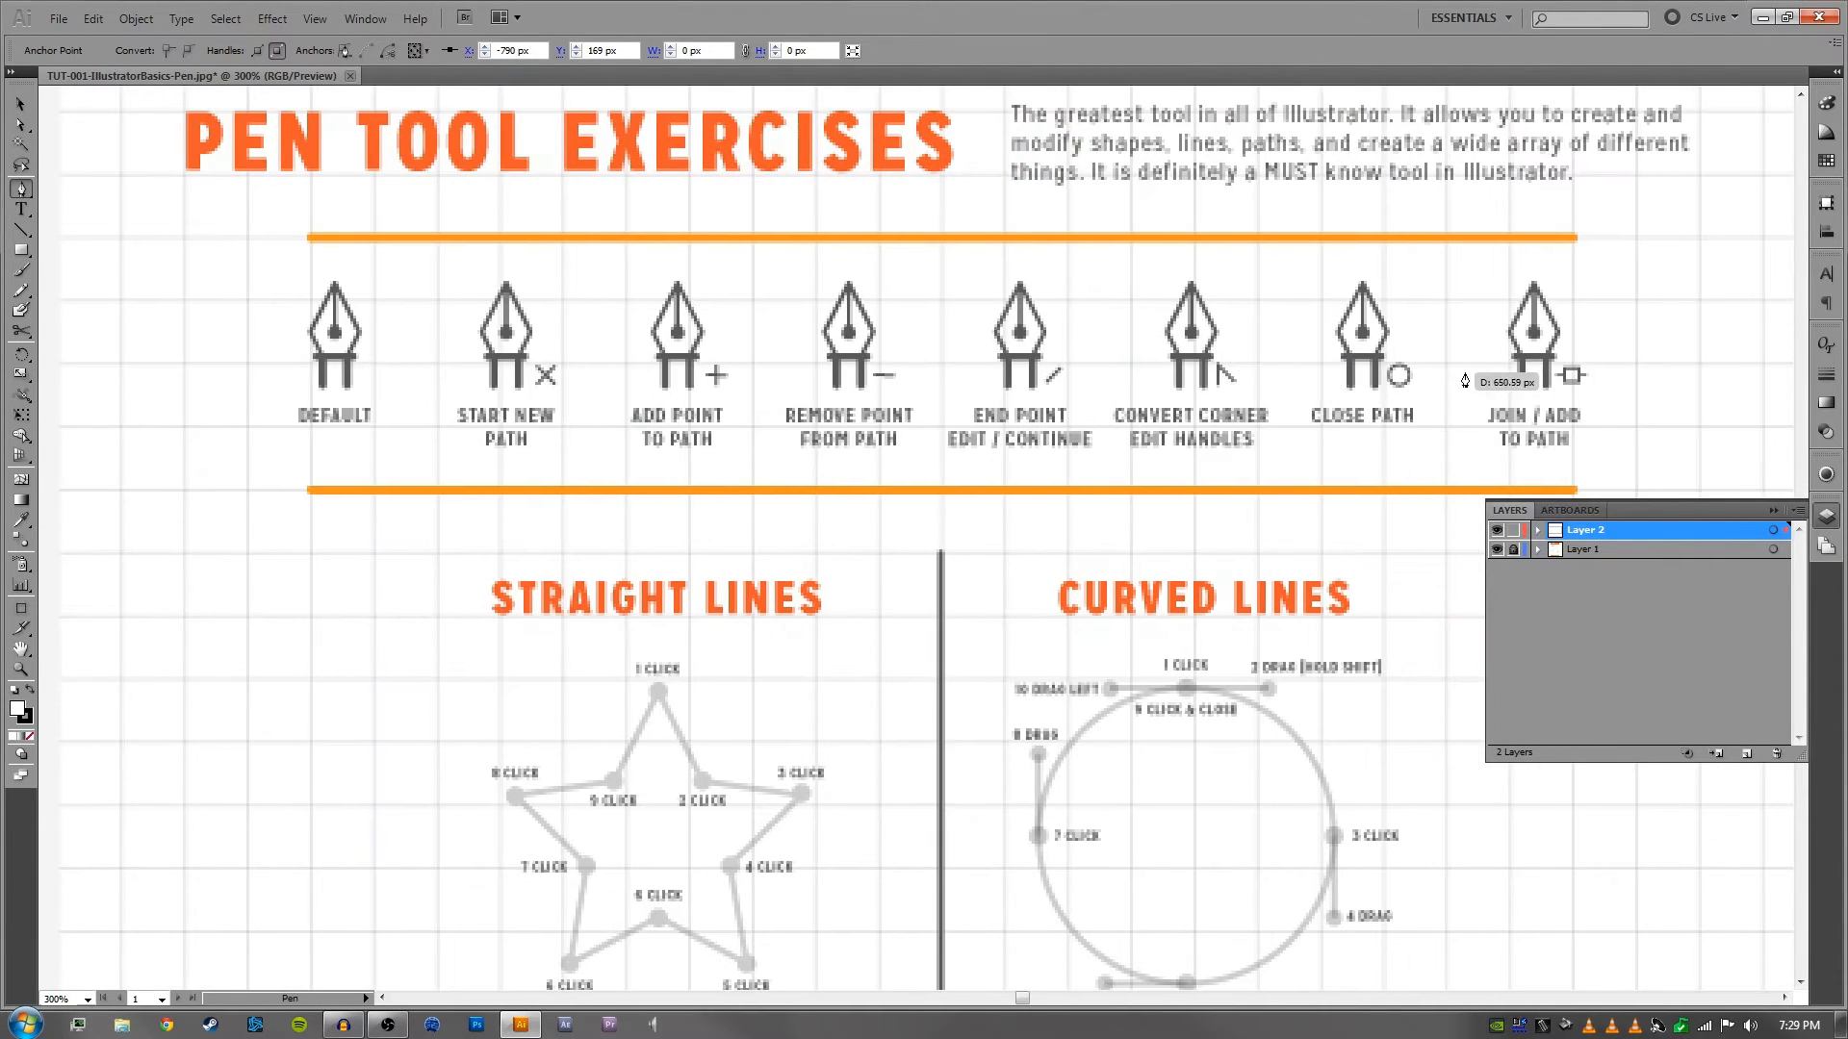
- Close the open rectangle beside the worksheet by connecting its last endpoint to the starting anchor with the Pen tool
key(space)
drag(542, 444, 1171, 433)
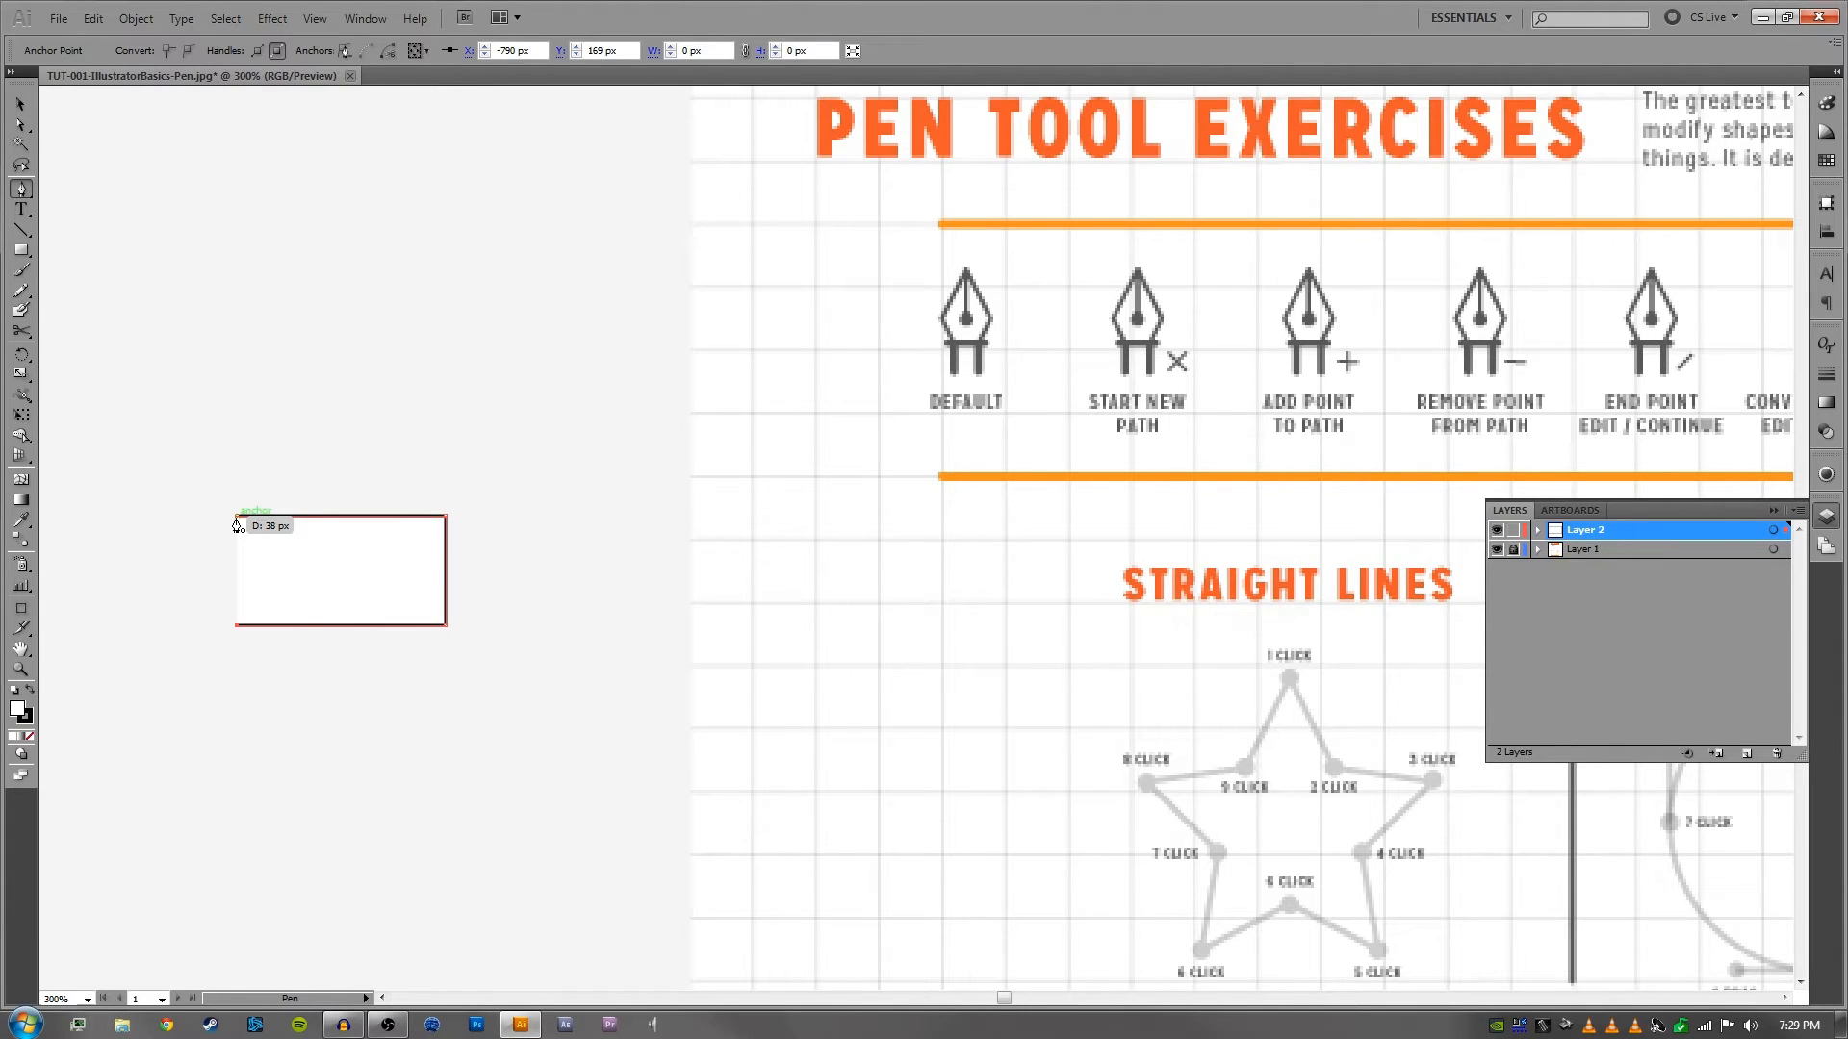
click(238, 525)
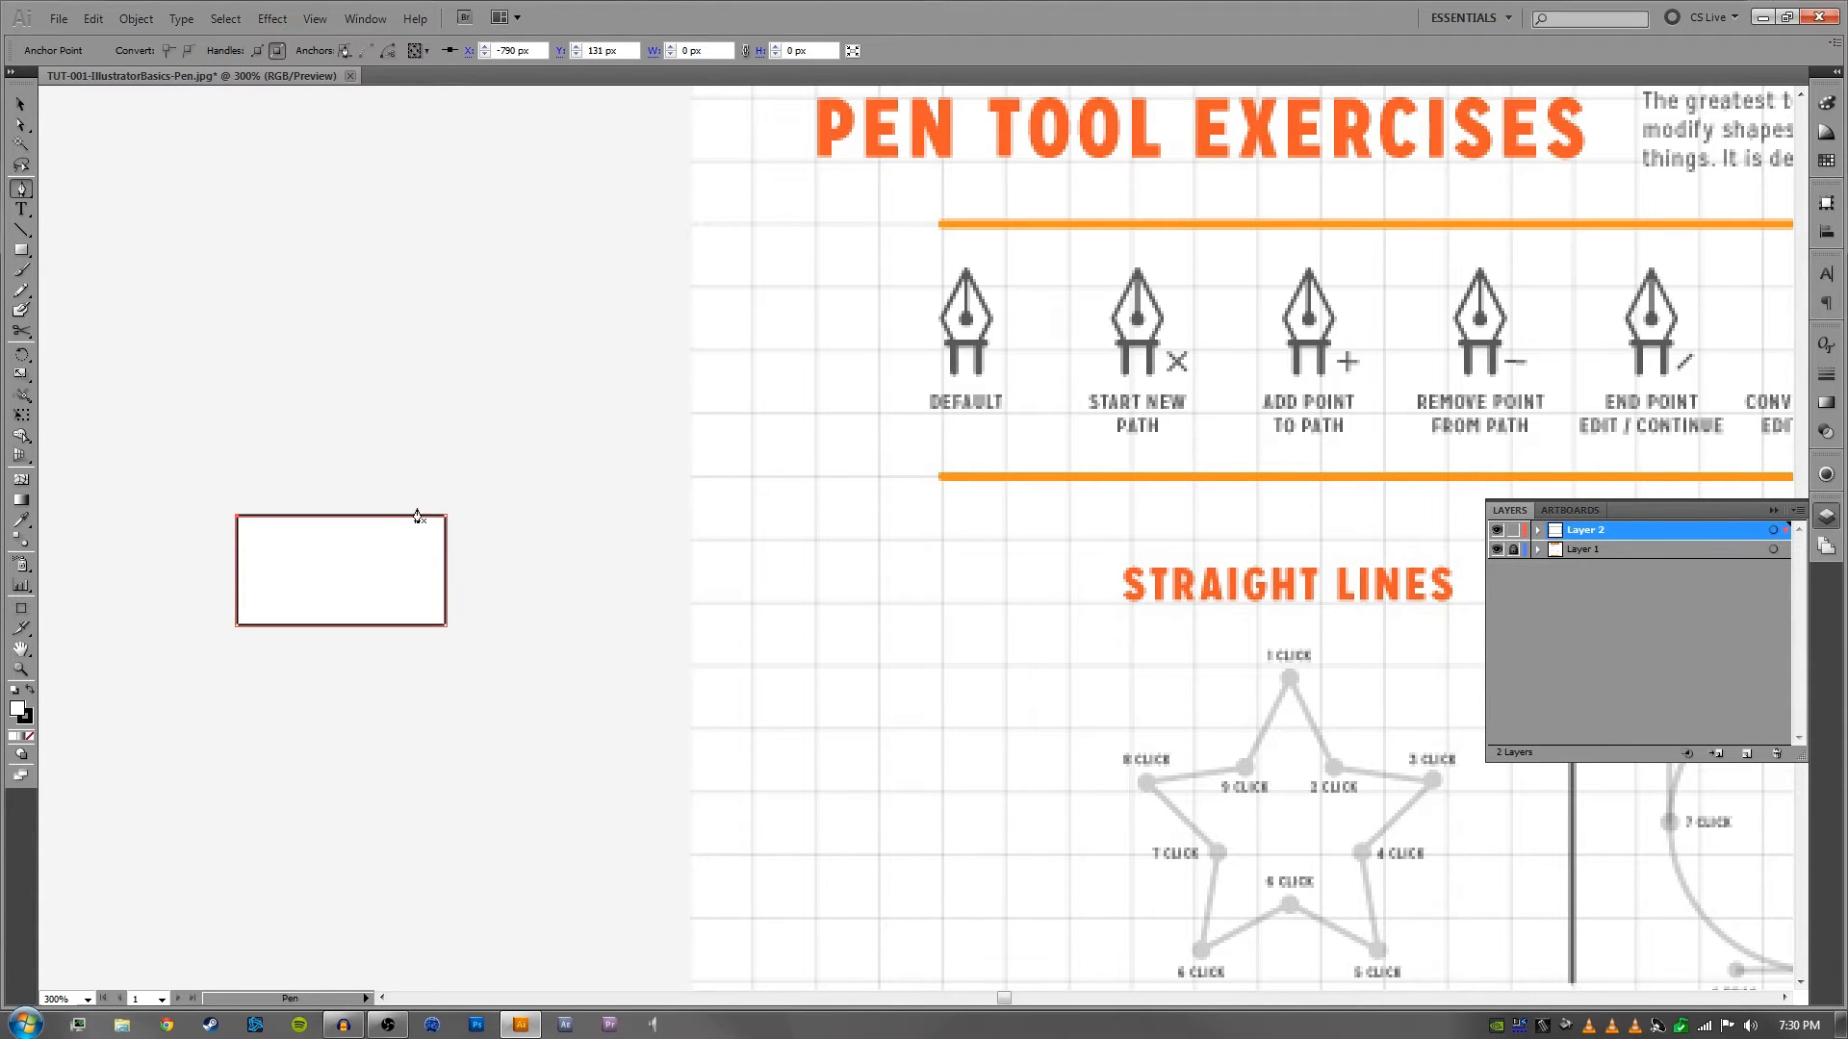
- Draw an open three-sided square path about 46 px wide, open at its upper side, between the rectangle and the worksheet
key(space)
drag(829, 446, 889, 413)
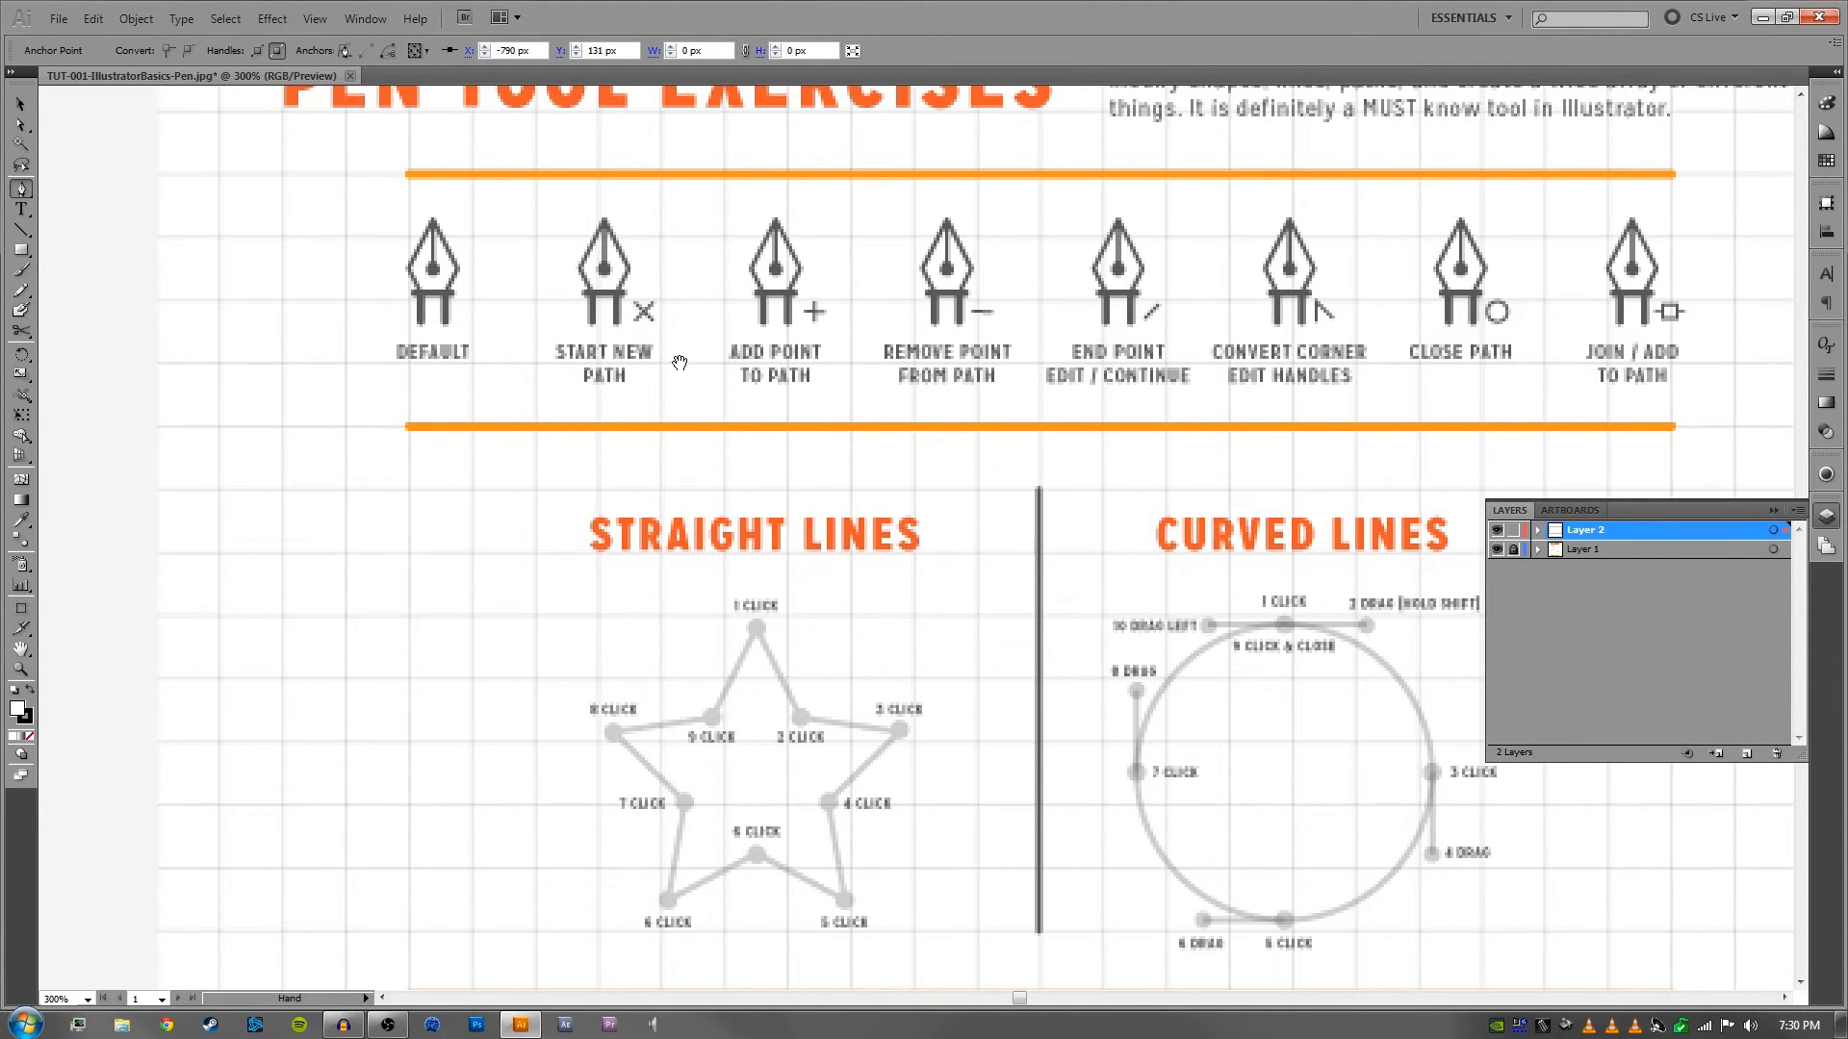
drag(679, 363, 1059, 358)
drag(419, 356, 795, 350)
drag(660, 327, 852, 333)
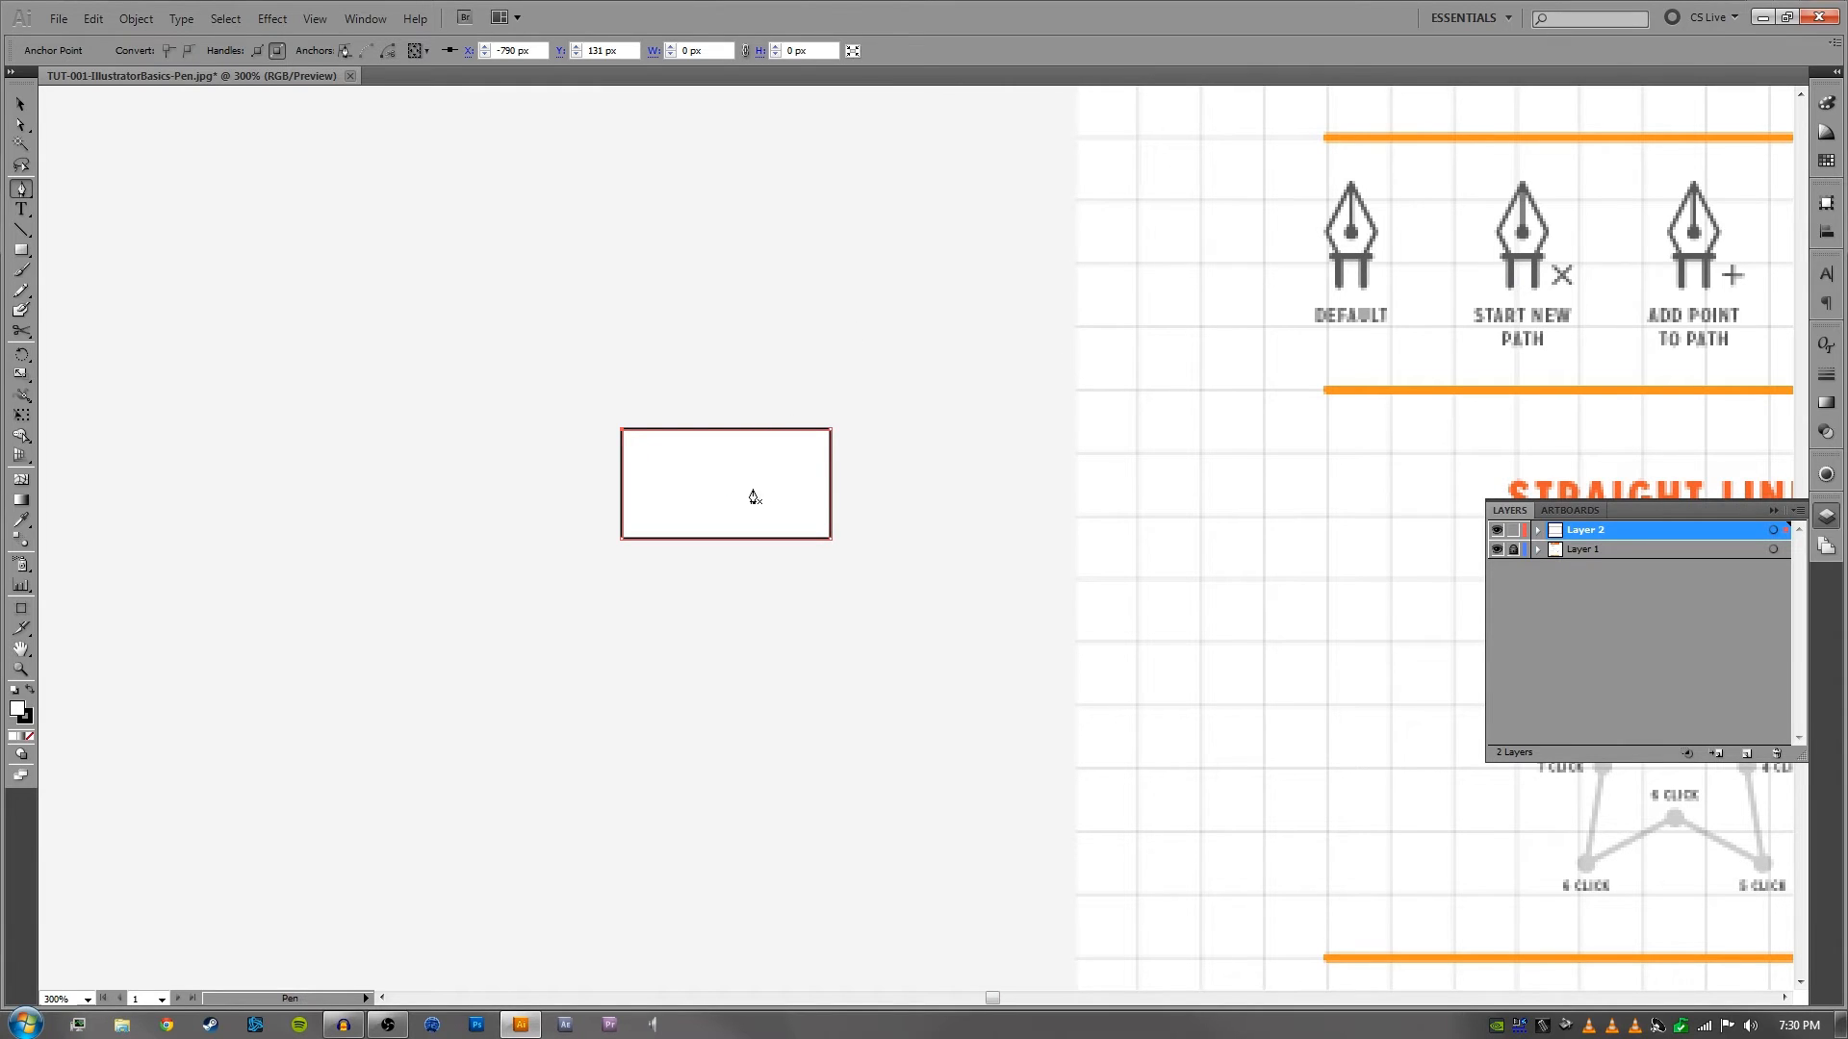
drag(1051, 387, 825, 412)
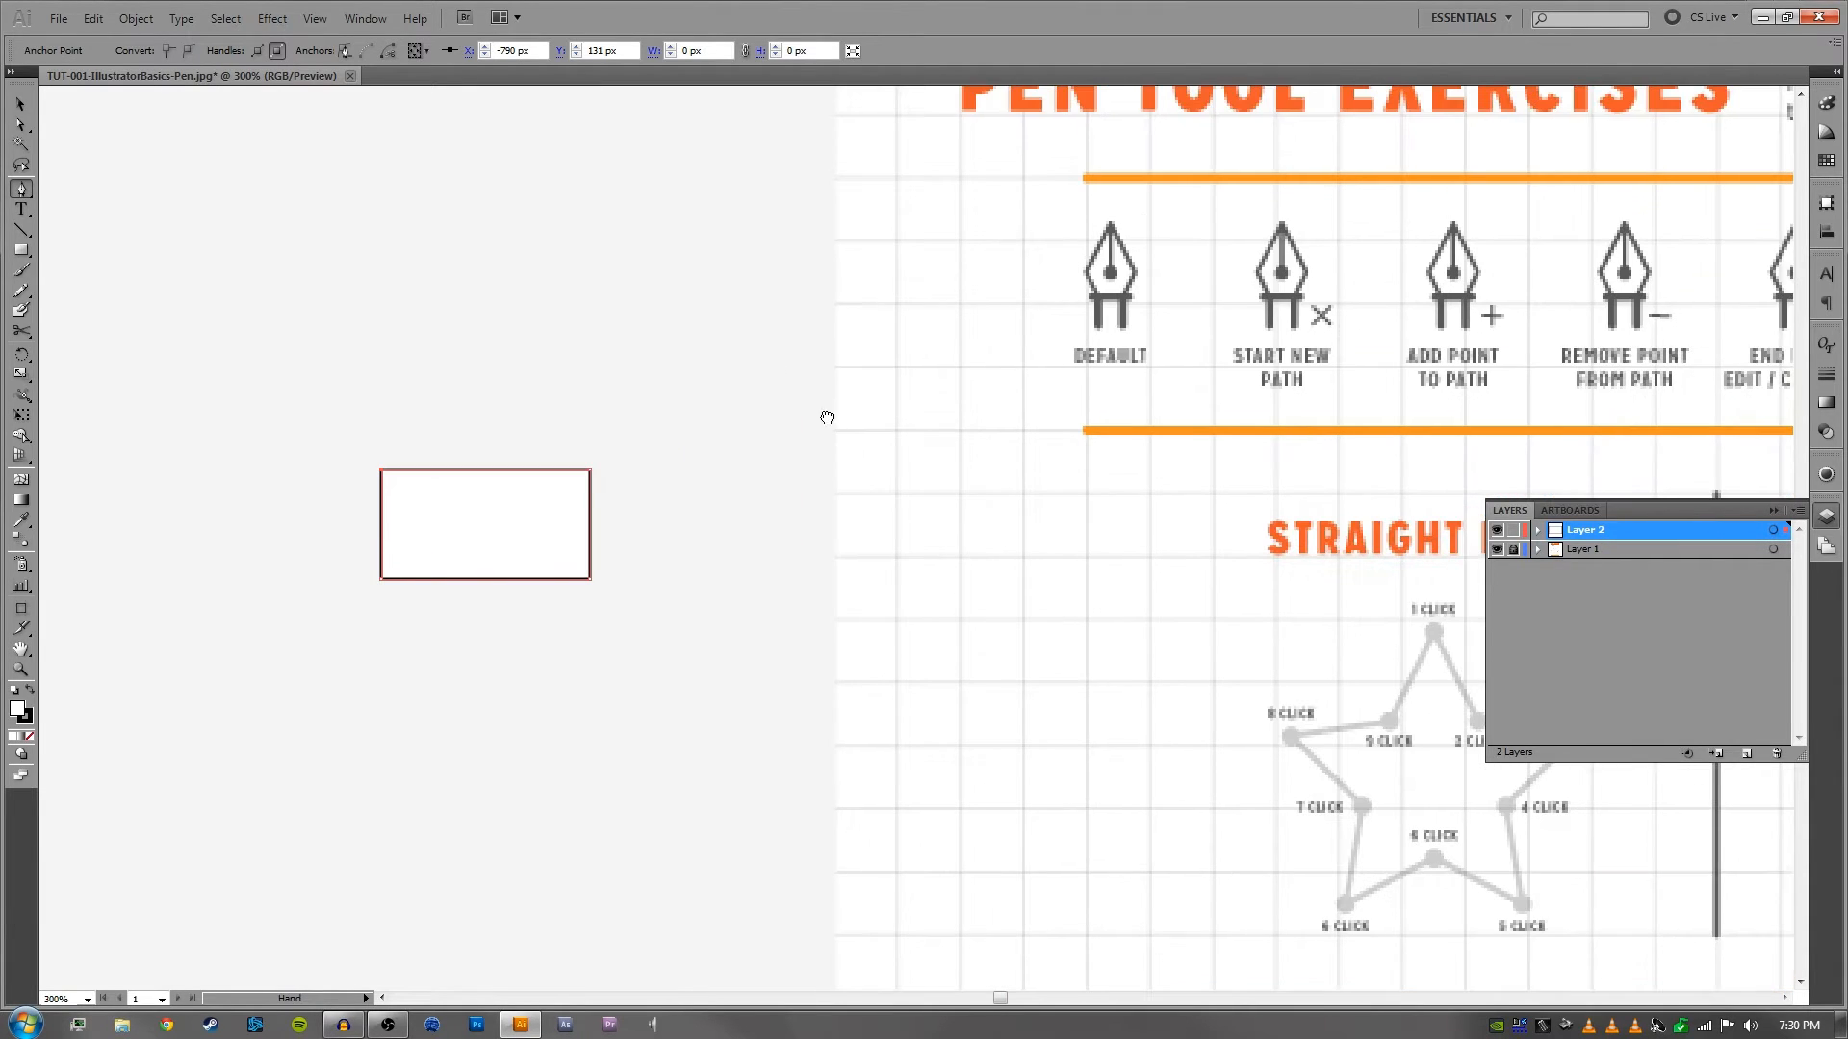
click(677, 402)
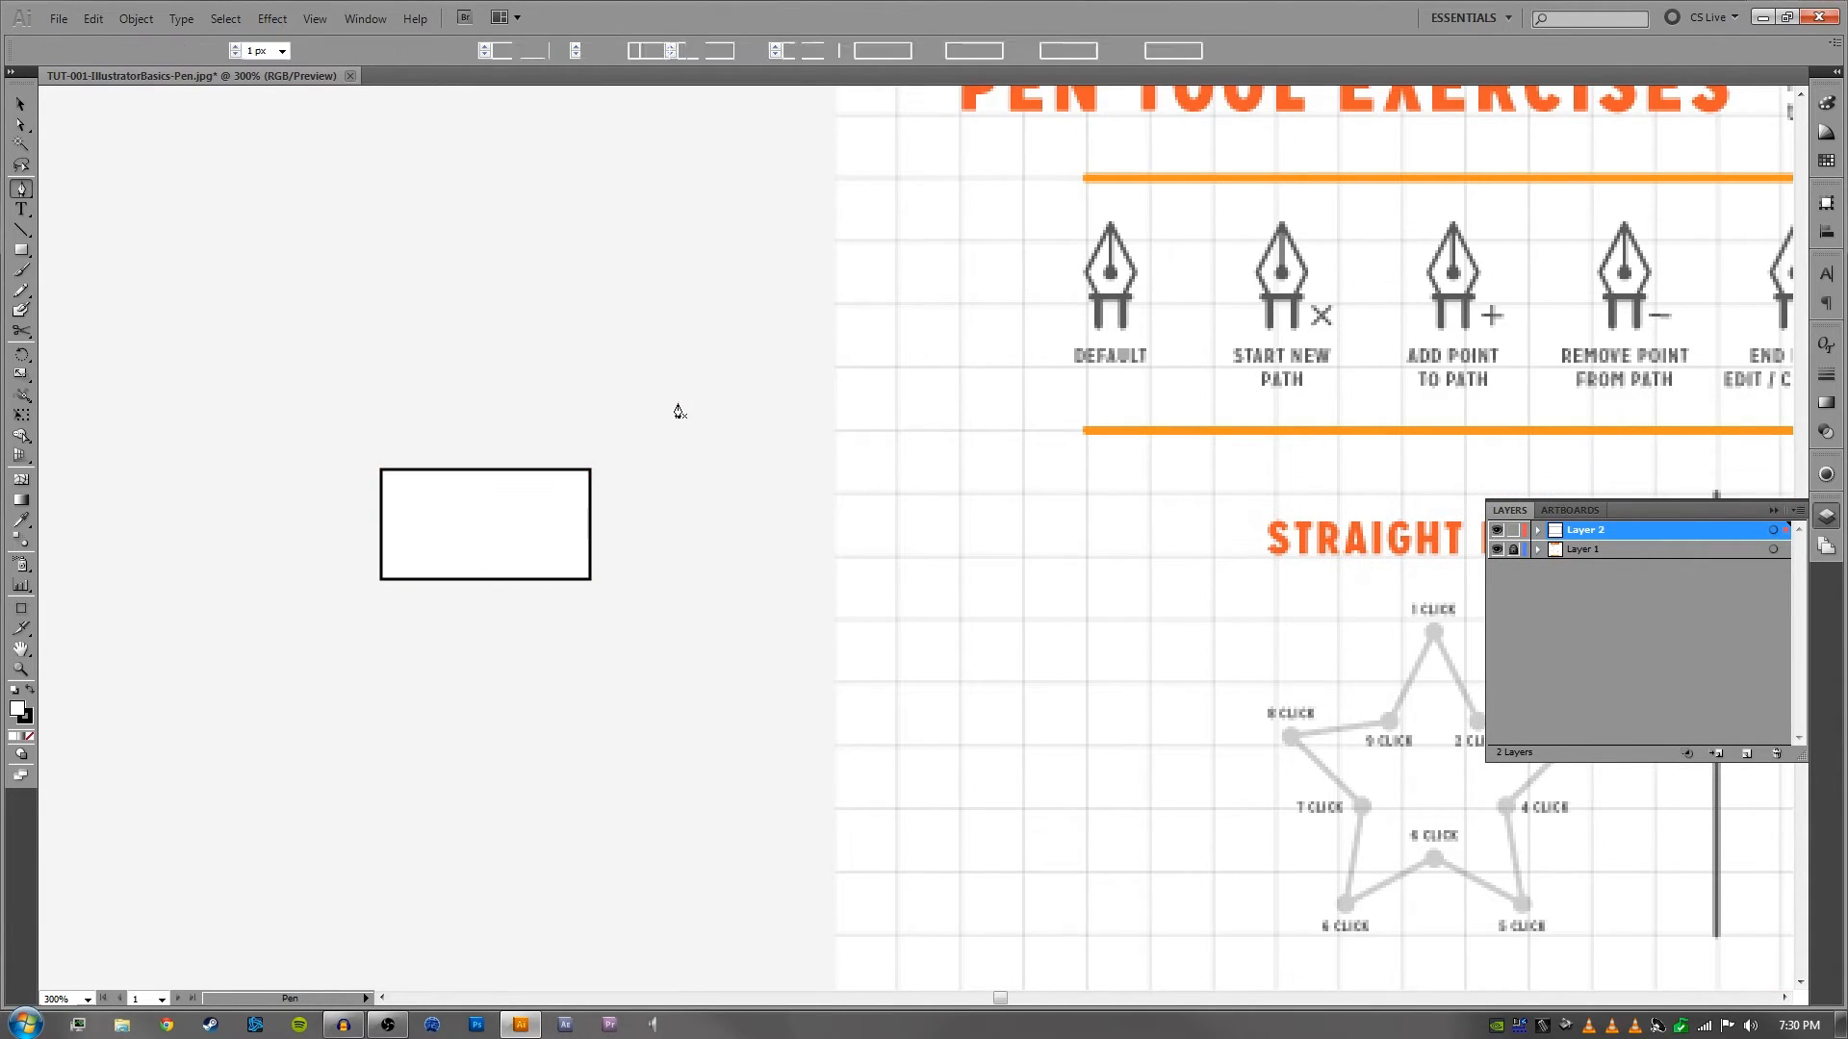
click(677, 536)
click(811, 536)
click(811, 410)
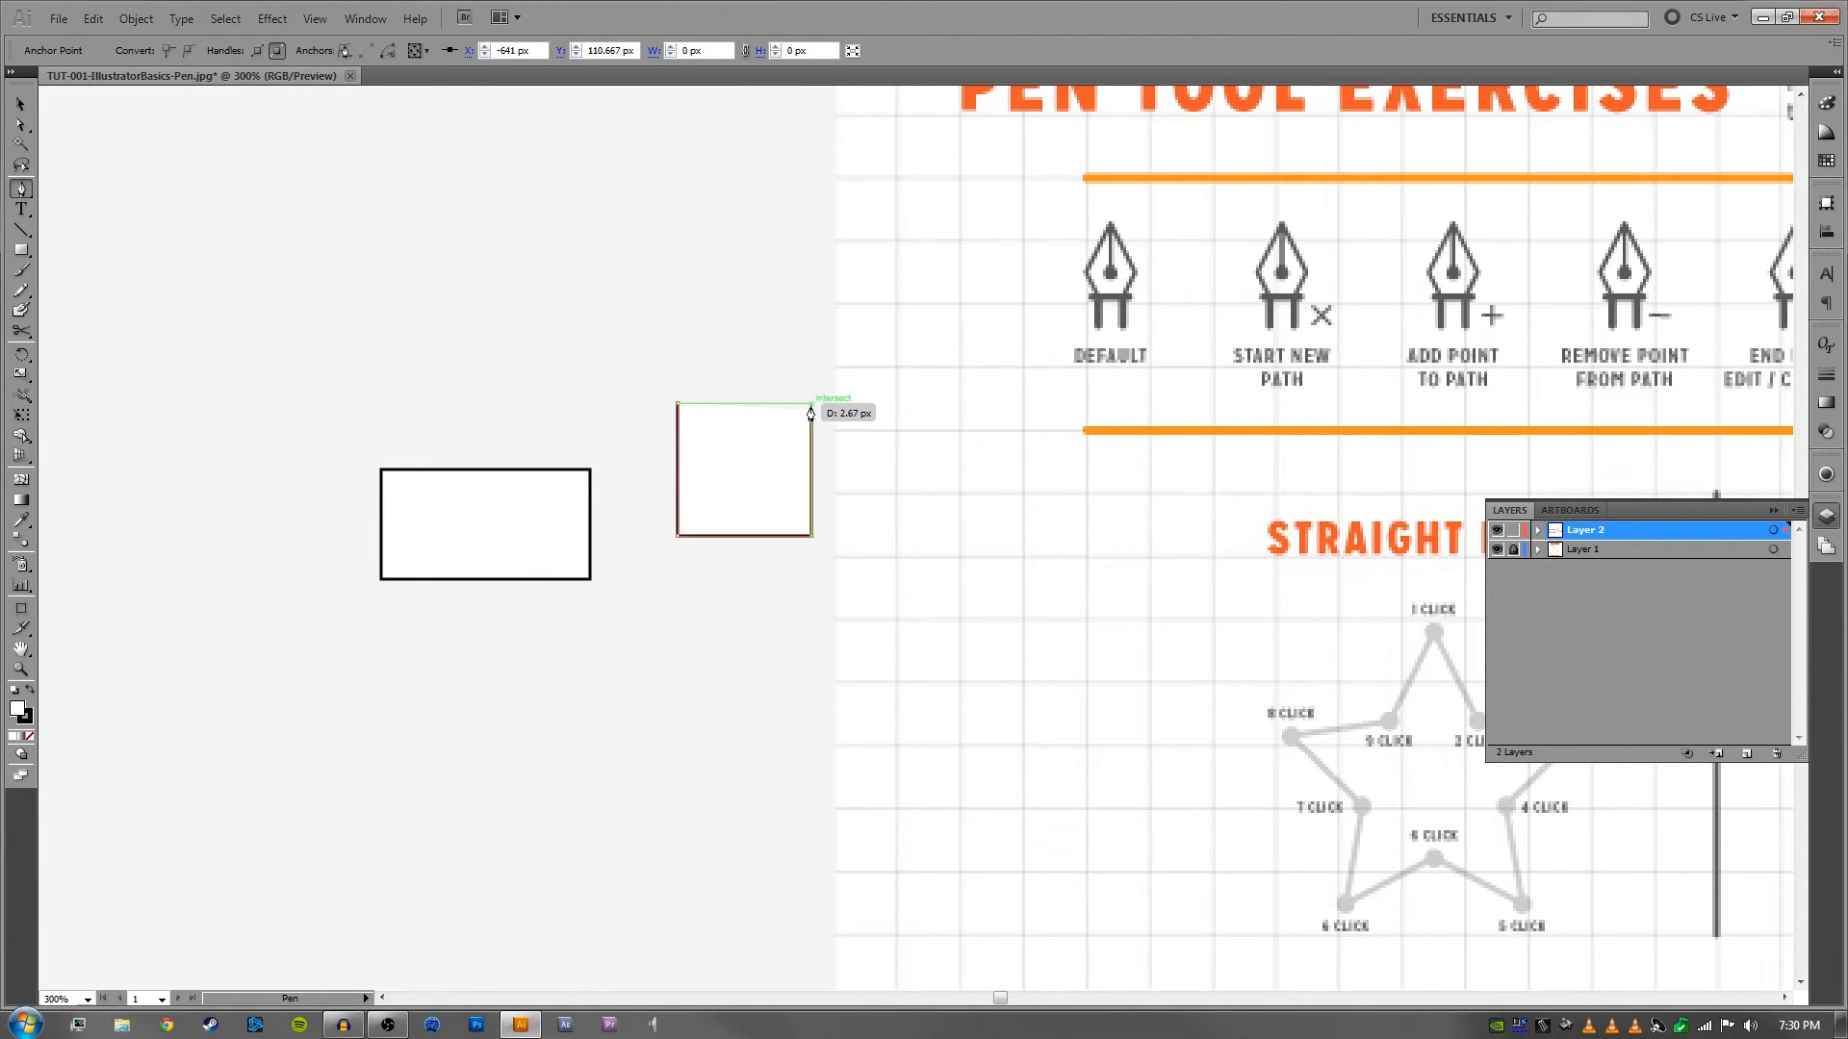
- Move the open square above and left of the rectangle, to about X -836 px, Y 60 px, and deselect it
scroll(788, 379, up, 3)
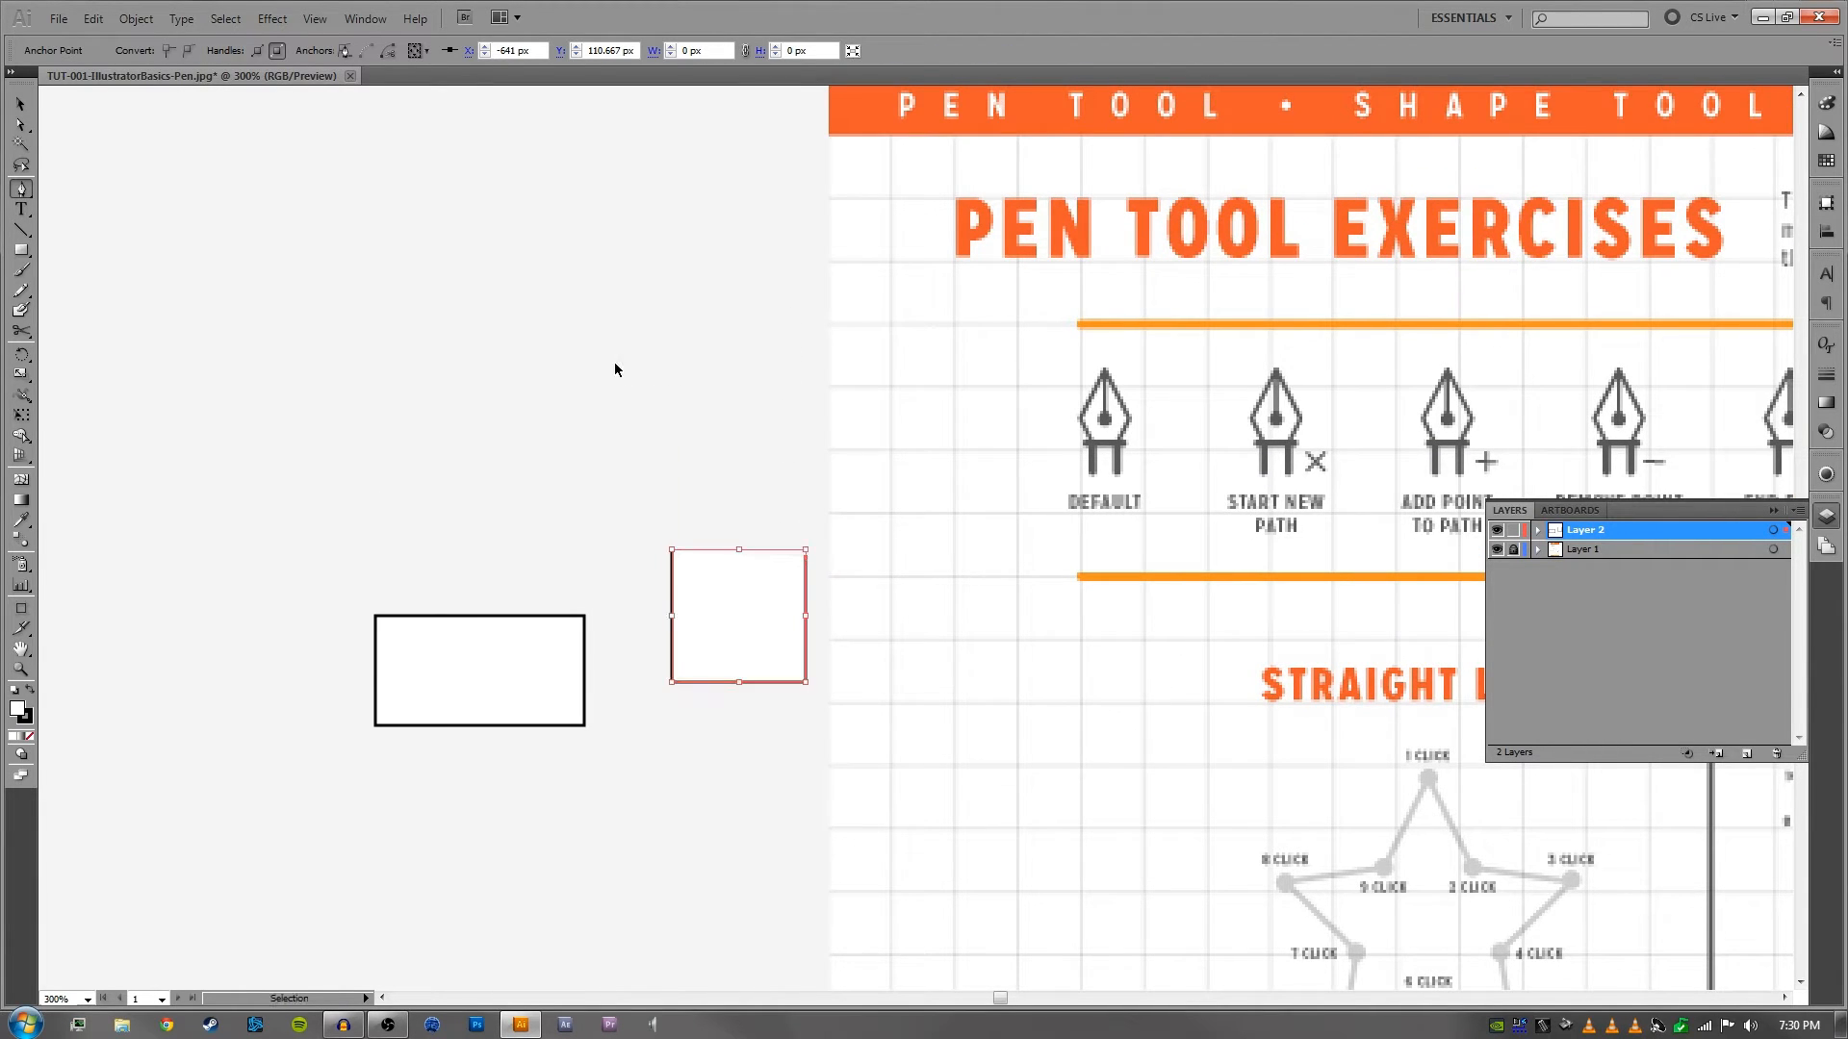
ctrl+click(619, 370)
key(v)
drag(778, 607, 283, 404)
drag(386, 276, 557, 396)
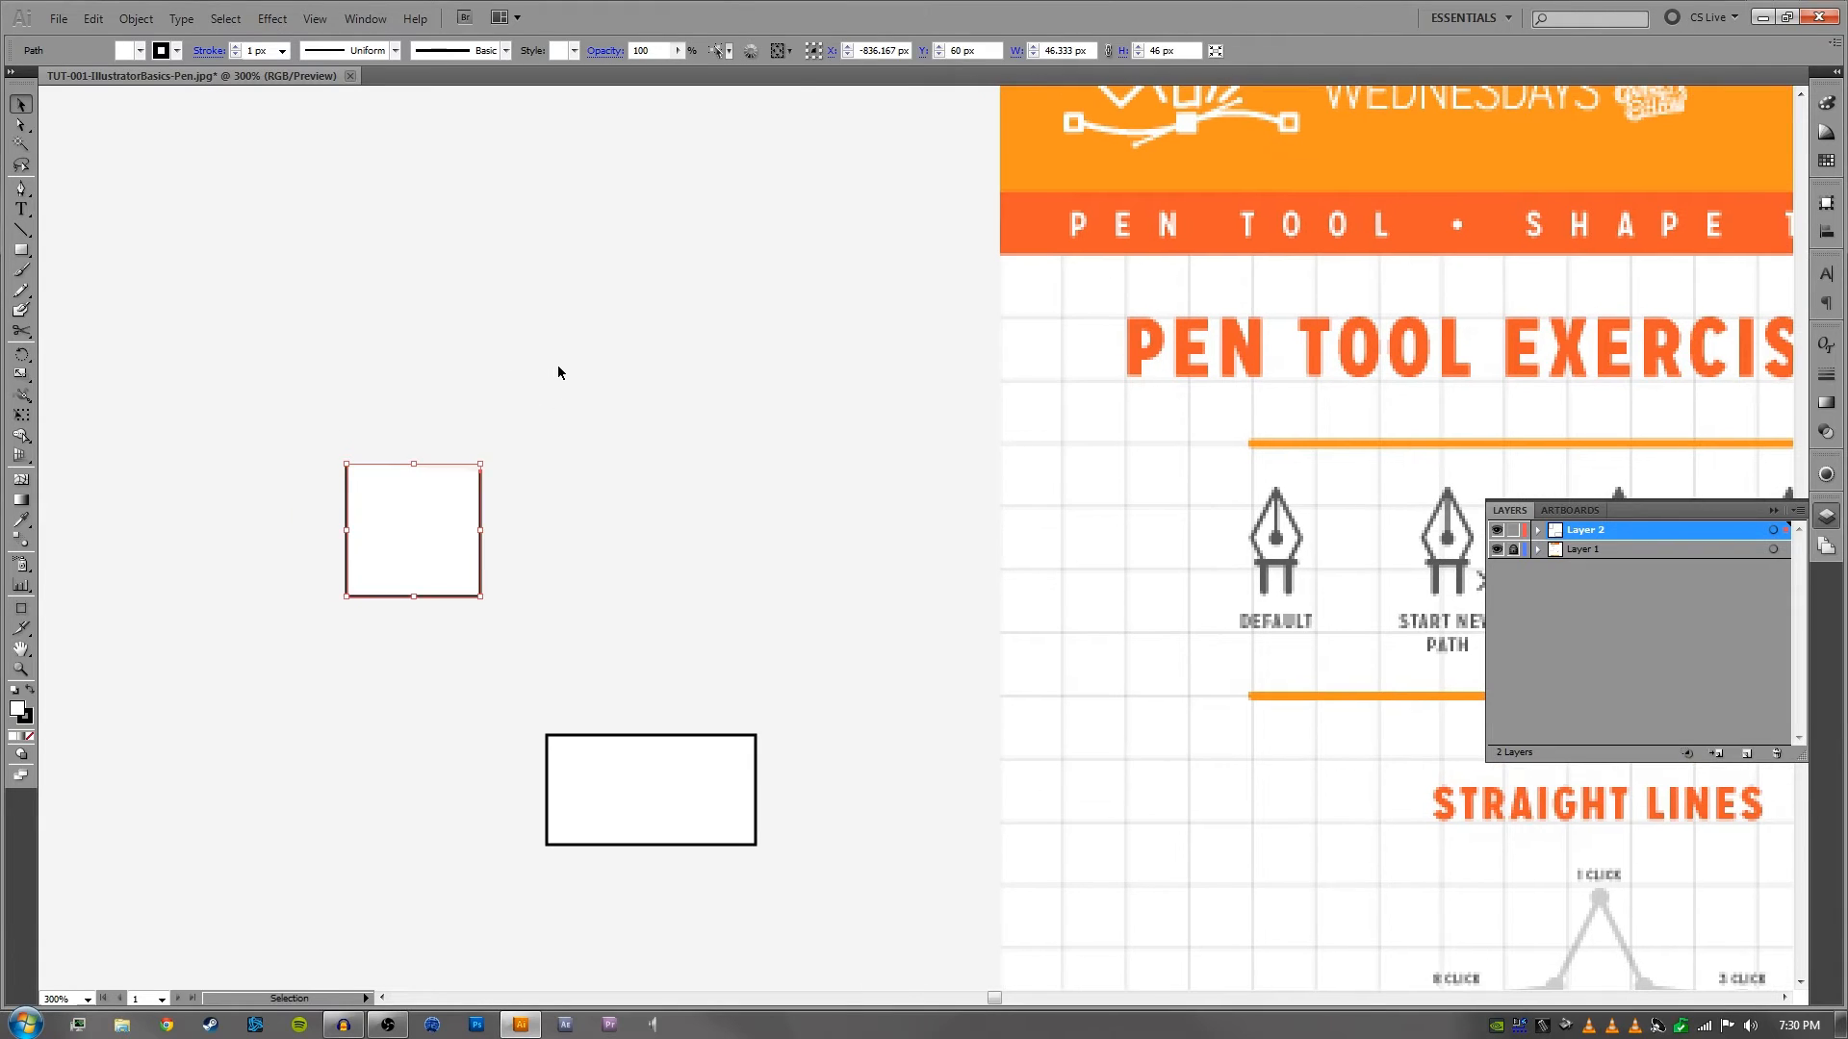
click(579, 370)
- Draw a second three-sided path, open at its lower side, above the square with the Pen tool, ending at about X -741 px, Y -10 px
key(p)
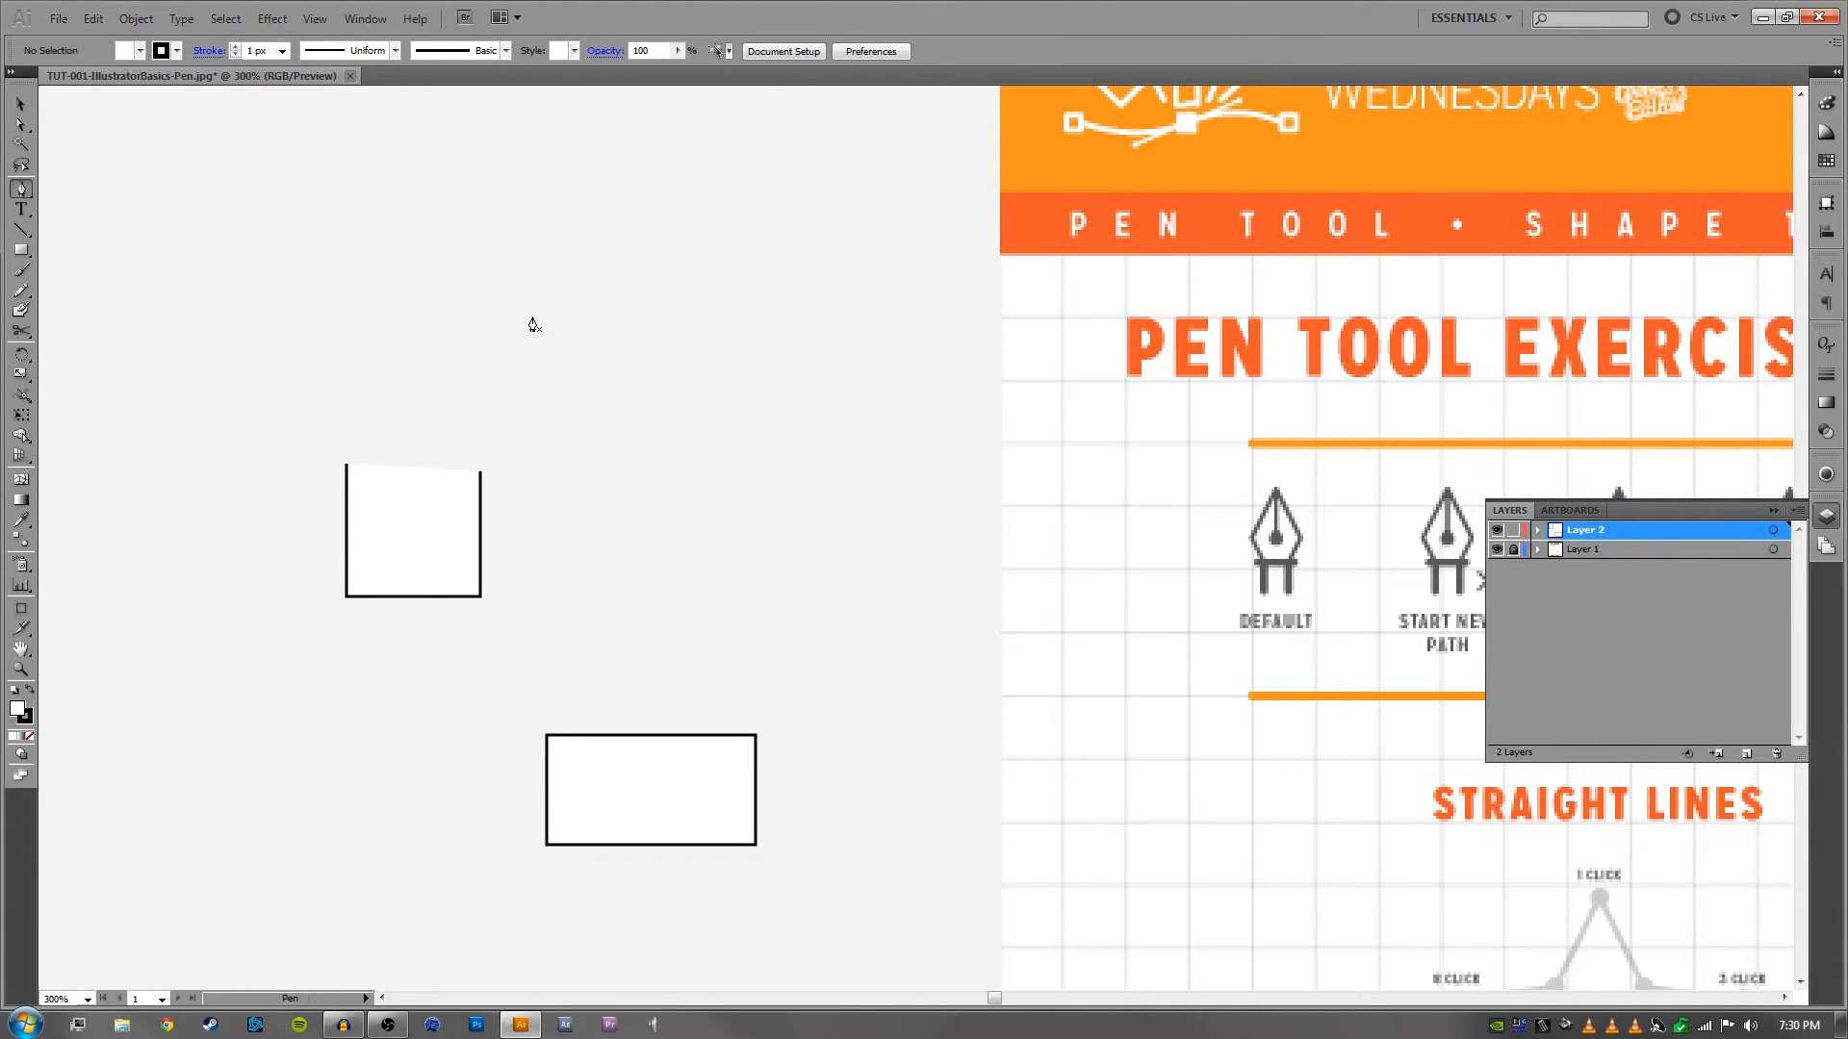
click(475, 284)
shift+click(475, 199)
shift+click(688, 199)
shift+click(688, 325)
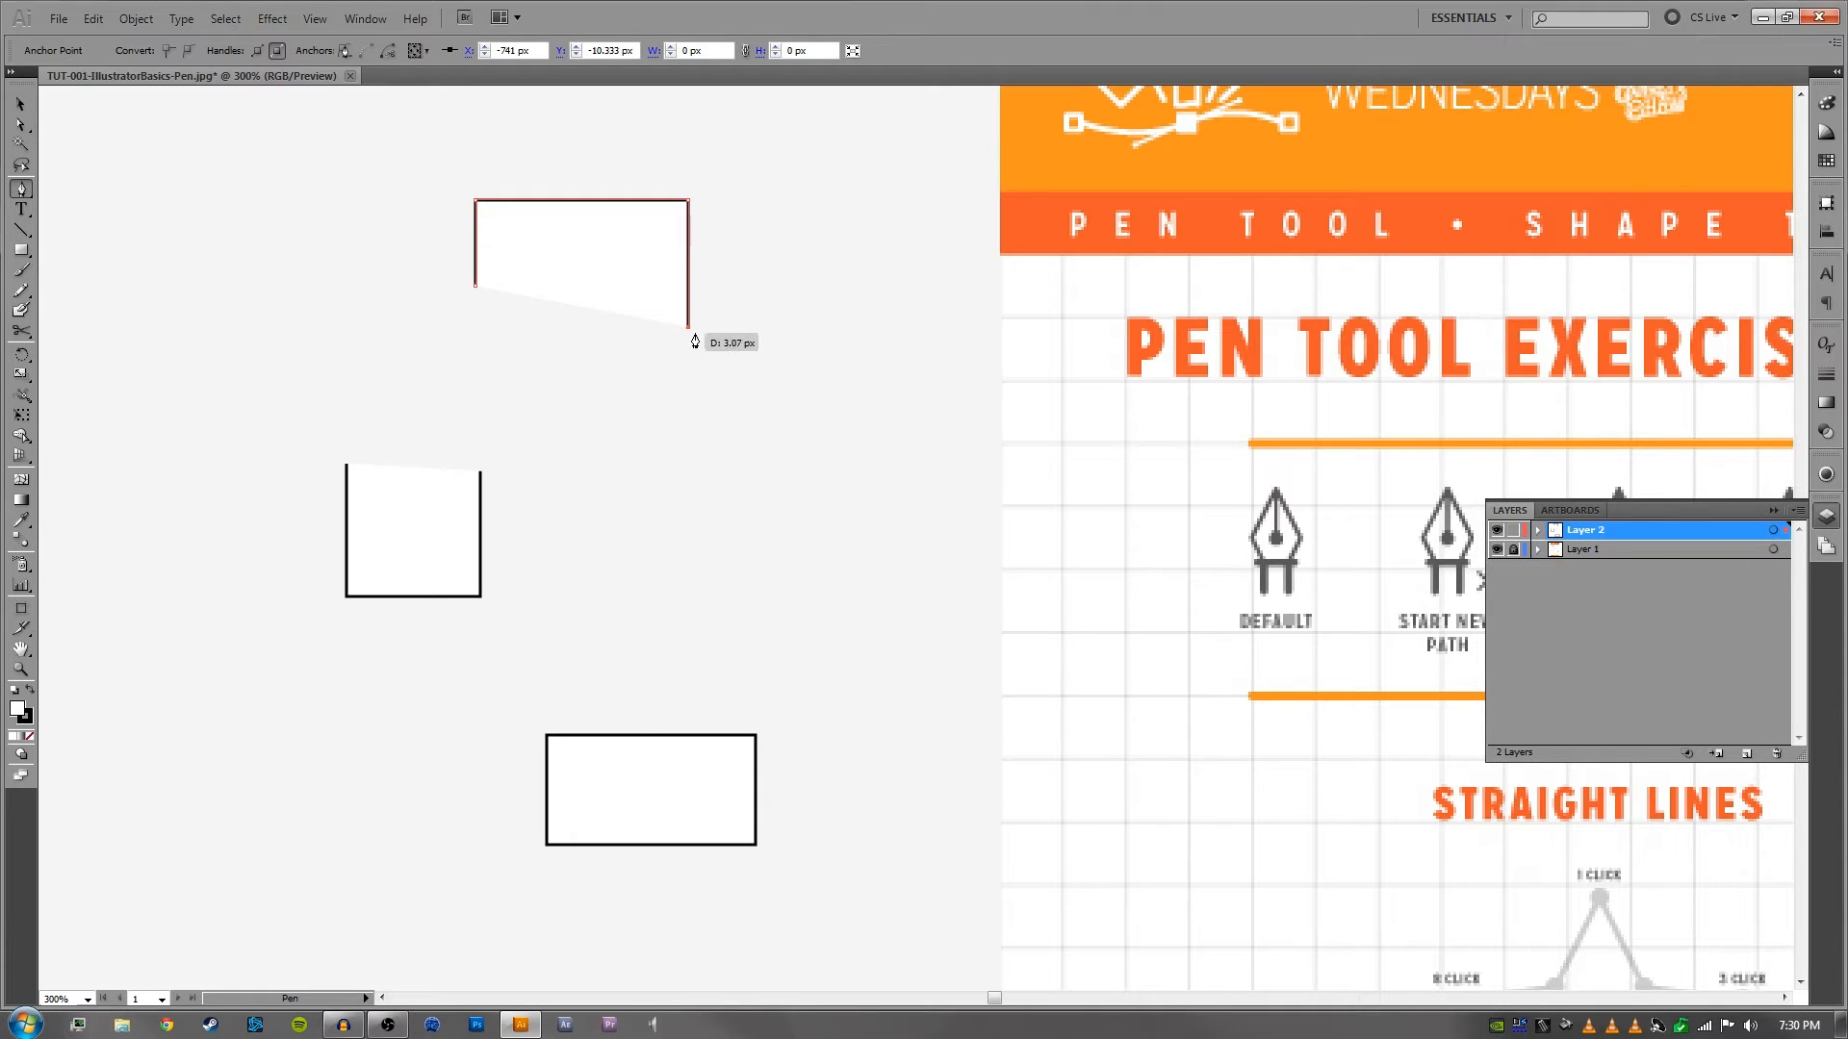
- Join the two open paths into one closed shape by connecting their right endpoints and their left endpoints with the Pen tool
click(481, 472)
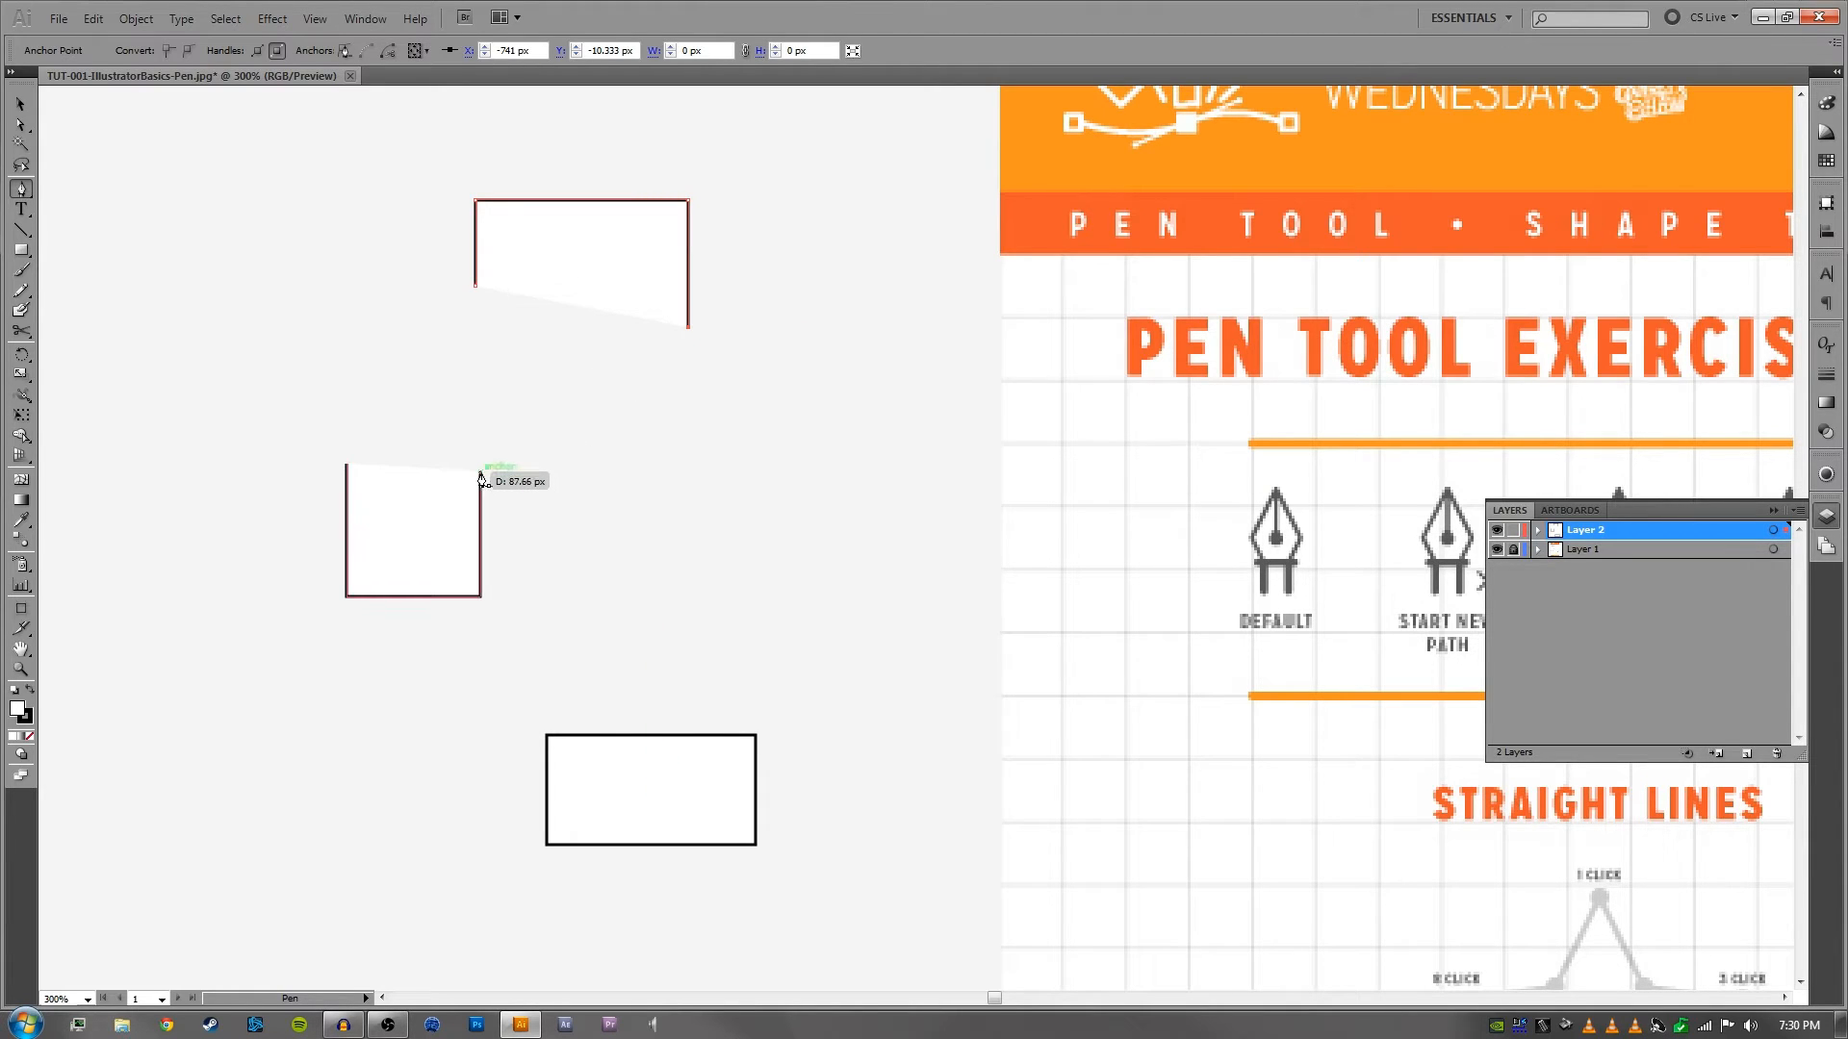
drag(1025, 472, 201, 477)
drag(1219, 493, 554, 486)
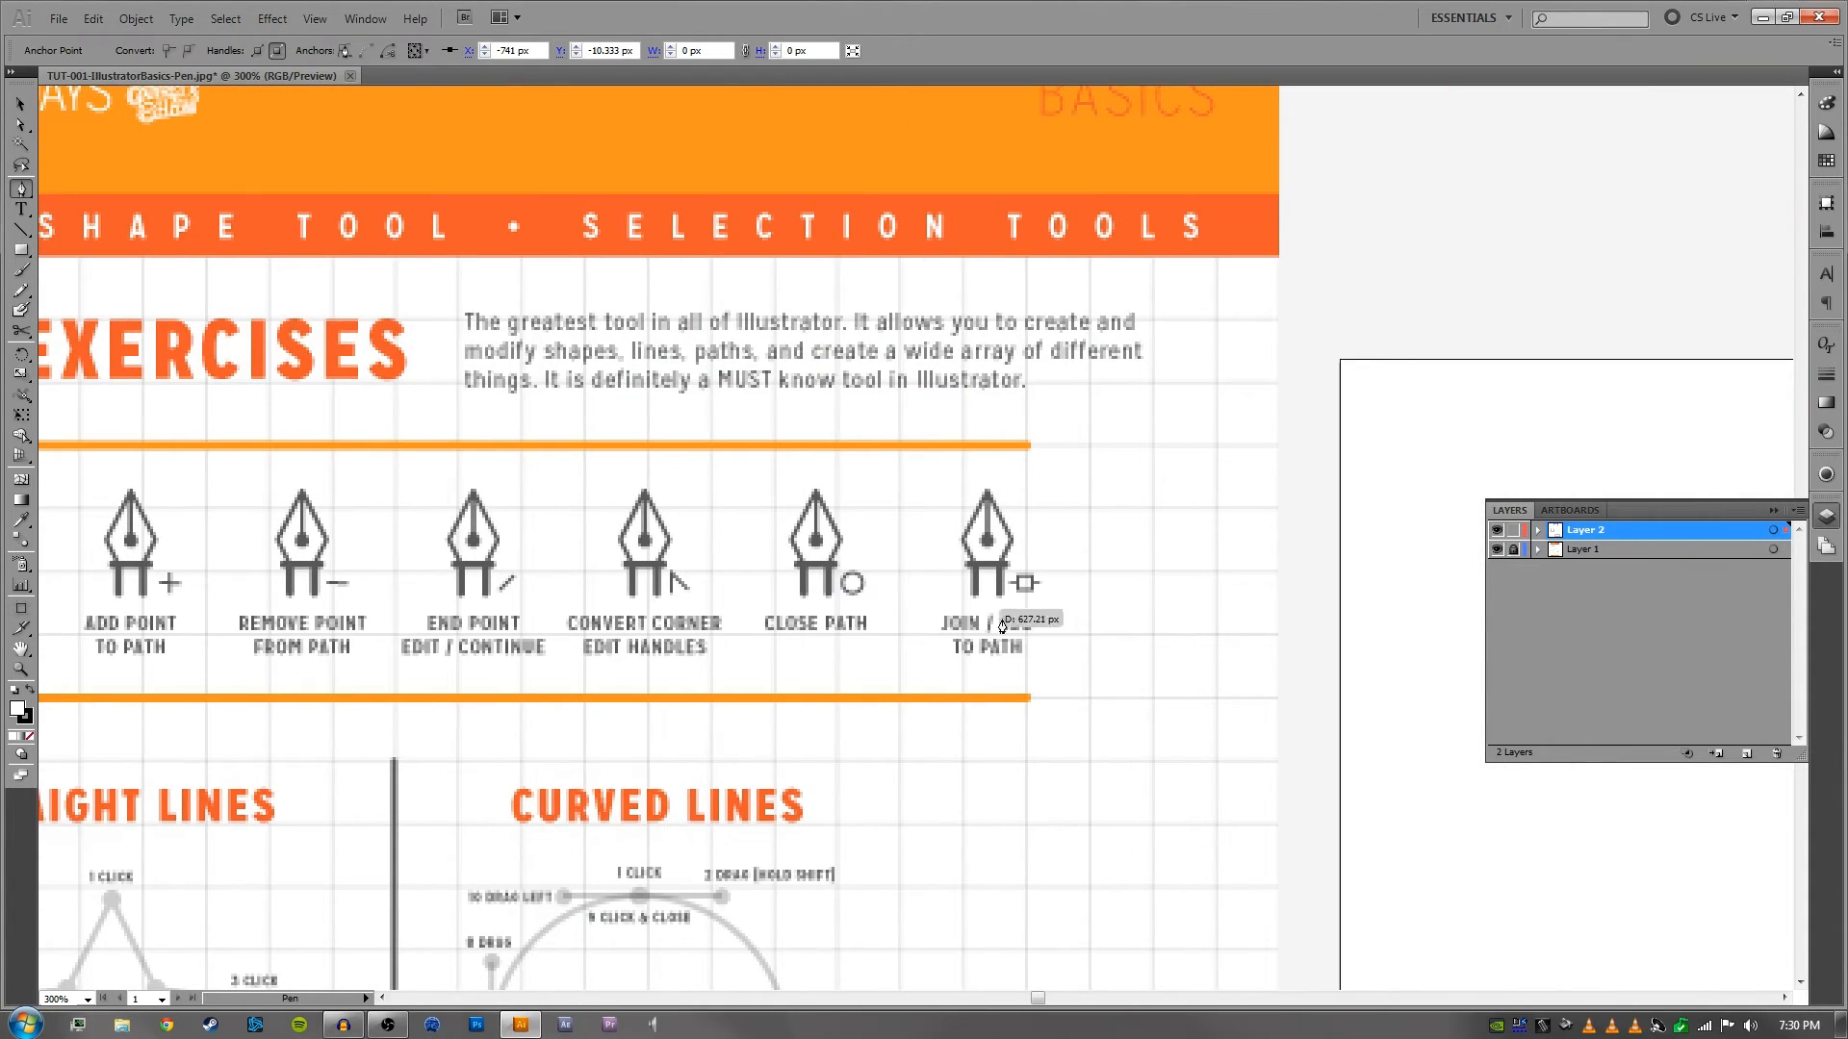
drag(616, 573, 1213, 570)
drag(345, 519, 1060, 518)
drag(621, 435, 722, 429)
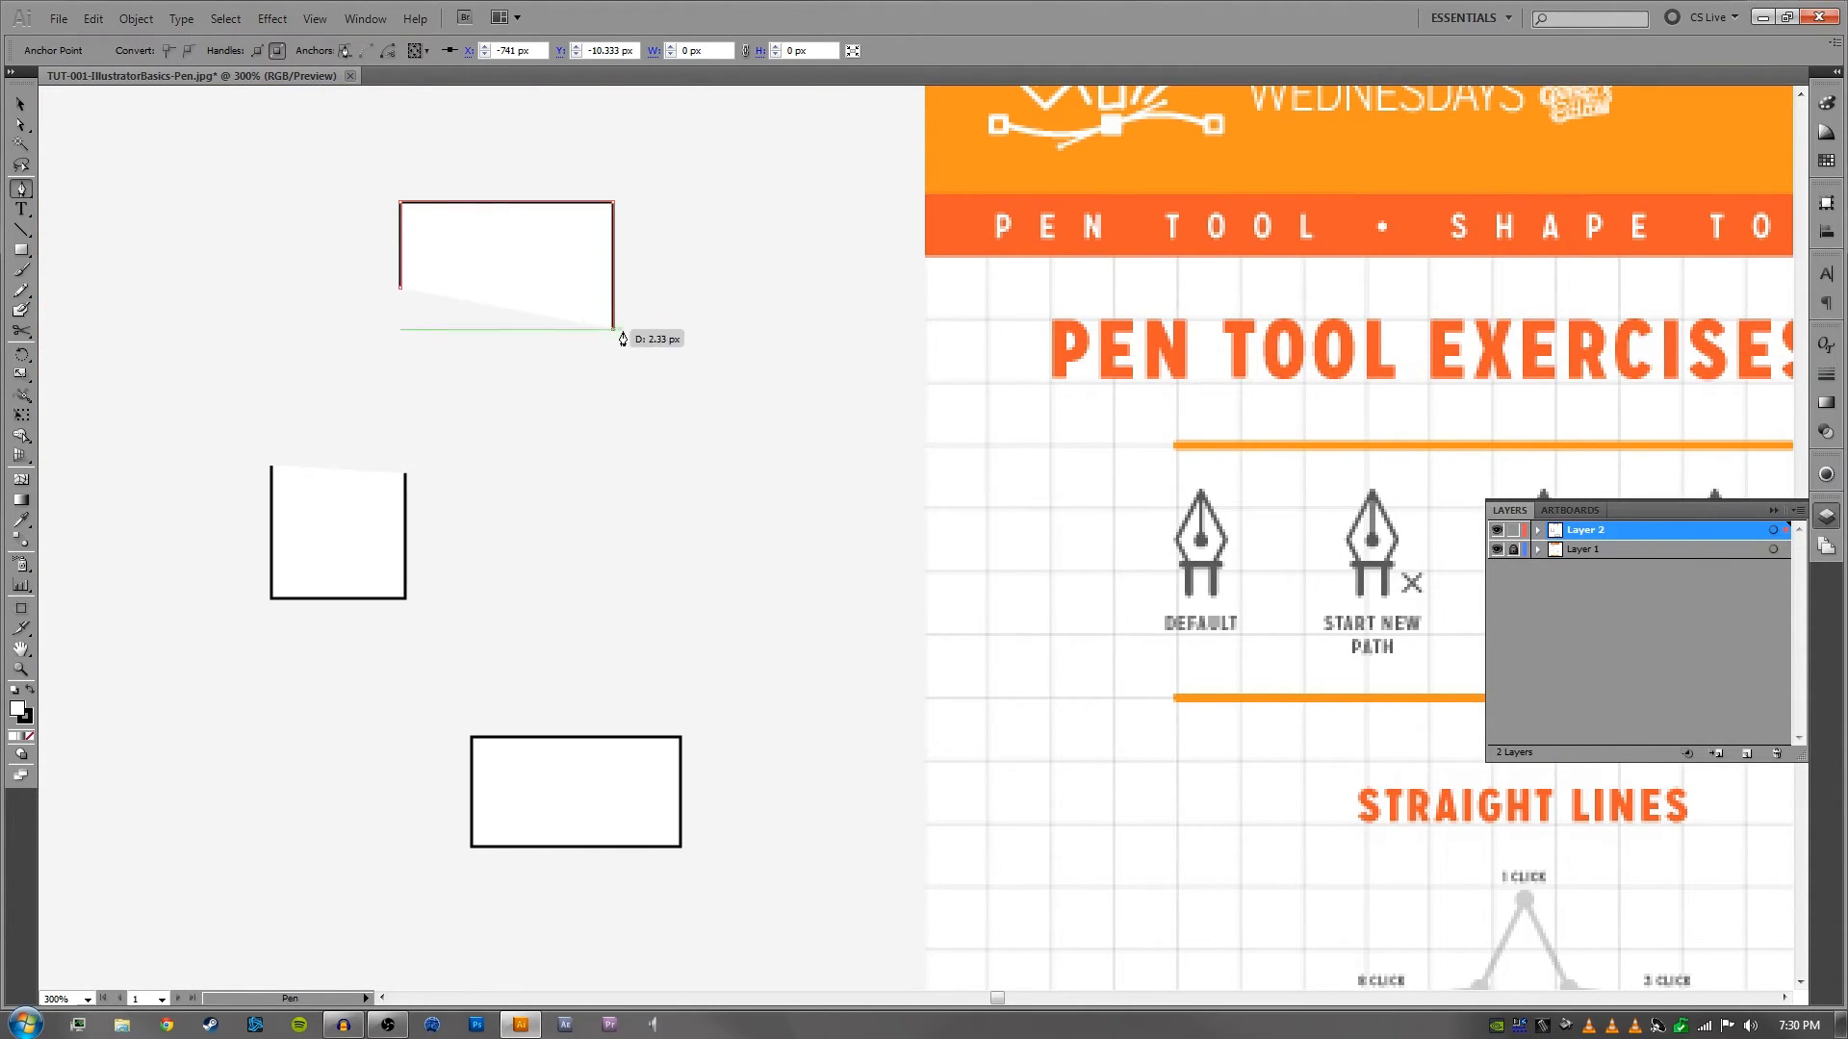
click(405, 472)
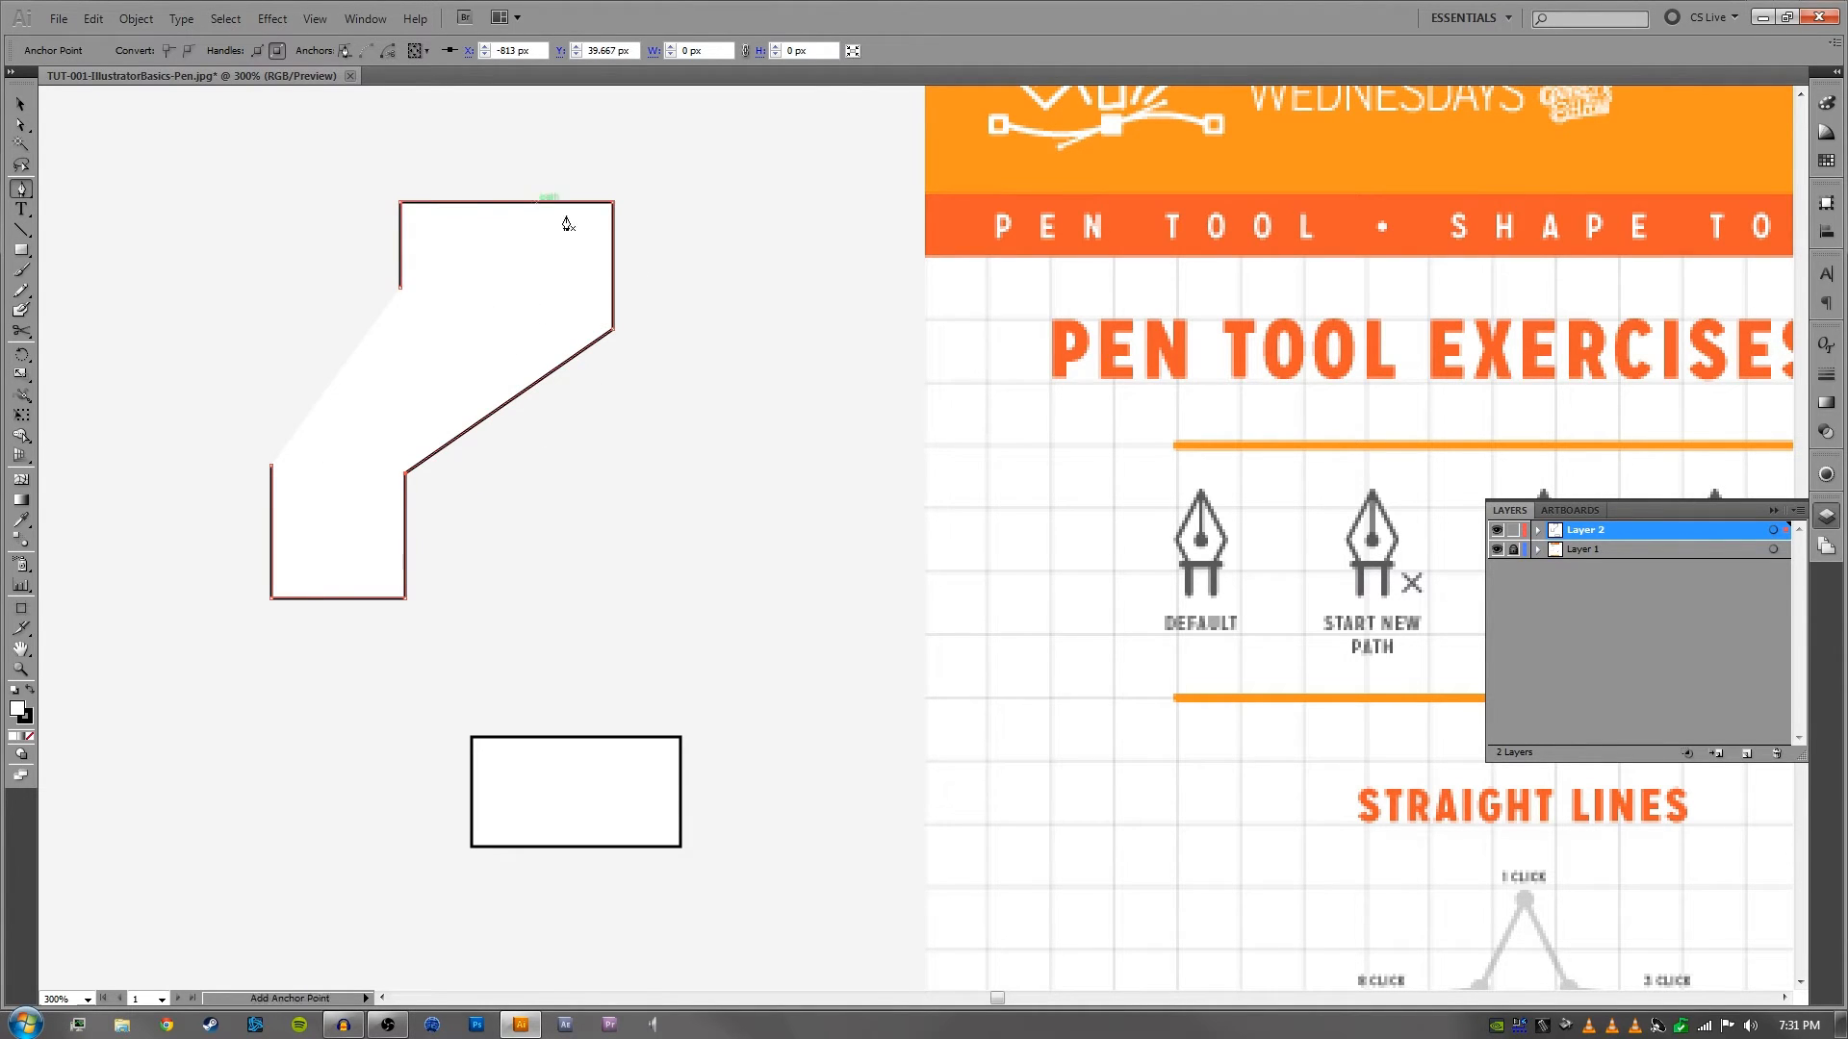
click(401, 289)
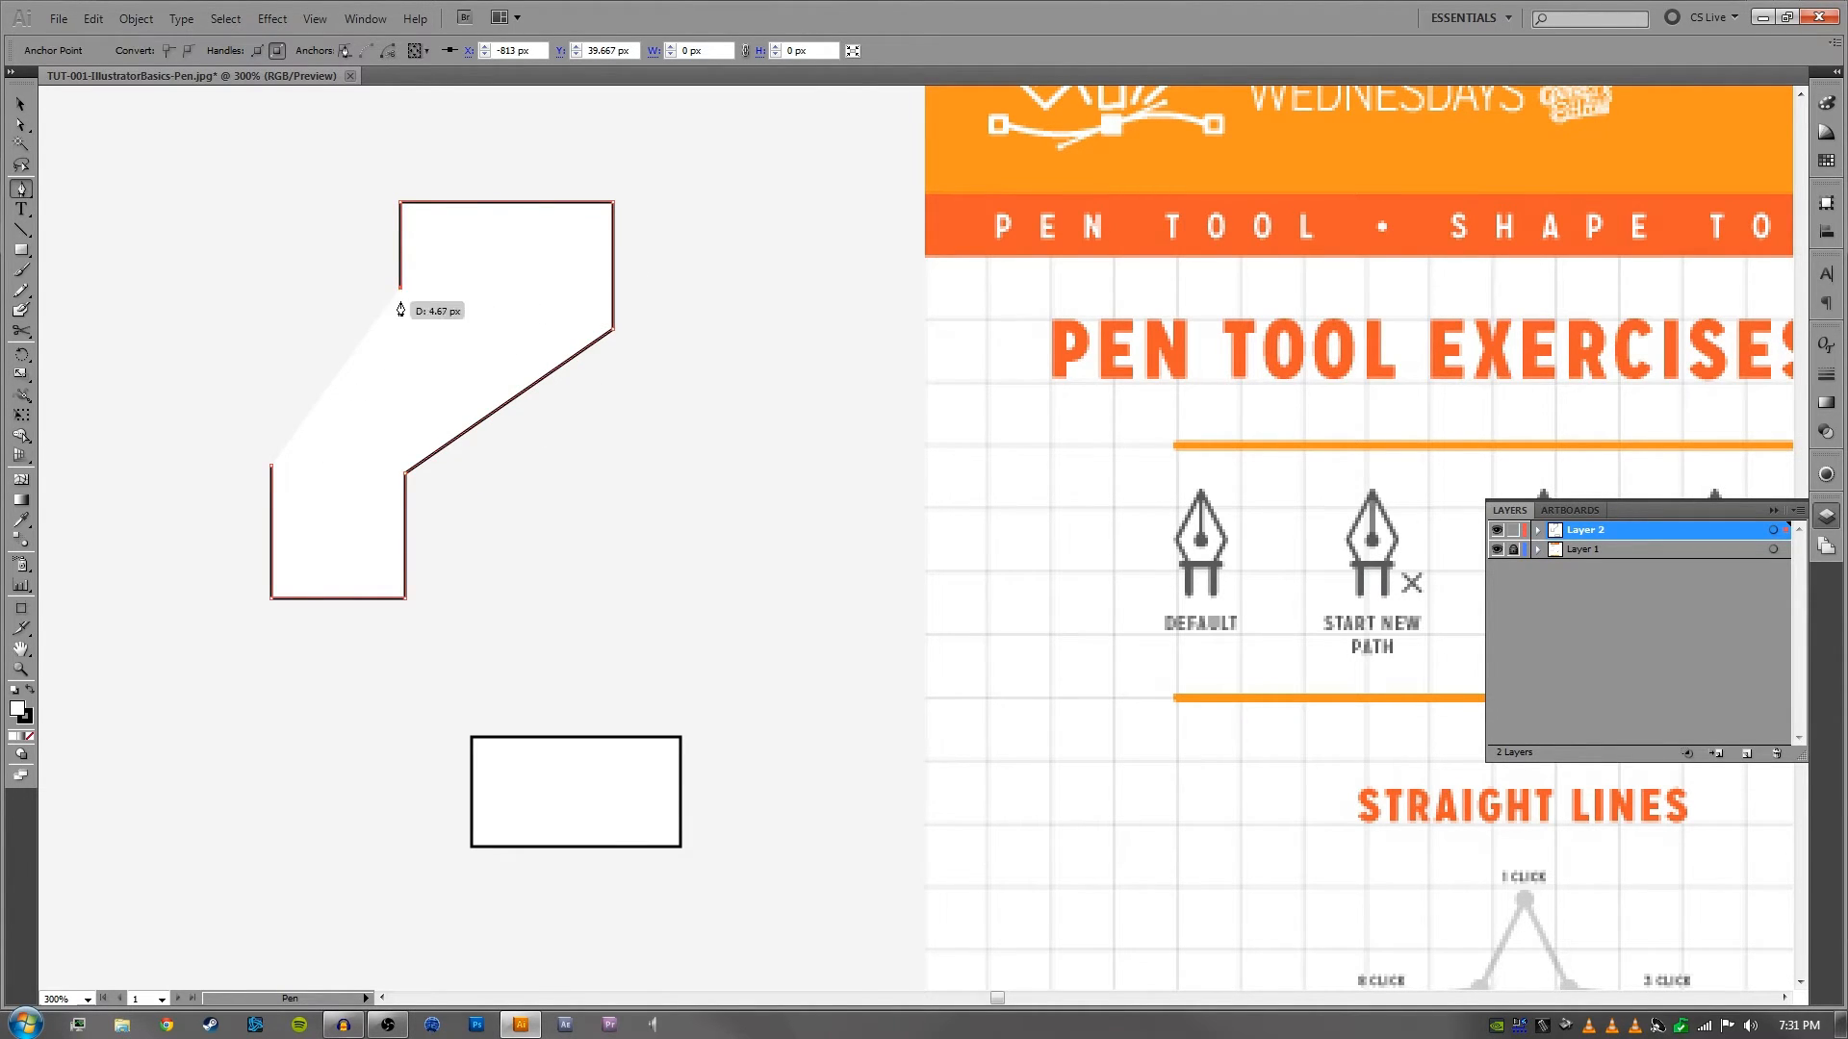
click(272, 467)
ctrl+click(248, 332)
- Move the joined shape as one object up and to the right, centred at about X -724 px, Y -8 px
key(v)
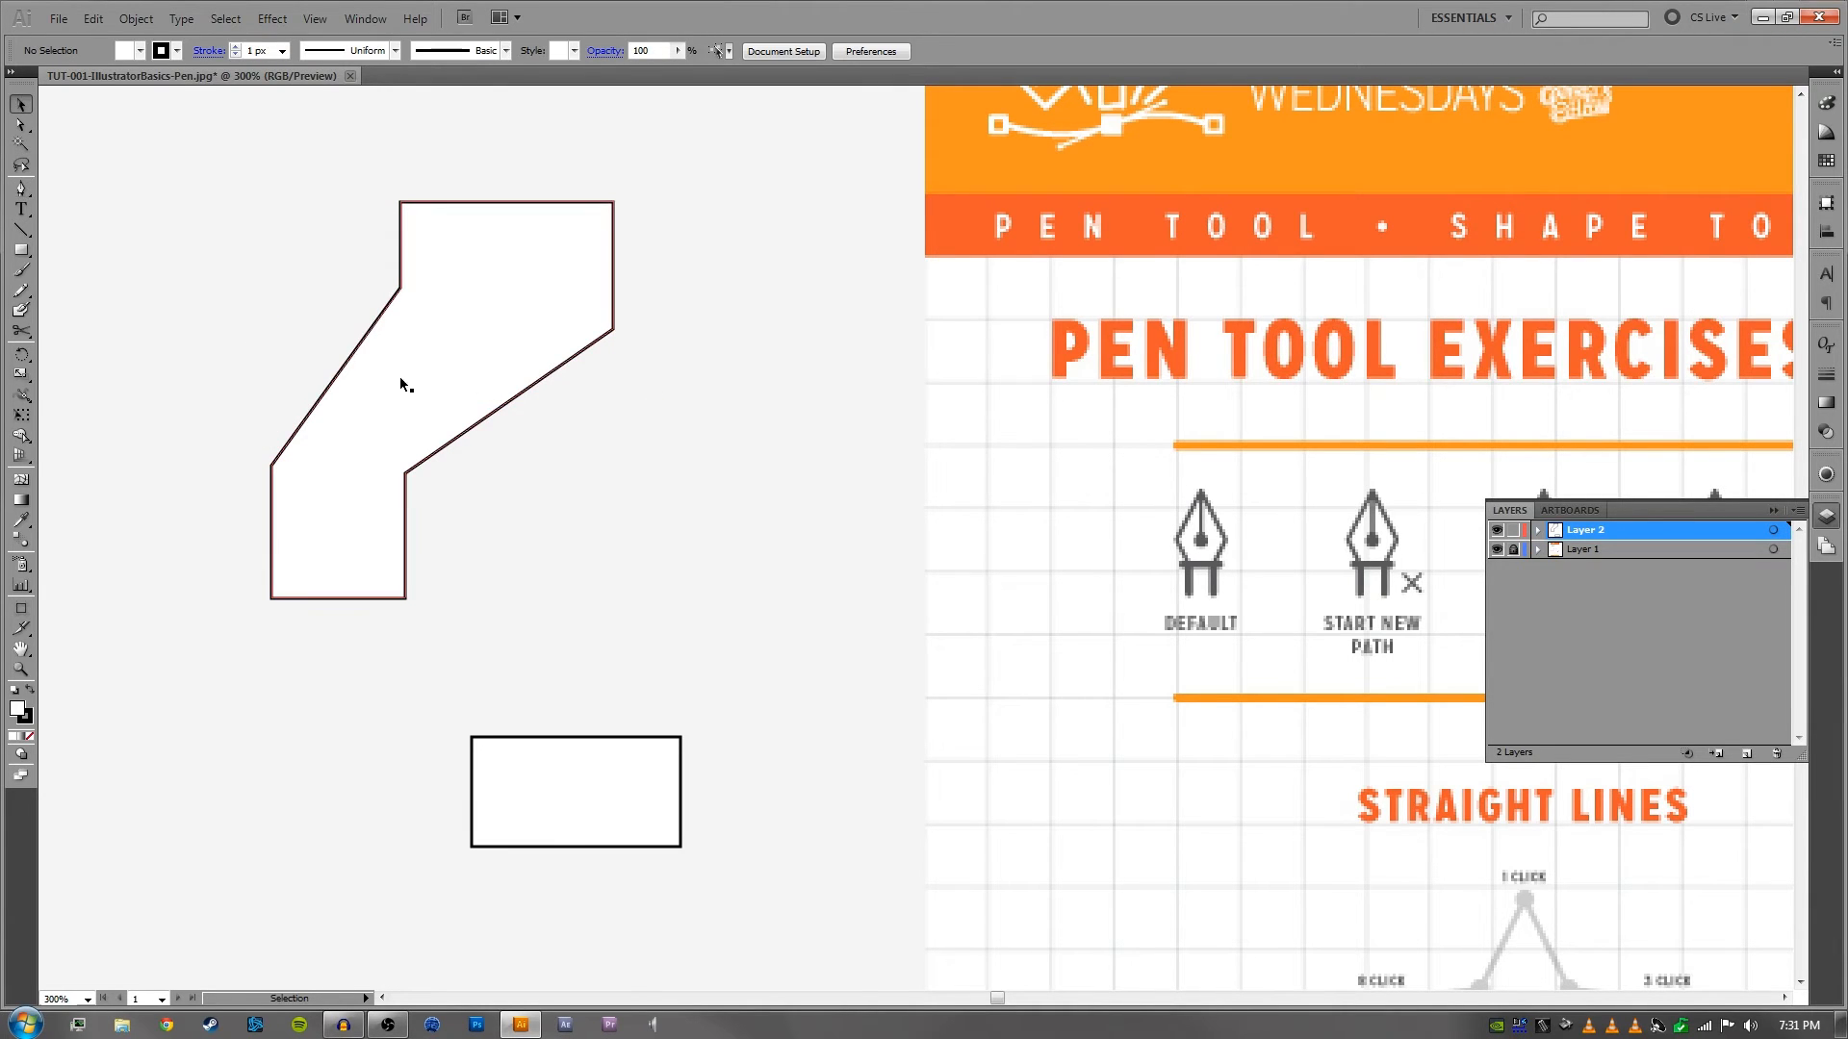
drag(374, 251, 621, 330)
click(709, 301)
key(a)
drag(389, 341, 610, 277)
- Examine the worksheet's pen tool icon row and the Straight Lines and Curved Lines exercises
key(space)
drag(883, 354, 252, 389)
drag(975, 473, 544, 456)
drag(810, 540, 698, 428)
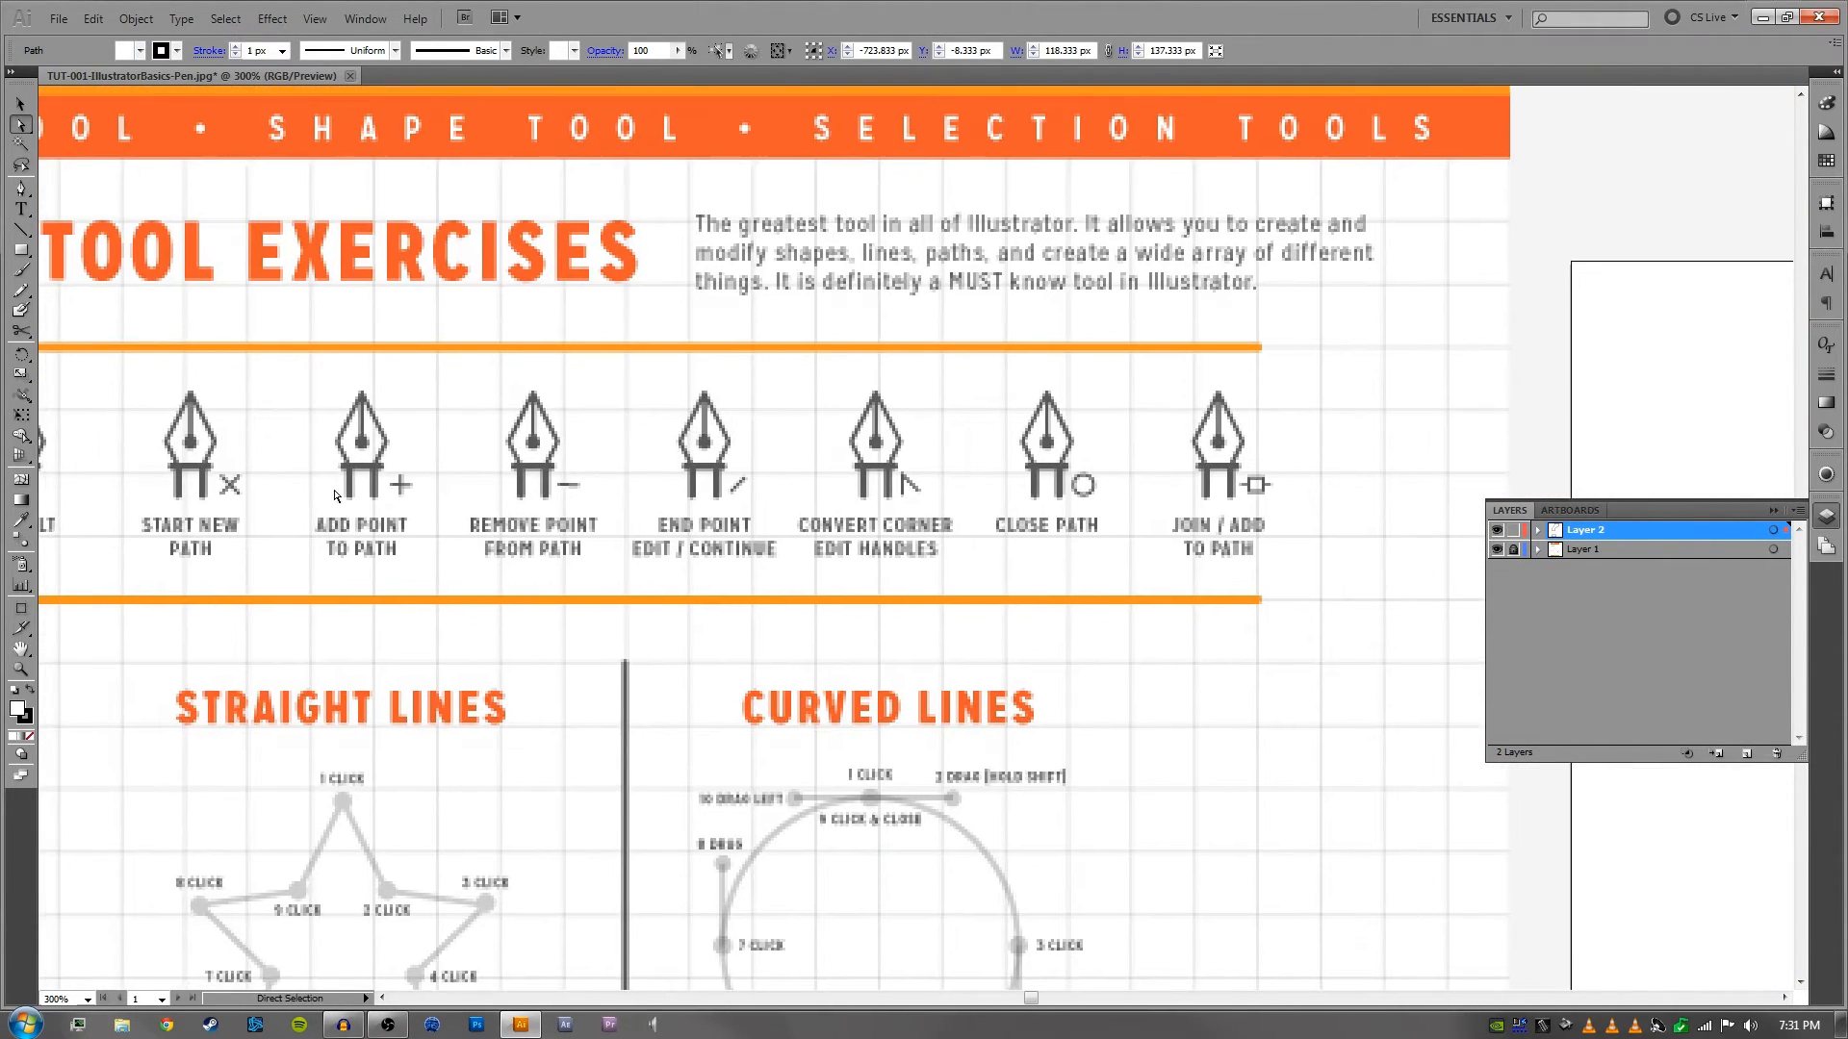
drag(449, 512, 640, 501)
key(space)
drag(626, 717, 501, 516)
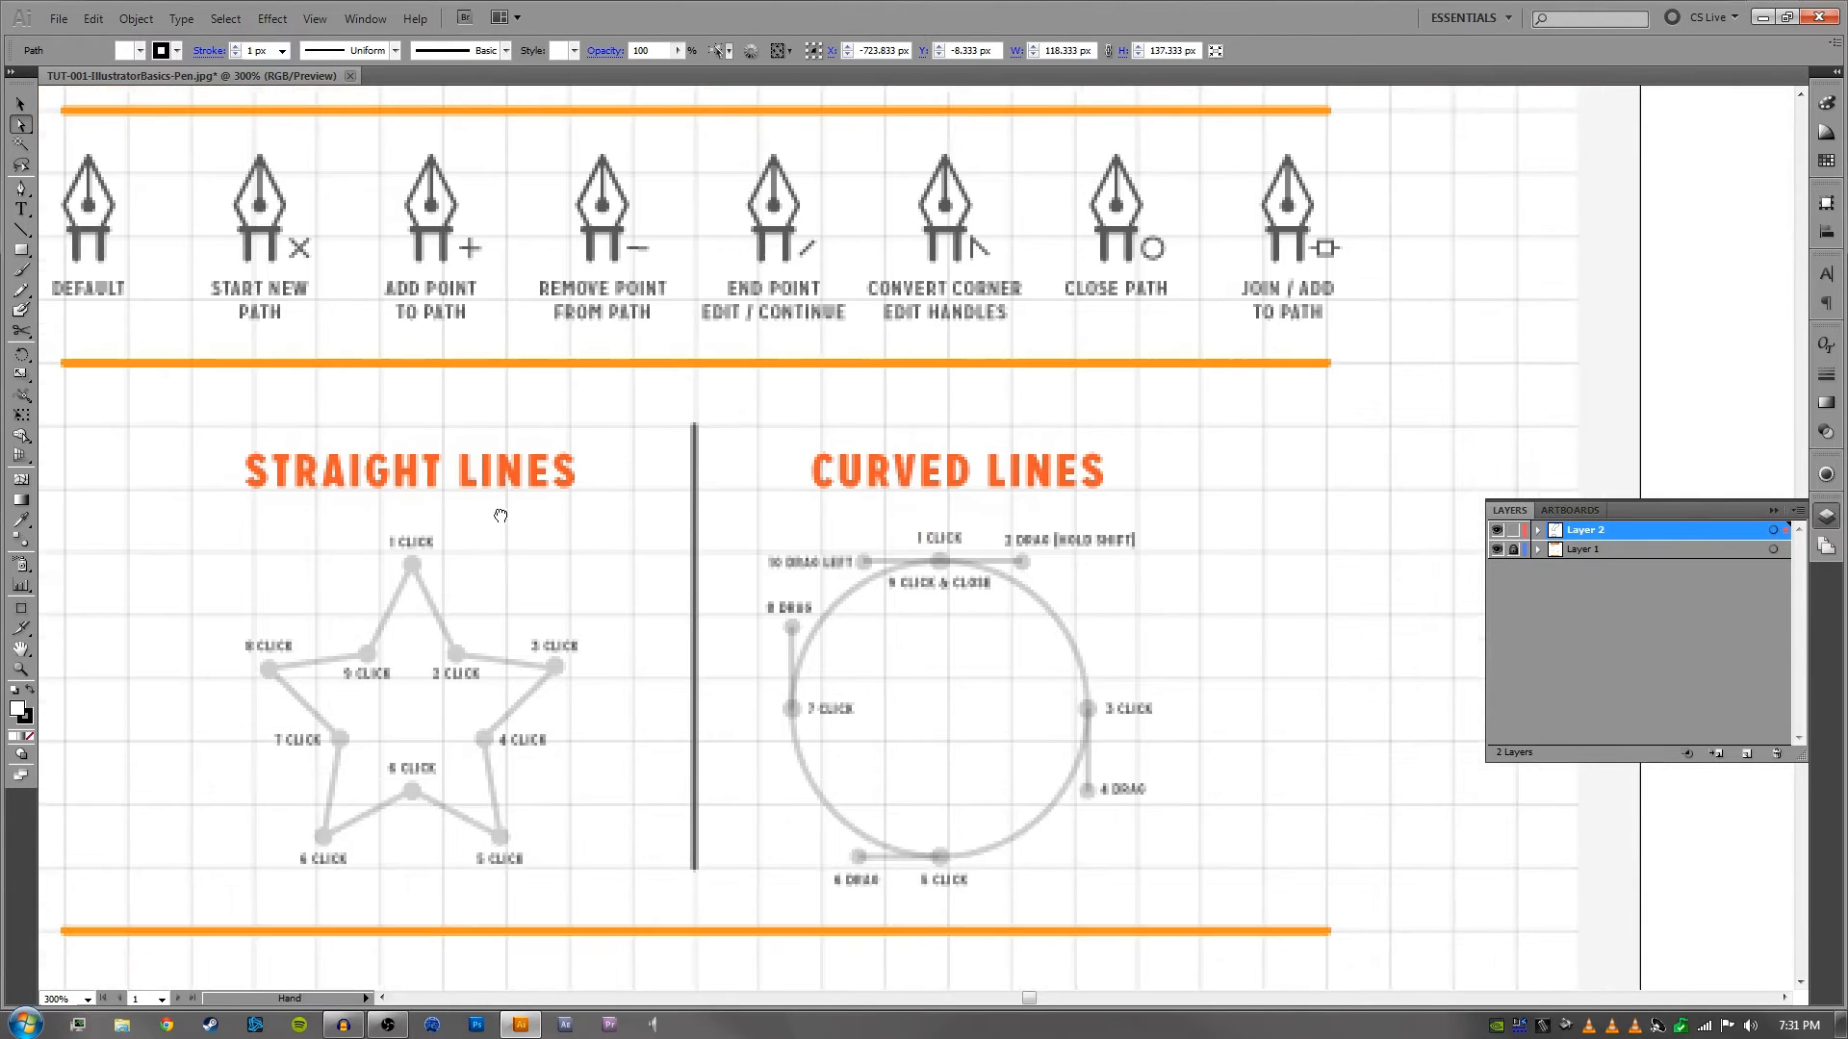
drag(501, 436, 1367, 597)
drag(866, 426, 875, 565)
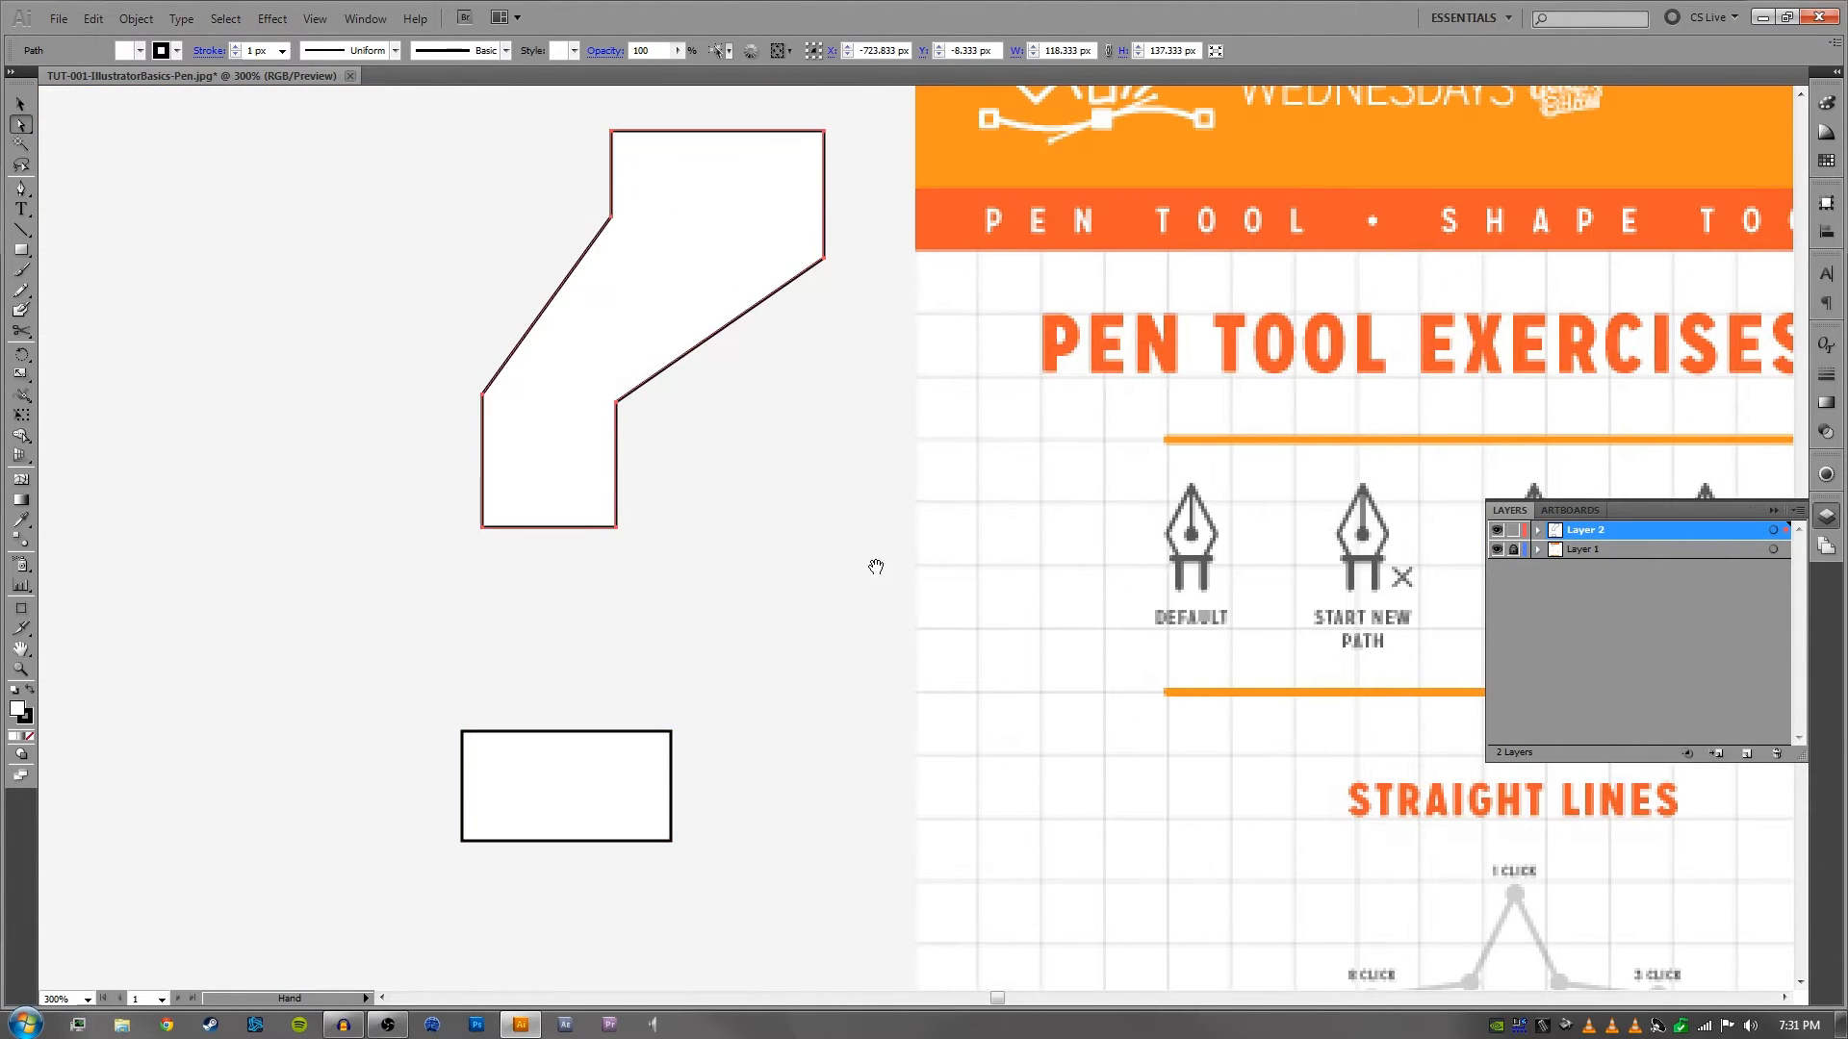
- Delete the joined shape and the rectangle from Layer 2 and return to the worksheet's exercises
drag(652, 784, 713, 847)
key(Delete)
key(space)
drag(1071, 591, 438, 461)
drag(828, 612, 813, 425)
drag(1036, 506, 678, 503)
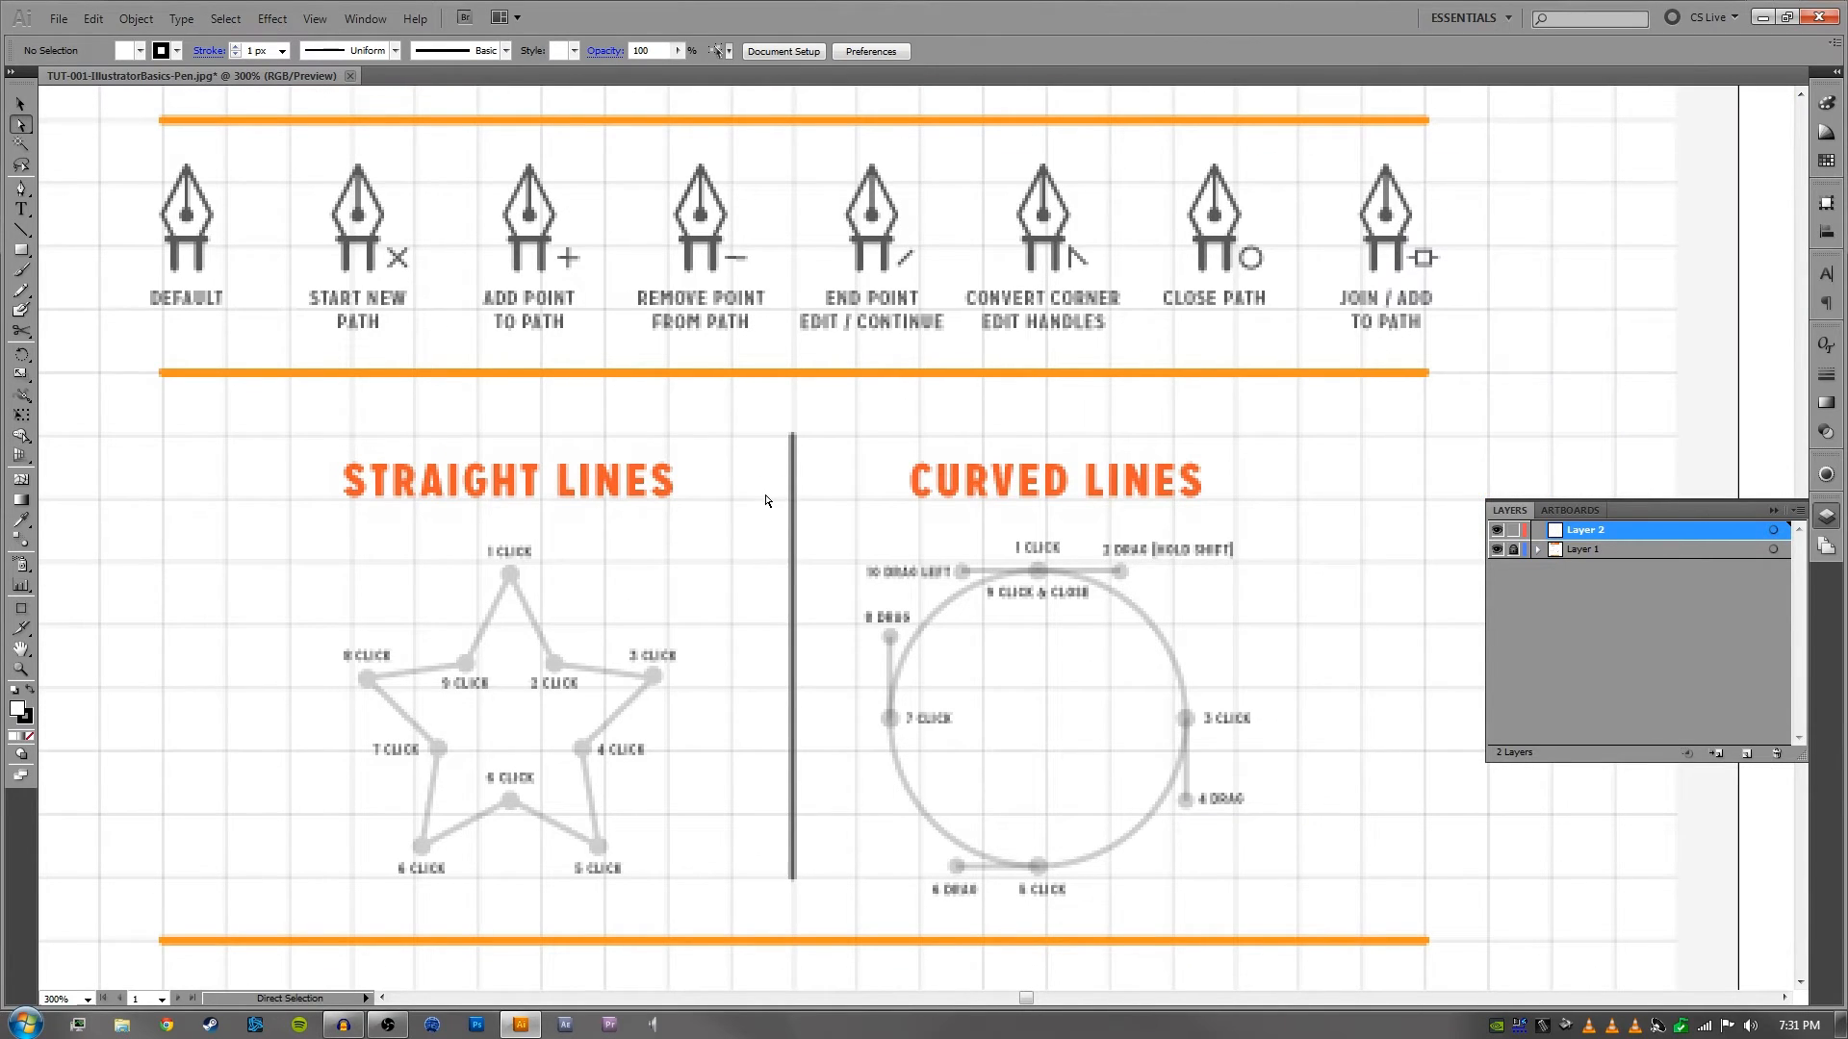
- Trace the Straight Lines star with the Pen tool, placing corner anchors in order from 1 Click around to 8 Click
key(p)
key(space)
drag(825, 516, 937, 432)
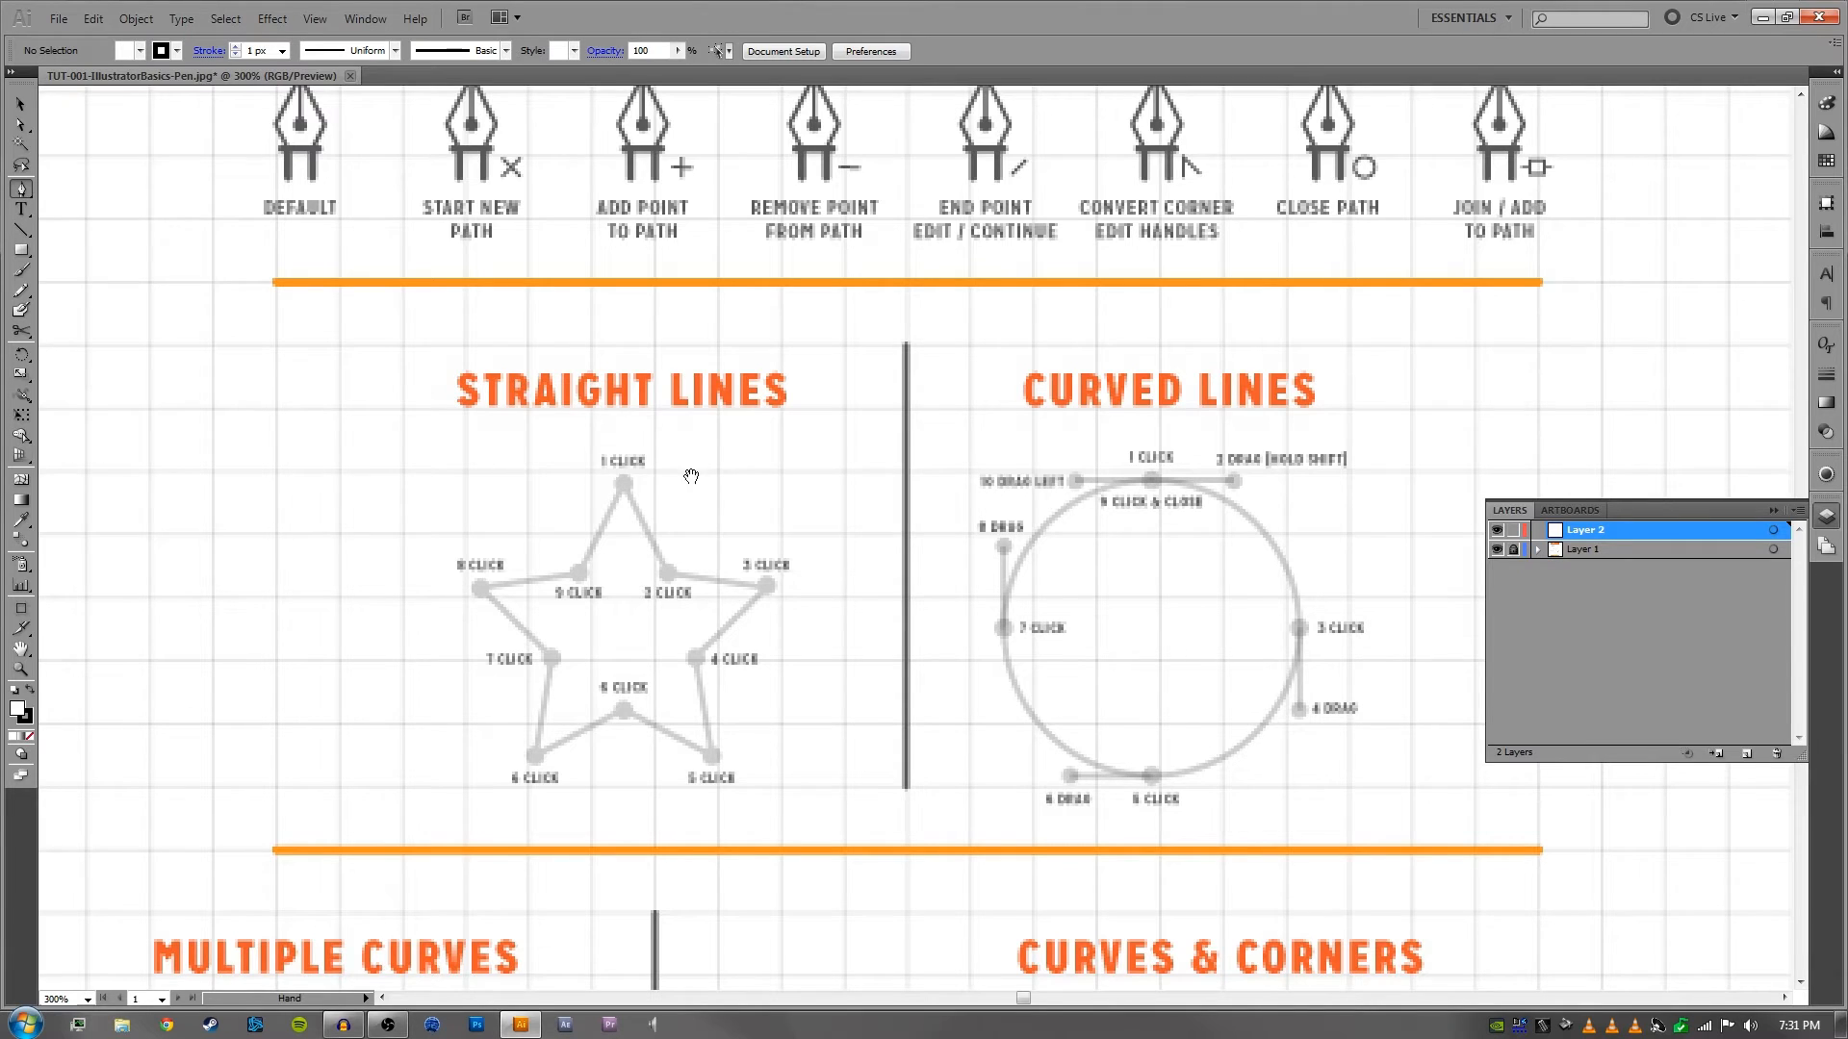
drag(699, 508, 655, 422)
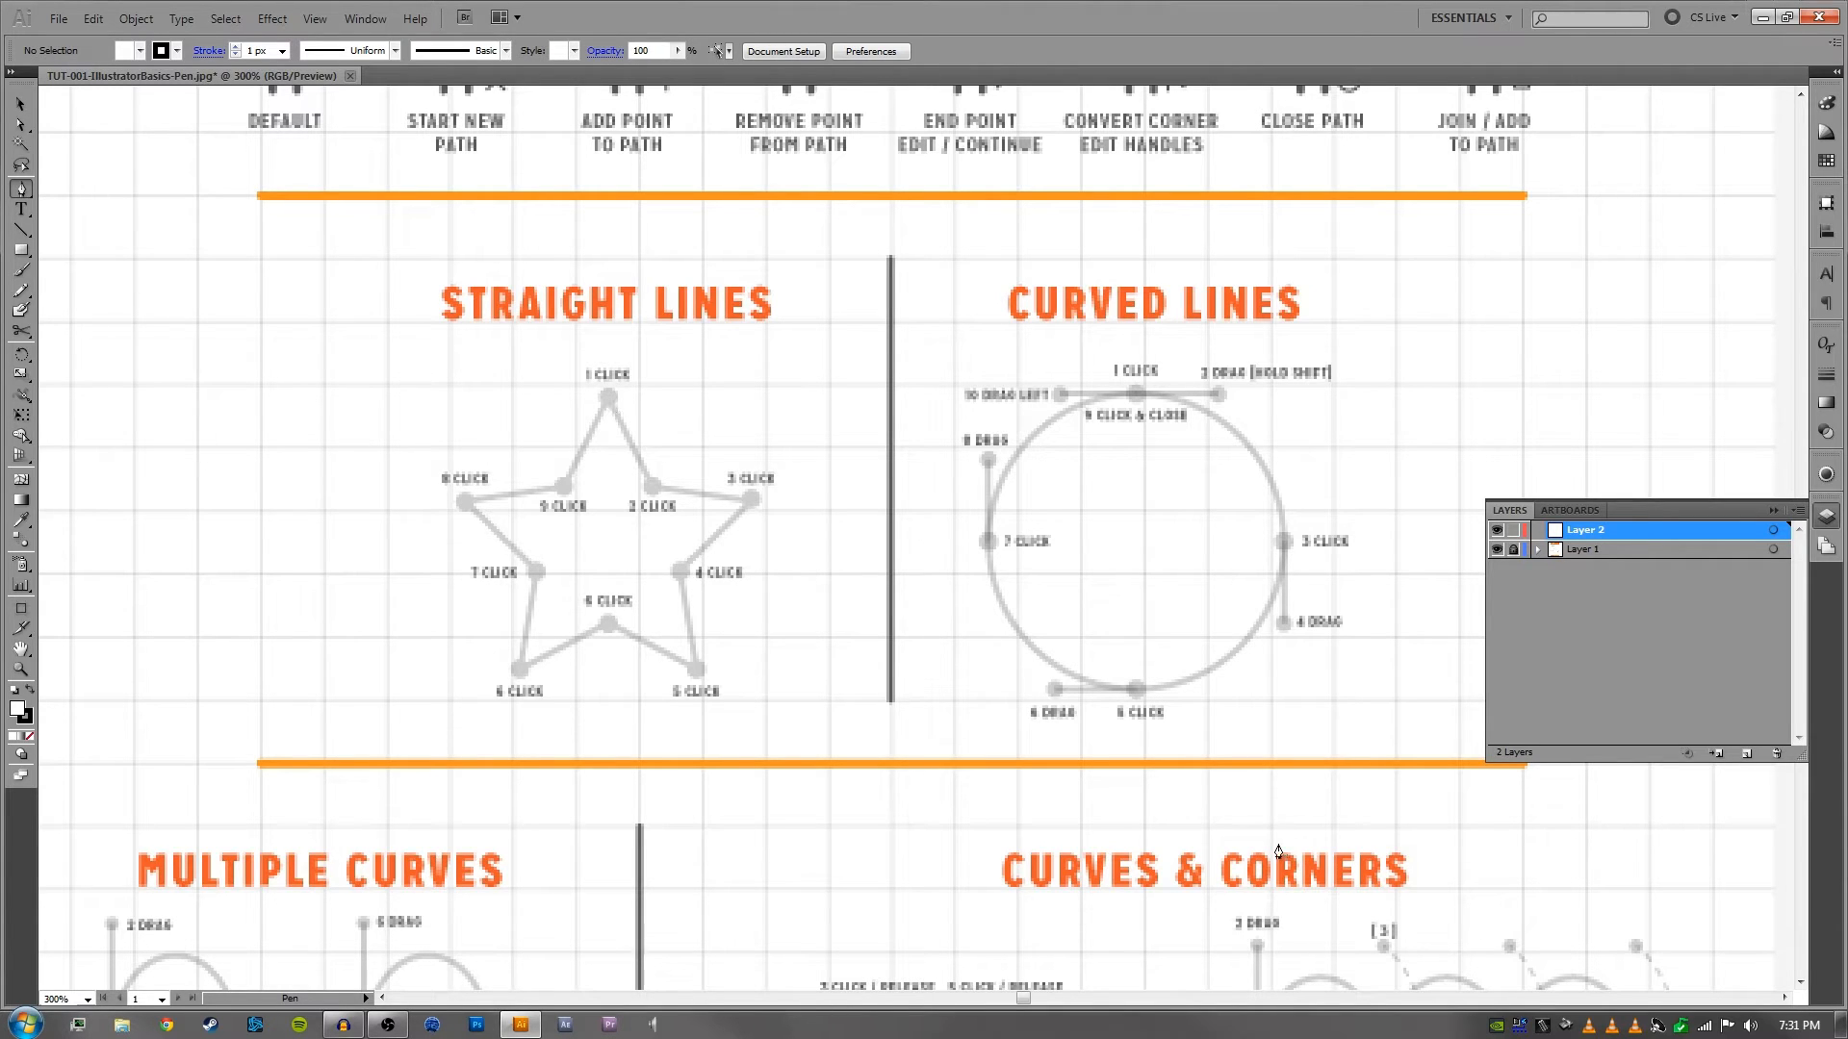
click(608, 399)
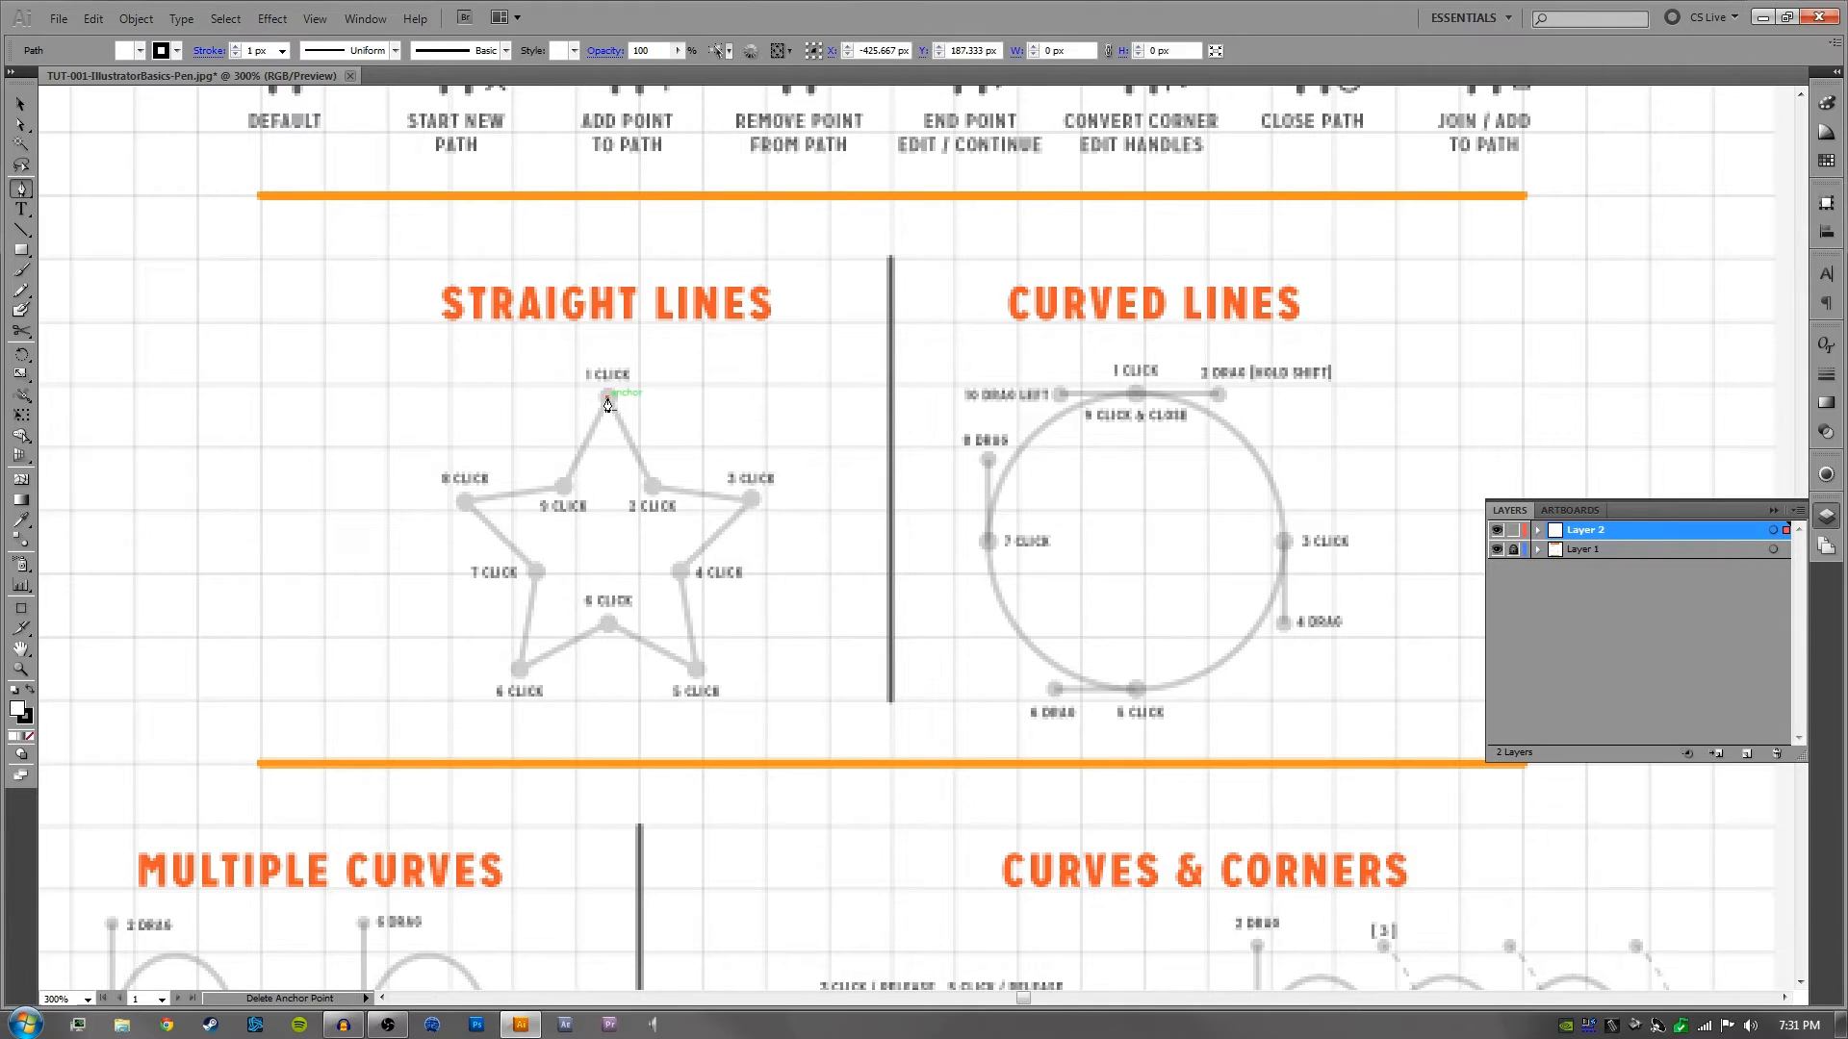
click(653, 486)
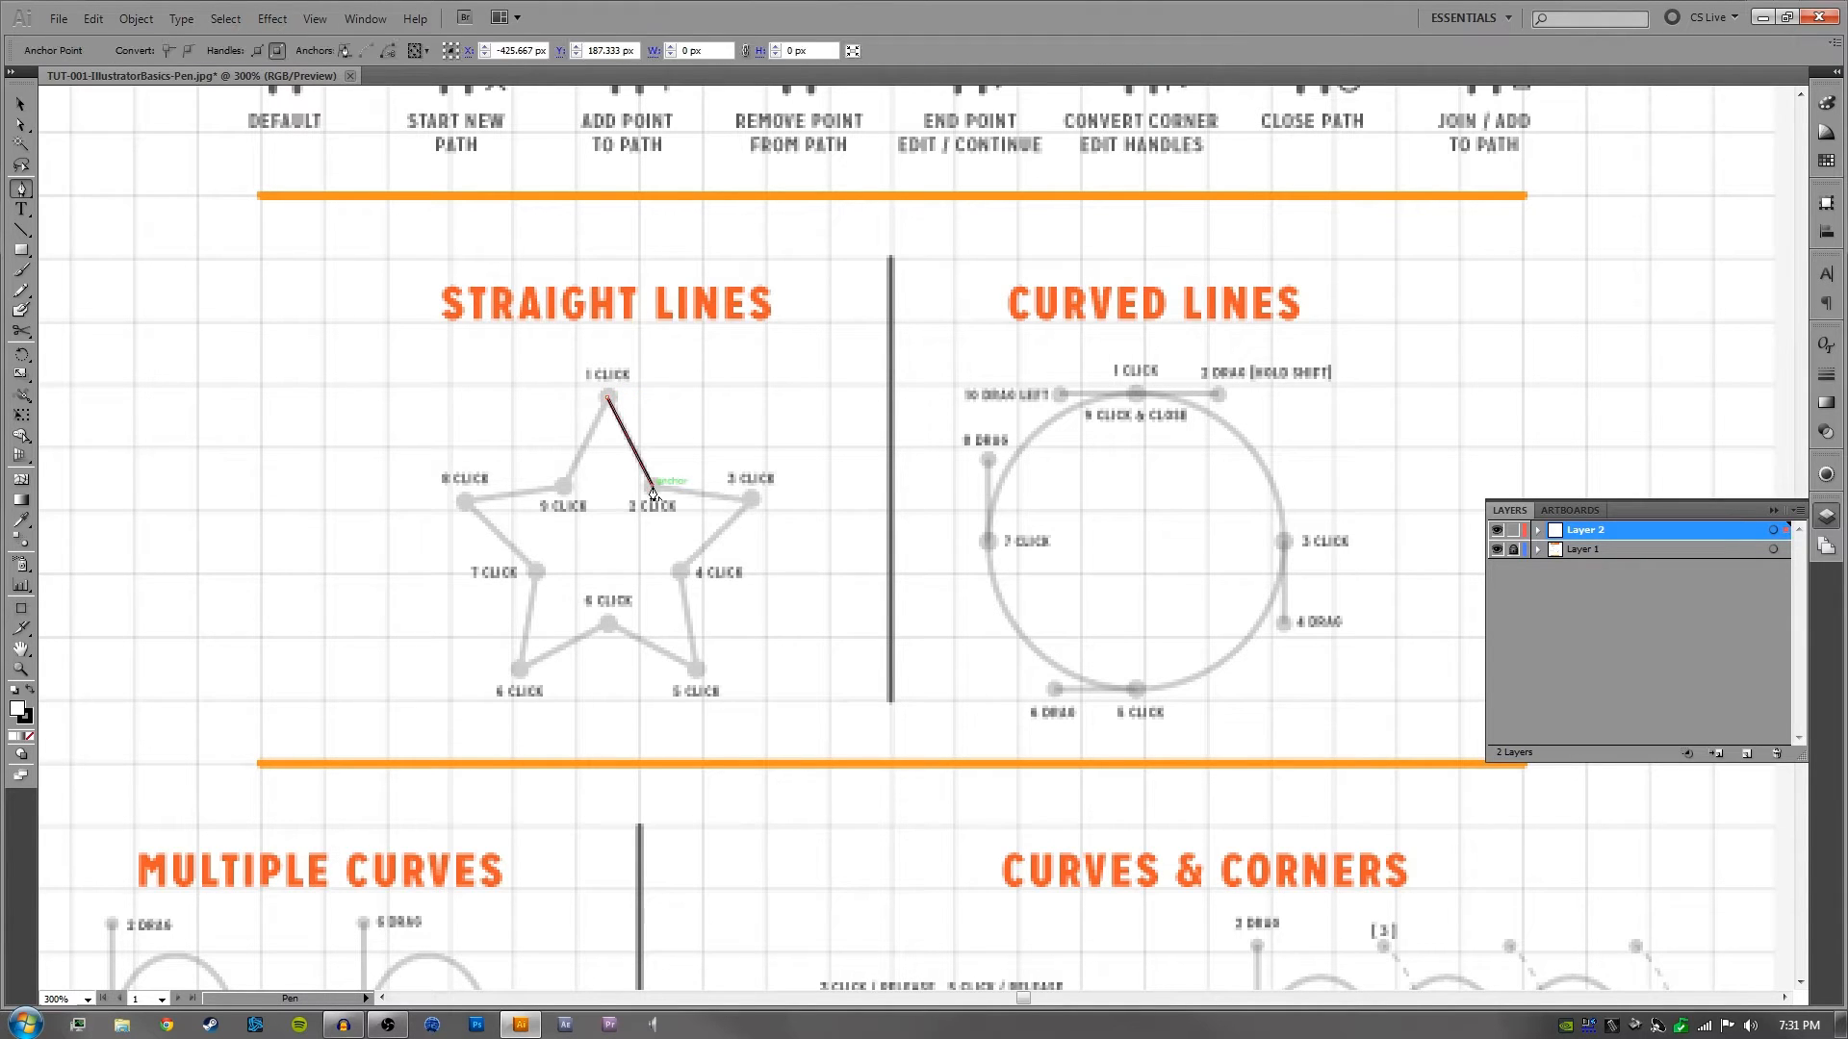
click(751, 500)
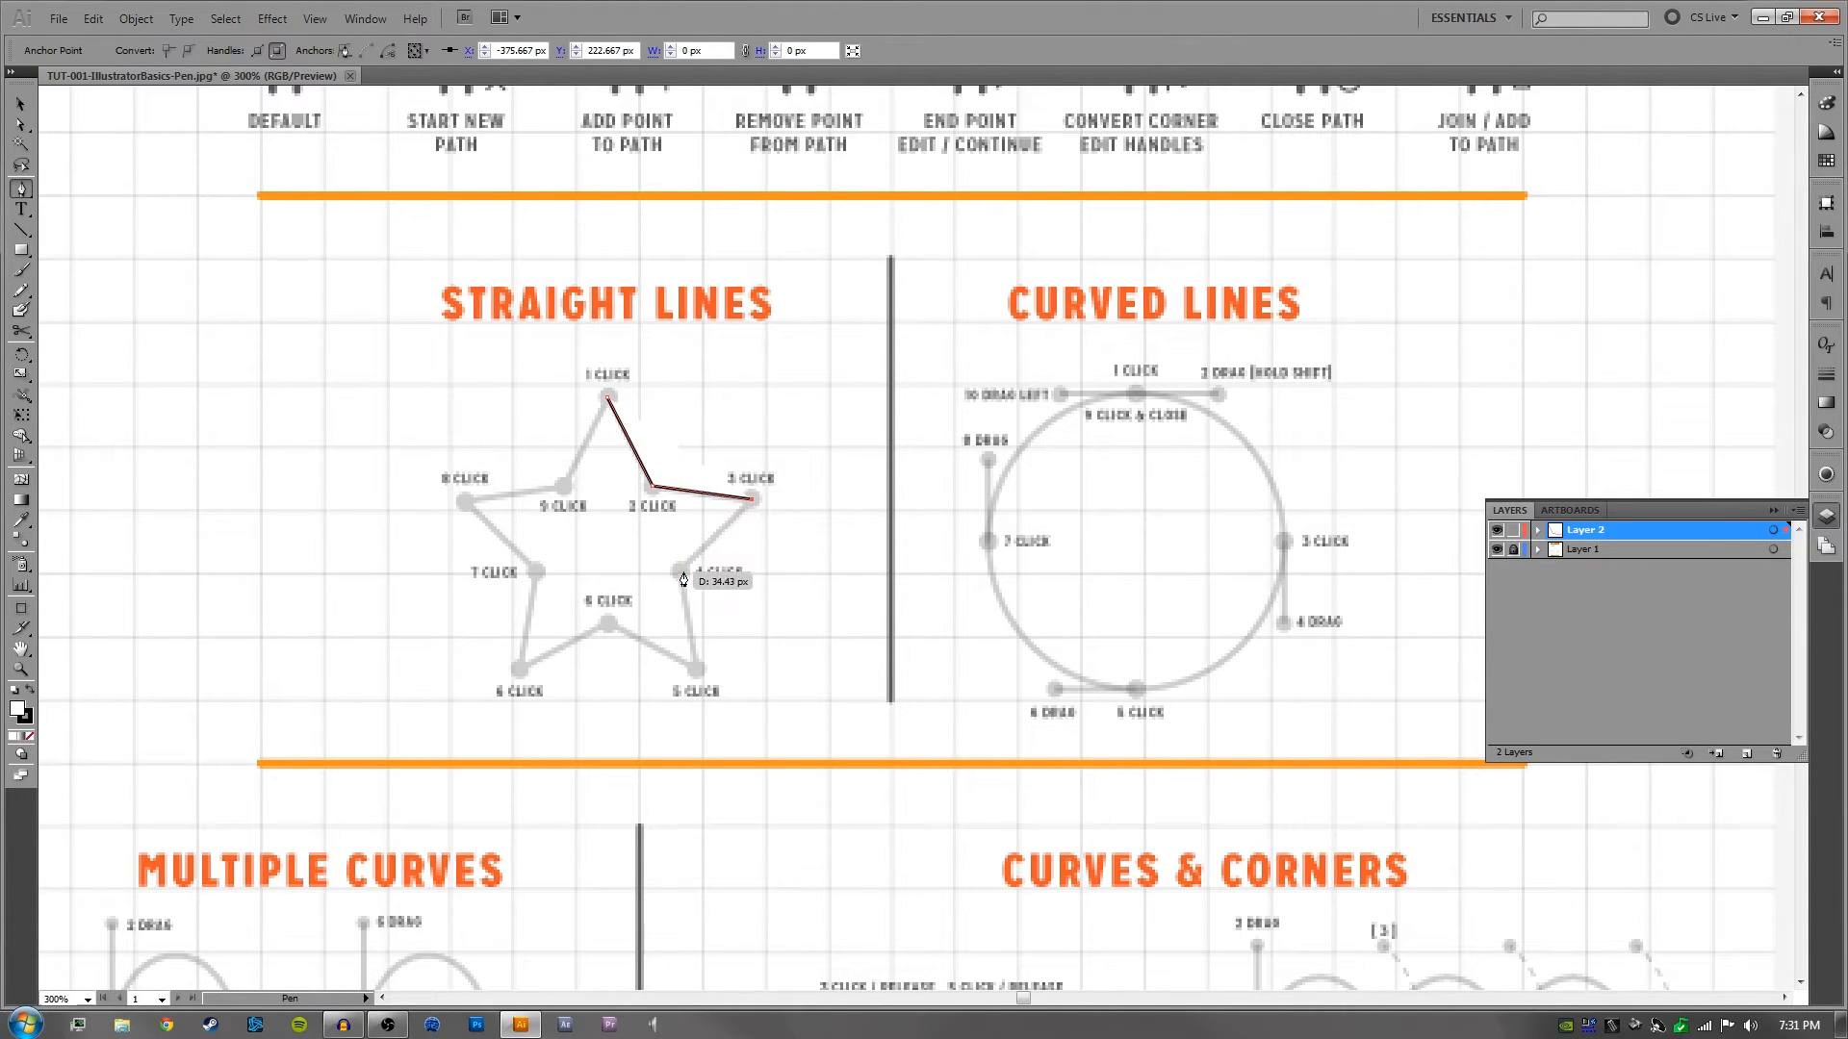
click(679, 572)
click(696, 669)
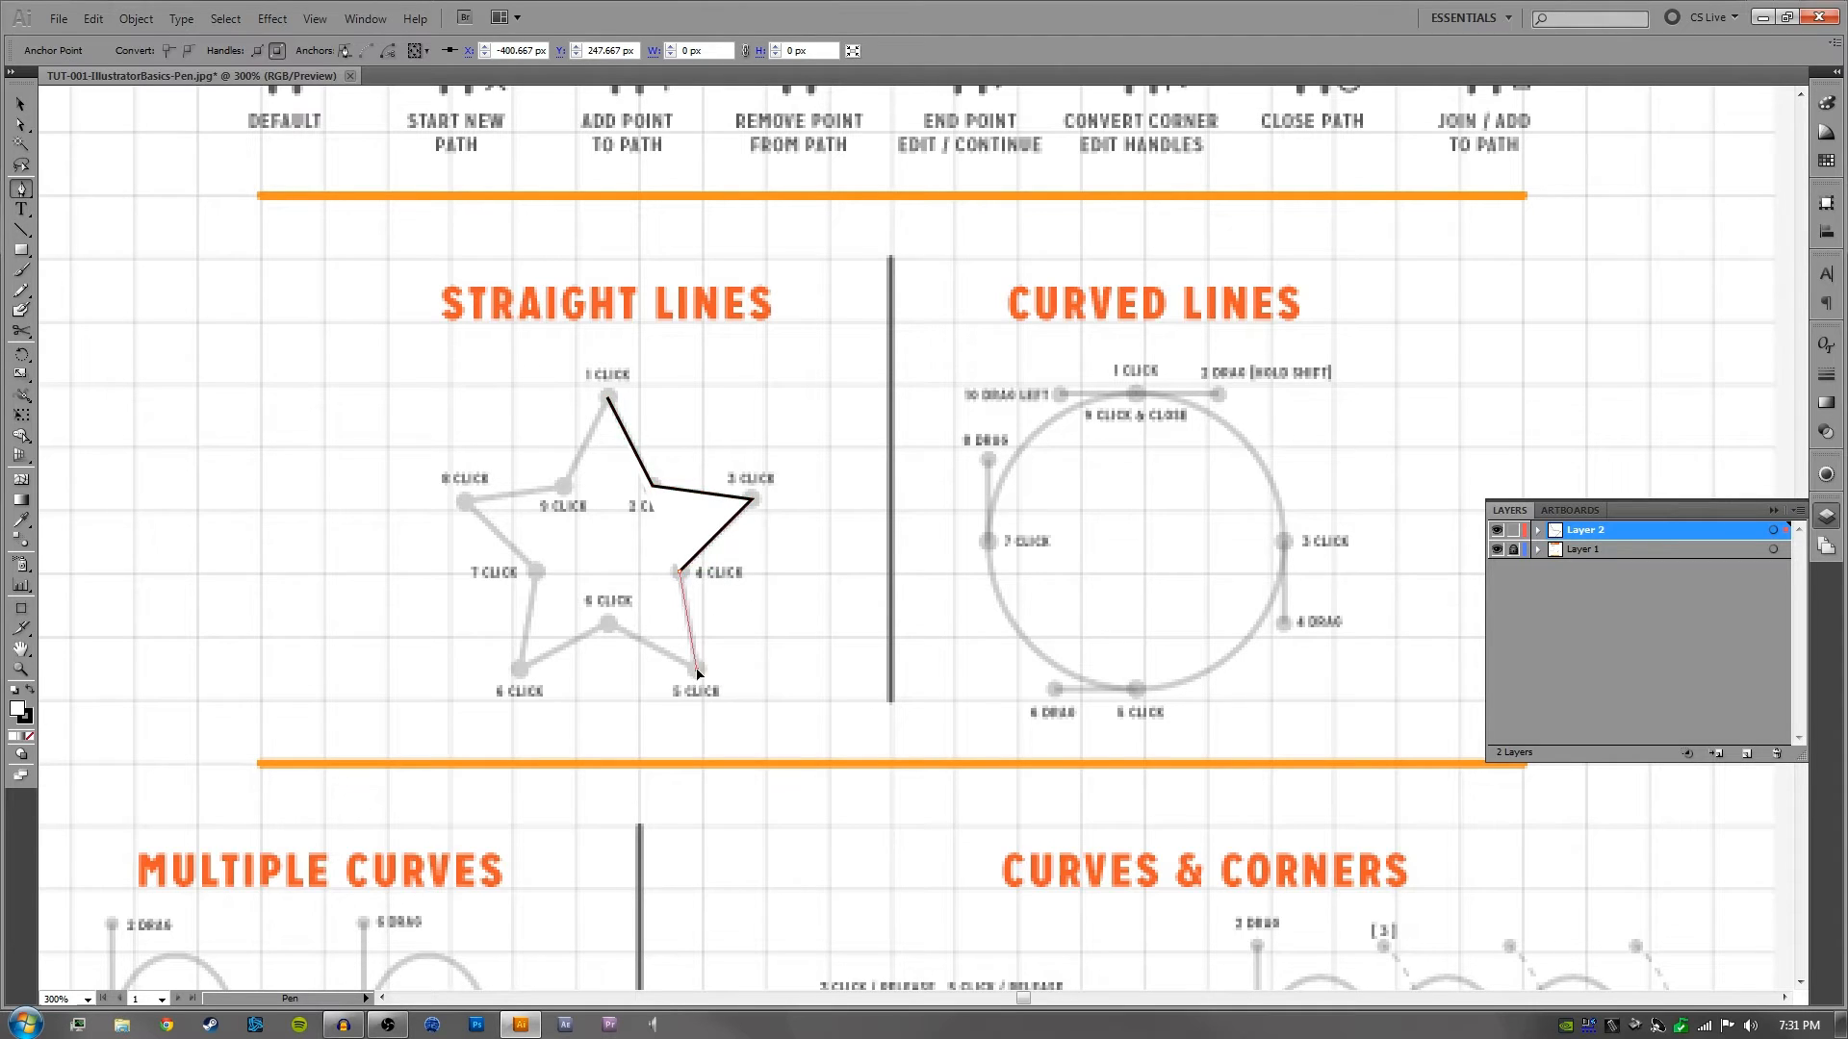
click(608, 626)
click(519, 669)
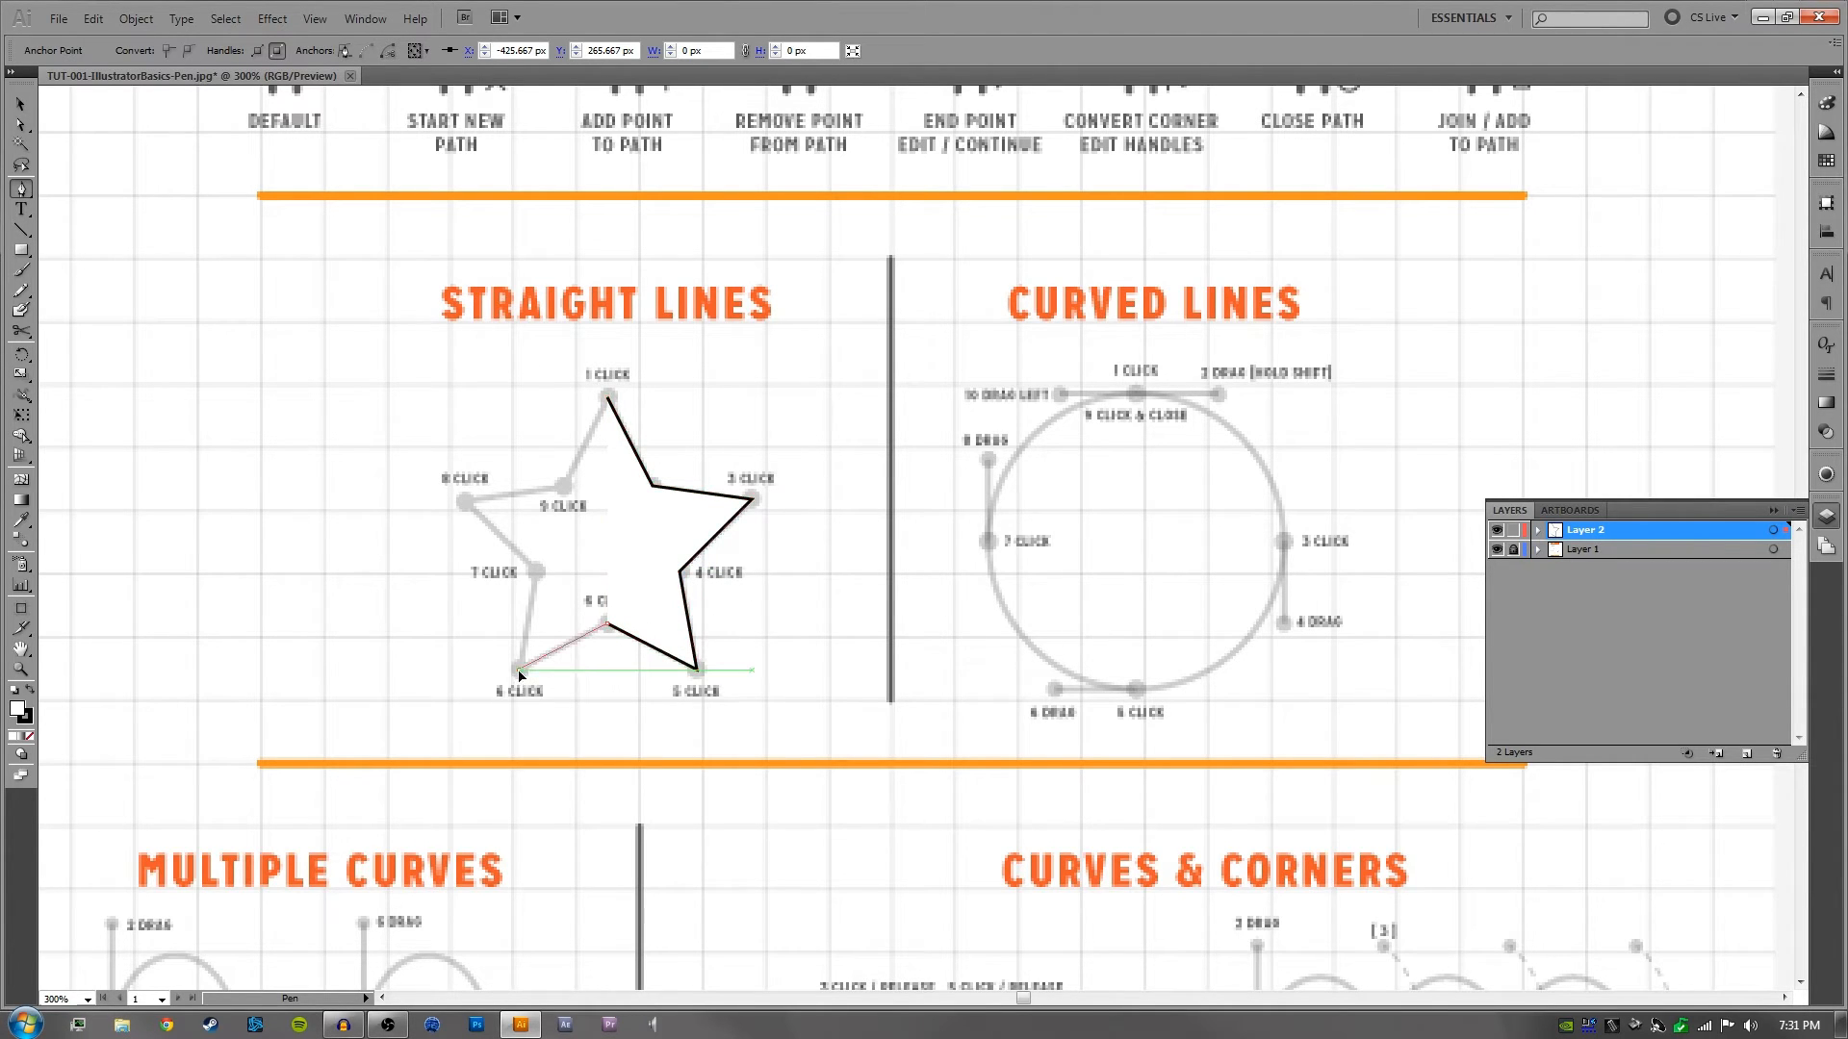
click(535, 573)
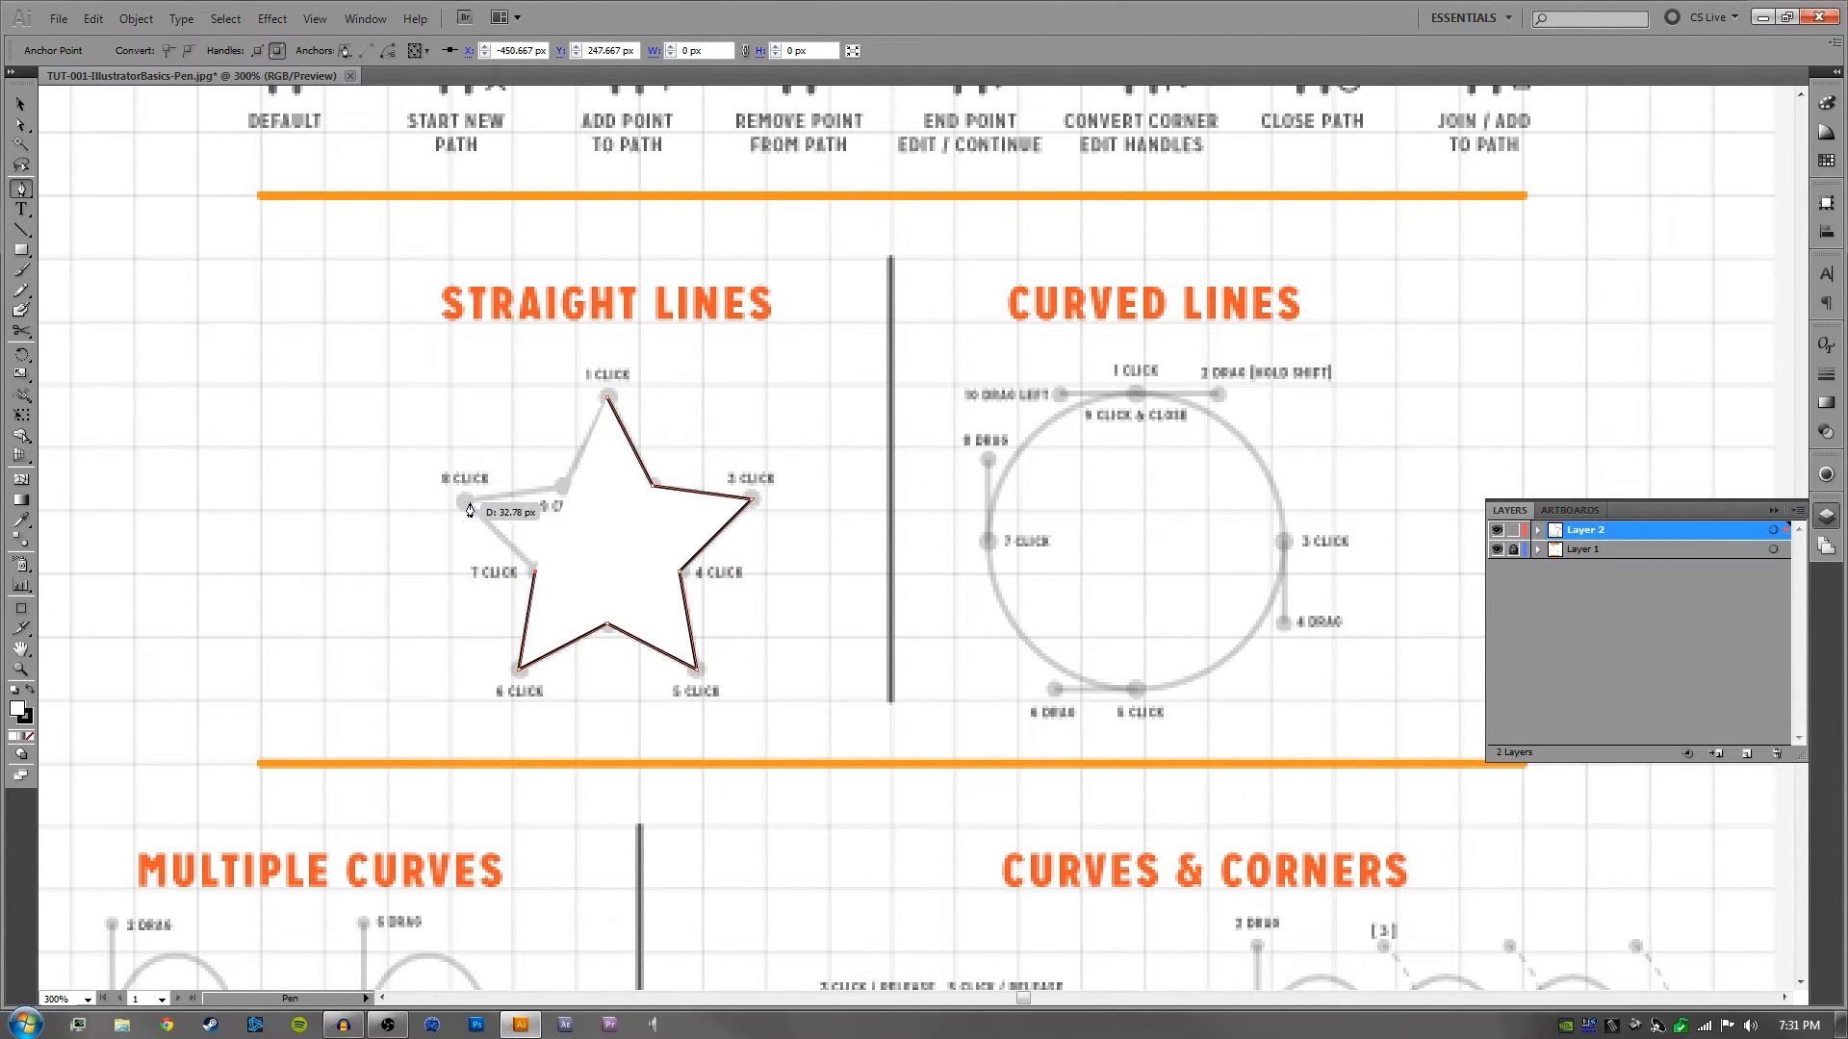
click(465, 502)
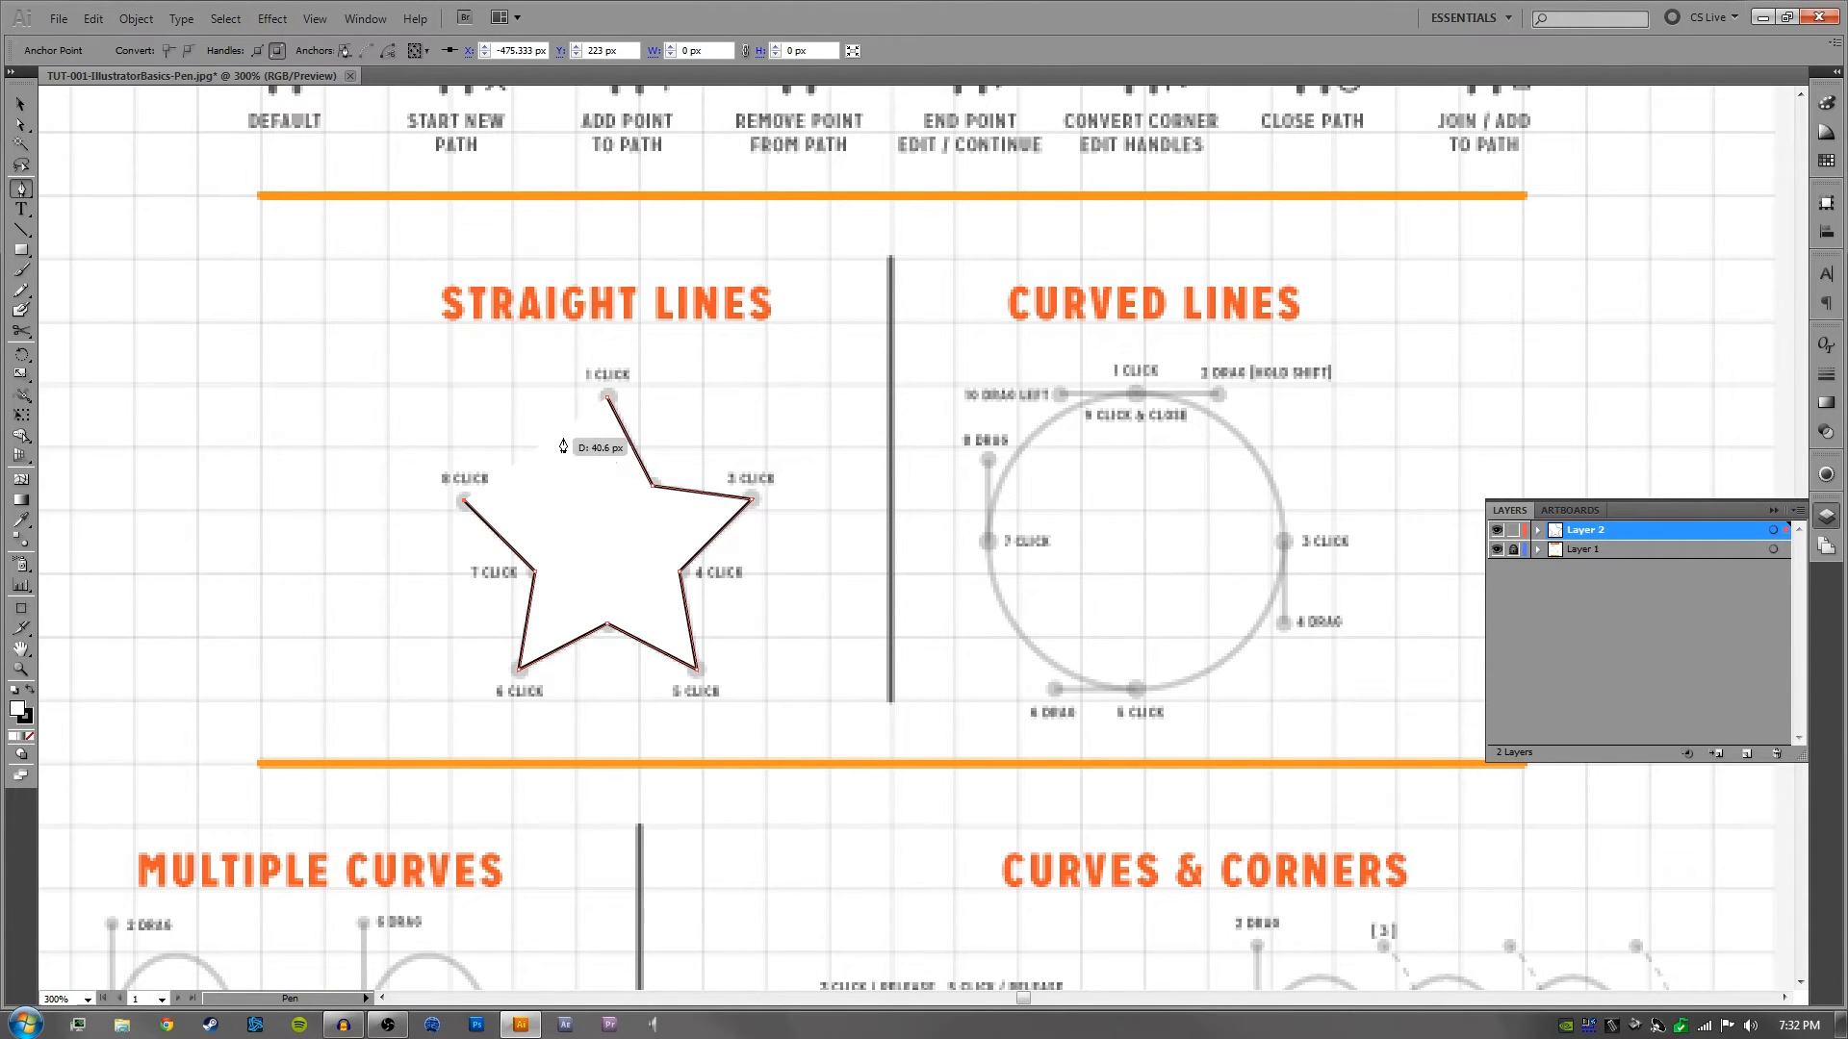
- Set the unfinished star path's fill to None, trying the default fill and stroke in between
click(19, 712)
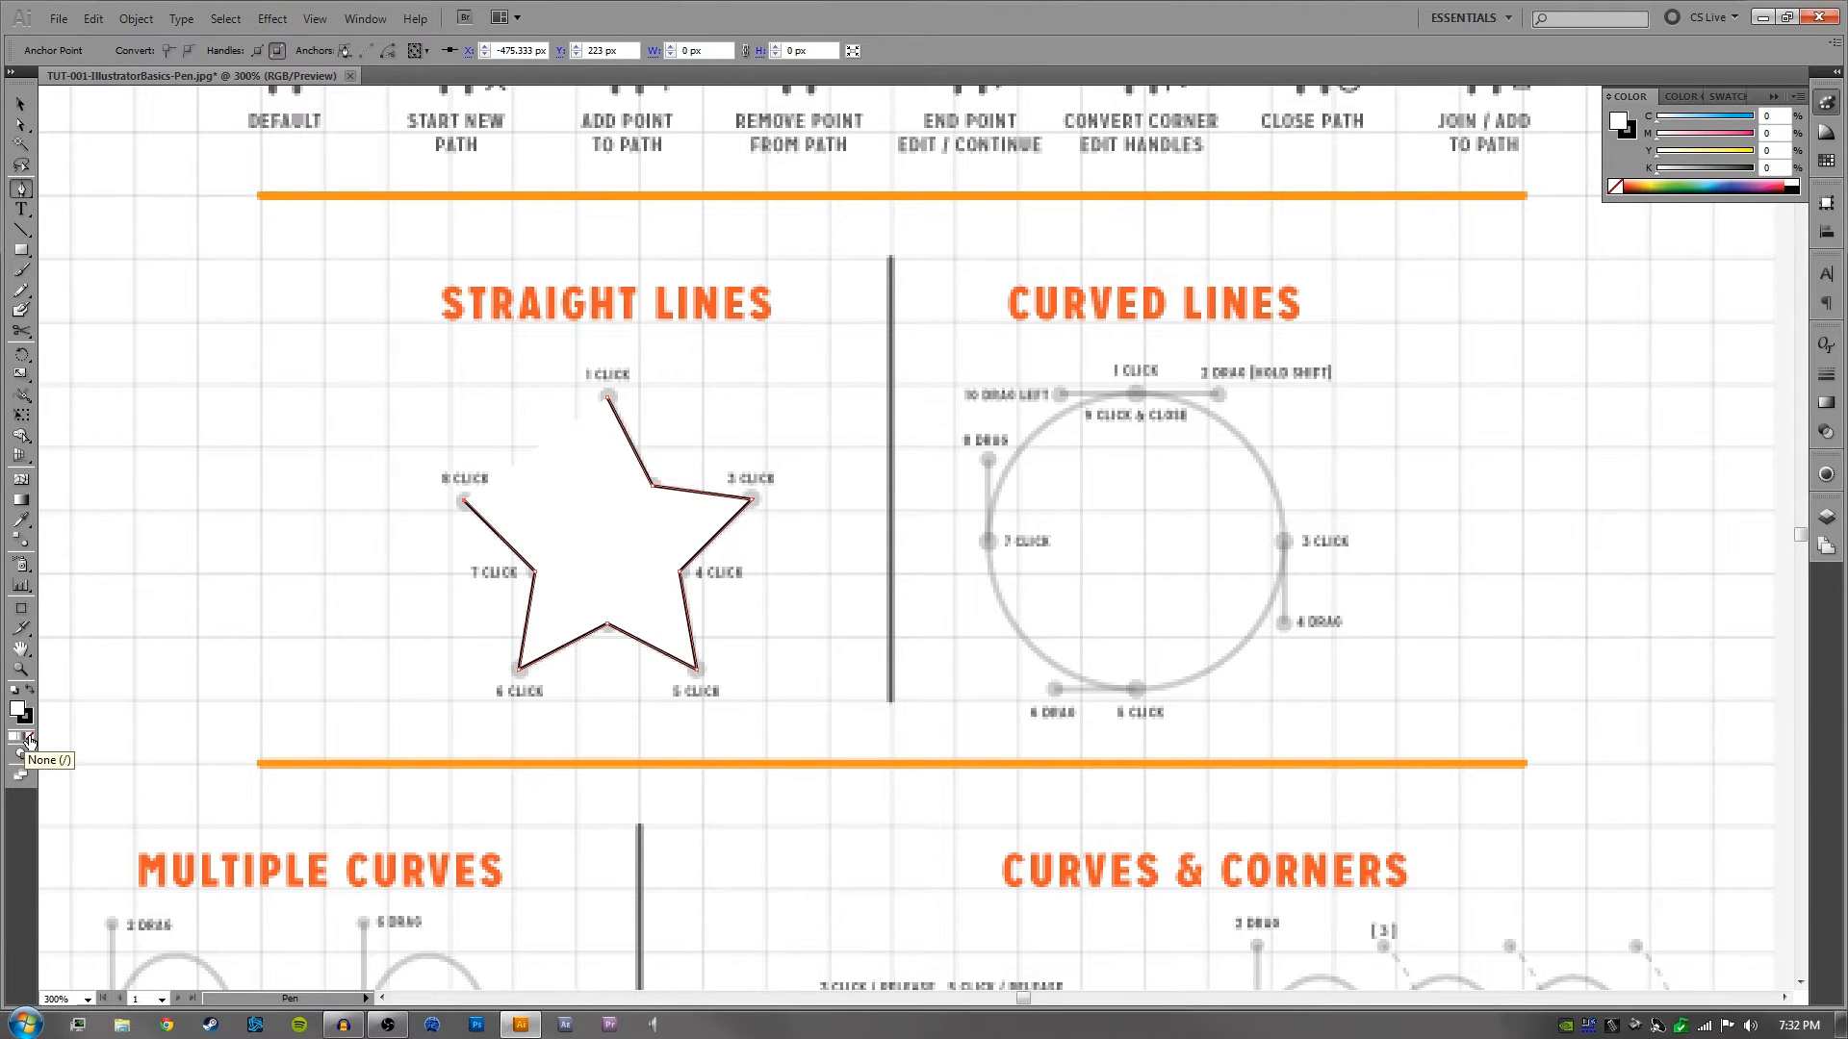
click(29, 738)
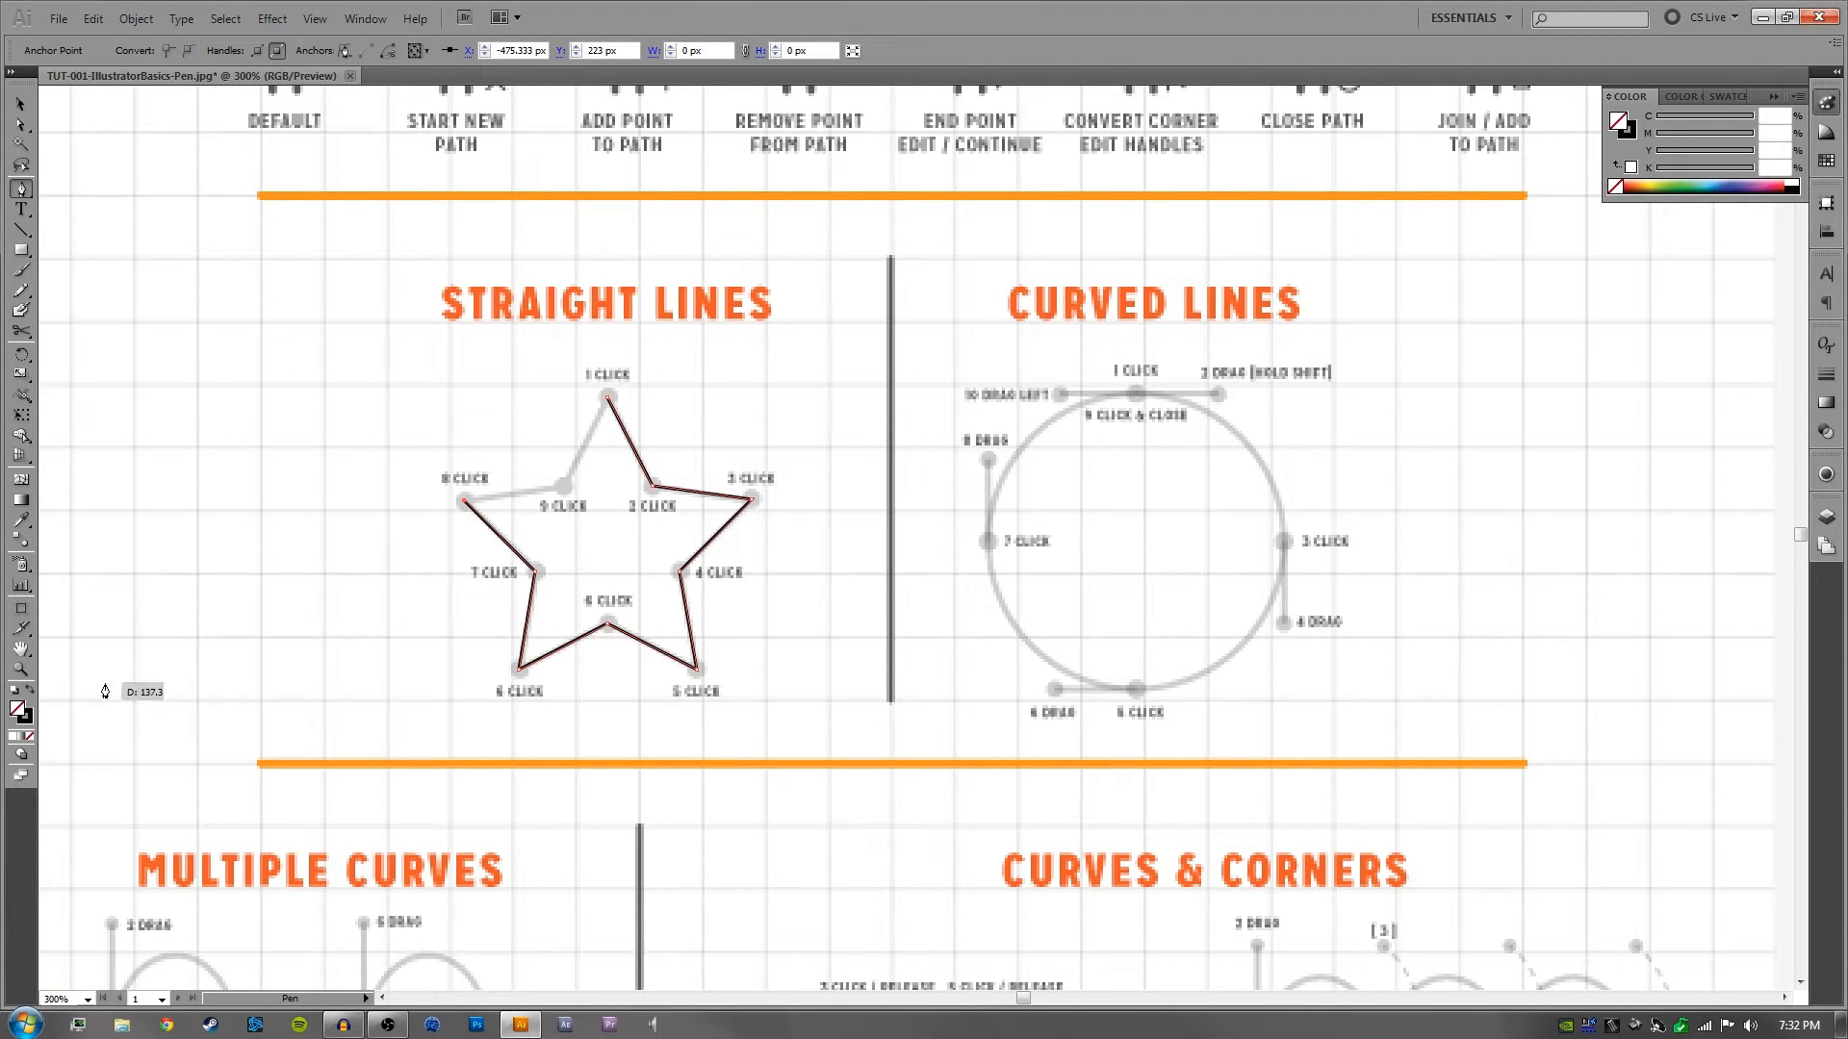
key(d)
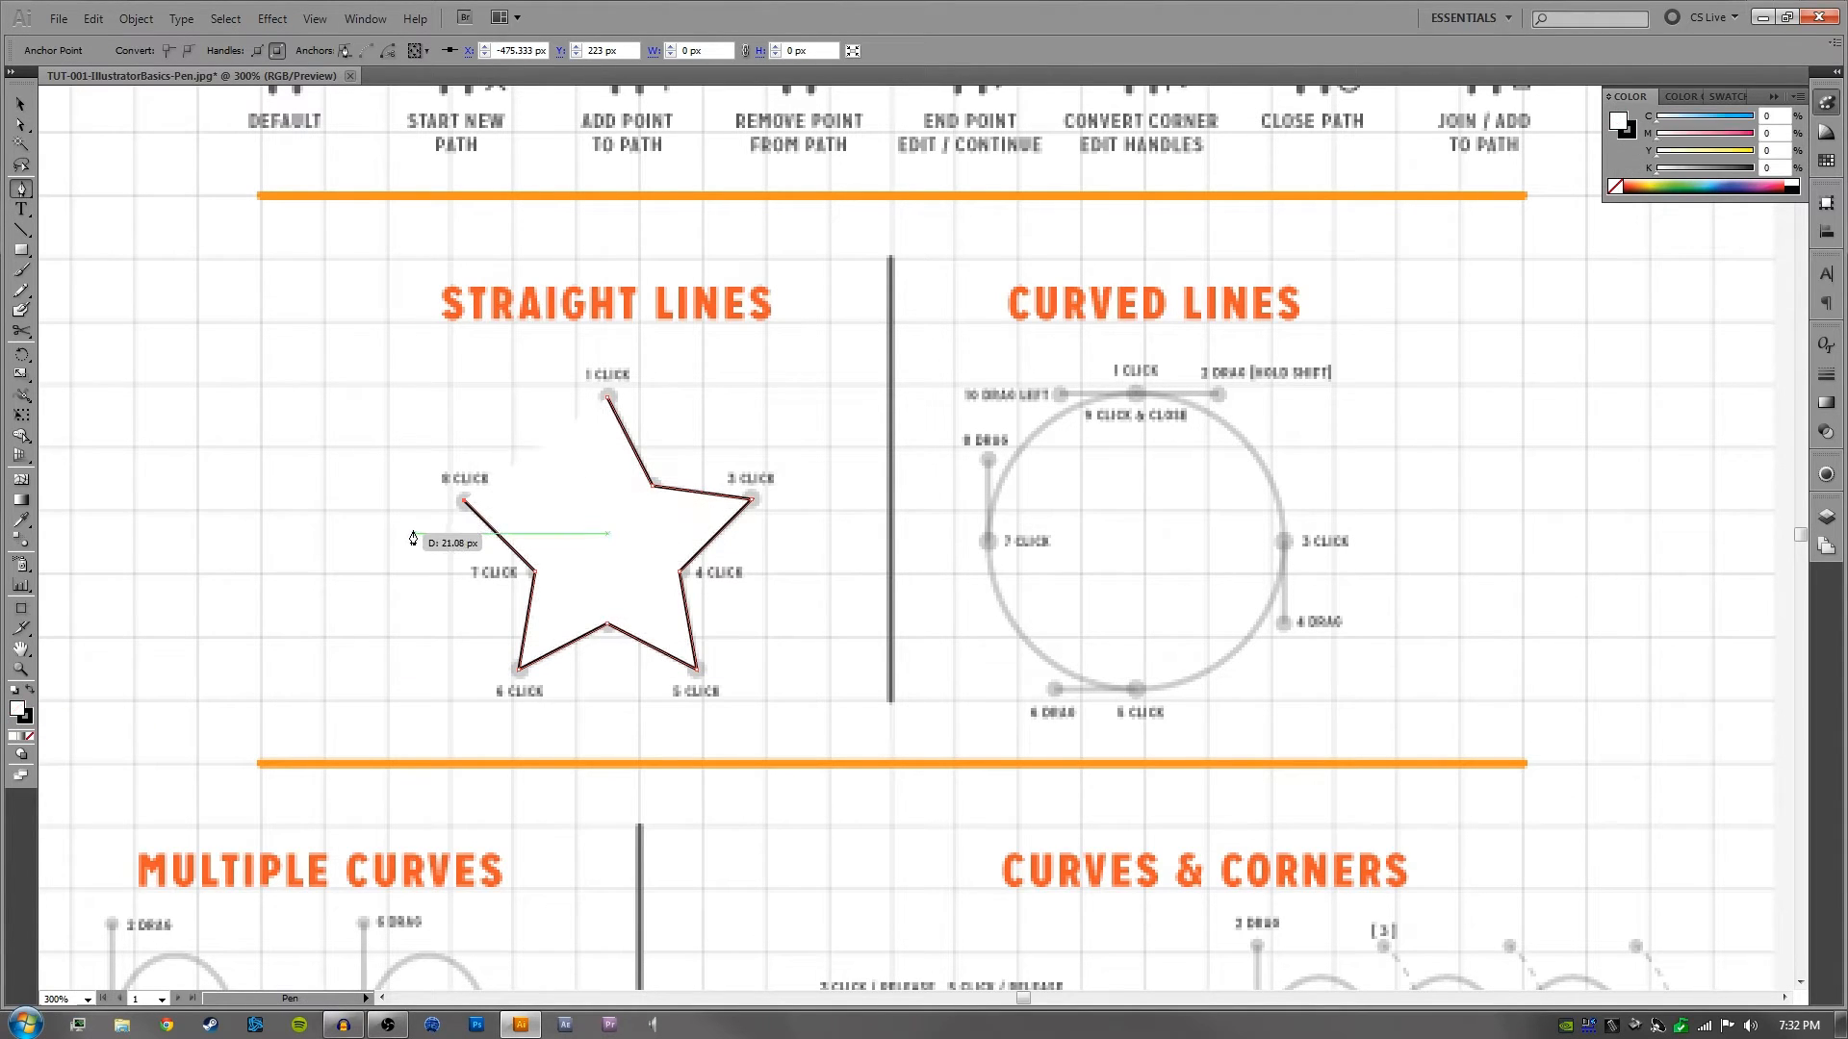
key(slash)
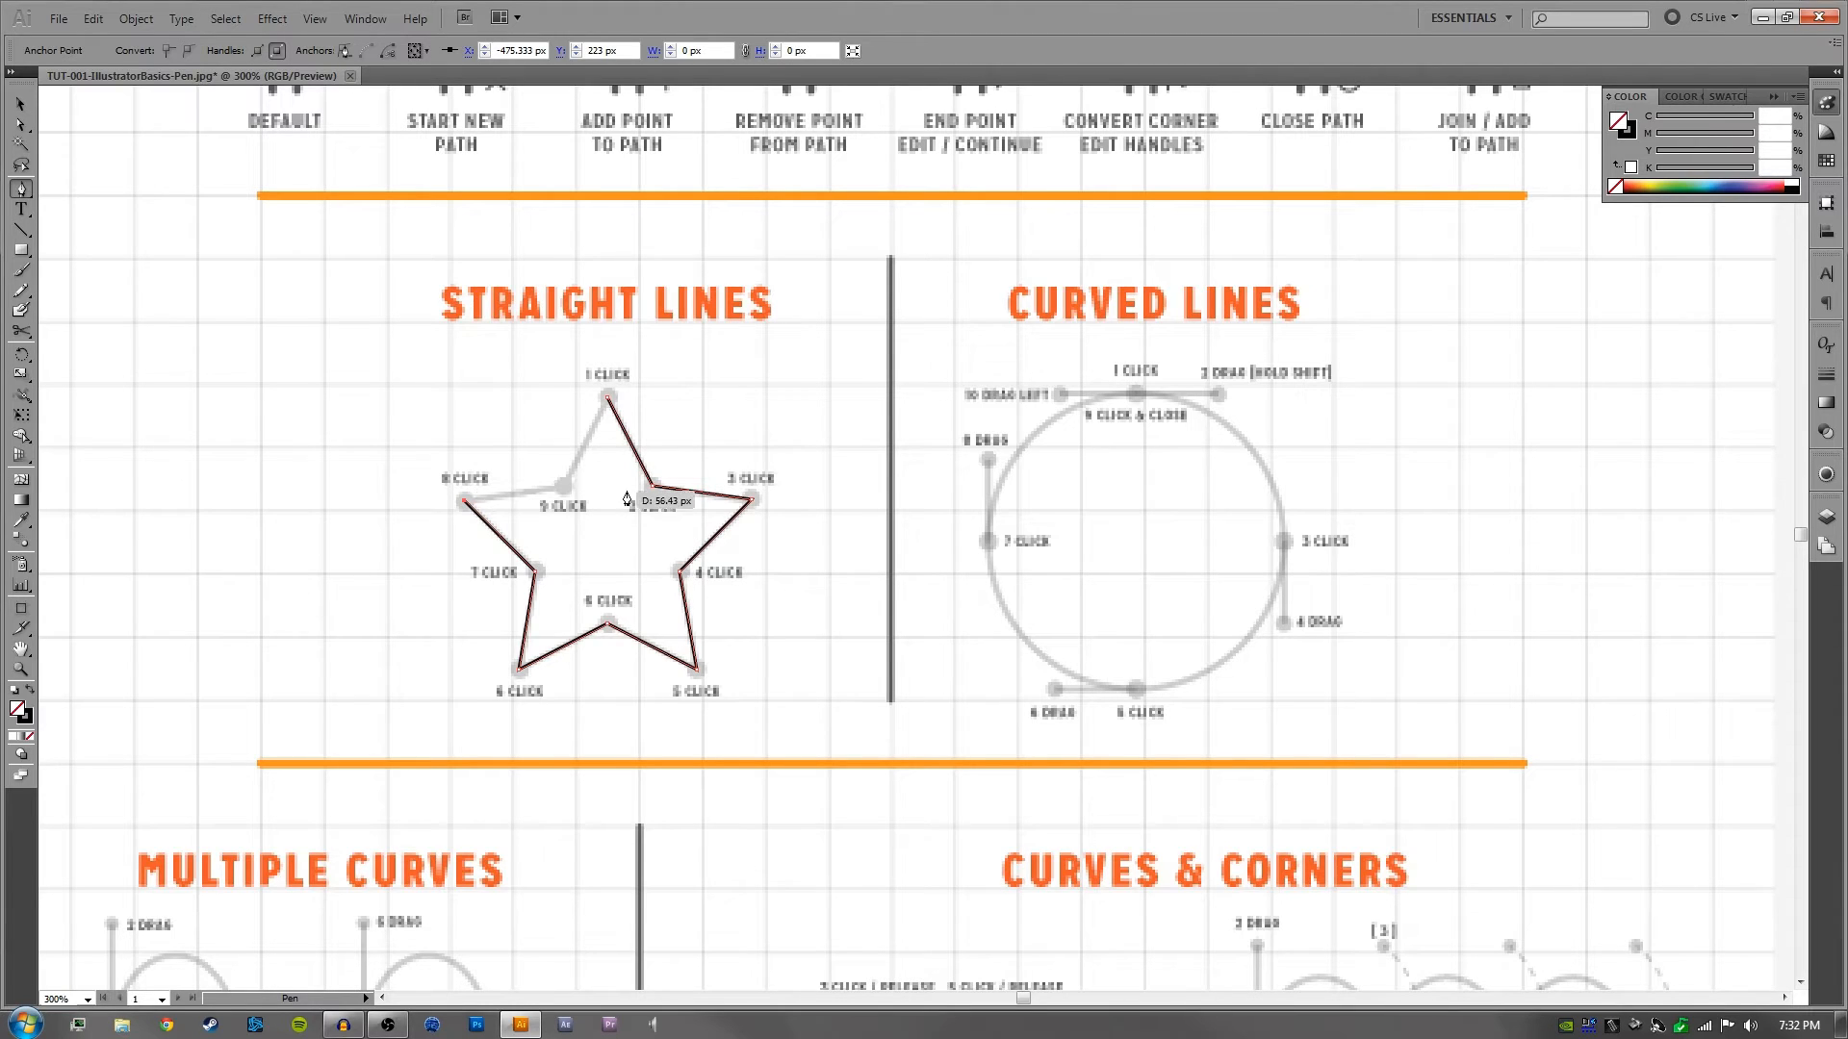
- Place the star's last corner anchor at 9 Click, close the path at 1 Click, and deselect the star
click(564, 491)
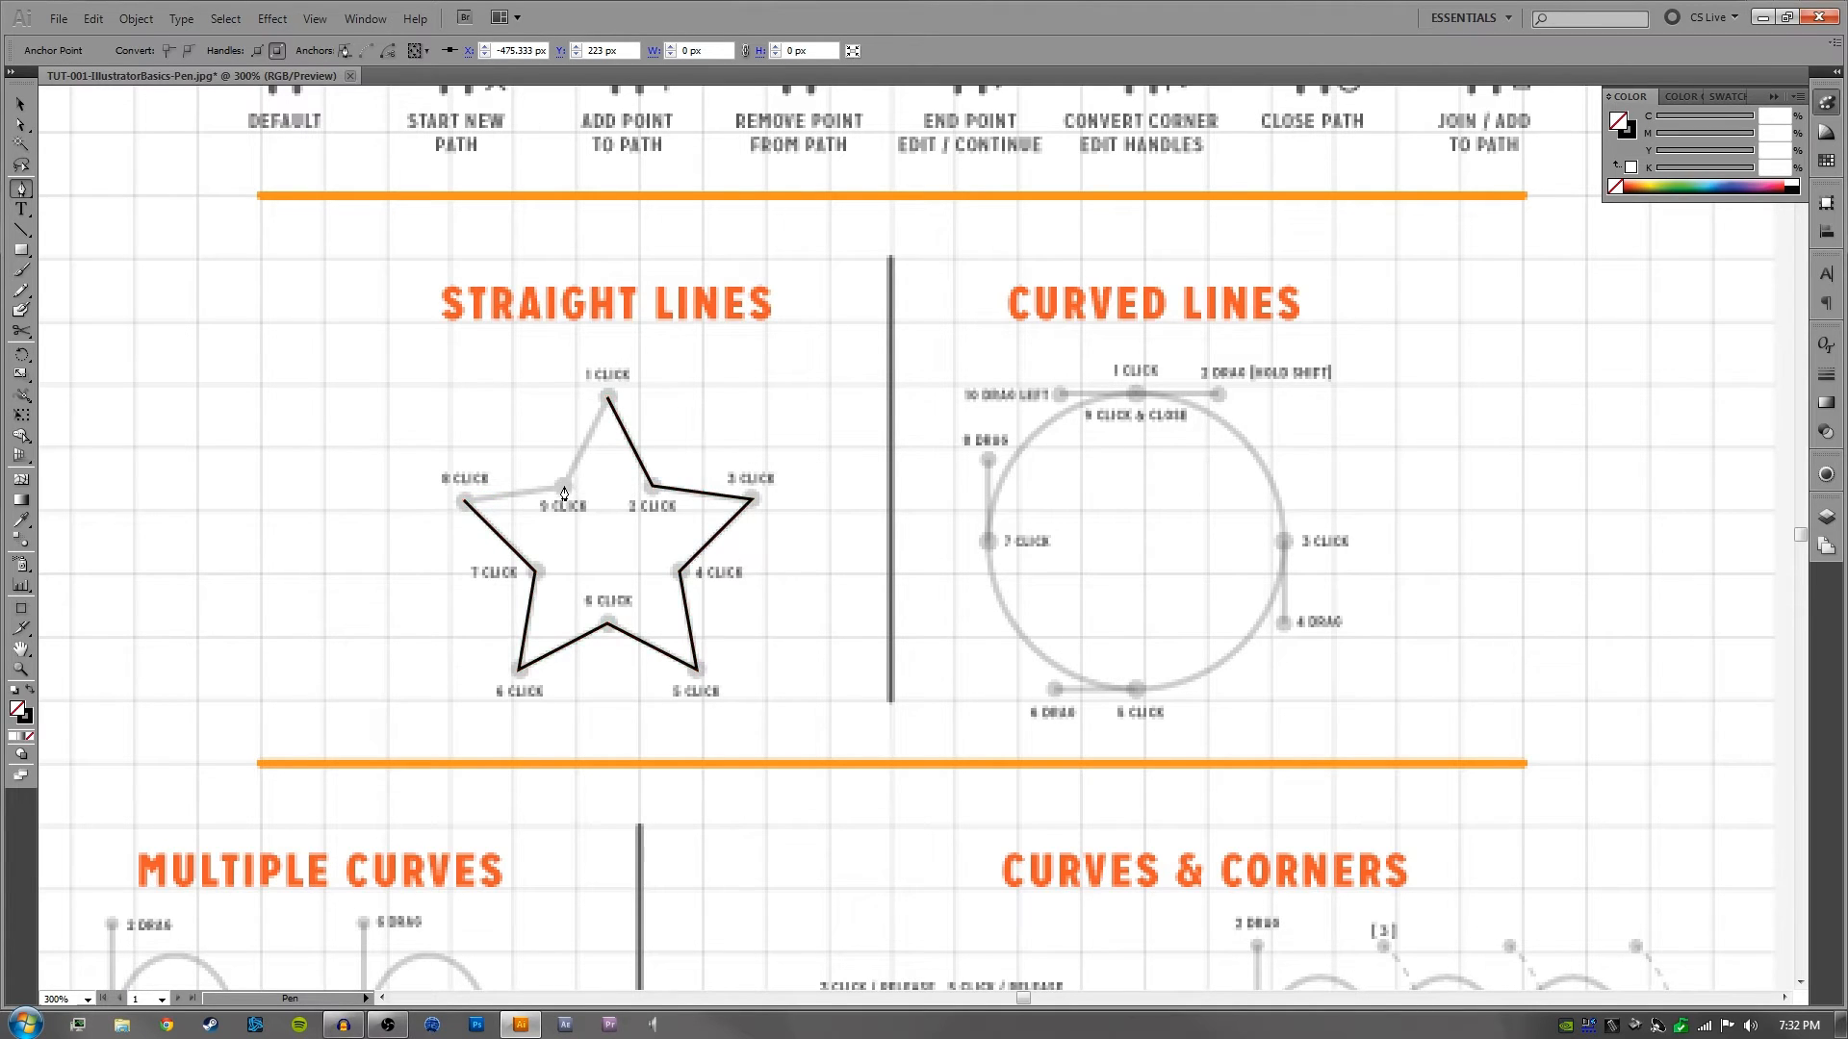
click(610, 399)
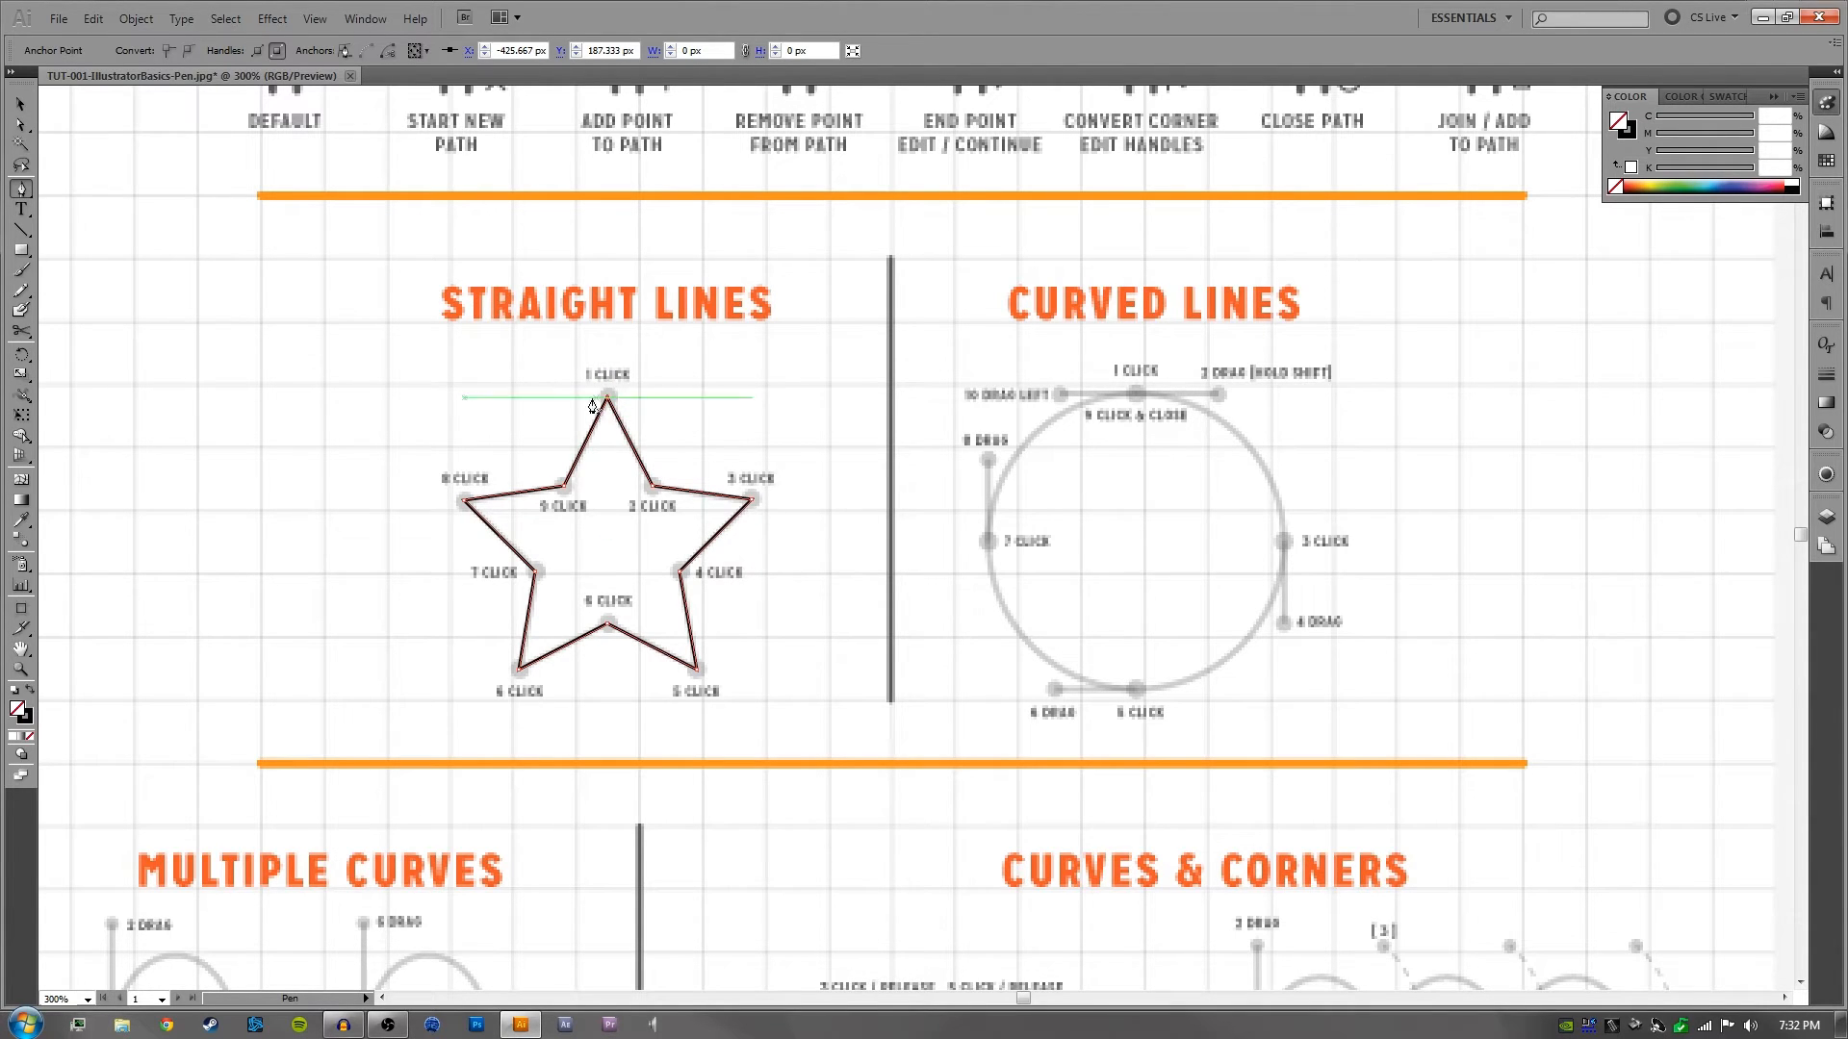
ctrl+click(684, 377)
key(v)
drag(673, 390, 529, 471)
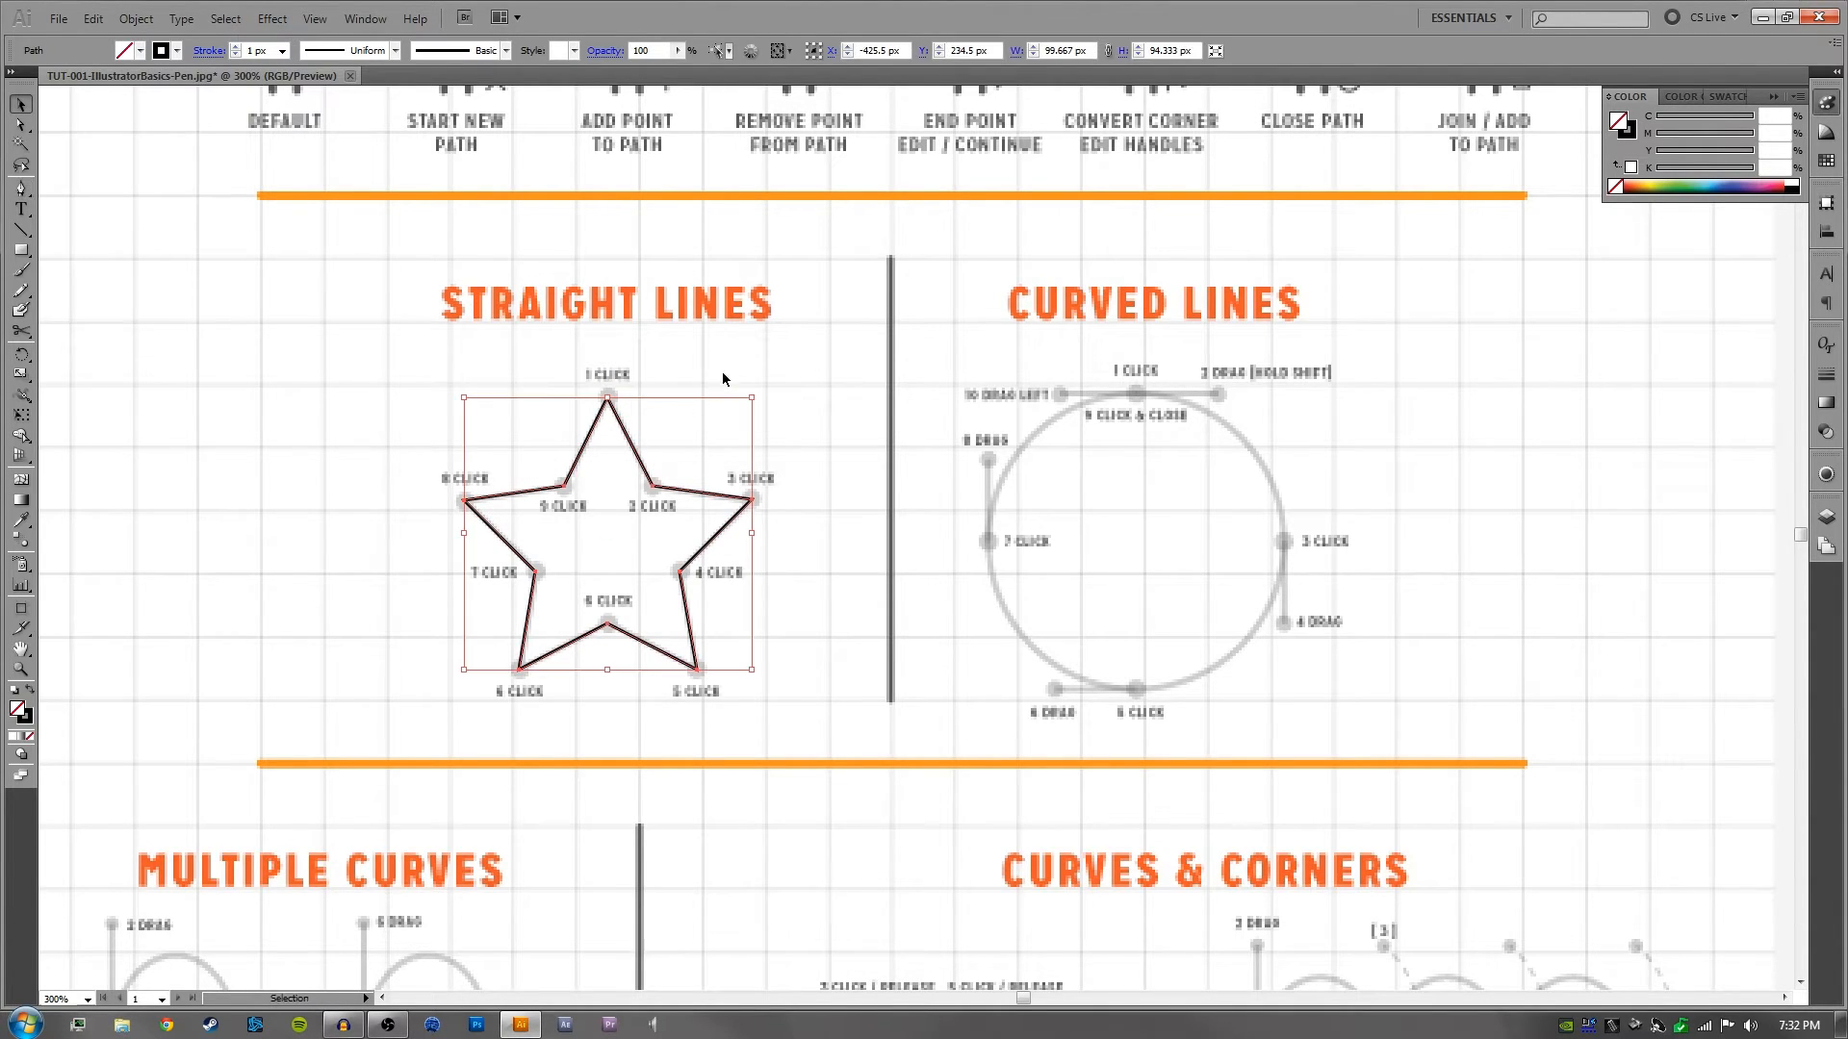
click(567, 394)
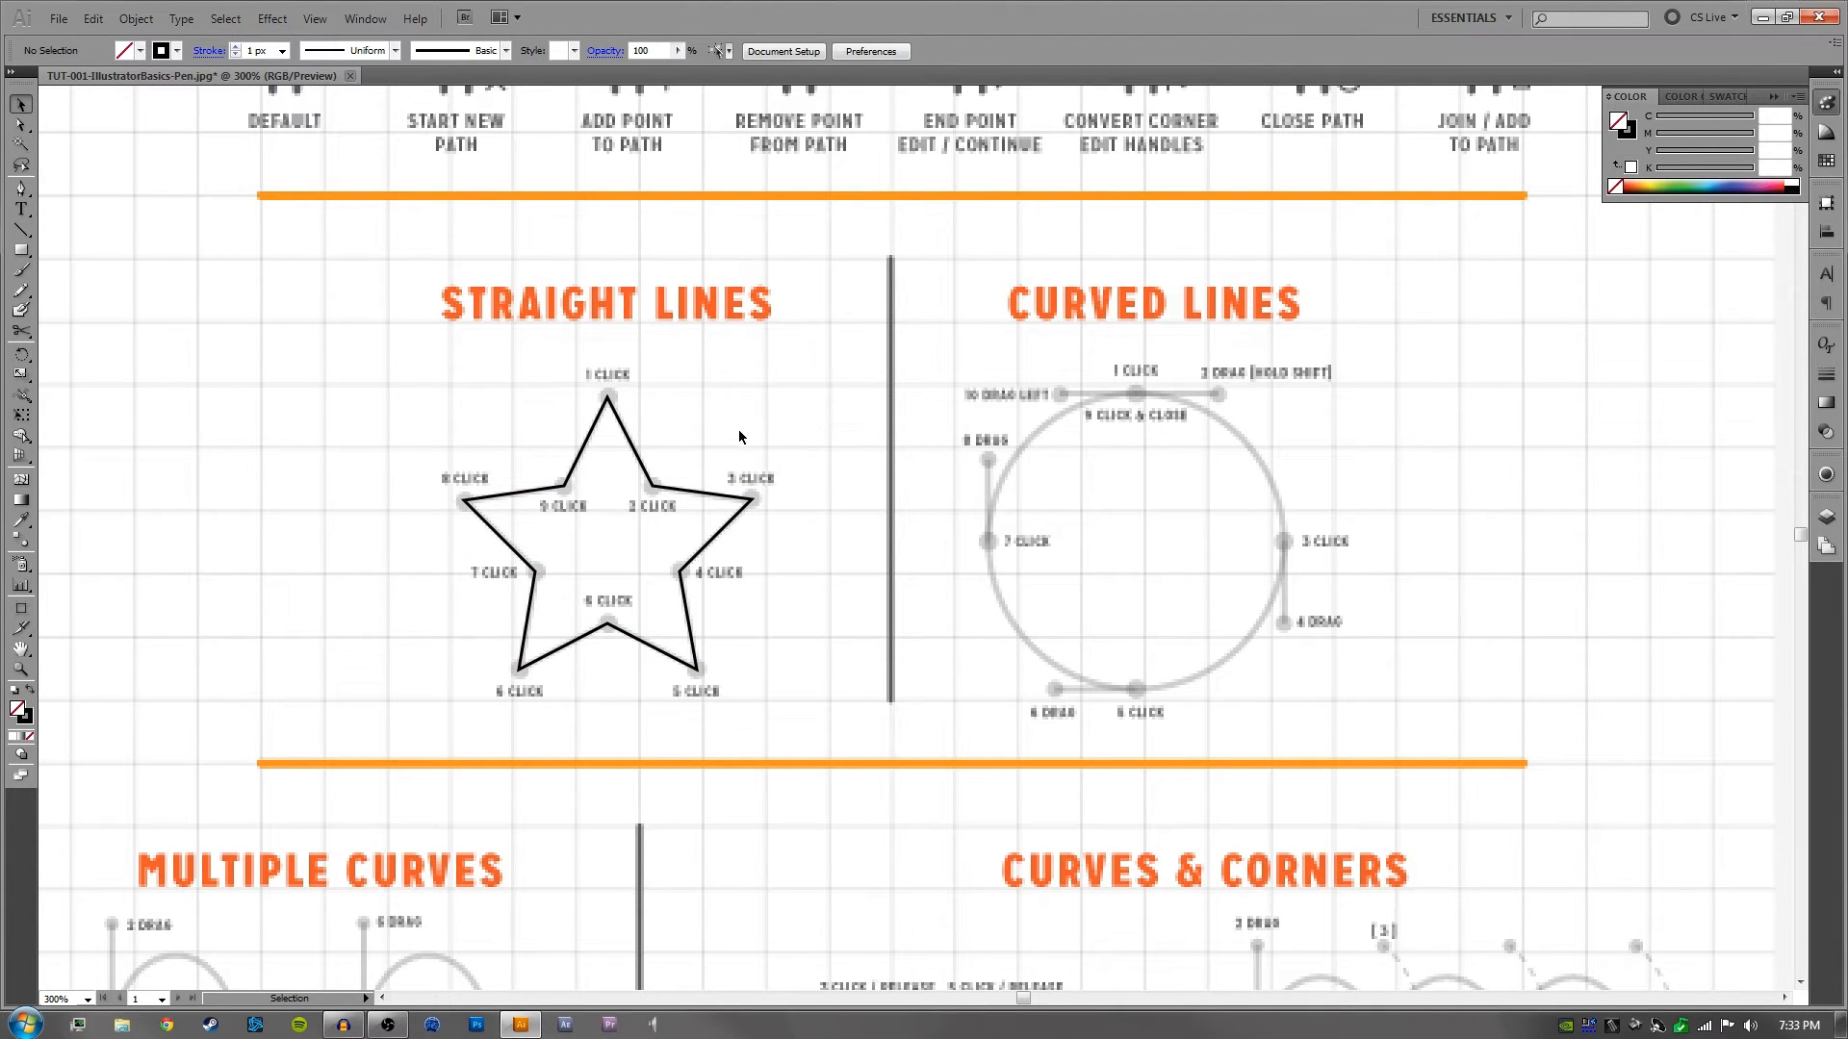
drag(885, 489, 853, 448)
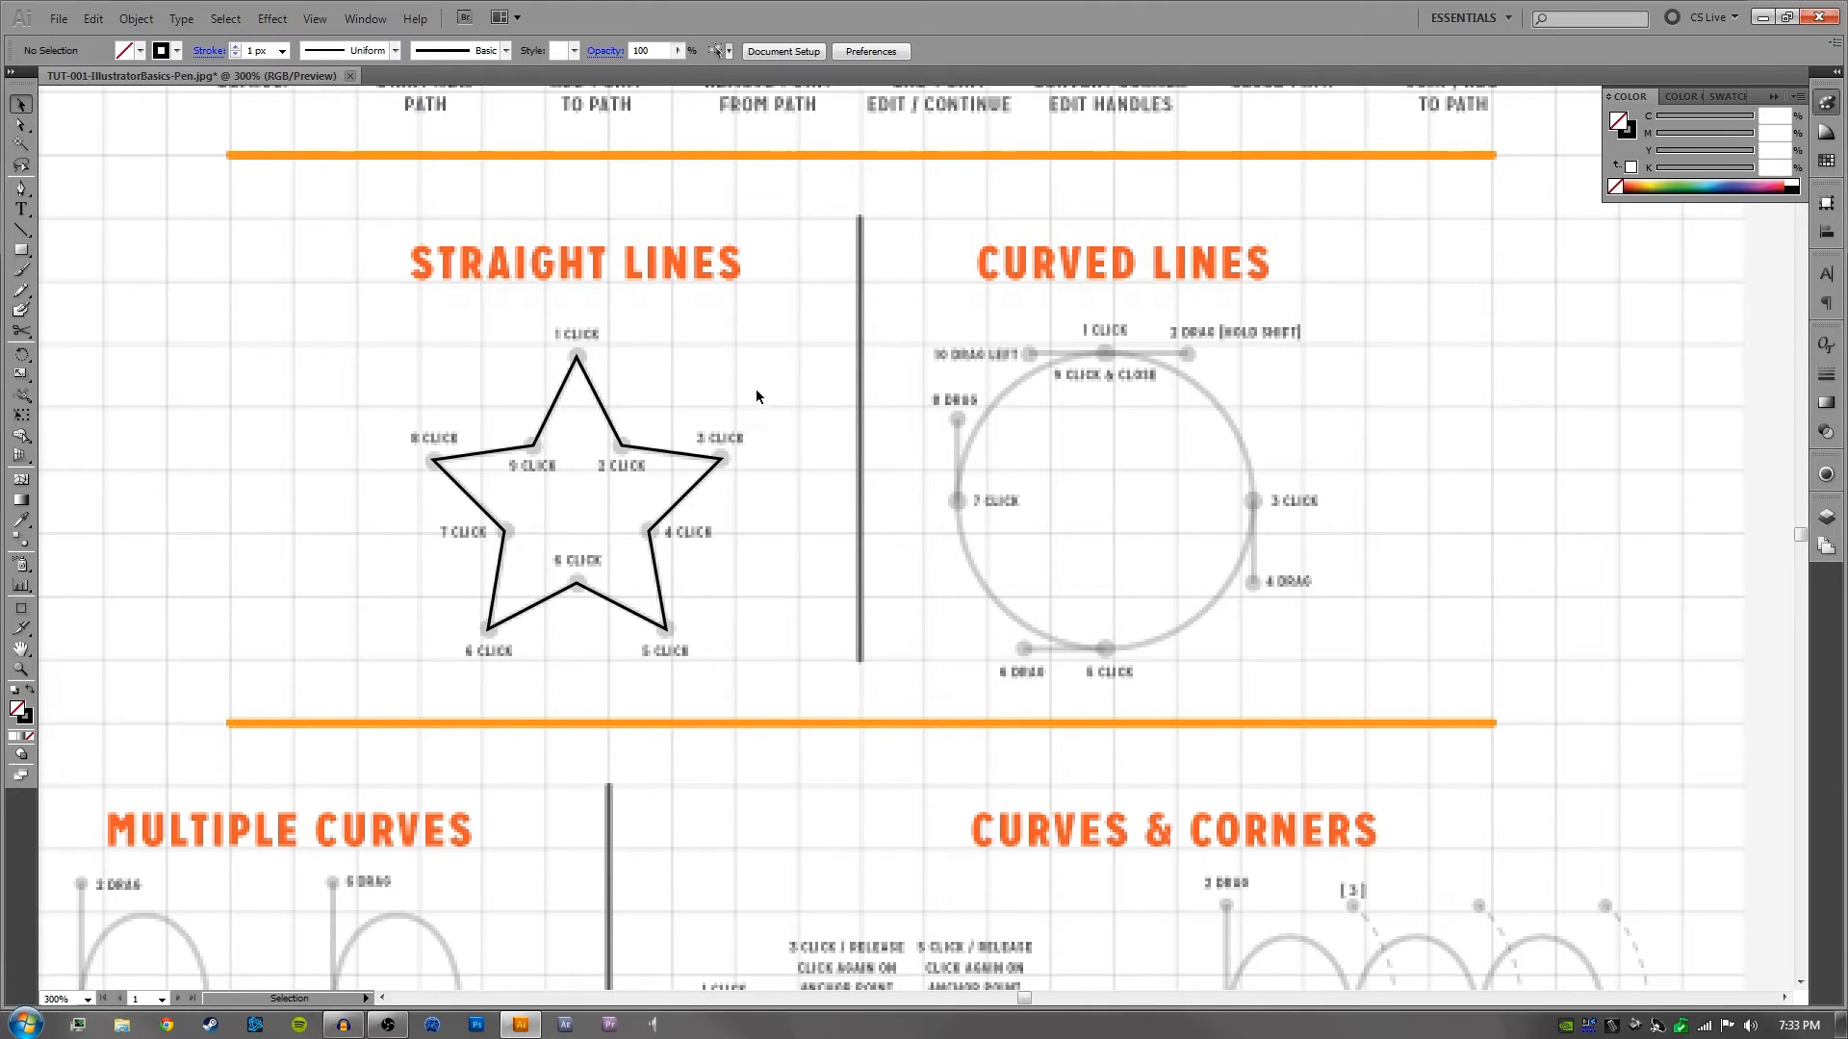
click(686, 495)
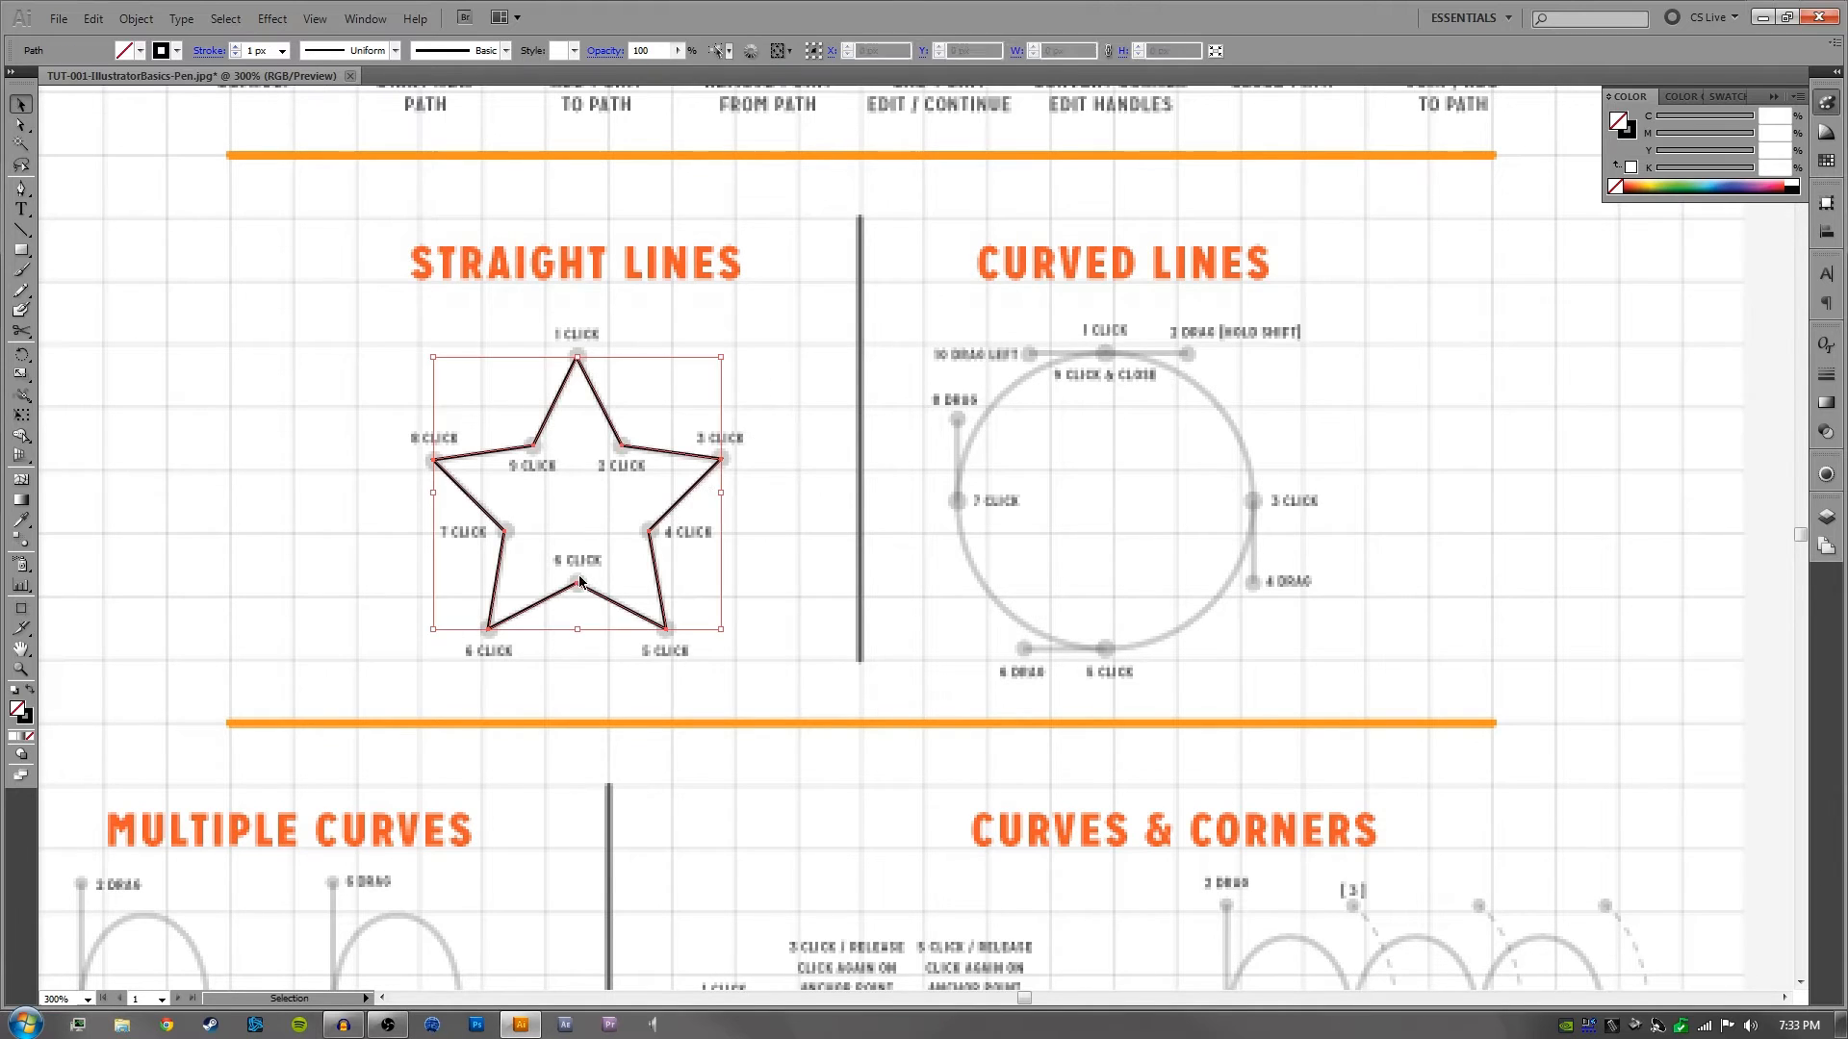
click(805, 379)
drag(721, 349, 477, 673)
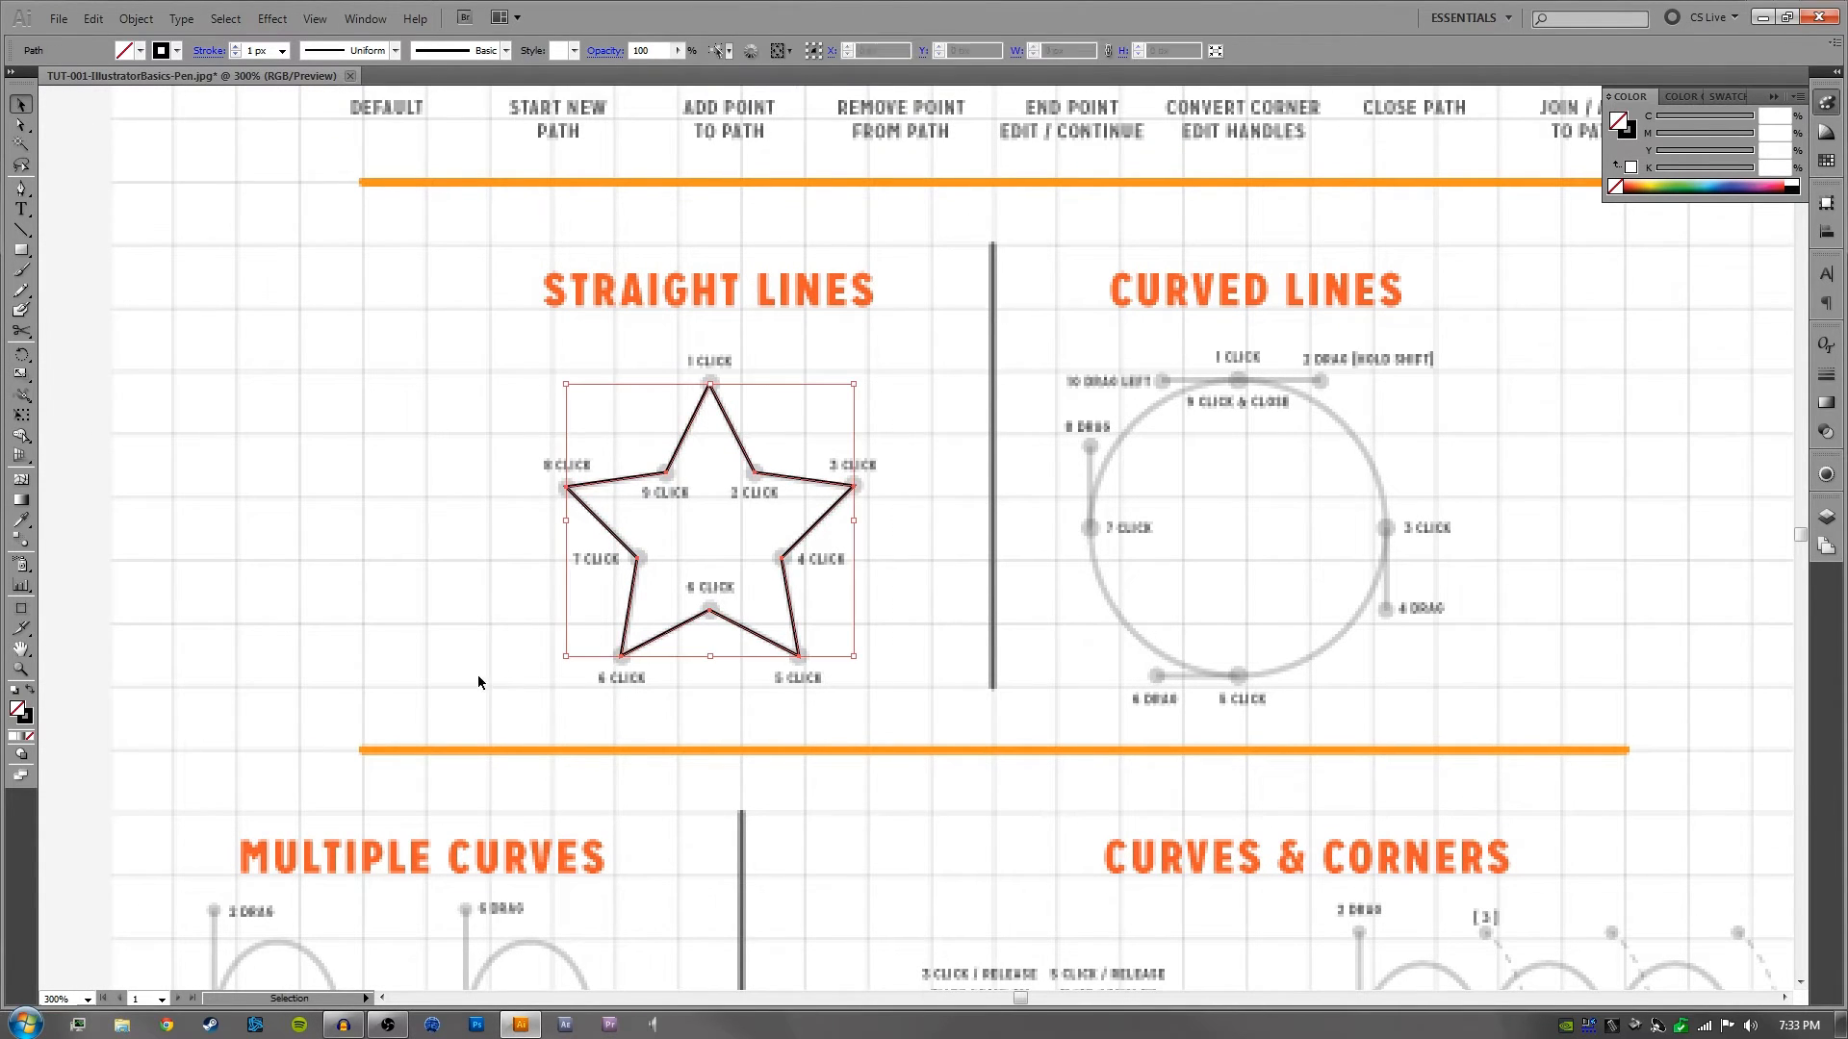
drag(890, 435, 787, 490)
click(834, 419)
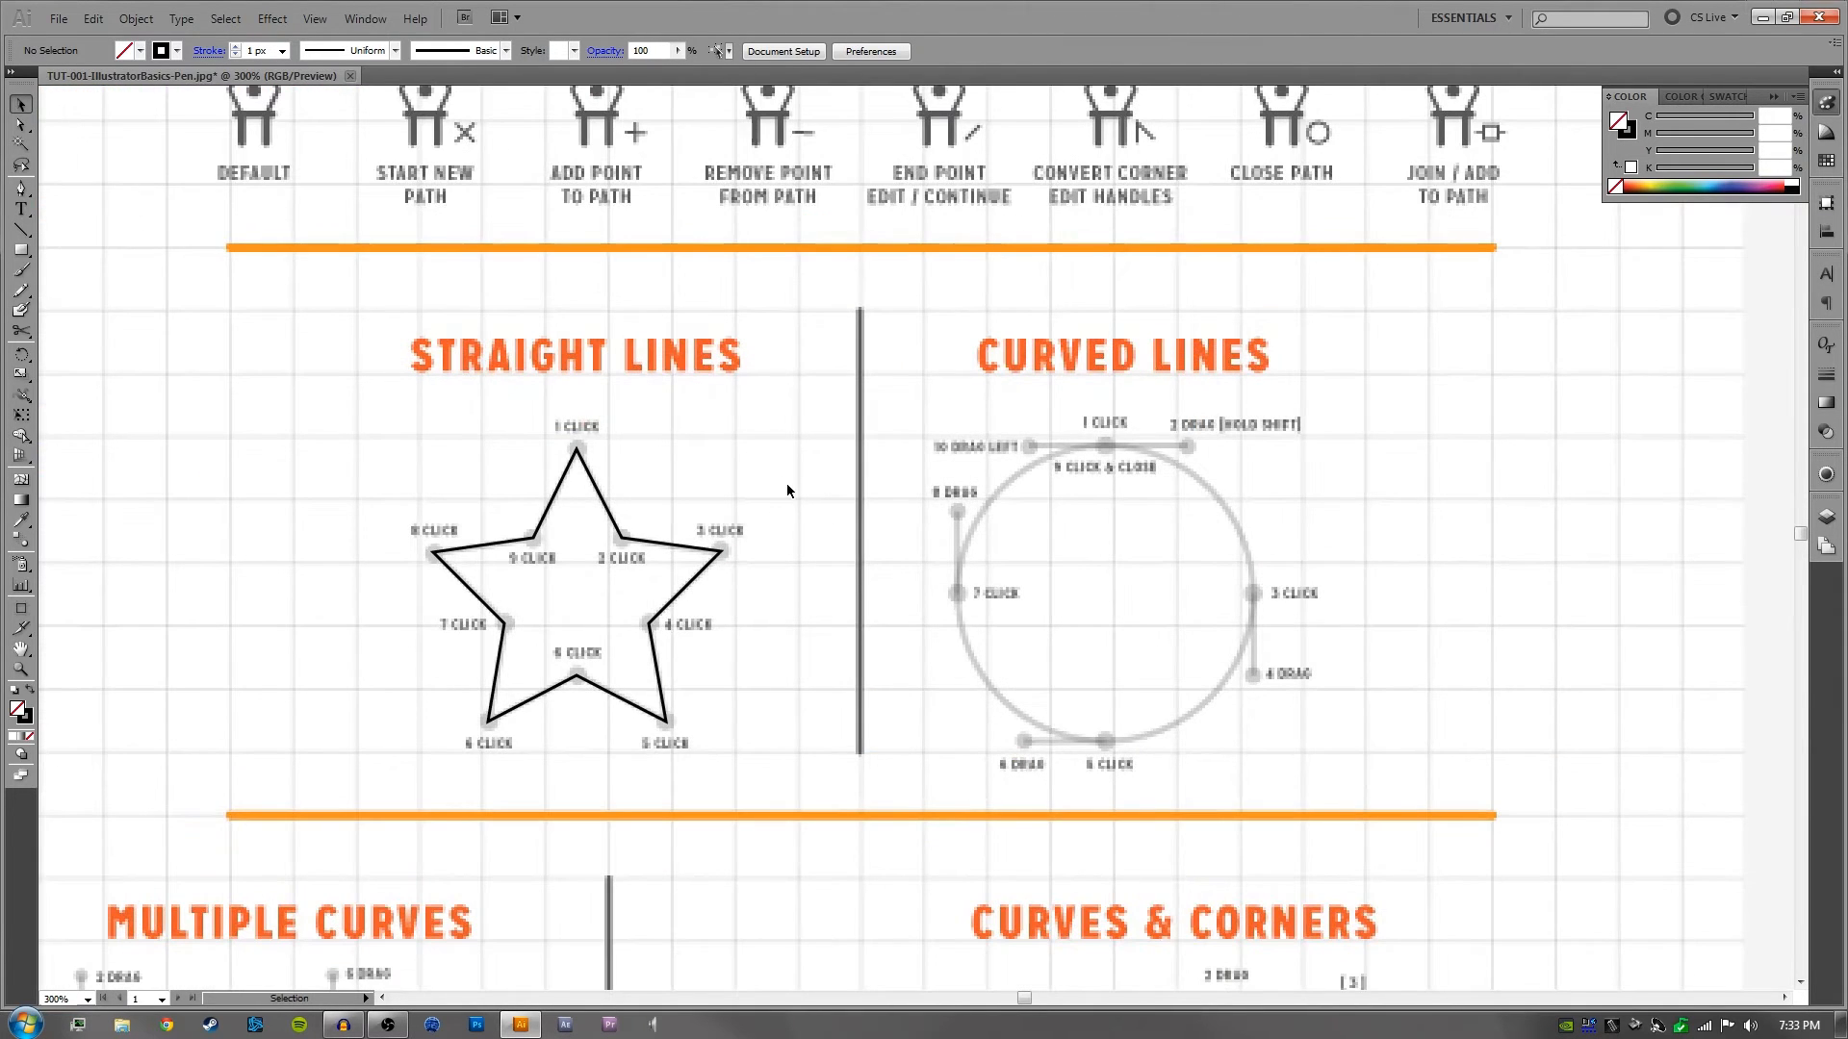
drag(832, 573, 928, 551)
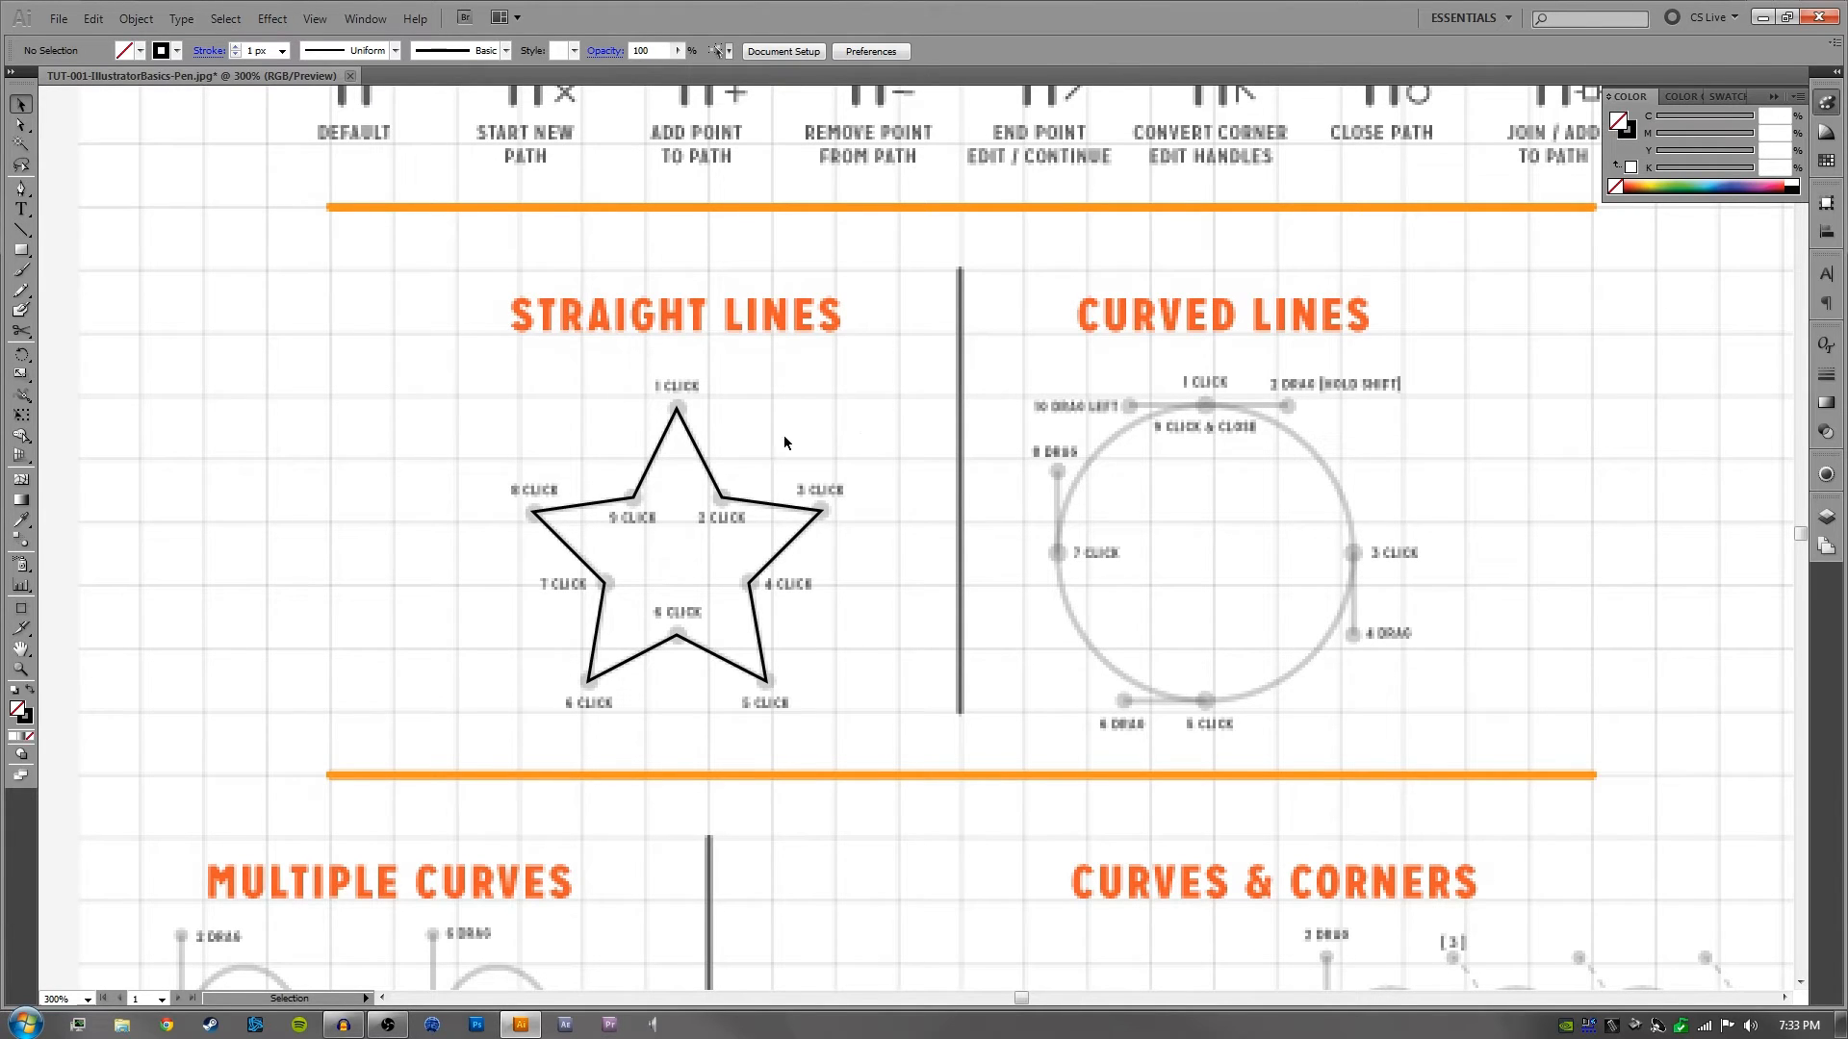
drag(837, 420, 514, 565)
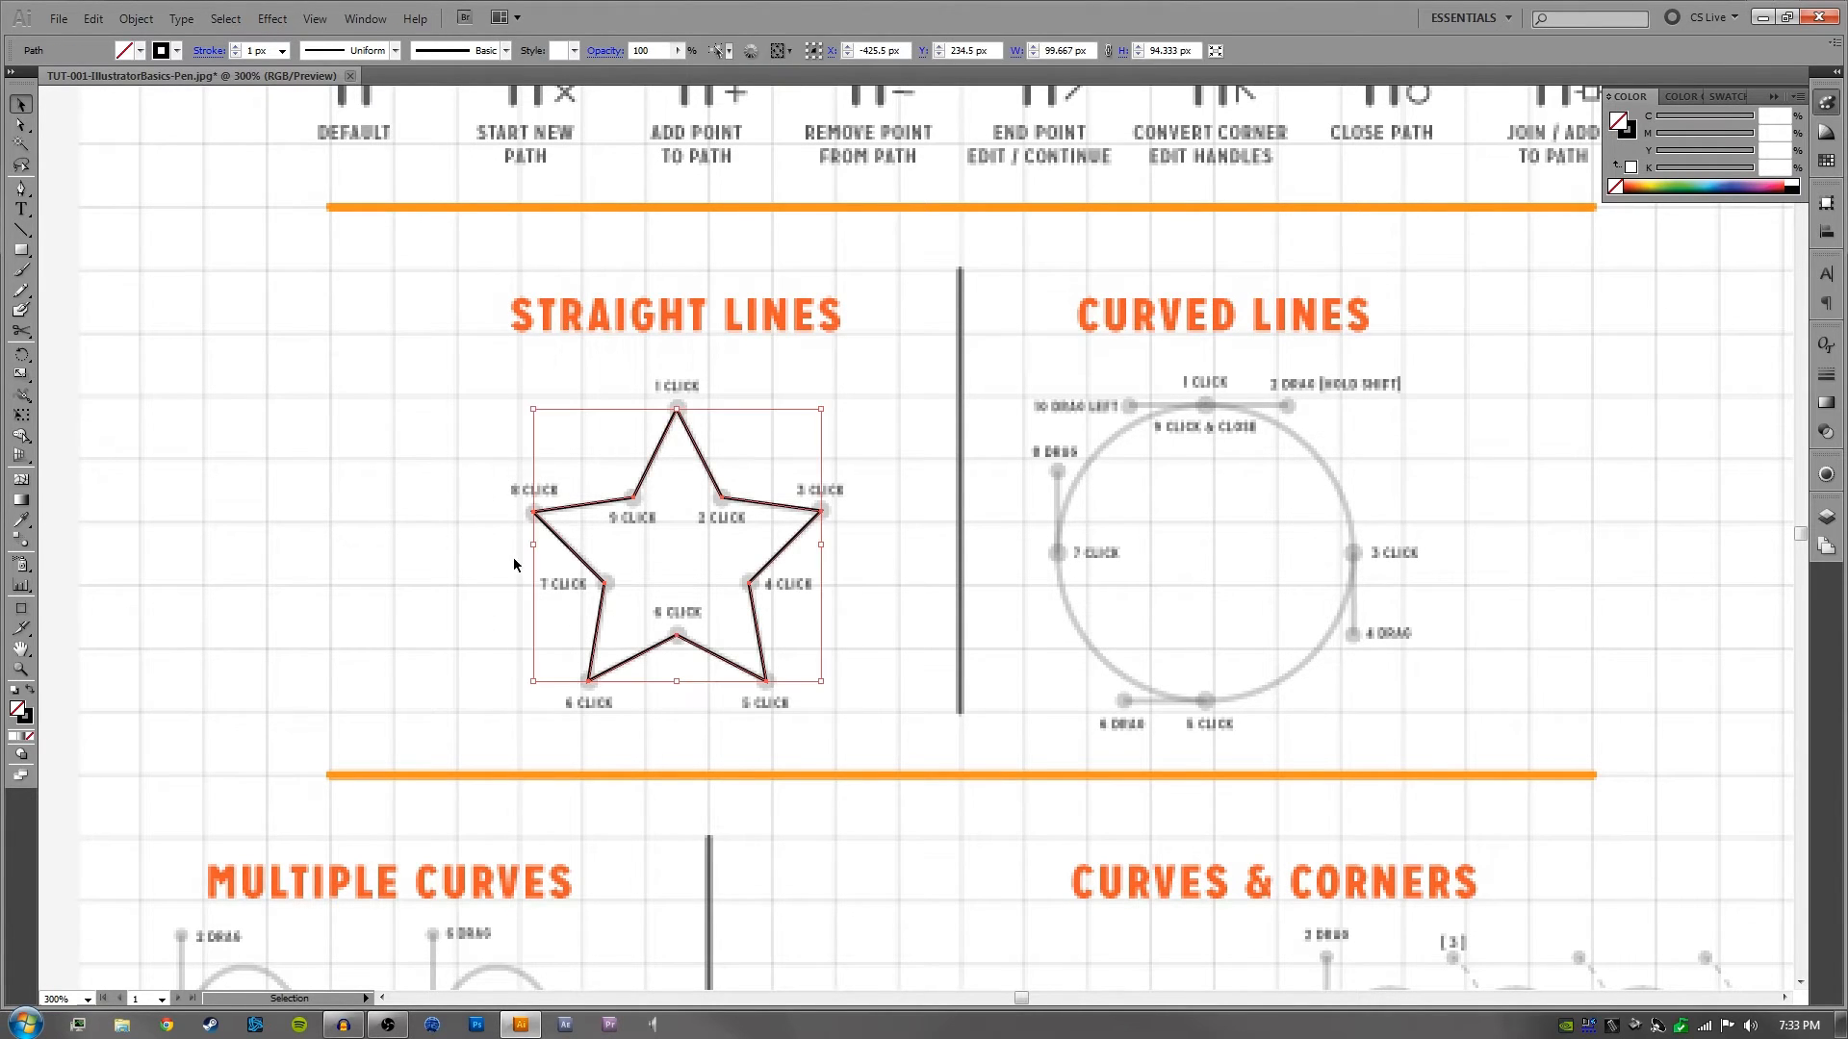
click(497, 431)
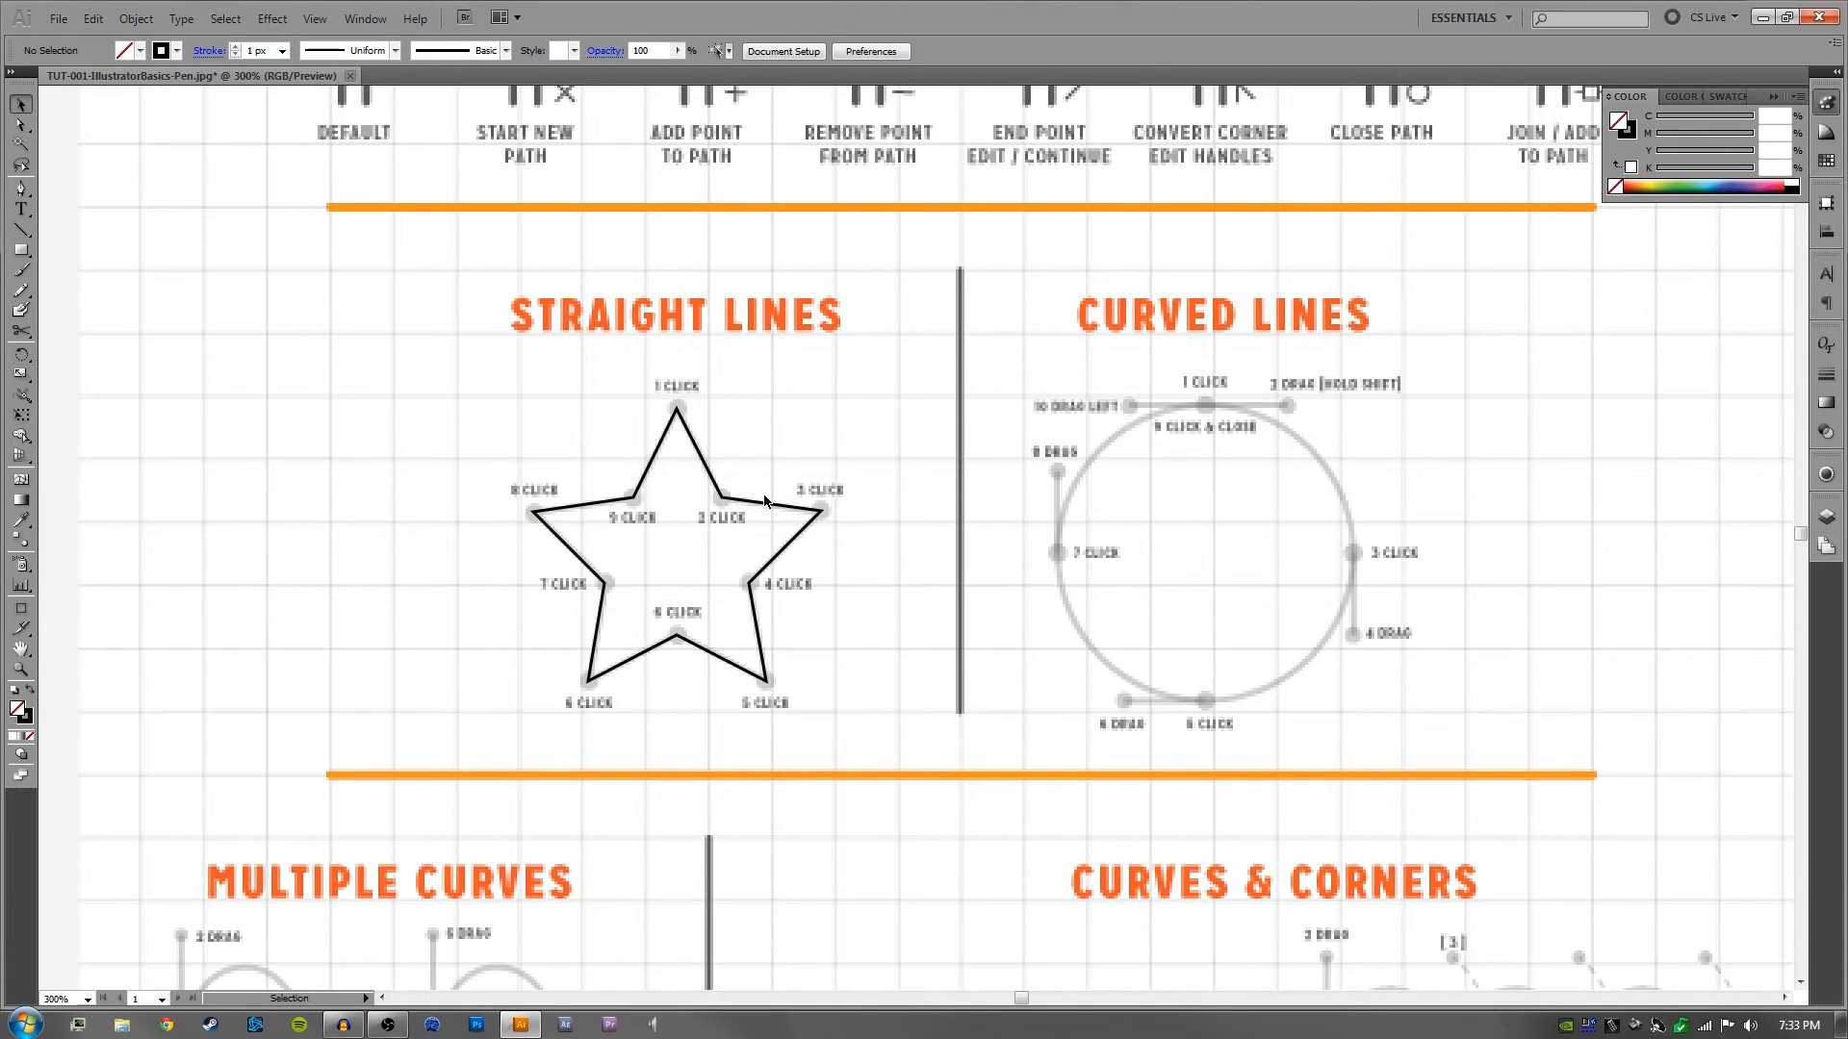
drag(951, 460, 512, 475)
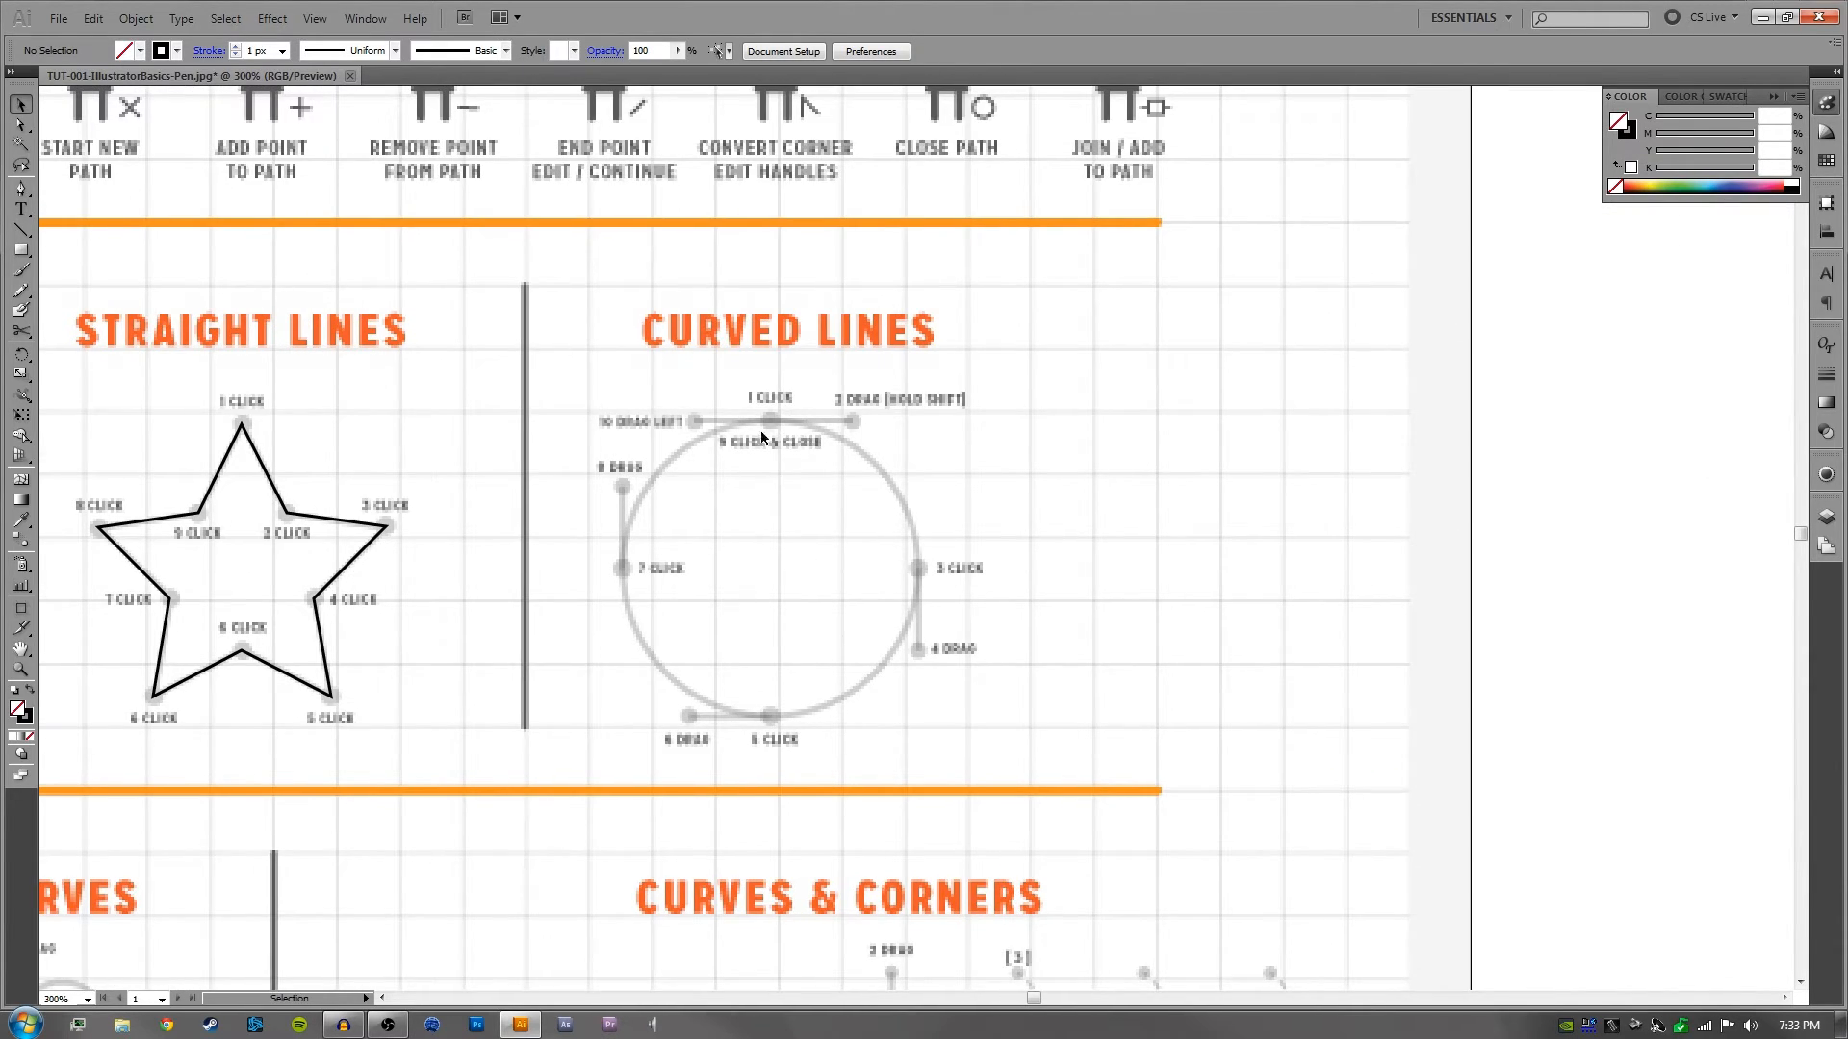
key(p)
drag(770, 421, 814, 421)
key(ctrl+z)
drag(774, 424, 855, 425)
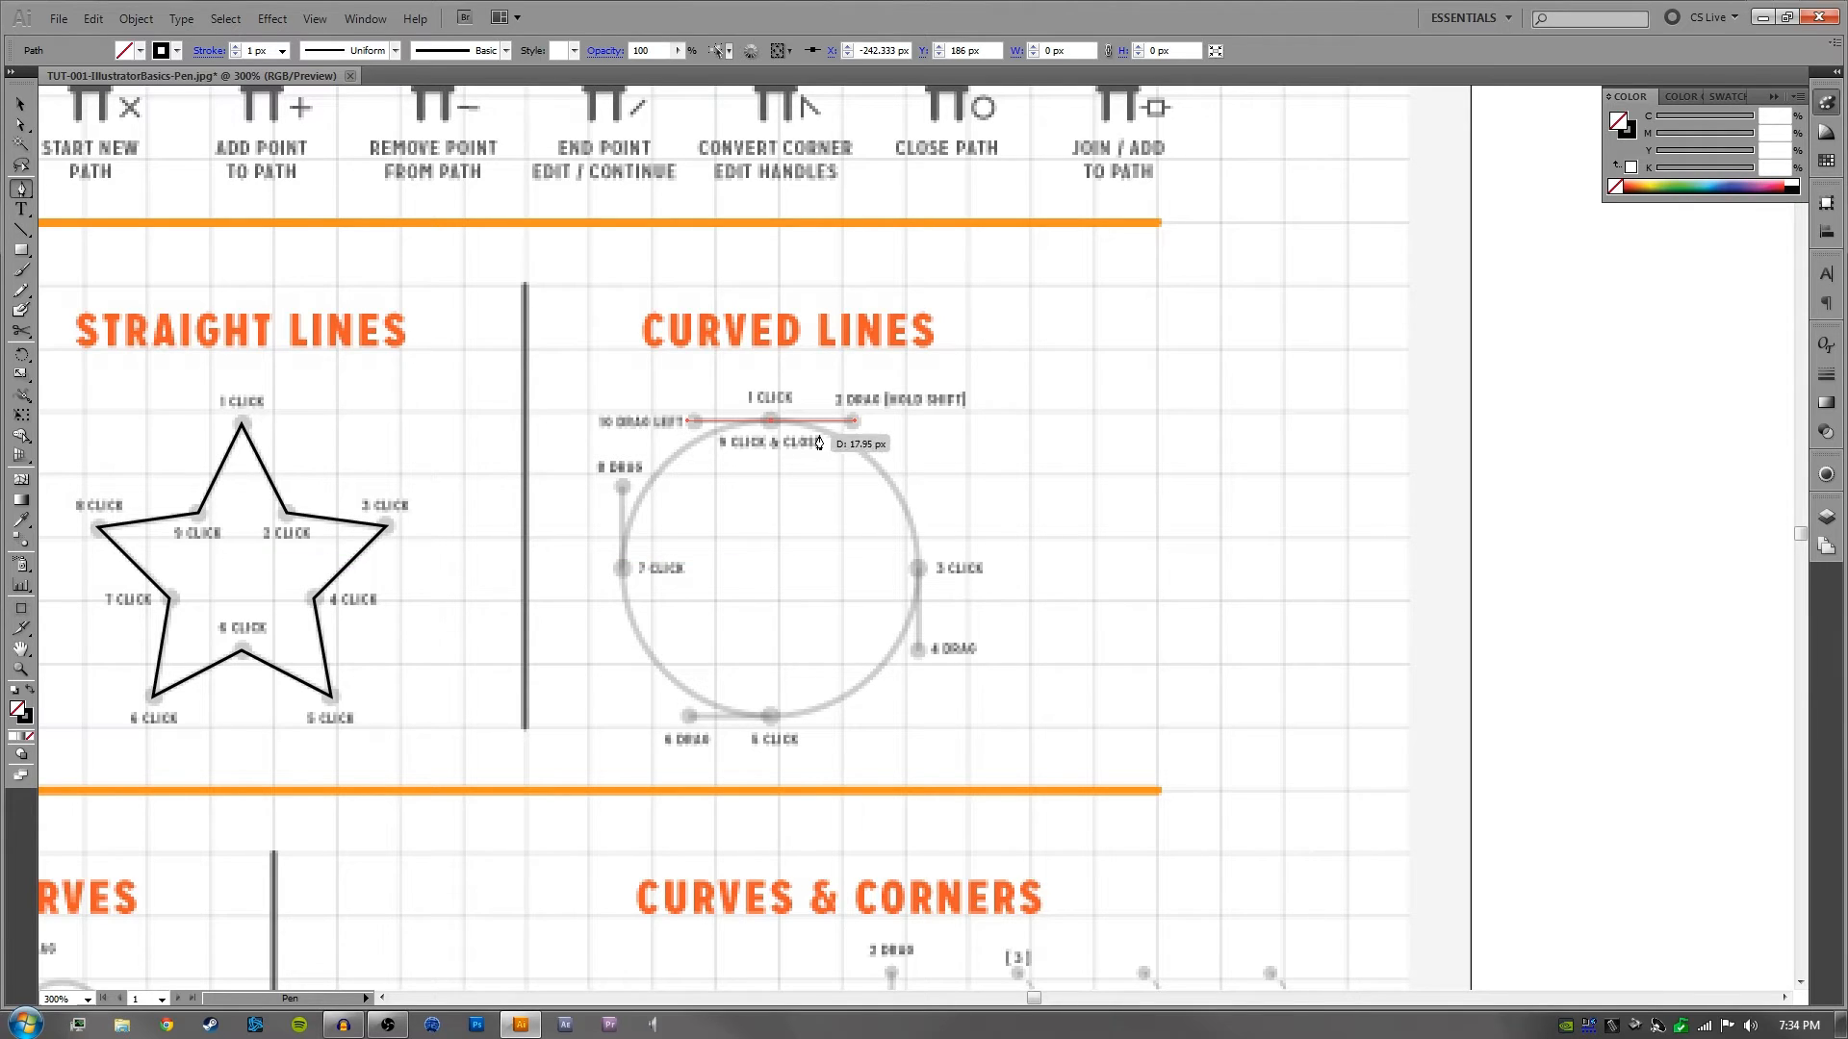
key(ctrl+z)
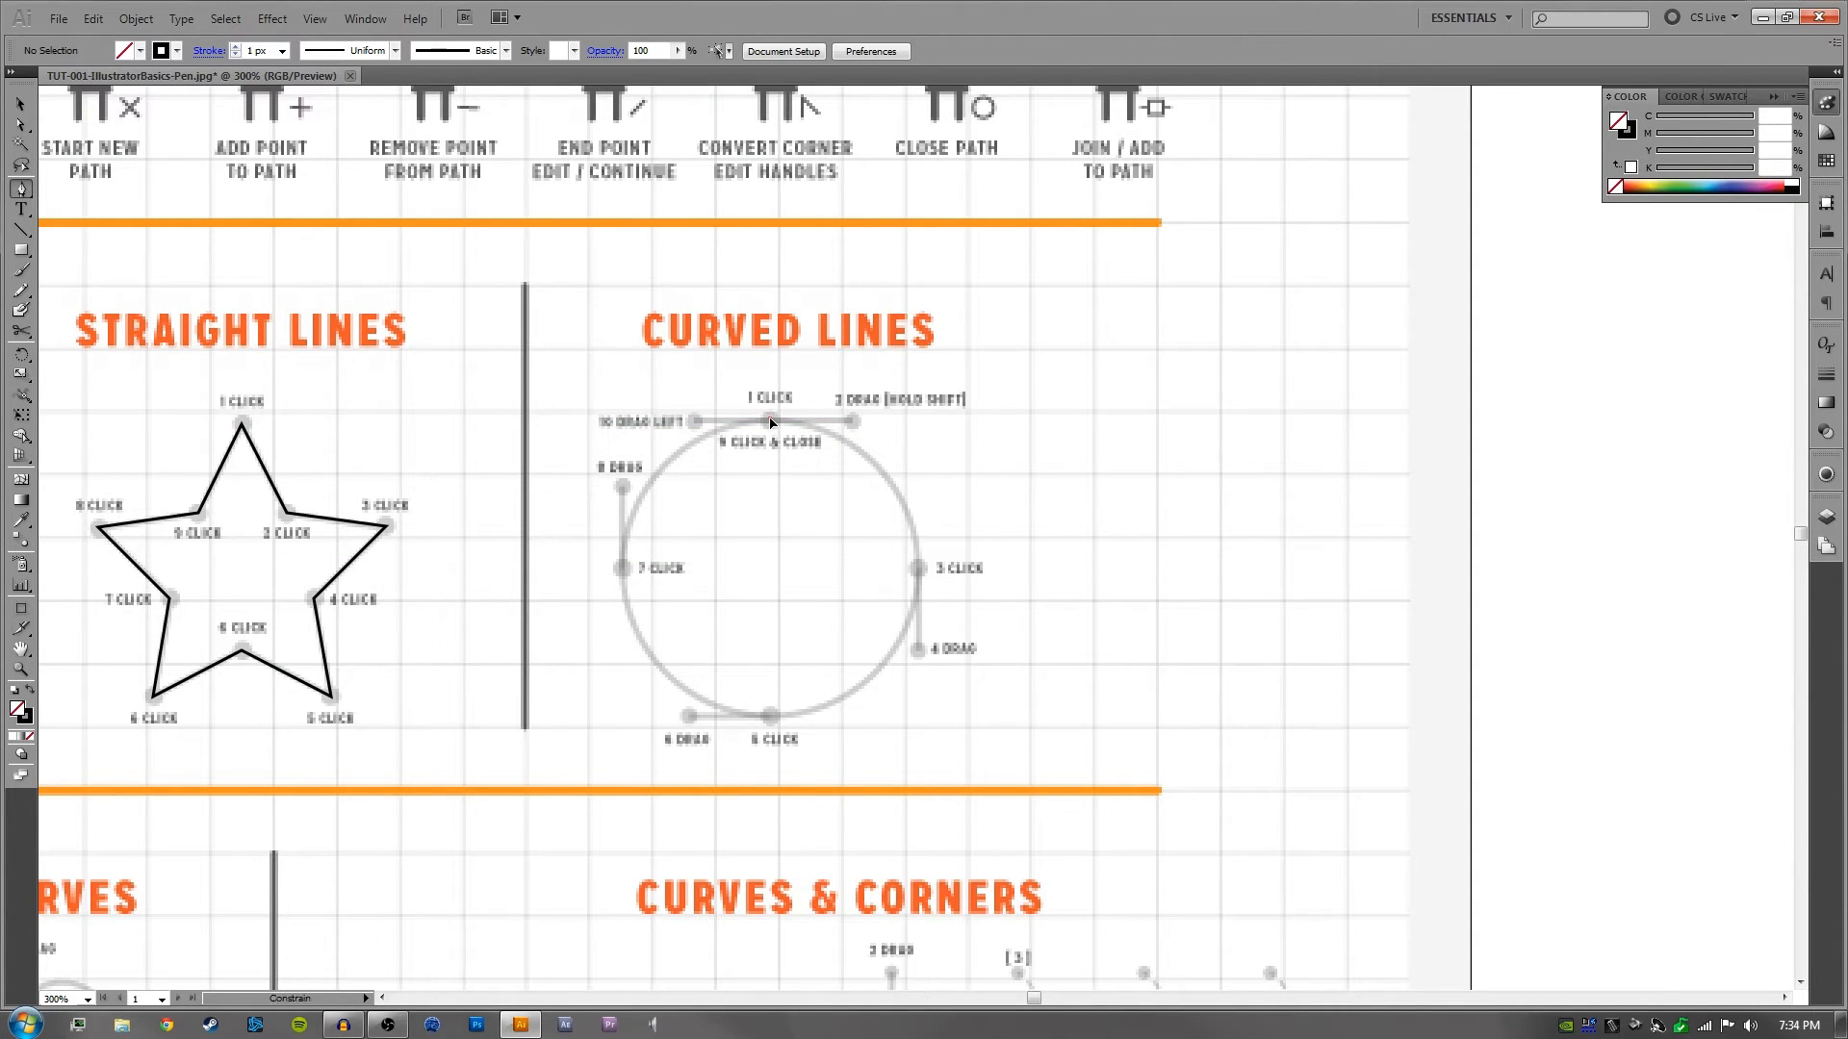
- Trace the Curved Lines circle with the Pen tool, pulling straight handles from anchors 1, 3, 5 and 7, and close it at the first anchor
drag(793, 421, 853, 421)
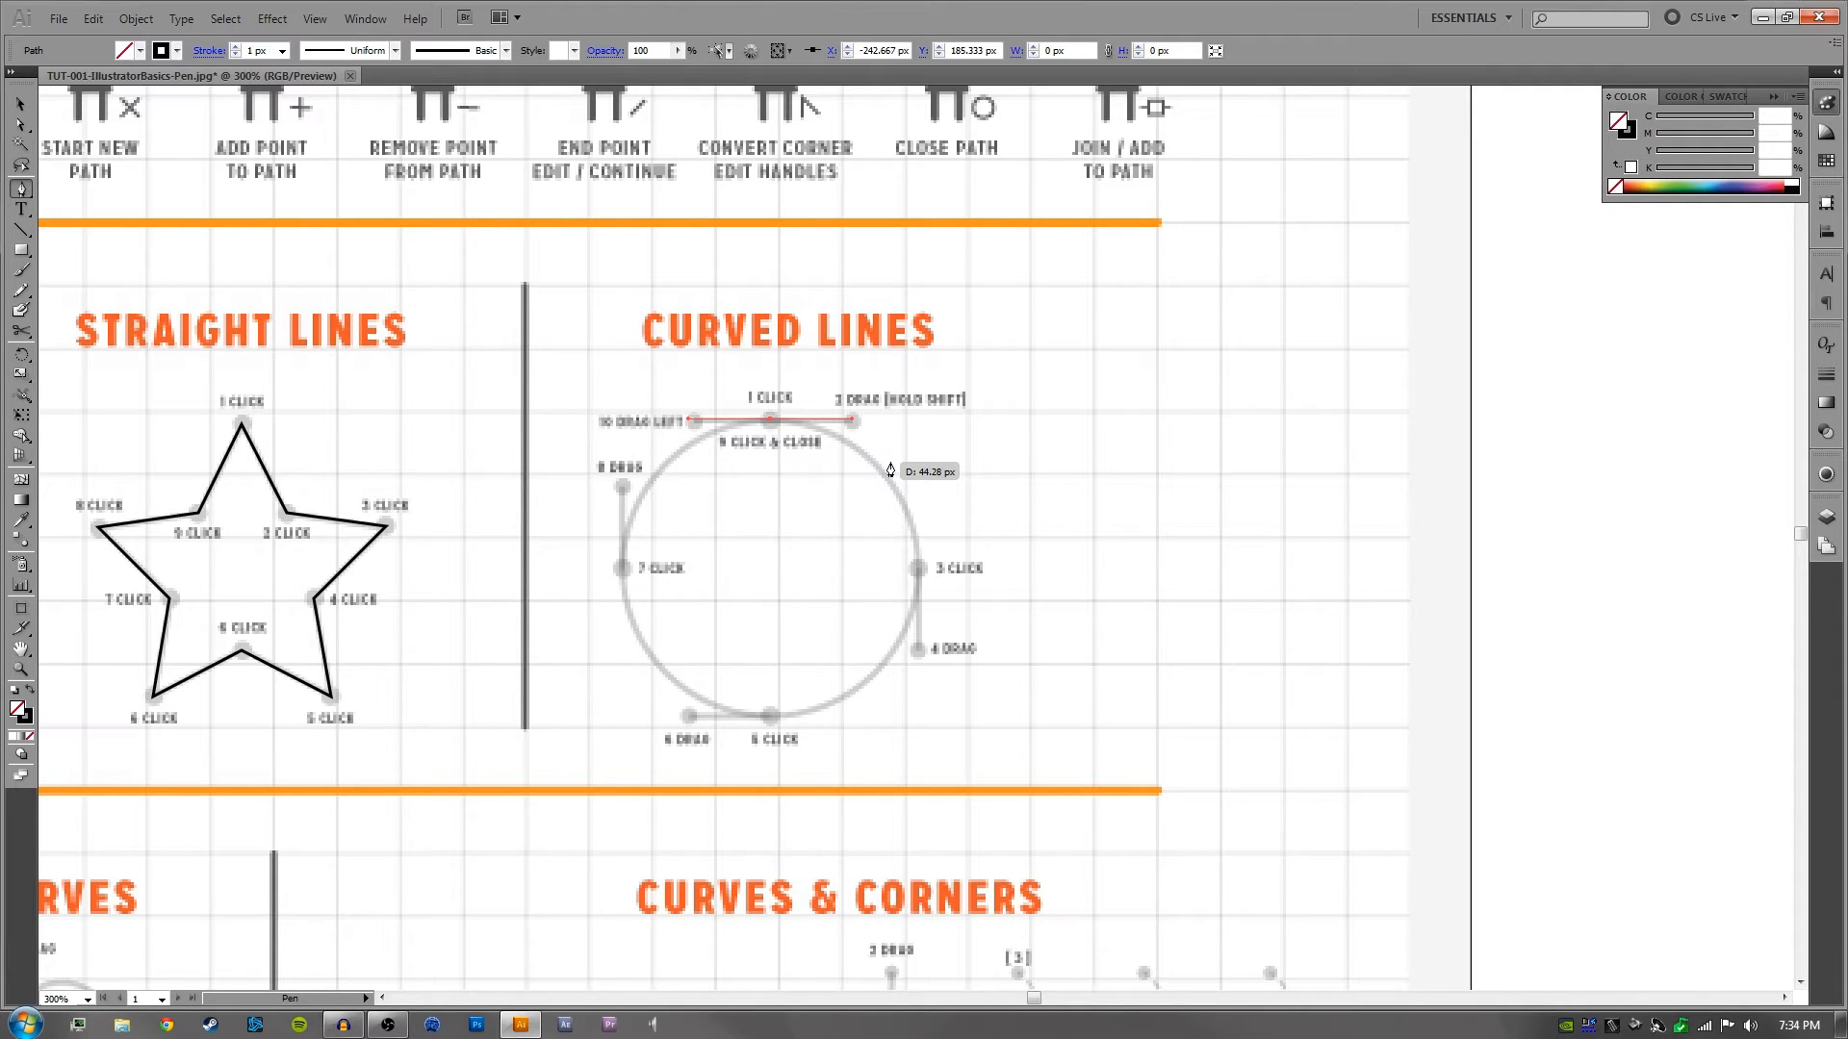
click(918, 570)
drag(918, 569, 919, 658)
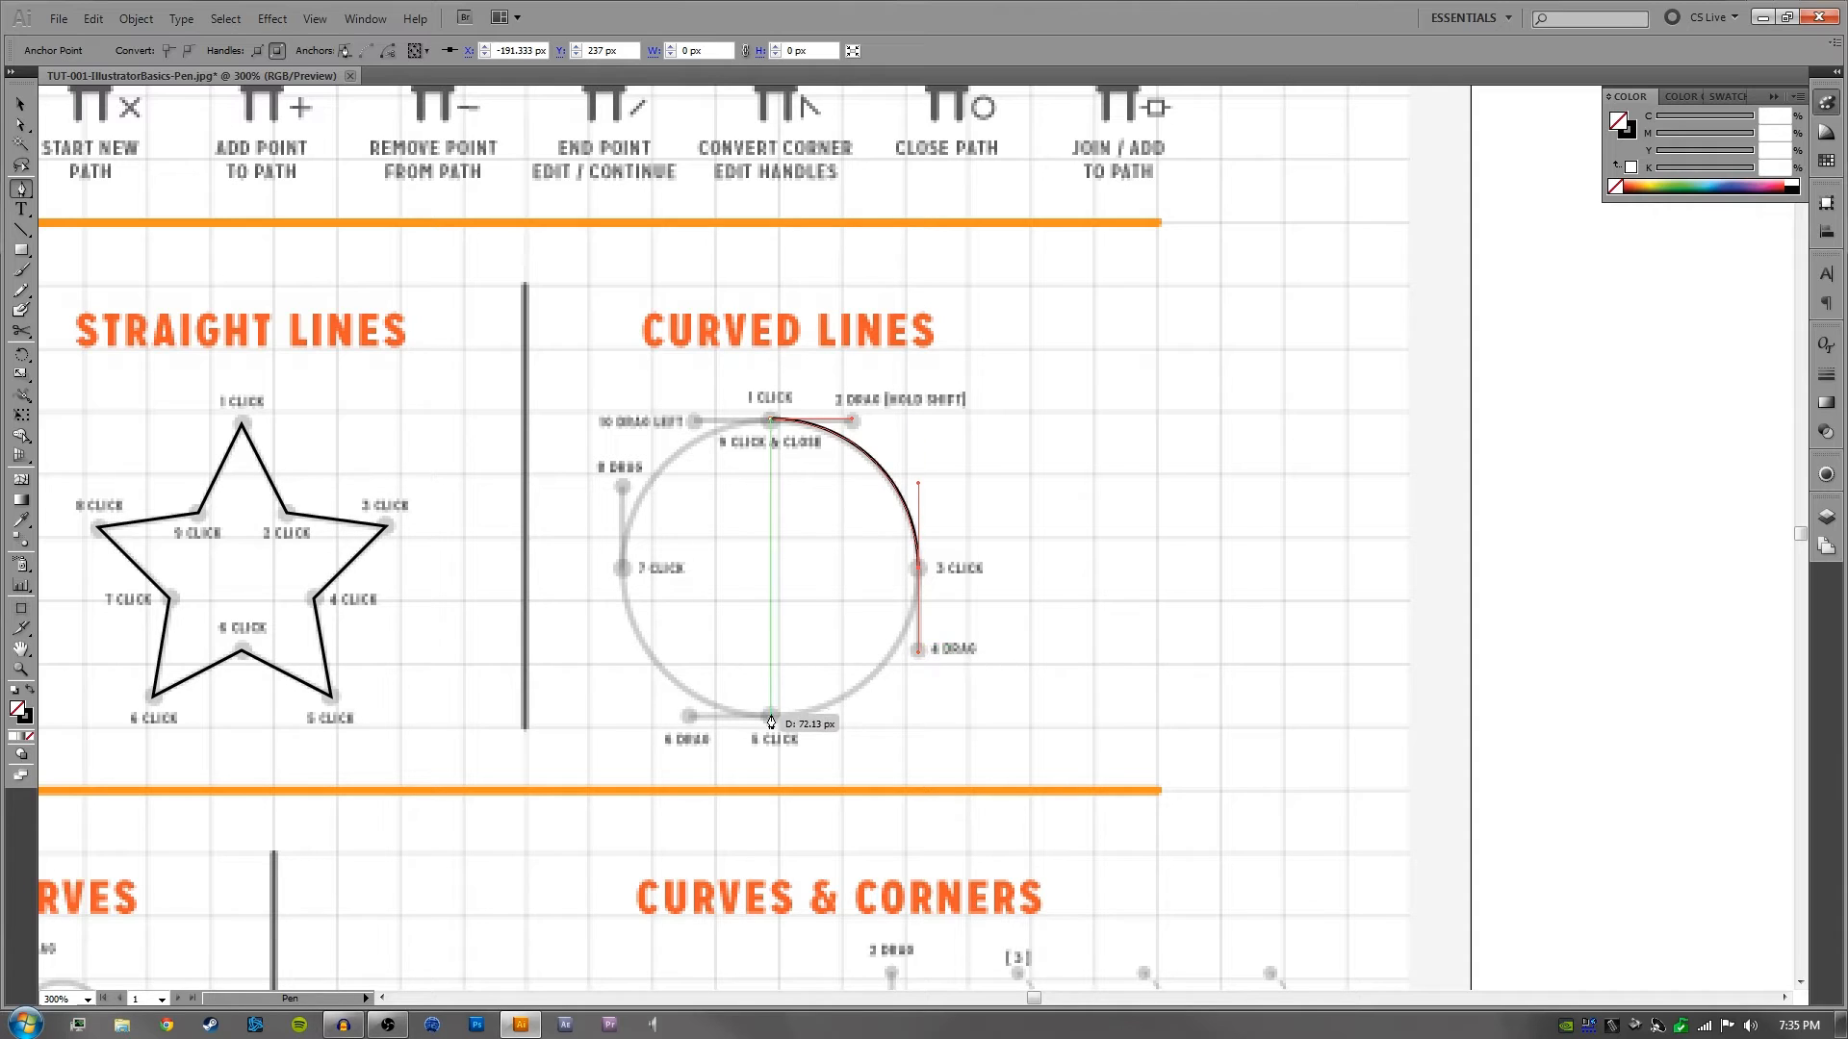
drag(770, 721, 687, 718)
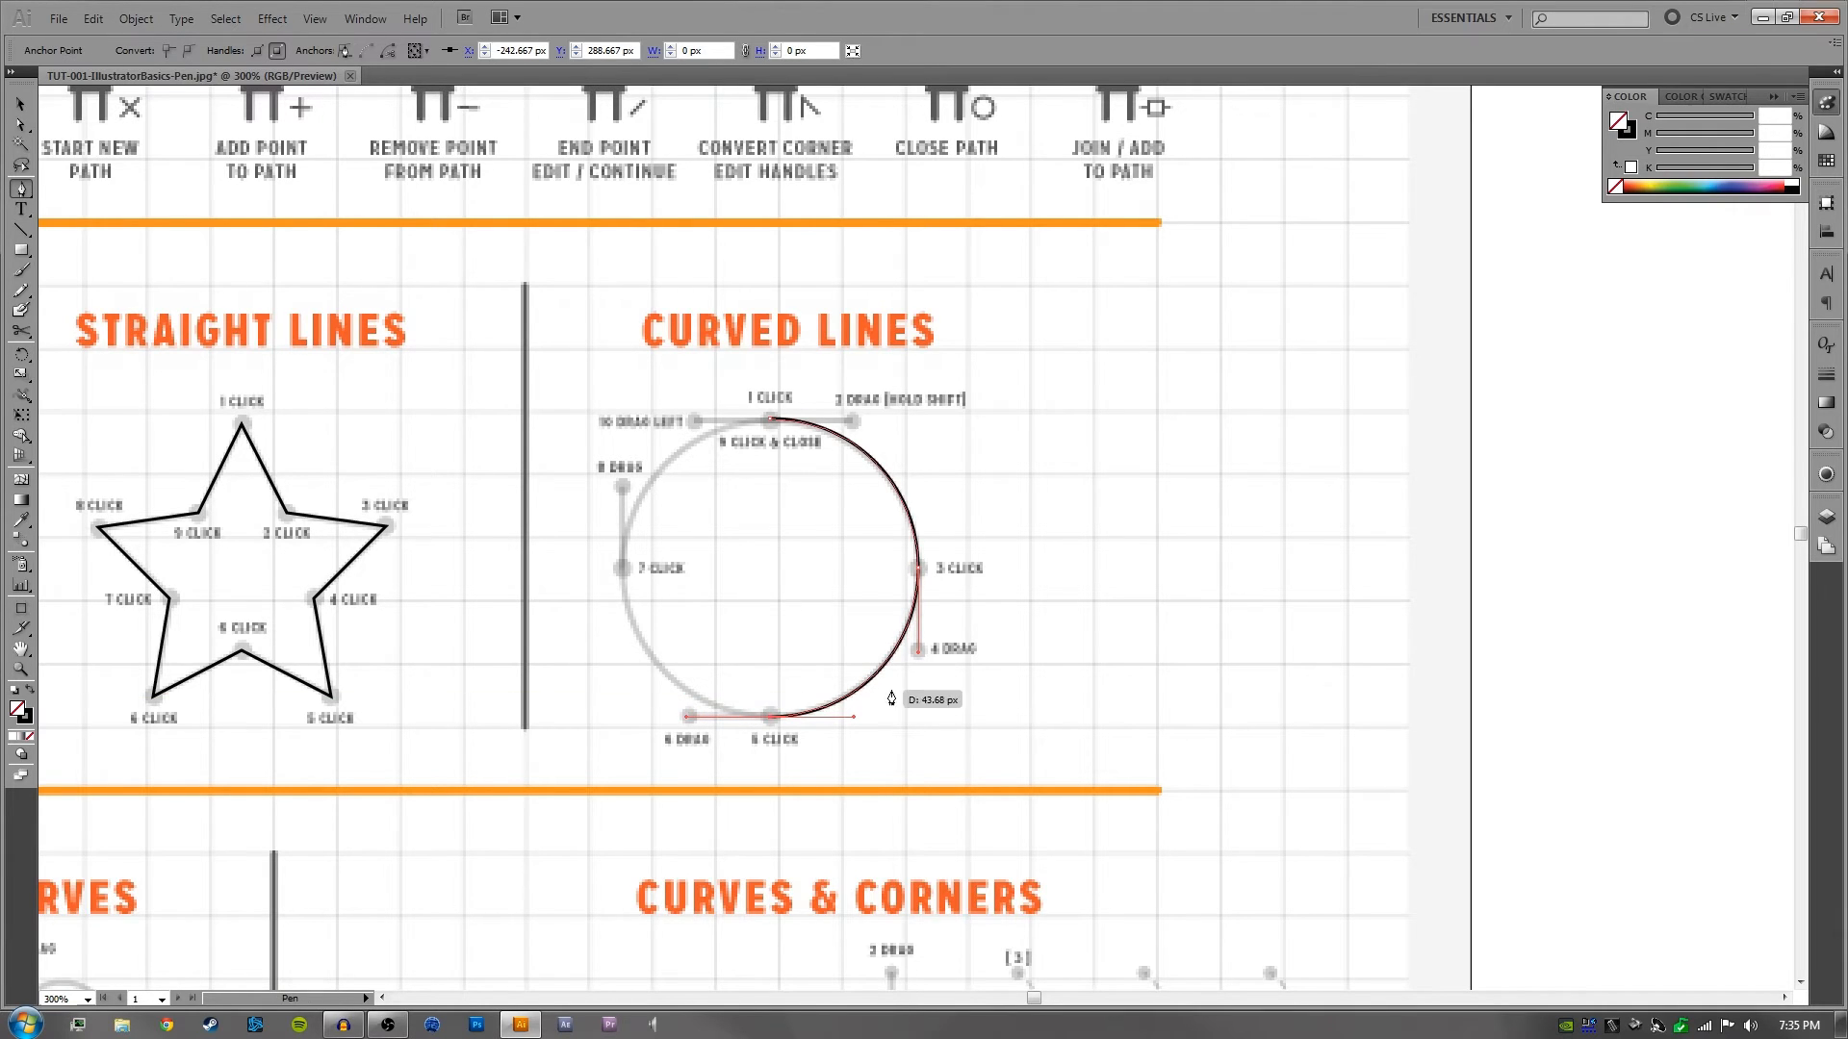
click(621, 572)
drag(621, 571, 621, 486)
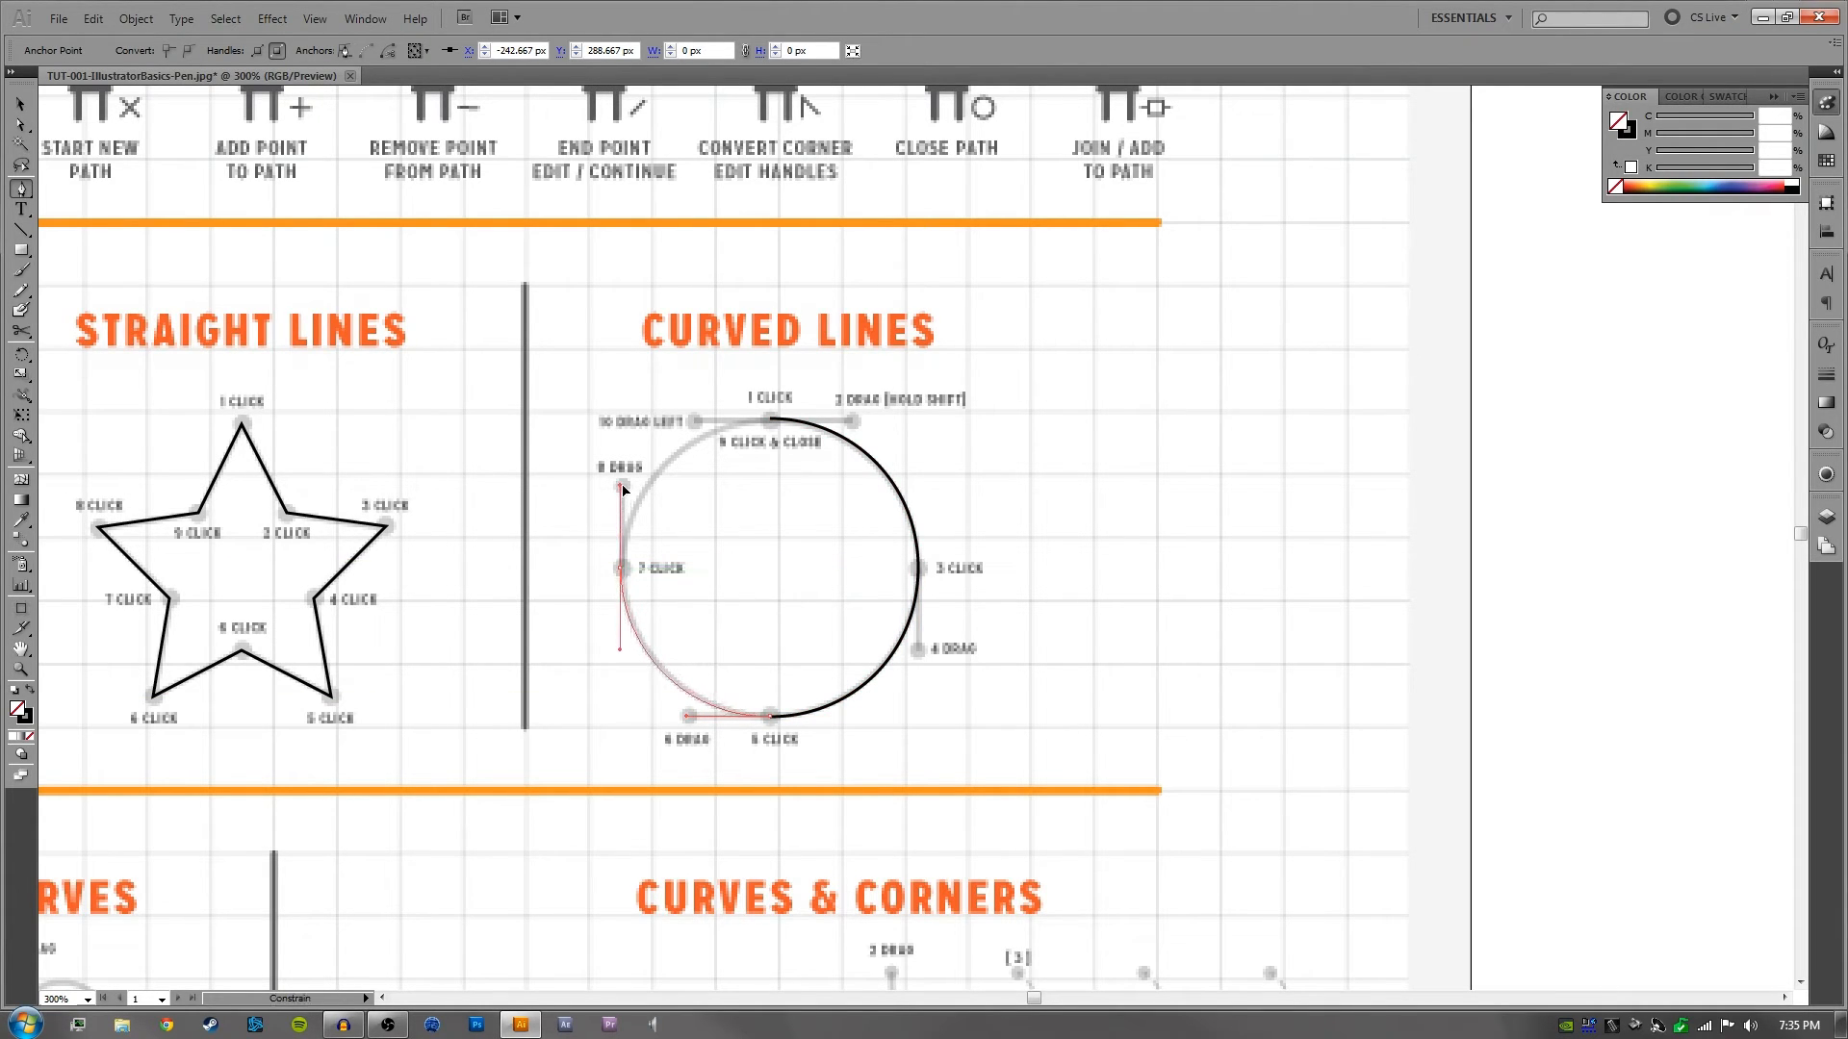
drag(771, 421, 851, 422)
key(ctrl+z)
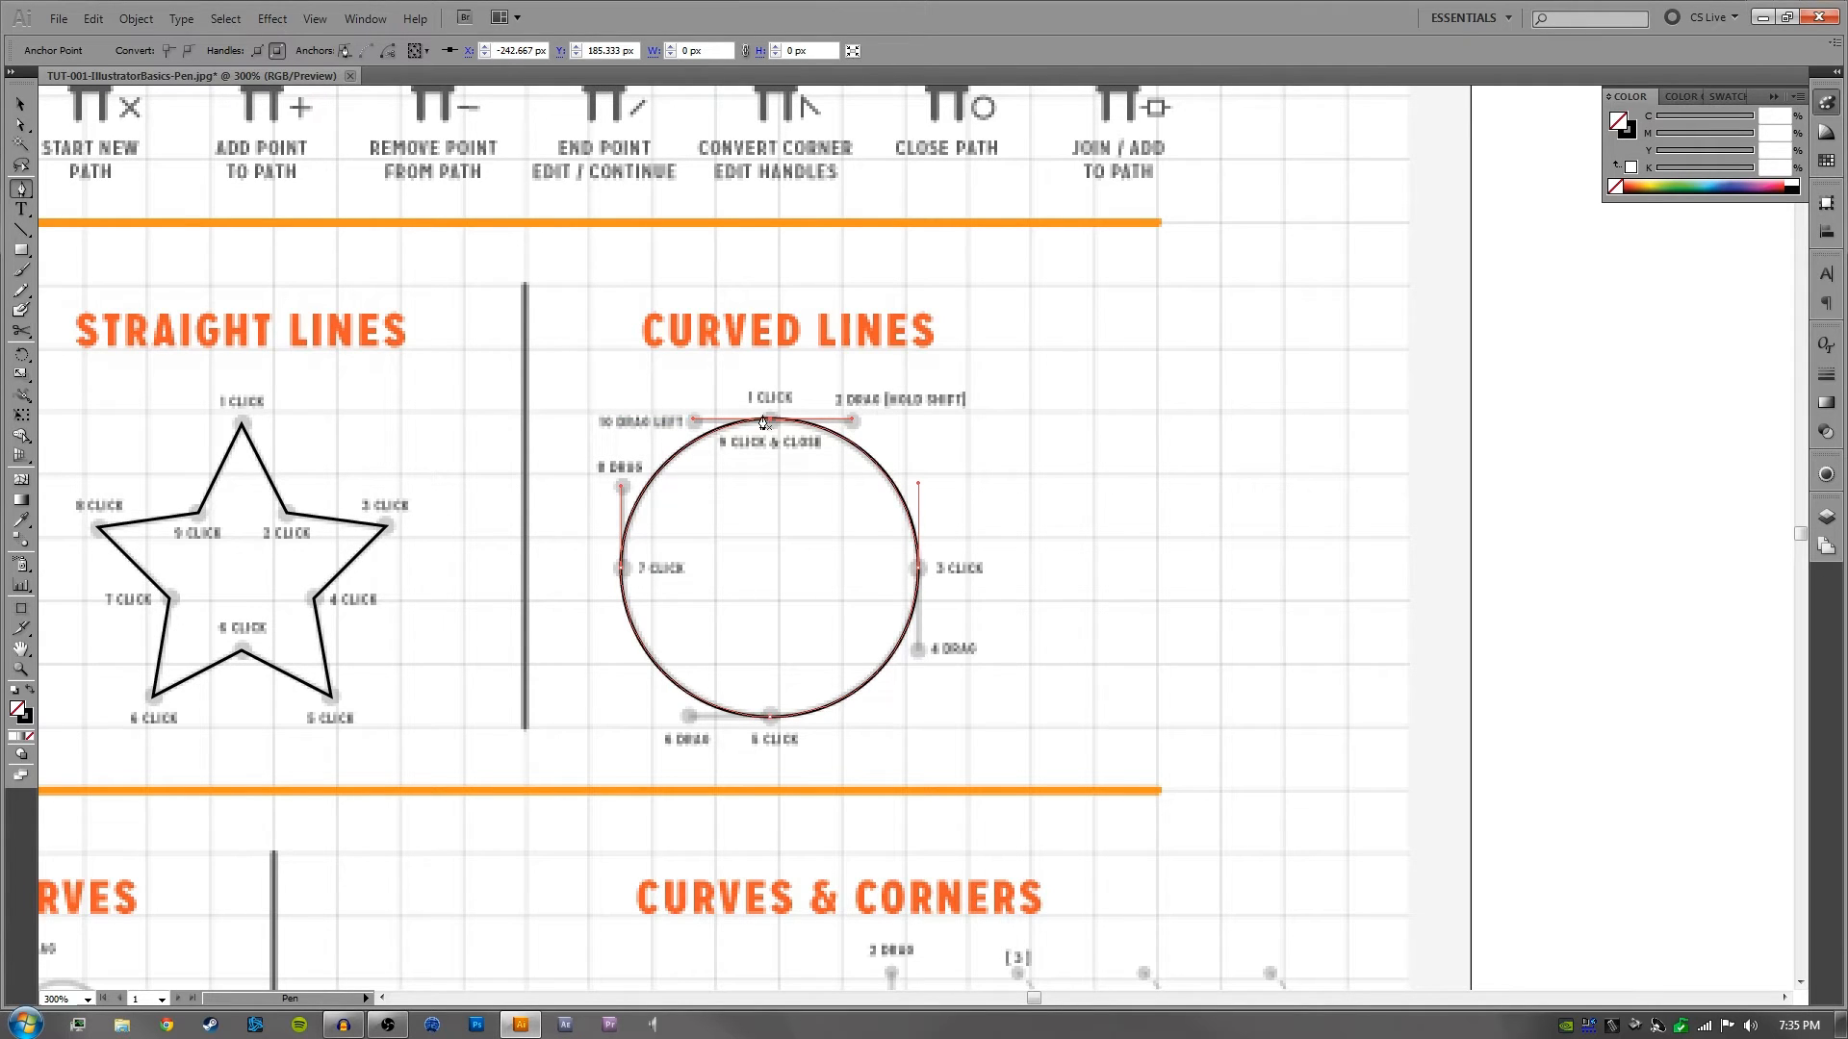
key(v)
click(990, 440)
drag(1026, 551, 1057, 524)
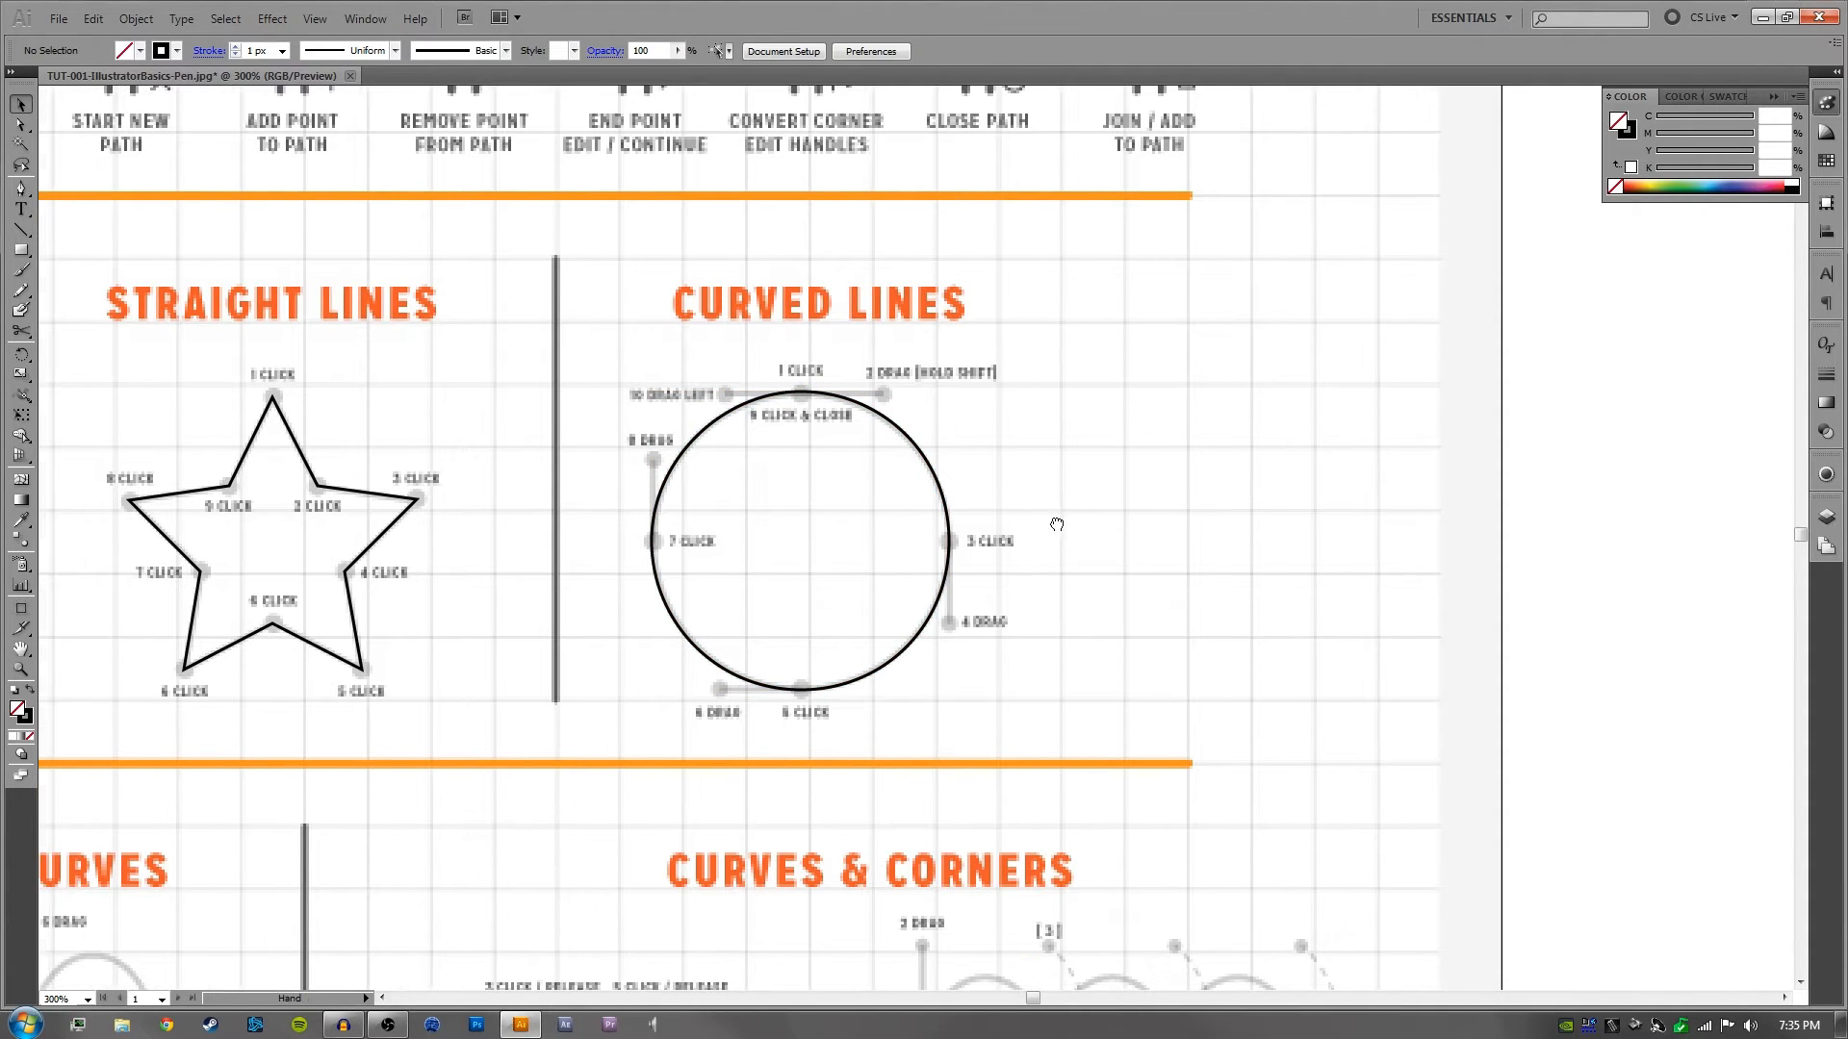
- Move the traced circle off its guide, undo the move, and delete the circle from the Curved Lines exercise
drag(972, 374, 806, 575)
drag(917, 442, 1122, 422)
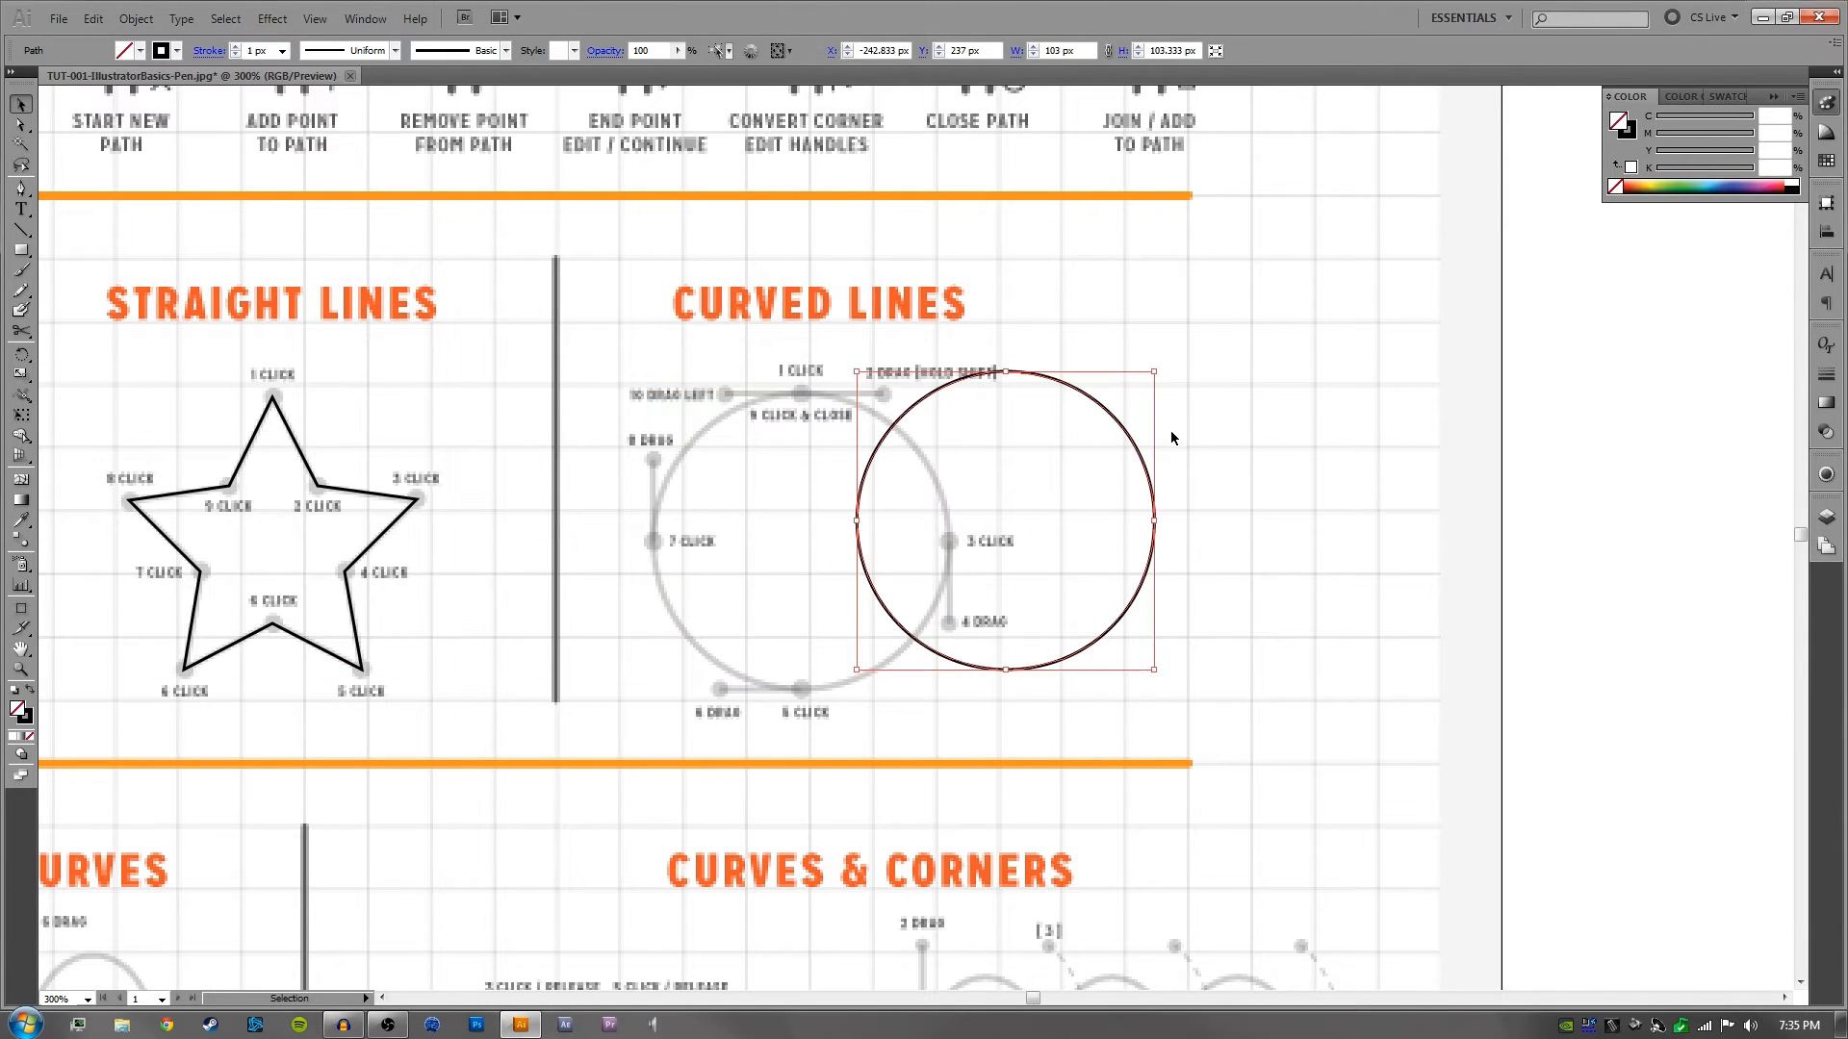
key(ctrl+z)
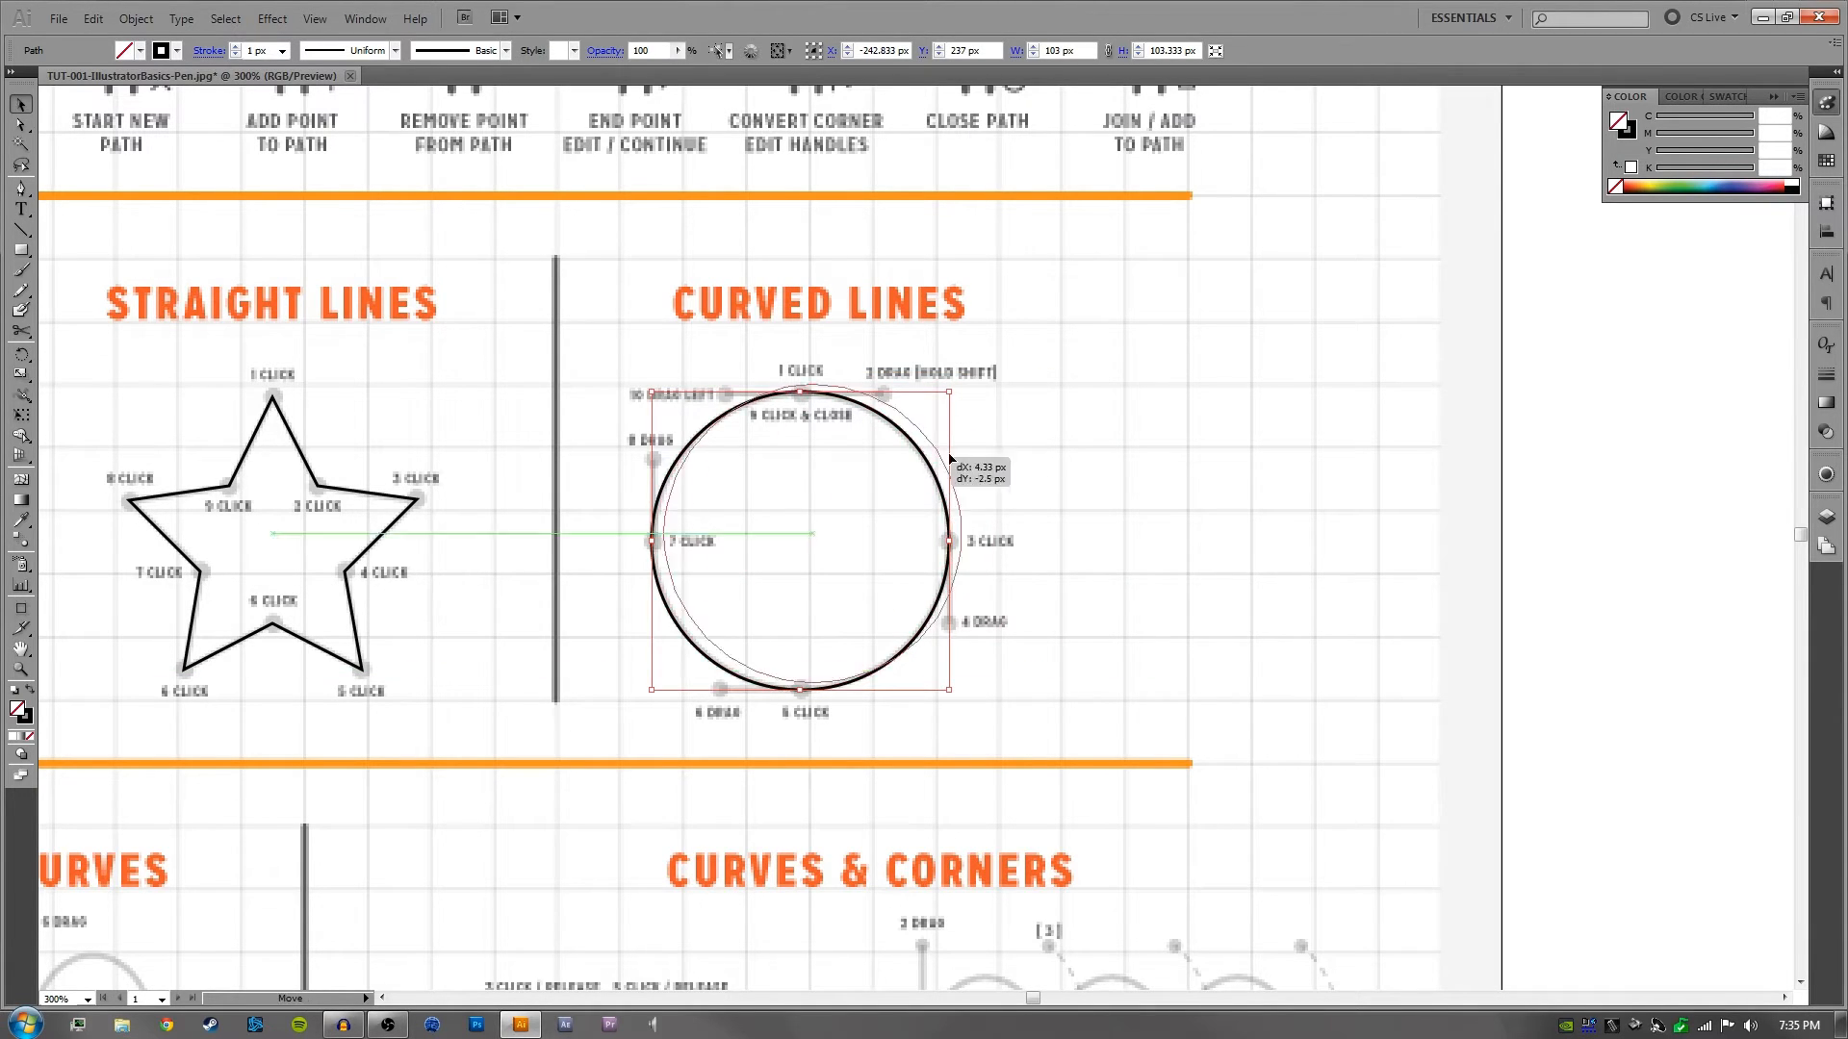
drag(920, 479, 1140, 404)
key(Delete)
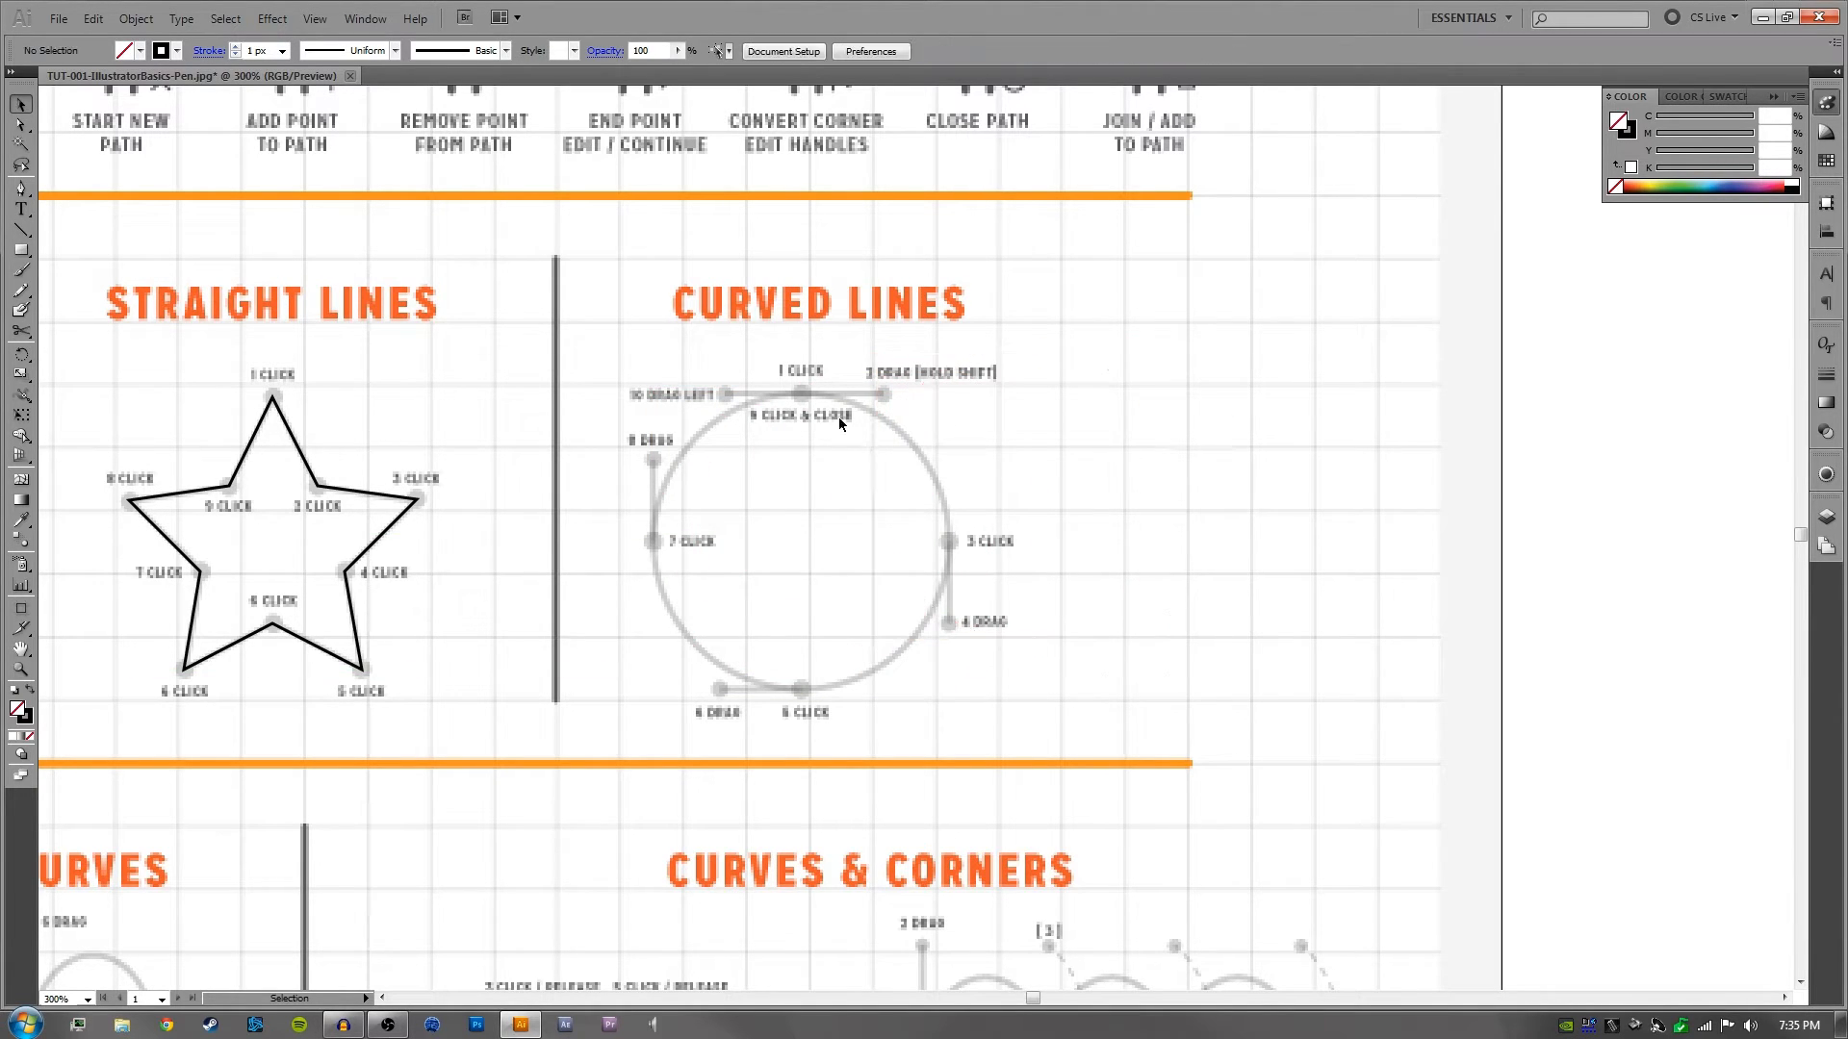
- Retrace the Curved Lines circle with smooth anchors at 1, 3, 5 and 7 Click, close it at the first anchor, and deselect it
key(p)
drag(802, 396, 877, 393)
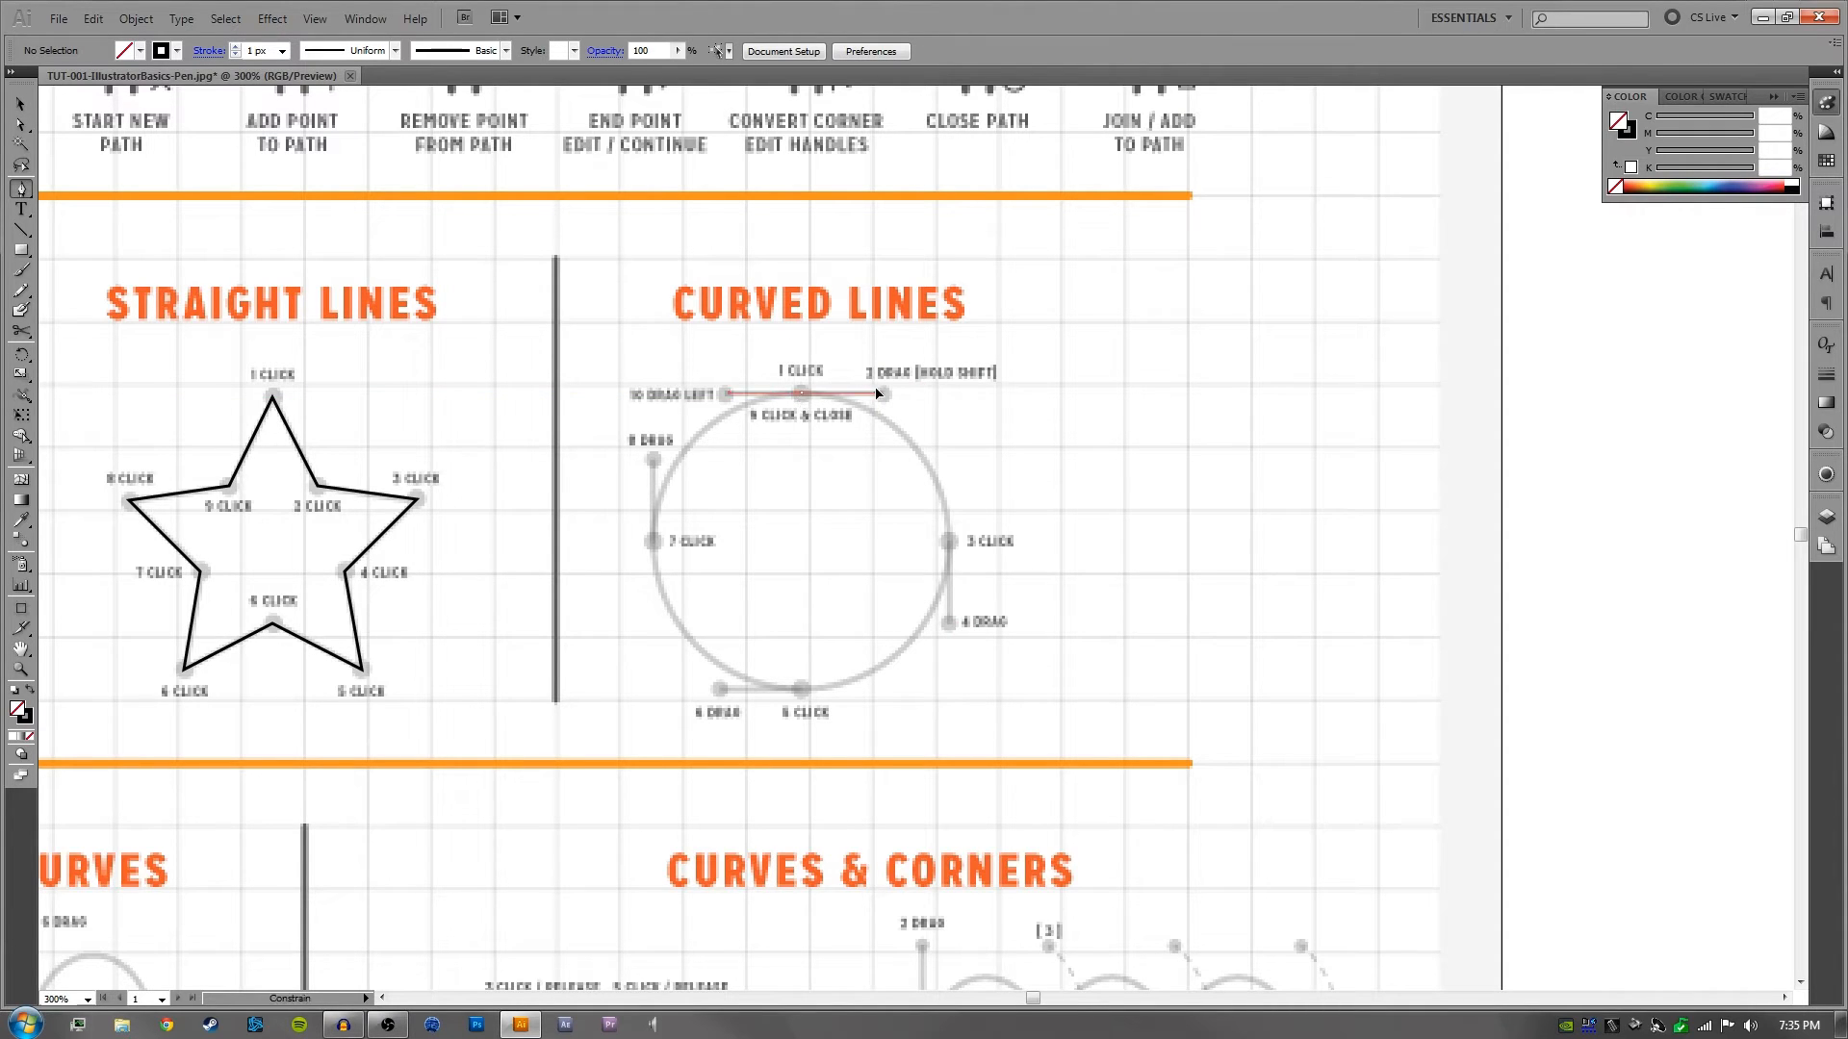
click(949, 543)
drag(950, 546, 950, 623)
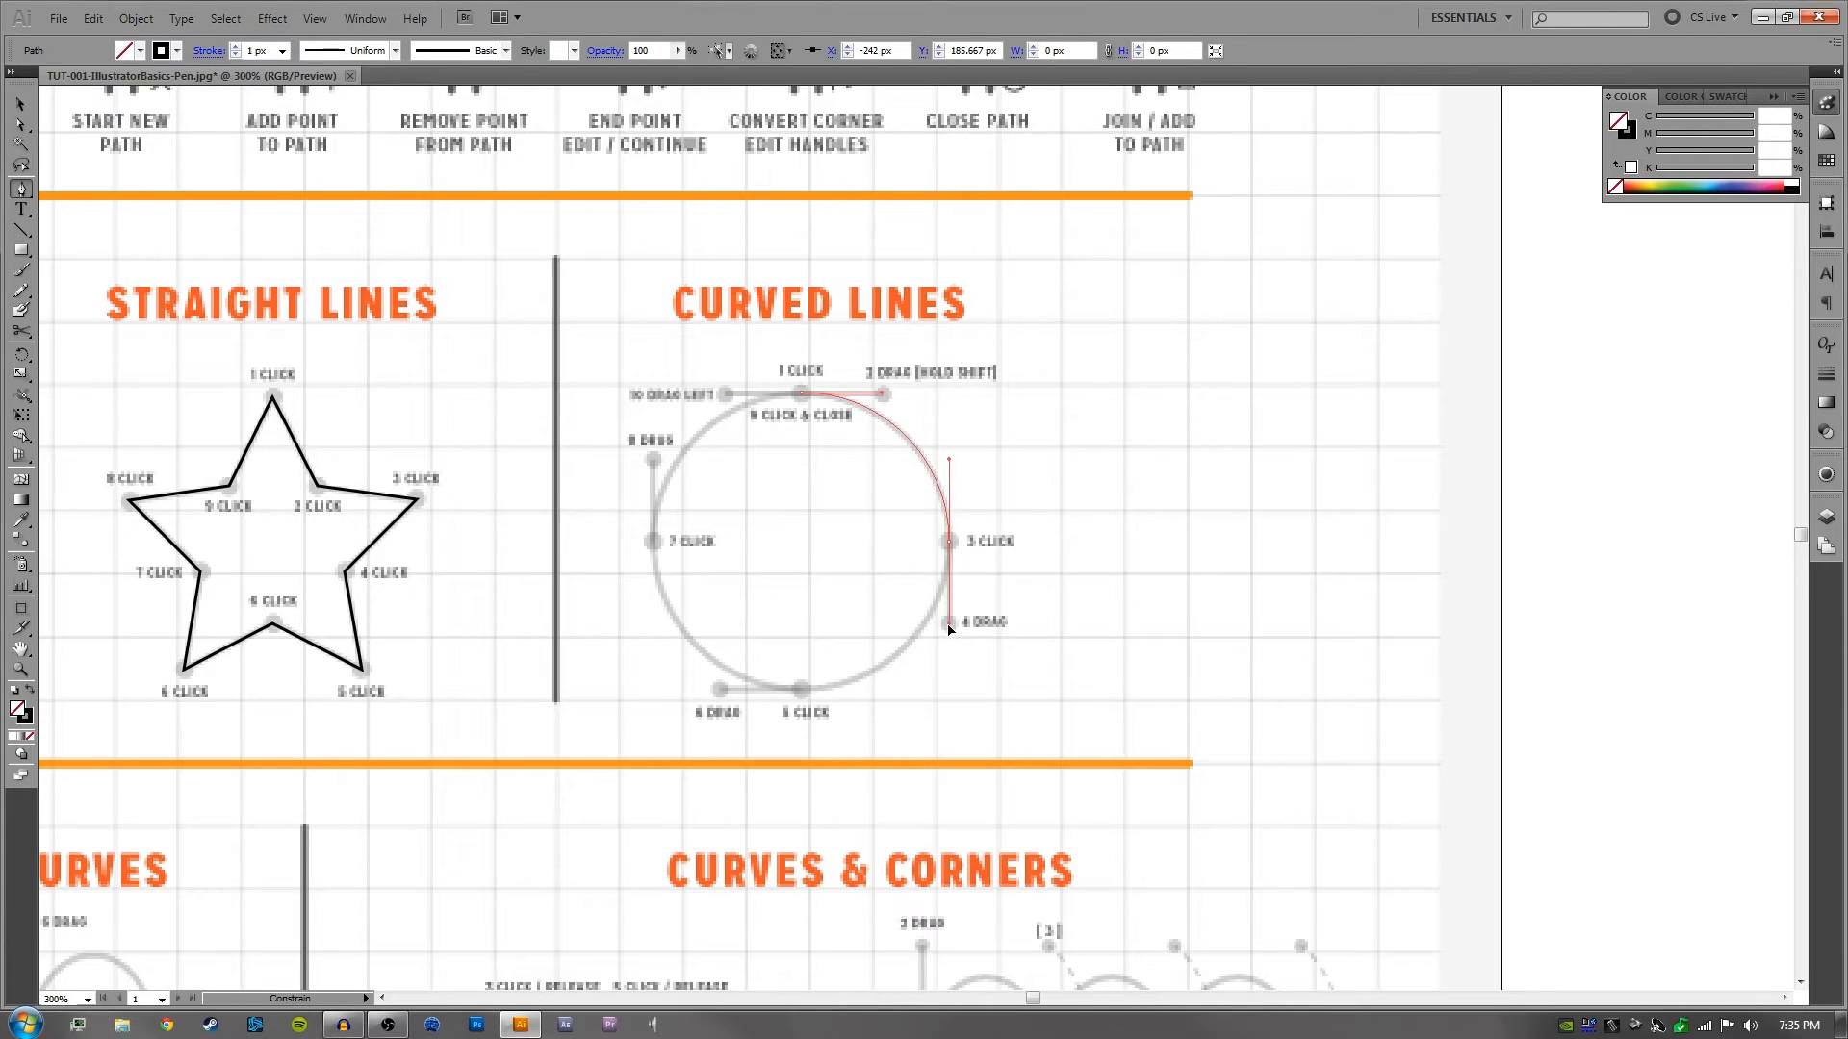
drag(803, 690, 720, 689)
drag(653, 542, 655, 461)
drag(802, 394, 883, 395)
key(ctrl+shift+a)
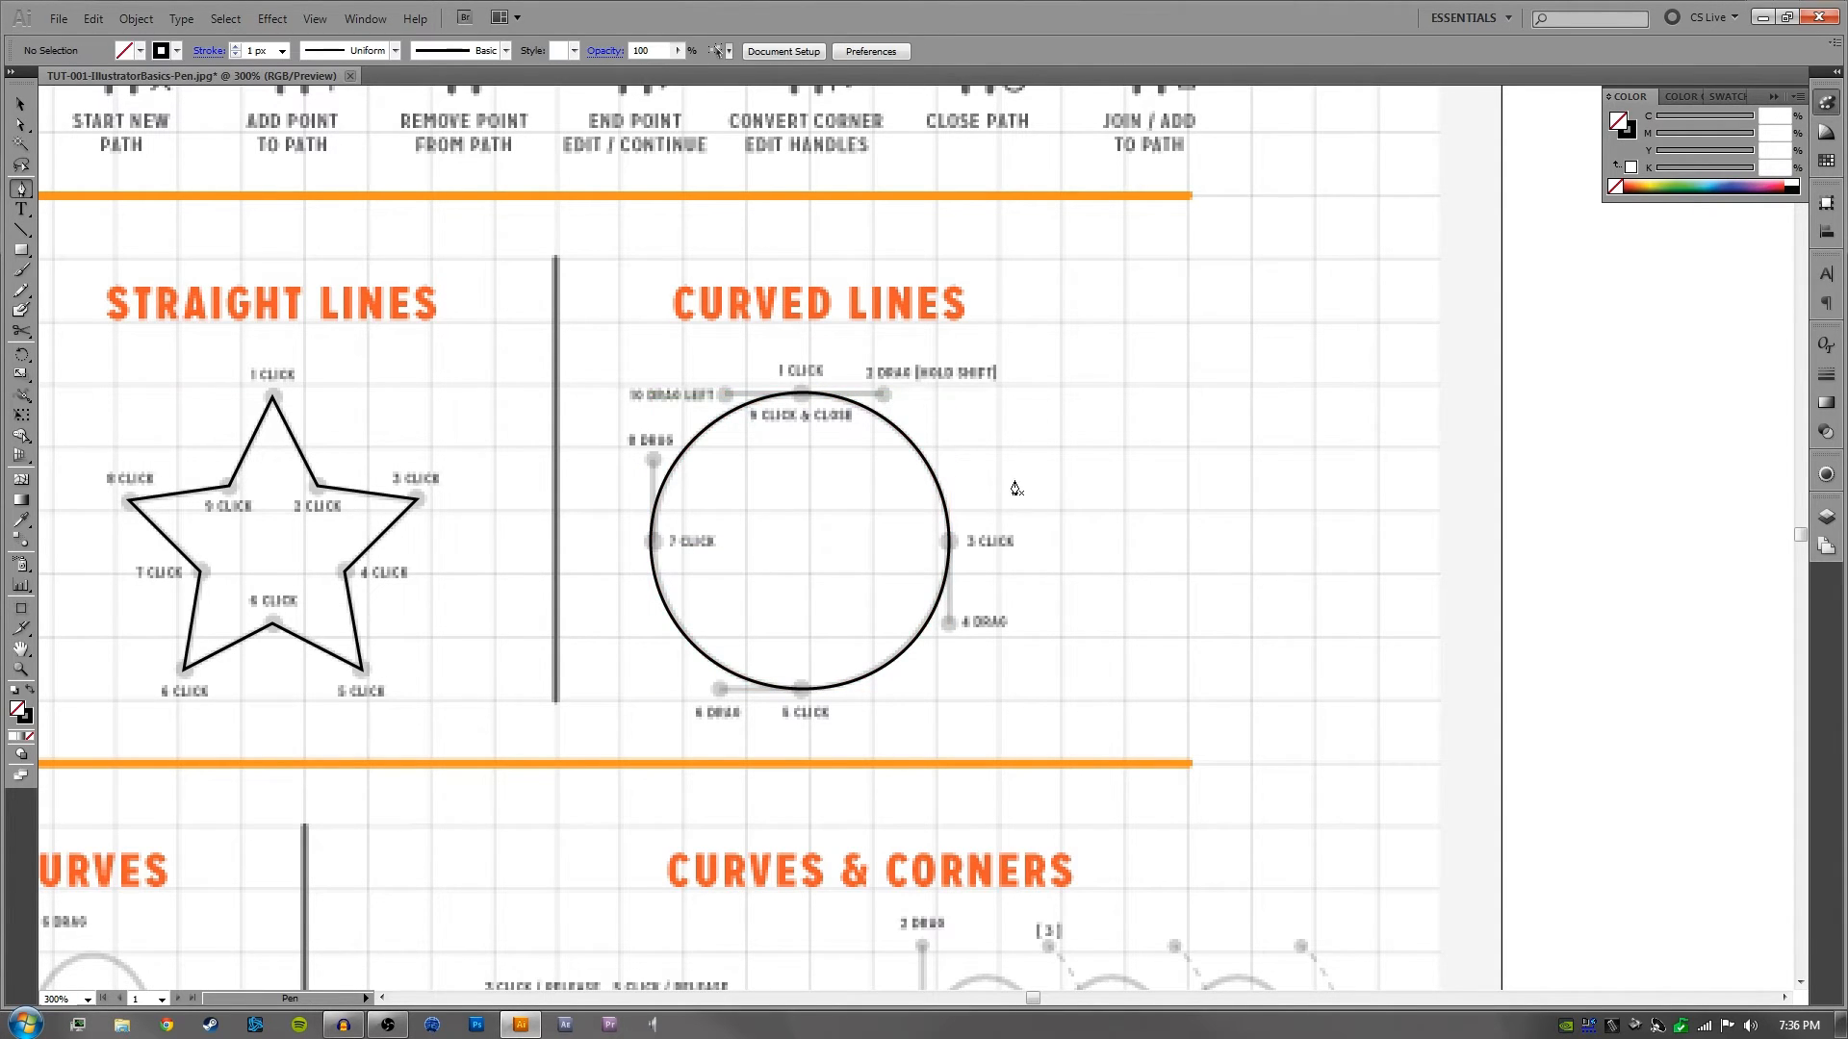
drag(1012, 580, 1067, 505)
key(v)
drag(797, 406, 924, 410)
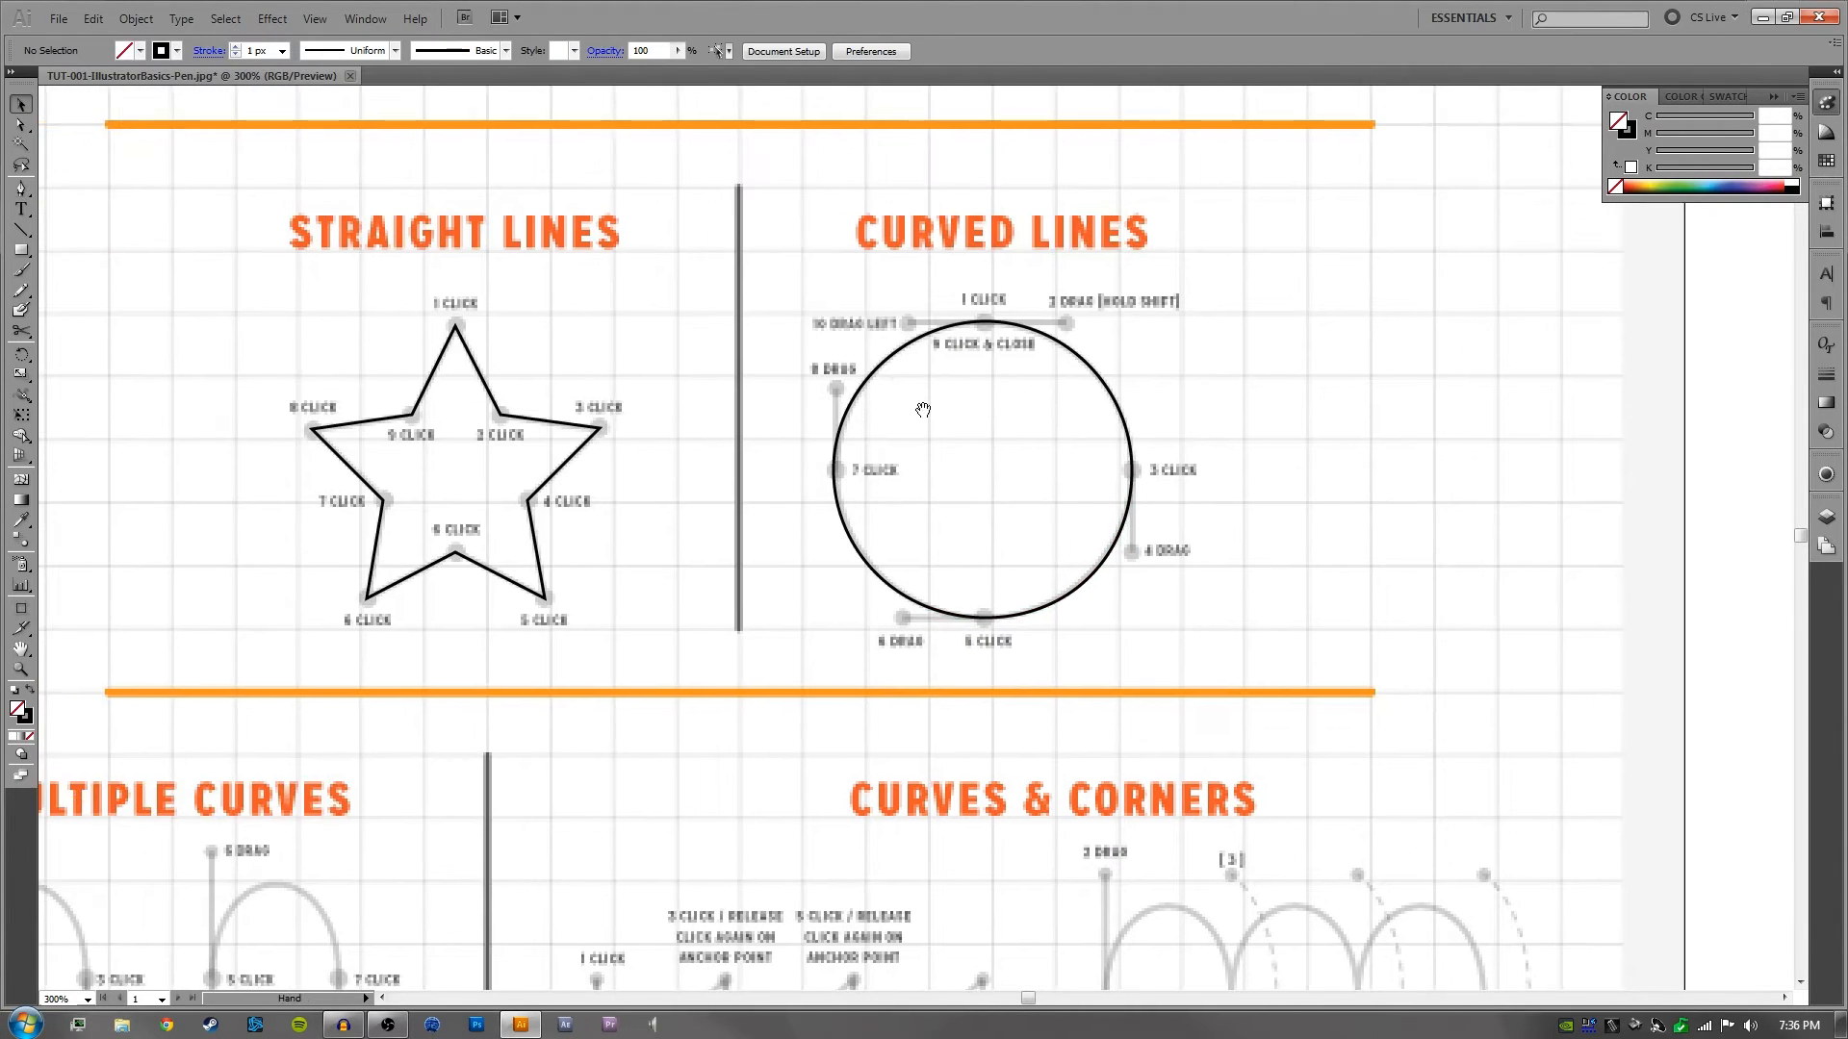
click(841, 423)
drag(655, 286, 442, 558)
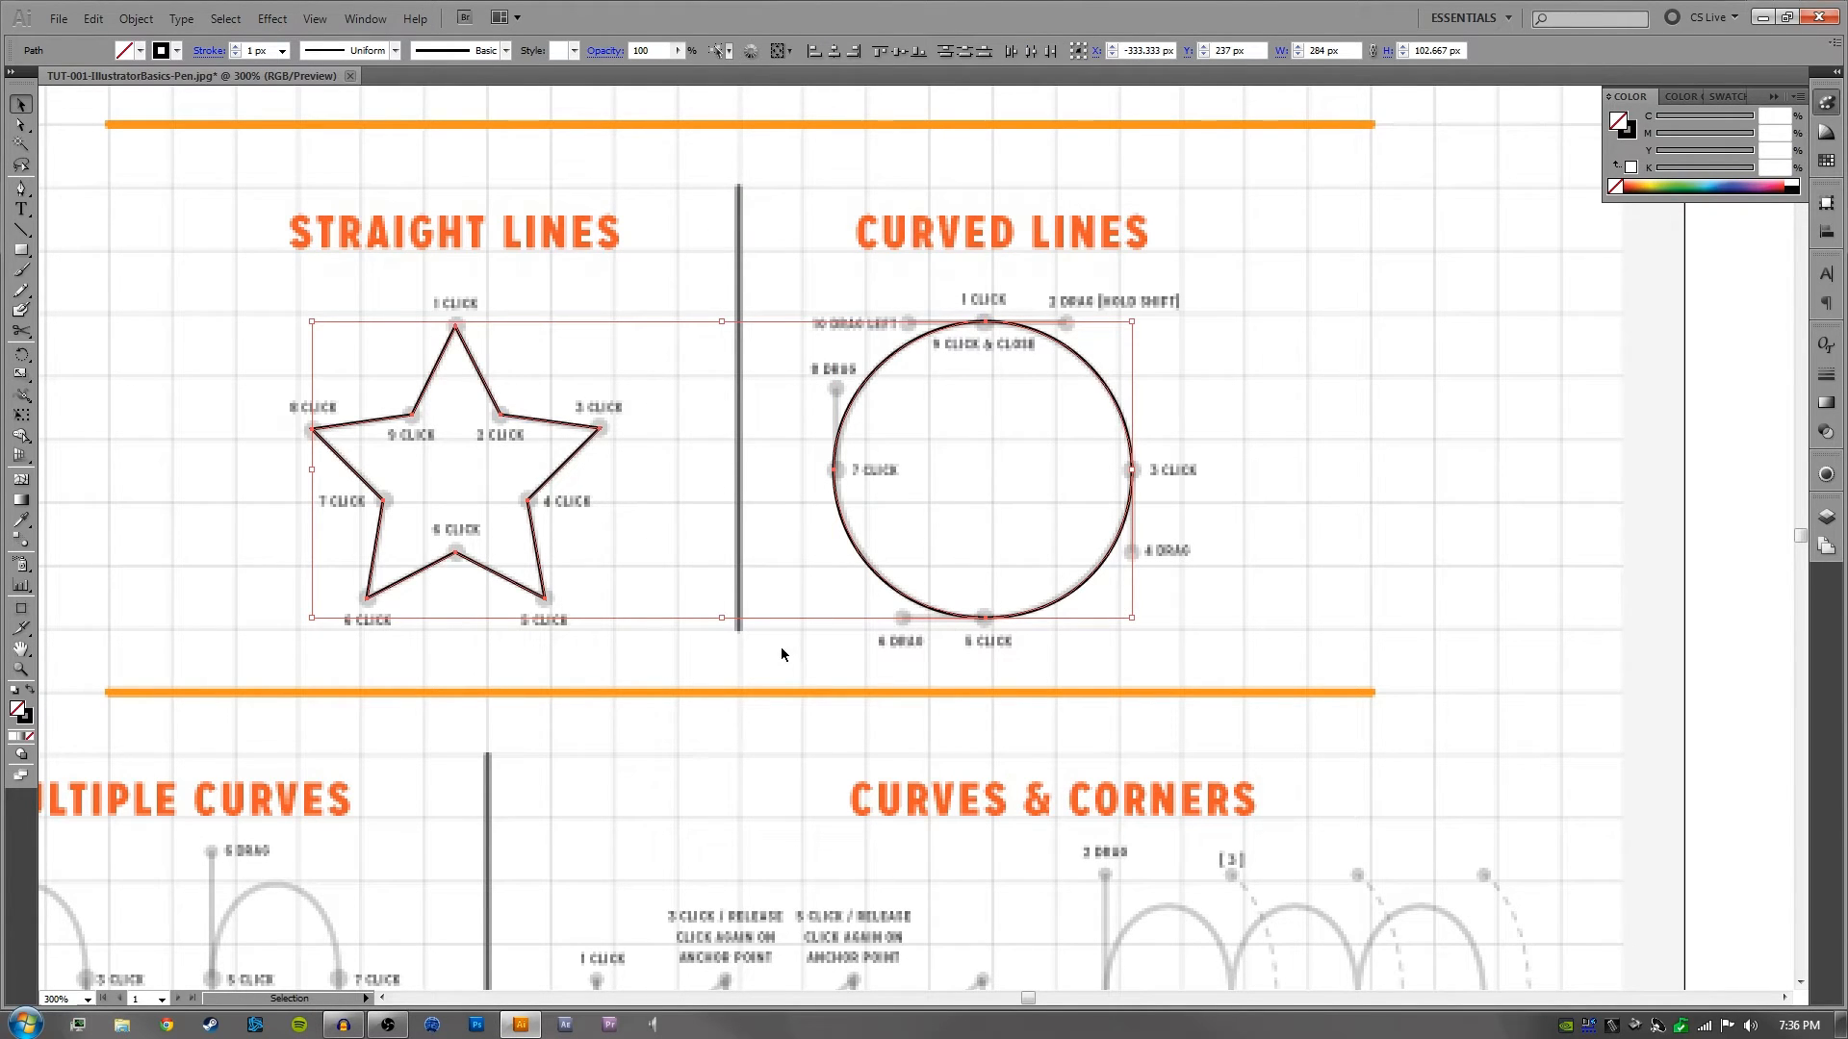
drag(767, 568, 914, 697)
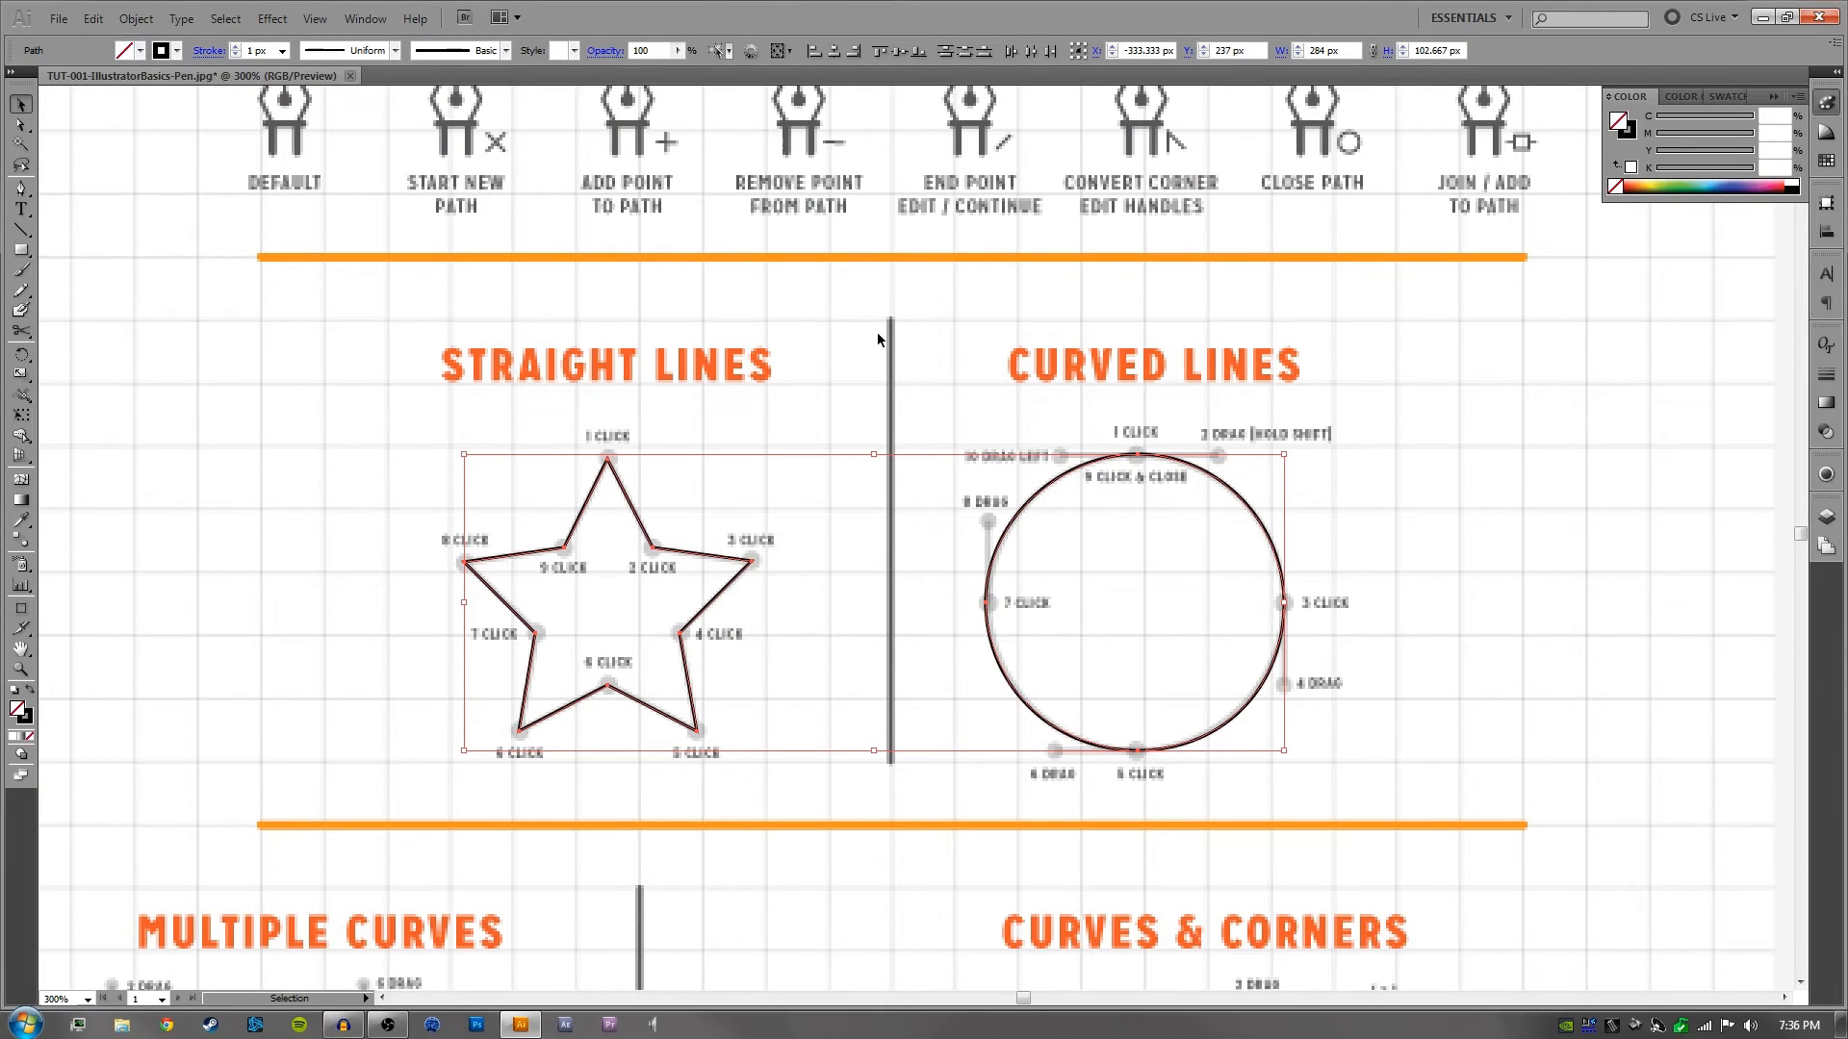
click(1314, 466)
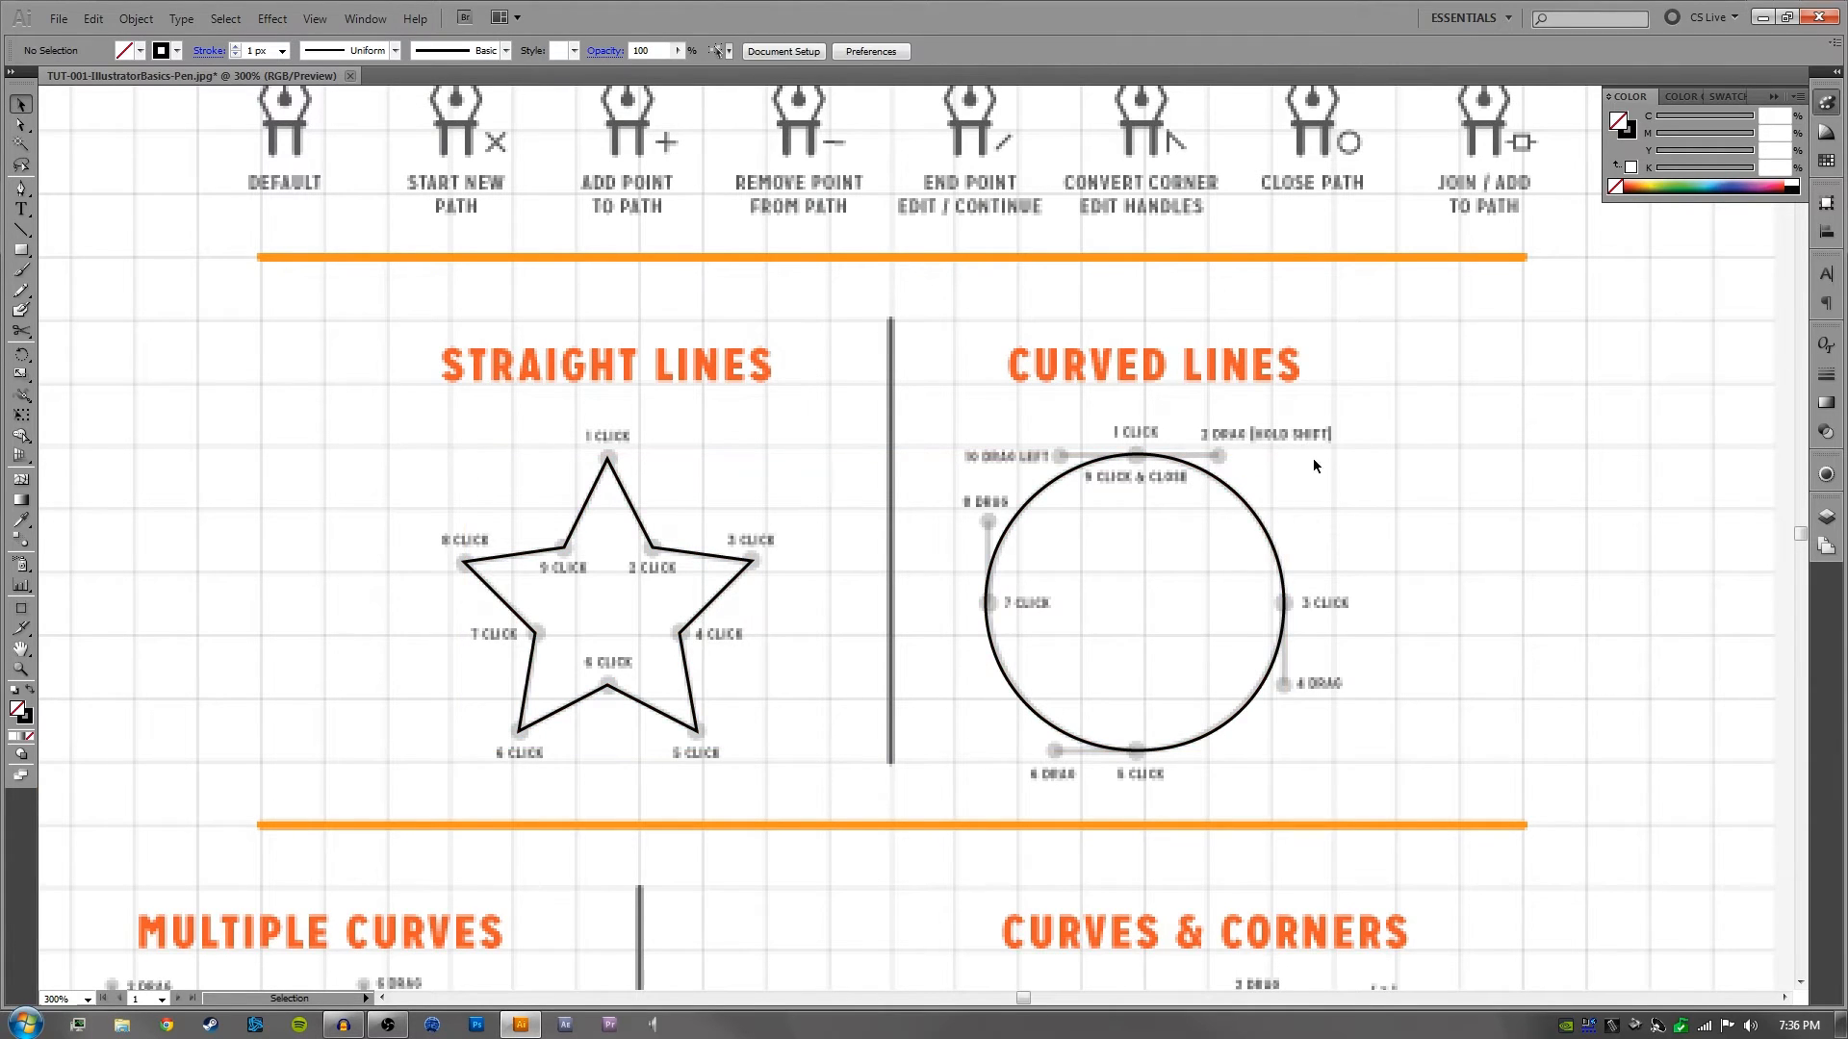
- Trace the Multiple Curves wave with the Pen tool, placing smooth anchors at 1, 3, 5 and 7 Click with alternating vertical handles, and deselect it
key(space)
drag(843, 650, 893, 497)
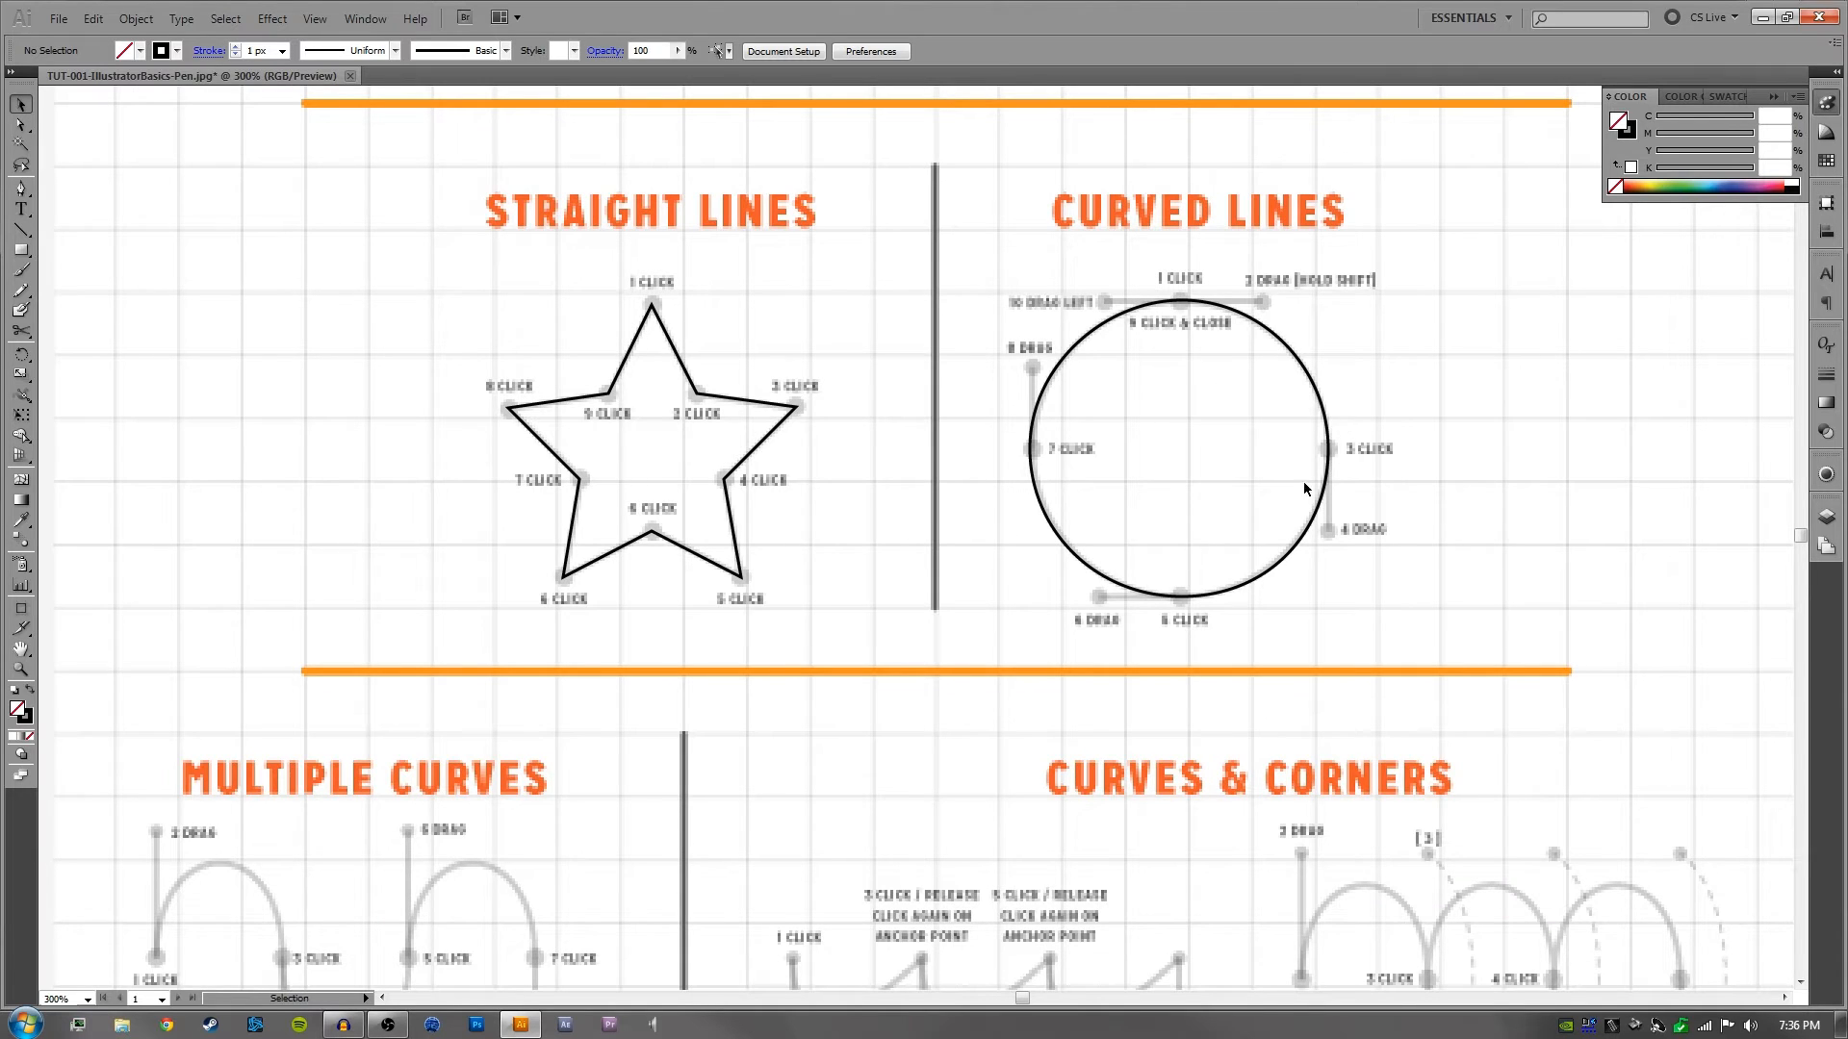
key(space)
drag(819, 683, 1002, 396)
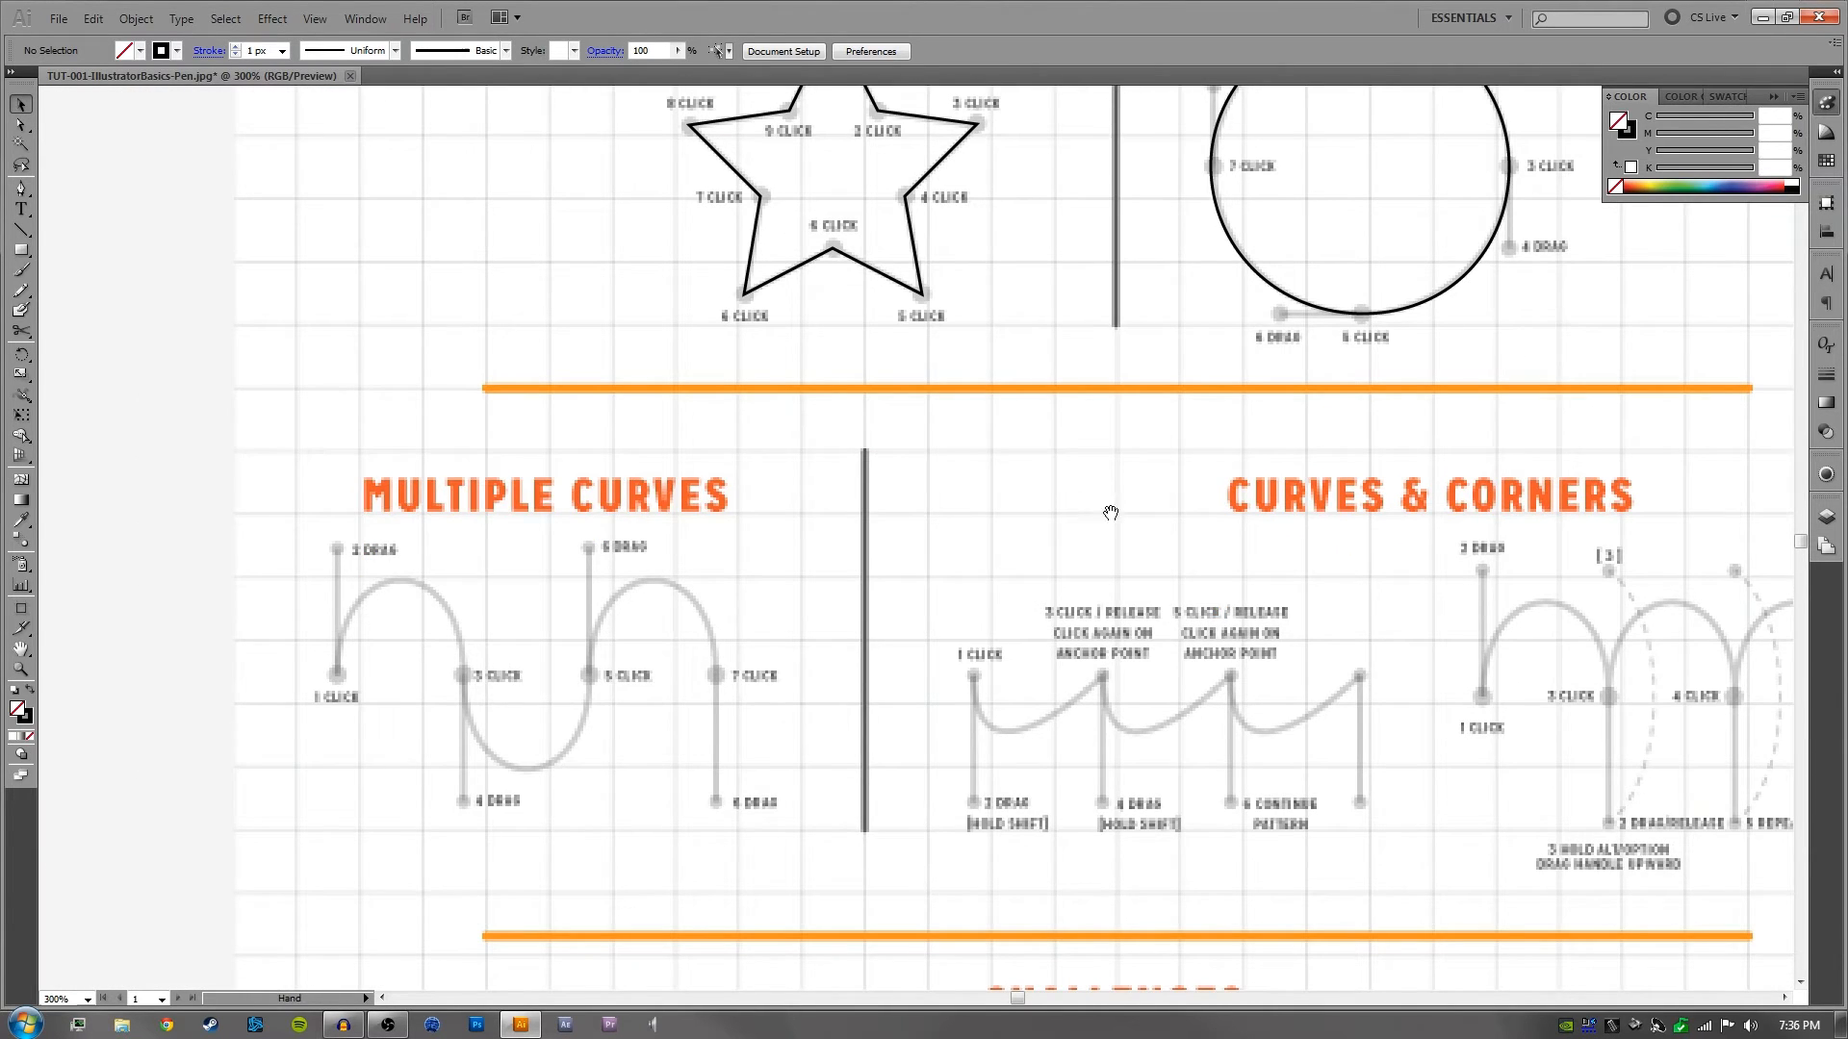
mouse_move(959, 466)
mouse_down()
mouse_move(686, 520)
mouse_move(964, 424)
mouse_up()
drag(443, 559, 610, 523)
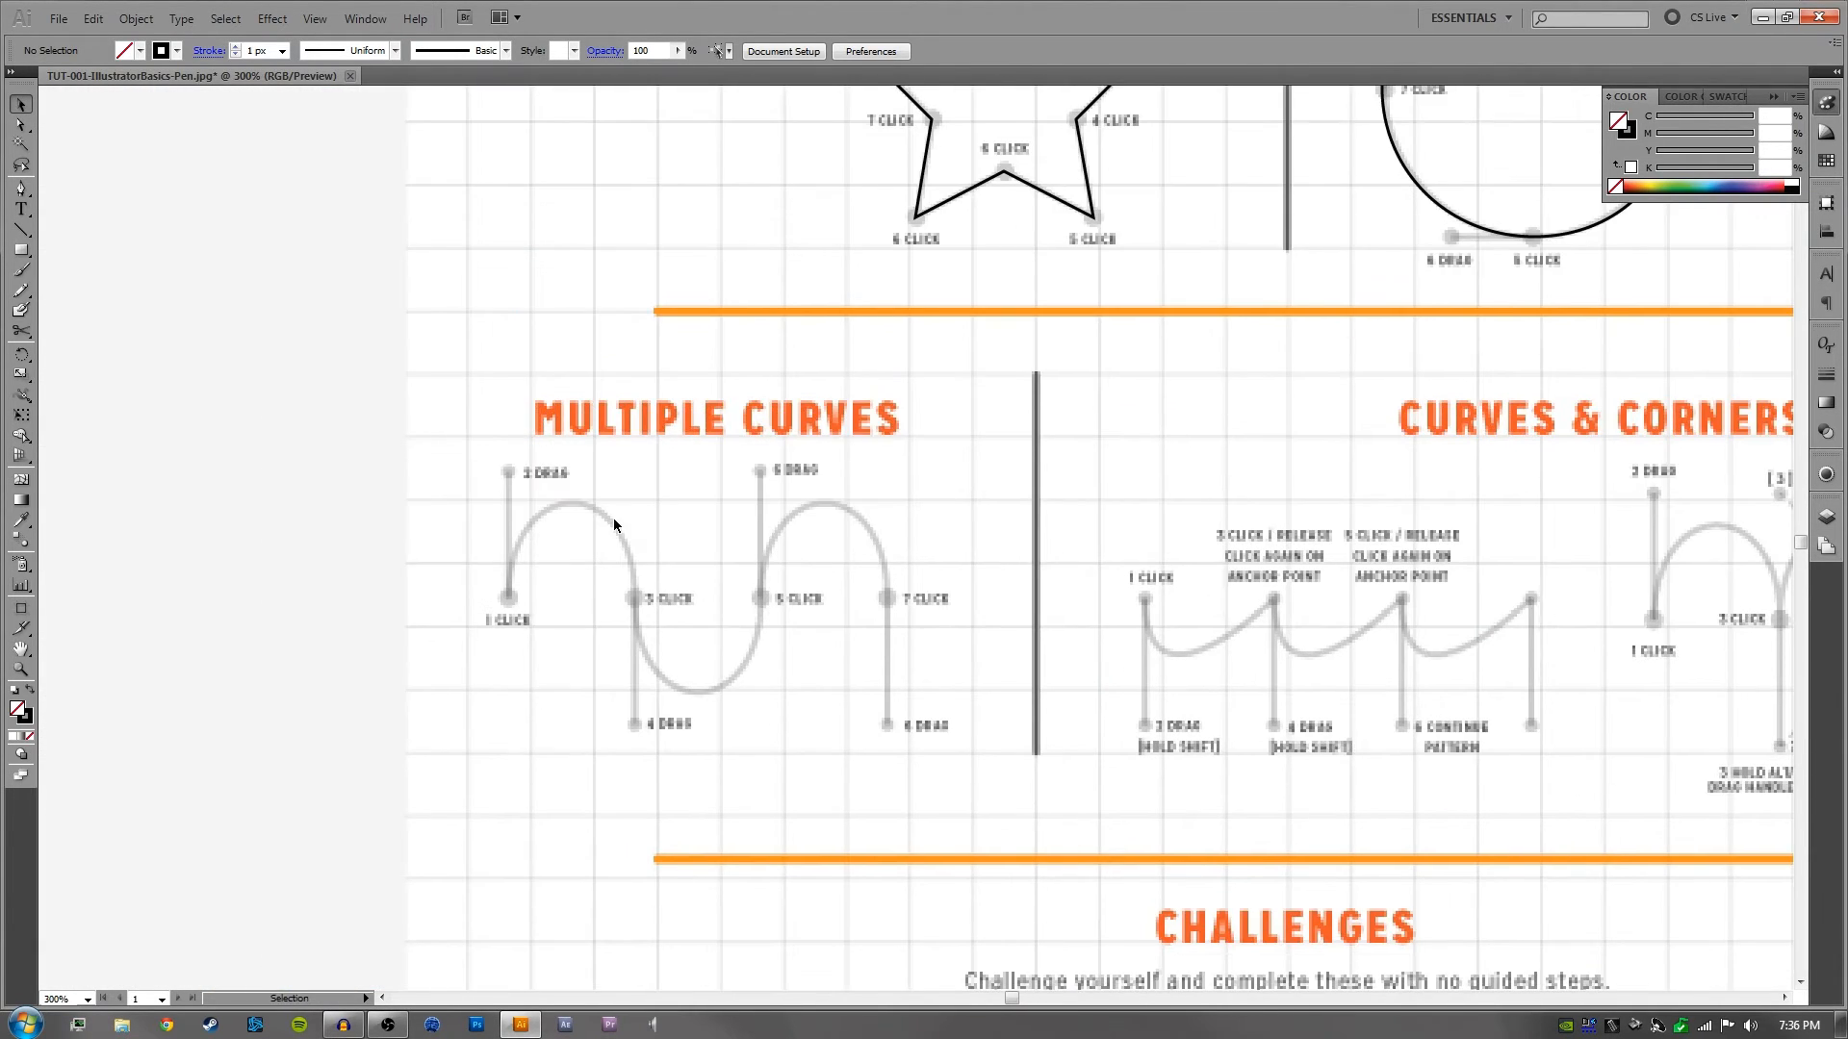
key(p)
drag(508, 598, 509, 471)
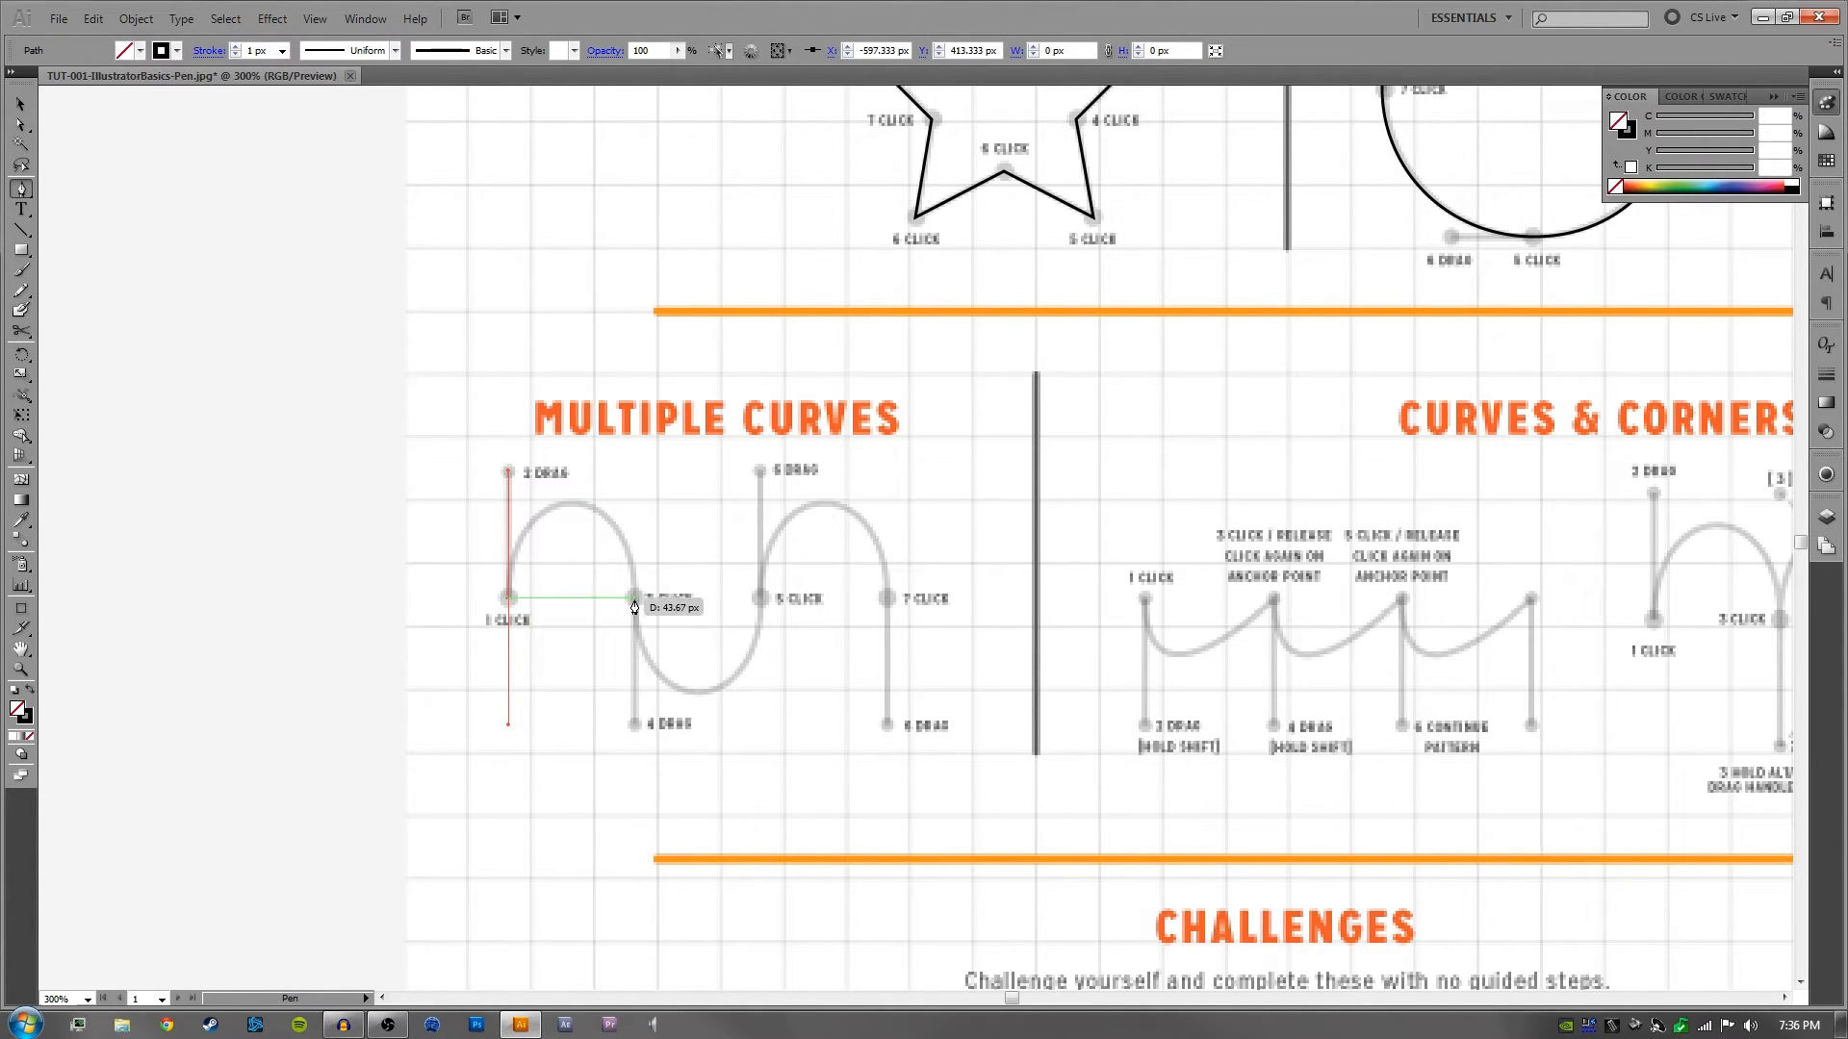
drag(634, 597, 642, 731)
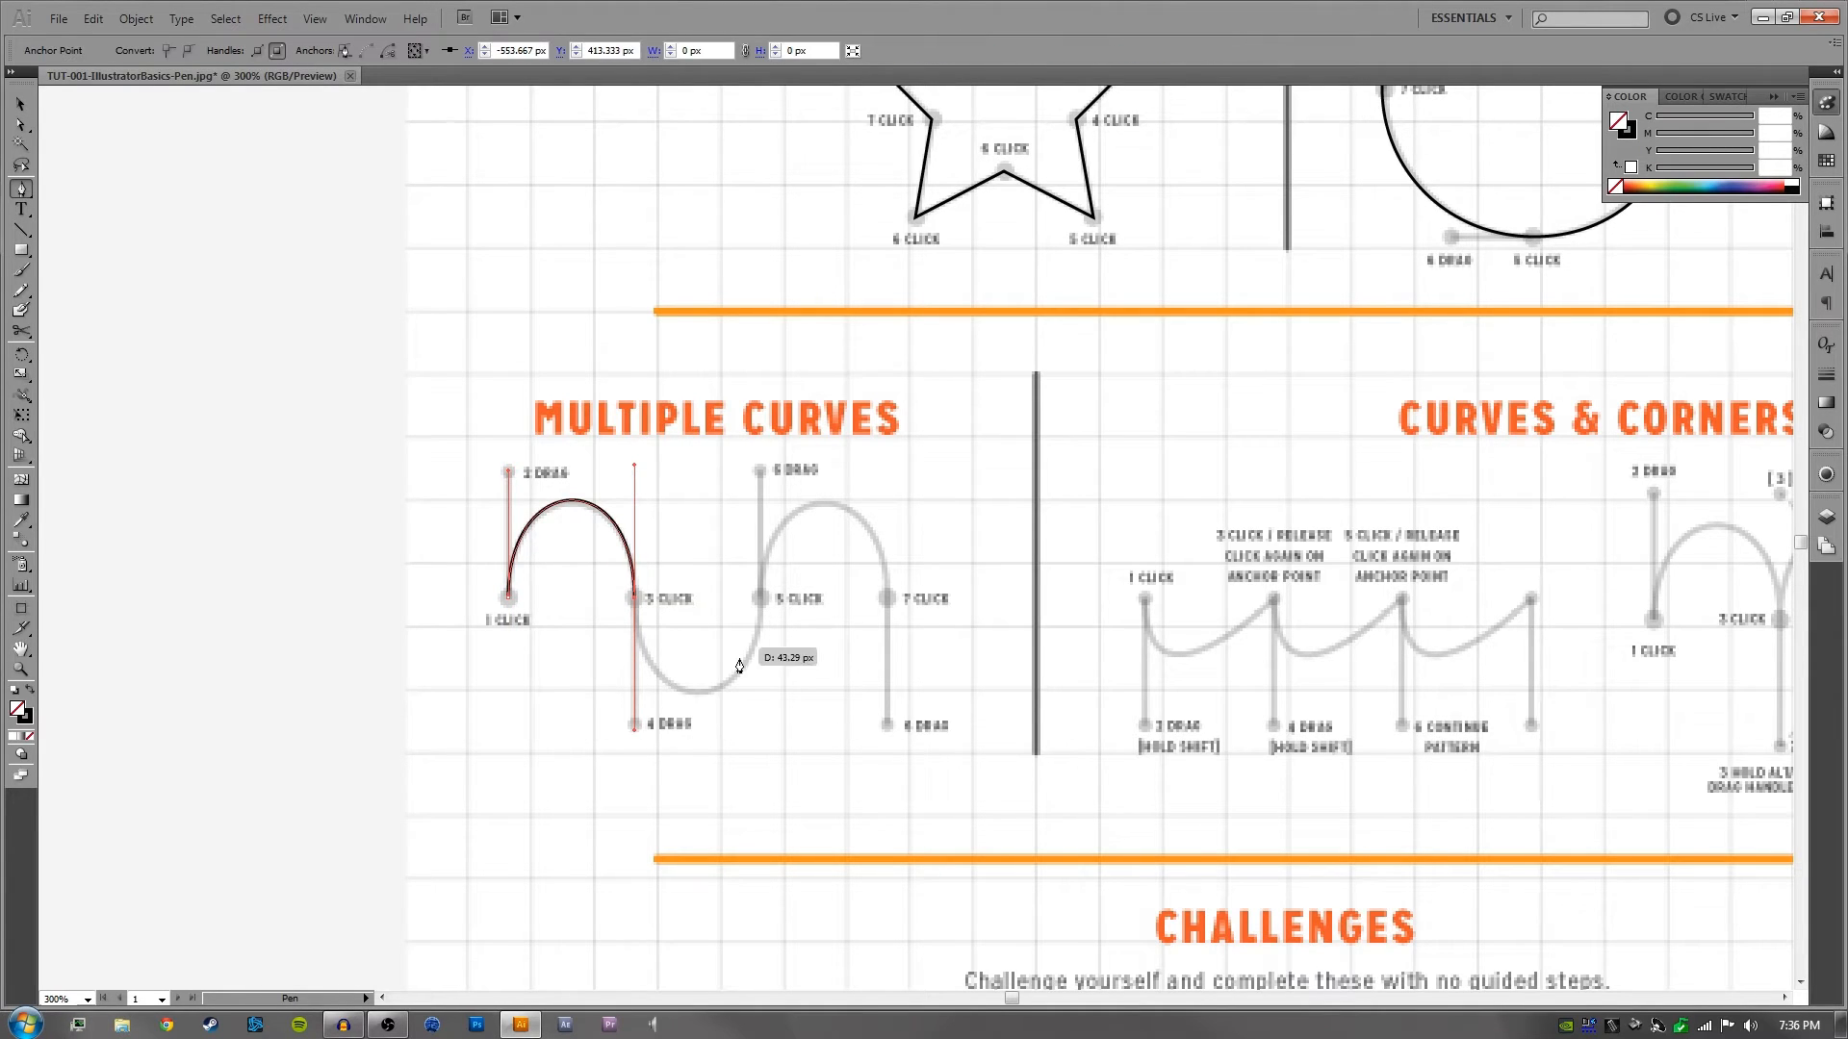
click(760, 598)
drag(762, 602, 760, 469)
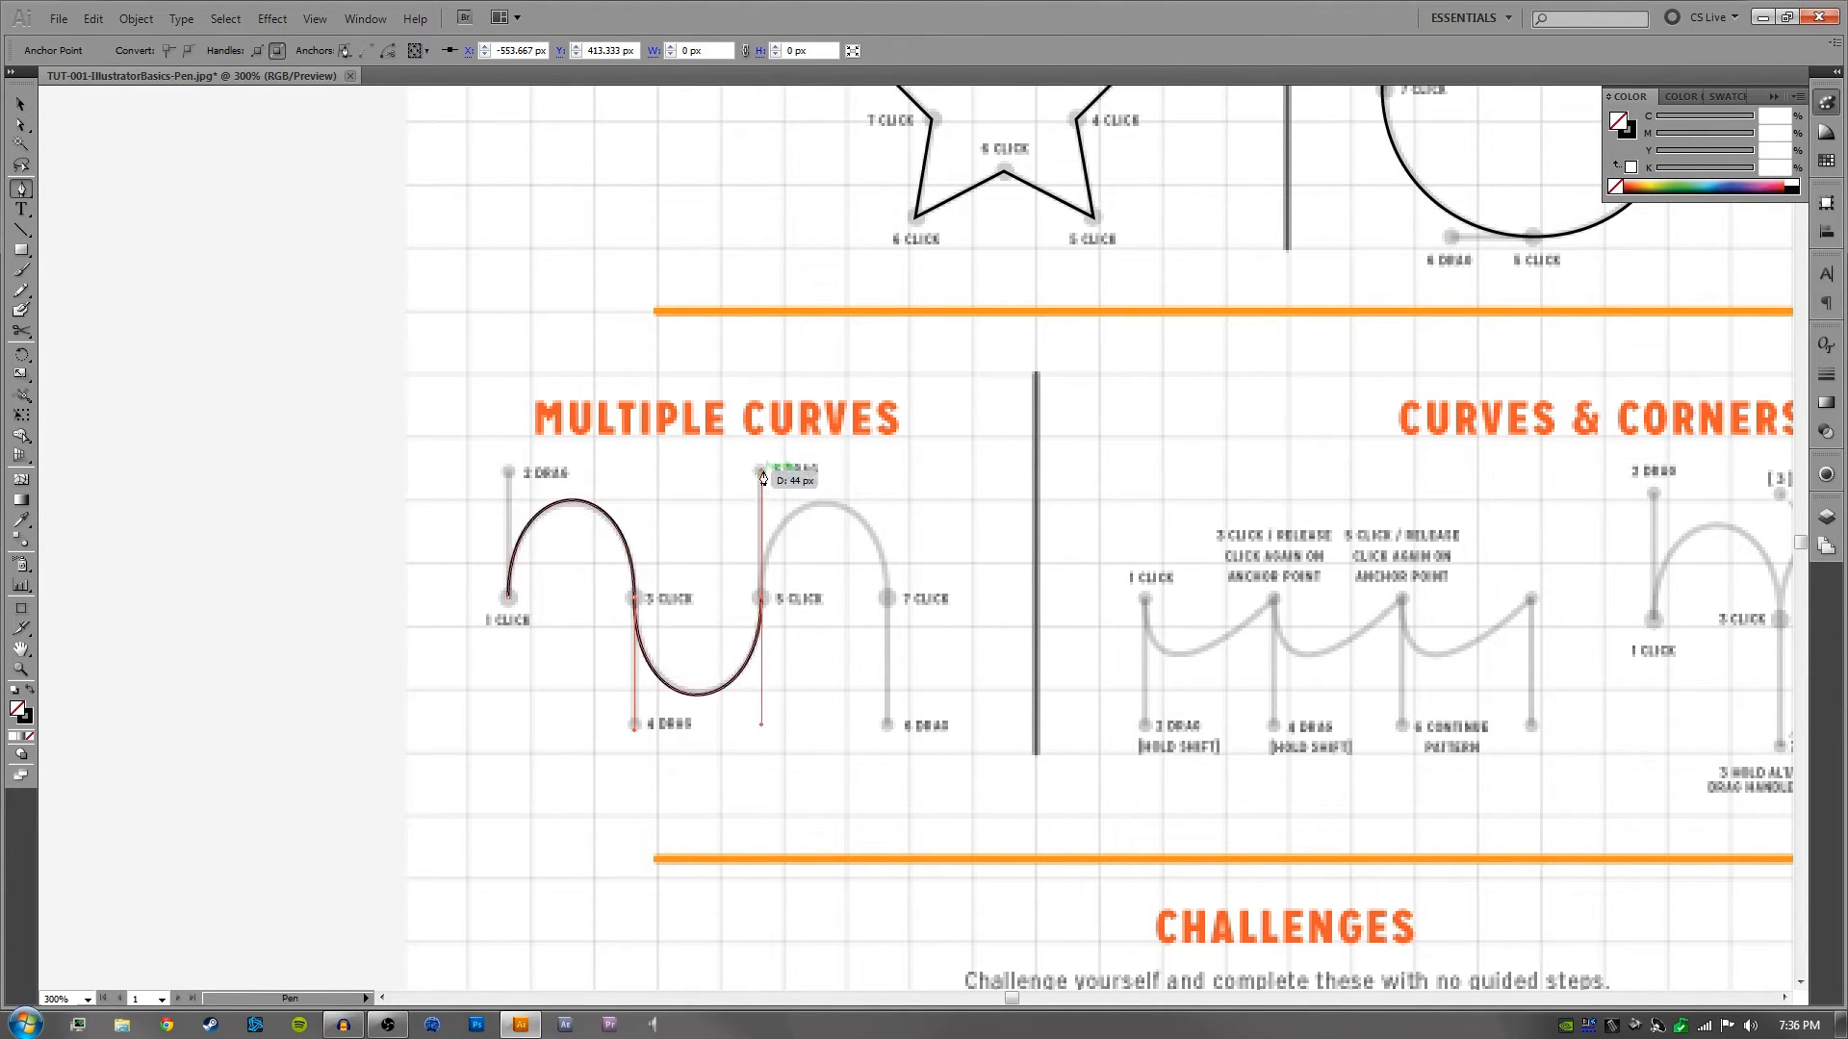
drag(886, 599, 890, 727)
ctrl+click(953, 586)
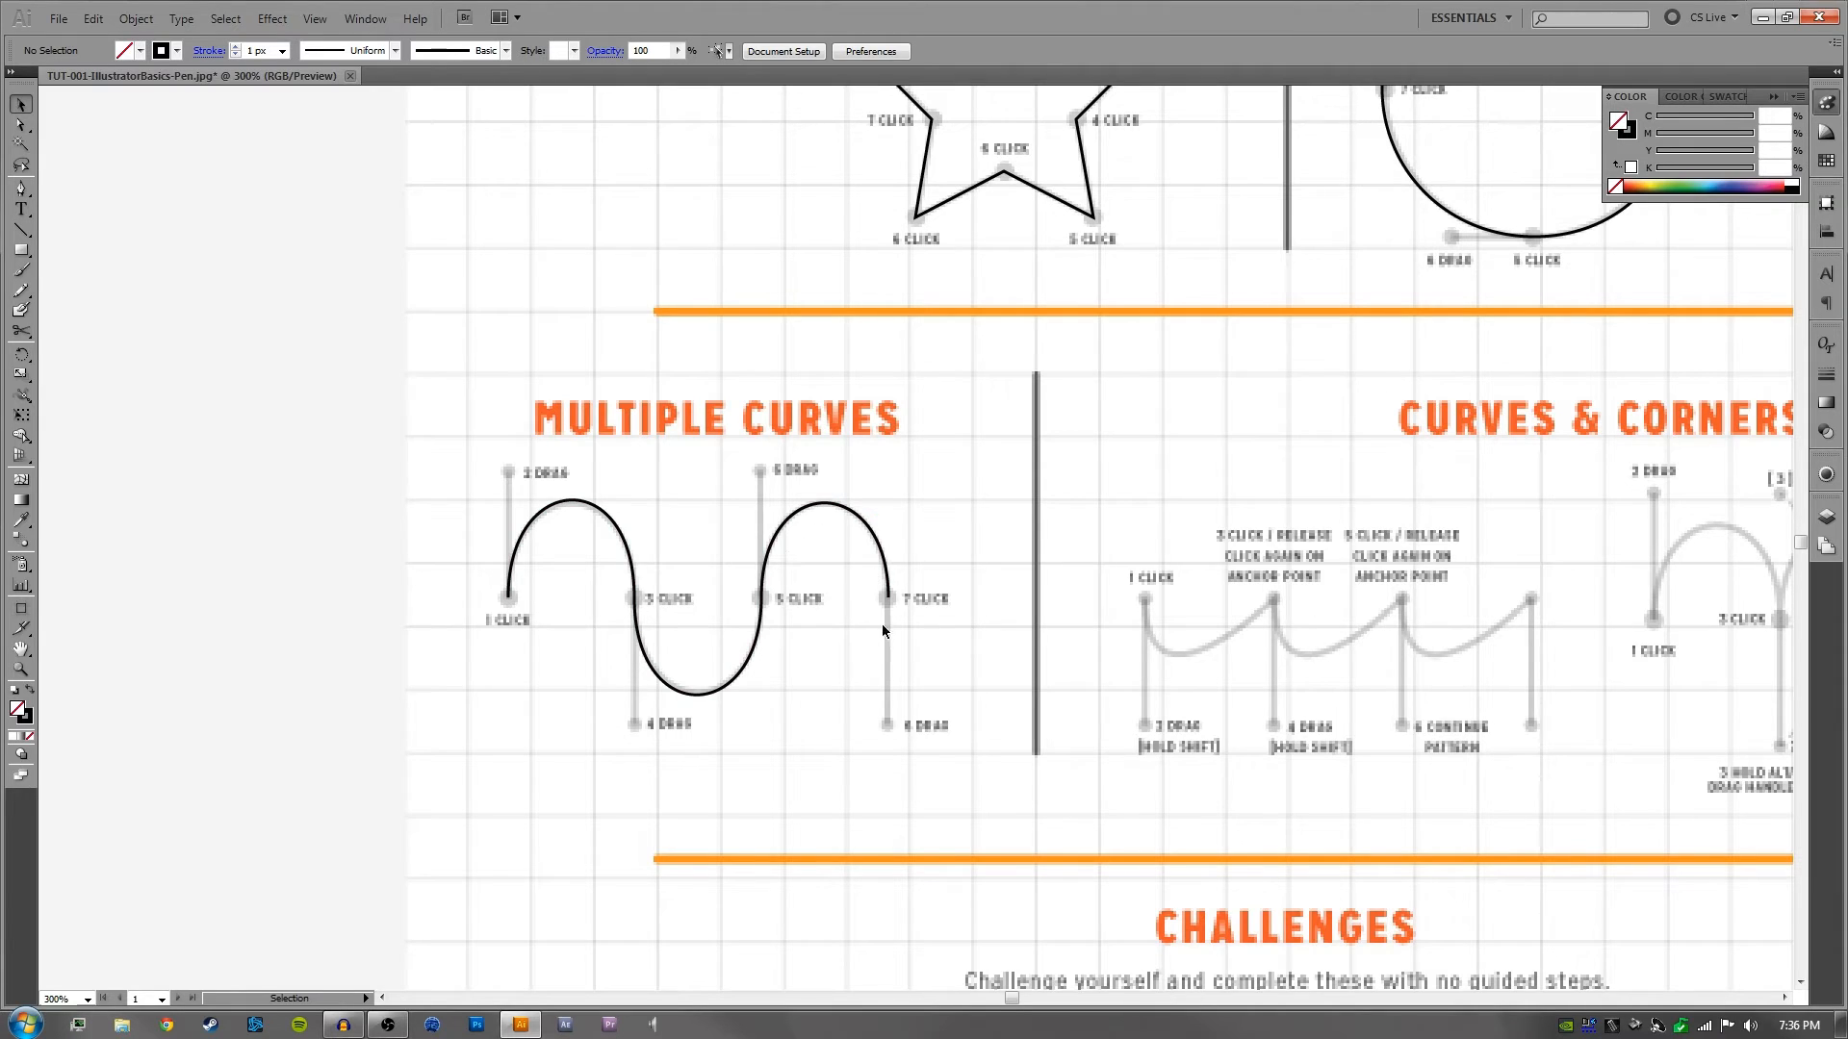
- Move the traced Multiple Curves wave off its guide onto the blank canvas beside the worksheet, deselect it, and undo the move
click(875, 534)
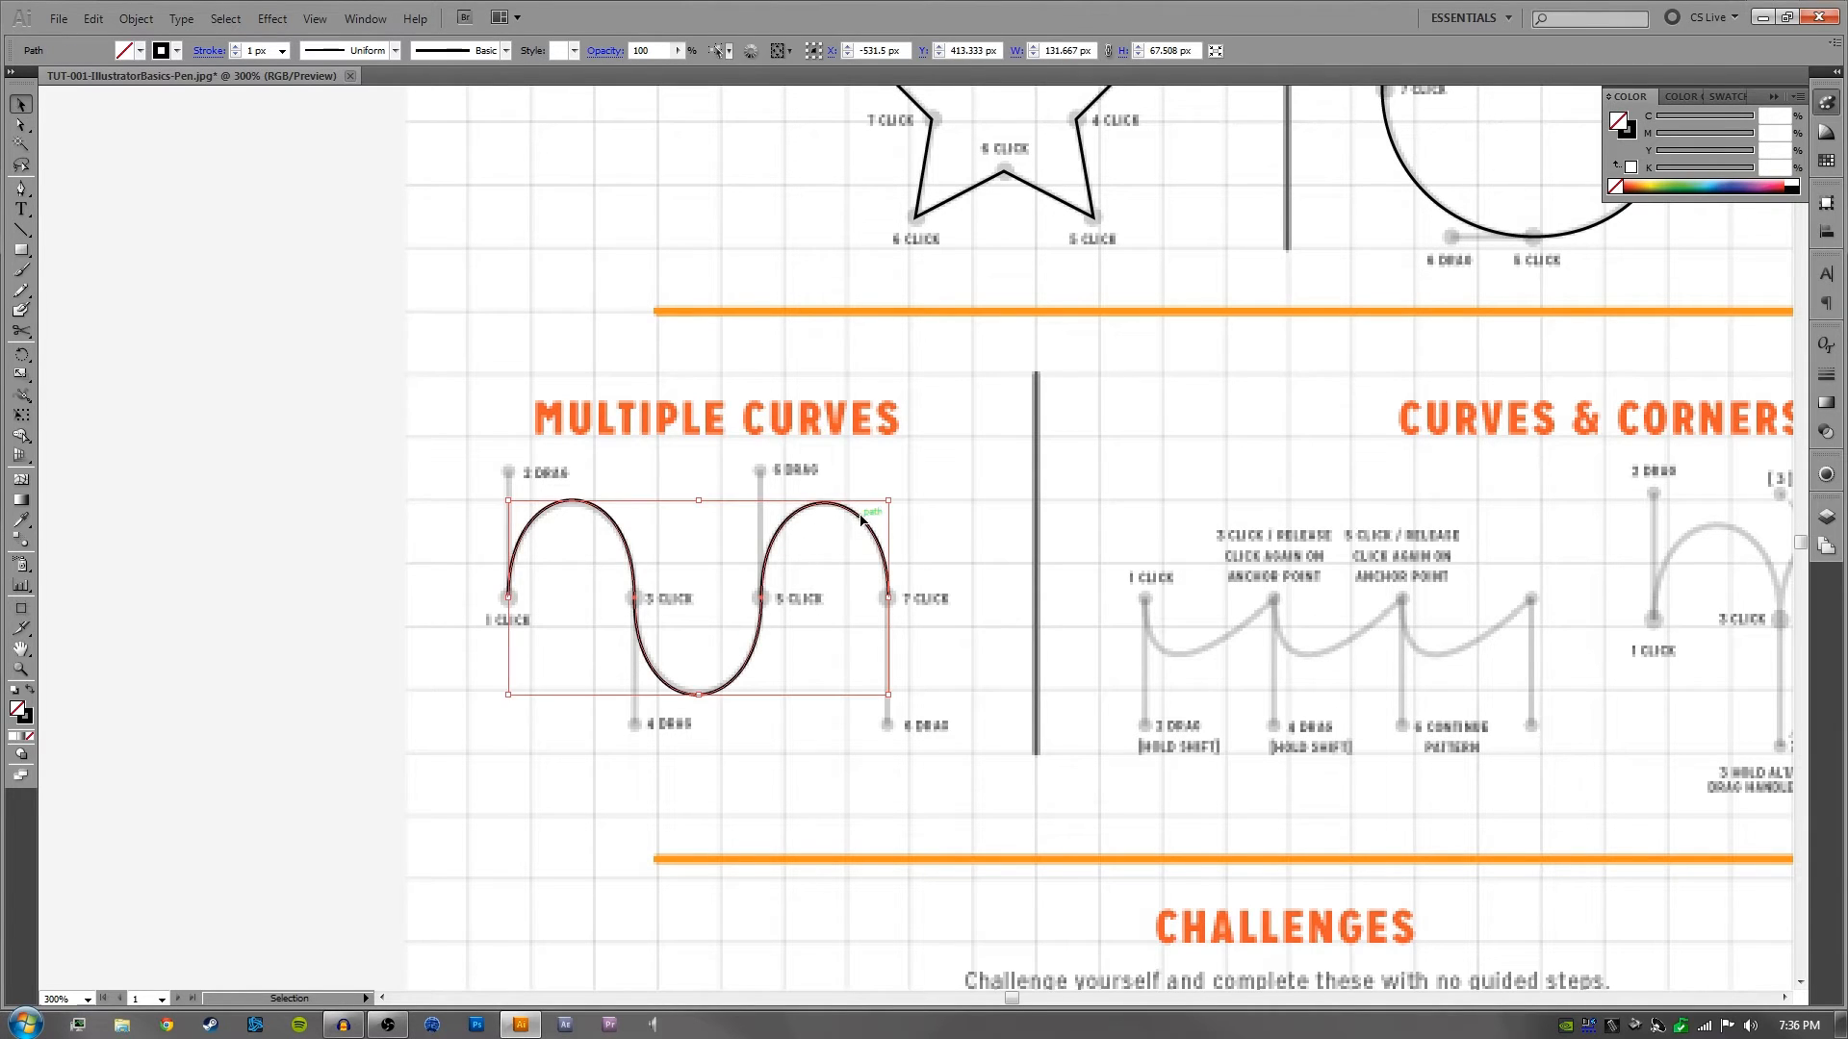
drag(866, 525, 715, 510)
click(419, 773)
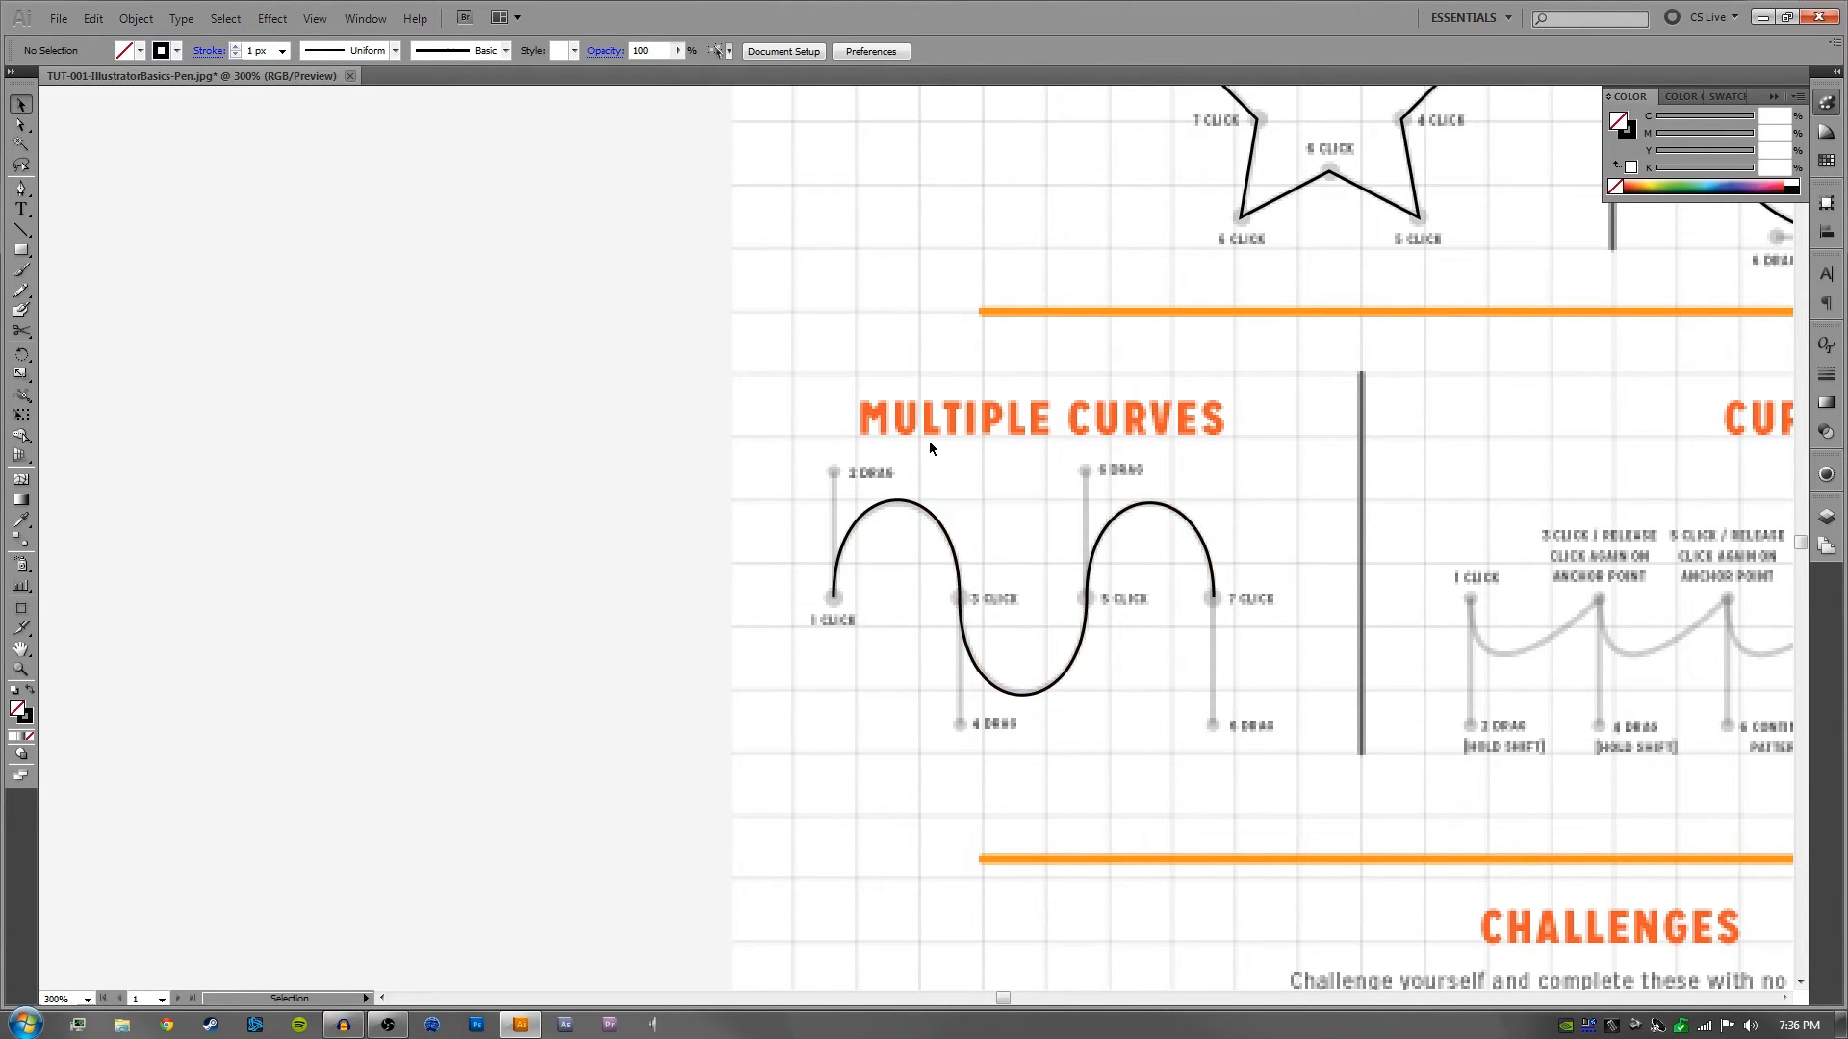
drag(928, 440, 608, 492)
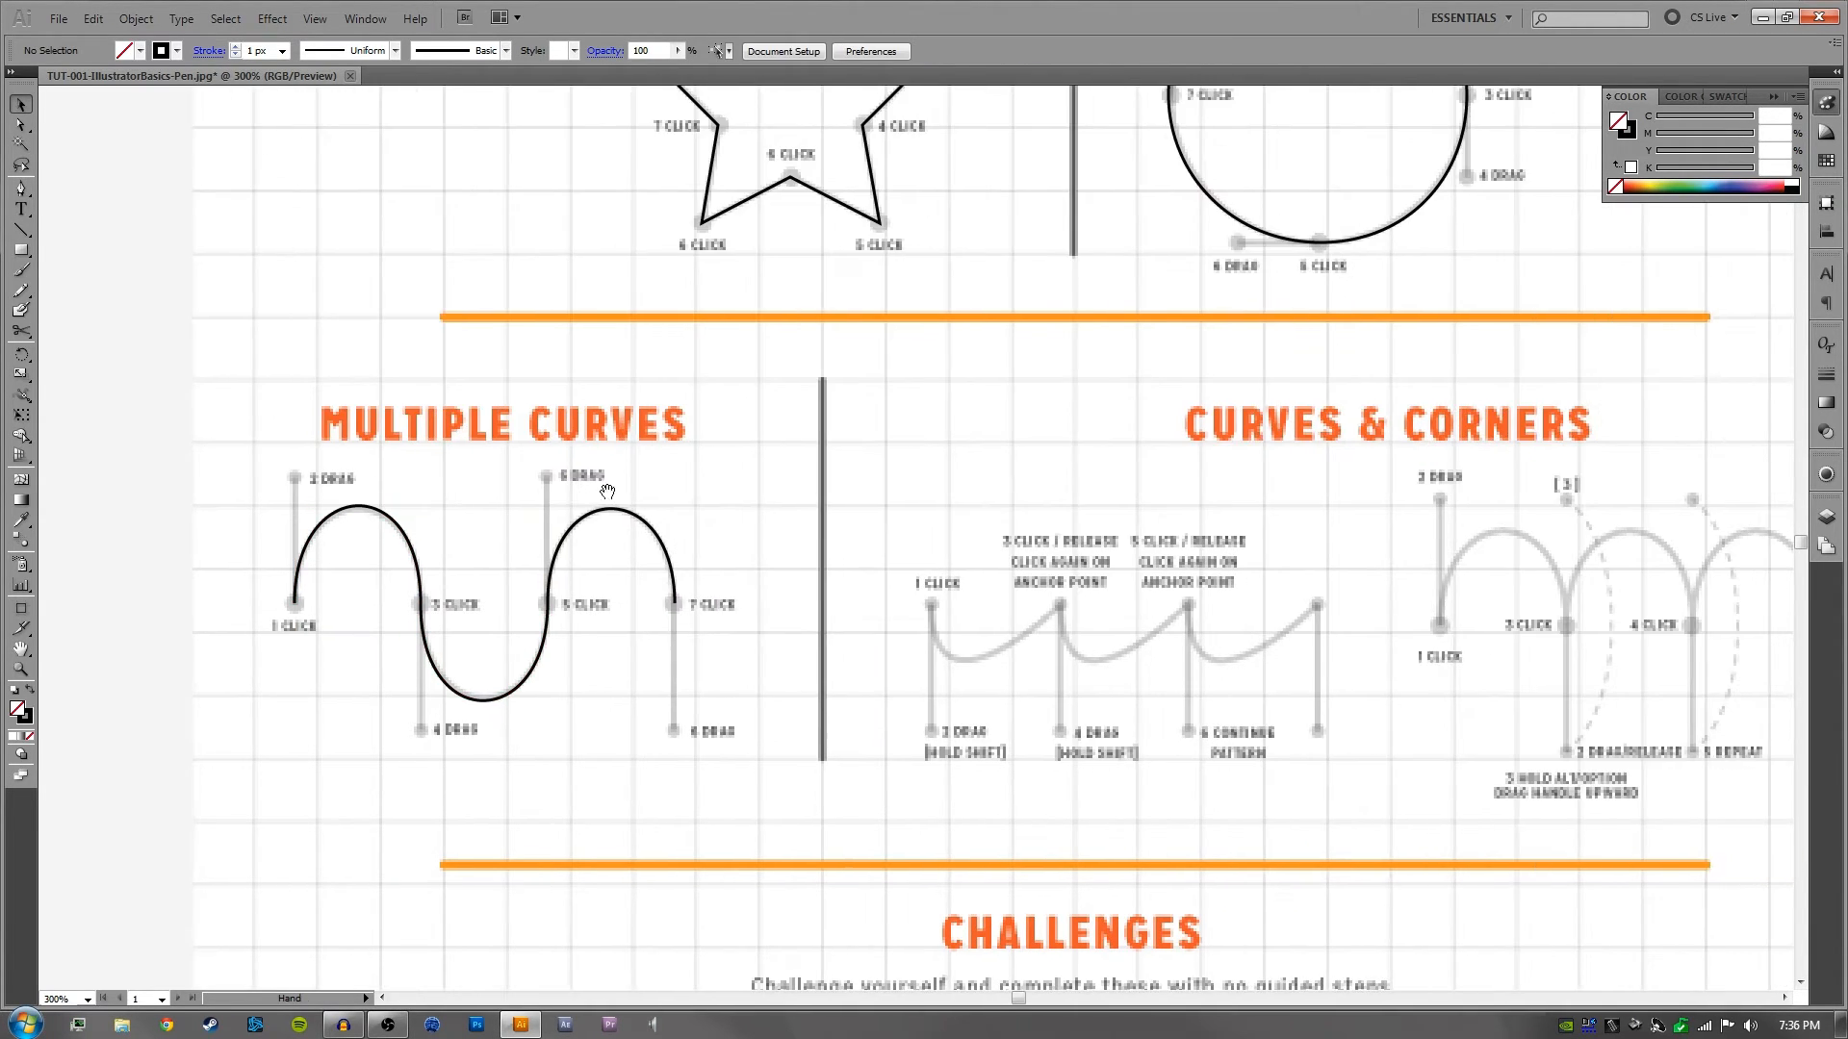
- Select the traced wave in the Multiple Curves exercise and delete it
drag(748, 477, 586, 495)
drag(736, 511, 795, 493)
click(604, 591)
click(643, 518)
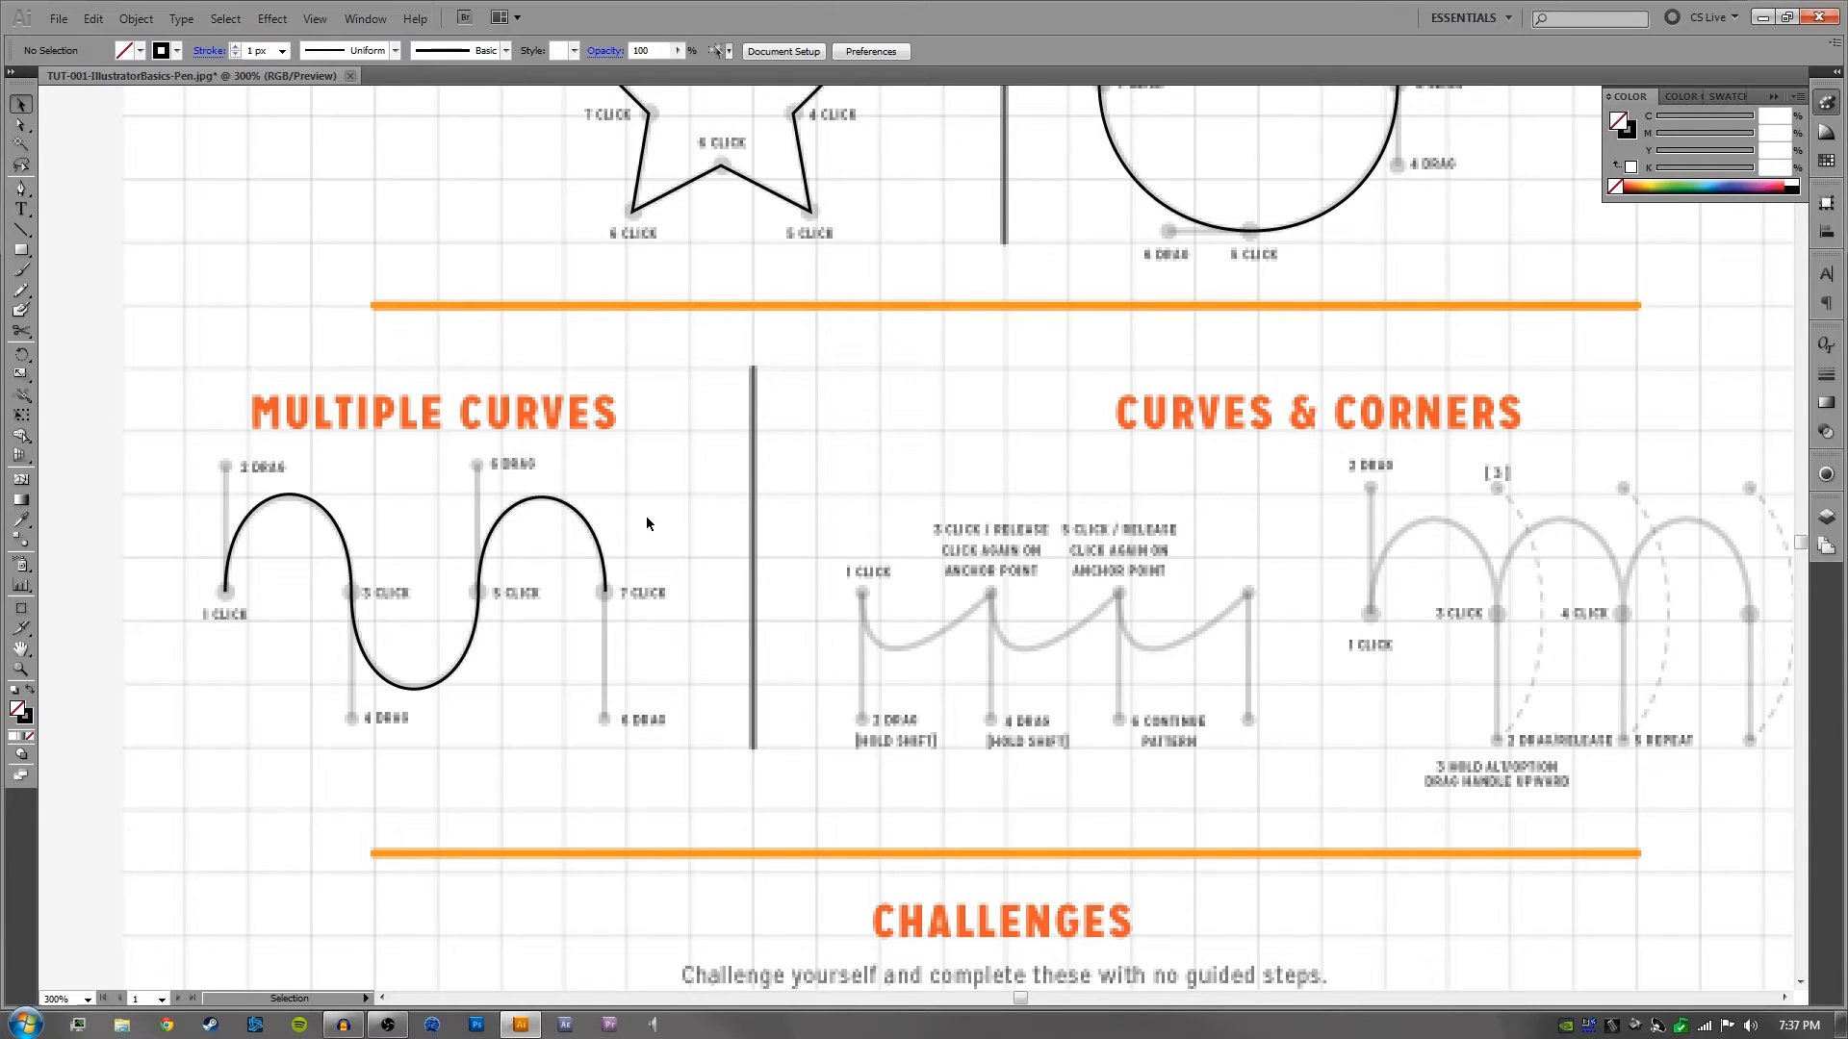
click(493, 603)
click(646, 447)
click(507, 605)
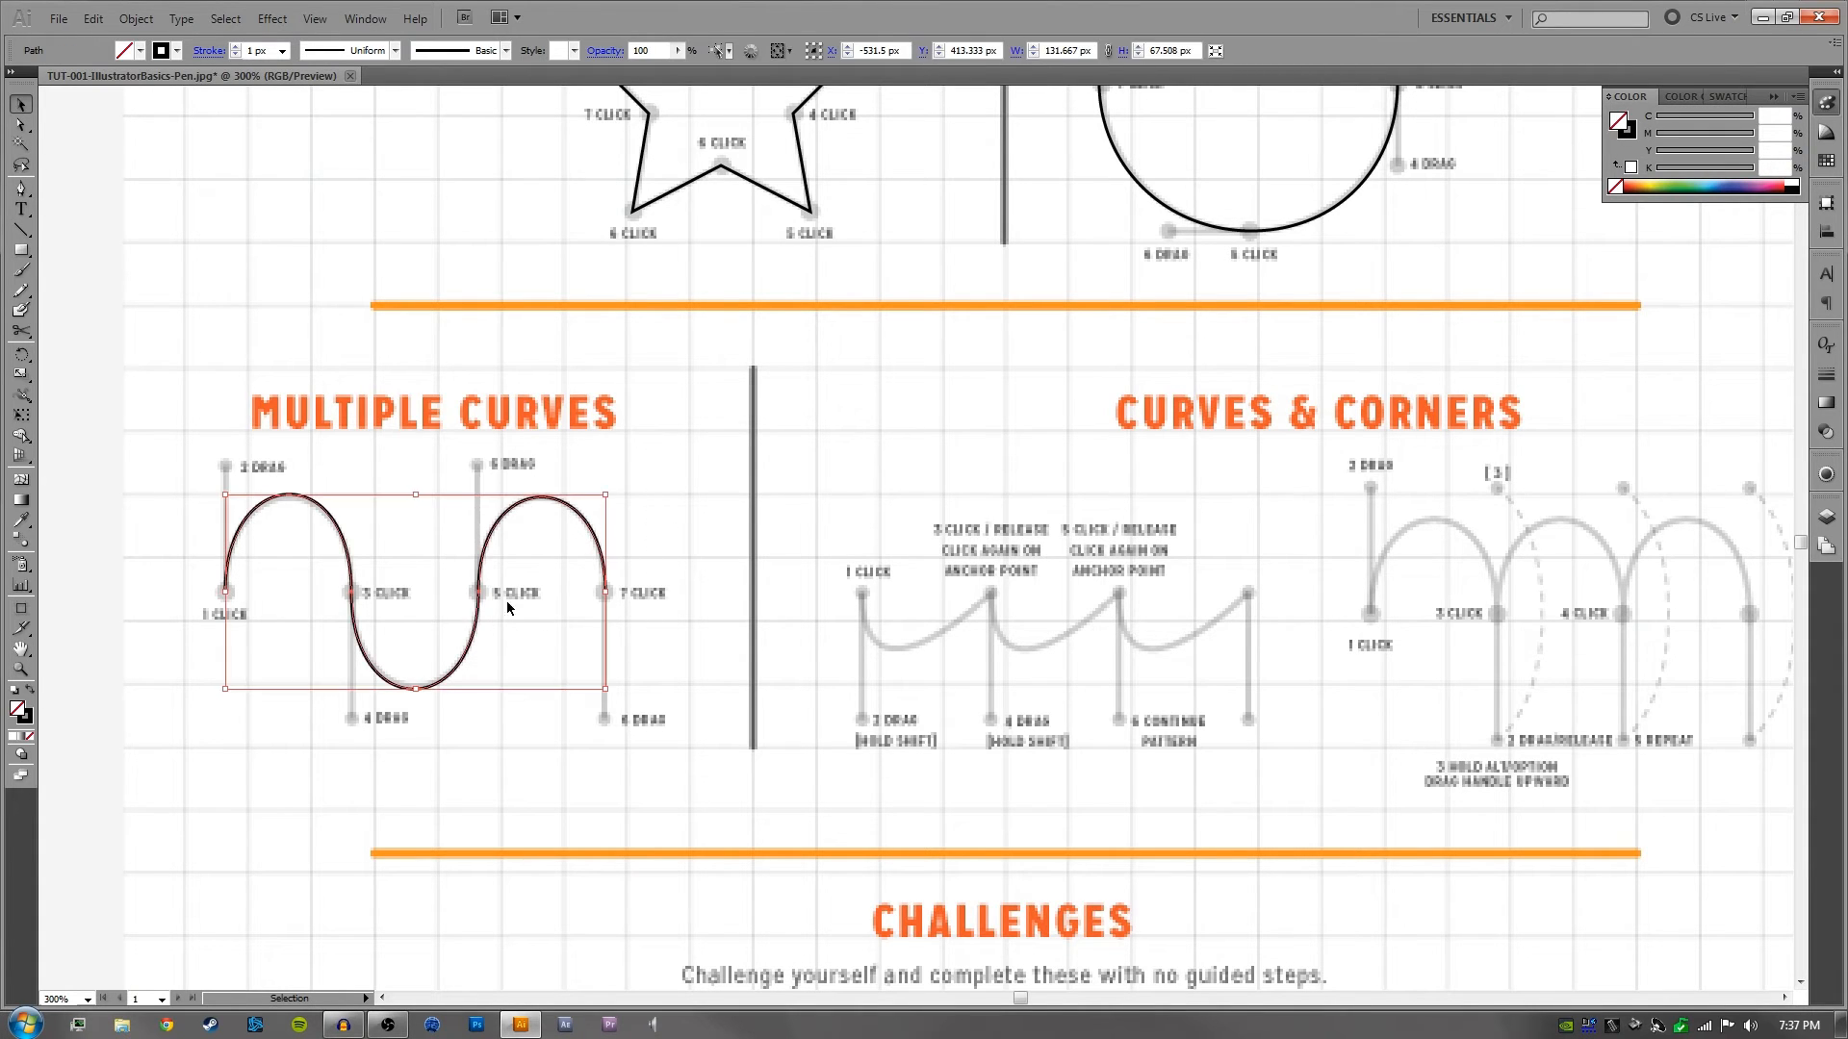
click(470, 446)
click(489, 605)
key(Delete)
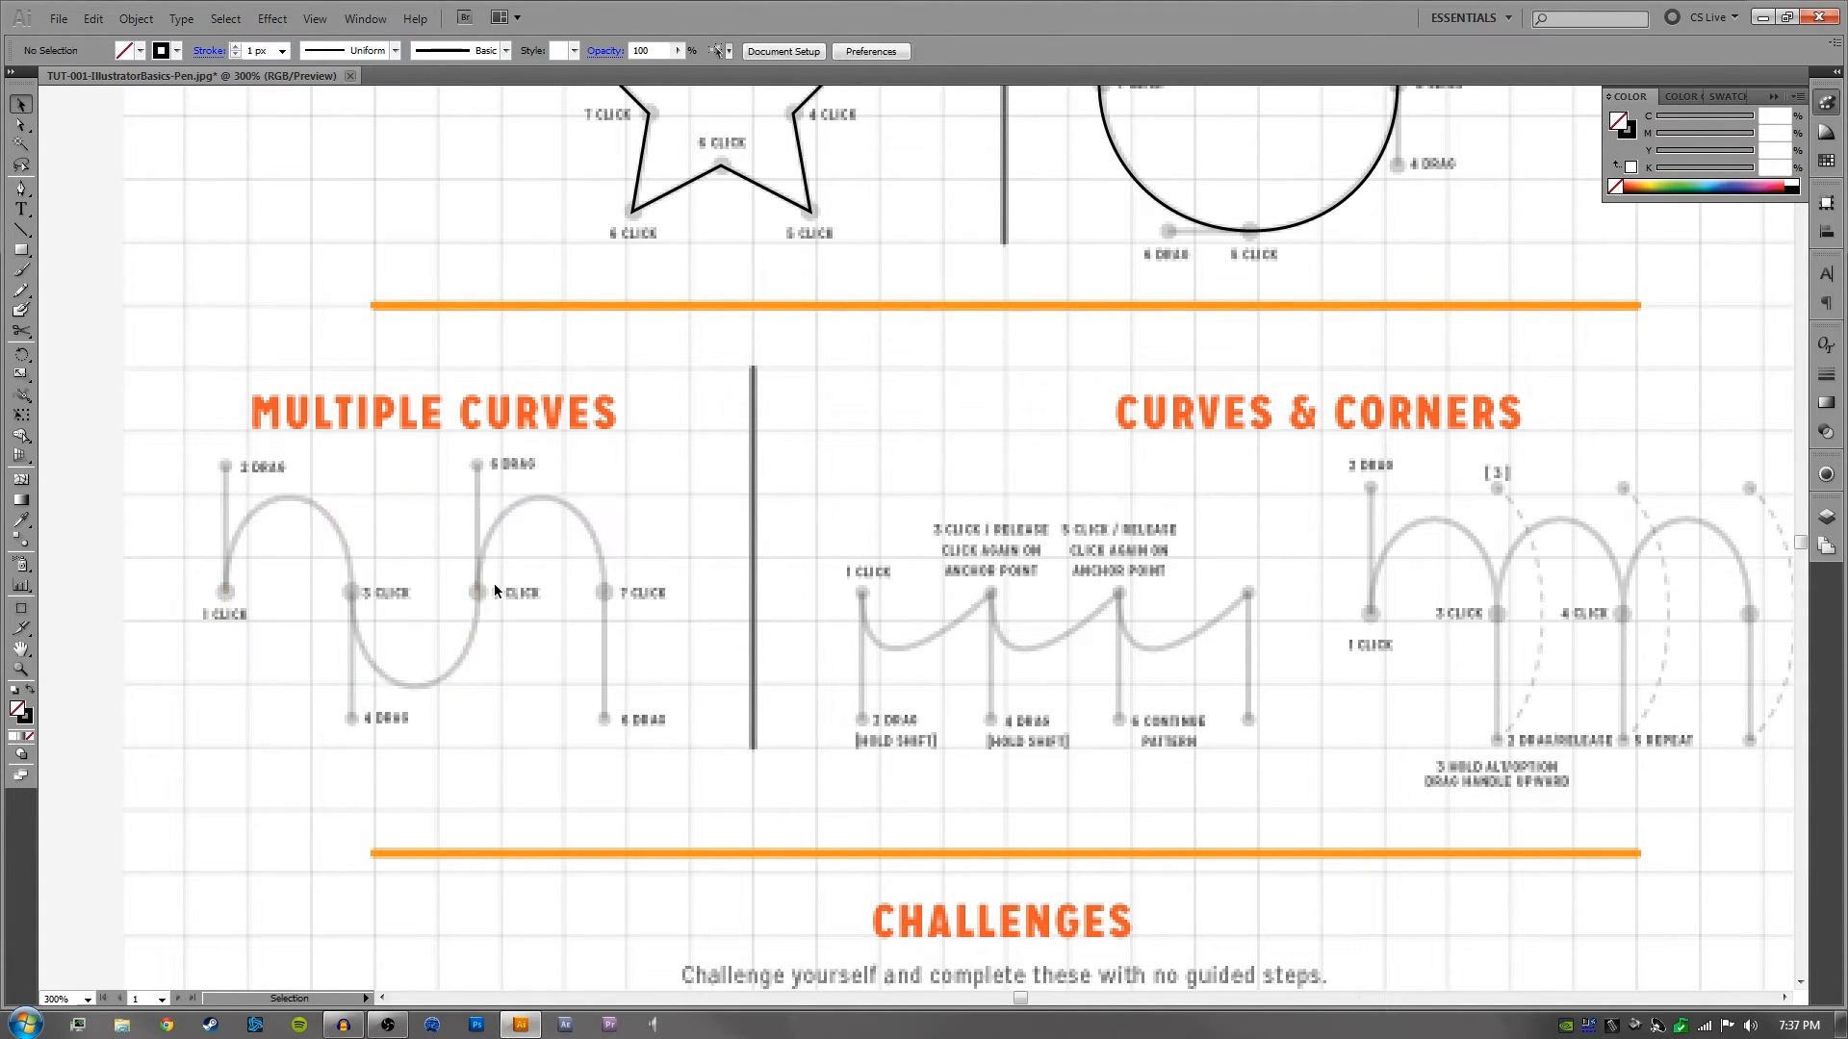
- Retrace the Multiple Curves wave with the Pen tool, pulling vertical handles alternately up and down from anchors 1, 3, 5 and 7, and deselect it
key(p)
drag(226, 593, 246, 472)
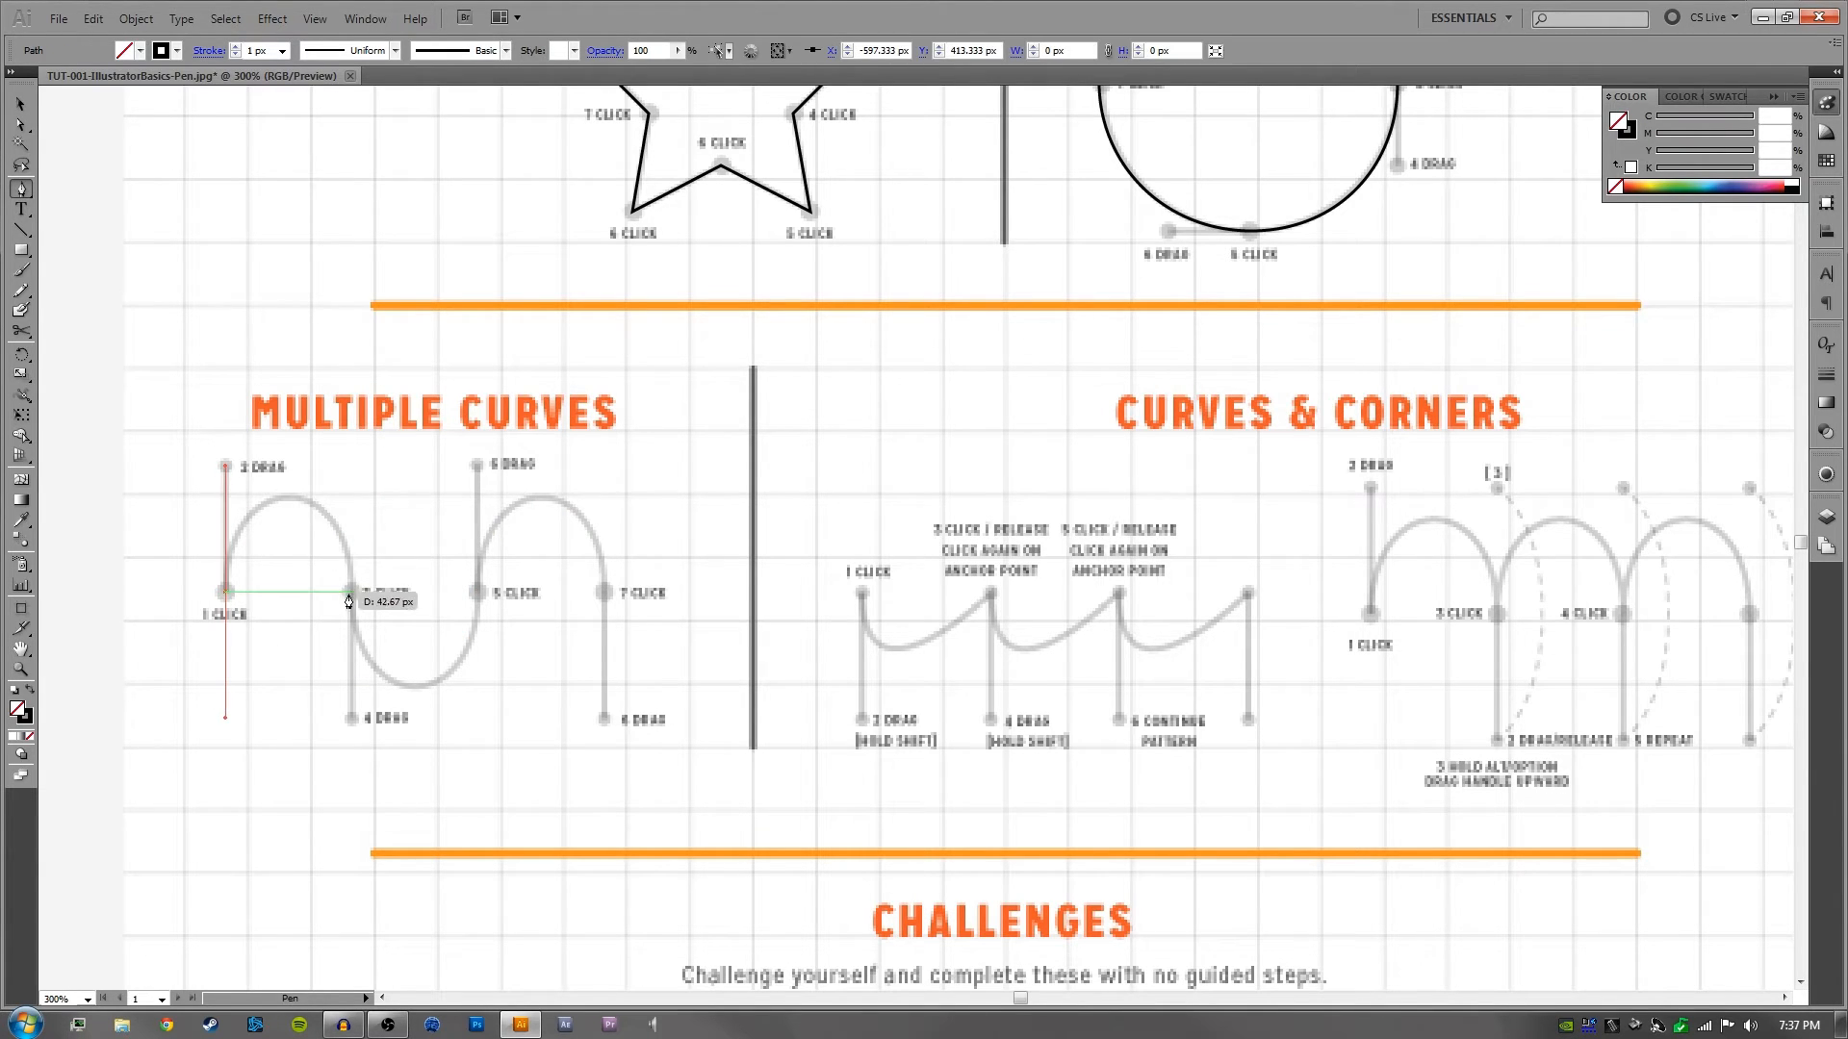
drag(352, 594, 359, 723)
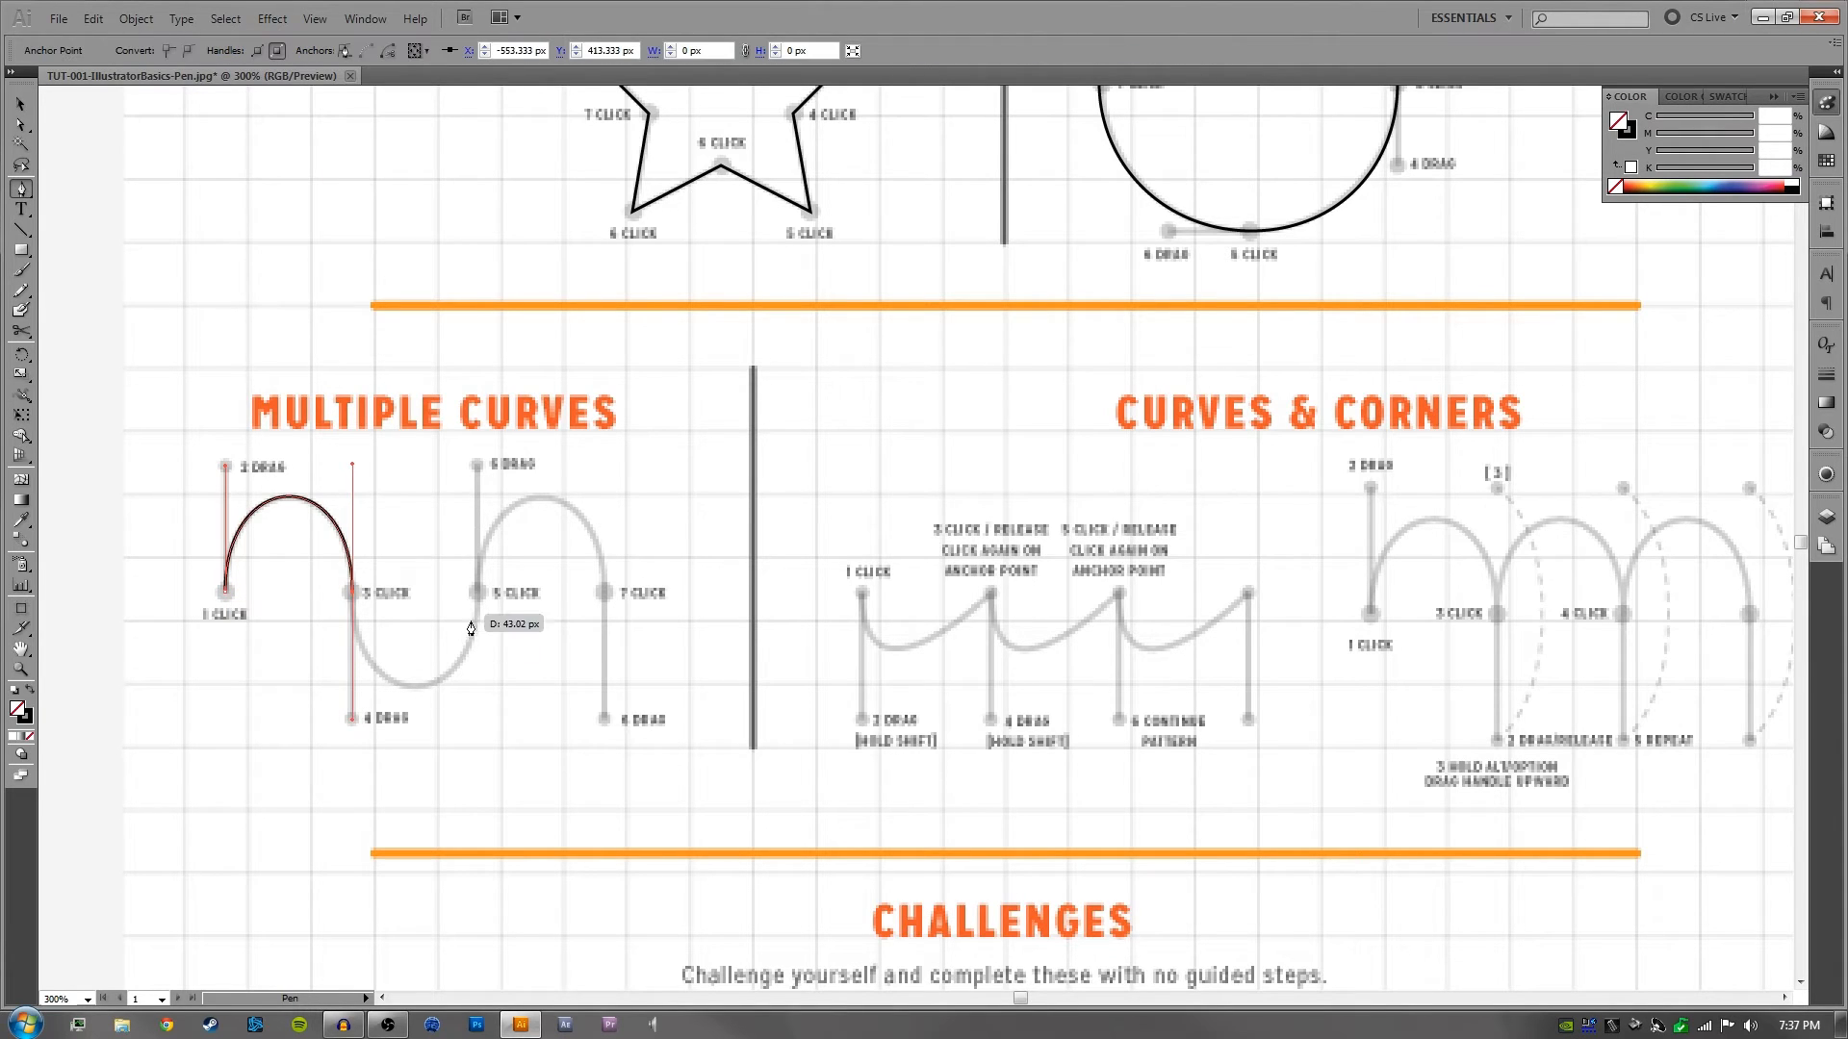
click(478, 594)
drag(478, 595, 477, 465)
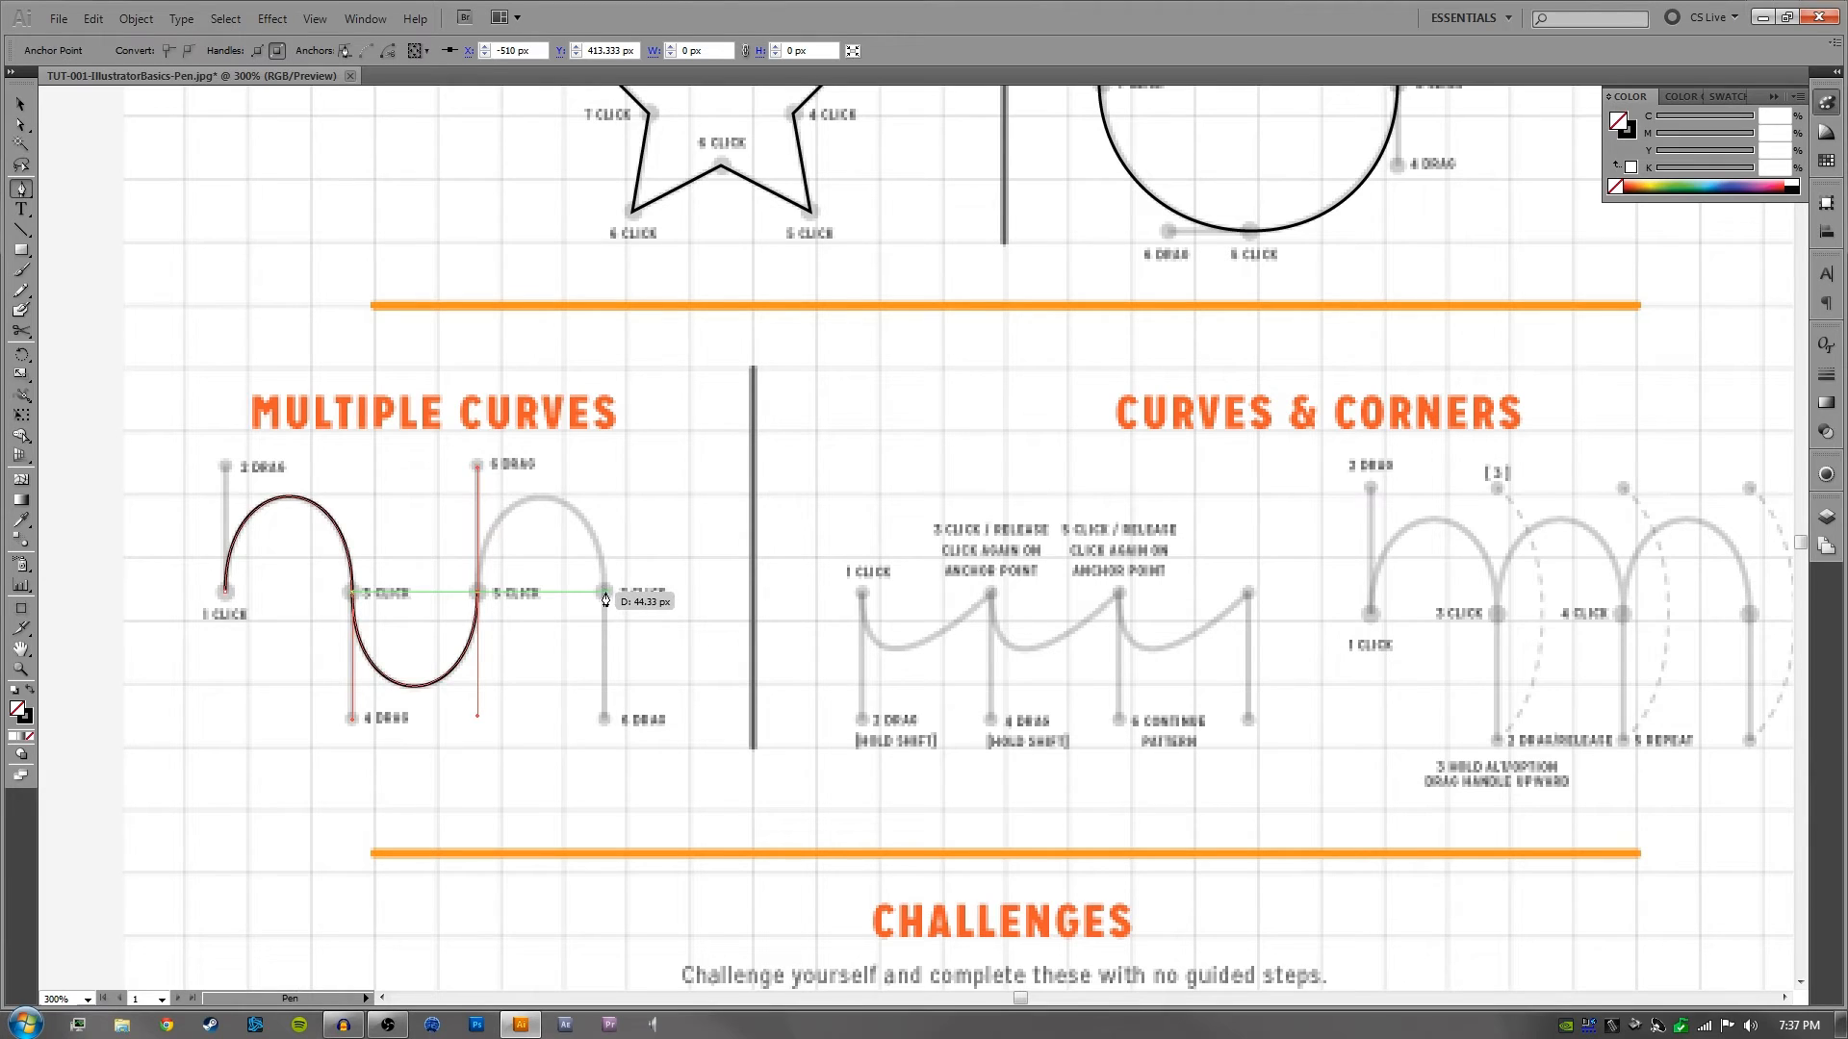
drag(605, 593, 607, 722)
key(v)
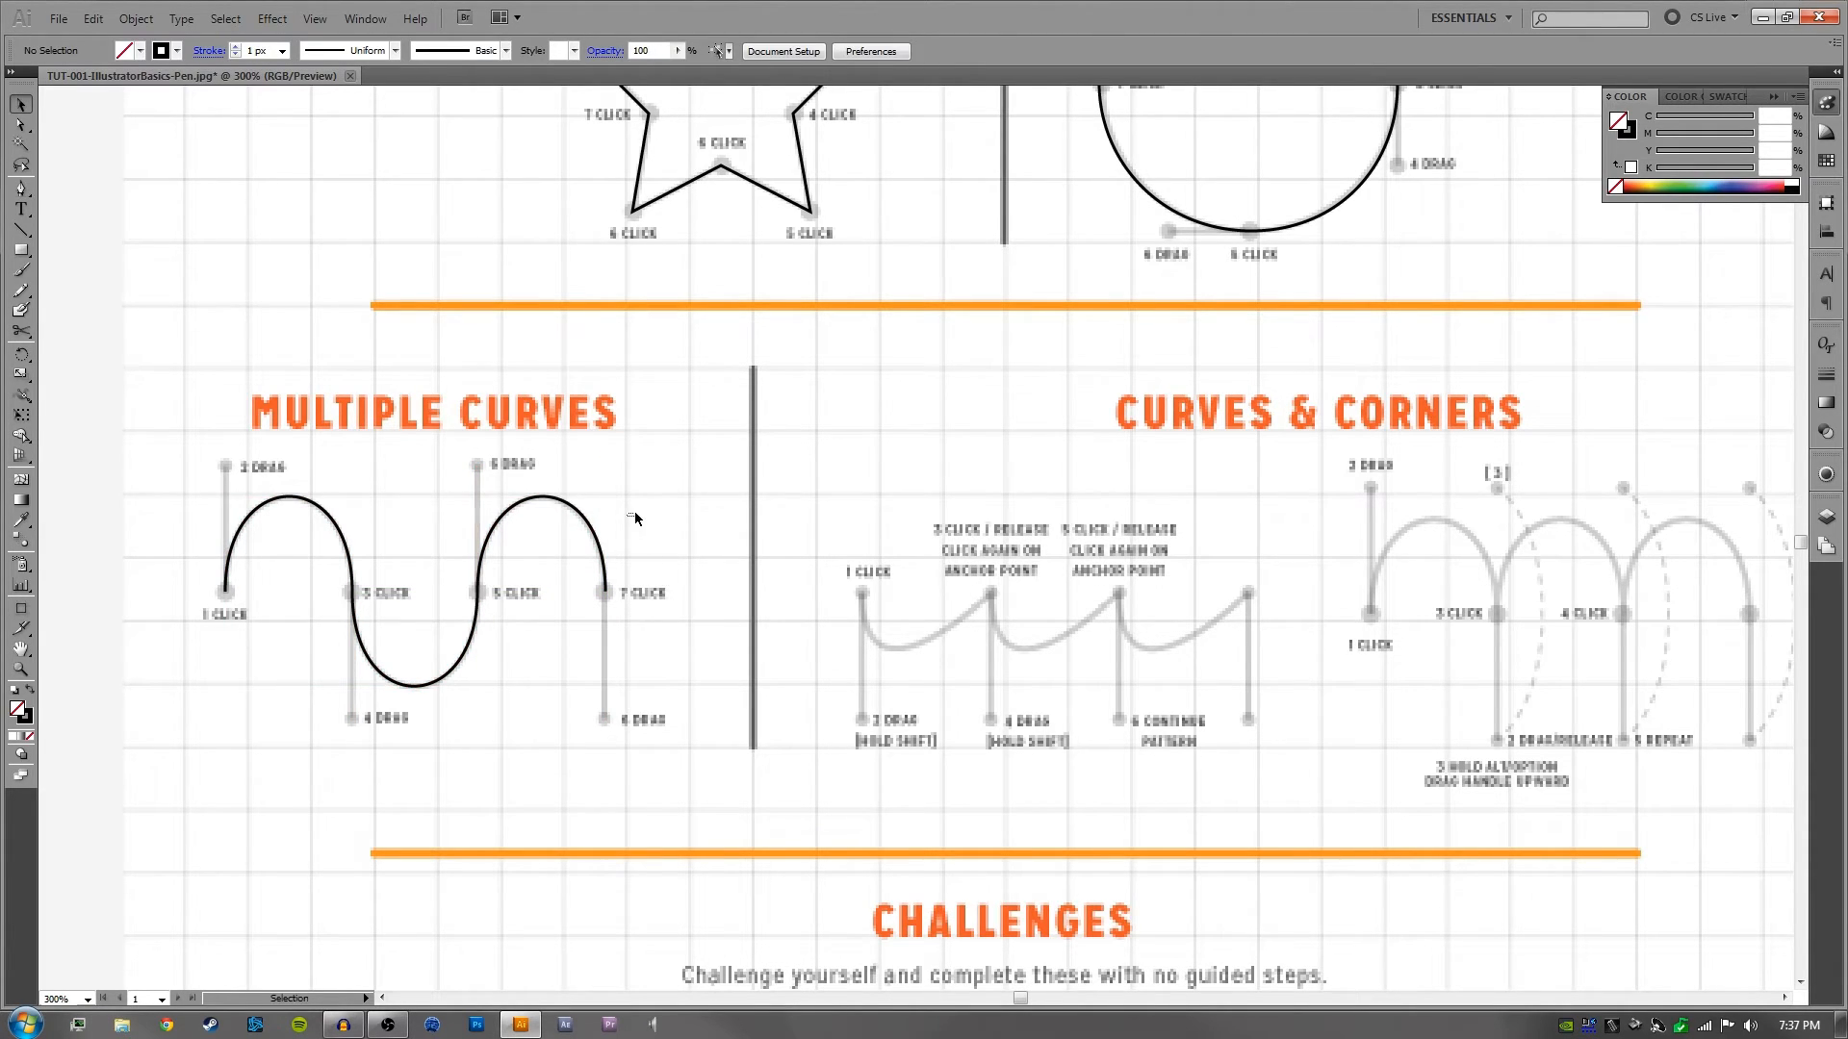
click(661, 471)
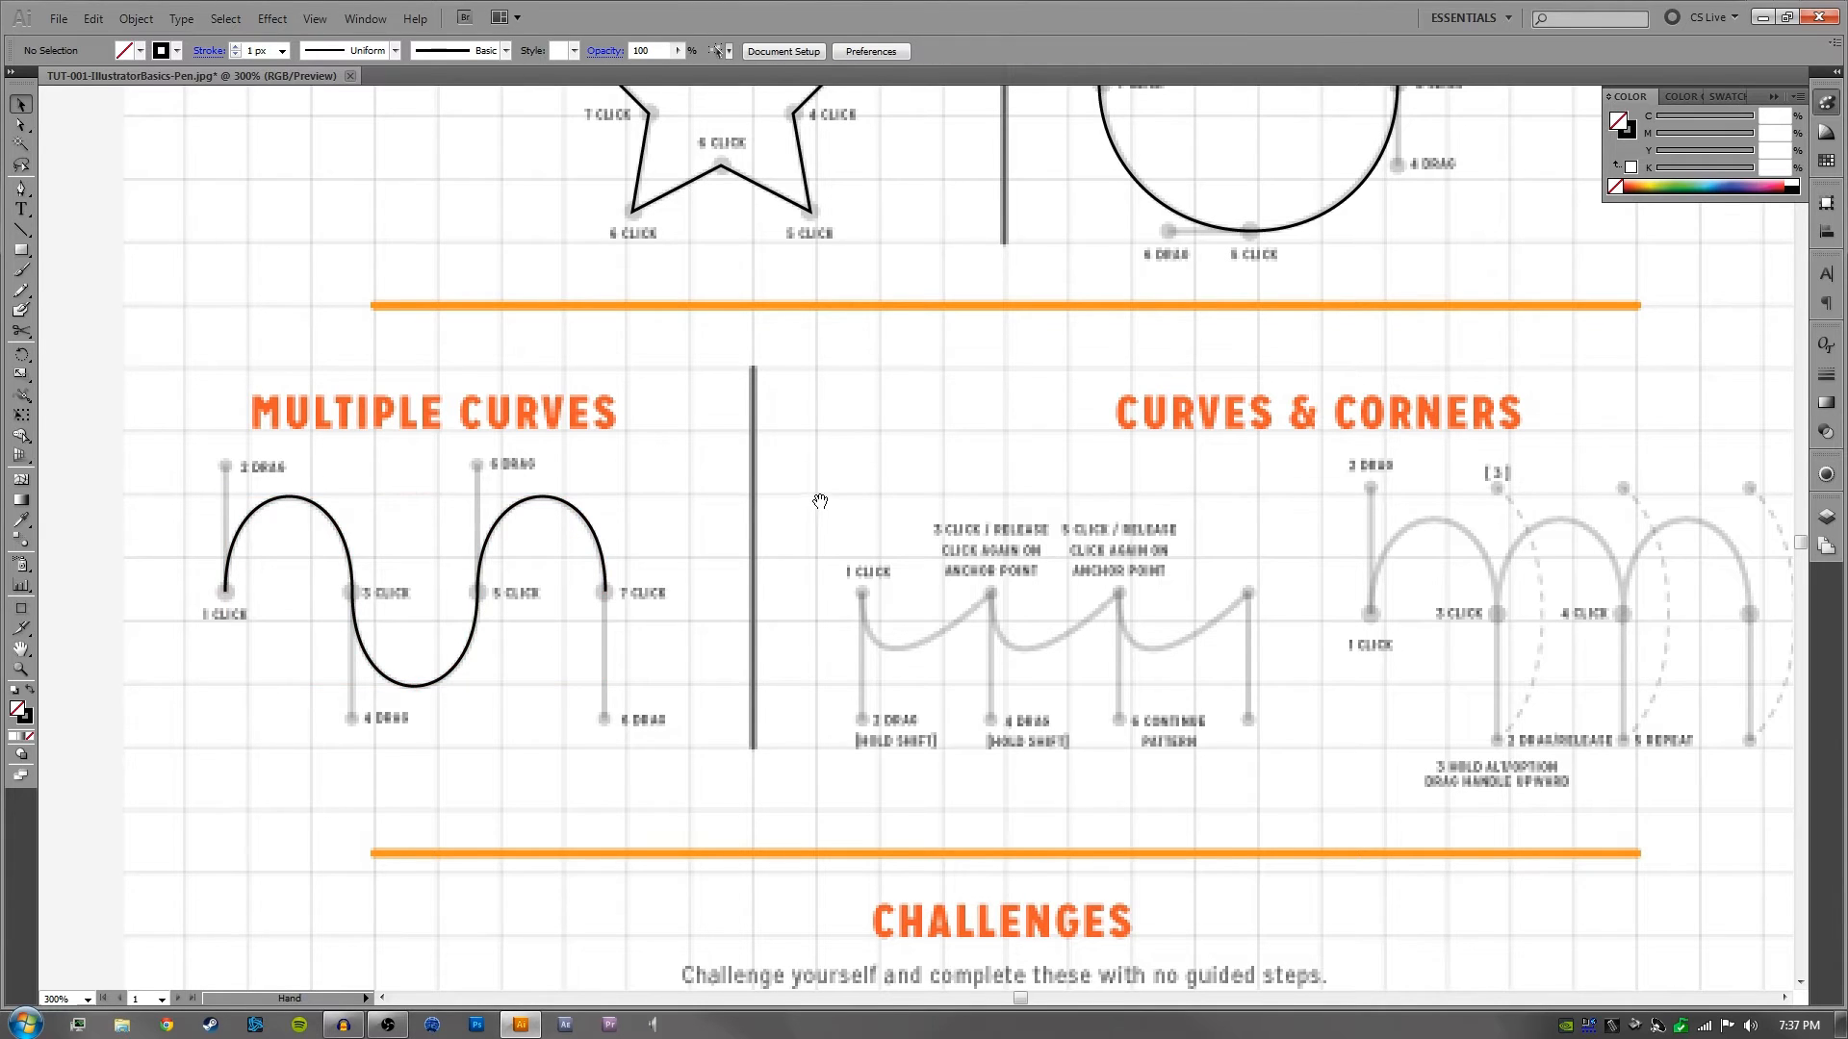
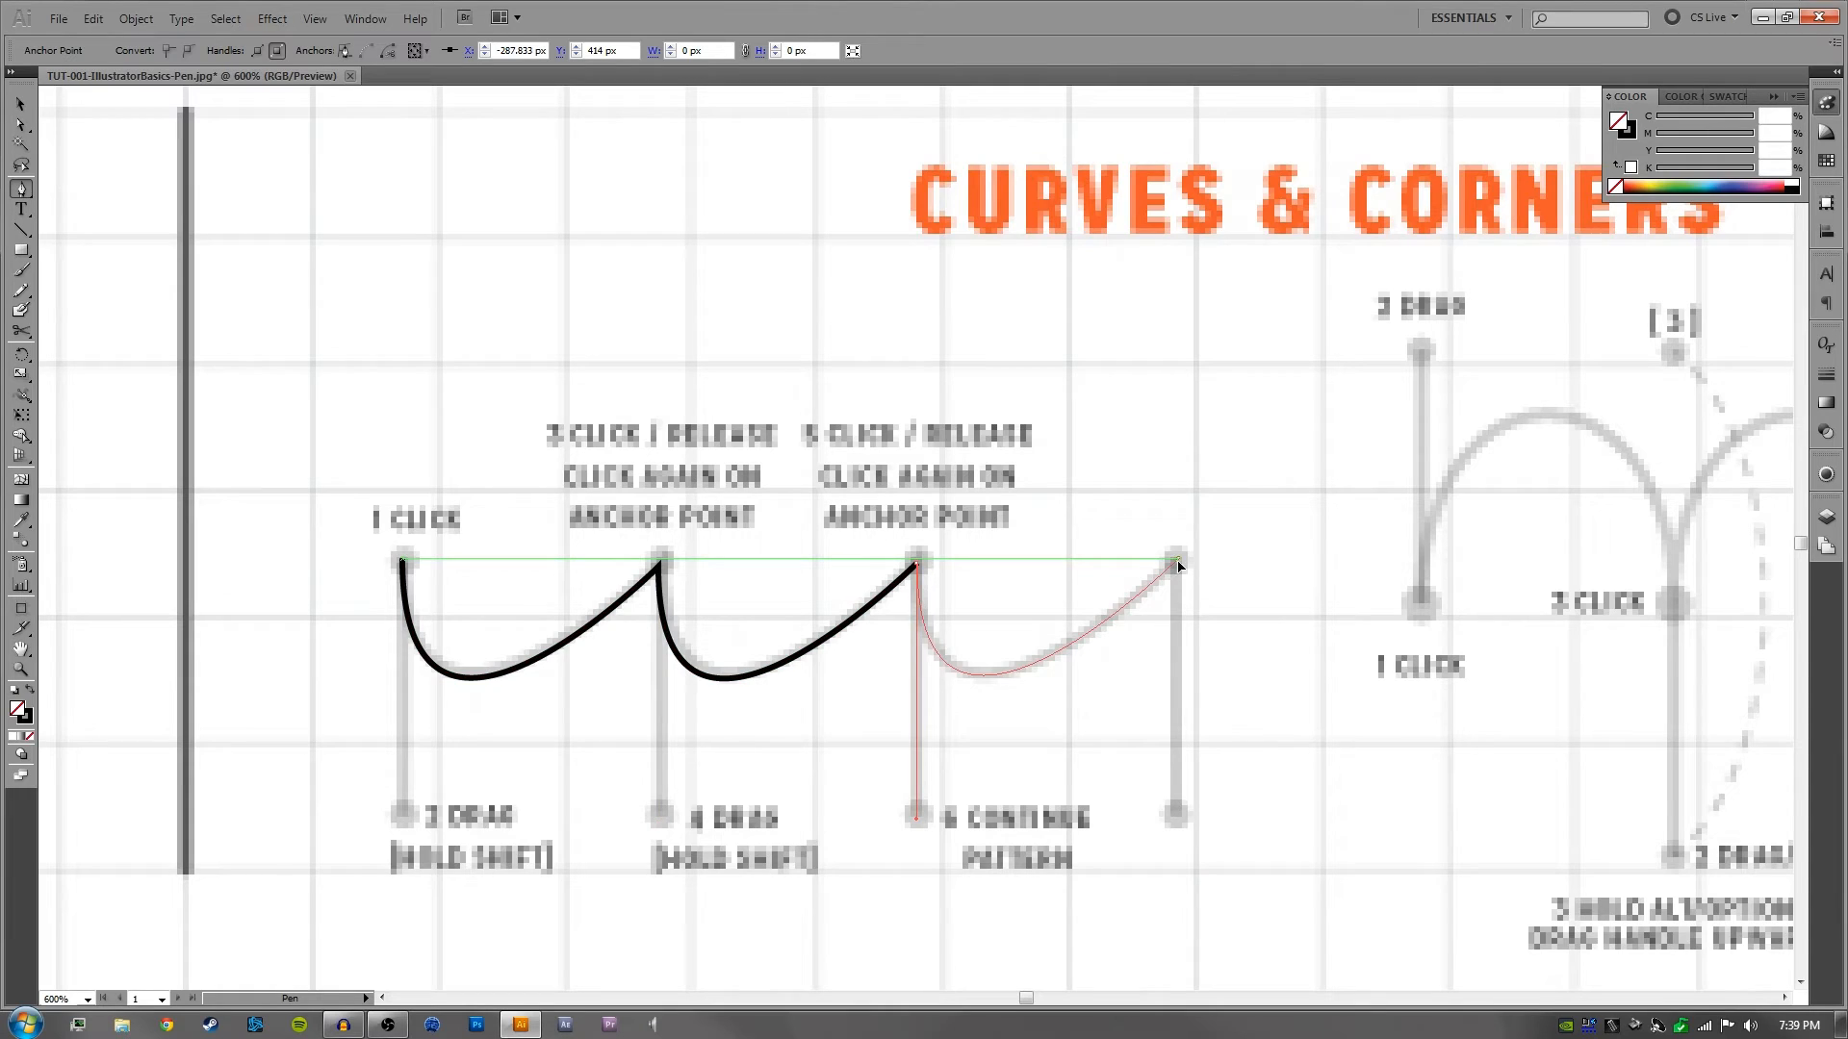
- Finish the first Curves & Corners path with a last anchor and downward vertical handle, undo the stray extra segment, and deselect the path
click(1178, 563)
drag(1180, 565, 1182, 729)
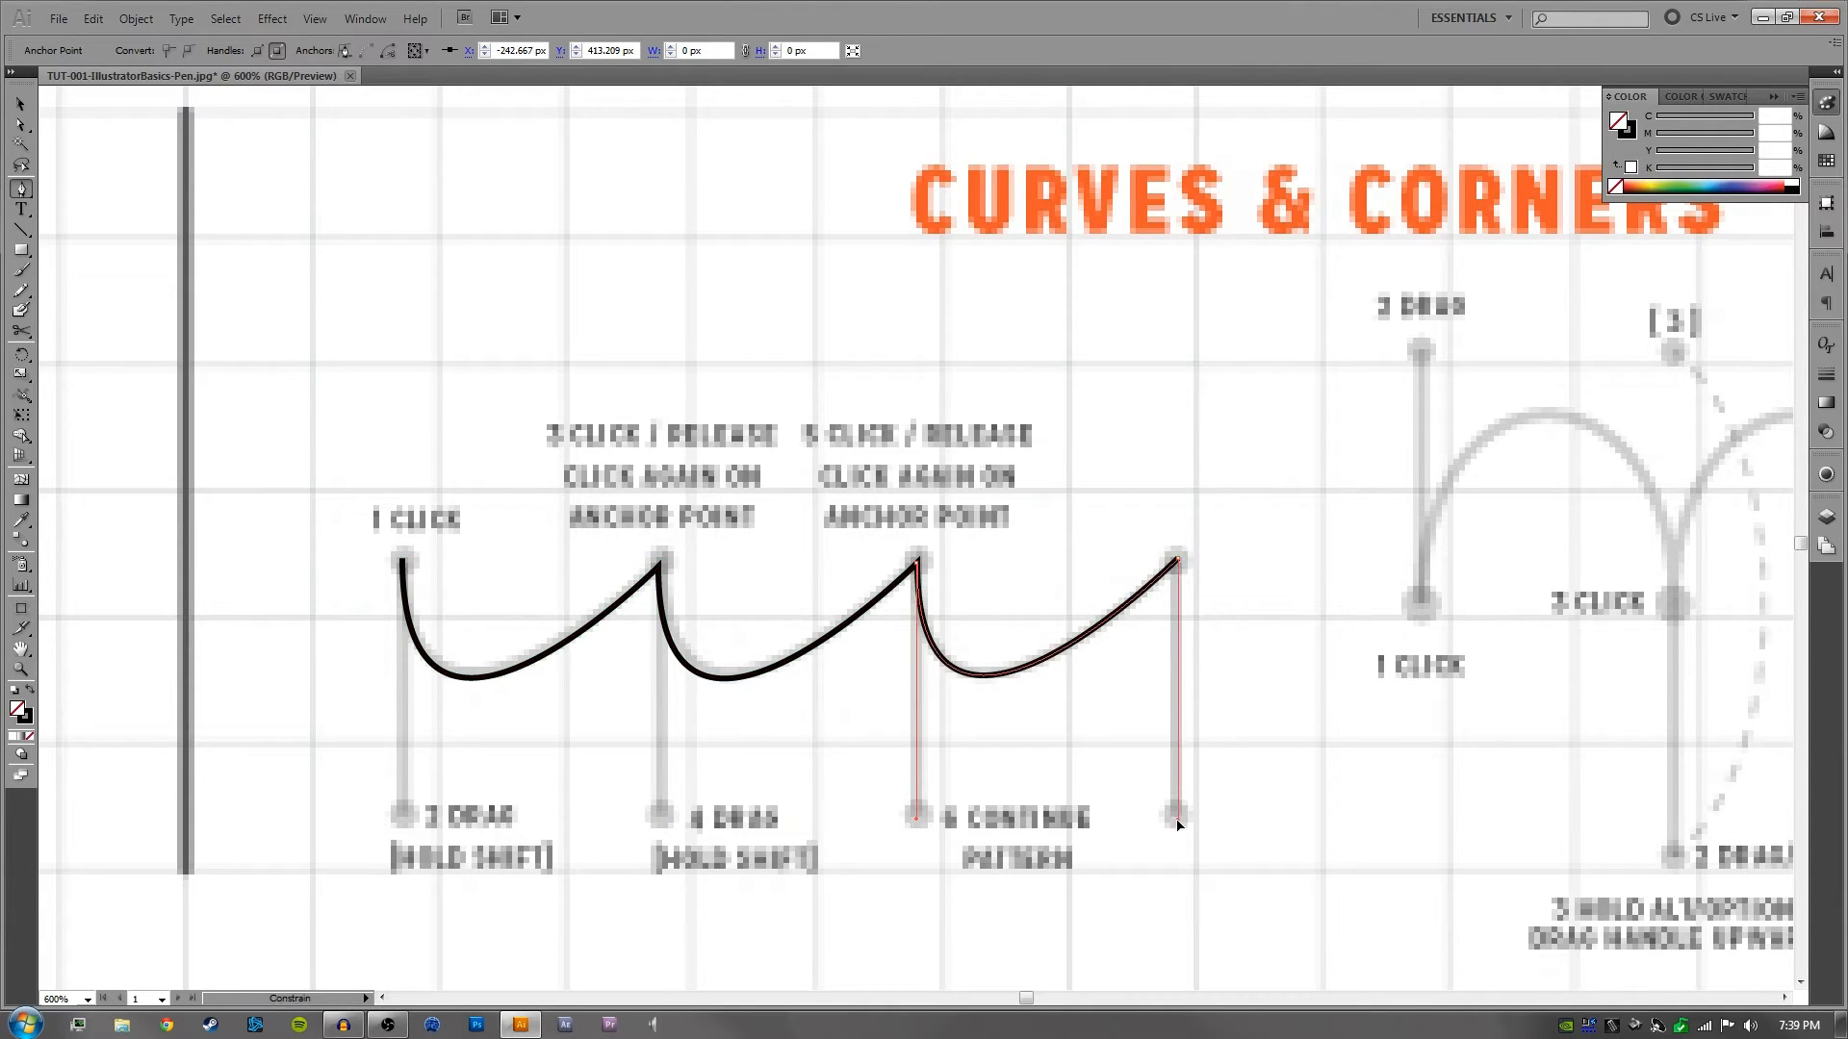
drag(1178, 825, 1177, 818)
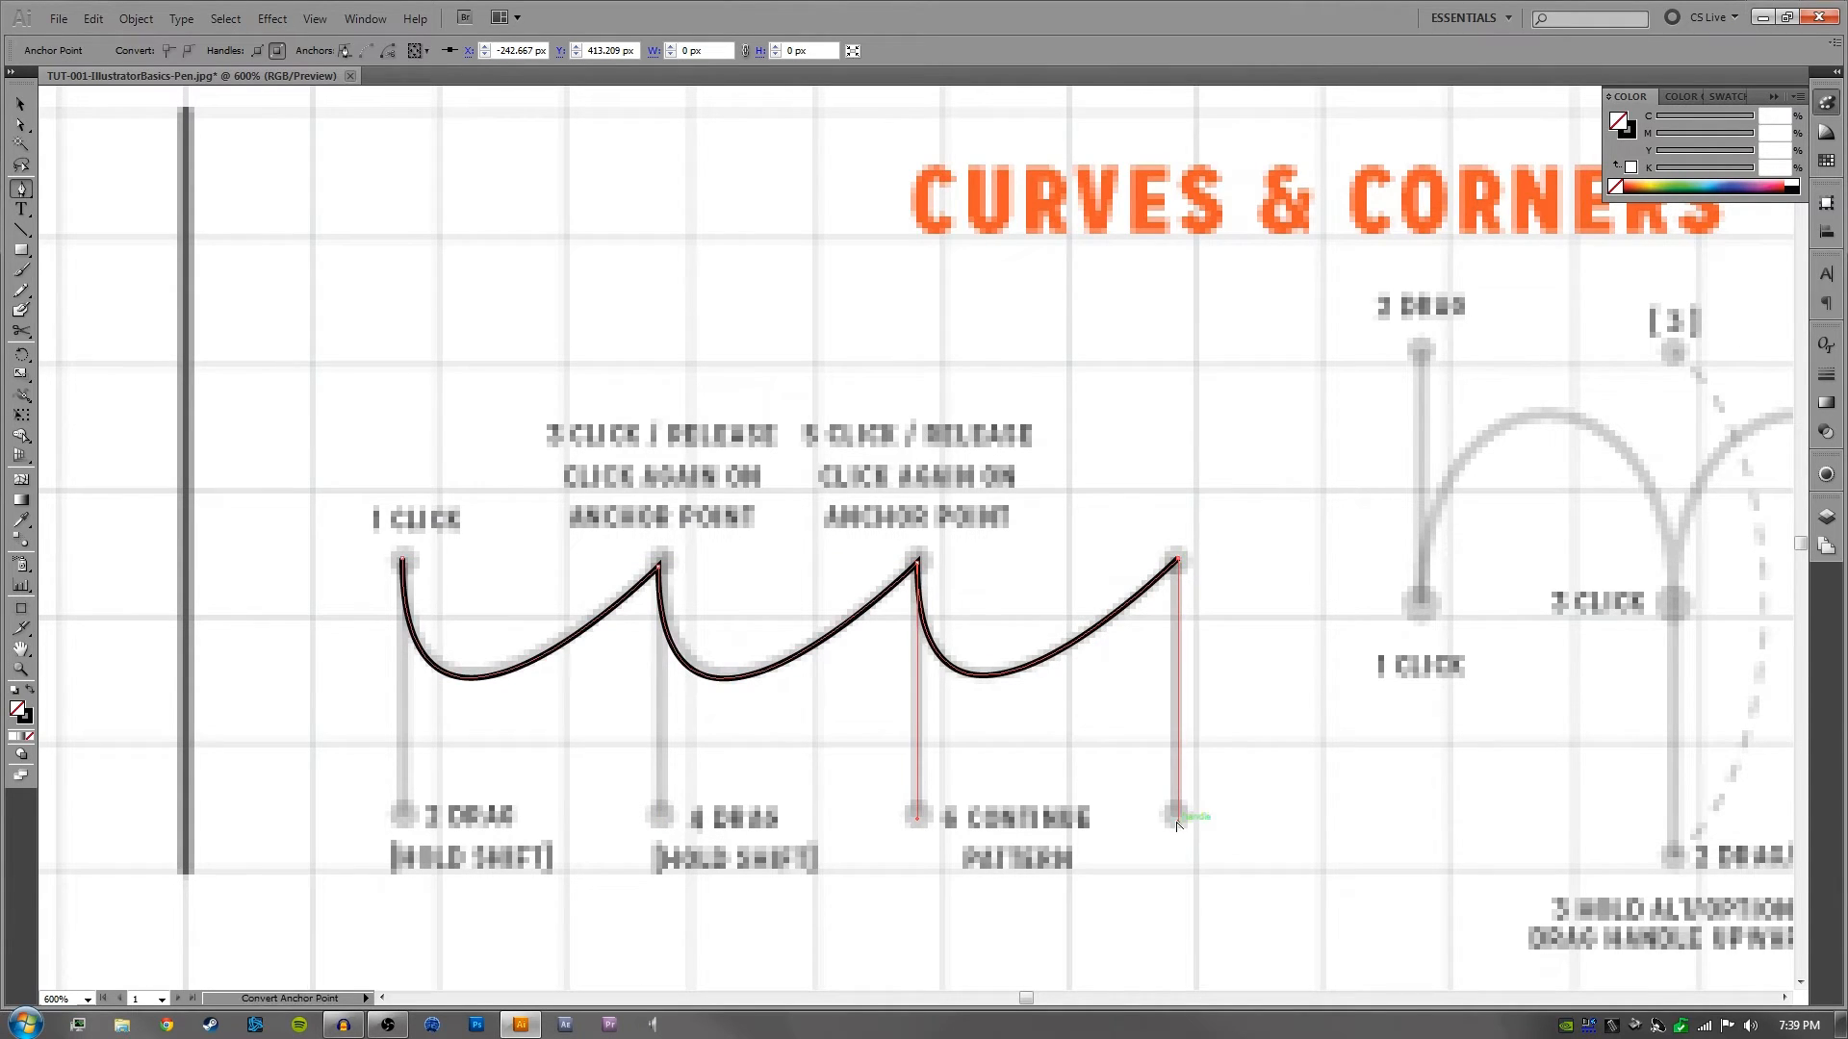
click(1461, 561)
drag(1509, 606, 1247, 664)
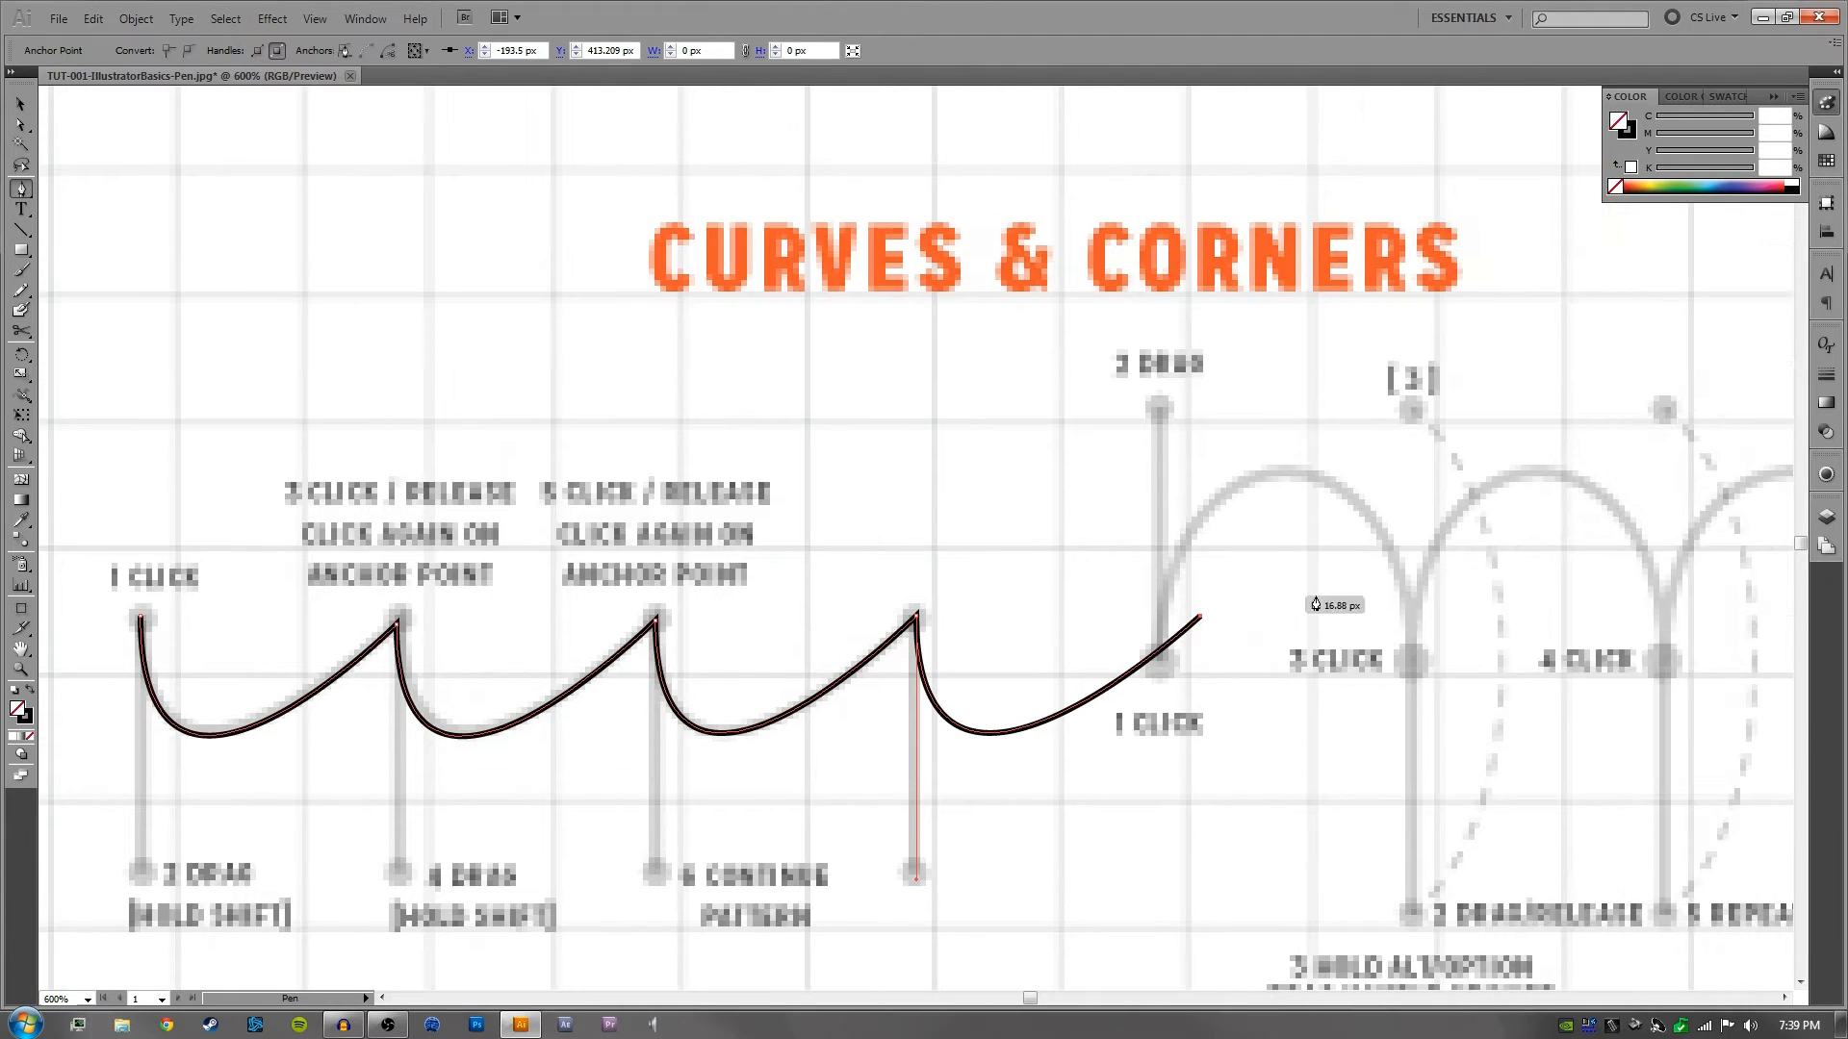
key(ctrl+z)
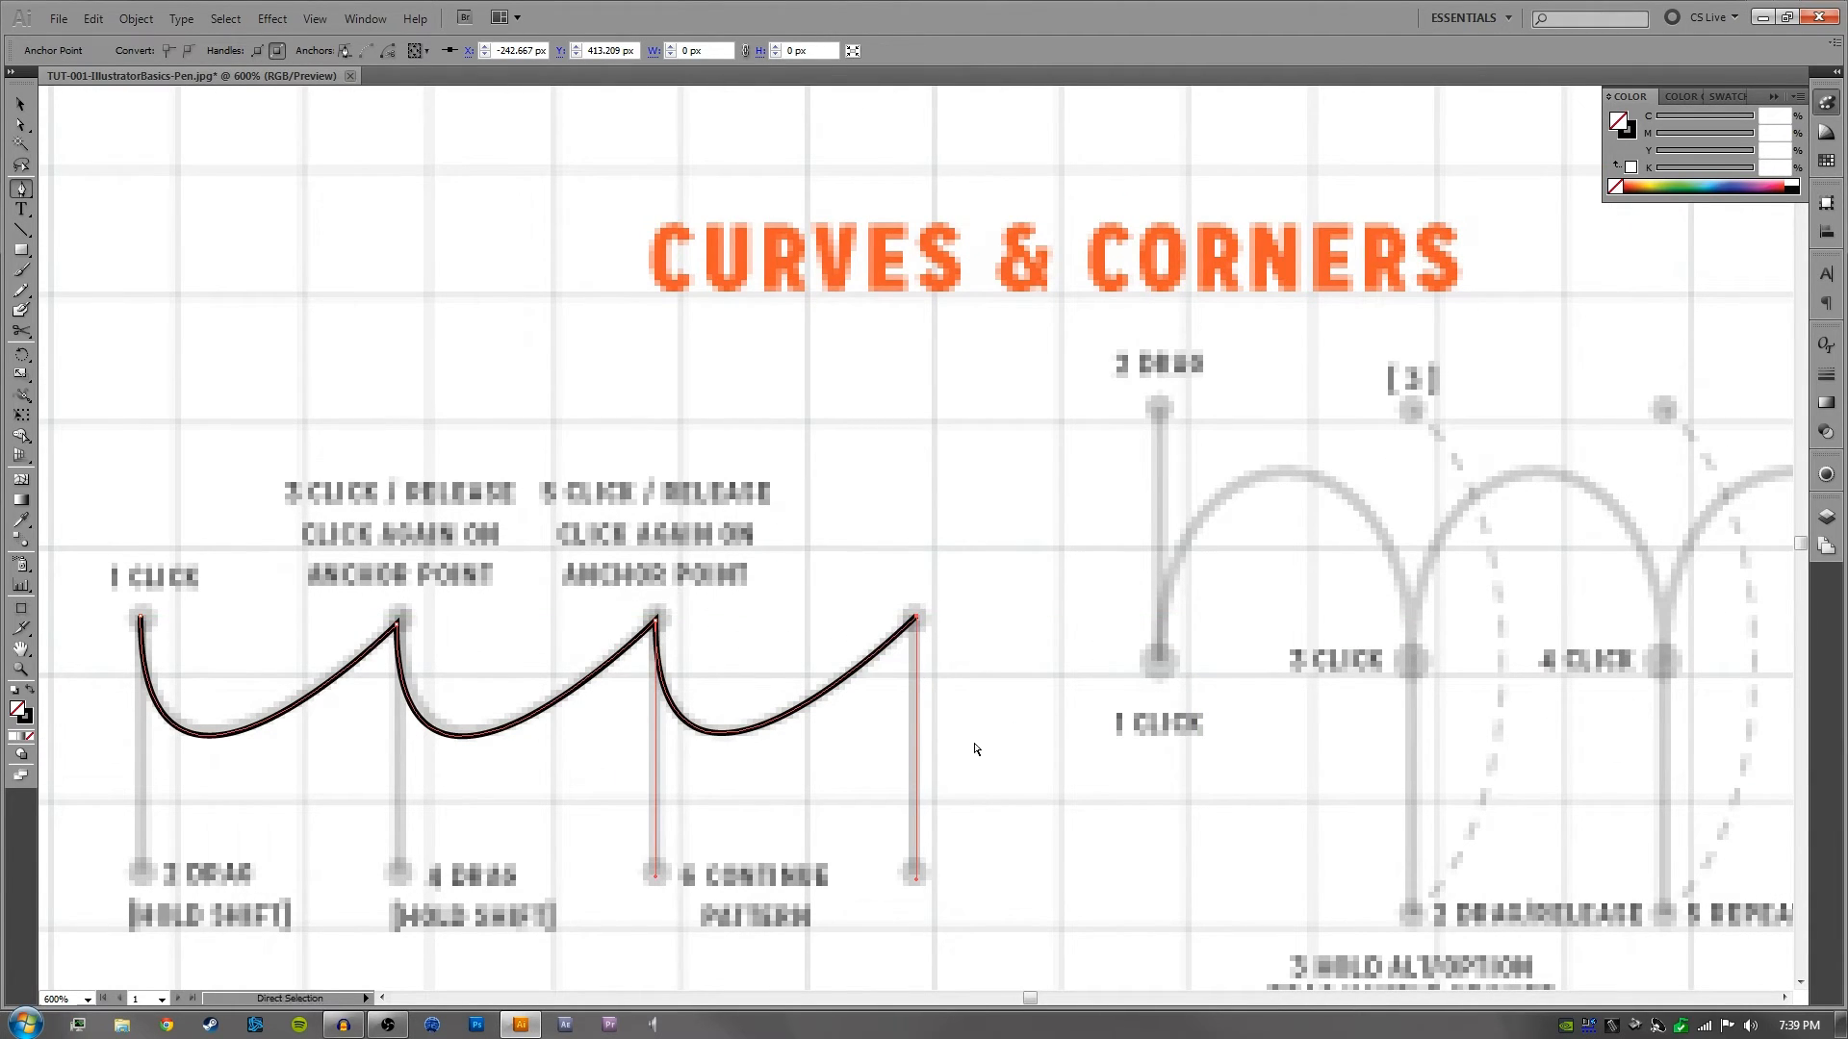
ctrl+click(1018, 731)
- Look over the Curves & Corners exercises and the Challenges shapes, noting the anchor positions marked on the swoosh and the arches
key(ctrl+minus)
drag(977, 714, 1058, 661)
key(v)
drag(1166, 630, 852, 621)
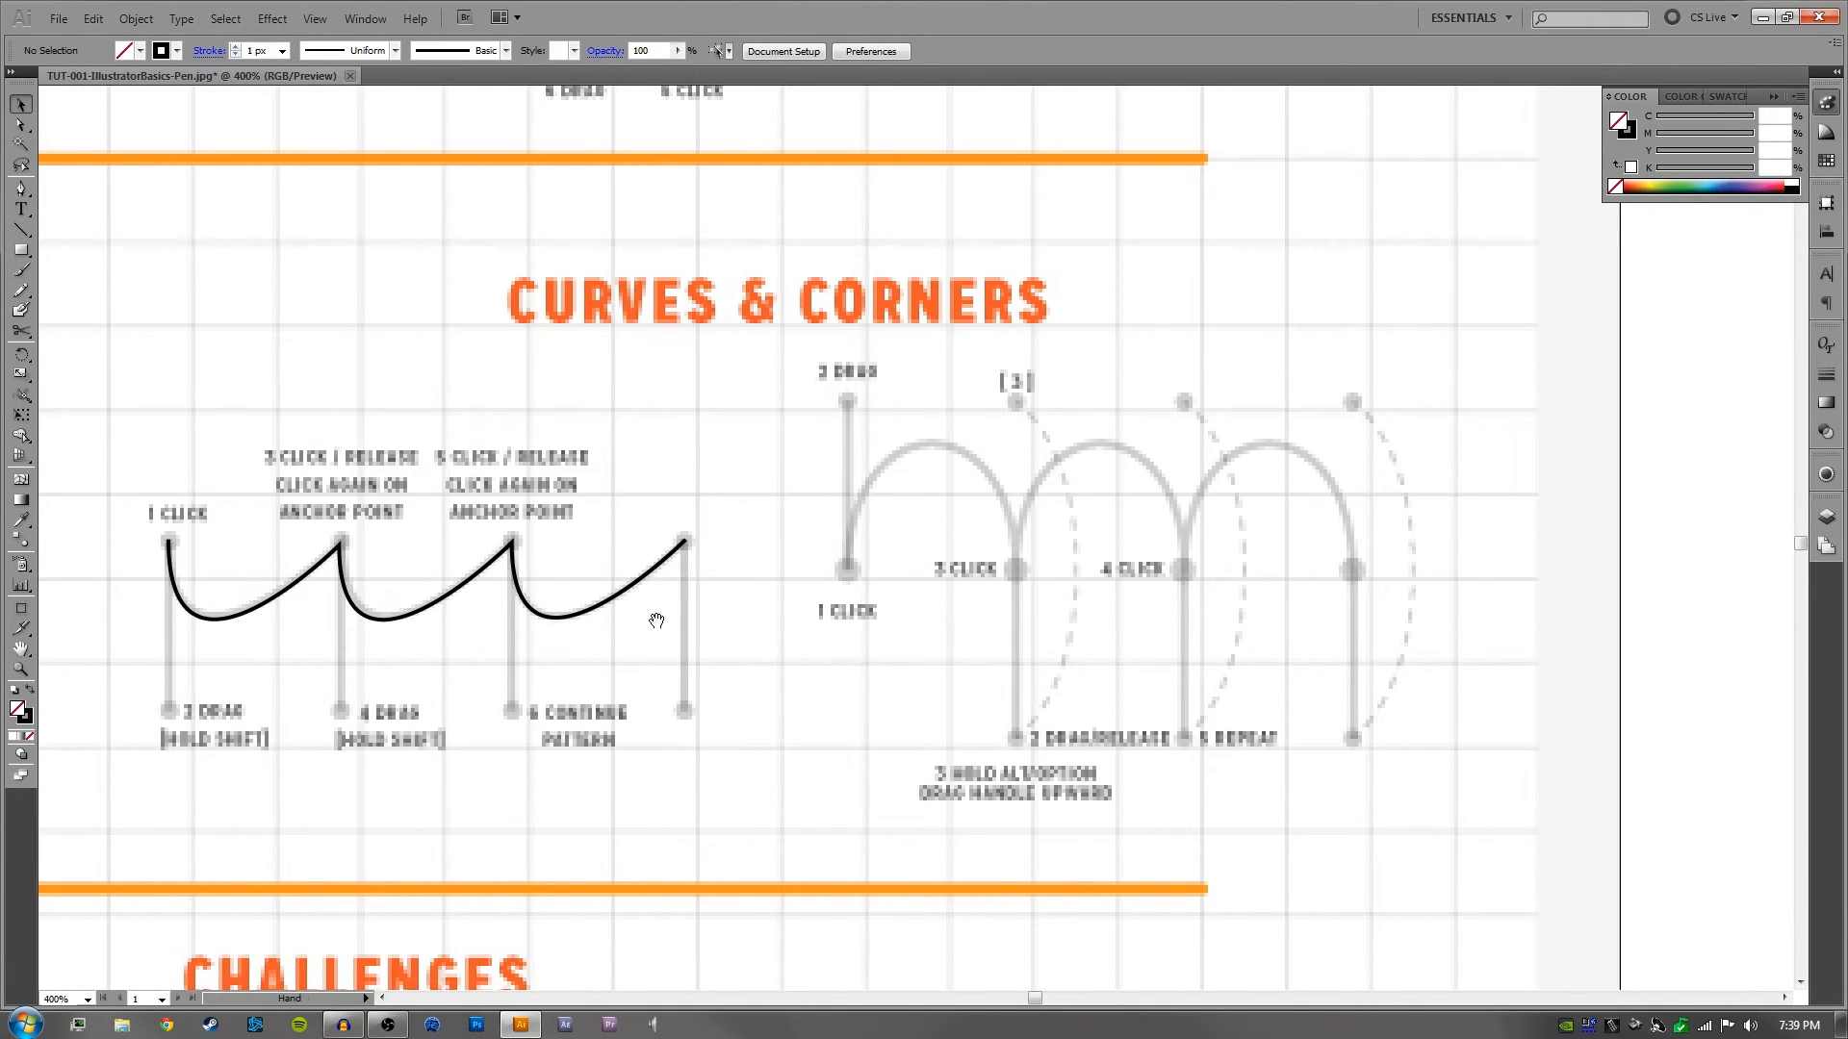
drag(656, 621, 987, 538)
scroll(781, 693, down, 10)
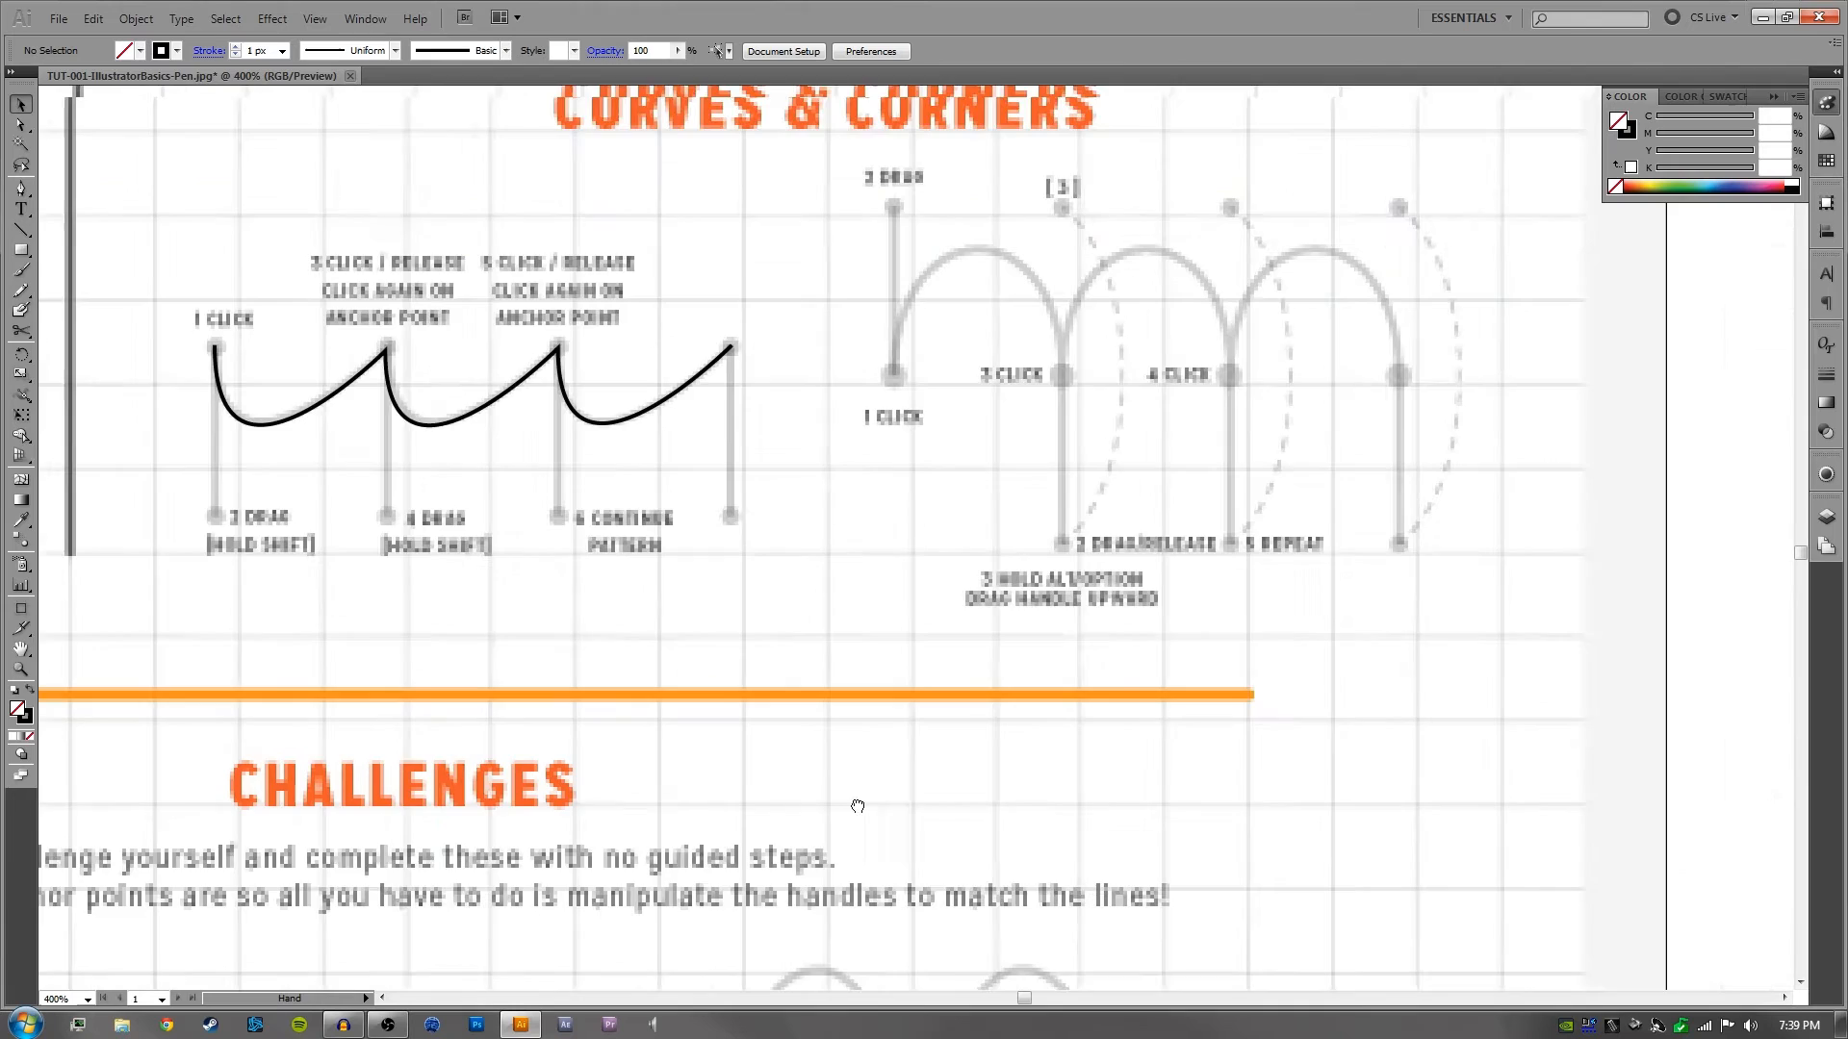
drag(858, 807, 1291, 354)
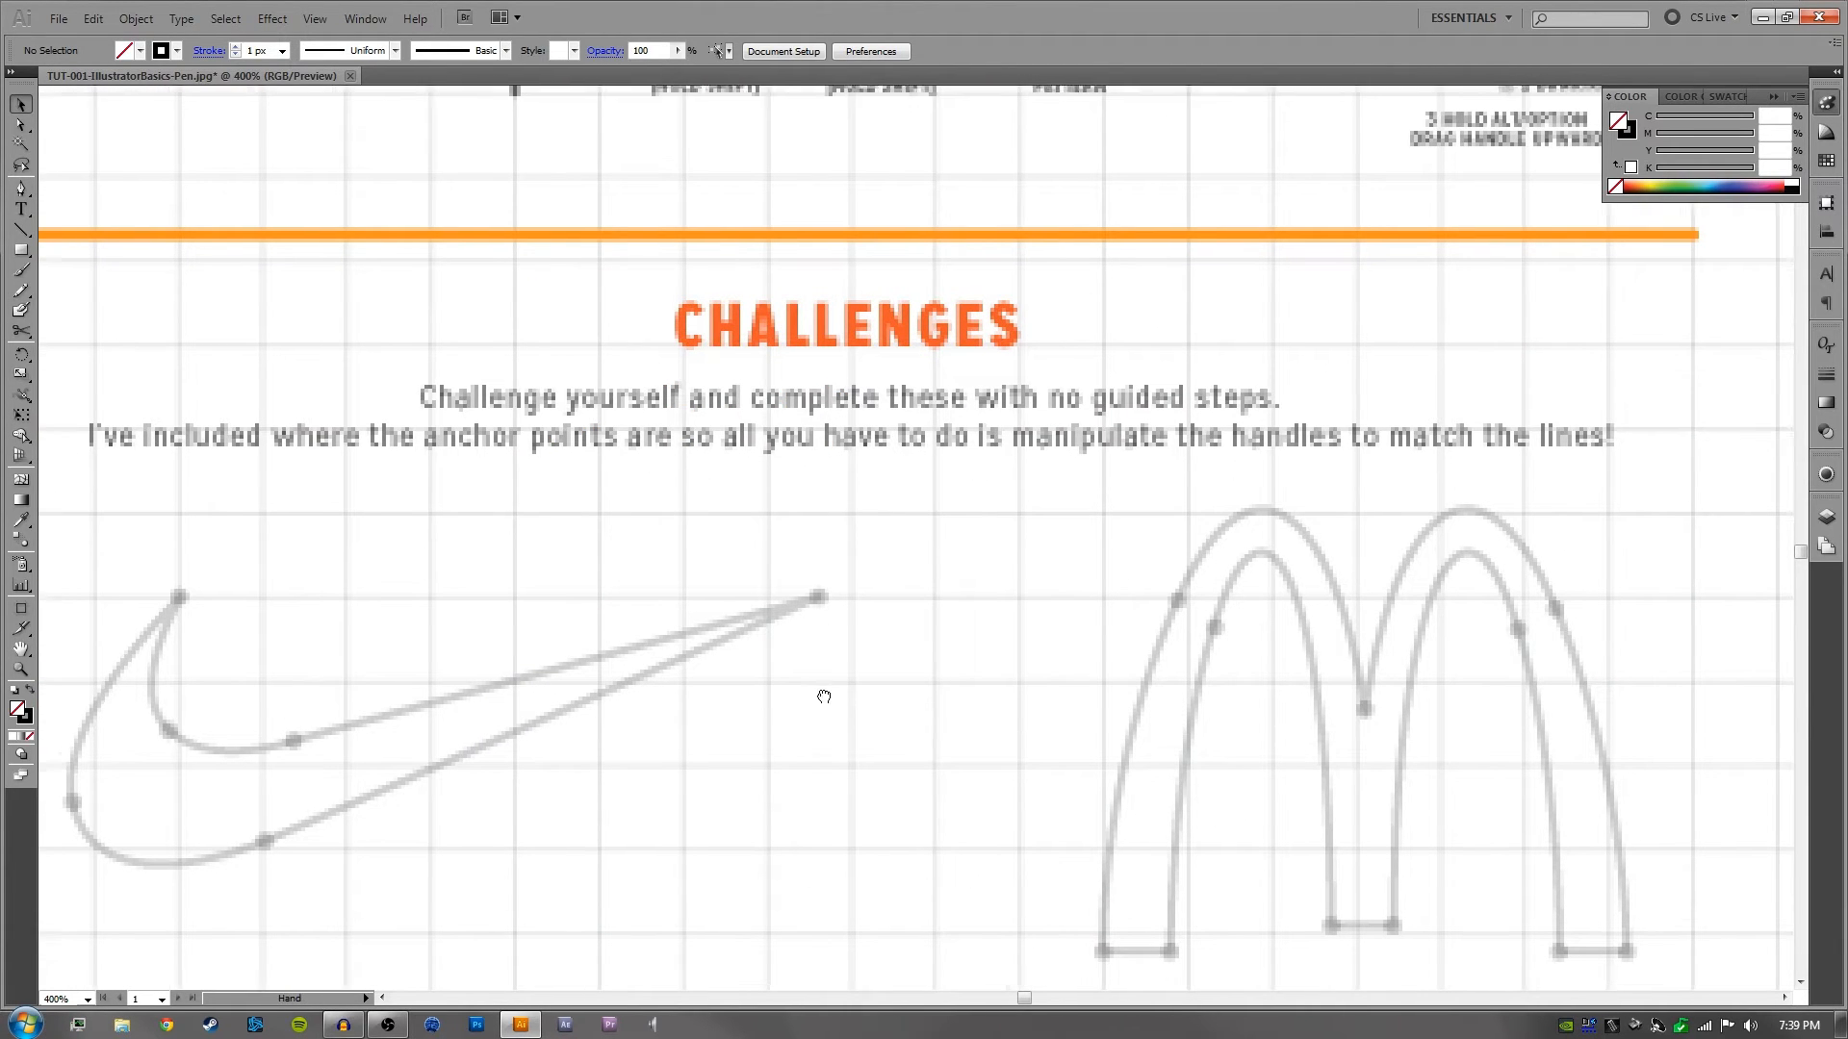
drag(559, 620, 600, 545)
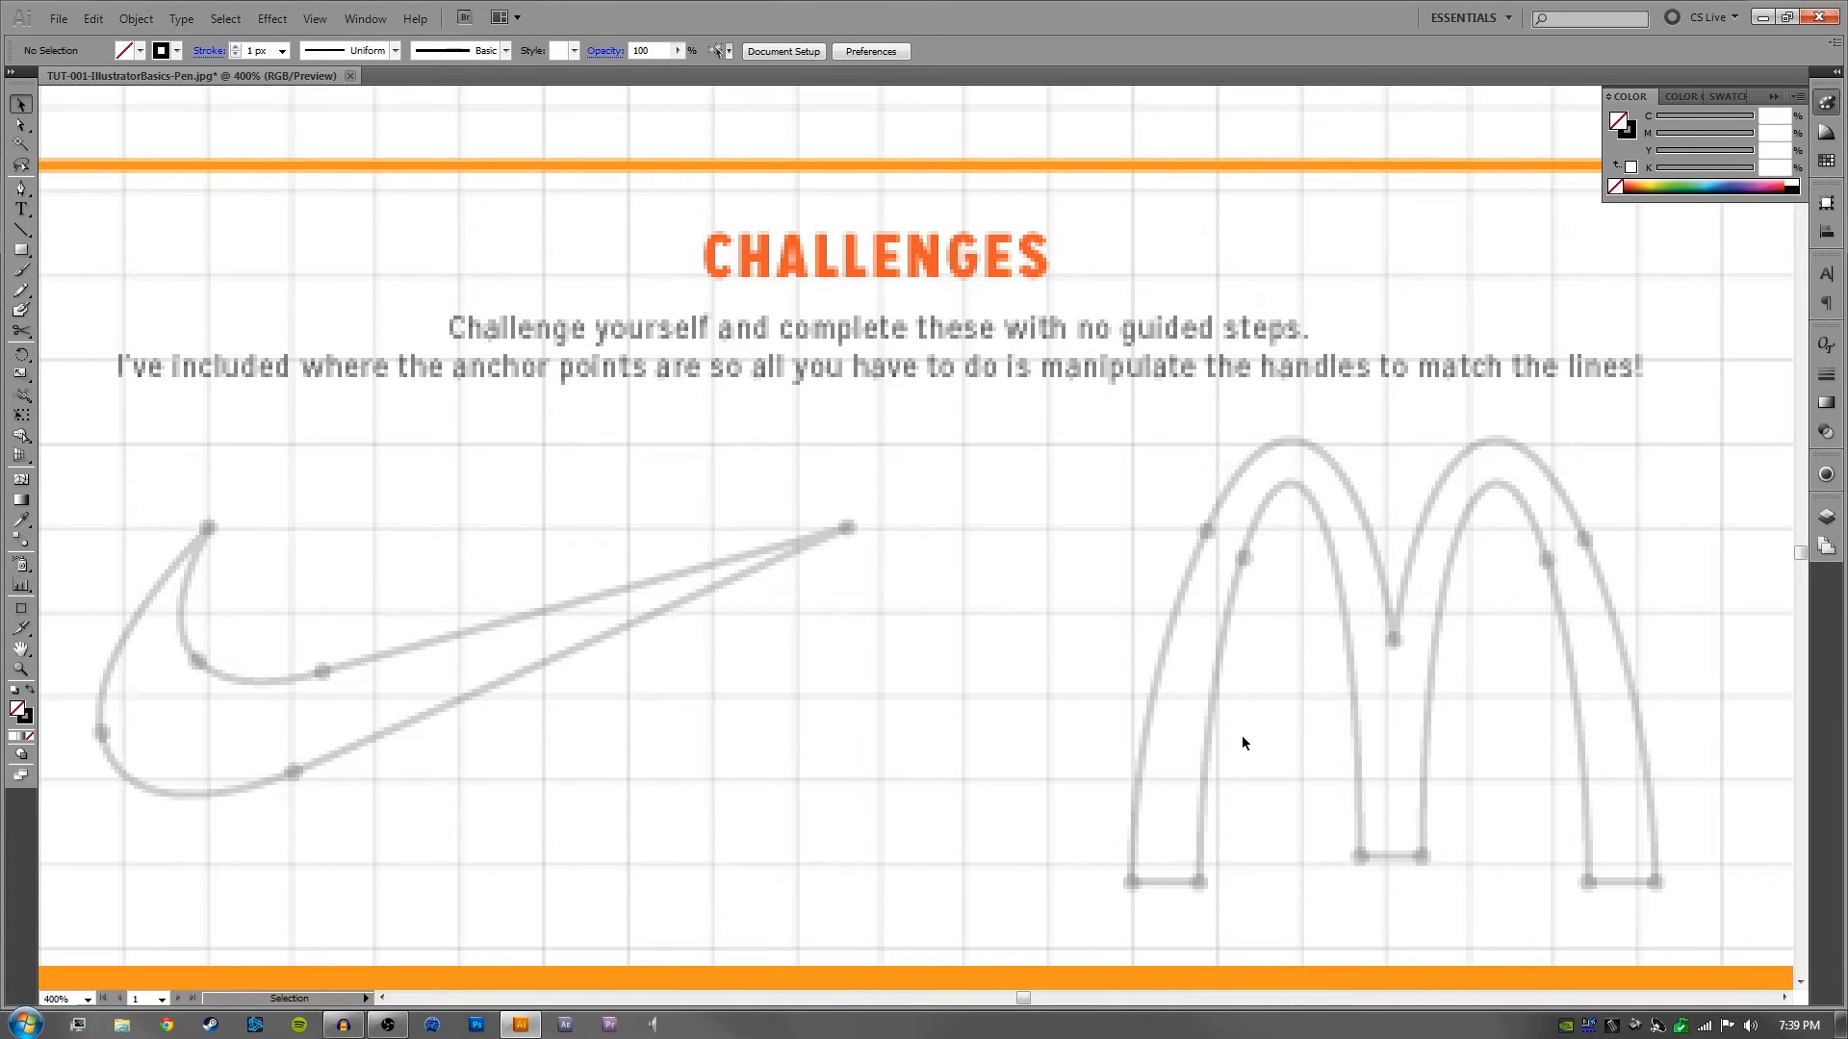
drag(1229, 326, 1049, 597)
drag(1326, 361, 808, 705)
drag(891, 570, 961, 703)
- Compare the traced Multiple Curves wave with the guide of the second Curves & Corners exercise, the row of three arches
key(ctrl+equal)
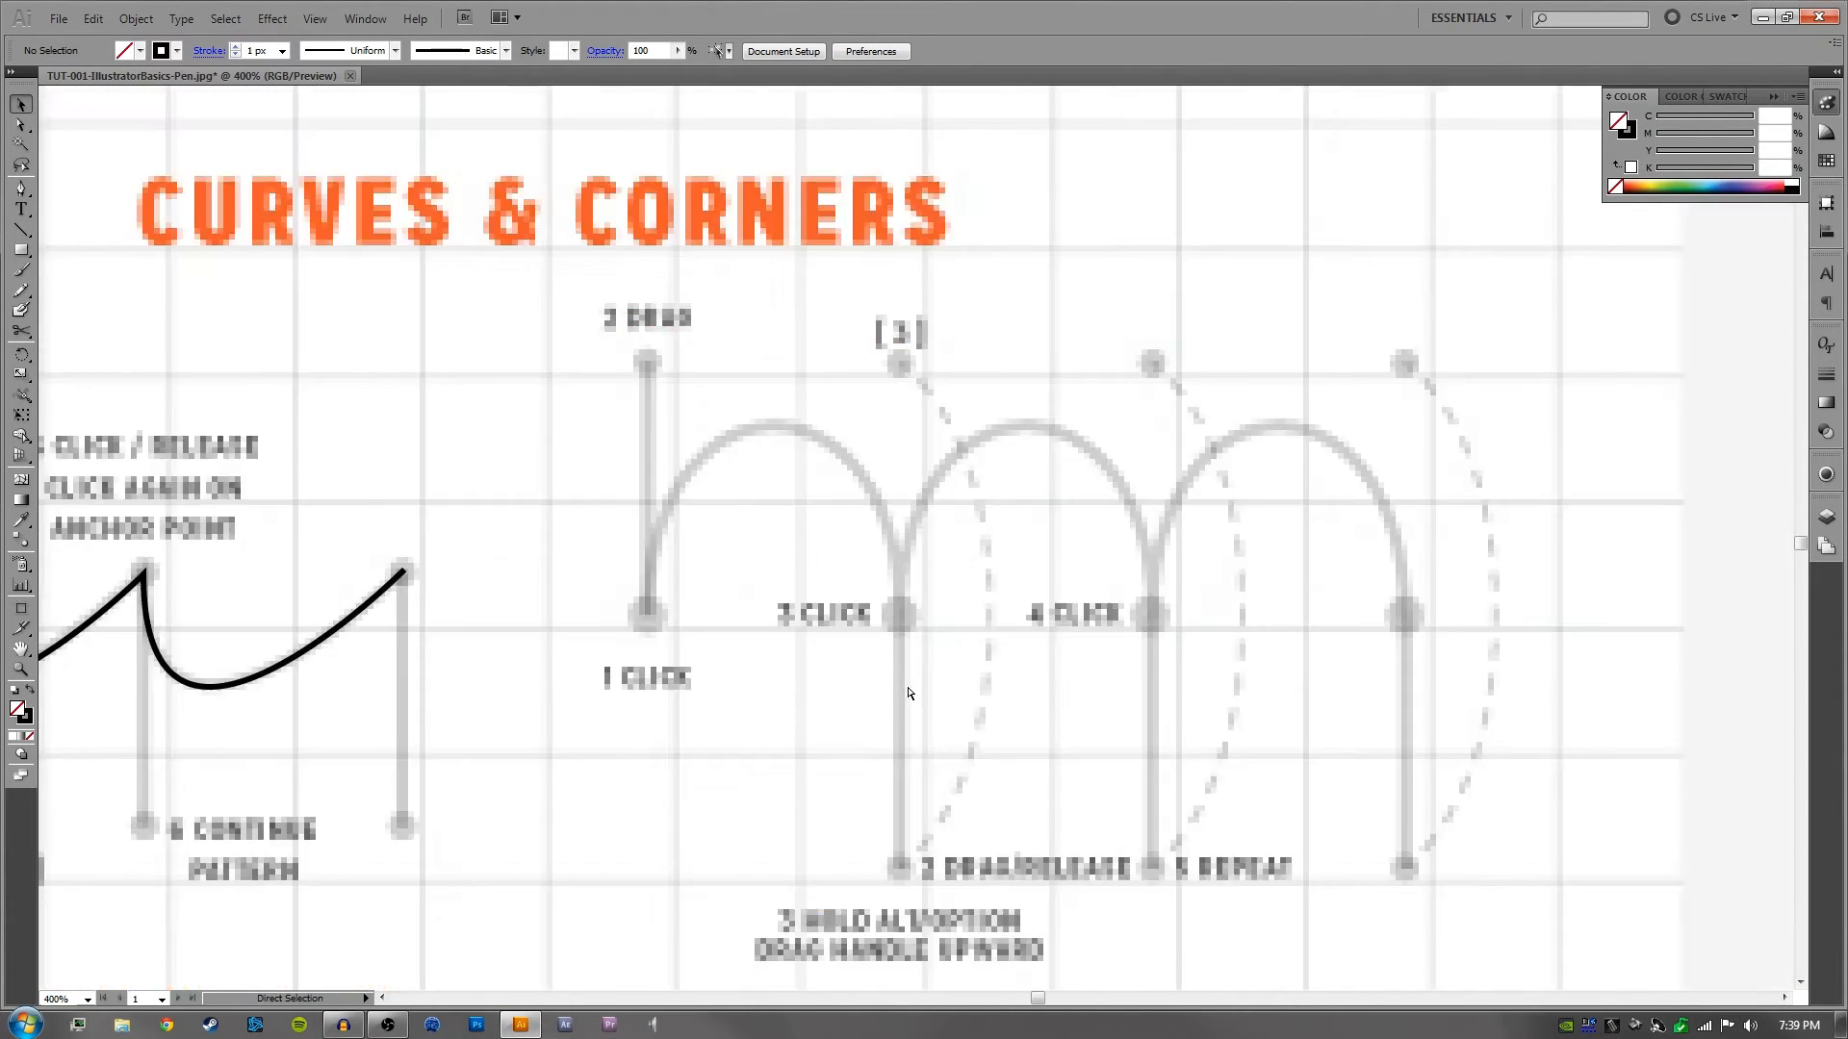
drag(785, 629, 889, 628)
key(p)
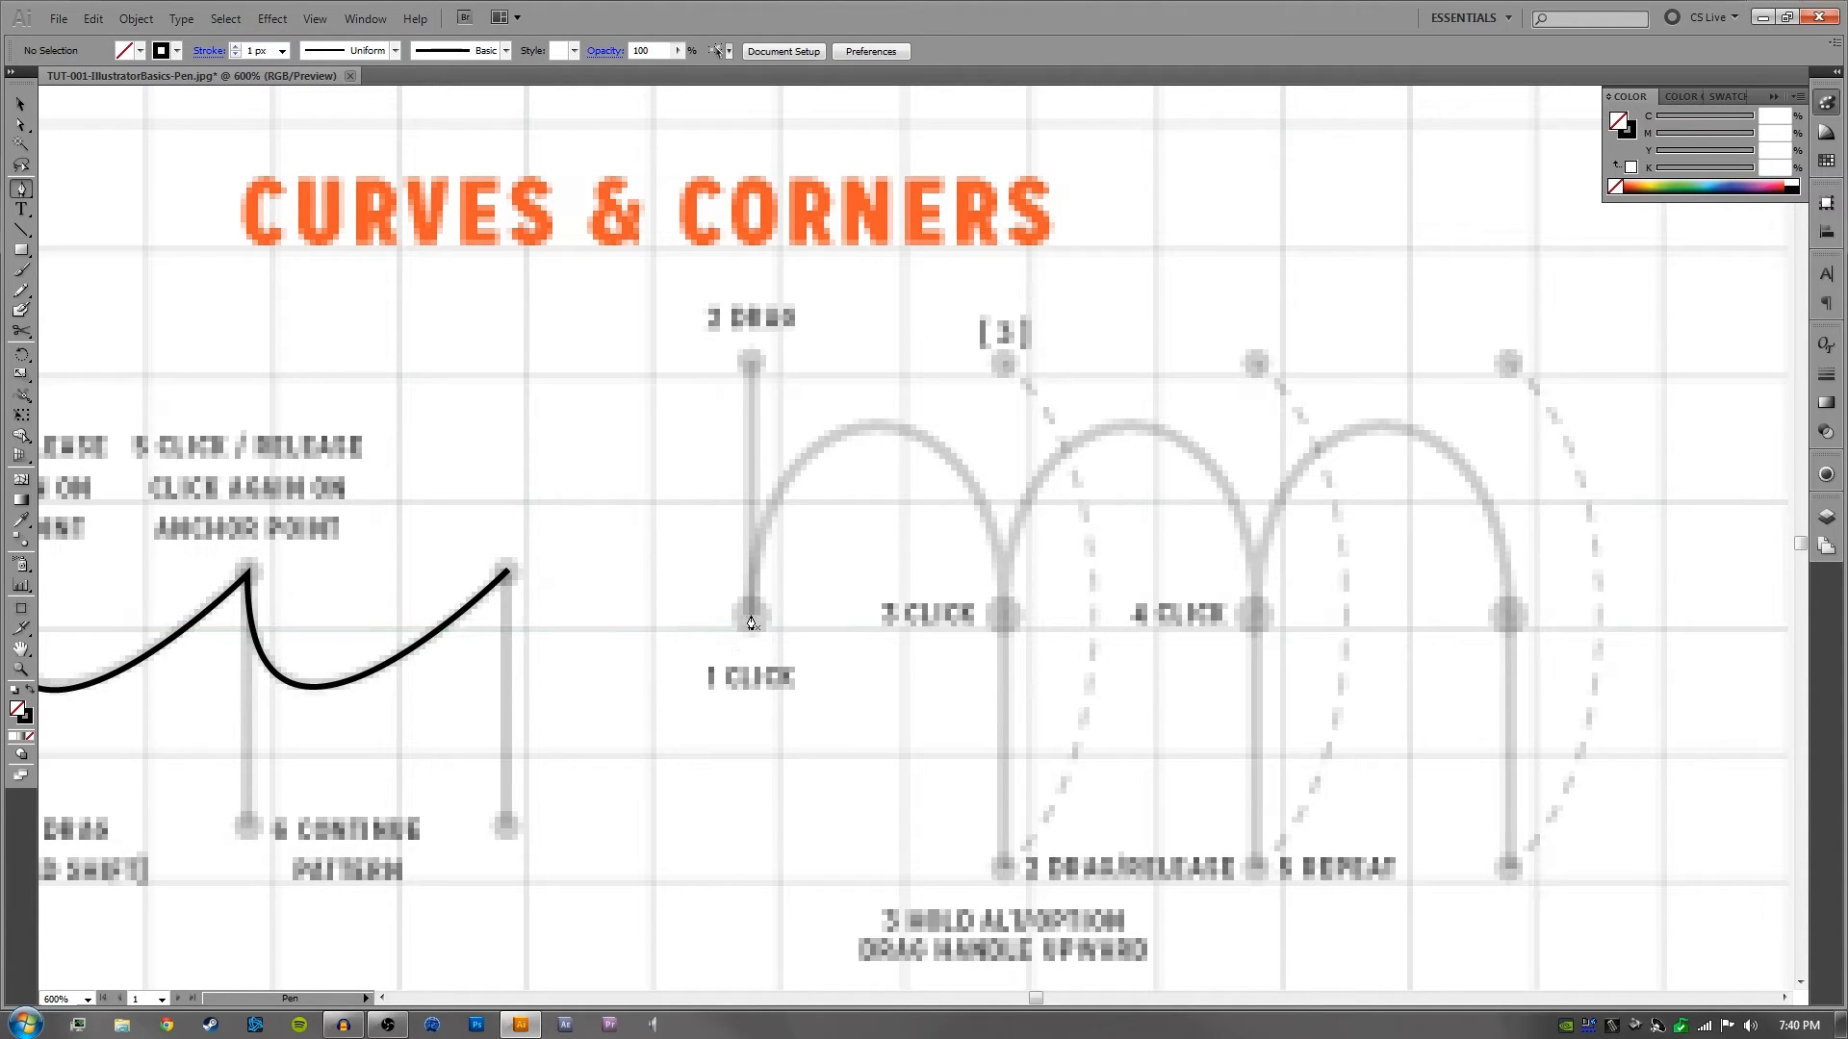
drag(404, 584, 1270, 561)
drag(577, 532, 1211, 515)
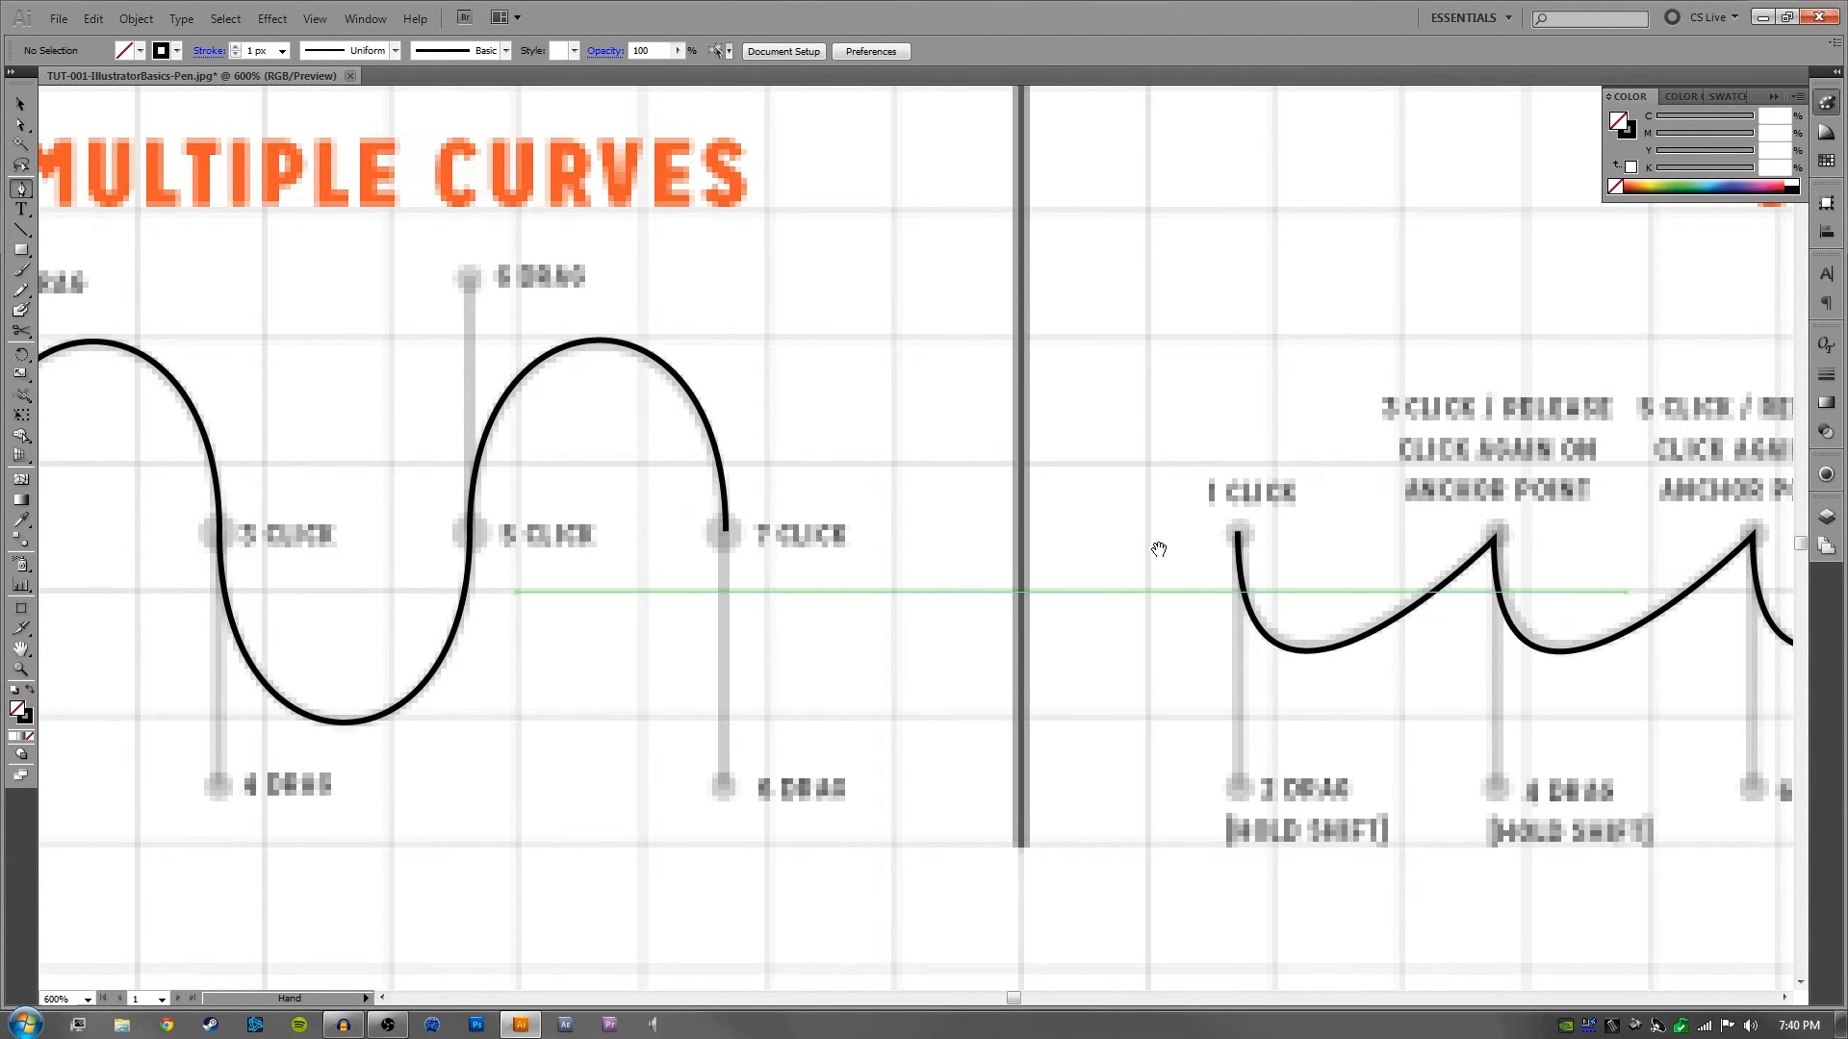
drag(780, 547, 1133, 540)
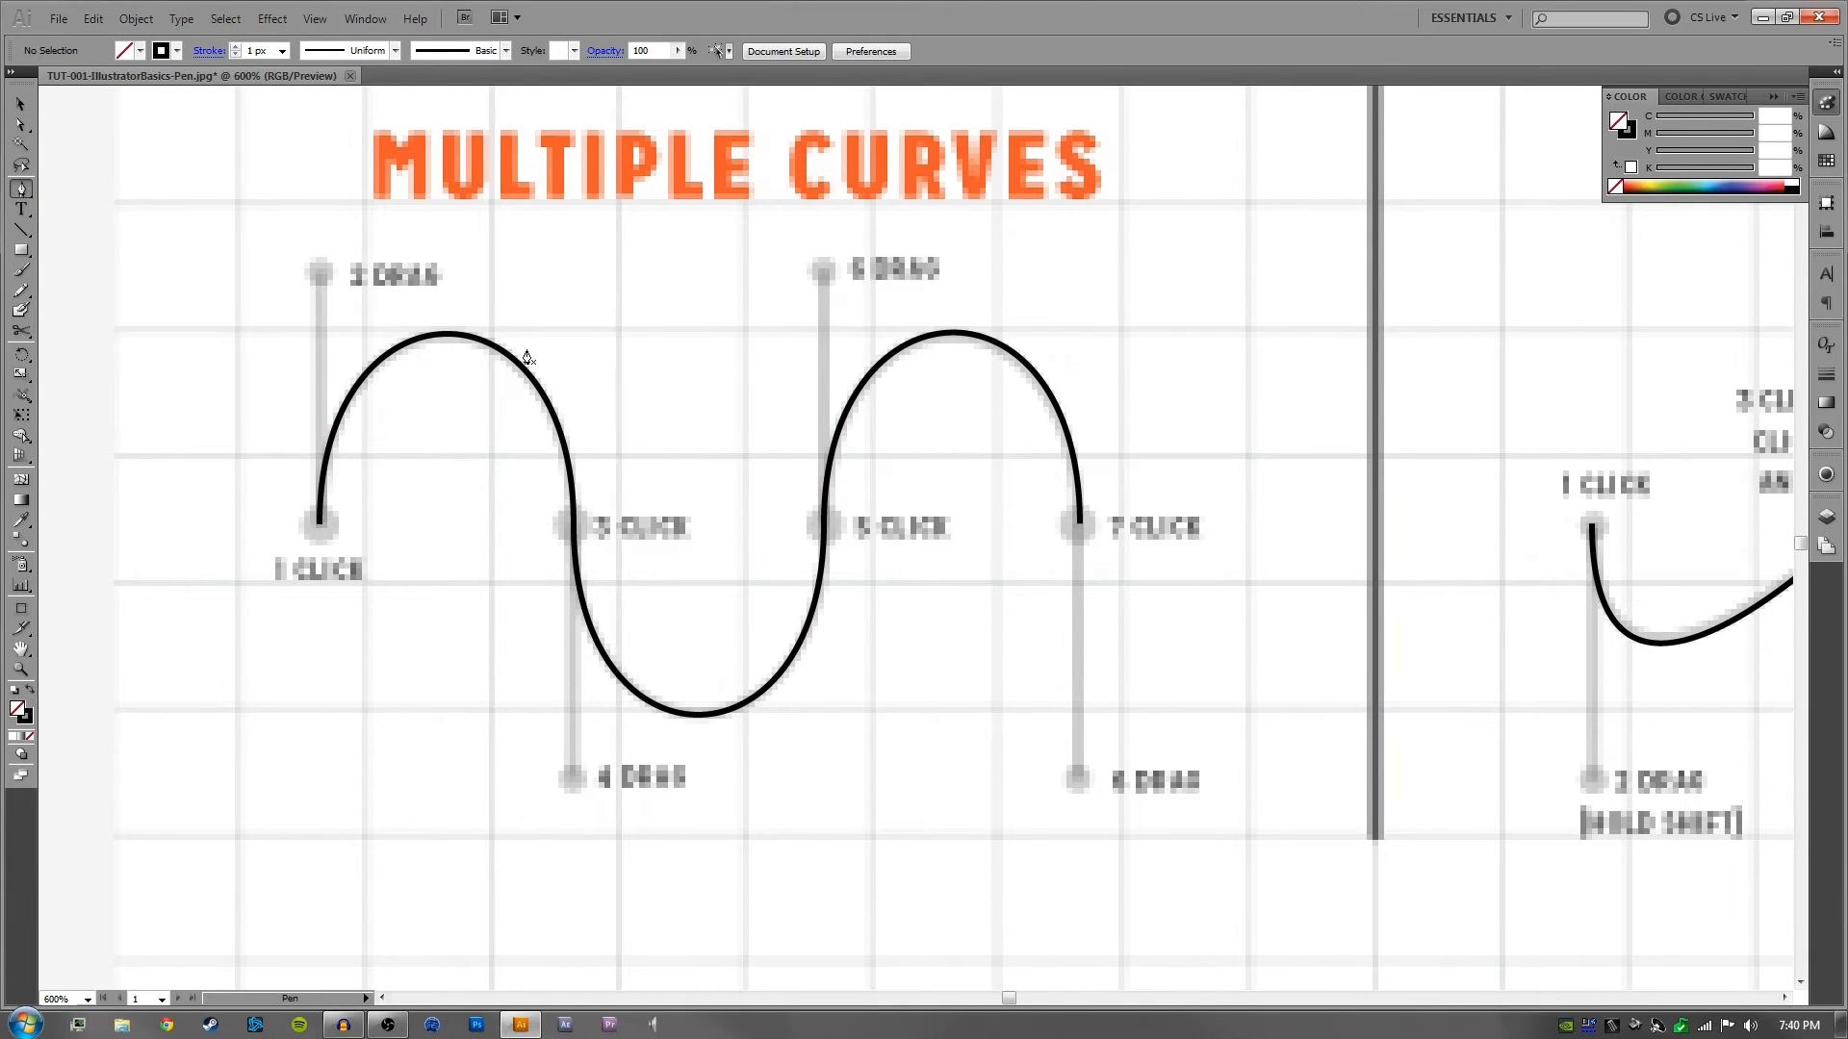
drag(1498, 493, 574, 503)
drag(1234, 541, 520, 552)
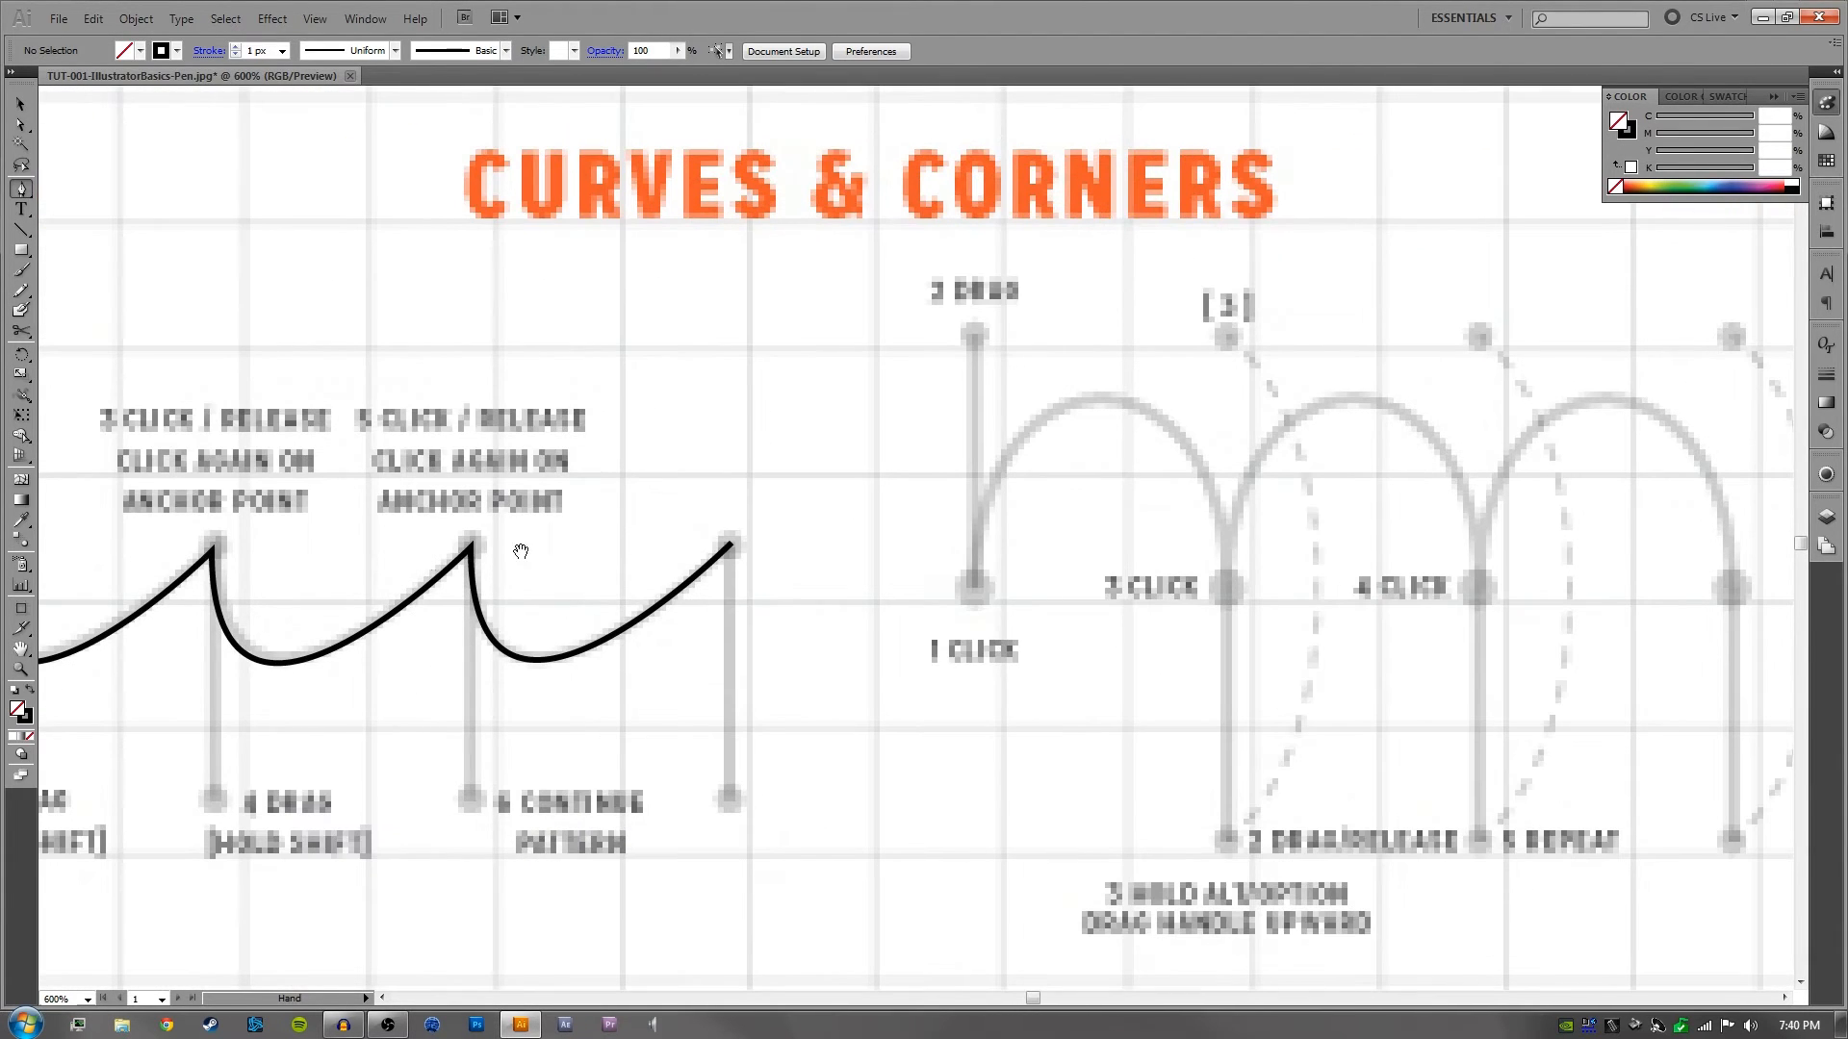
drag(1115, 514, 764, 520)
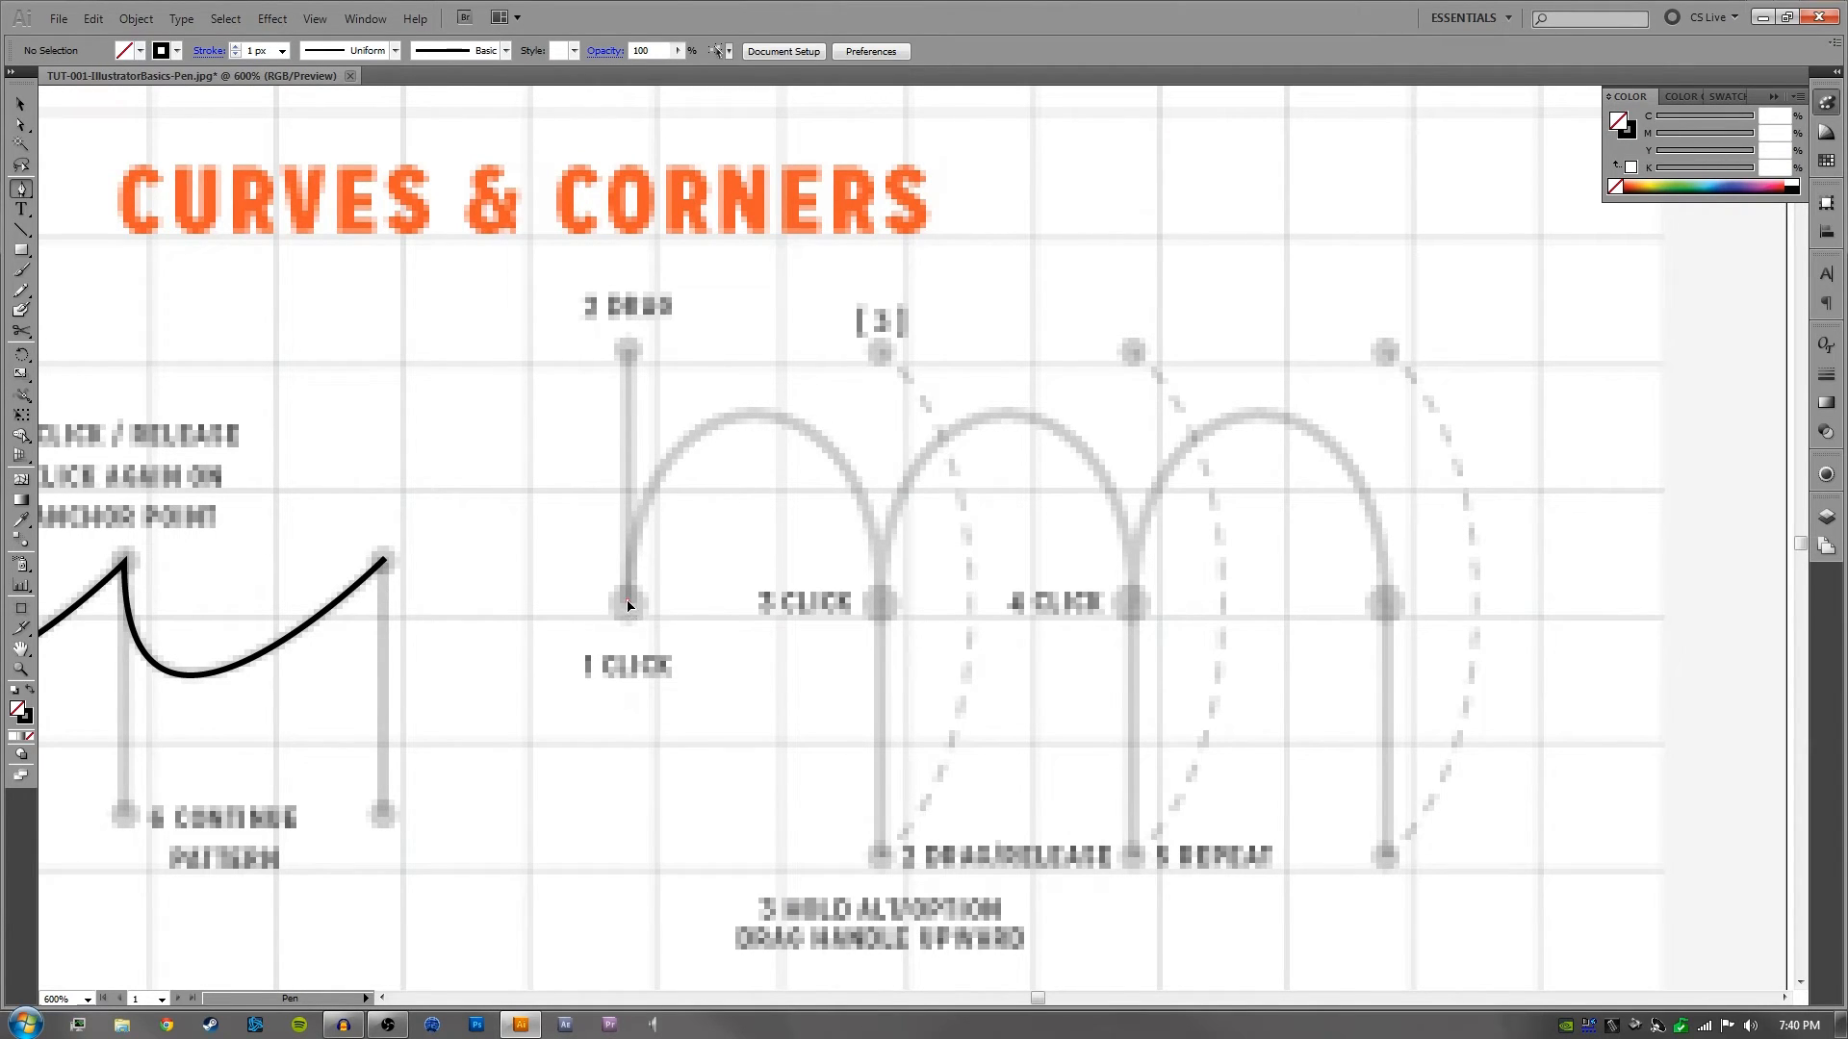
- Trace the first arch of the second Curves & Corners exercise, pulling a vertical handle up from 1 Click and down from 3 Click
drag(628, 604, 630, 428)
drag(633, 354, 631, 353)
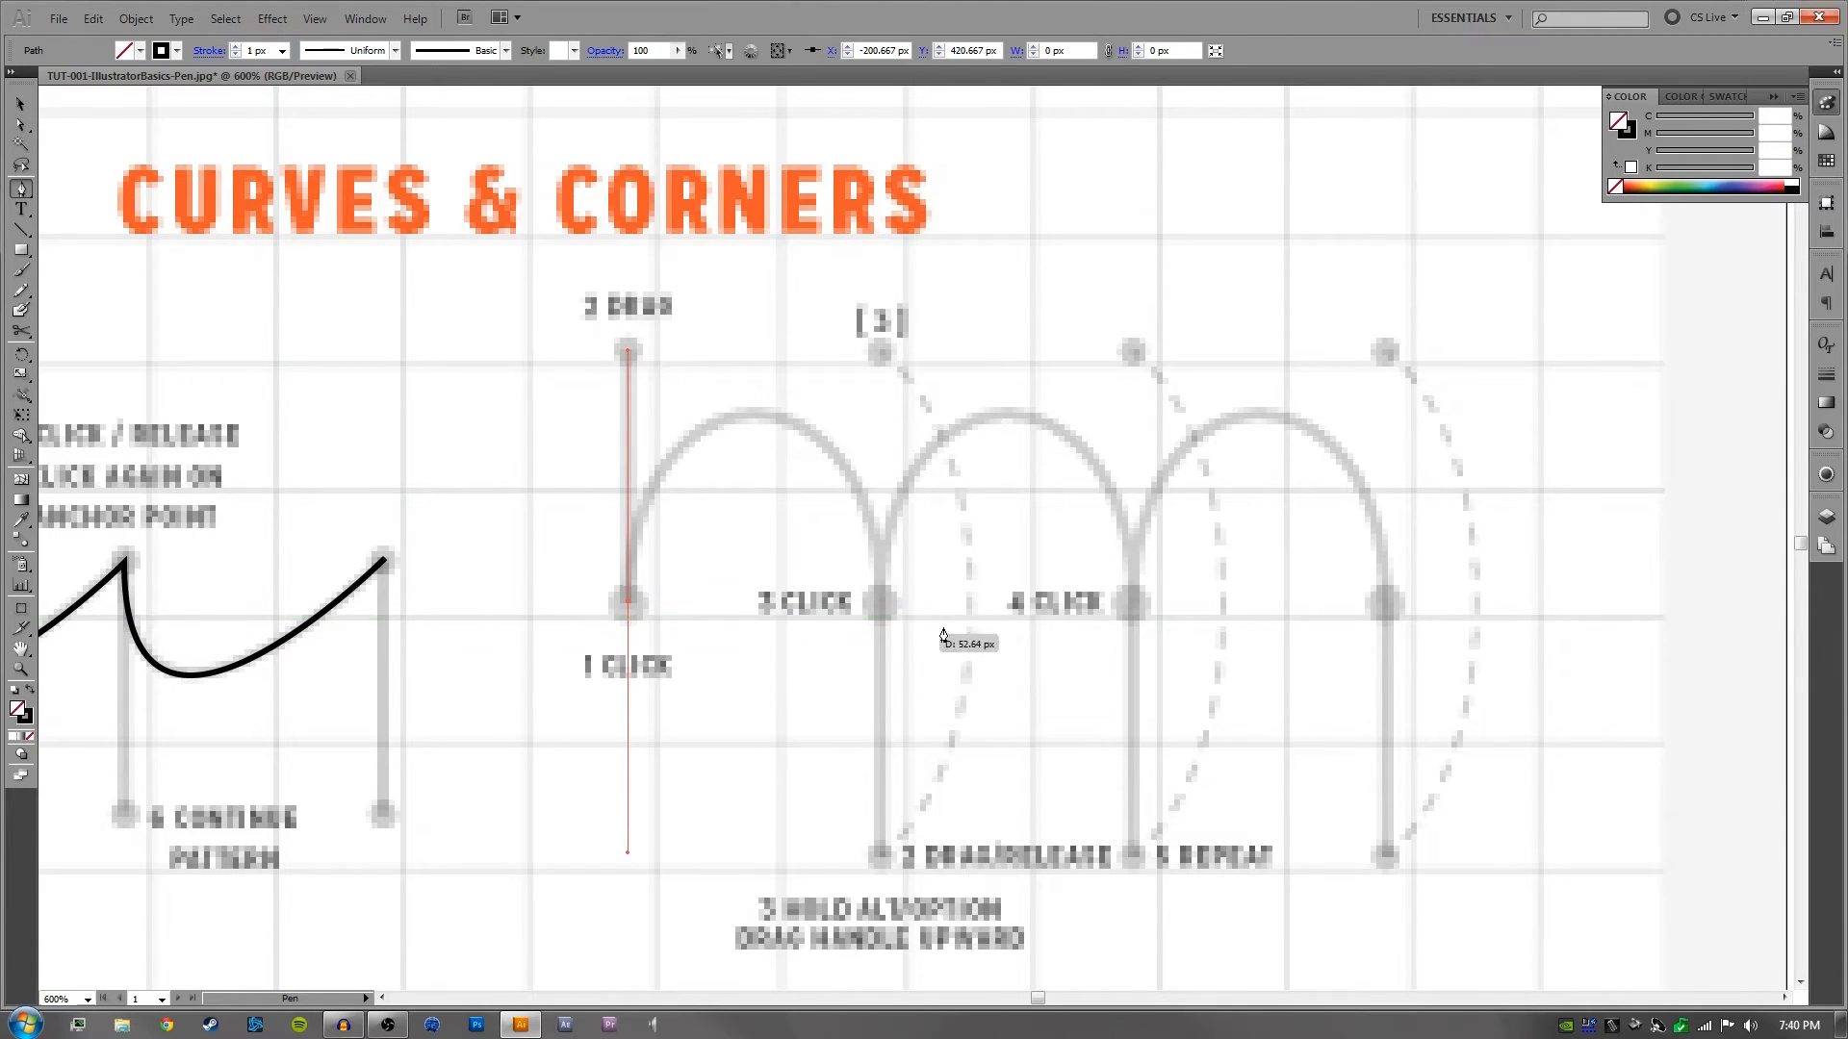
click(882, 608)
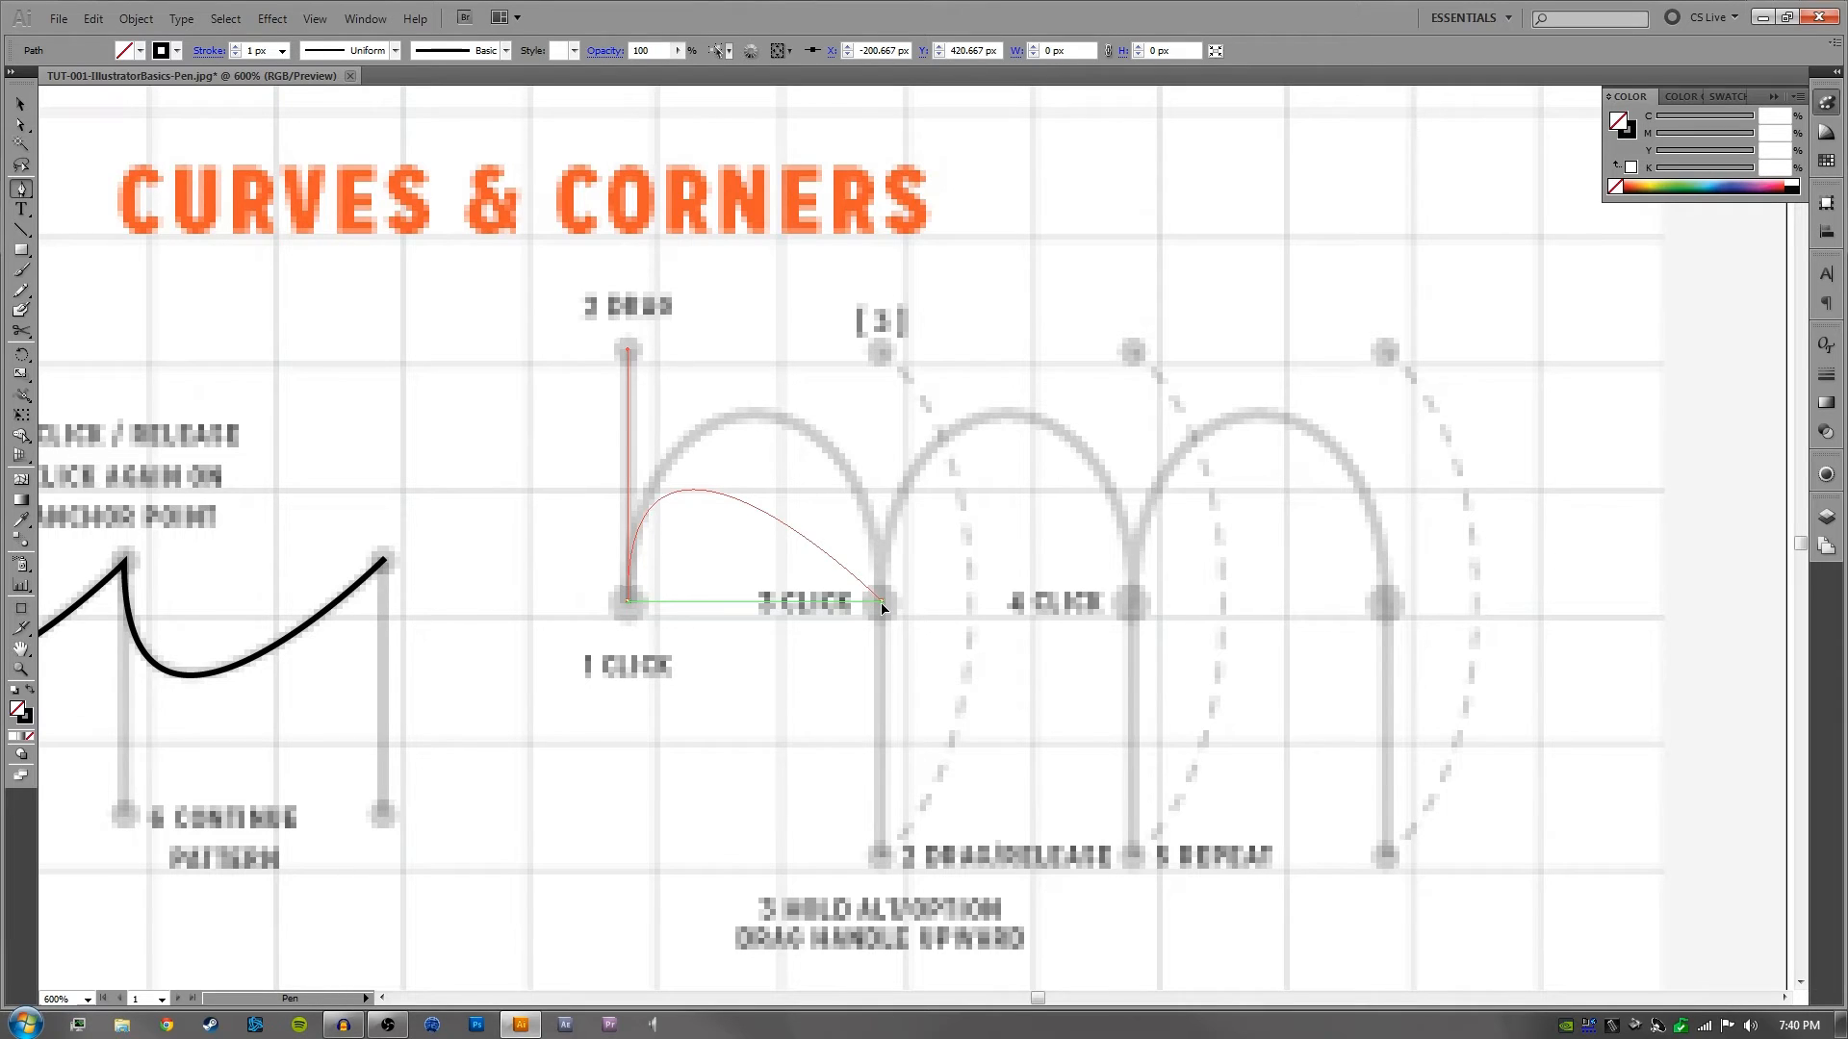
drag(883, 608, 897, 860)
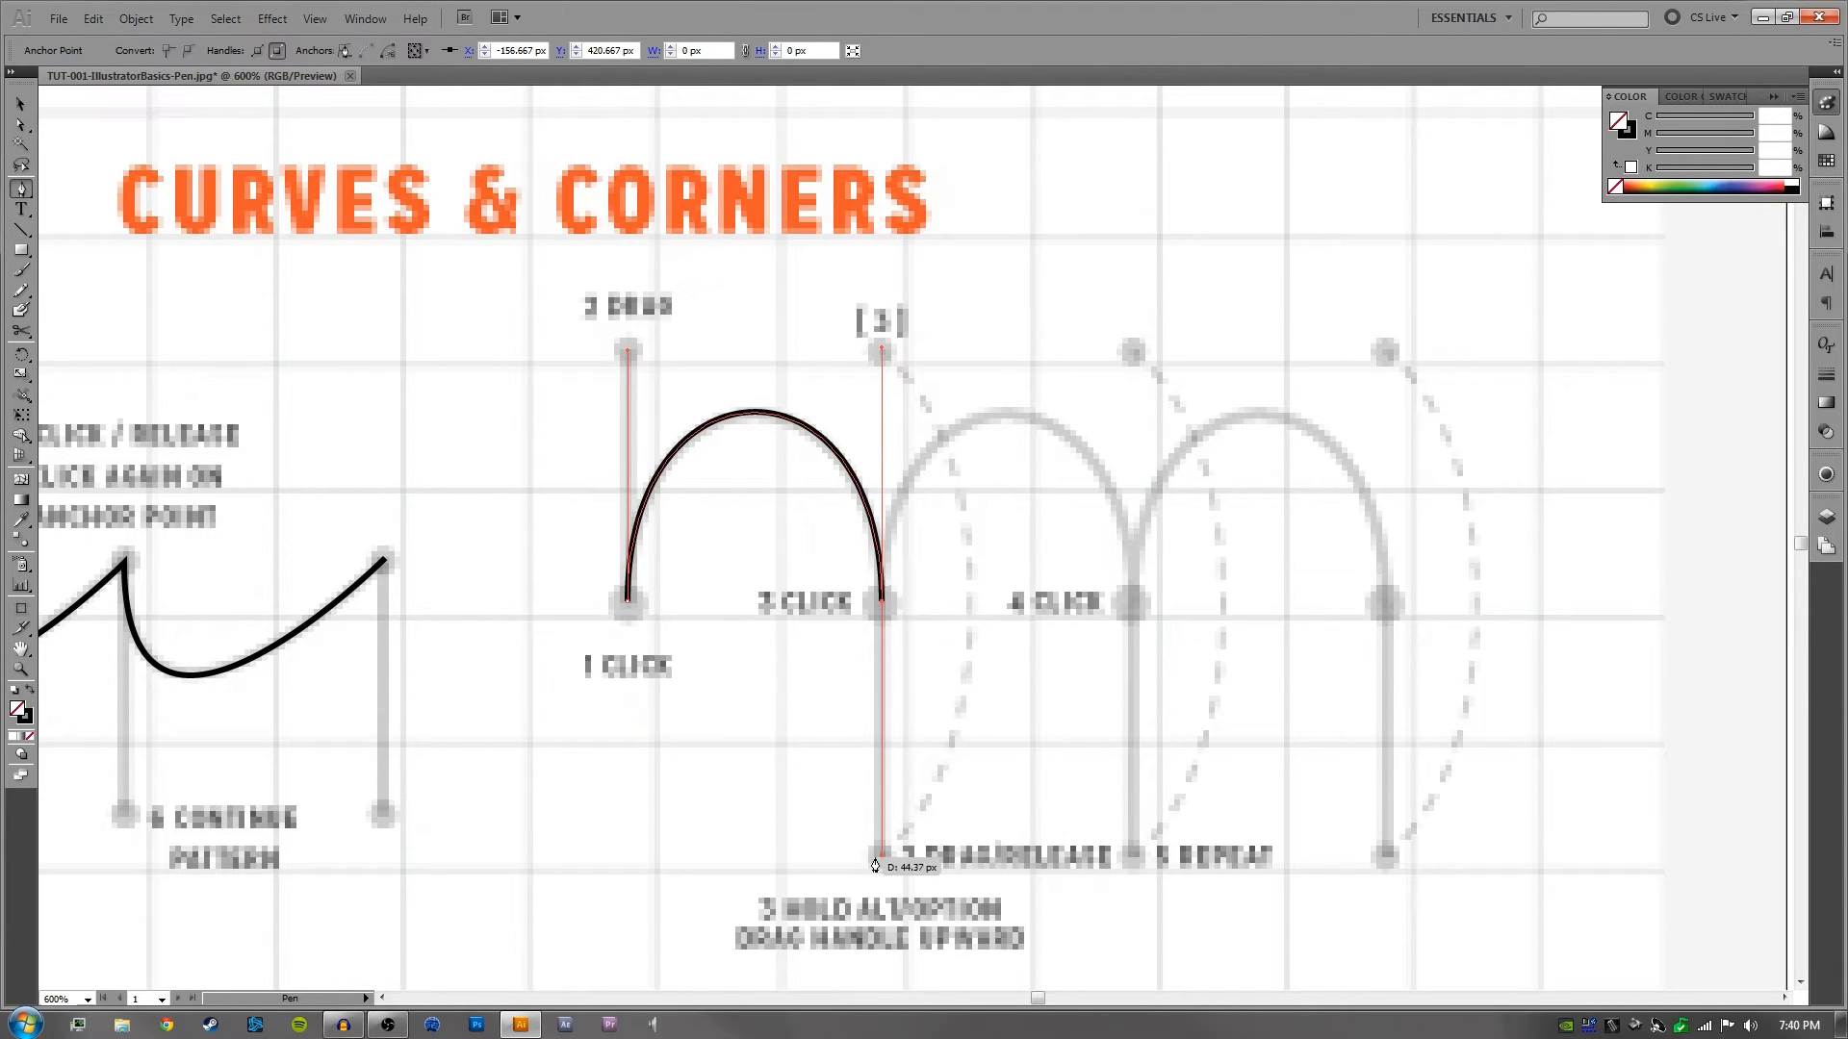
- Swing the 3 Click anchor's outgoing handle up to the [3] mark and trace the second arch to the 4 Click anchor with a downward handle
key(alt)
drag(884, 857, 959, 690)
drag(965, 535, 886, 358)
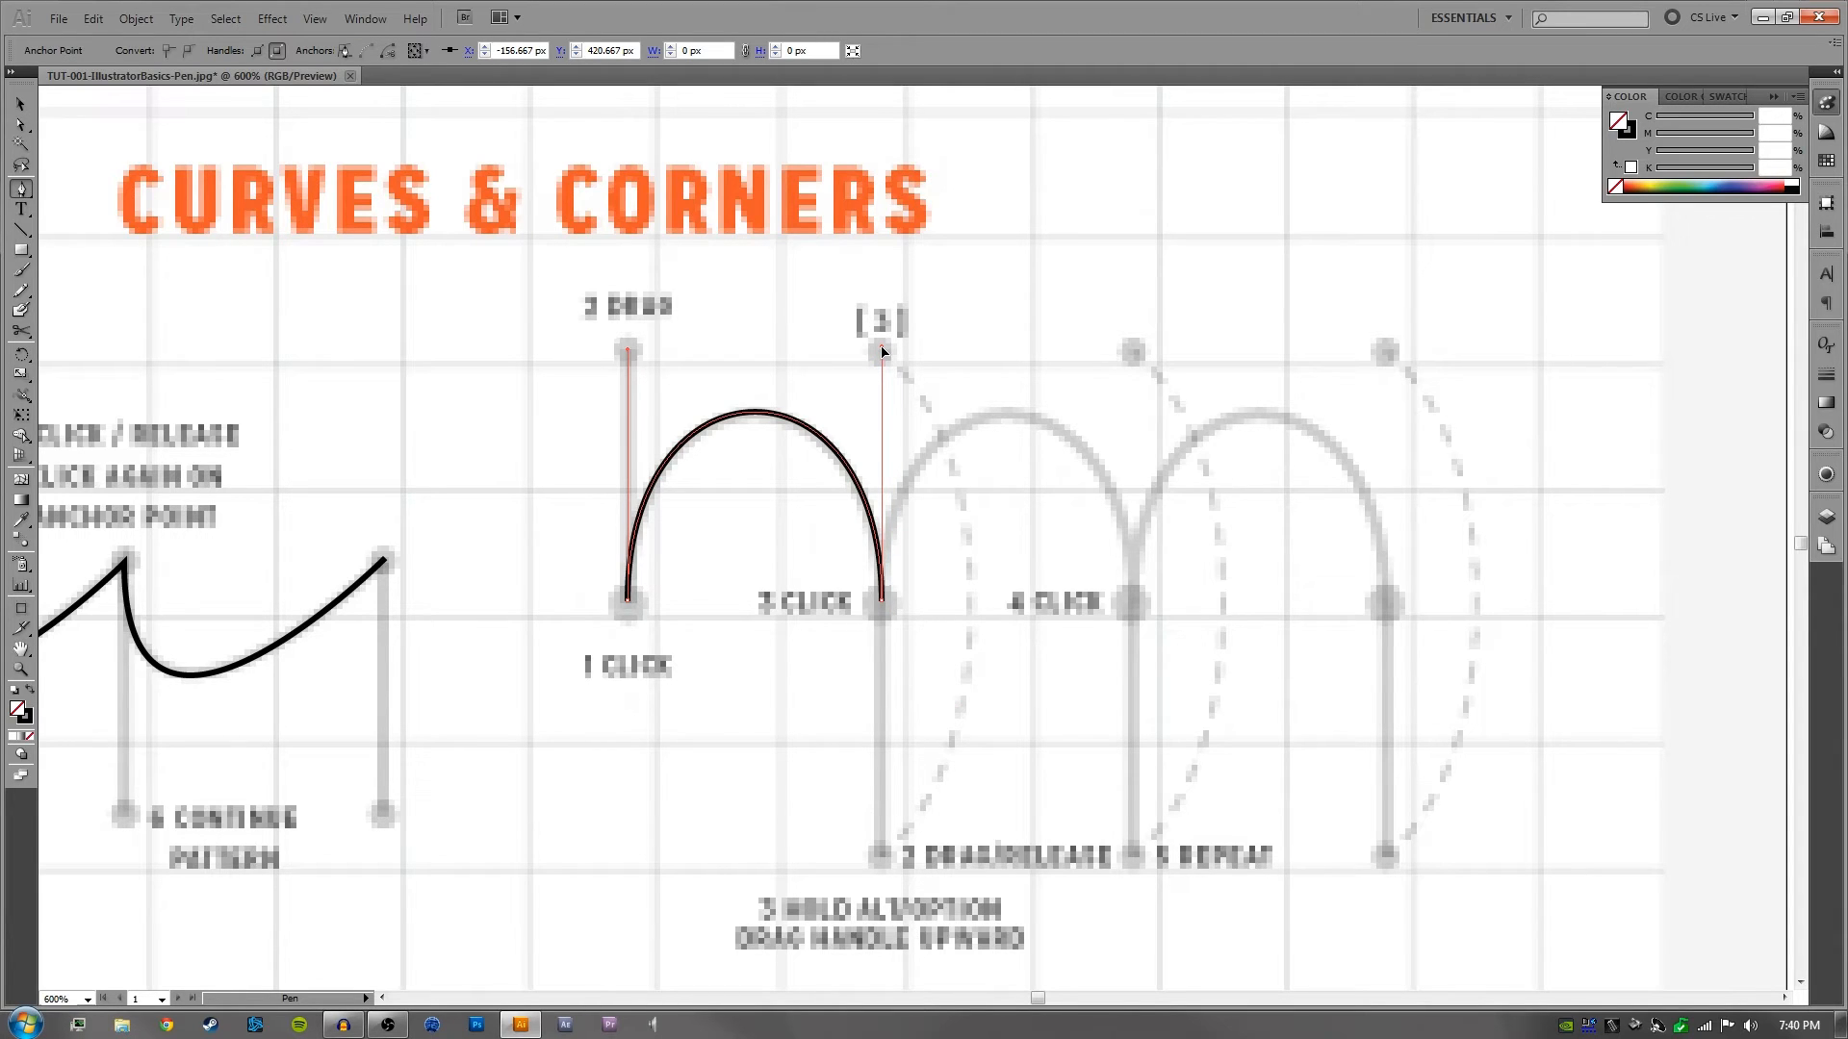
mouse_move(882, 348)
mouse_down()
mouse_move(920, 382)
mouse_move(882, 348)
mouse_up()
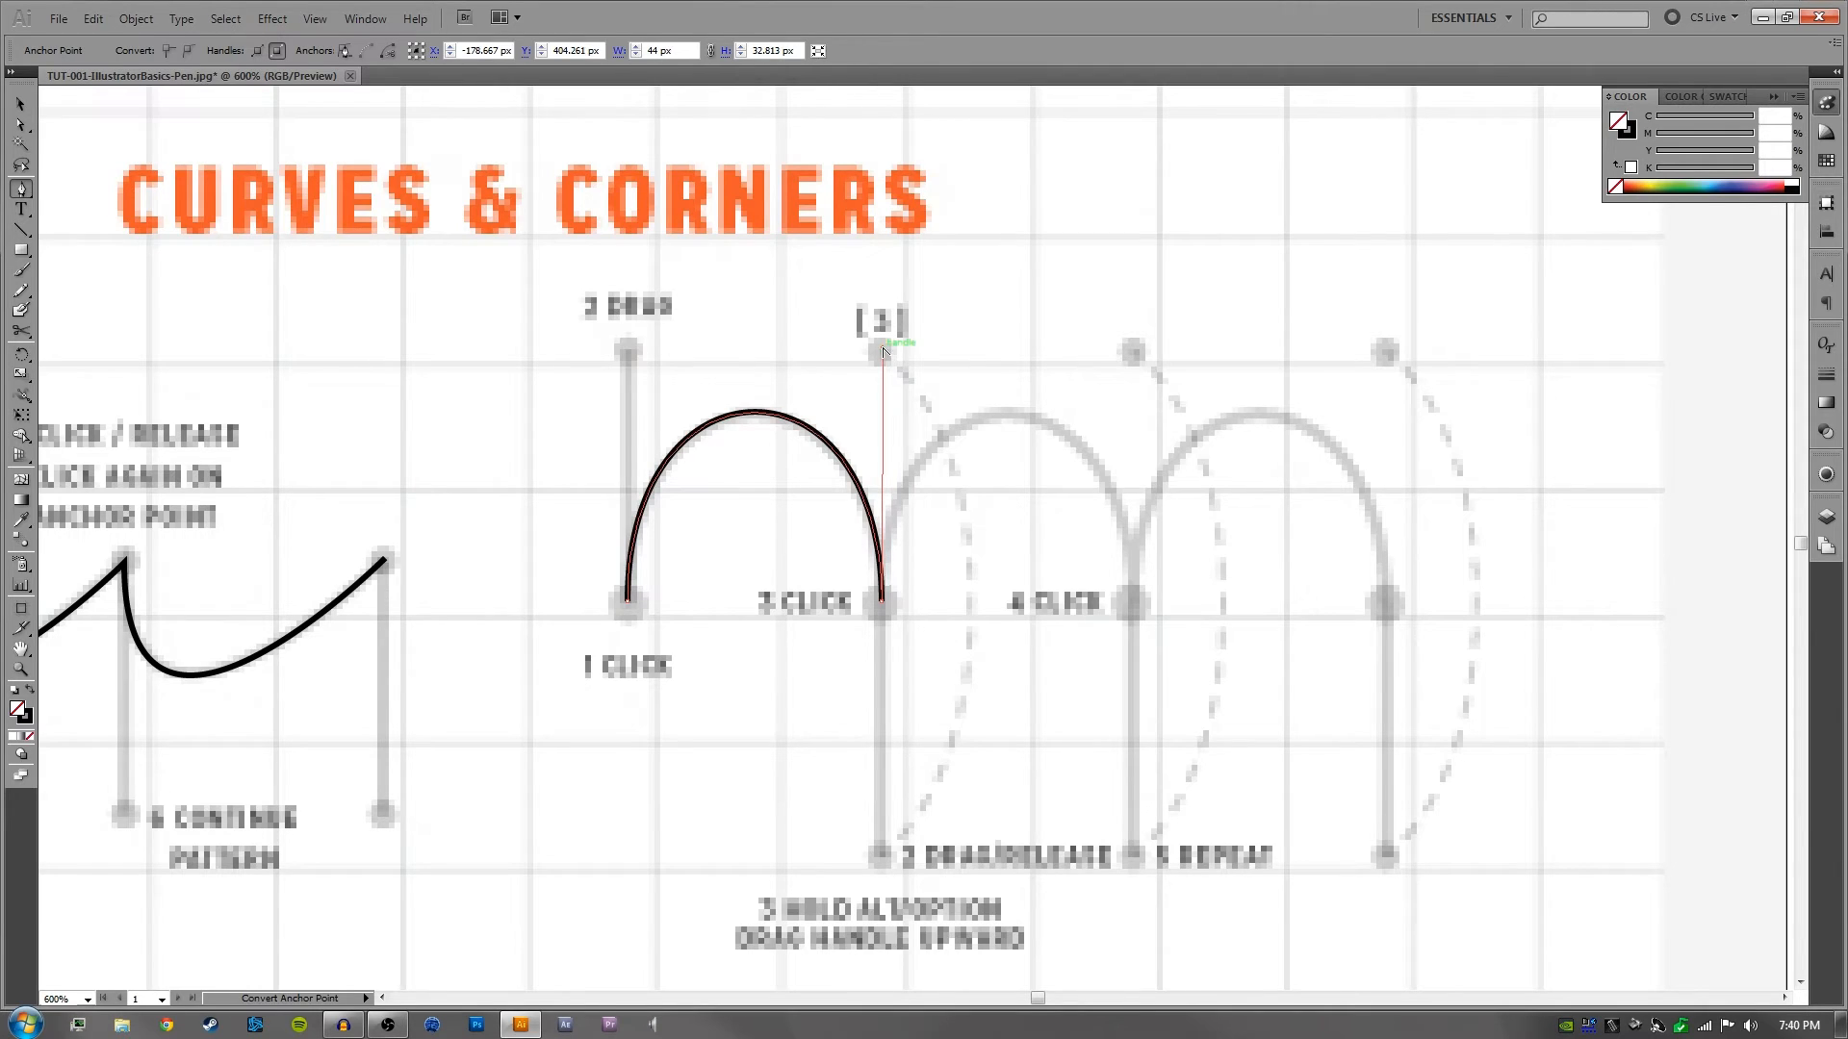
click(1132, 604)
drag(1132, 604, 1178, 855)
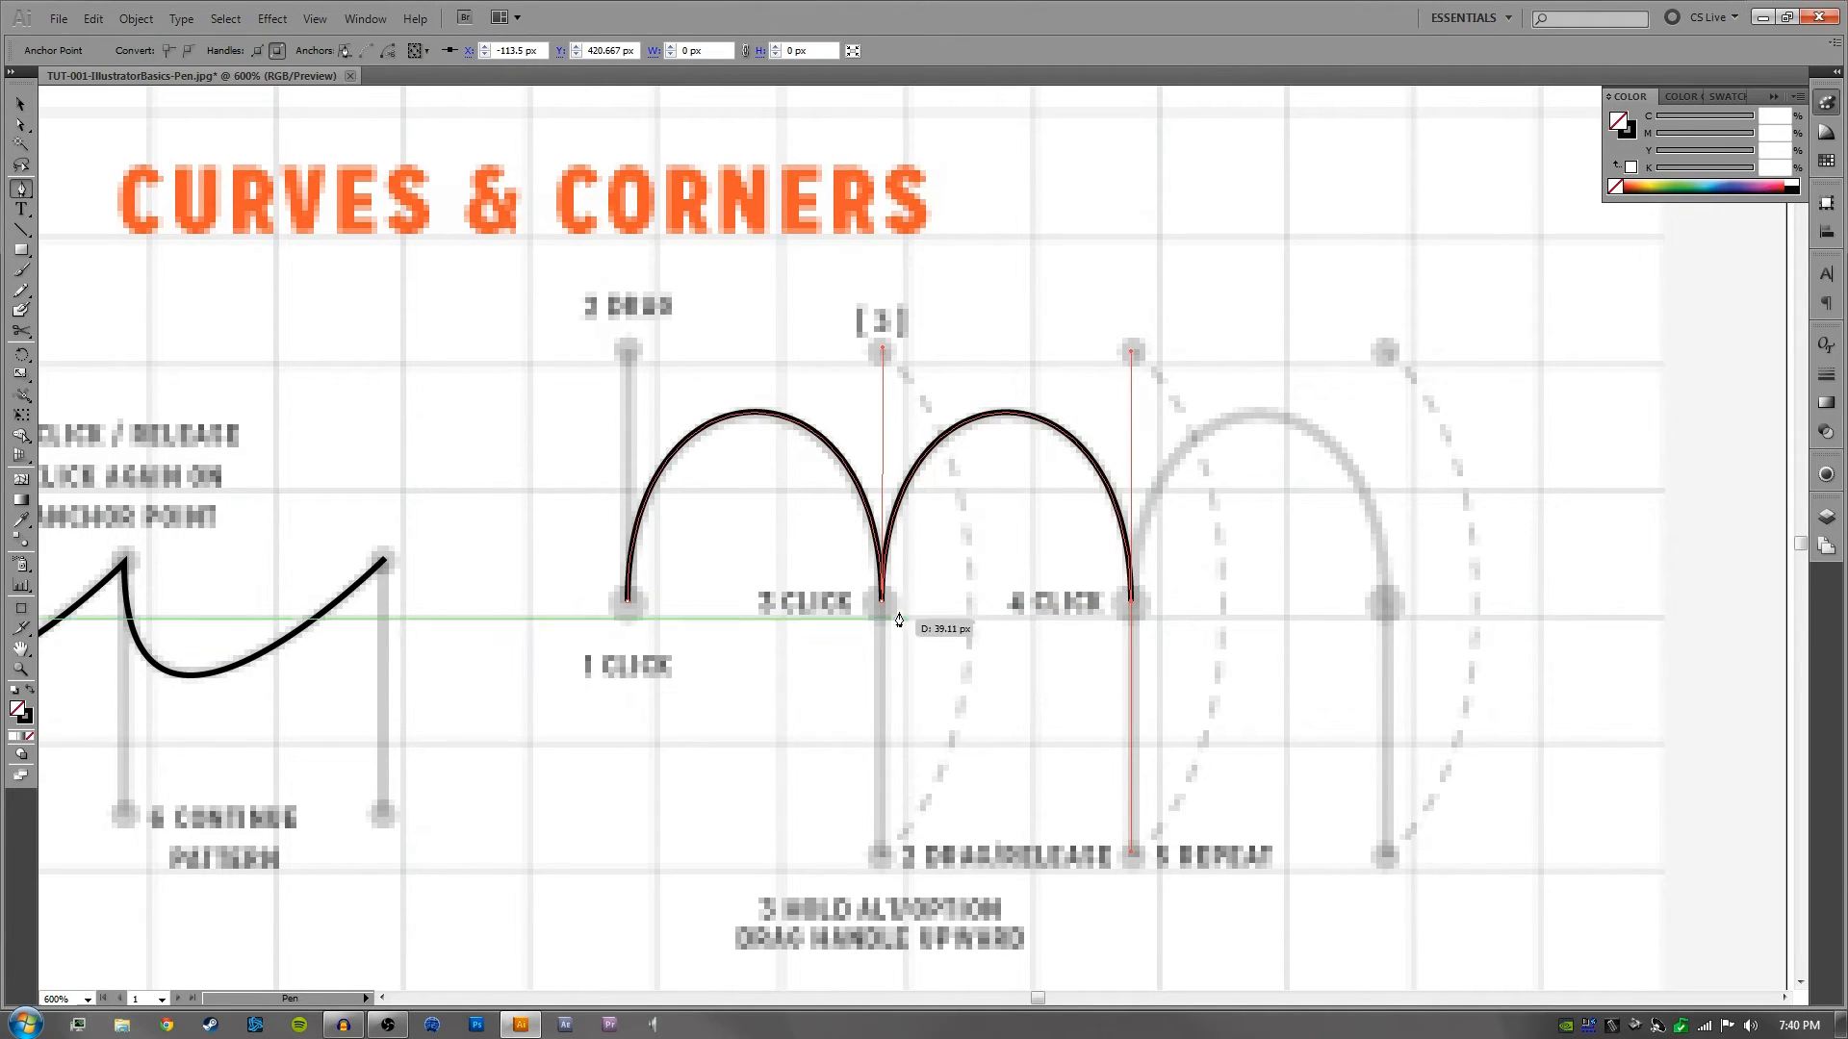
- Inspect the handles at the 3 Click corner and delete the whole two-arch path
ctrl+click(952, 641)
ctrl+click(883, 603)
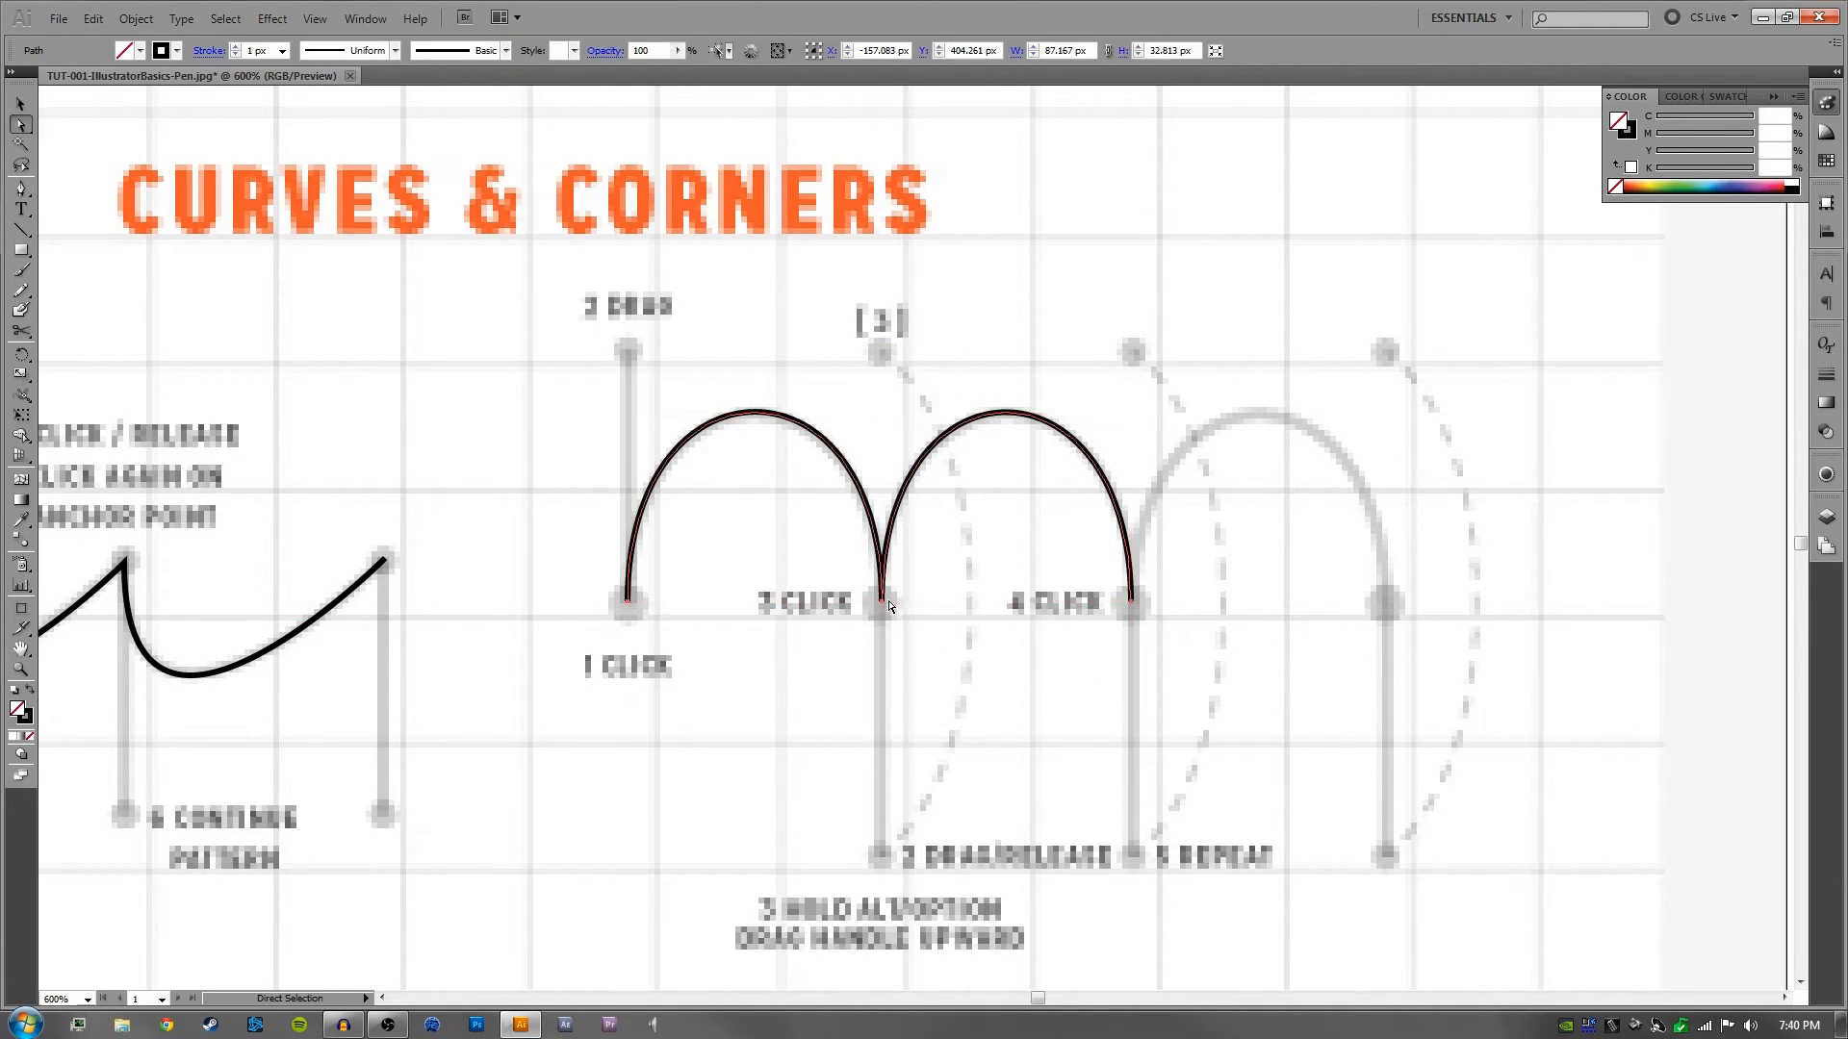
click(881, 601)
drag(1185, 521, 1097, 658)
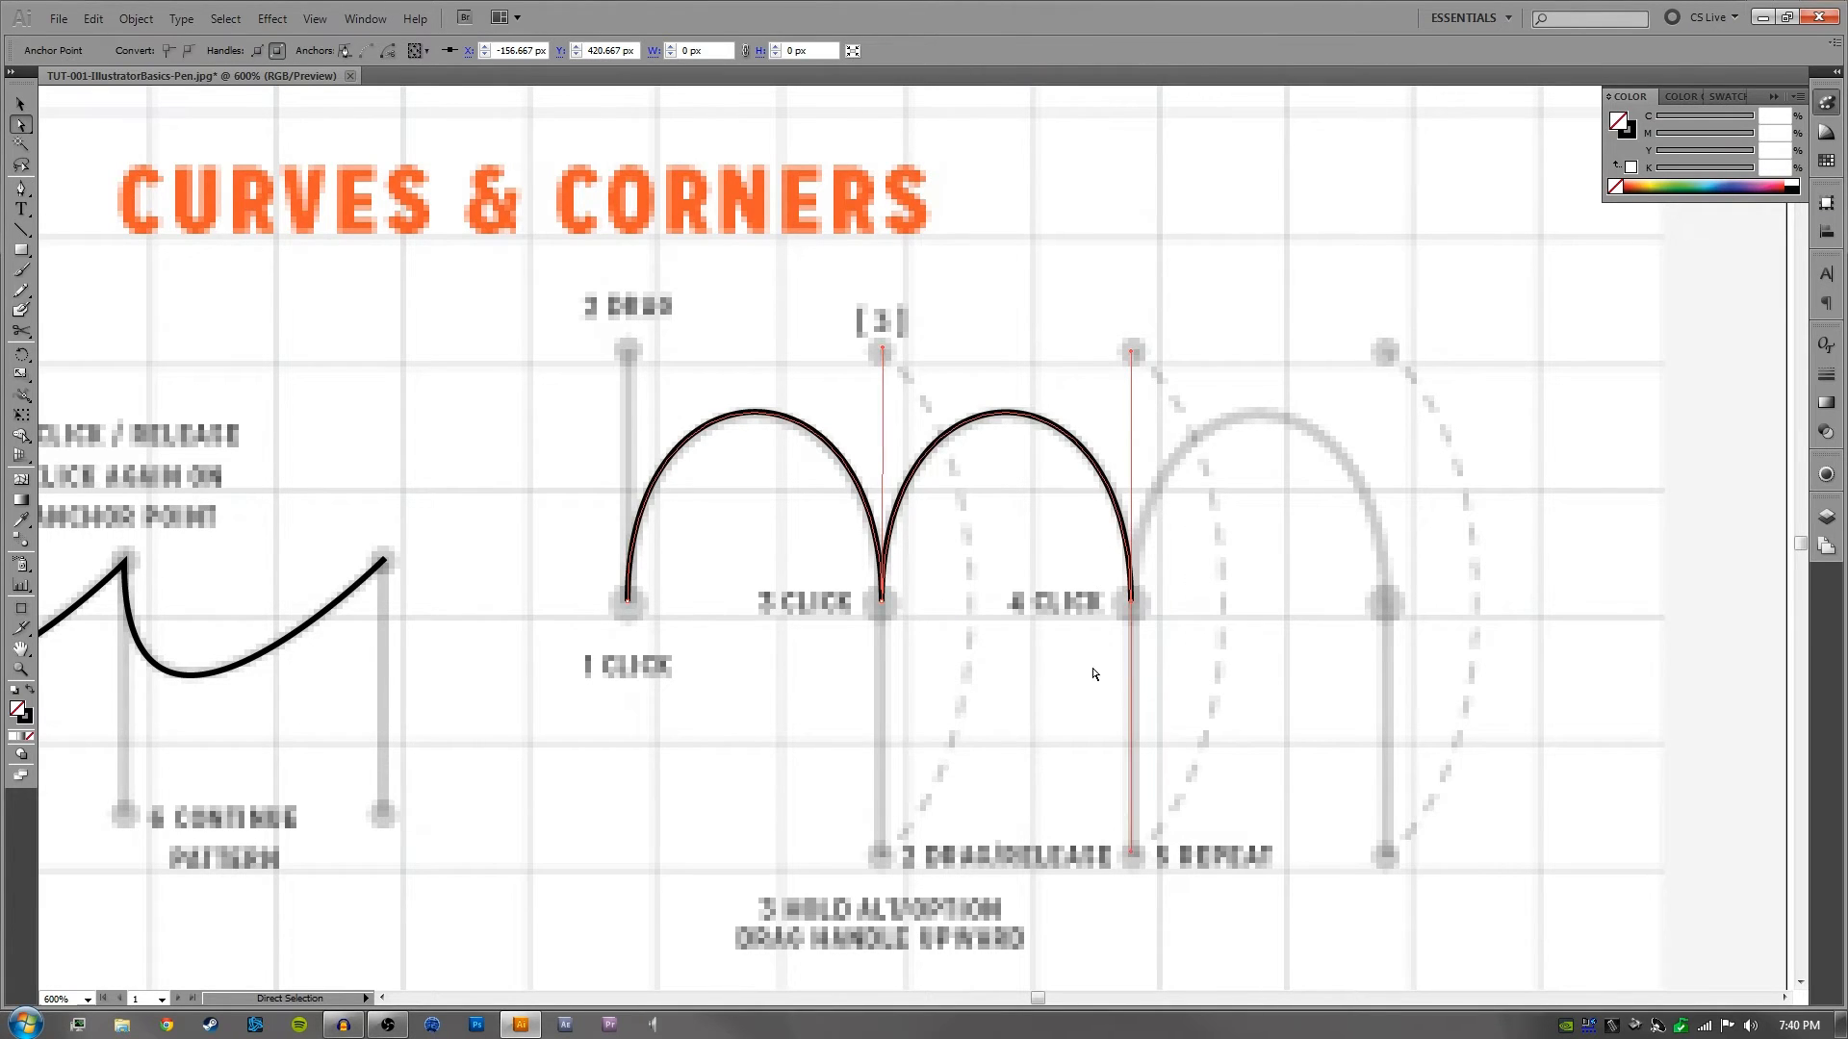
key(Delete)
key(Delete)
- Retrace the first arch with the Pen tool, pulling a vertical handle up from 1 Click and down from 3 Click
key(p)
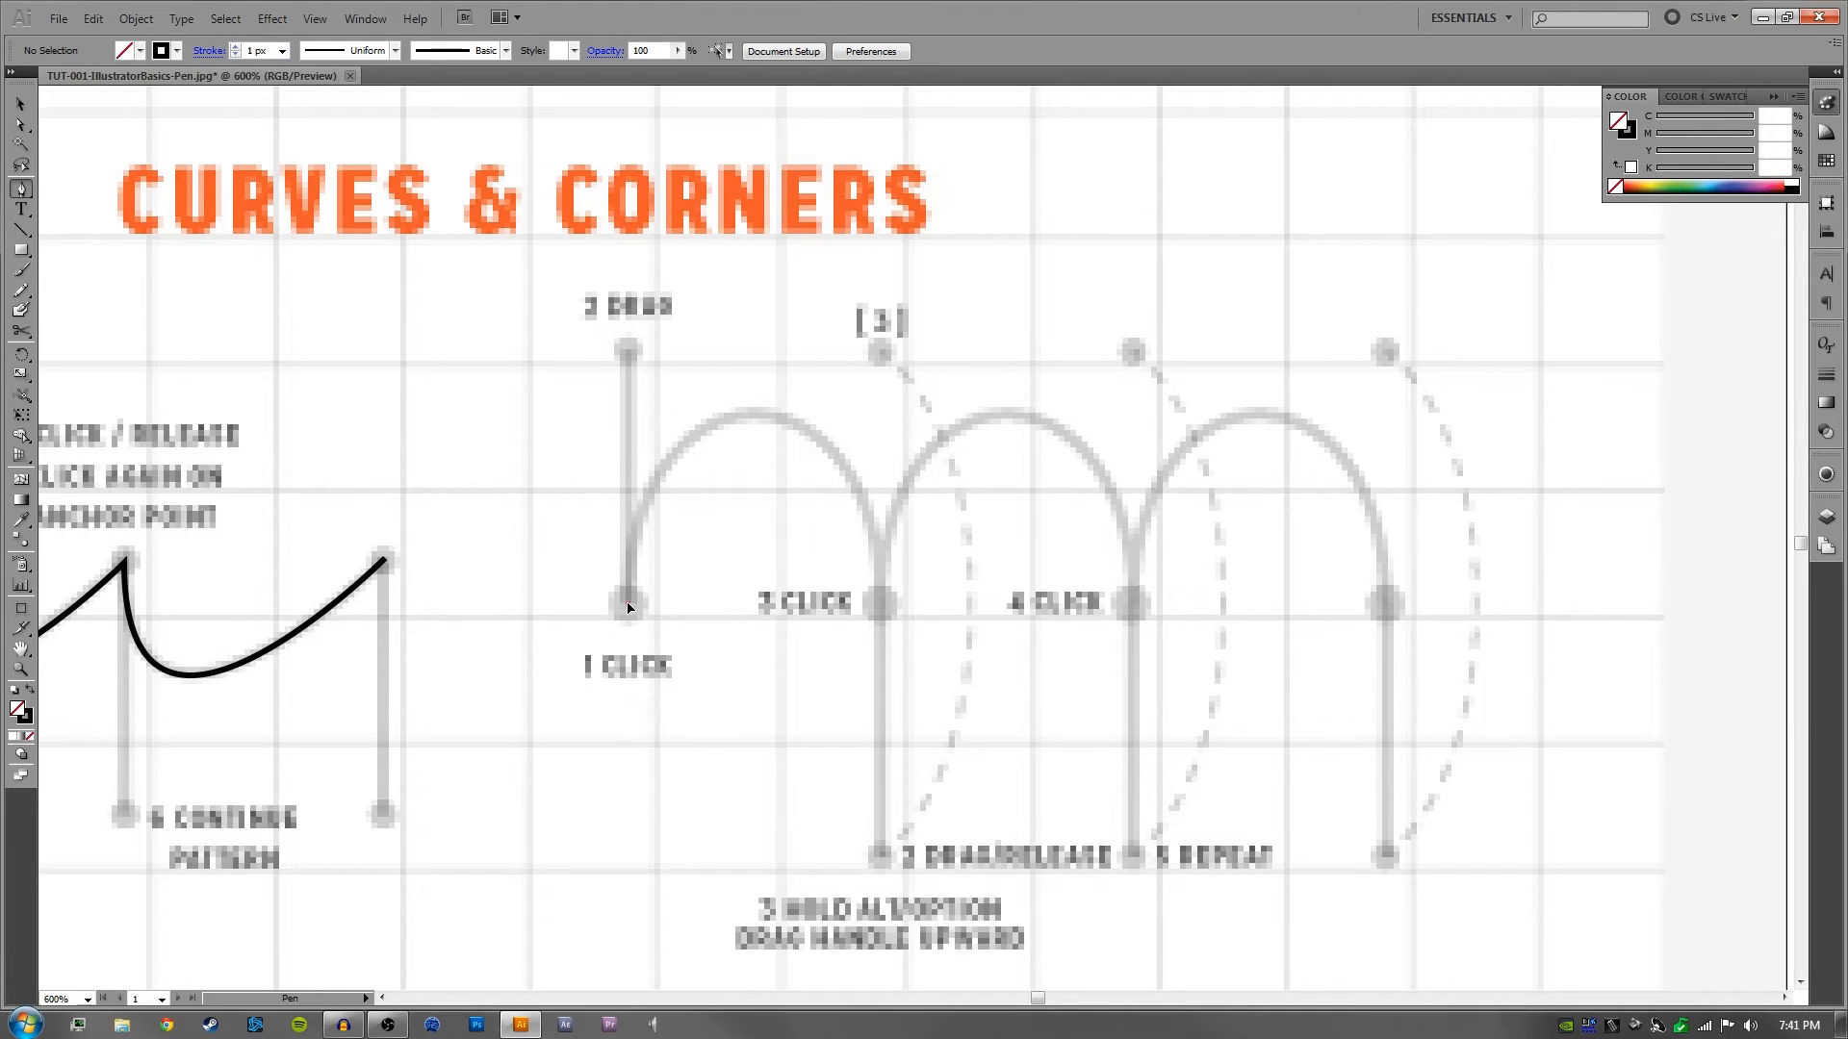
drag(628, 606, 627, 345)
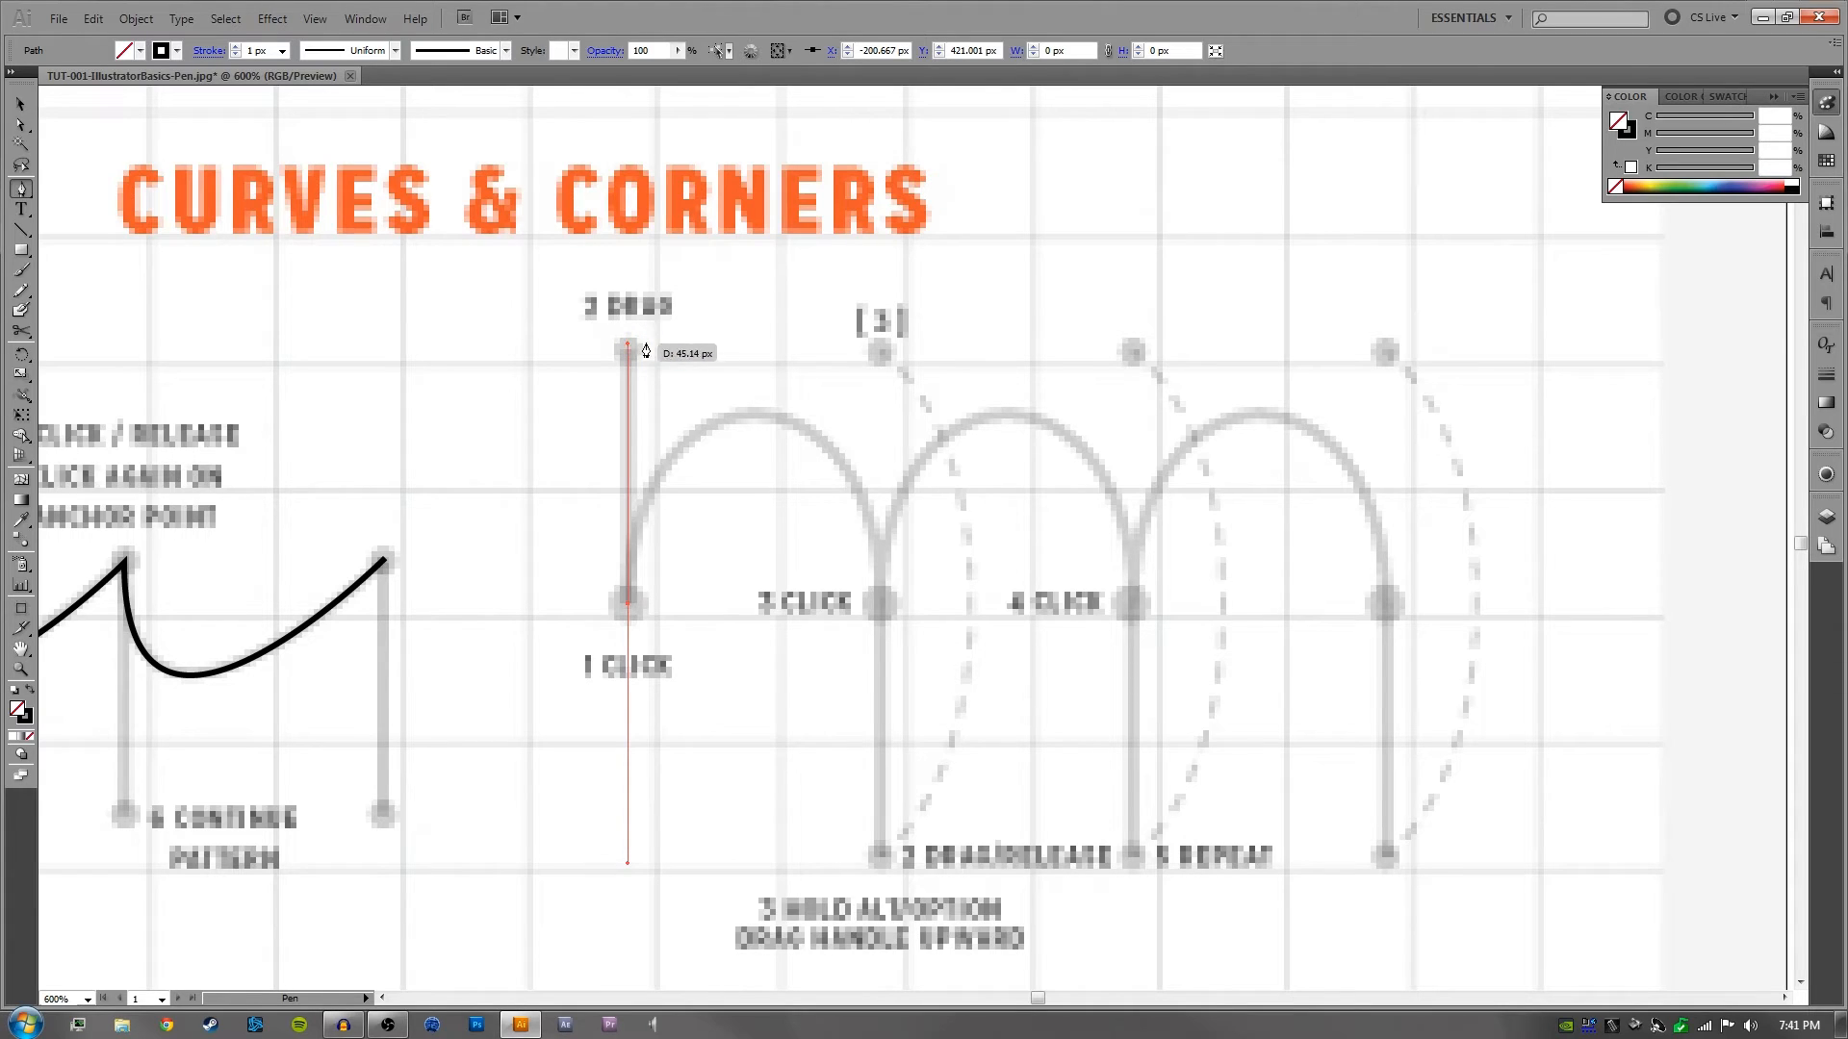
click(880, 606)
drag(880, 605, 894, 853)
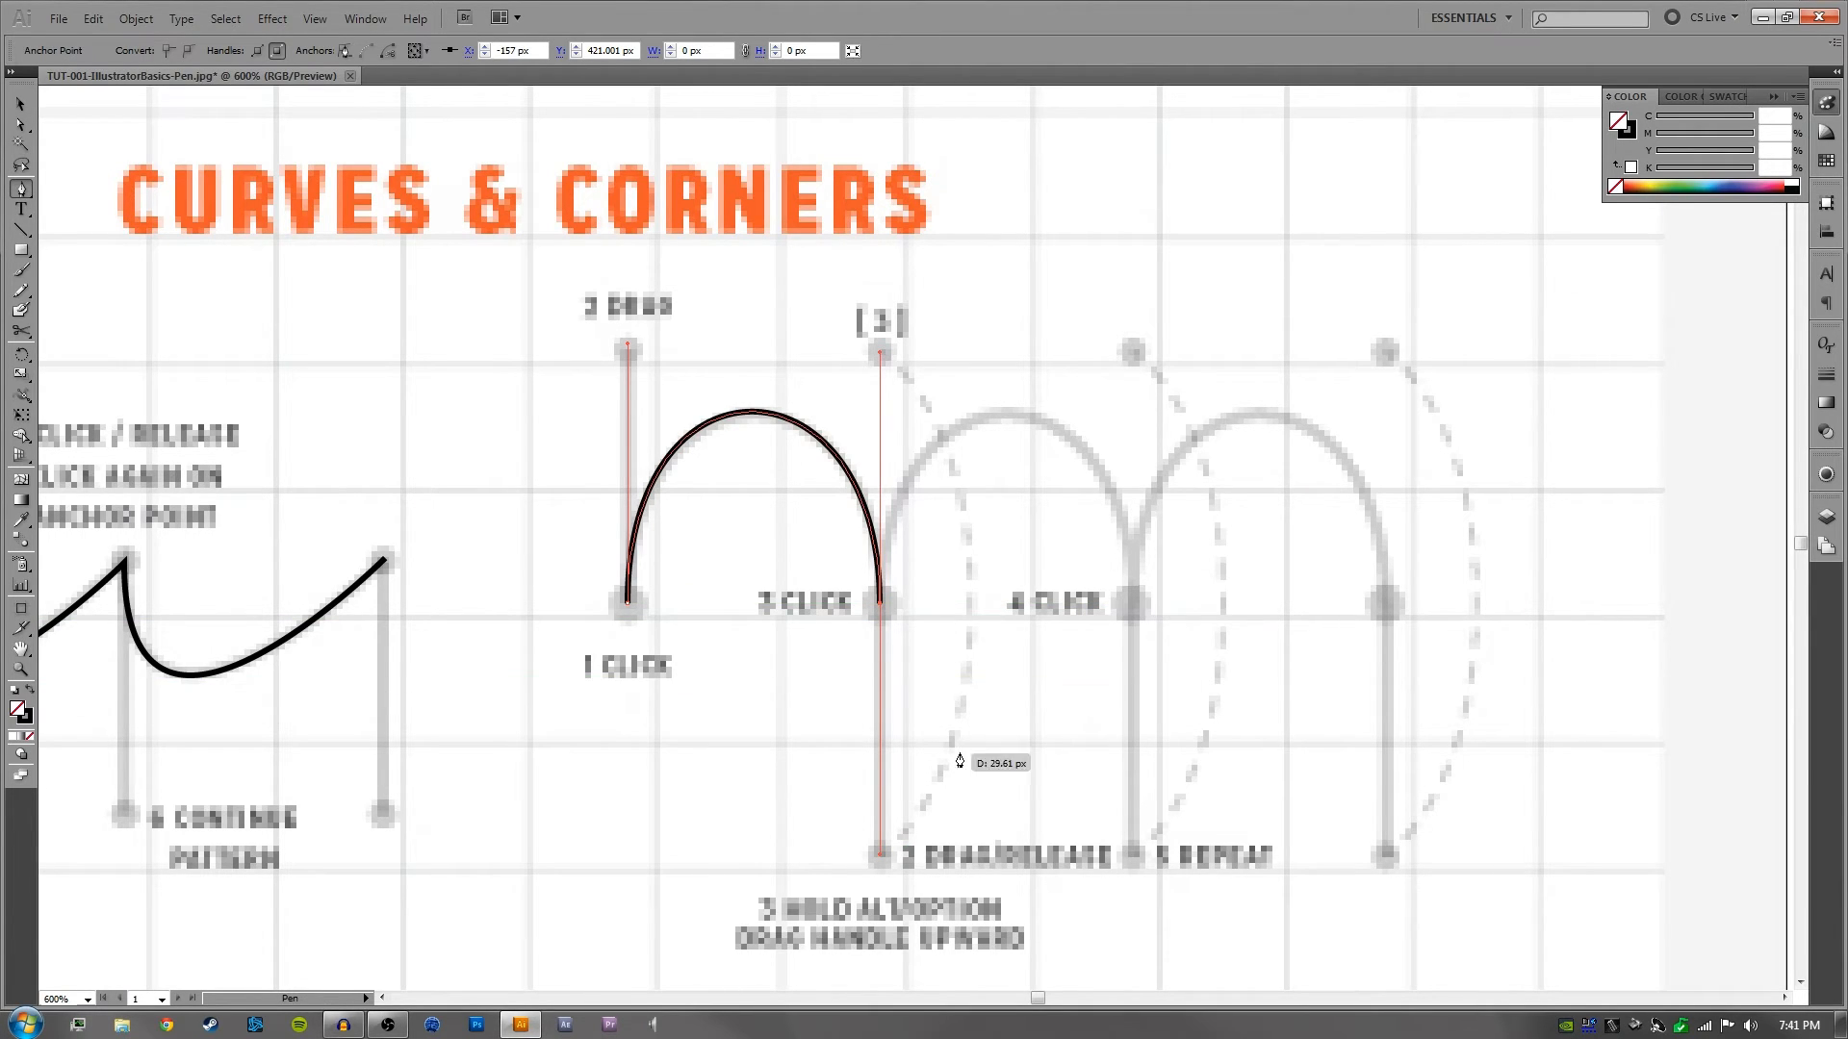
- Try continuing to the 4 Click anchor without breaking the 3 Click handle, pulling the new handle upward, and undo the segment
click(1132, 603)
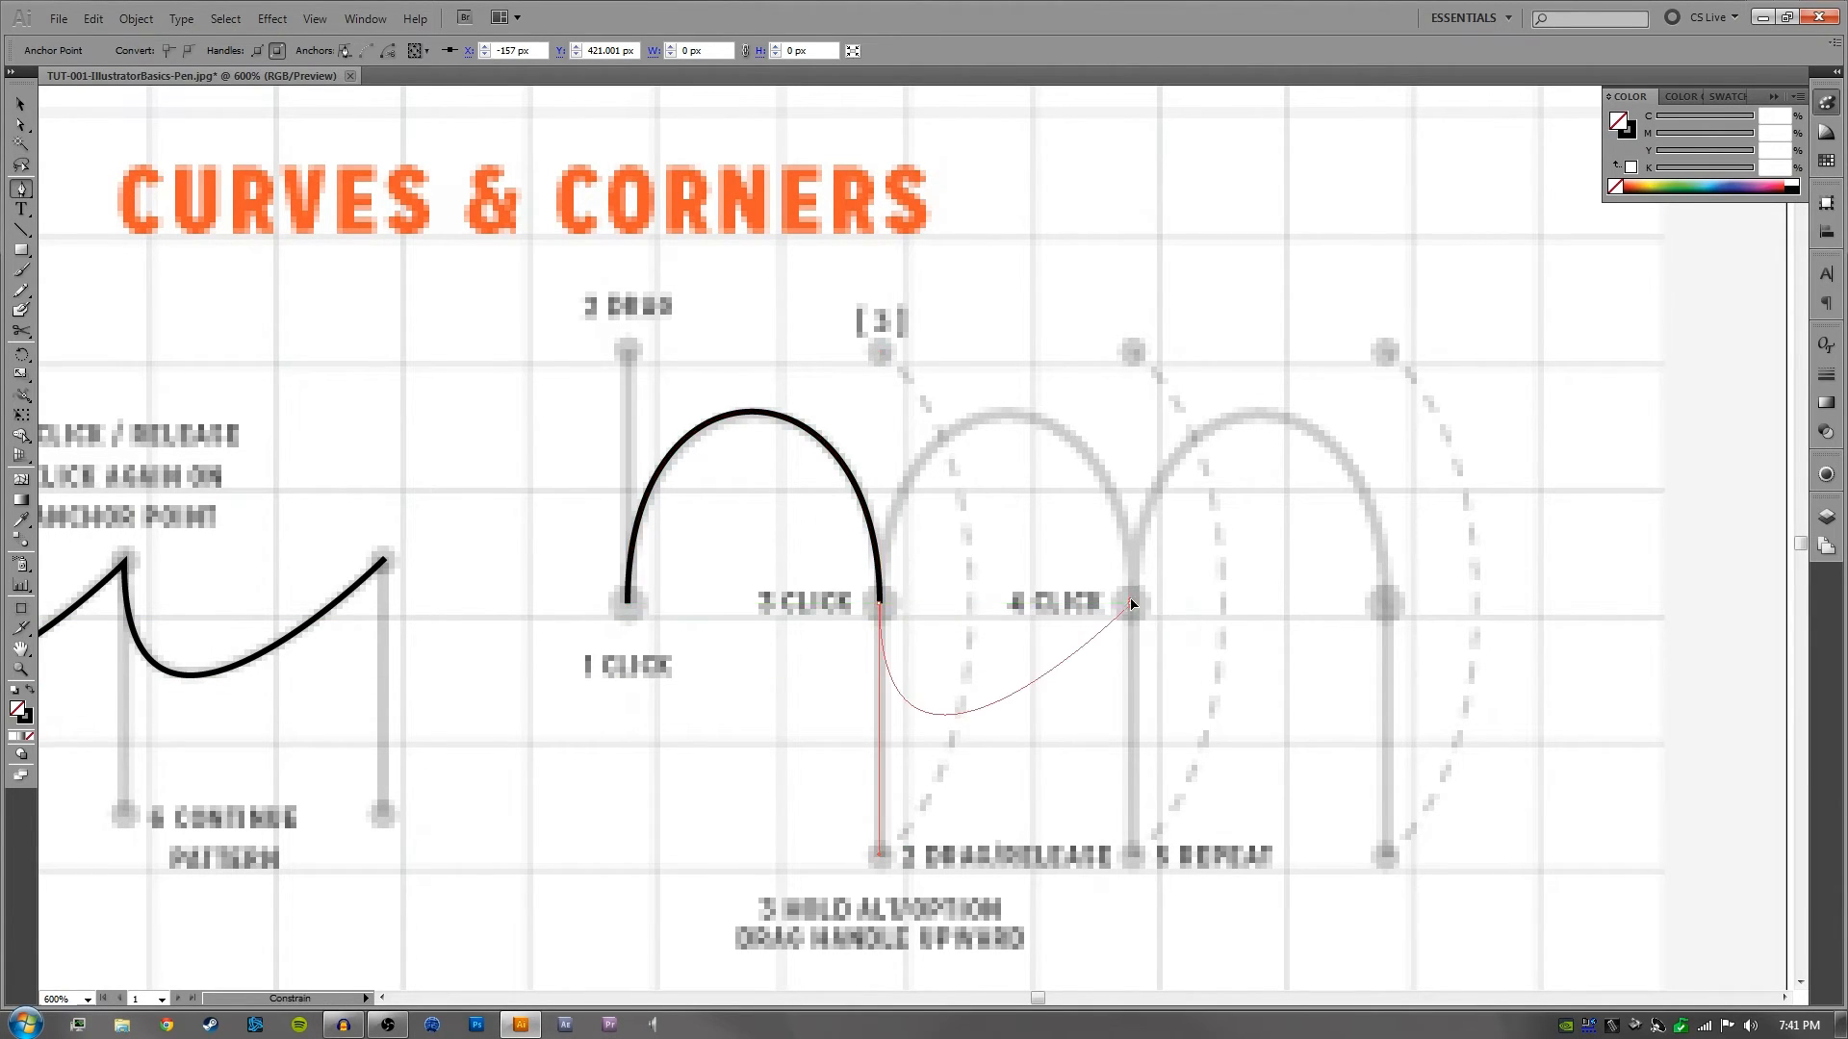
drag(1133, 604, 1112, 374)
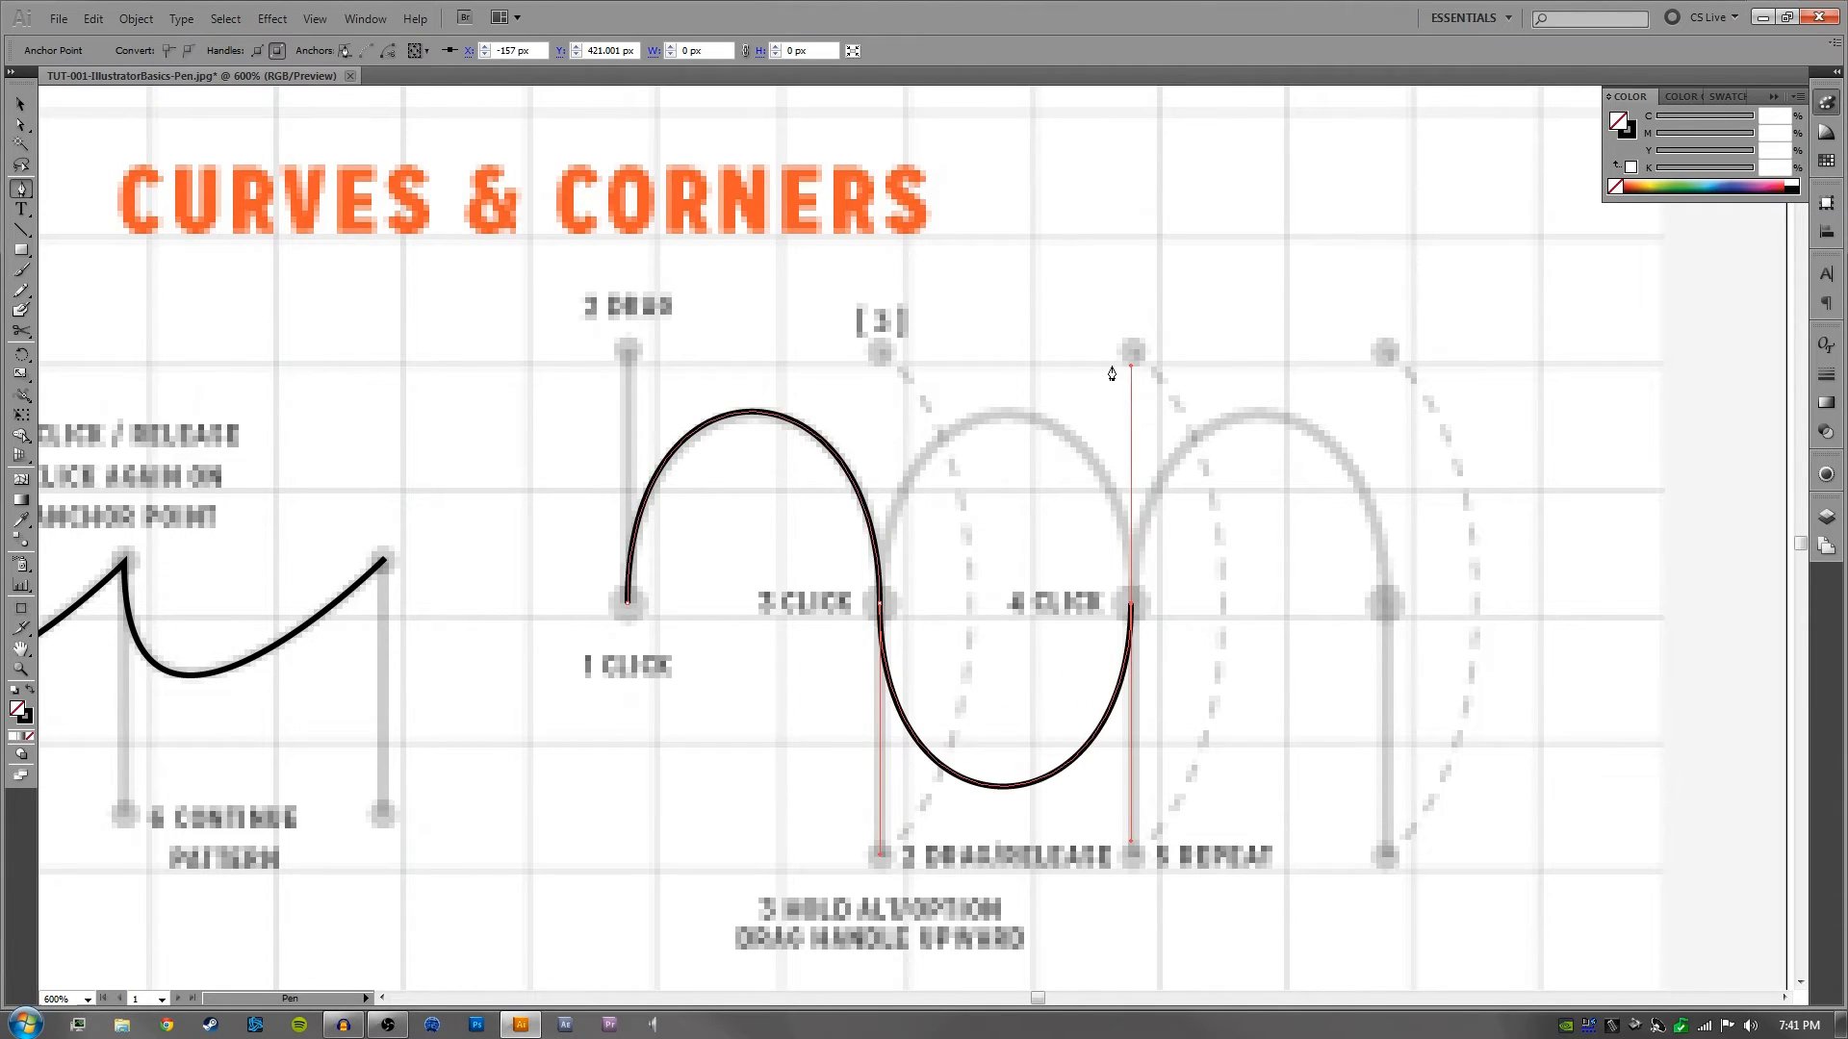
key(ctrl+z)
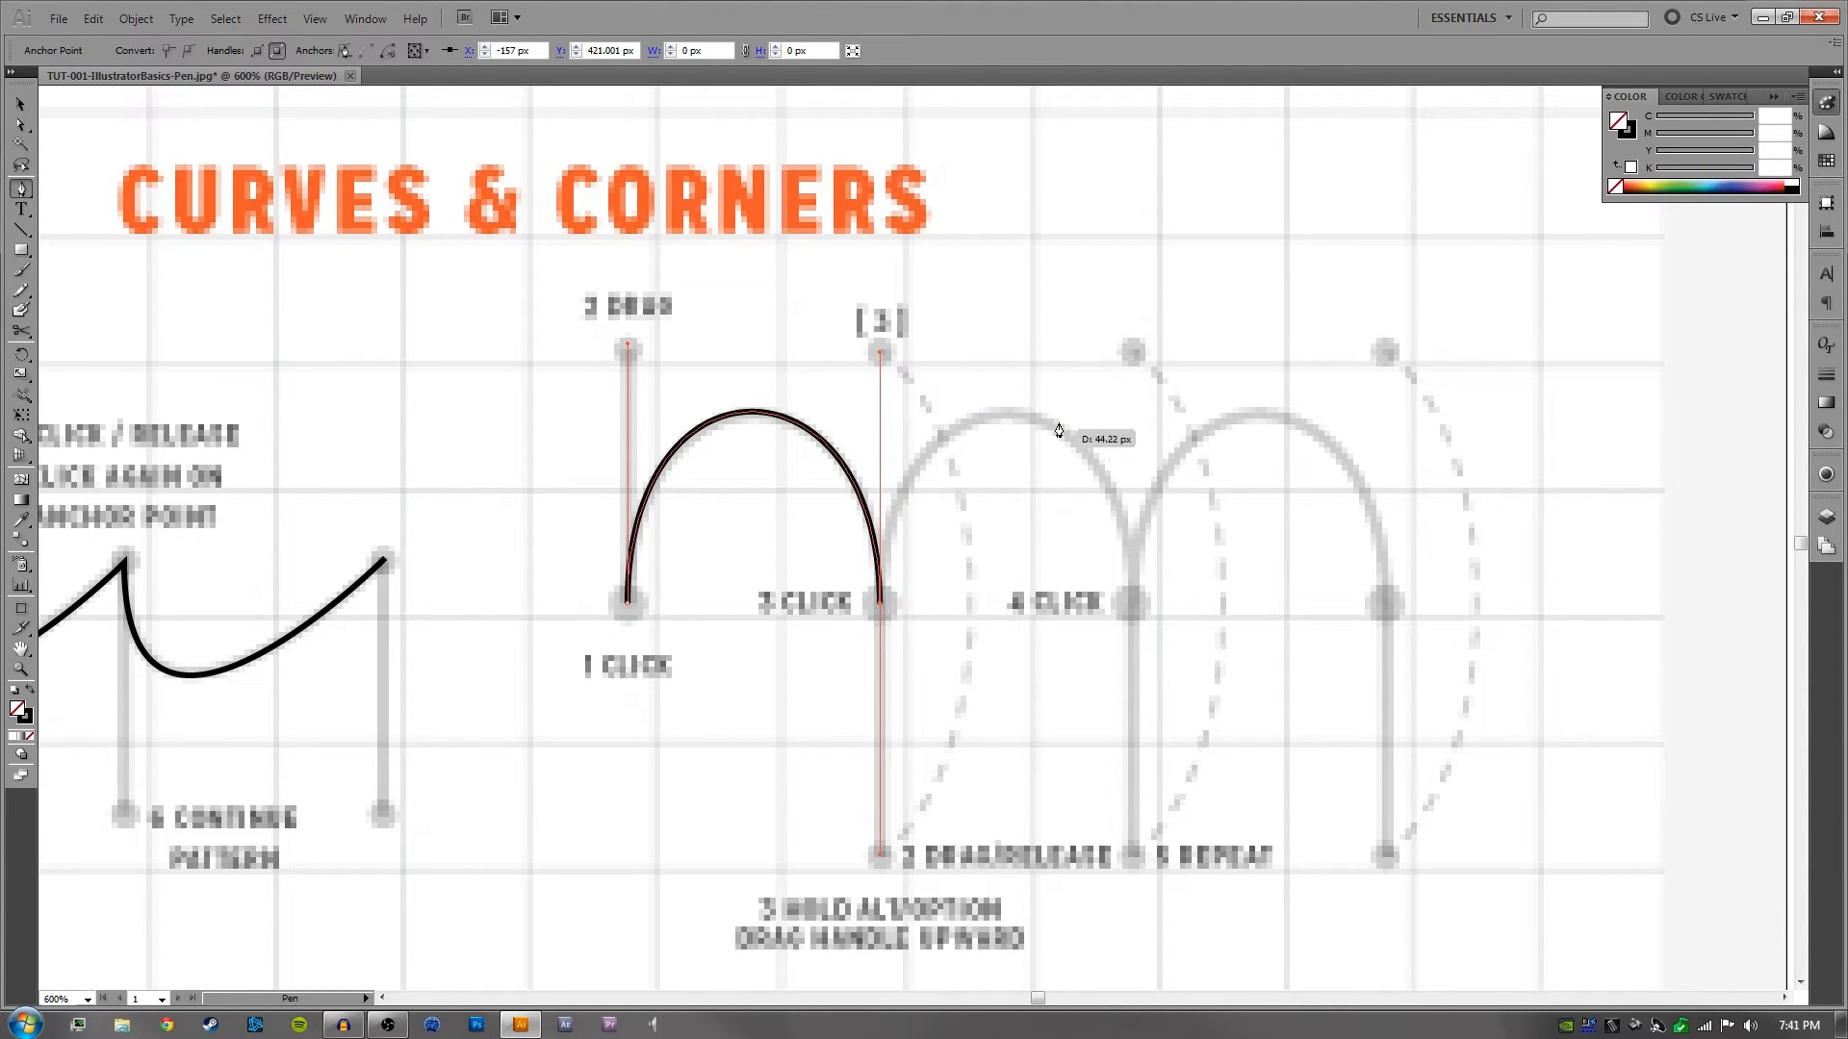
- Swing the 3 Click anchor's outgoing handle independently up to the [3] mark, undo it, and repeat the move
key(alt)
drag(882, 857, 880, 353)
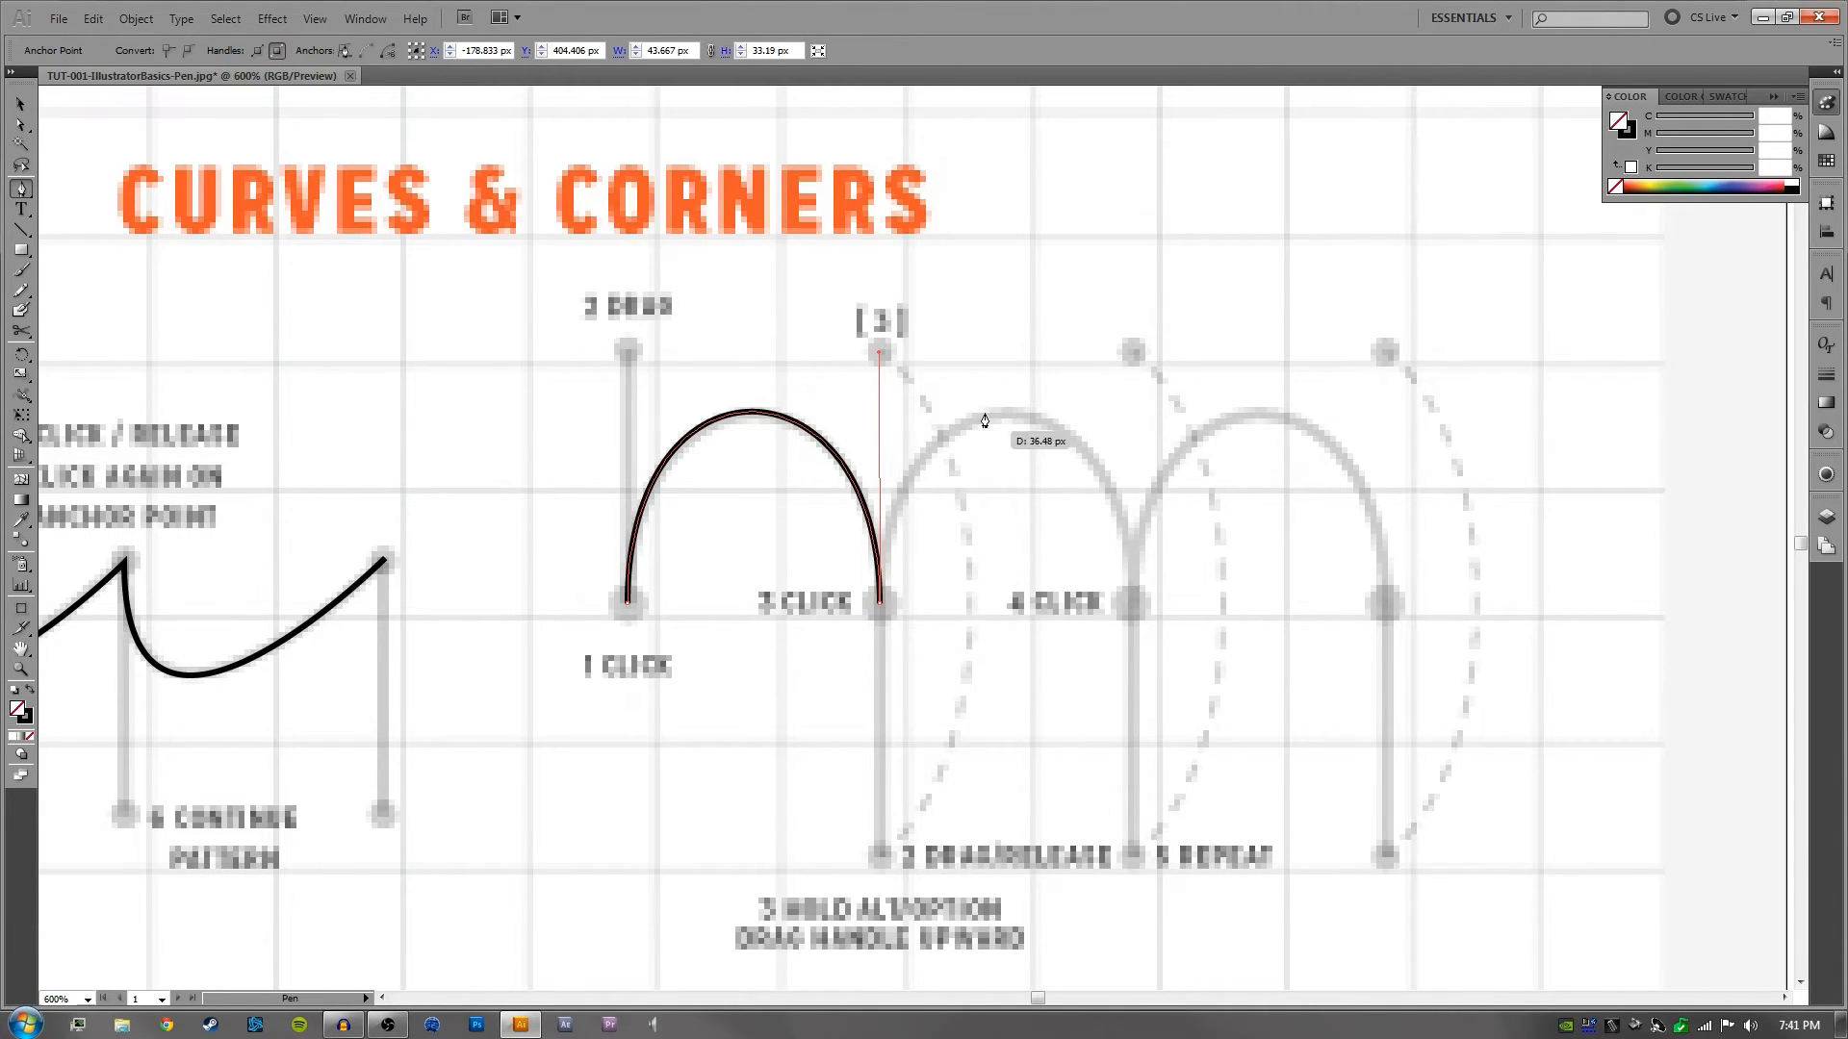
key(ctrl+z)
key(alt)
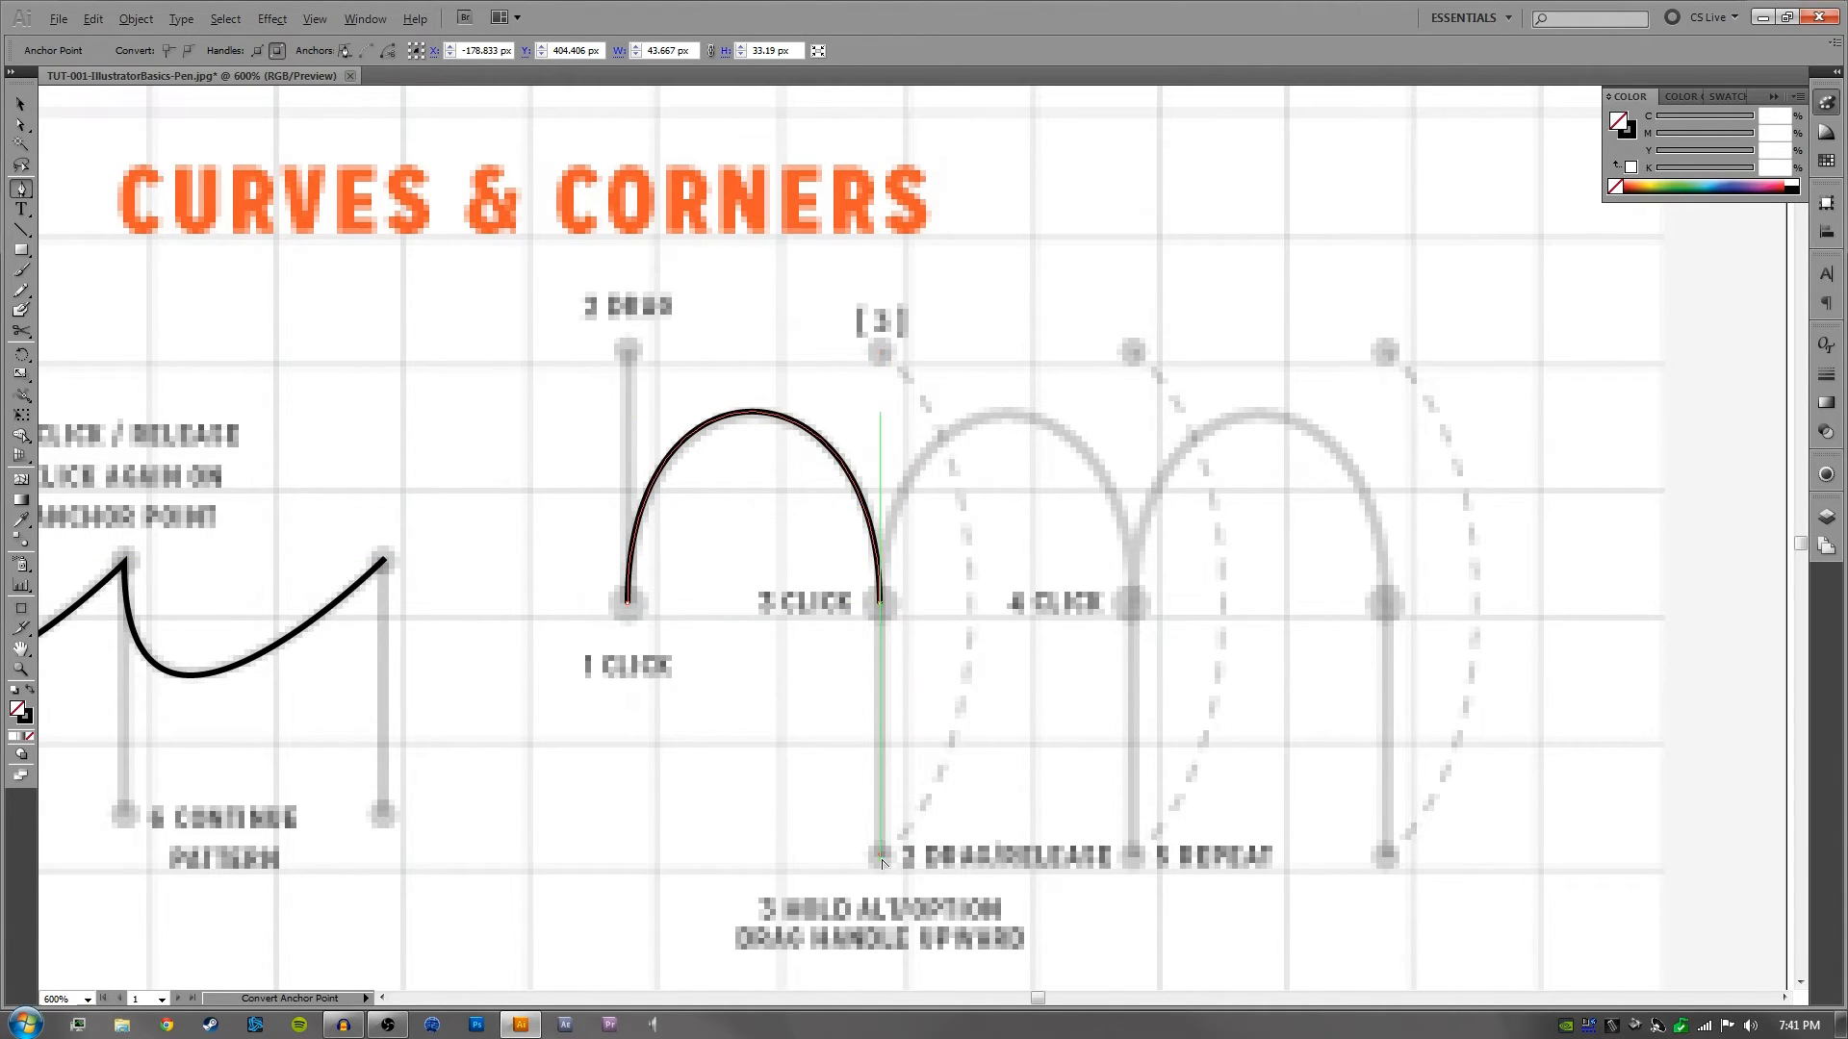
drag(881, 856, 881, 356)
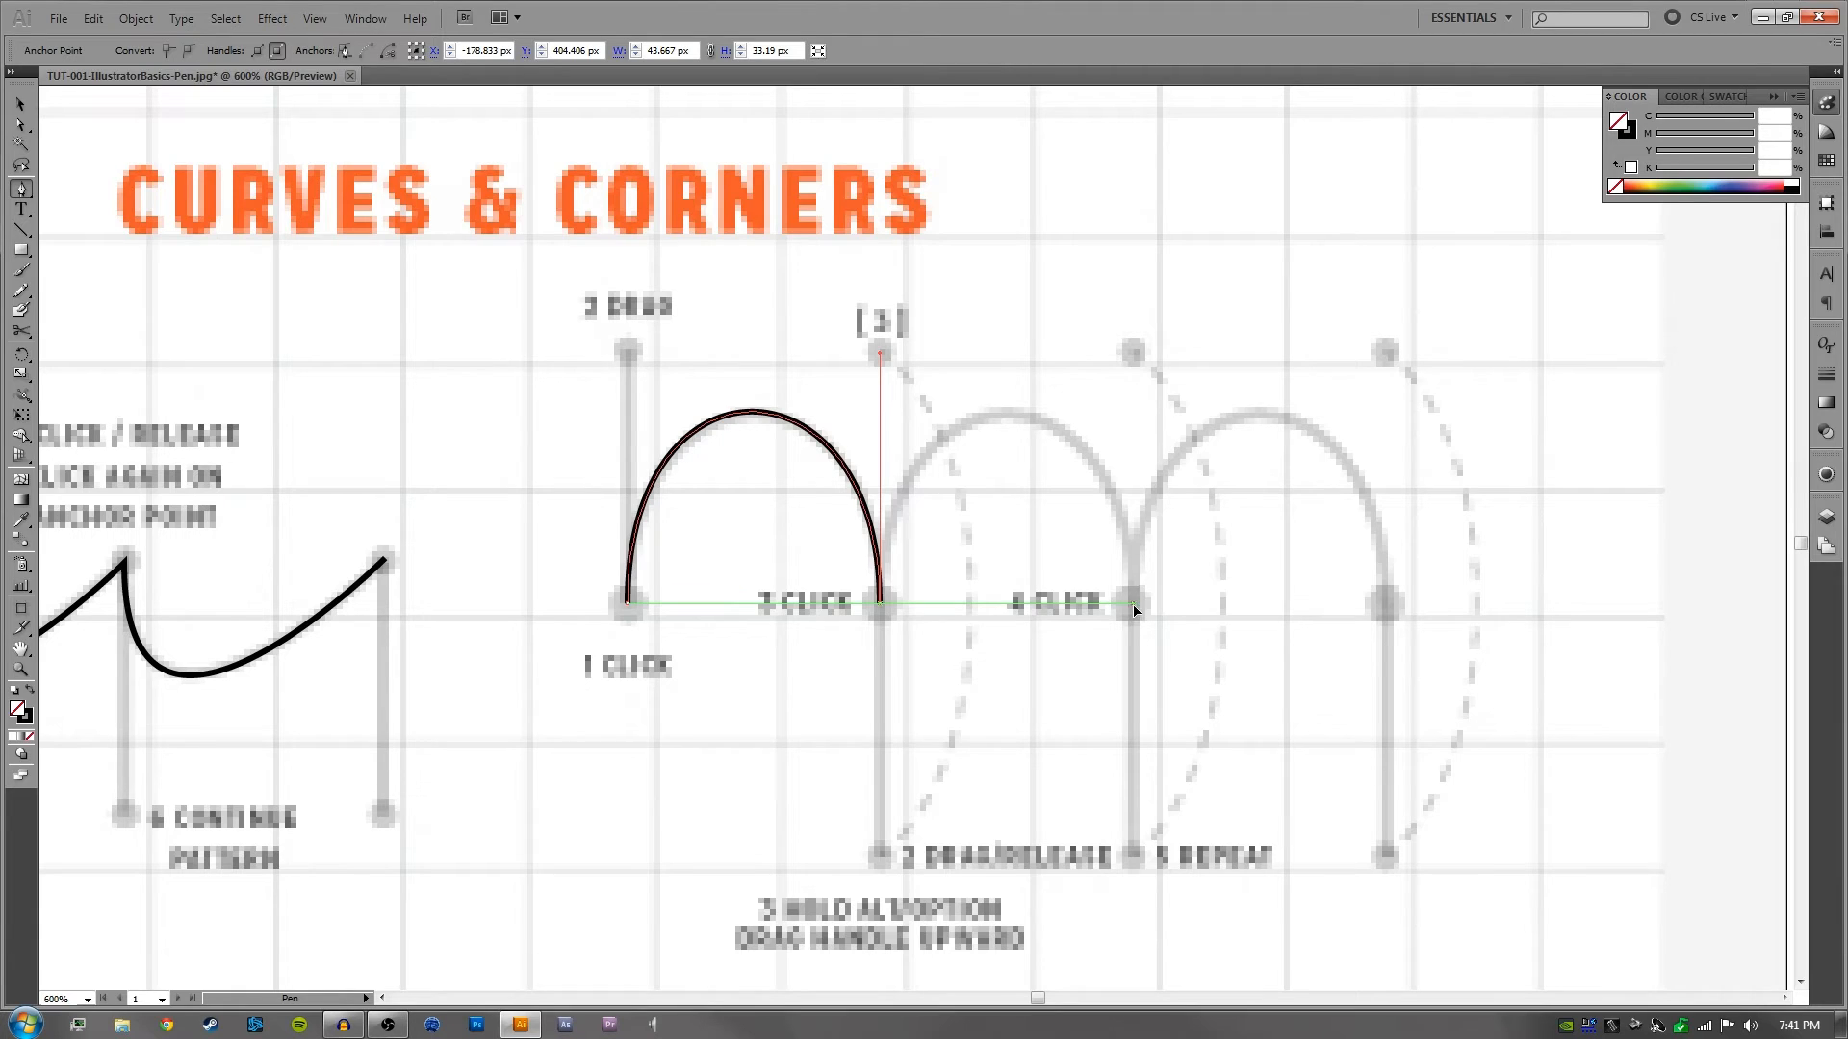
- Try extending the path to the 4 Click anchor with and without the 3 Click outgoing handle, and undo back to the first anchor
drag(1133, 604, 1151, 710)
key(ctrl+z)
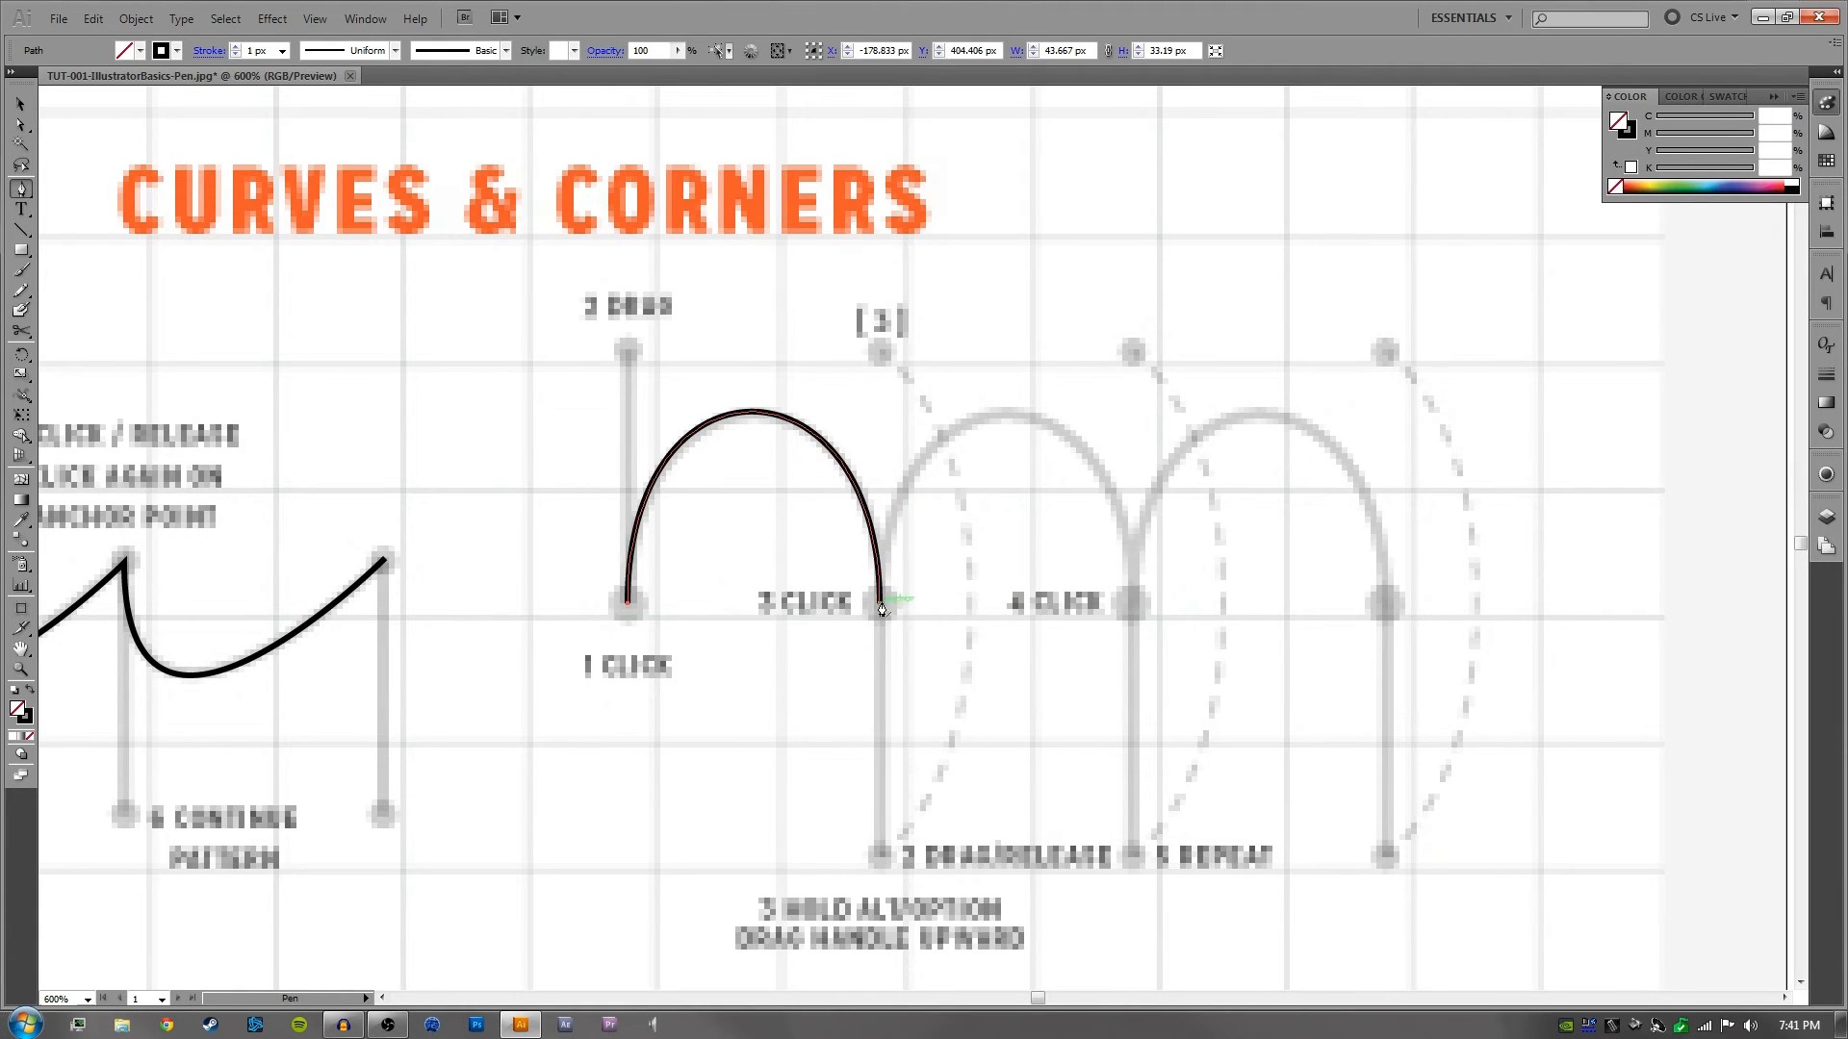
click(881, 607)
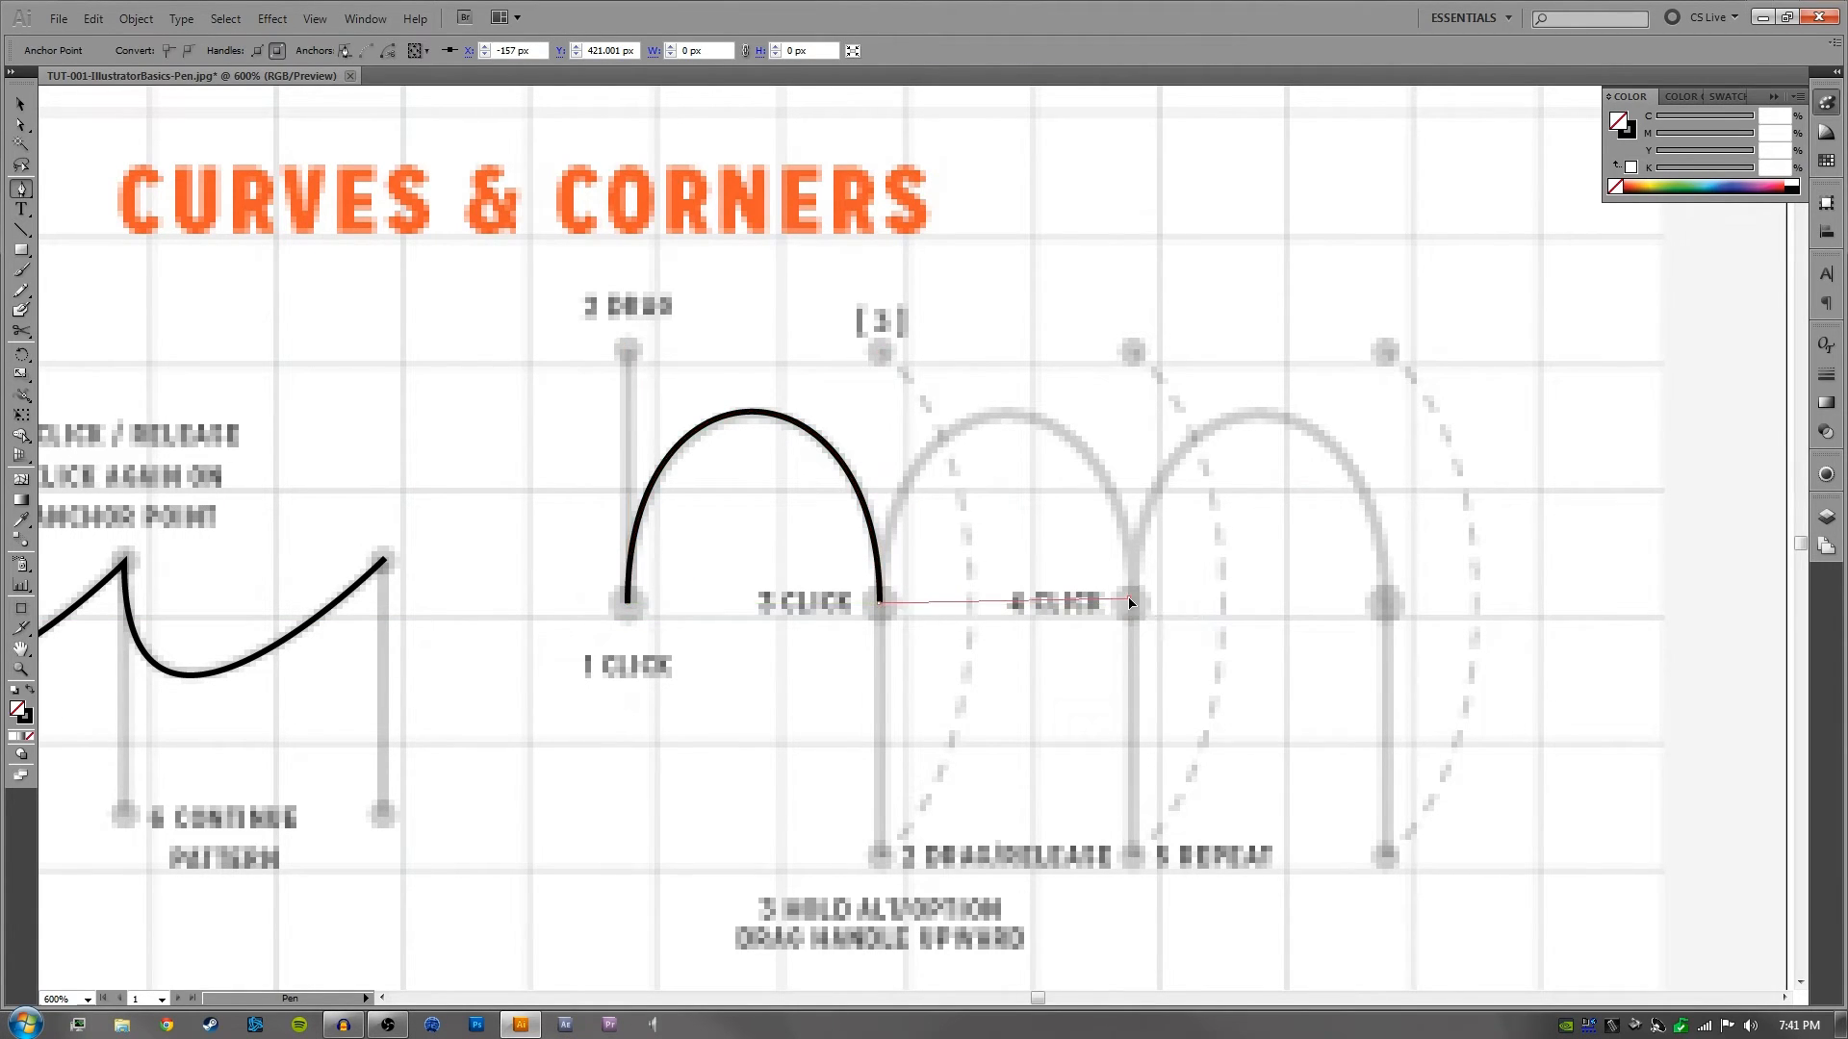
drag(1131, 603, 1139, 692)
key(ctrl+z)
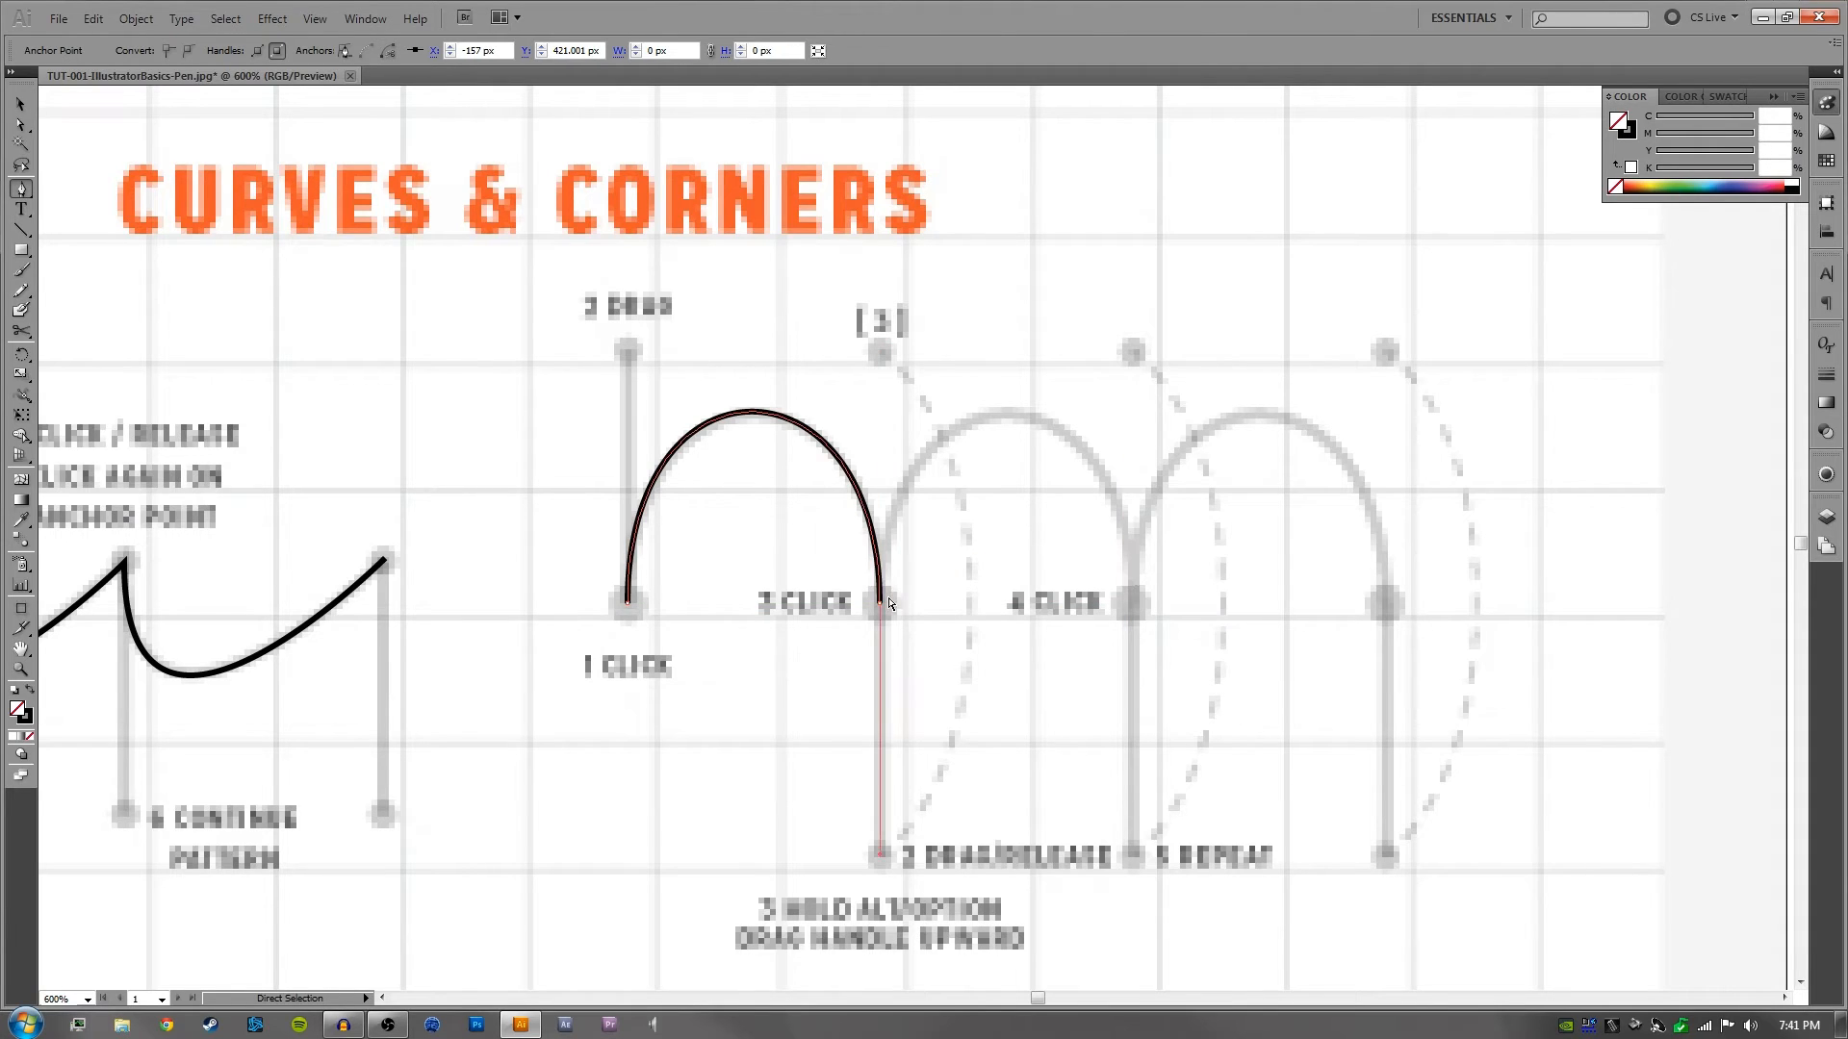
key(ctrl+z)
key(ctrl+z)
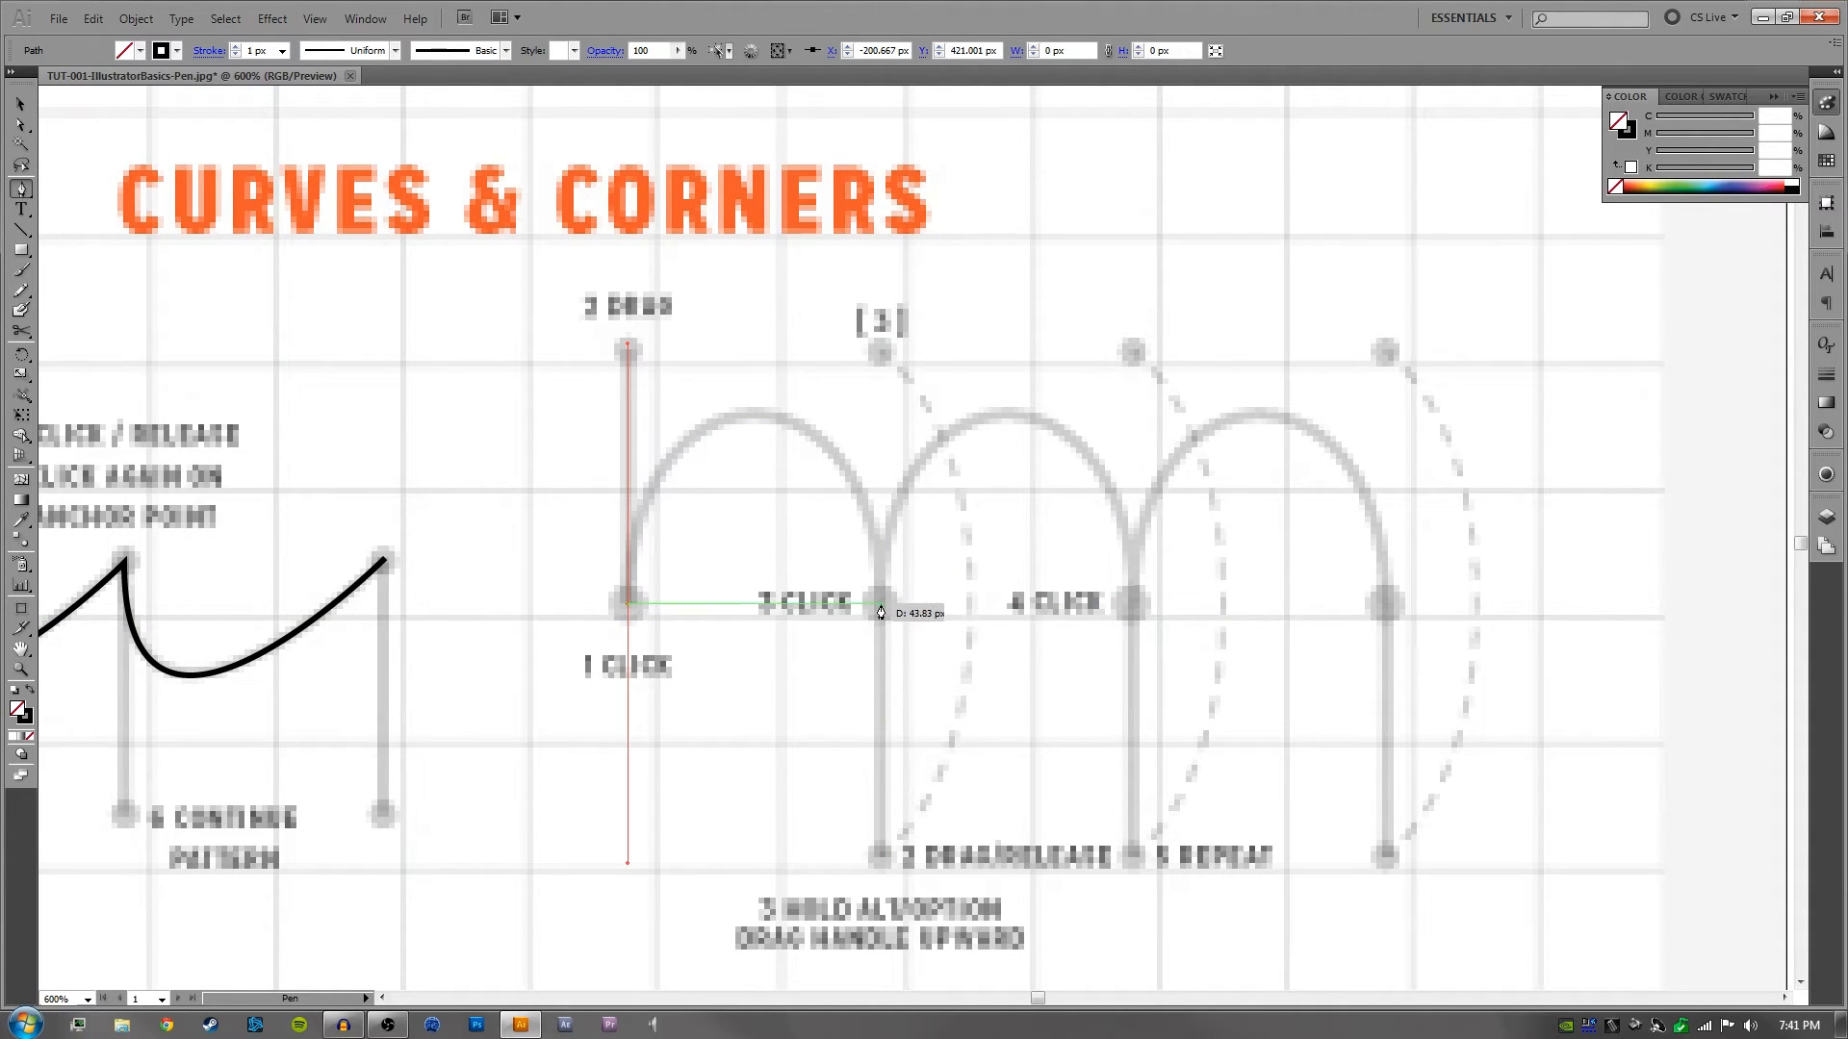
- Trace the three connected arches with the Pen tool, pulling each landing anchor's handle down and swinging its outgoing handle up to the upper mark
drag(881, 604, 905, 860)
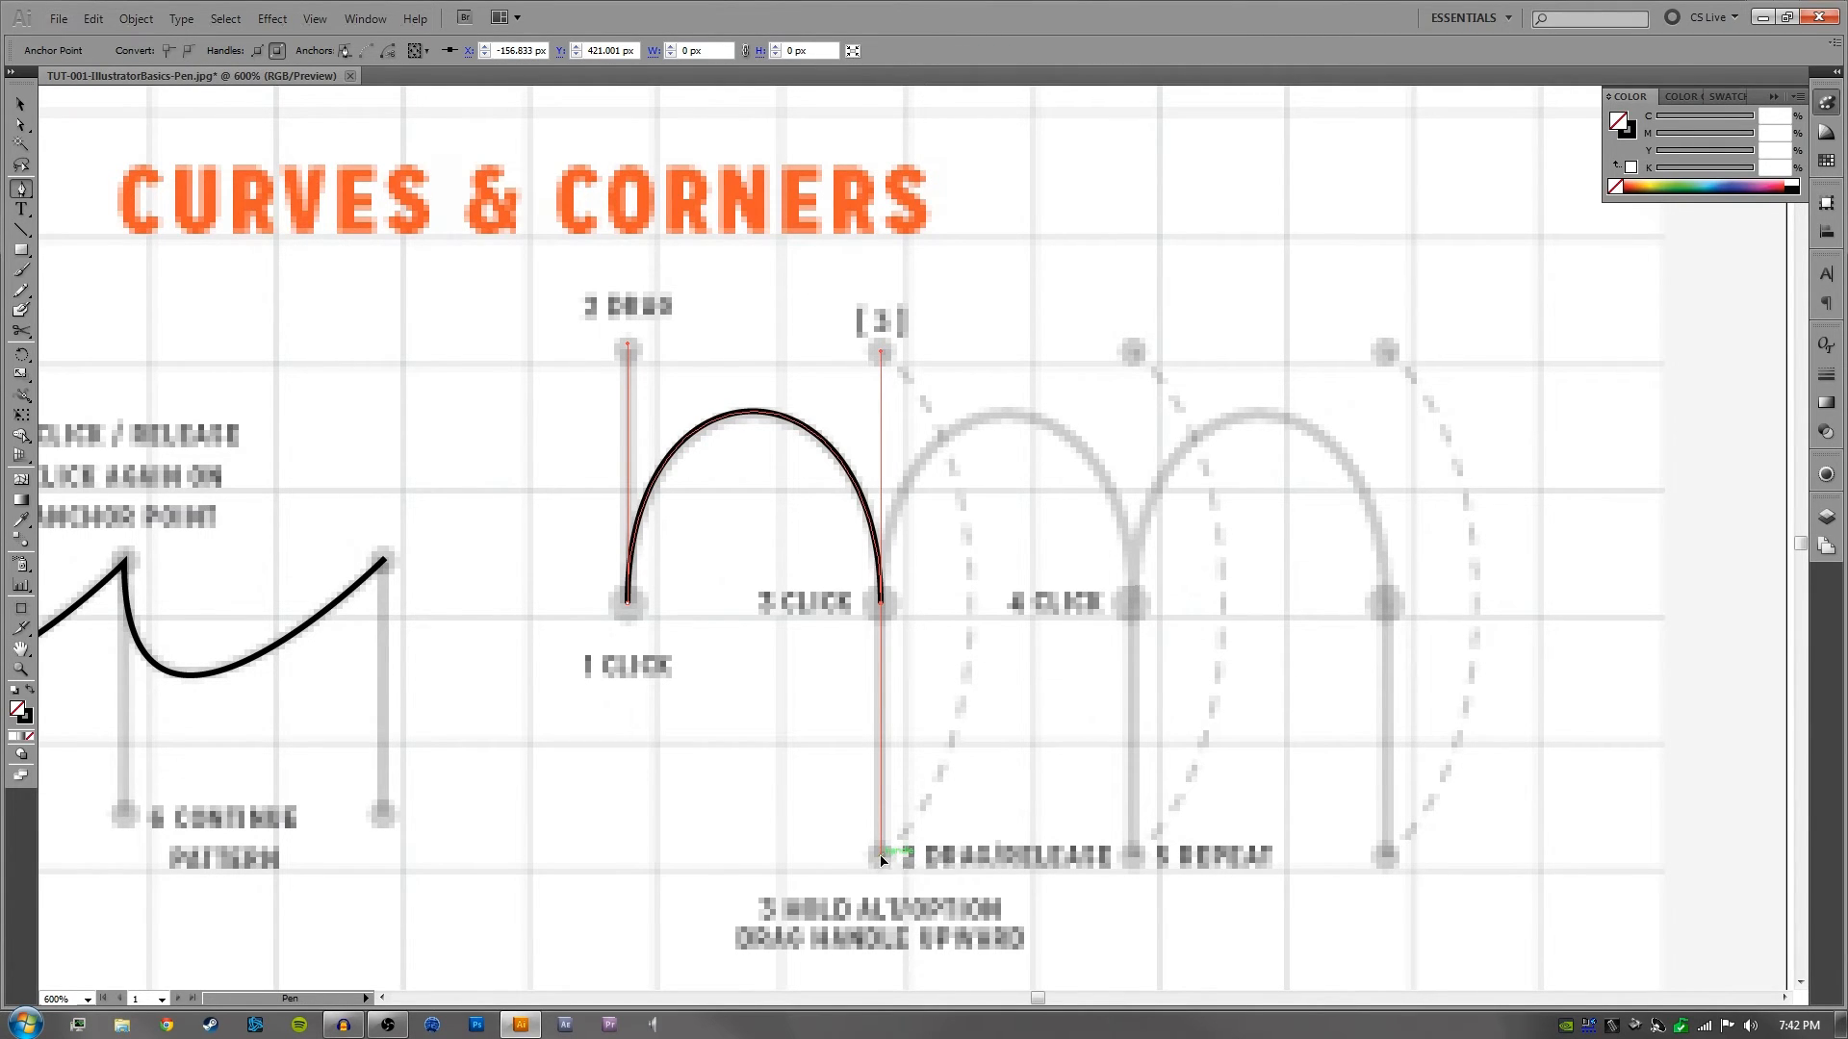
drag(881, 859, 880, 352)
click(1133, 603)
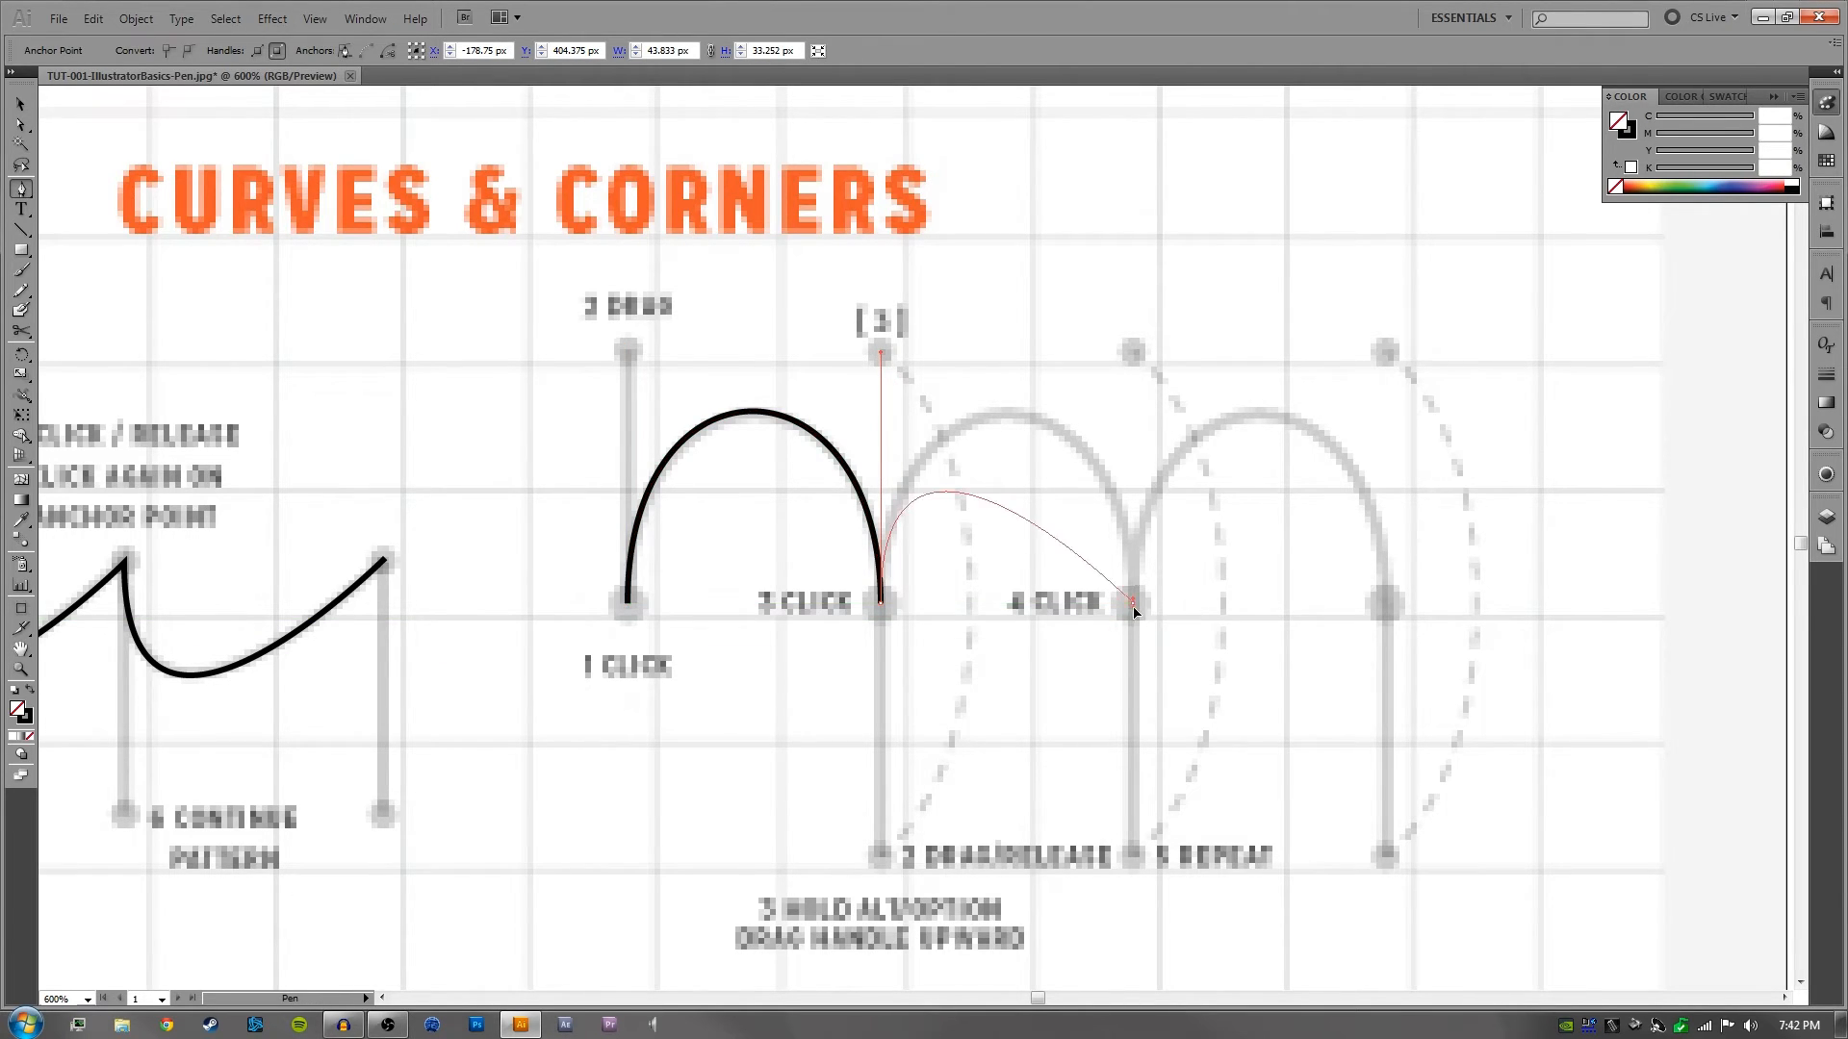
mouse_move(1134, 609)
mouse_down()
mouse_move(1164, 783)
mouse_move(1148, 844)
mouse_move(1217, 610)
mouse_move(1168, 400)
mouse_move(1133, 364)
mouse_up()
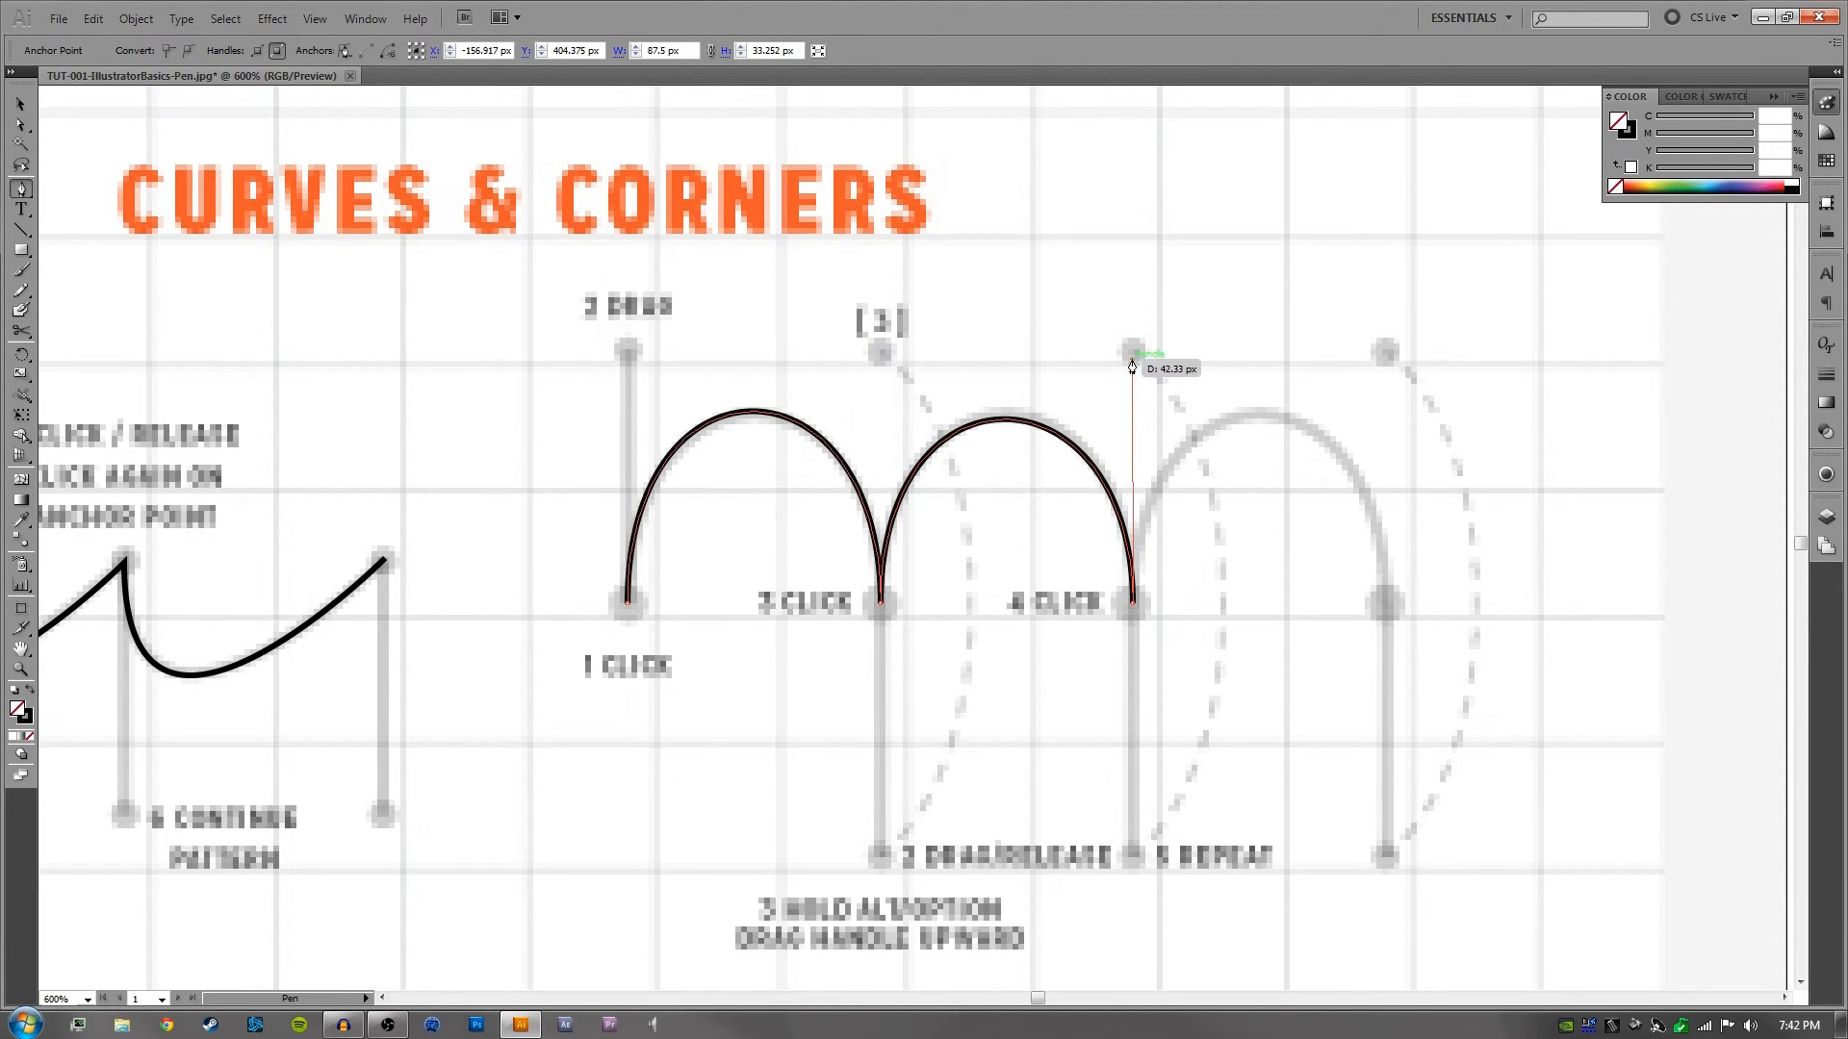
mouse_move(1388, 609)
mouse_down()
mouse_move(1400, 864)
mouse_move(1468, 510)
mouse_move(1388, 355)
mouse_up()
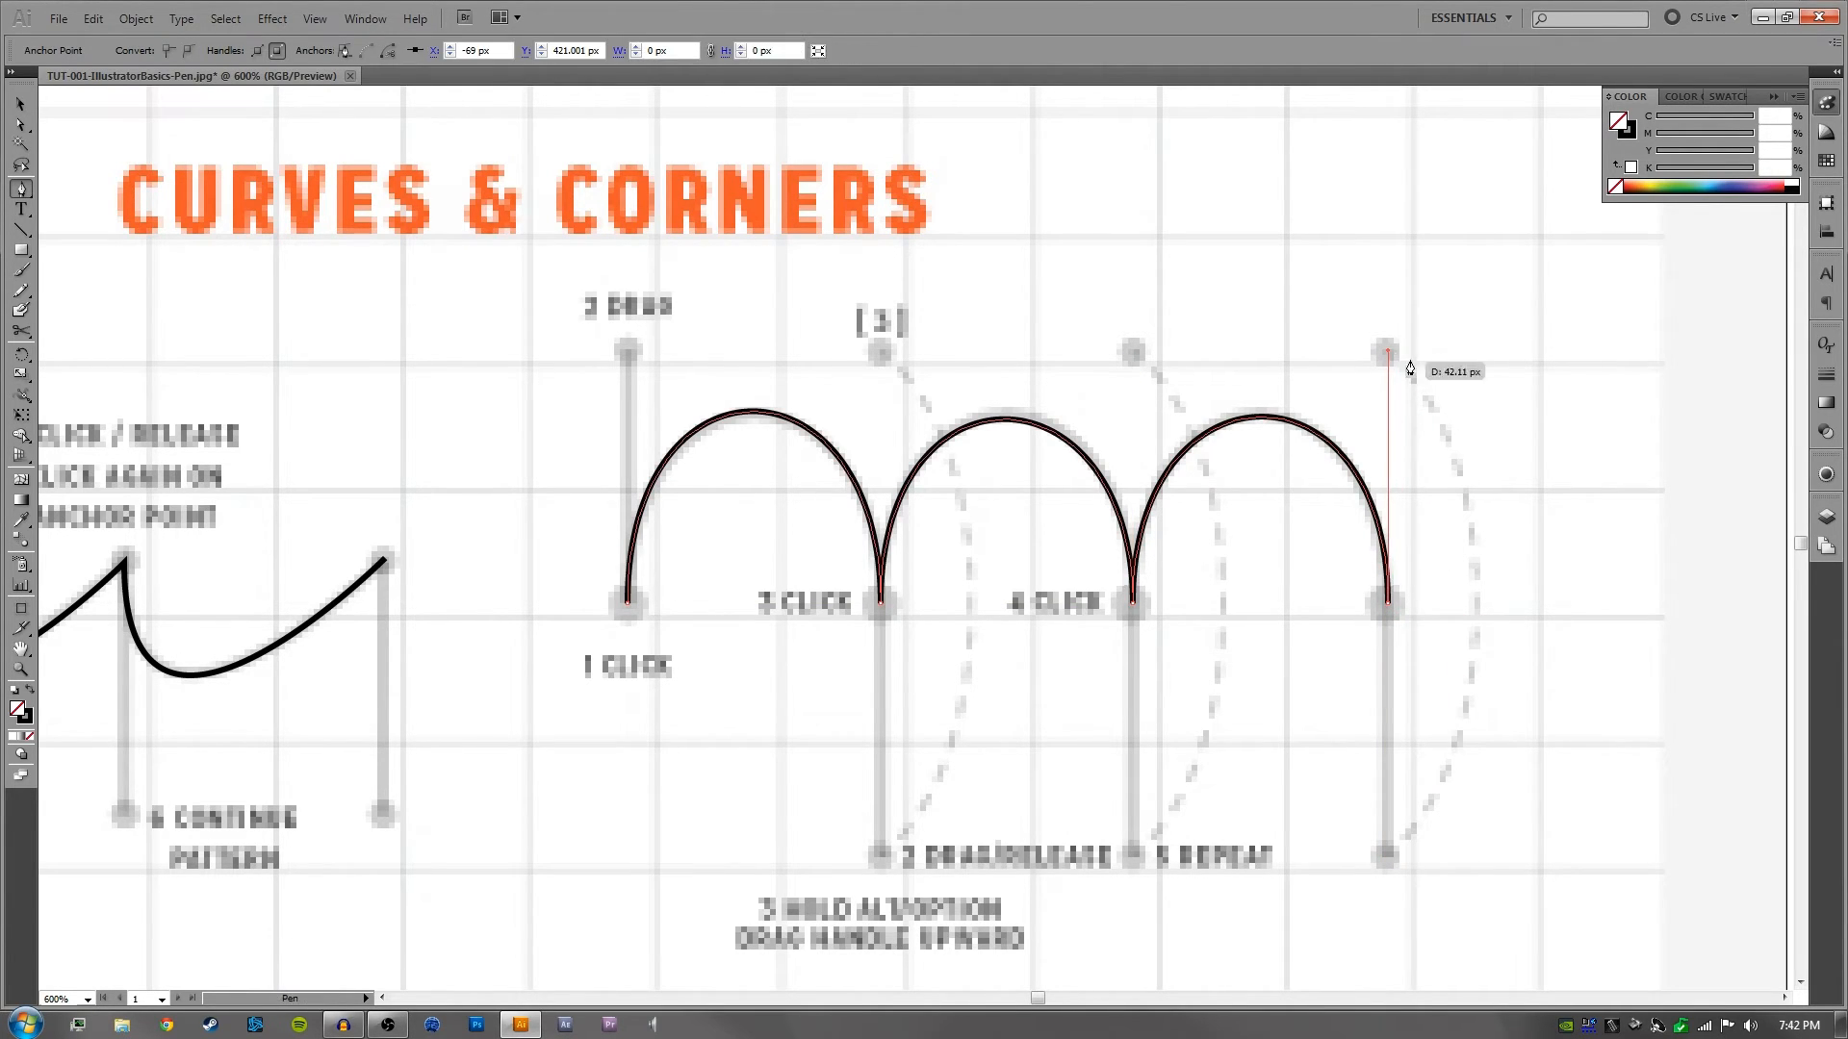
ctrl+click(1518, 412)
- Check the finished row of arches by selecting the whole path with the Selection and Direct Selection tools, and leave it deselected
drag(1281, 690, 1336, 653)
key(v)
drag(1454, 355, 1203, 515)
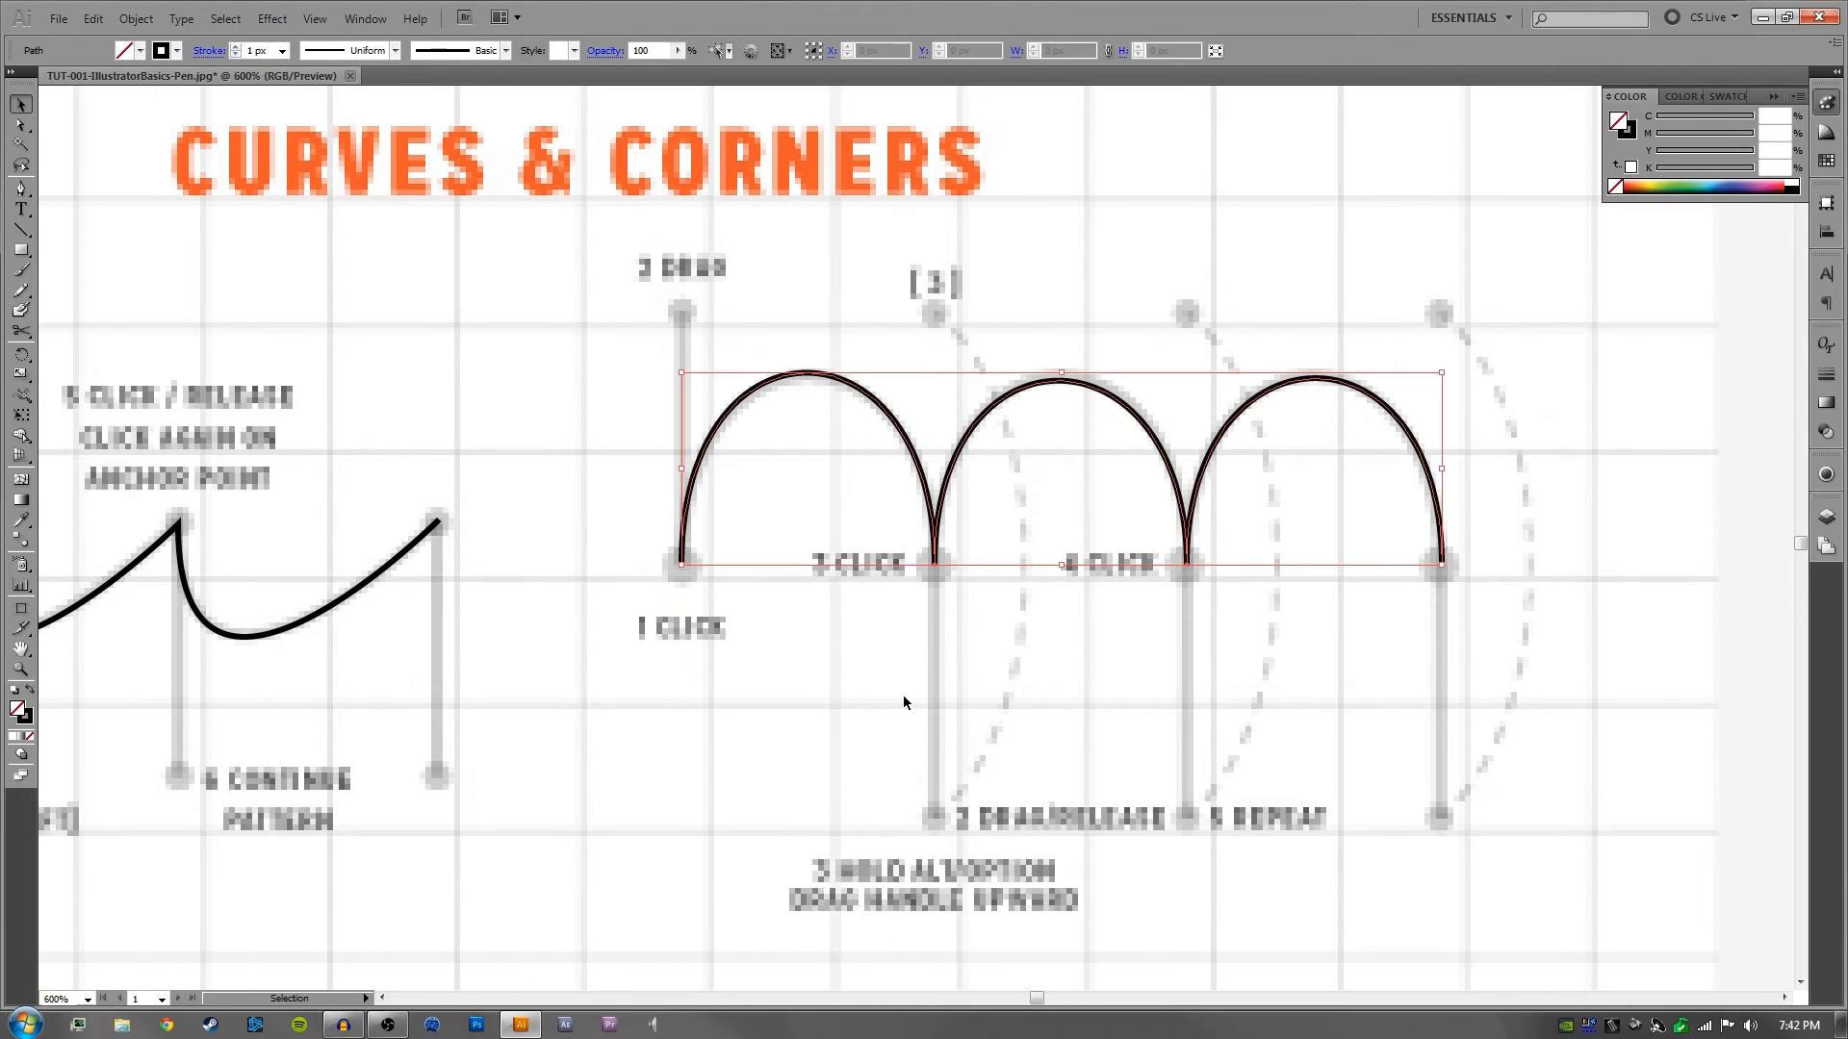
key(a)
key(ctrl+equal)
key(ctrl+minus)
key(ctrl+minus)
click(1191, 639)
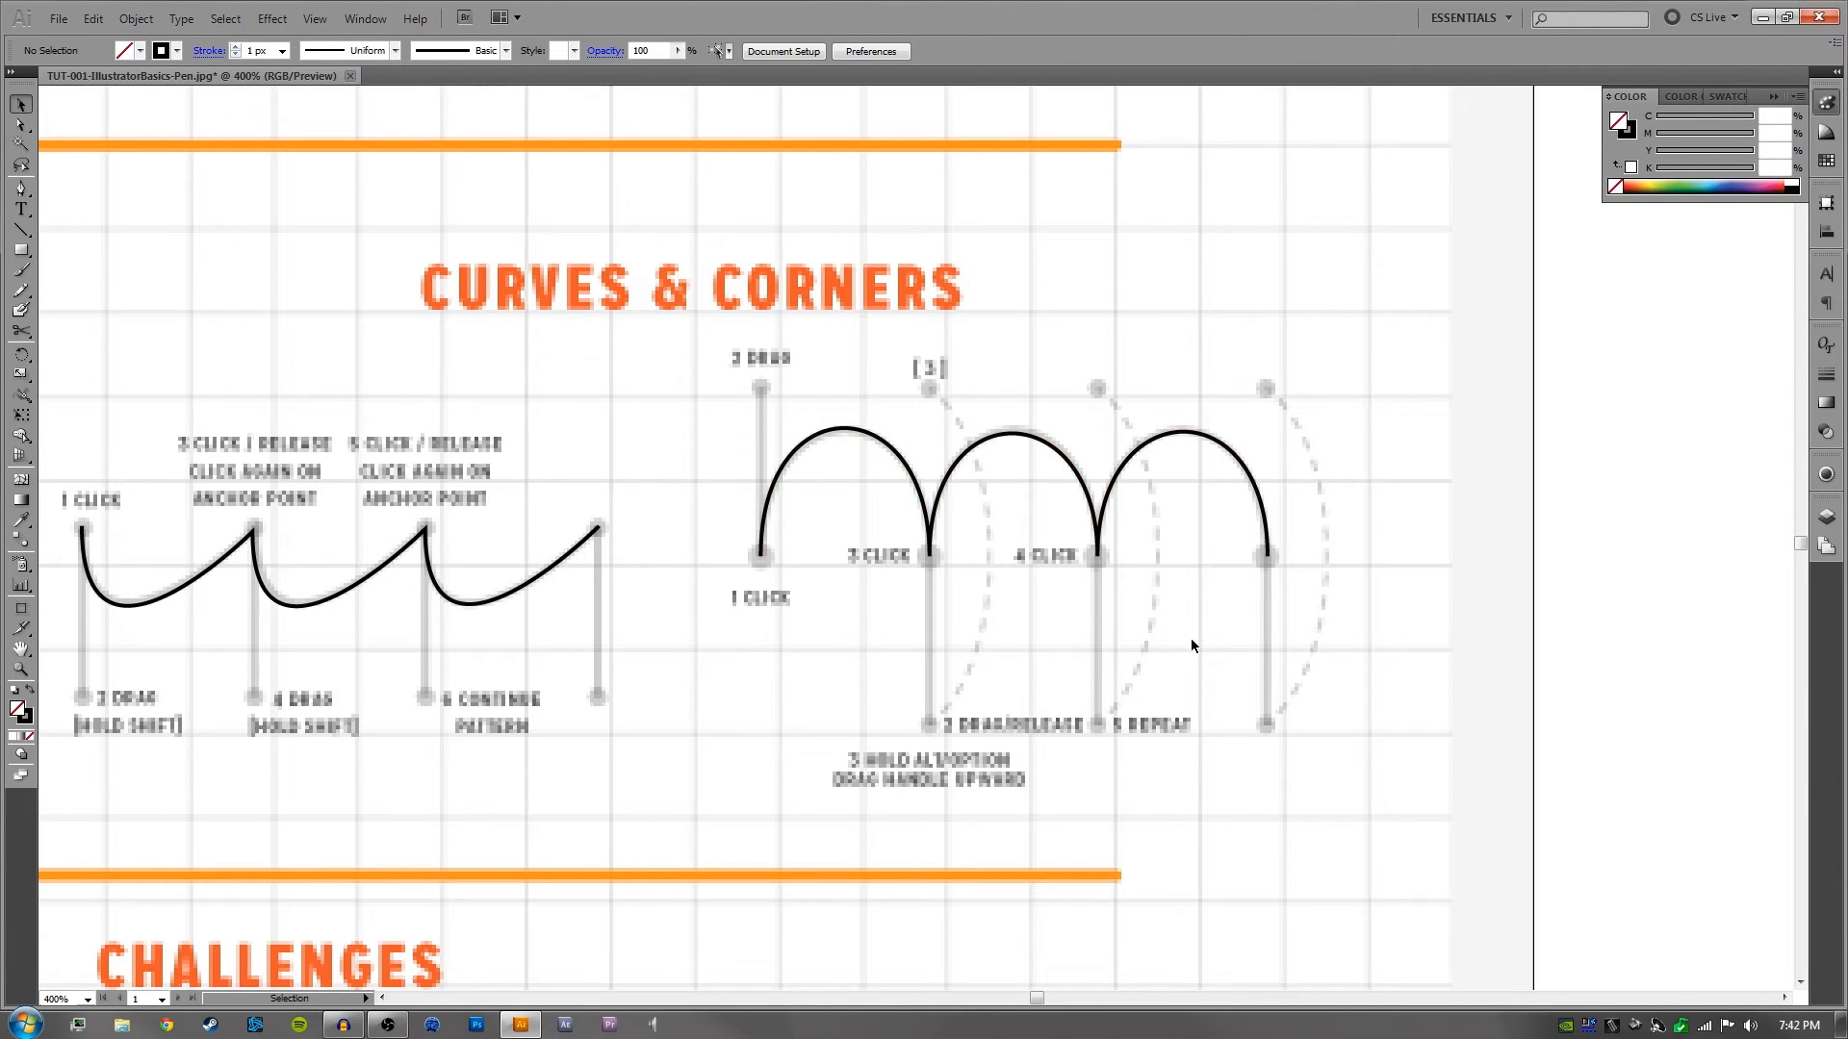
drag(1440, 405, 1164, 535)
drag(1141, 674, 1020, 724)
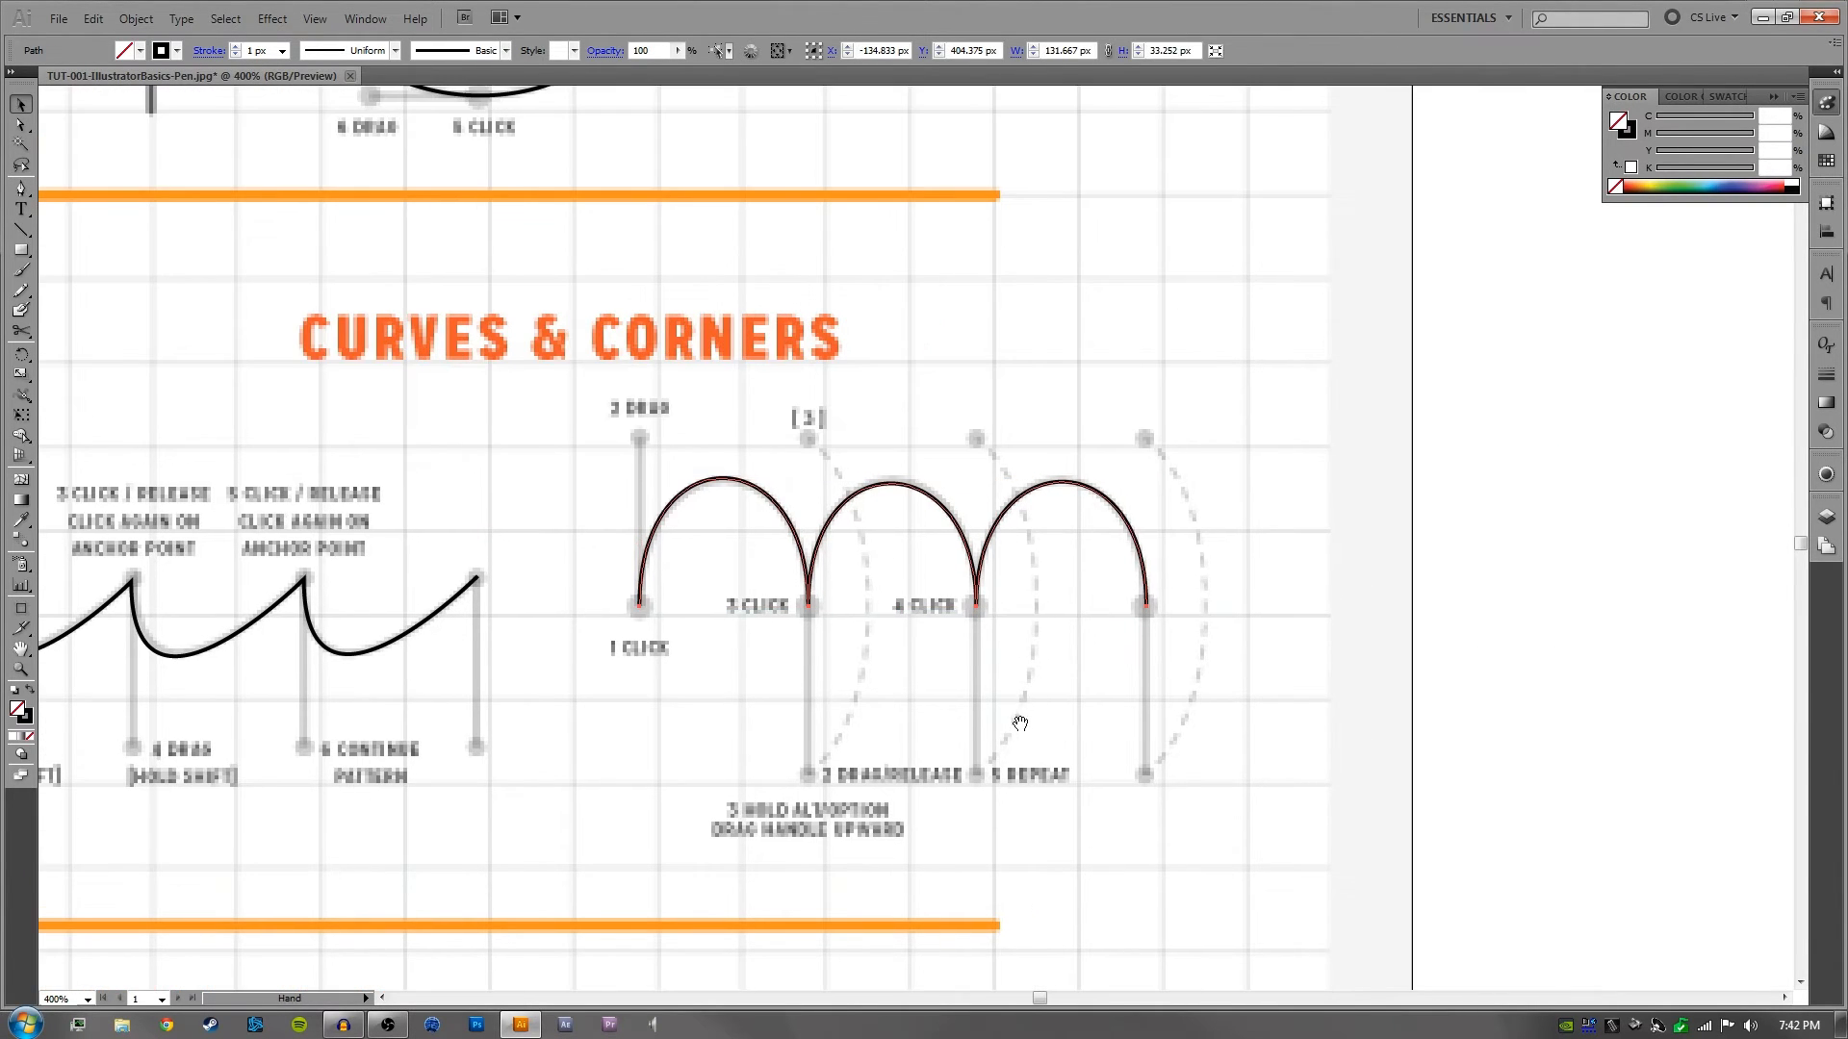
click(1251, 460)
key(a)
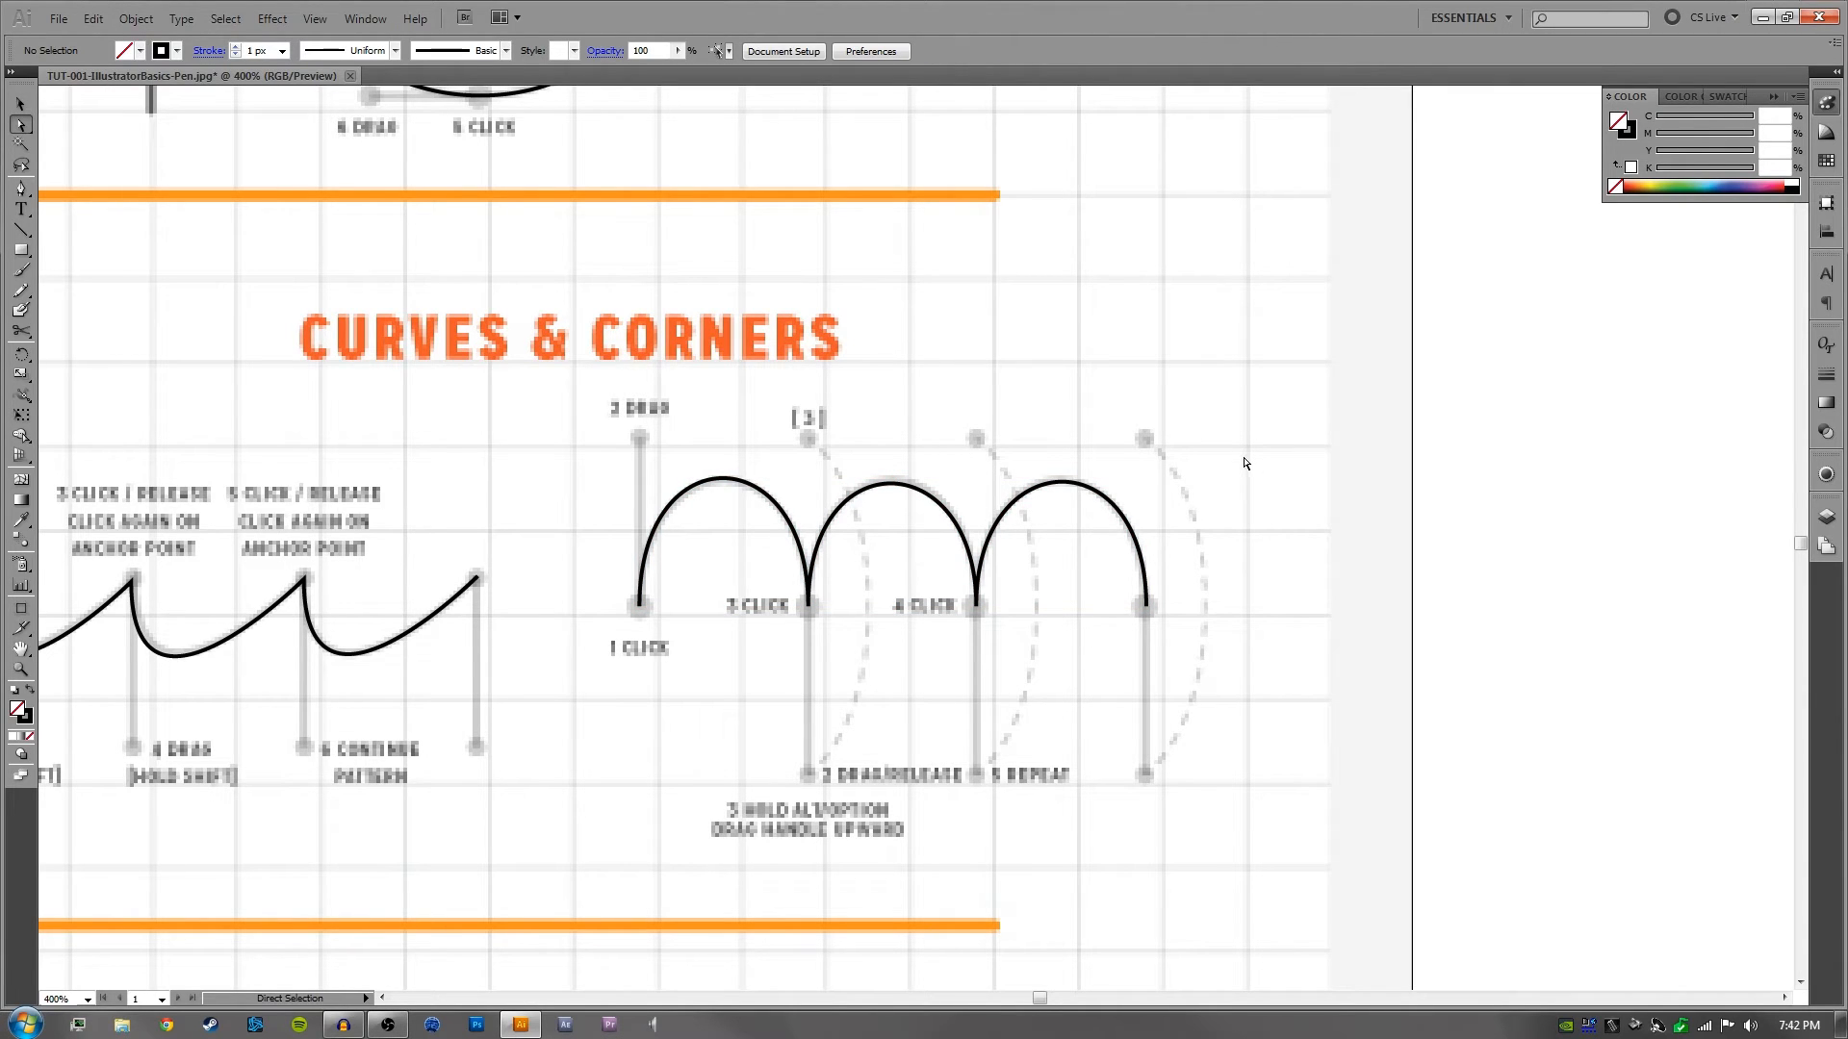
drag(876, 417, 1002, 396)
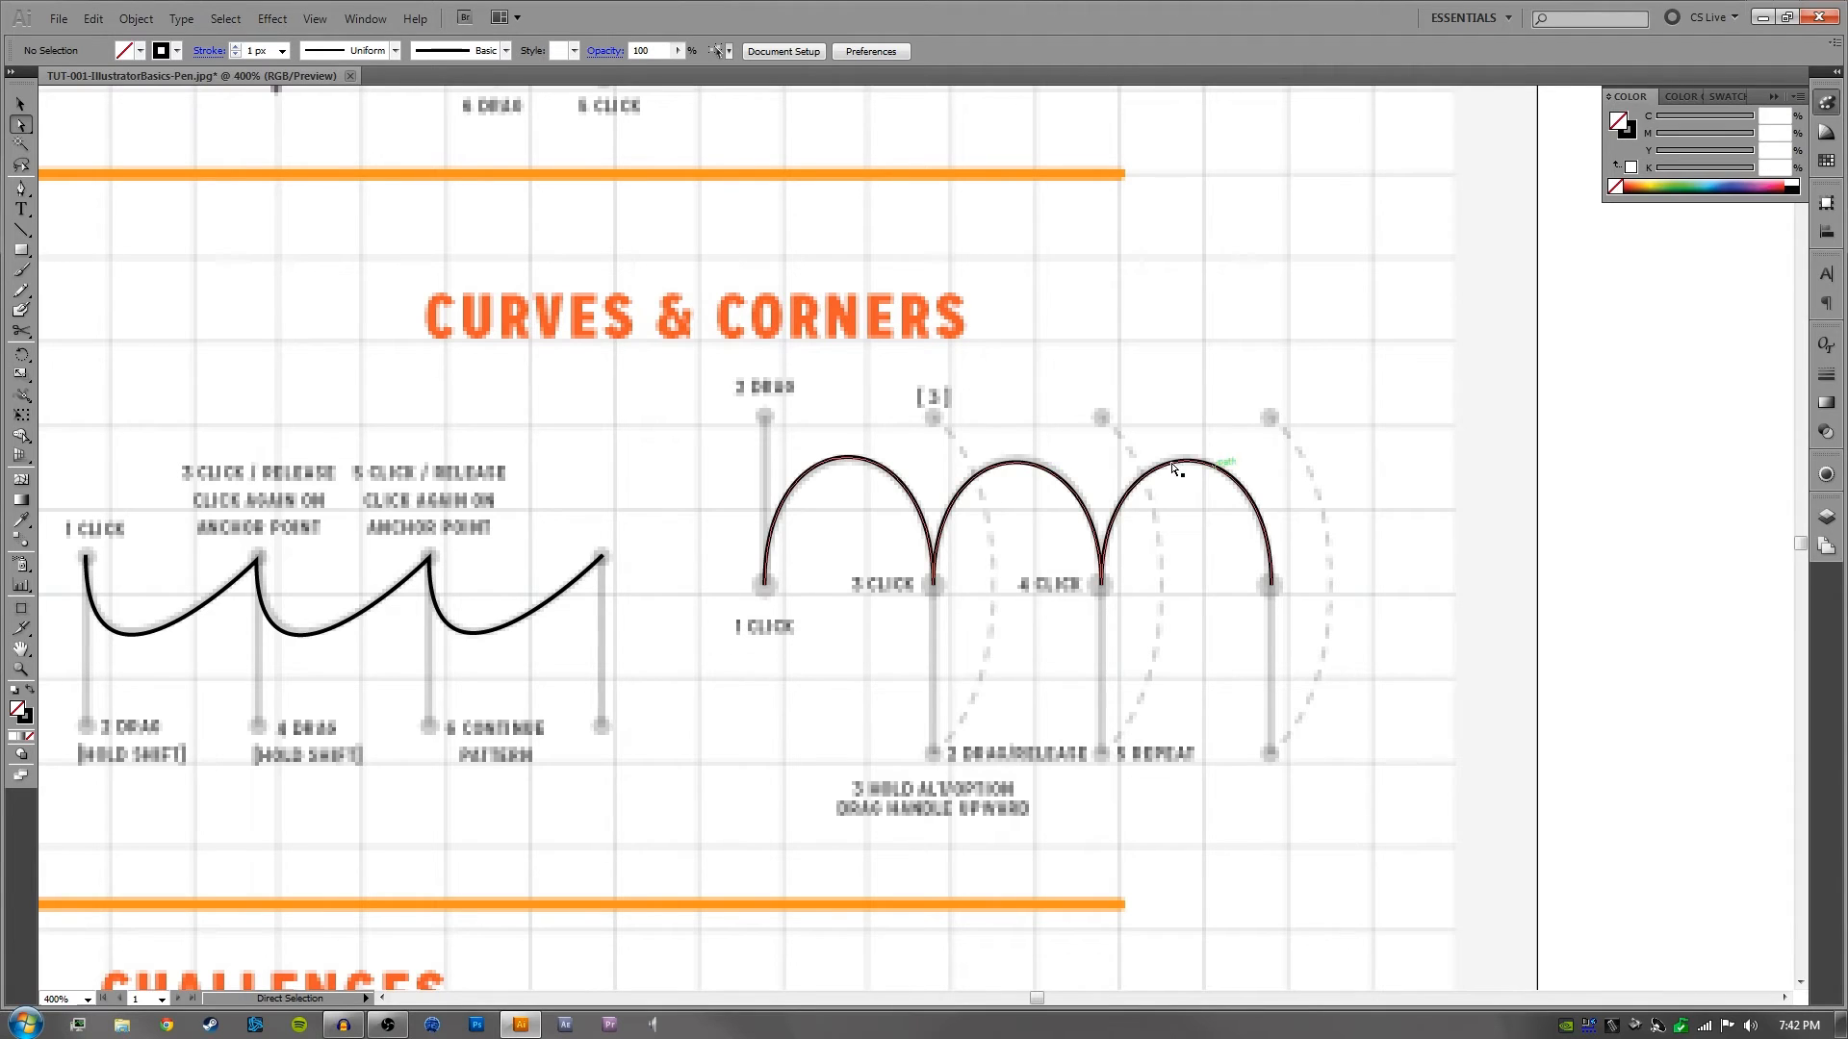
drag(1356, 420, 736, 662)
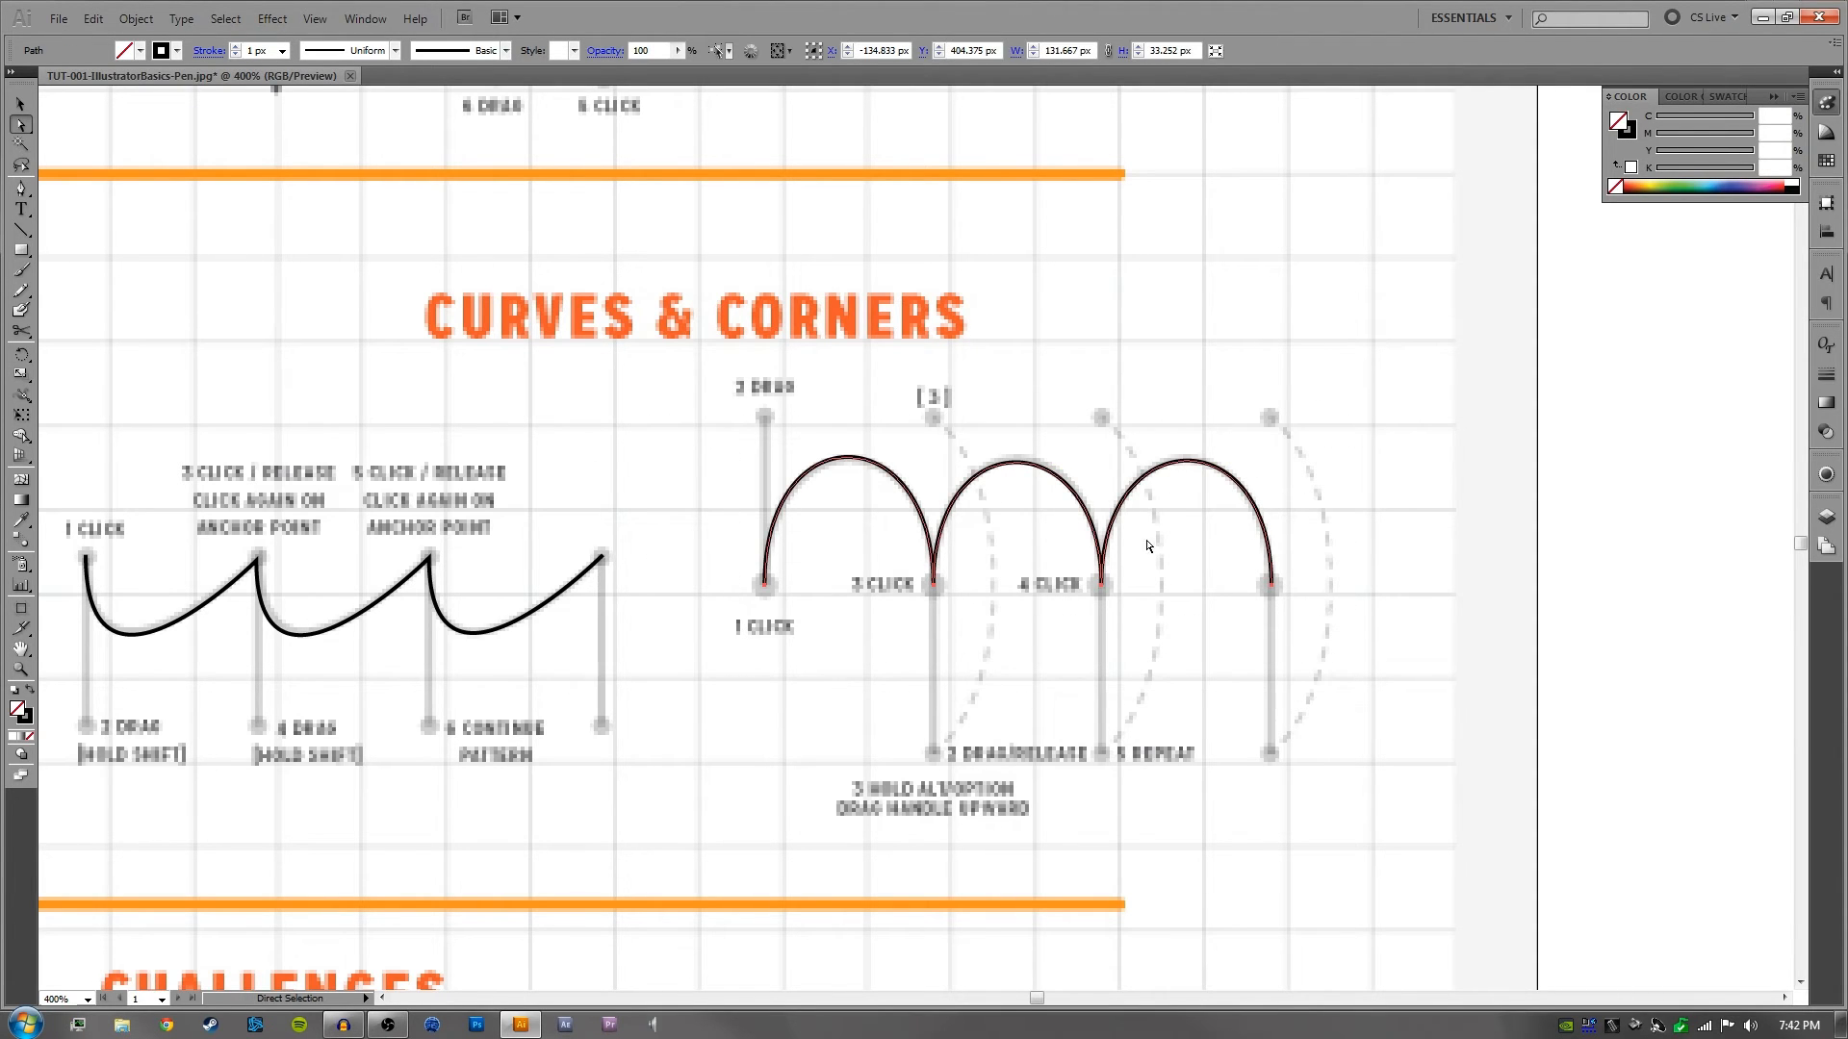
click(707, 678)
- Examine the Challenges section of the worksheet, with its instructions and the anchor points on the swoosh and double-arch outlines
drag(767, 805, 1104, 537)
drag(767, 709, 1272, 344)
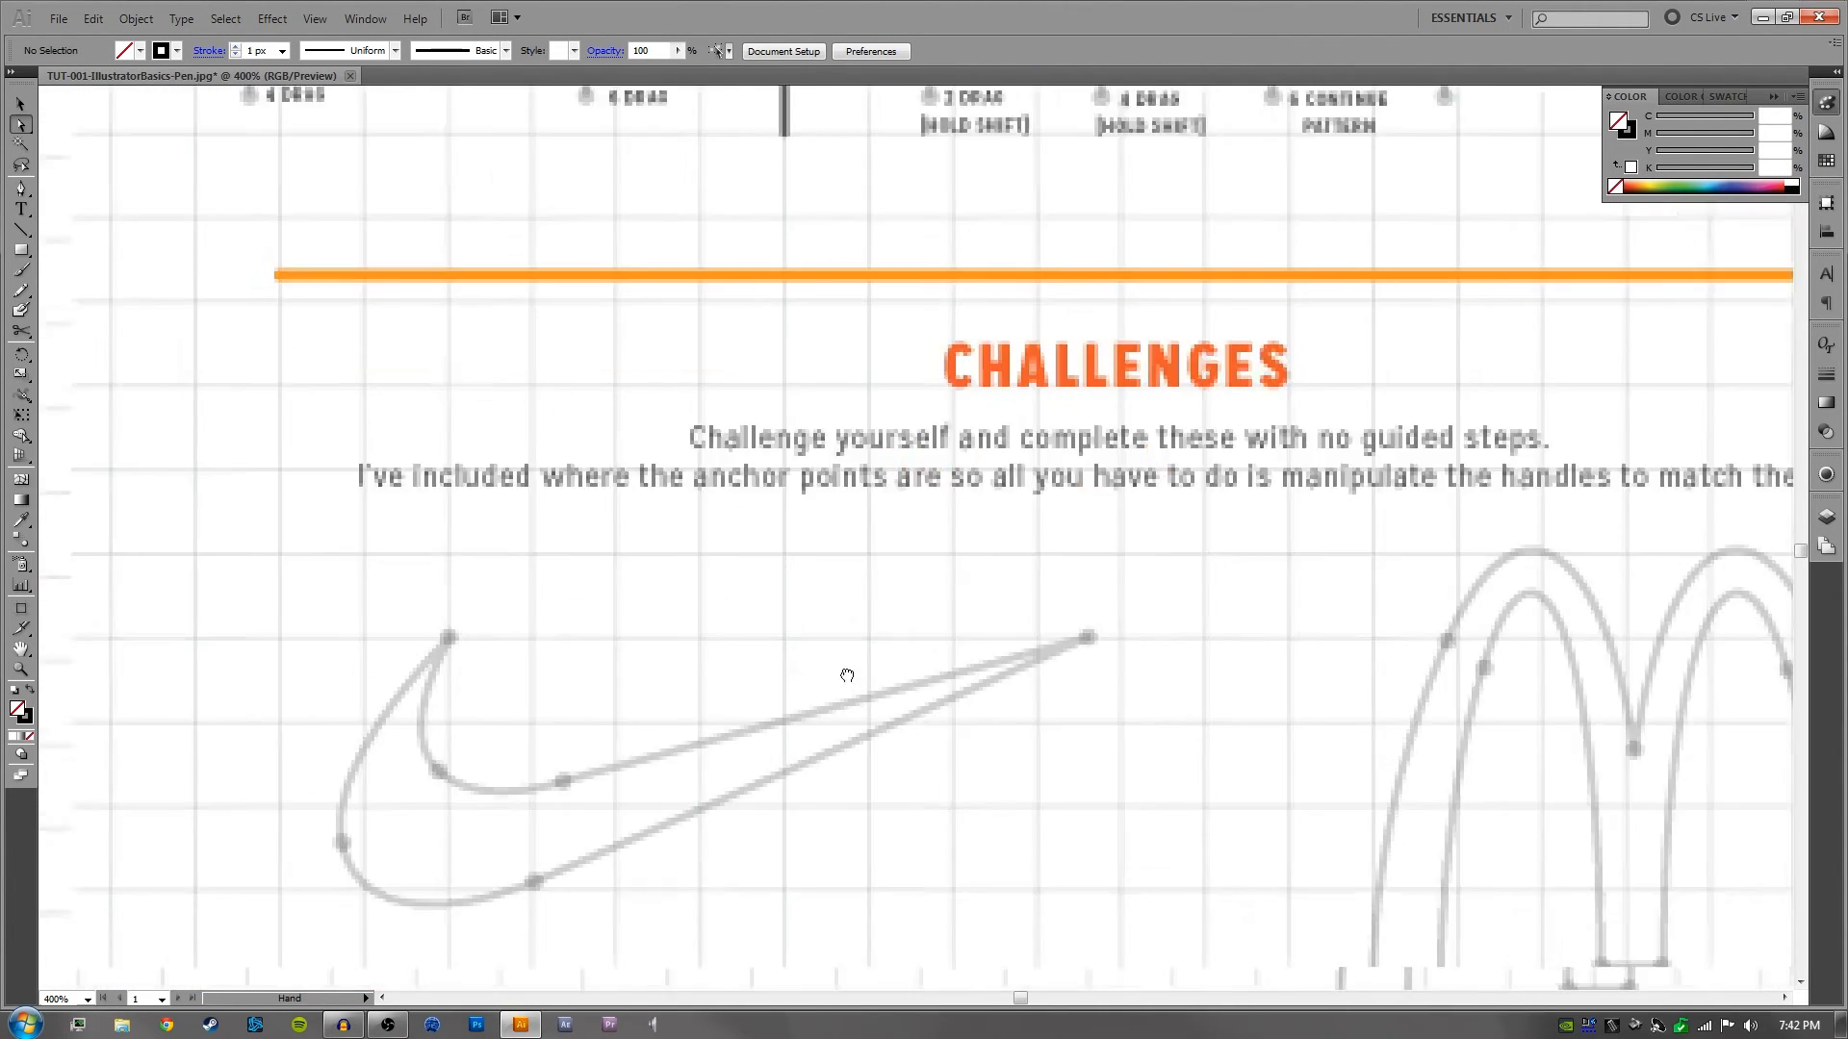
drag(846, 672, 992, 559)
drag(1086, 497, 897, 560)
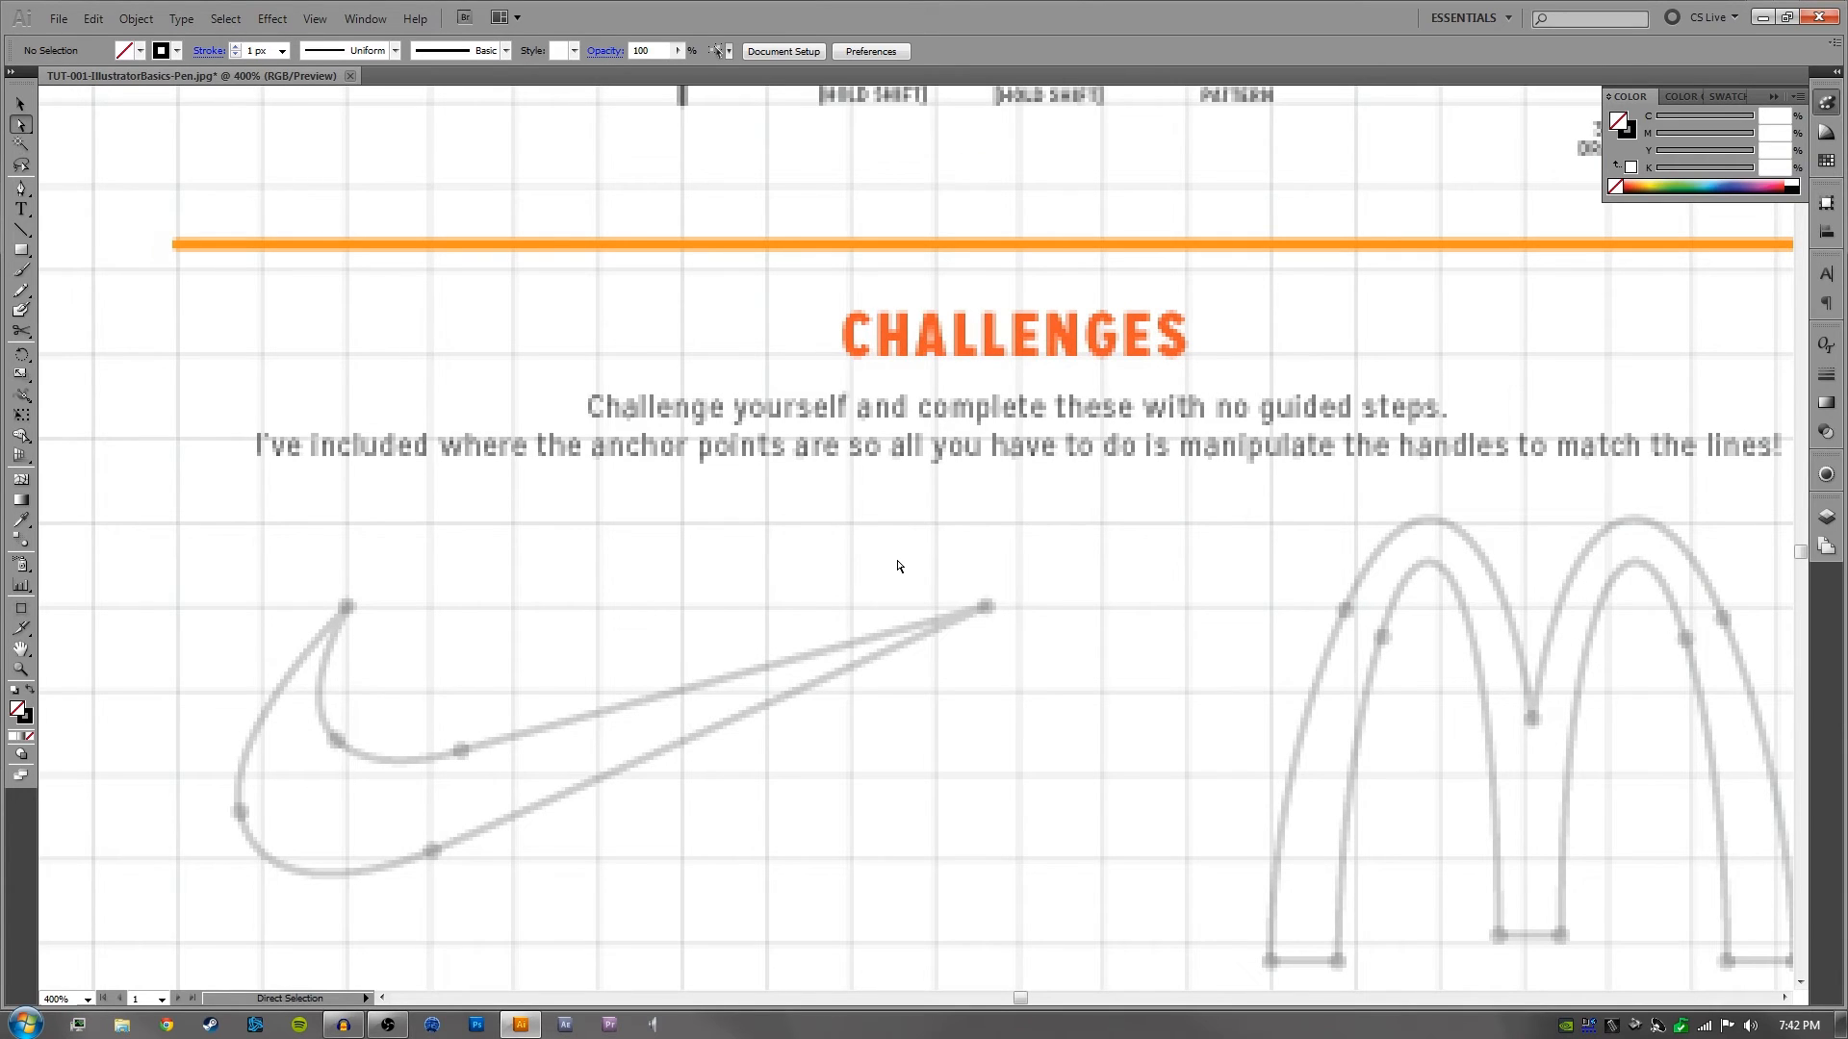
drag(799, 635, 958, 519)
drag(1149, 568, 997, 503)
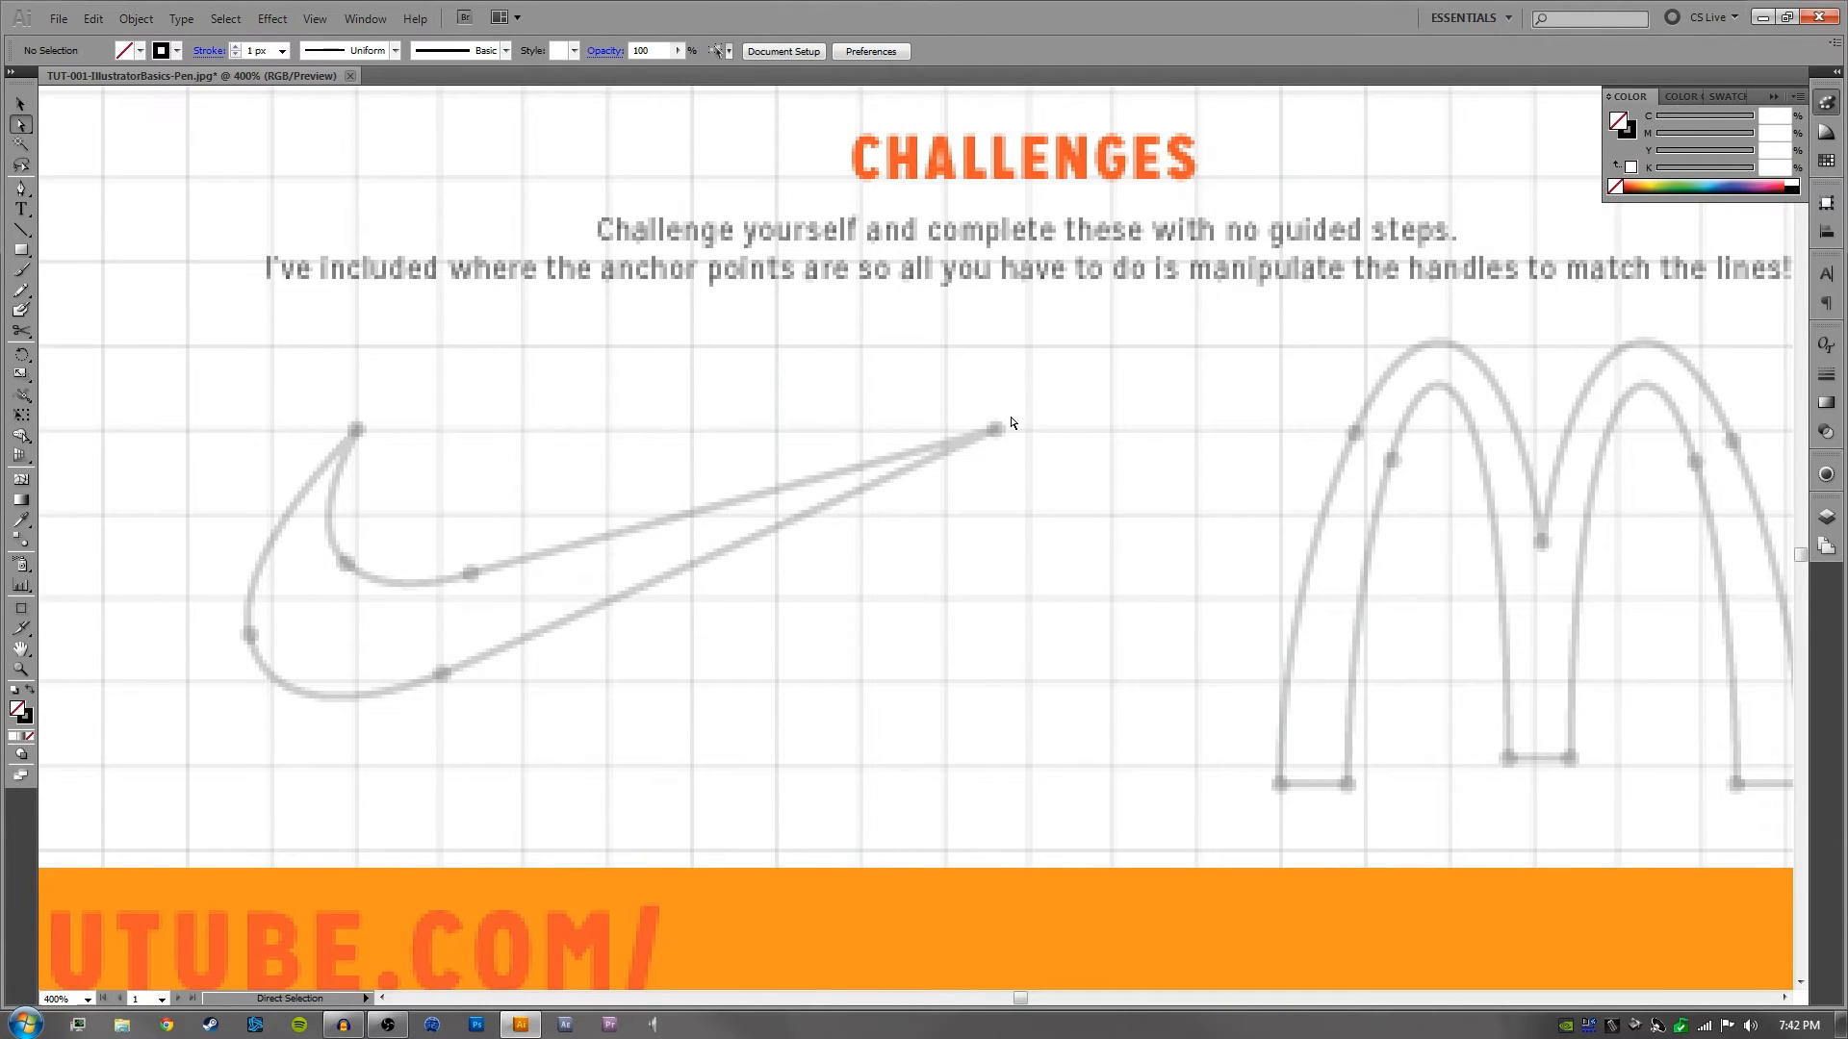
drag(652, 468, 705, 495)
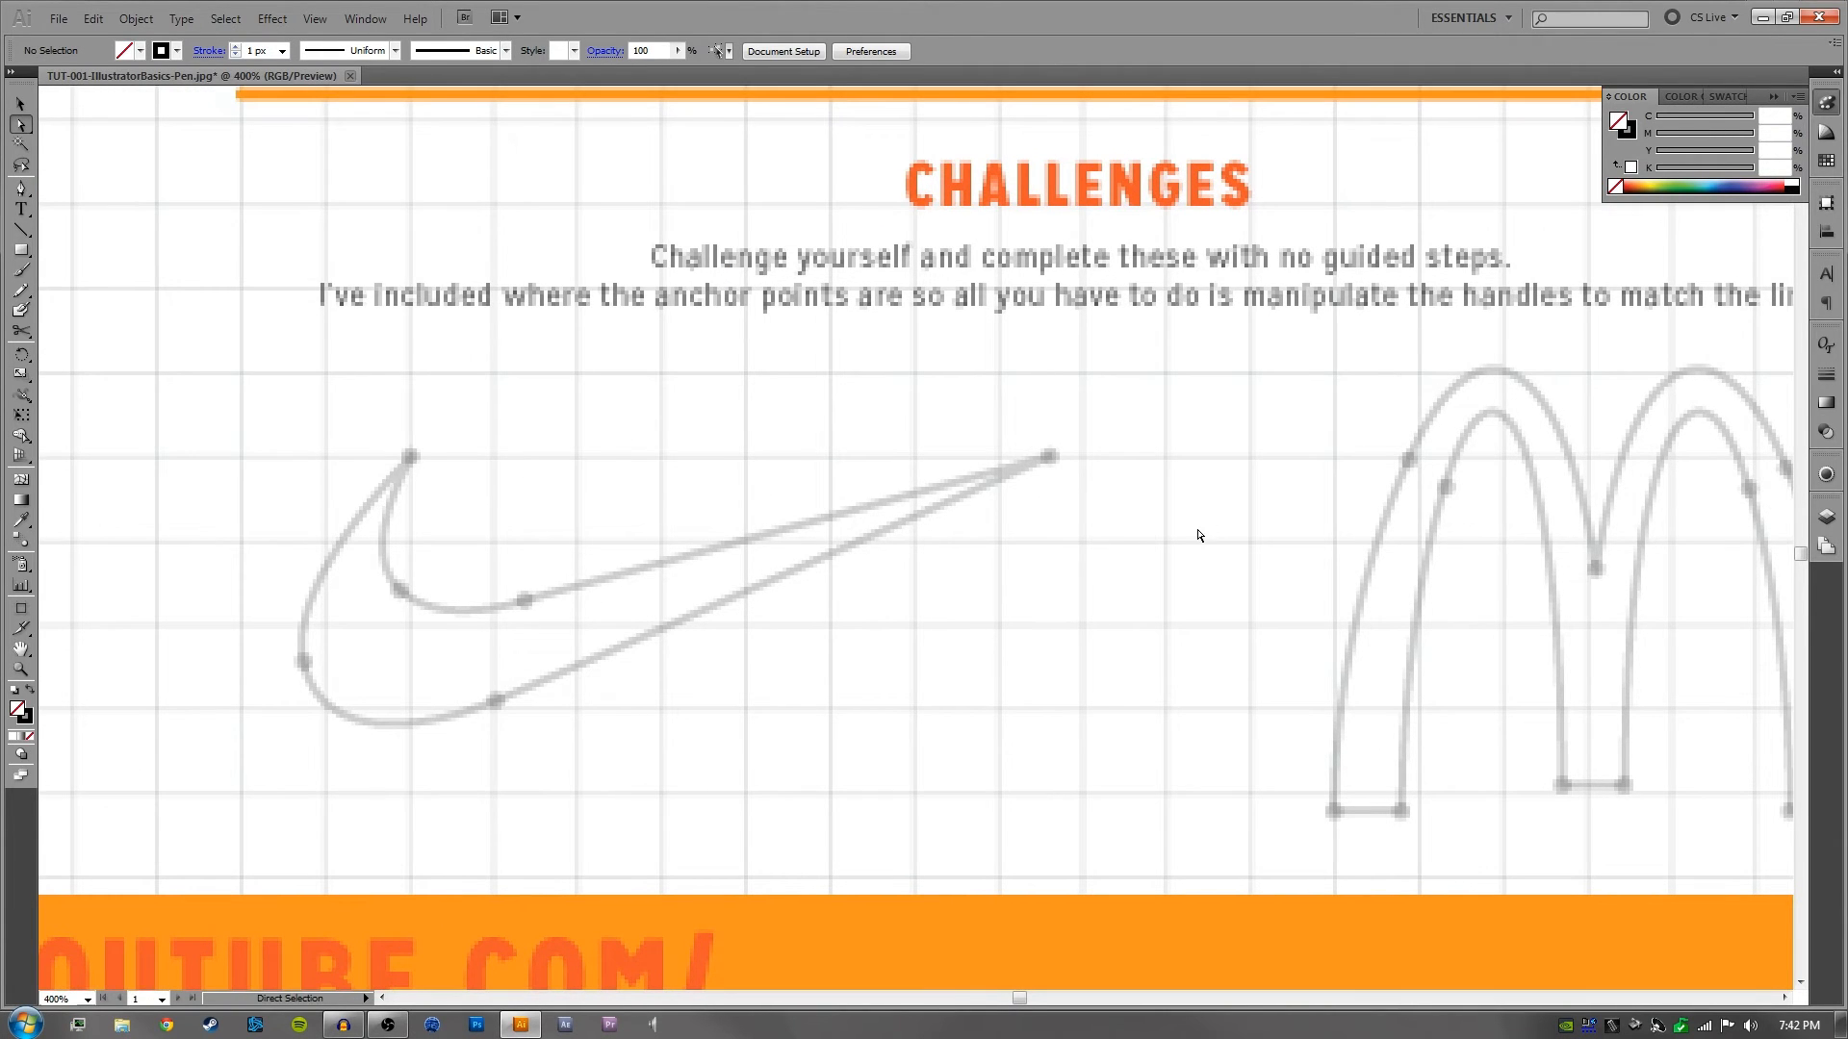
drag(1186, 587, 1011, 622)
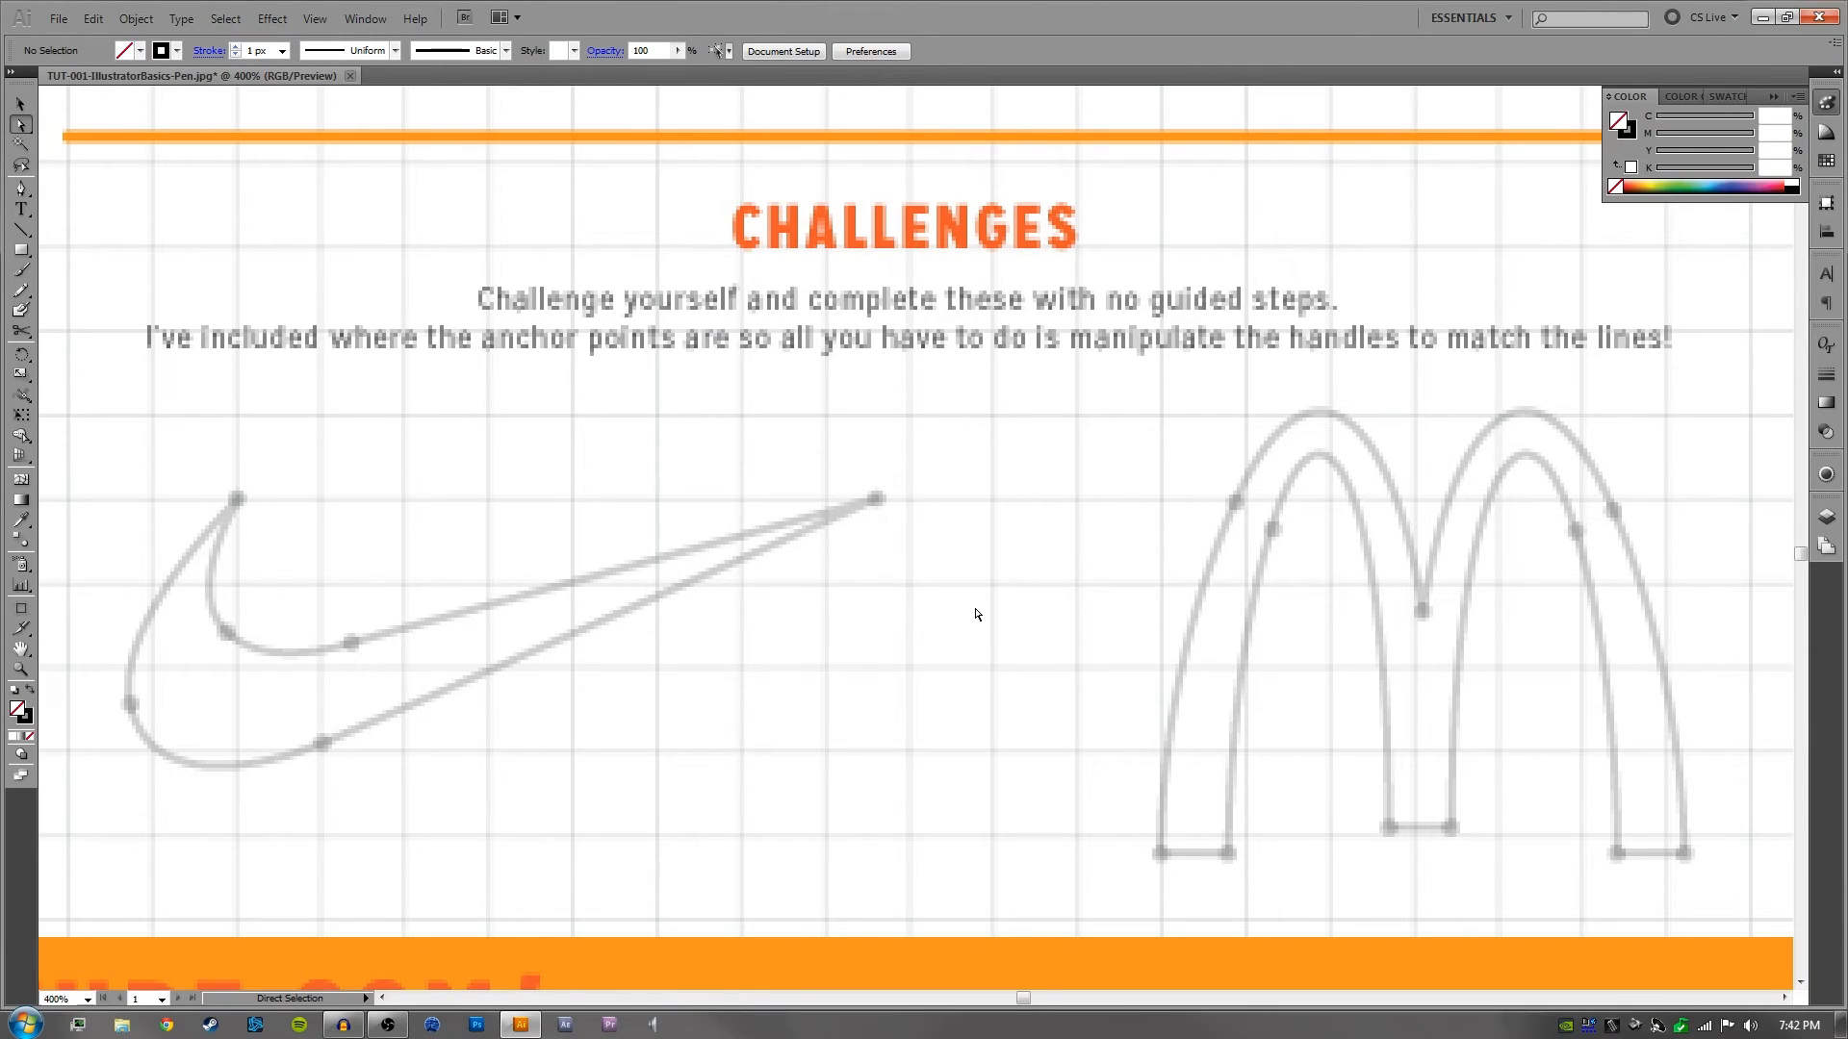
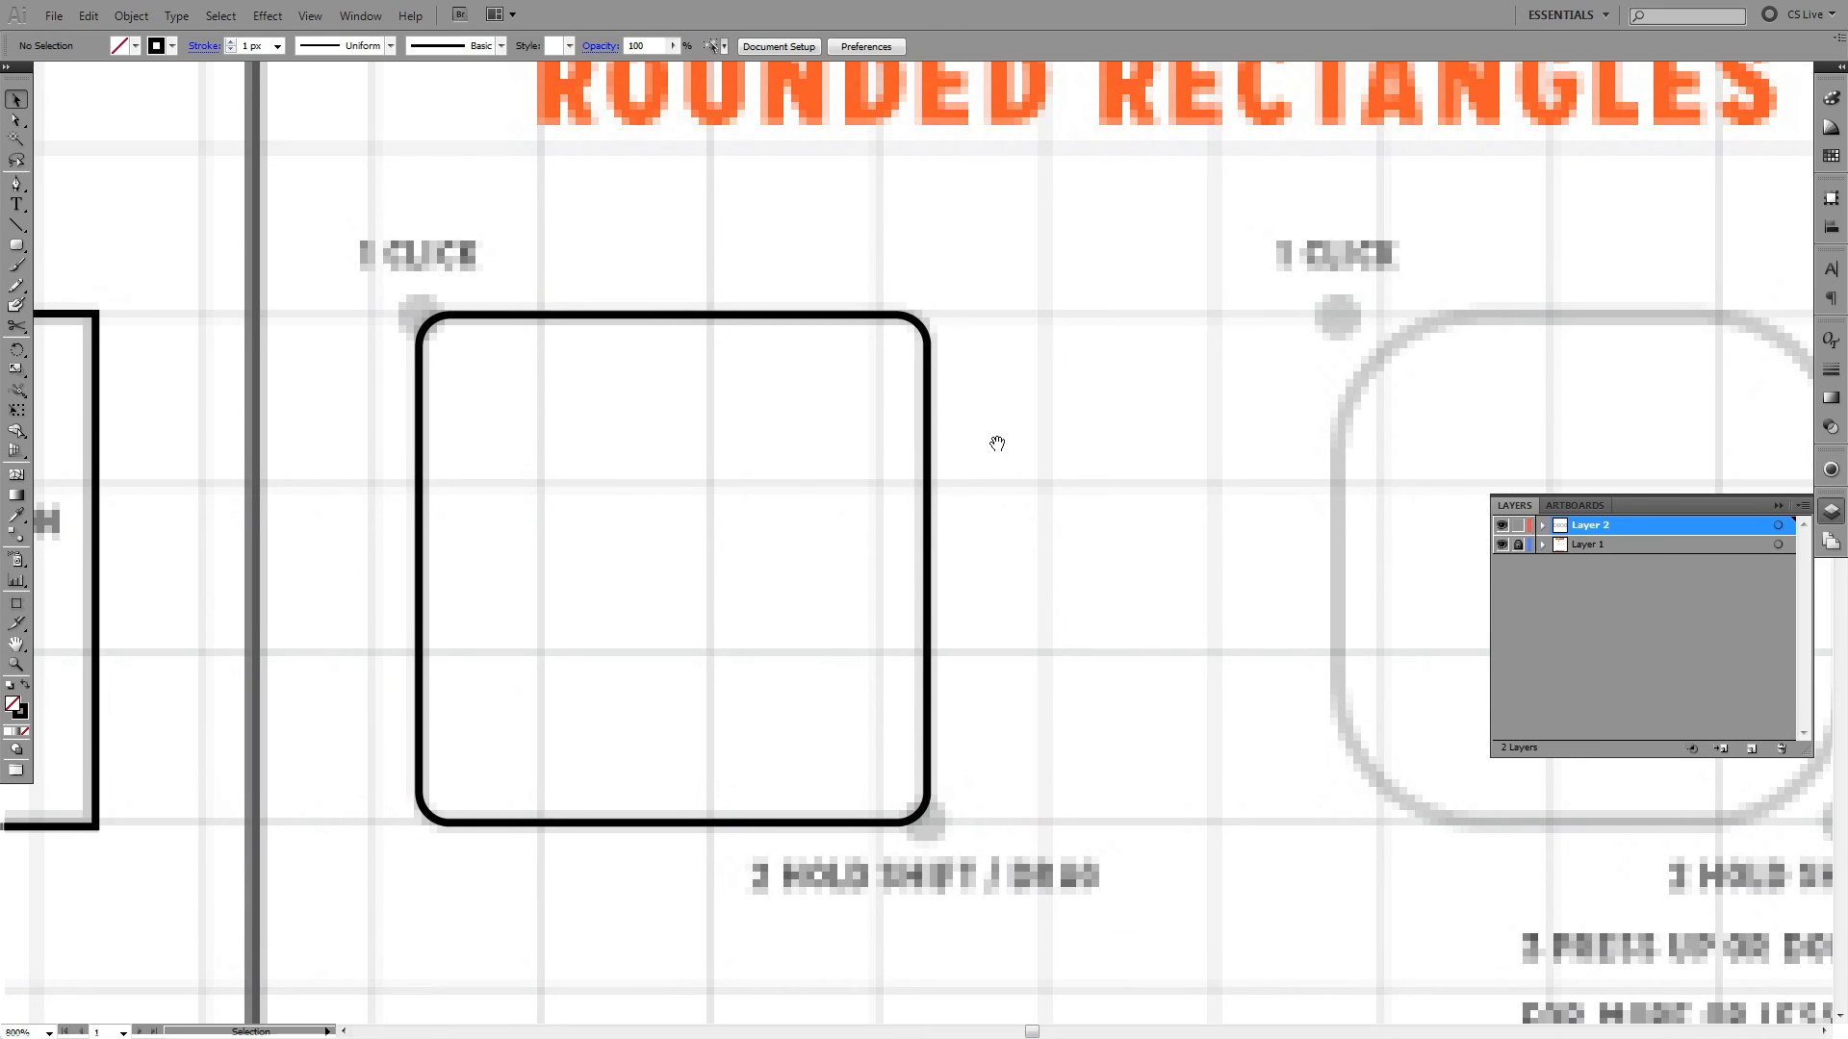
- Draw a trial rounded square over the second rounded-rectangle guide with the Rounded Rectangle tool's existing corner radius, and undo it
key(ctrl+minus)
key(ctrl+minus)
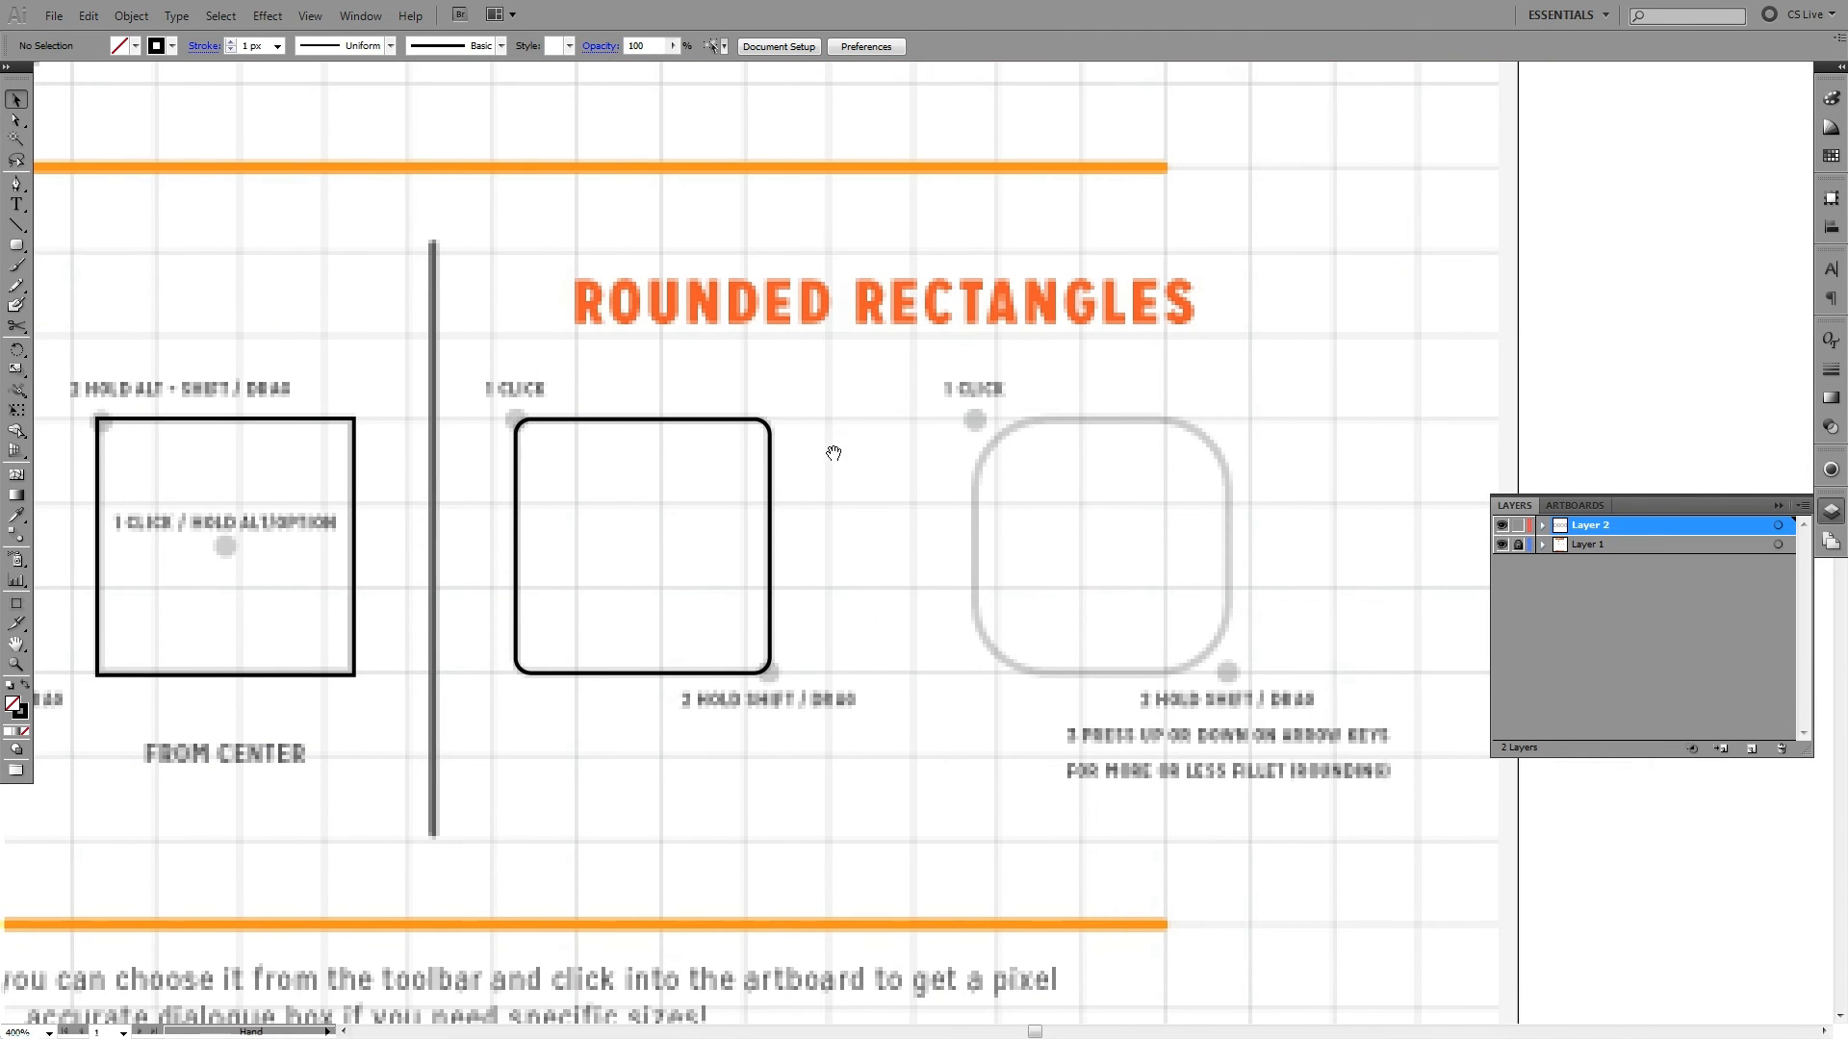
drag(817, 401, 819, 422)
click(853, 409)
drag(1042, 434, 794, 449)
click(17, 245)
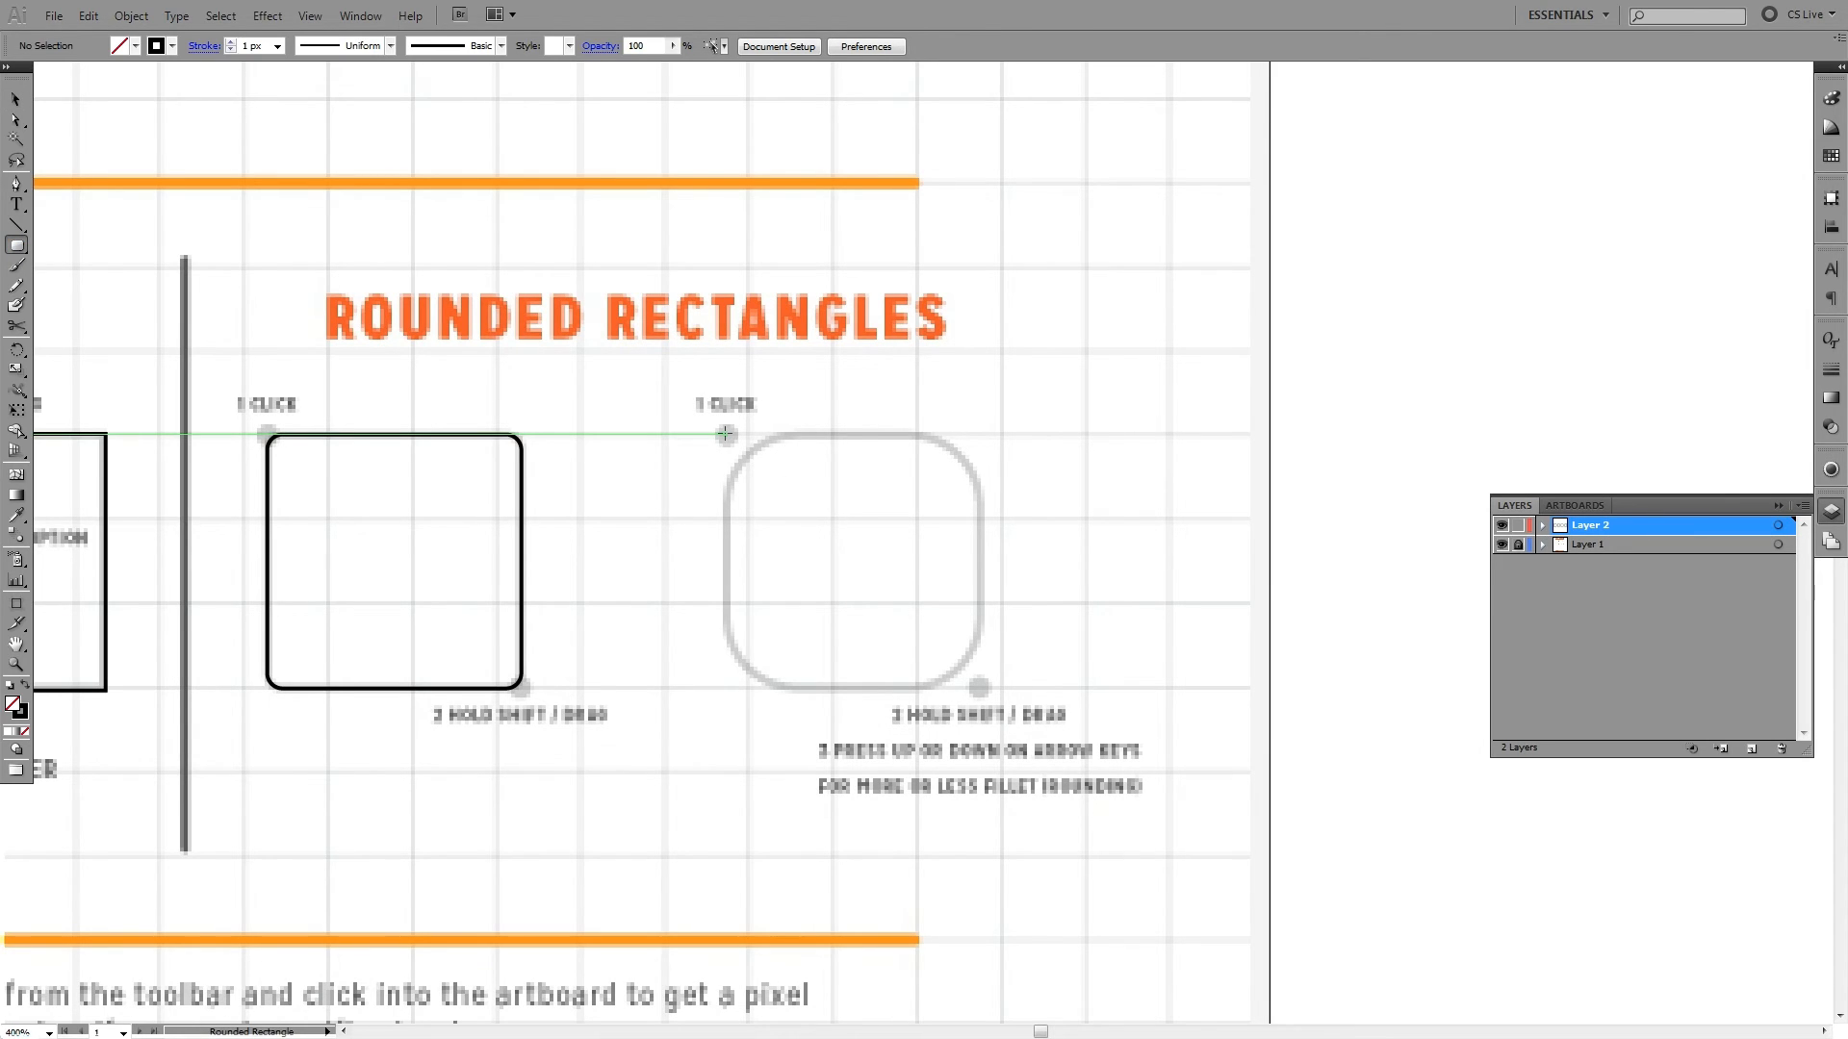
drag(724, 434, 978, 687)
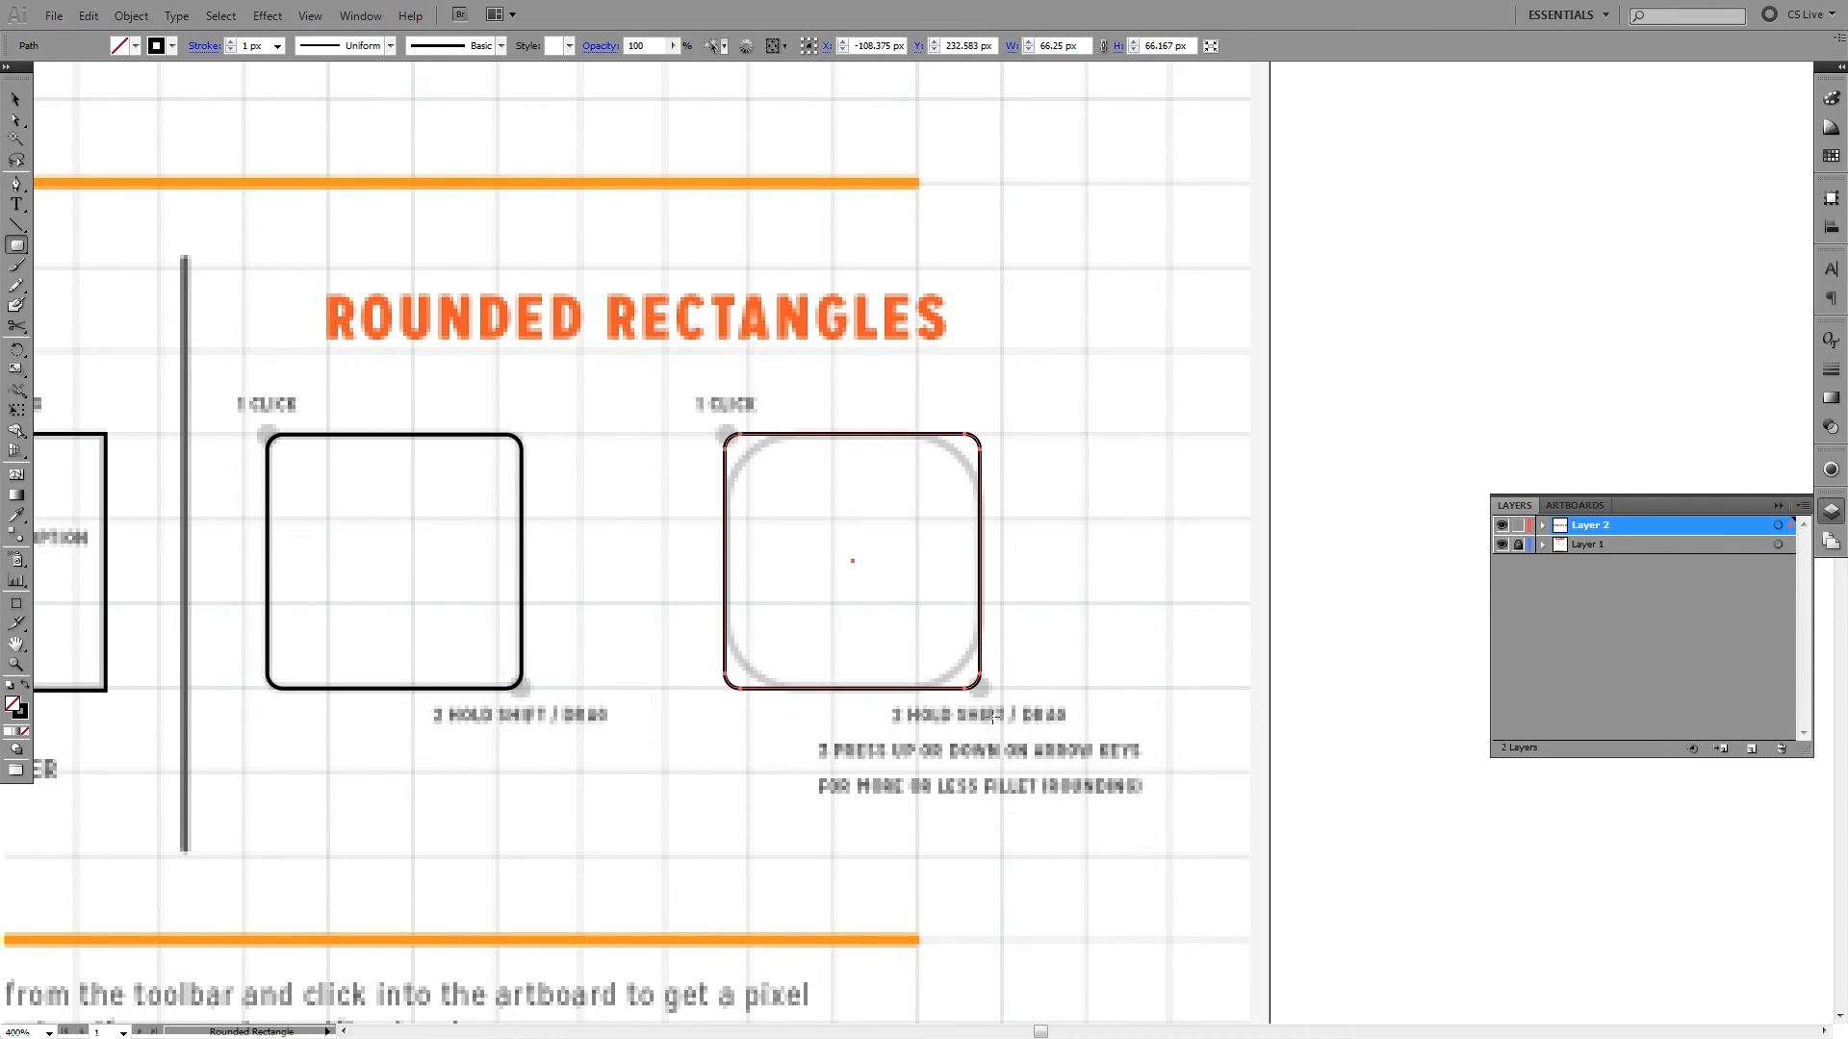
key(ctrl+z)
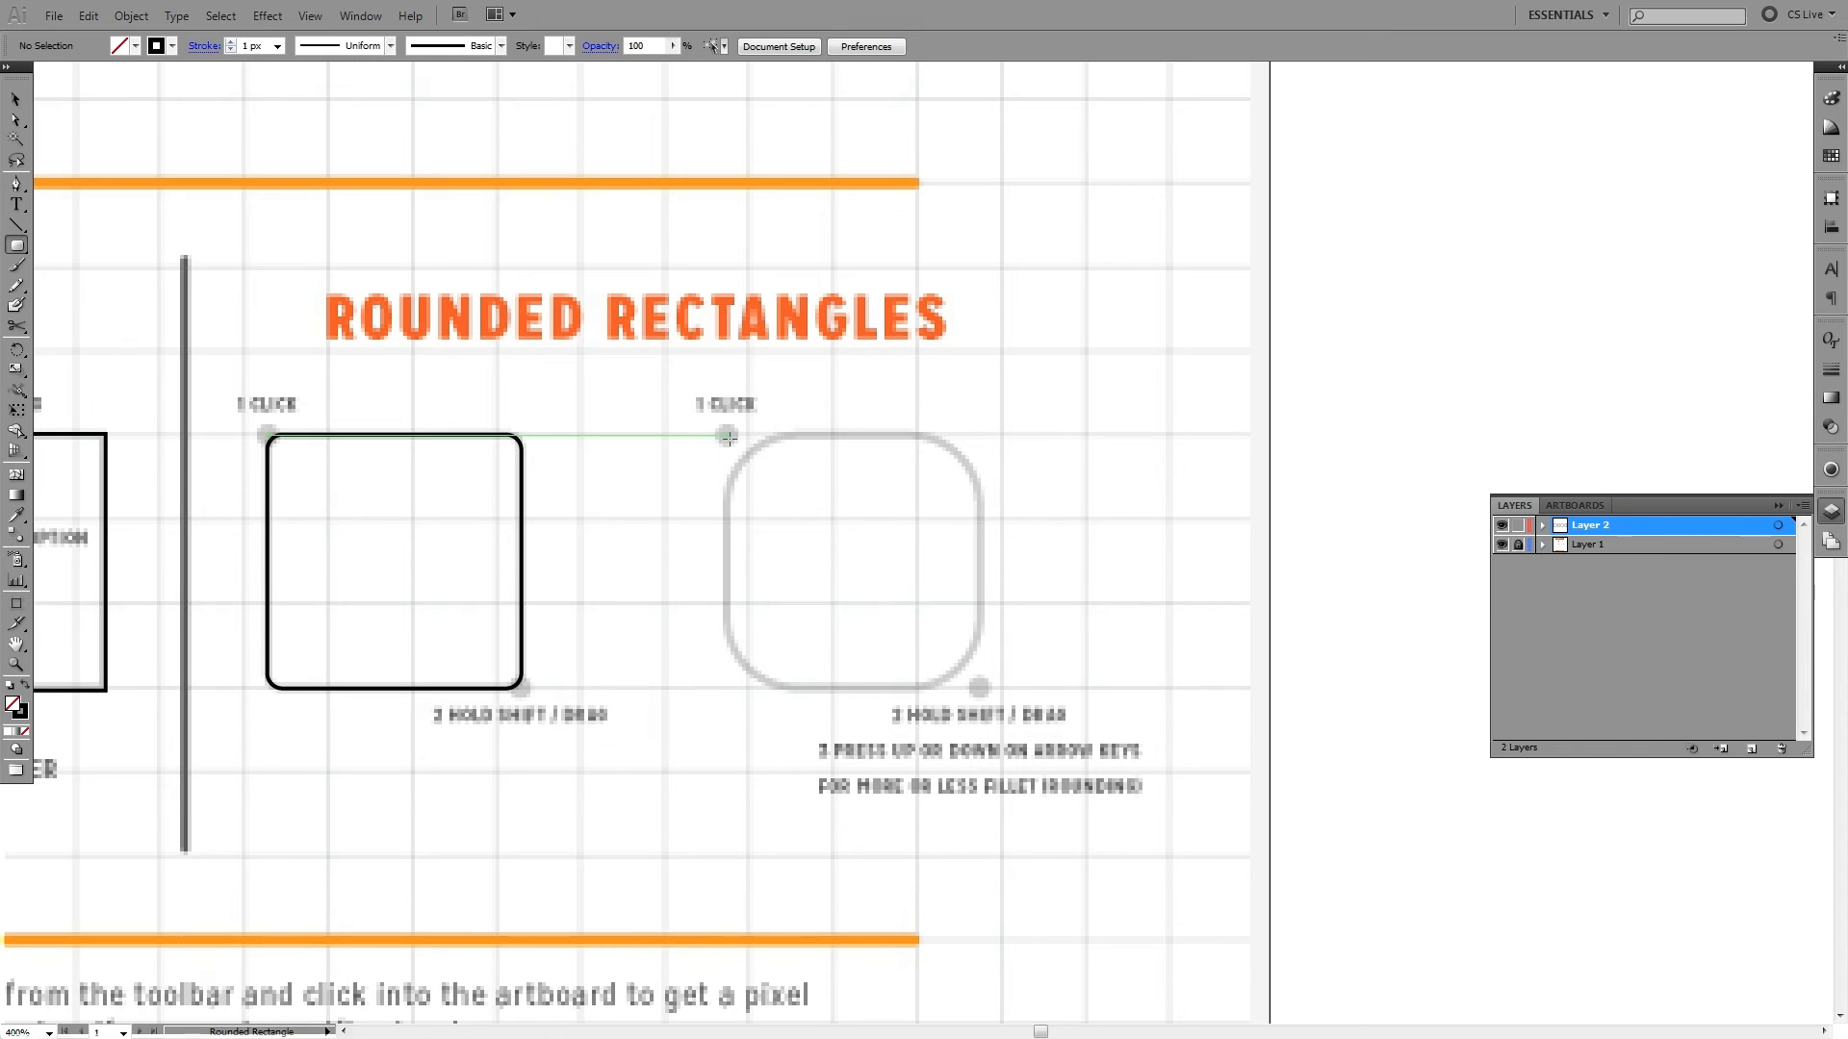
- Trace the second rounded-rectangle guide with a square about 66 px wide, adjusting the corner radius to match the outline, and deselect it
drag(725, 431, 980, 686)
key(Up)
key(Up)
key(Up)
key(Up)
key(Up)
key(Up)
key(Up)
key(Up)
key(Up)
key(Up)
key(Up)
key(Up)
key(Up)
key(Up)
key(Down)
key(Down)
key(Down)
key(Down)
key(Down)
key(Down)
key(Down)
key(Down)
key(Up)
key(Up)
key(Up)
key(Up)
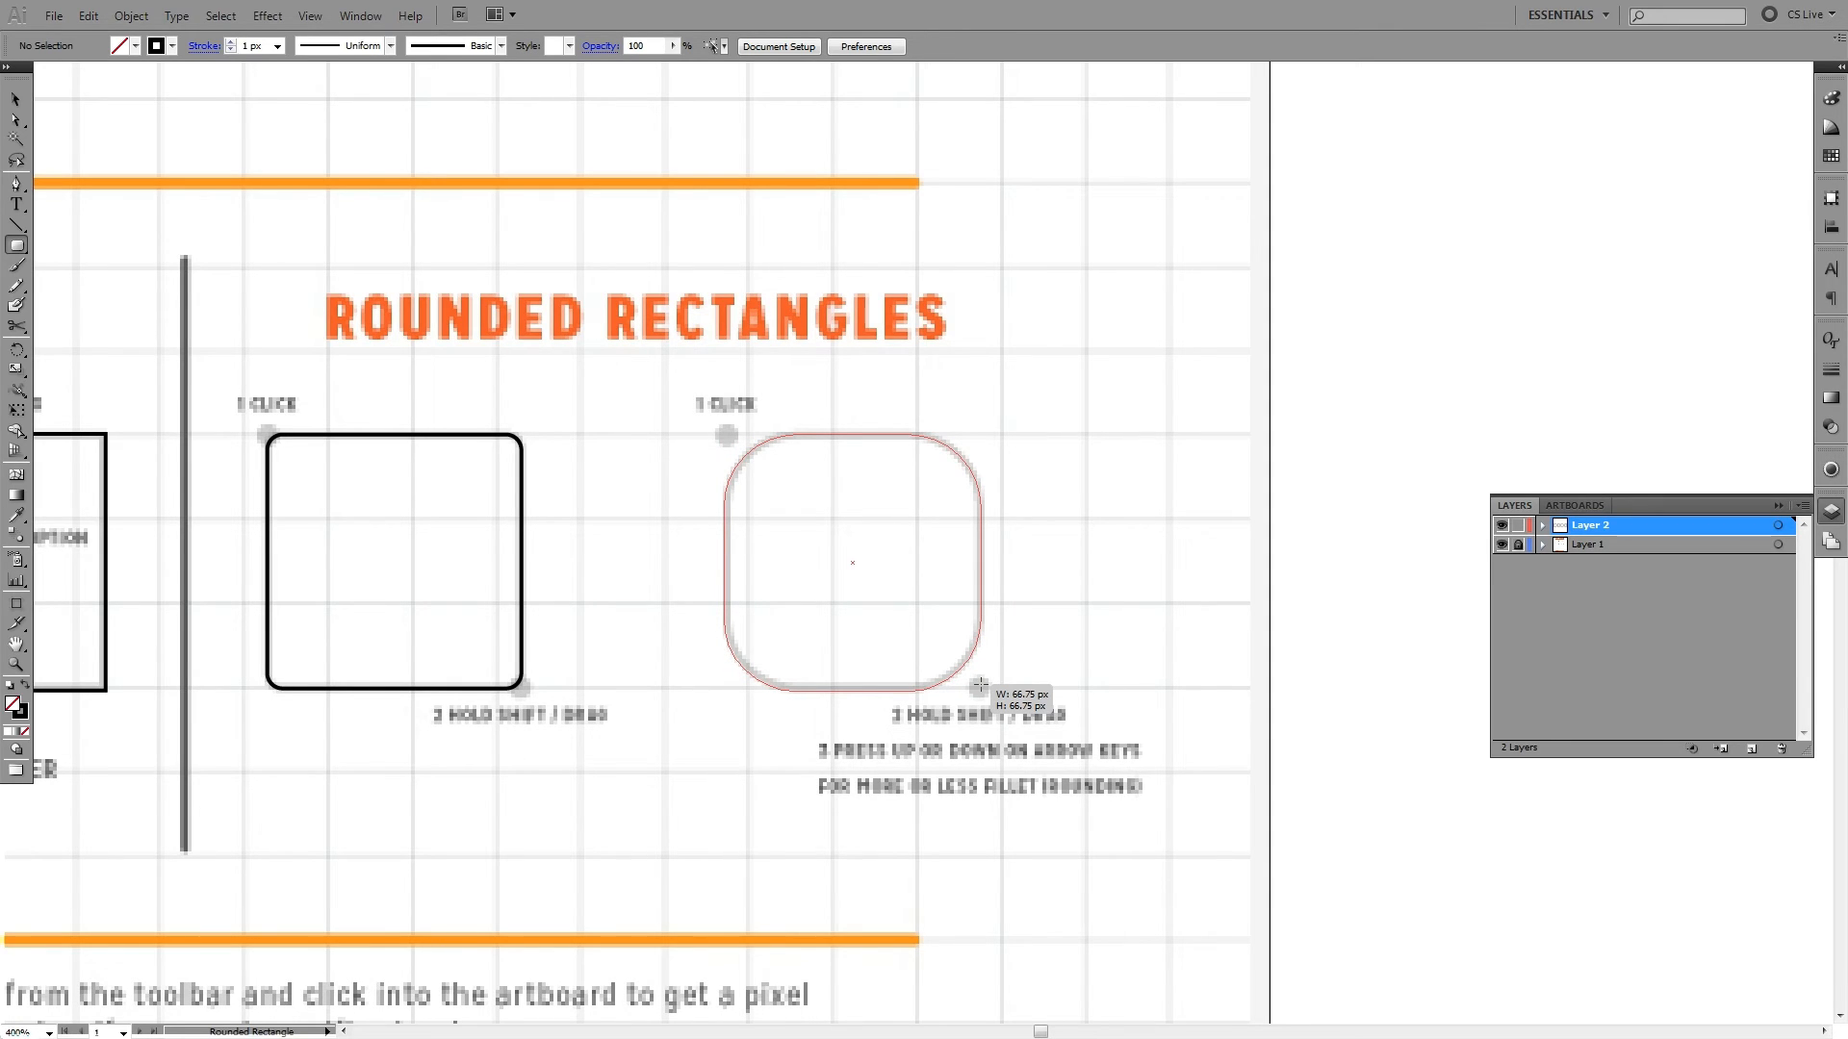
mouse_move(980, 685)
mouse_down()
mouse_move(894, 607)
mouse_move(978, 687)
mouse_up()
key(Down)
key(Down)
key(Down)
key(Down)
key(Up)
key(Up)
key(Down)
key(Up)
key(Up)
key(Up)
key(Up)
key(Up)
key(Up)
key(Up)
key(Up)
key(Down)
key(Down)
key(Down)
key(Down)
key(Down)
key(Down)
key(Down)
key(Down)
key(Down)
key(Down)
key(Up)
key(Up)
key(Up)
key(Up)
key(Up)
key(Up)
key(Up)
key(Up)
key(Up)
key(Up)
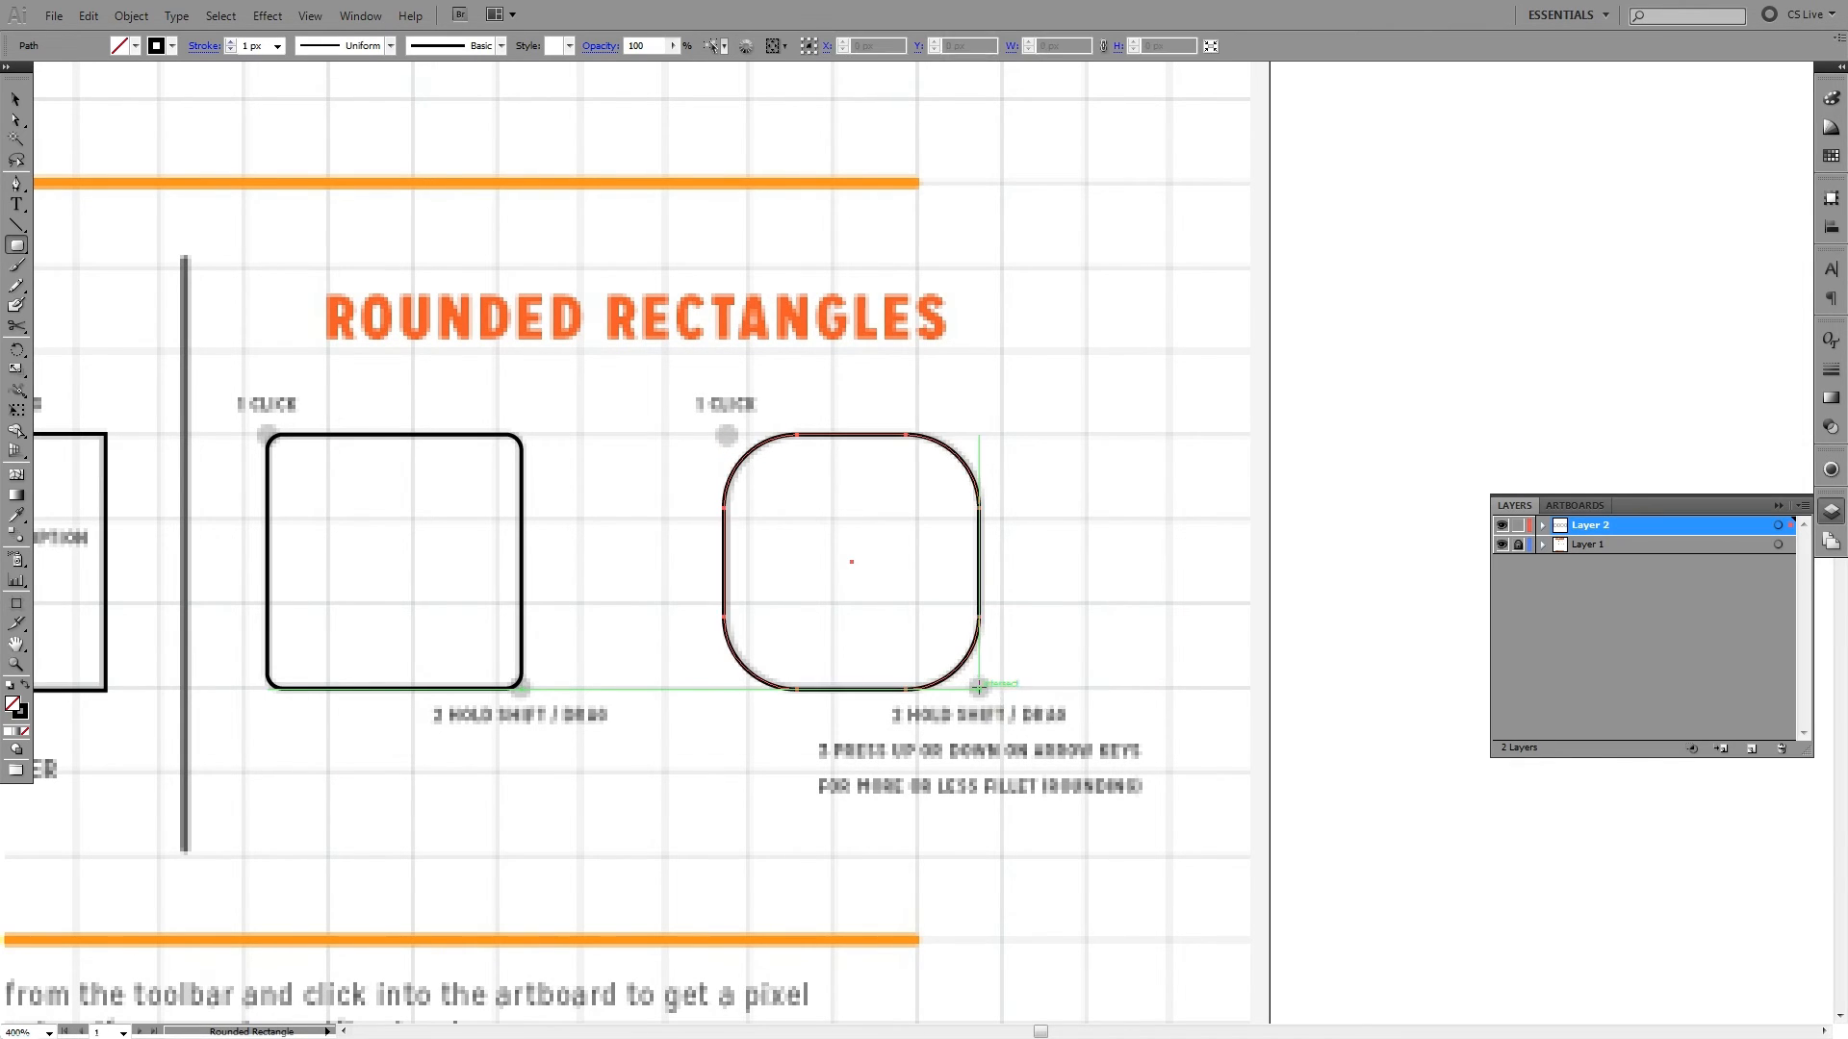
ctrl+click(1107, 585)
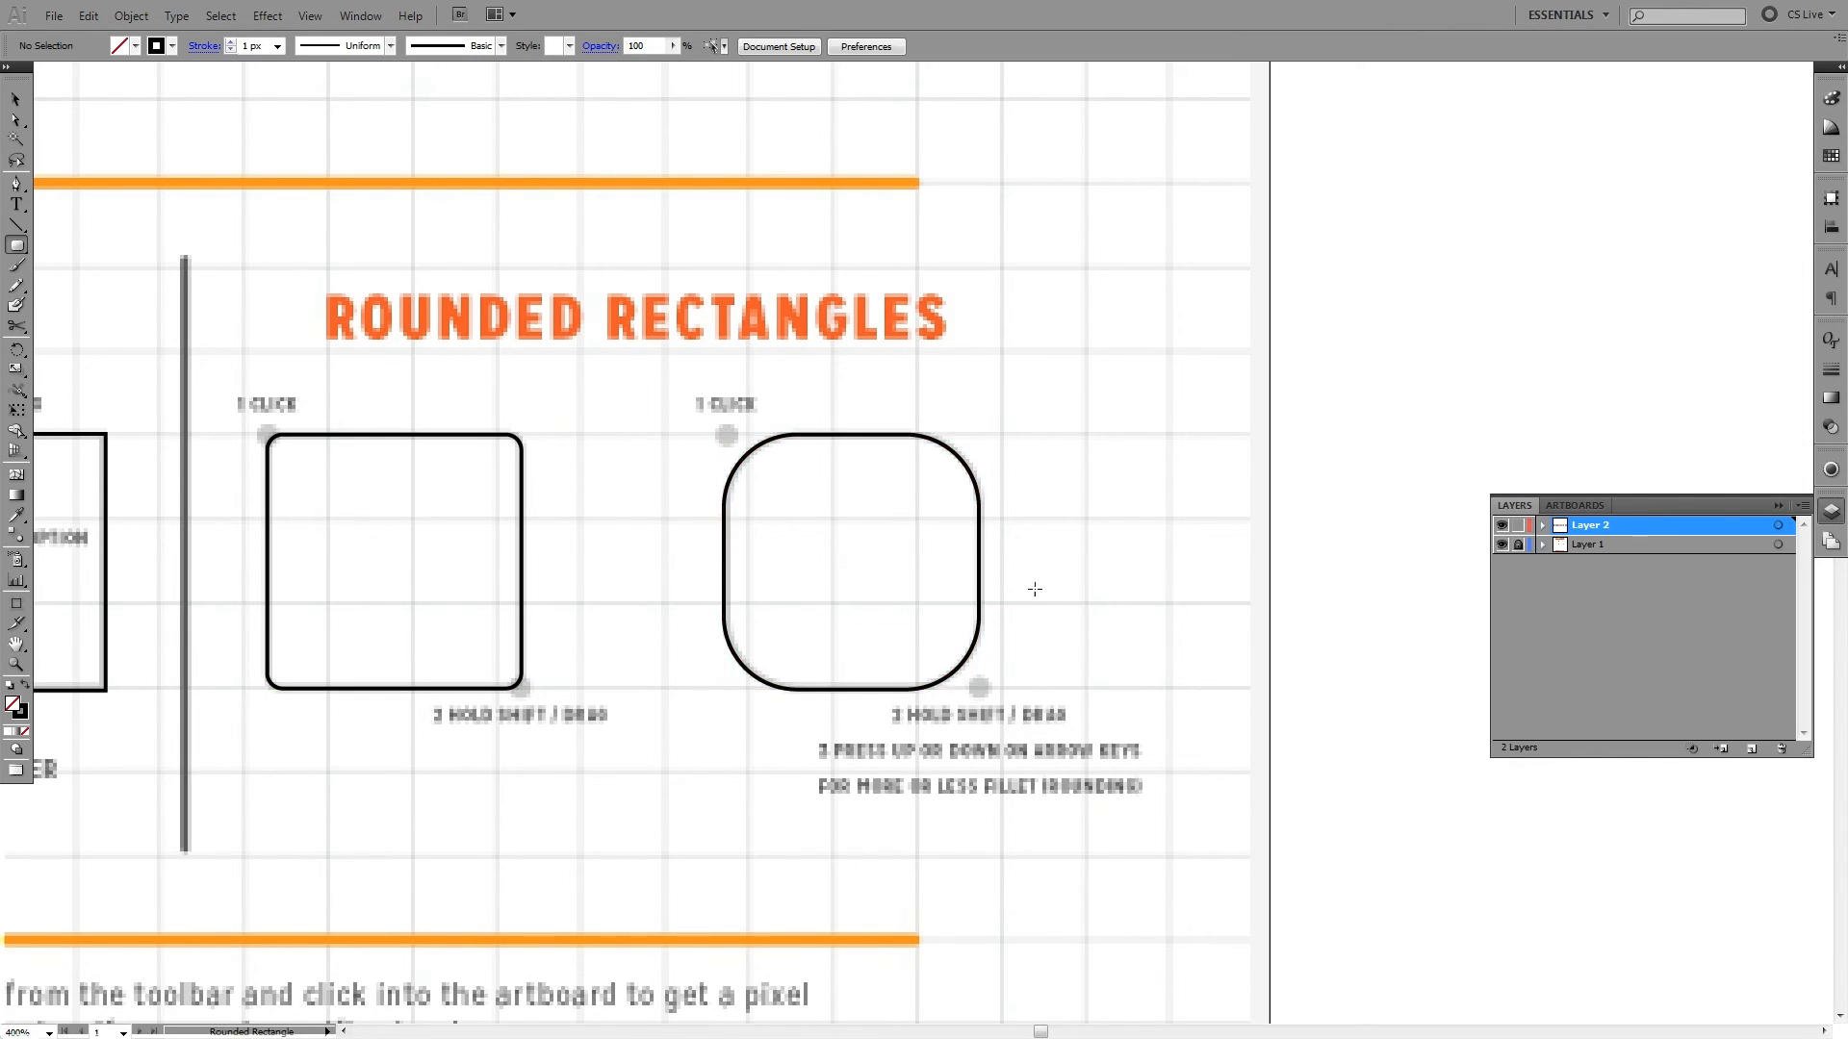
- Move the second rounded square off its guide with the Selection tool and place it back over the outline
key(v)
drag(742, 547, 572, 528)
click(551, 450)
drag(494, 465, 778, 464)
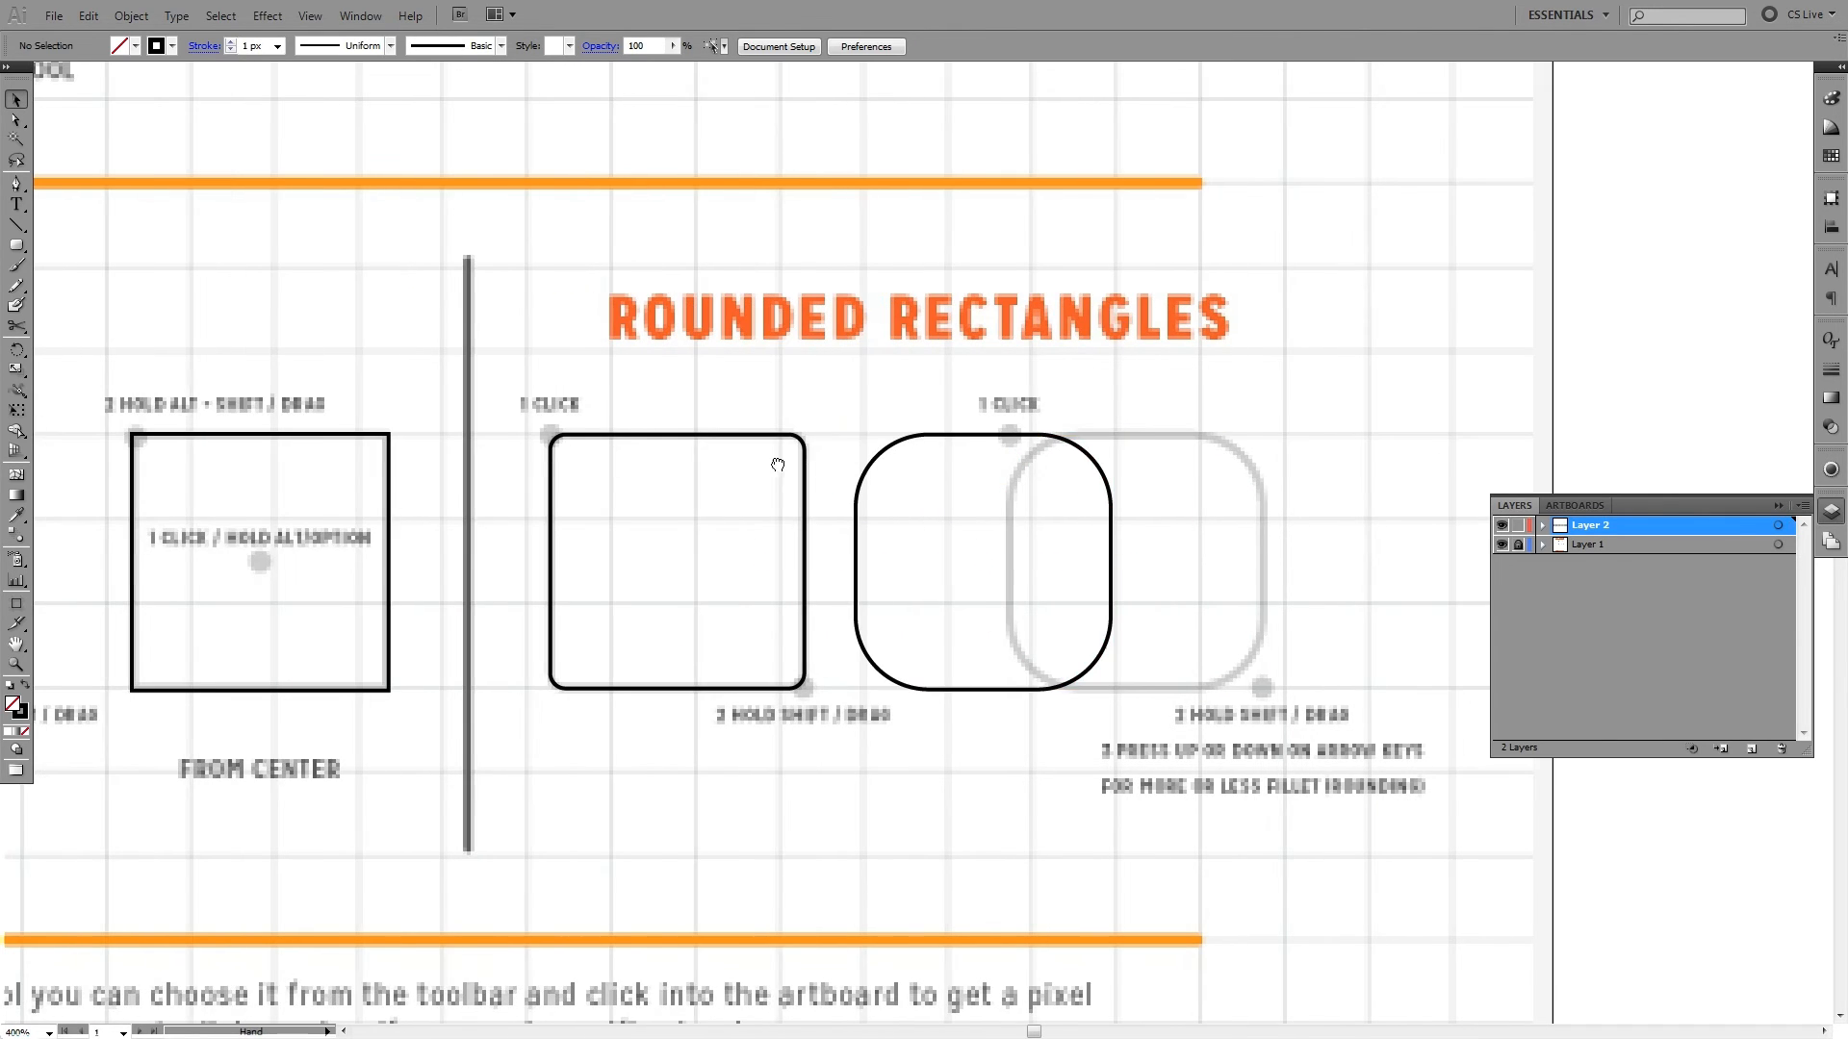
drag(696, 408, 1006, 484)
click(1142, 424)
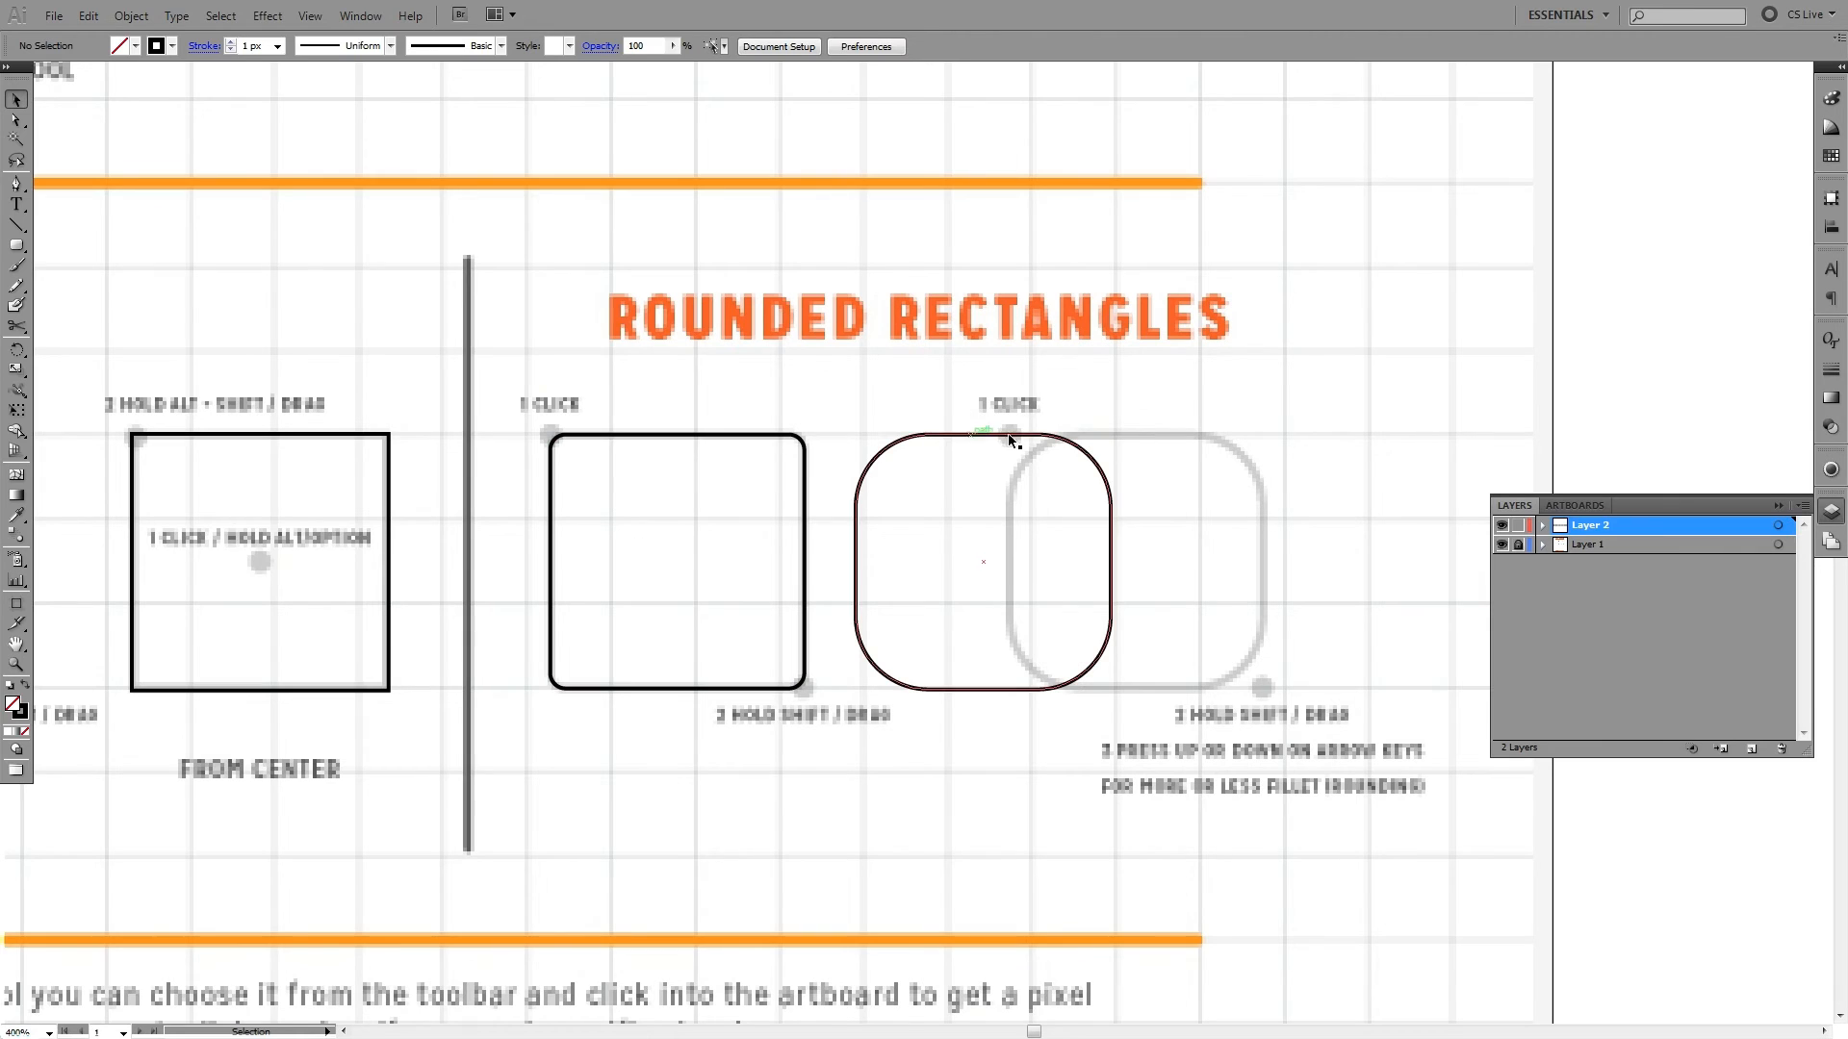
drag(912, 436, 1067, 434)
click(1182, 367)
- Check the traced rounded squares by selecting each in turn, and leave them deselected
drag(1196, 456, 1106, 445)
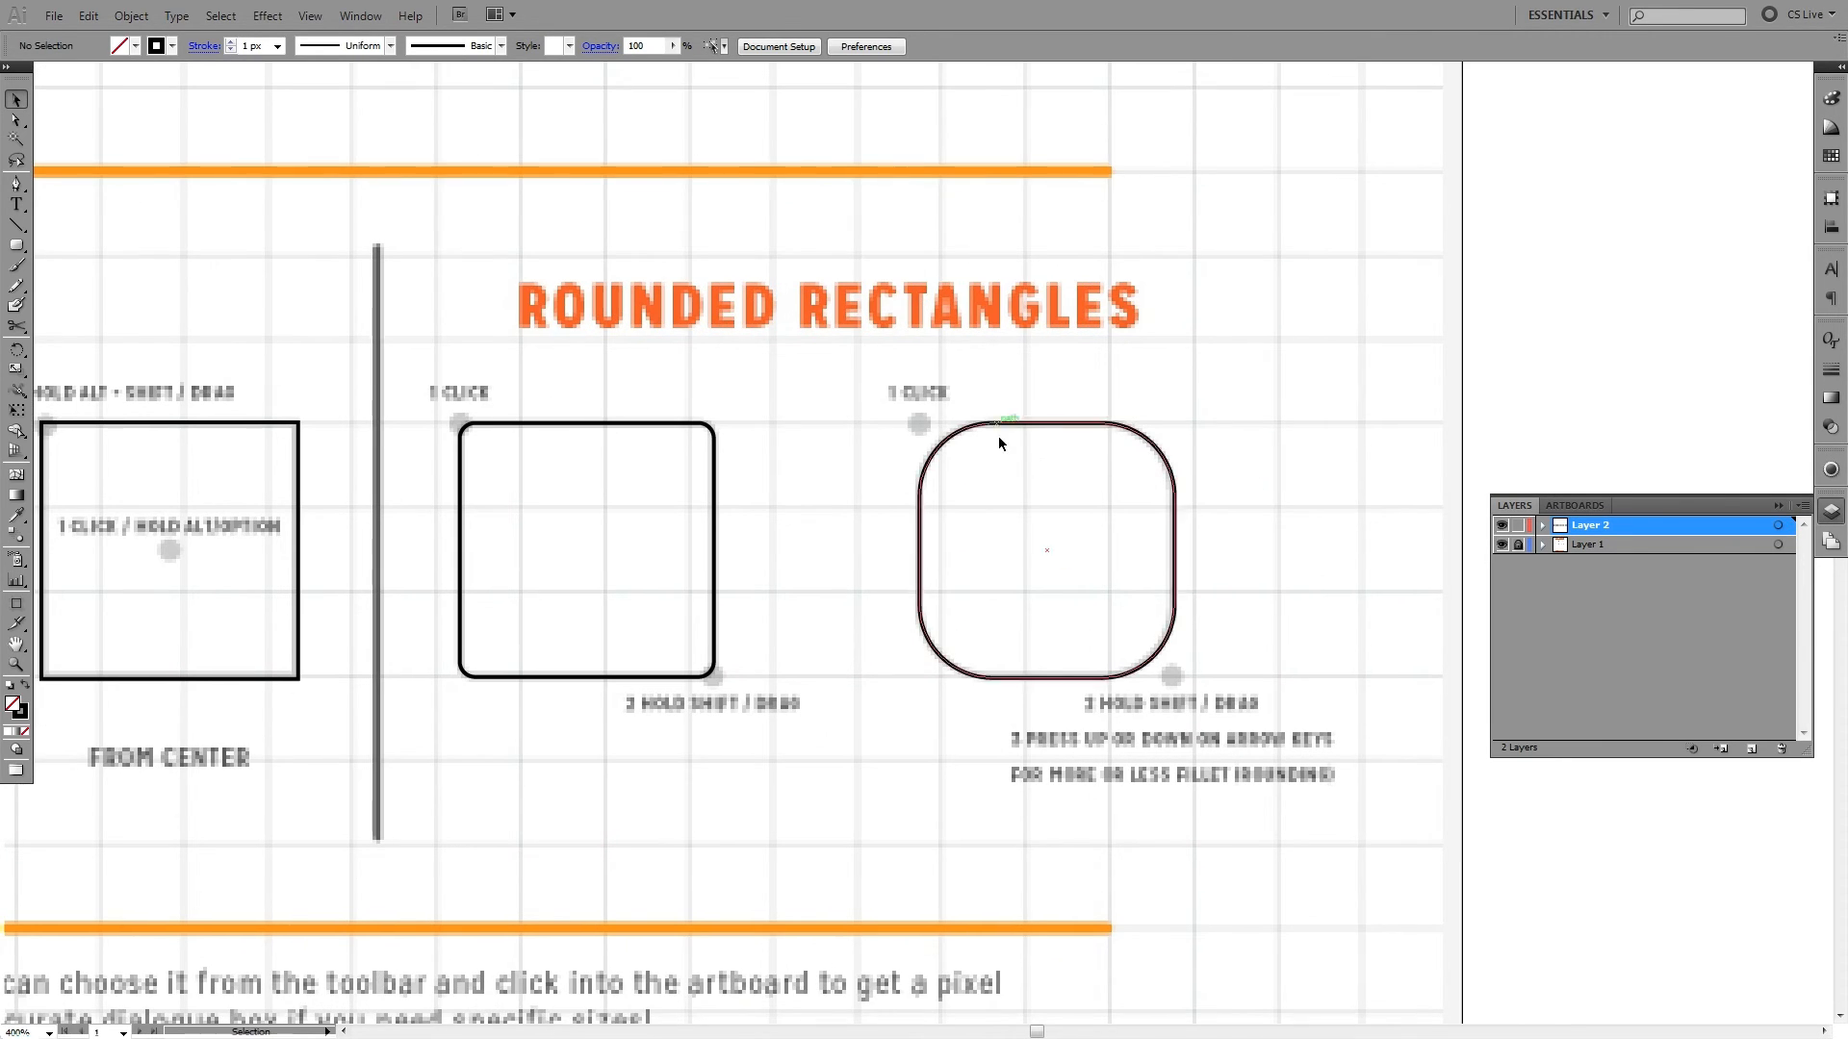
drag(968, 399, 1001, 467)
click(738, 476)
drag(760, 423, 688, 478)
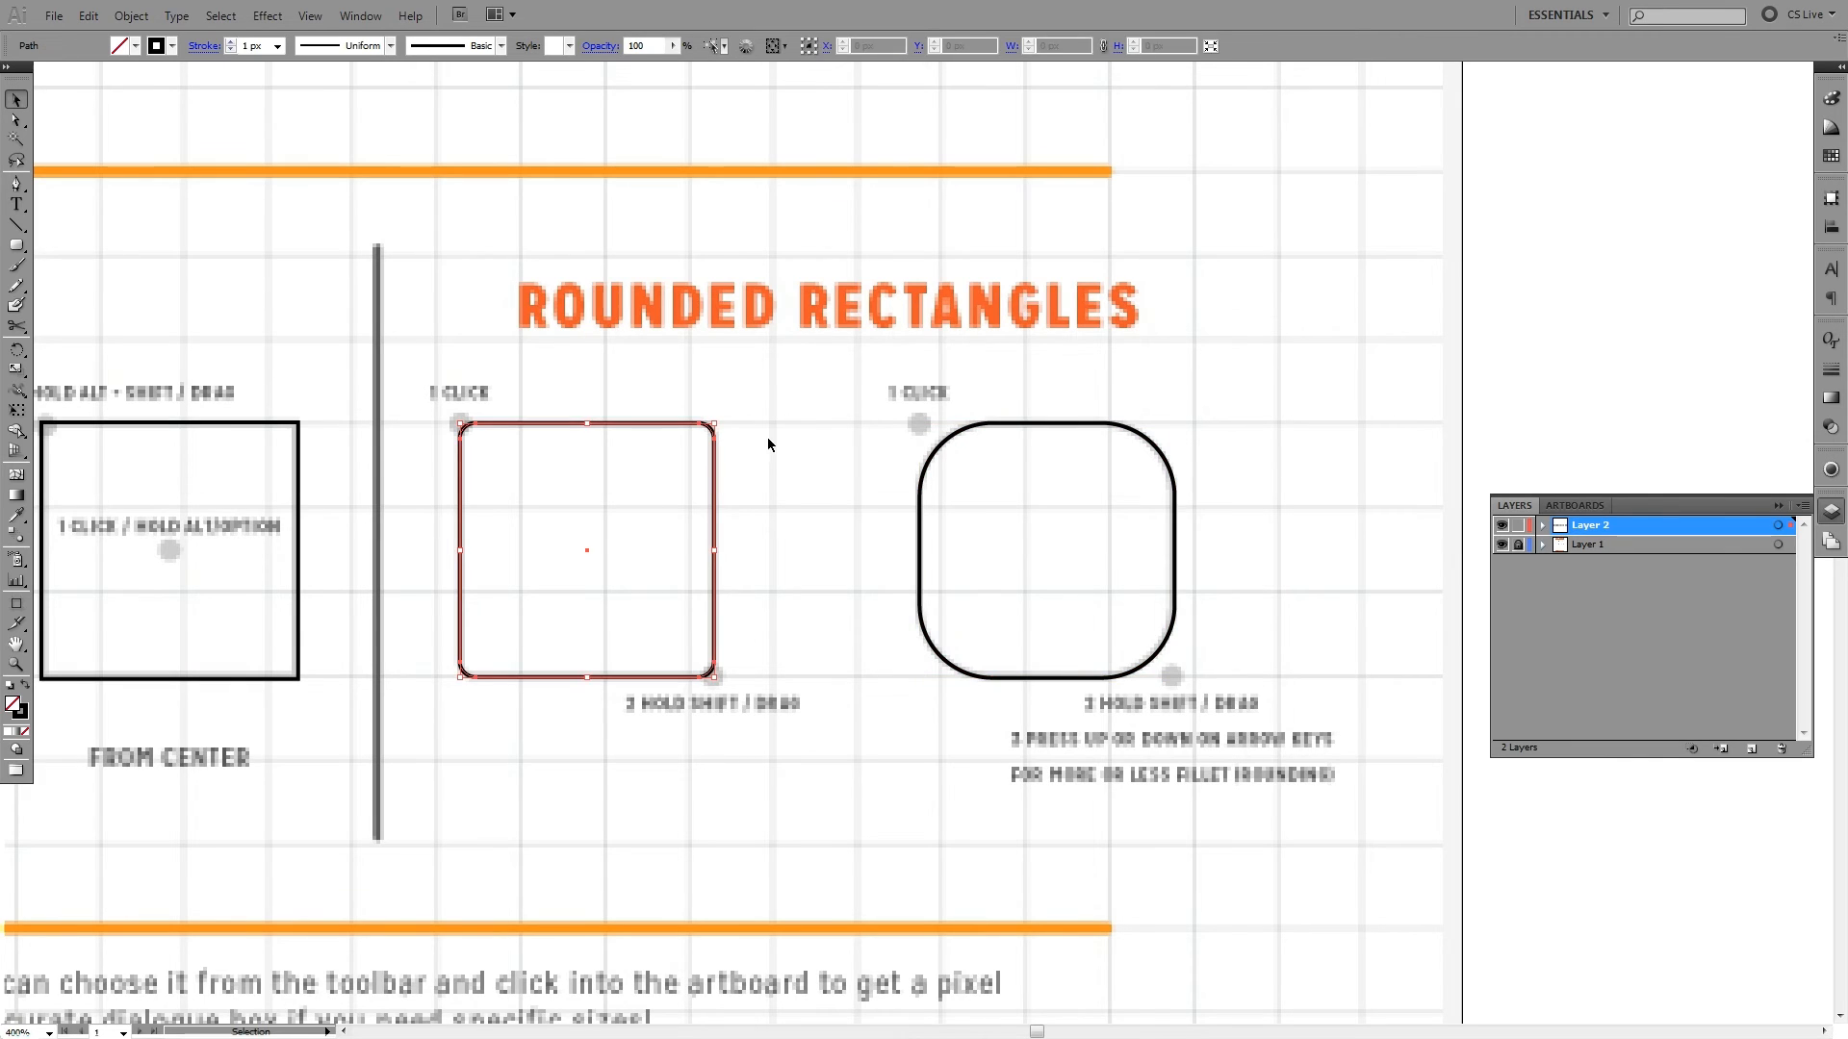
drag(863, 417, 995, 504)
click(841, 412)
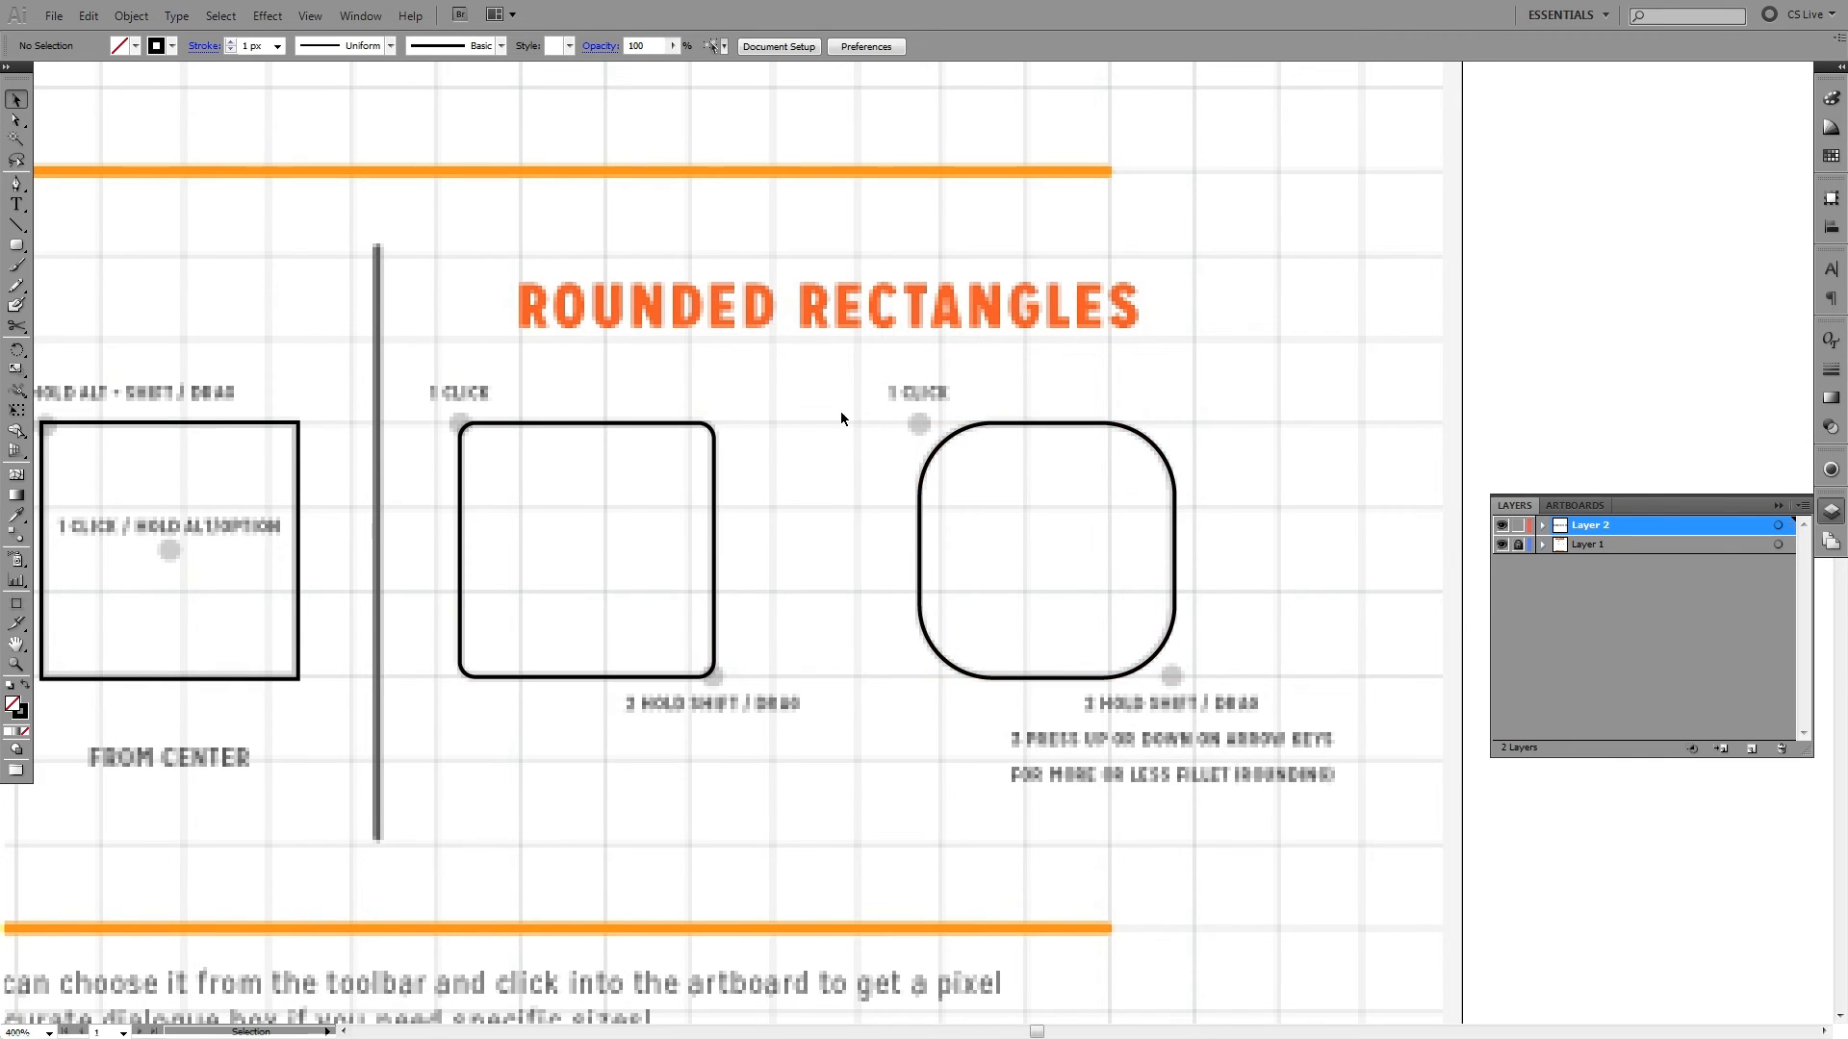
- Fill the second rounded square with light blue (C 53.39, M 0, Y 8.45, K 0) and remove its stroke
click(1031, 424)
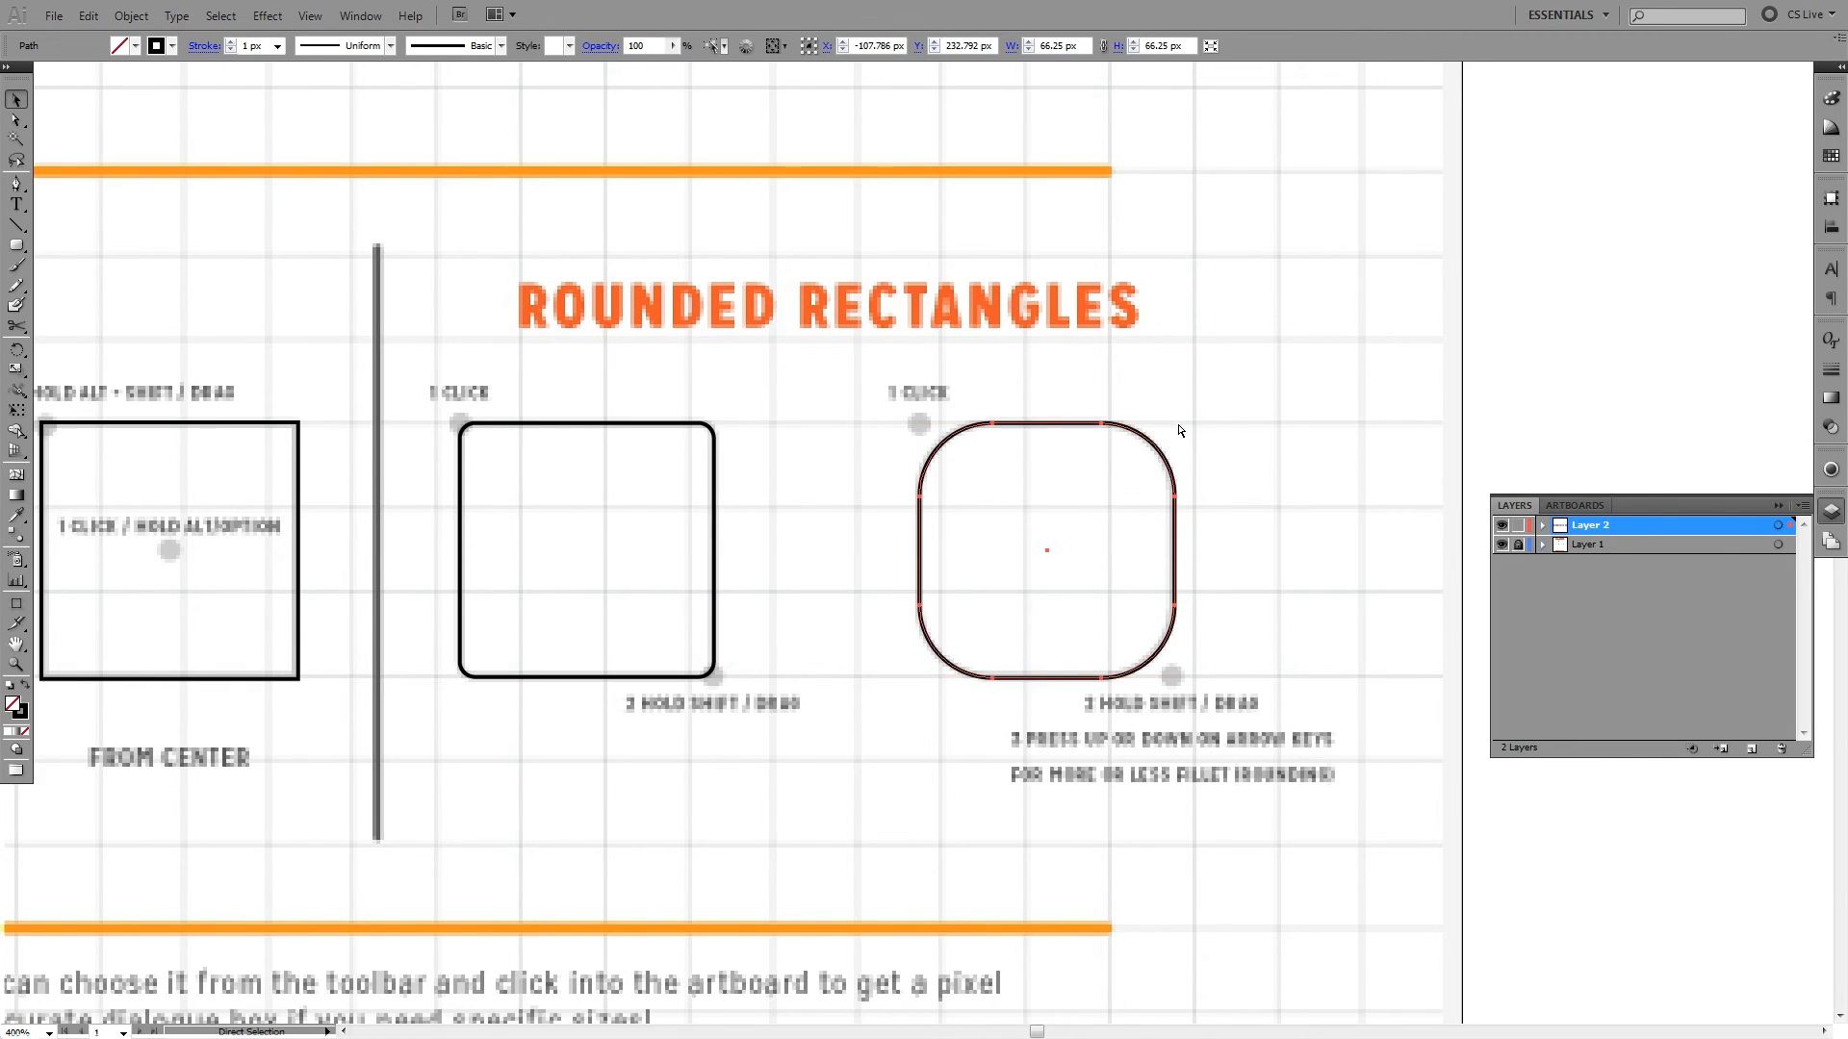
double_click(15, 705)
drag(963, 525, 914, 408)
click(869, 489)
click(1117, 411)
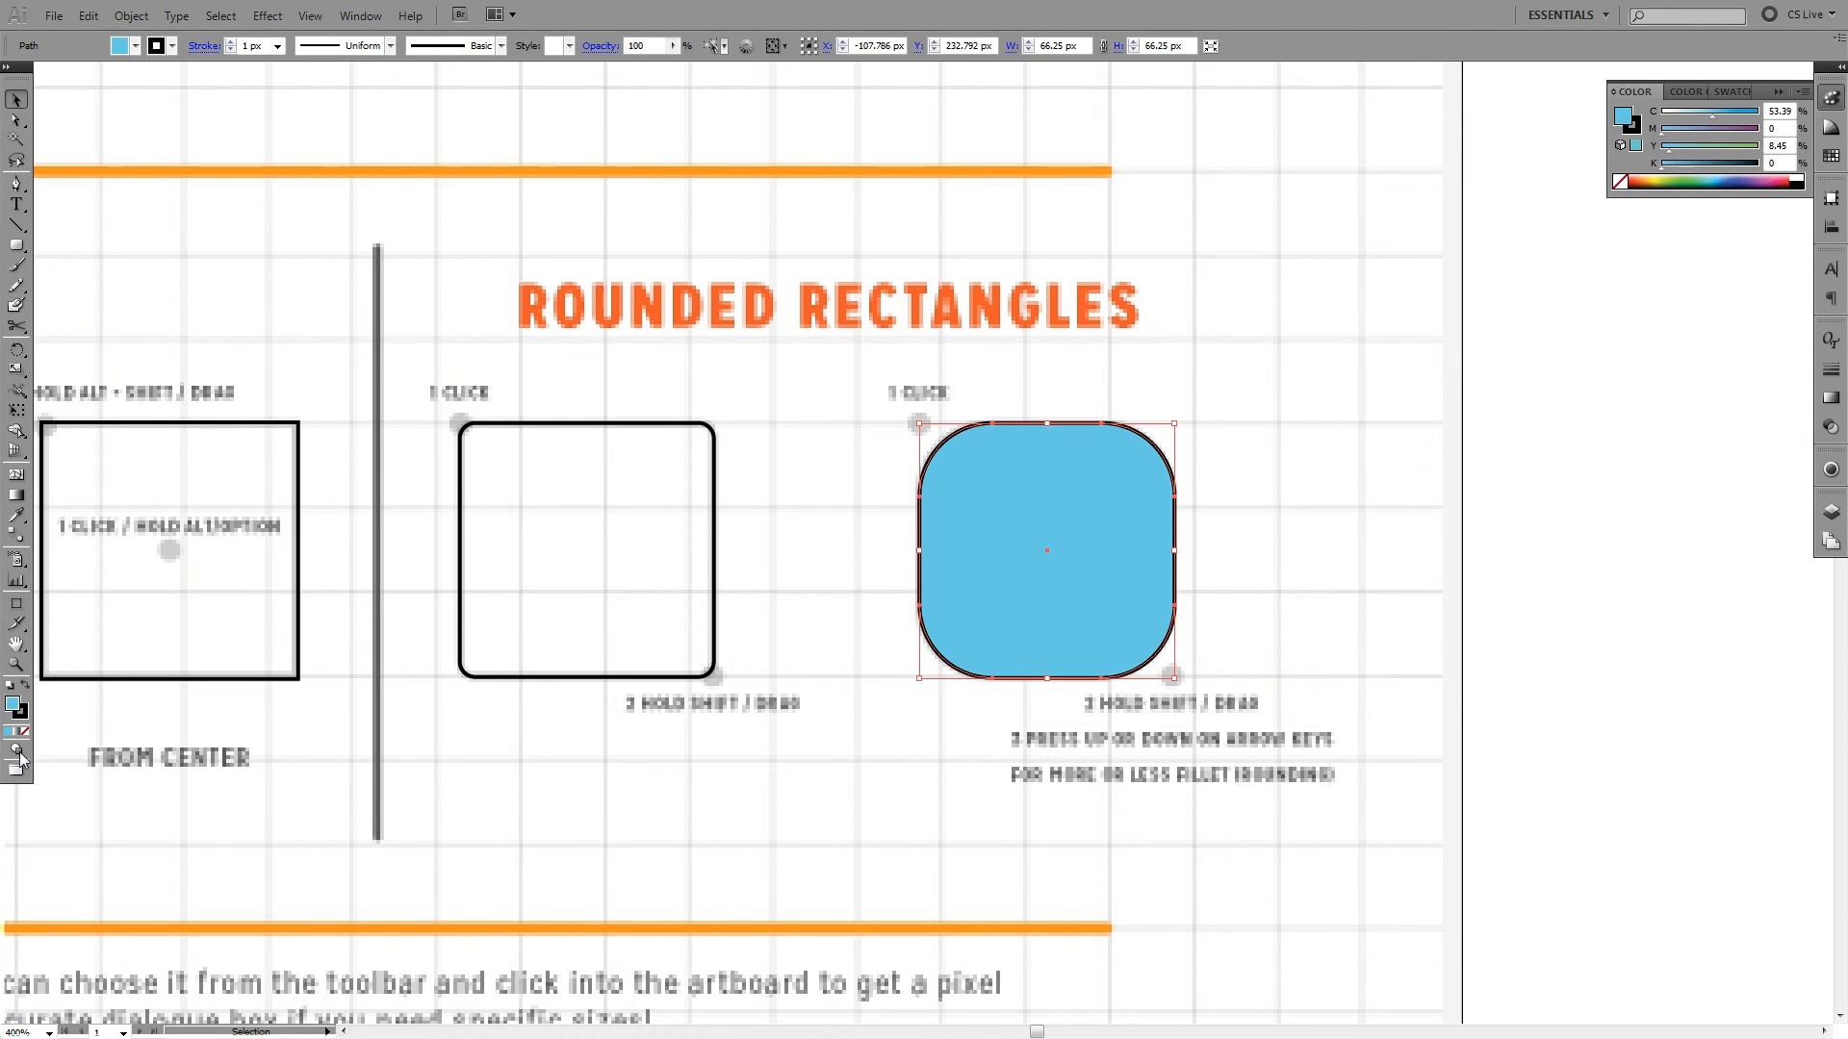
click(21, 713)
click(24, 733)
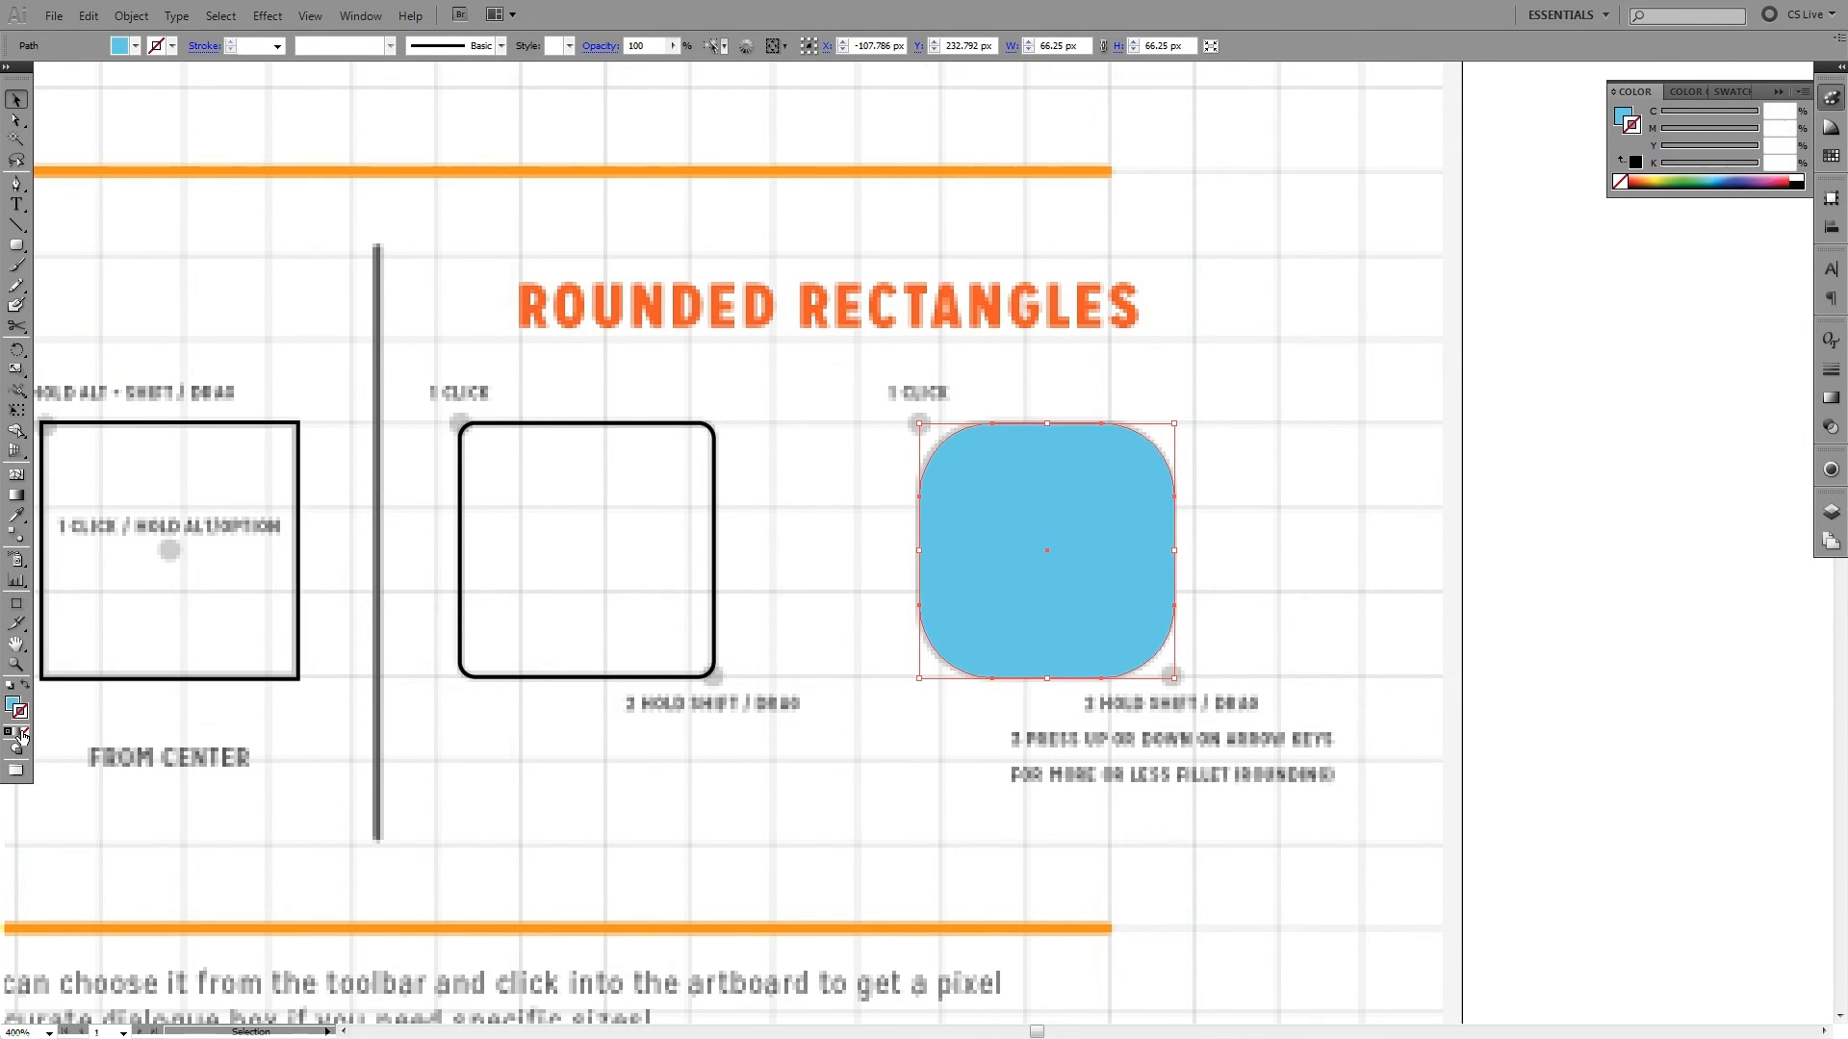
- Draw a closed, spiky-topped shape with a rounded base about 47 × 32 px inside the blue square with the Pen tool
key(p)
ctrl+click(1227, 460)
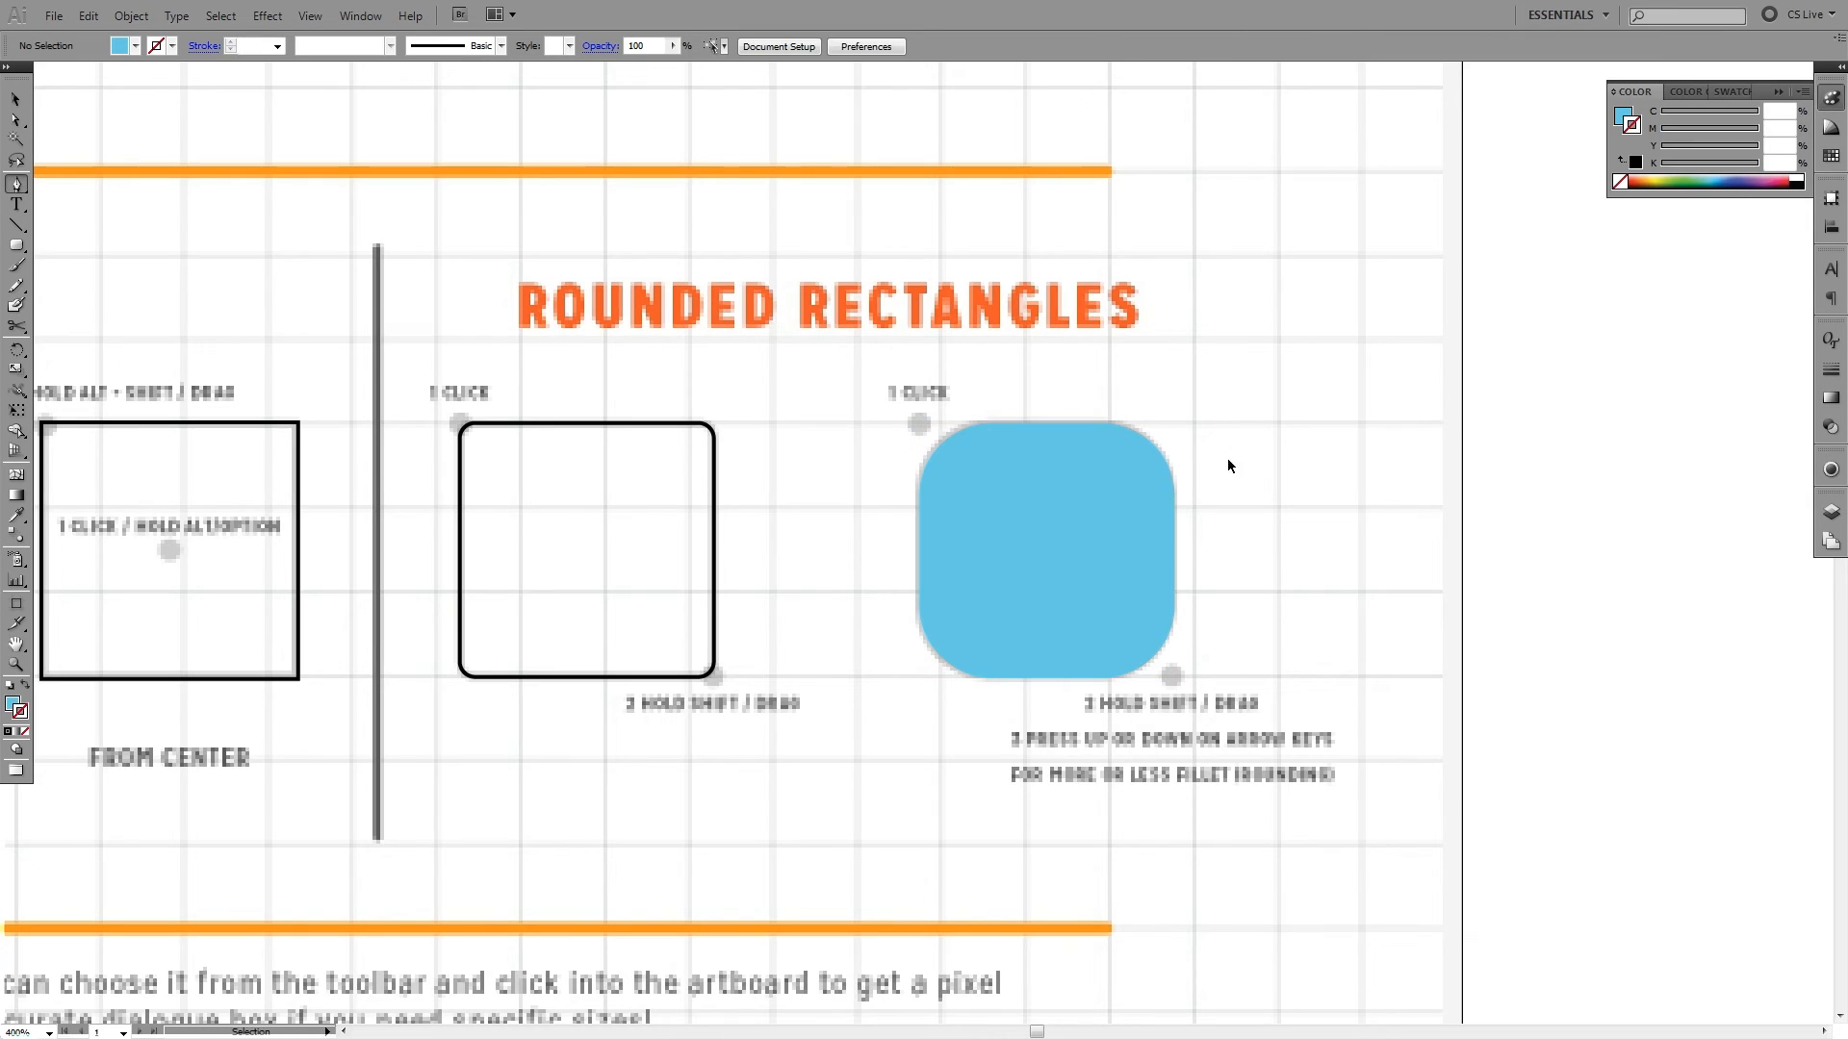
click(1099, 492)
click(1128, 485)
click(1121, 505)
click(1143, 496)
click(1118, 539)
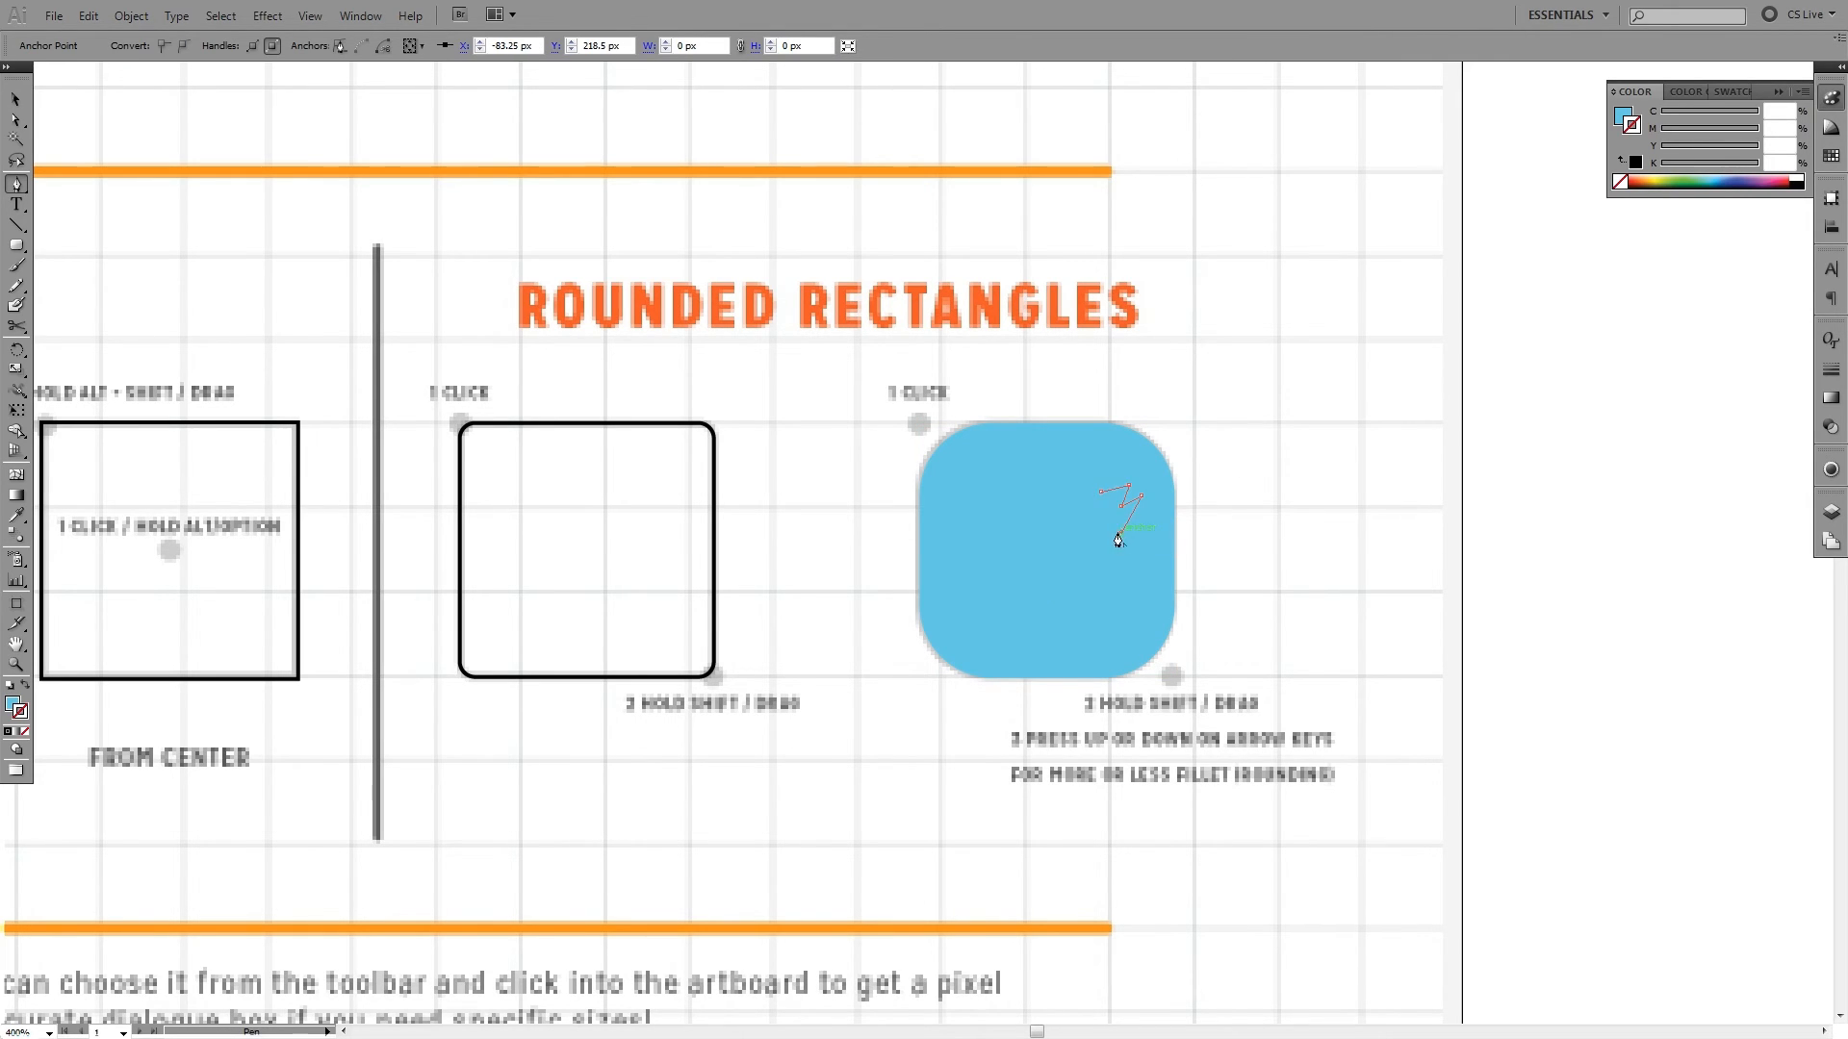
mouse_move(1038, 606)
mouse_down()
mouse_move(932, 600)
mouse_move(969, 526)
mouse_up()
click(964, 515)
click(1007, 520)
click(1003, 497)
click(1033, 508)
click(1031, 485)
click(1065, 495)
click(1100, 492)
key(v)
key(ctrl+shift+a)
- Give the spiky shape a white fill and no stroke, undoing a trial gradient fill, and deselect it
click(1118, 516)
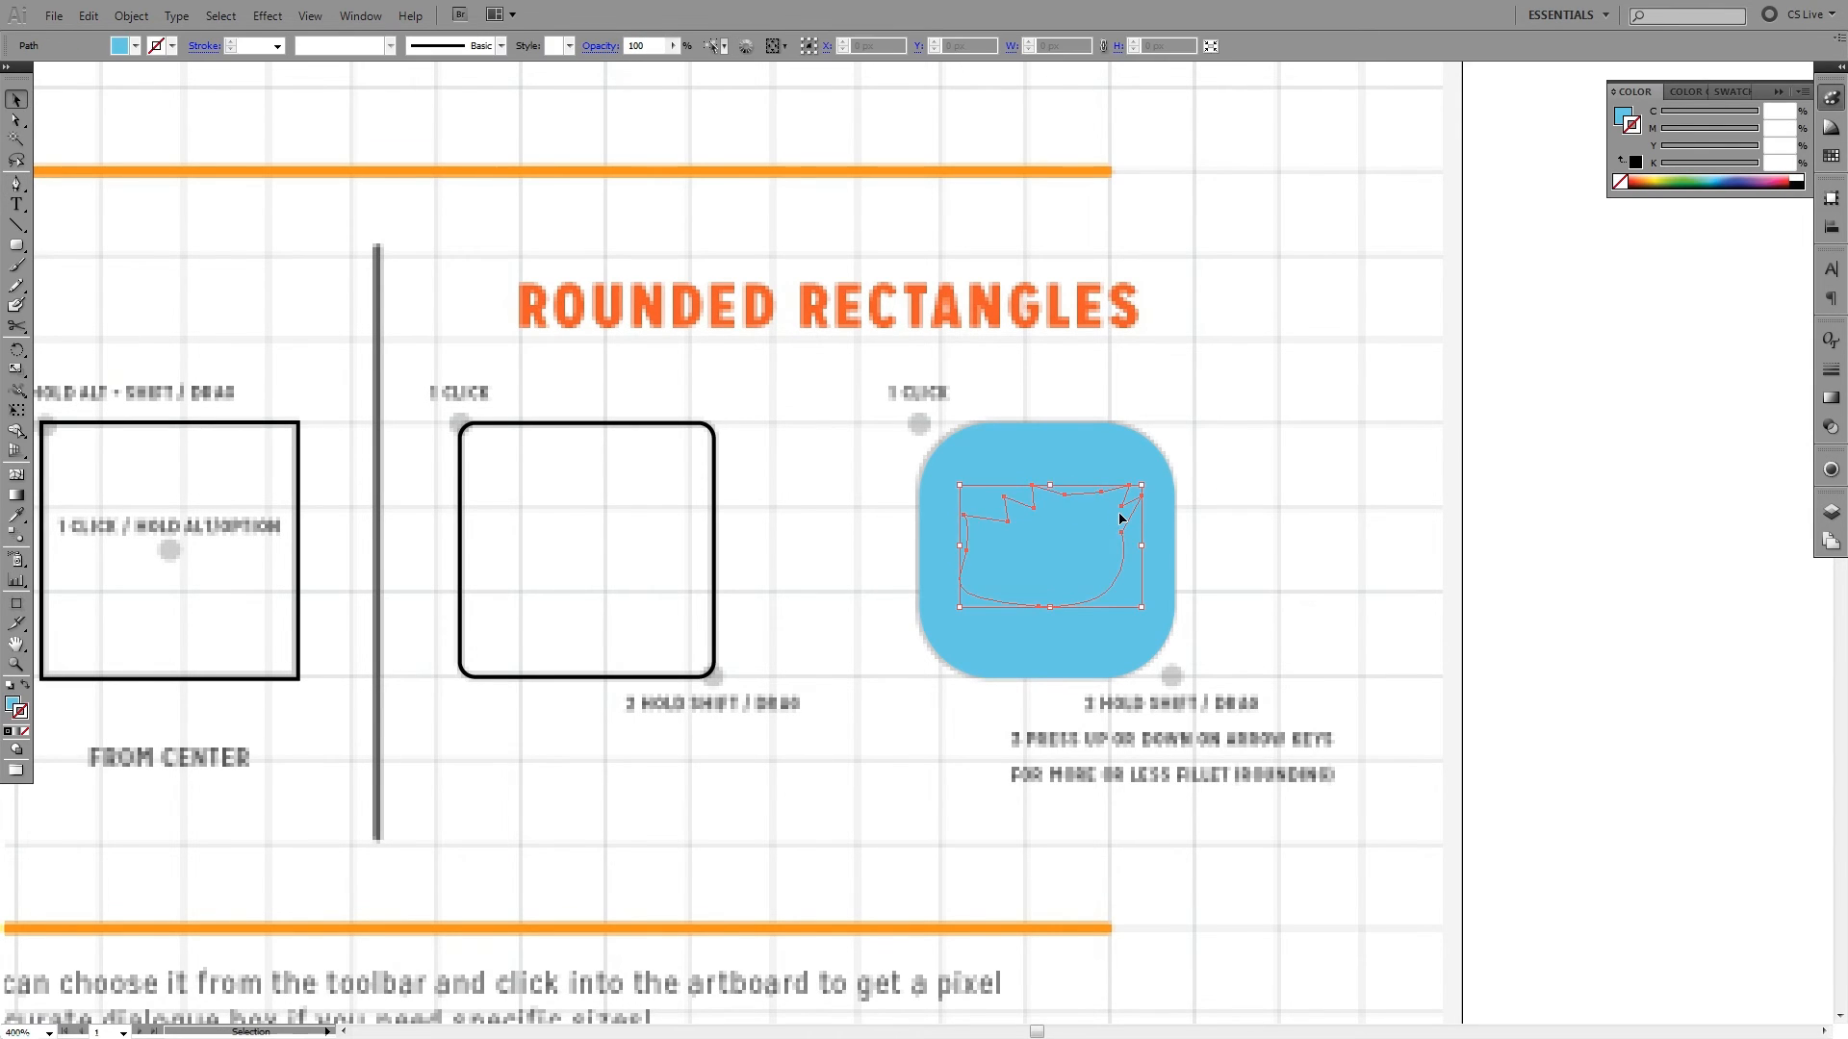
key(d)
click(18, 732)
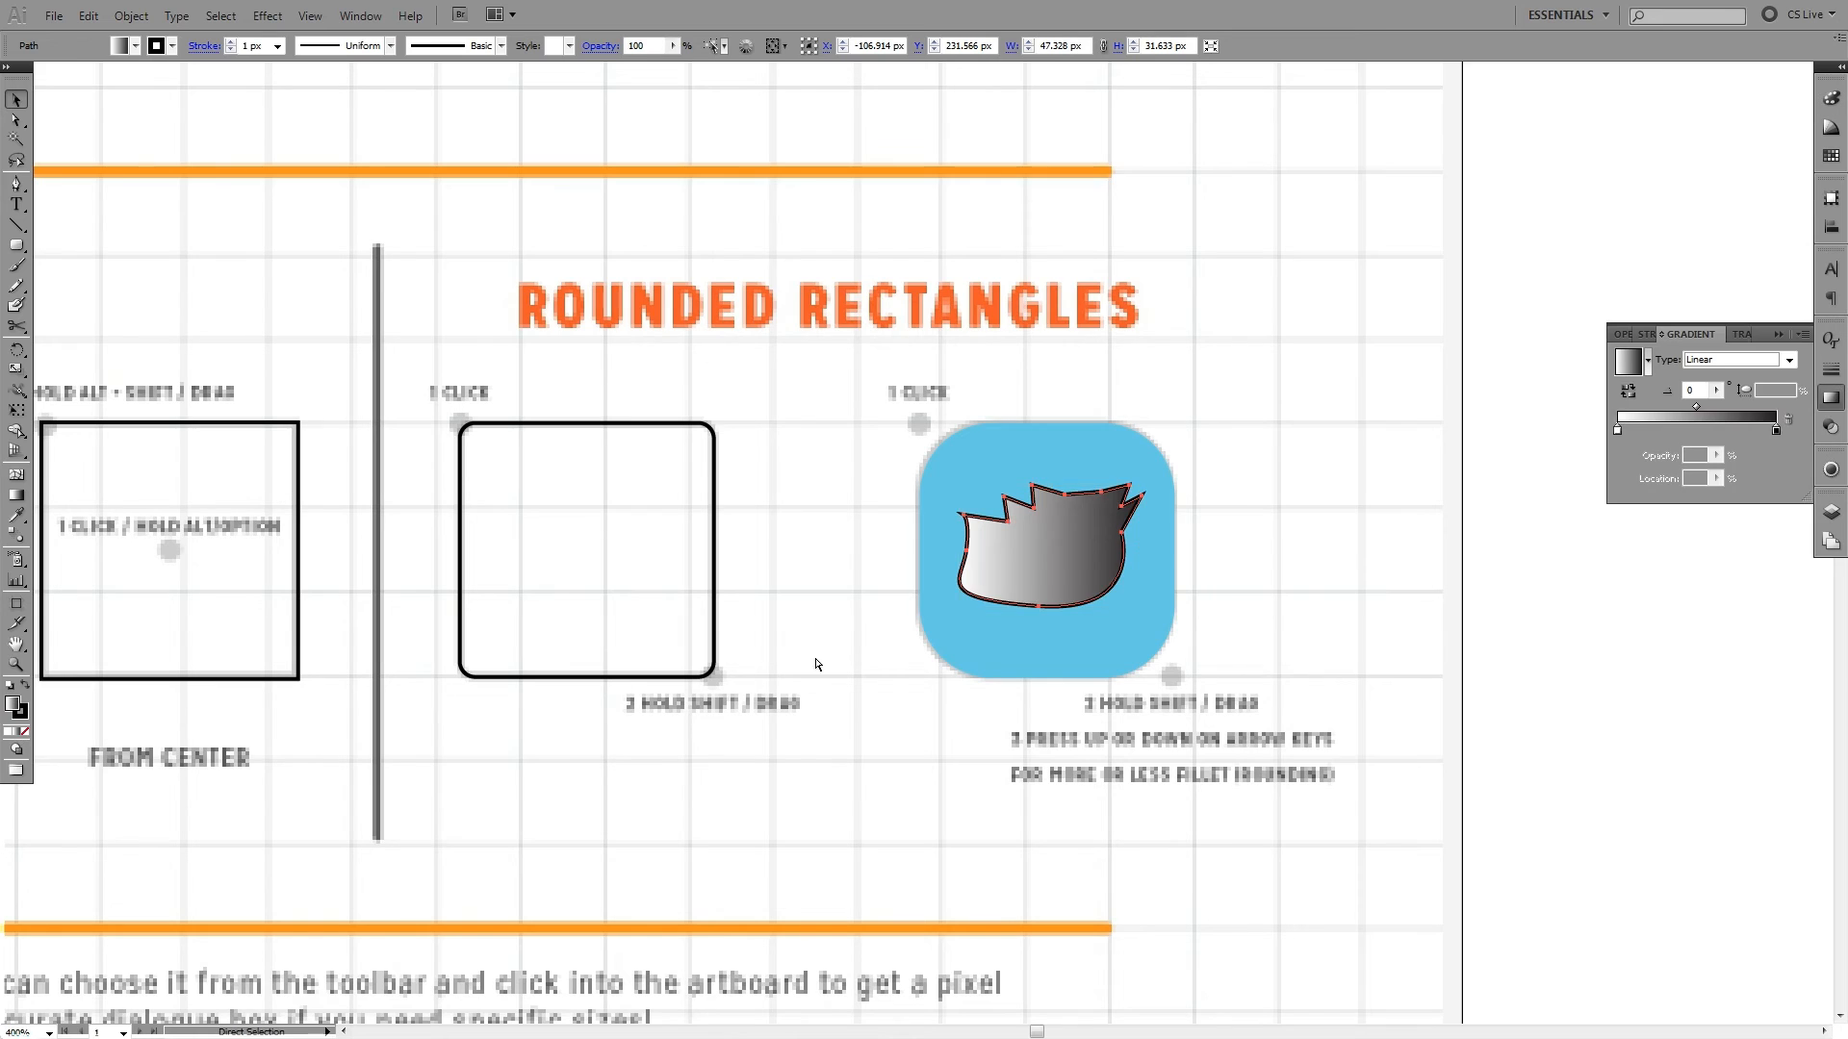
key(ctrl+z)
click(25, 714)
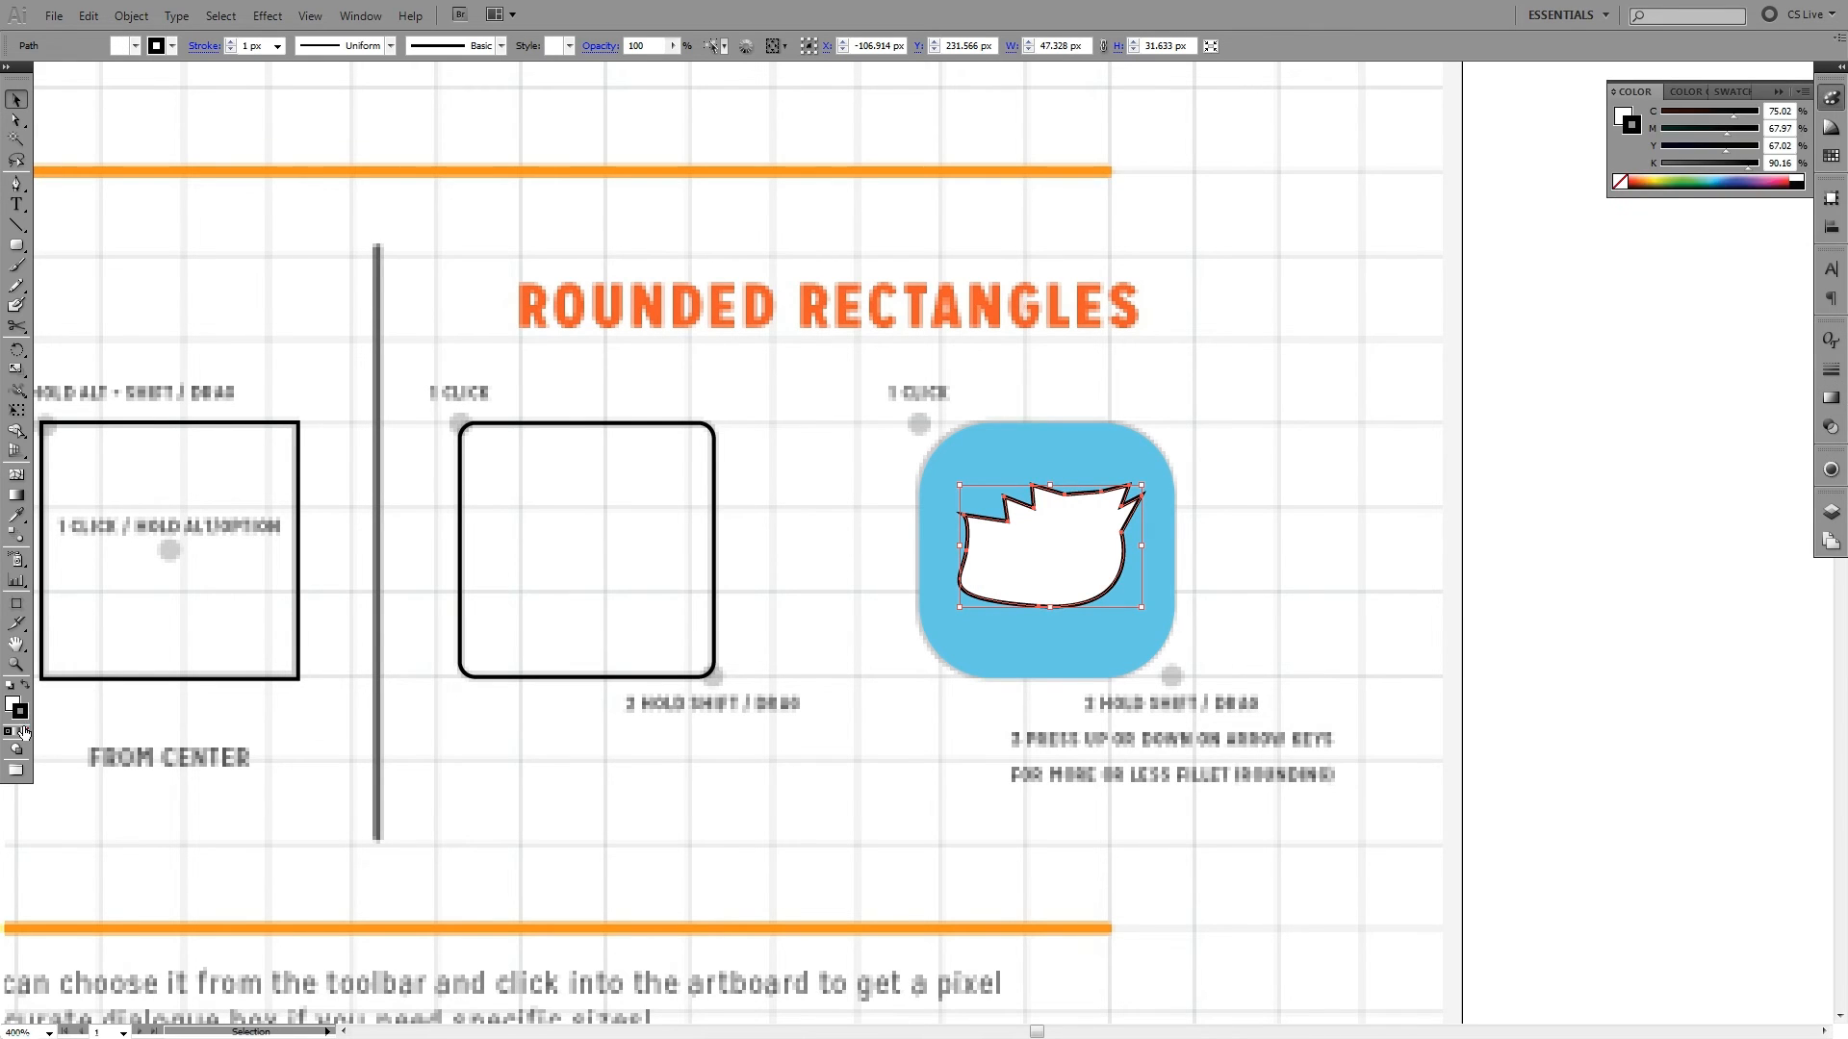
click(25, 732)
key(ctrl+shift+a)
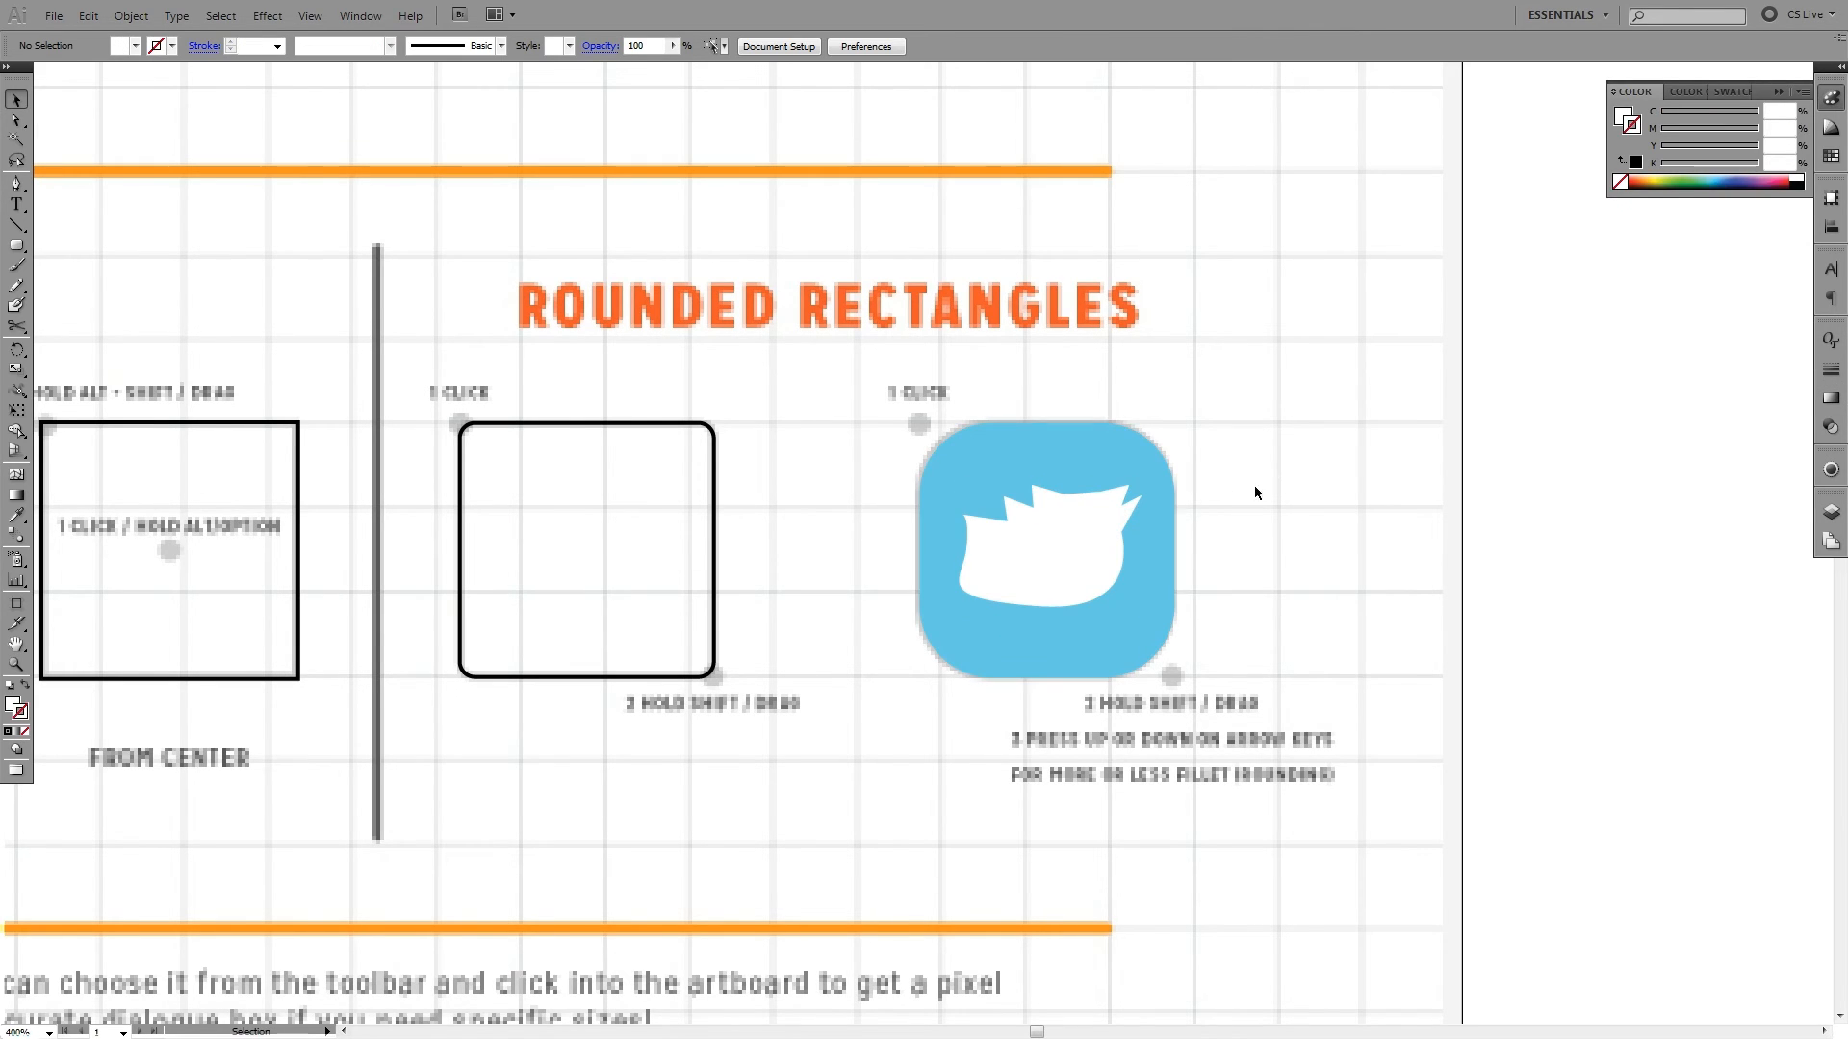
- Delete the white spiky shape from inside the blue rounded square
click(1139, 518)
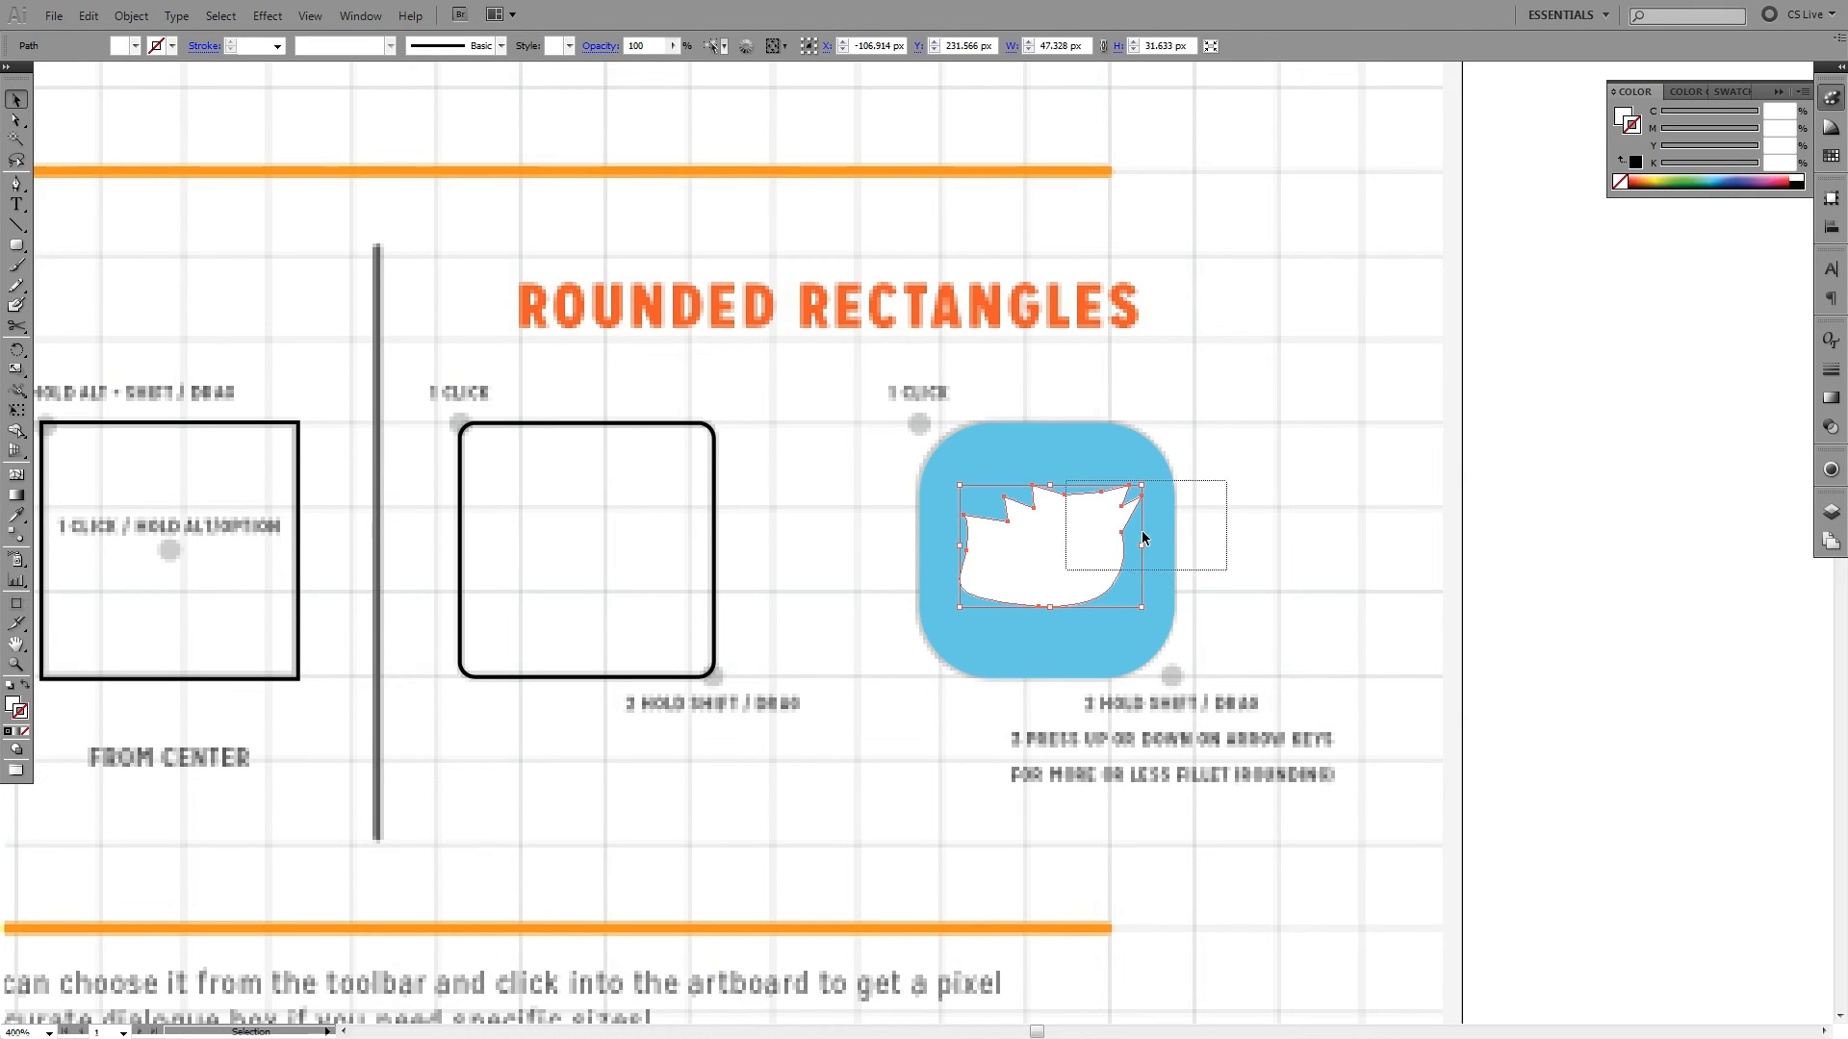
drag(1227, 481, 1065, 570)
click(1196, 476)
click(1066, 551)
key(Delete)
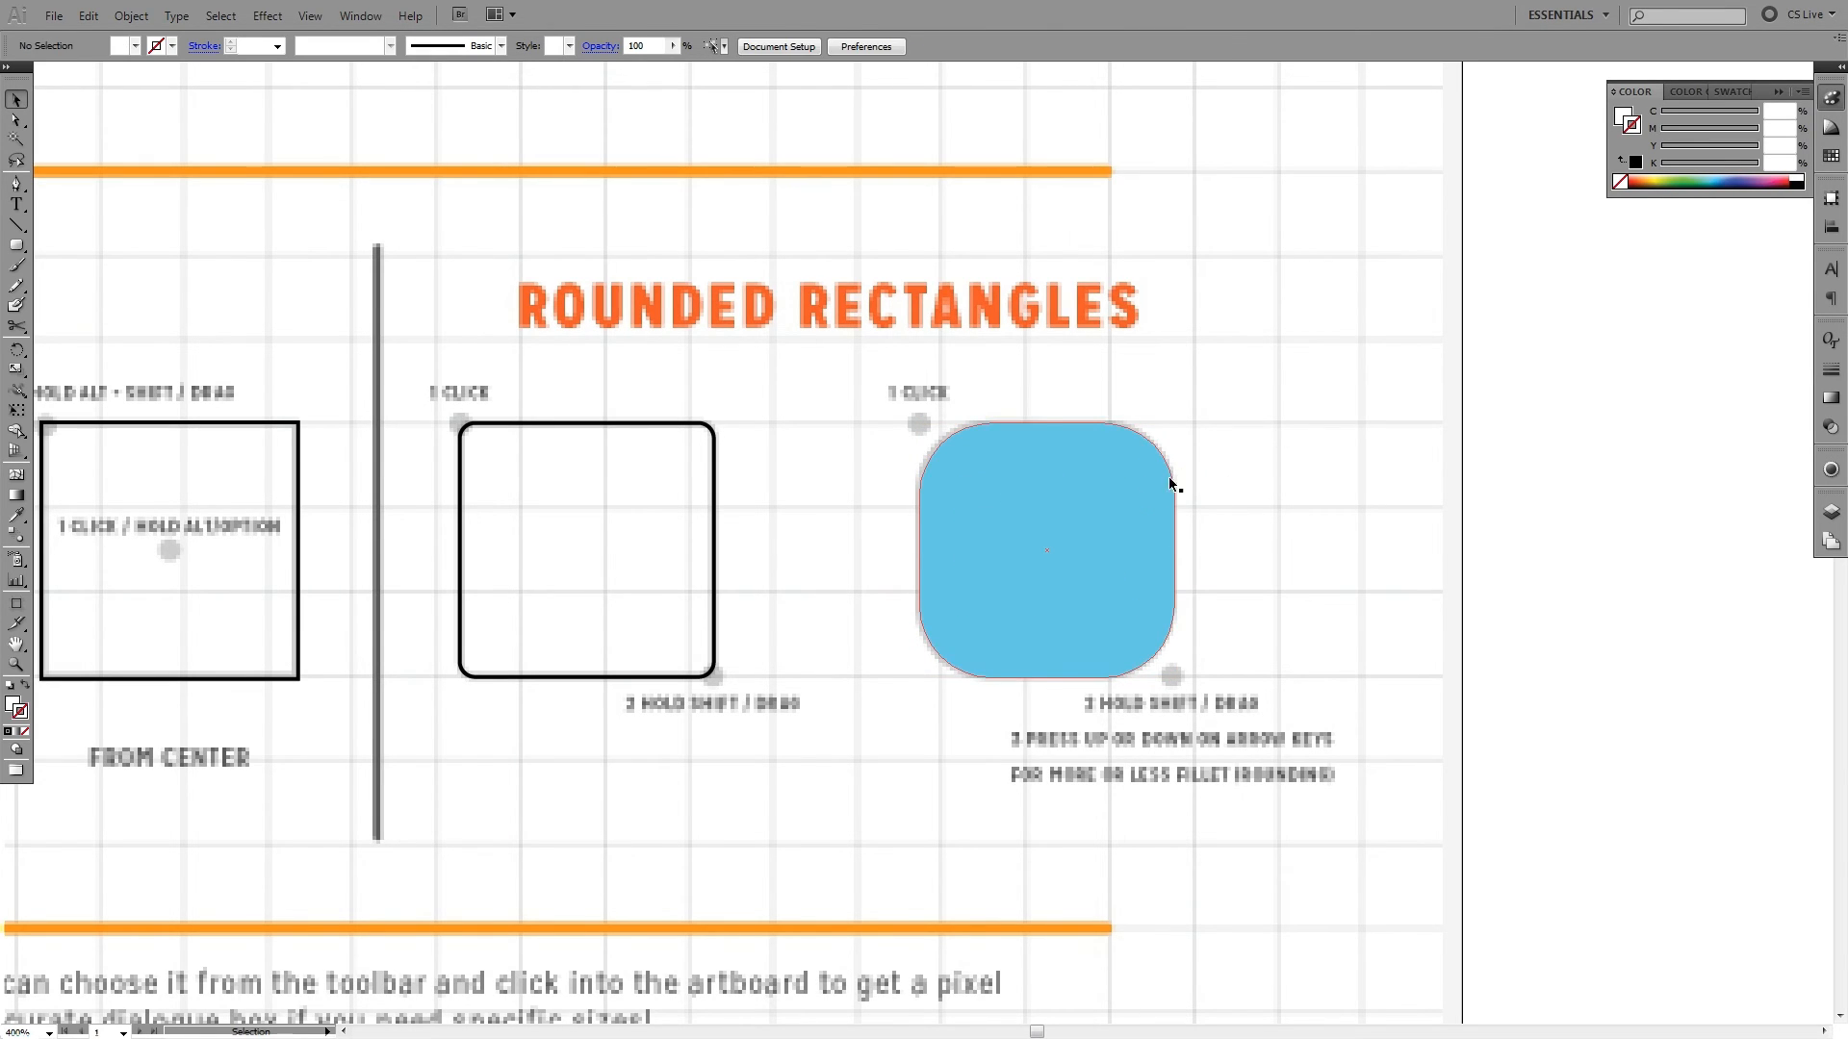
- Restore the blue rounded square to default colours and remove its fill, keeping only the black stroke
click(1169, 479)
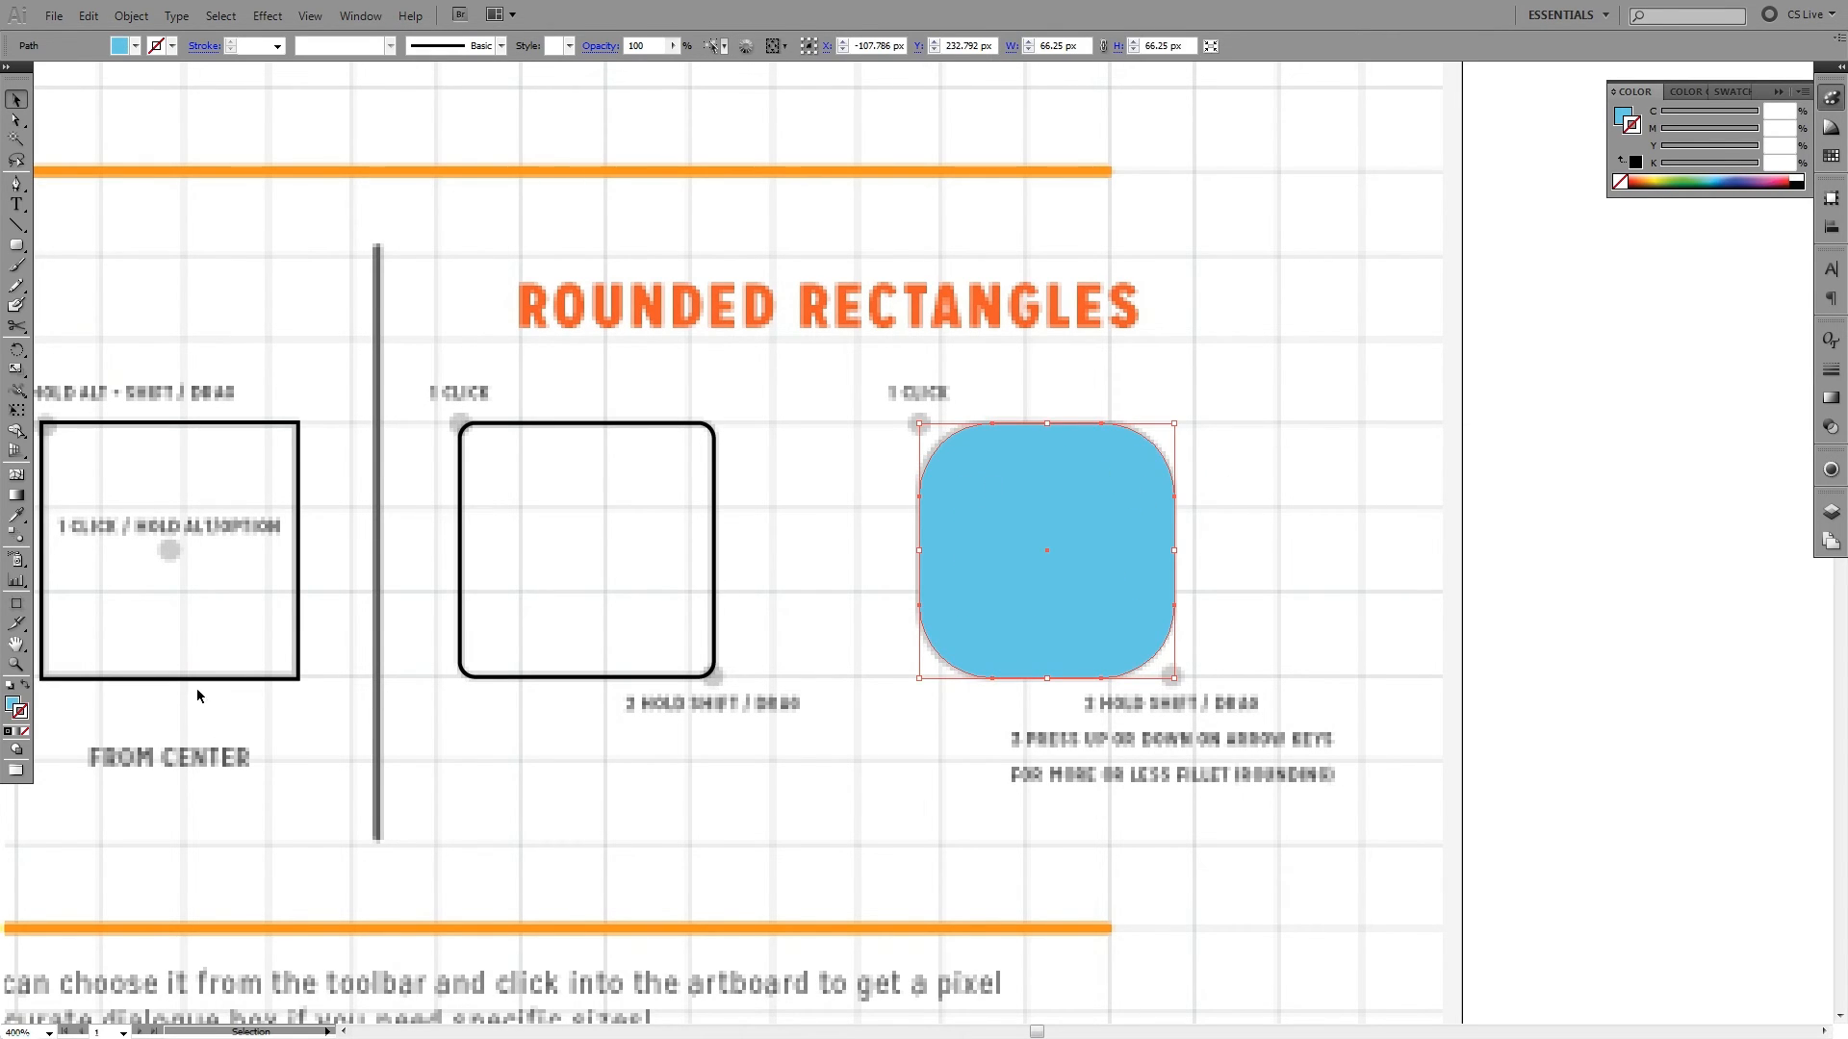
click(9, 686)
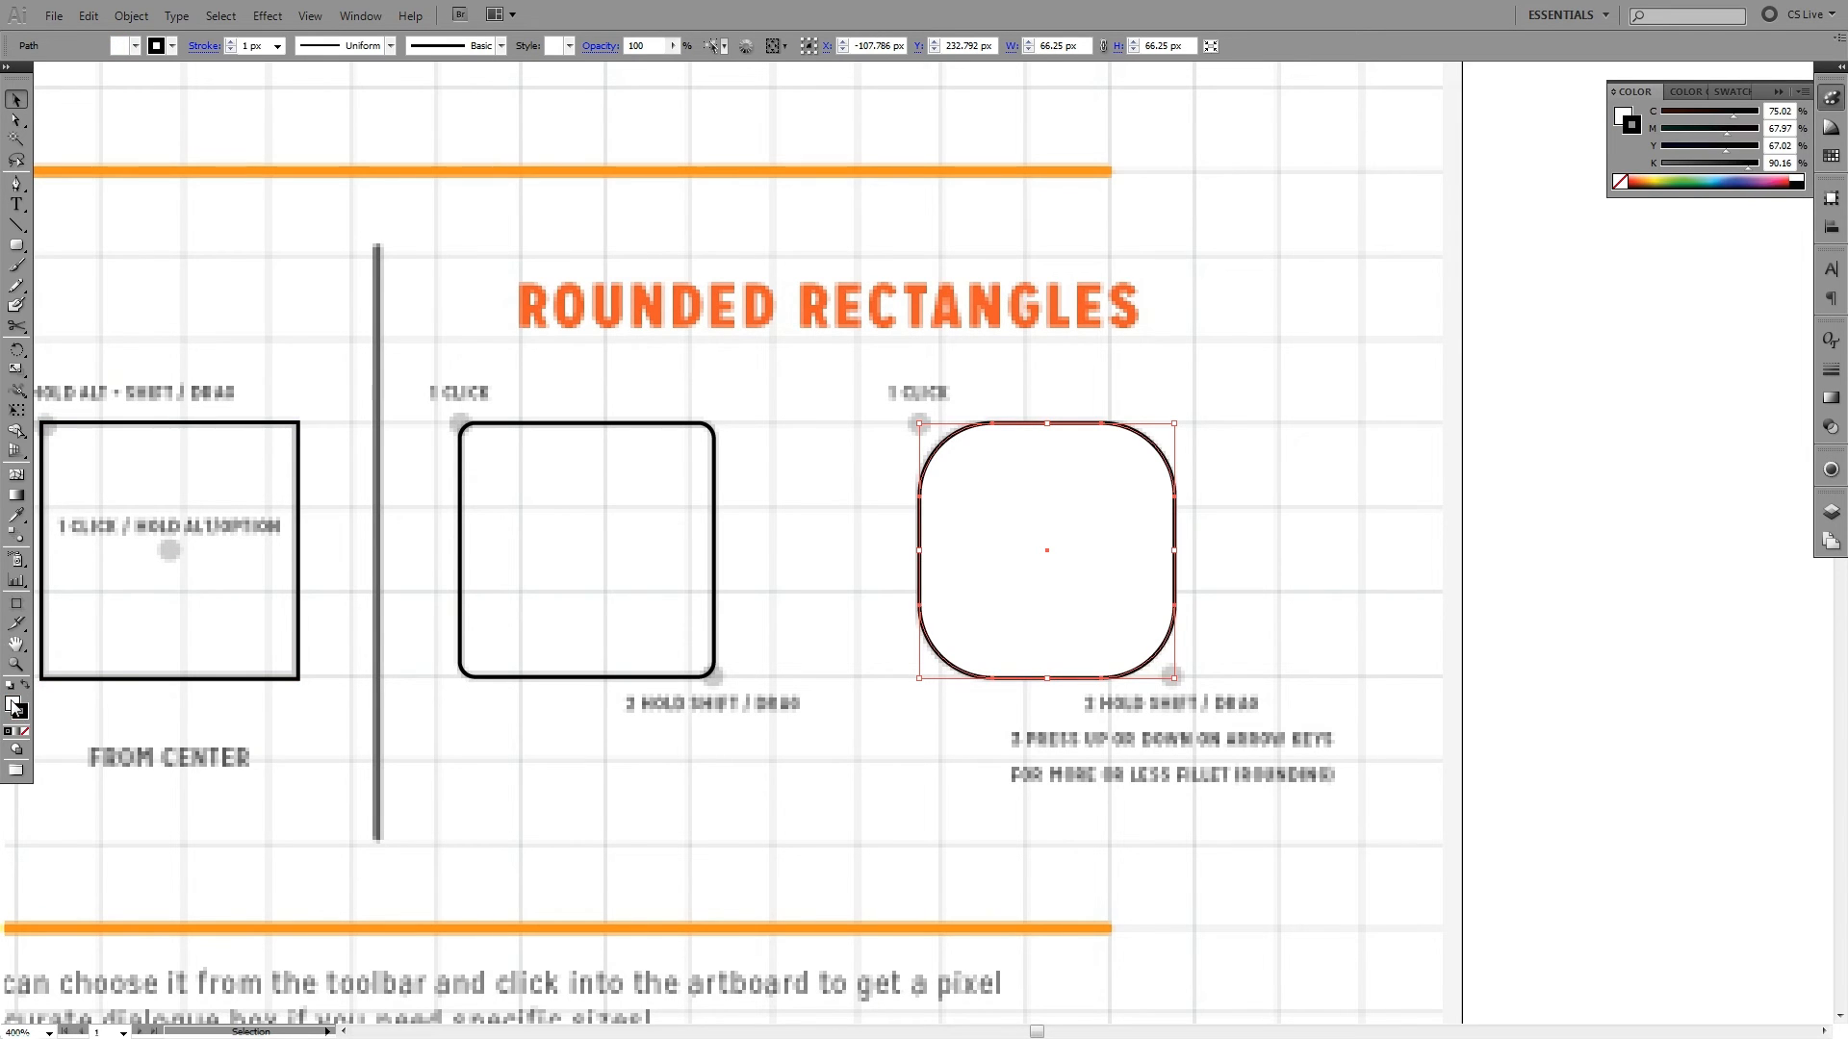
click(12, 707)
click(25, 731)
click(681, 758)
- Create a 100 × 100 px square by entering exact Rectangle dimensions in the blank area beside the worksheet
drag(783, 761, 1075, 713)
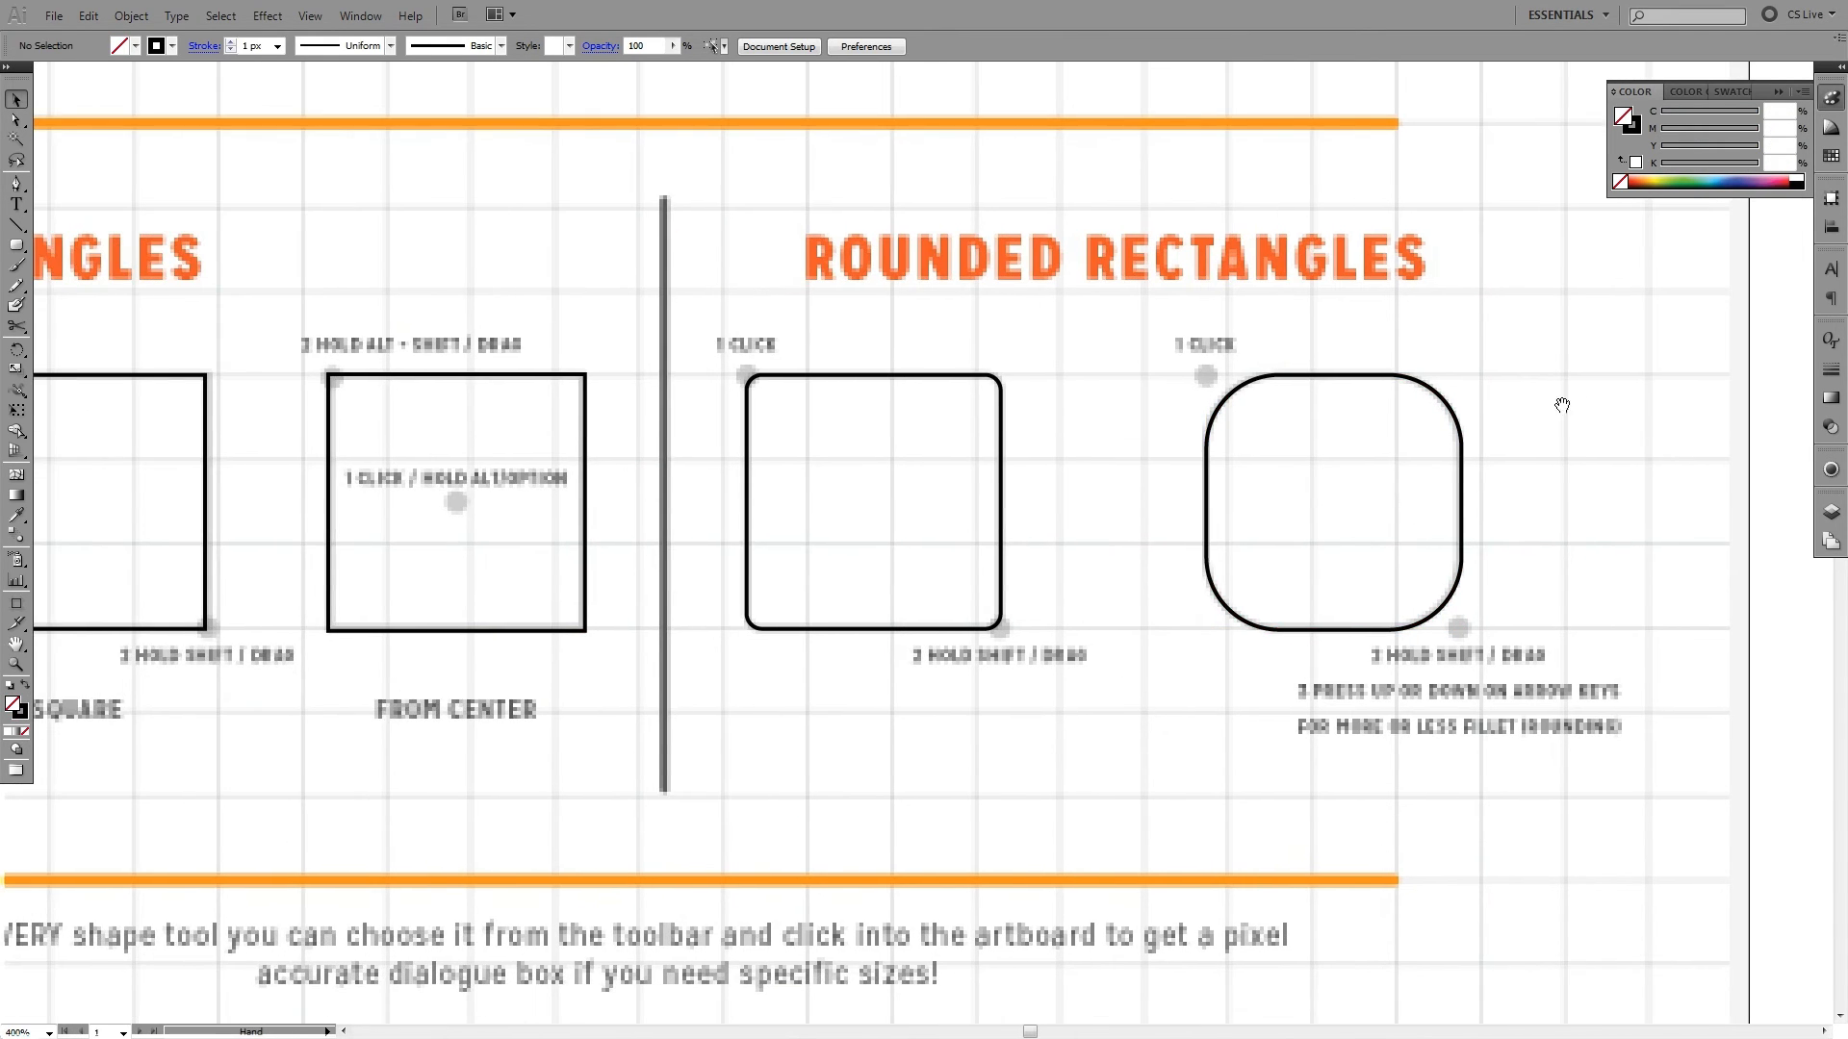
mouse_move(1634, 358)
mouse_down()
mouse_move(1116, 520)
mouse_move(1639, 330)
mouse_up()
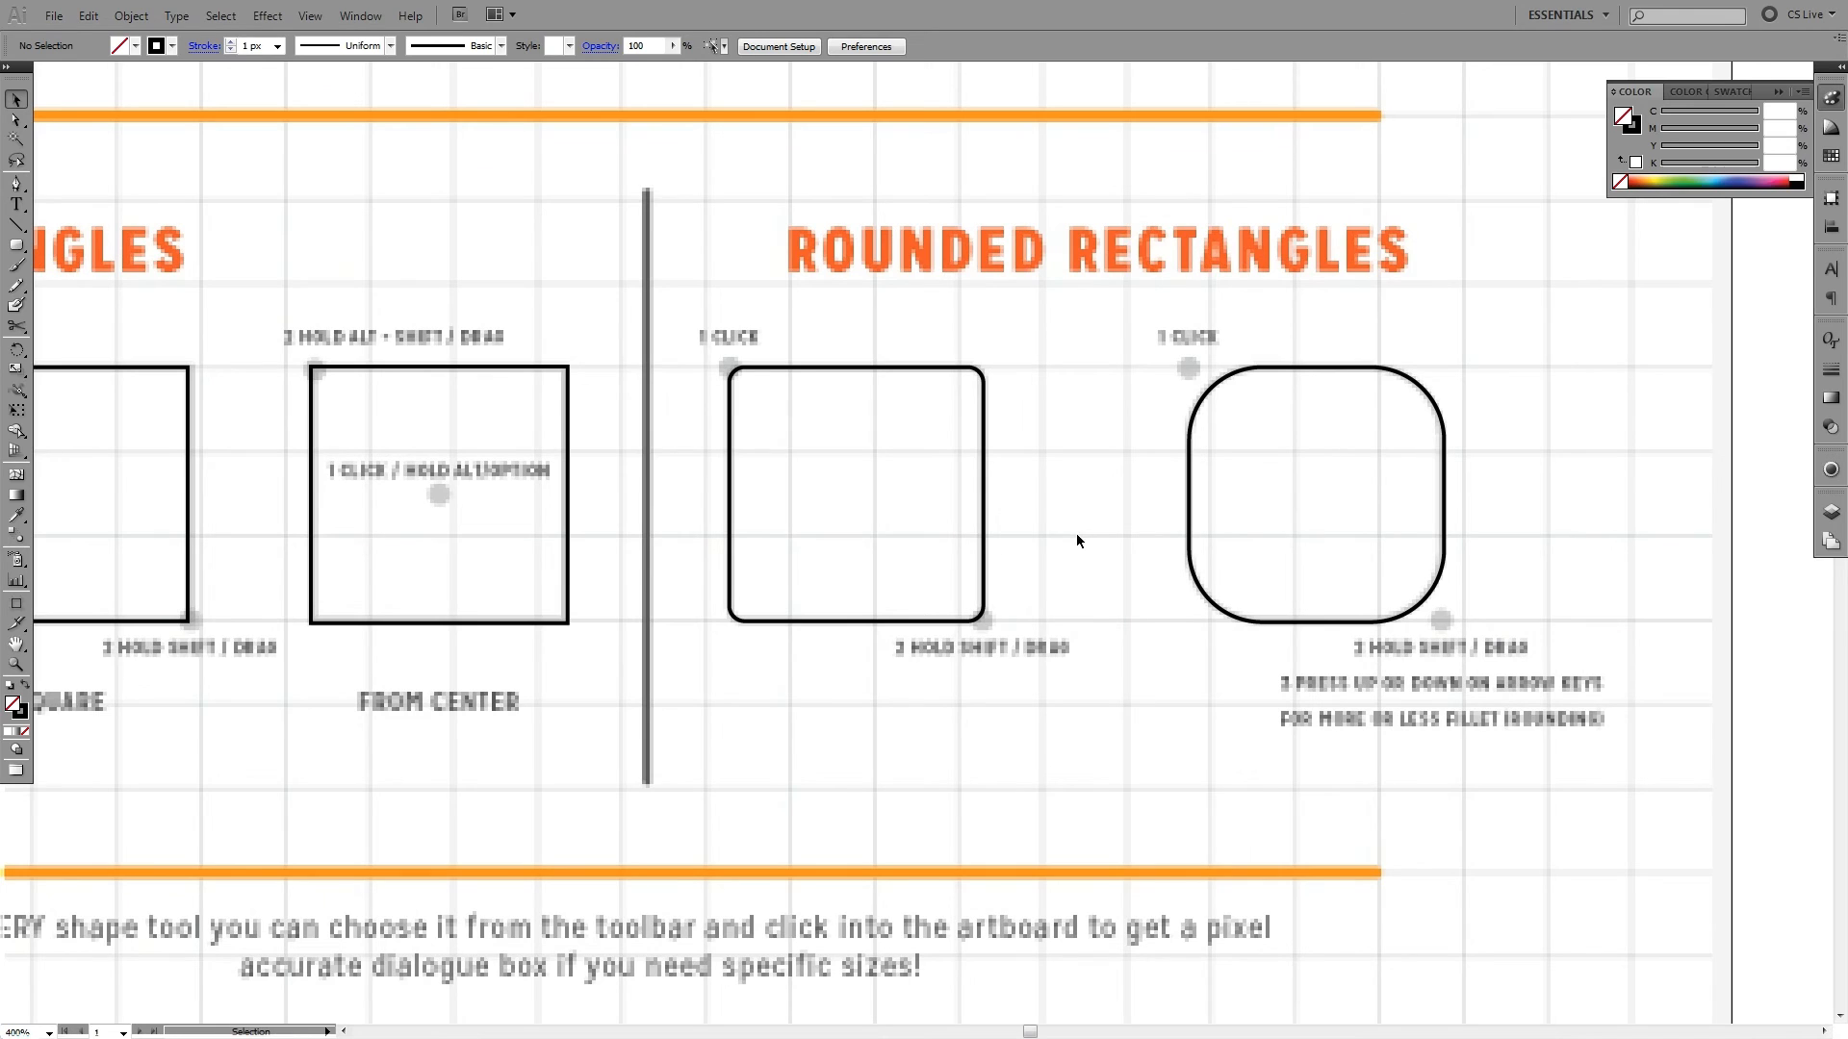
drag(1103, 702, 1173, 600)
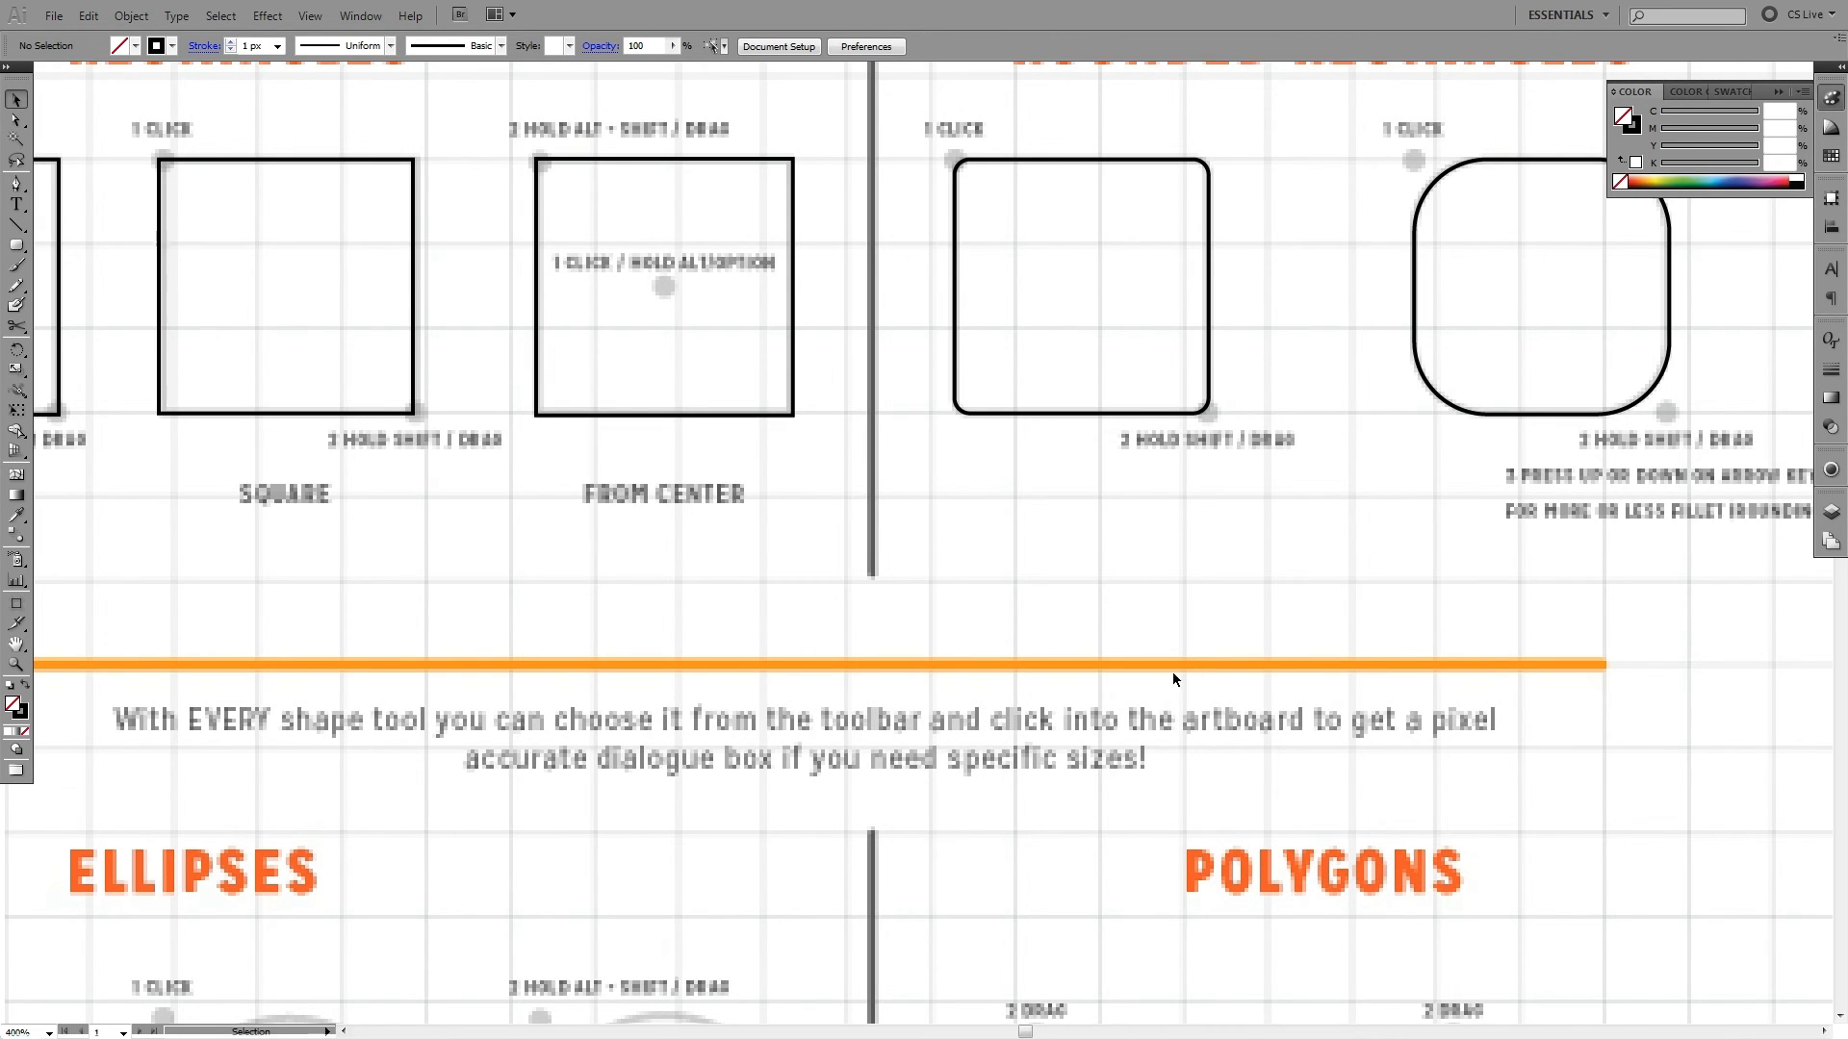
drag(1322, 576, 1557, 436)
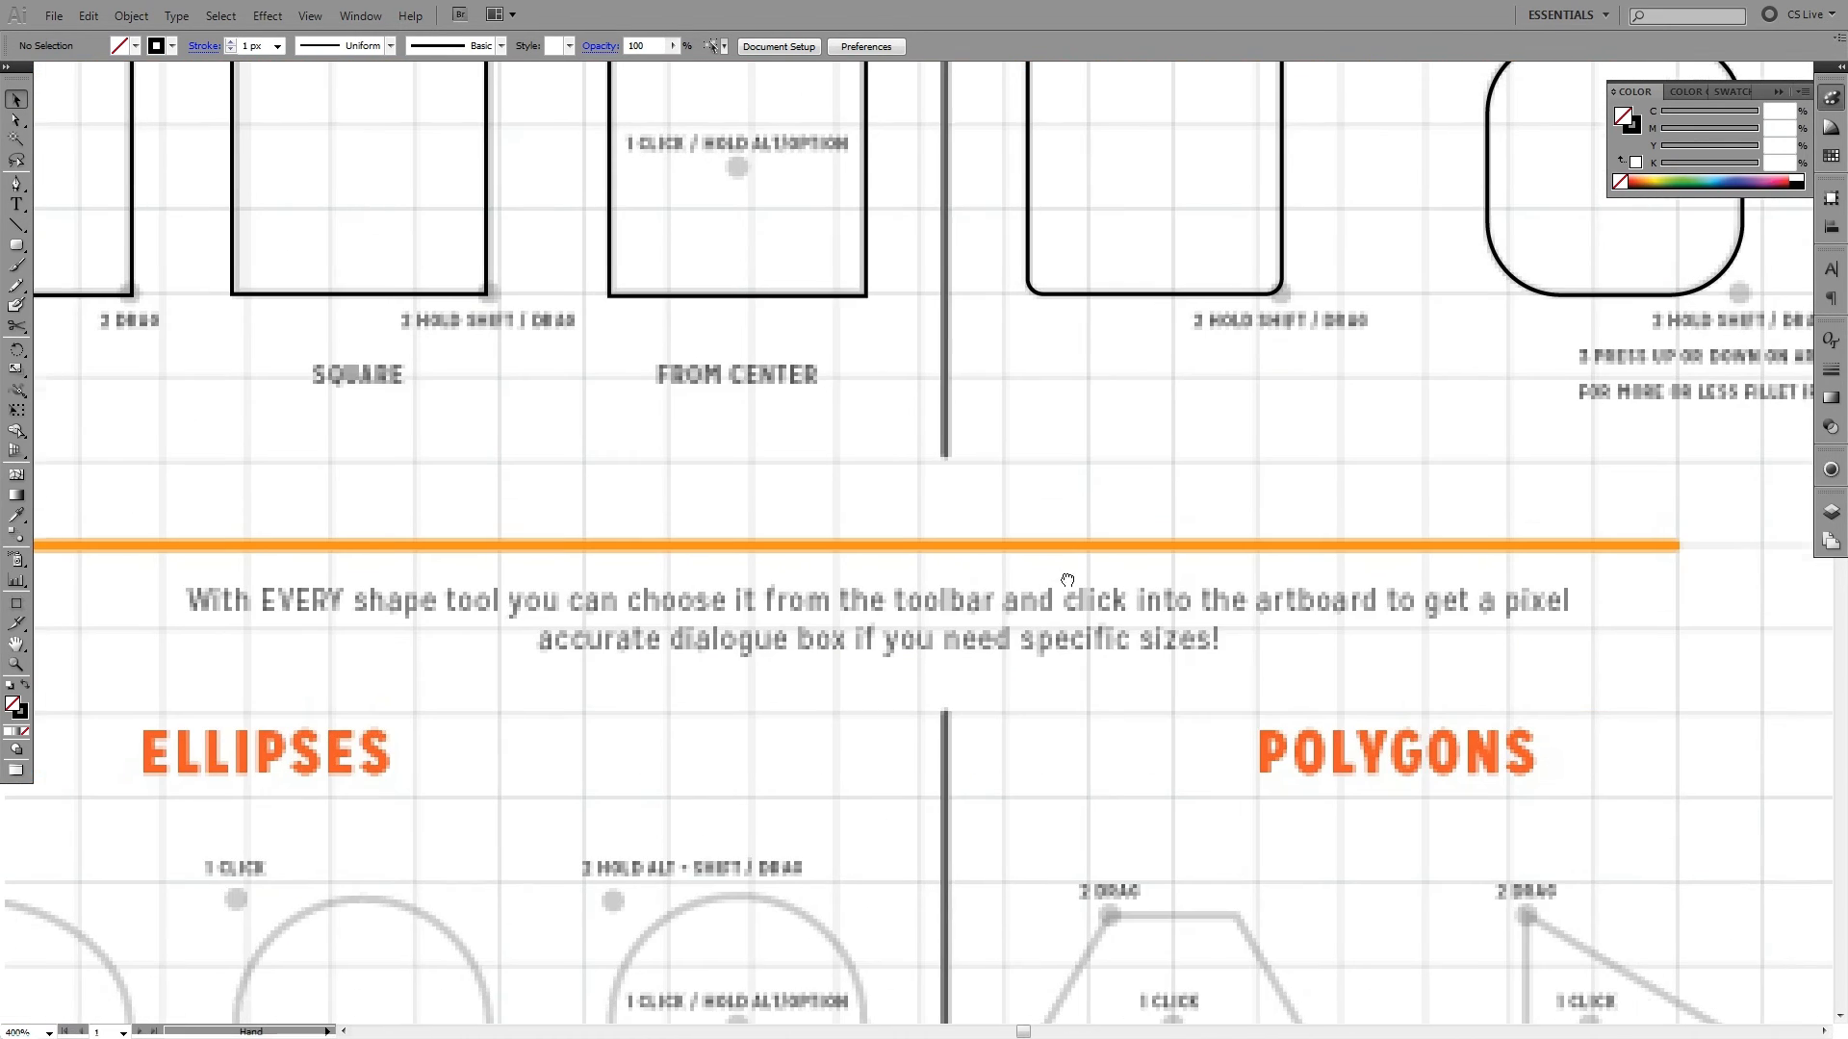
drag(1062, 593, 771, 709)
click(19, 248)
drag(19, 249, 46, 249)
drag(1568, 480, 159, 434)
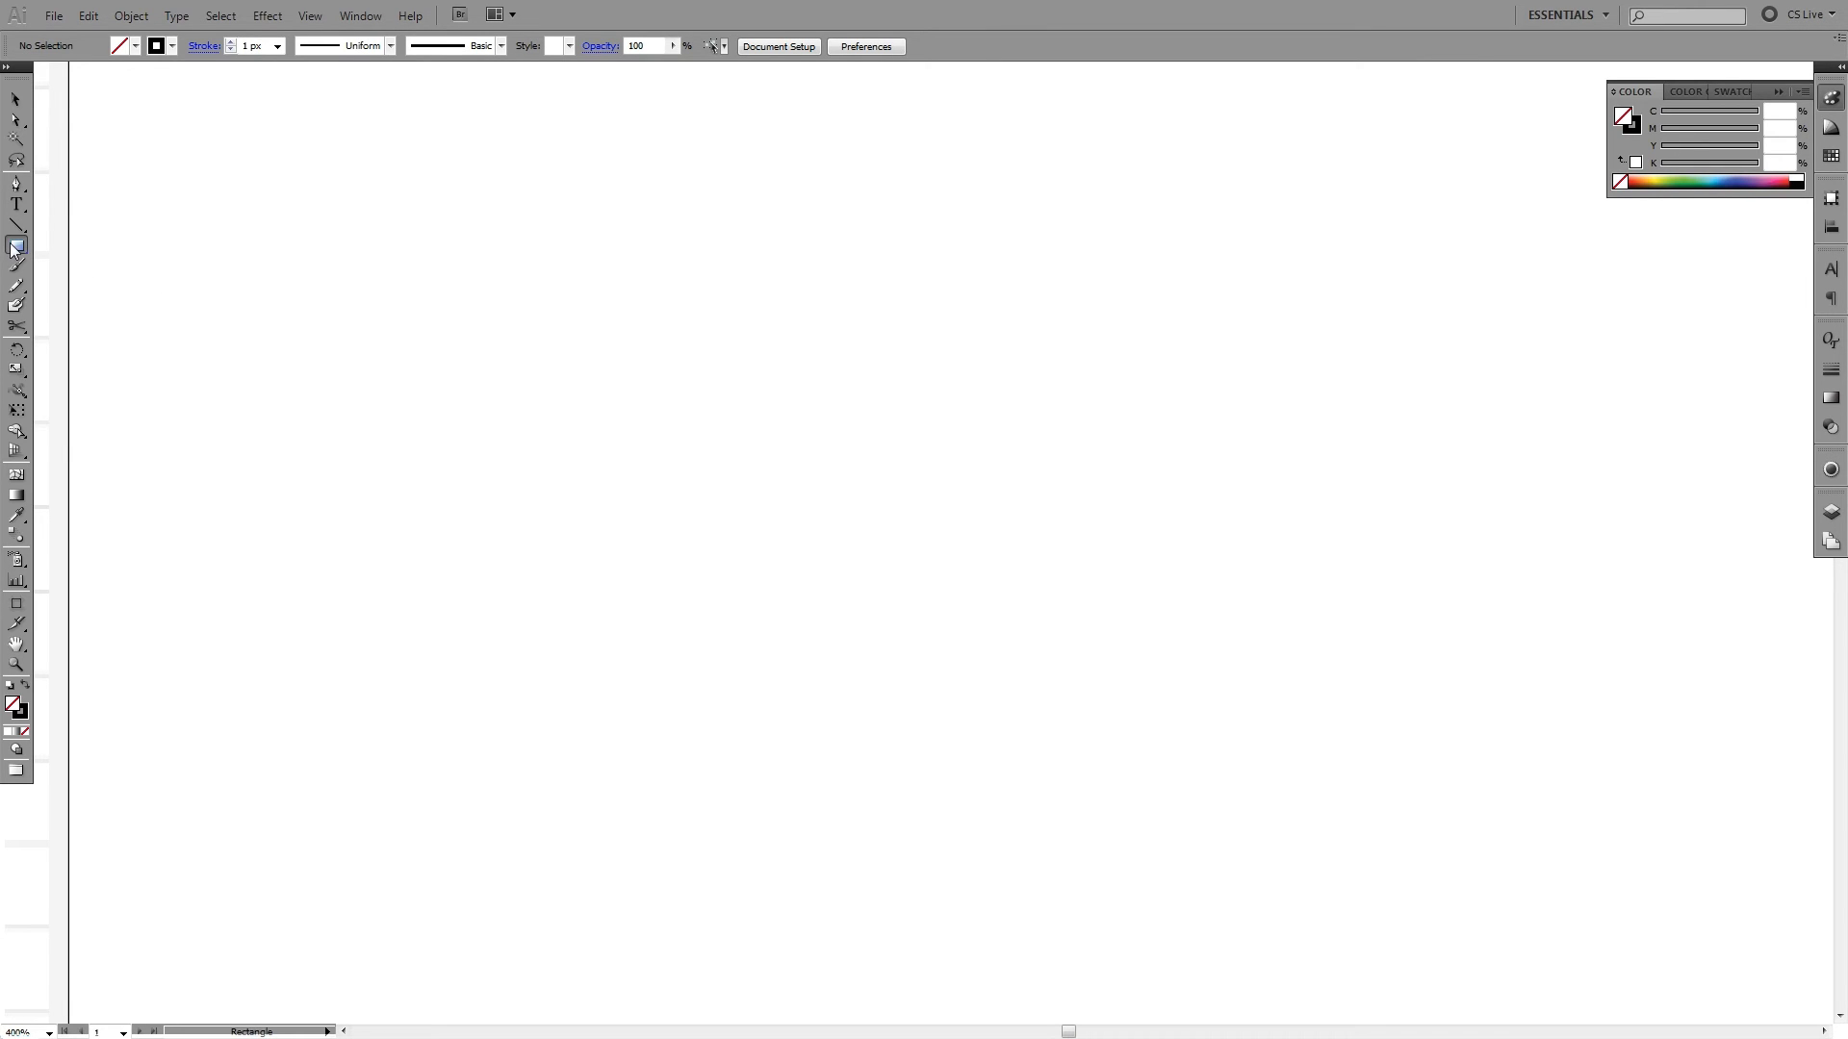
click(631, 370)
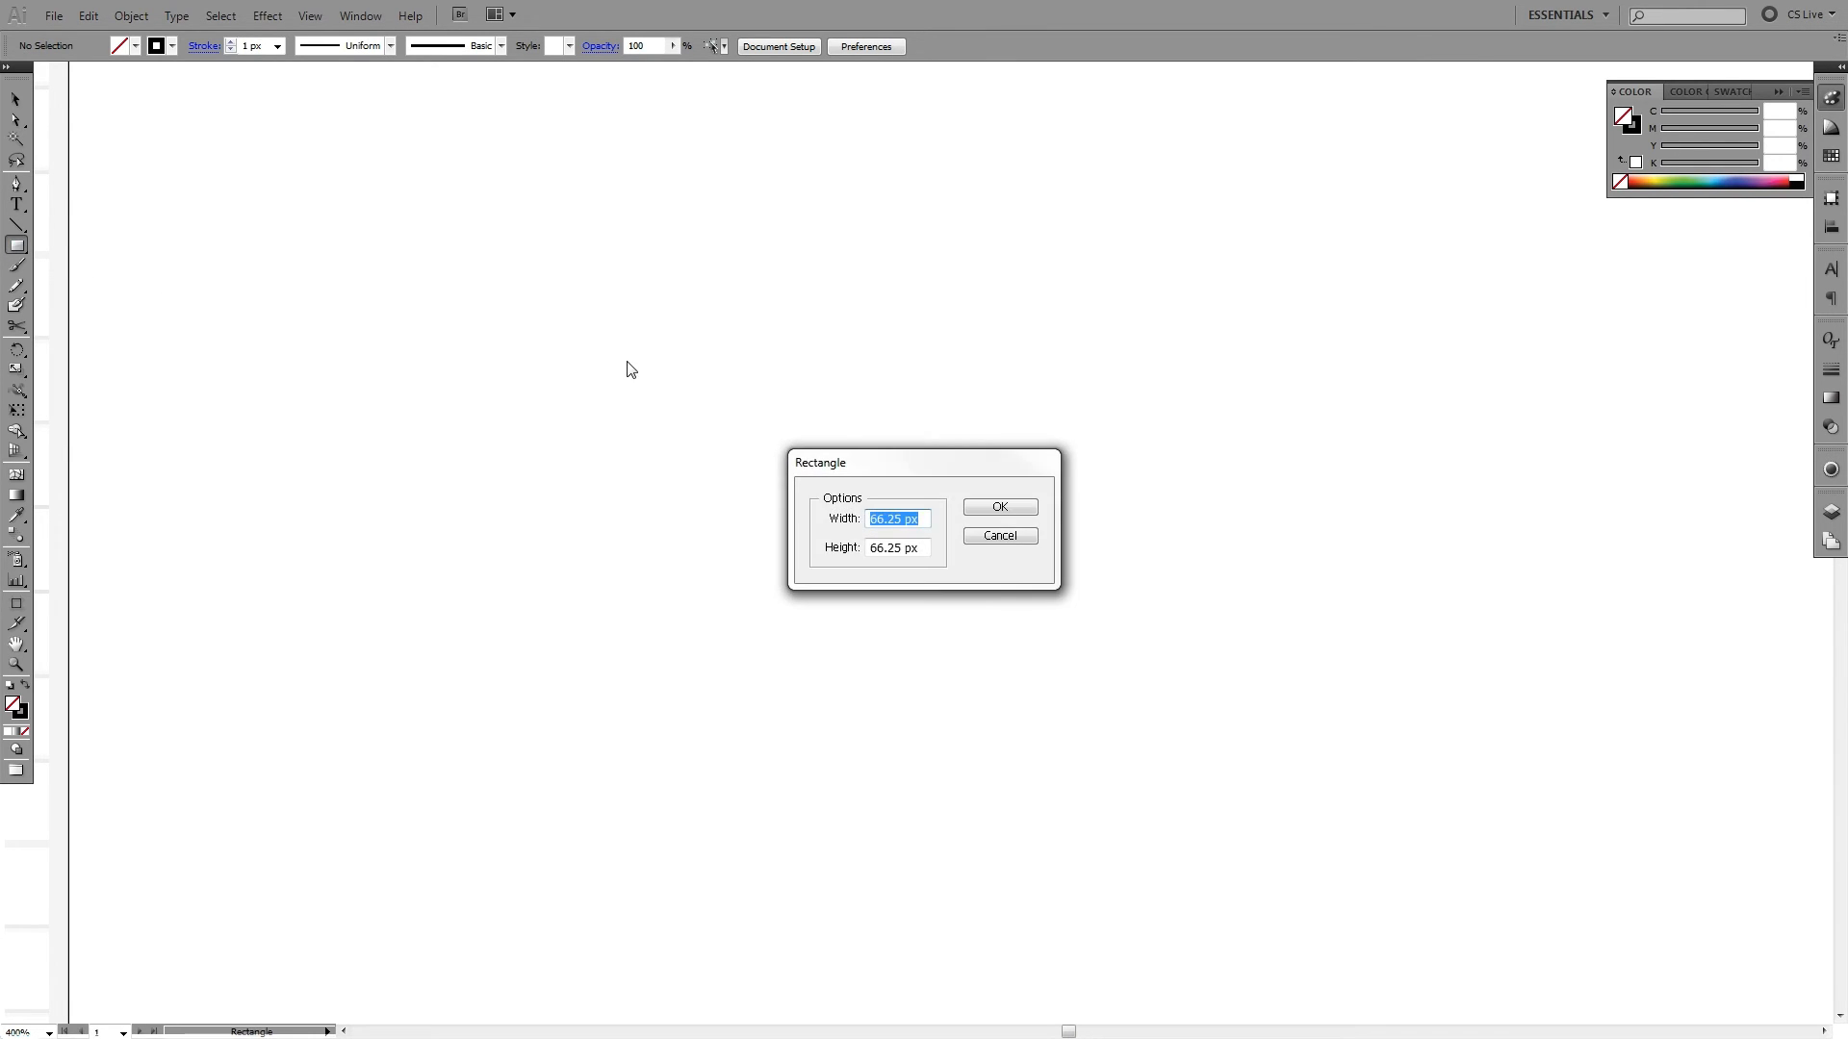
drag(933, 466, 708, 326)
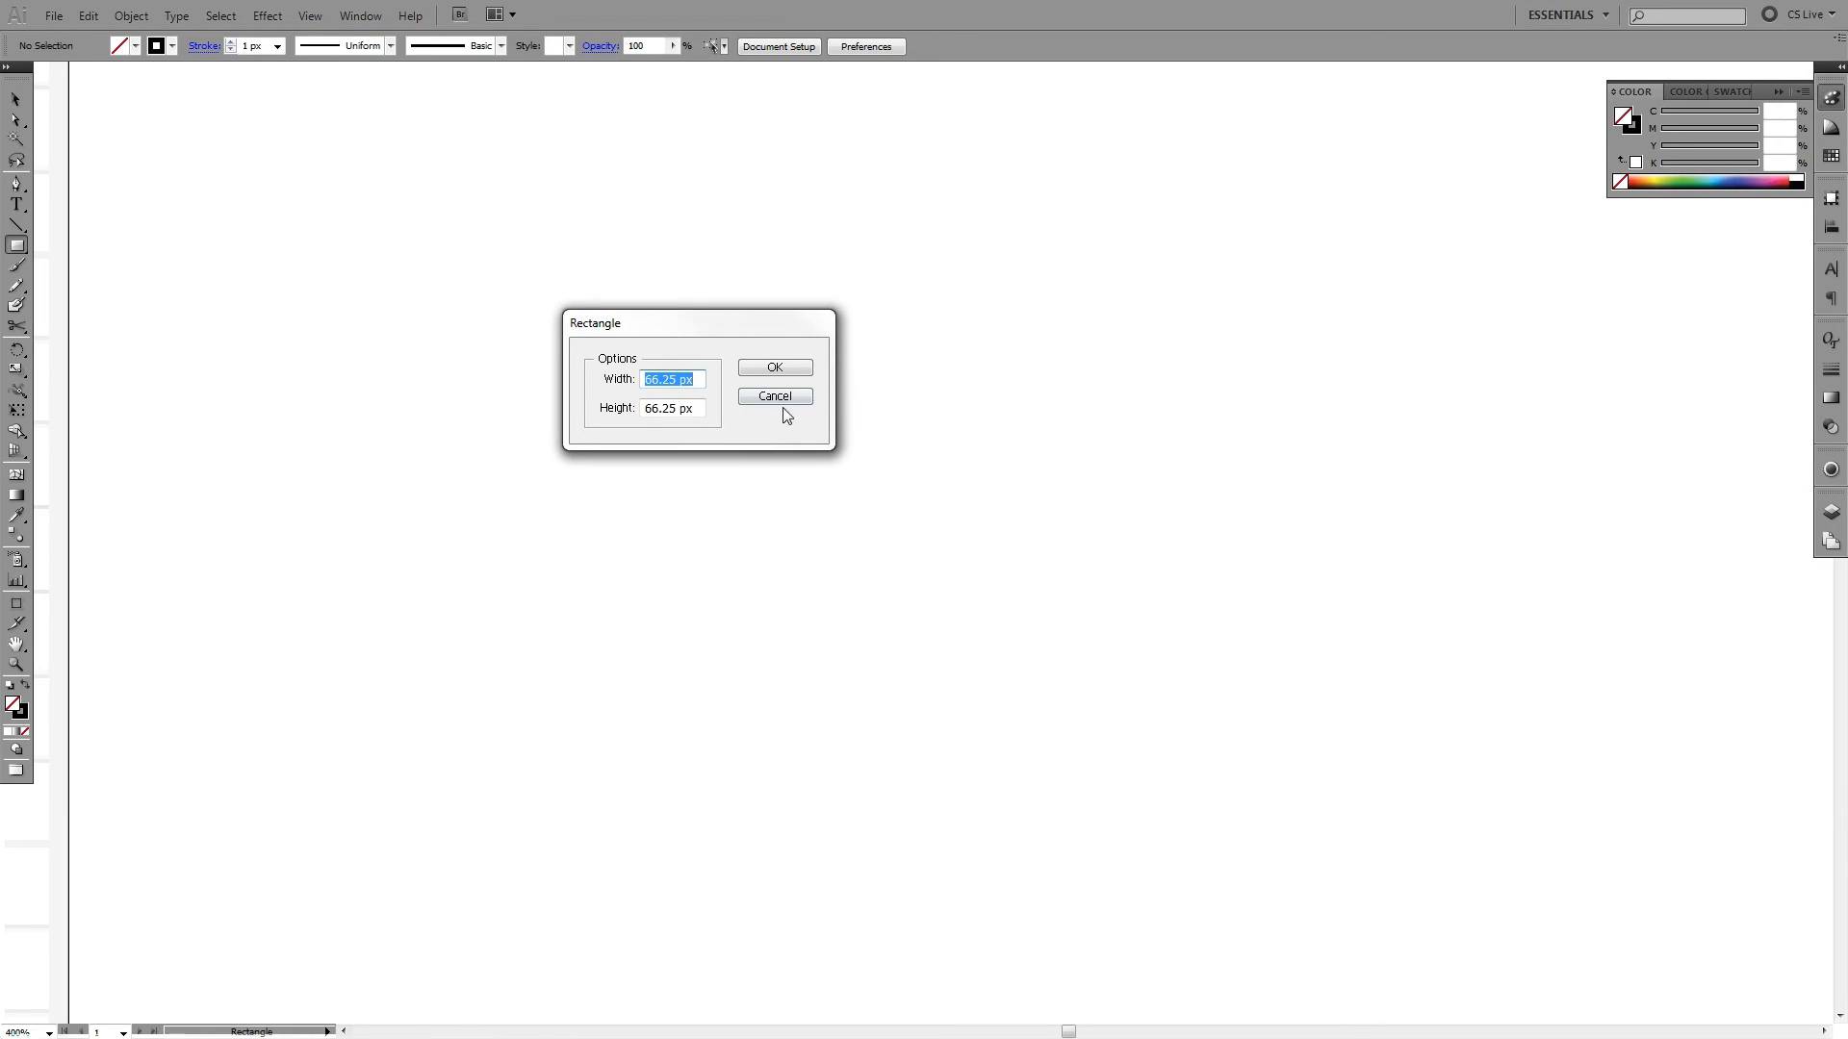
text(100)
key(Tab)
text(100)
key(Return)
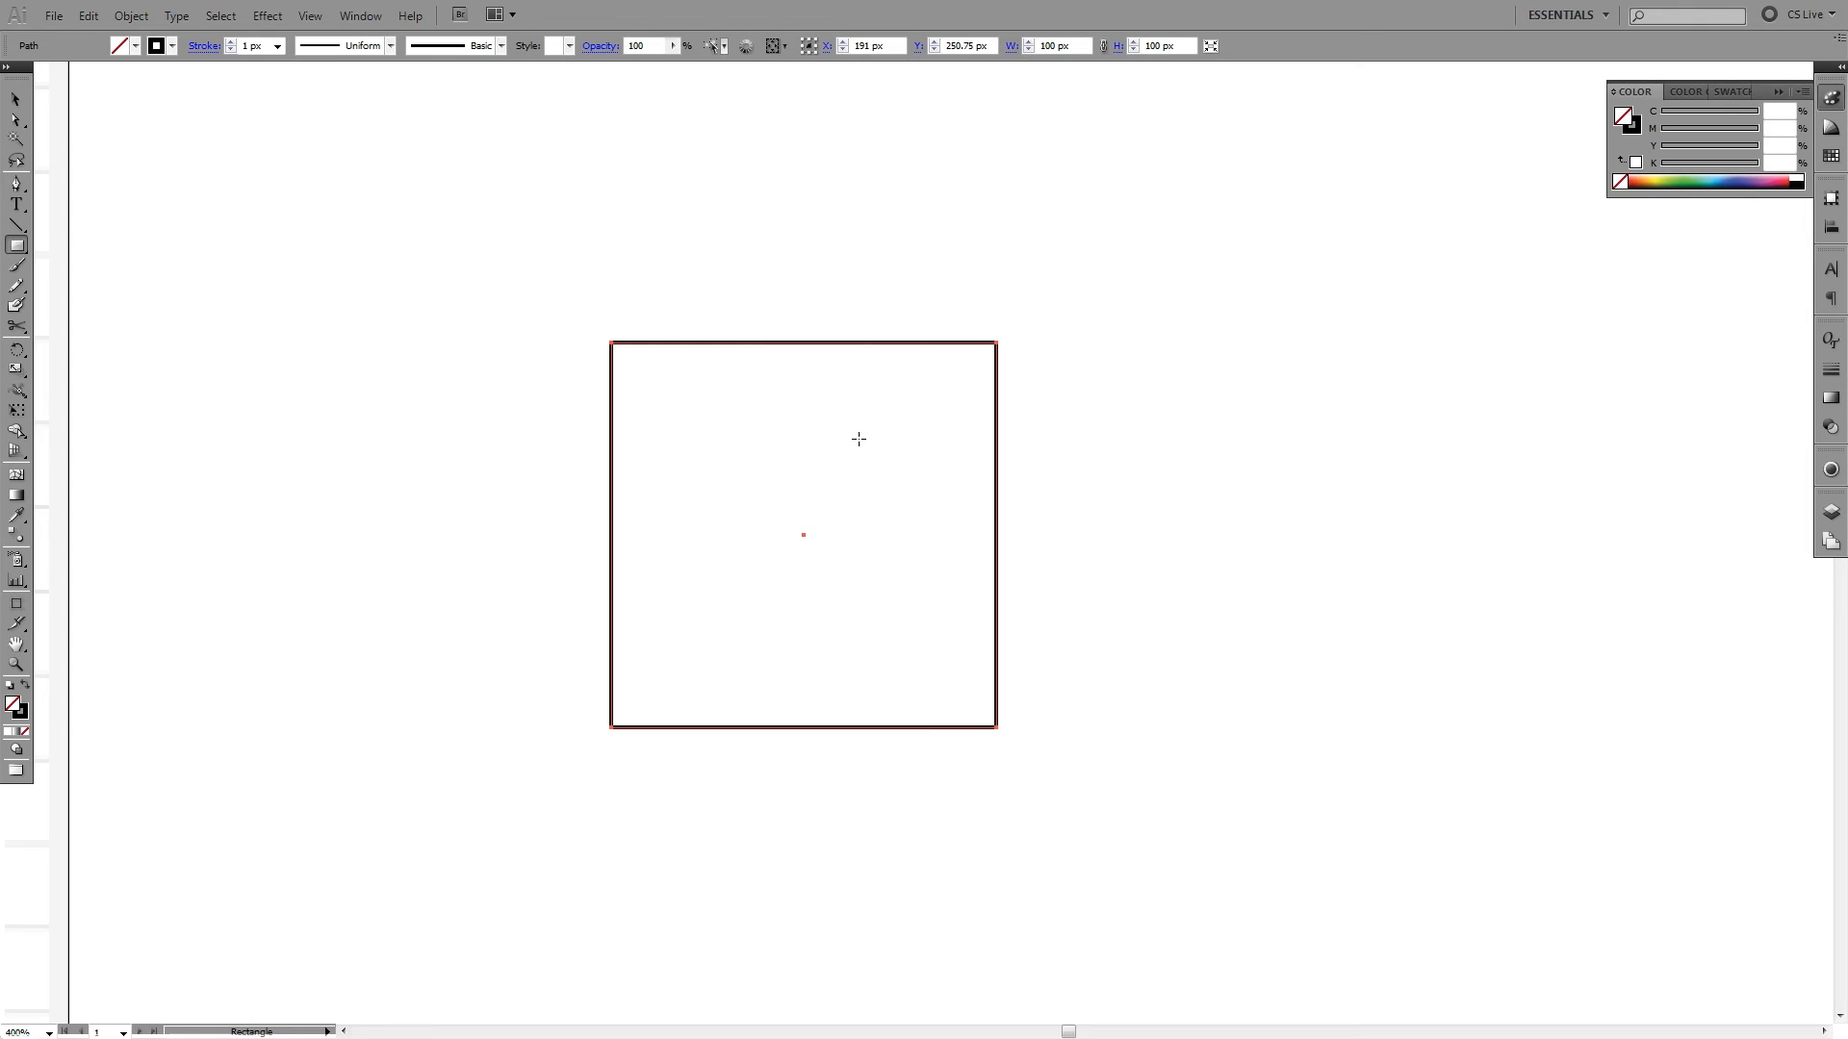
- Give the 100 px square a solid black fill with no stroke and reposition it closer to the worksheet
key(d)
click(24, 716)
click(25, 731)
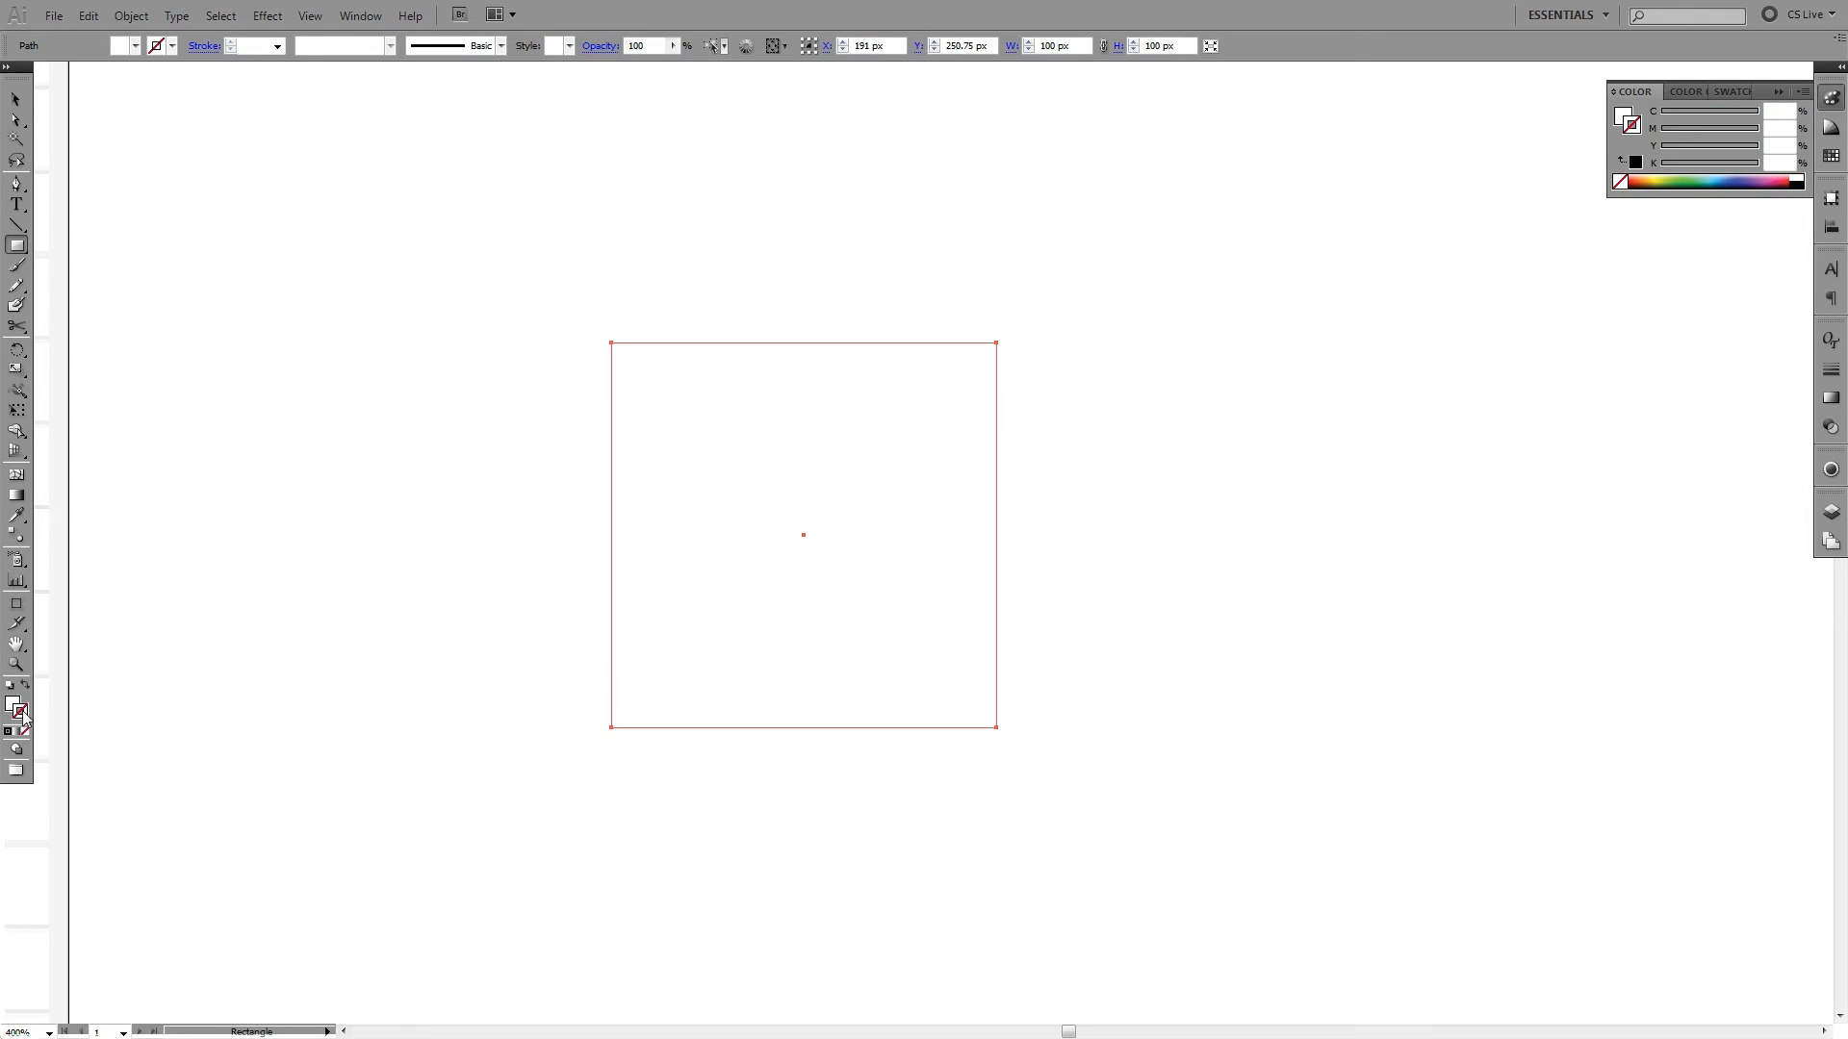
key(d)
key(shift+x)
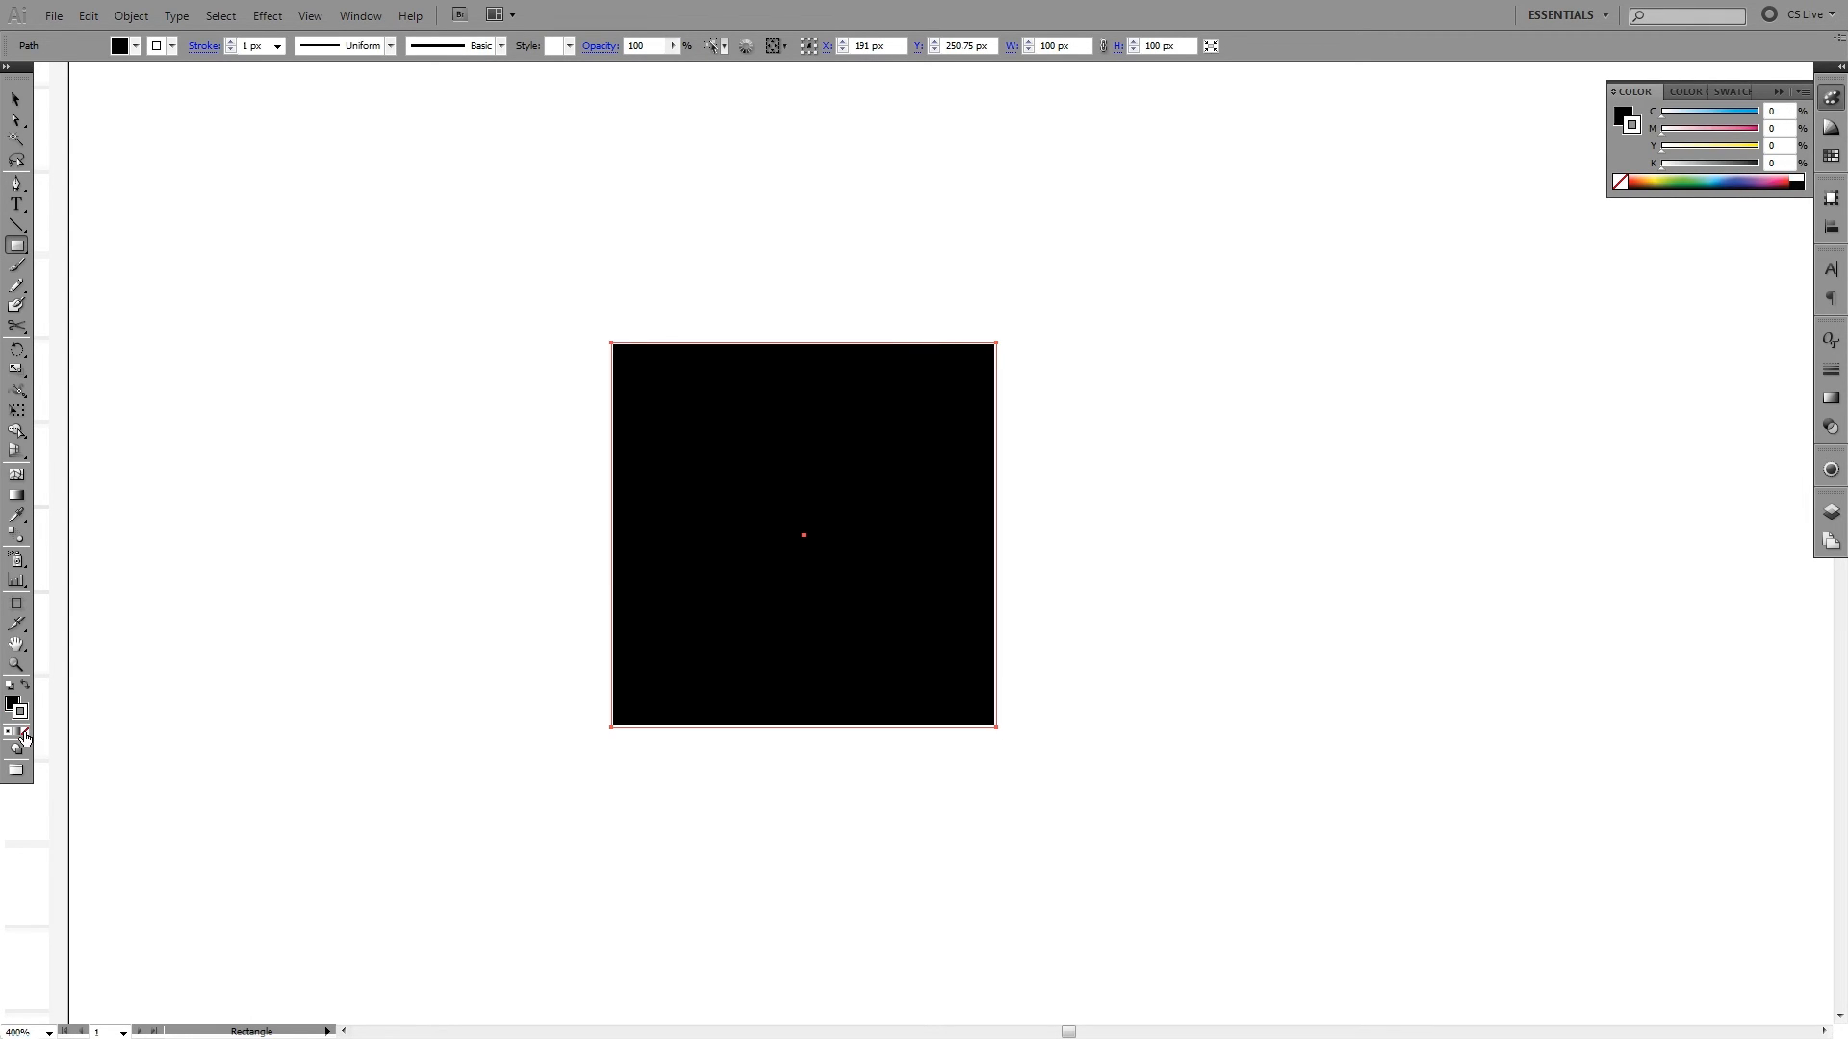
click(25, 737)
key(v)
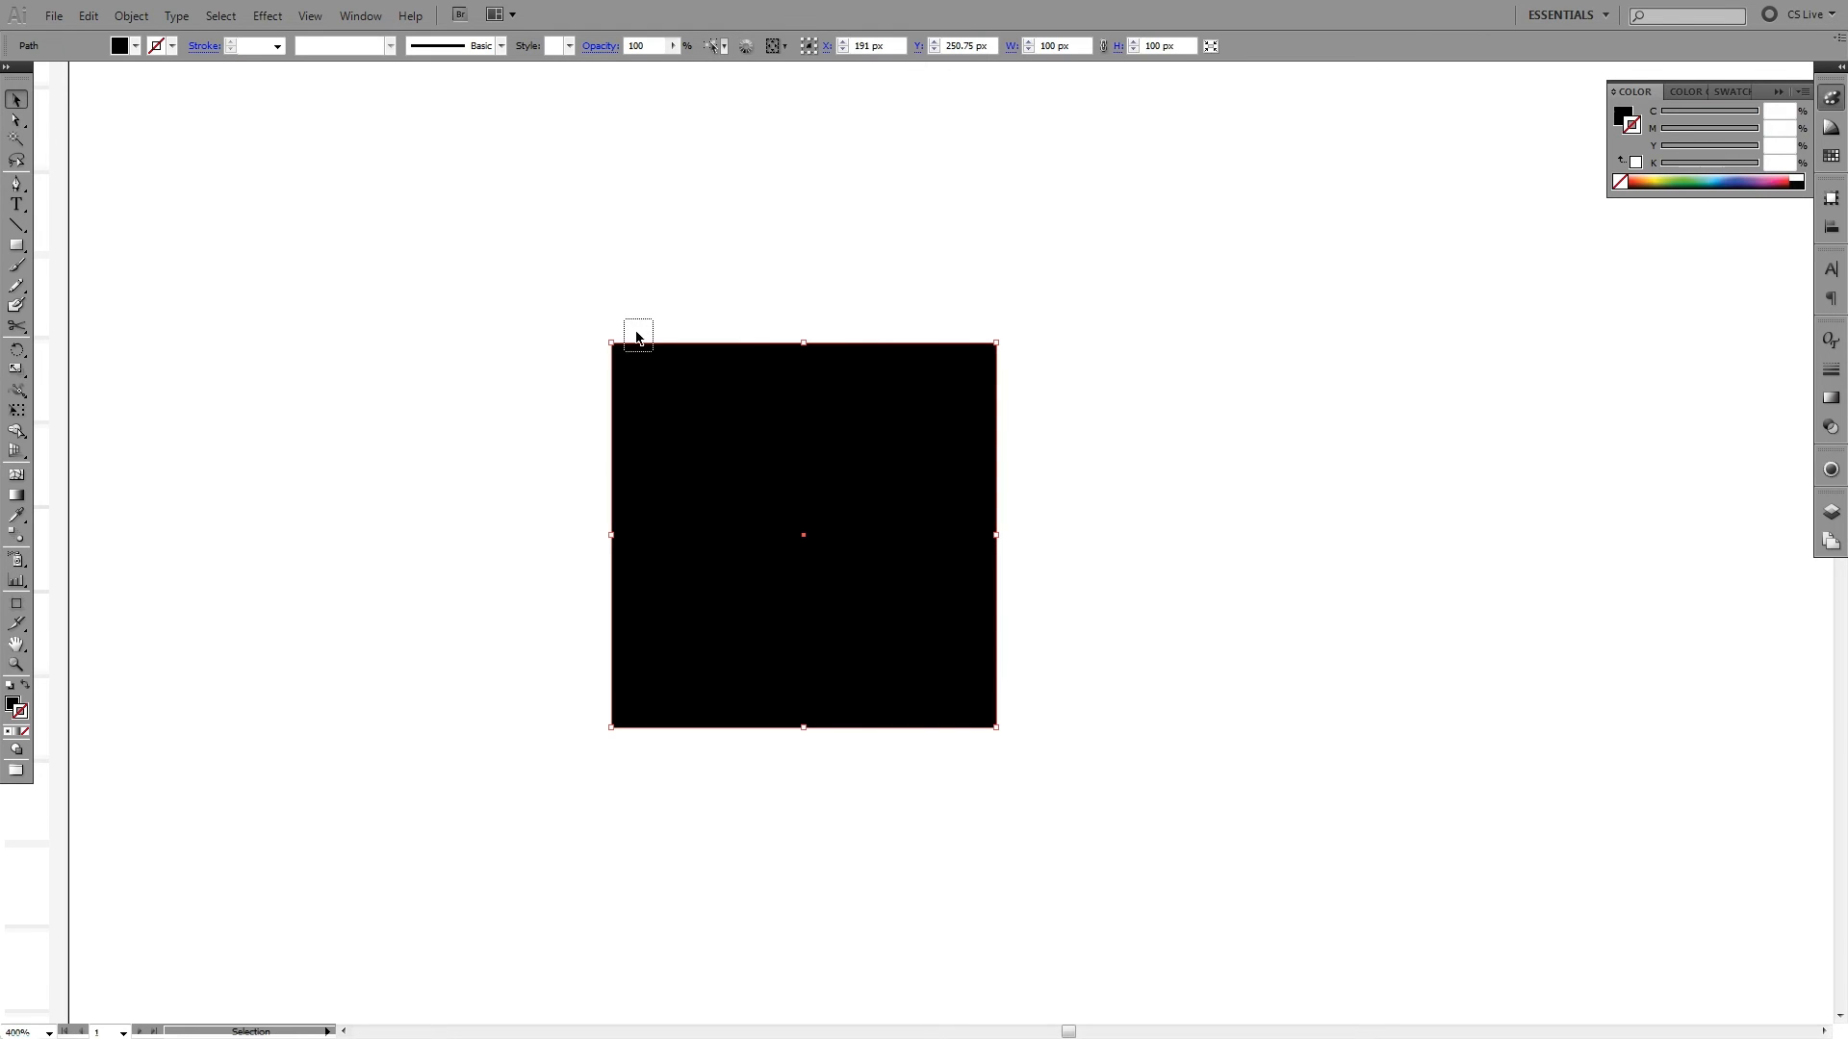
click(1117, 532)
drag(1134, 429, 1333, 426)
key(ctrl+z)
- Create a 45 × 45 px square beside the black 100 px square by entering exact Rectangle dimensions
click(16, 246)
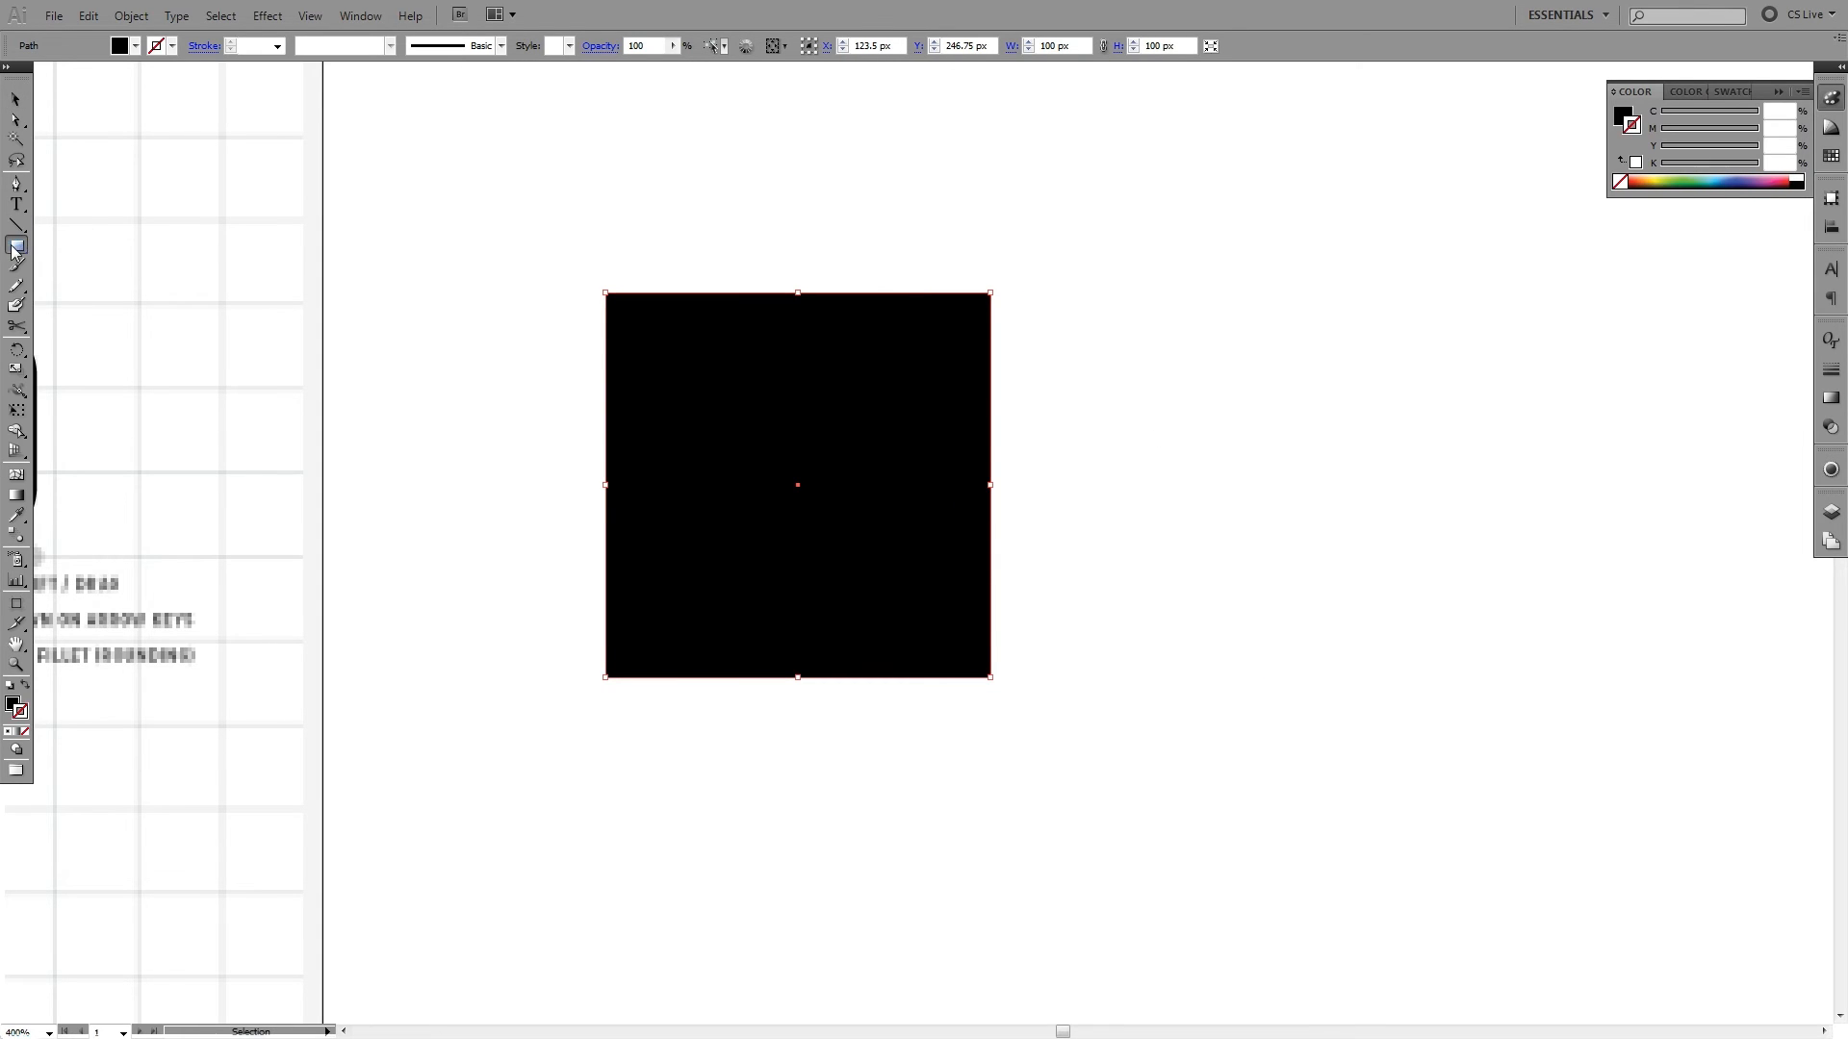
click(1111, 358)
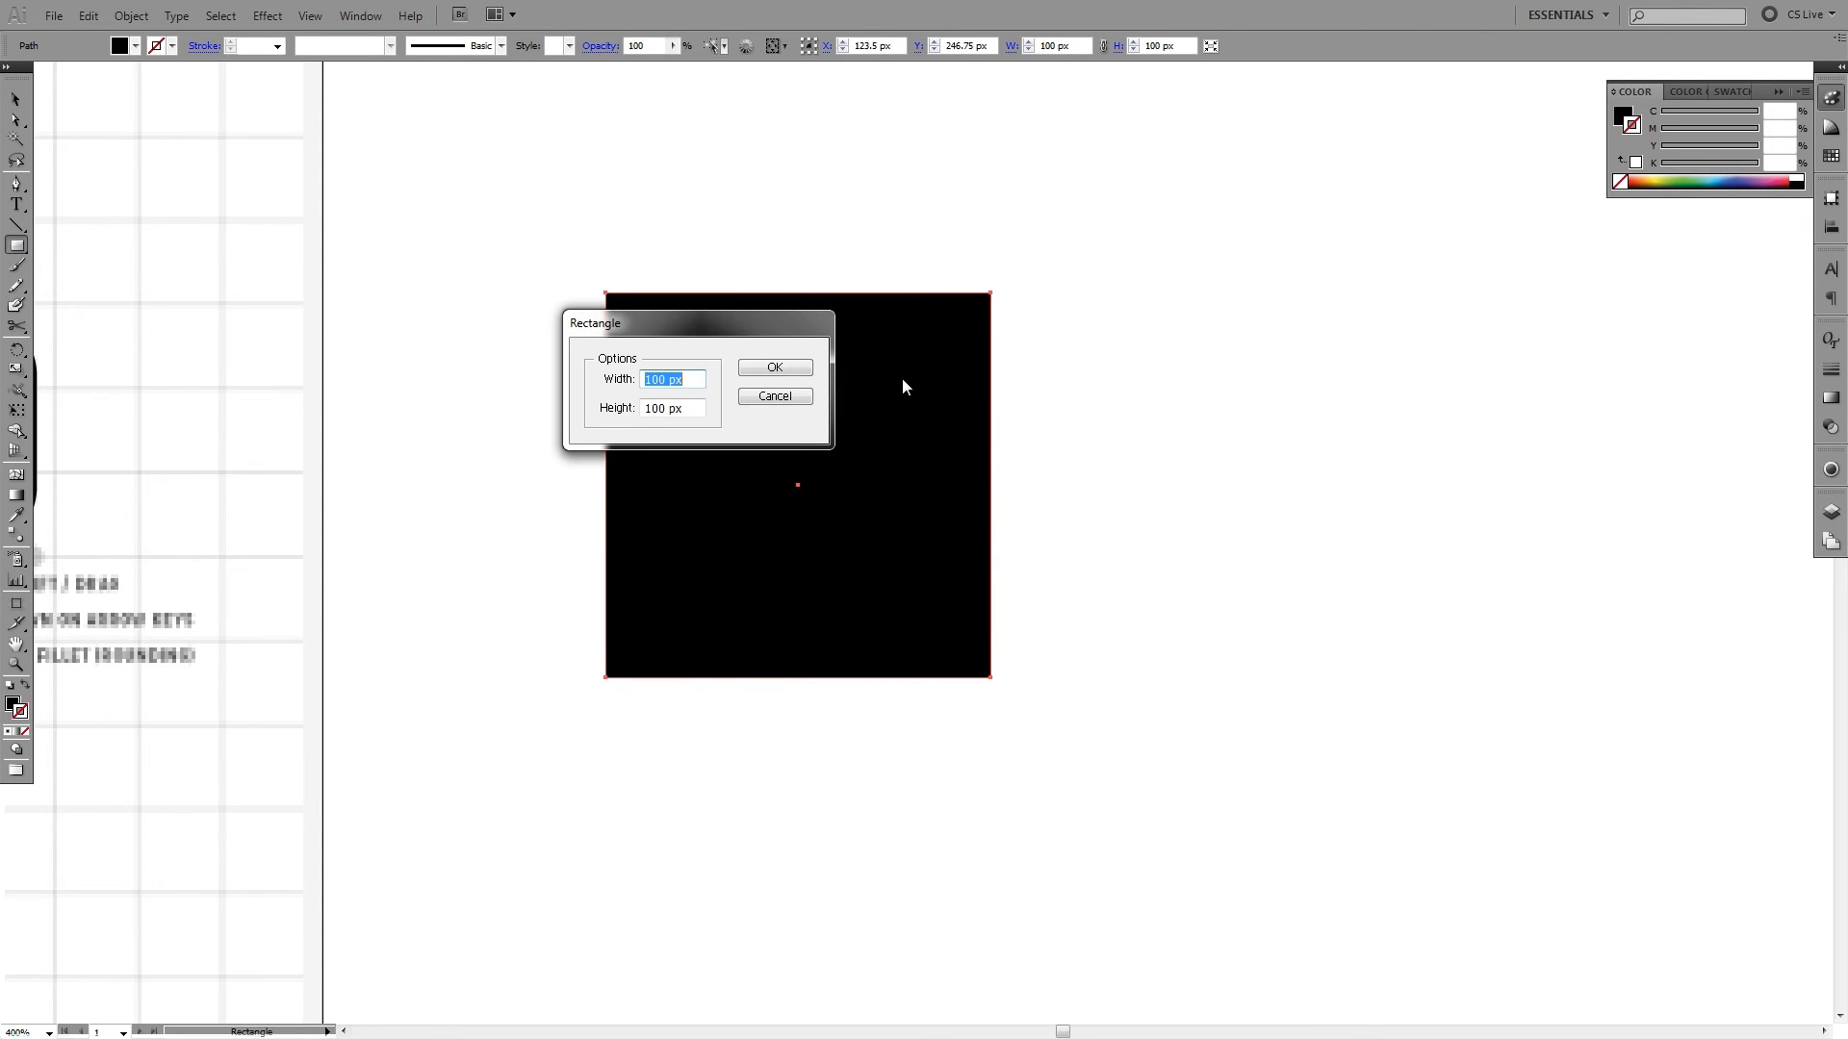
text(45)
key(Tab)
text(45)
key(Return)
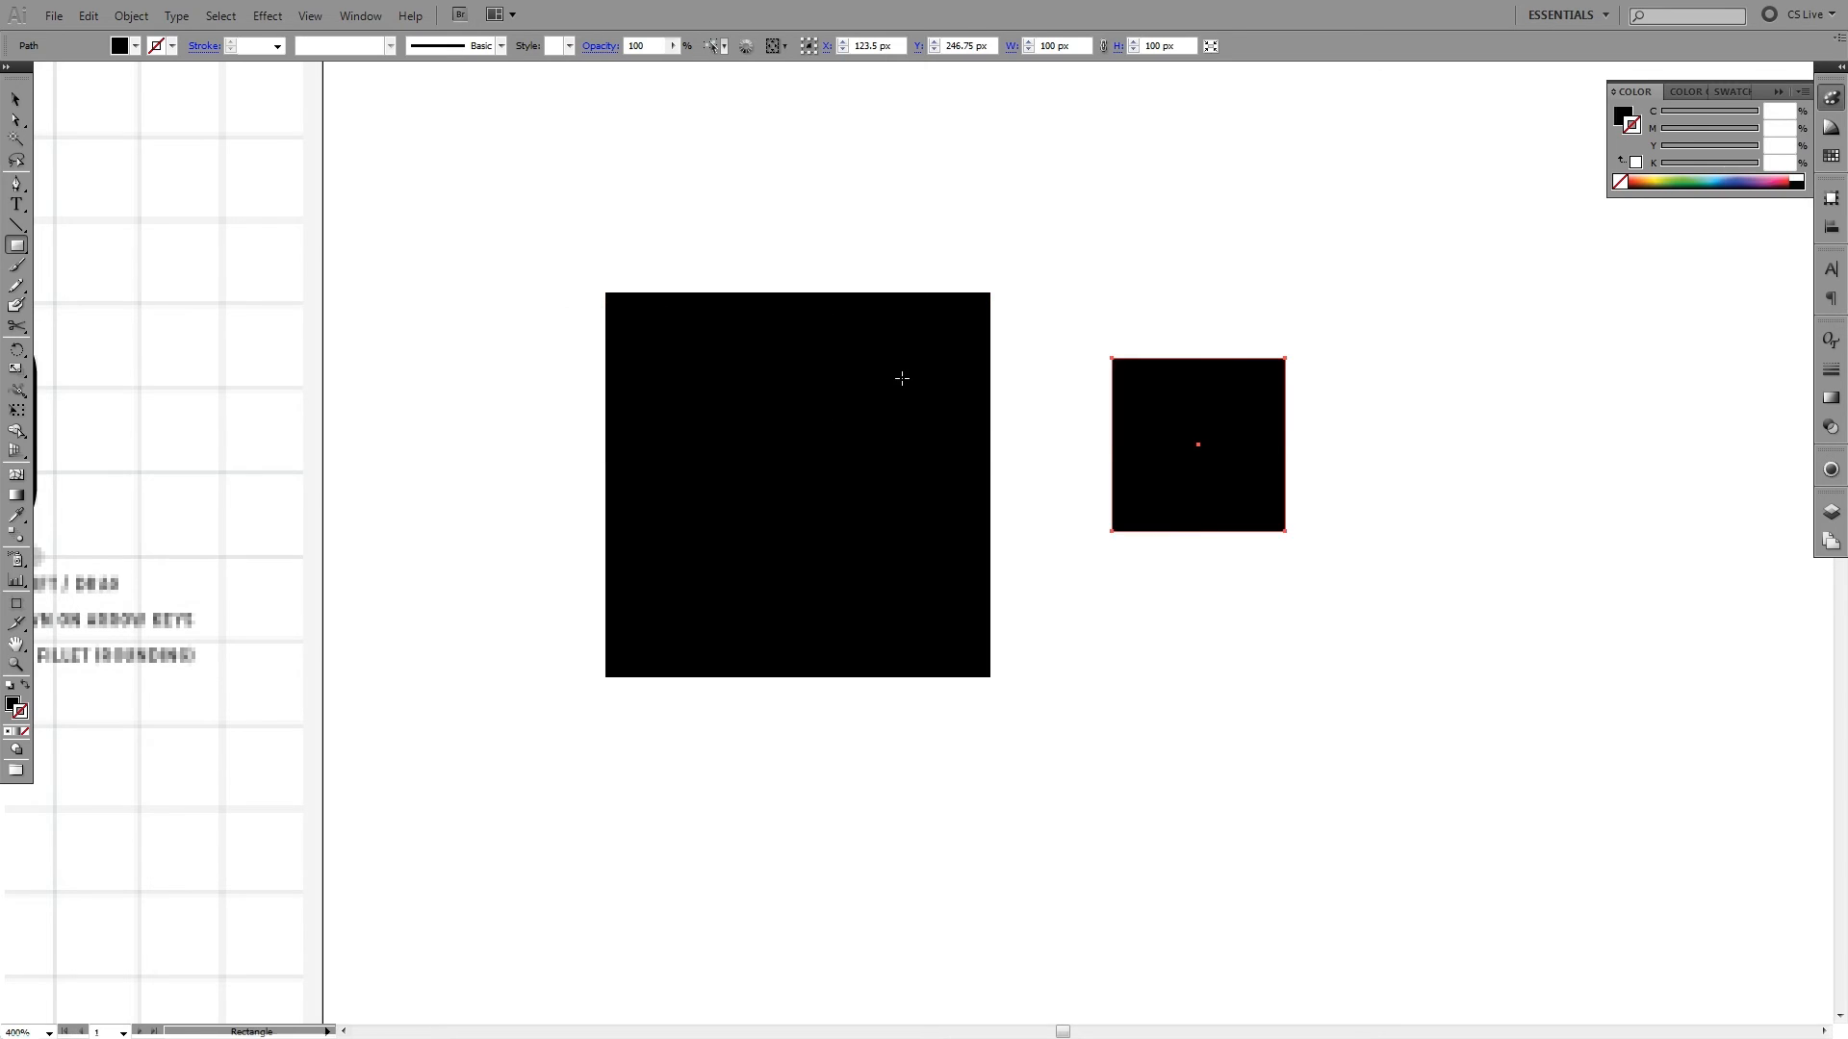
- Snap the 45 px square against the 100 px square's right edge with their bottom edges aligned, and deselect it
ctrl+click(1204, 277)
key(v)
drag(1190, 374, 1086, 520)
click(1302, 470)
key(space)
mouse_move(1022, 350)
mouse_down()
mouse_move(1270, 354)
mouse_move(998, 363)
mouse_up()
key(space)
drag(1123, 597, 1105, 596)
click(1279, 471)
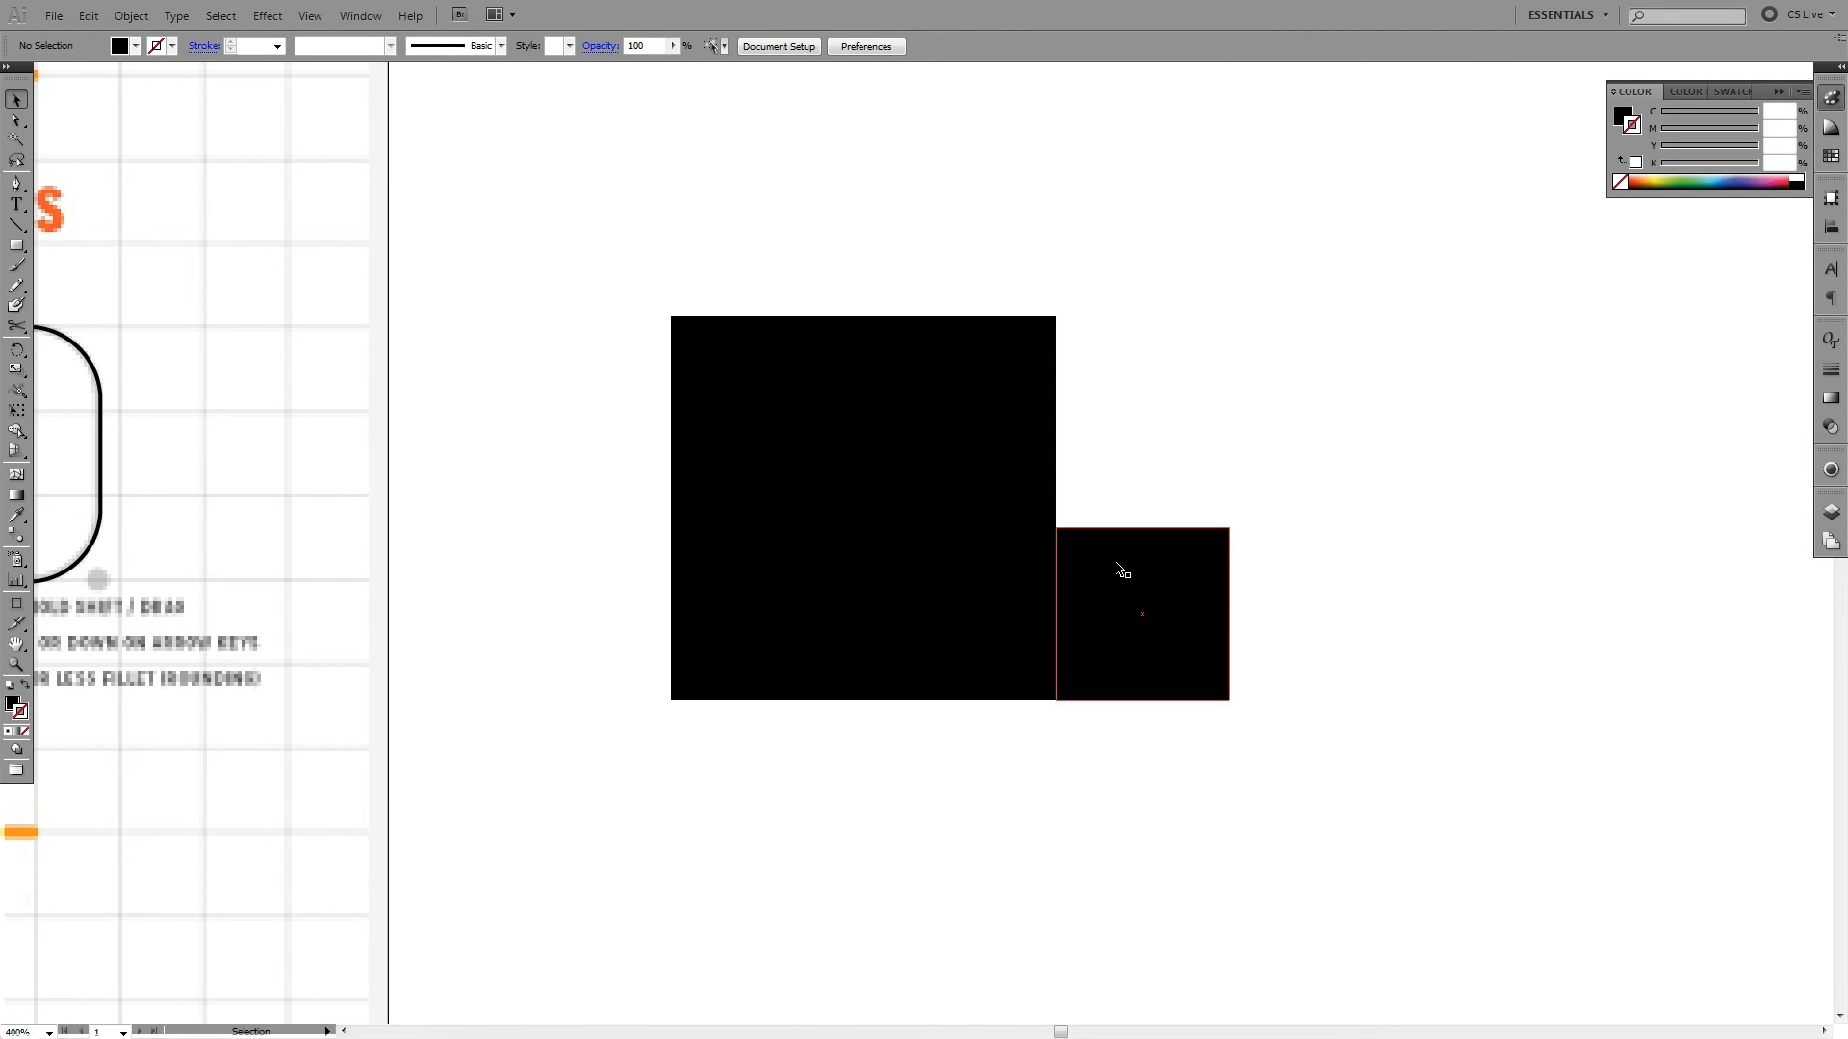
- Swap the fill and stroke of both squares to leave black outlines without fill, and deselect them
click(1121, 569)
shift+click(1011, 515)
key(shift+x)
click(1334, 488)
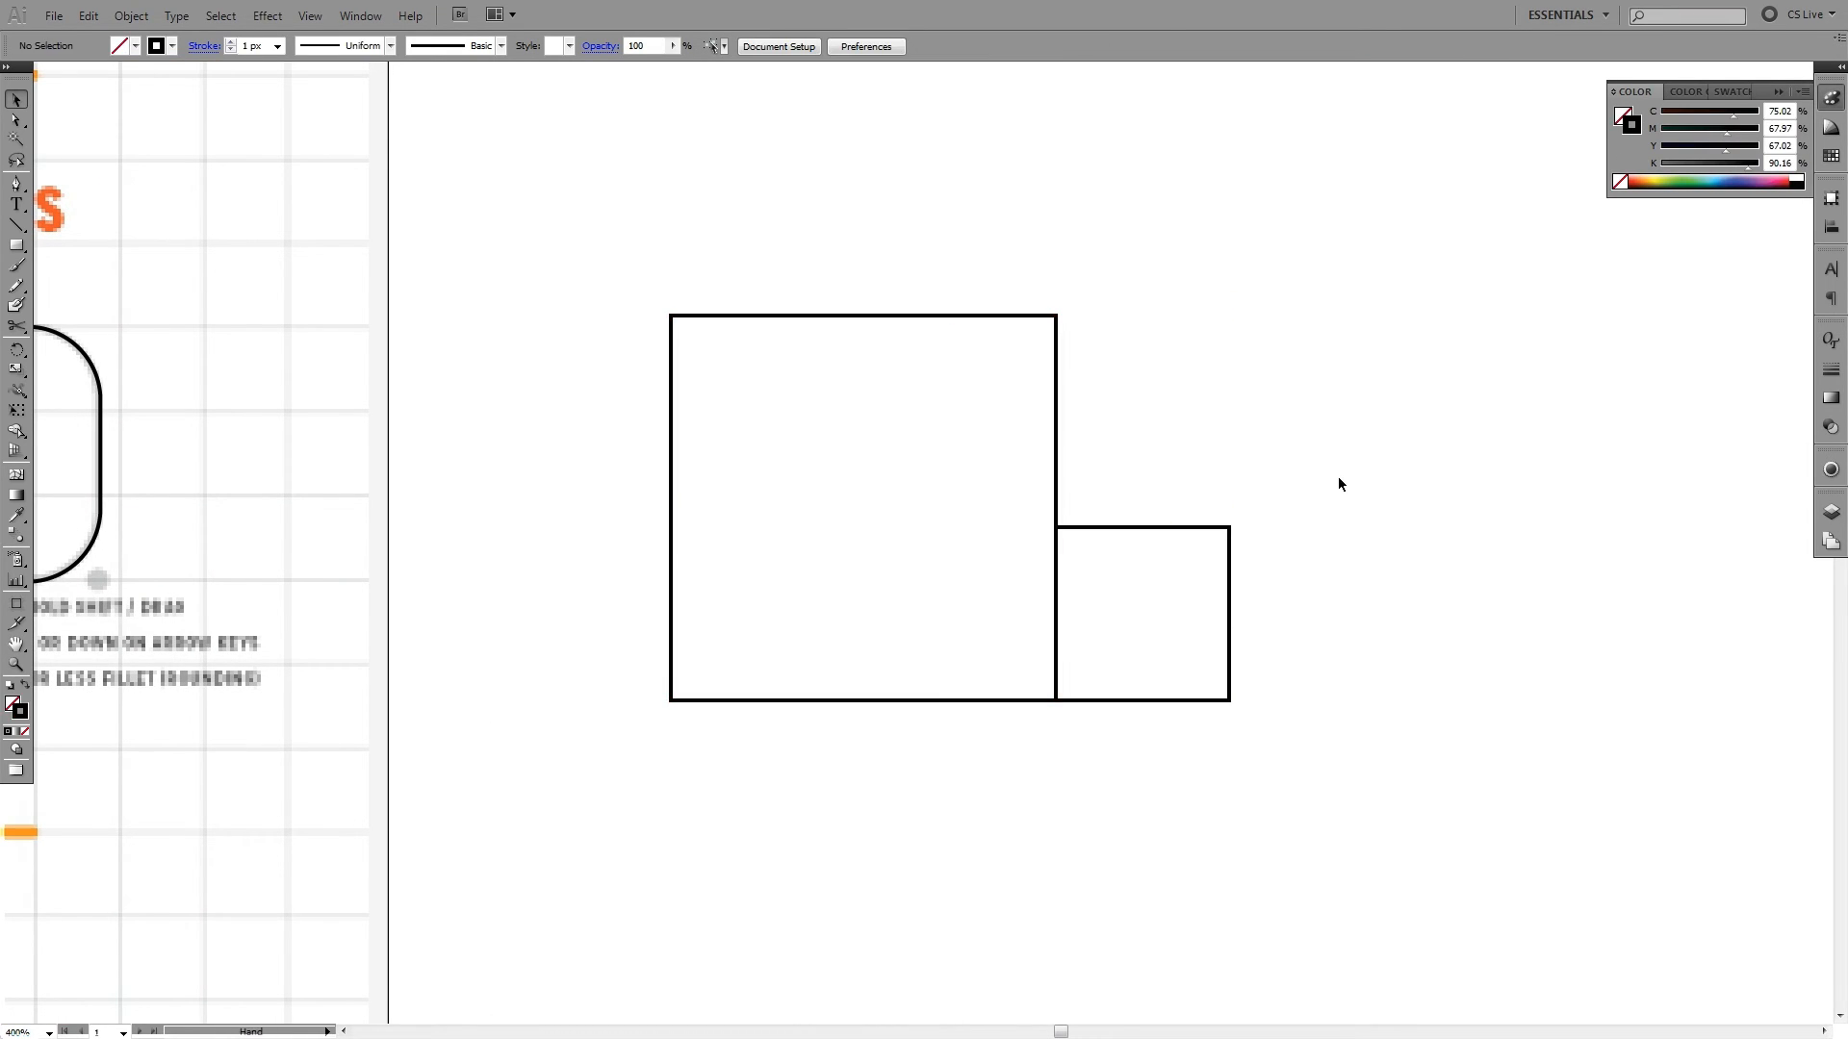
- Duplicate the large square and snap the copy onto the small square's top edge, against the large square's right side
drag(1339, 479, 1143, 501)
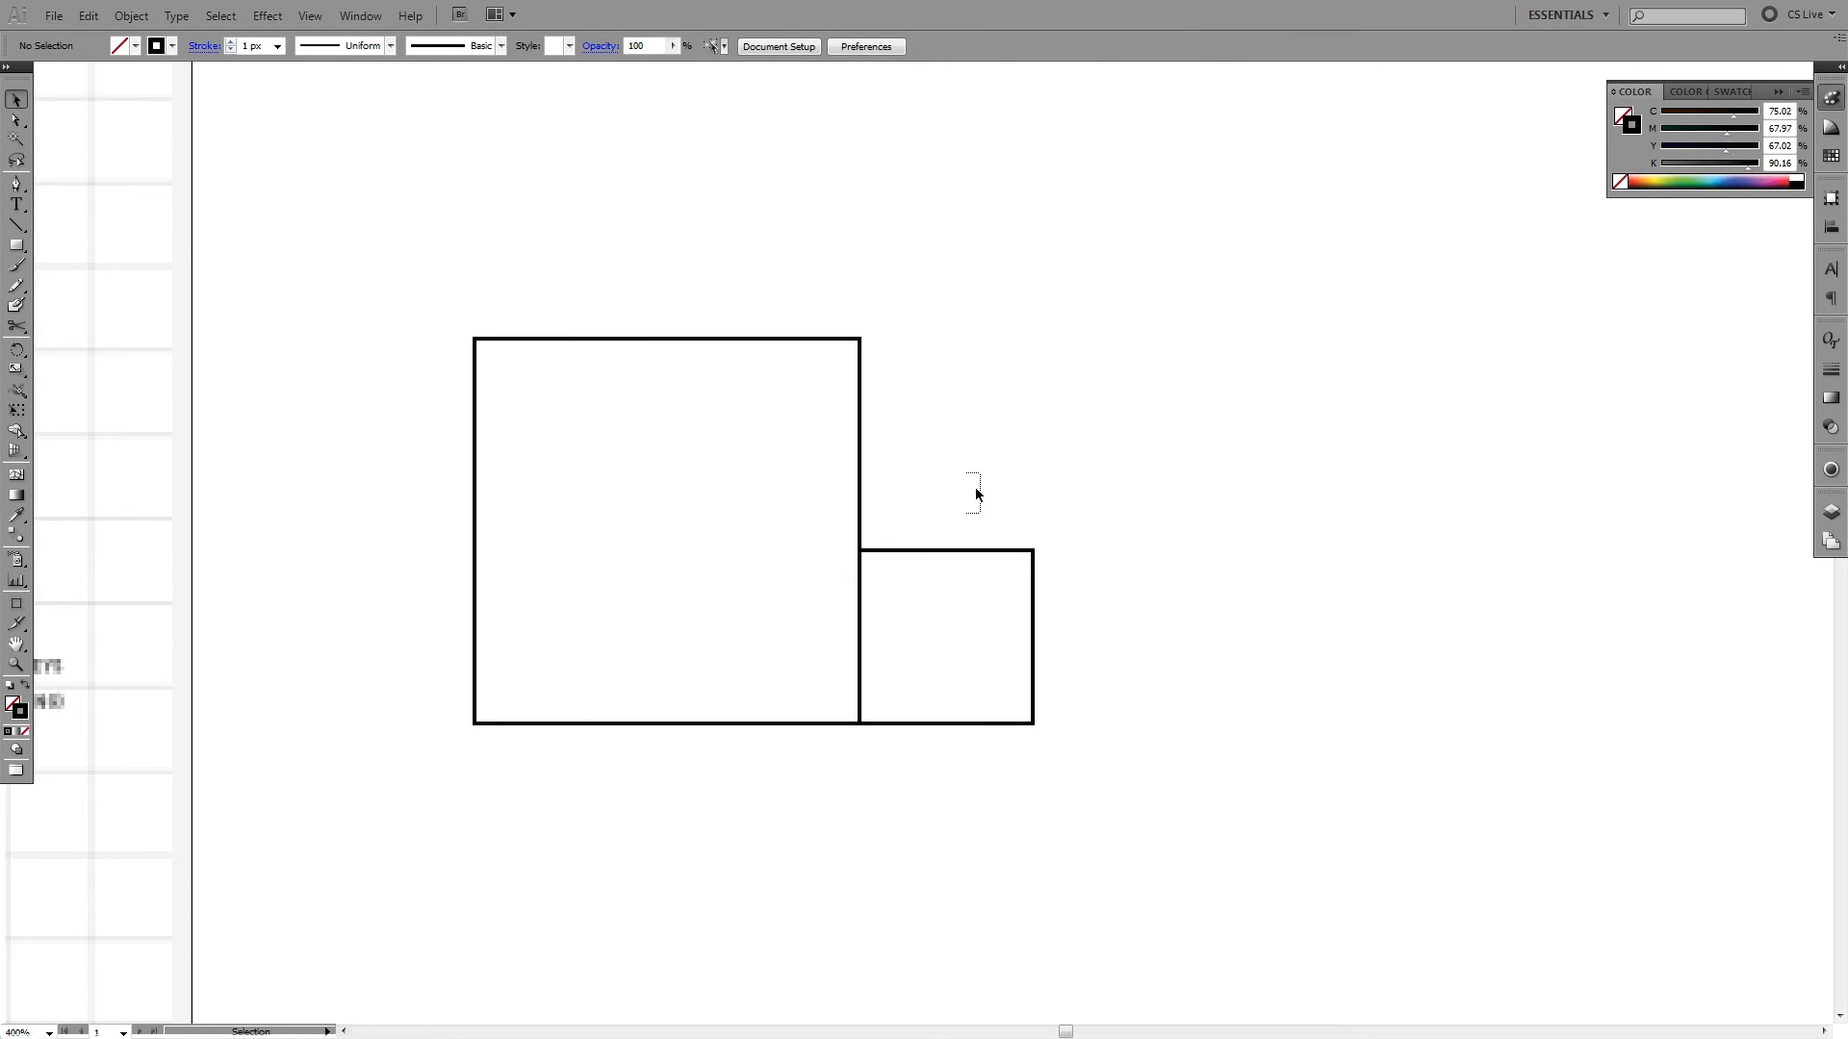
drag(976, 488, 945, 579)
drag(926, 435, 772, 524)
click(909, 333)
drag(852, 435, 1245, 260)
drag(1353, 463, 1321, 544)
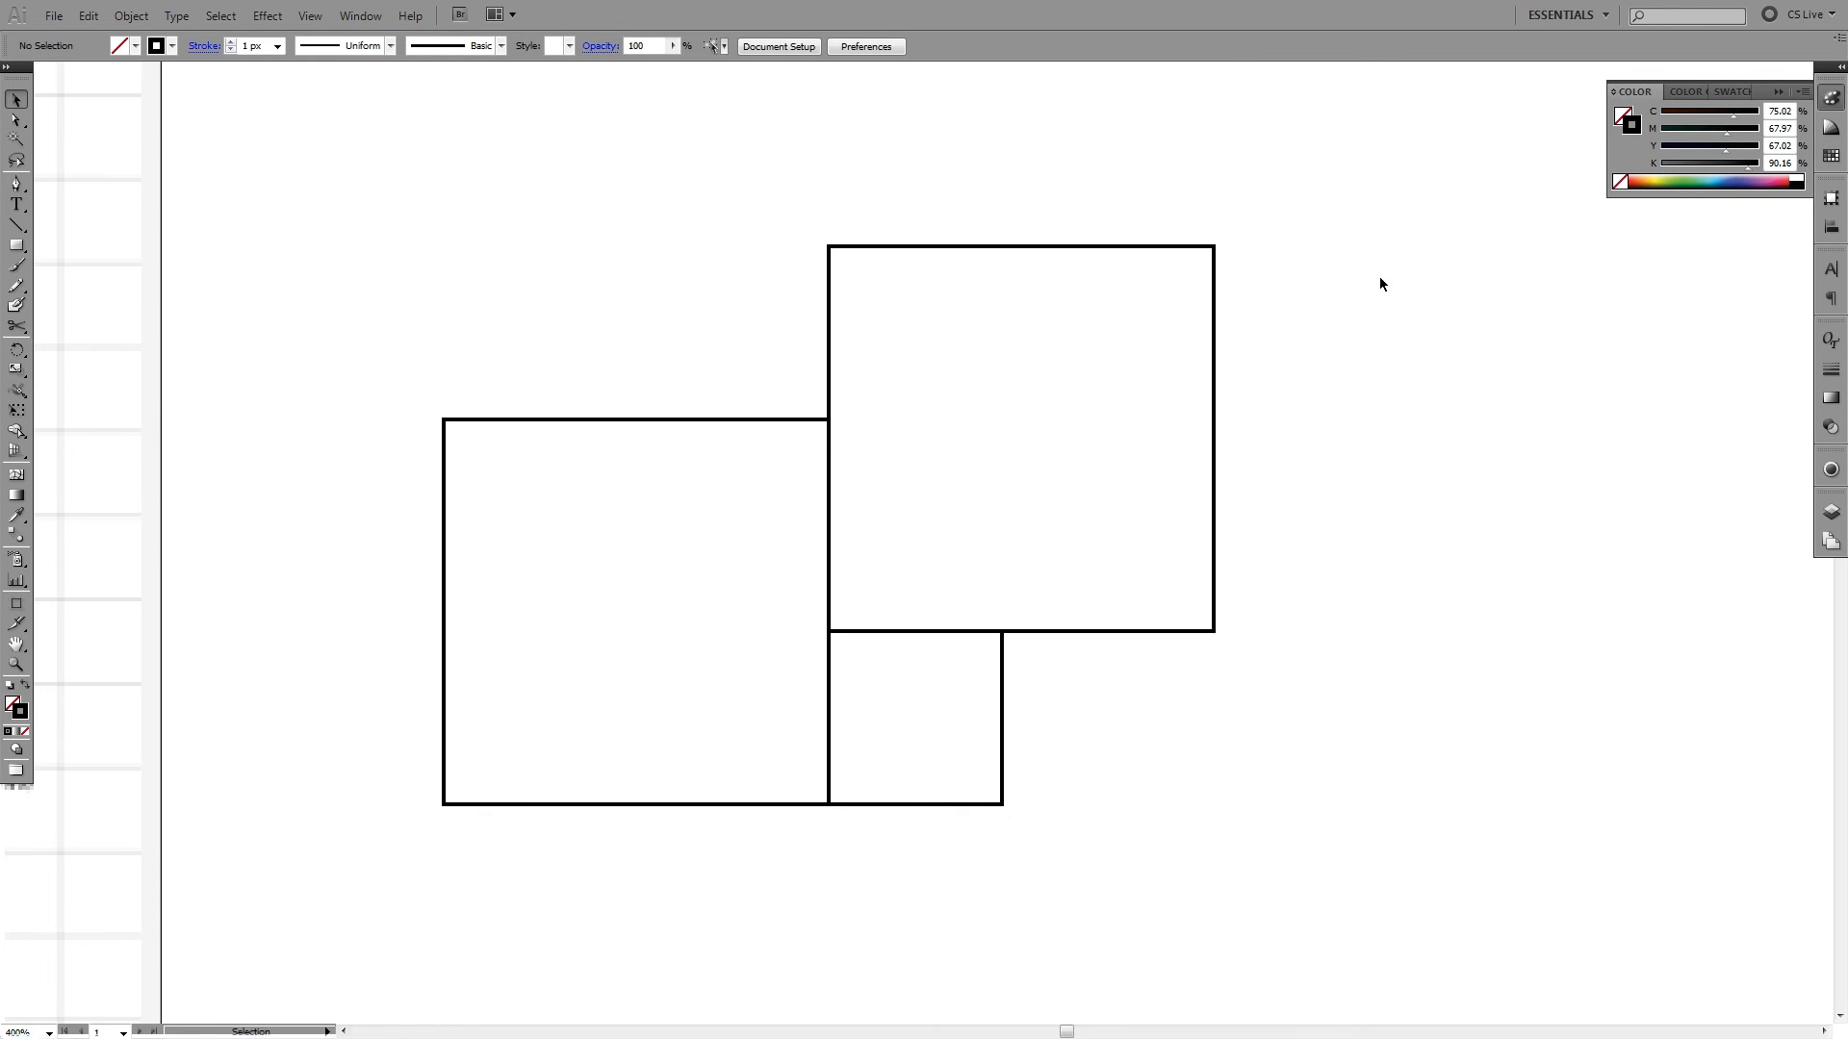
- Delete all three squares from the blank area beside the worksheet
drag(1365, 385, 702, 806)
key(Delete)
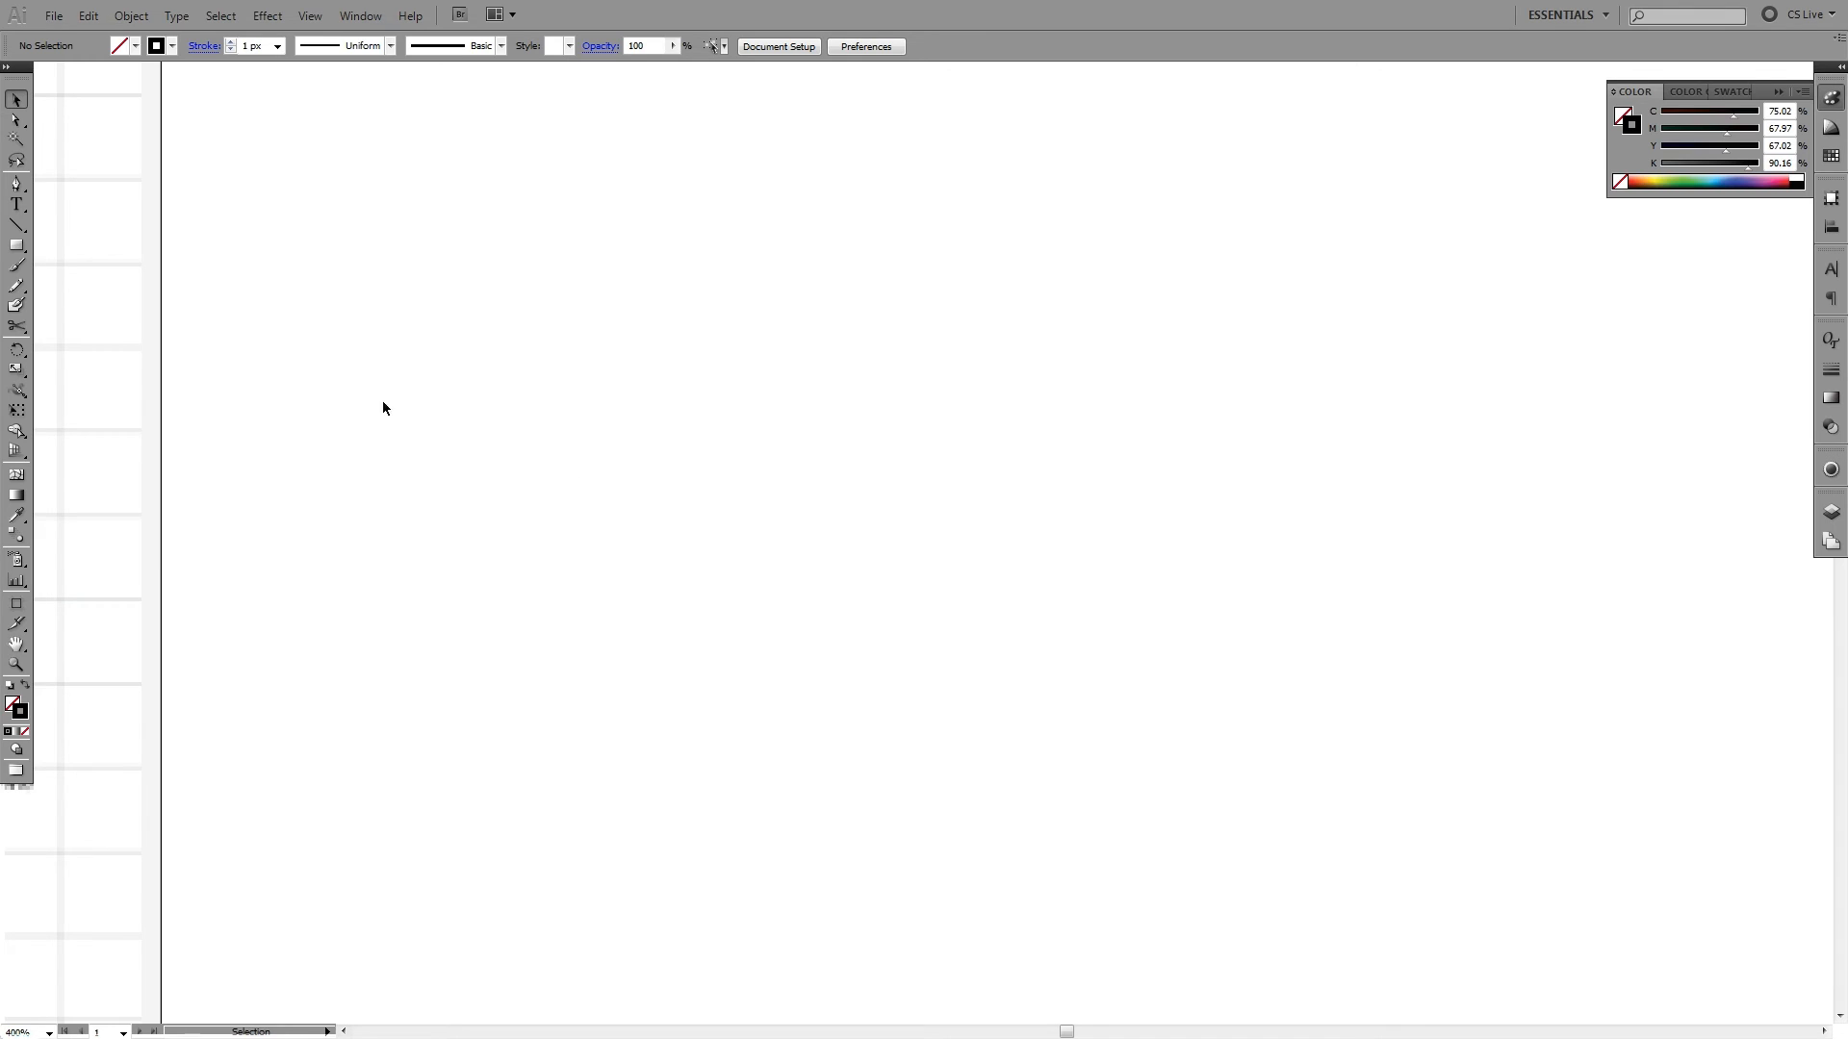
- Draw a 100 × 100 px square in the blank area with the Rectangle tool, and delete it
click(17, 247)
drag(345, 266, 692, 654)
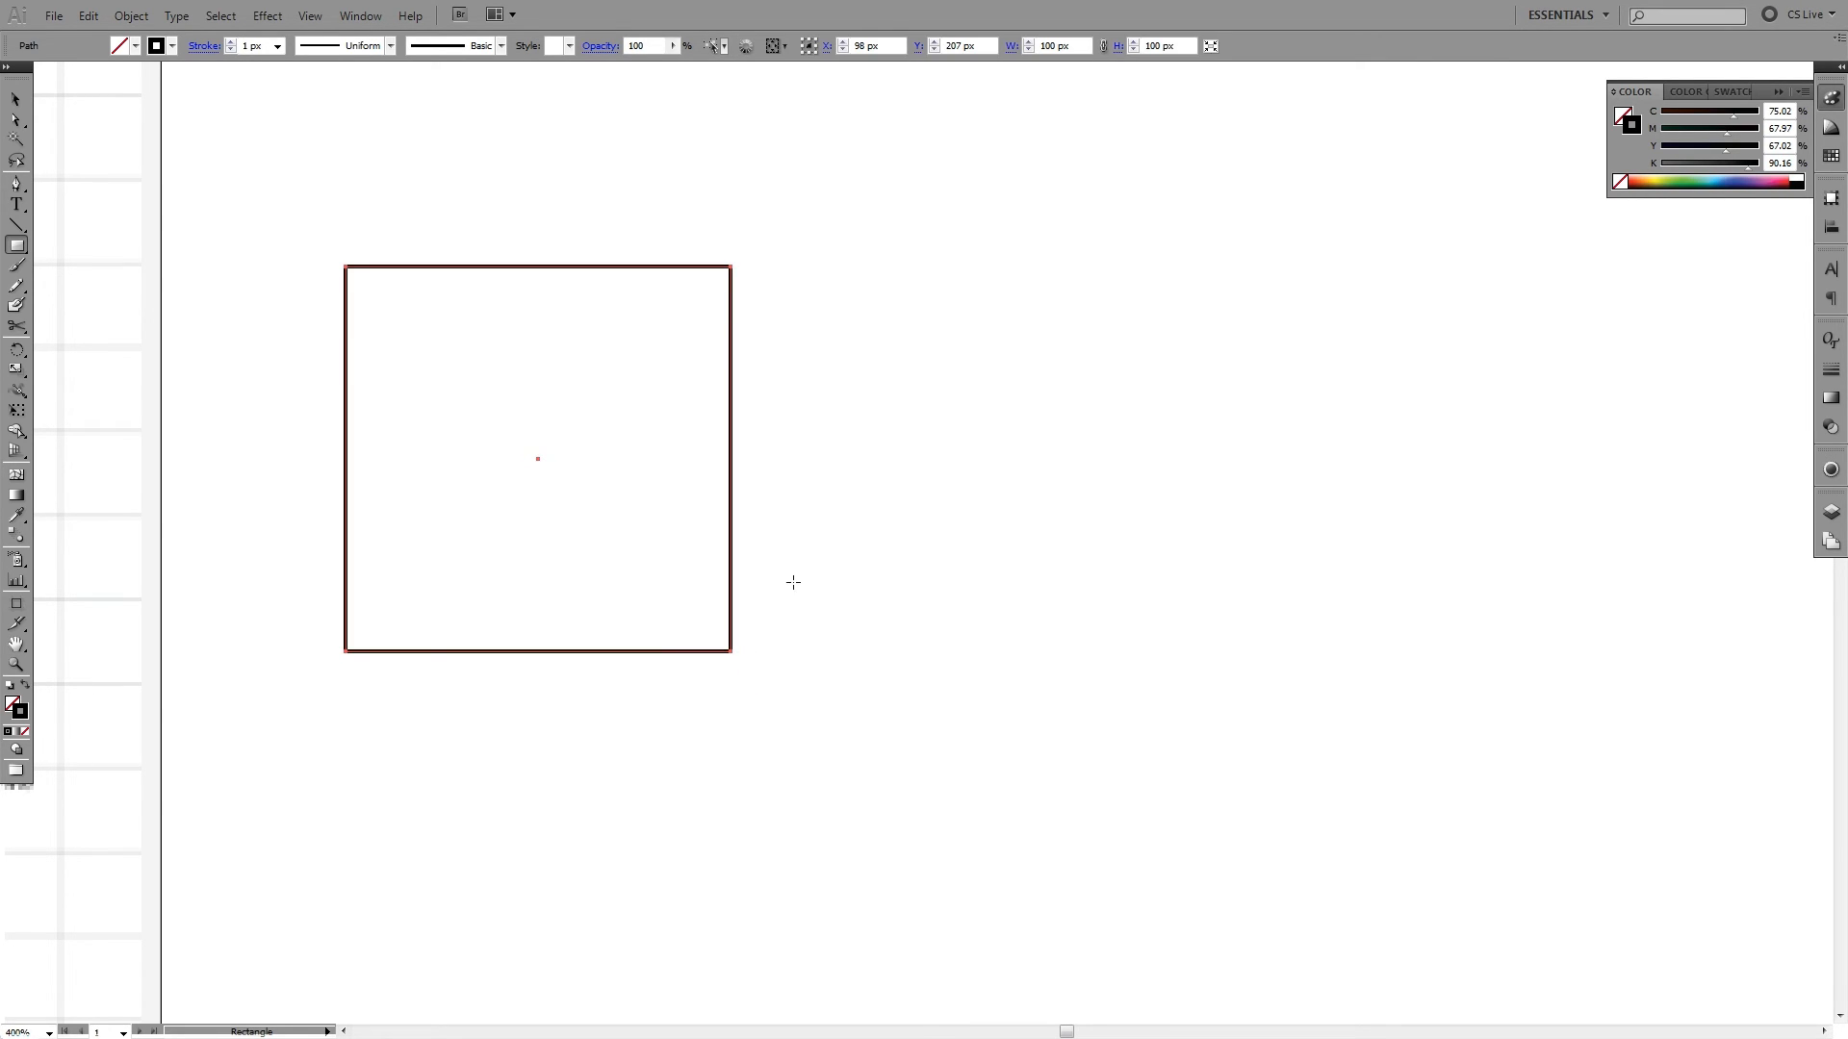
key(v)
key(Delete)
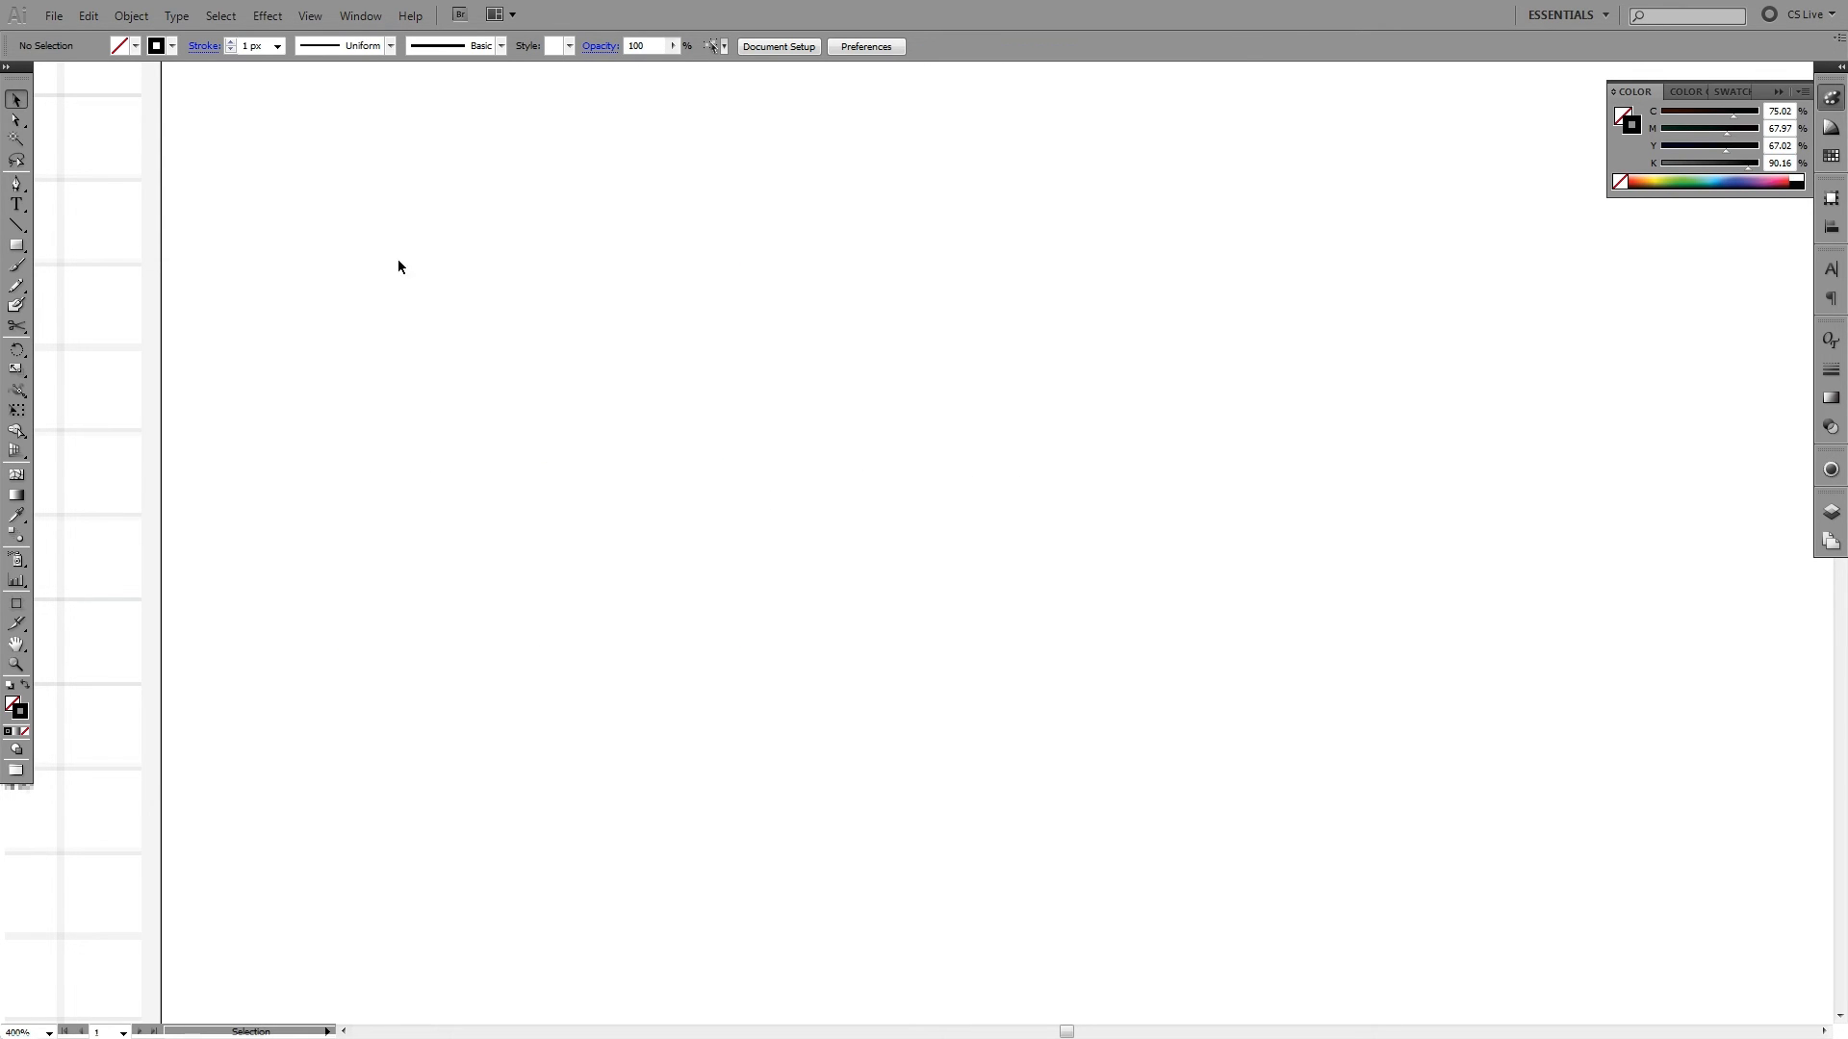
- Create another 100 × 100 px square from the exact-size Rectangle options and select it with the Selection tool
key(m)
click(521, 397)
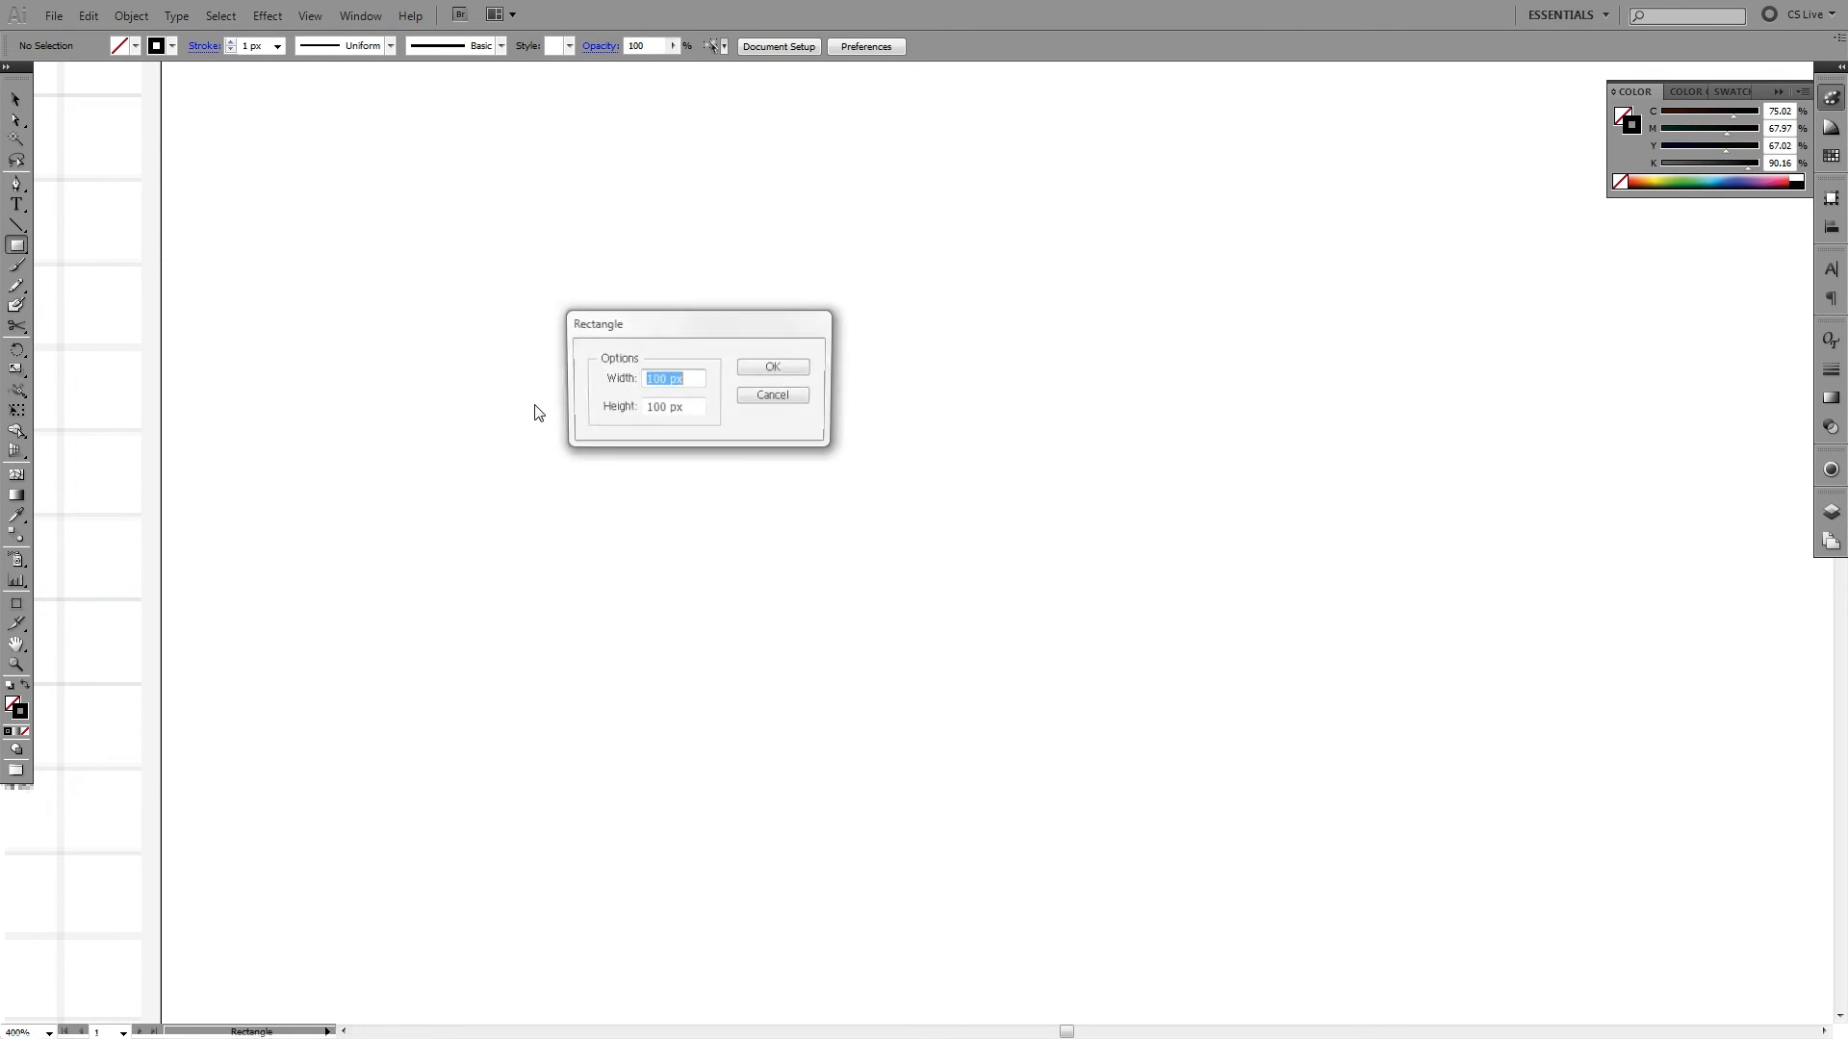
click(796, 368)
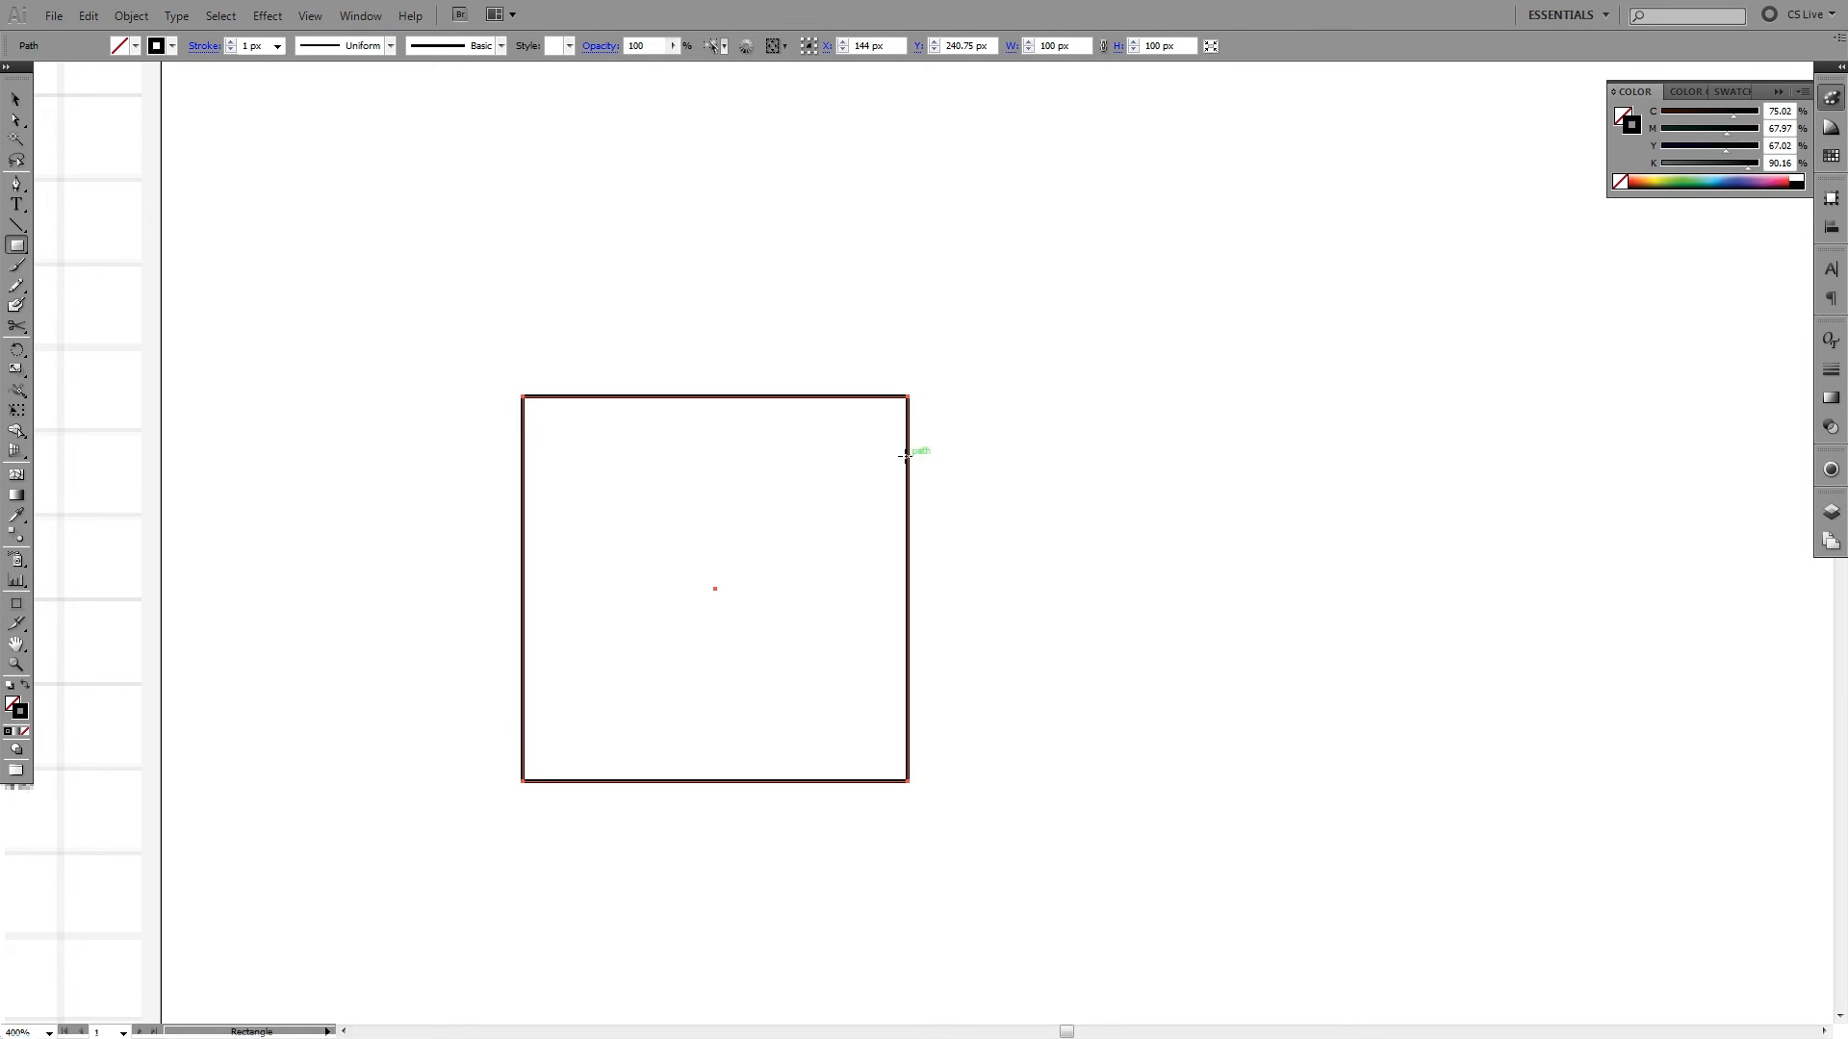
key(v)
click(1007, 431)
click(908, 404)
key(Return)
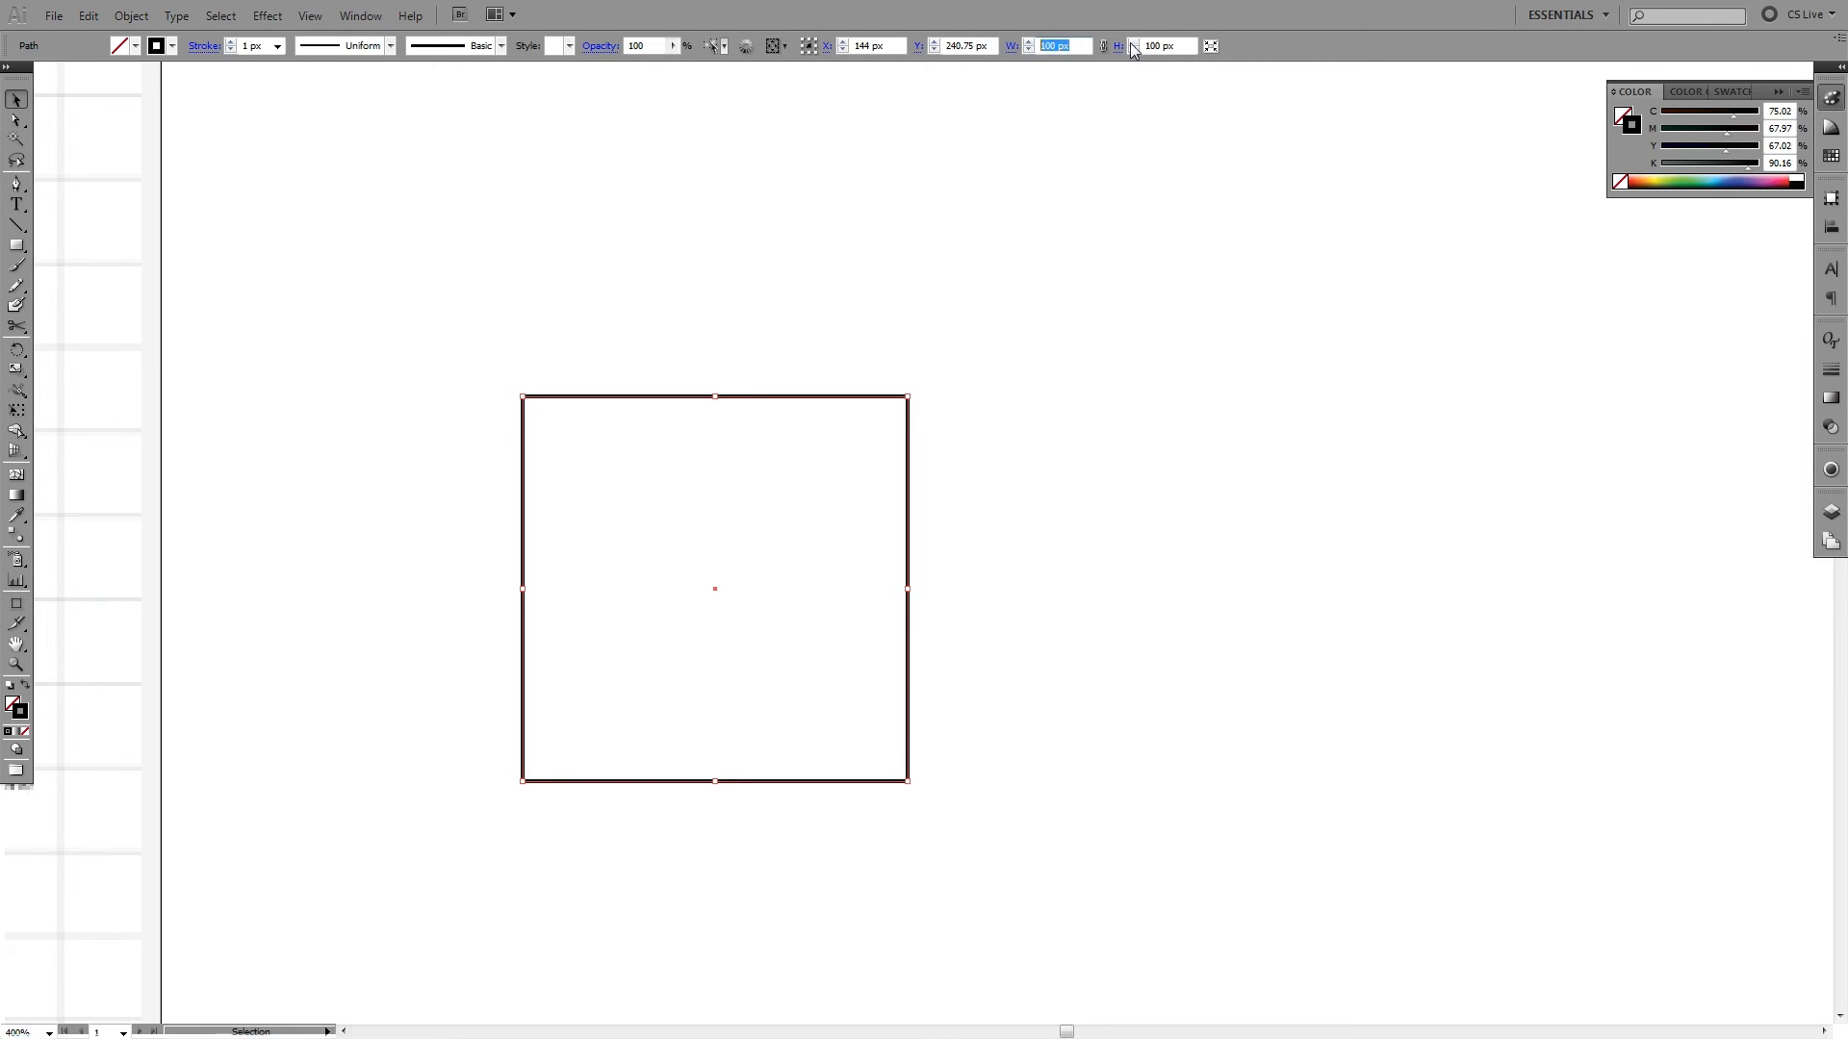
- Resize the selected square to exactly 200 px wide and 200 px high
key(Tab)
drag(1075, 46, 1038, 48)
drag(1174, 46, 1081, 62)
text(200)
key(Return)
click(1194, 329)
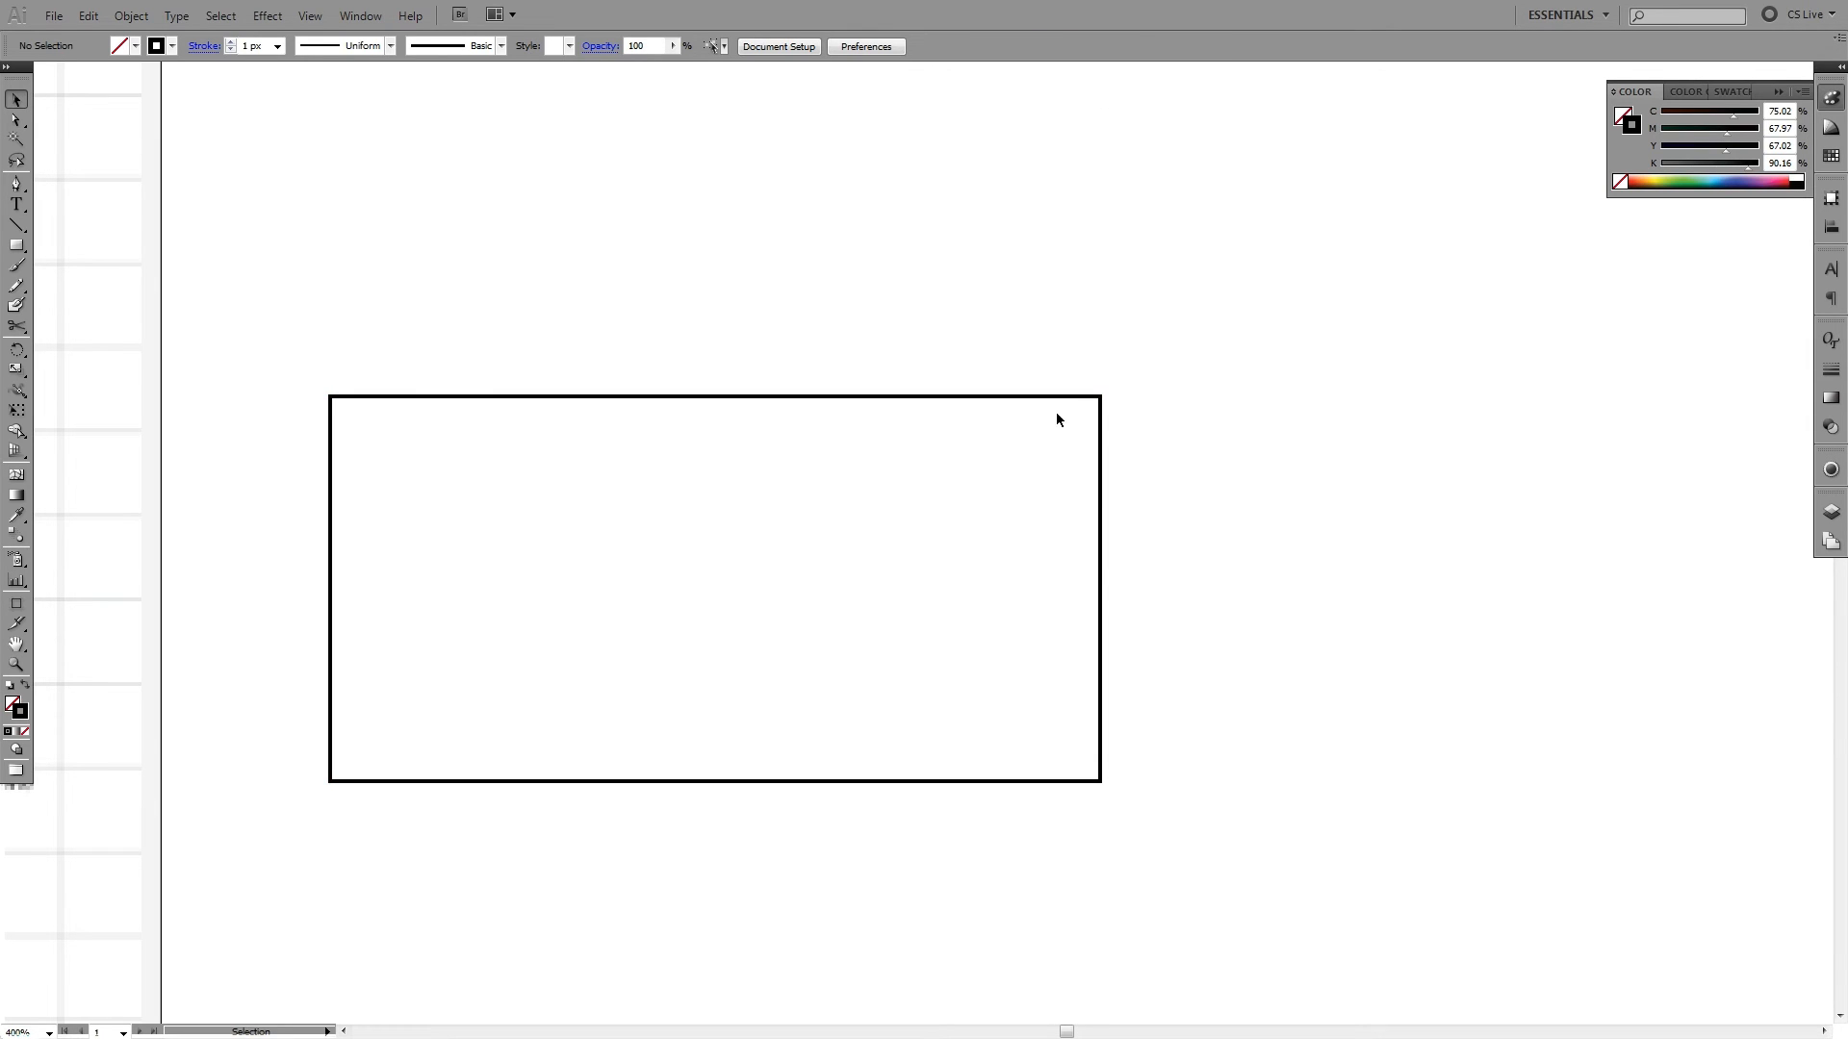
drag(1056, 419, 1070, 368)
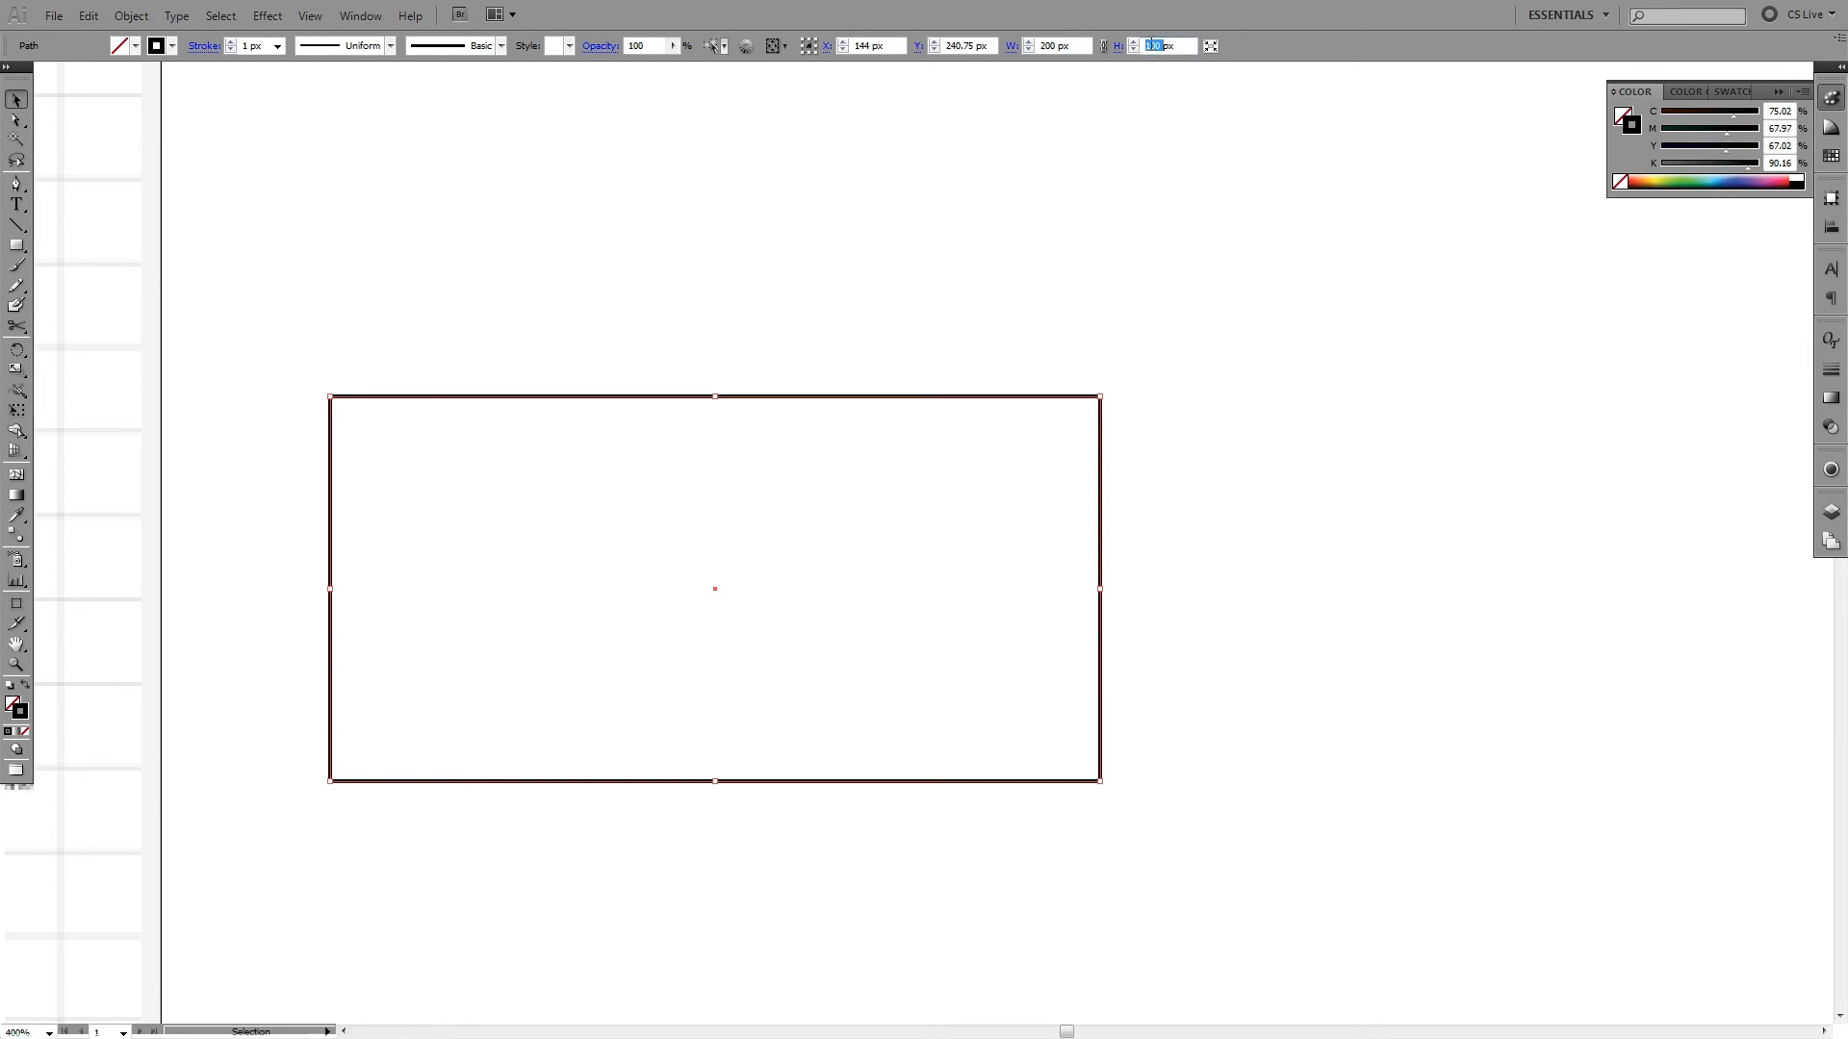
text(200)
key(Return)
drag(1224, 233, 876, 436)
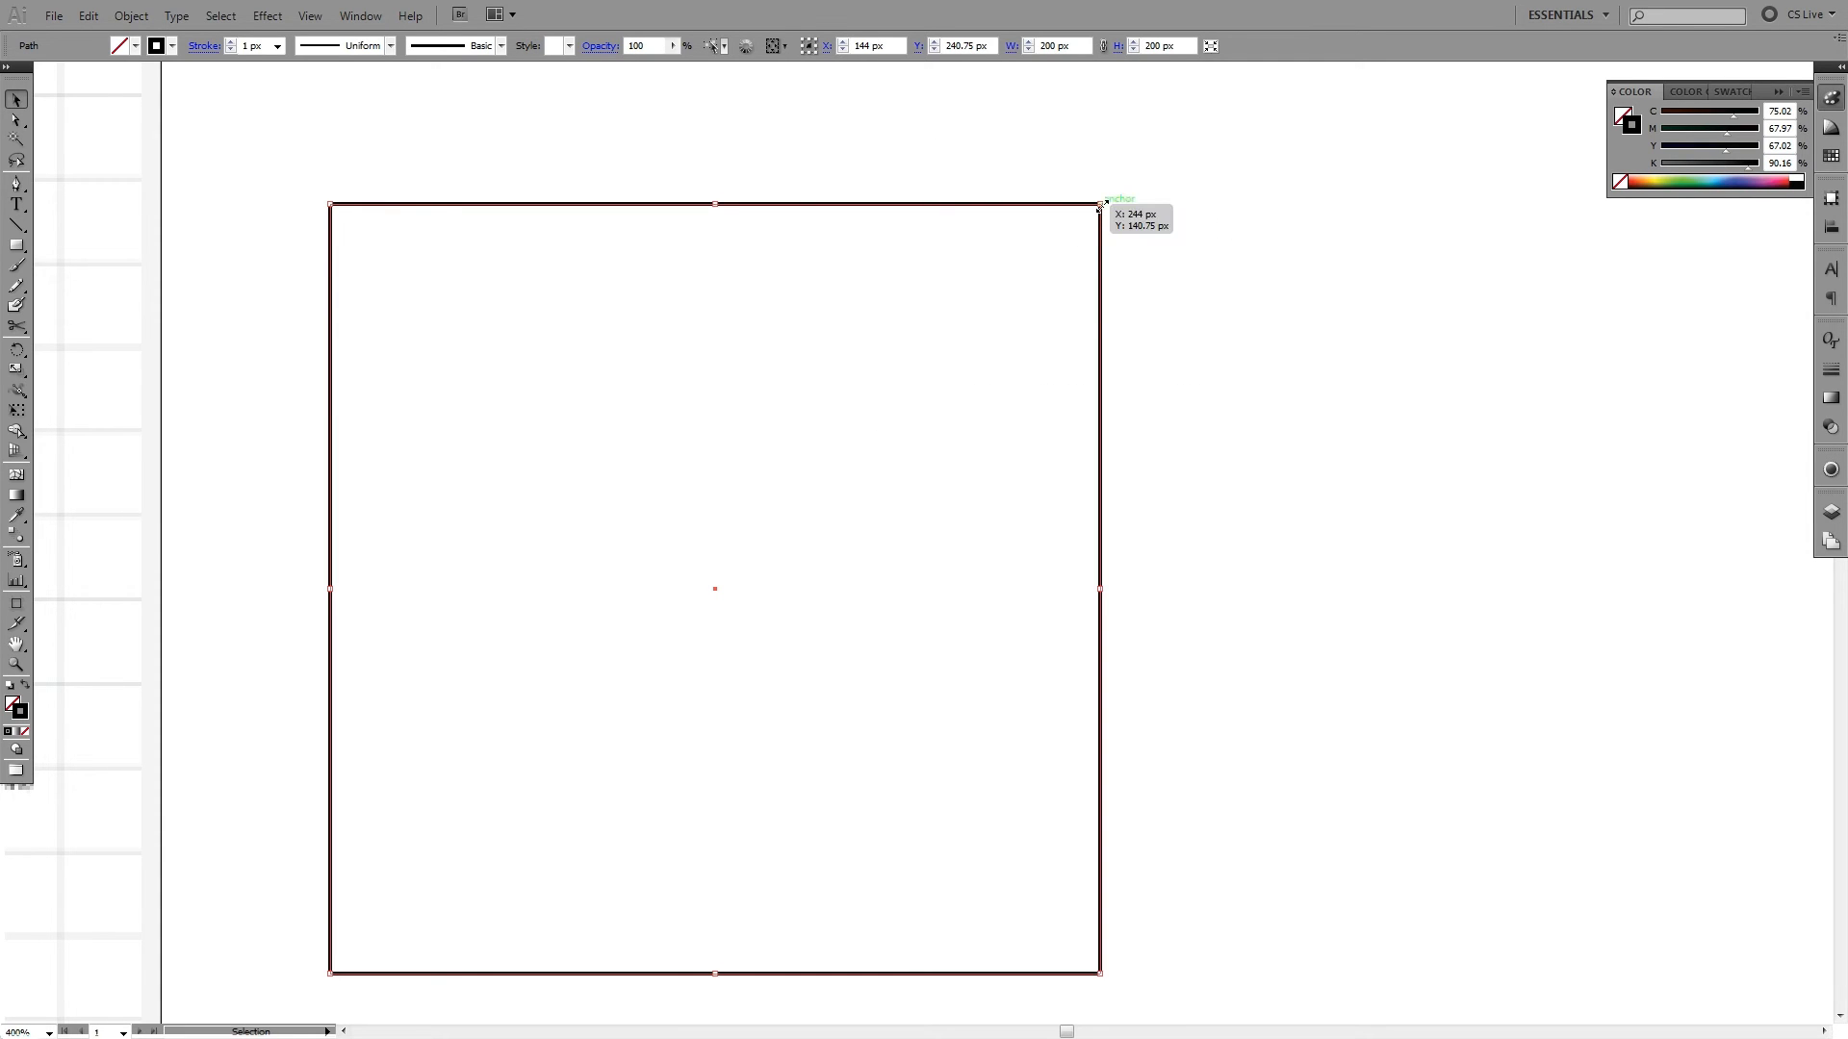
- Scale and reposition the 200 px square at about 115.5 × 115.5 px, and delete it
drag(1102, 204, 775, 528)
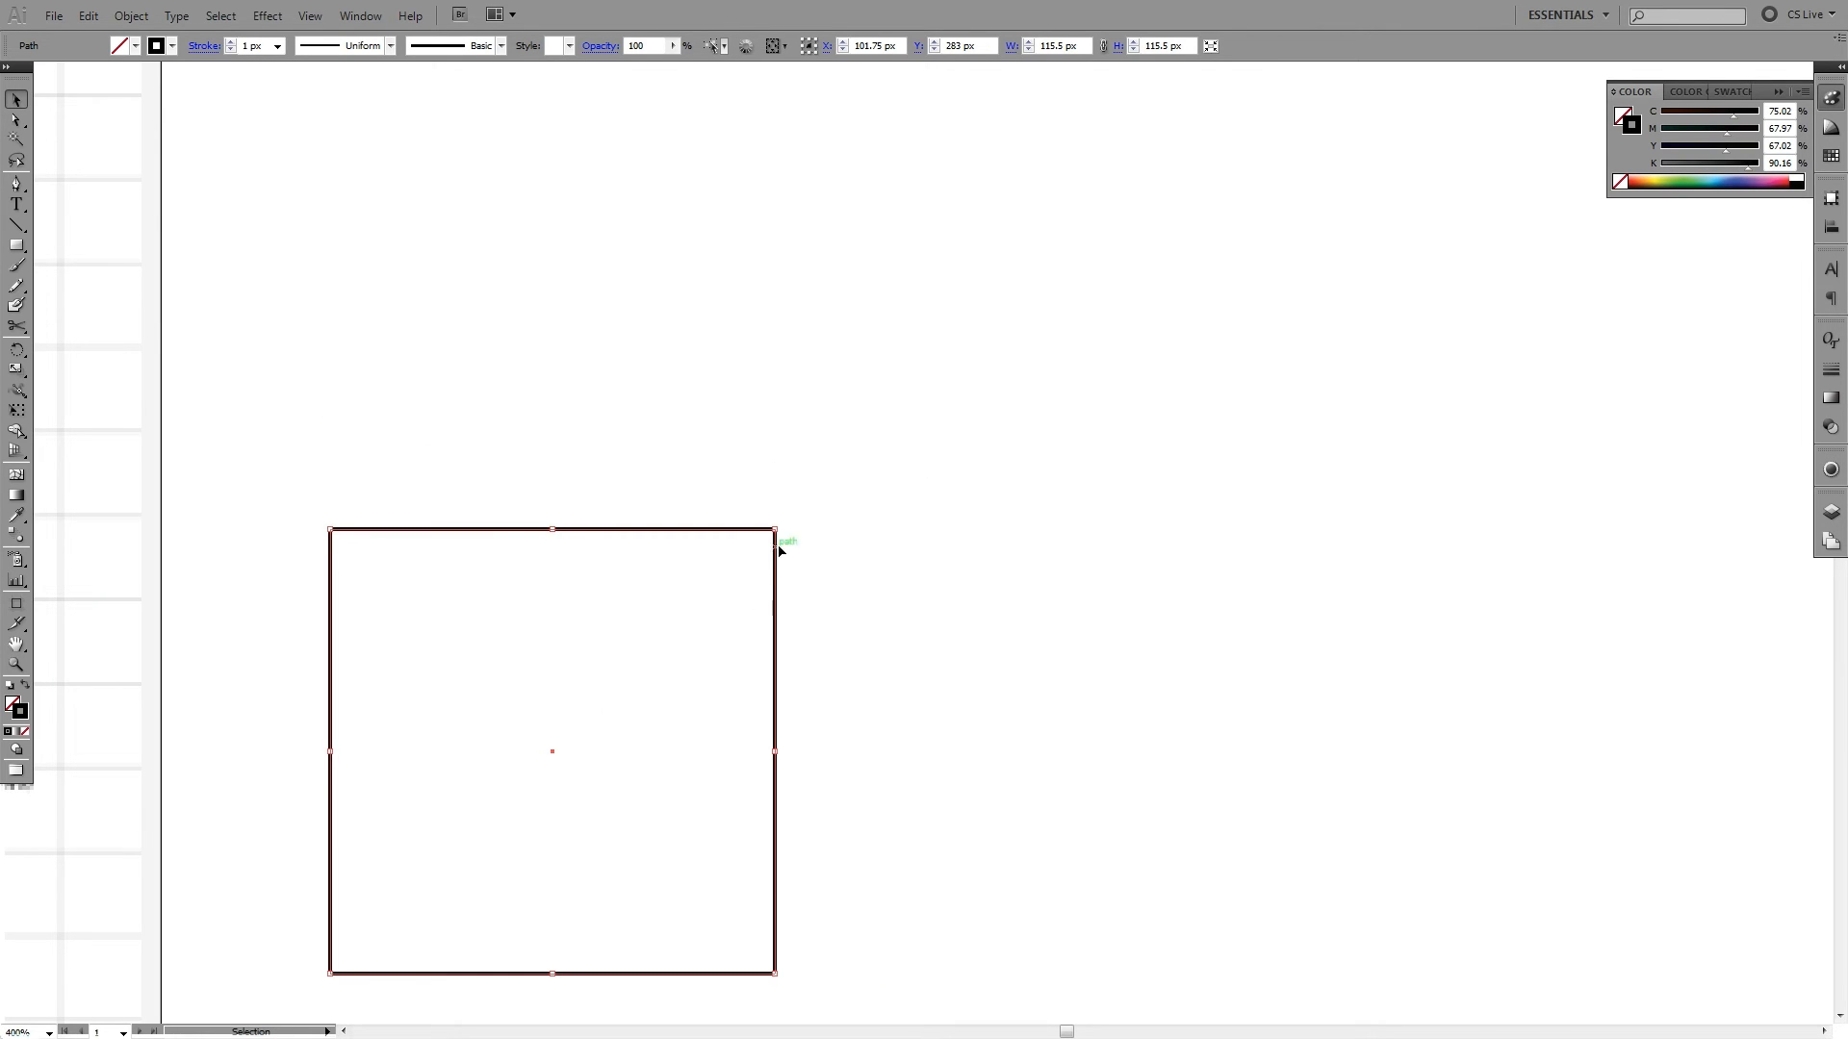
drag(779, 550, 882, 383)
click(1019, 260)
click(795, 363)
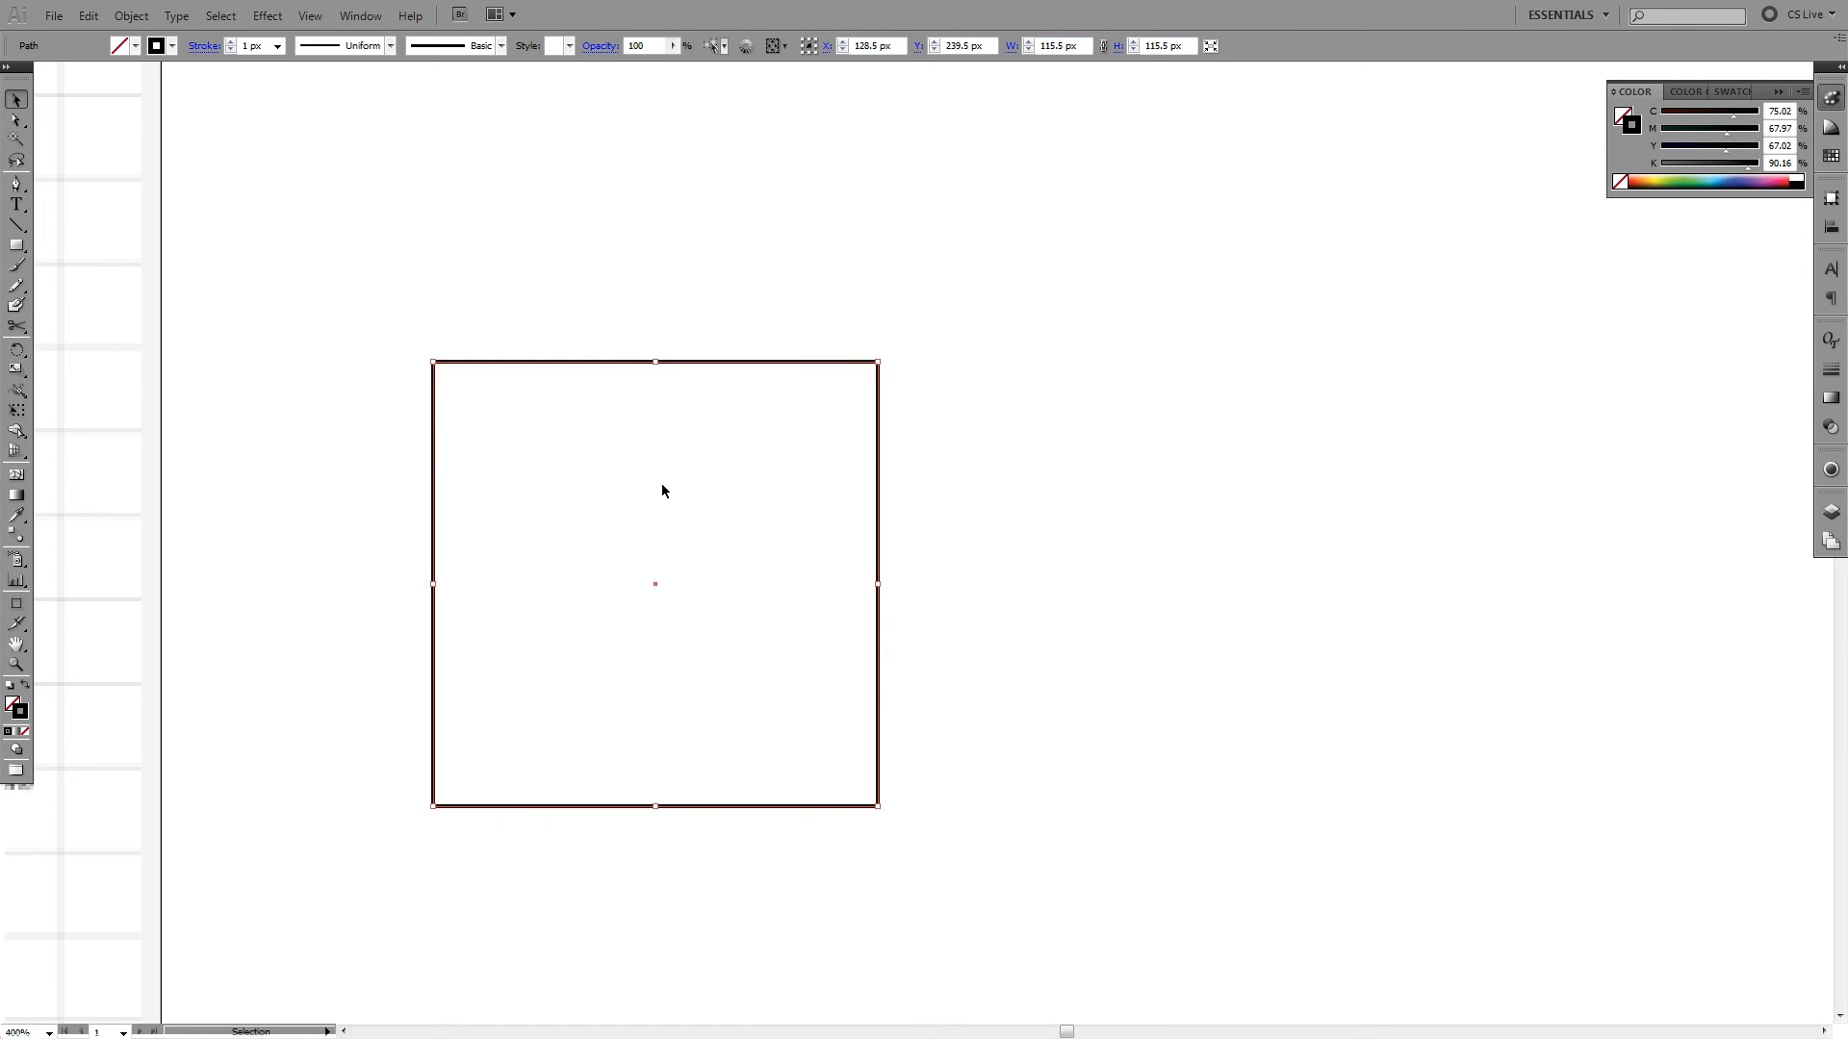
key(Delete)
- Trace the worksheet's Regular ellipse with the Ellipse tool, corner to corner, at about 88.25 × 65.75 px
key(space)
drag(238, 430, 1276, 404)
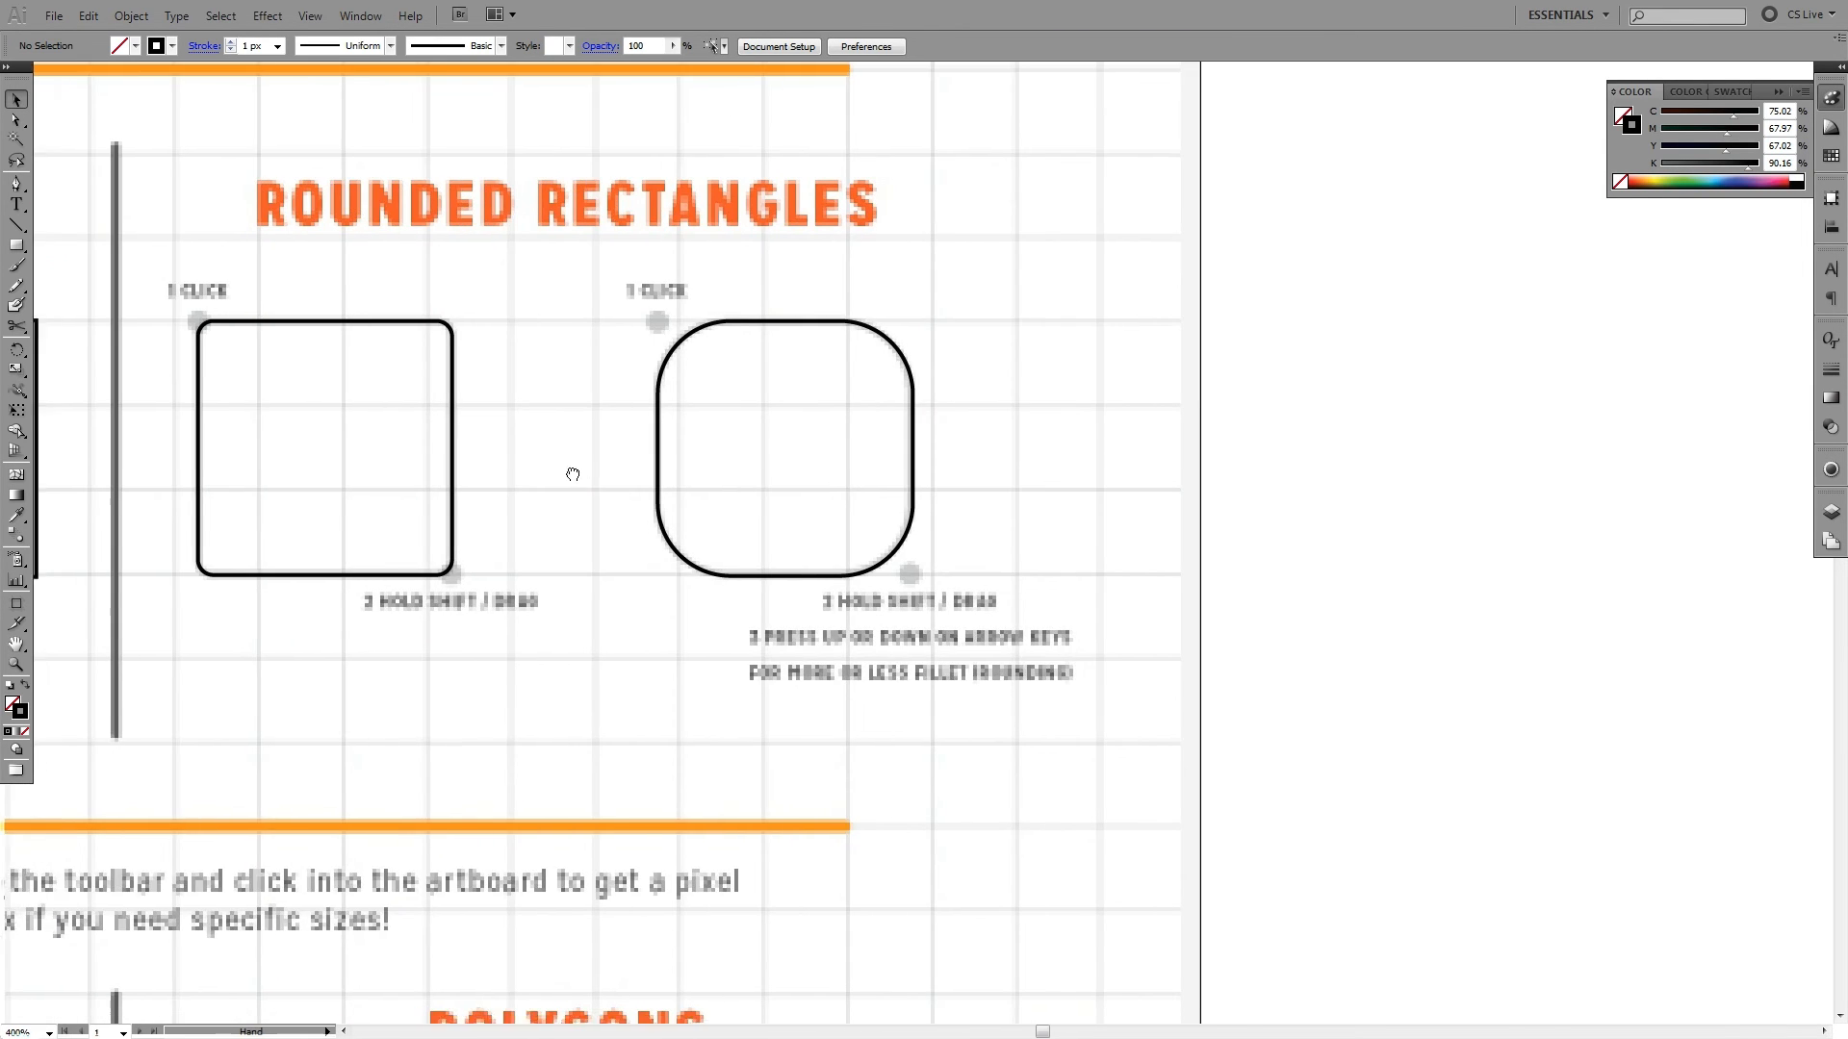
drag(574, 470, 1207, 199)
drag(832, 508, 1163, 210)
drag(536, 442, 870, 413)
drag(998, 405, 970, 288)
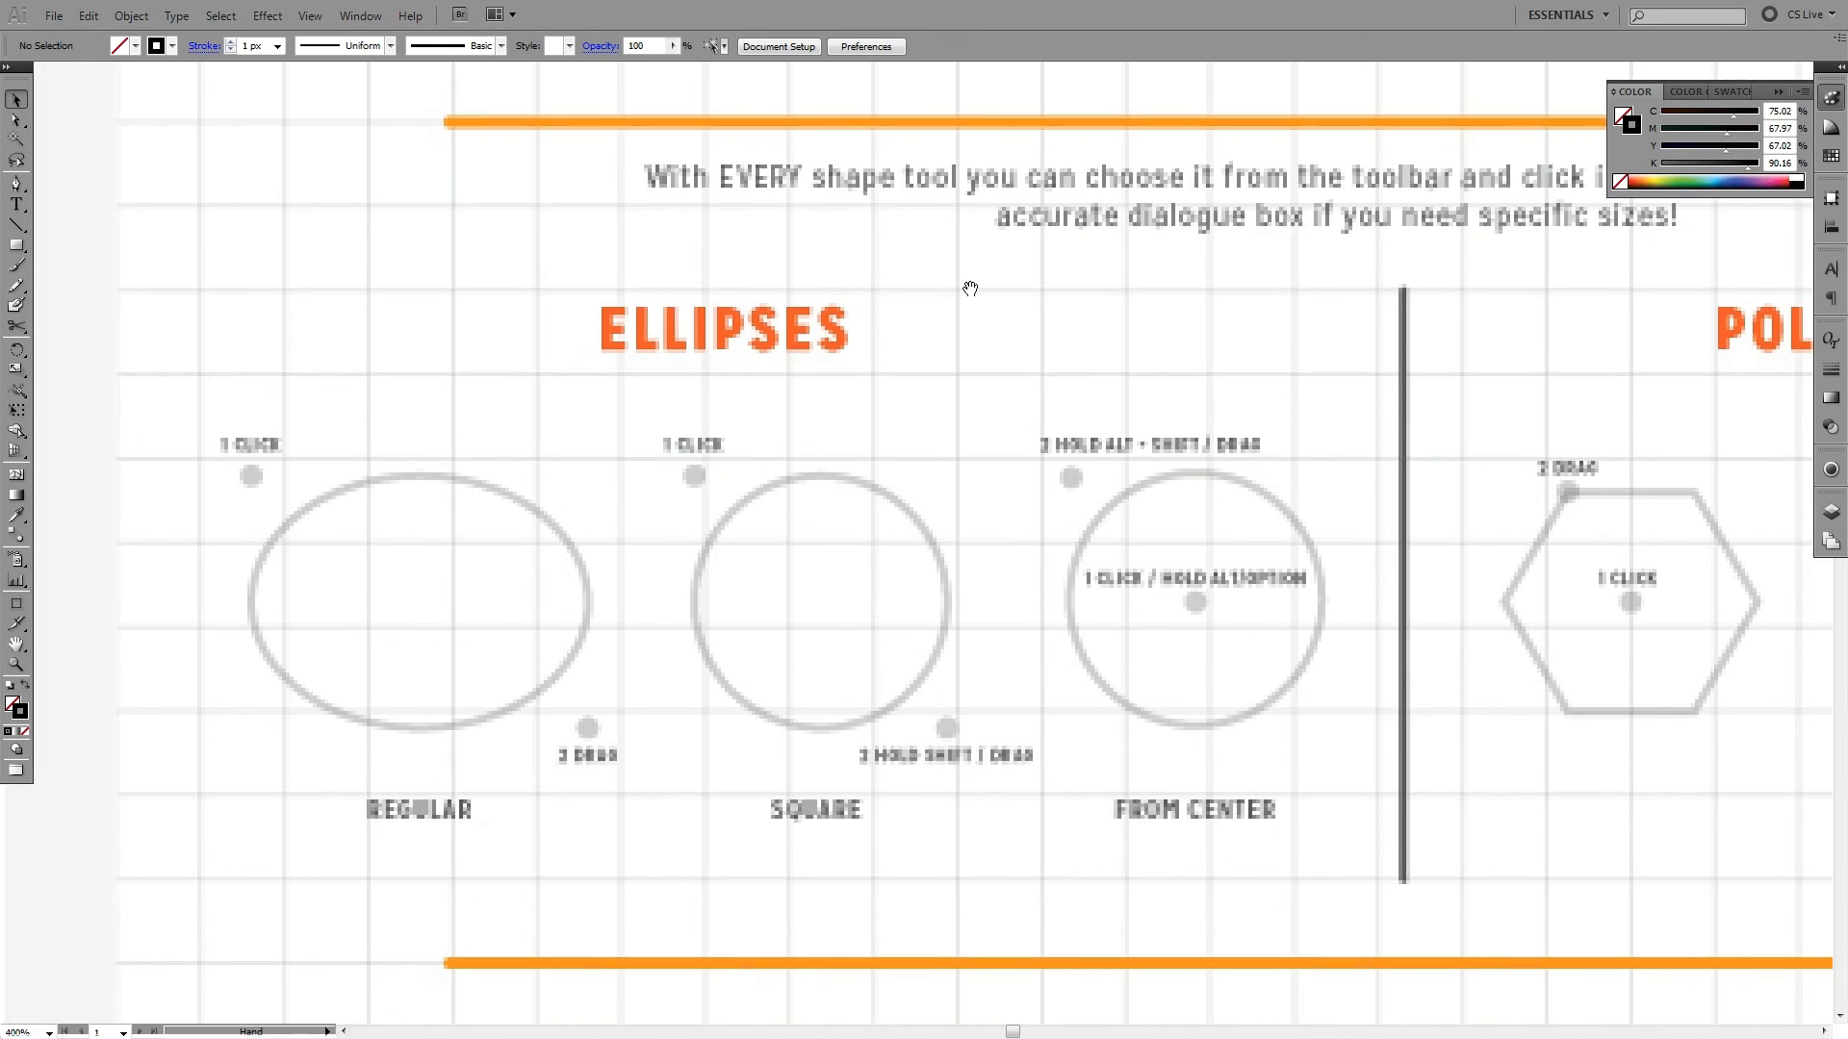
click(17, 247)
drag(17, 247, 88, 295)
click(18, 248)
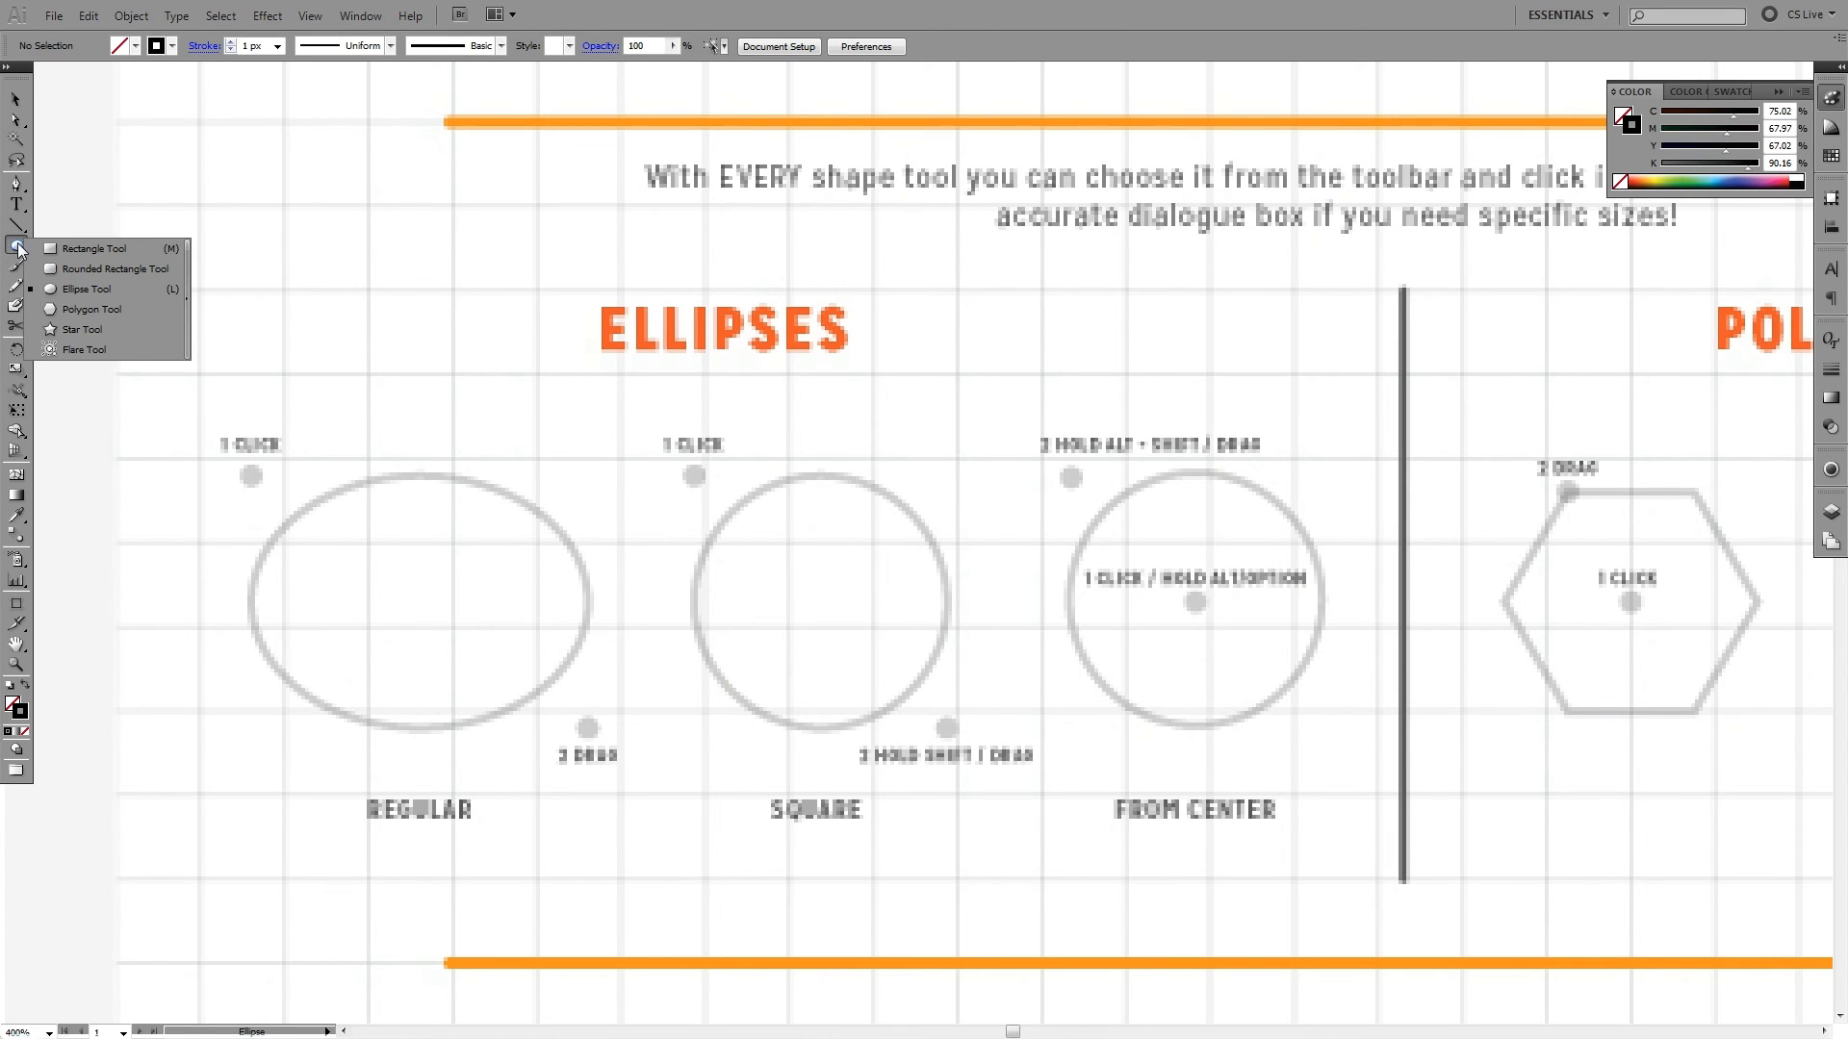
click(101, 291)
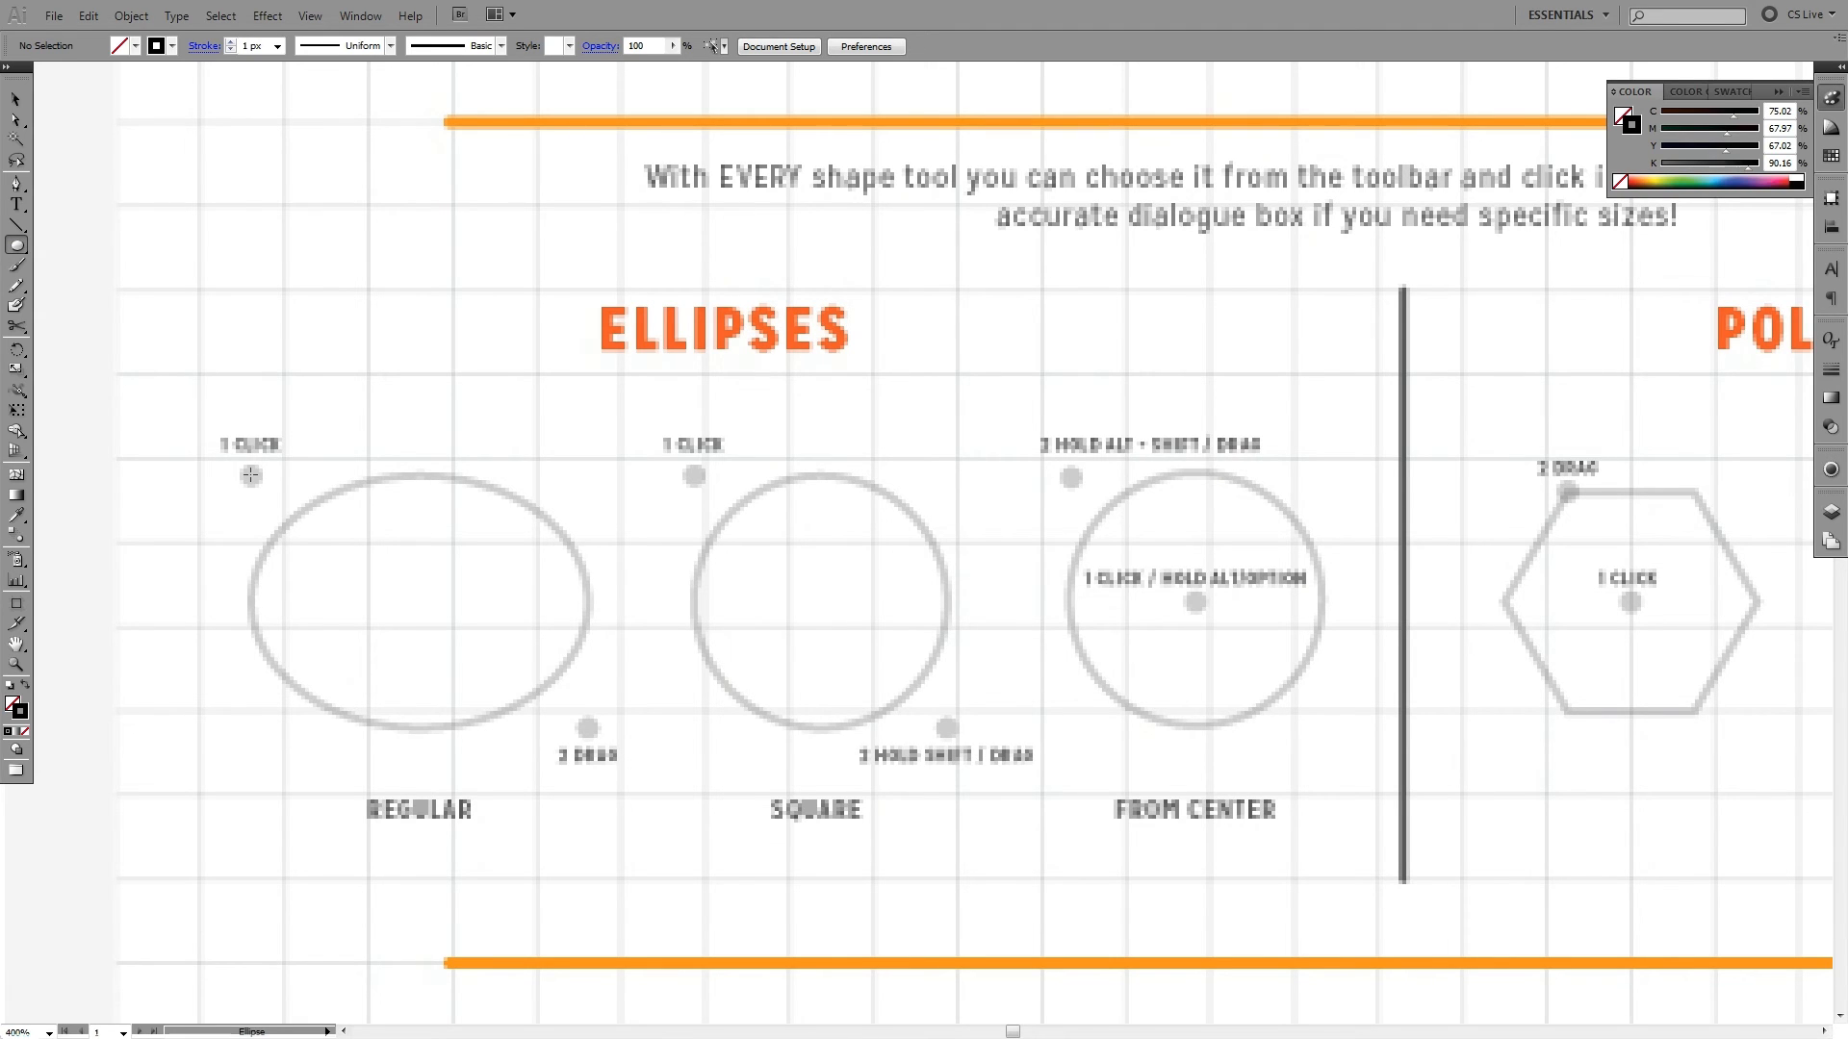
drag(250, 476, 588, 728)
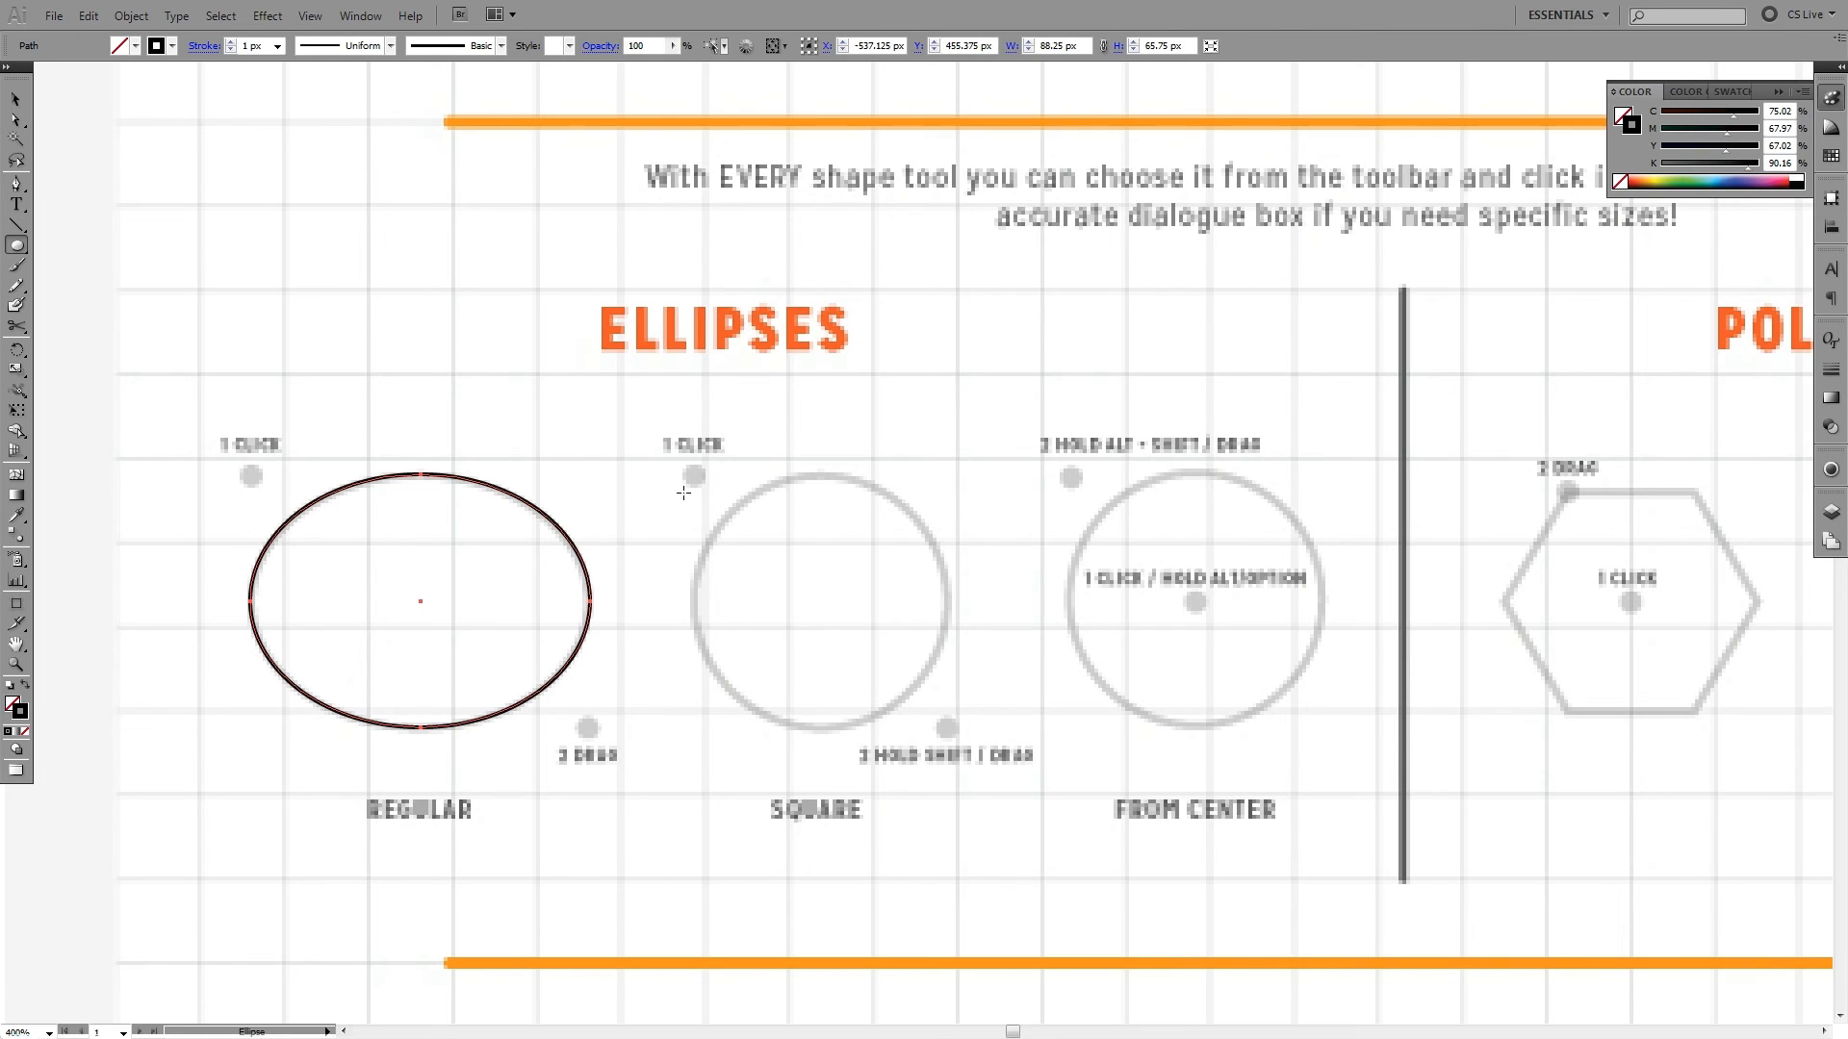
- Trace the worksheet's Square ellipse as a perfect circle about 65.75 px in diameter, starting from its upper-left guide dot
ctrl+click(776, 481)
drag(917, 498, 738, 464)
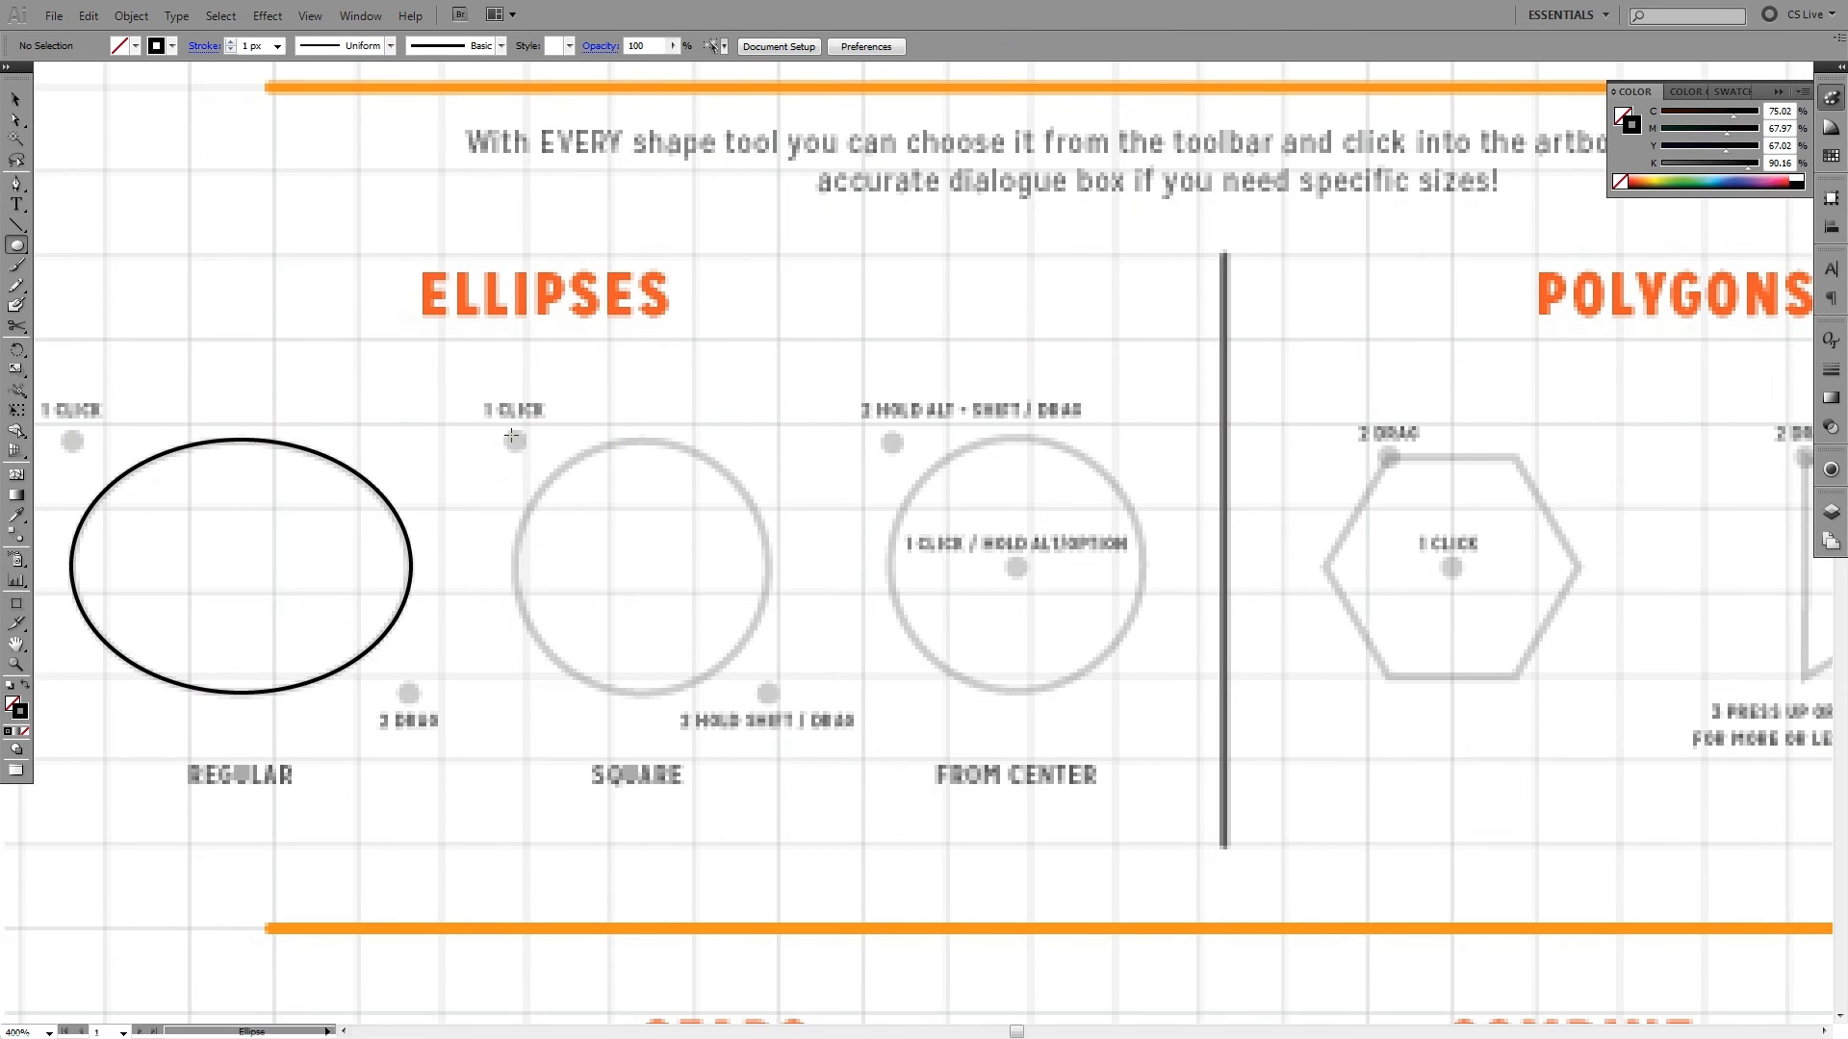
drag(613, 227, 587, 388)
drag(489, 603, 741, 855)
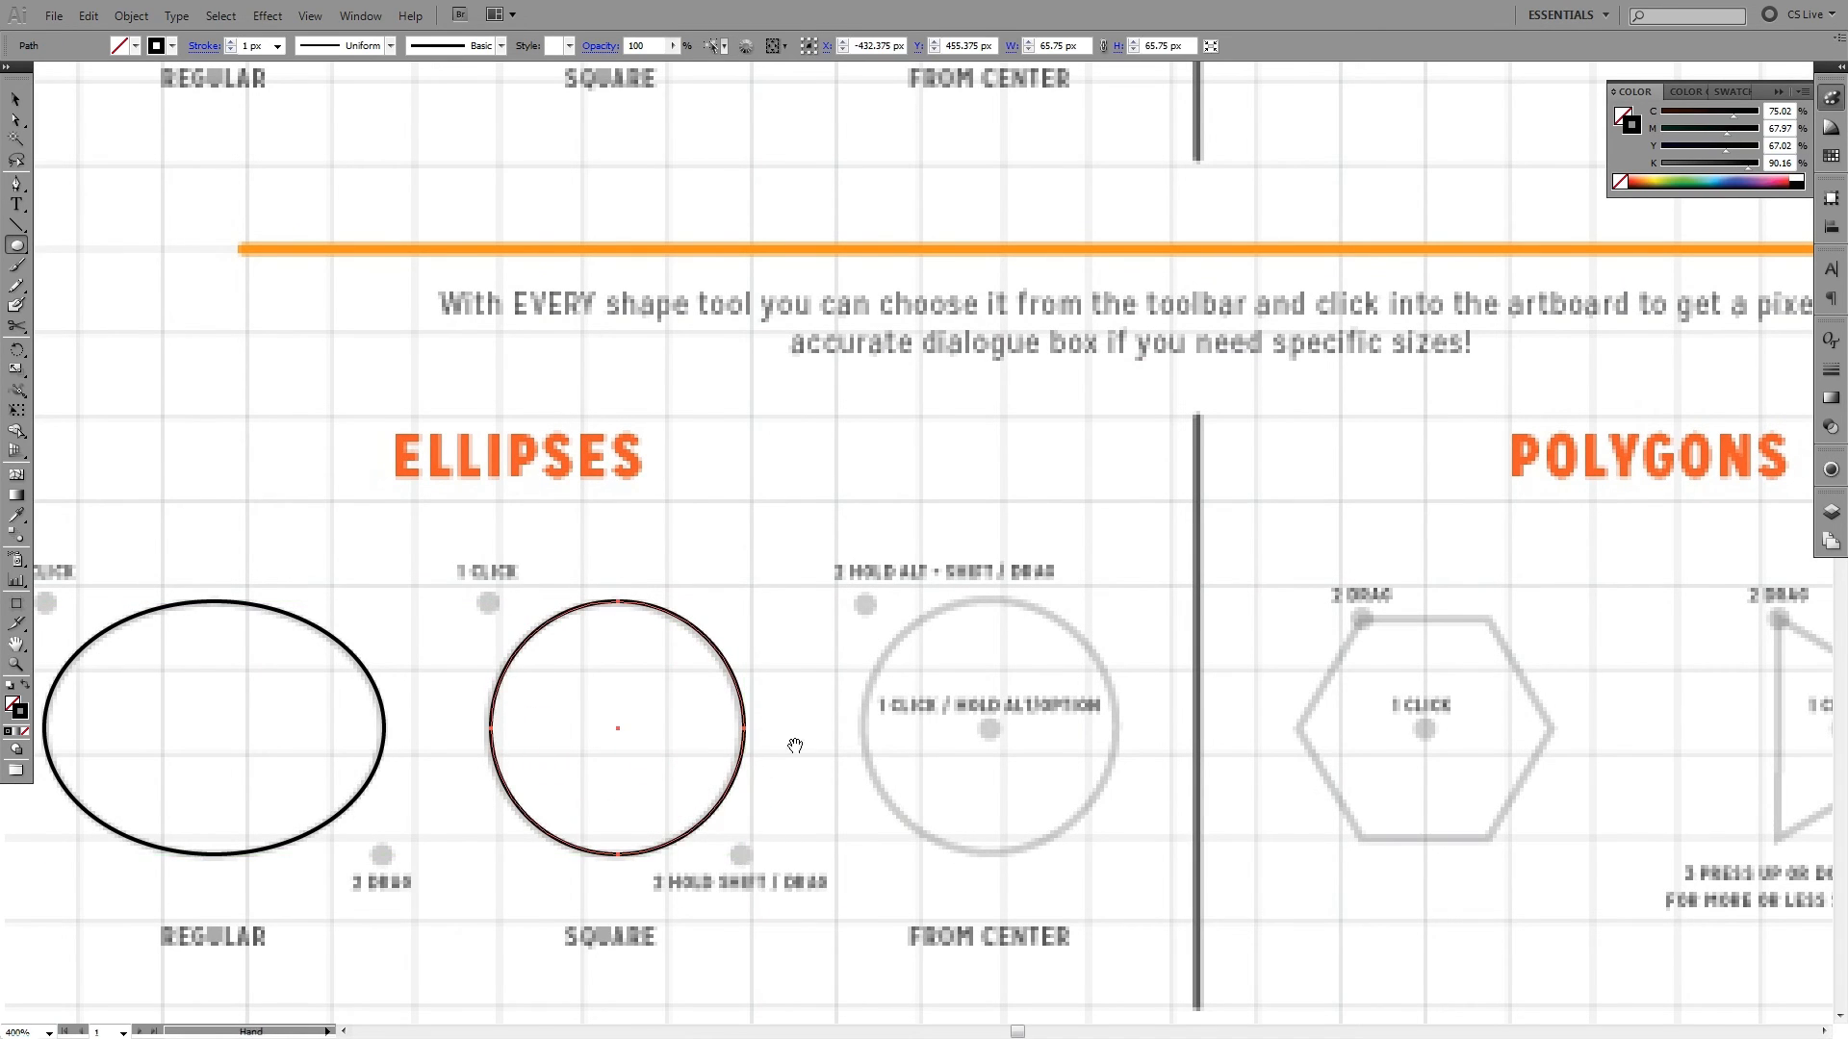
- Trace the From Center circle outward from its centre dot as a perfect circle, and deselect it
drag(799, 748, 637, 663)
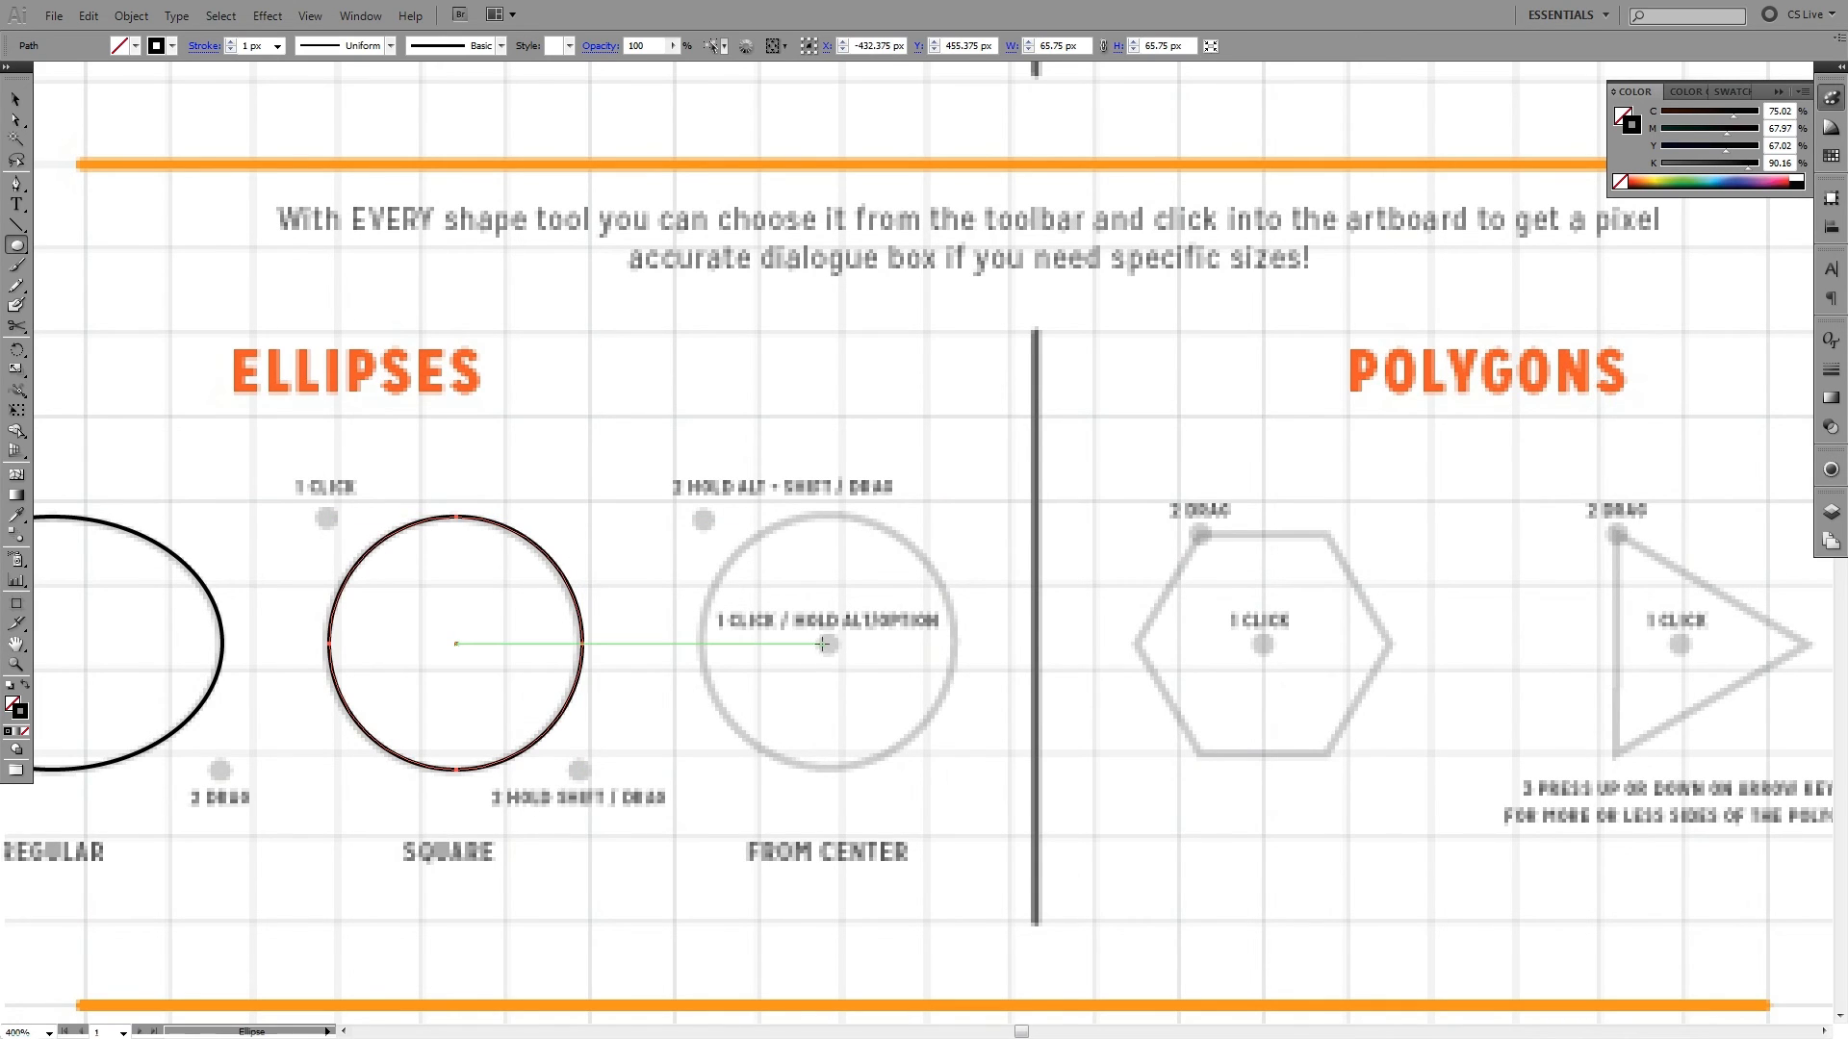
drag(827, 644, 701, 517)
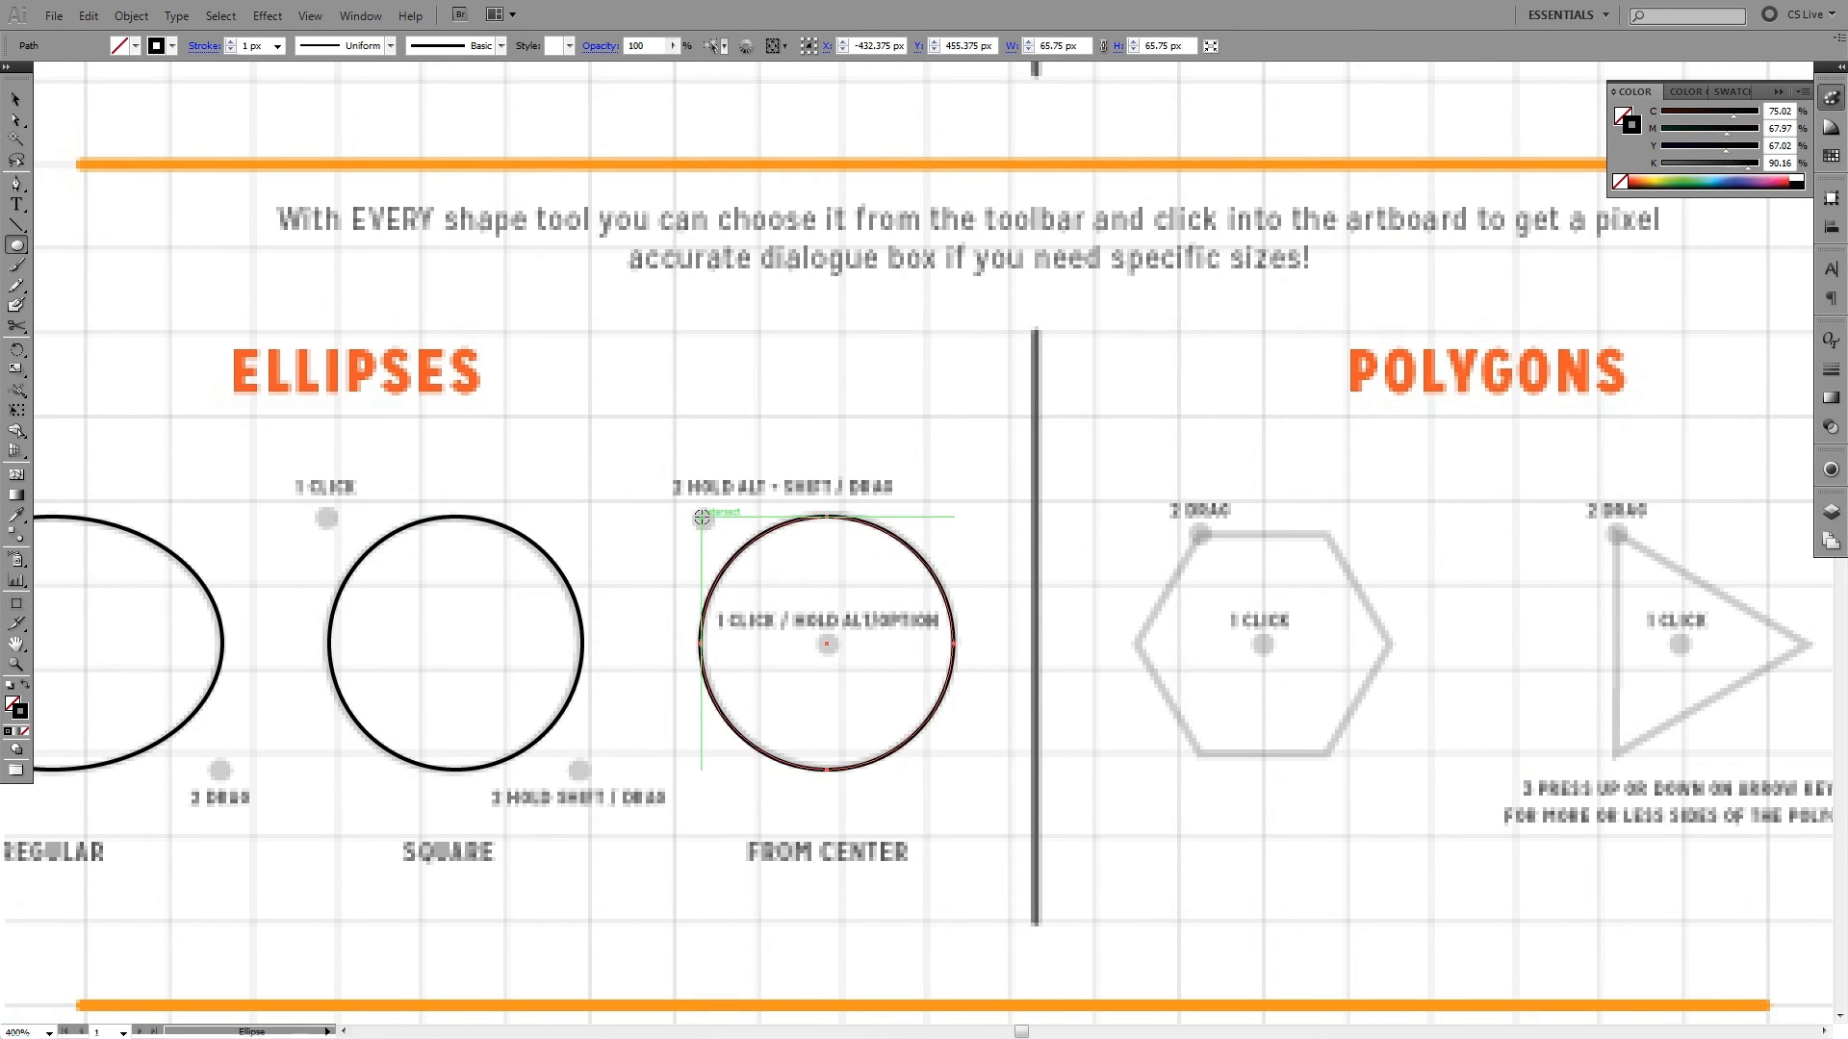
ctrl+click(932, 455)
drag(887, 548, 983, 456)
key(v)
drag(1026, 396, 461, 661)
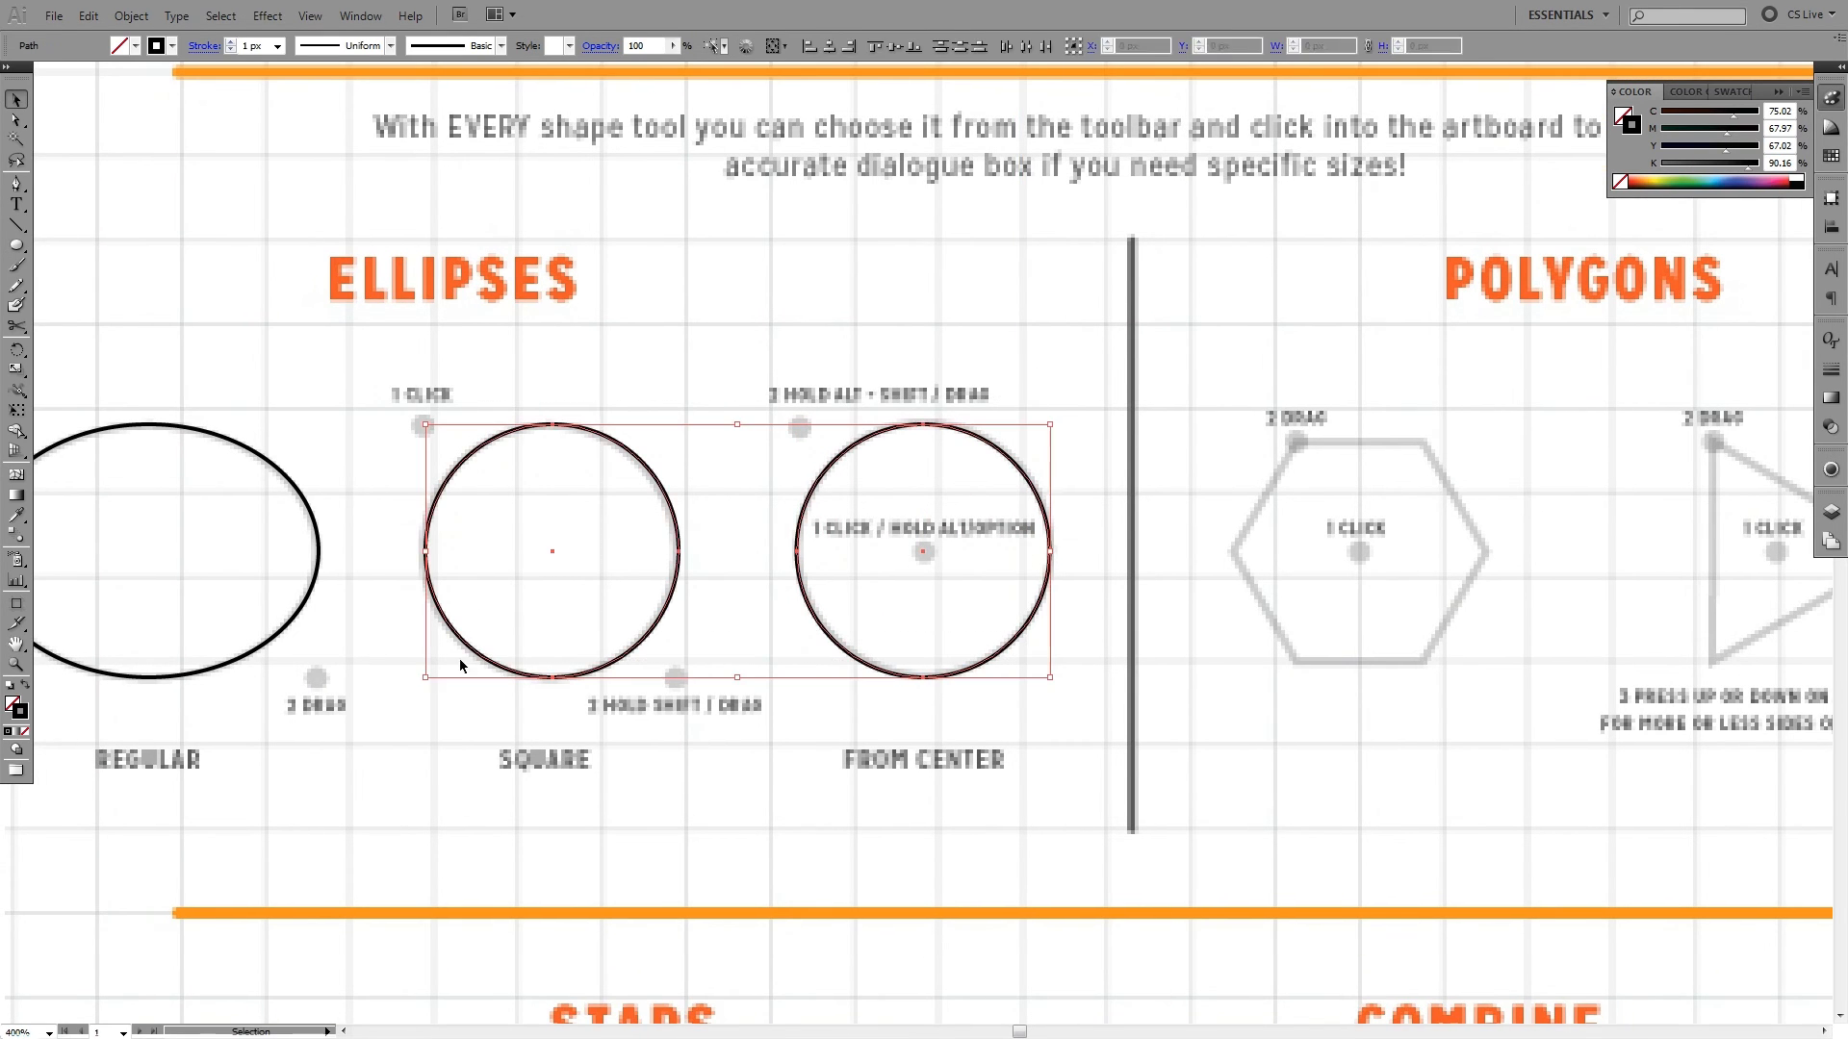
click(750, 758)
- Delete the traced ellipse and both circles from the Ellipses exercise
scroll(905, 568, left, 5)
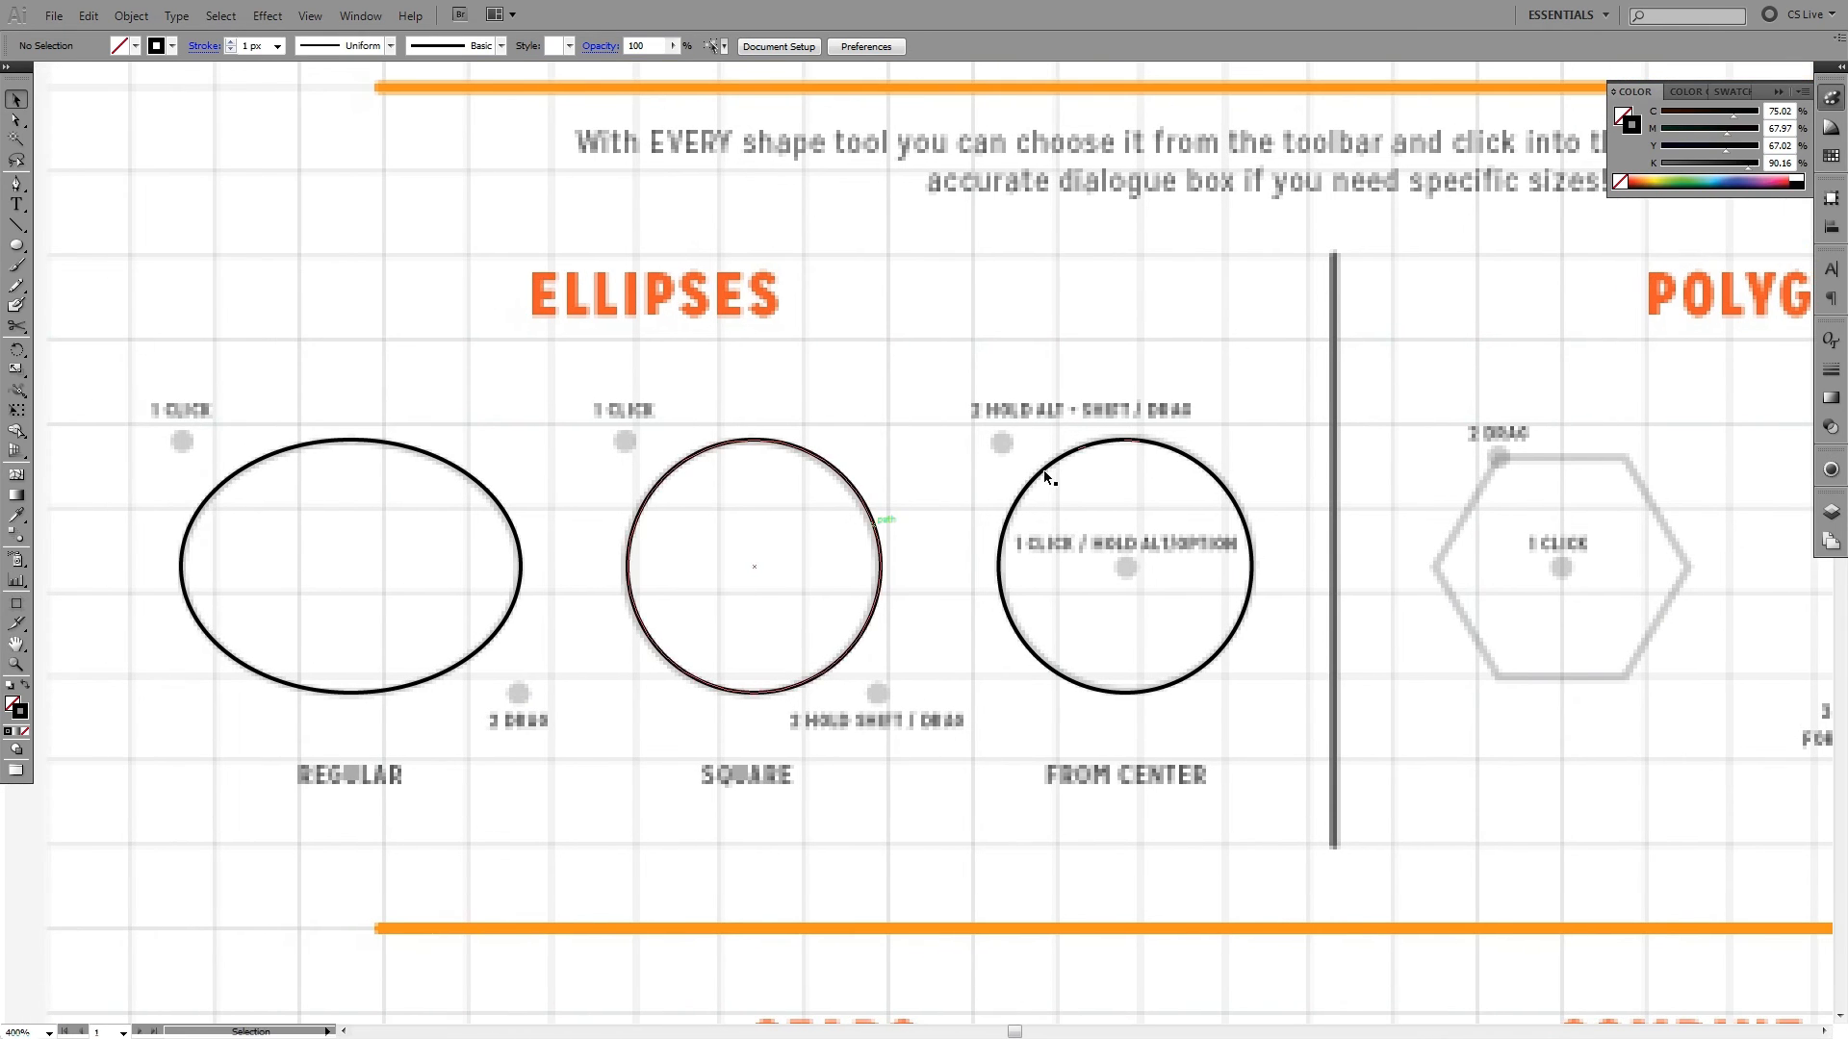
scroll(943, 538, down, 1)
scroll(924, 530, right, 4)
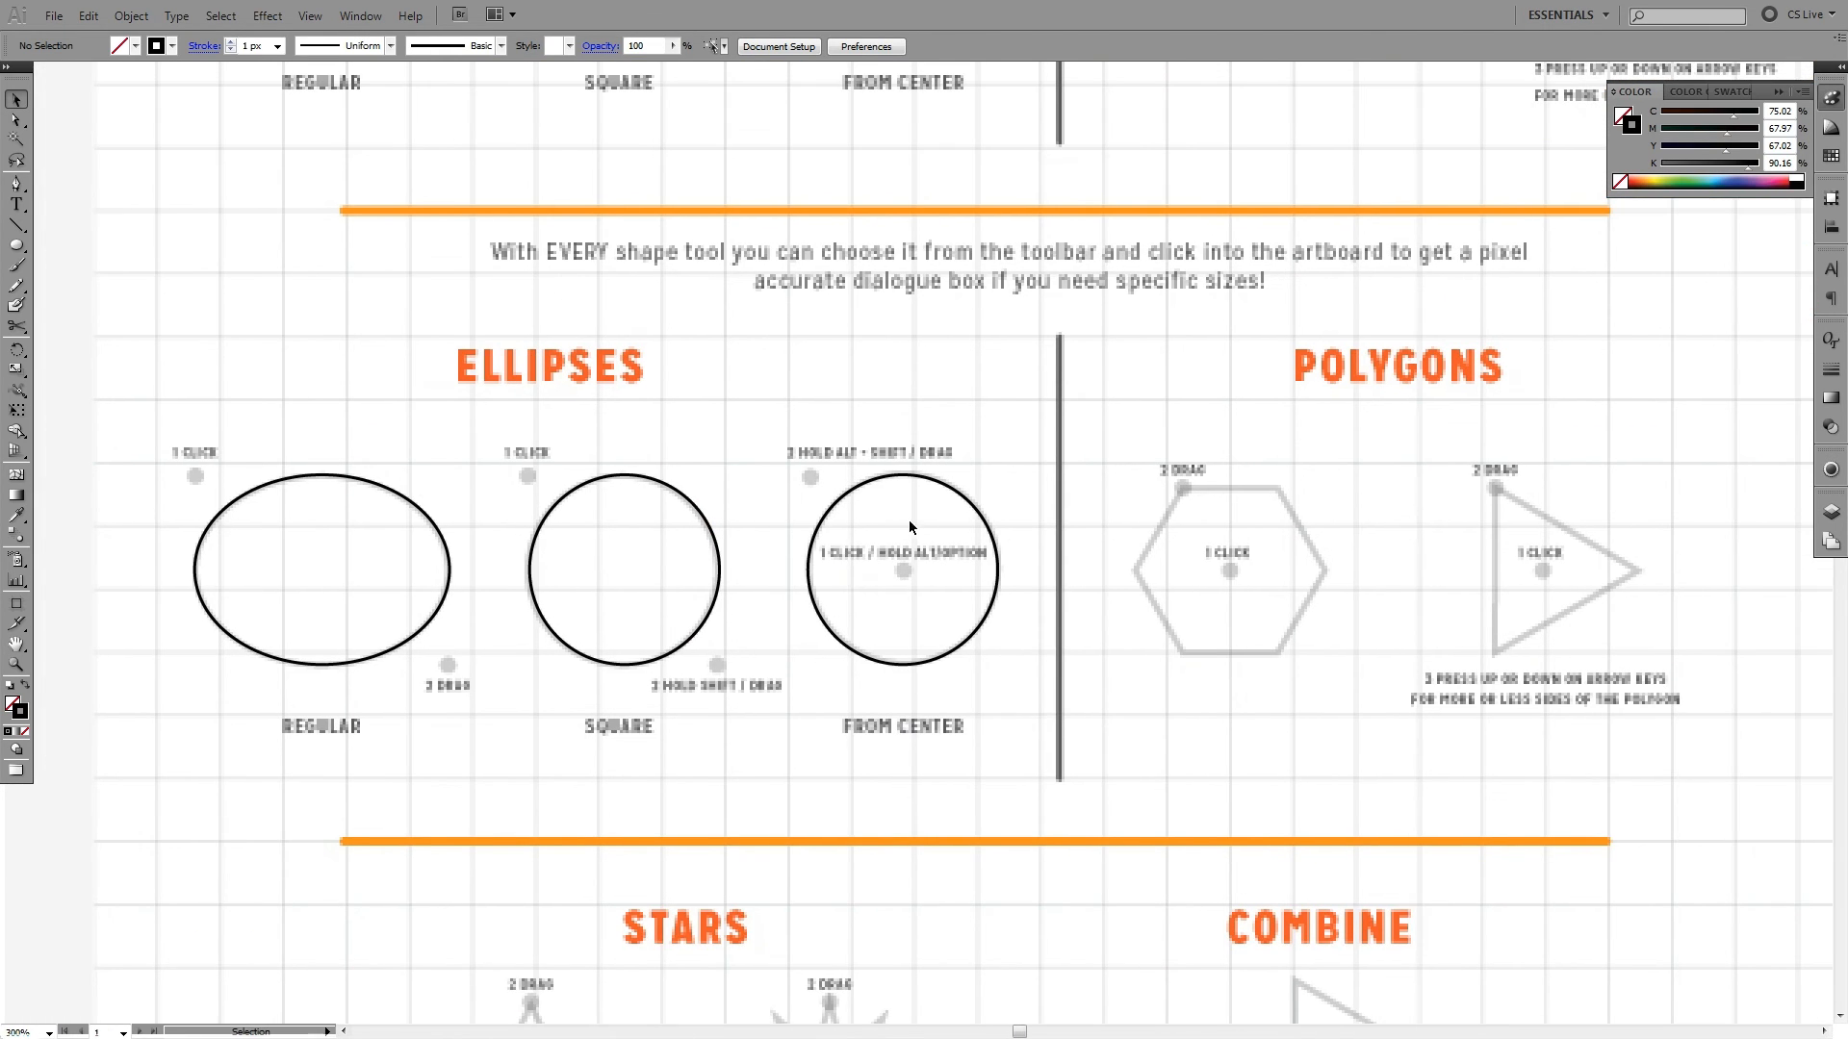
drag(909, 520, 267, 586)
key(Delete)
- Redraw the Regular ellipse over its grey guide between the two dots, at about 88.3 × 65.7 px
drag(292, 524, 518, 524)
click(16, 244)
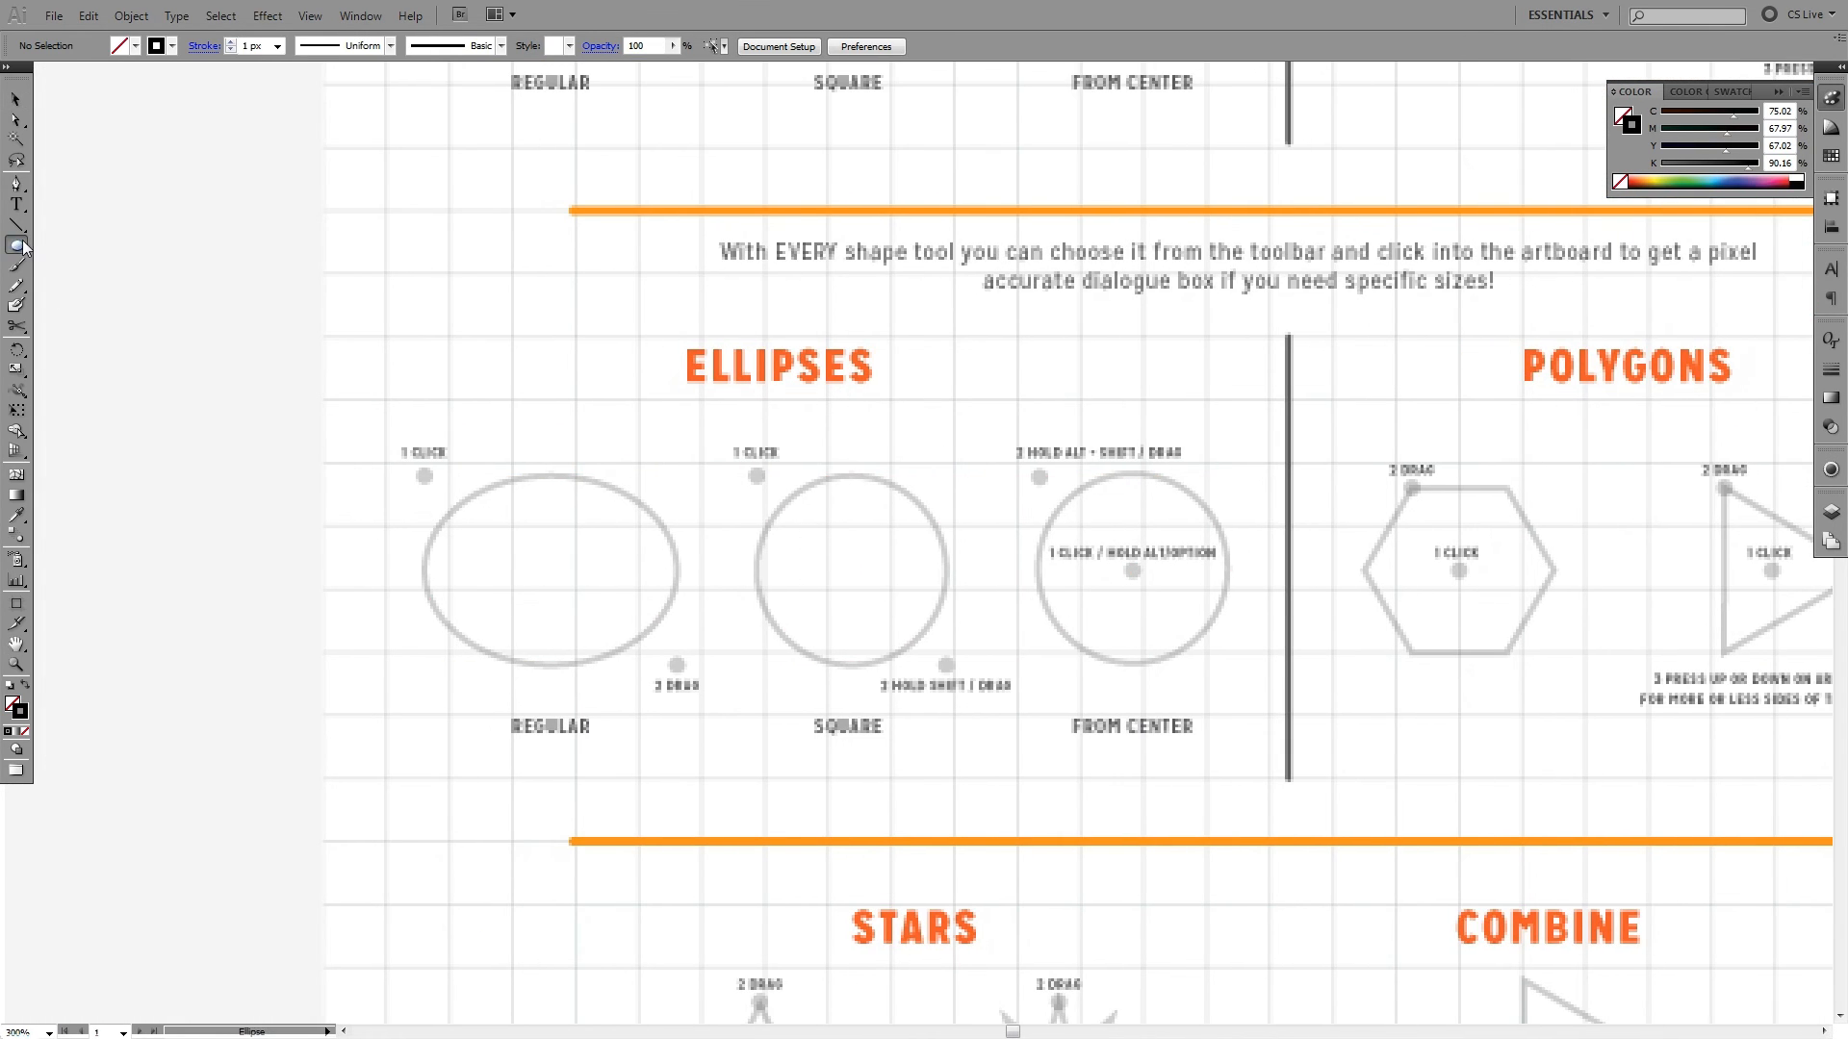
drag(423, 476, 678, 664)
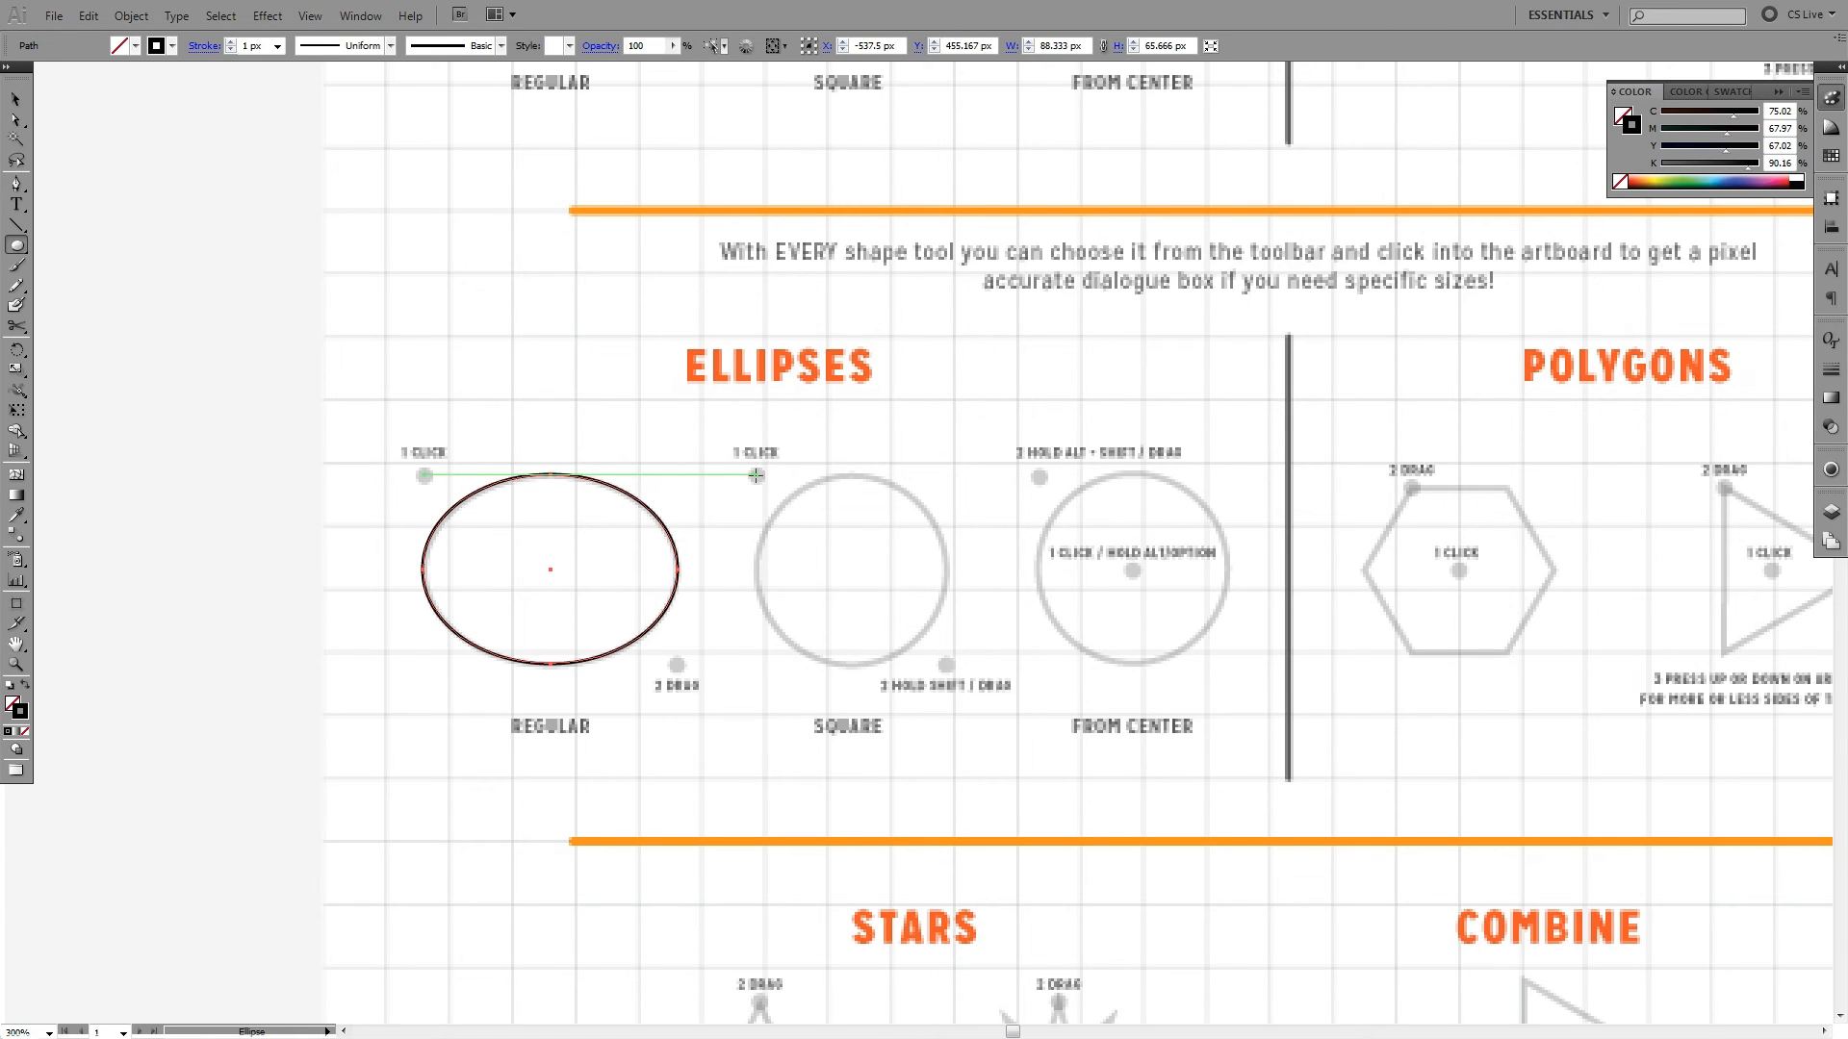
- Redraw the Square ellipse as a circle about 66 px in diameter, trace the From Center circle outward from its centre dot, and deselect
drag(757, 476, 947, 664)
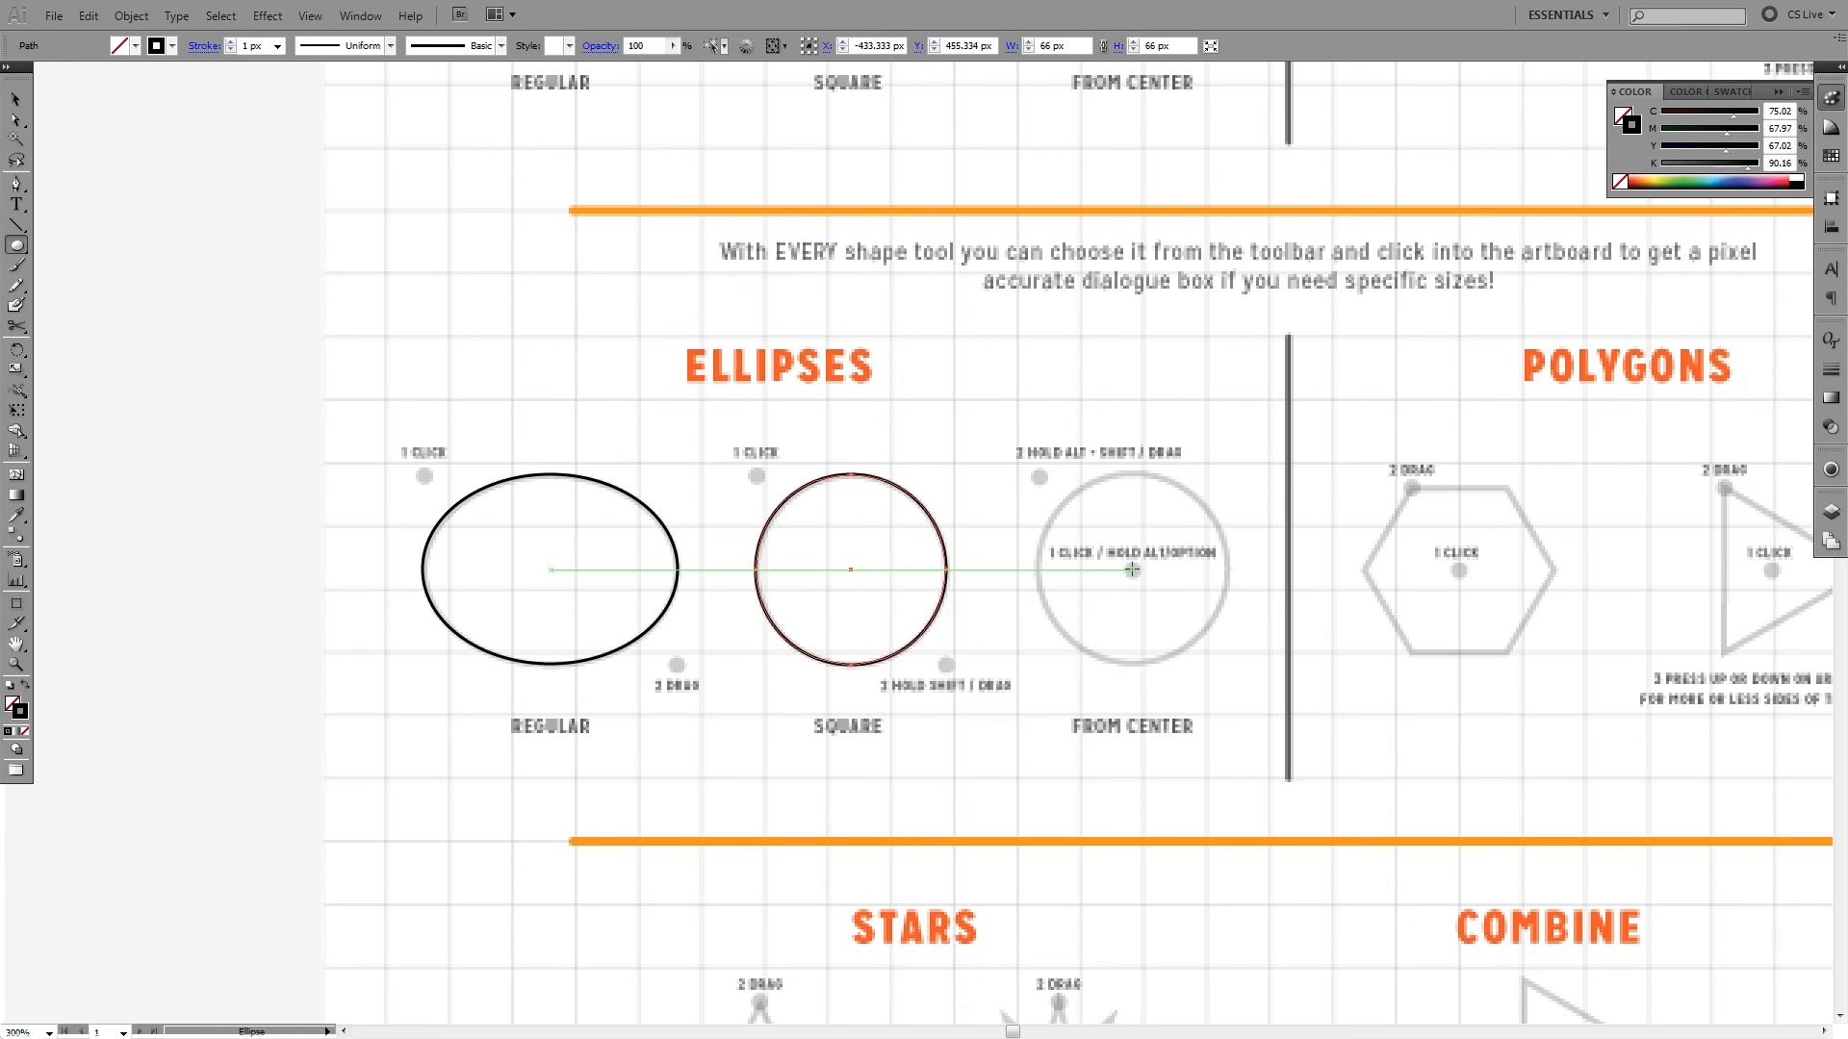
drag(1131, 570, 1038, 476)
key(ctrl+shift+a)
- Switch to the Polygon tool for the Polygons exercise
drag(1299, 426, 633, 419)
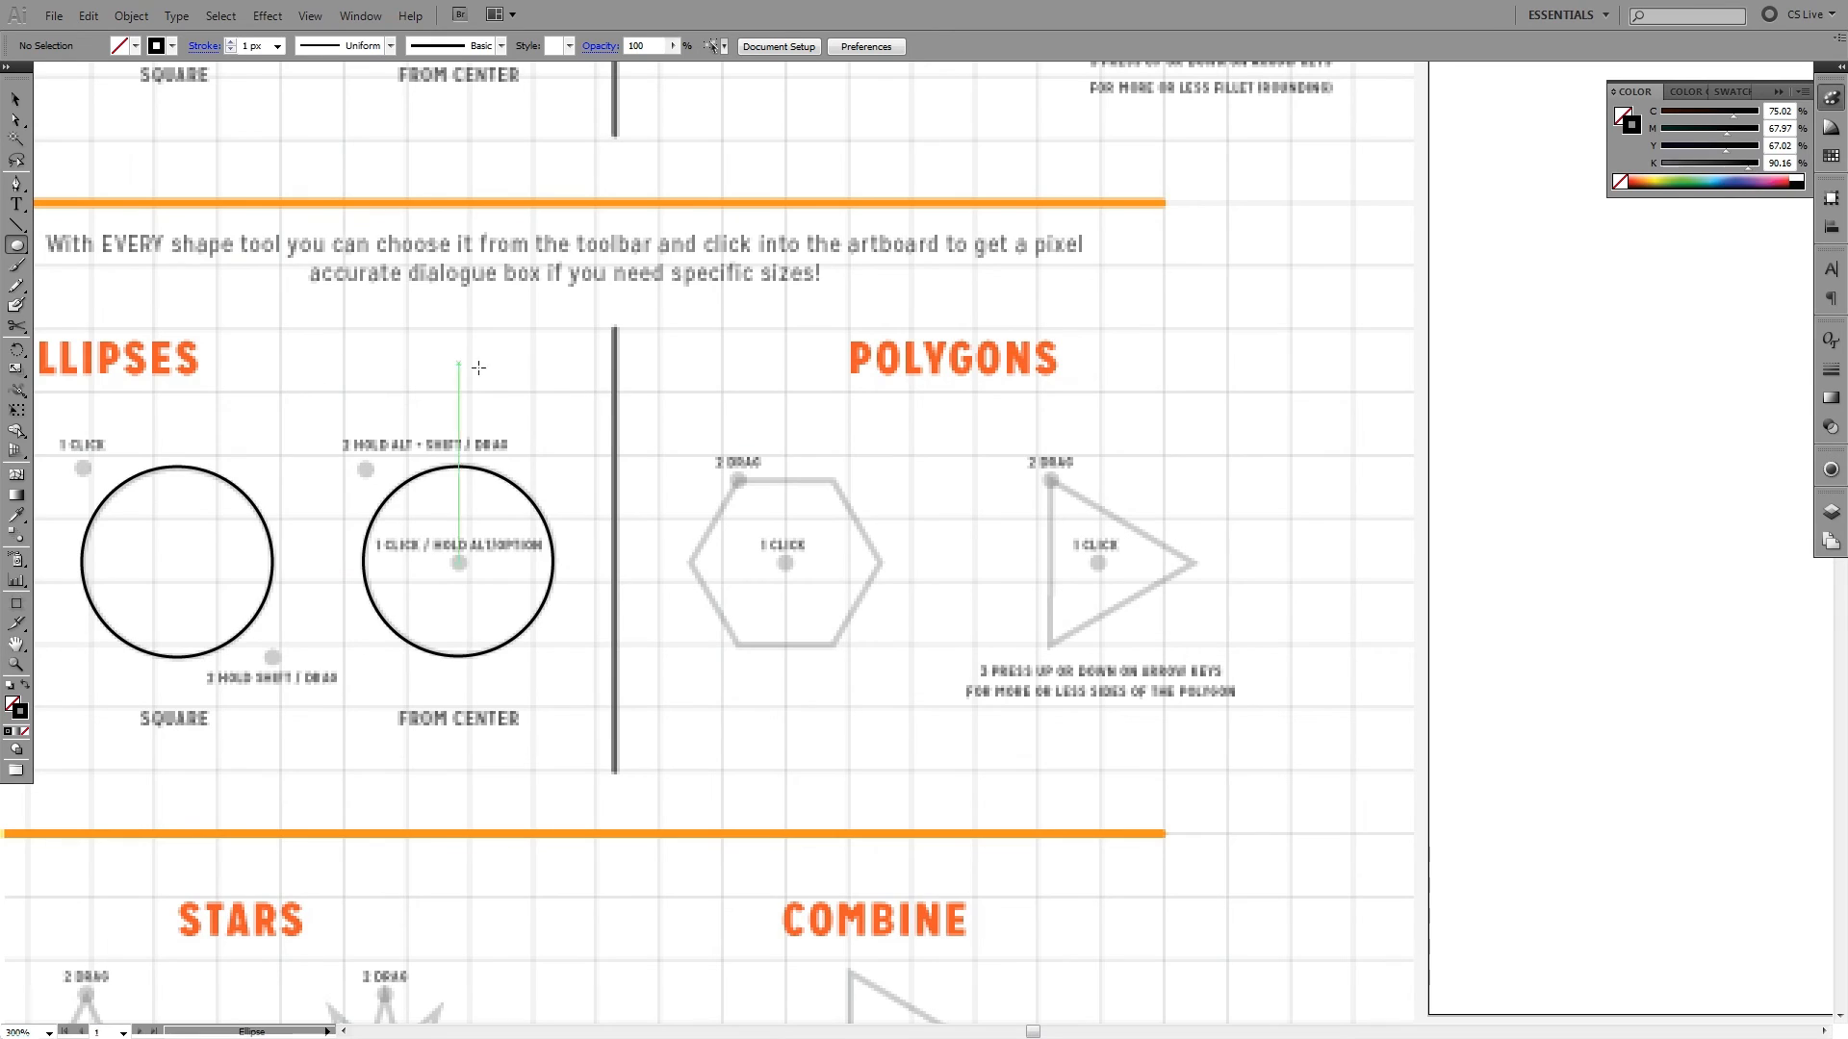
click(16, 246)
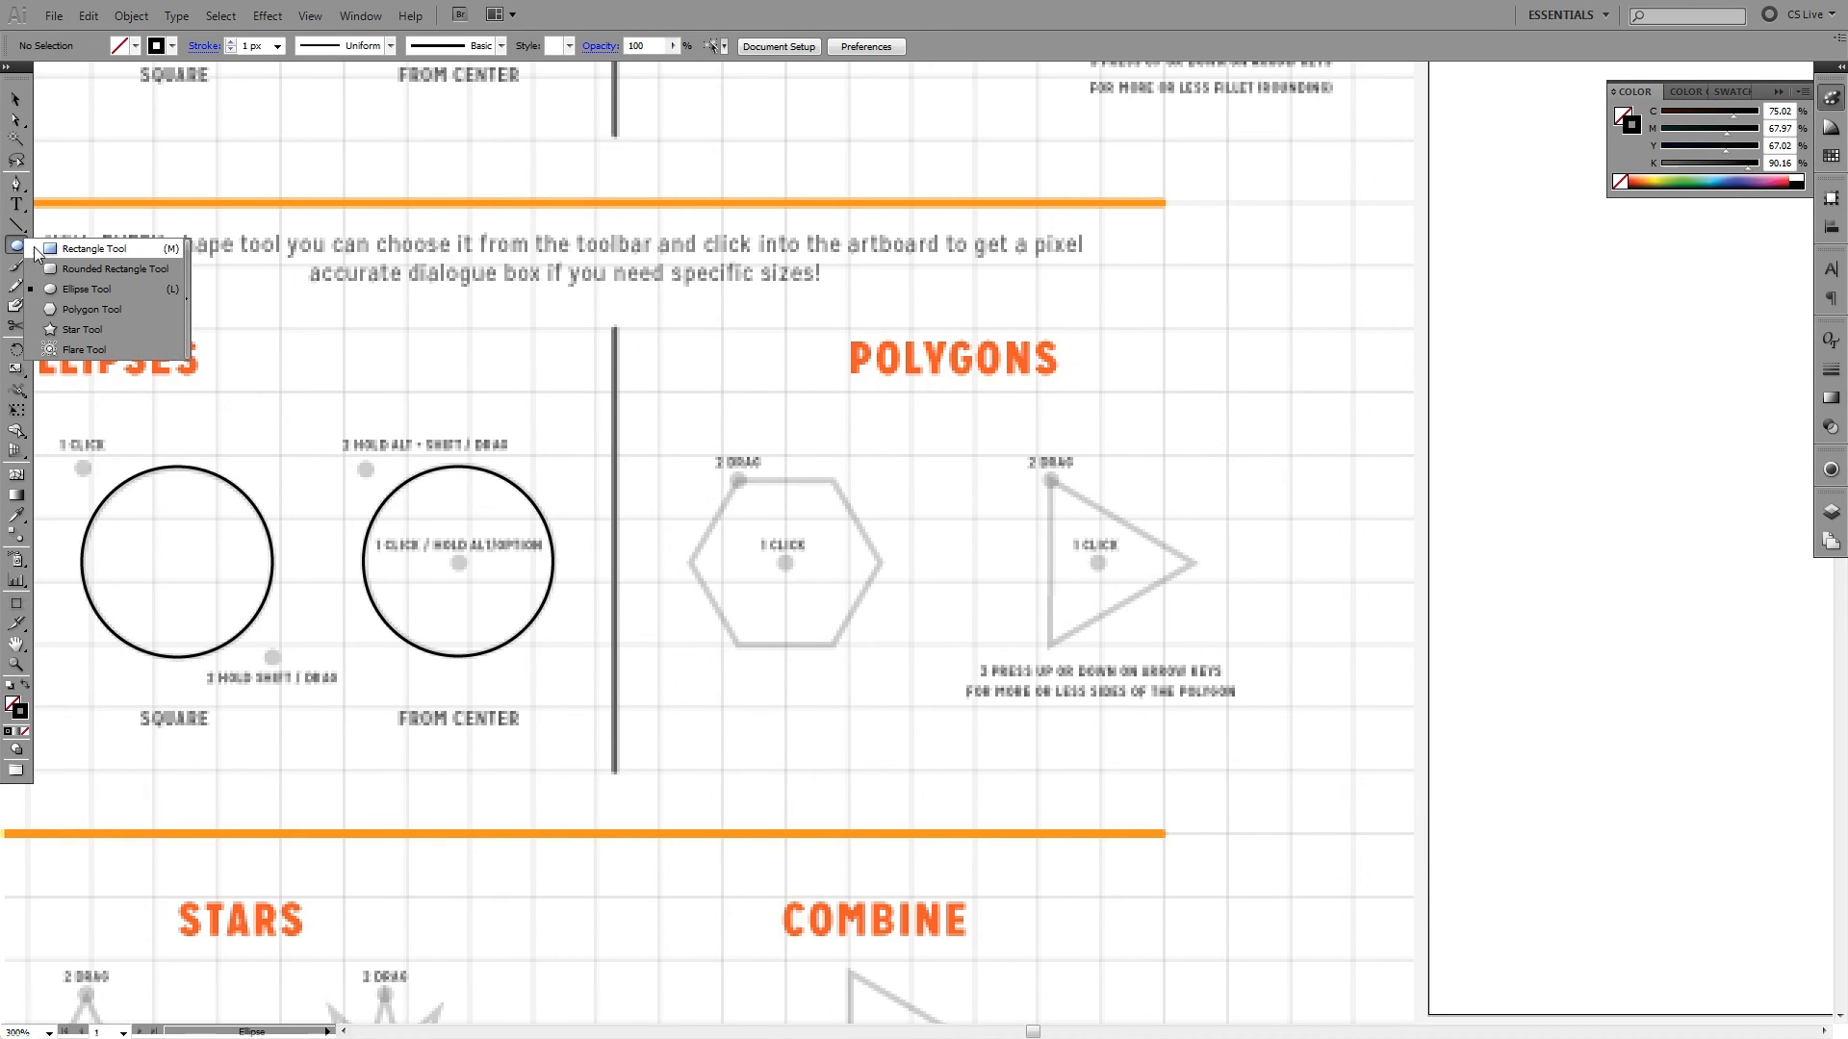
click(86, 309)
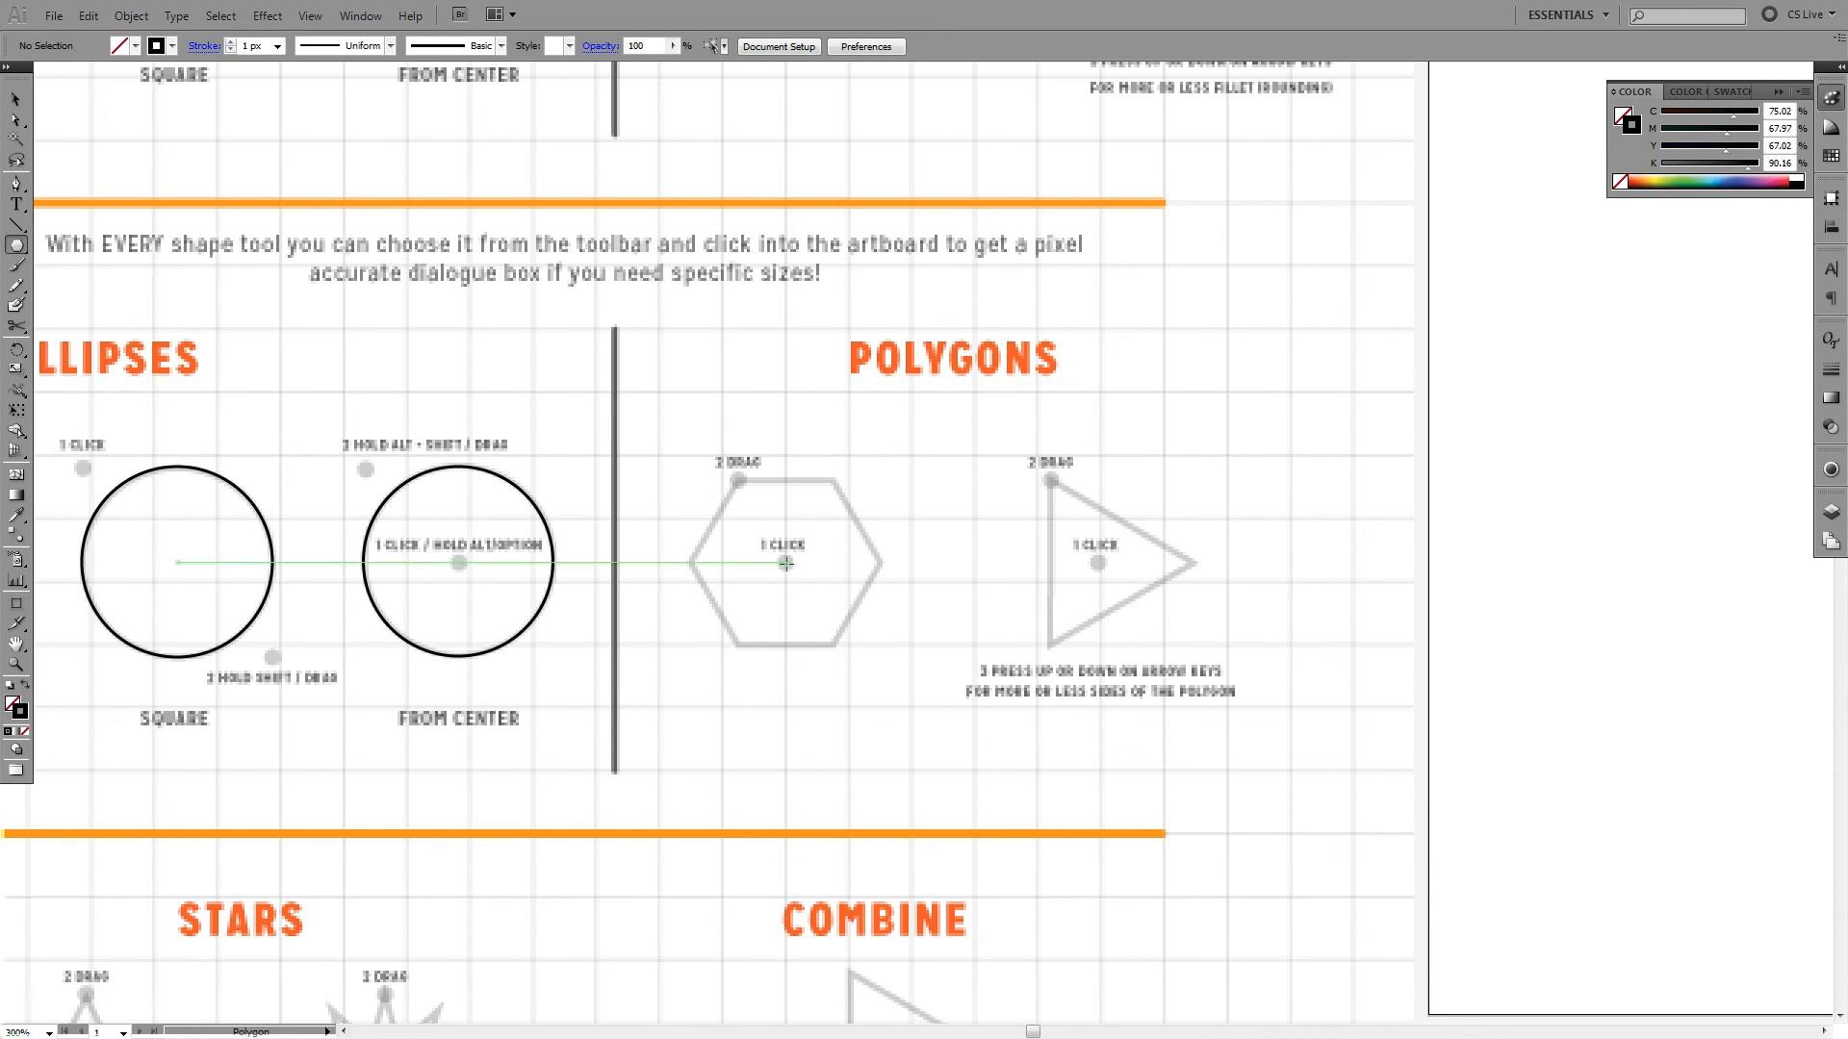
- Try drawing hexagons from the hexagon guide's centre dot and from starting points above the guide, undoing each attempt
drag(785, 563, 738, 479)
key(ctrl+z)
mouse_move(785, 563)
mouse_down()
mouse_move(738, 478)
mouse_move(953, 601)
mouse_move(835, 535)
mouse_up()
key(ctrl+z)
key(ctrl+z)
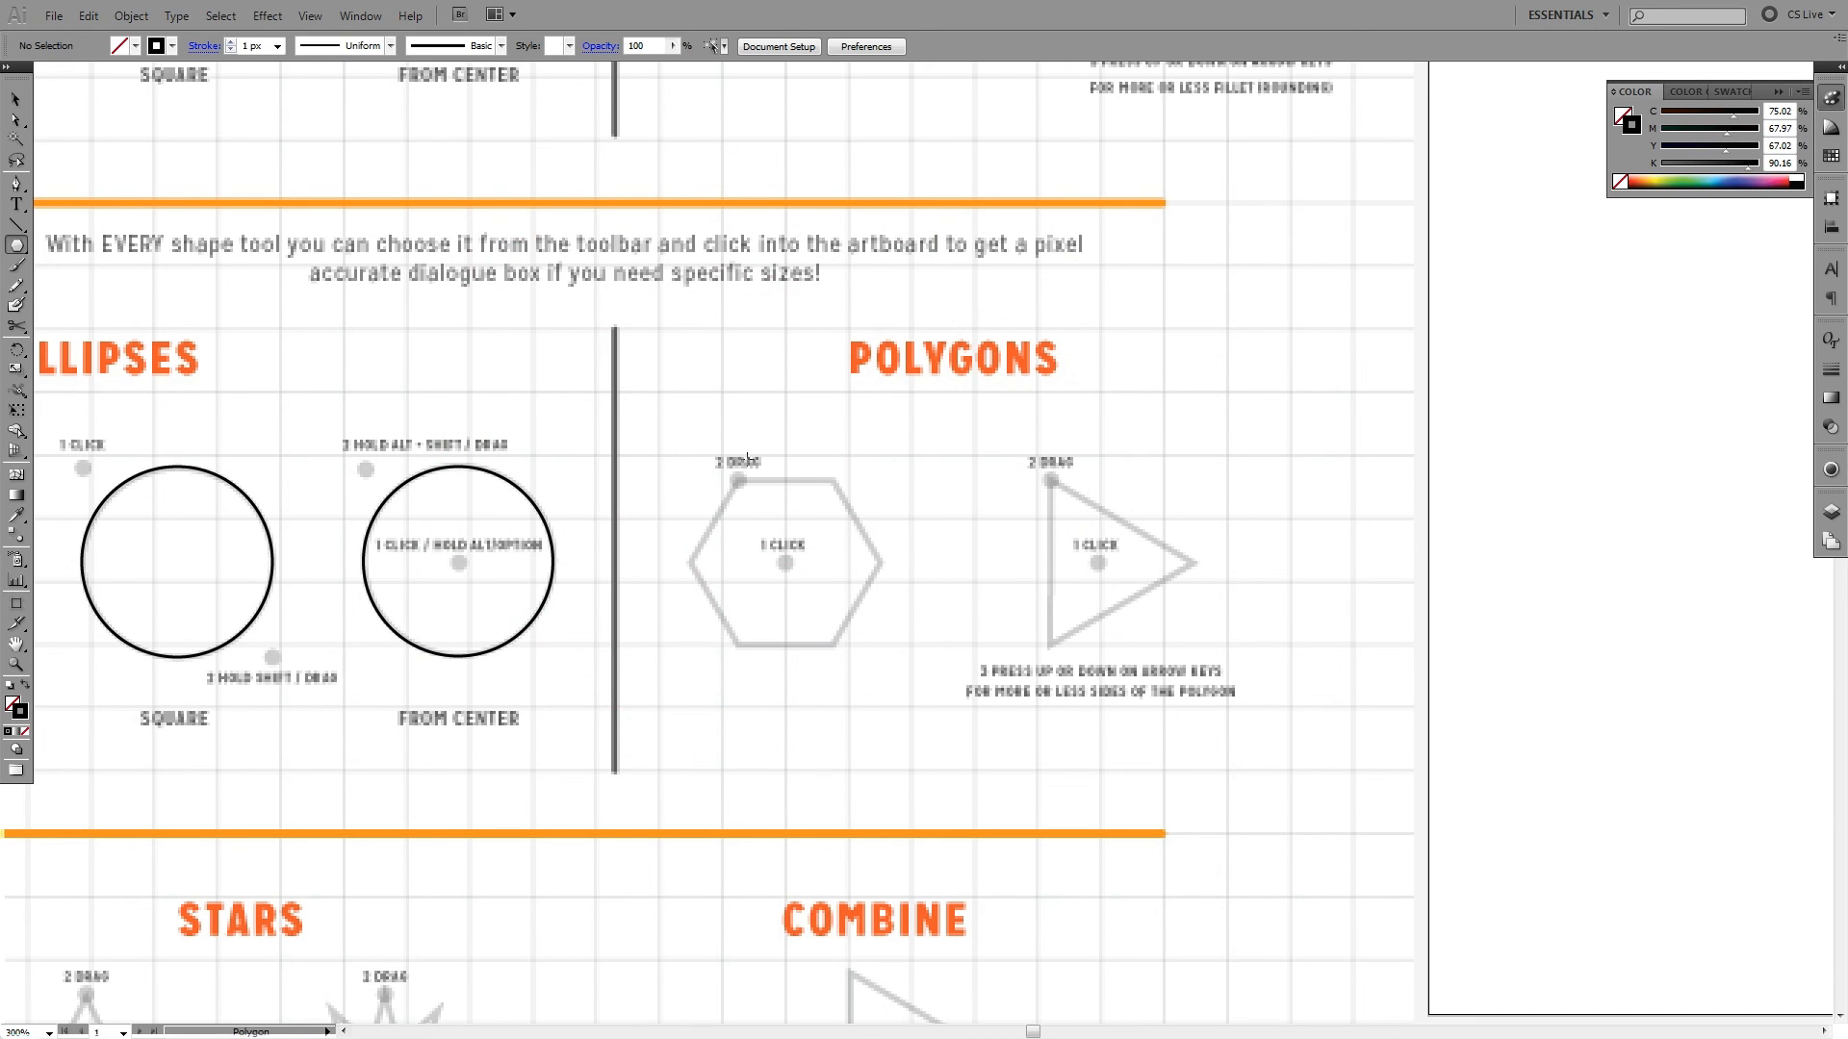
mouse_move(730, 440)
mouse_down()
mouse_move(839, 554)
mouse_move(764, 466)
mouse_move(807, 520)
mouse_up()
key(ctrl+z)
key(ctrl+z)
drag(714, 407, 840, 562)
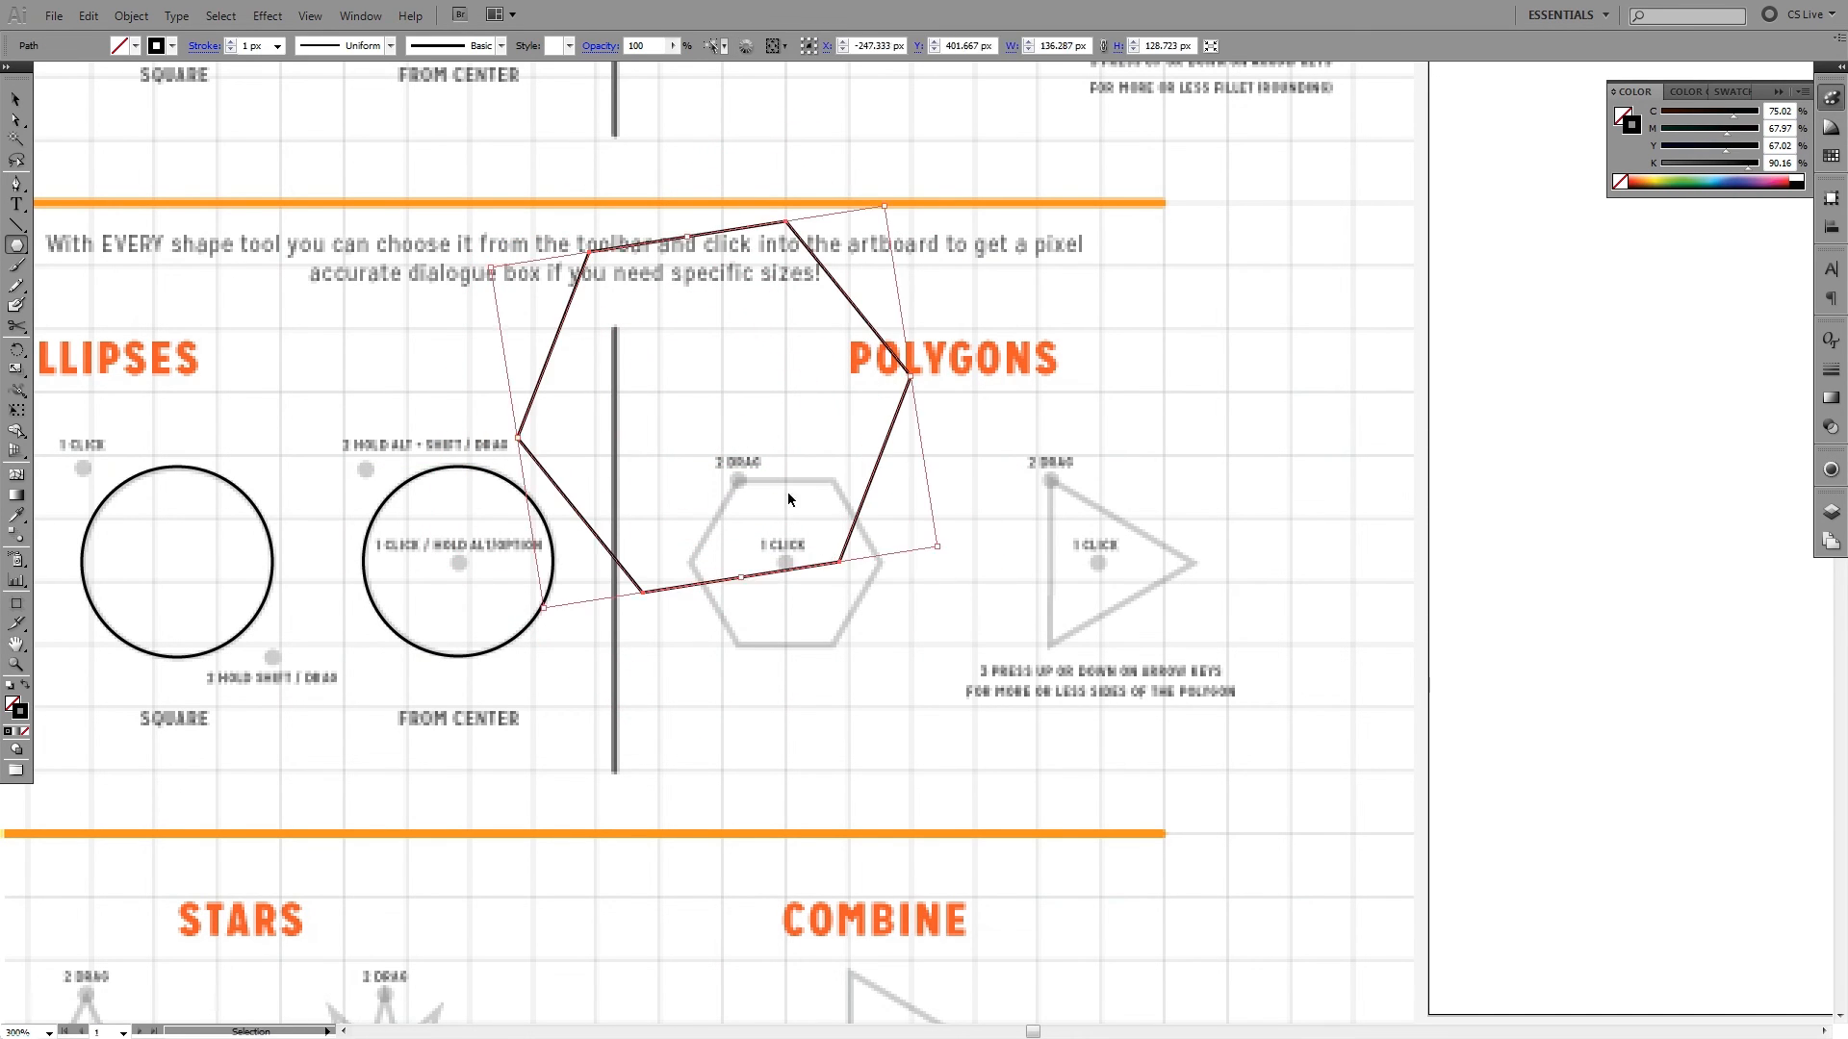
key(ctrl+z)
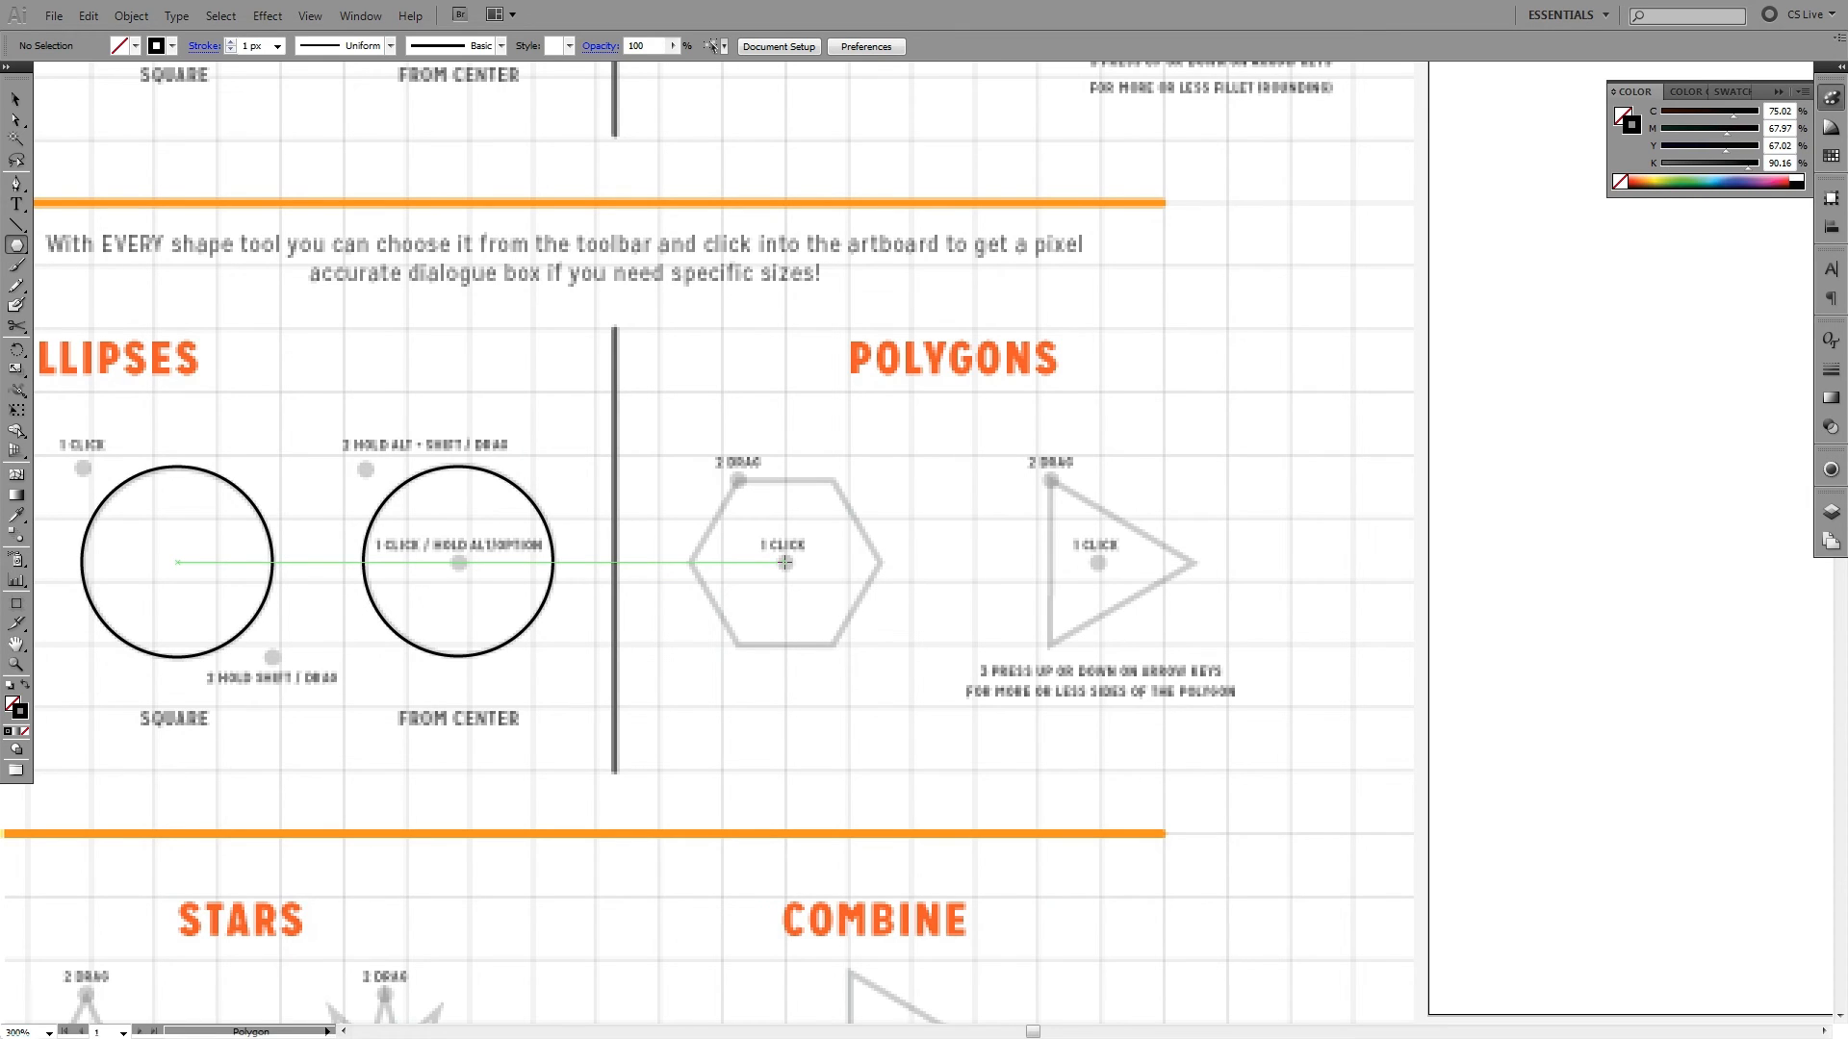
- Trace the hexagon guide from its centre dot and add concentric hexagons about 99.6, 78 and 69.3 px wide, the last standing on a point
drag(786, 562, 738, 479)
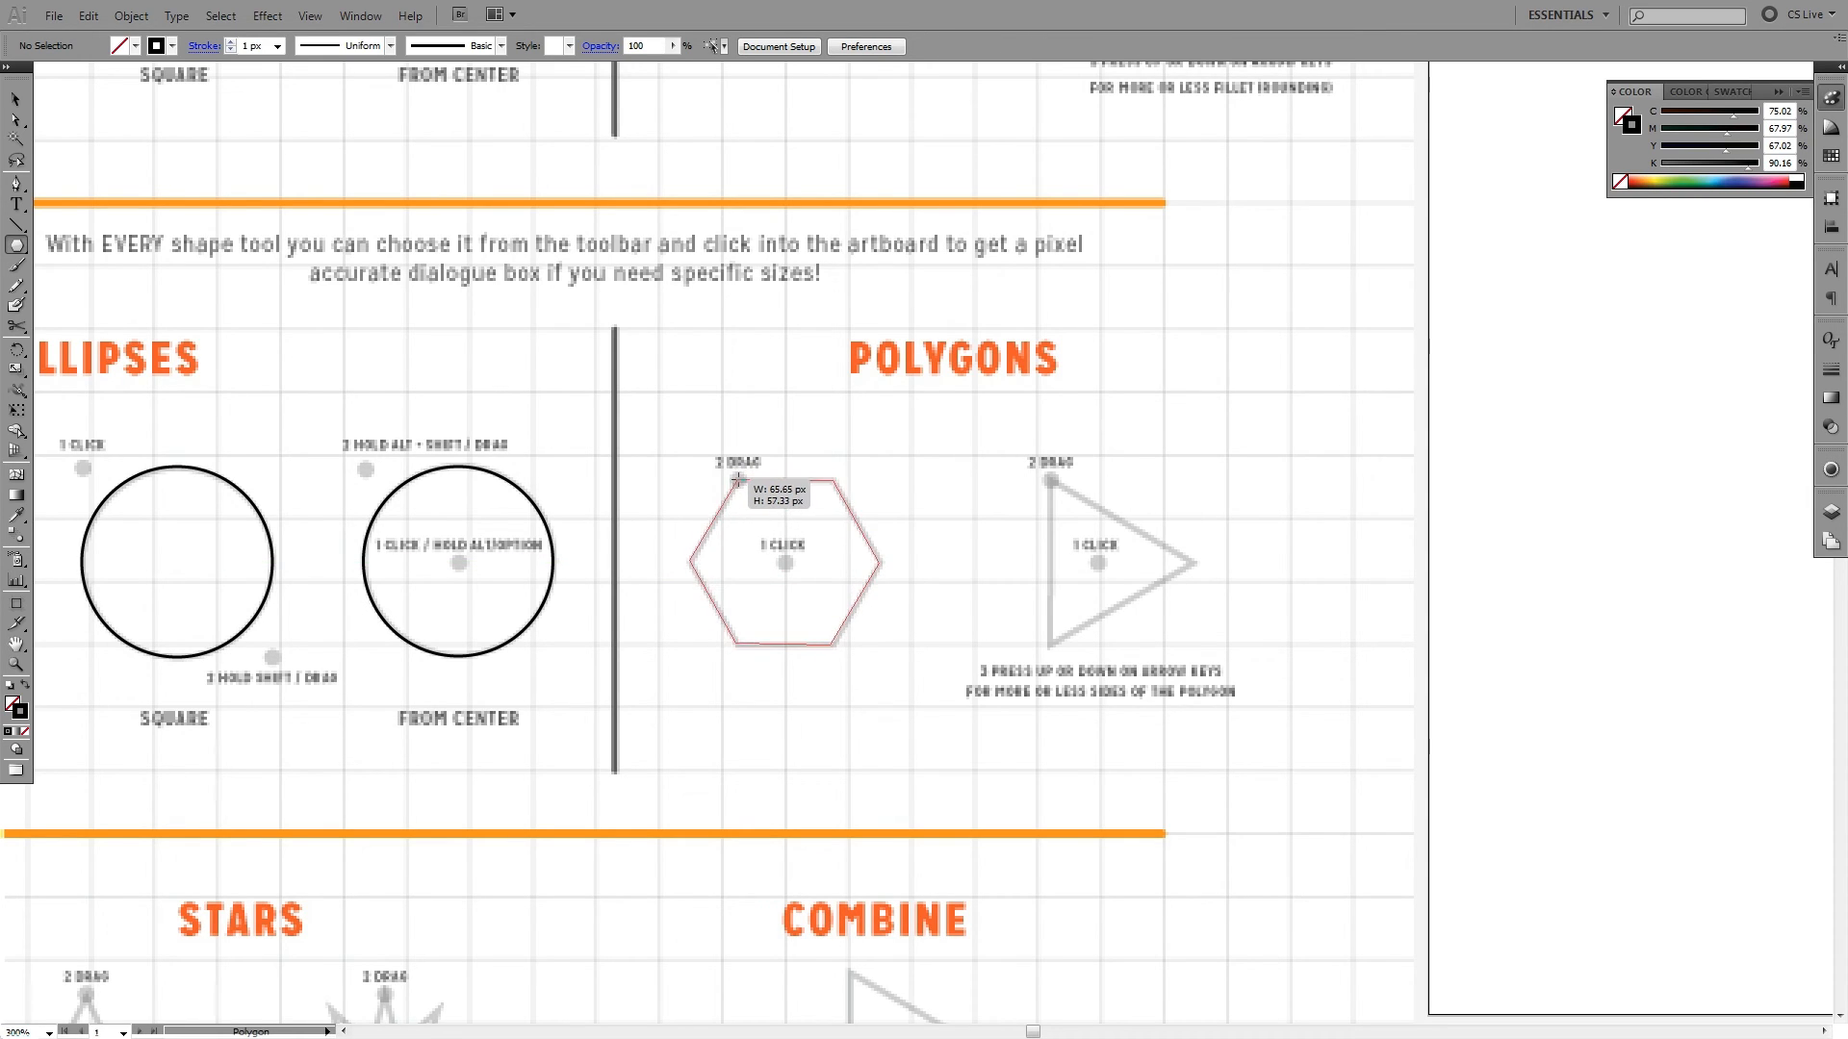
drag(786, 562, 893, 472)
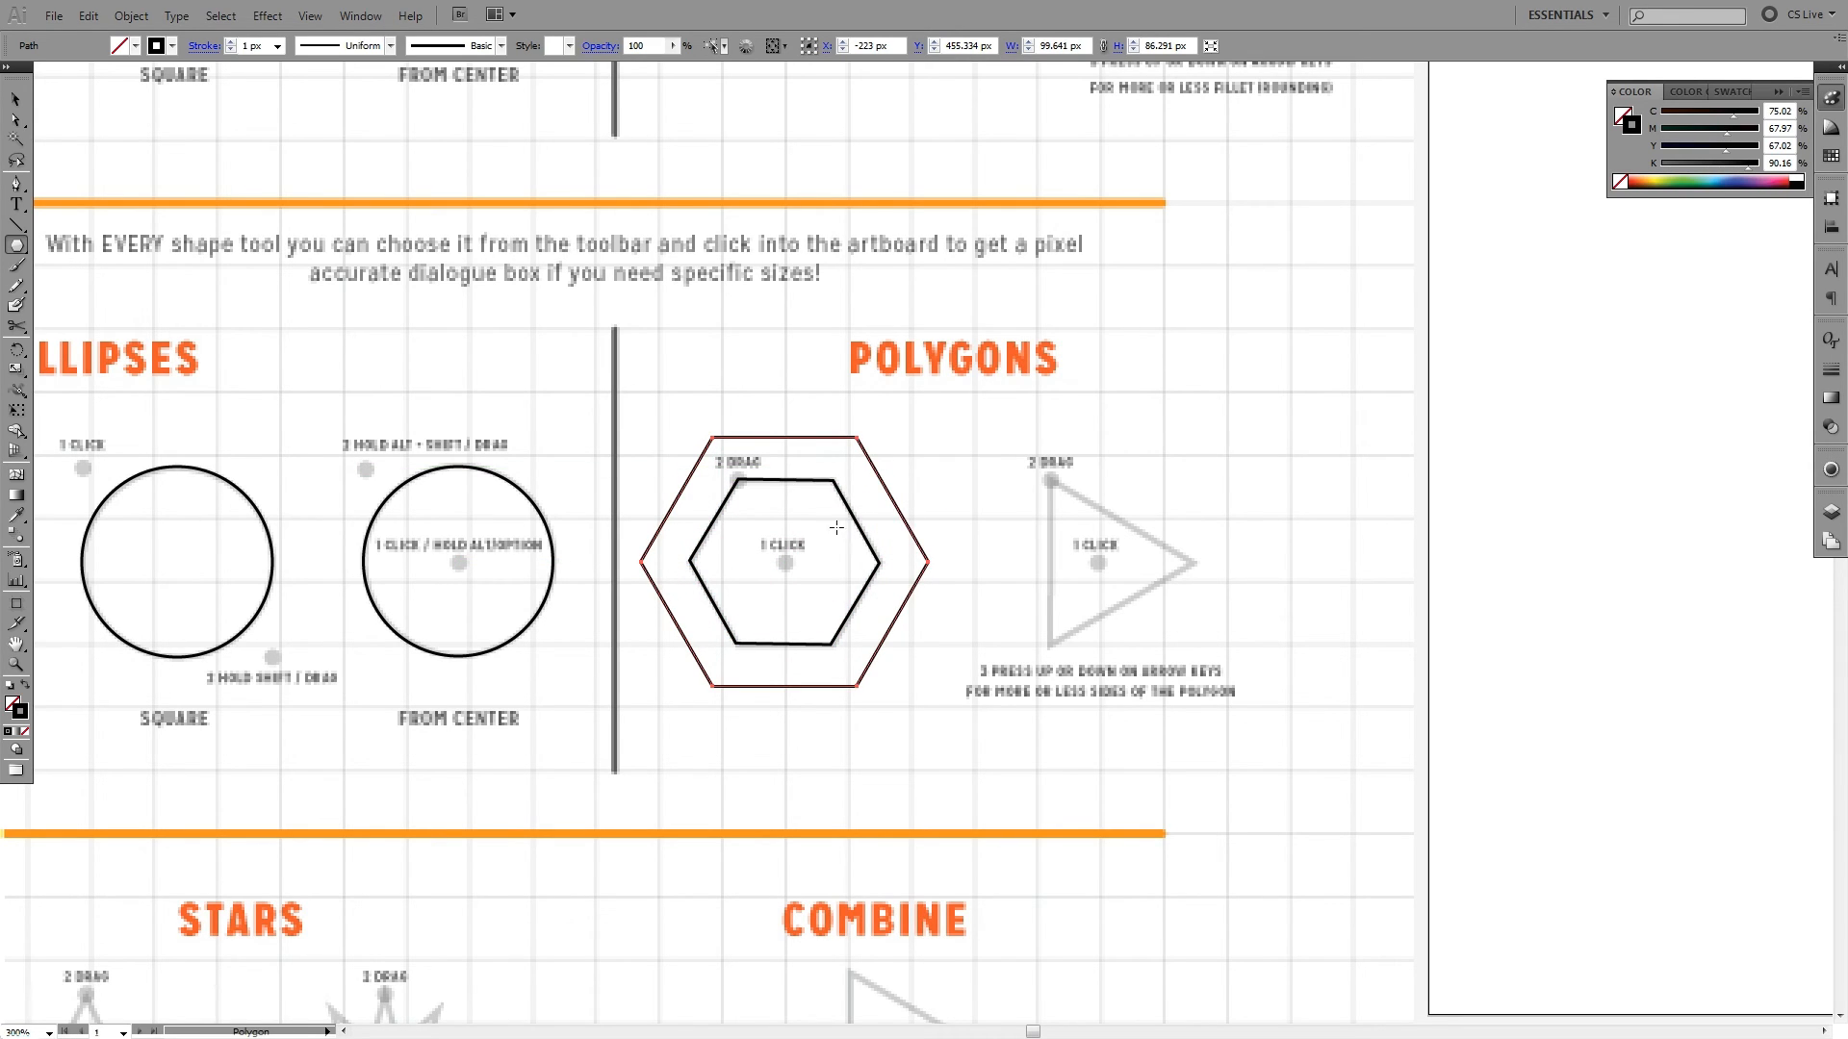
drag(785, 562, 784, 438)
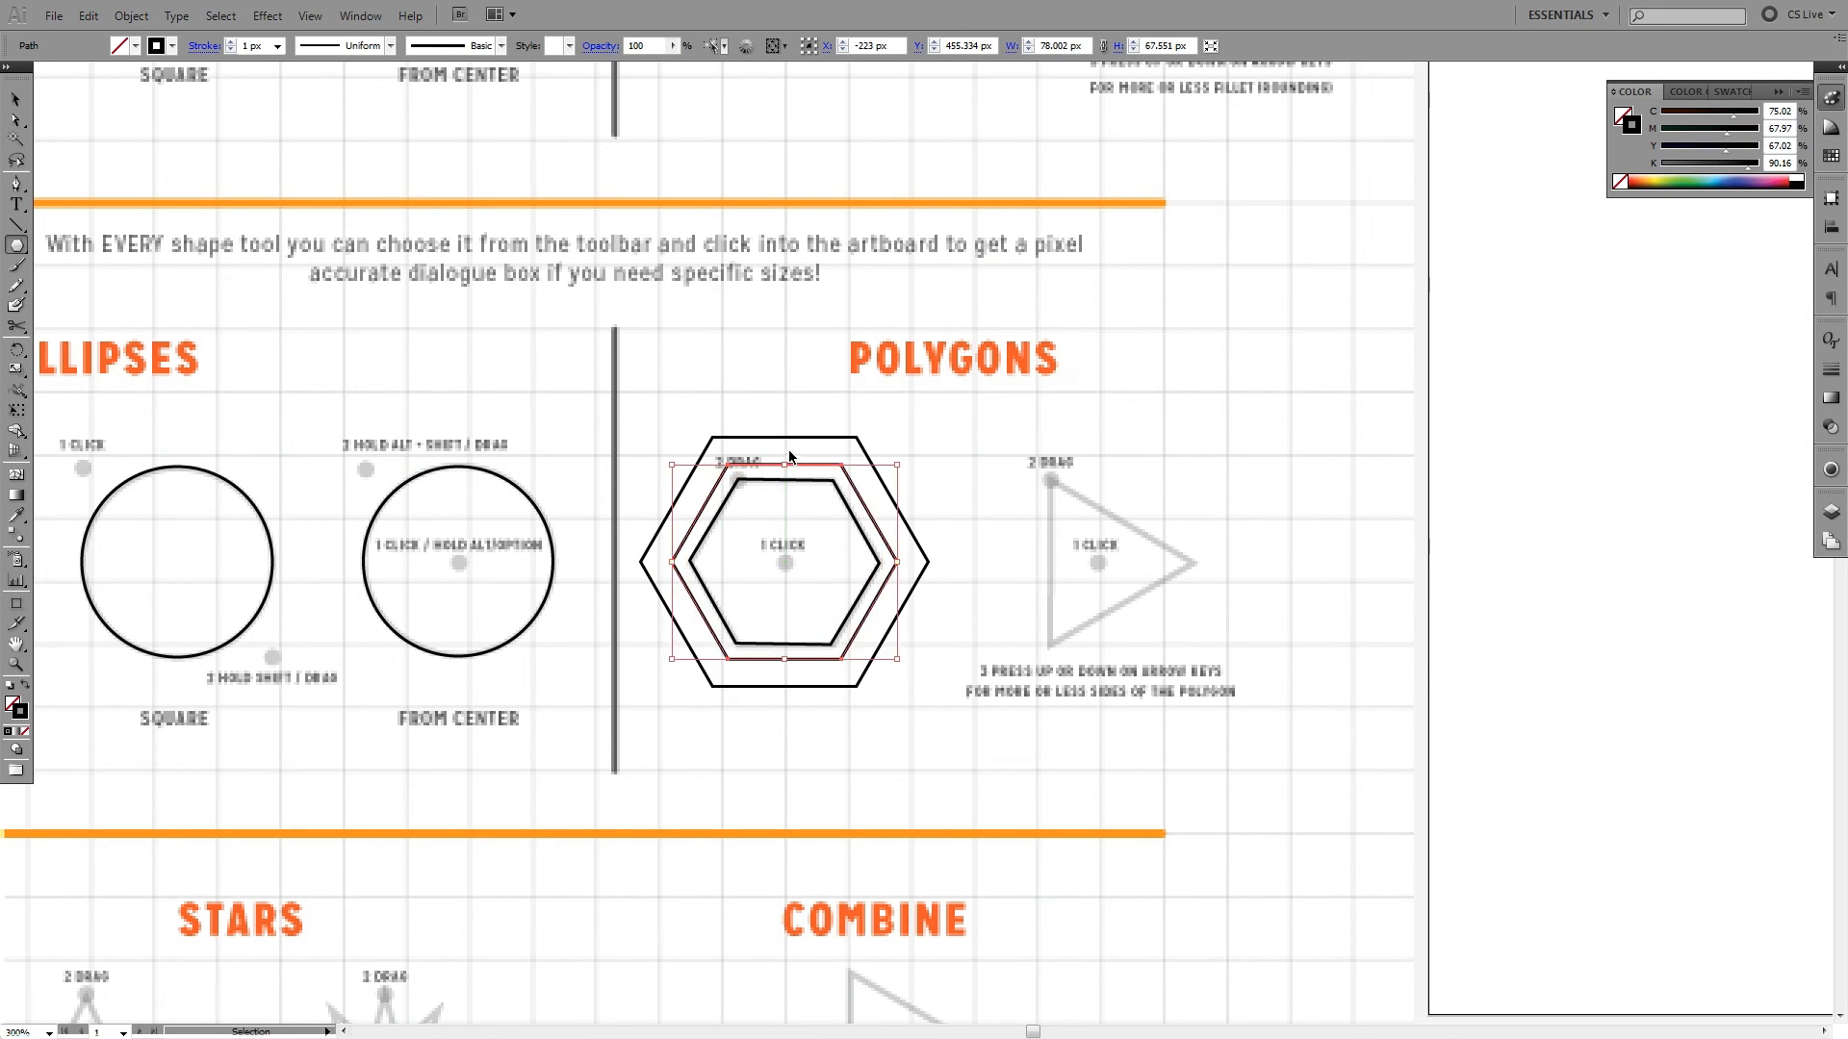
drag(785, 563, 785, 445)
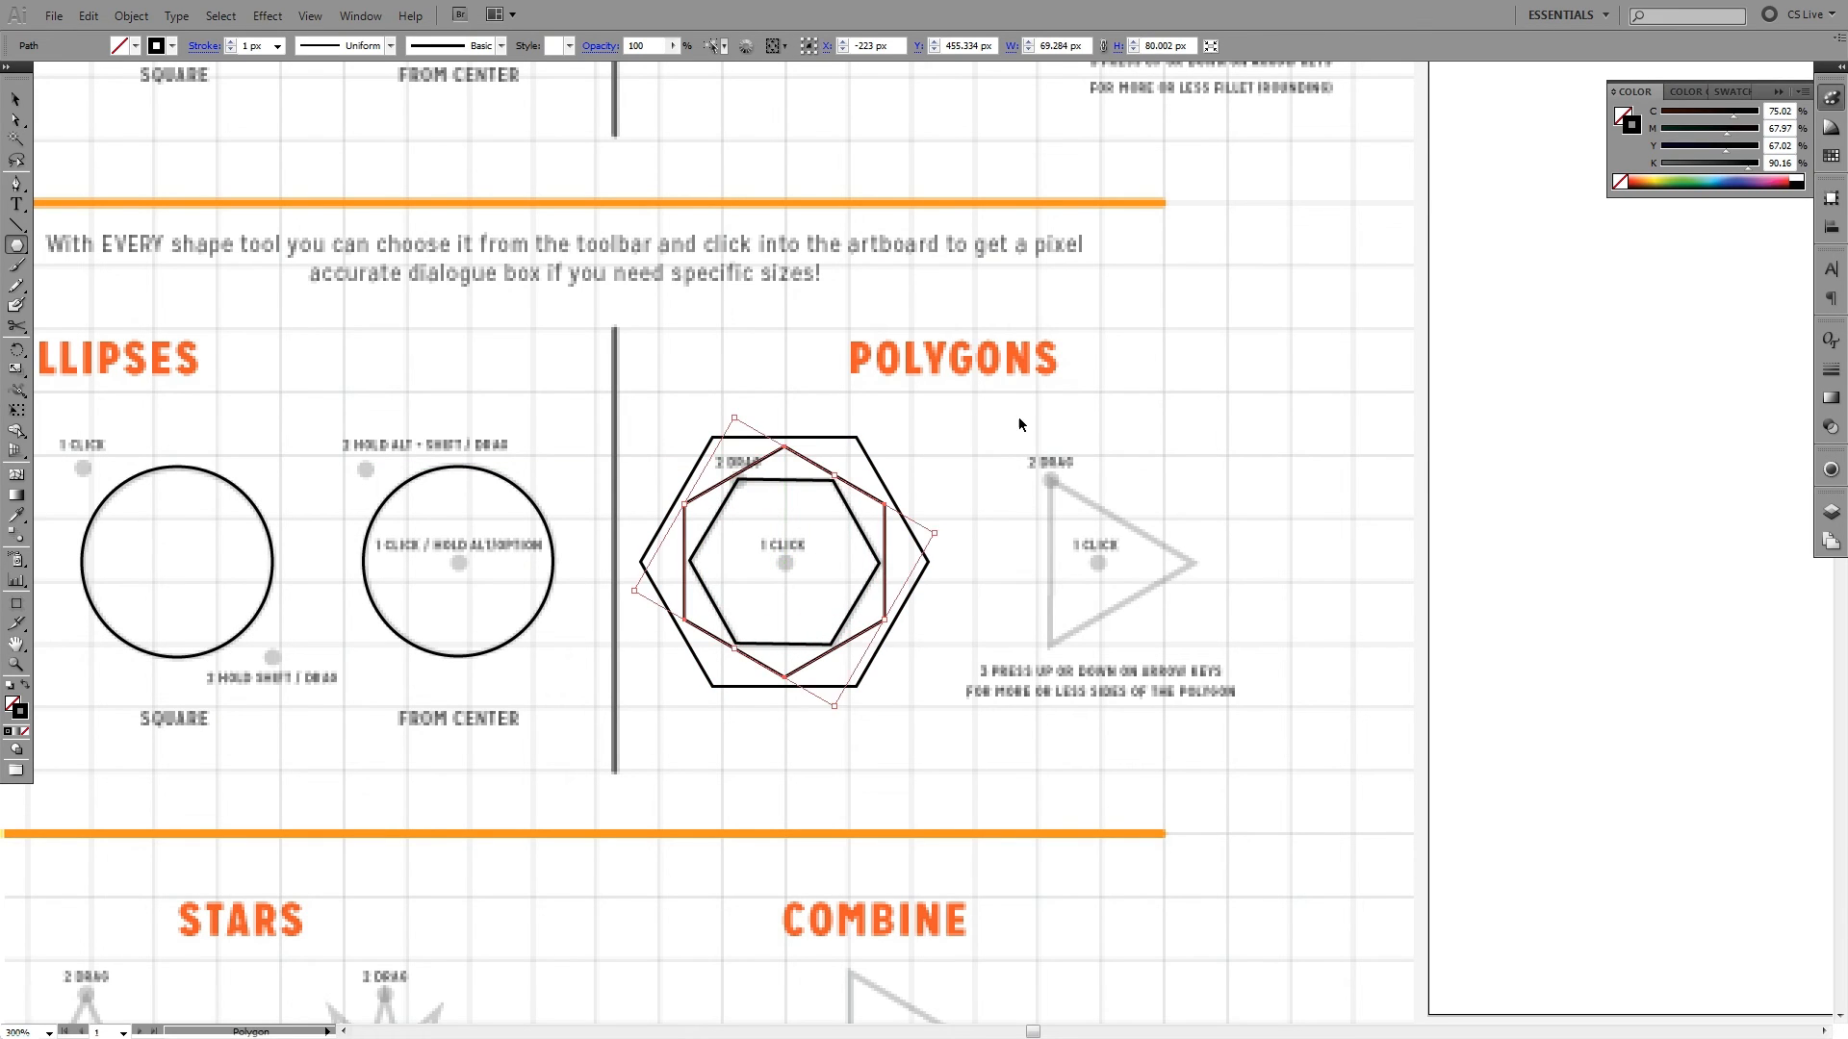
ctrl+click(1019, 417)
- Trace the triangle guide from its centre dot as a three-sided polygon, about 49.8 × 57.4 px
drag(1018, 418, 866, 409)
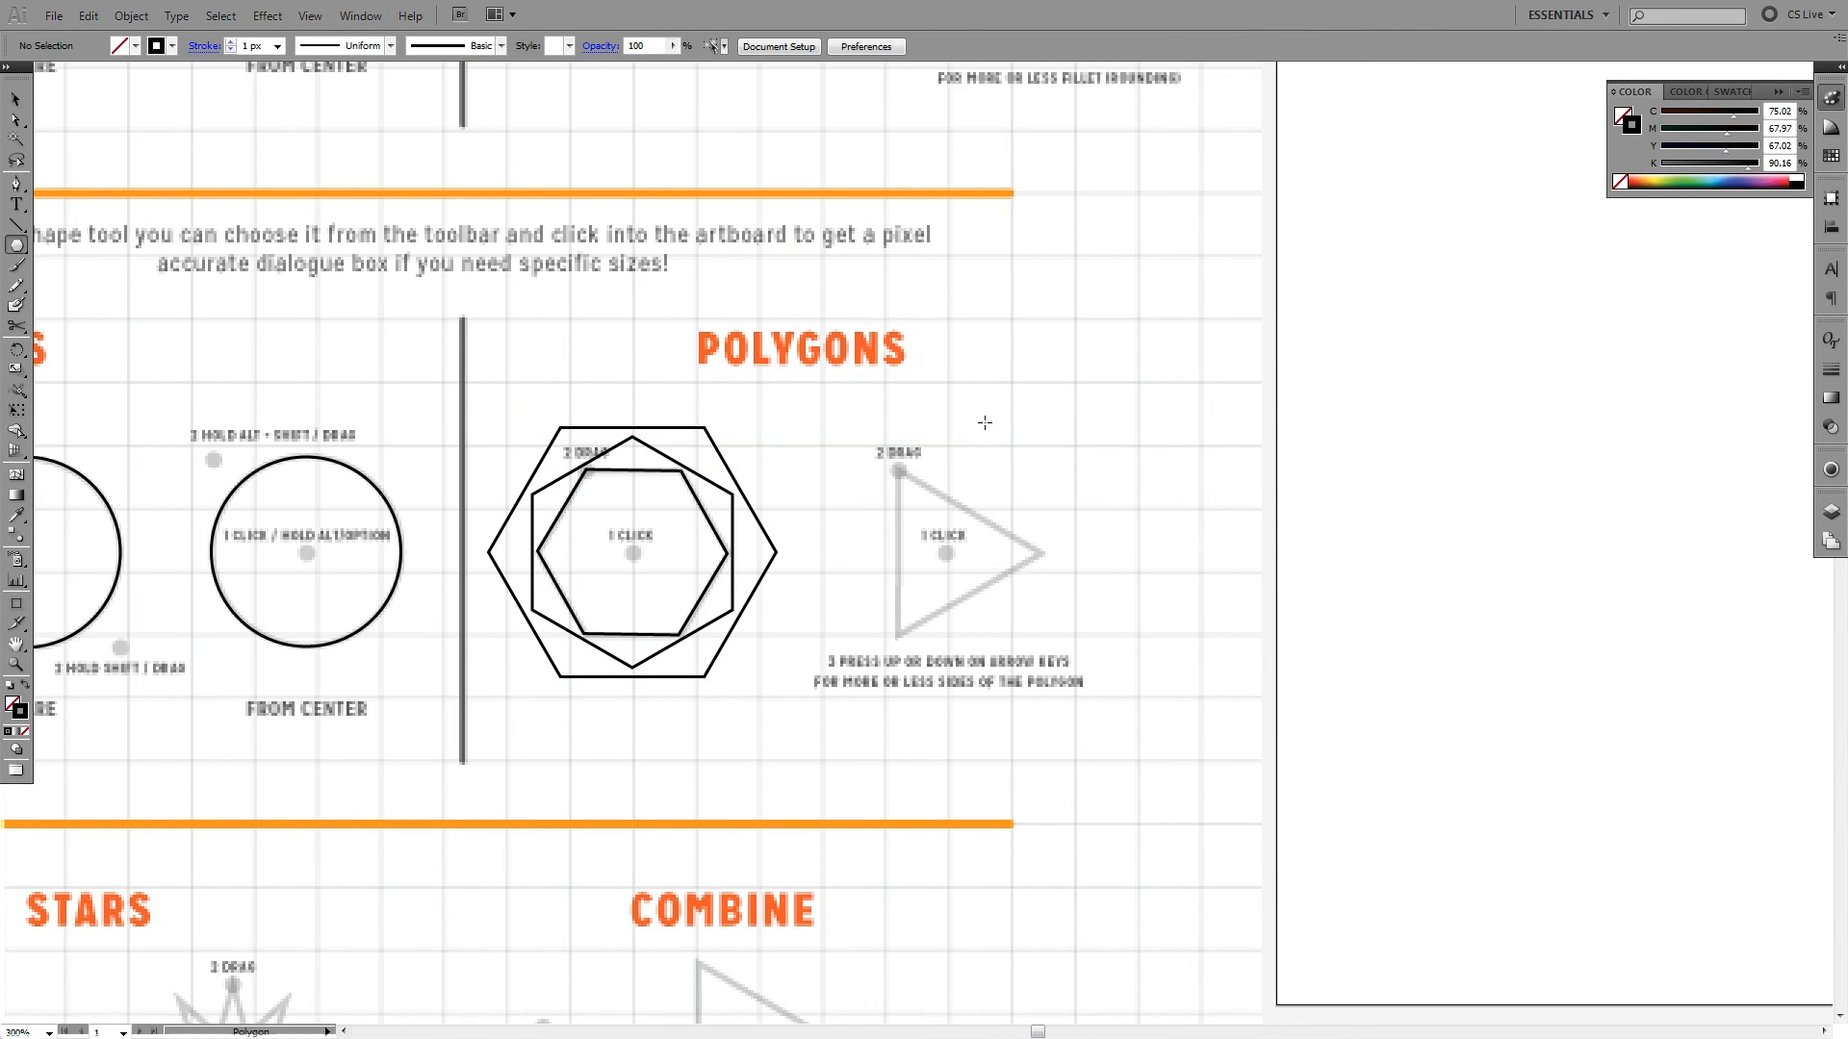
drag(1036, 461, 932, 457)
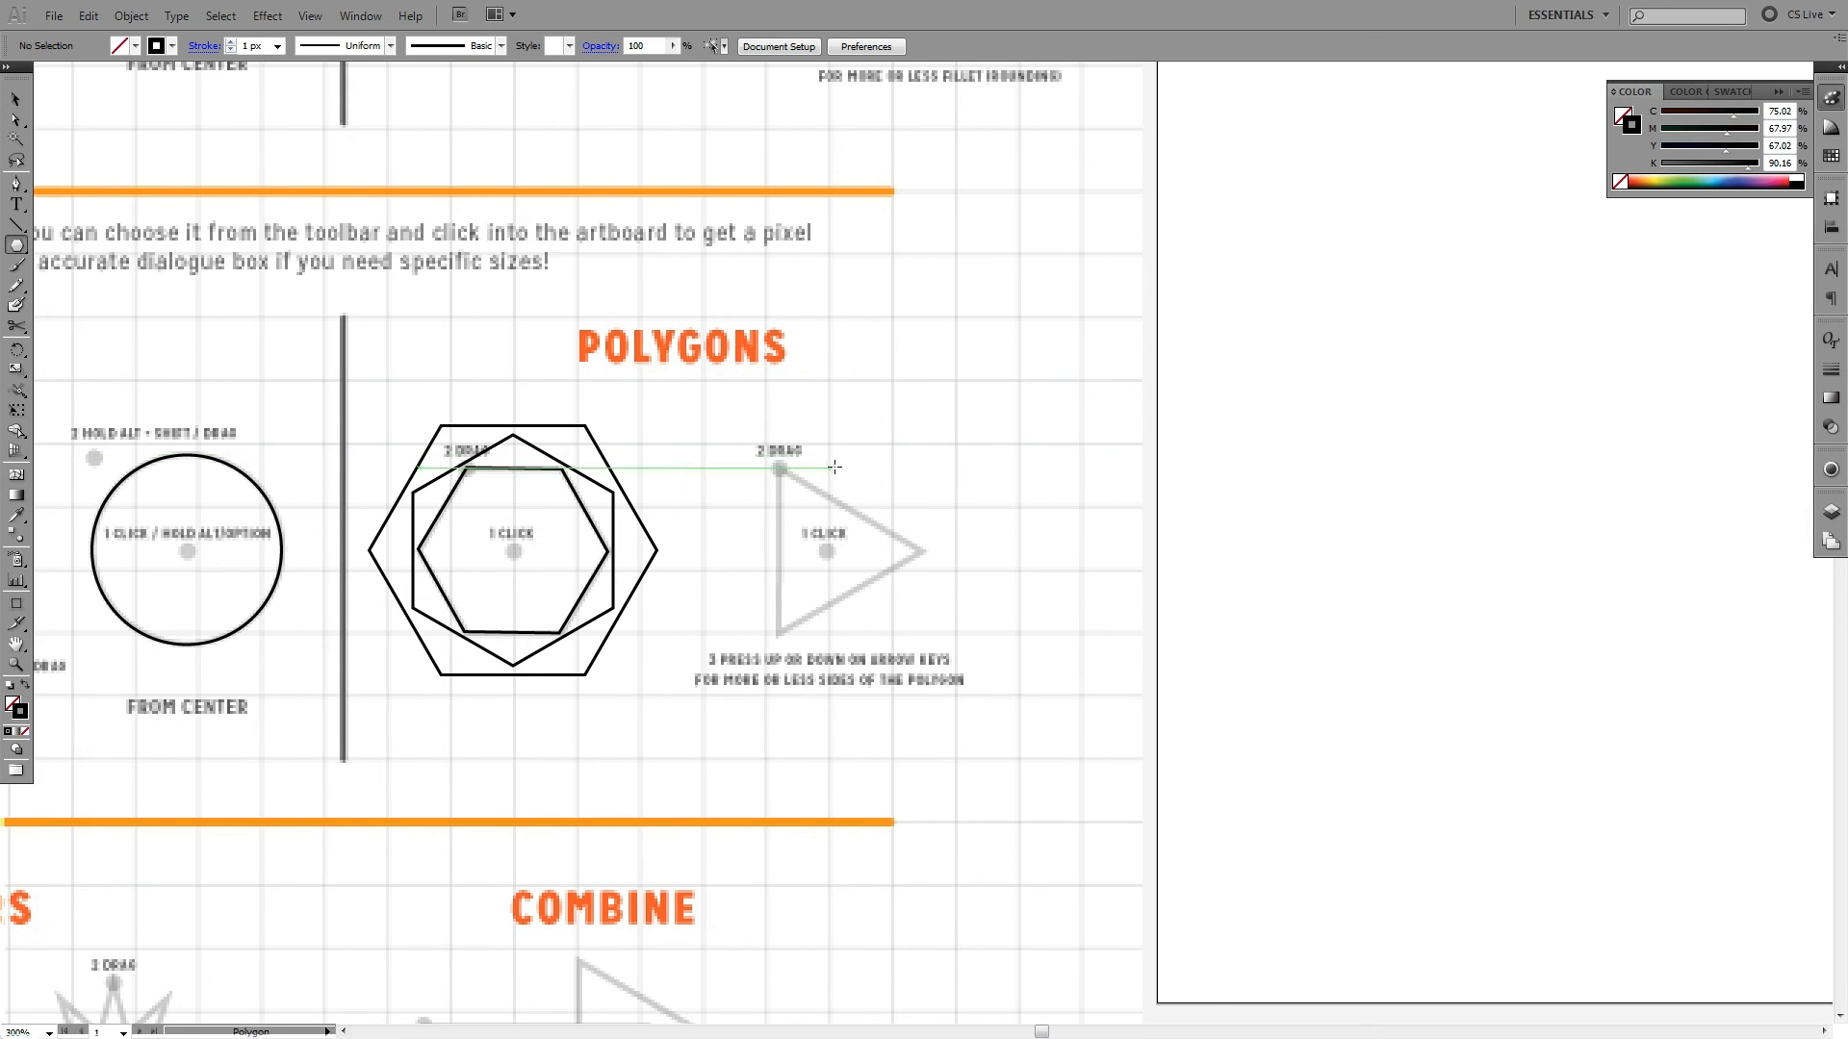
scroll(875, 284, up, 5)
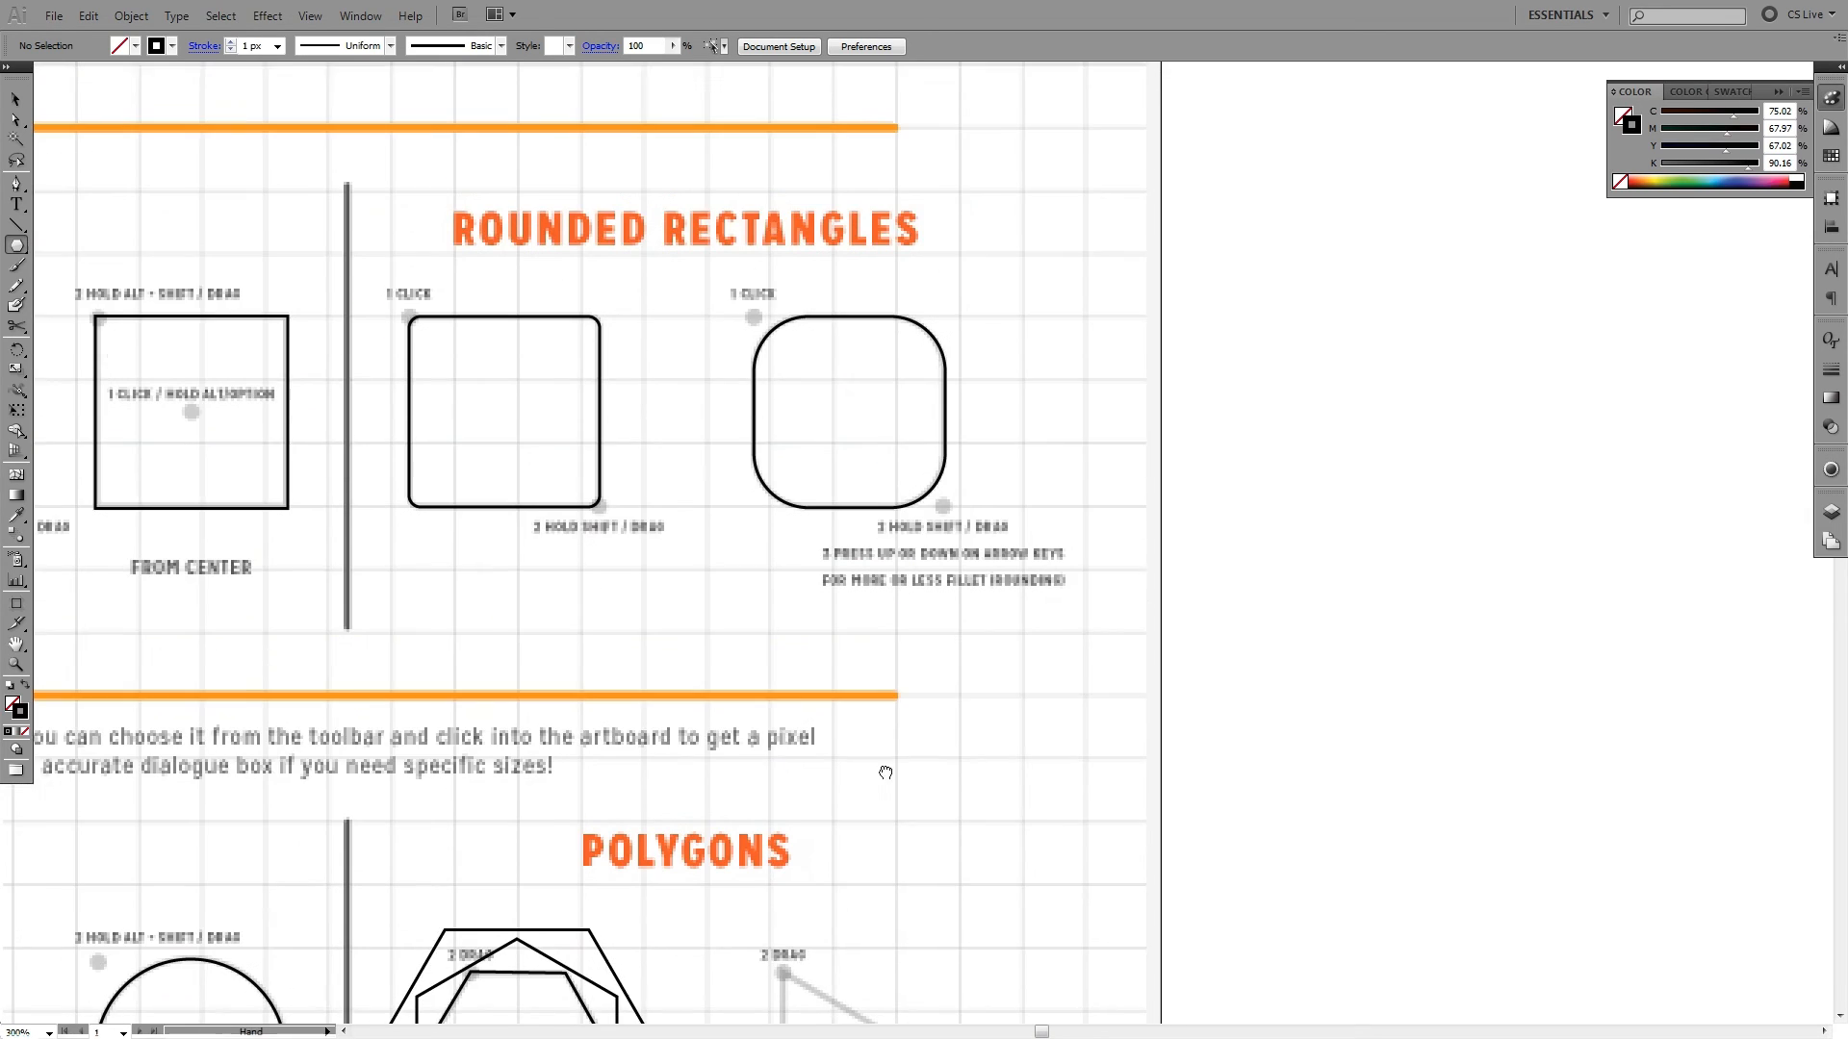
scroll(868, 631, down, 5)
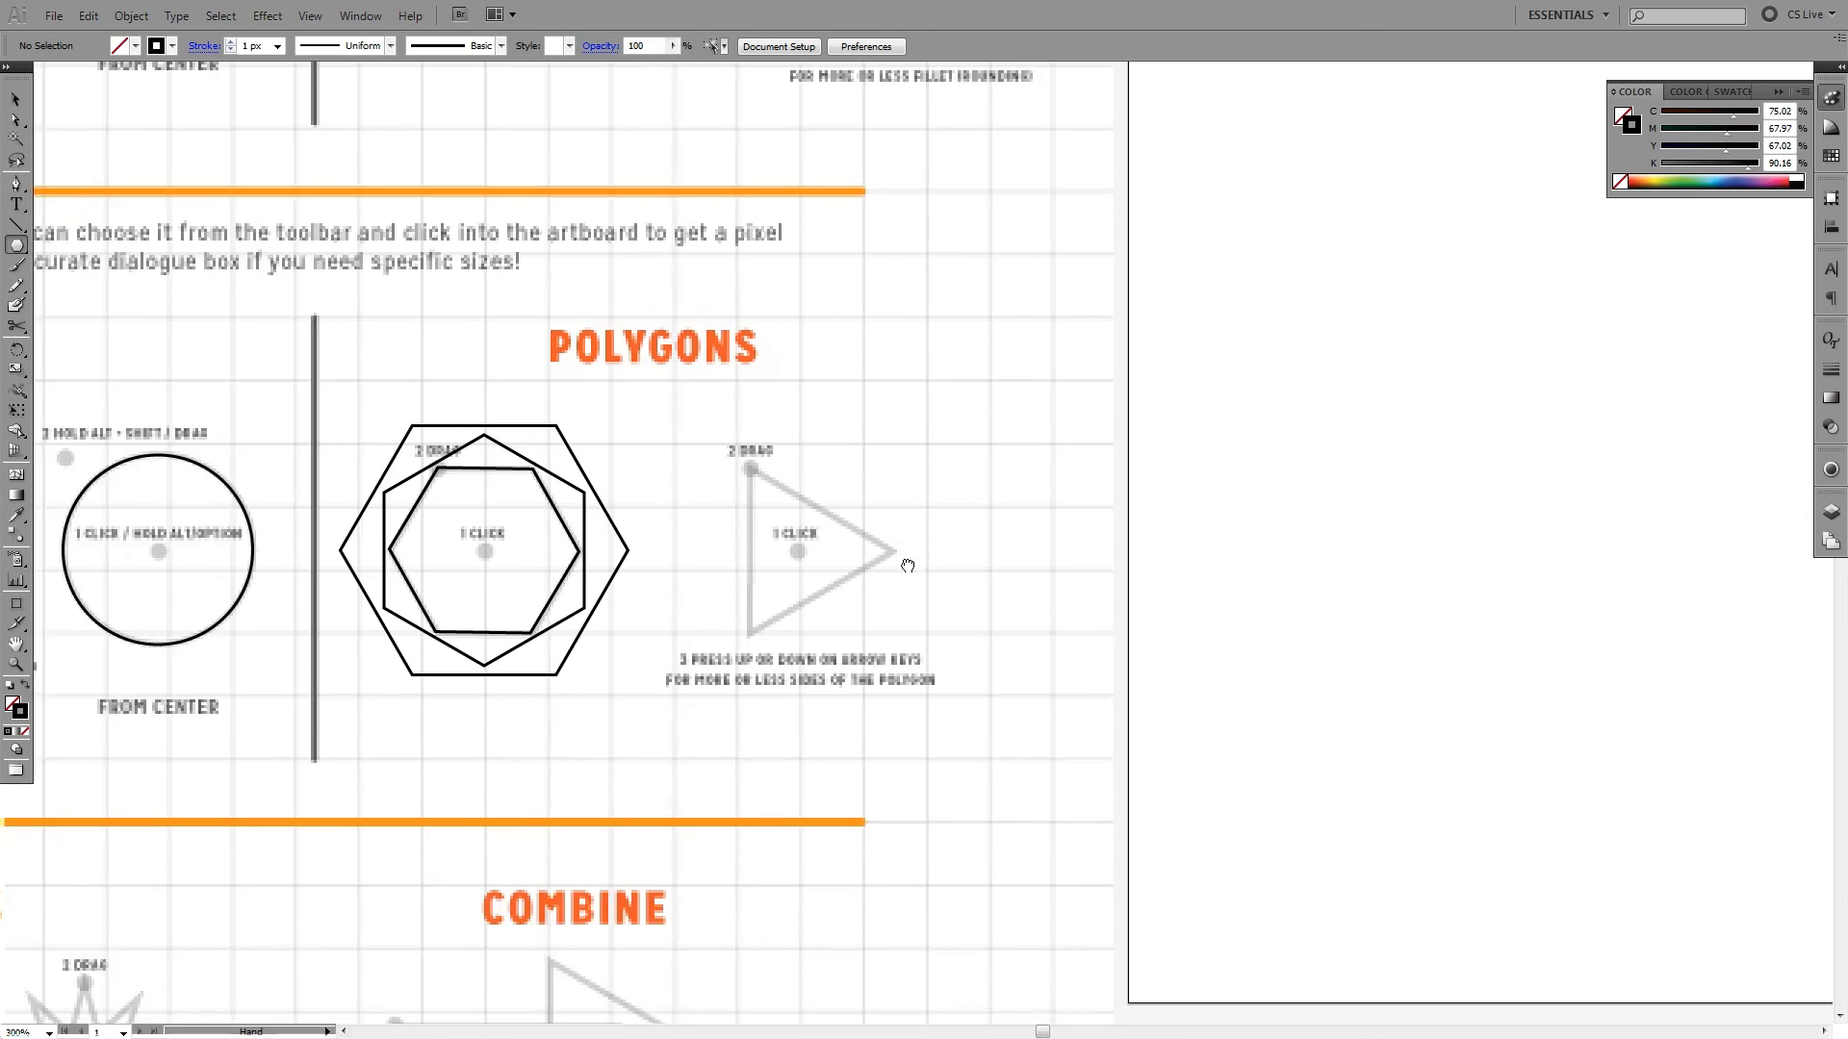
drag(797, 550, 750, 467)
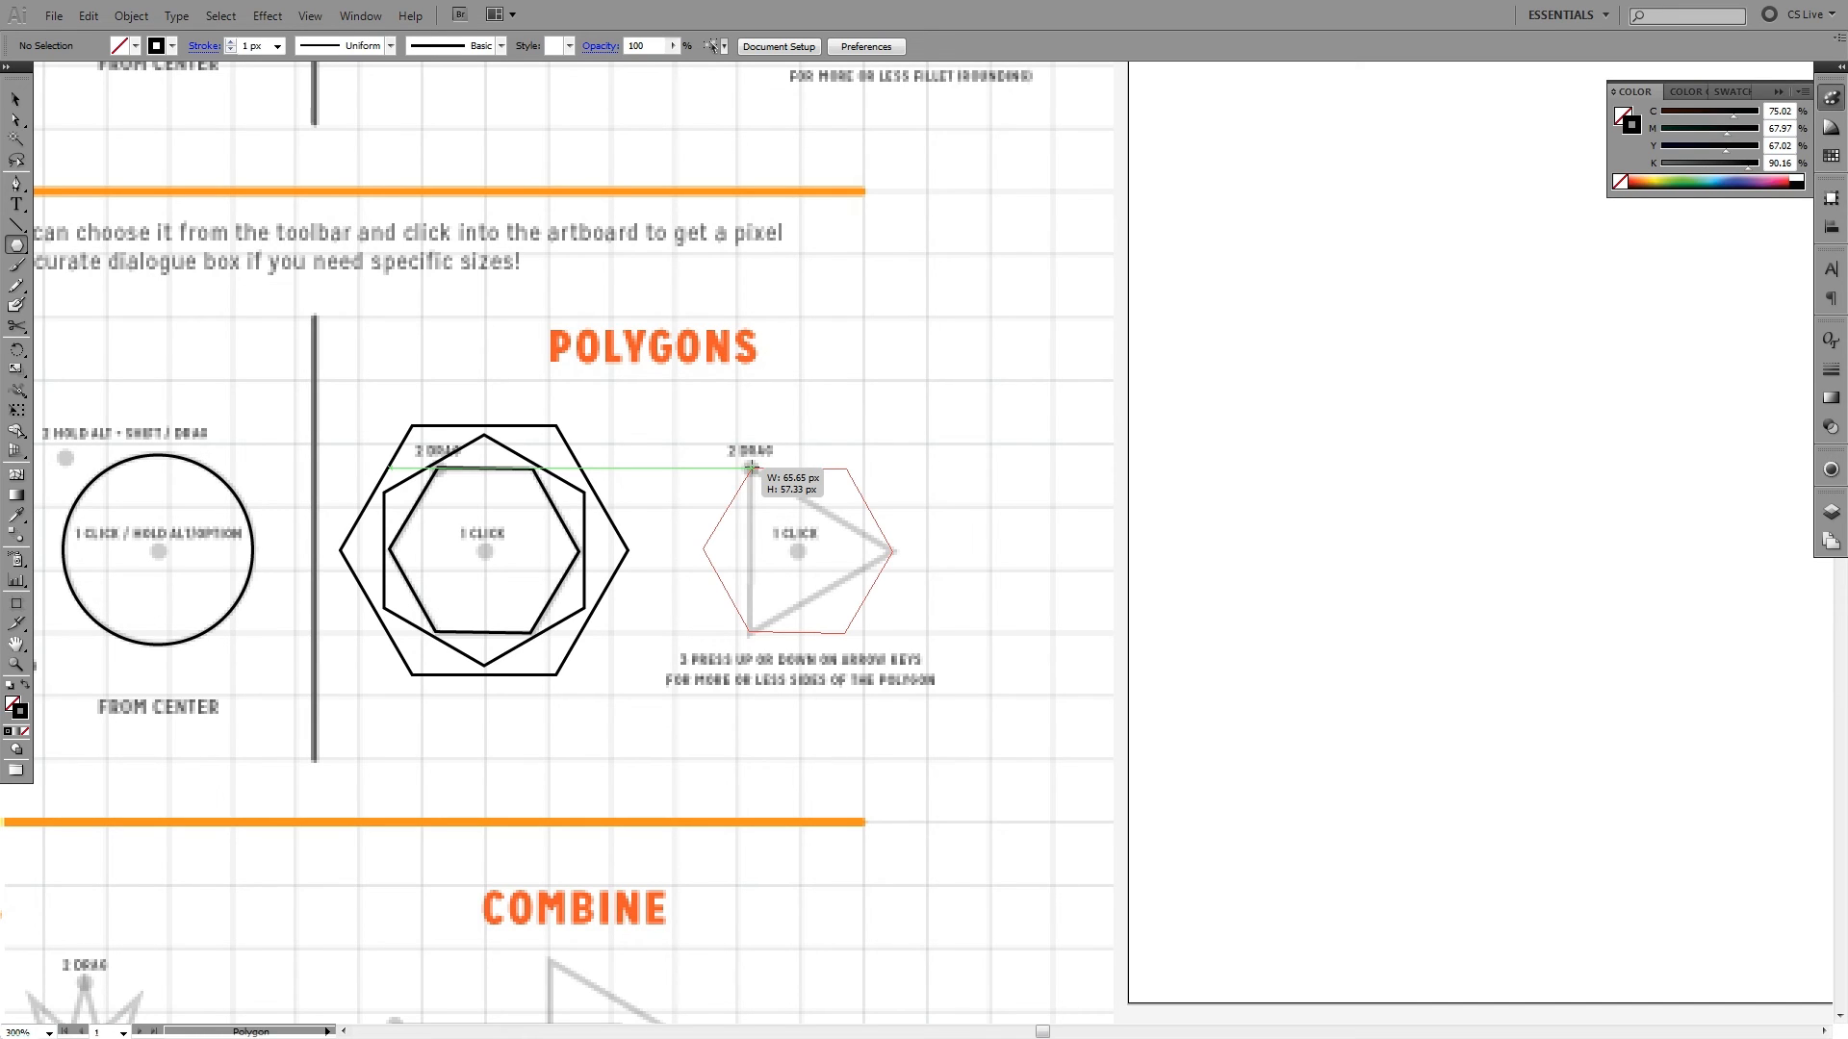
drag(751, 468, 750, 468)
key(Down)
key(Down)
key(Down)
drag(751, 469, 750, 469)
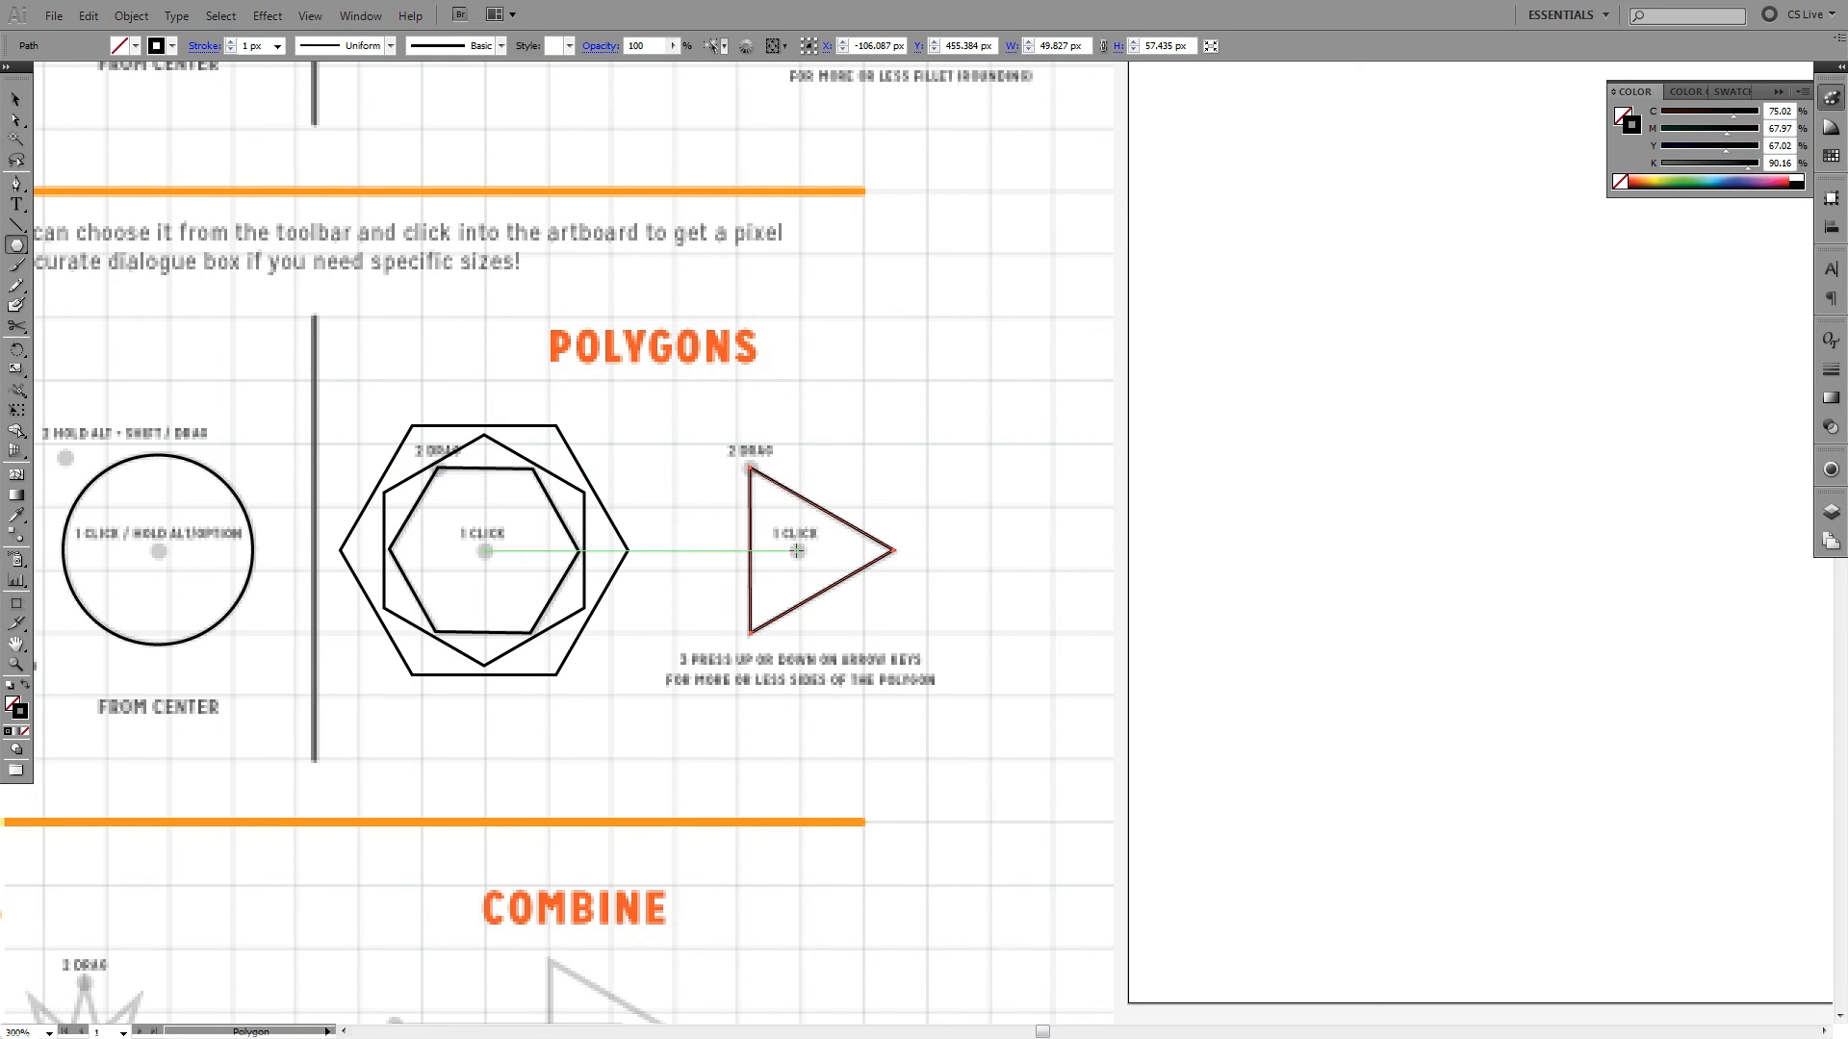
- Draw a polygon around the triangle from its centre dot, varying the number of sides and finishing as an octagon about 77.7 px wide
drag(798, 551, 870, 465)
key(Up)
key(Up)
key(Up)
key(Up)
key(Up)
key(Up)
key(Down)
key(Down)
key(Down)
key(Down)
key(Down)
key(Down)
key(Up)
key(Up)
key(Up)
key(Up)
key(Up)
key(Up)
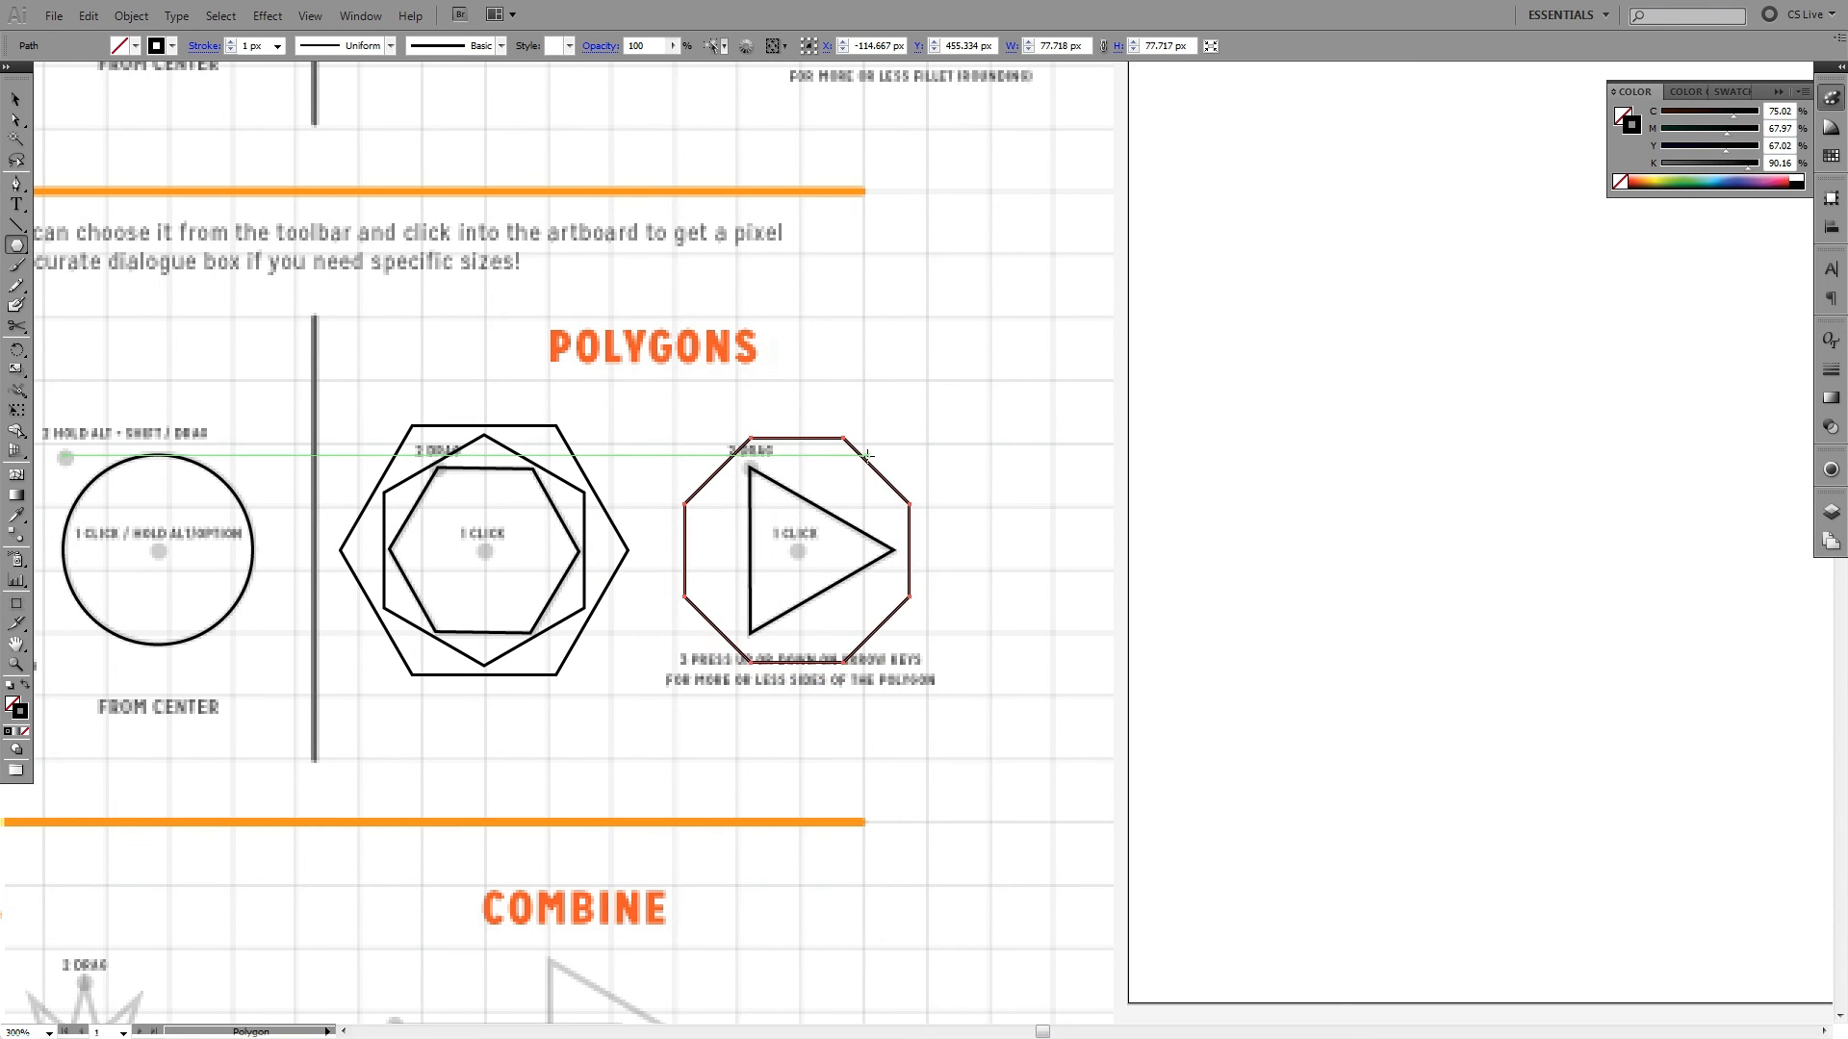
- Fill the octagon with black and a white stroke, and delete it
key(d)
key(shift+x)
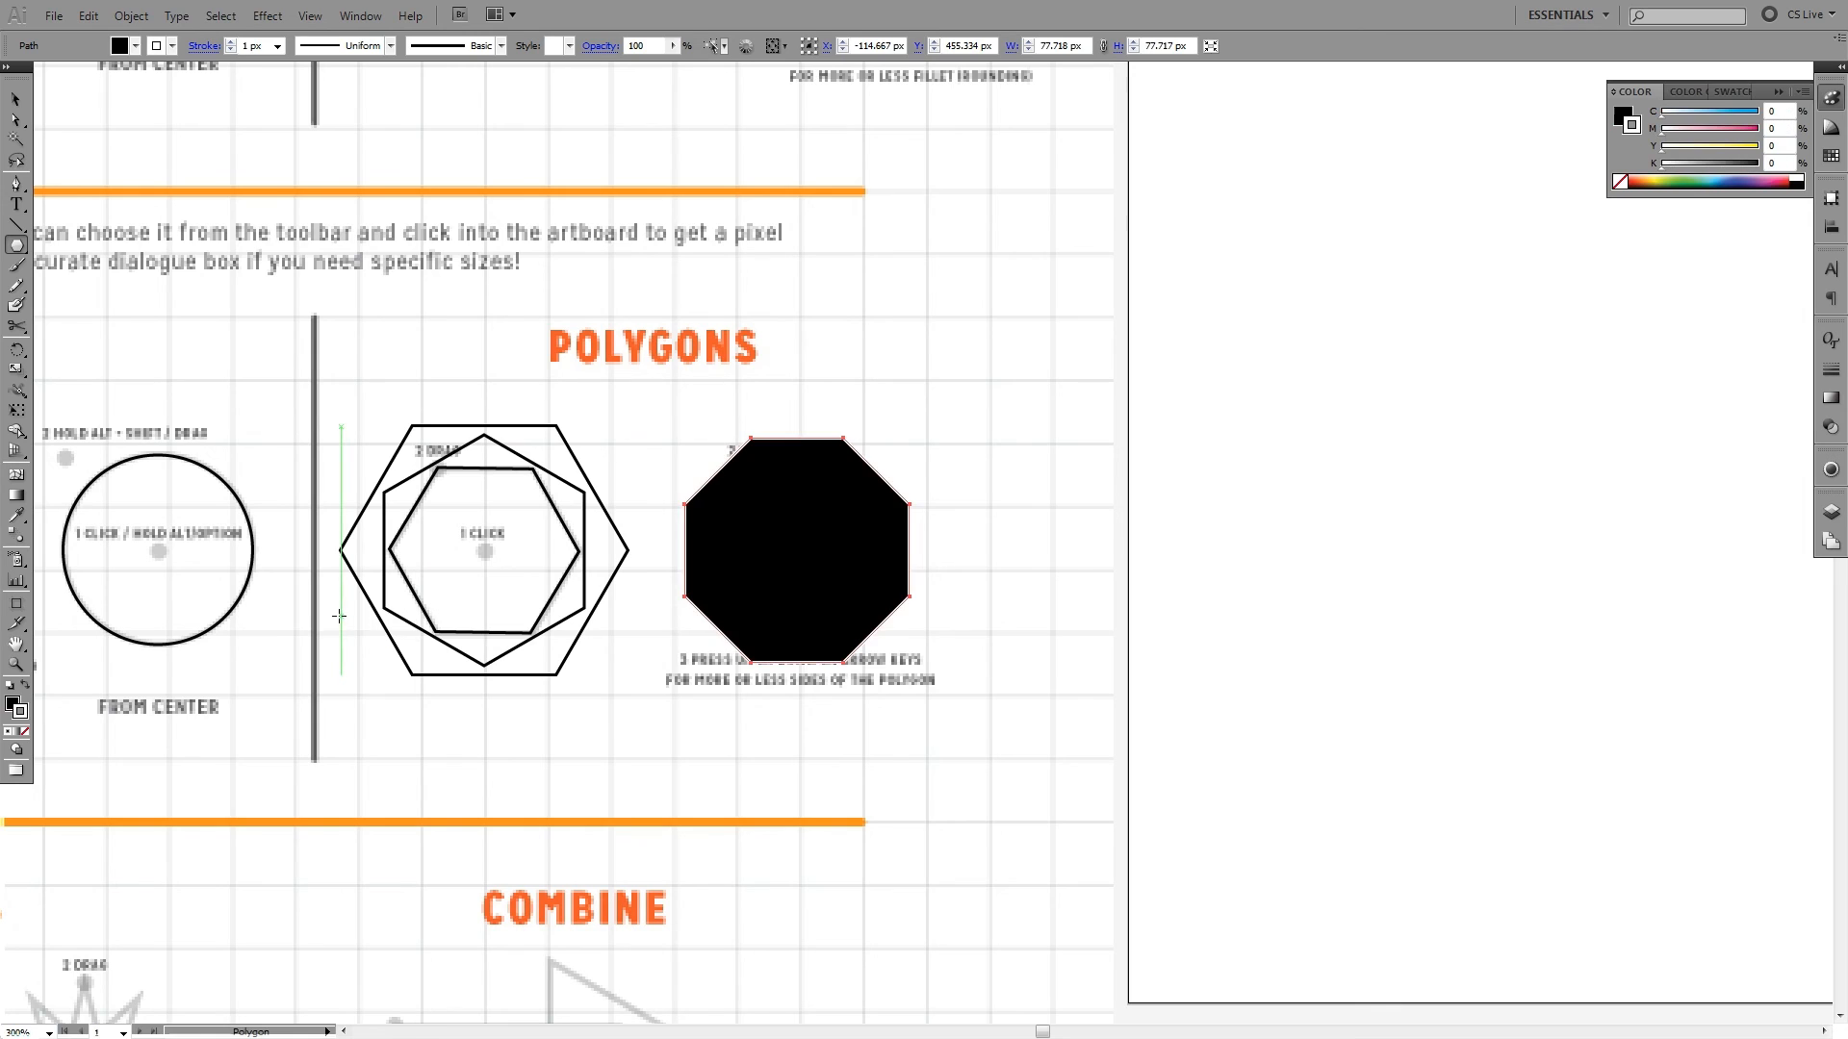
ctrl+click(887, 395)
key(v)
click(845, 510)
key(Delete)
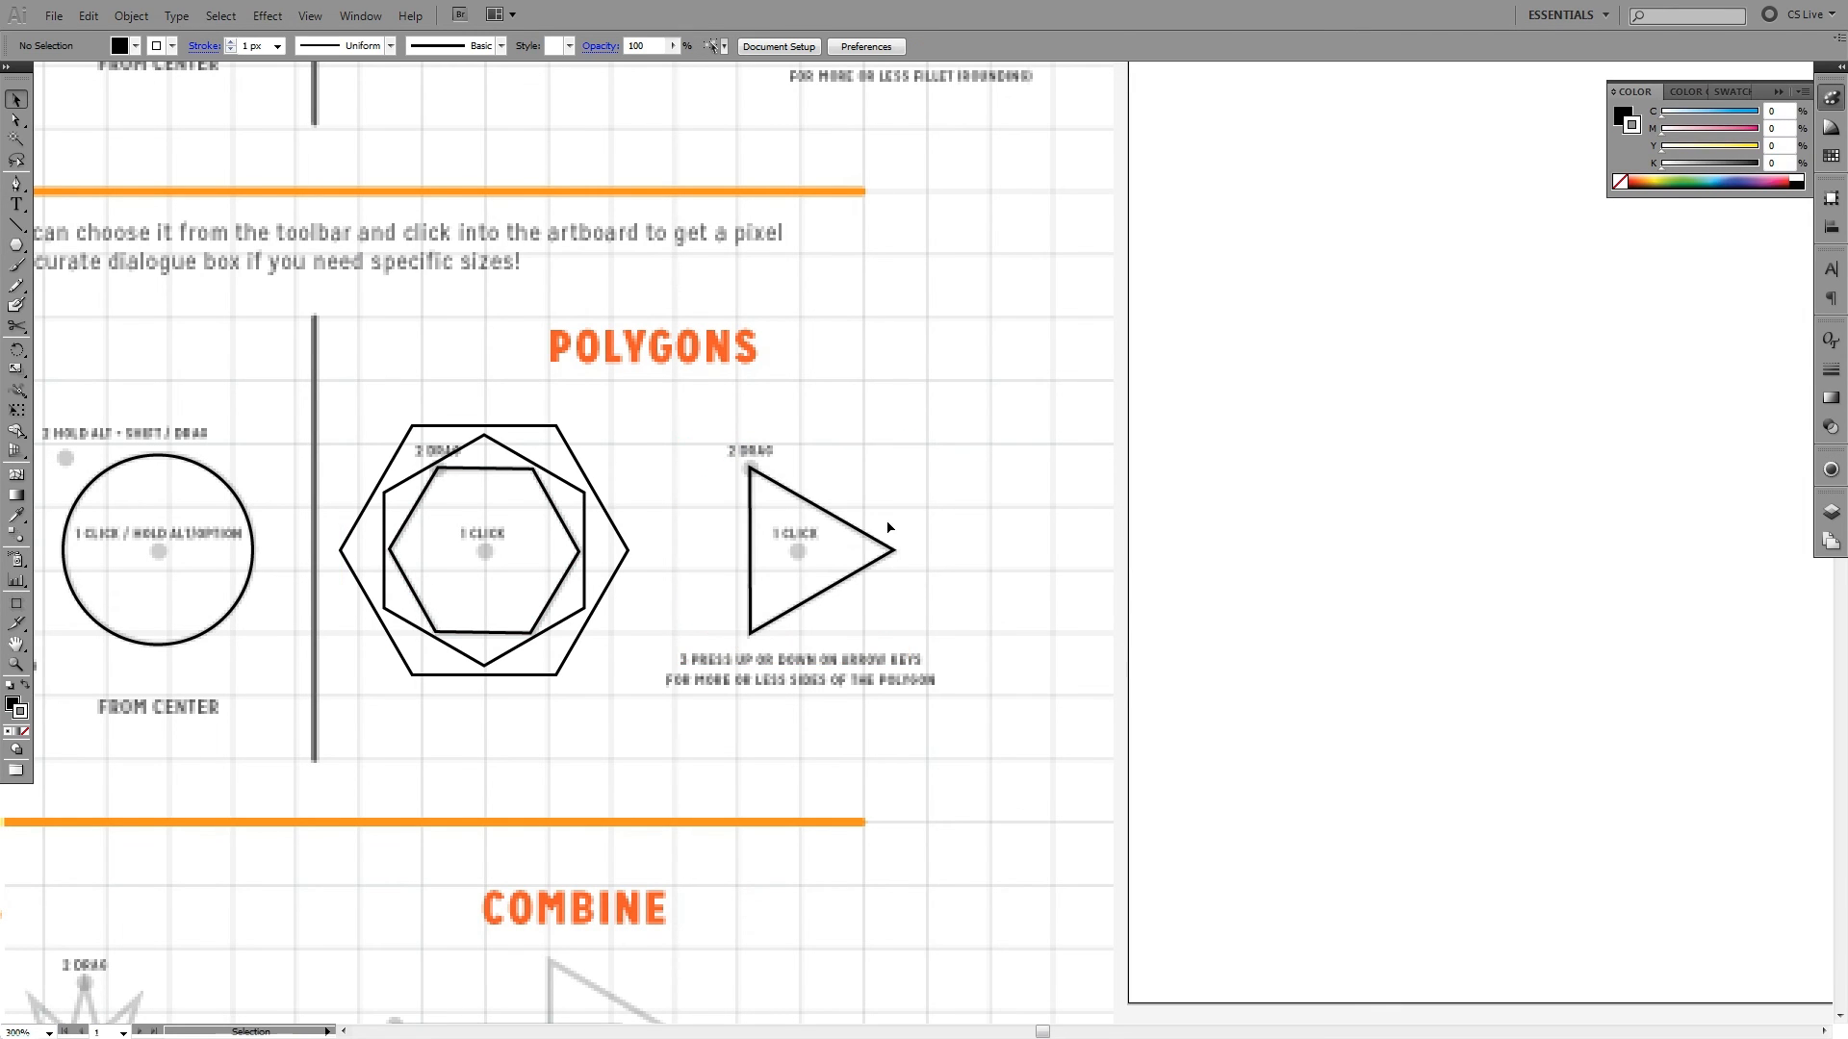
- Restore the no-fill, black-stroke drawing colours from the traced triangle, and deselect it
drag(839, 486, 896, 453)
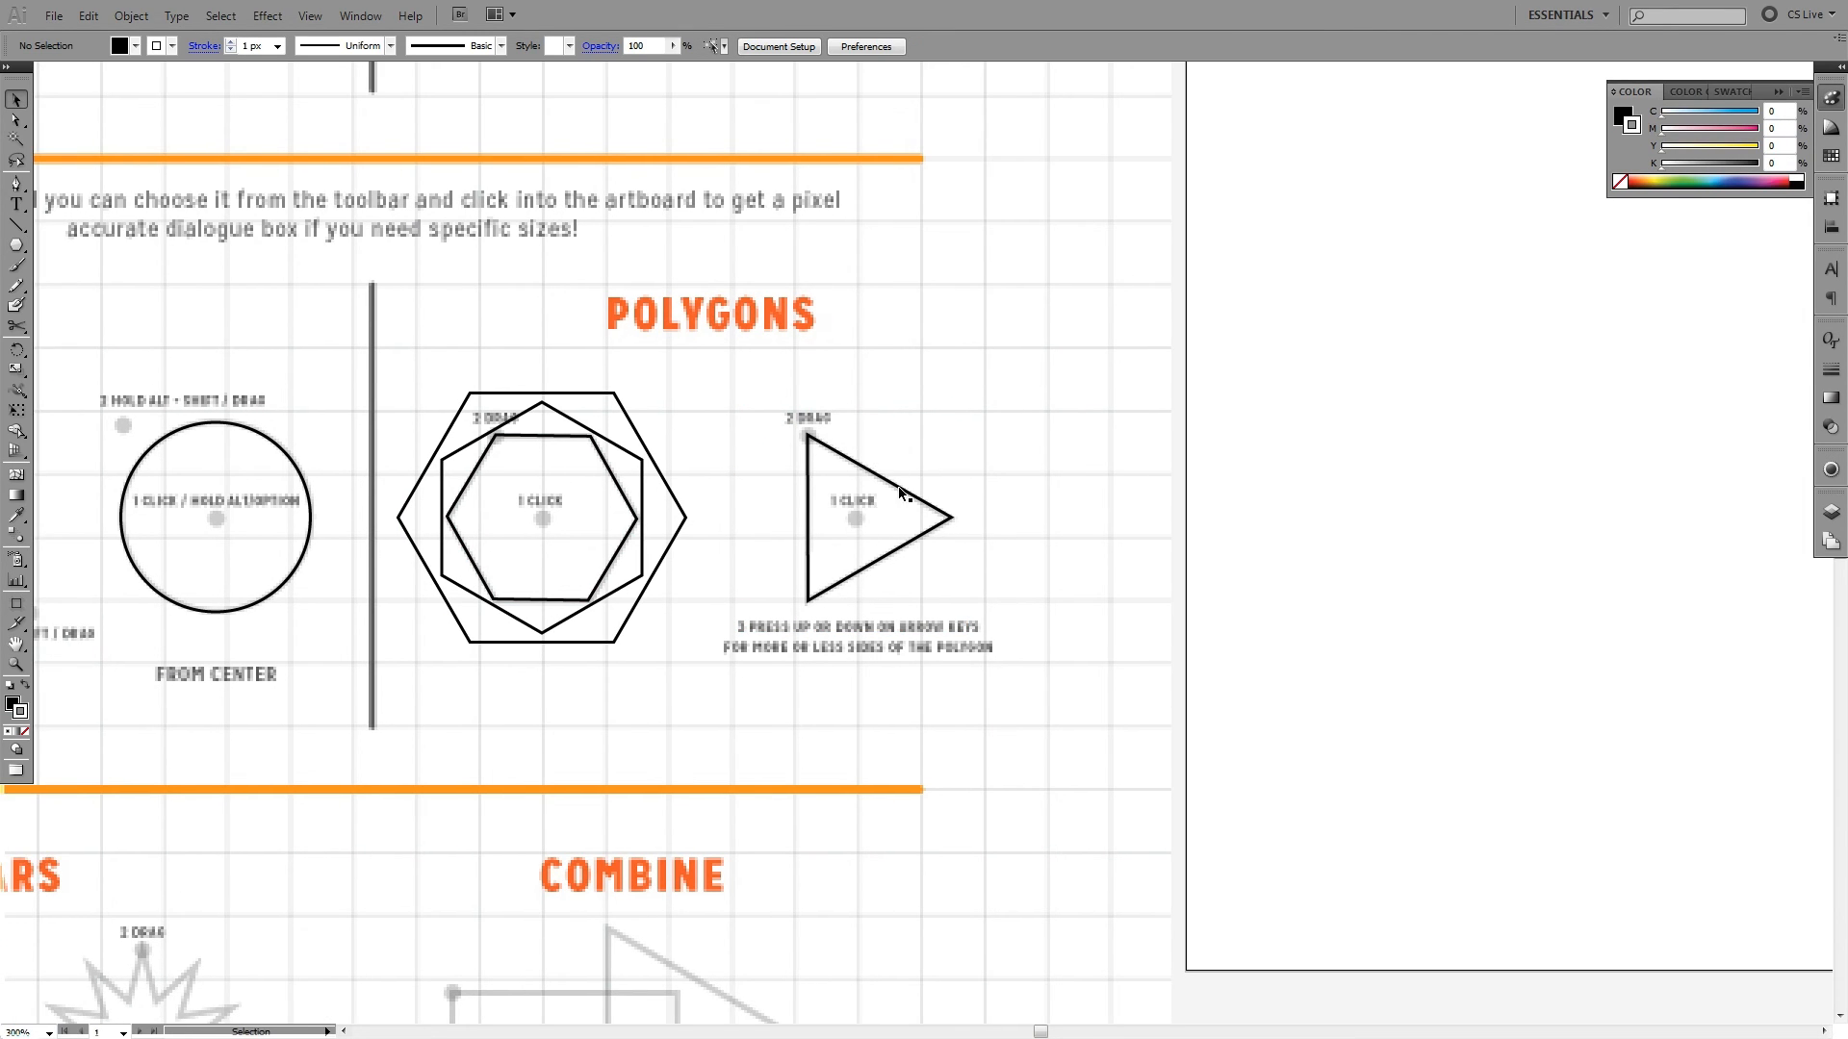
click(902, 493)
click(972, 449)
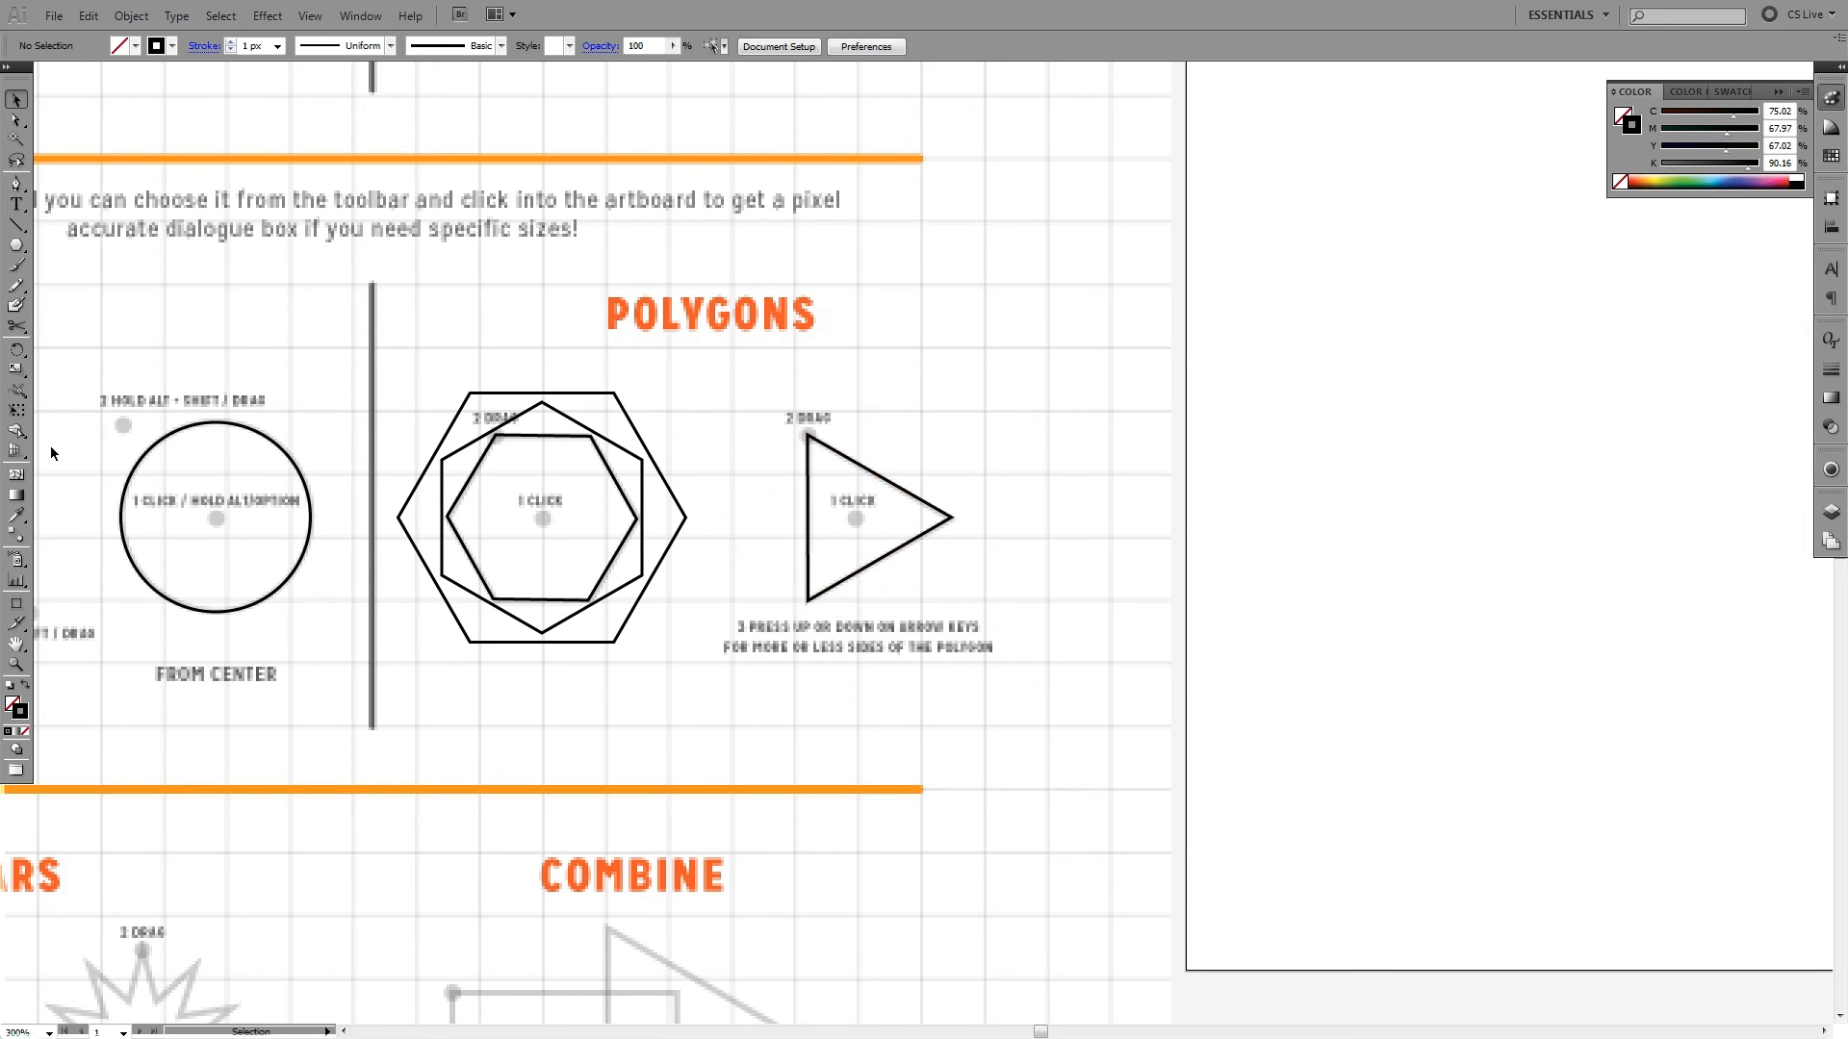
- Create an exact 100 × 100 px circle with the Ellipse tool beside the Regular ellipse
click(18, 247)
drag(451, 414, 882, 449)
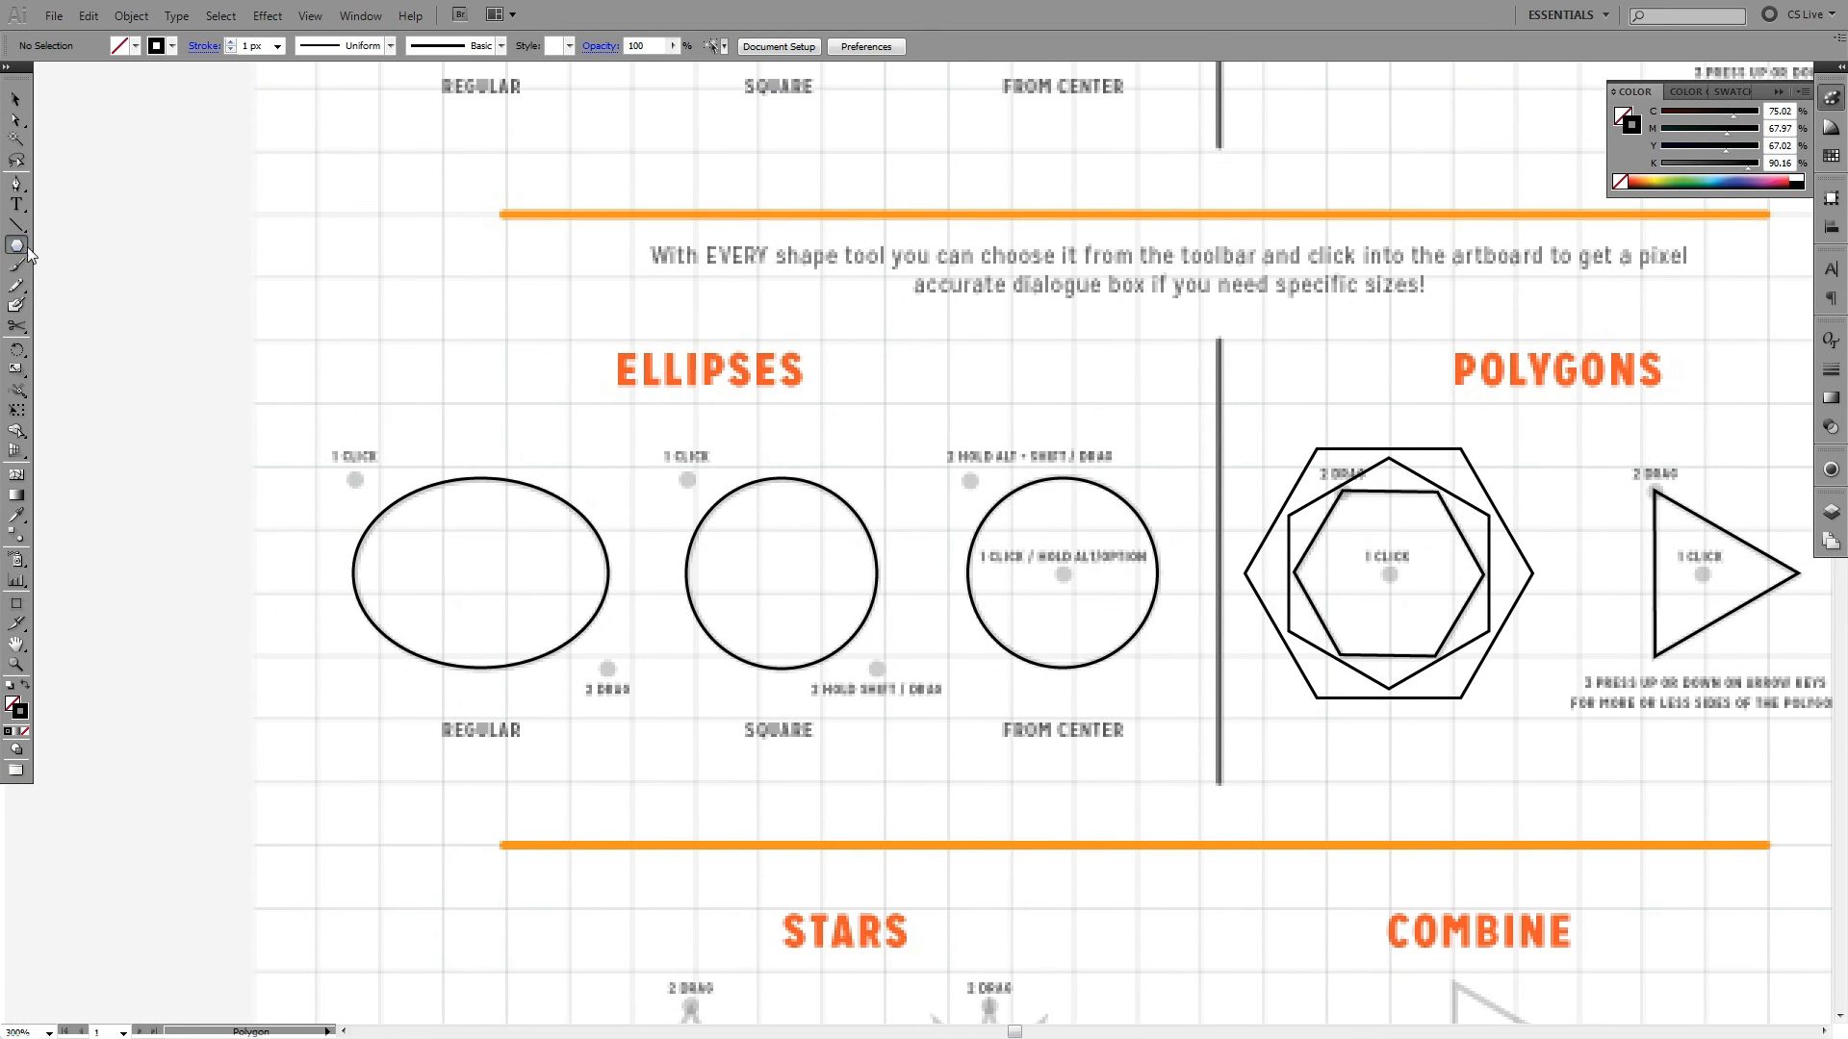
drag(16, 250, 68, 288)
drag(370, 401, 652, 328)
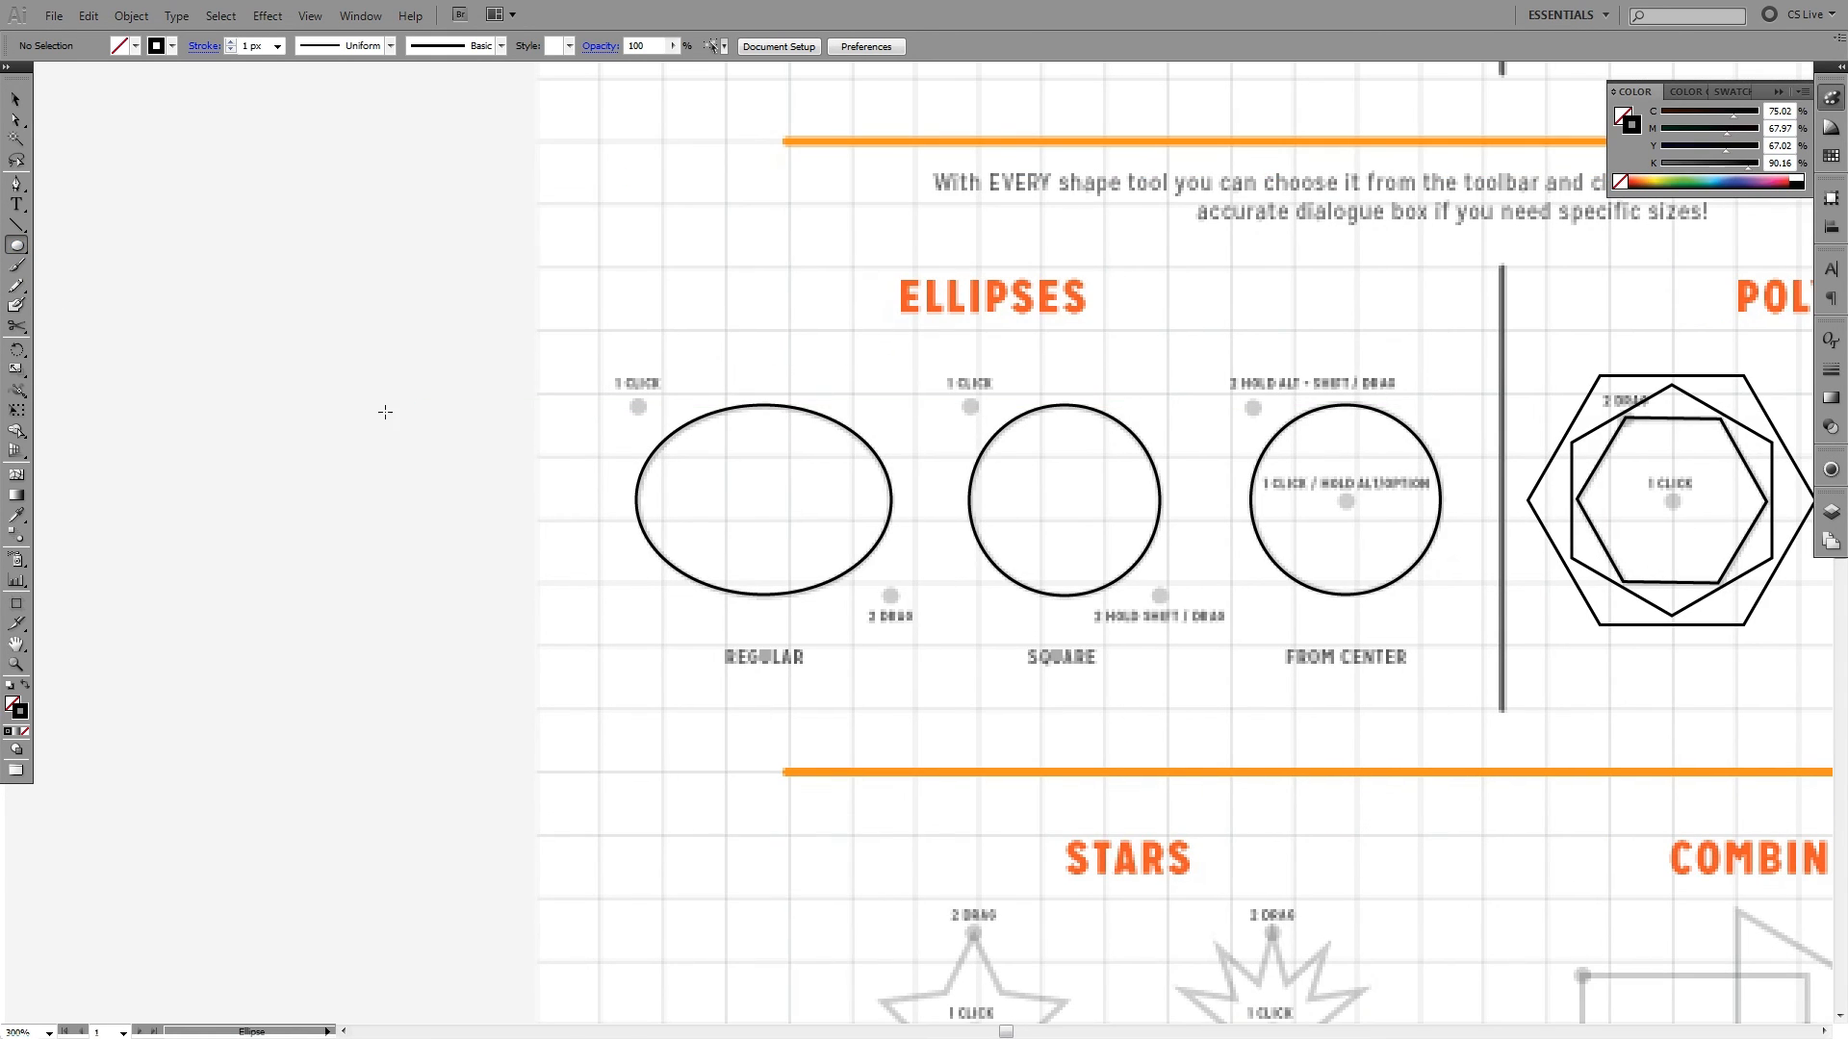
click(385, 412)
drag(932, 470, 537, 313)
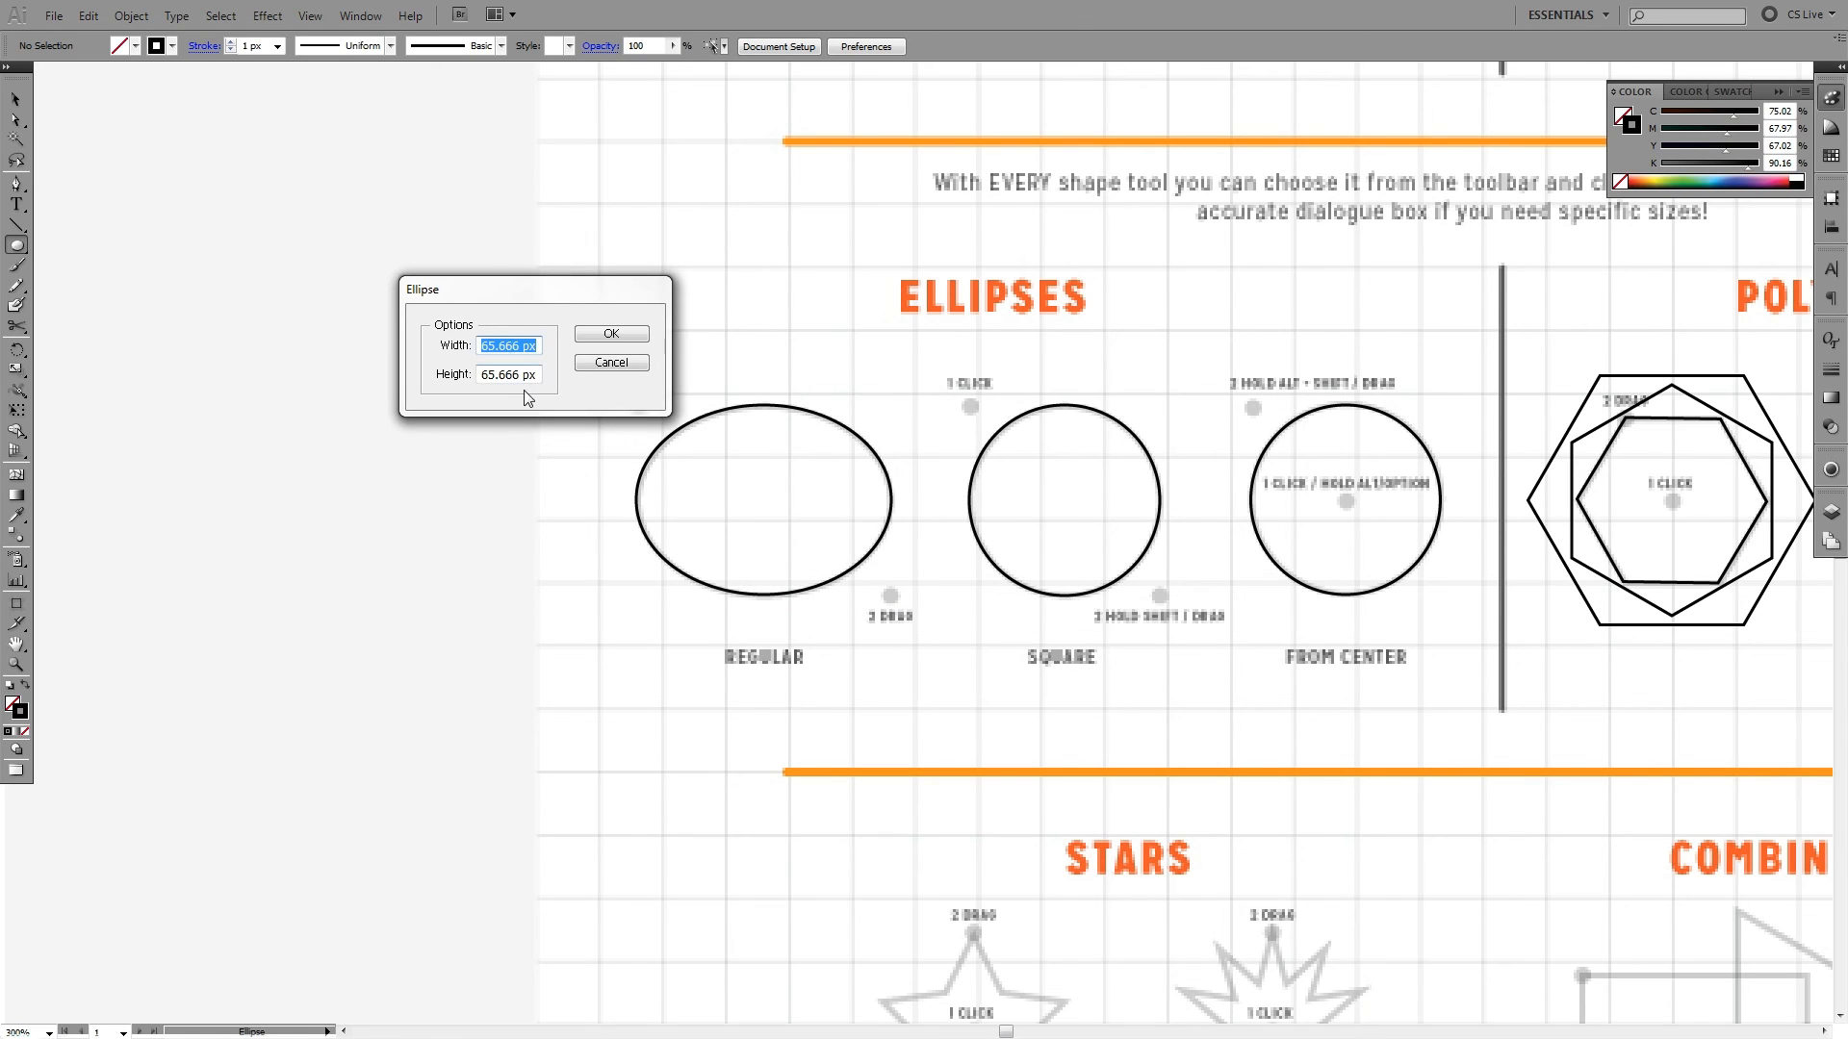
text(300)
key(Tab)
text(300)
key(Return)
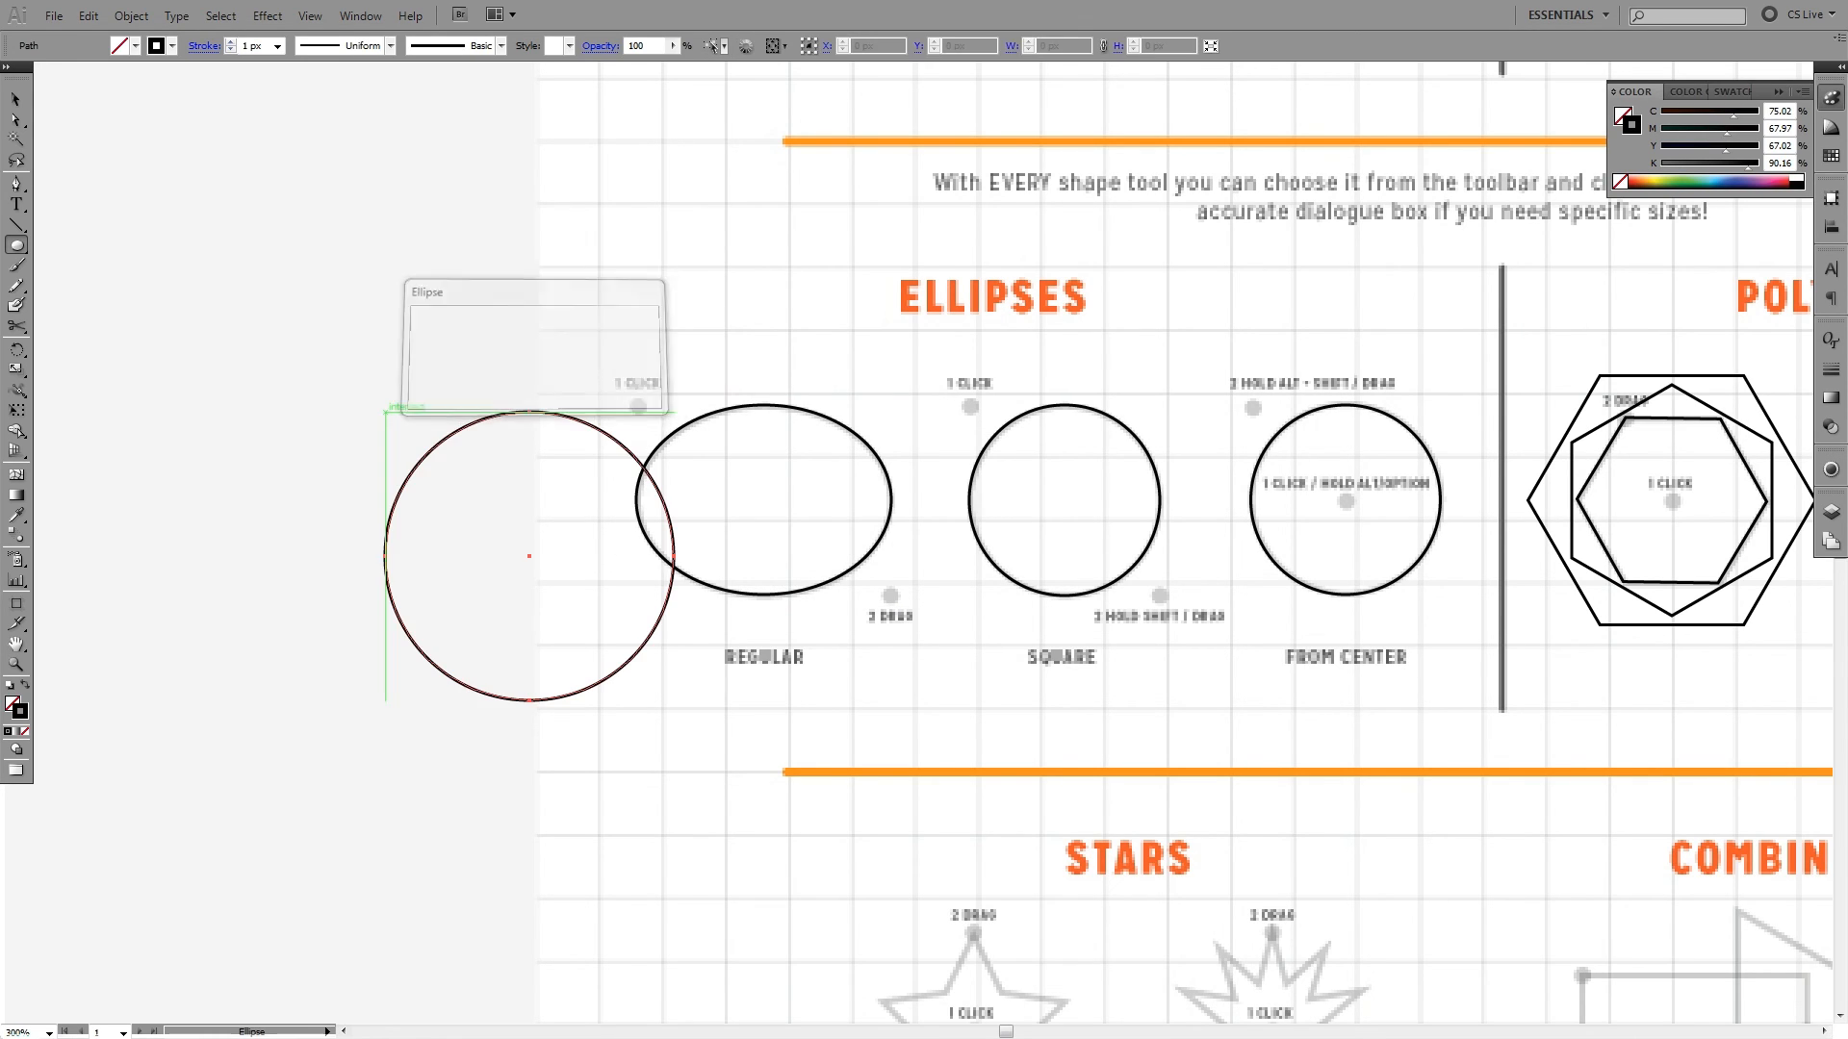
- Move the 100 px circle clear of the Regular ellipse onto the empty area outside the artboard, and deselect it
key(v)
drag(583, 429, 406, 335)
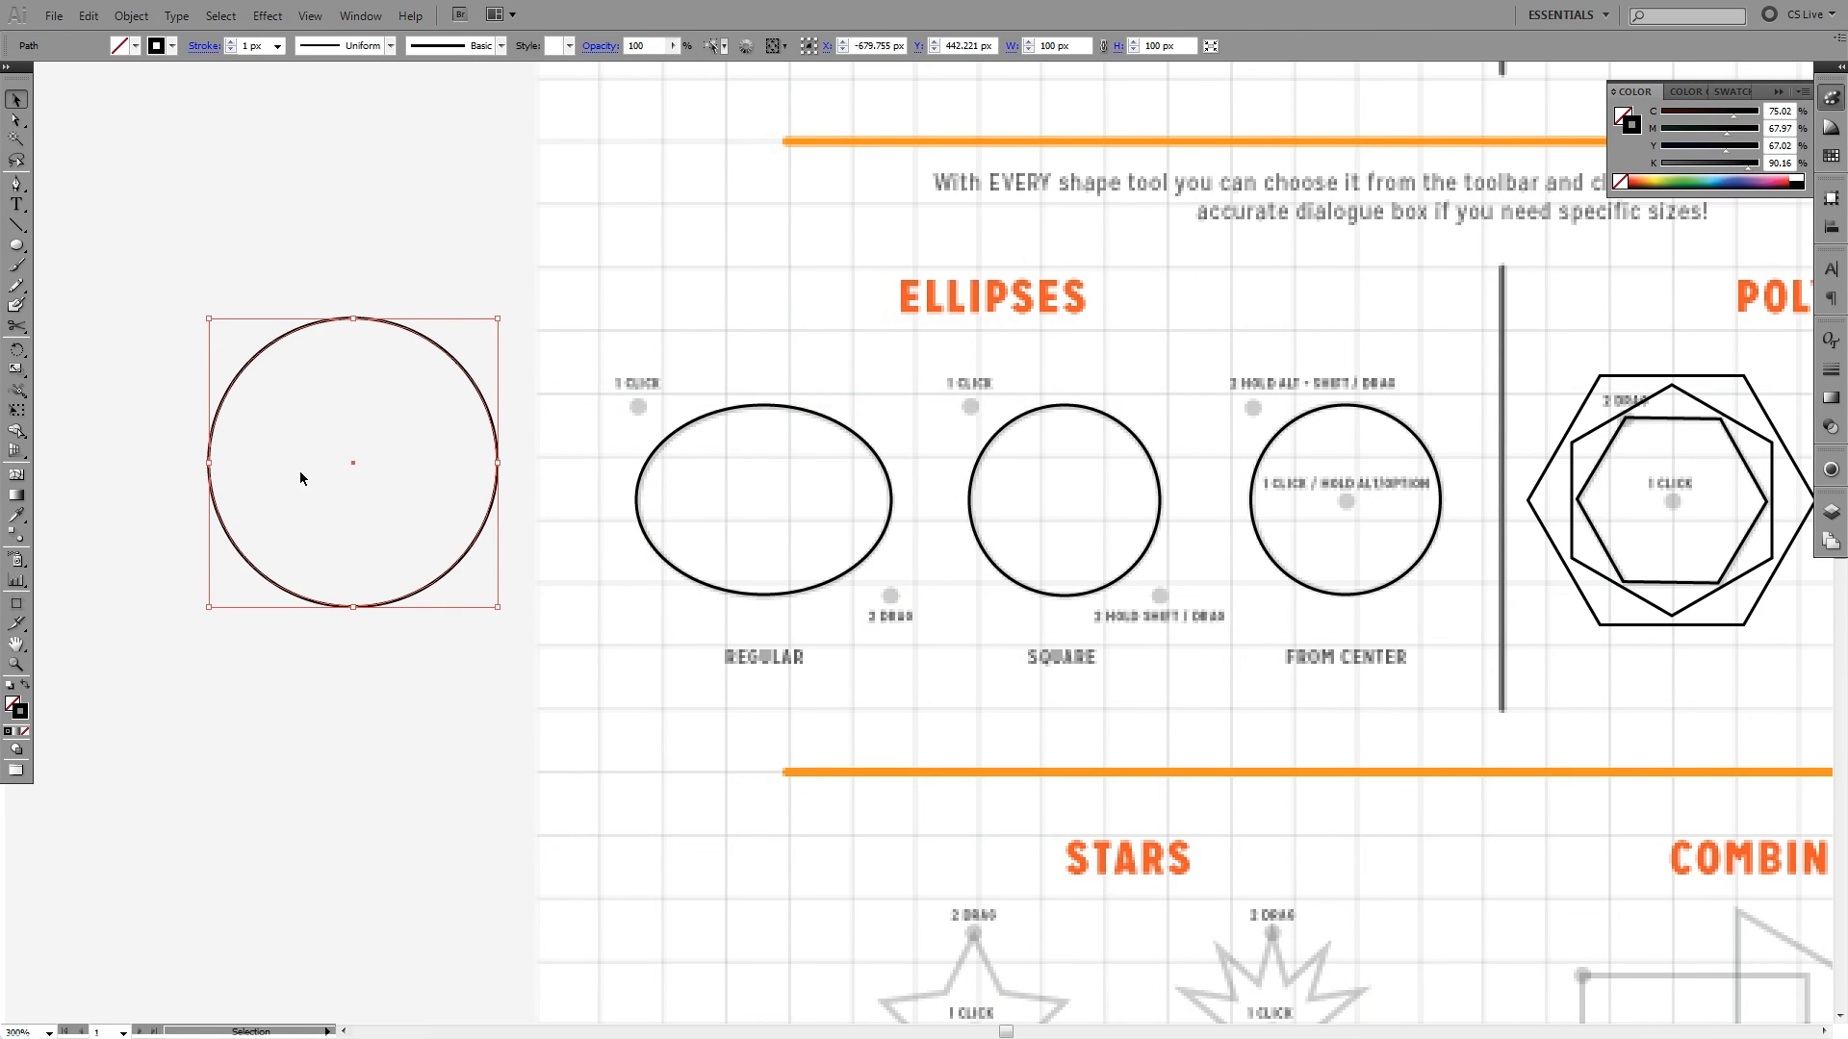
click(270, 476)
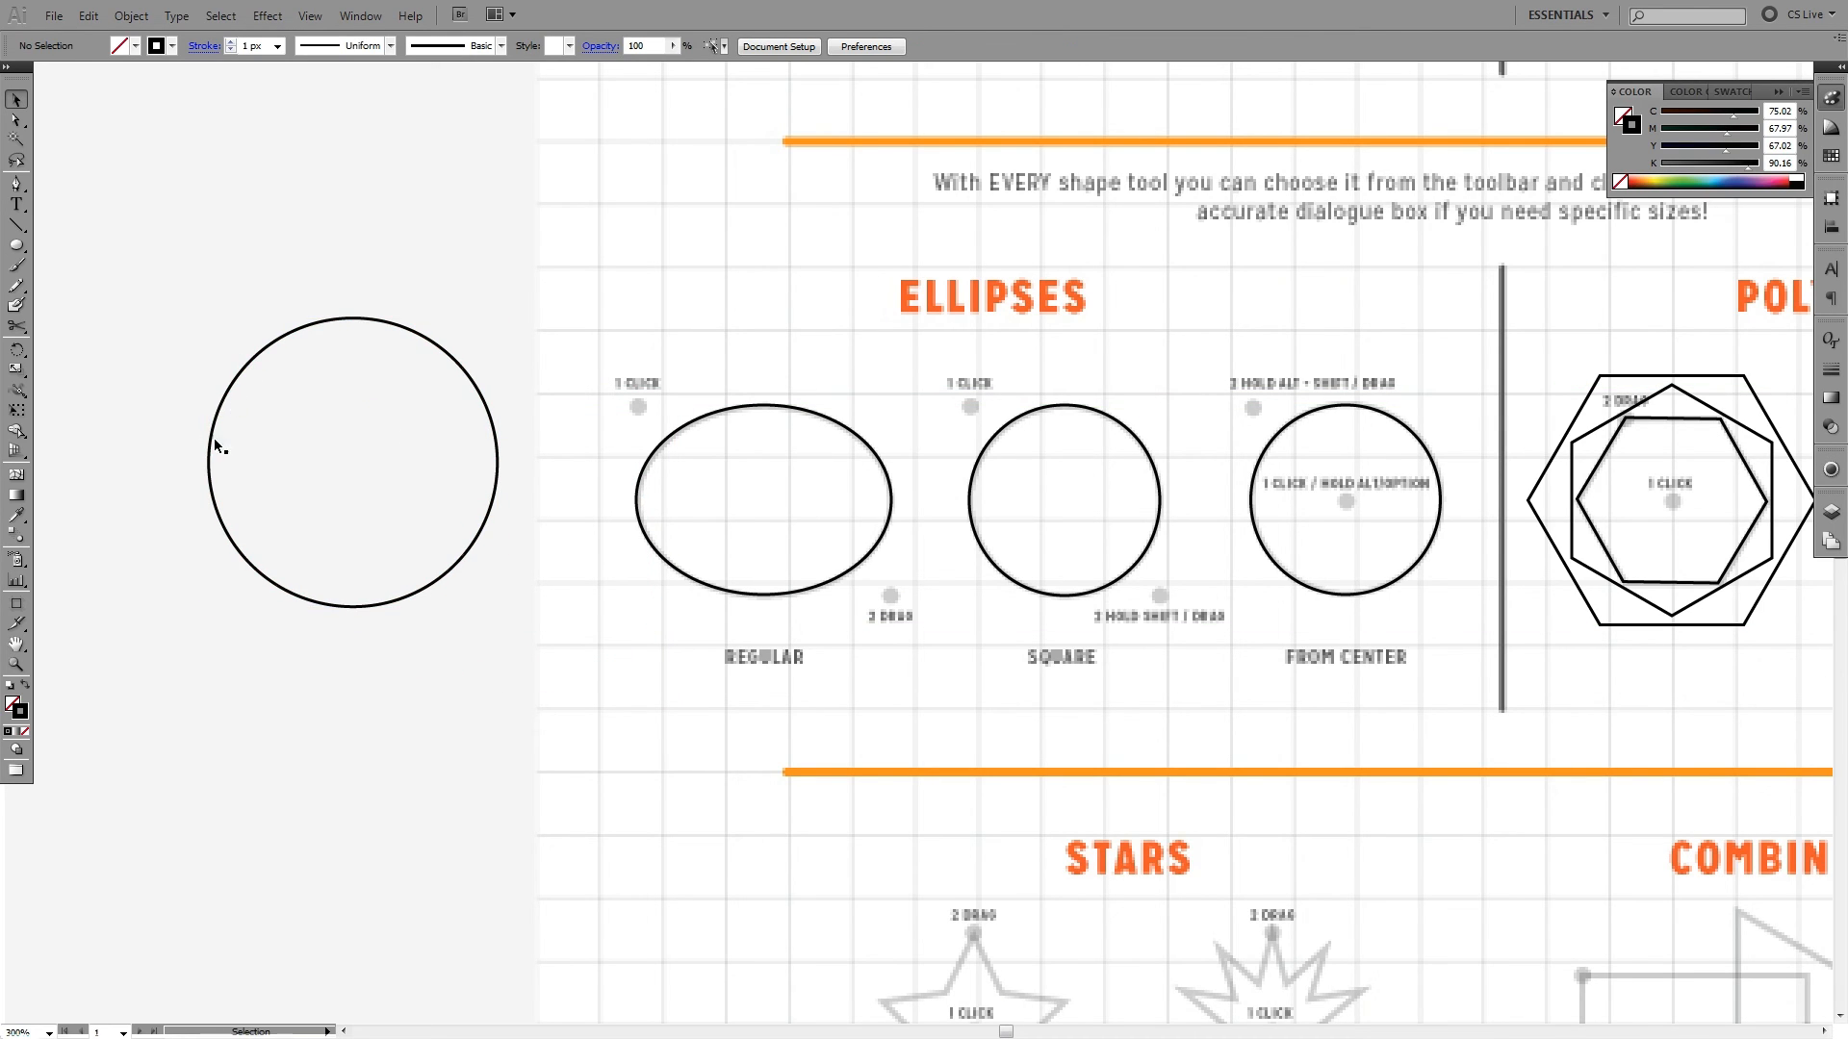
- Select the circle's side anchor points with the Direct Selection tool to examine its points and handles
drag(150, 432, 587, 522)
key(a)
drag(545, 439, 108, 495)
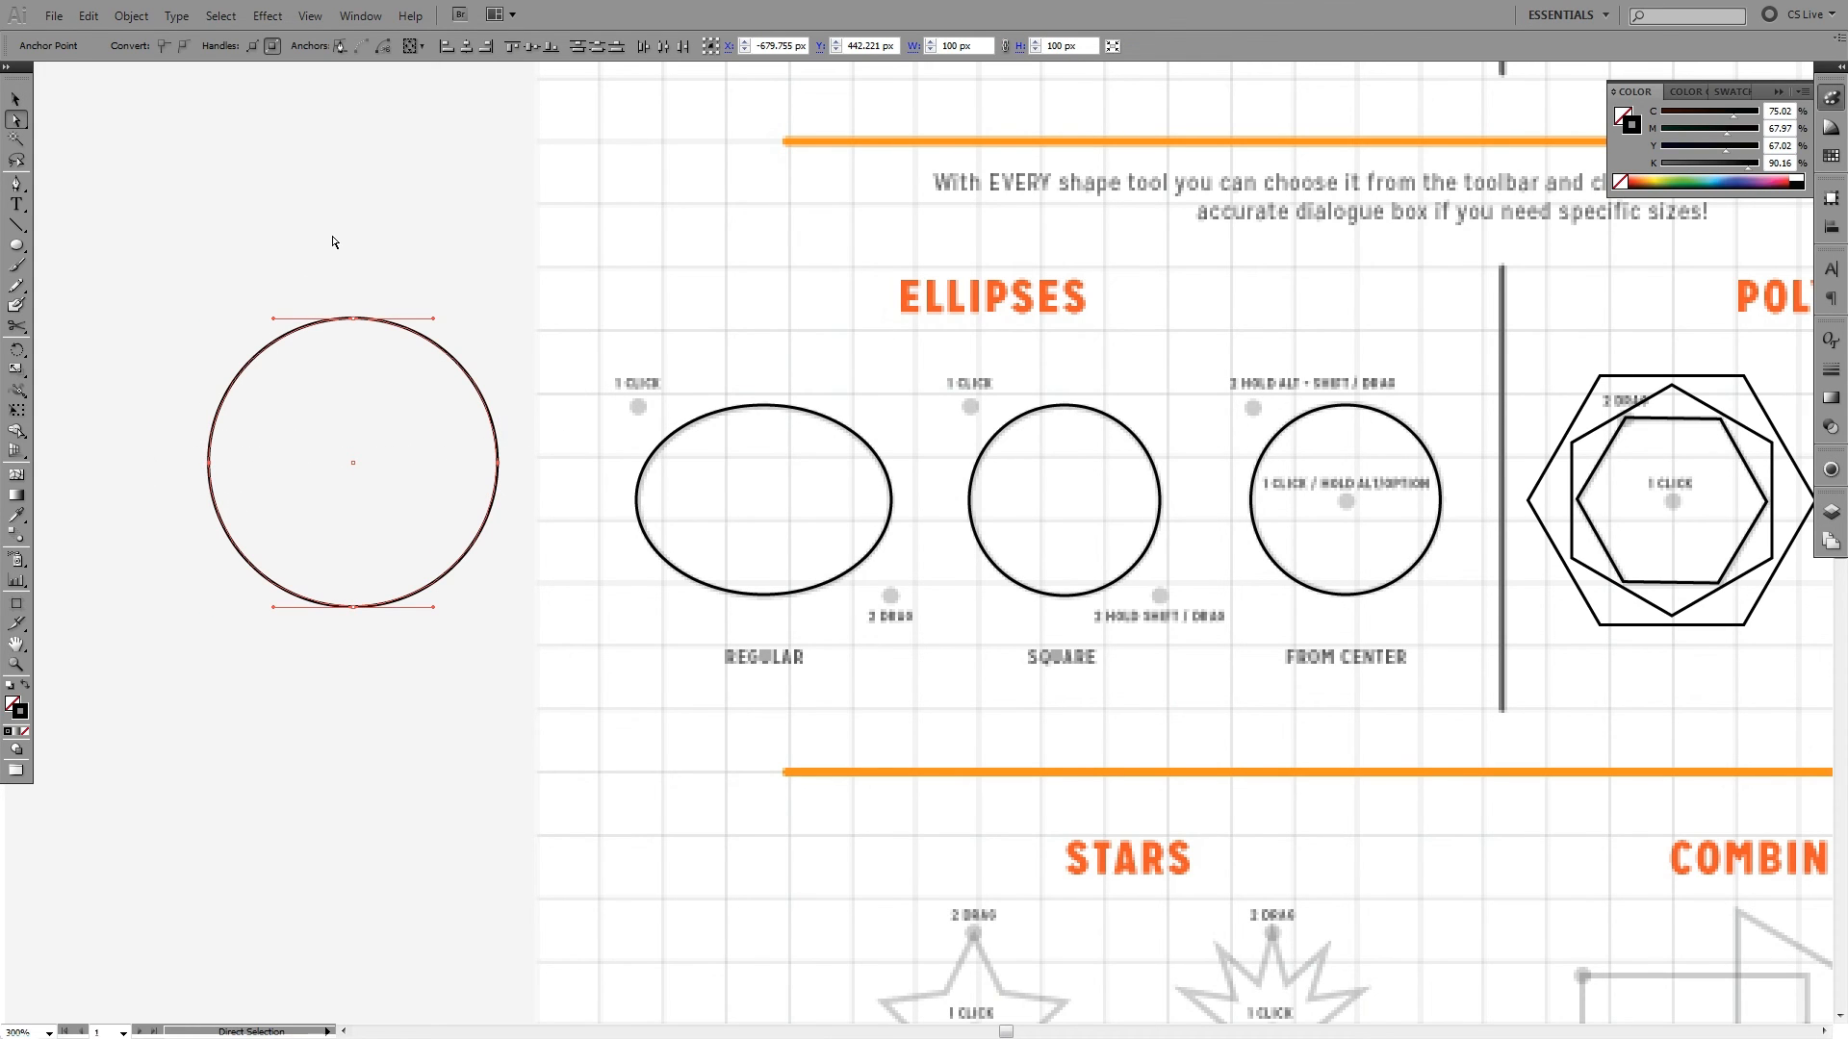
- Create a second 100 × 100 px circle overlapping the first one, and undo it
click(16, 245)
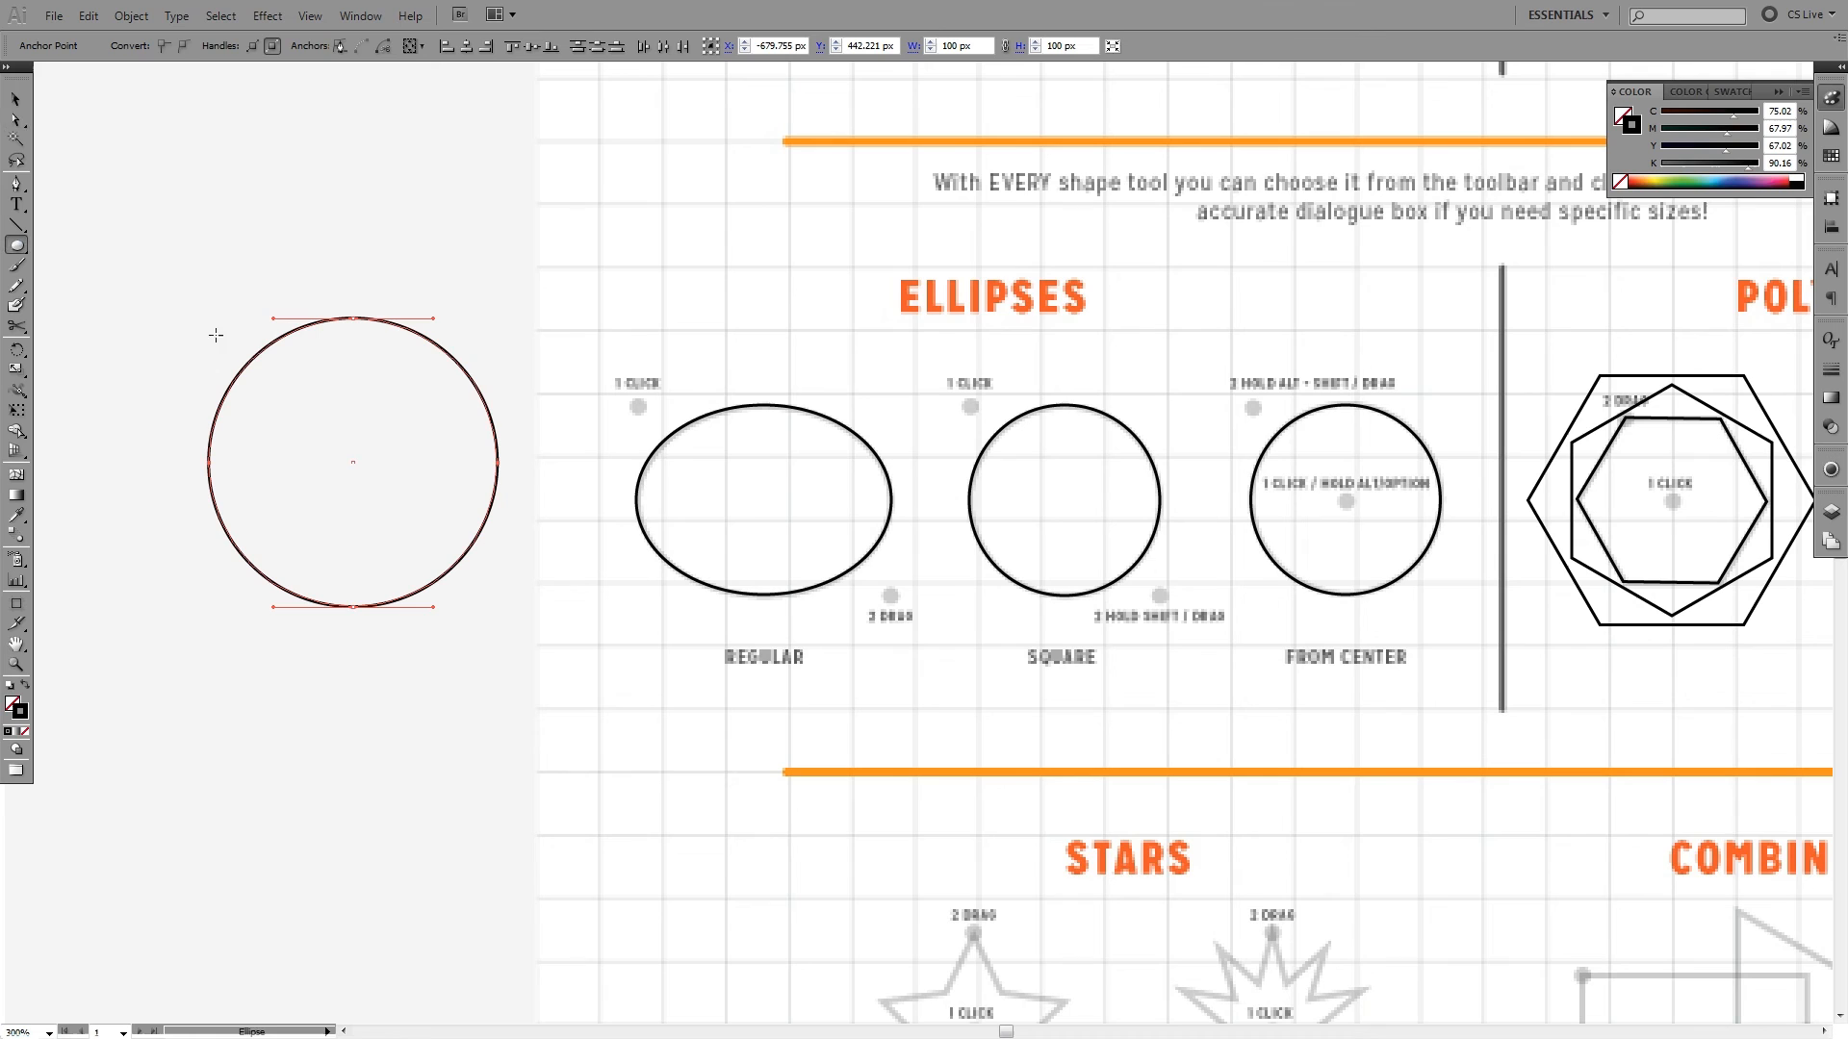
click(353, 242)
click(531, 347)
key(Return)
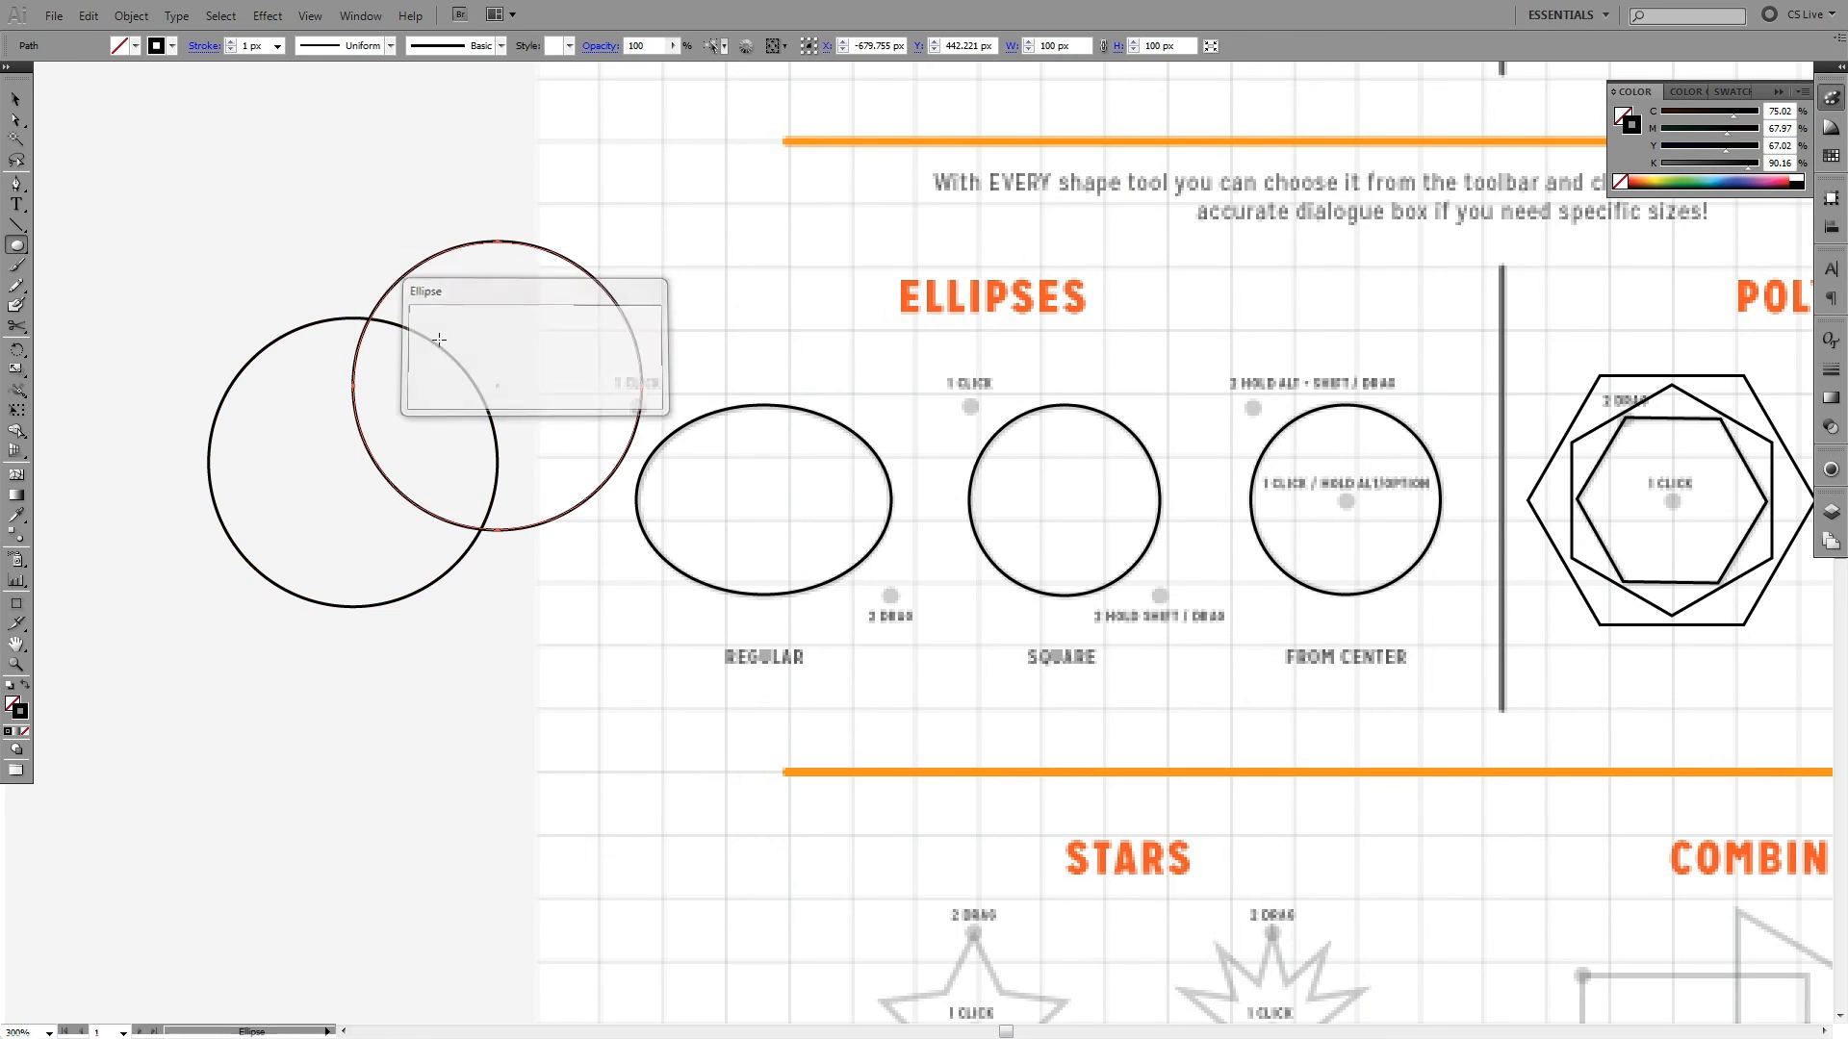
key(ctrl+z)
- Create an ellipse 50 px wide and 100 px high, centre it inside the 100 px circle, and deselect it
click(441, 273)
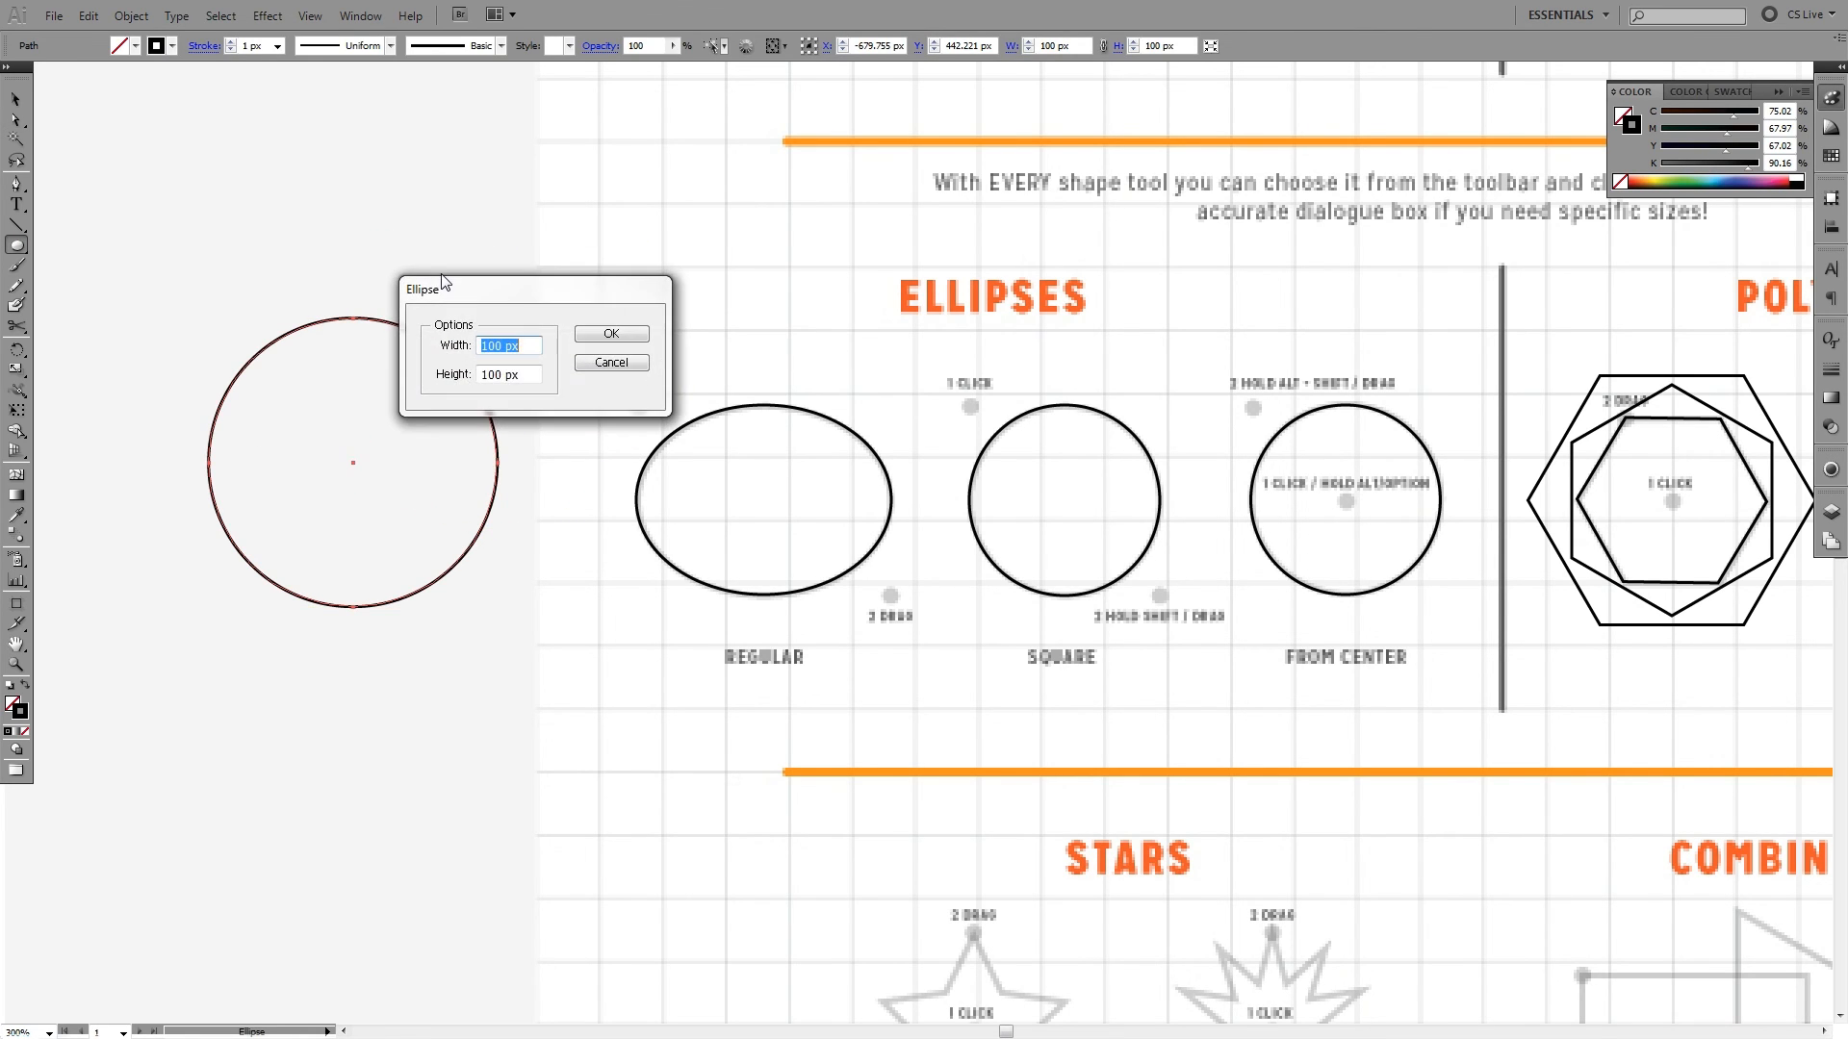
text(50)
key(Return)
key(v)
click(592, 371)
drag(581, 380, 421, 426)
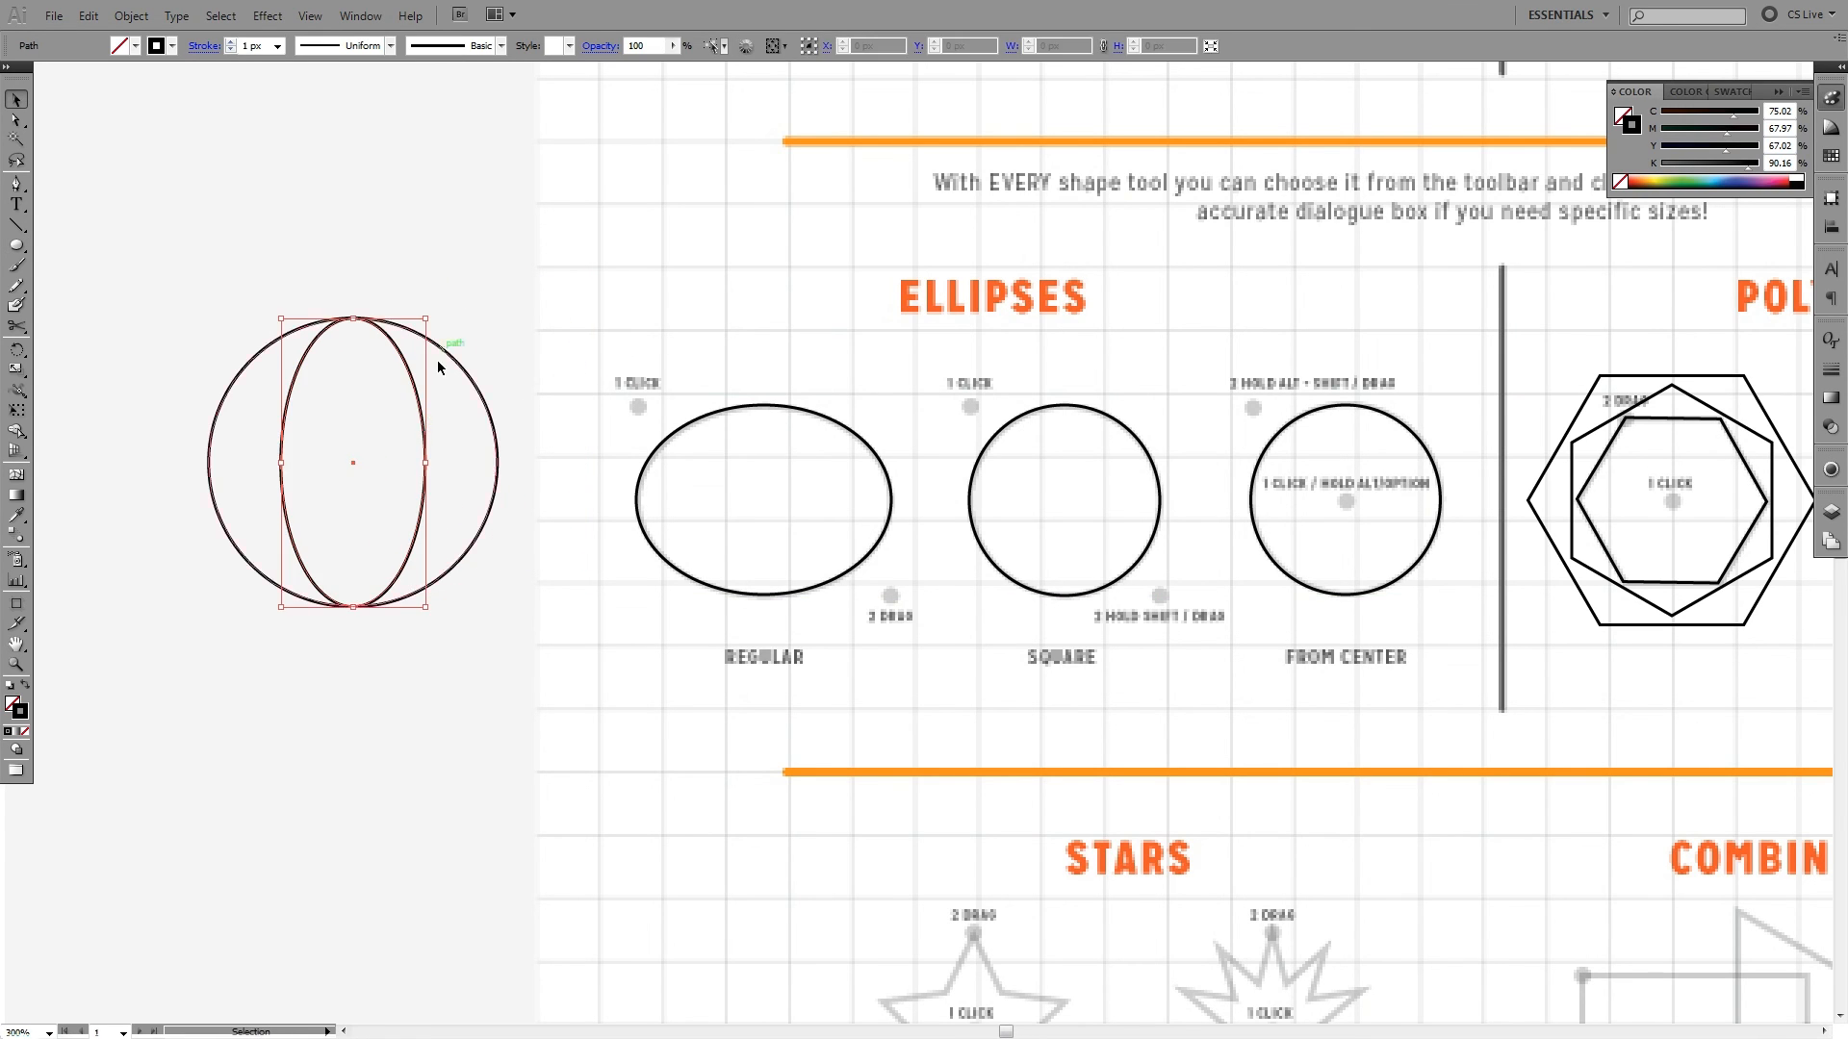
click(437, 359)
drag(462, 345, 556, 333)
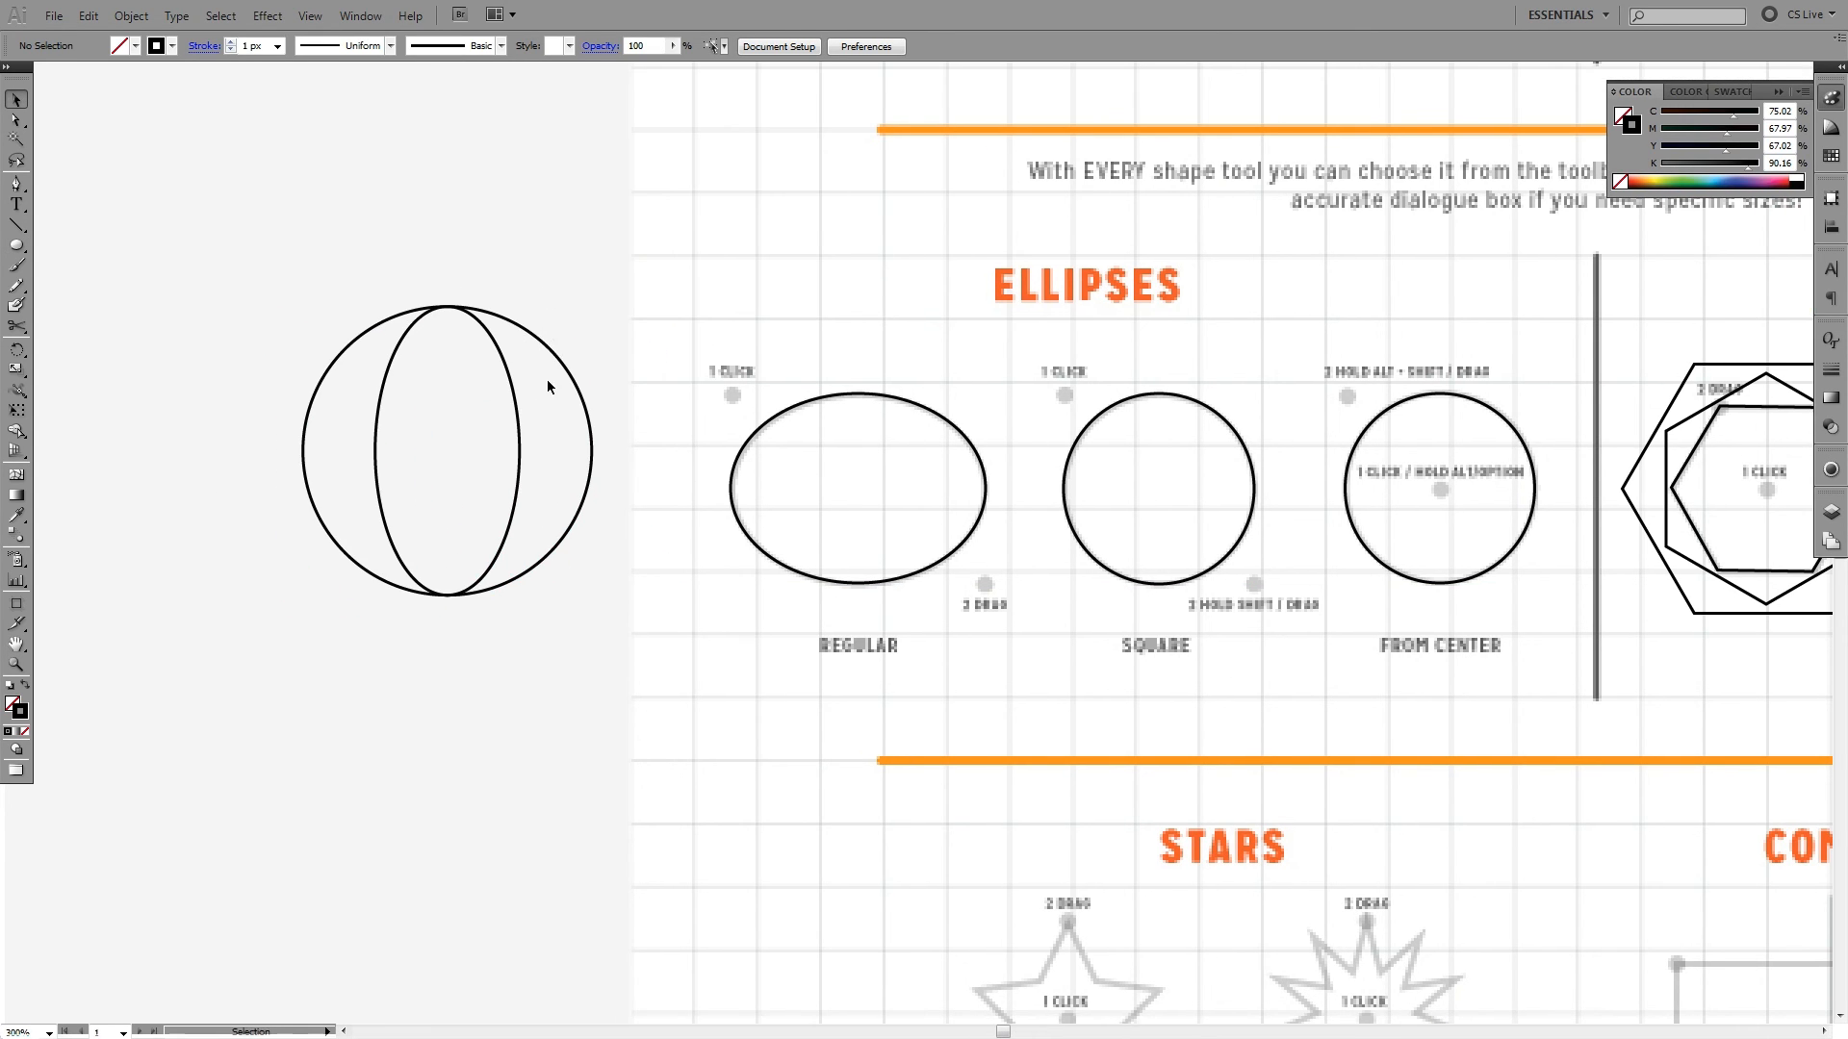
click(18, 245)
click(447, 449)
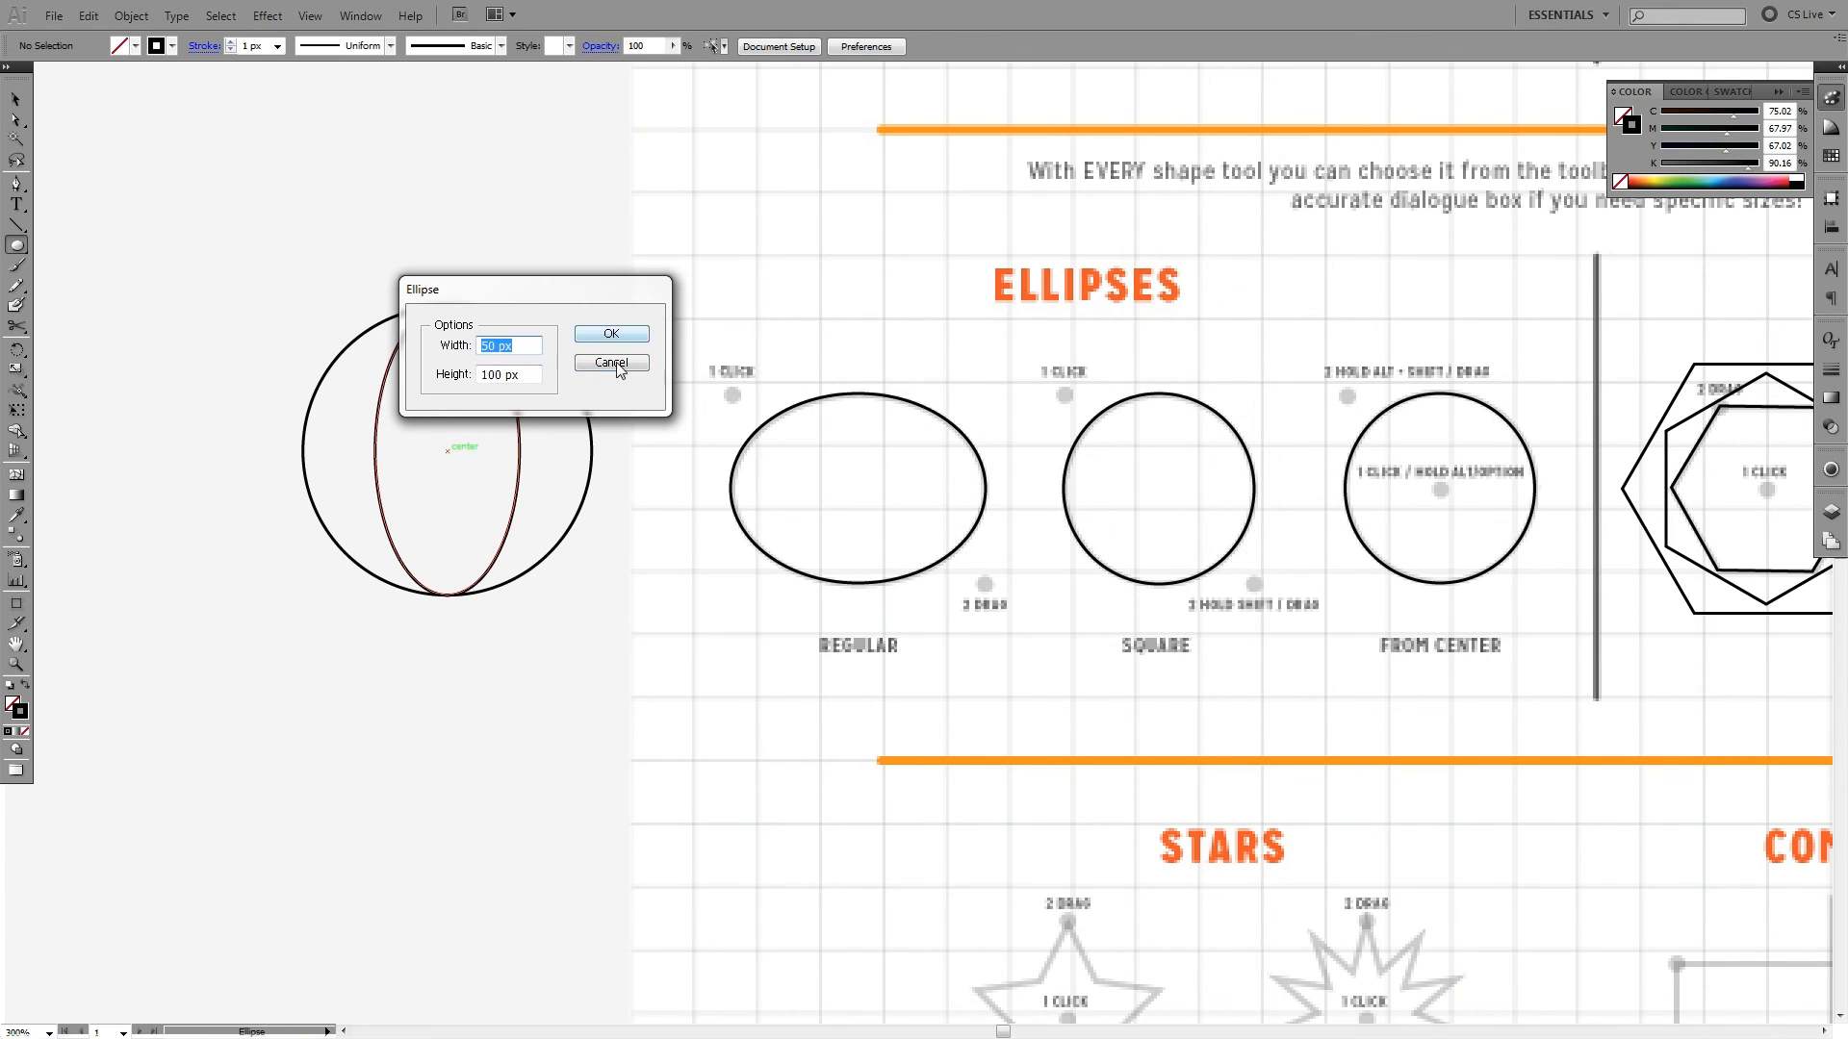
text(100)
key(Return)
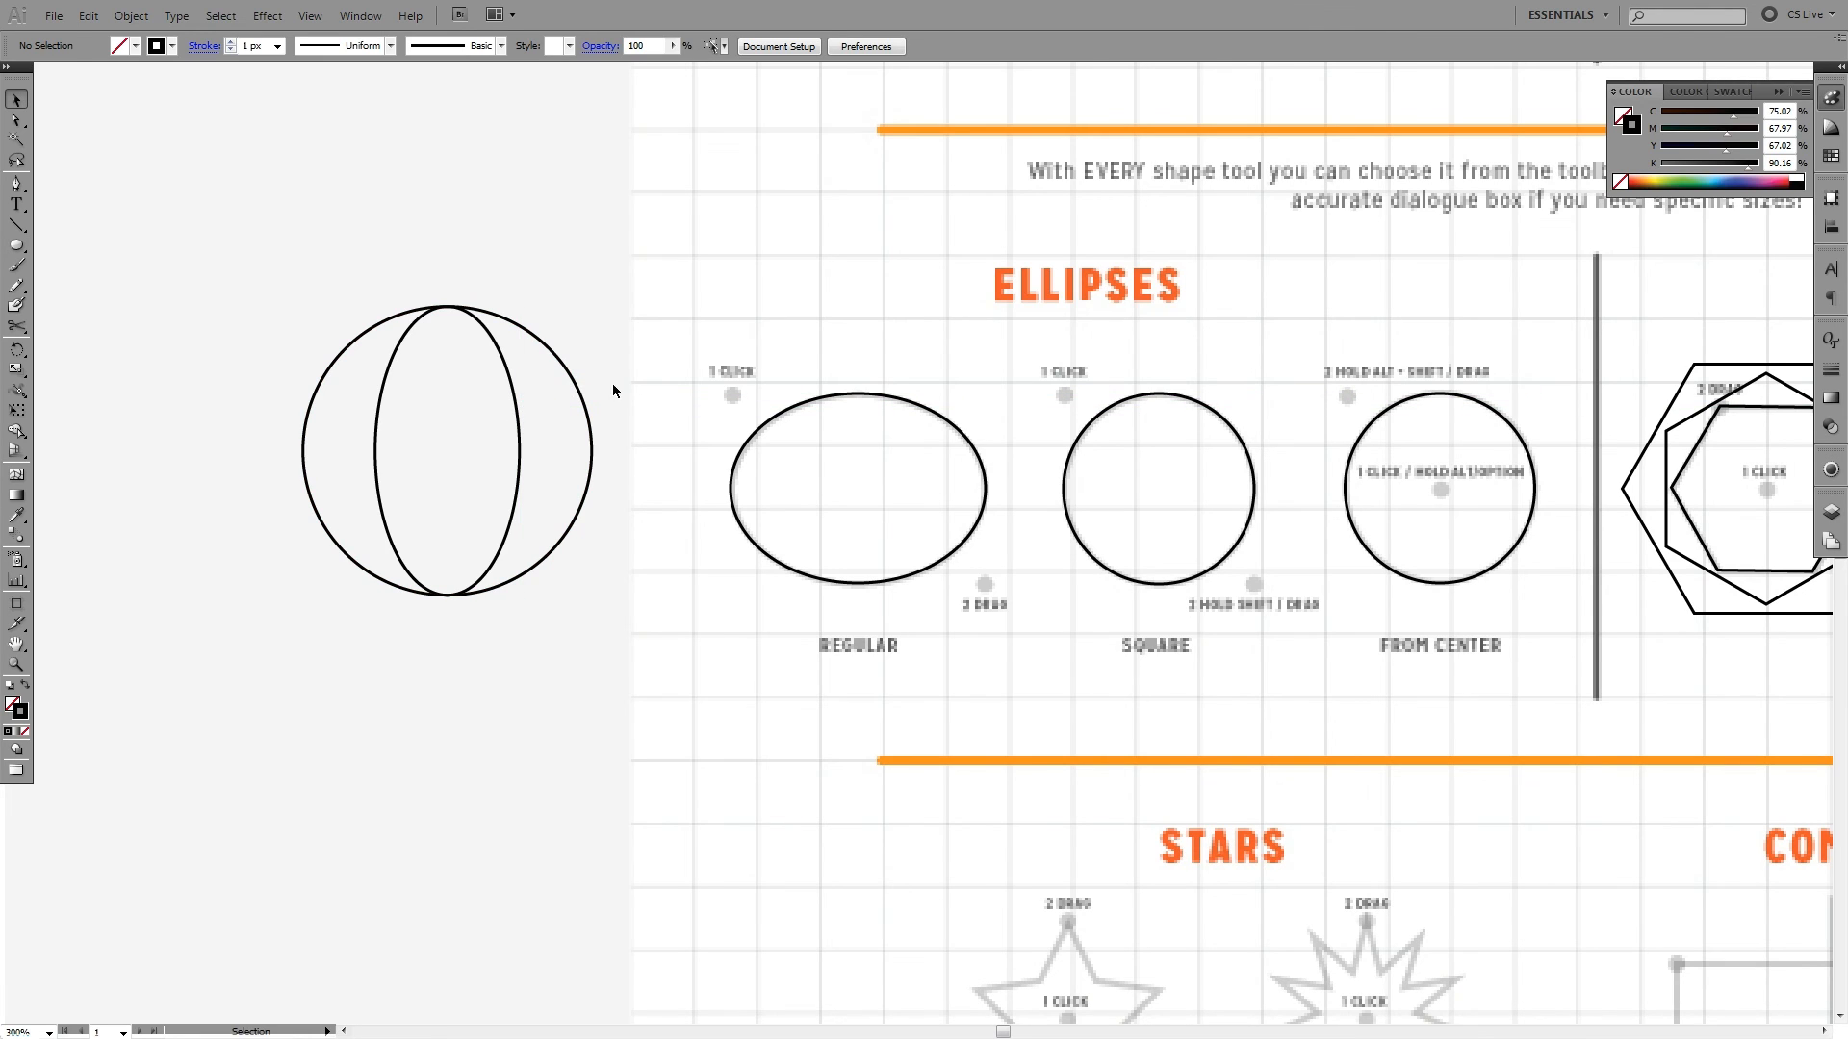
- Set the width of the 100 px circle to 200 px, and deselect it
key(v)
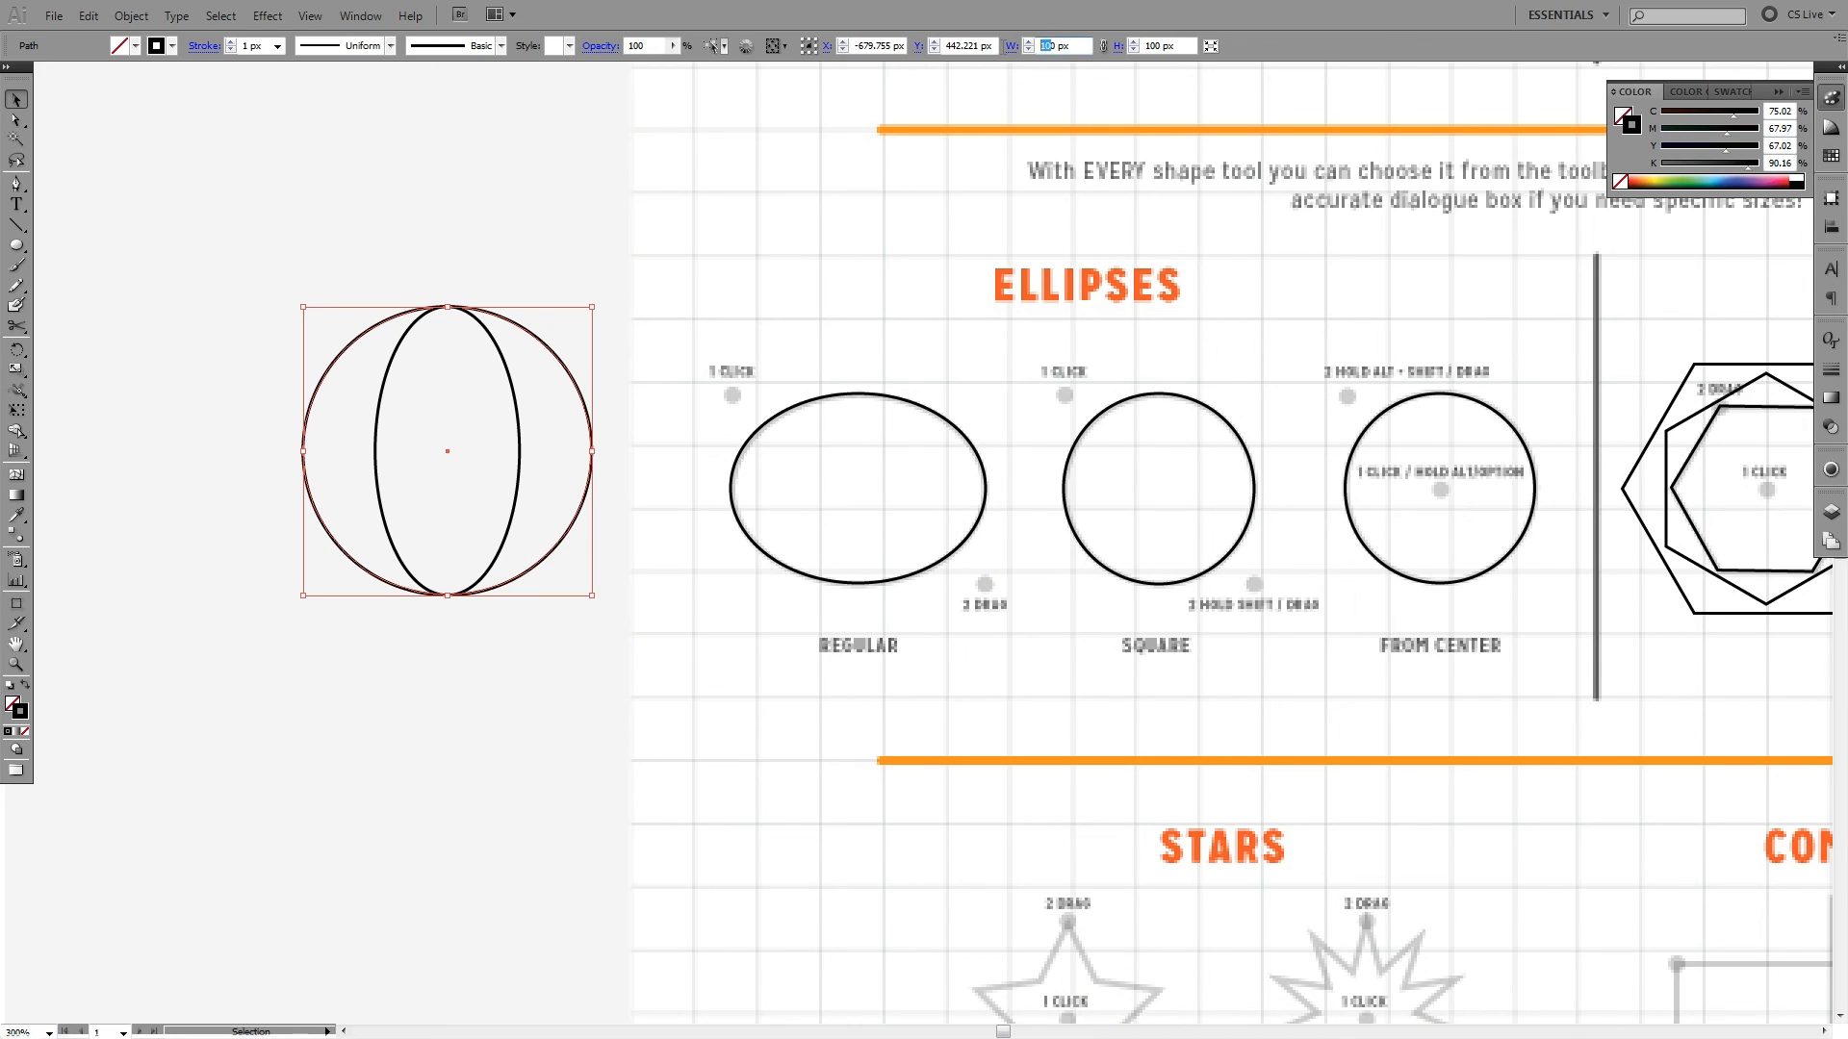
key(Return)
click(685, 199)
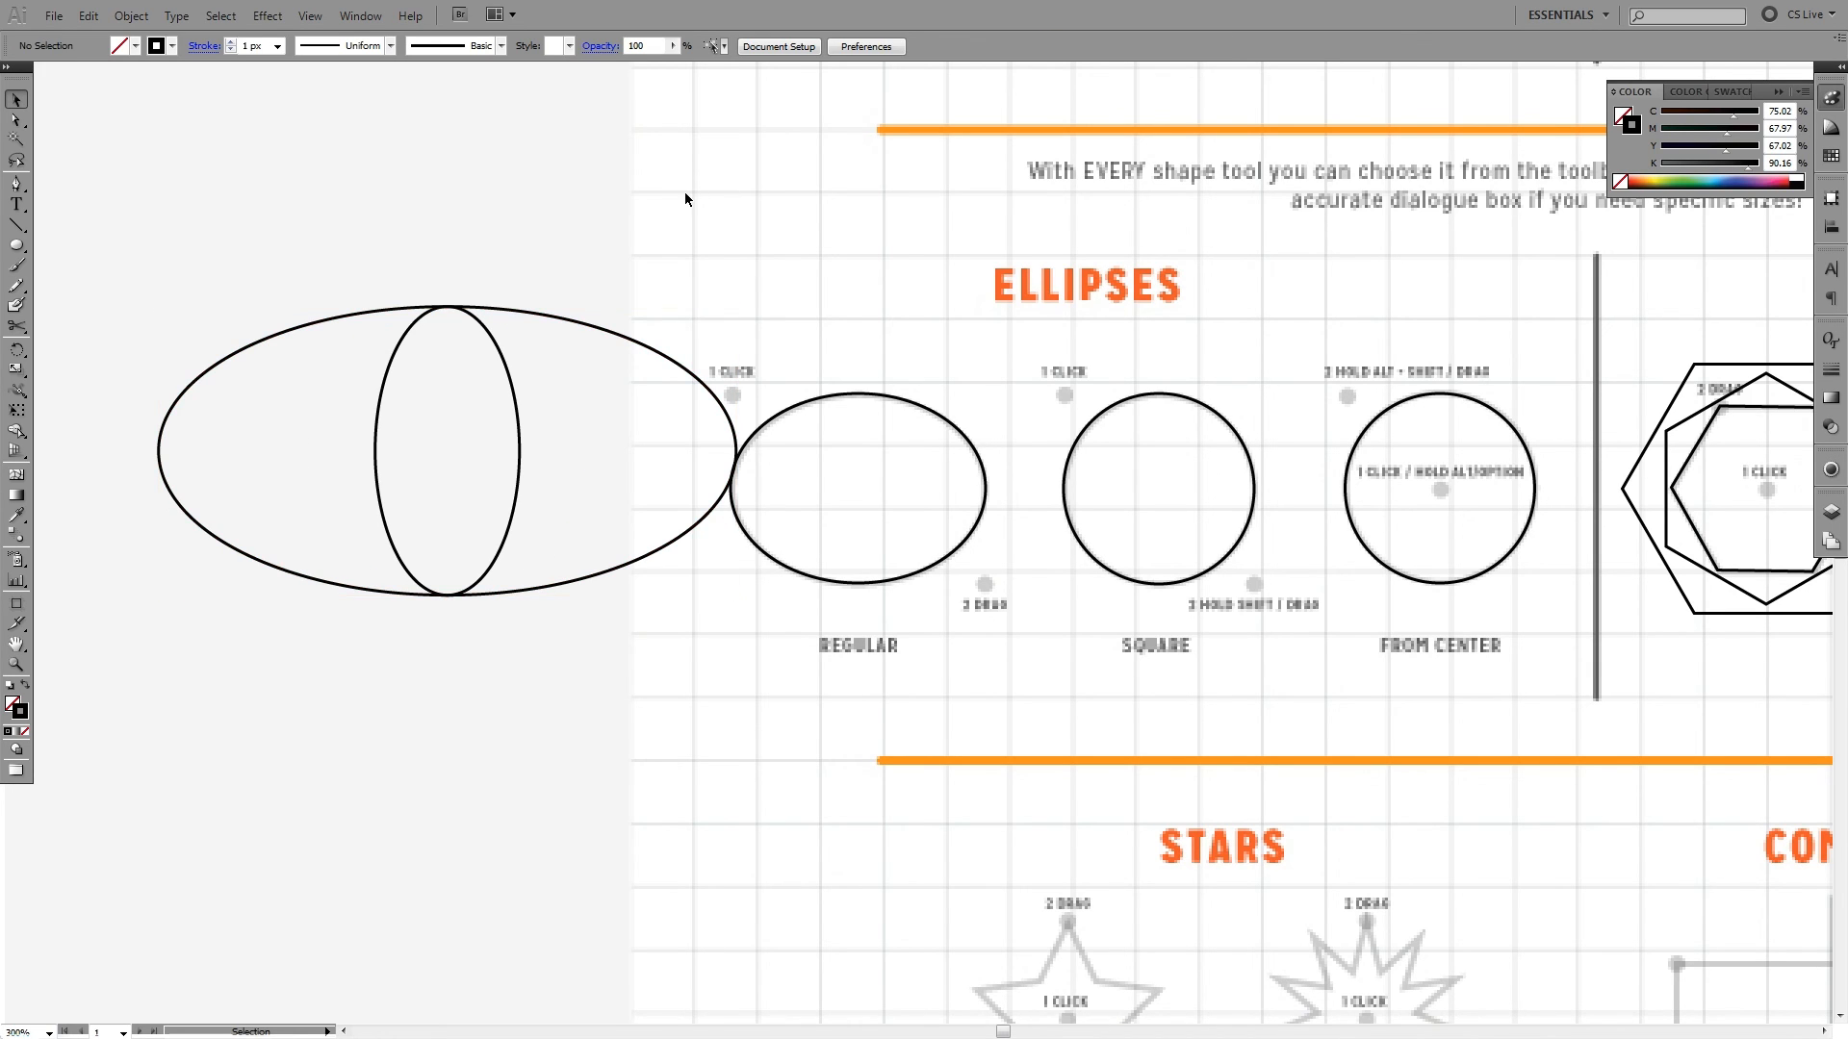
- Select the wide ellipse together with the narrow ellipse inside it, and delete both
drag(502, 290, 337, 645)
click(456, 275)
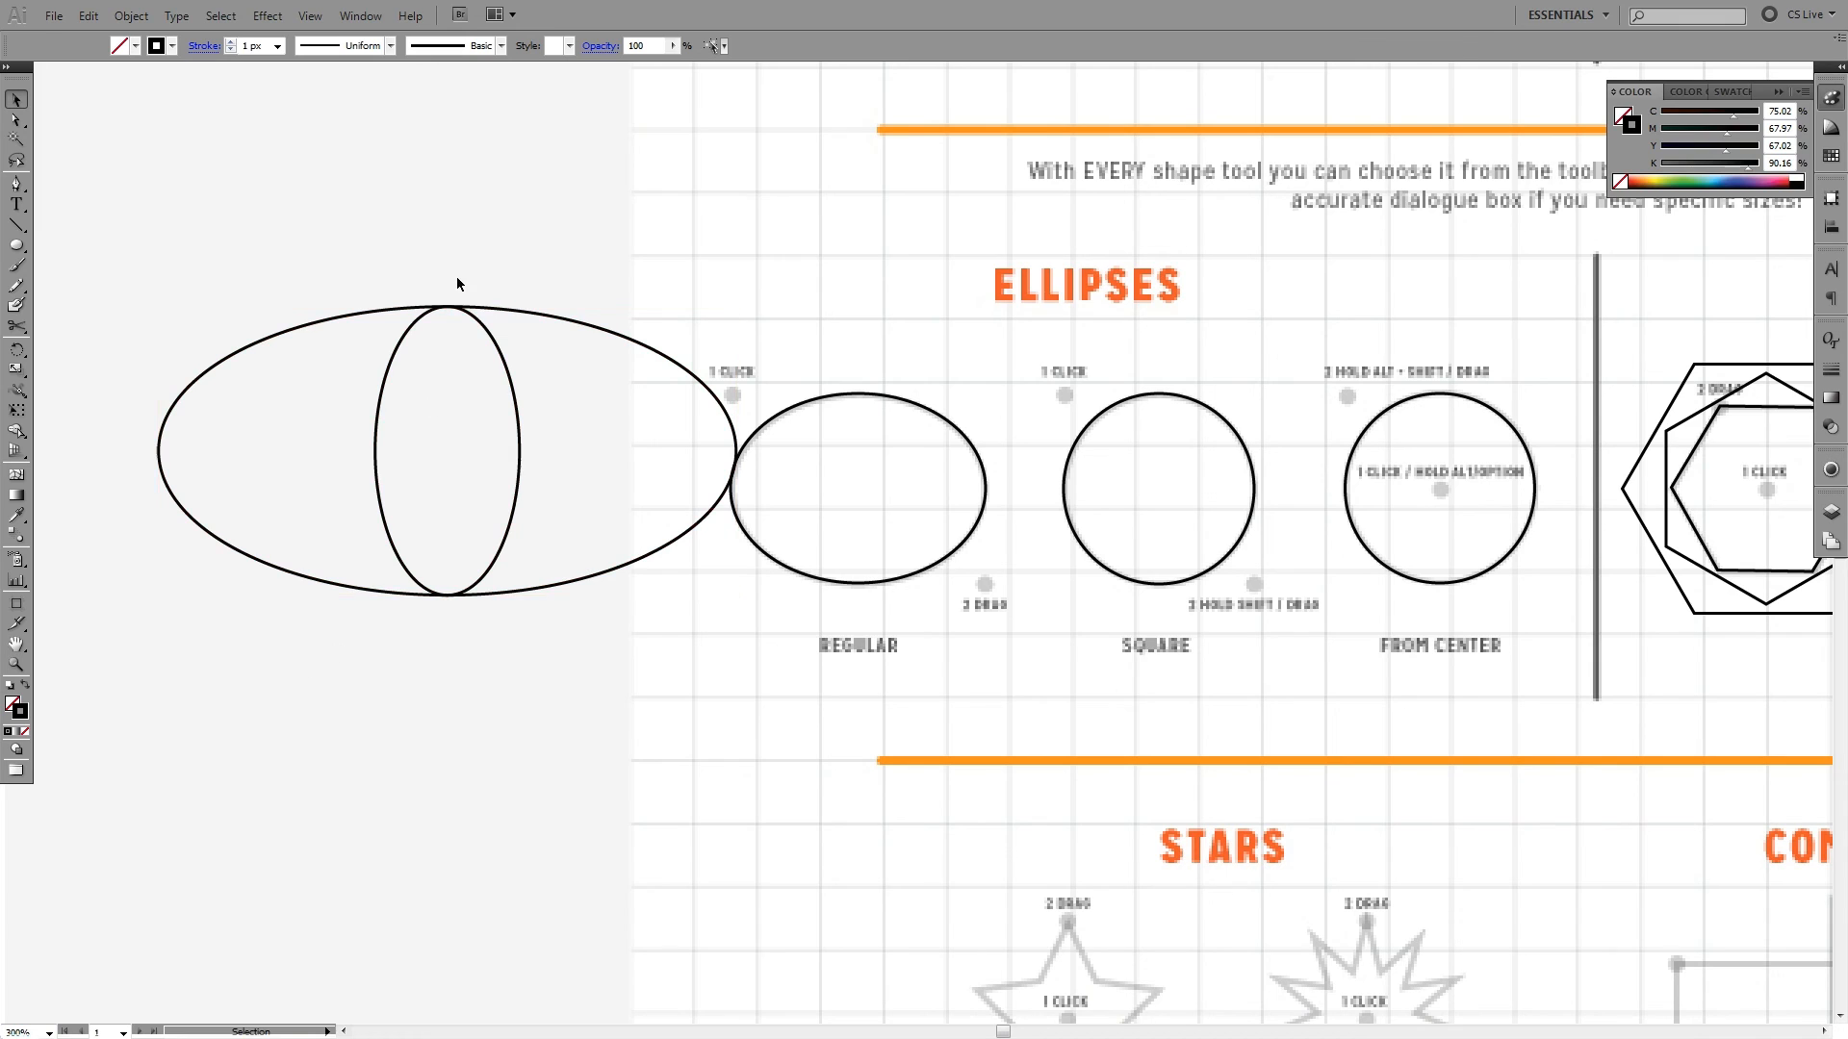
drag(568, 301, 487, 352)
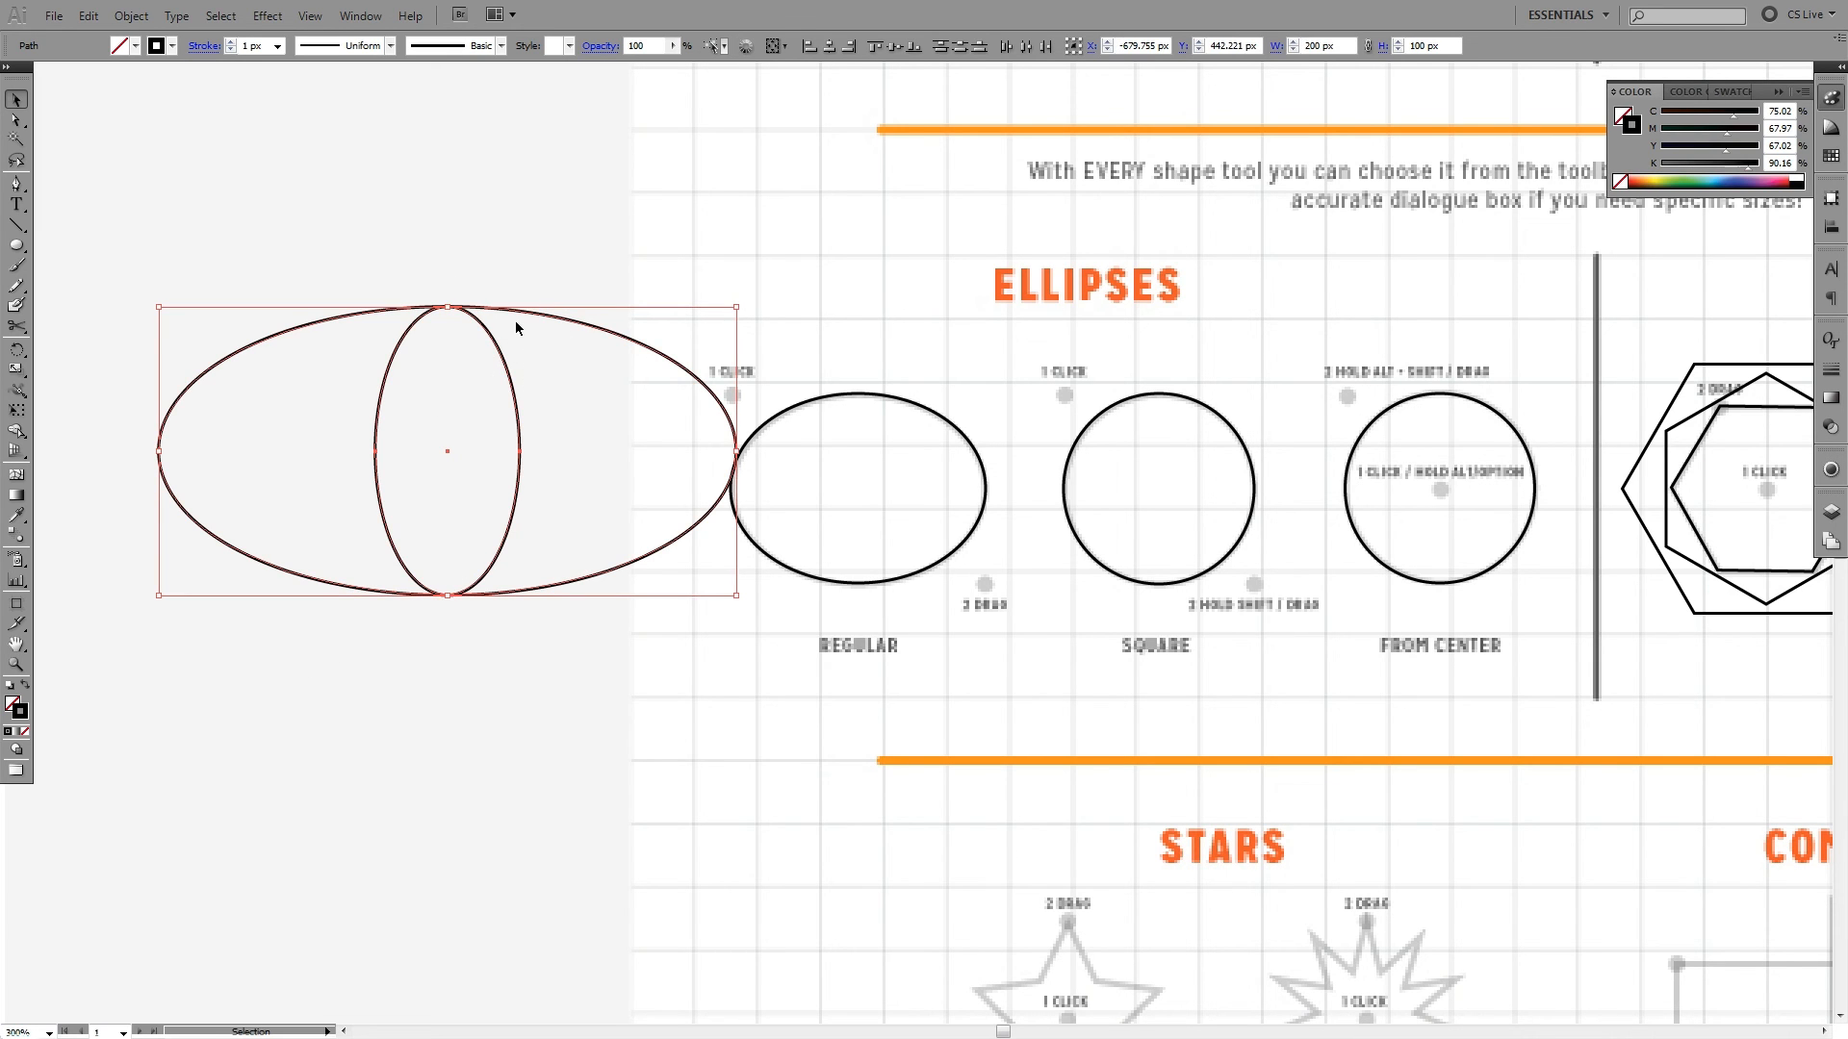
key(Delete)
- Examine the width, height and corner radius options of the Rounded Rectangle tool, and close them without creating a shape
drag(1126, 388, 606, 343)
drag(943, 375, 720, 435)
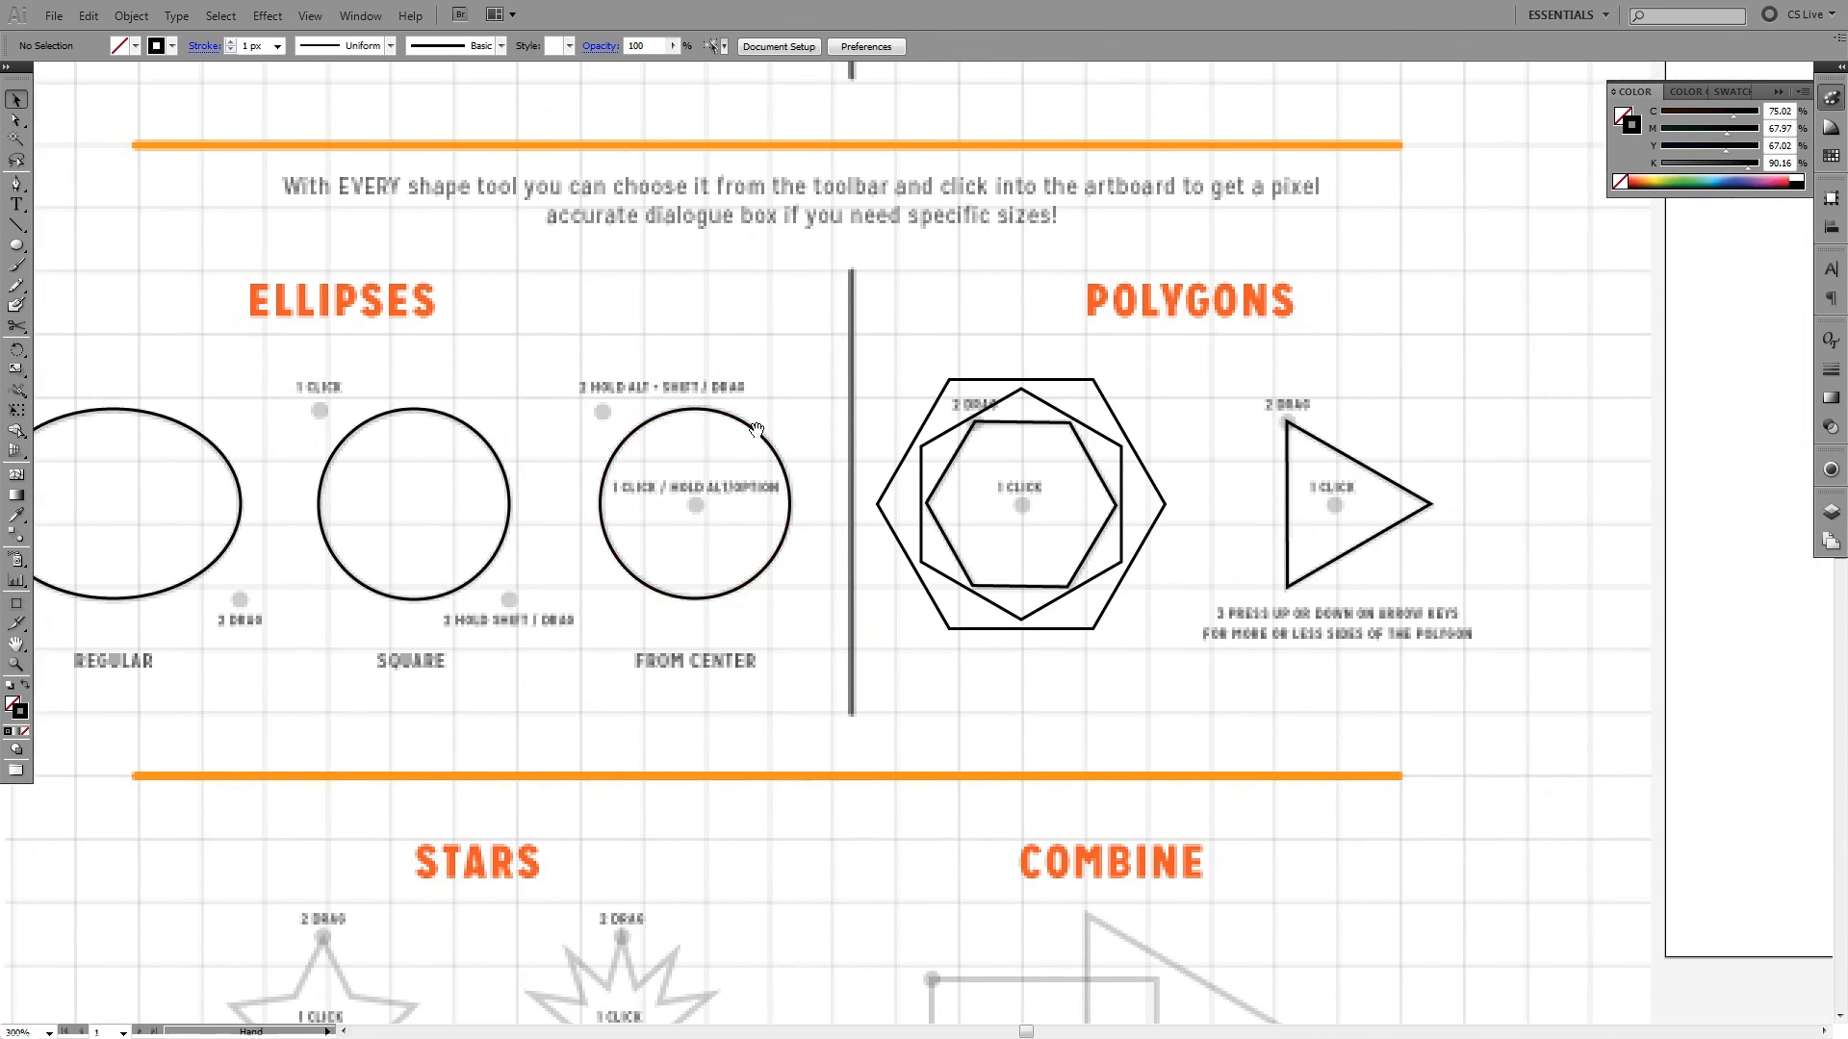
drag(804, 317, 994, 294)
click(24, 248)
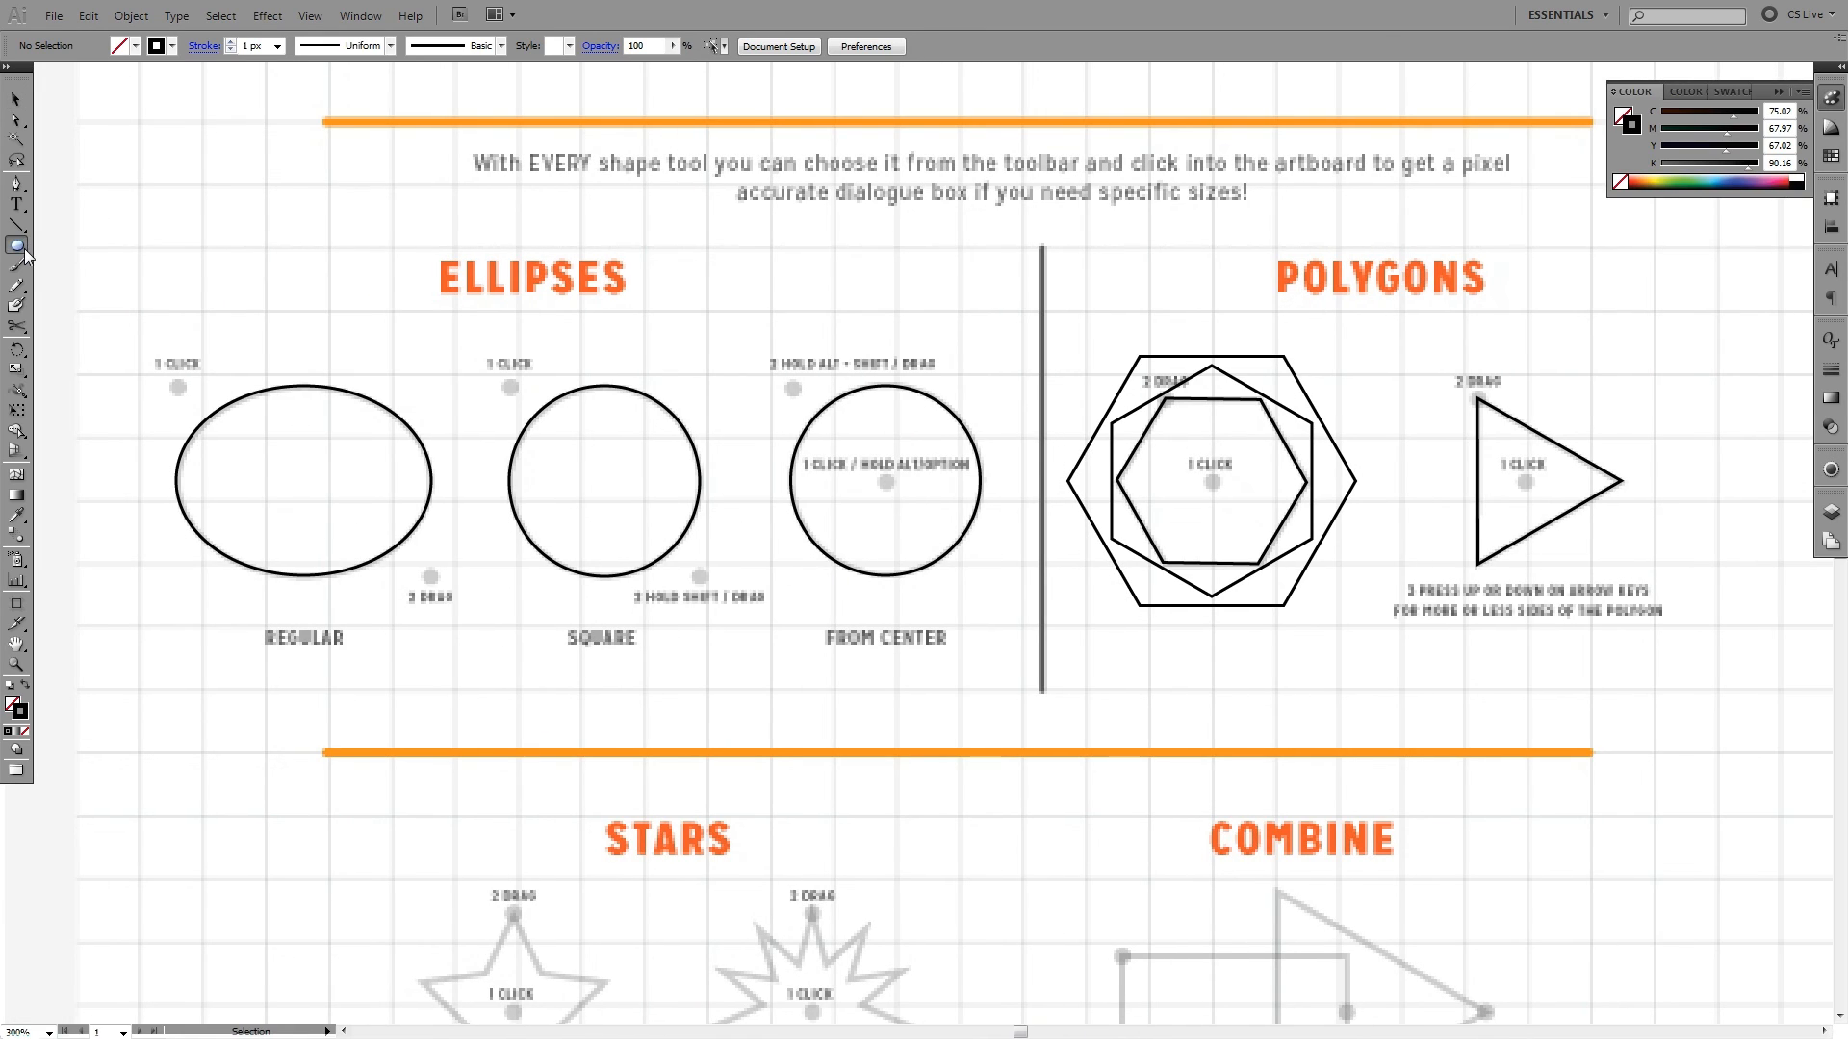
drag(24, 252, 162, 268)
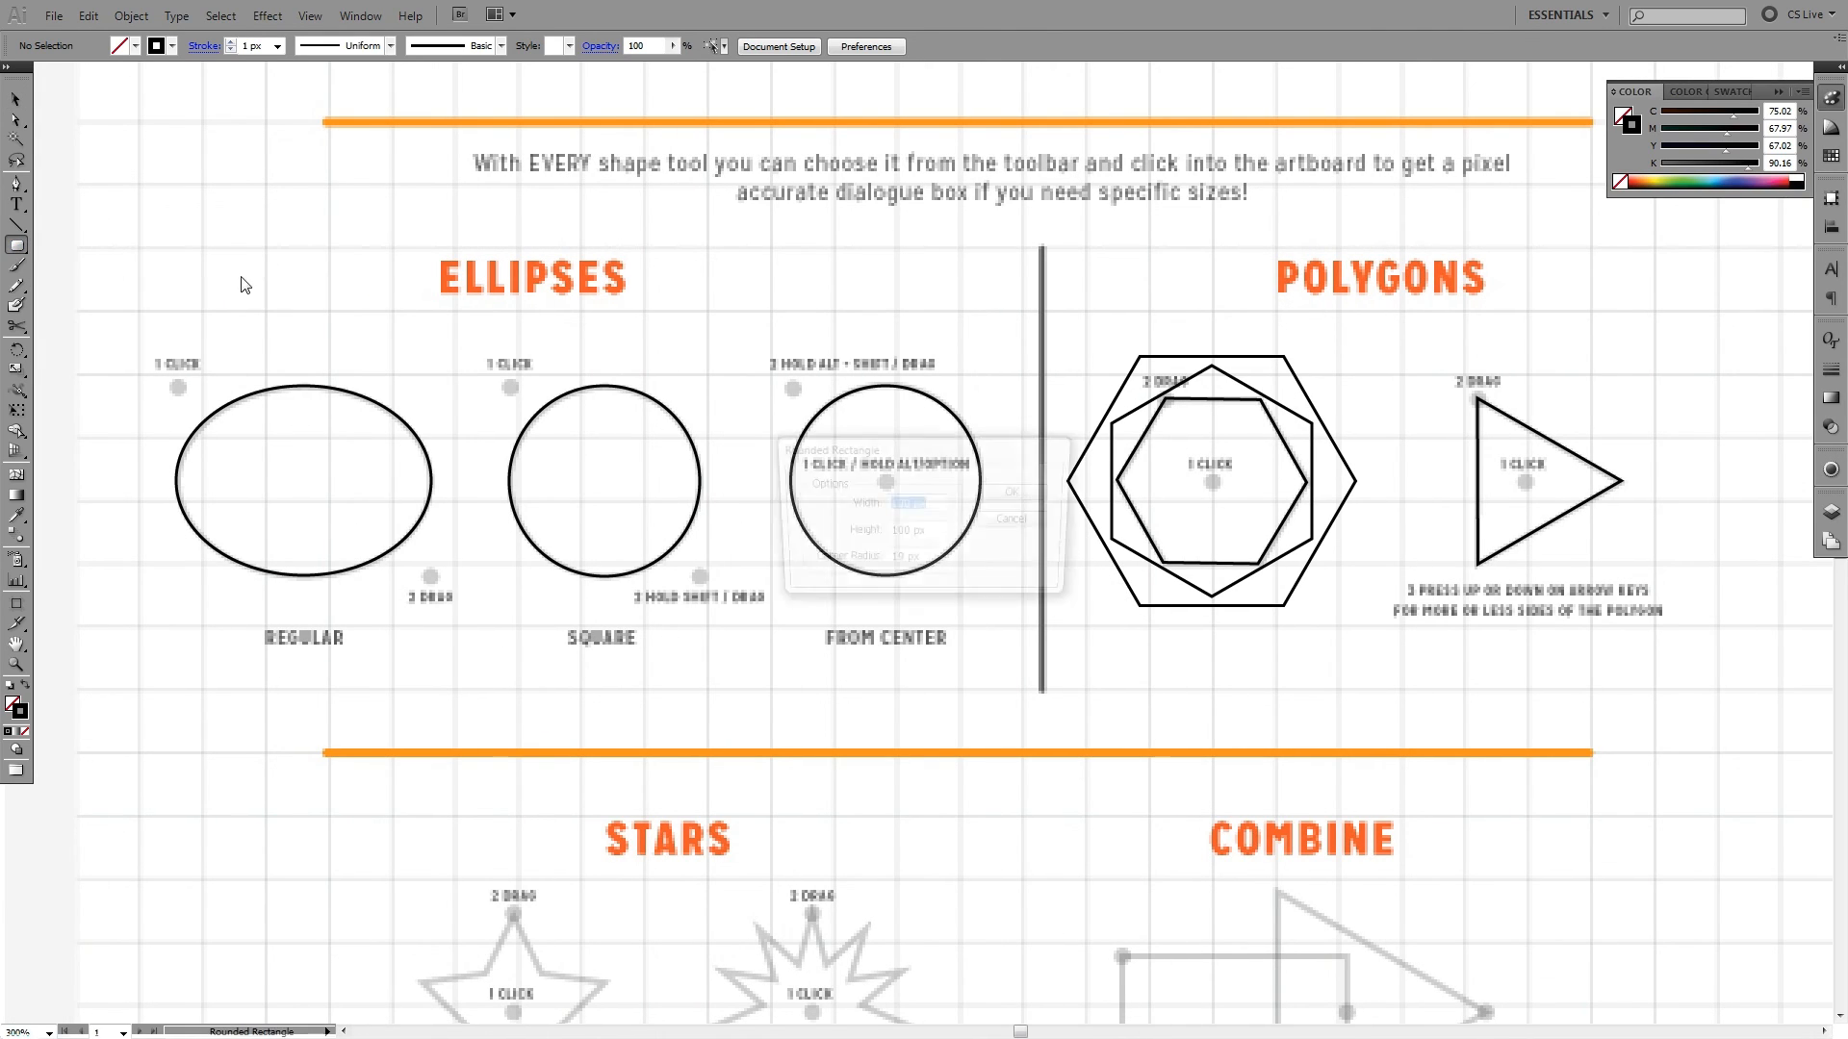
click(713, 460)
click(919, 562)
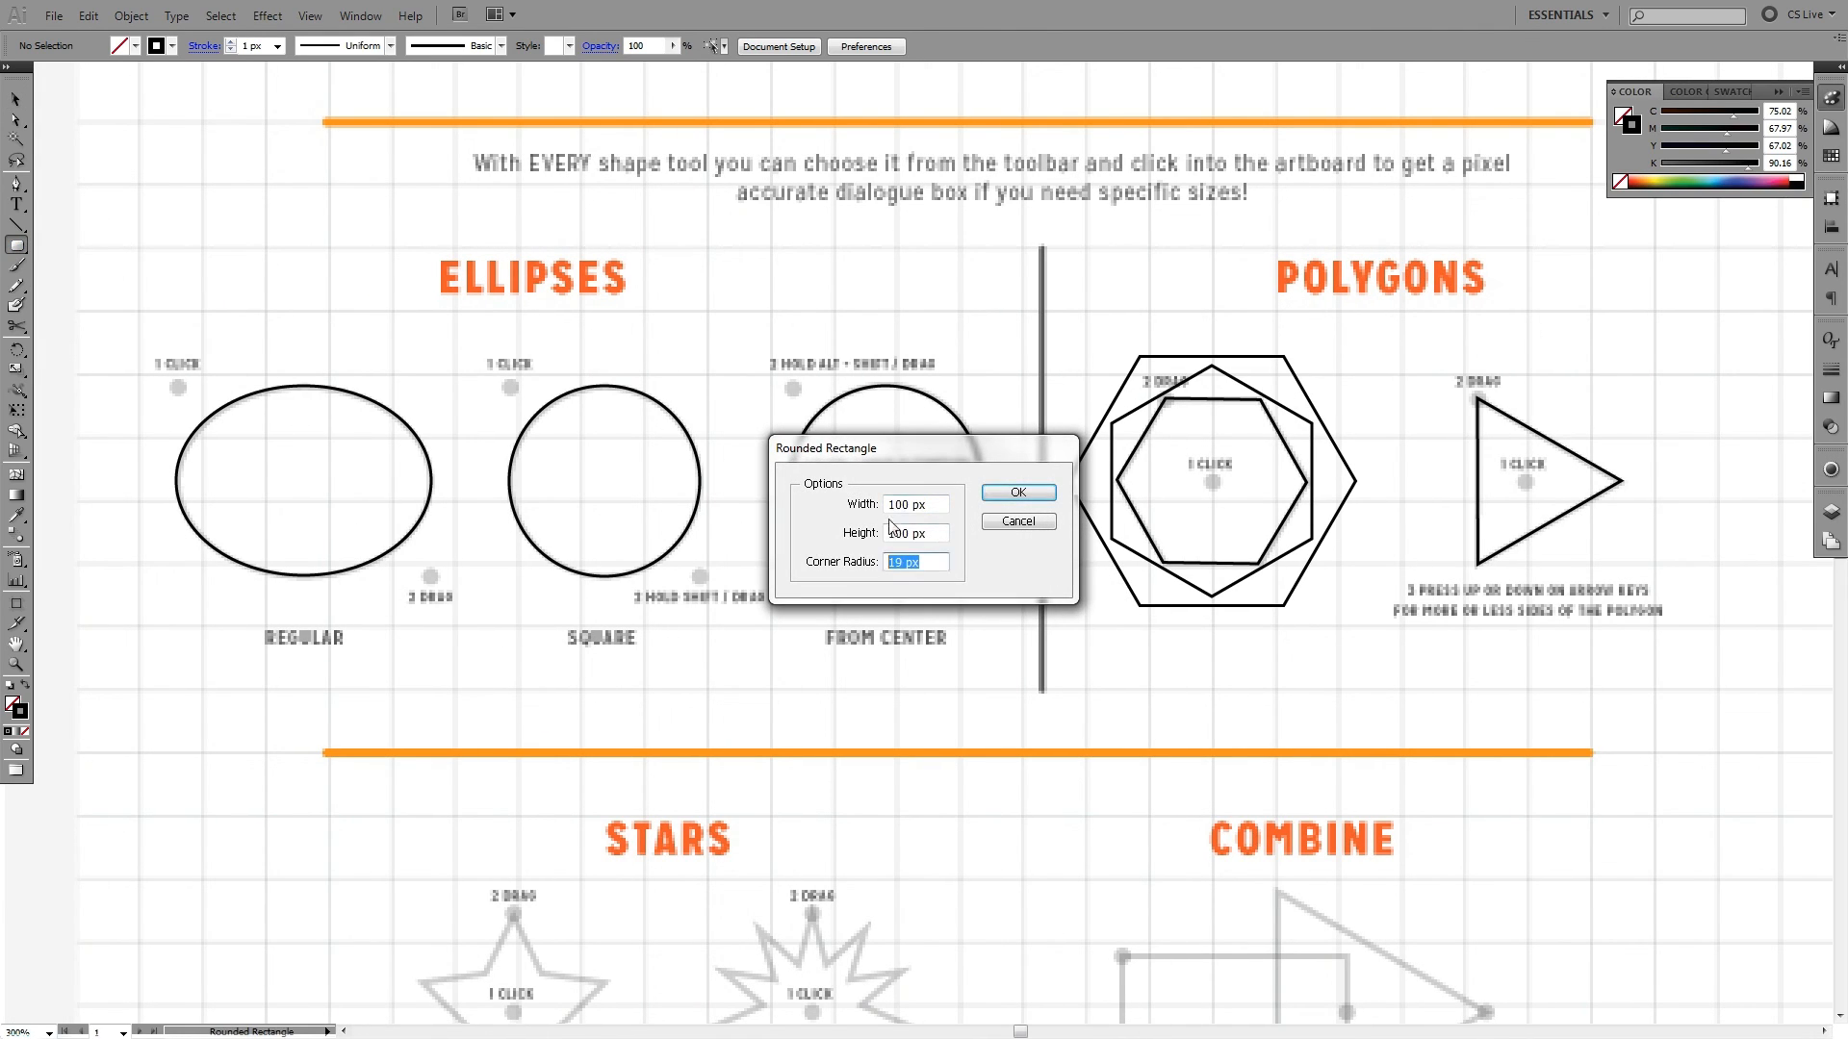
click(1005, 524)
- Draw a rounded rectangle about 71 × 72 px with a 1 px corner radius over the ellipses, and create a second one with the same values
drag(637, 305, 843, 514)
key(Down)
key(Down)
key(Down)
key(Down)
key(Down)
key(Down)
click(642, 433)
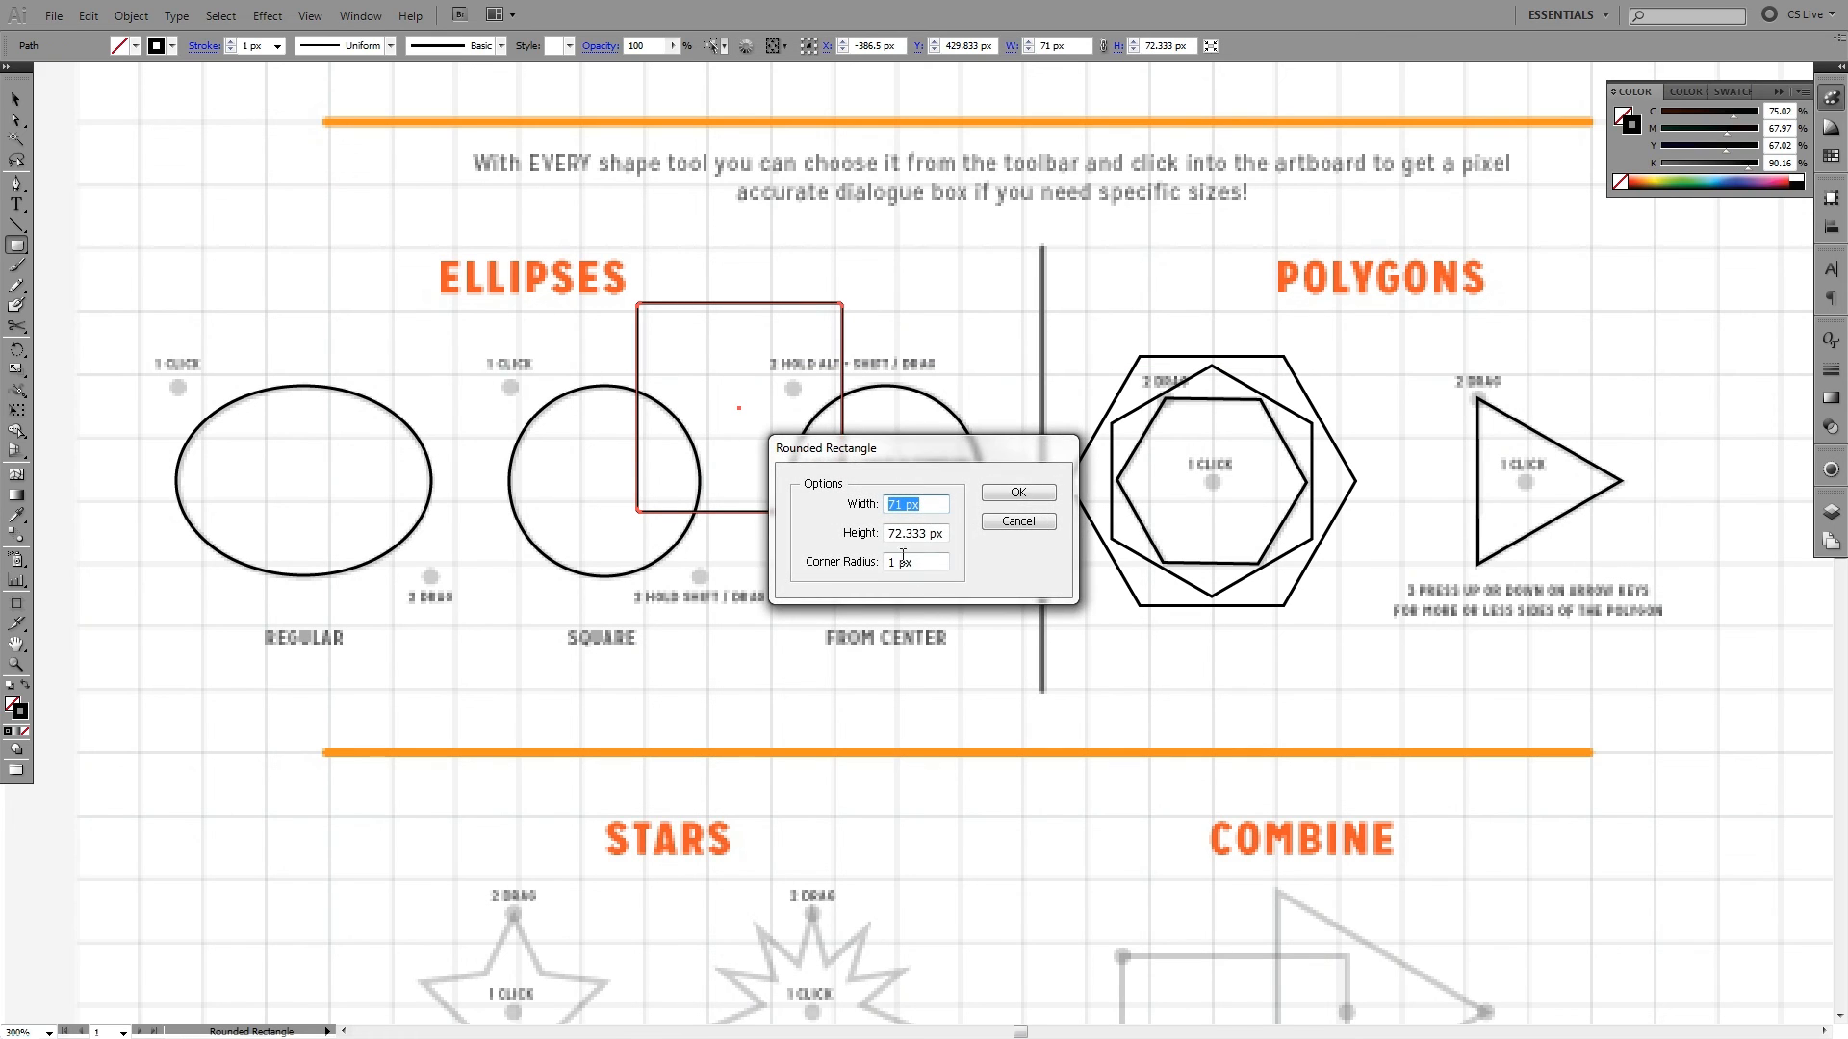
click(1018, 493)
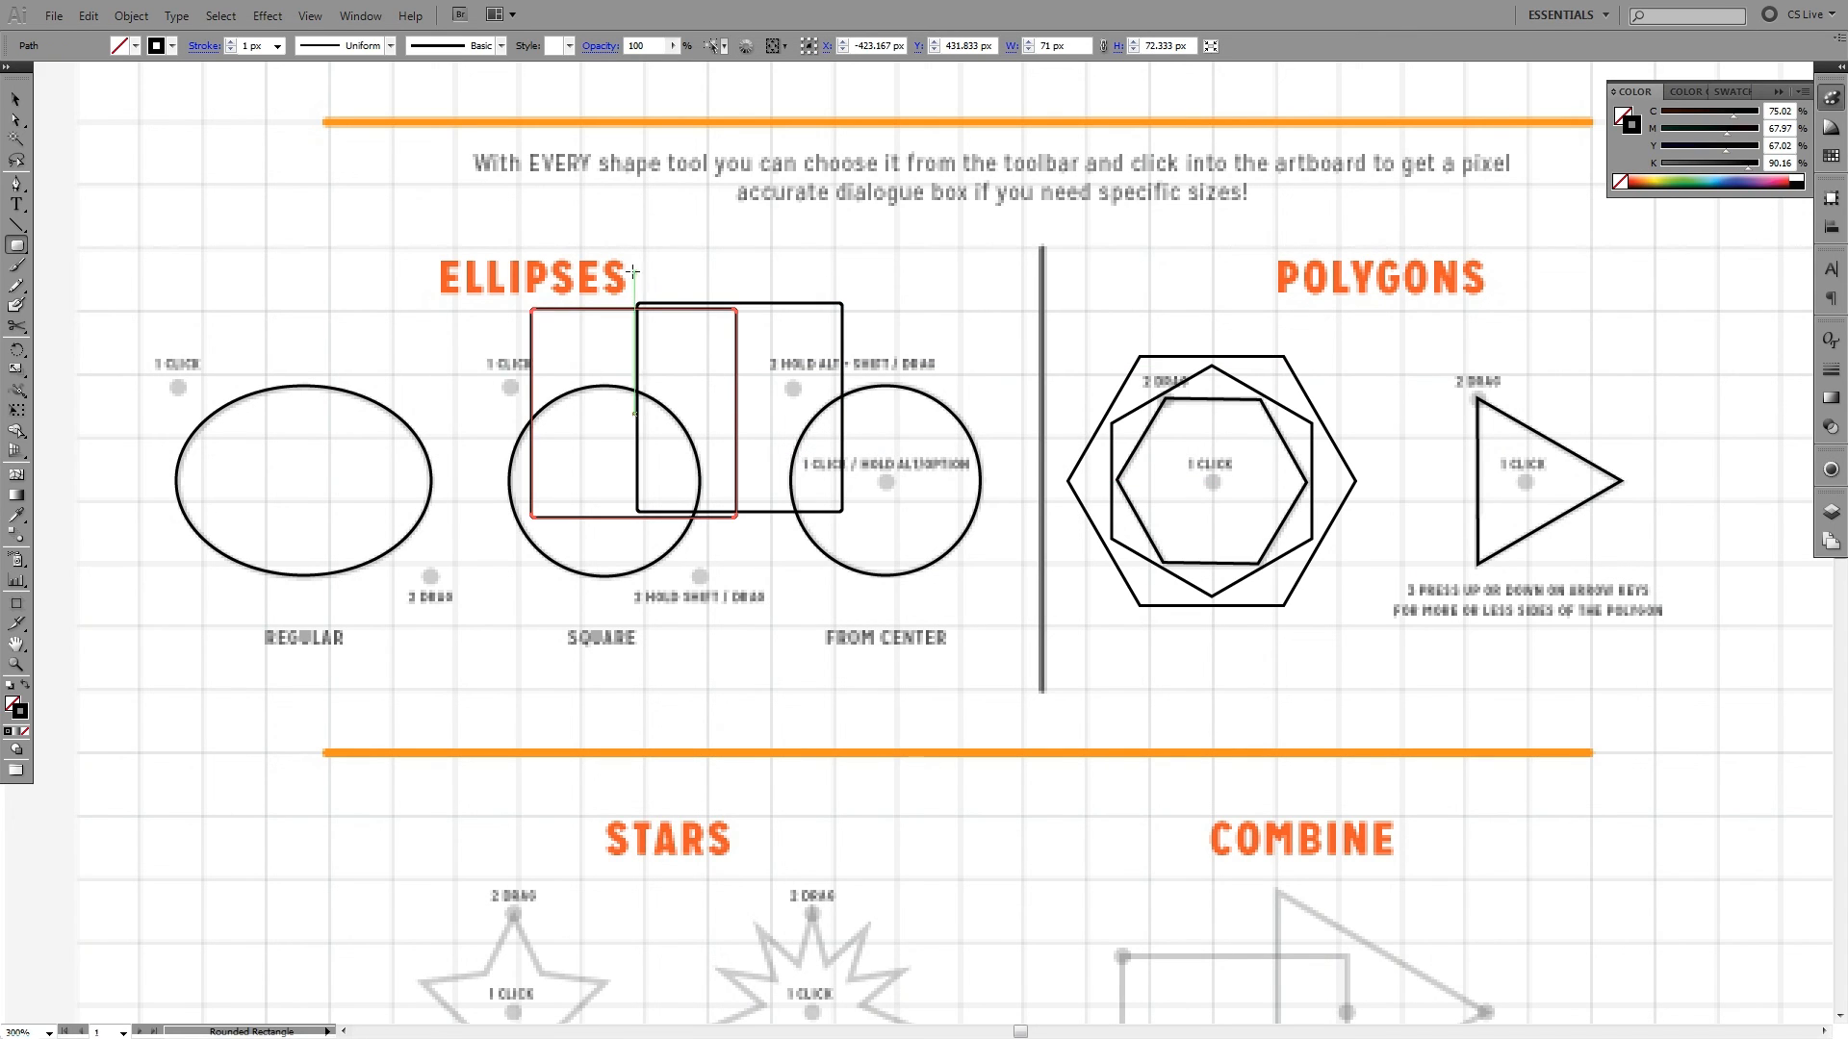
- Select both overlapping practice rectangles and delete them
key(v)
drag(631, 273, 746, 372)
key(Delete)
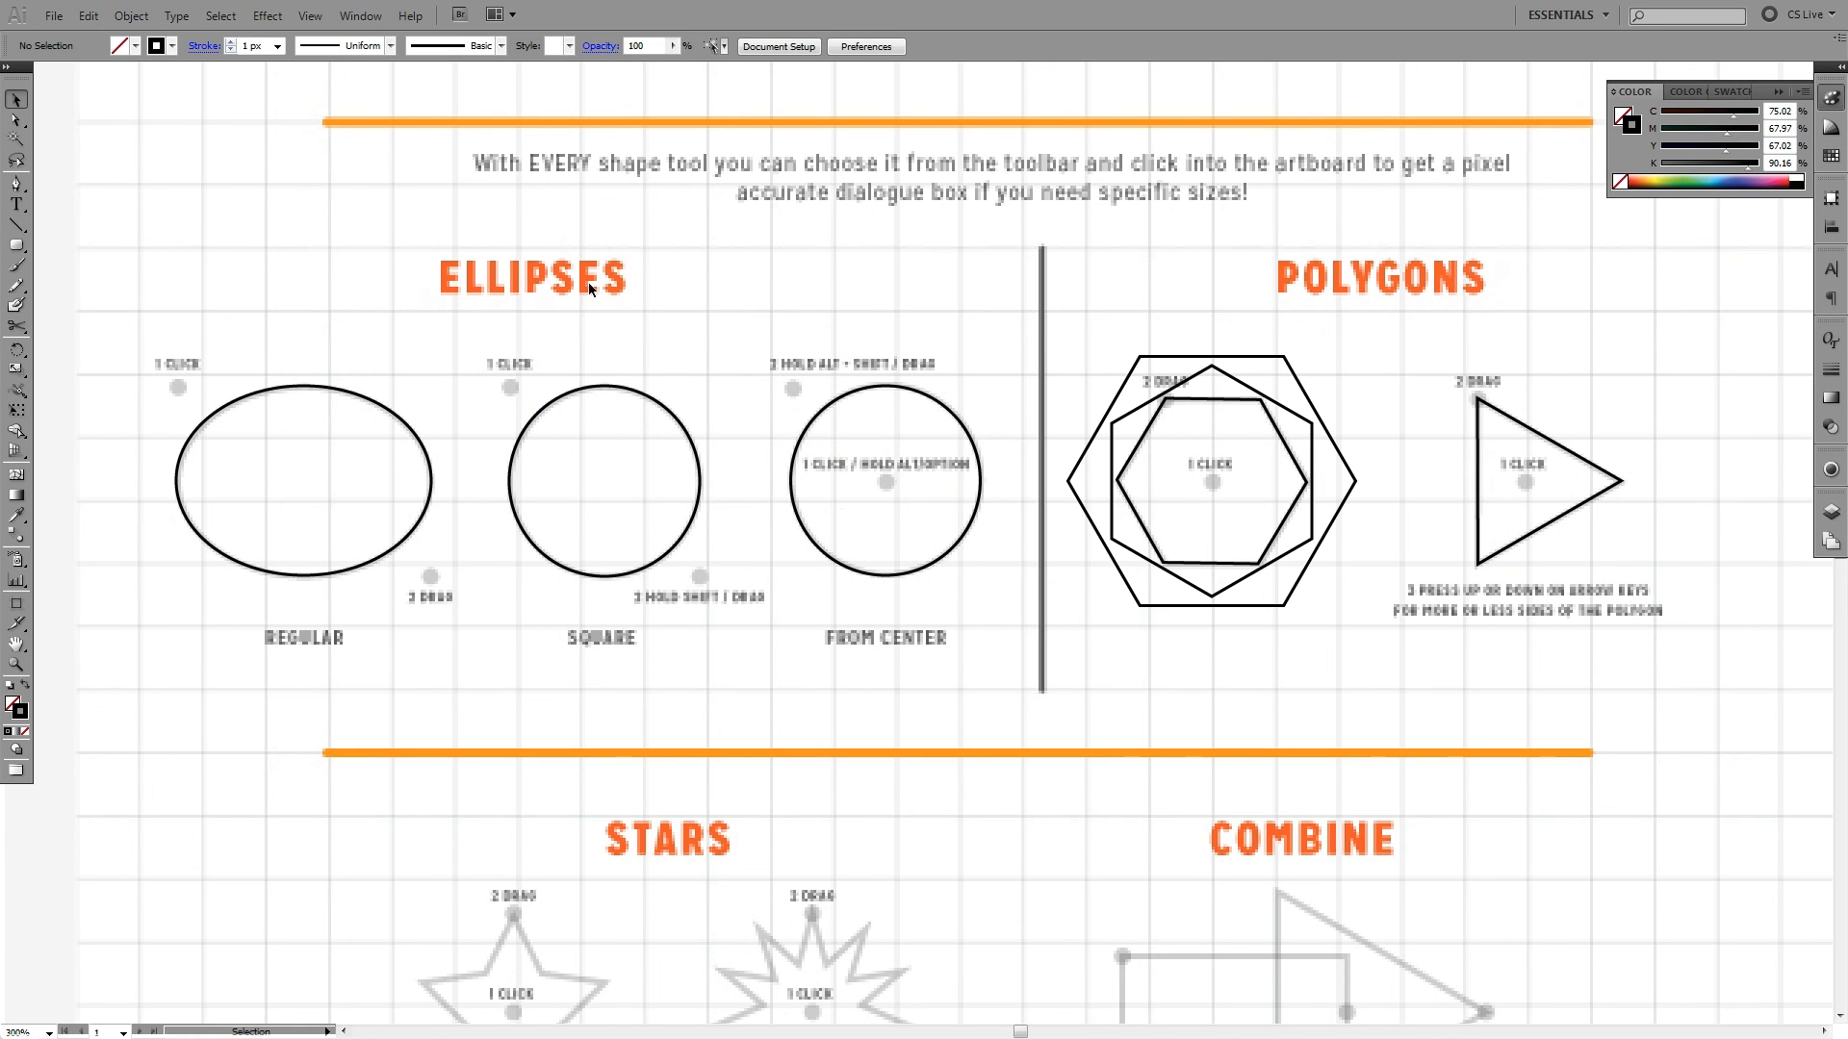
- Create a three-sided polygon from the Polygon tool's exact-size options, below the Square and From Center circles
key(space)
drag(1174, 291, 734, 190)
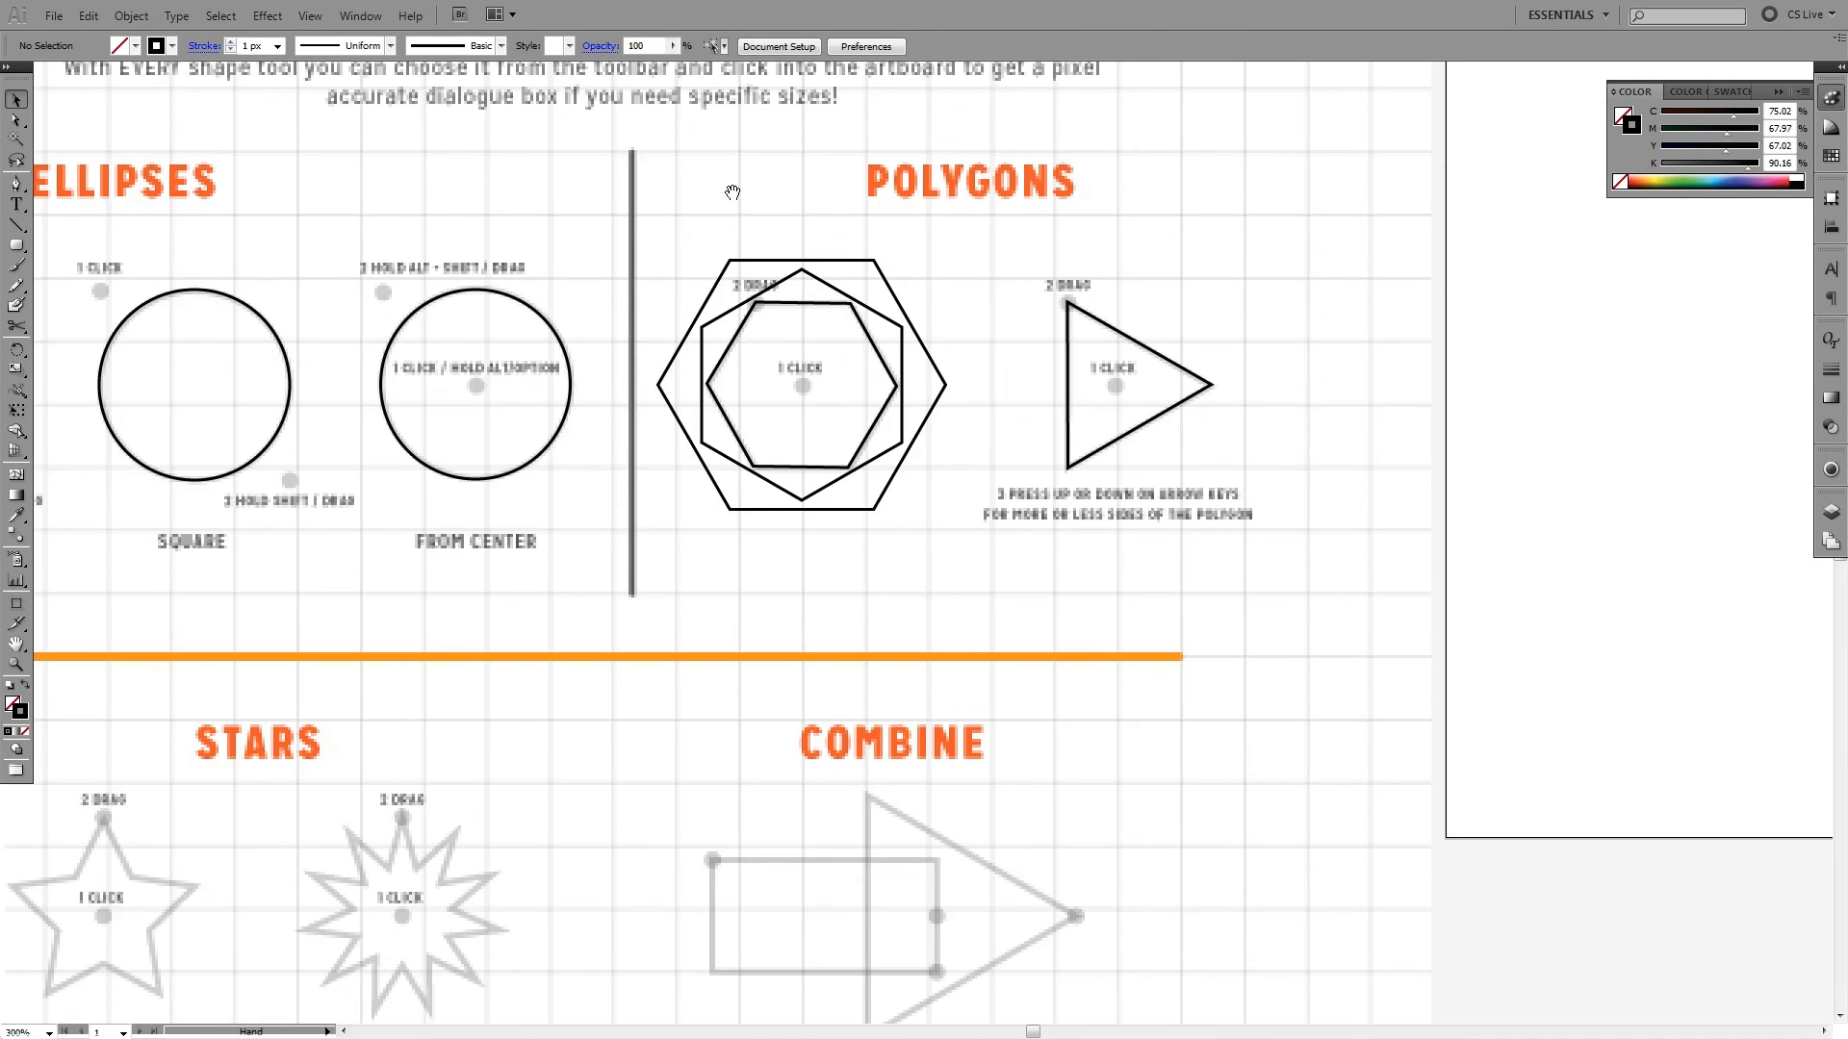
drag(653, 424, 810, 321)
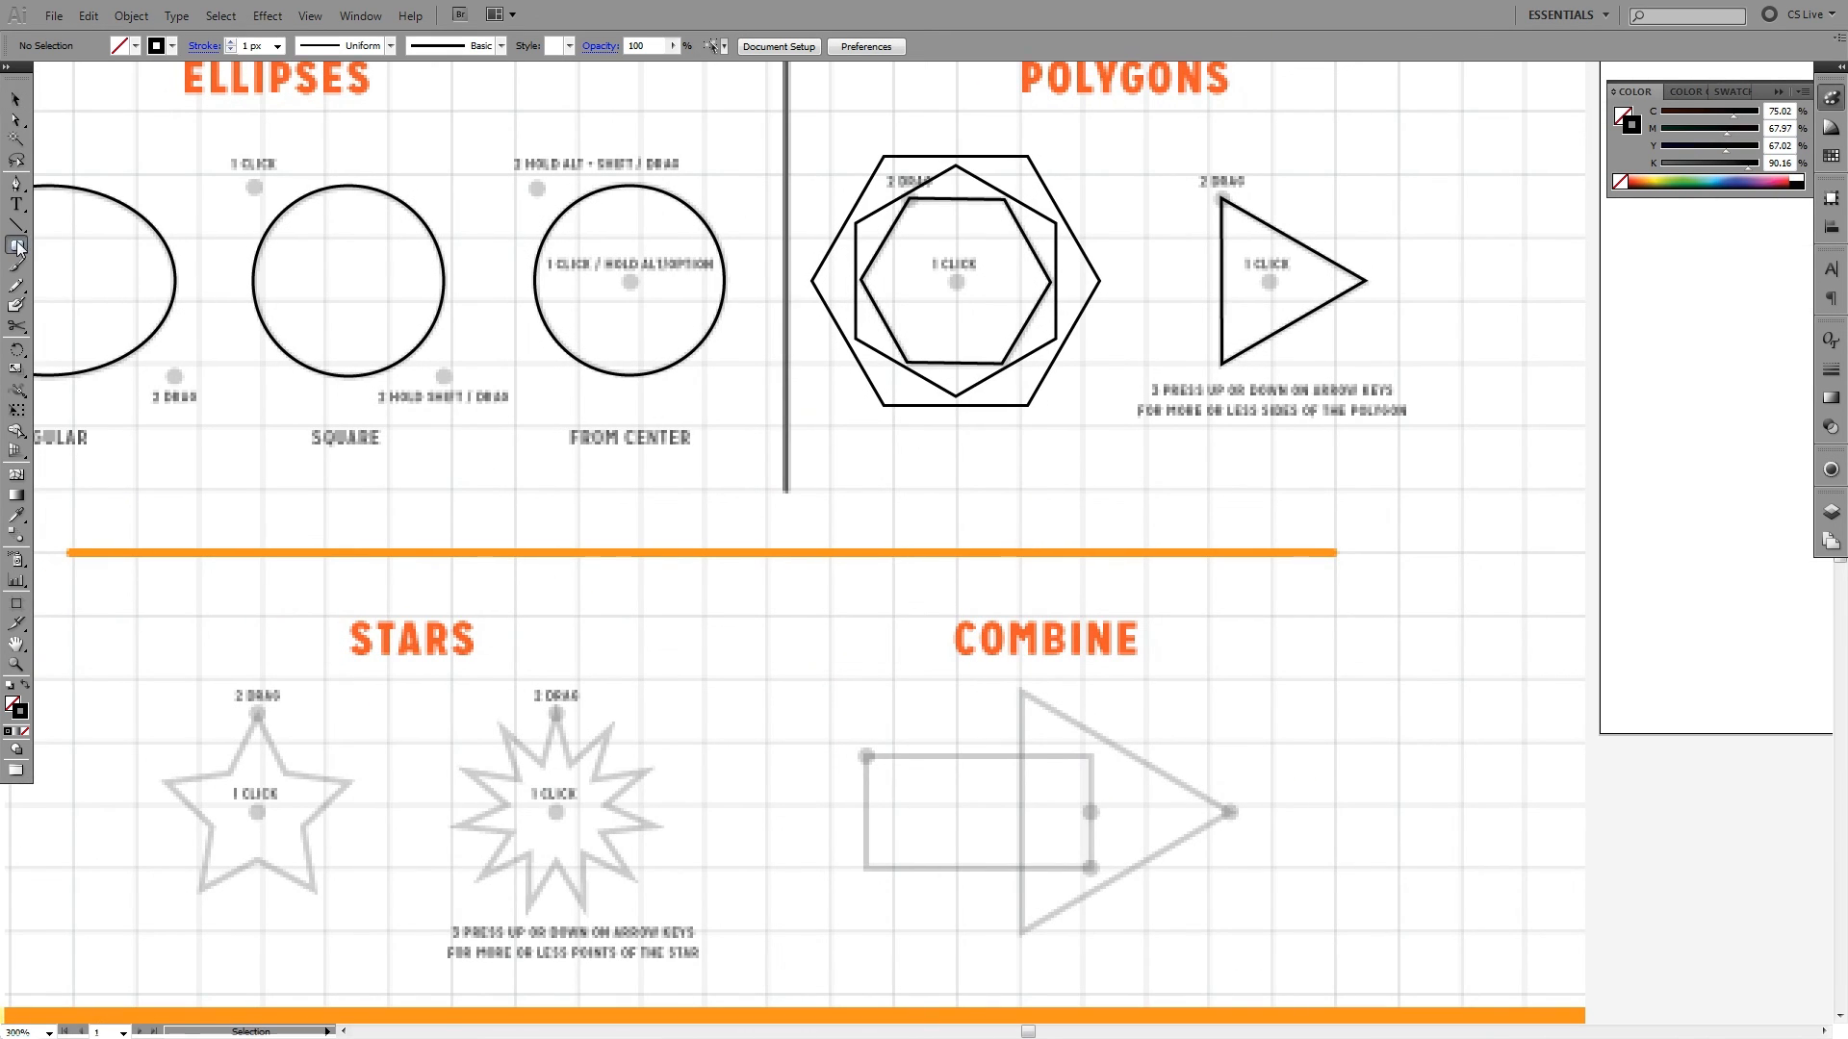
drag(14, 240, 144, 310)
click(560, 459)
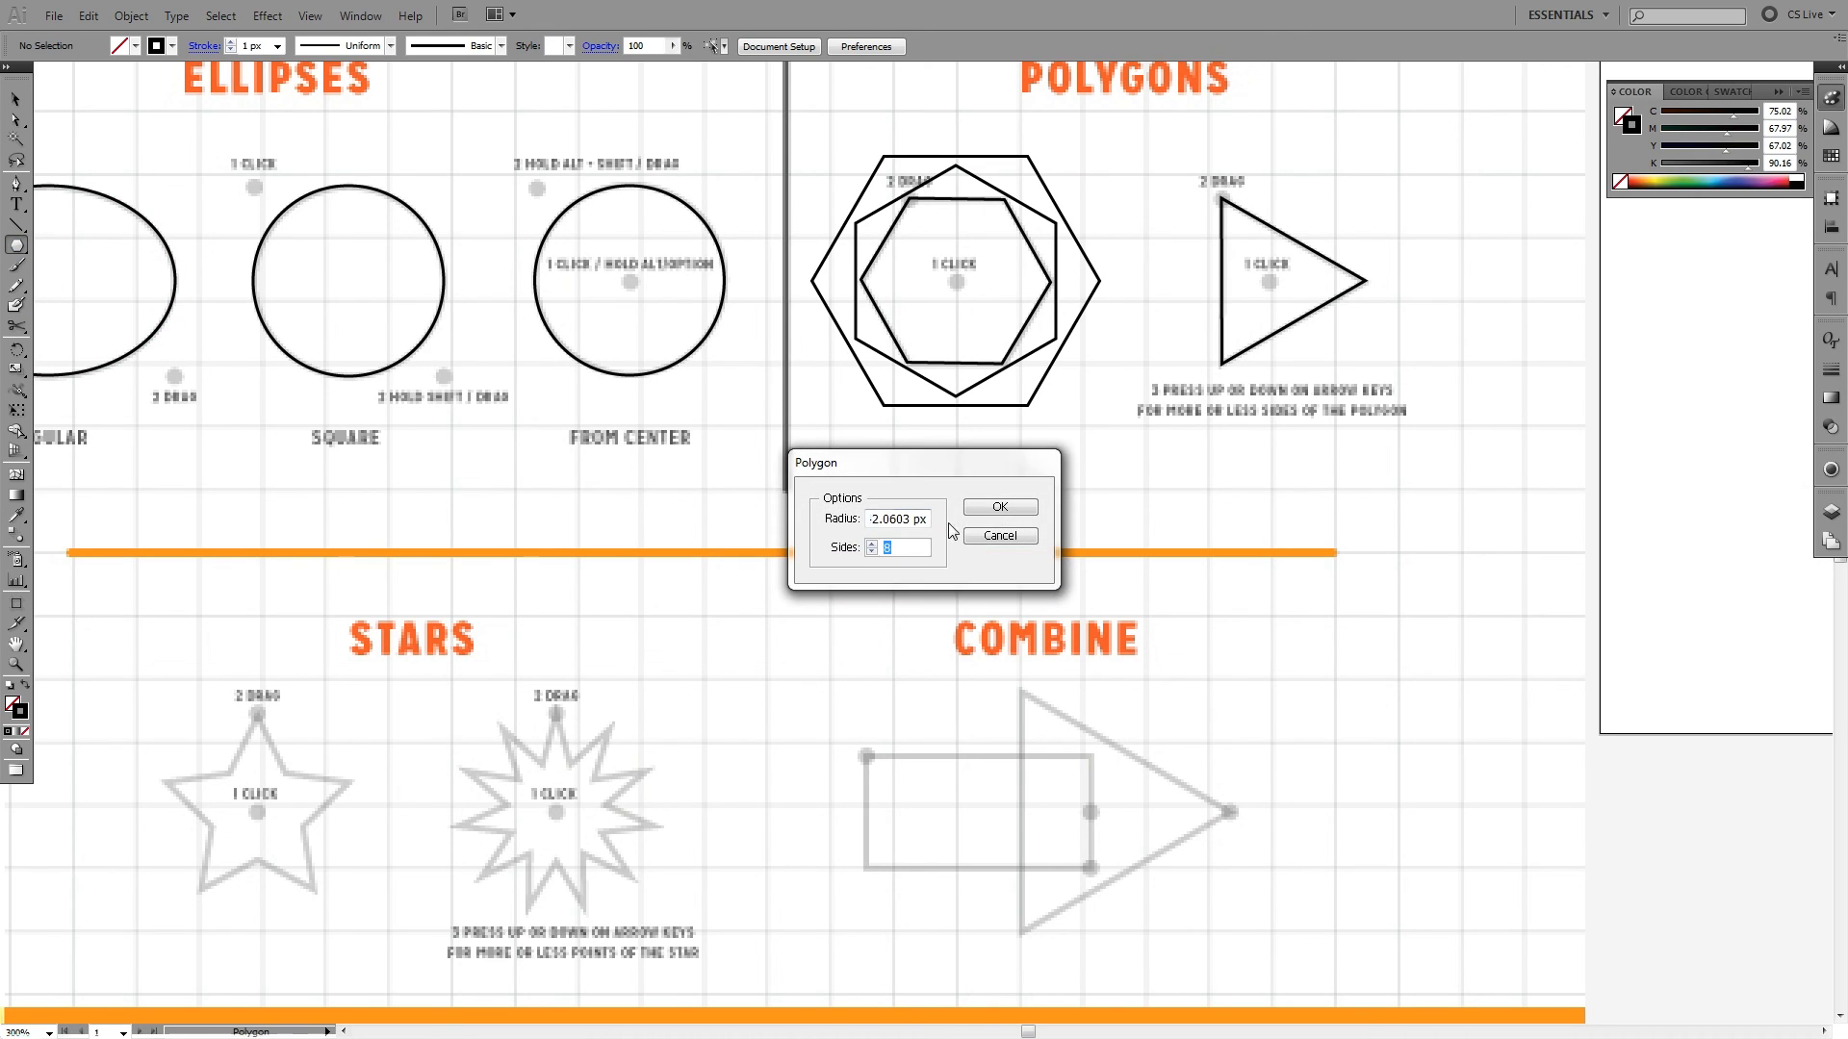
click(892, 519)
click(991, 508)
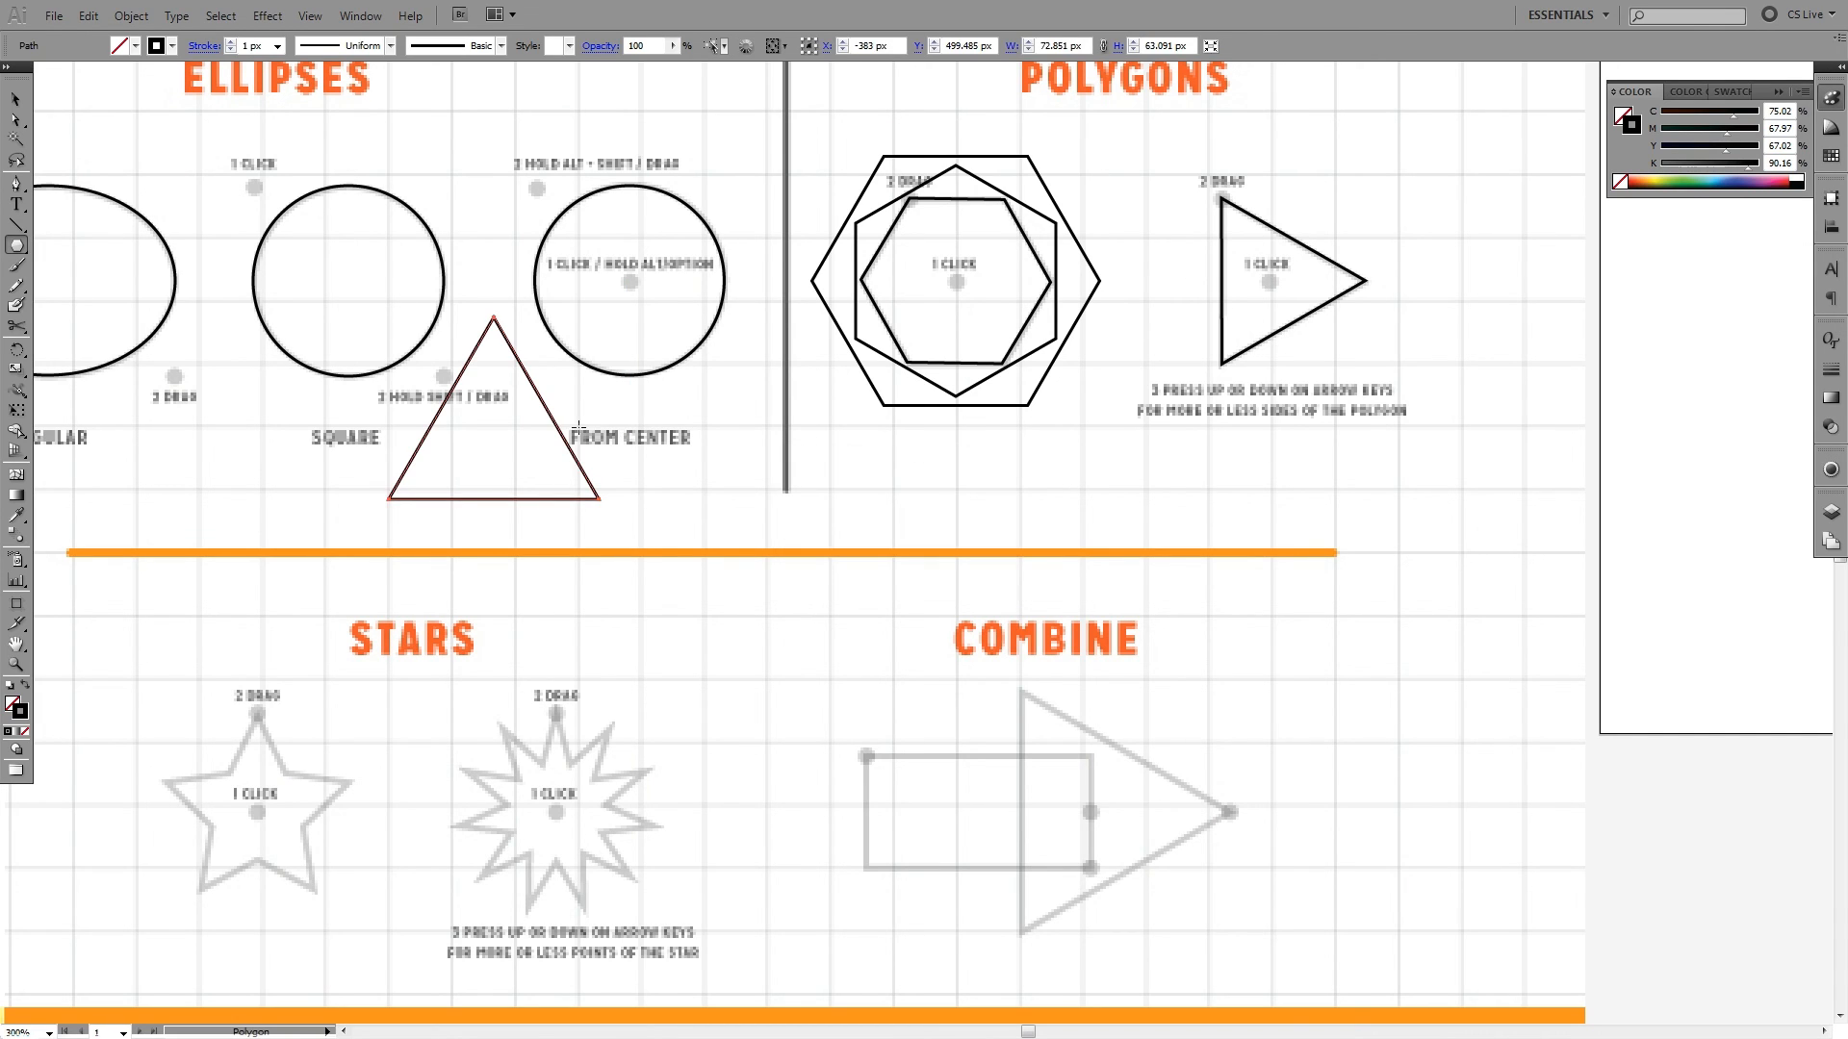
- Move the new triangle across to the Polygons section, below the traced triangle, and delete it
key(v)
drag(555, 418, 1223, 418)
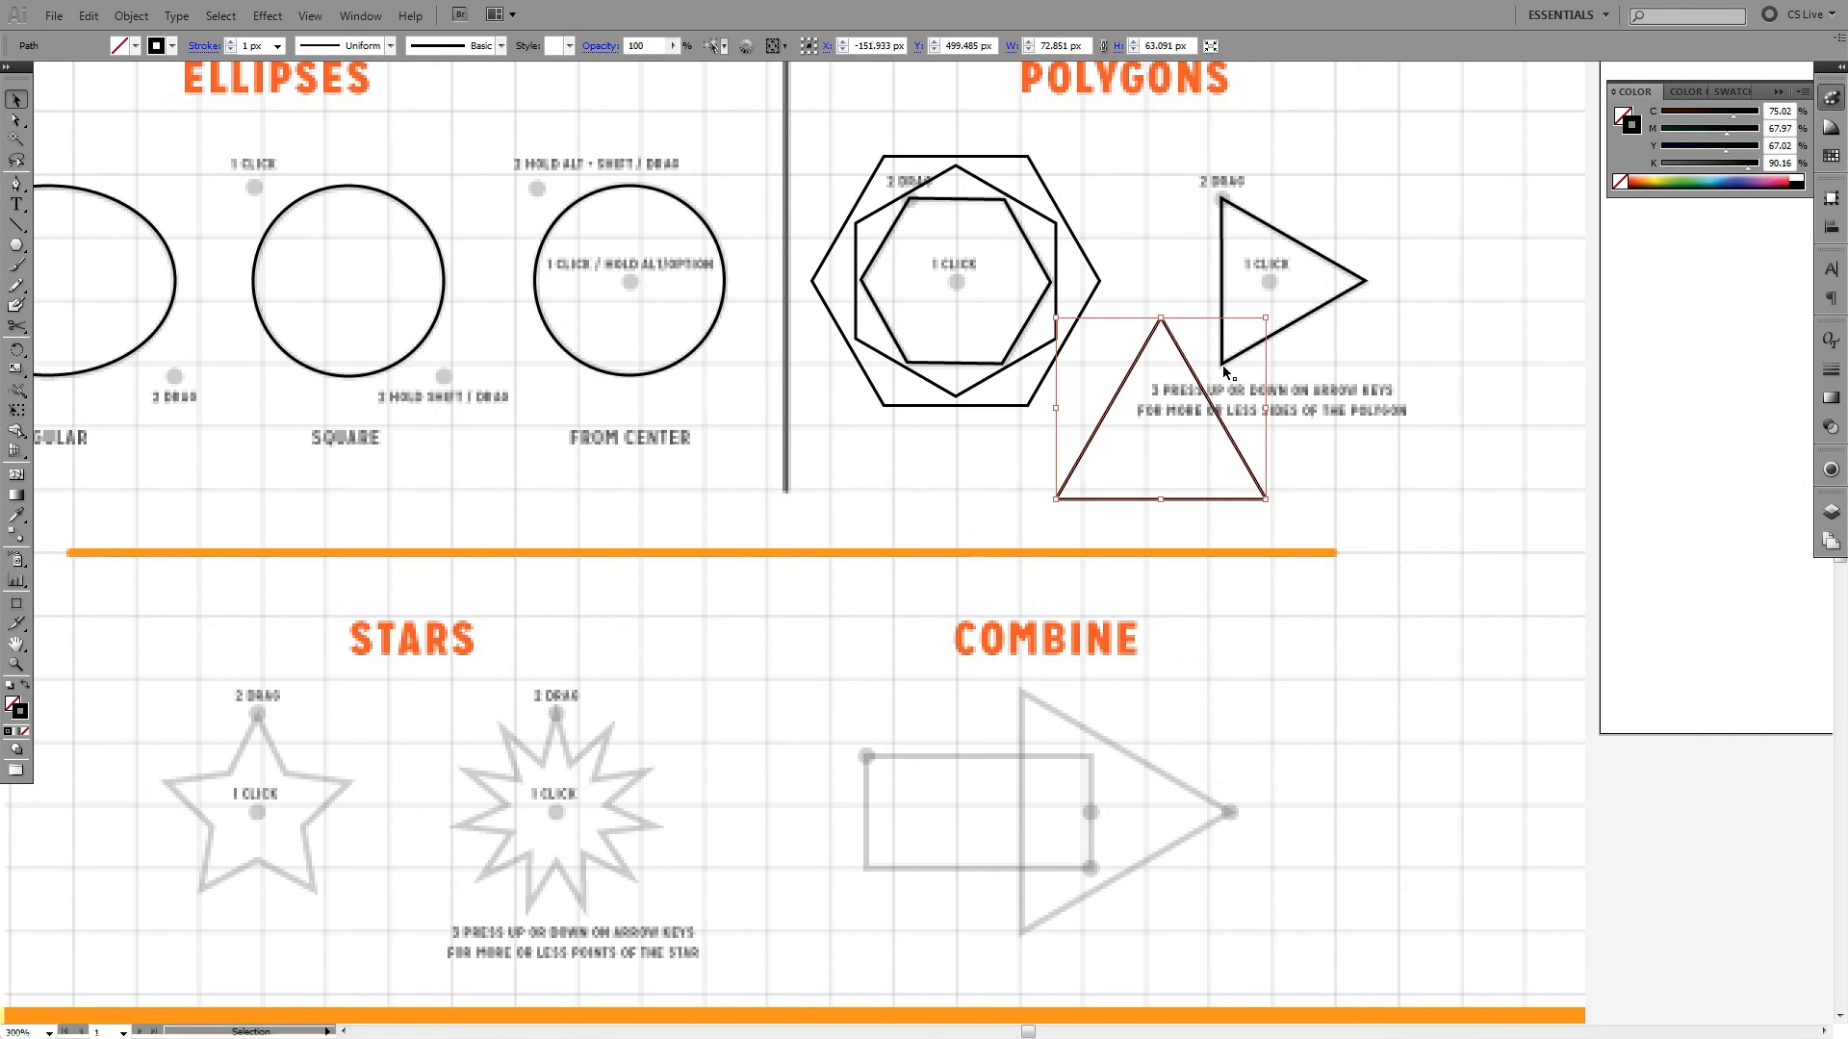
key(Delete)
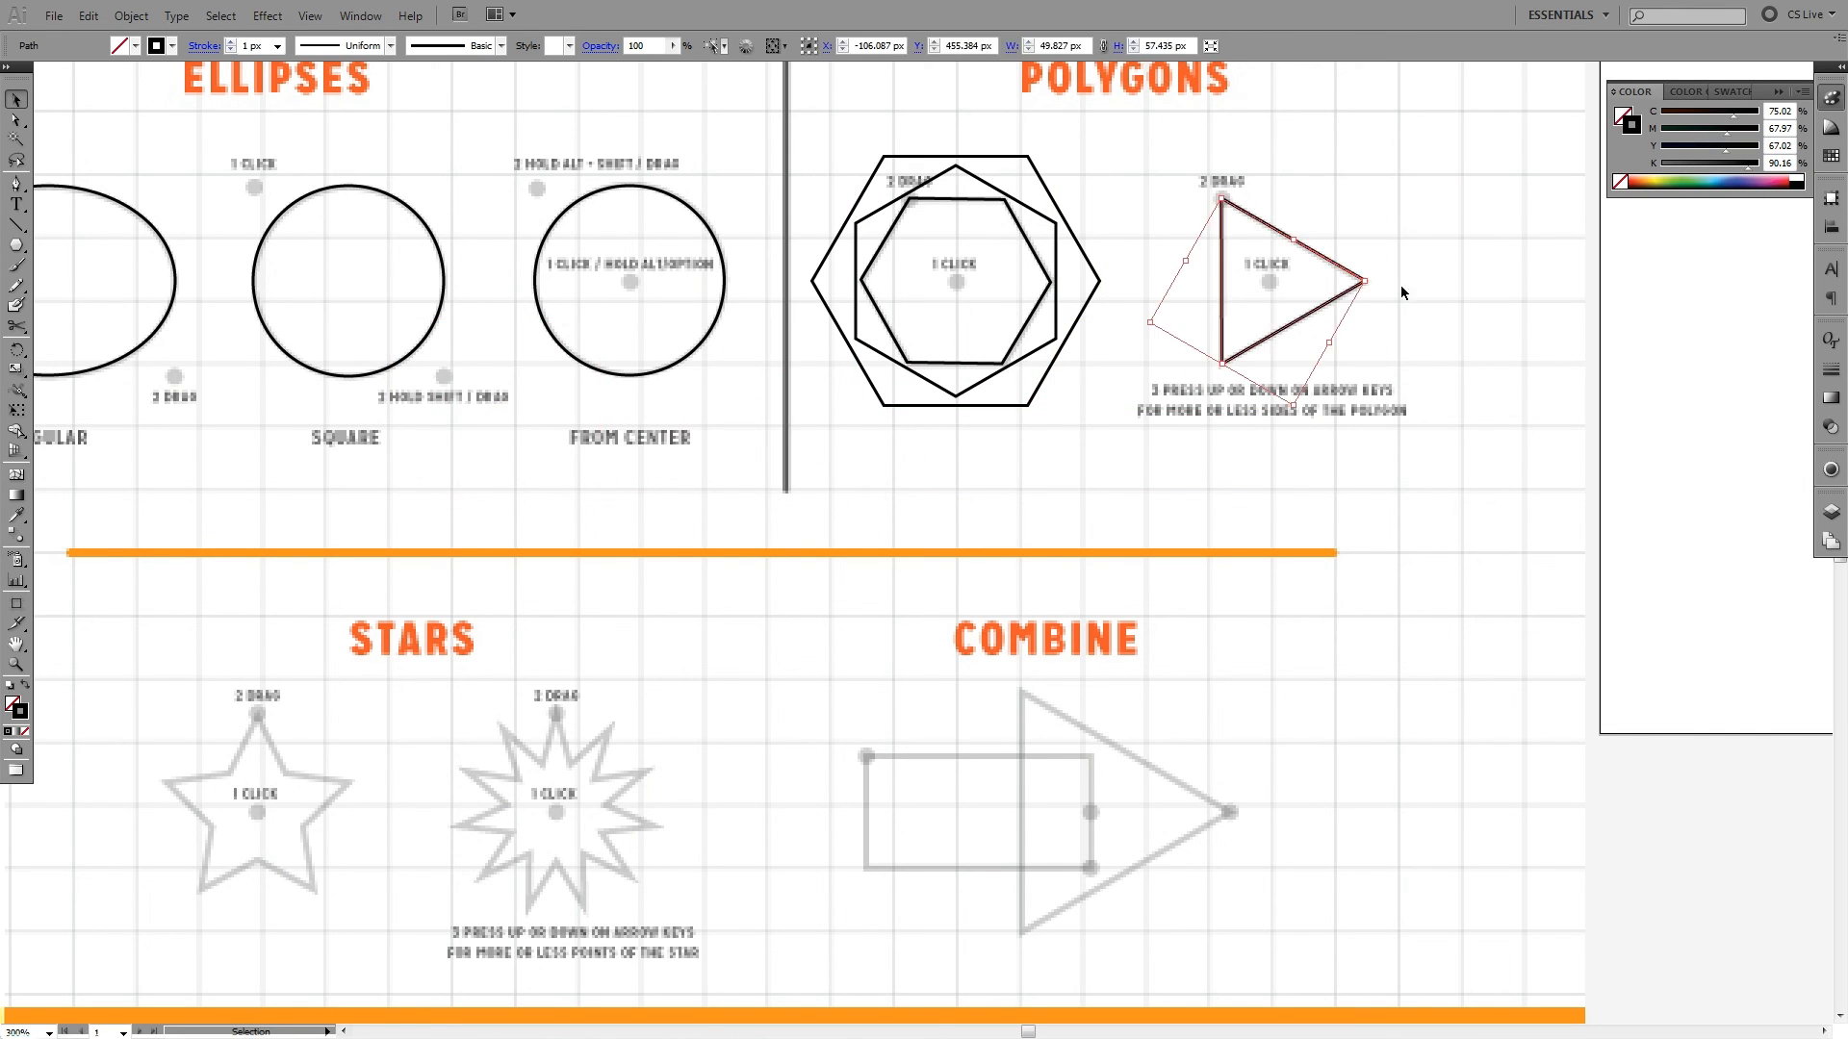
- Trace the first Stars exercise with the Star tool, drawing a five-pointed star about 66 × 63 px from its centre
drag(734, 529, 1117, 298)
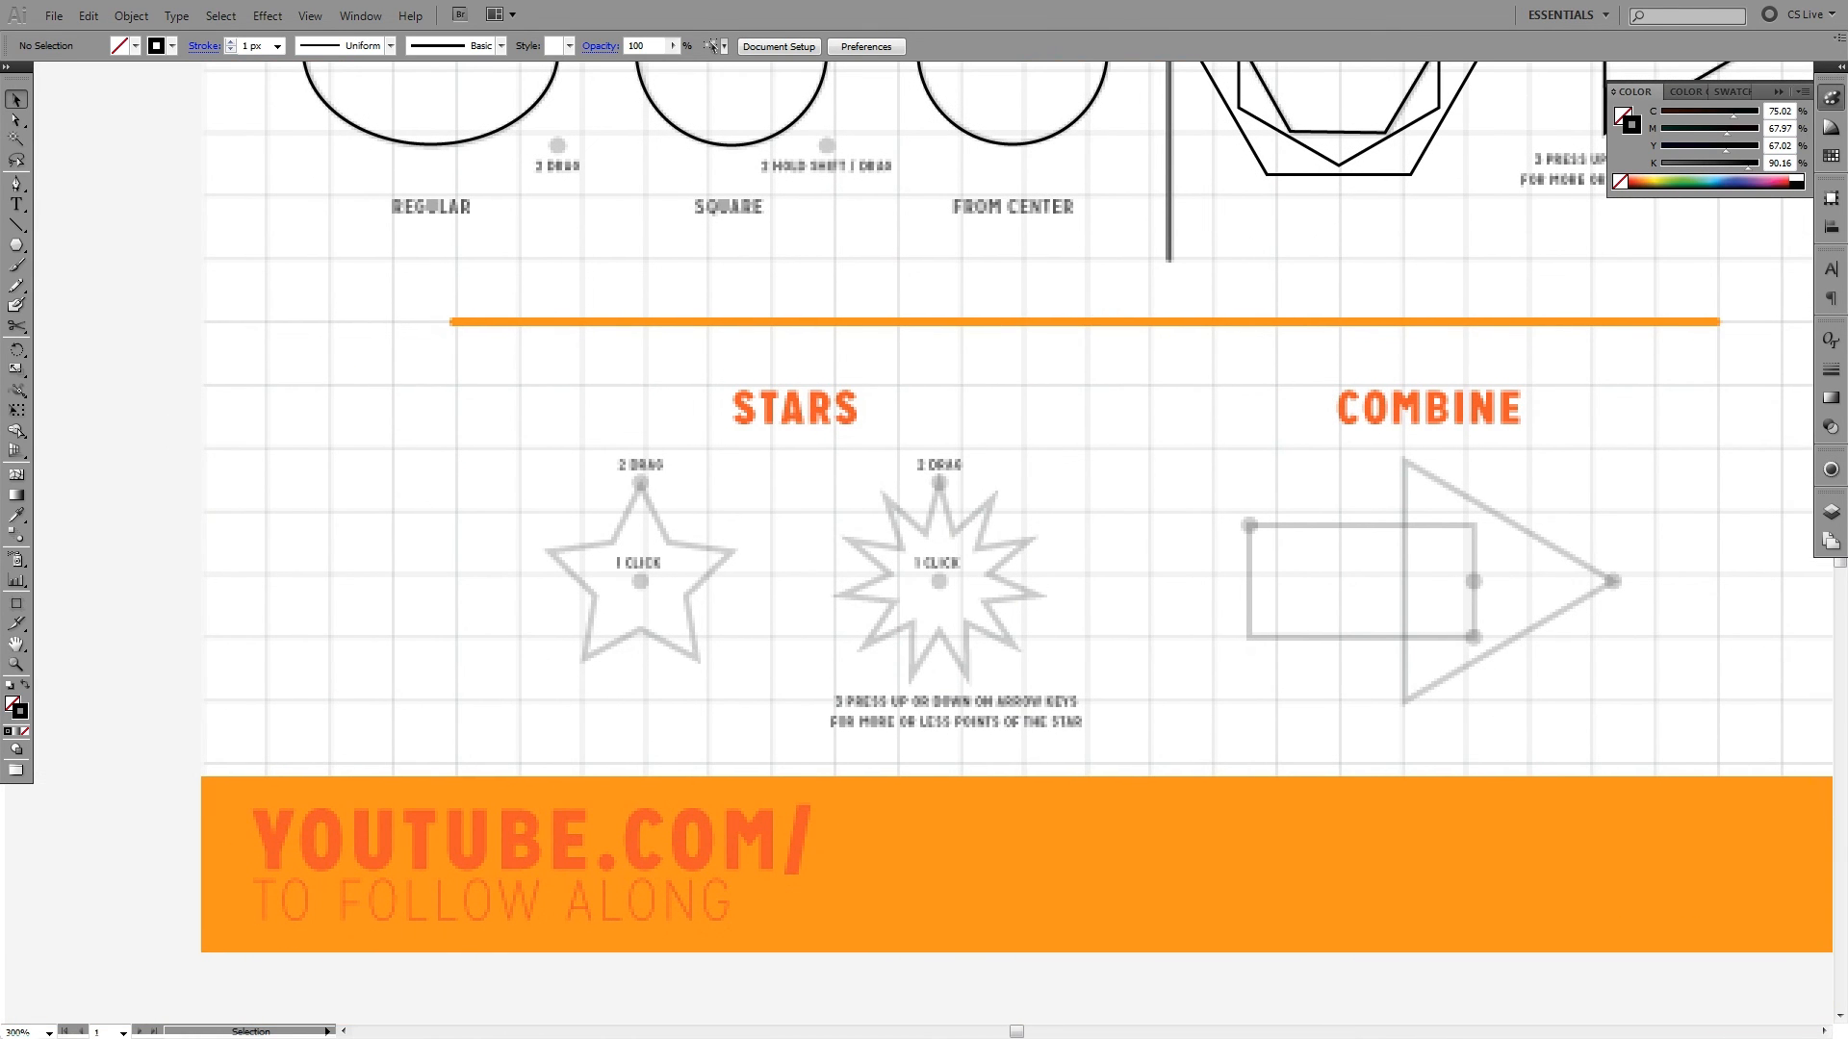
drag(17, 245, 50, 330)
drag(641, 582, 640, 482)
- Trace the second Stars exercise from its centre as an 11-point star about 68 × 67 px, and deselect it
key(space)
drag(1215, 313, 570, 676)
drag(978, 292, 956, 671)
drag(822, 636, 1135, 215)
drag(759, 665, 898, 314)
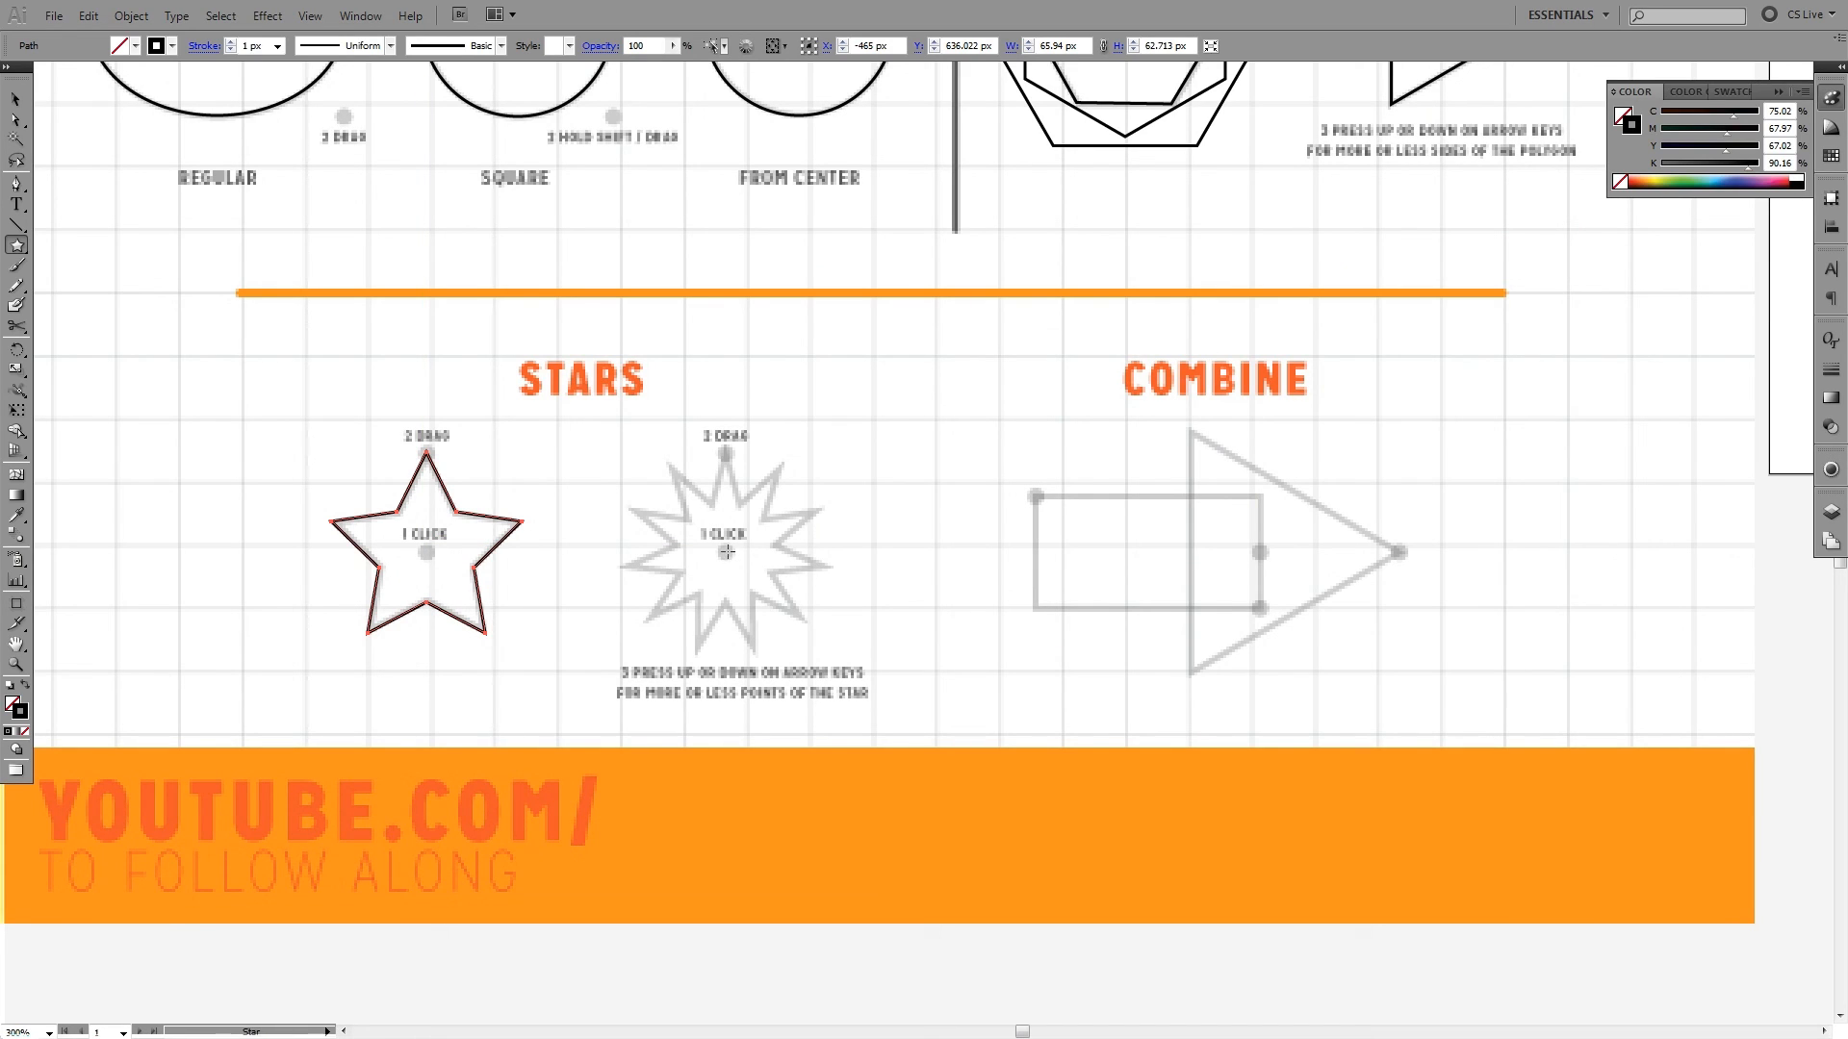
drag(725, 553, 726, 452)
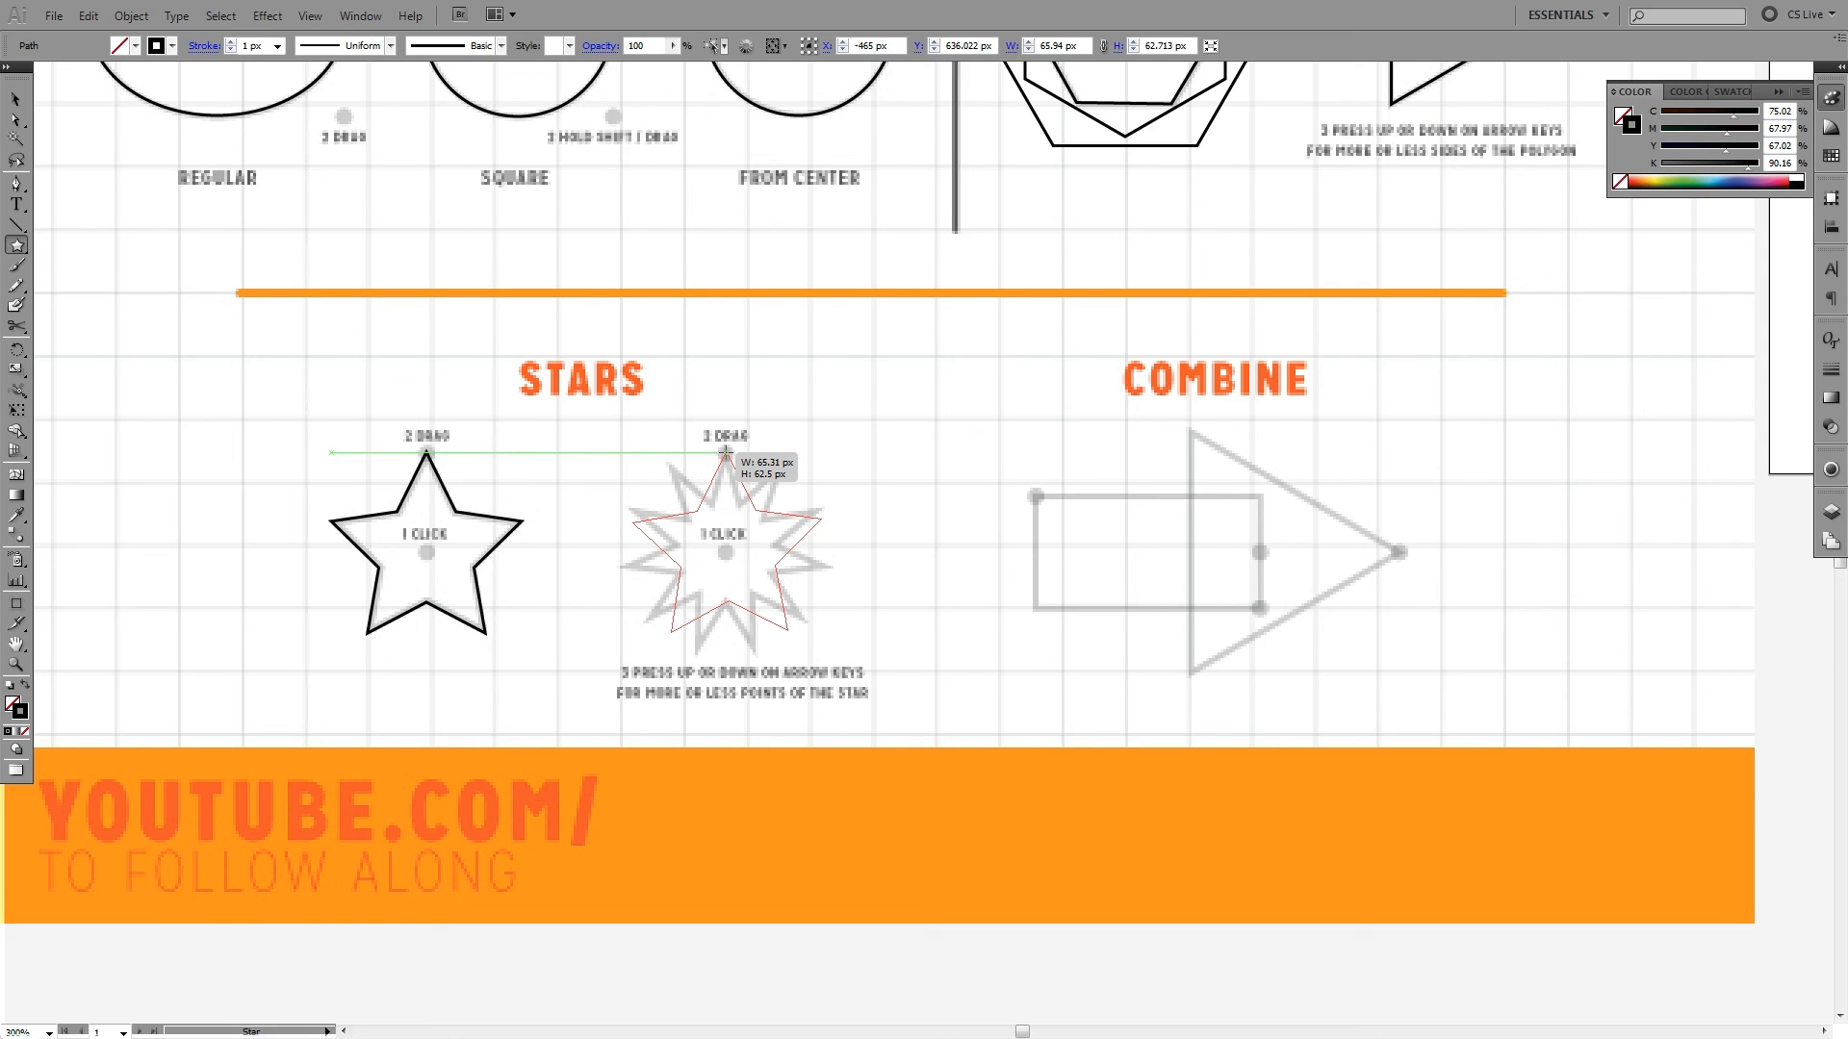
key(Up)
key(Up)
key(Up)
key(Up)
key(Up)
key(Up)
key(Up)
drag(726, 452, 725, 451)
key(Down)
key(Down)
key(Down)
key(Down)
key(Down)
key(Down)
key(Down)
key(Up)
key(Up)
key(Up)
key(Up)
key(Up)
key(Up)
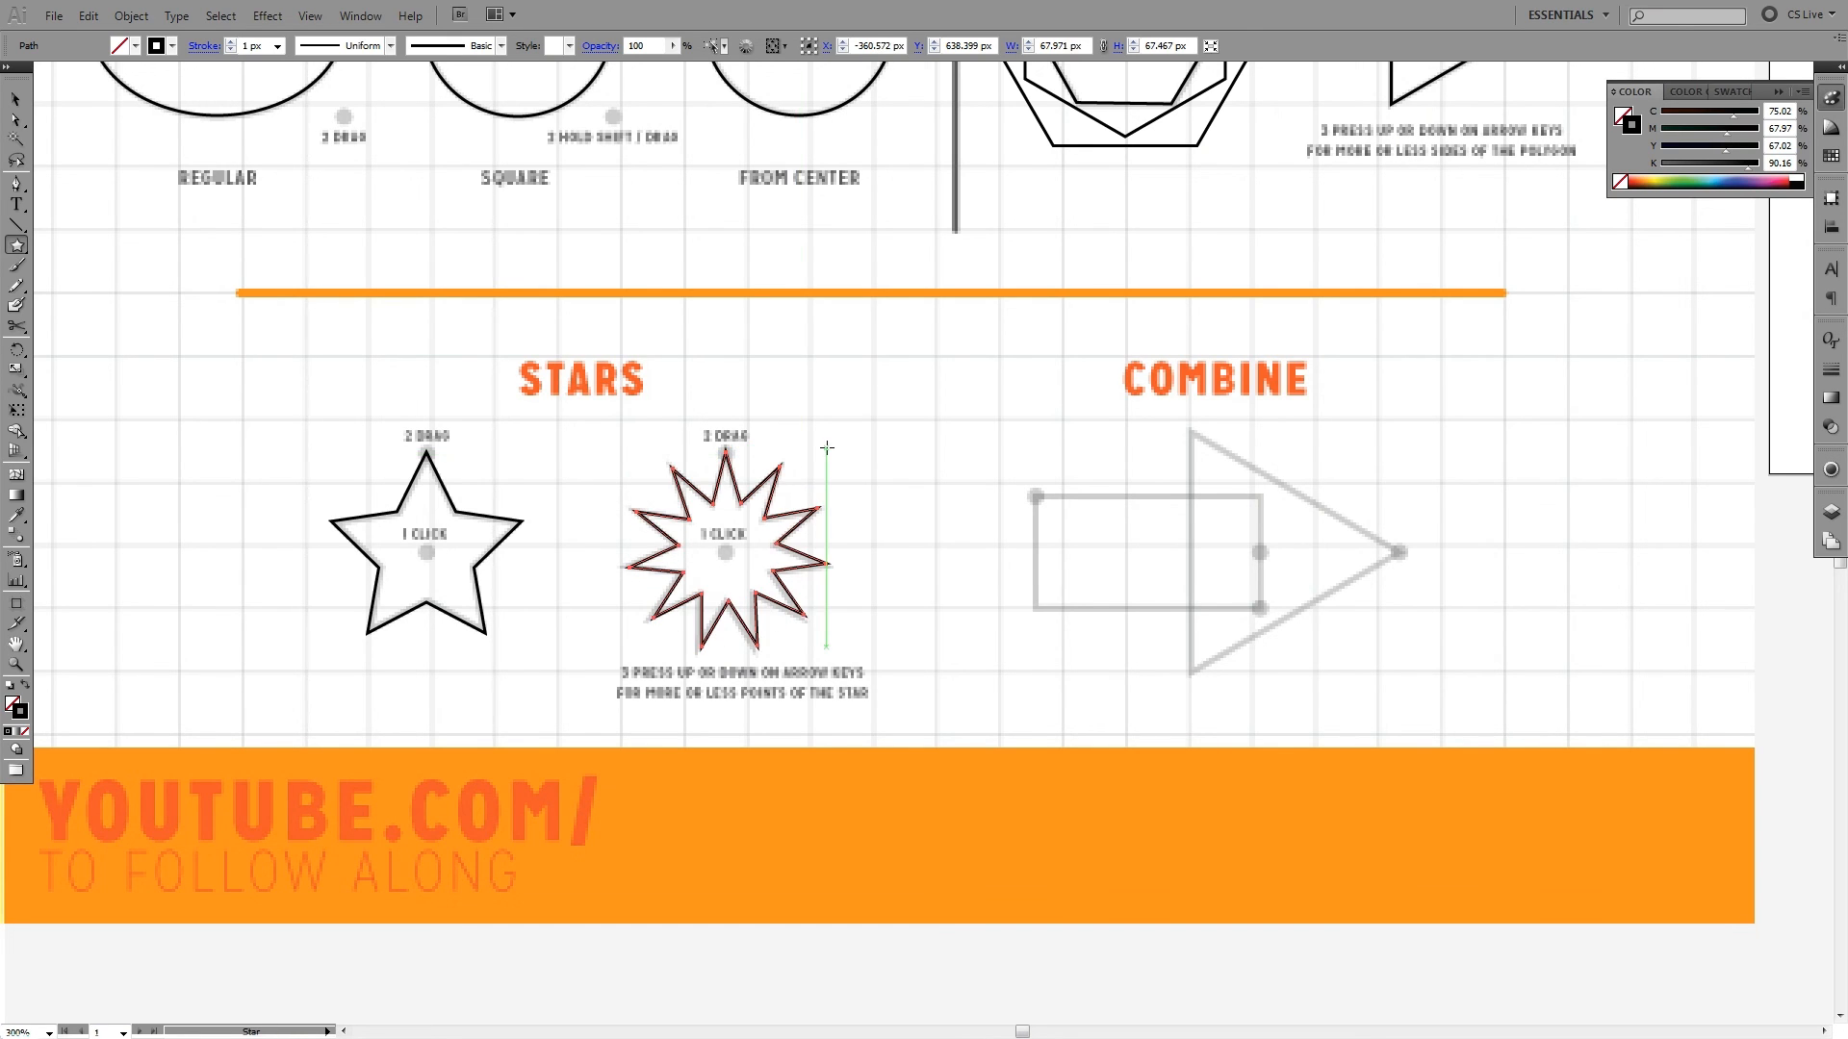
ctrl+click(851, 420)
key(v)
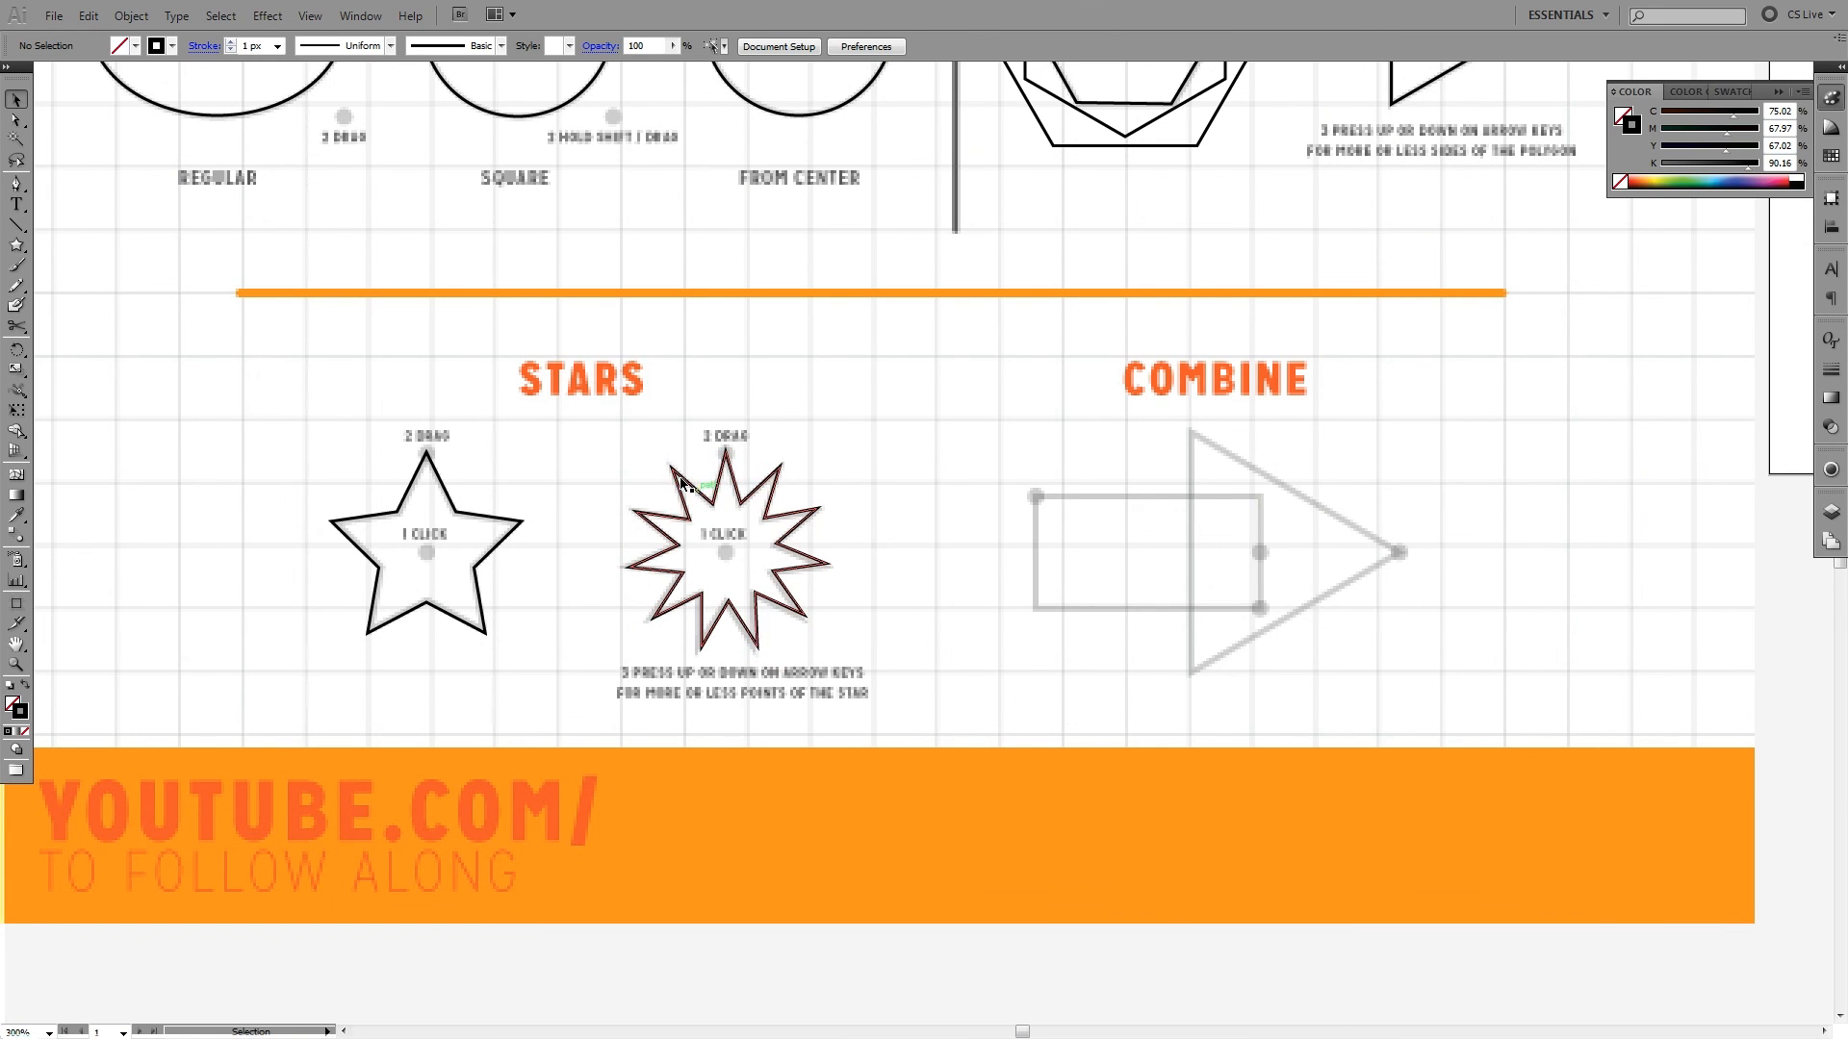
- Select the 11-point star with the Selection tool to examine its bounding box
drag(689, 455, 875, 616)
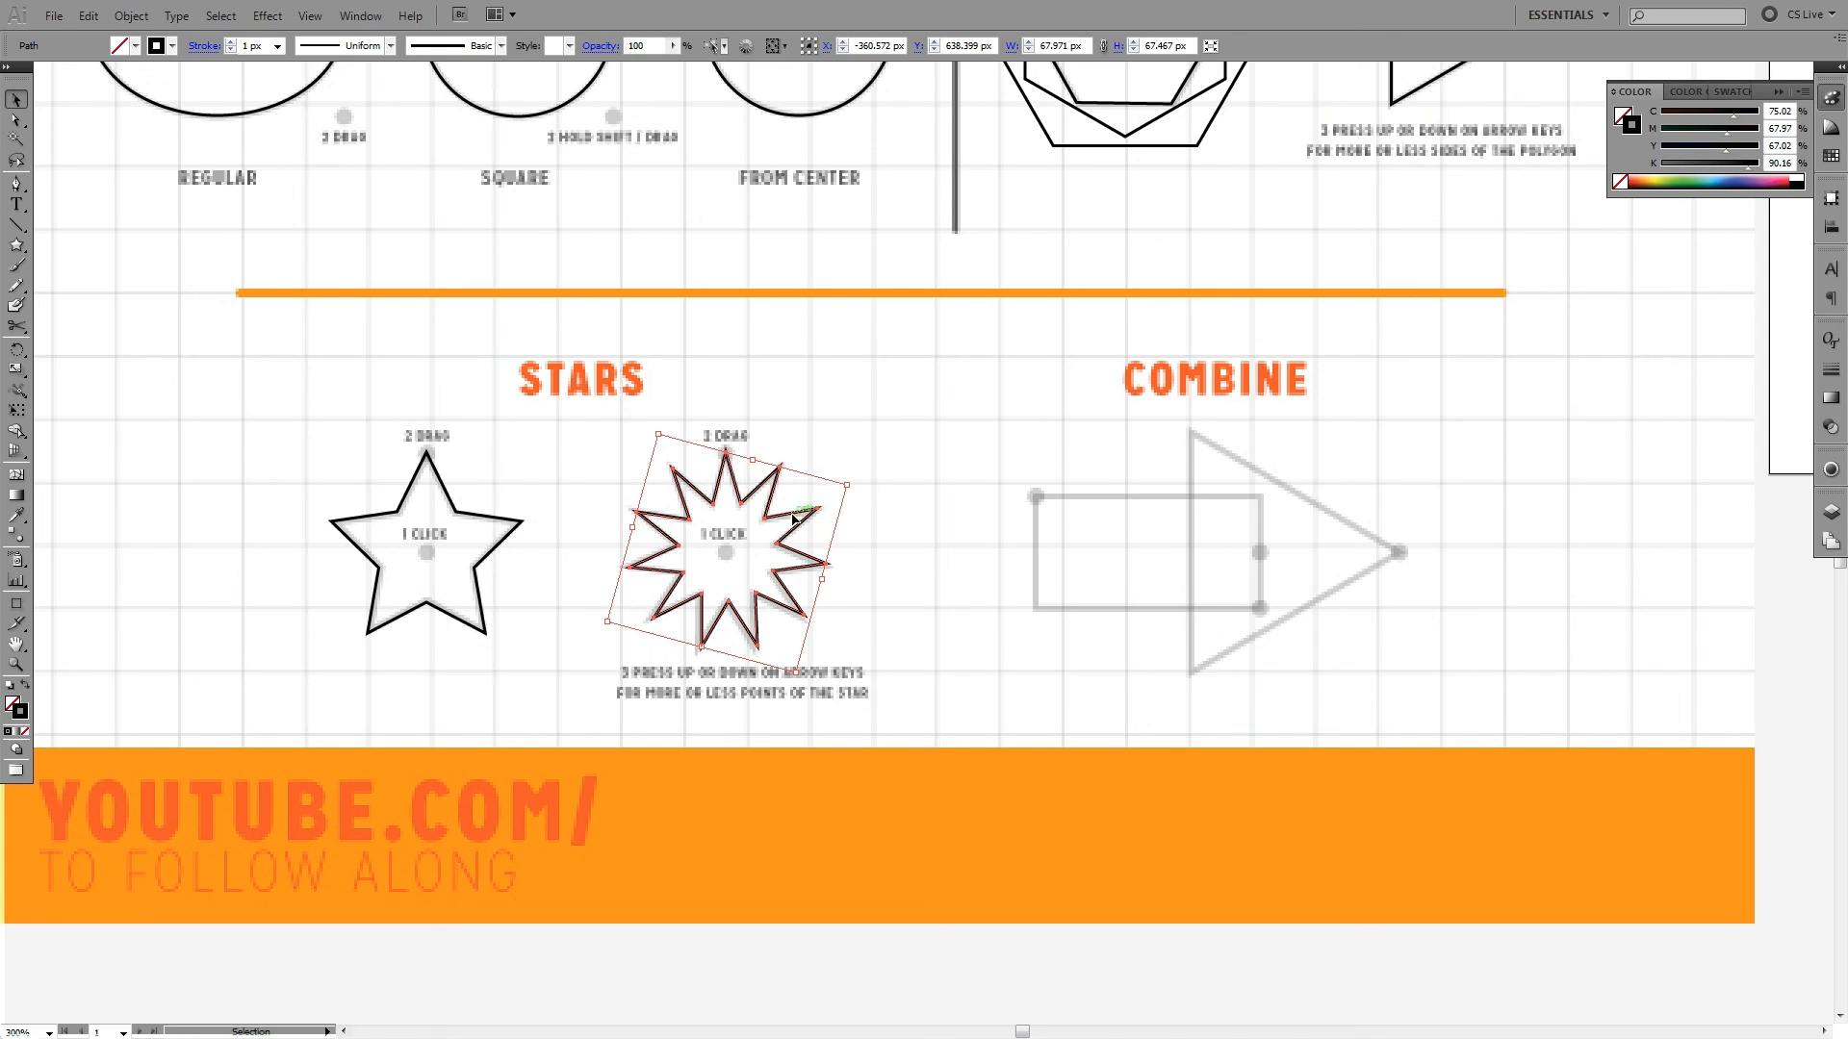
click(871, 465)
click(737, 558)
- Create an 11-point star with radius 1 of 20 px and radius 2 of 18 px between the two traced stars
click(21, 248)
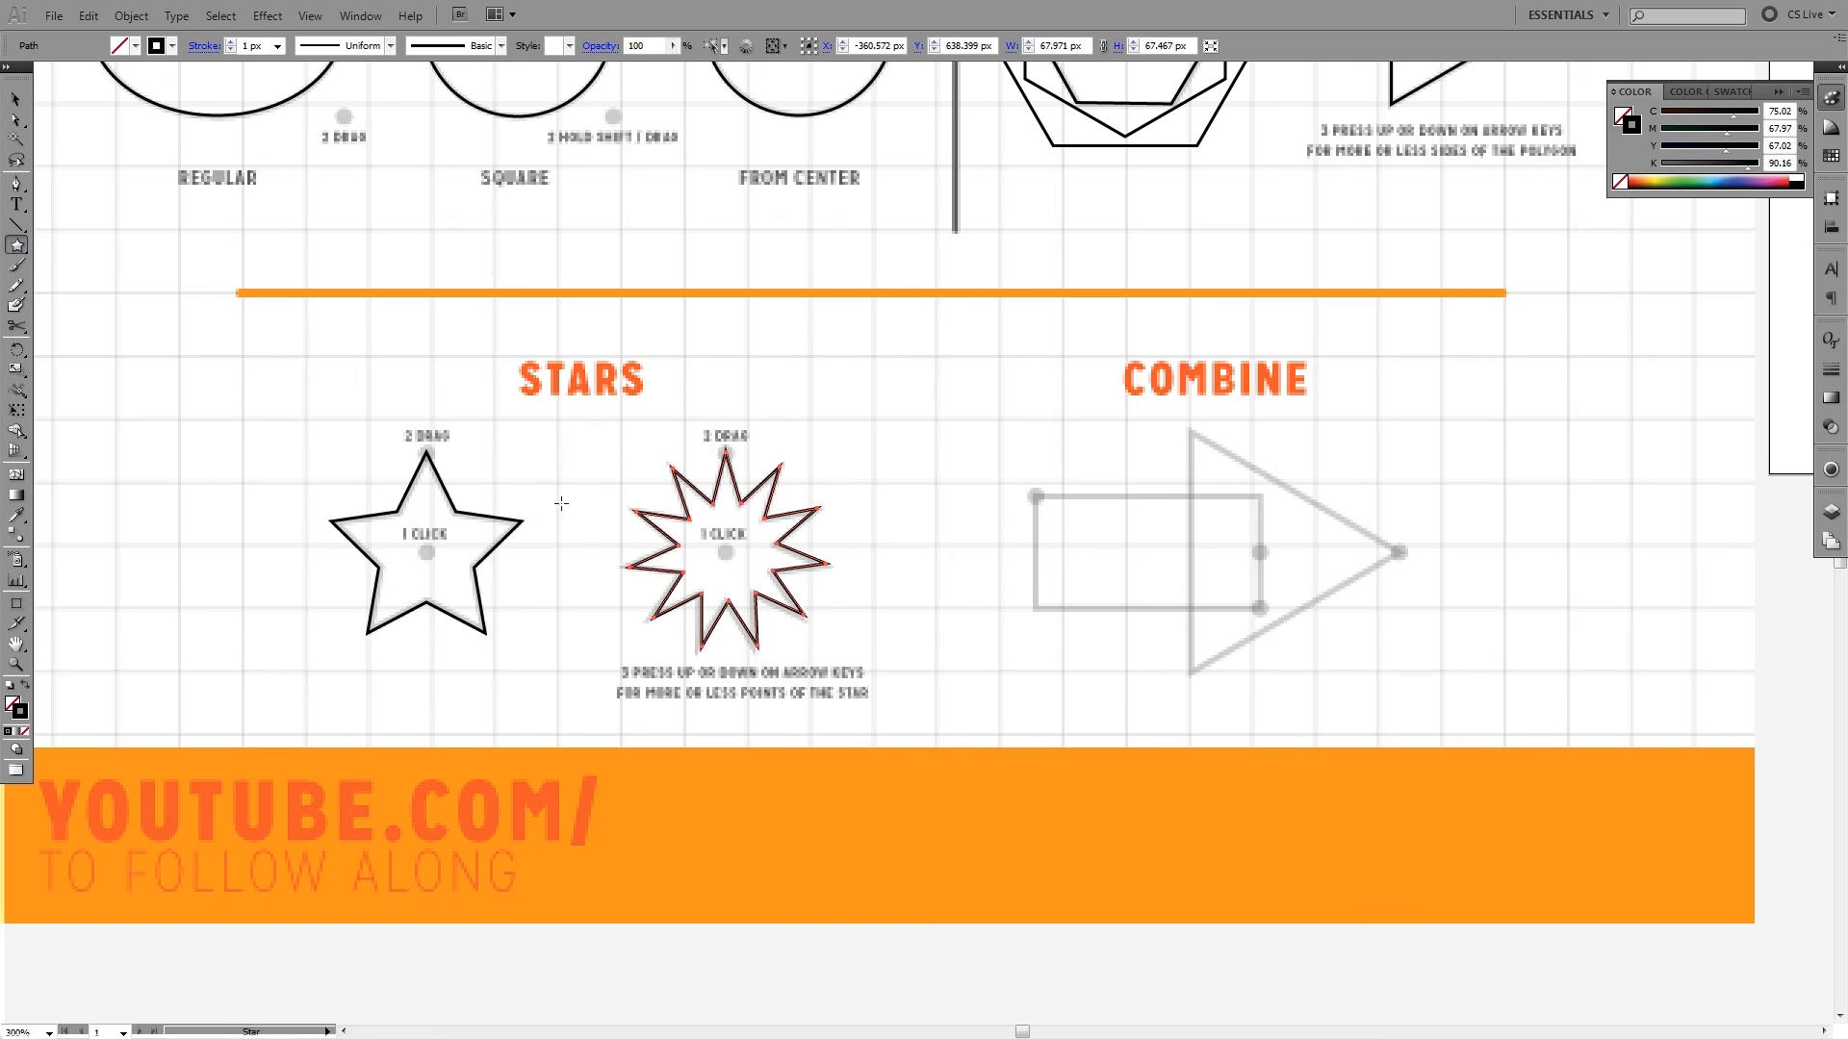
click(573, 545)
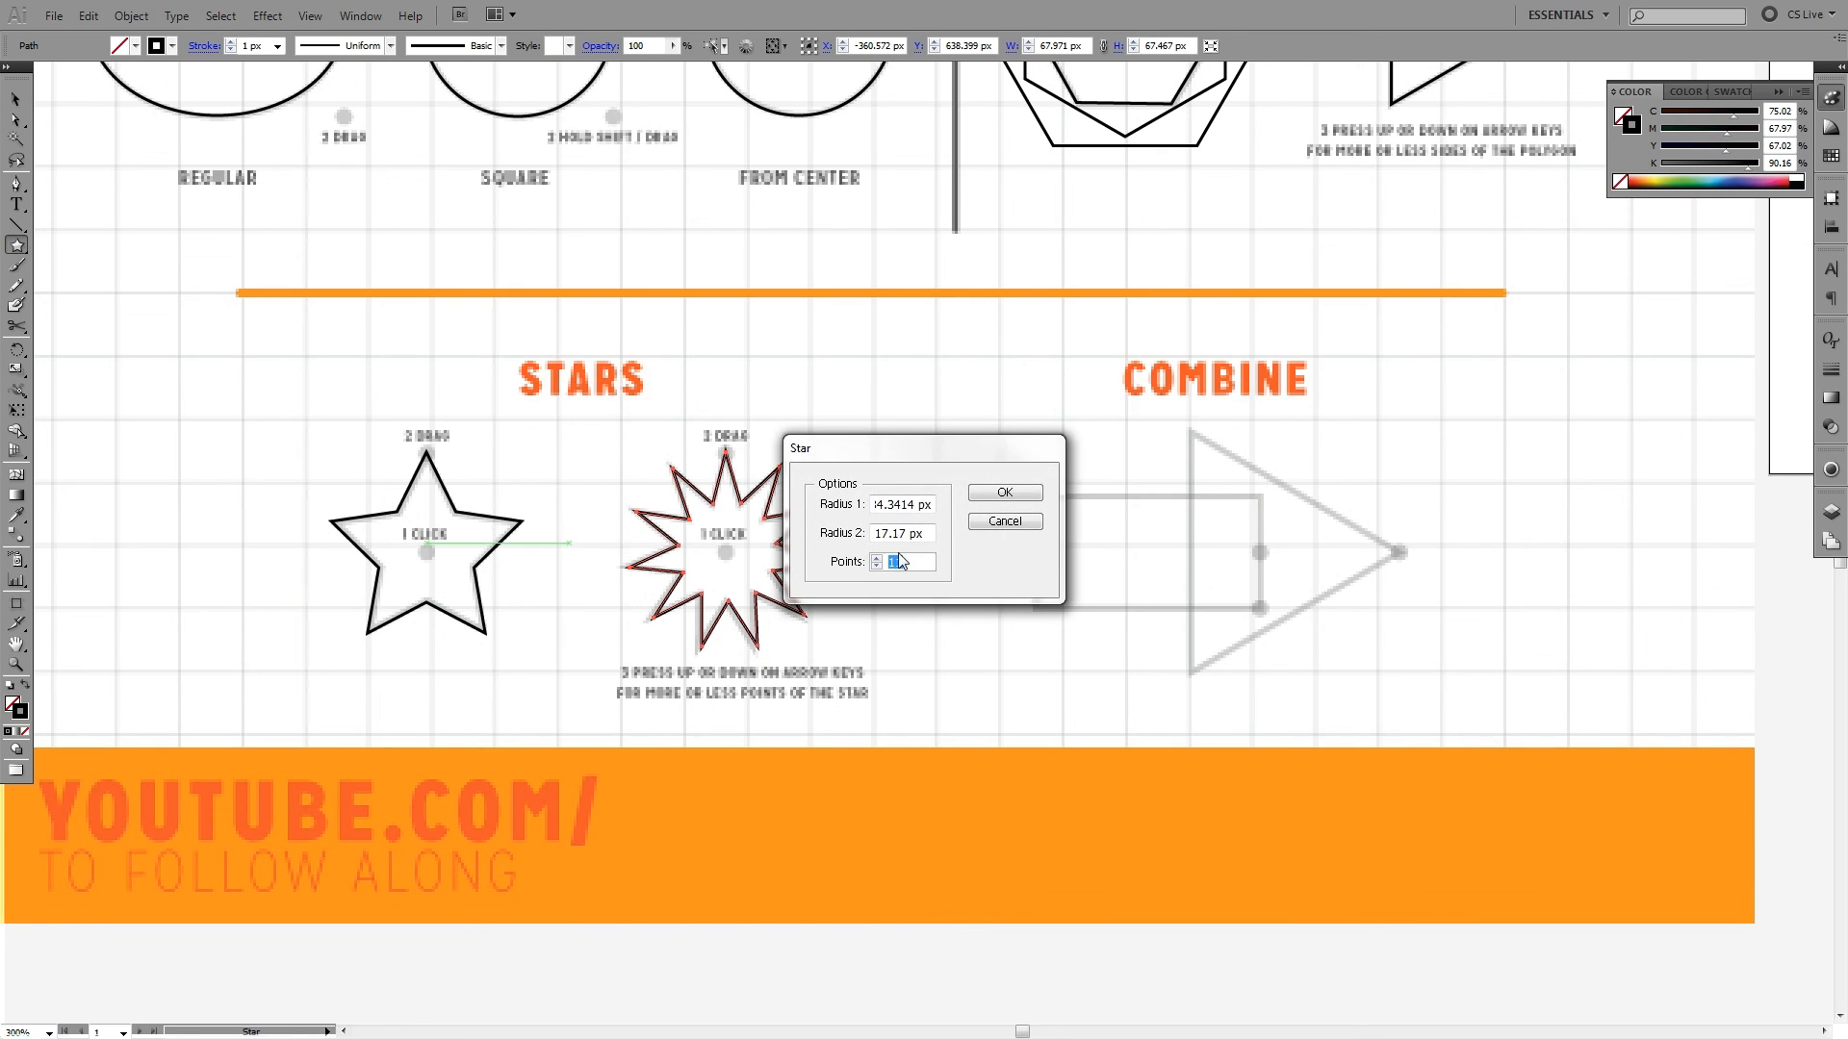
click(915, 507)
double_click(930, 507)
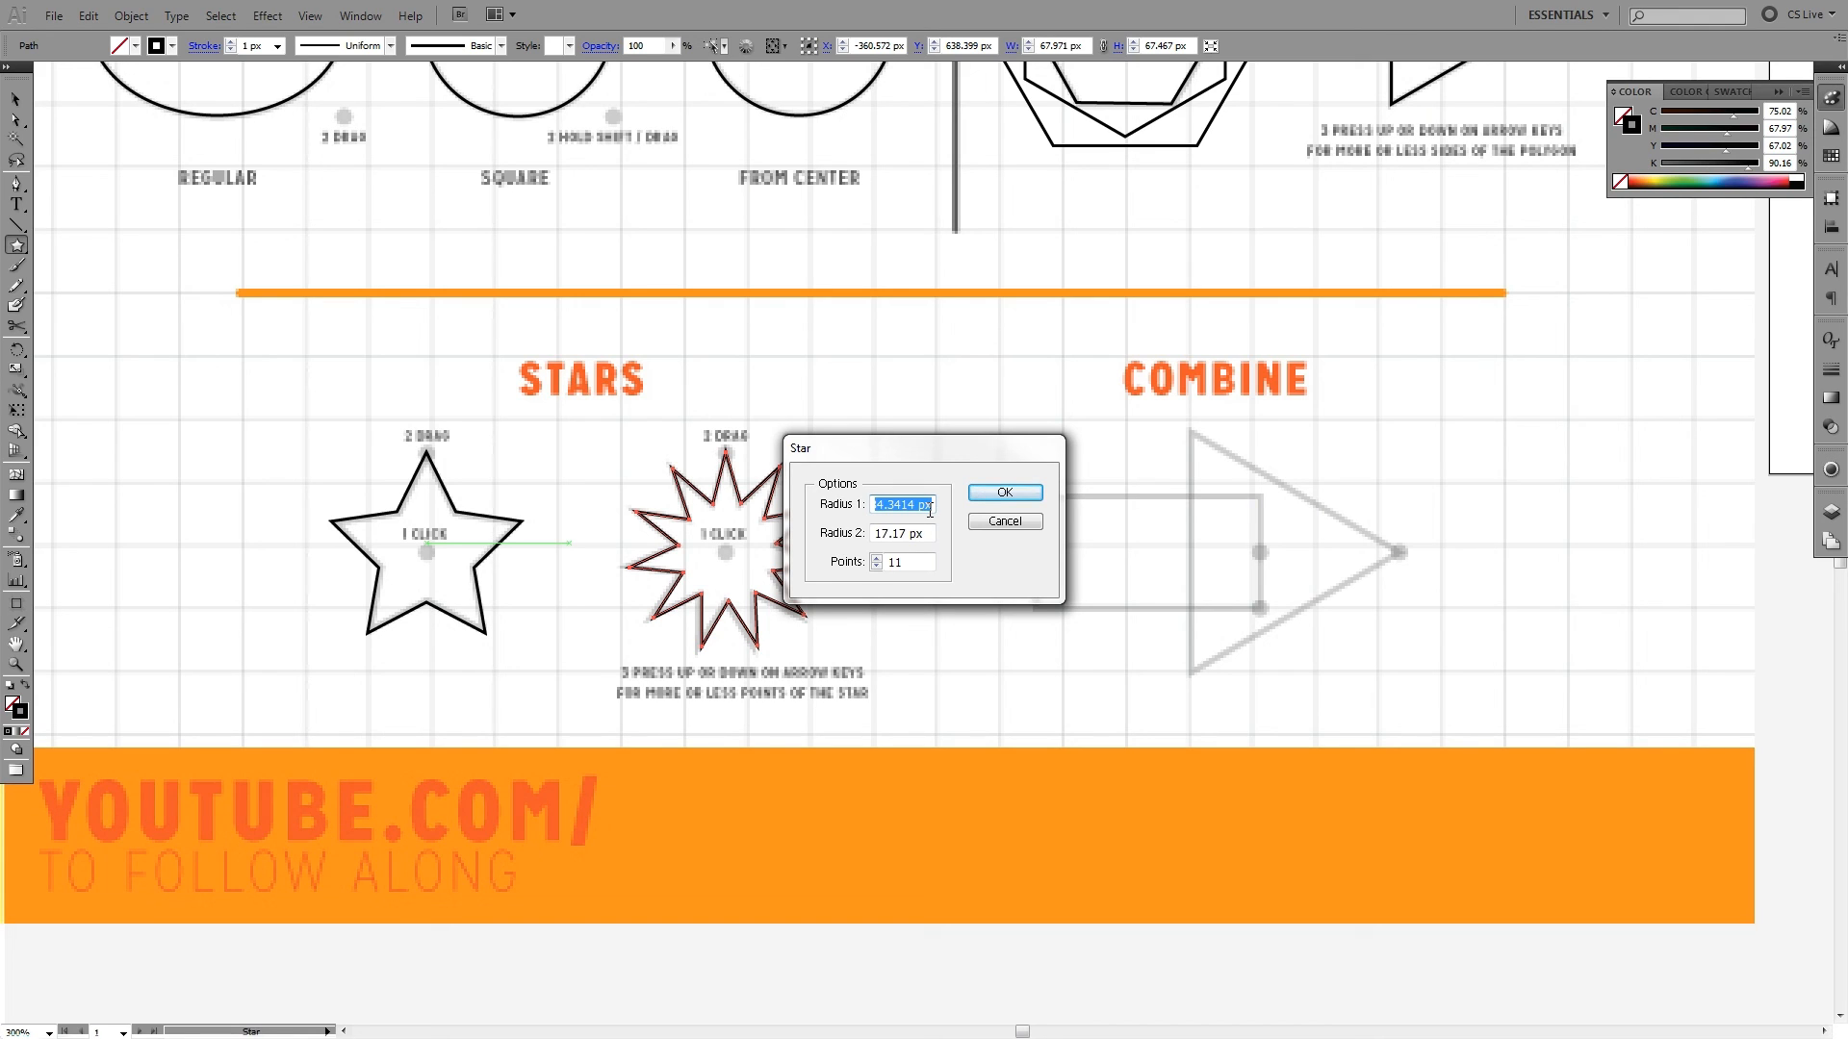
text(20)
key(Tab)
text(18)
key(Return)
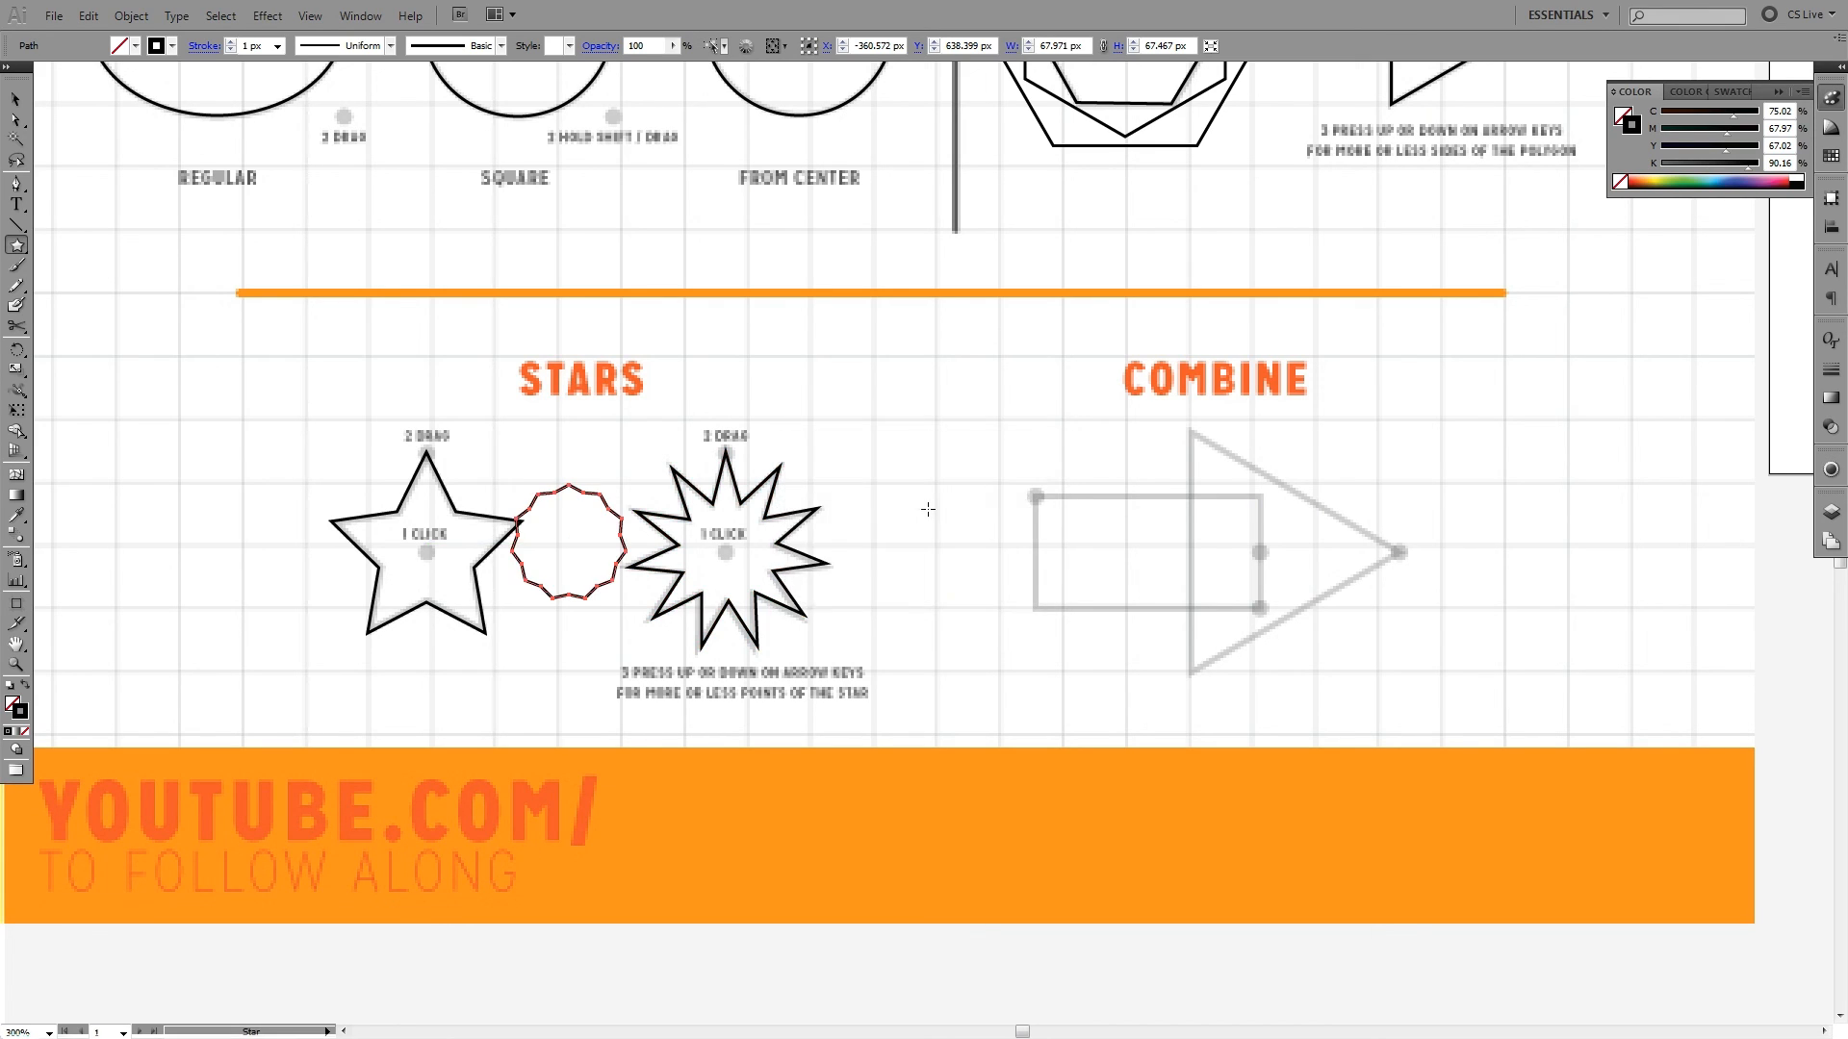
key(ctrl+v)
click(608, 519)
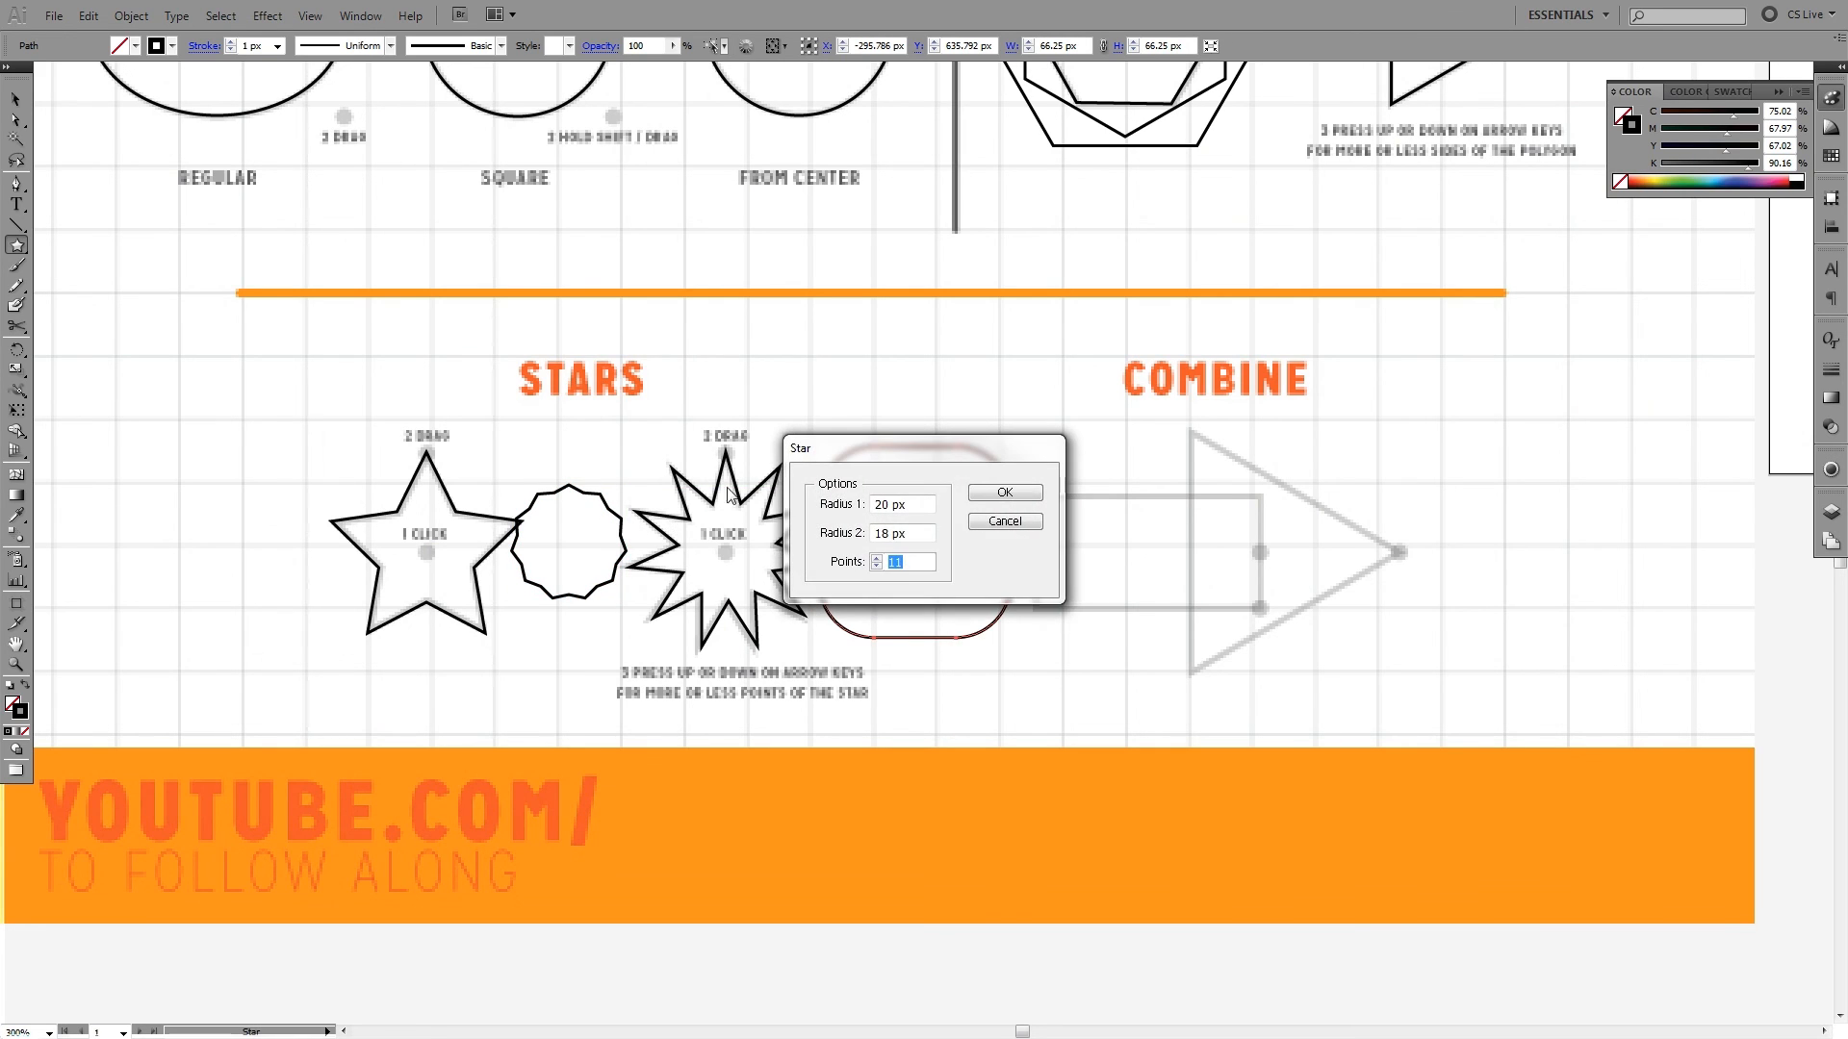
click(988, 524)
key(Delete)
key(v)
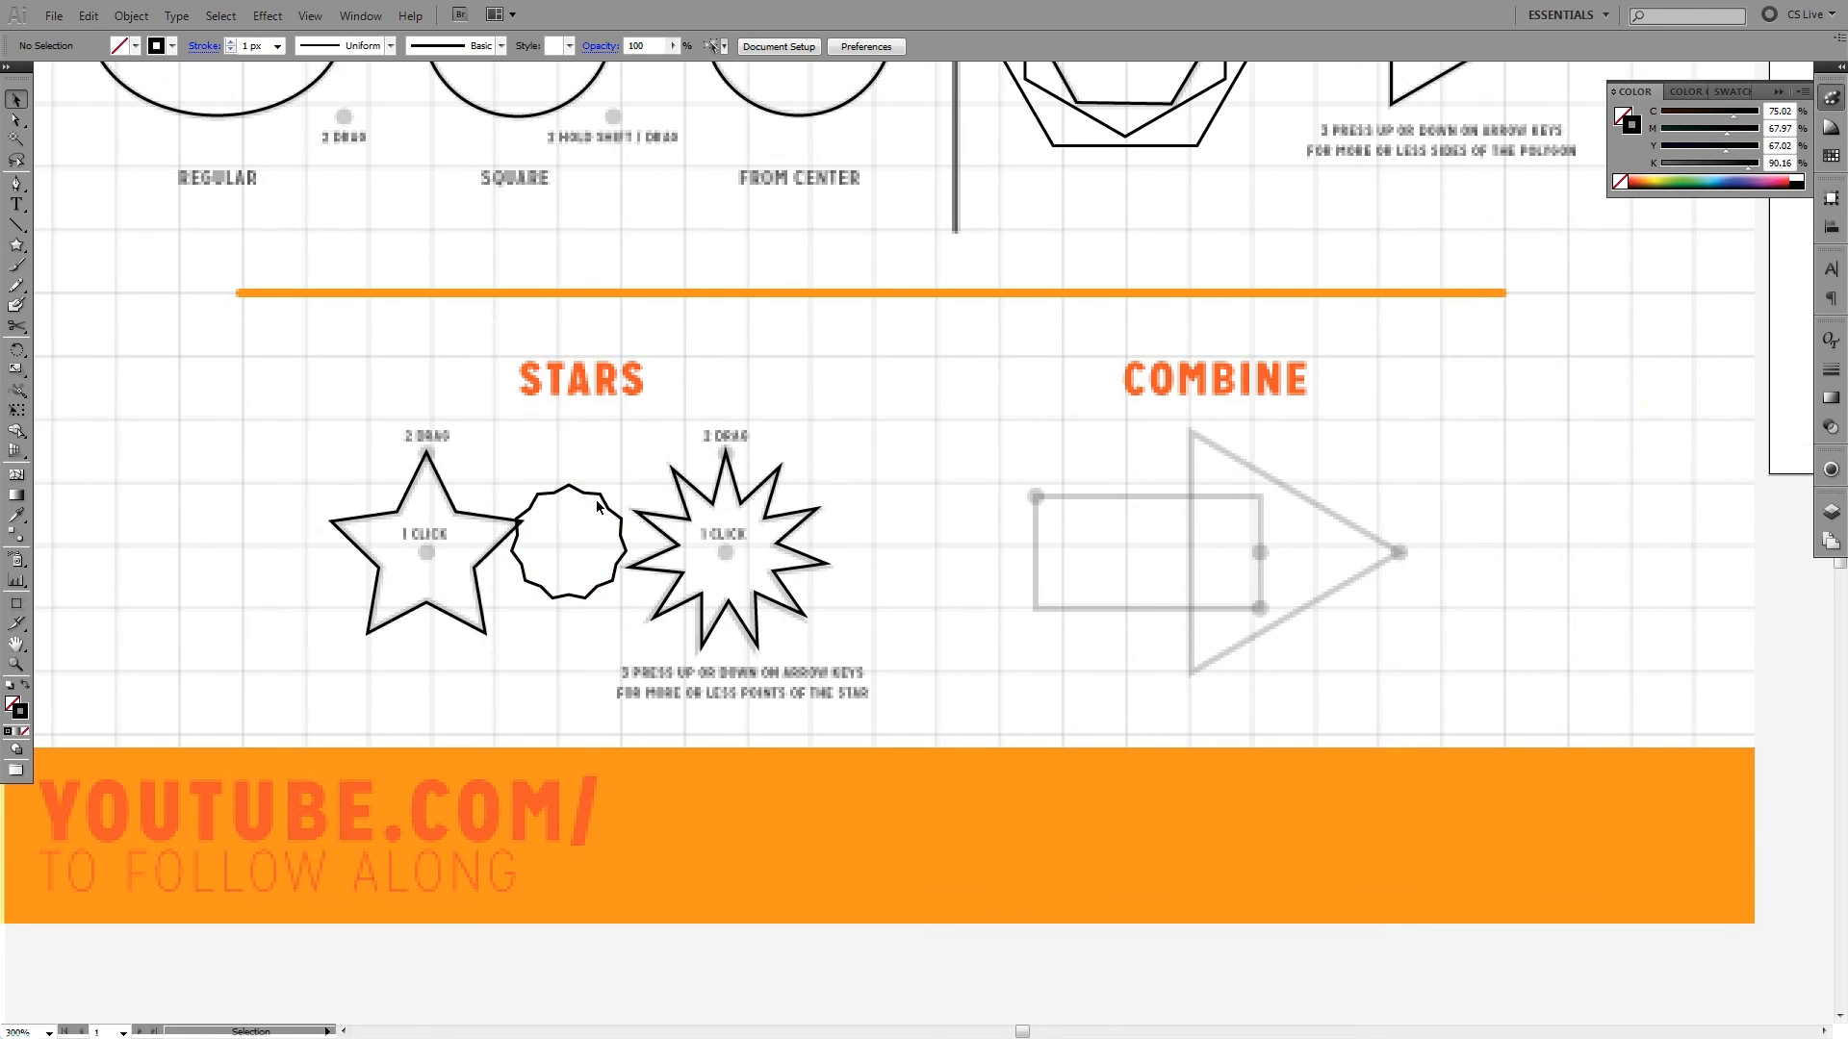
- Move the shallow-pointed star beside the Combine section's rectangle, enlarge it to about 67 × 67 px, and deselect it
click(597, 500)
click(616, 471)
drag(607, 501, 1008, 520)
click(1075, 450)
drag(1075, 450, 934, 454)
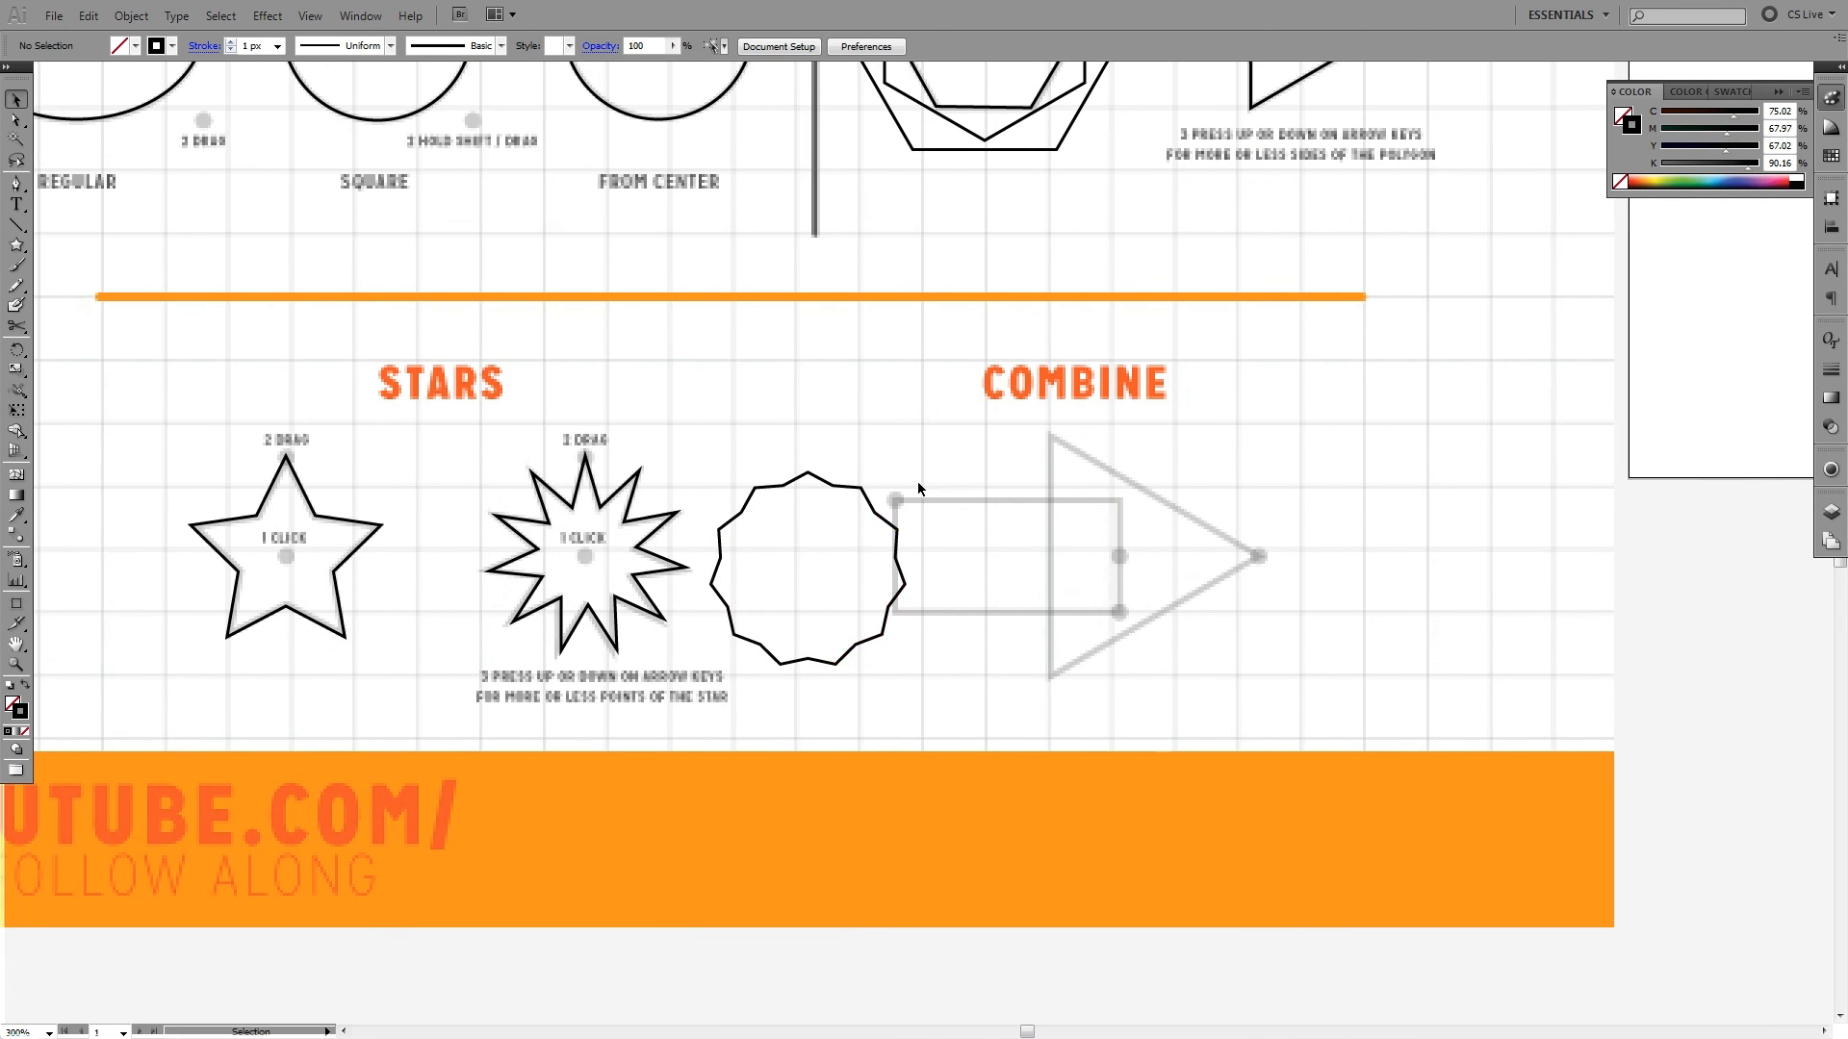
- Give the shallow-pointed star beside the Combine section's rectangle a black fill and no stroke
click(916, 482)
key(shift+x)
click(931, 535)
click(852, 574)
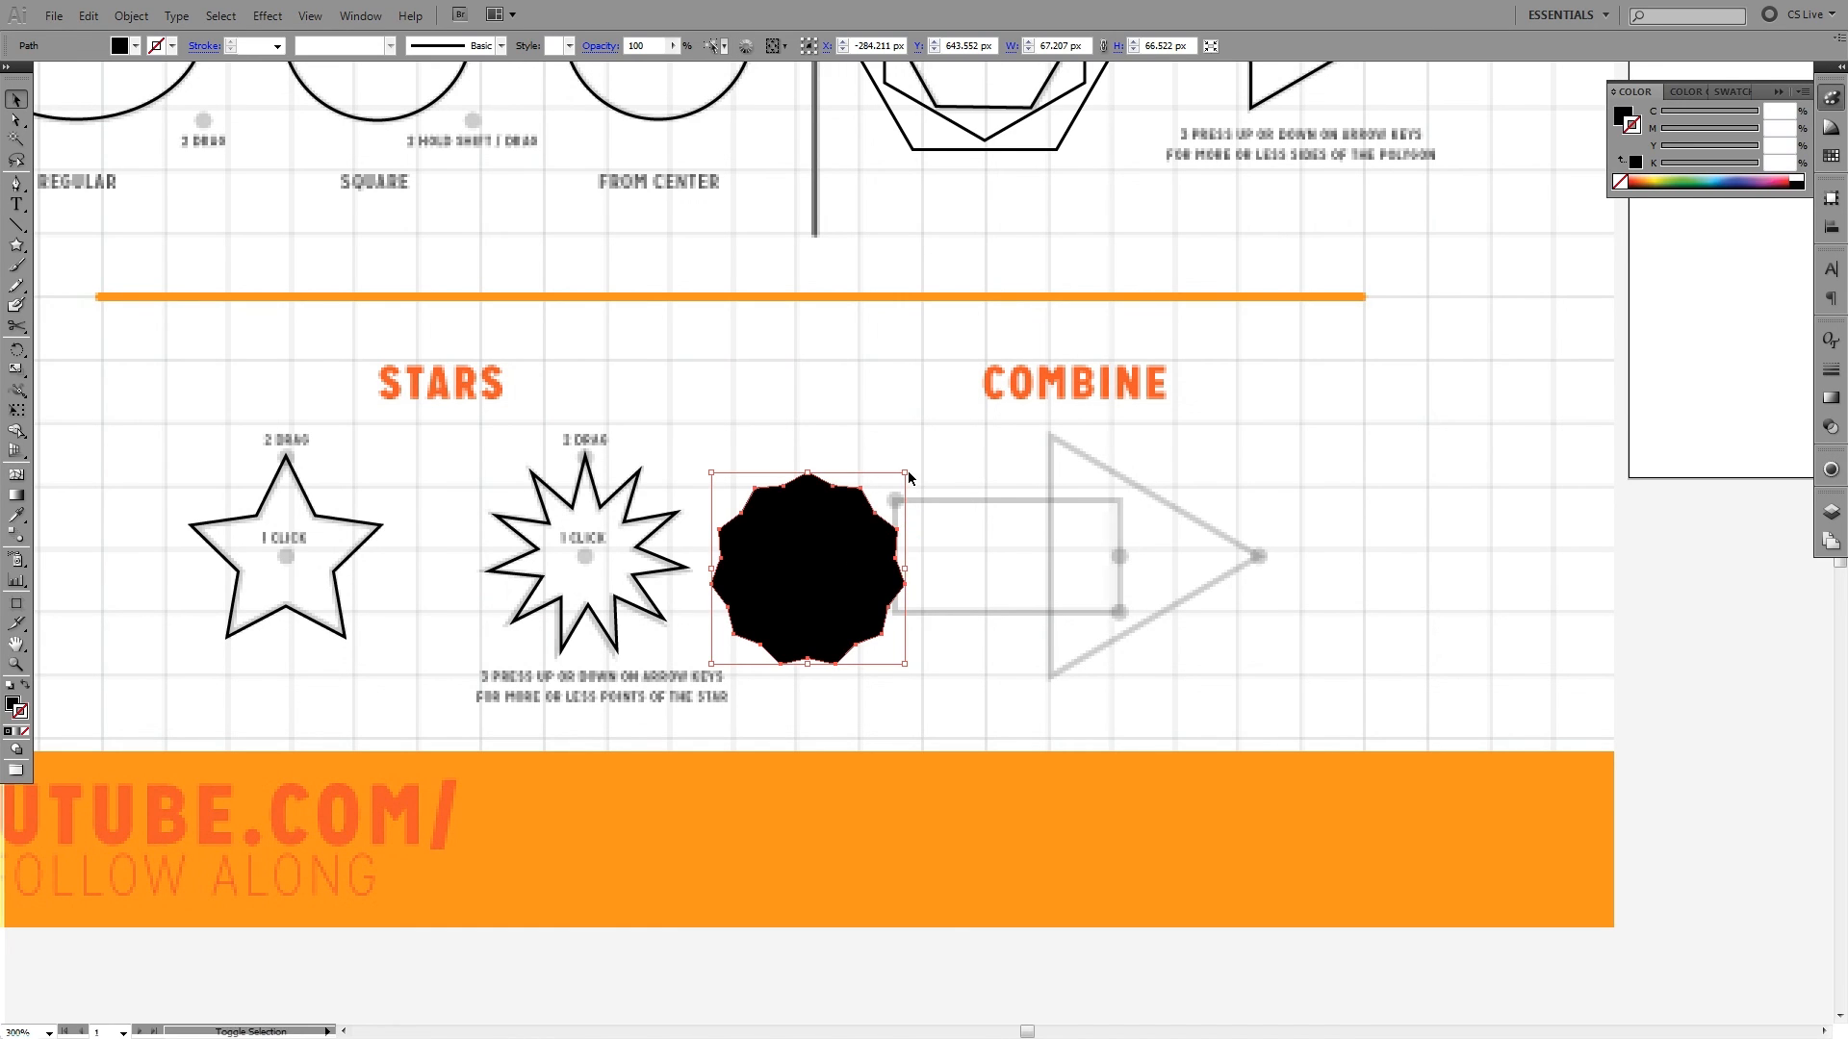
- Add a centred, scaled-down copy of the black star, about 60 × 59 px, with a 1 px white outline, and deselect it
drag(908, 472, 900, 484)
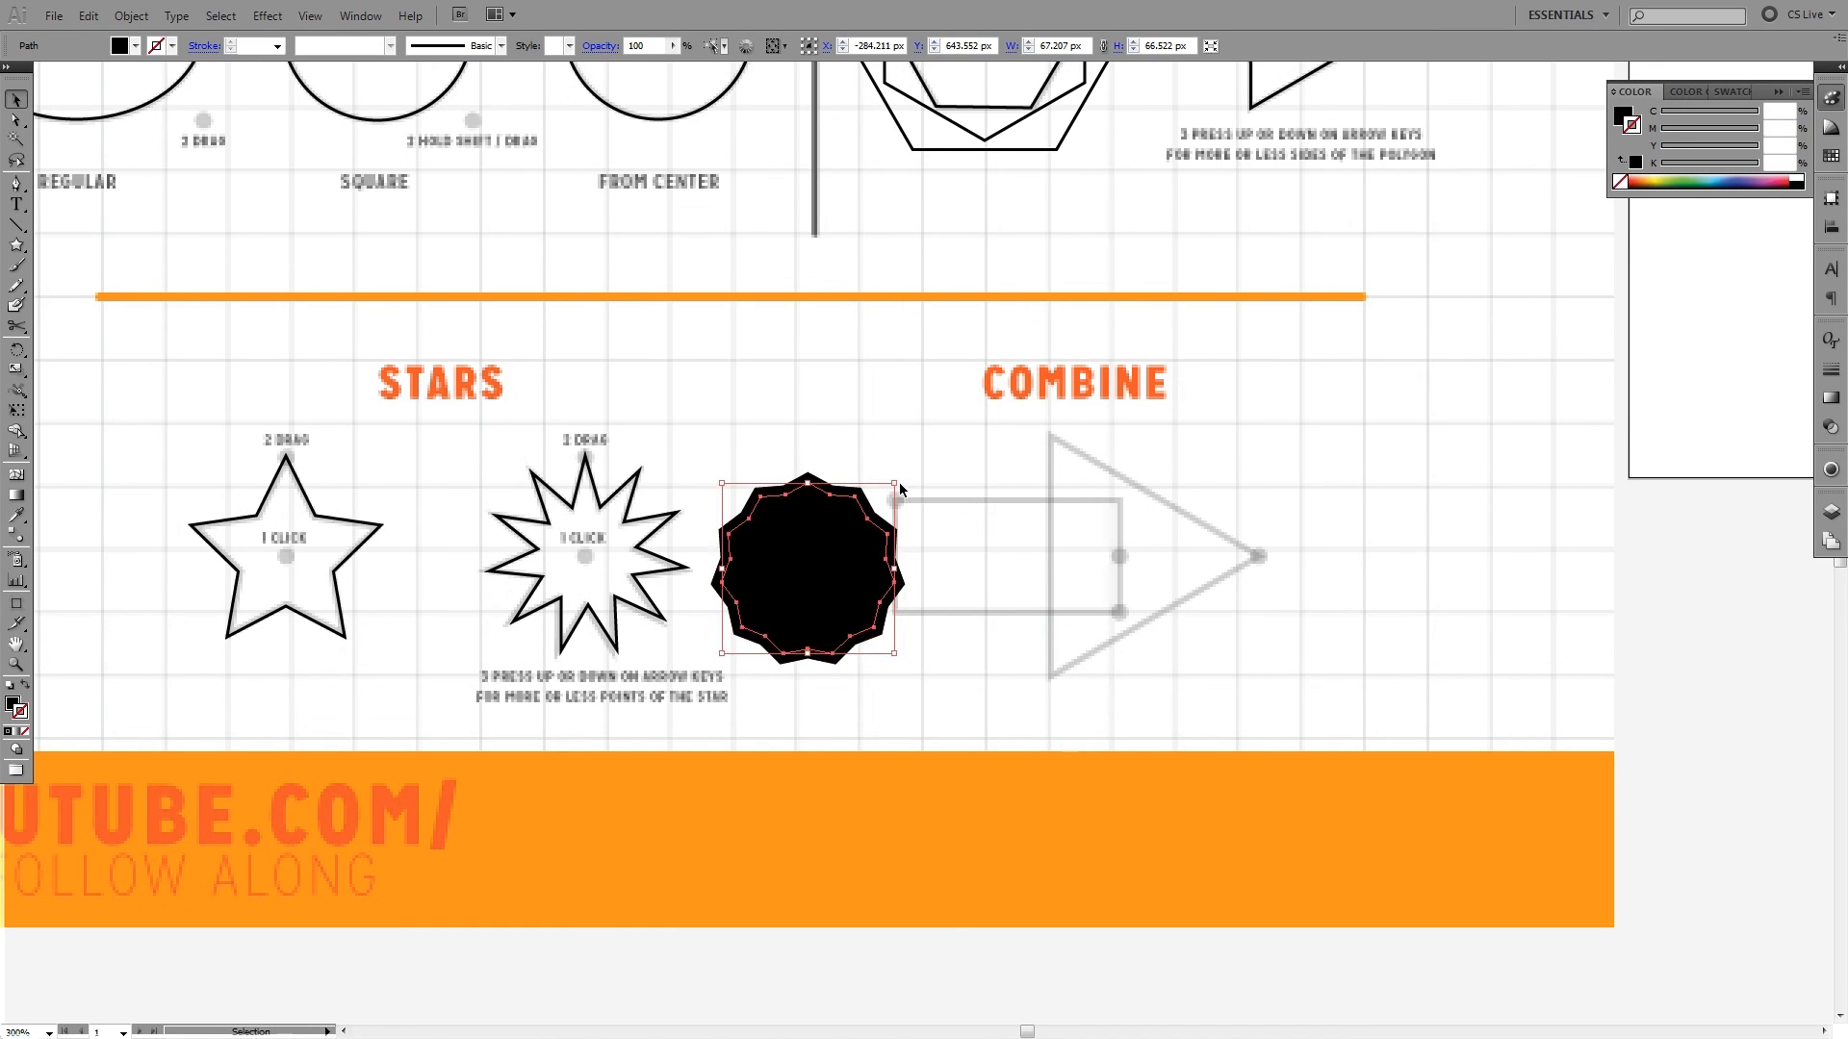
key(shift+x)
key(shift+x)
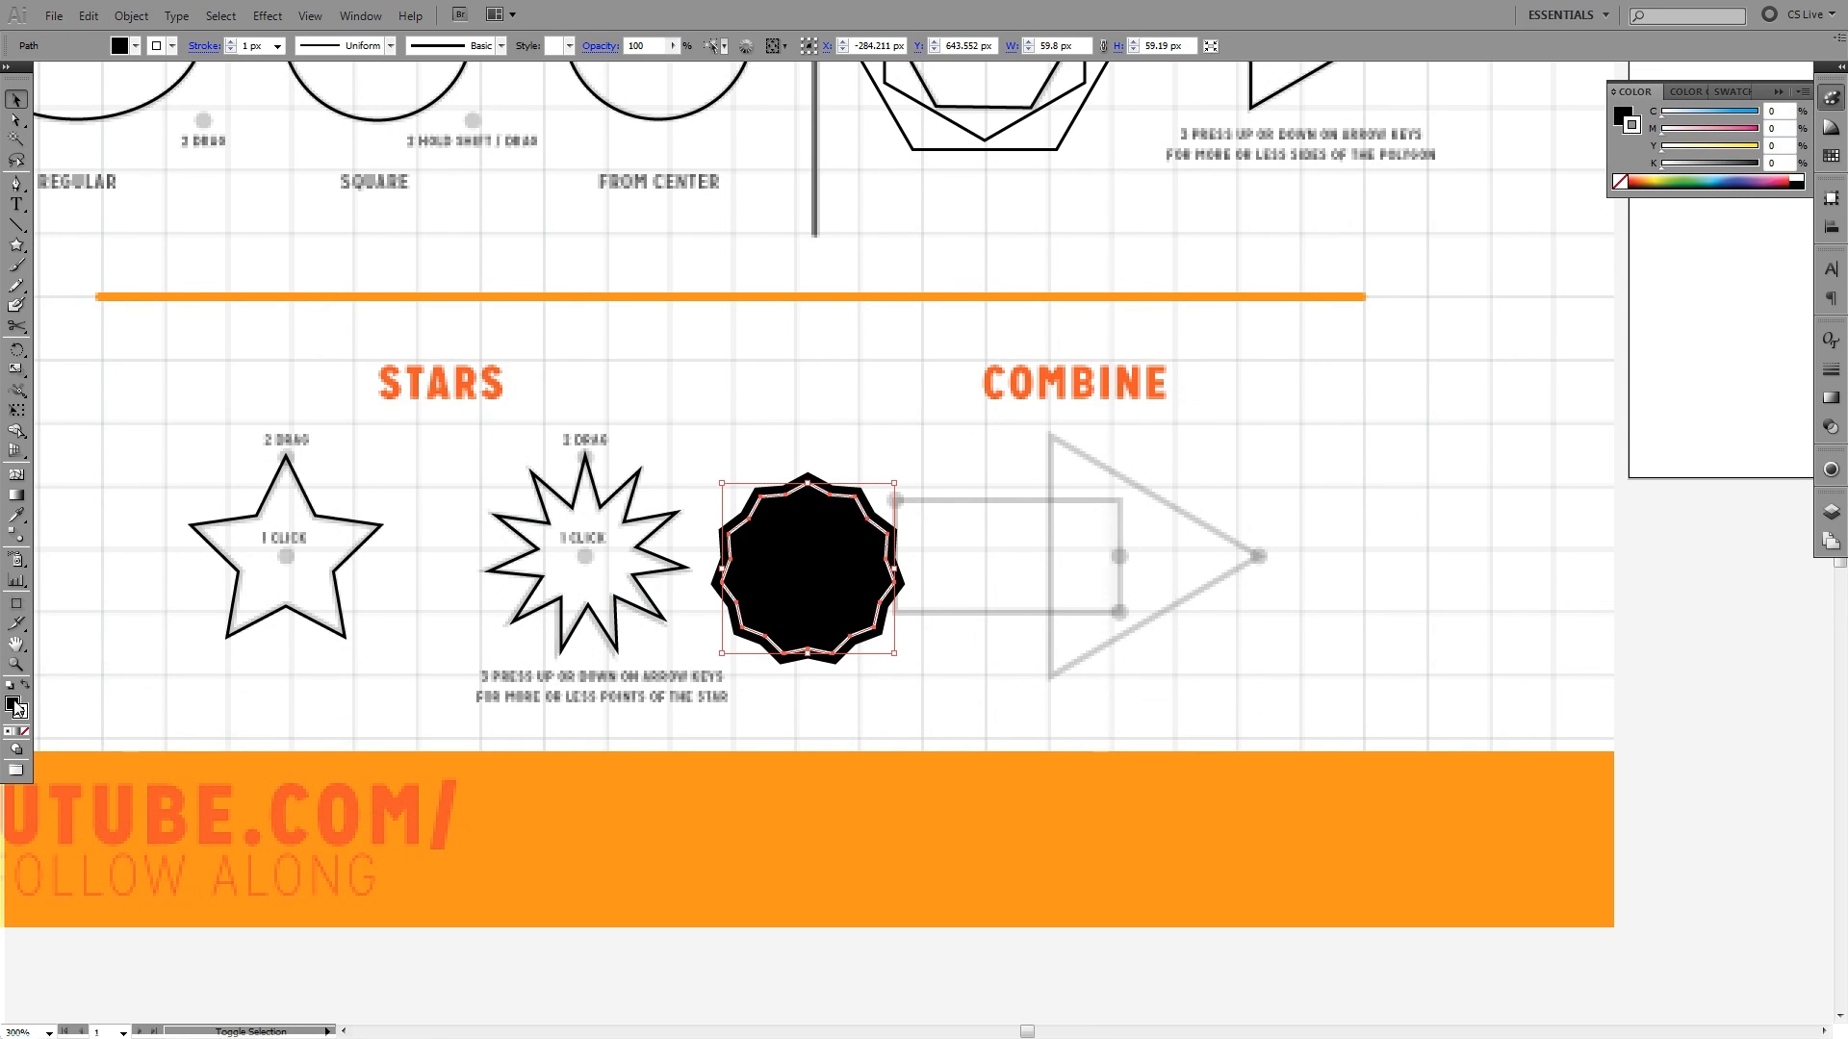
click(631, 684)
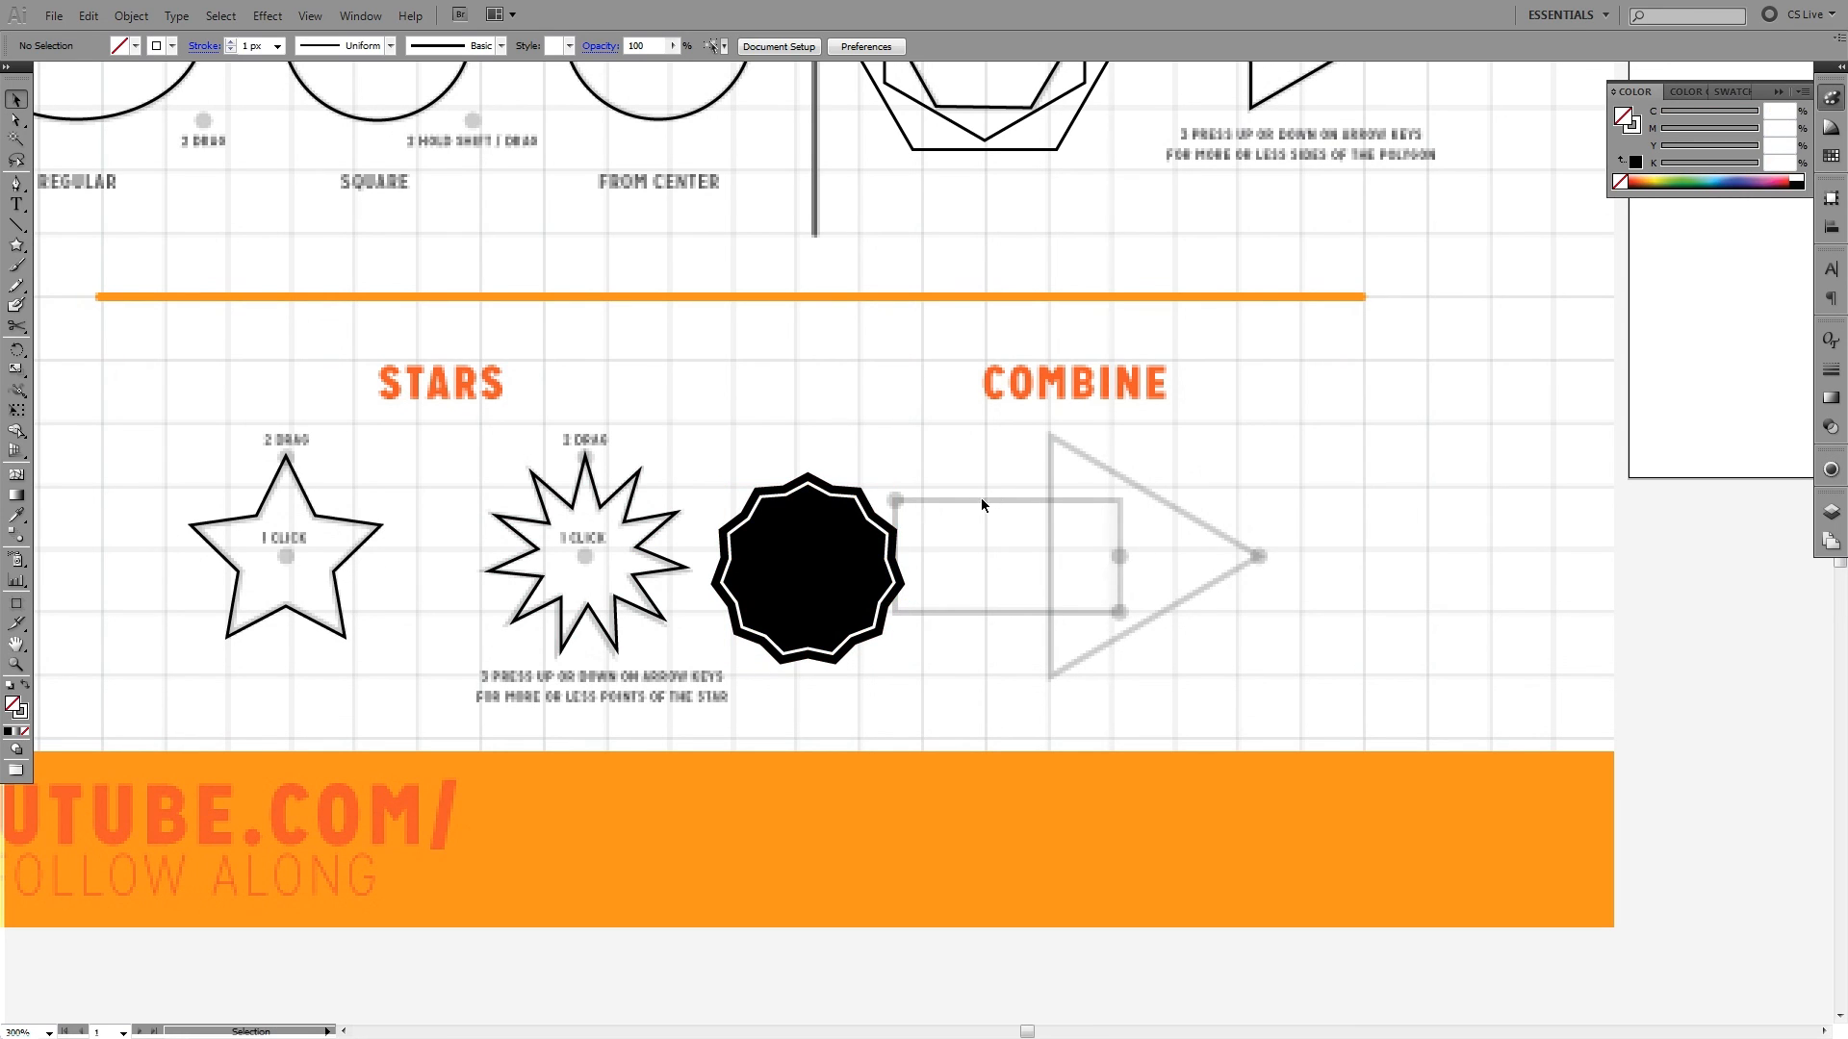
- Select both shapes of the star badge and enlarge them together to about 179 × 178 px
scroll(896, 503, up, 3)
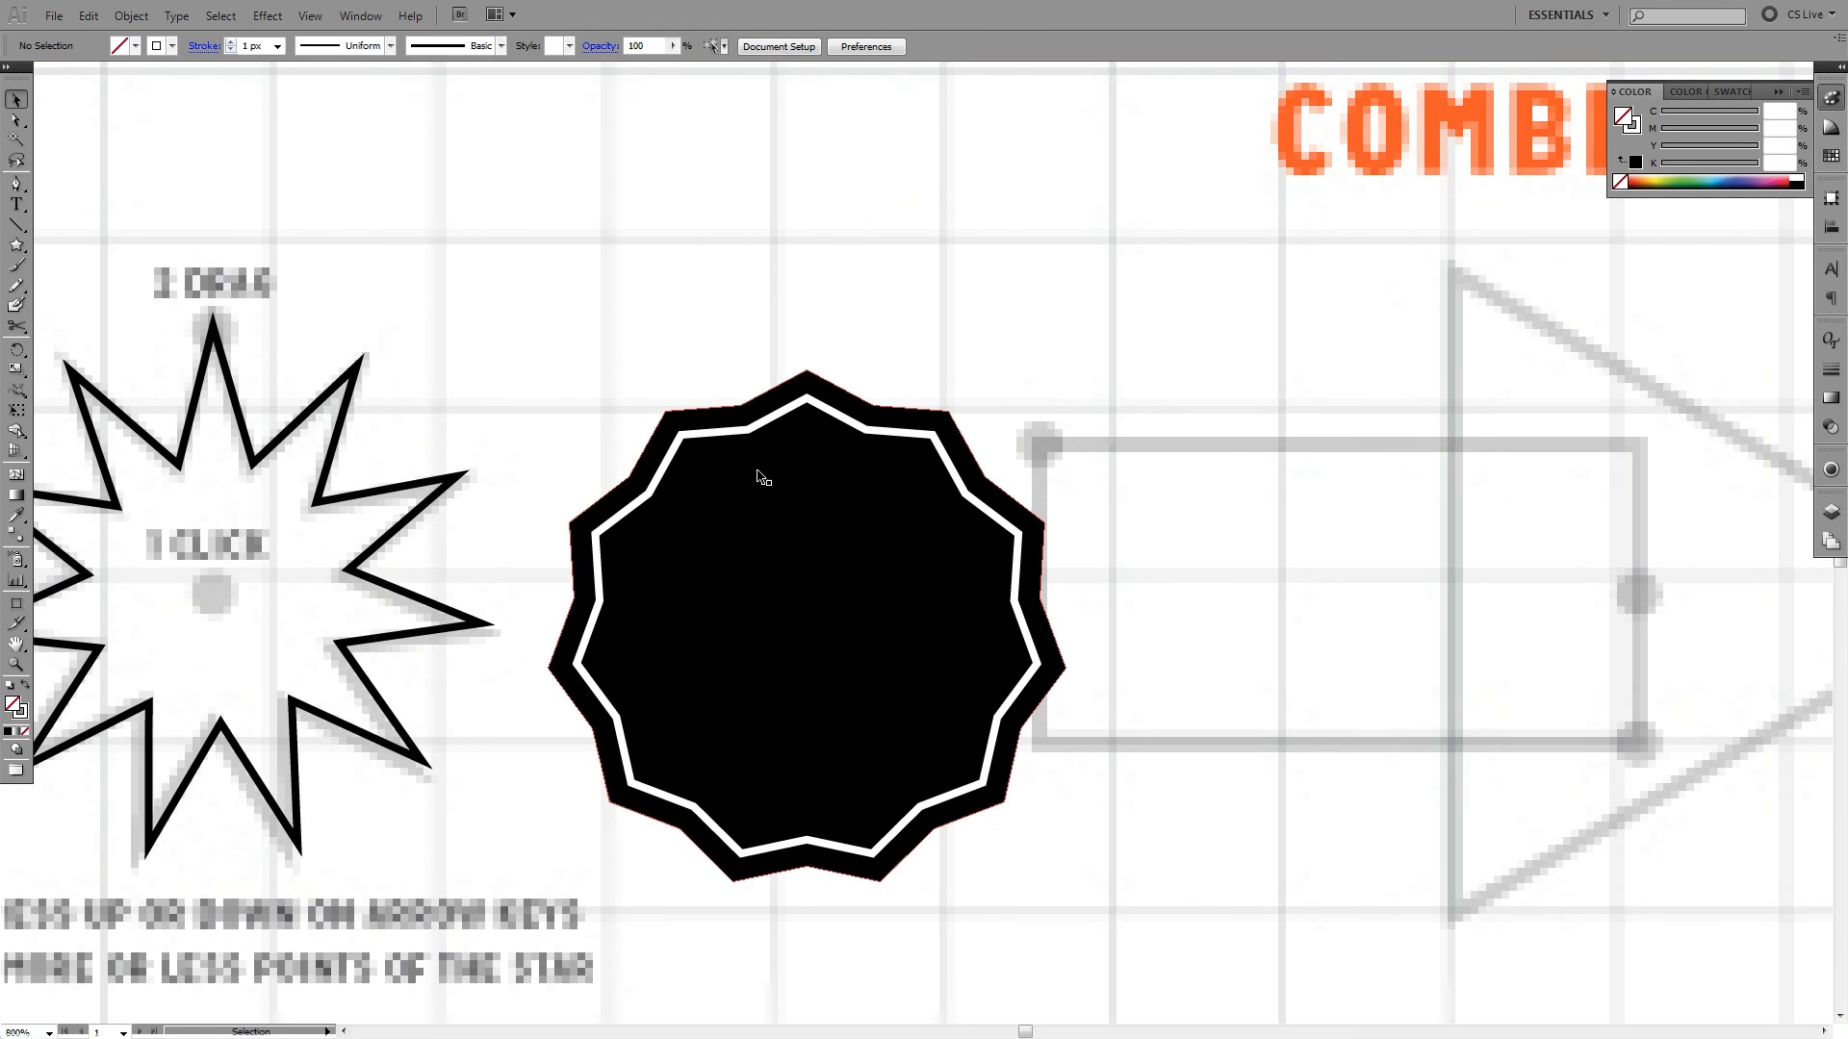
click(828, 471)
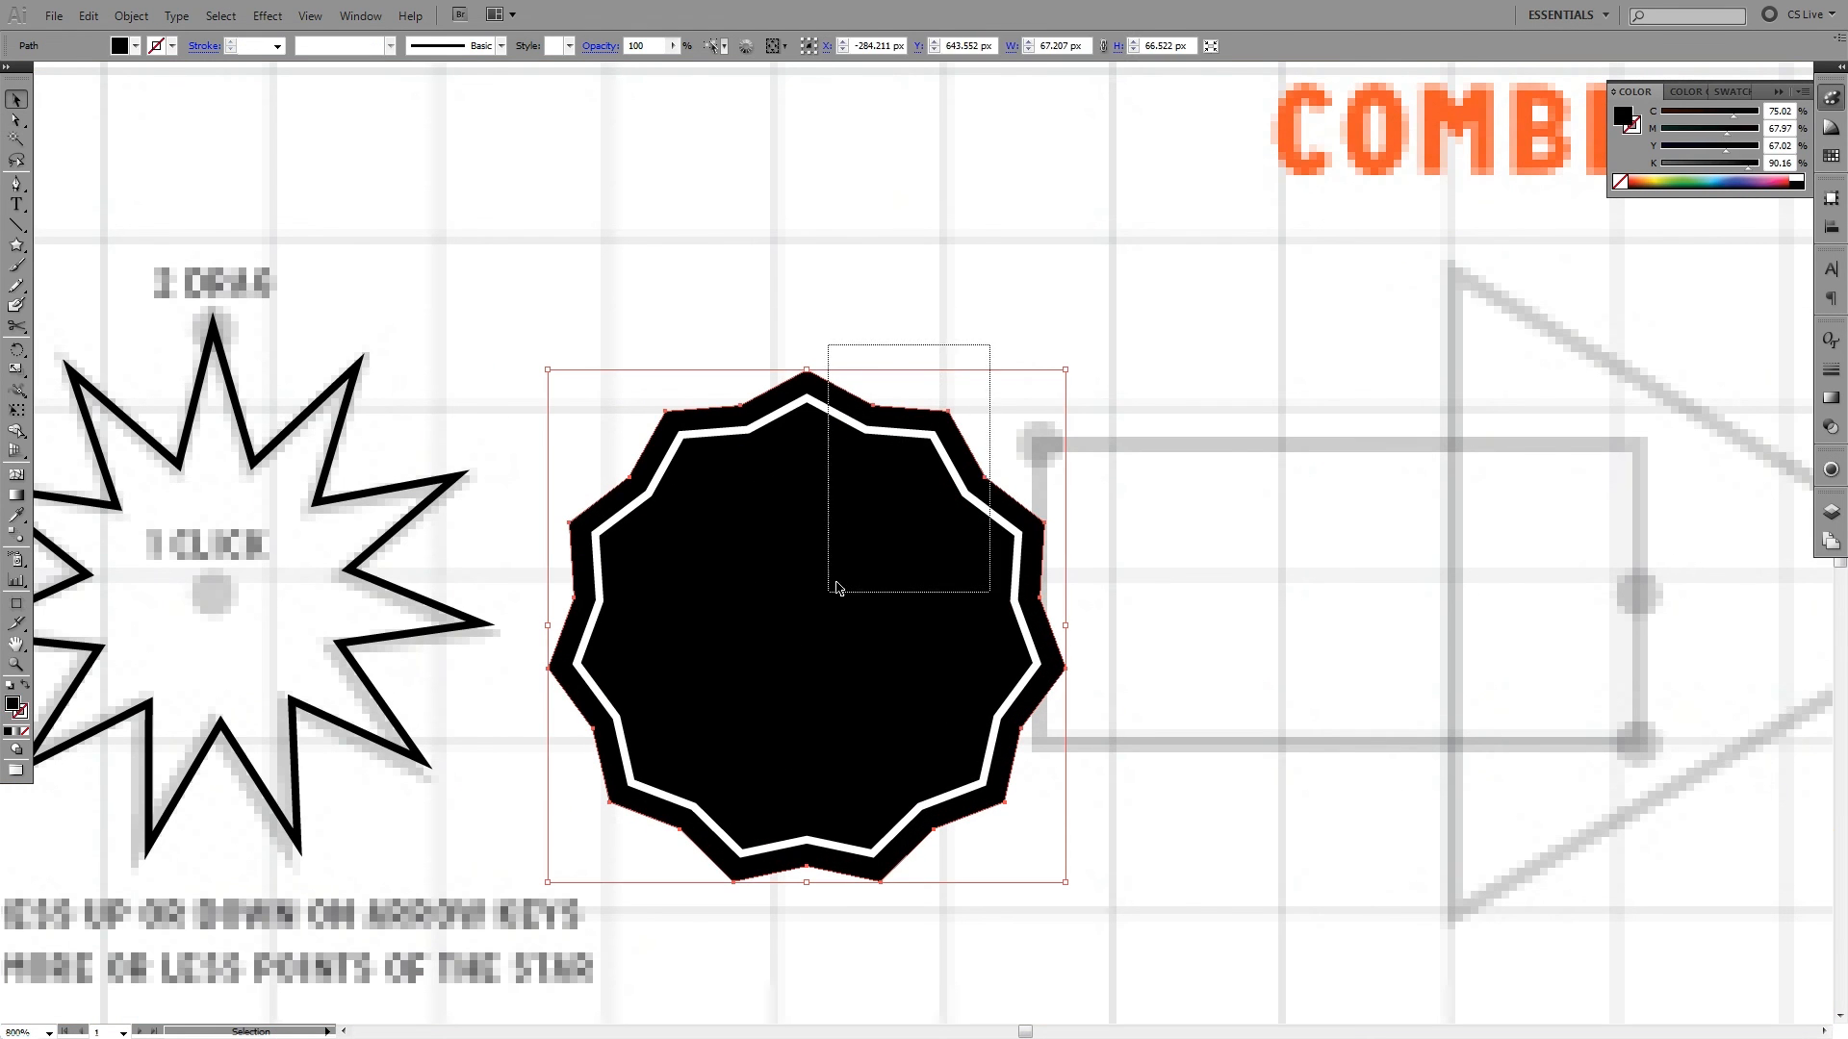
click(1143, 508)
drag(982, 594, 1058, 524)
scroll(1058, 524, down, 2)
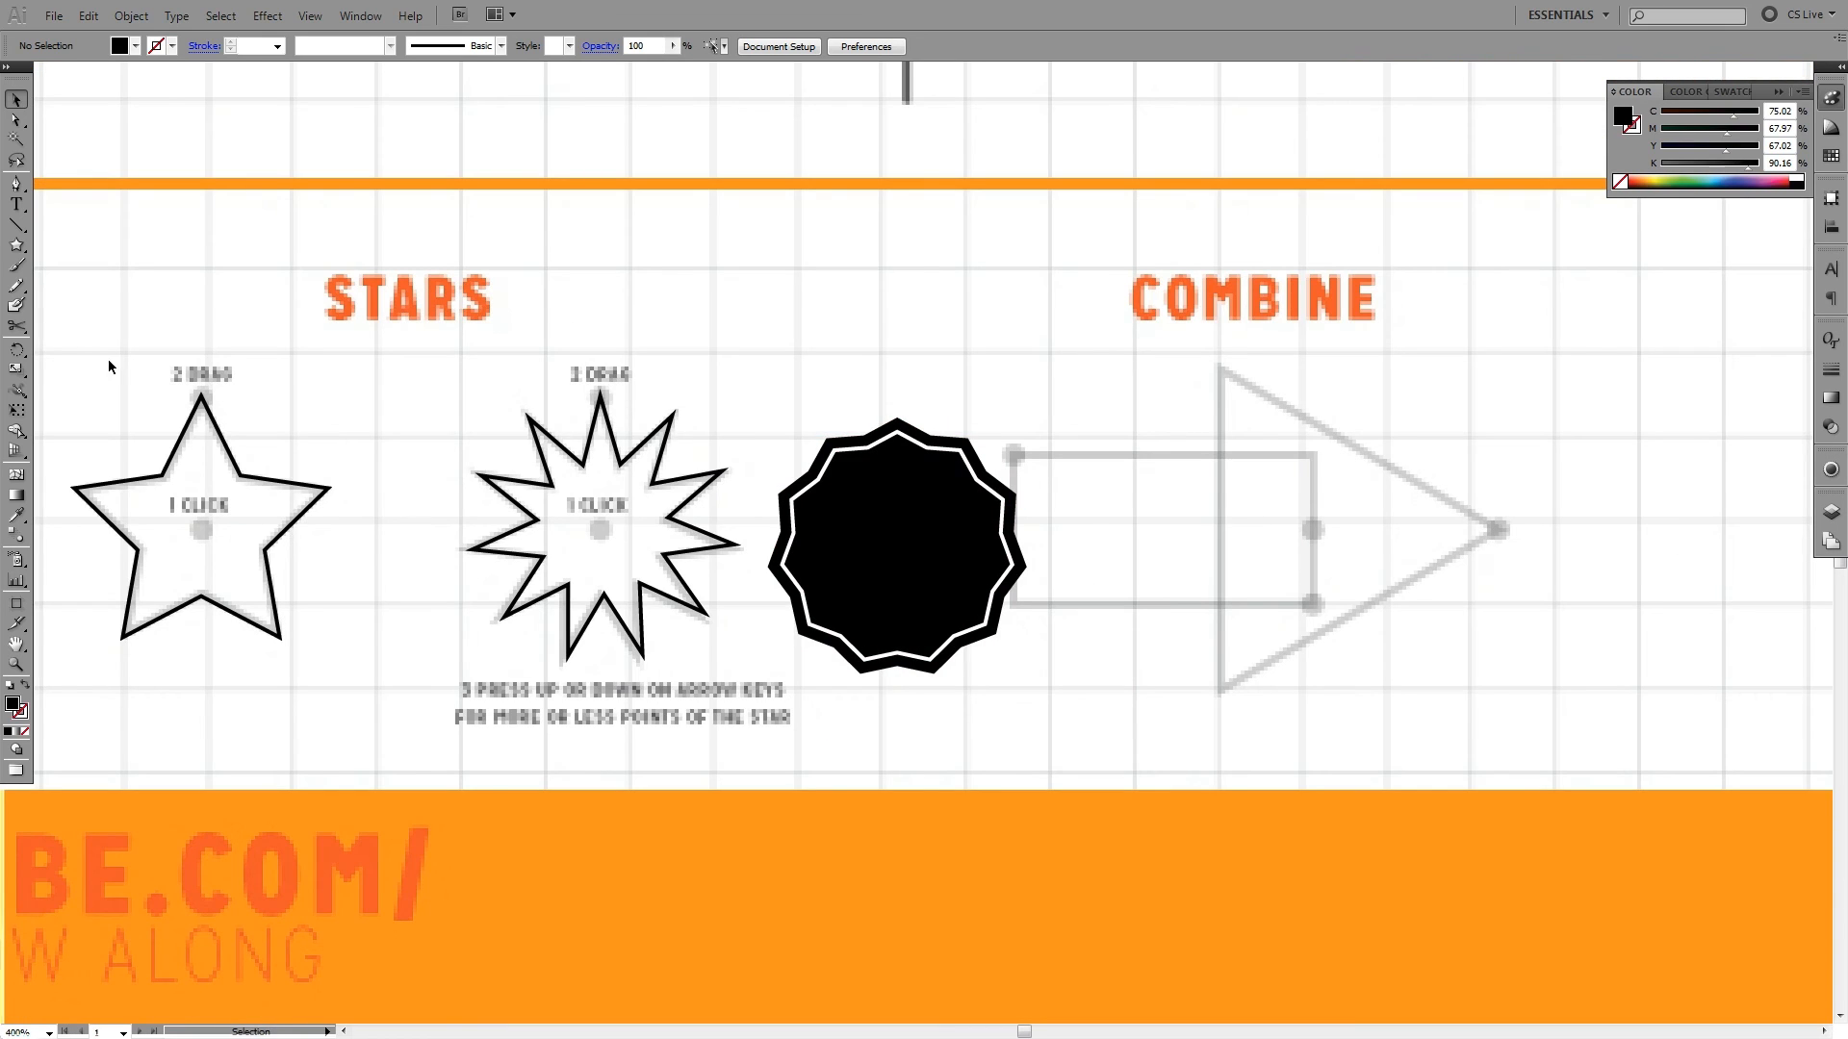
drag(1016, 543, 872, 543)
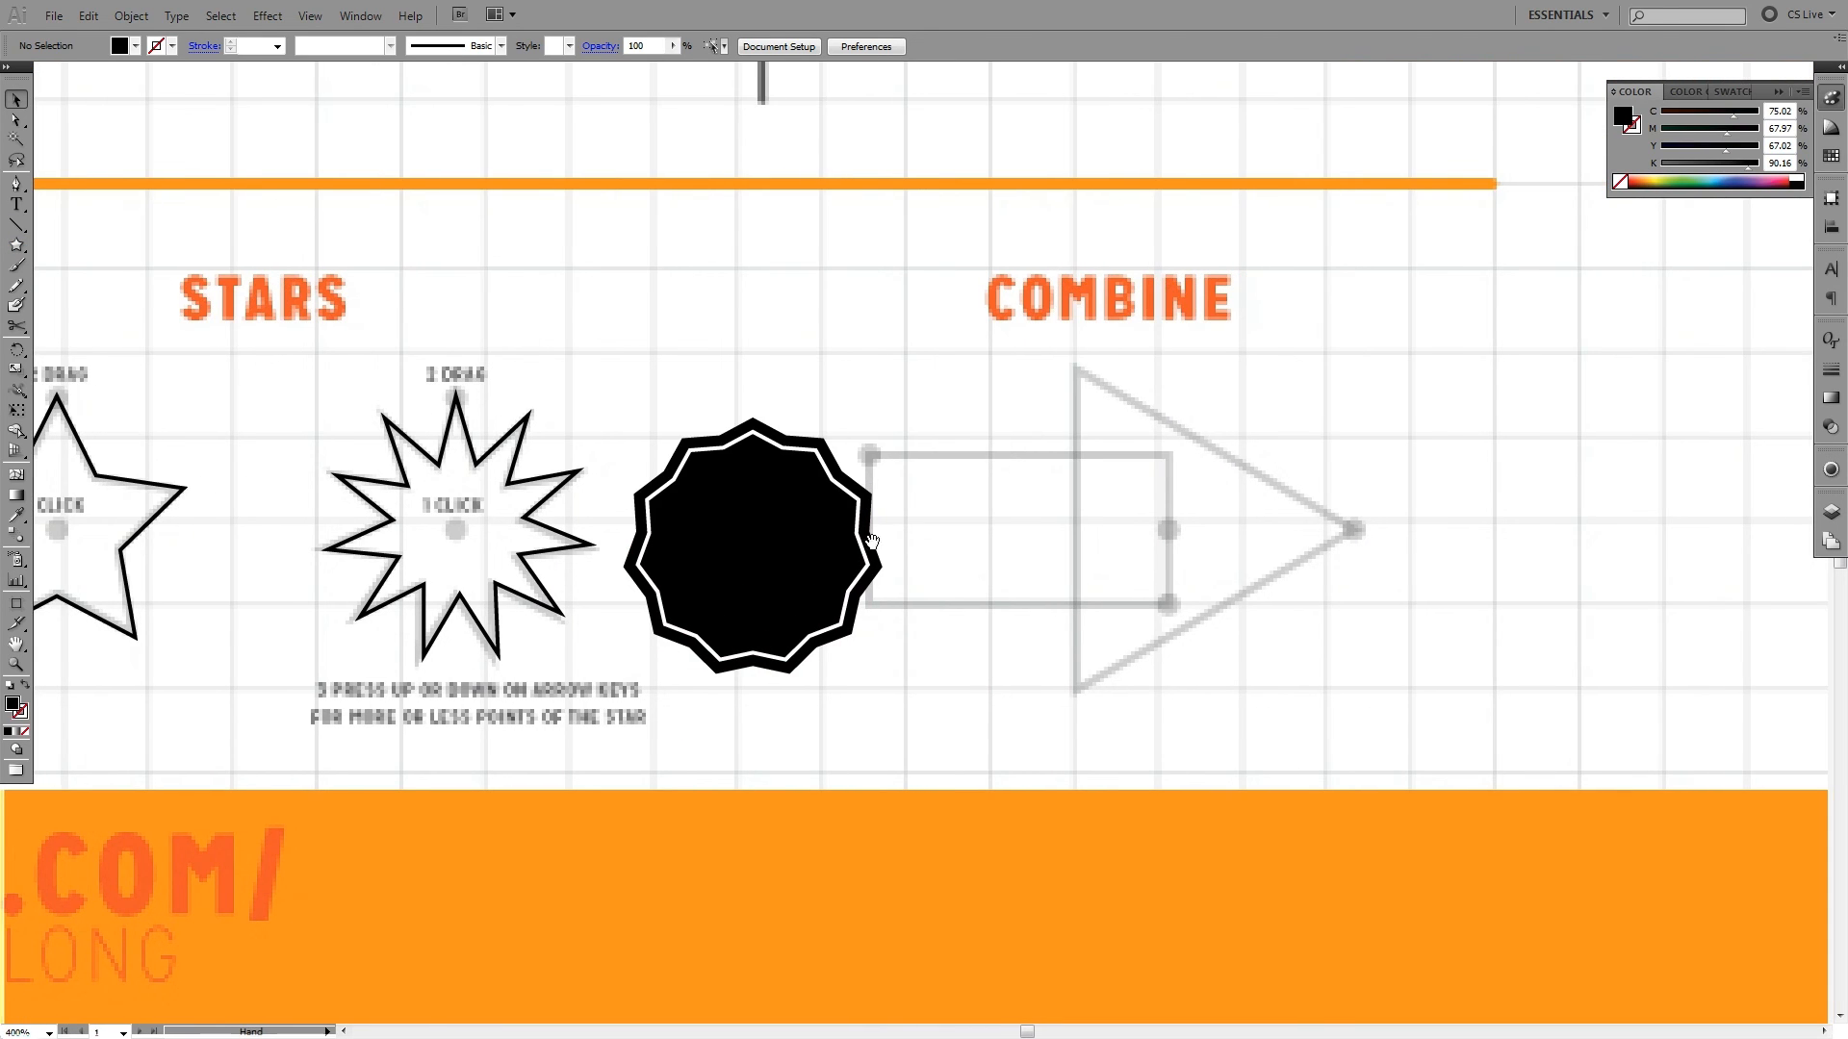
drag(945, 447, 804, 552)
click(902, 452)
drag(896, 425, 1098, 204)
drag(860, 450, 1116, 450)
drag(1512, 319, 862, 581)
click(1326, 406)
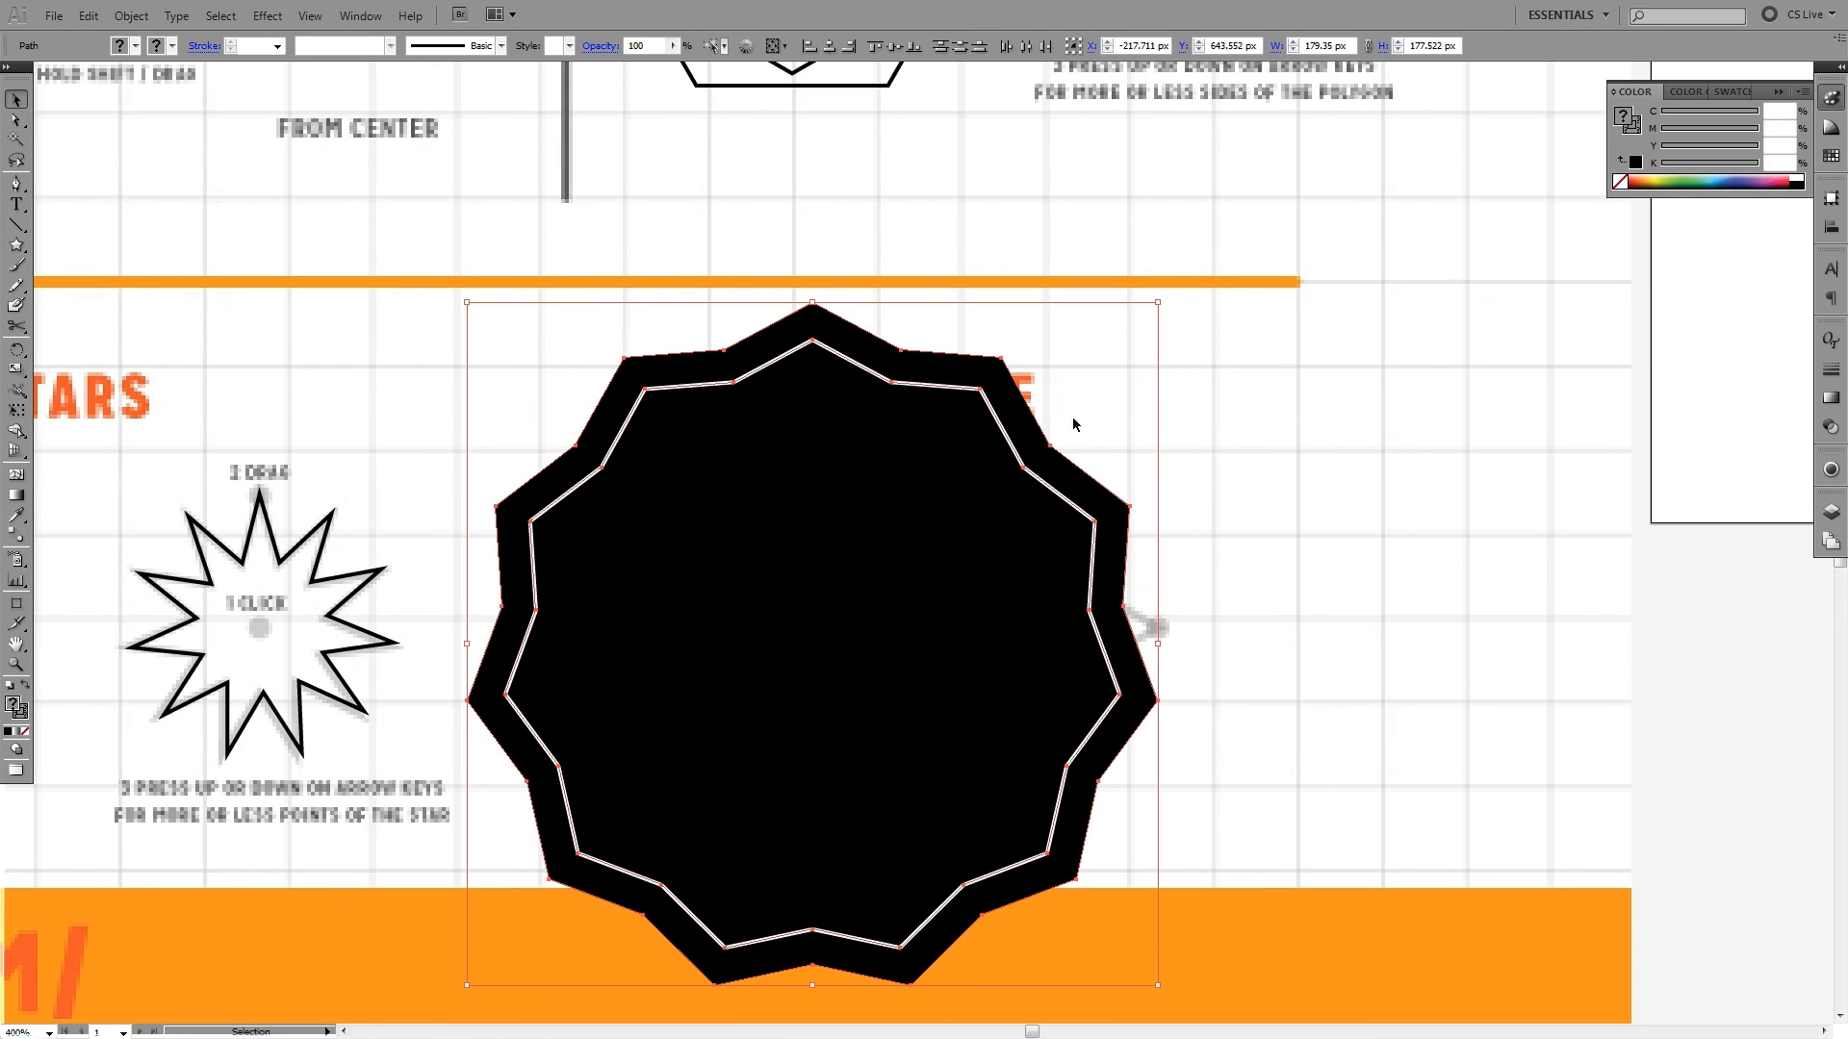
- Delete the enlarged star badge together with its white inner outline
click(1228, 494)
click(990, 647)
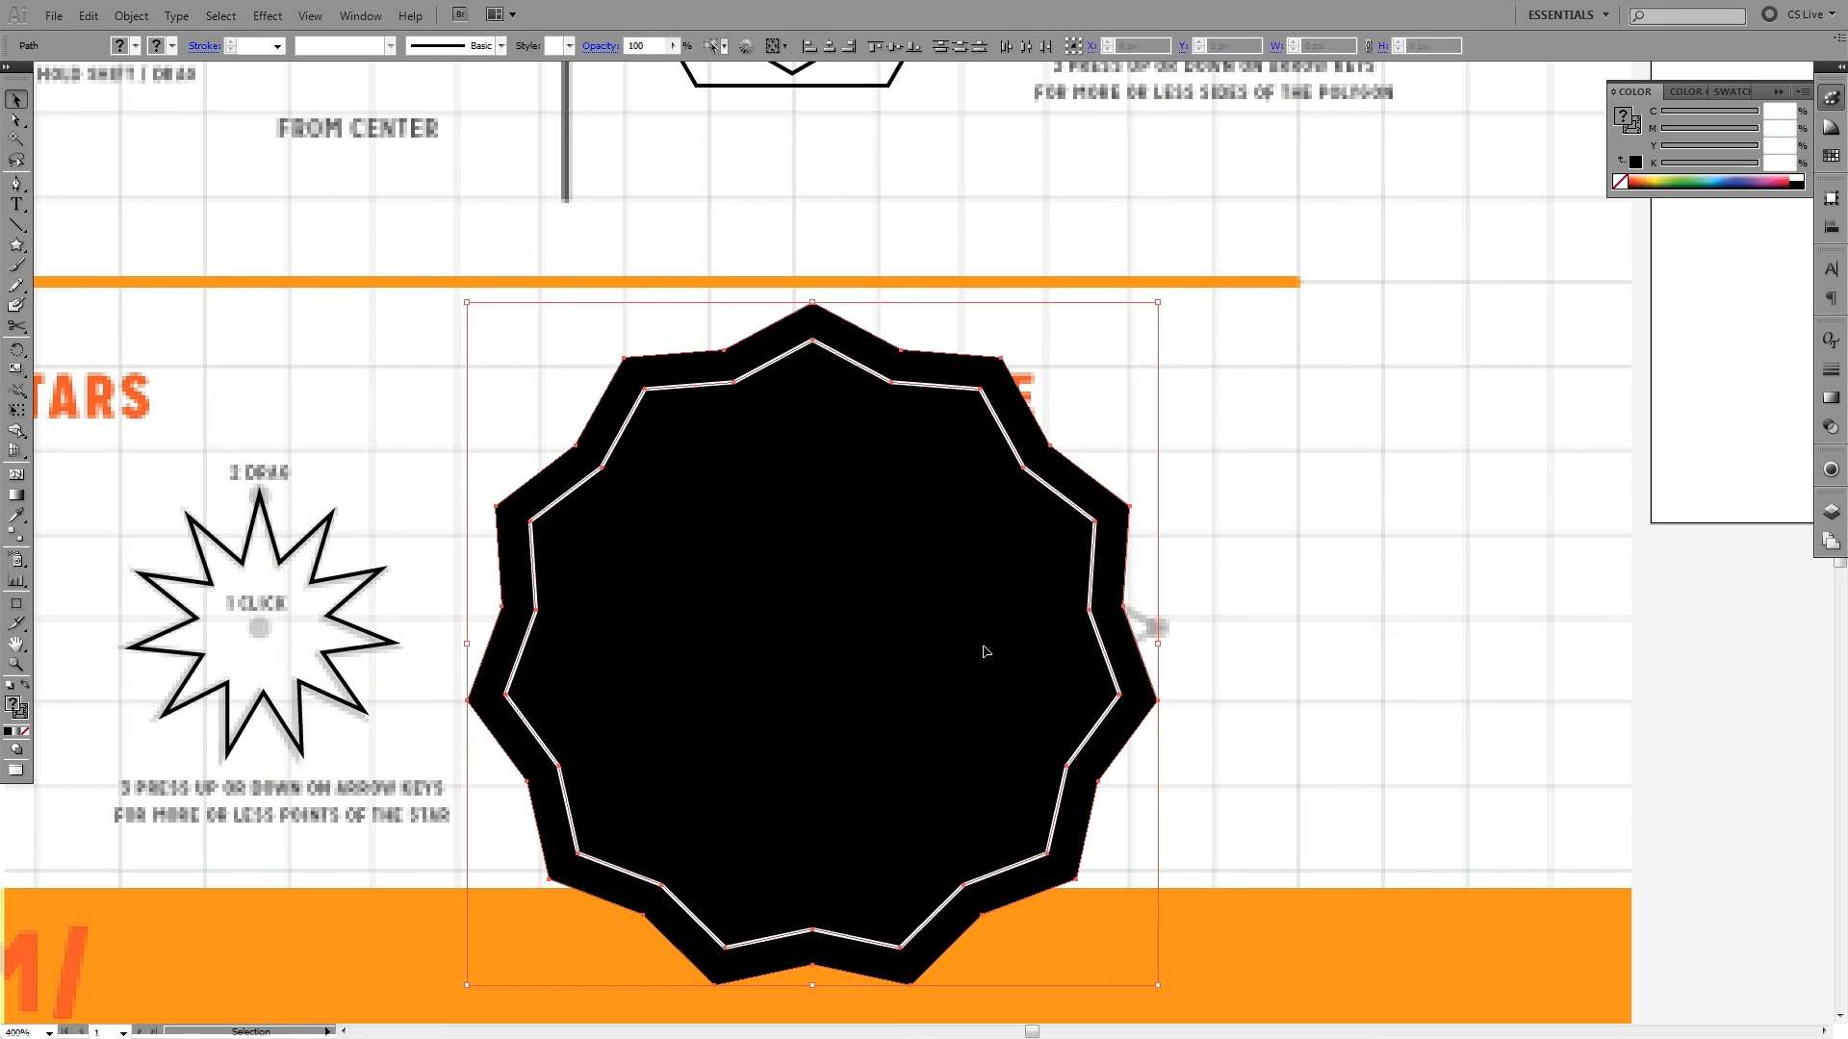
key(Delete)
- Draw a 16-point star with an outer radius of about 86 px near the Combine section, and undo it
drag(637, 577, 816, 470)
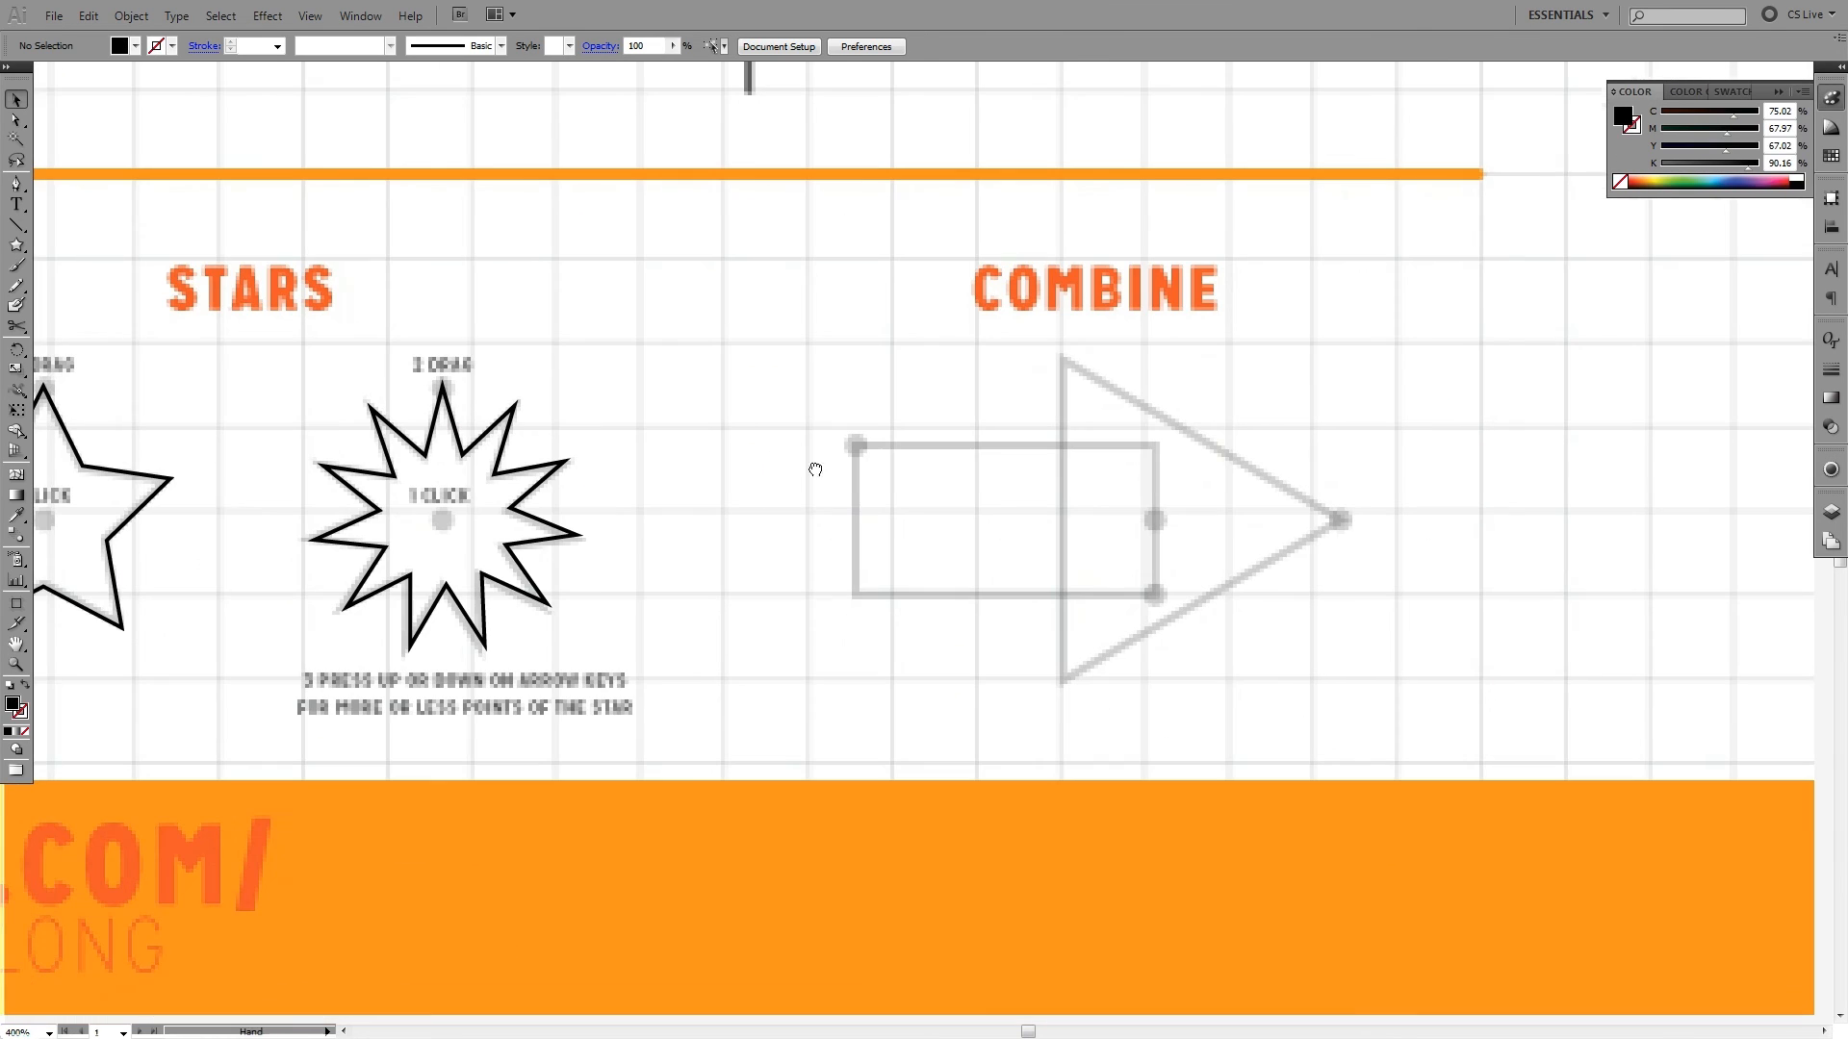
click(21, 250)
drag(21, 260, 67, 334)
drag(745, 366, 940, 628)
key(Up)
key(Up)
key(Up)
key(Up)
key(Up)
key(ctrl+z)
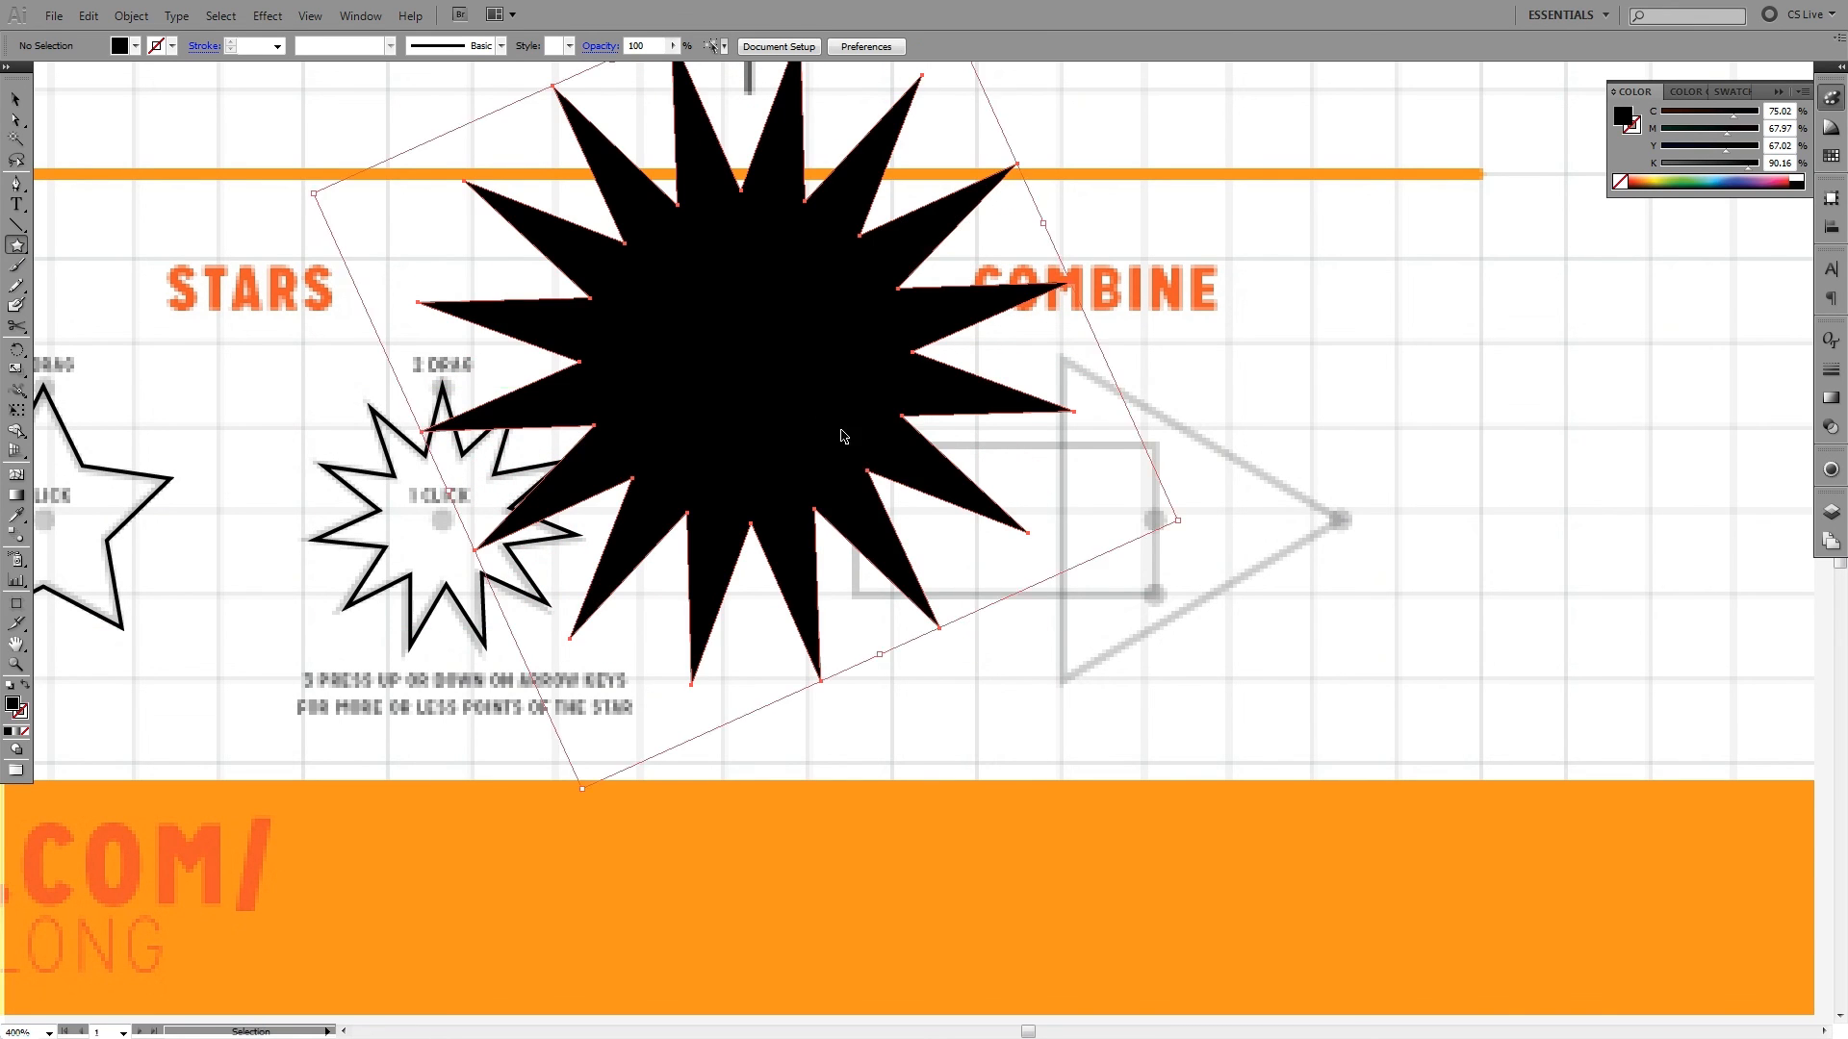
- Create a shallow 16-point star with radius 1 of 40 px, about 86 × 86 px overall, over the start of the Combine rectangle
click(813, 438)
drag(917, 506, 841, 501)
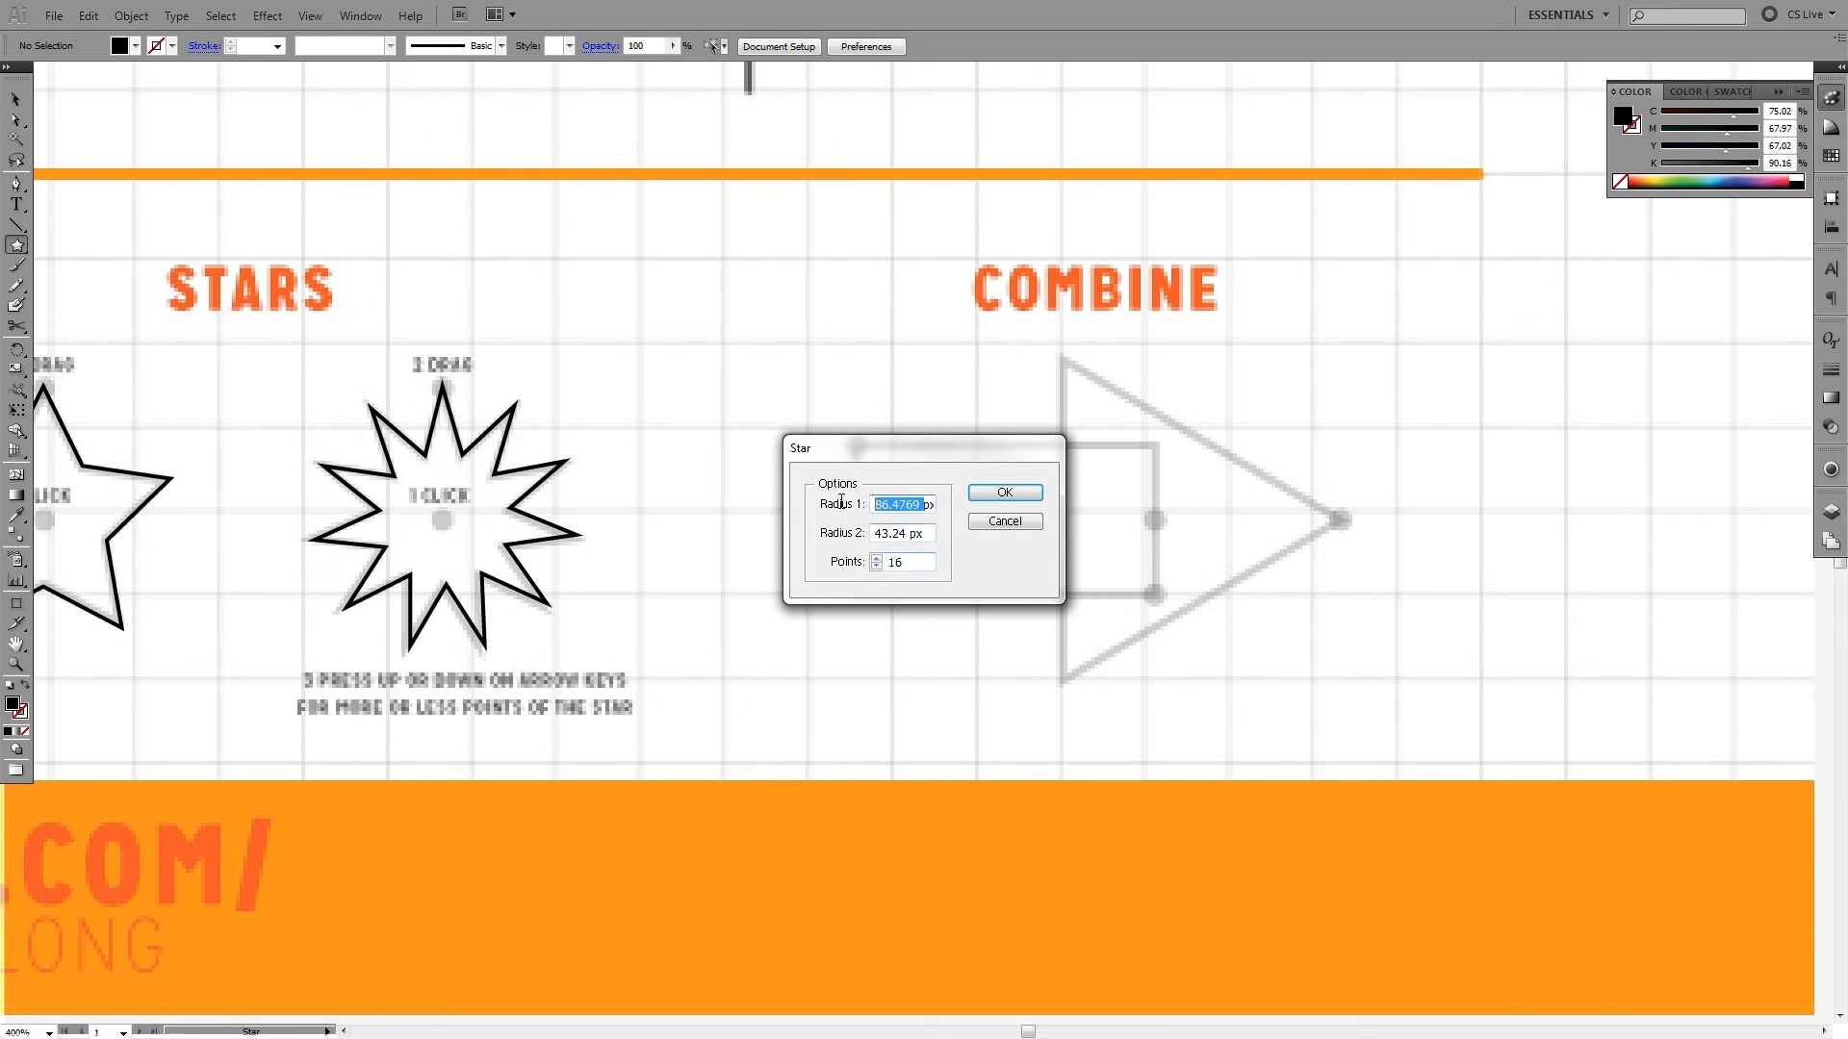
text(40)
key(Tab)
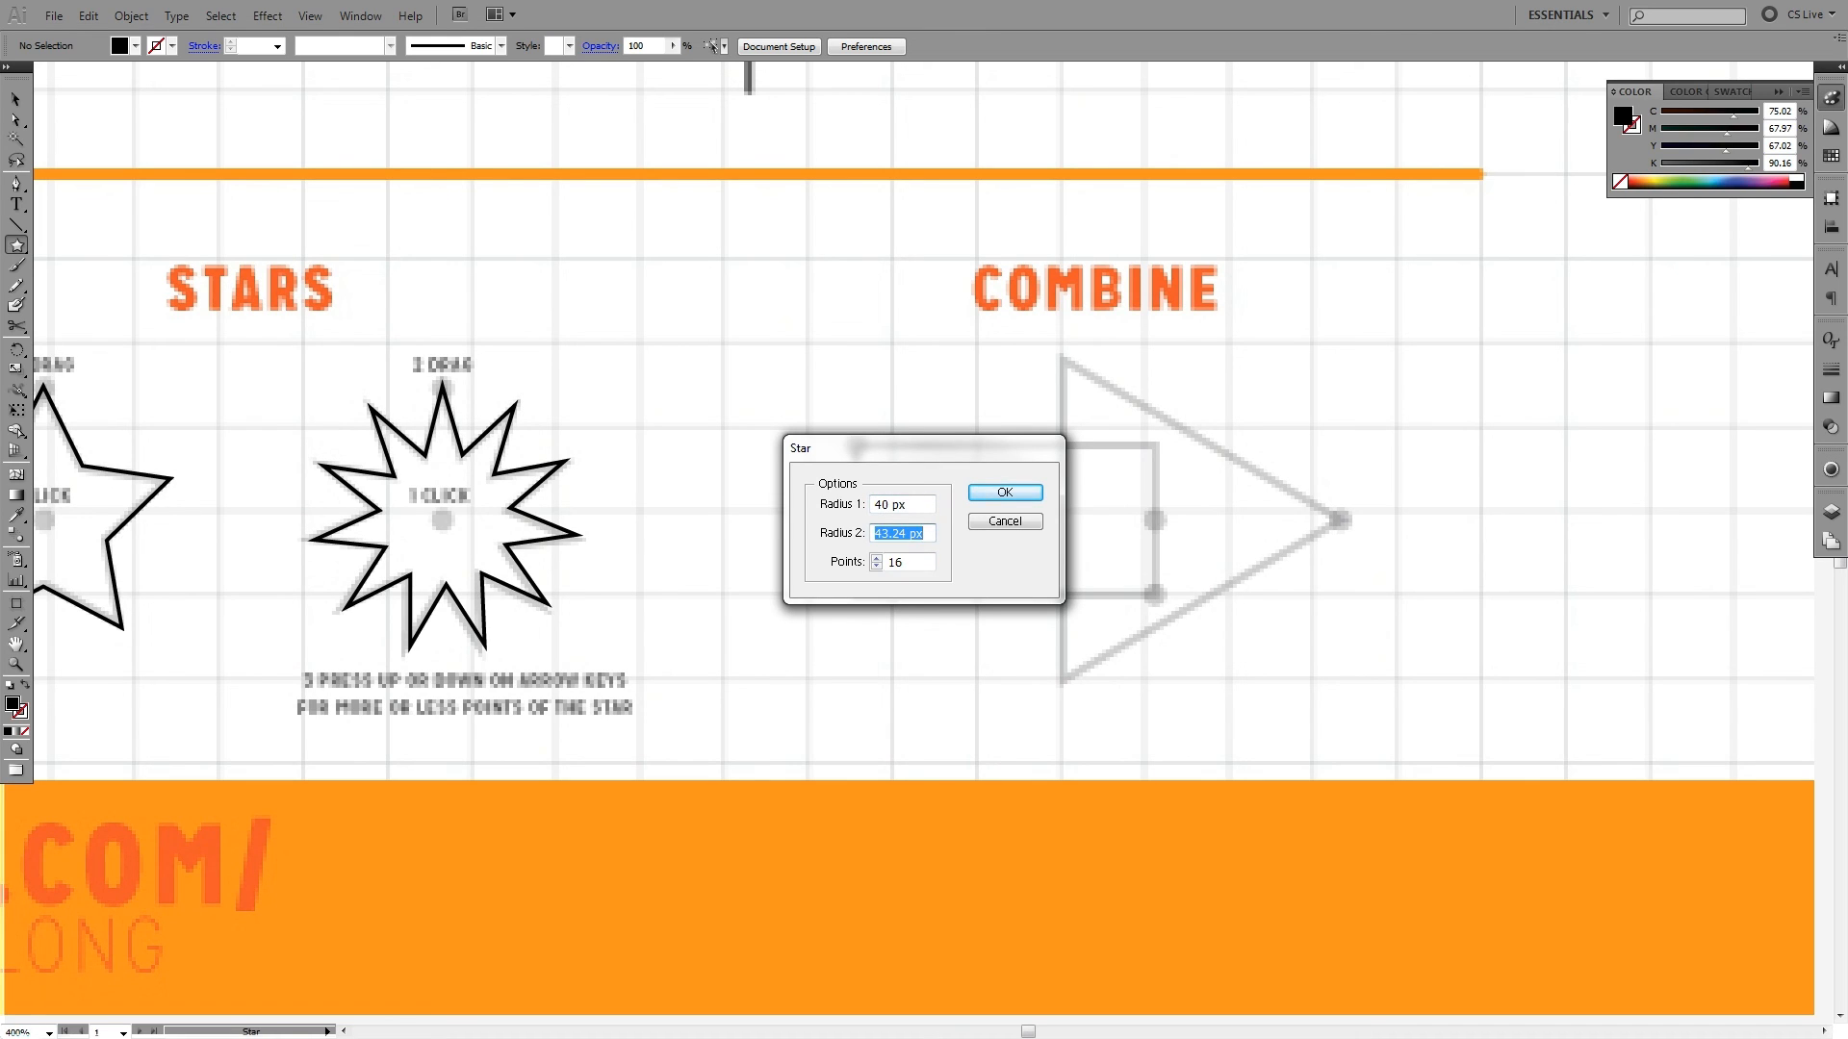
text(44)
key(Return)
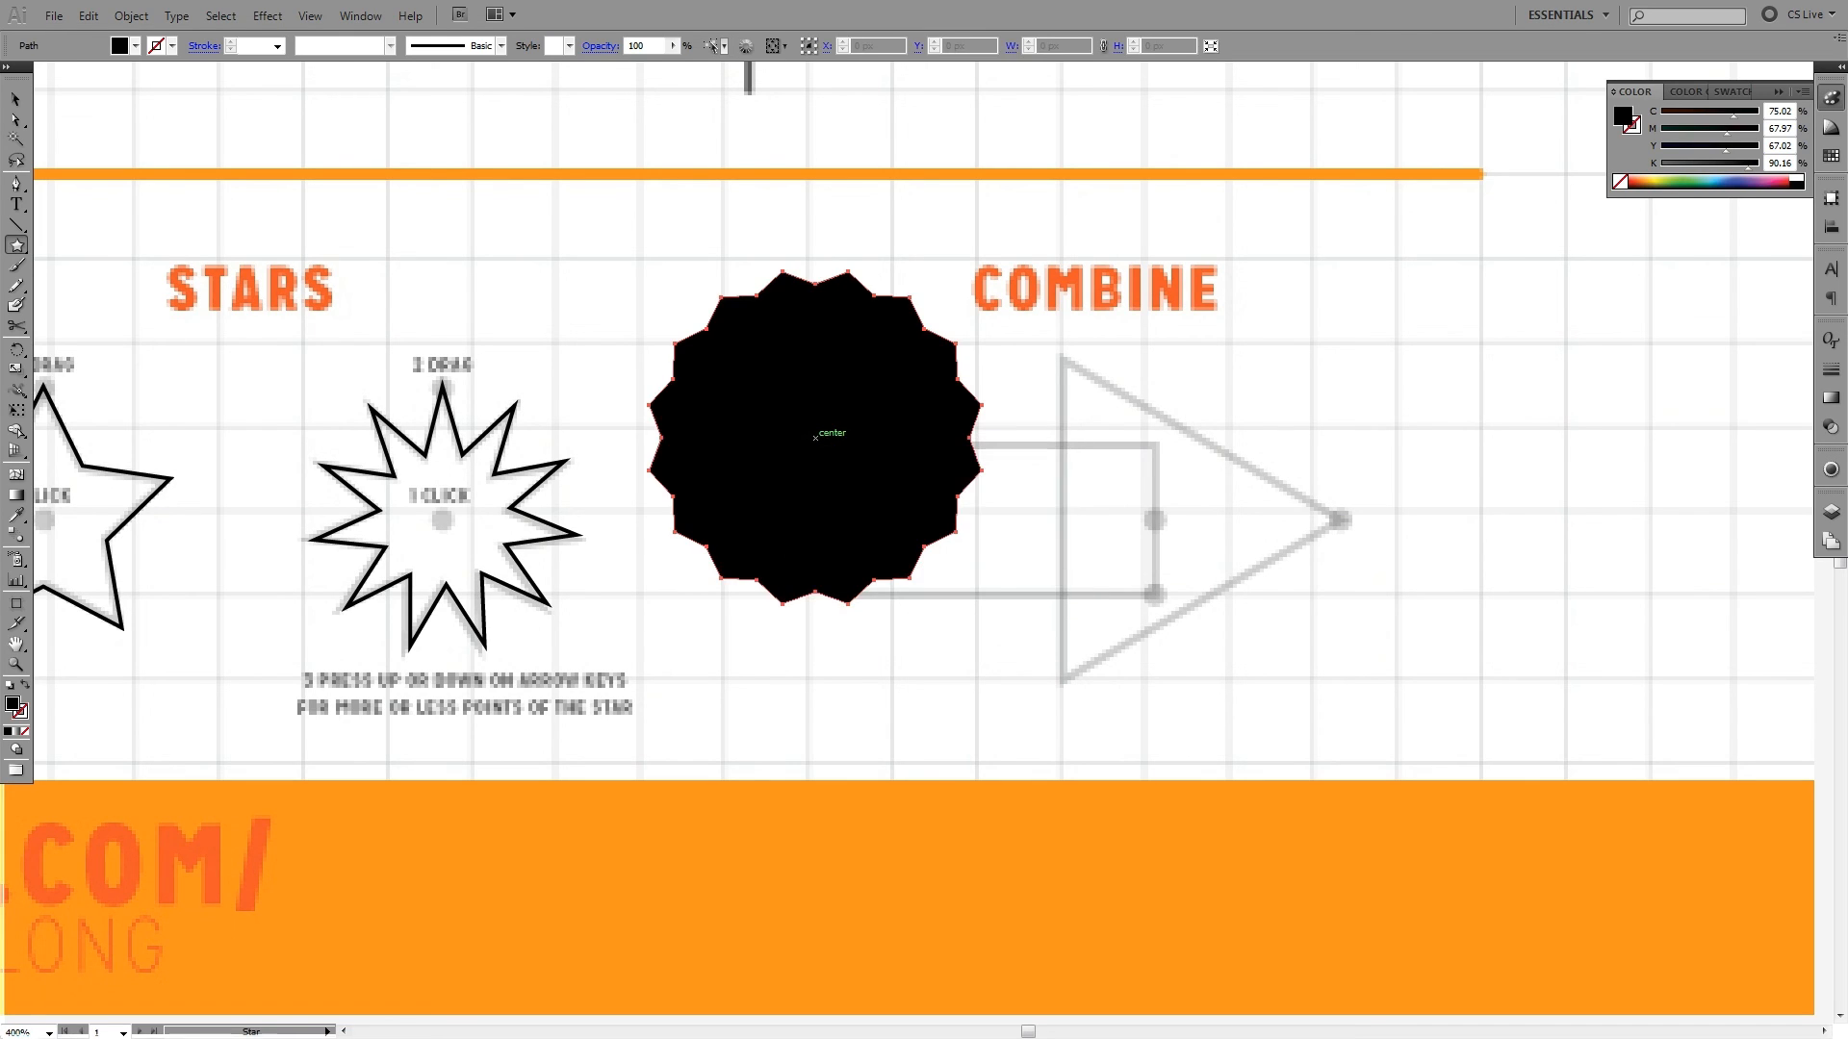
key(v)
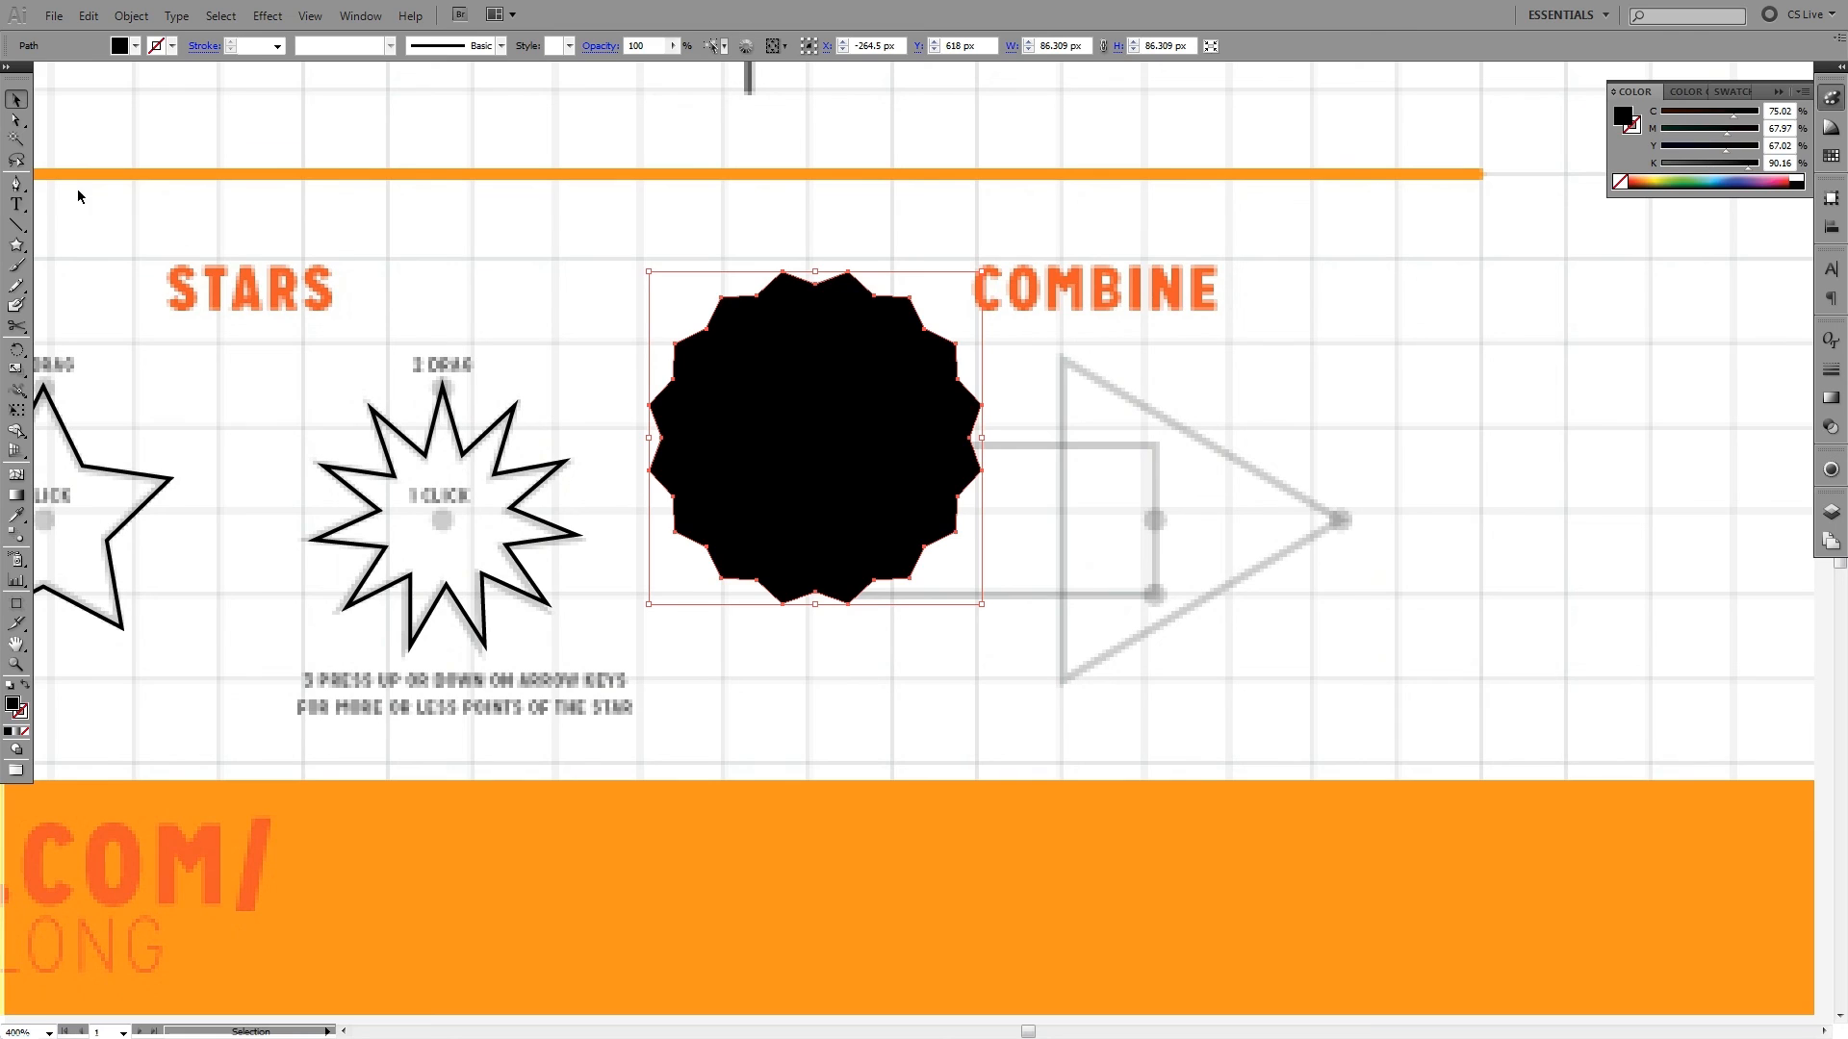
- Draw a notched ribbon tail with the Pen tool, hanging vertically from inside the lower half of the 16-point star
click(16, 184)
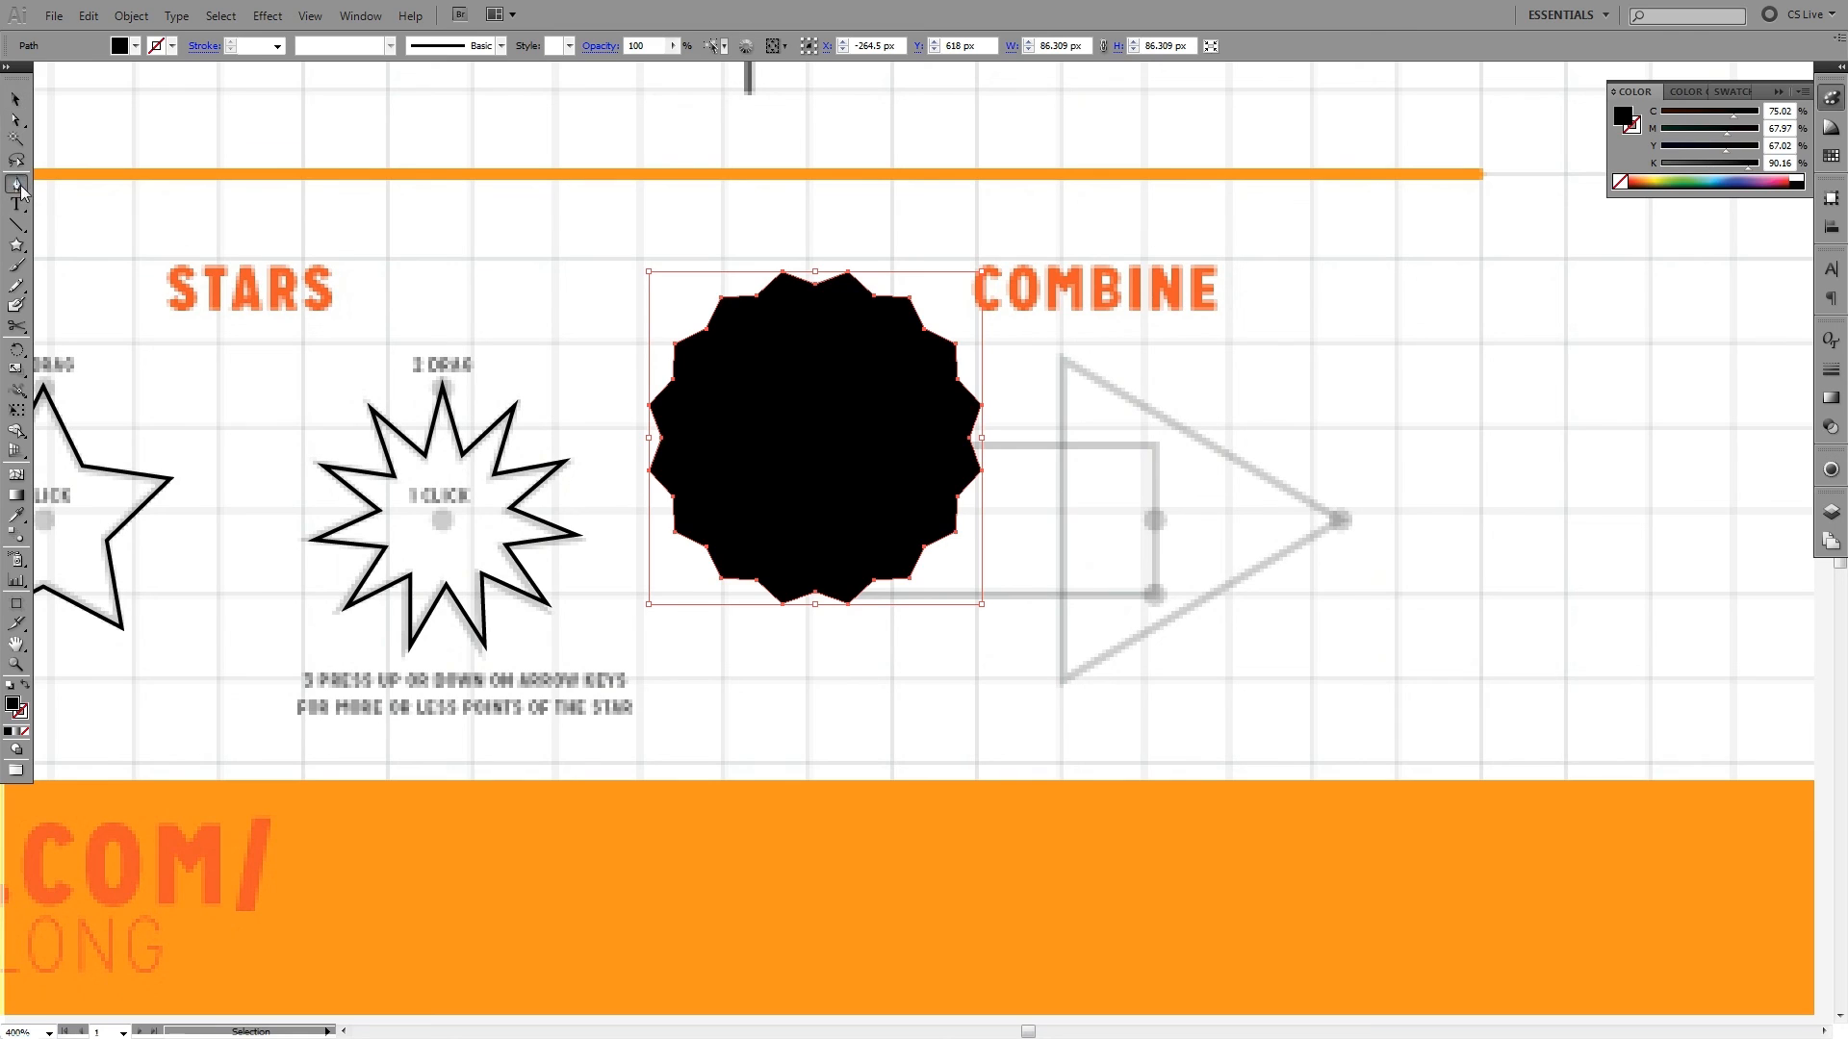
ctrl+click(800, 640)
click(766, 544)
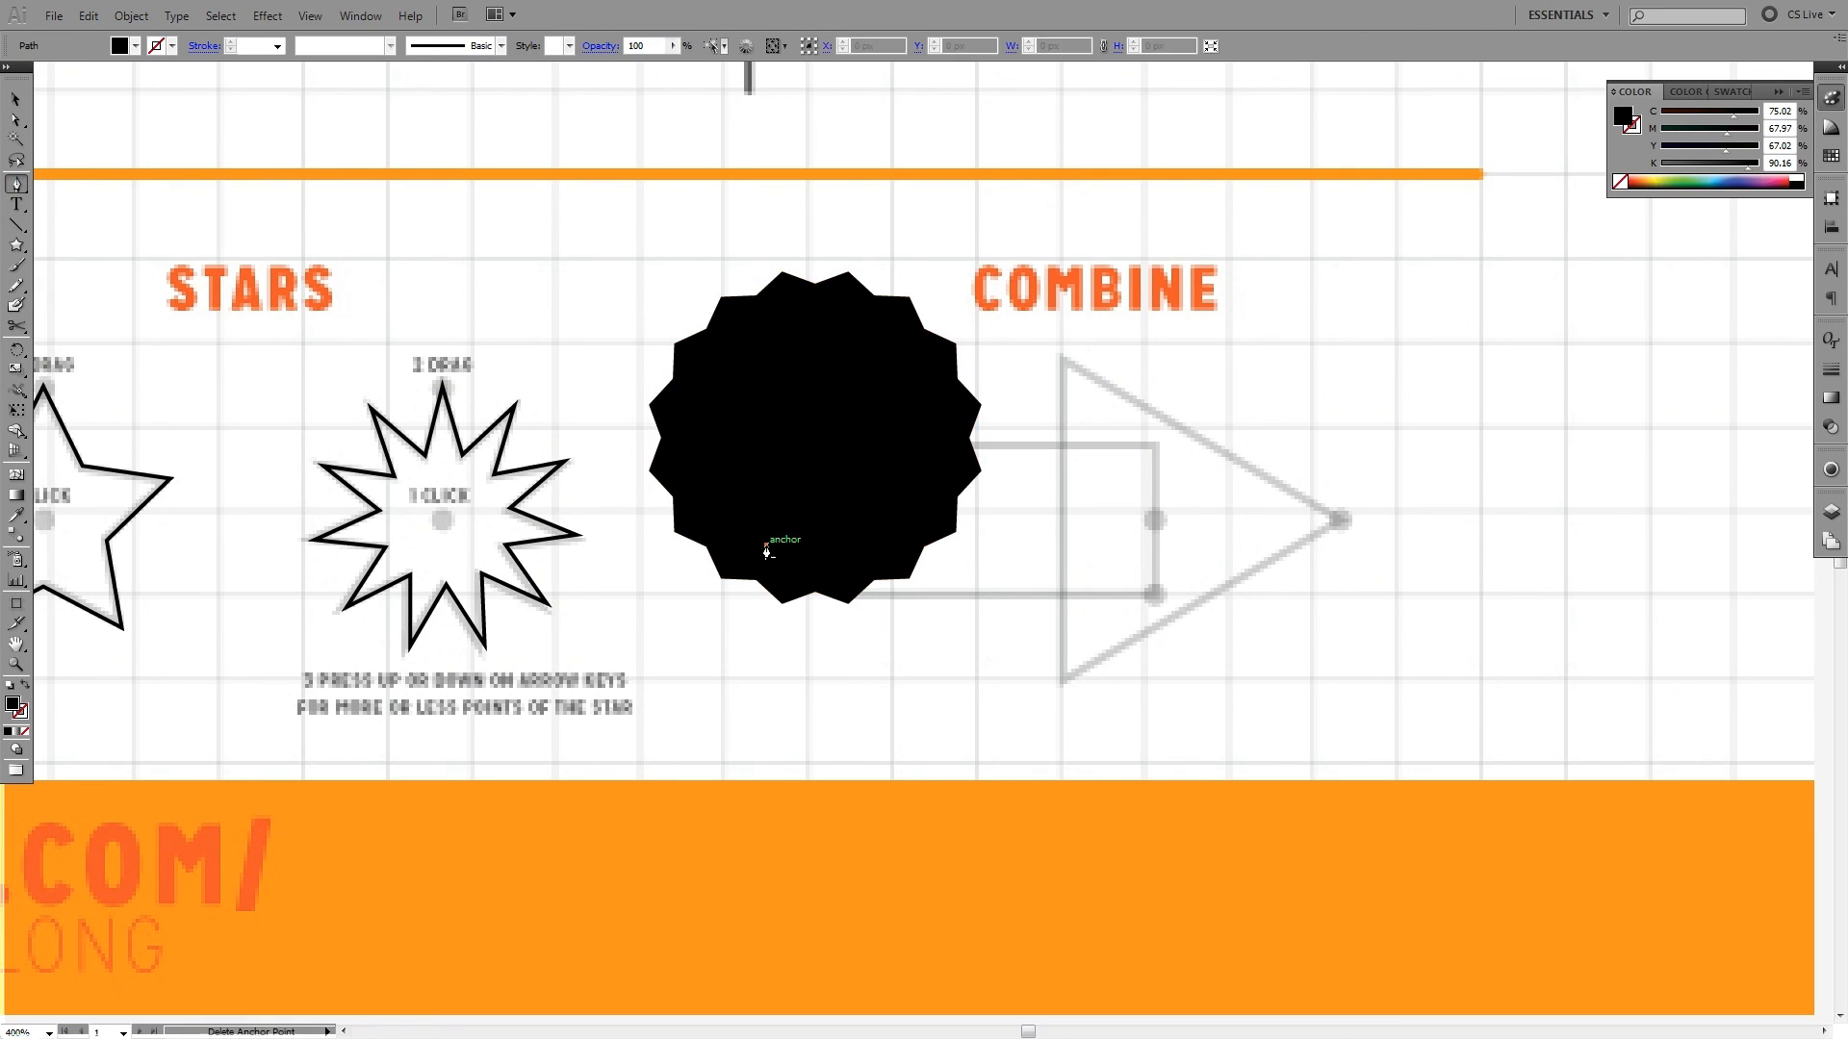
click(766, 741)
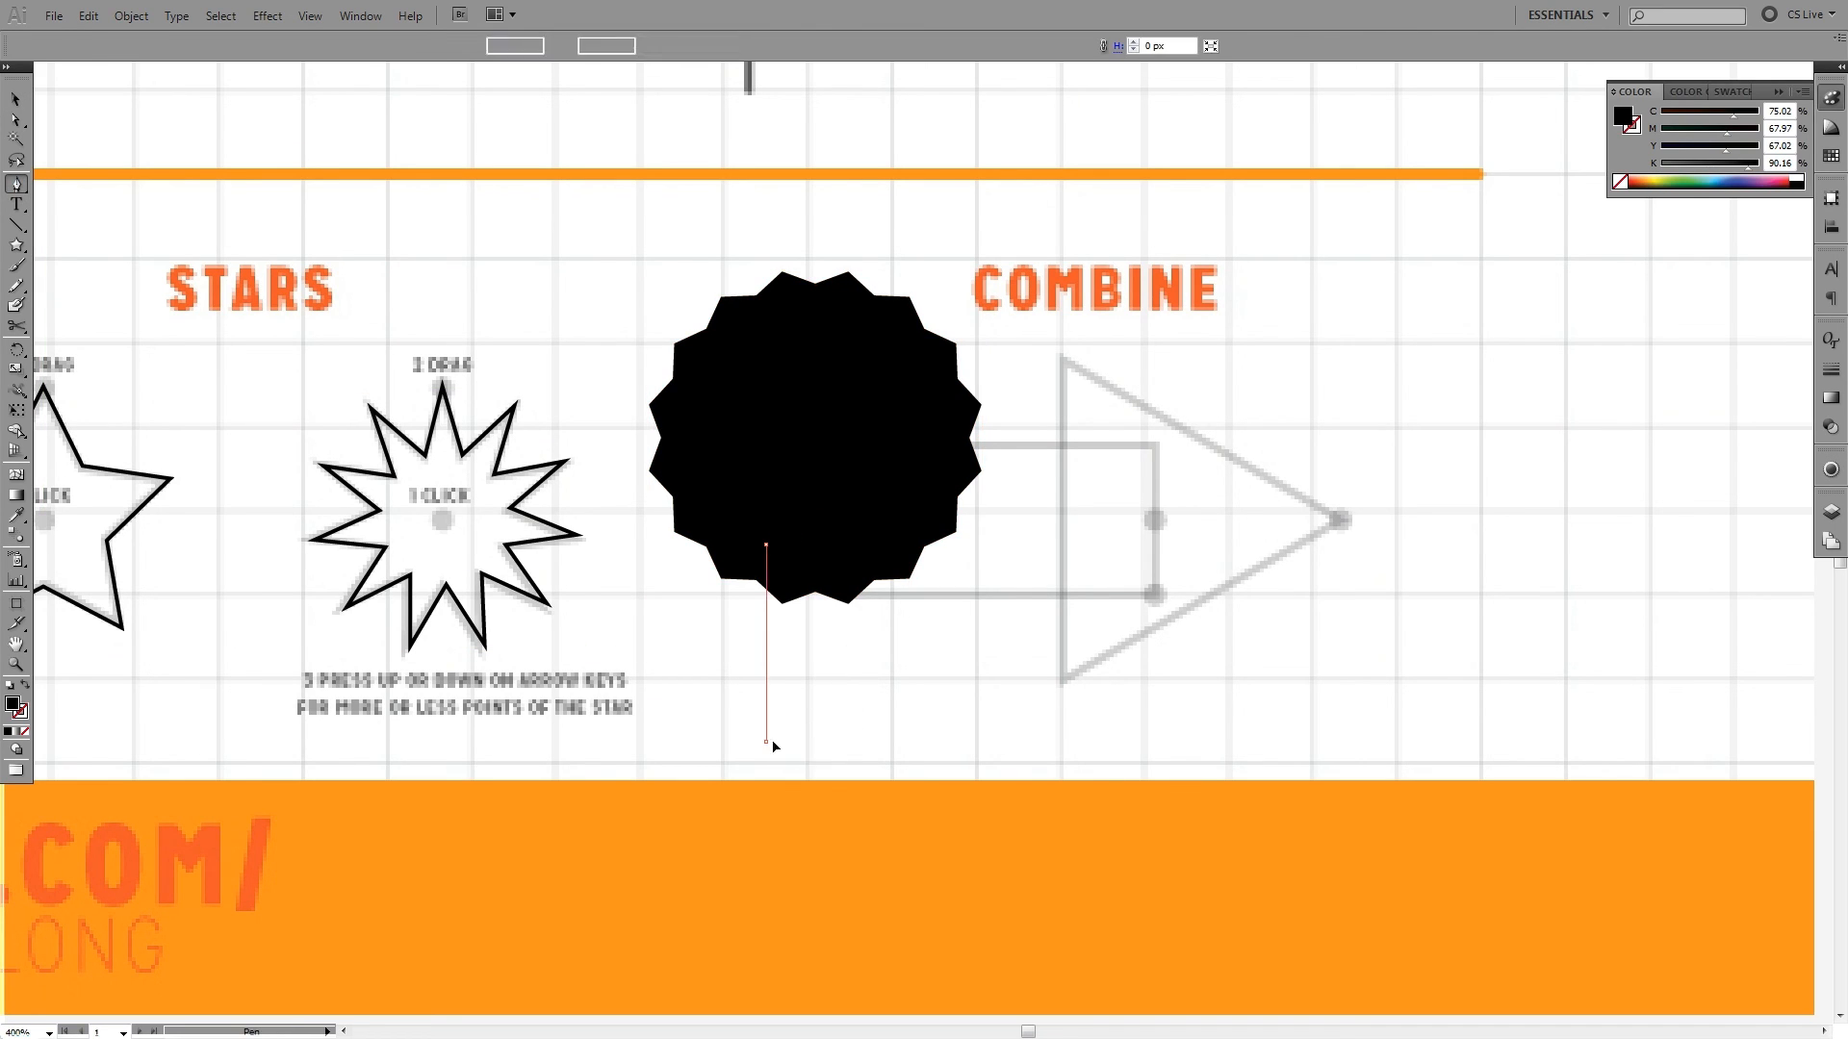
click(815, 680)
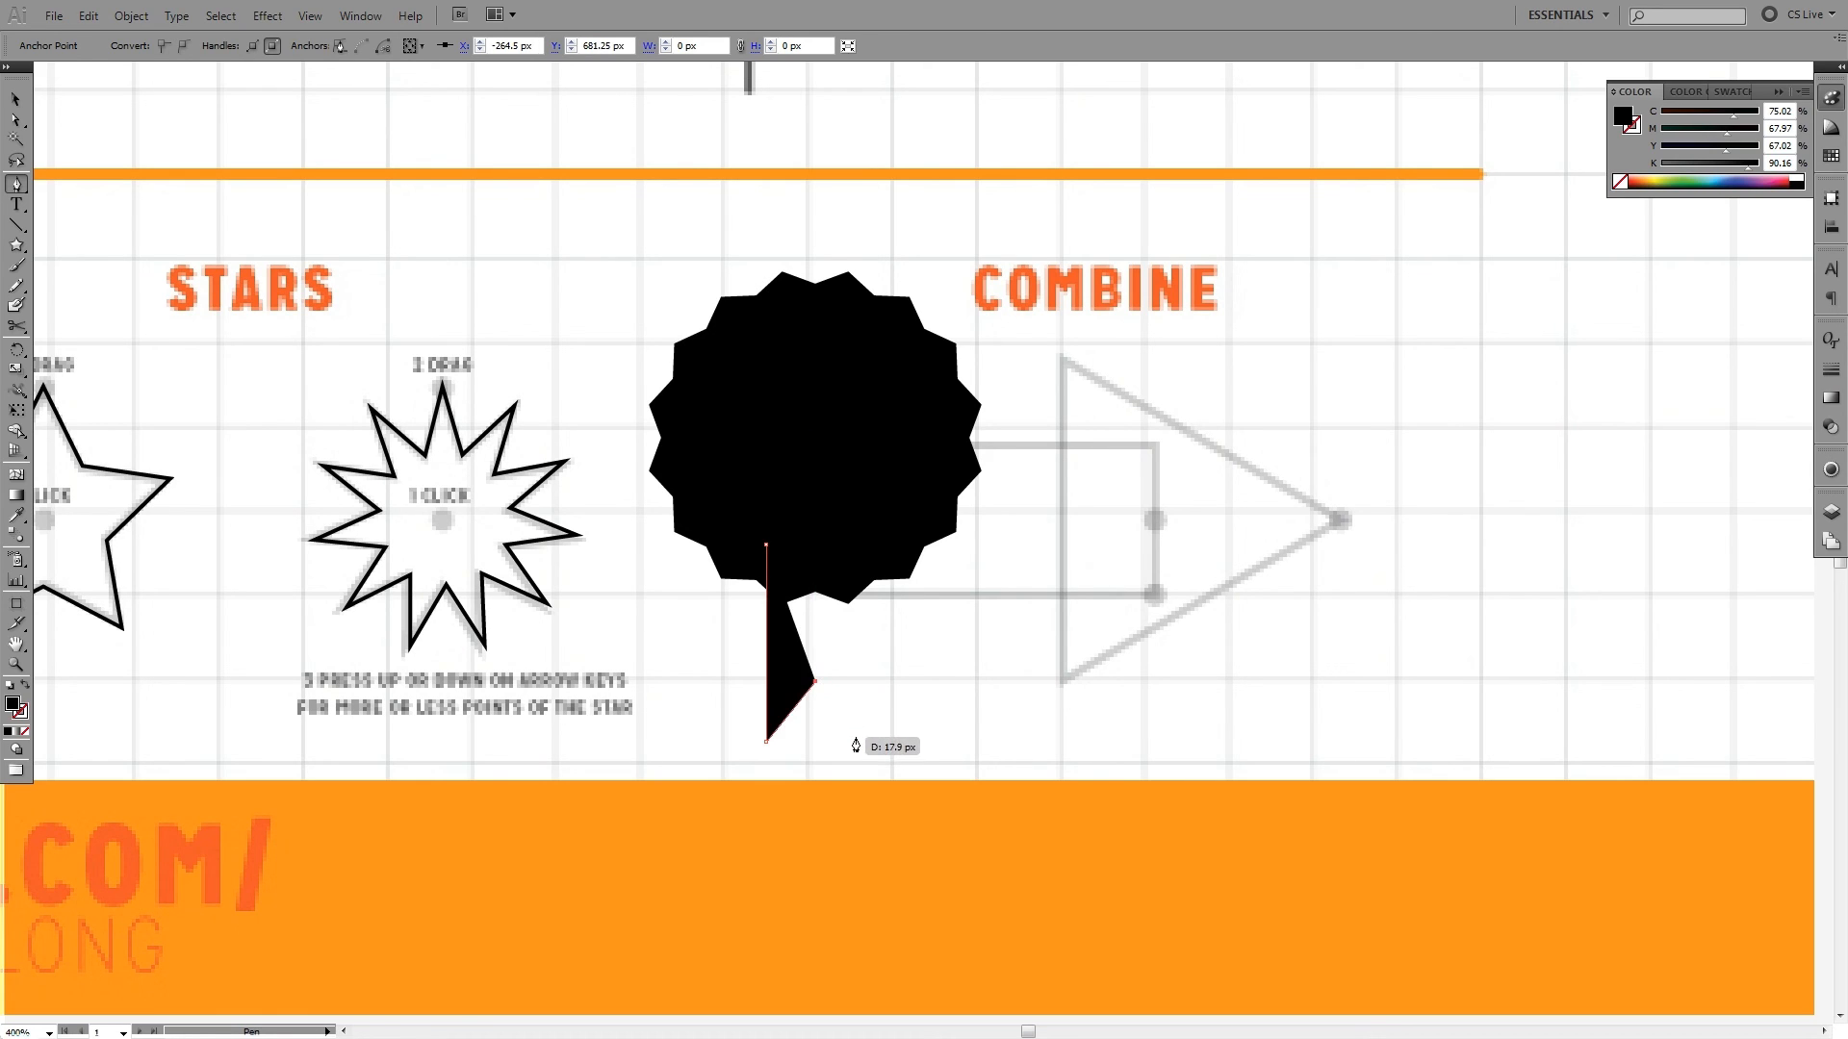
click(857, 741)
click(857, 530)
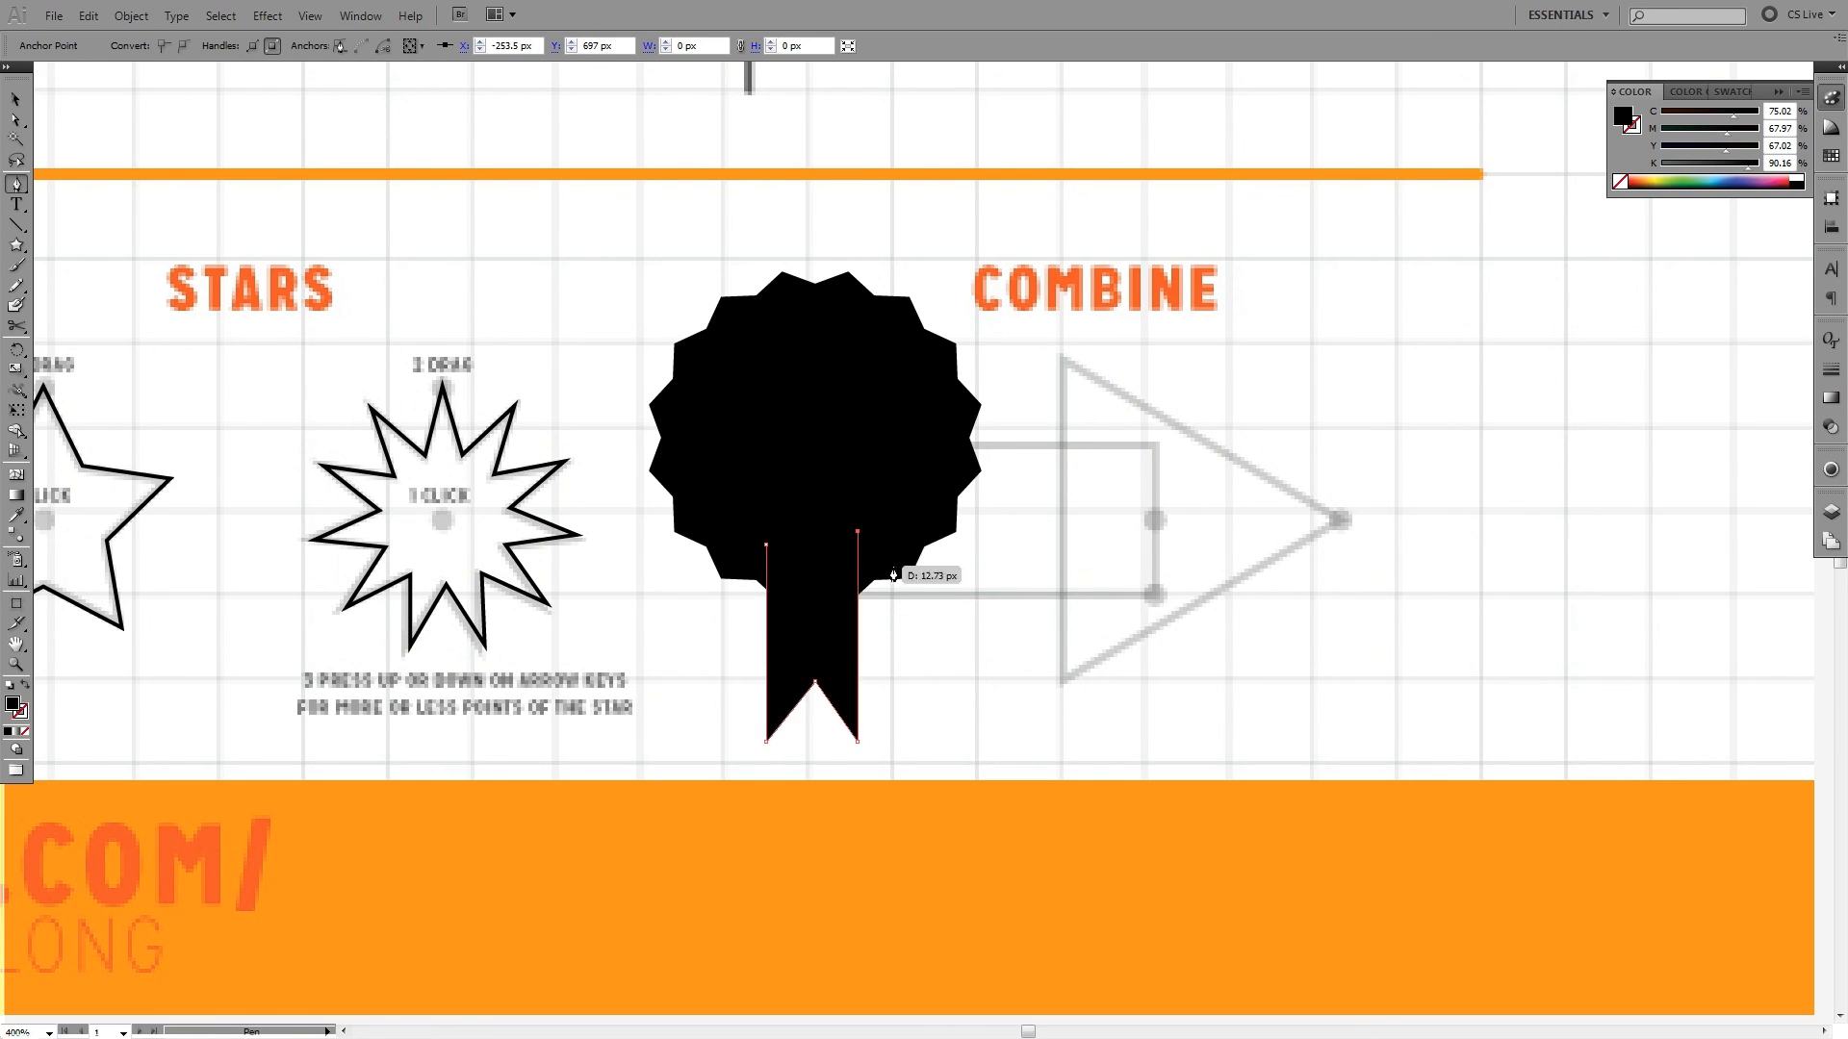
- Widen the ribbon tail, centre it beneath the 16-point star, and deselect it
key(v)
drag(858, 530, 873, 495)
drag(833, 650, 834, 603)
click(1038, 637)
drag(999, 648, 968, 737)
drag(1032, 710, 823, 535)
click(1011, 502)
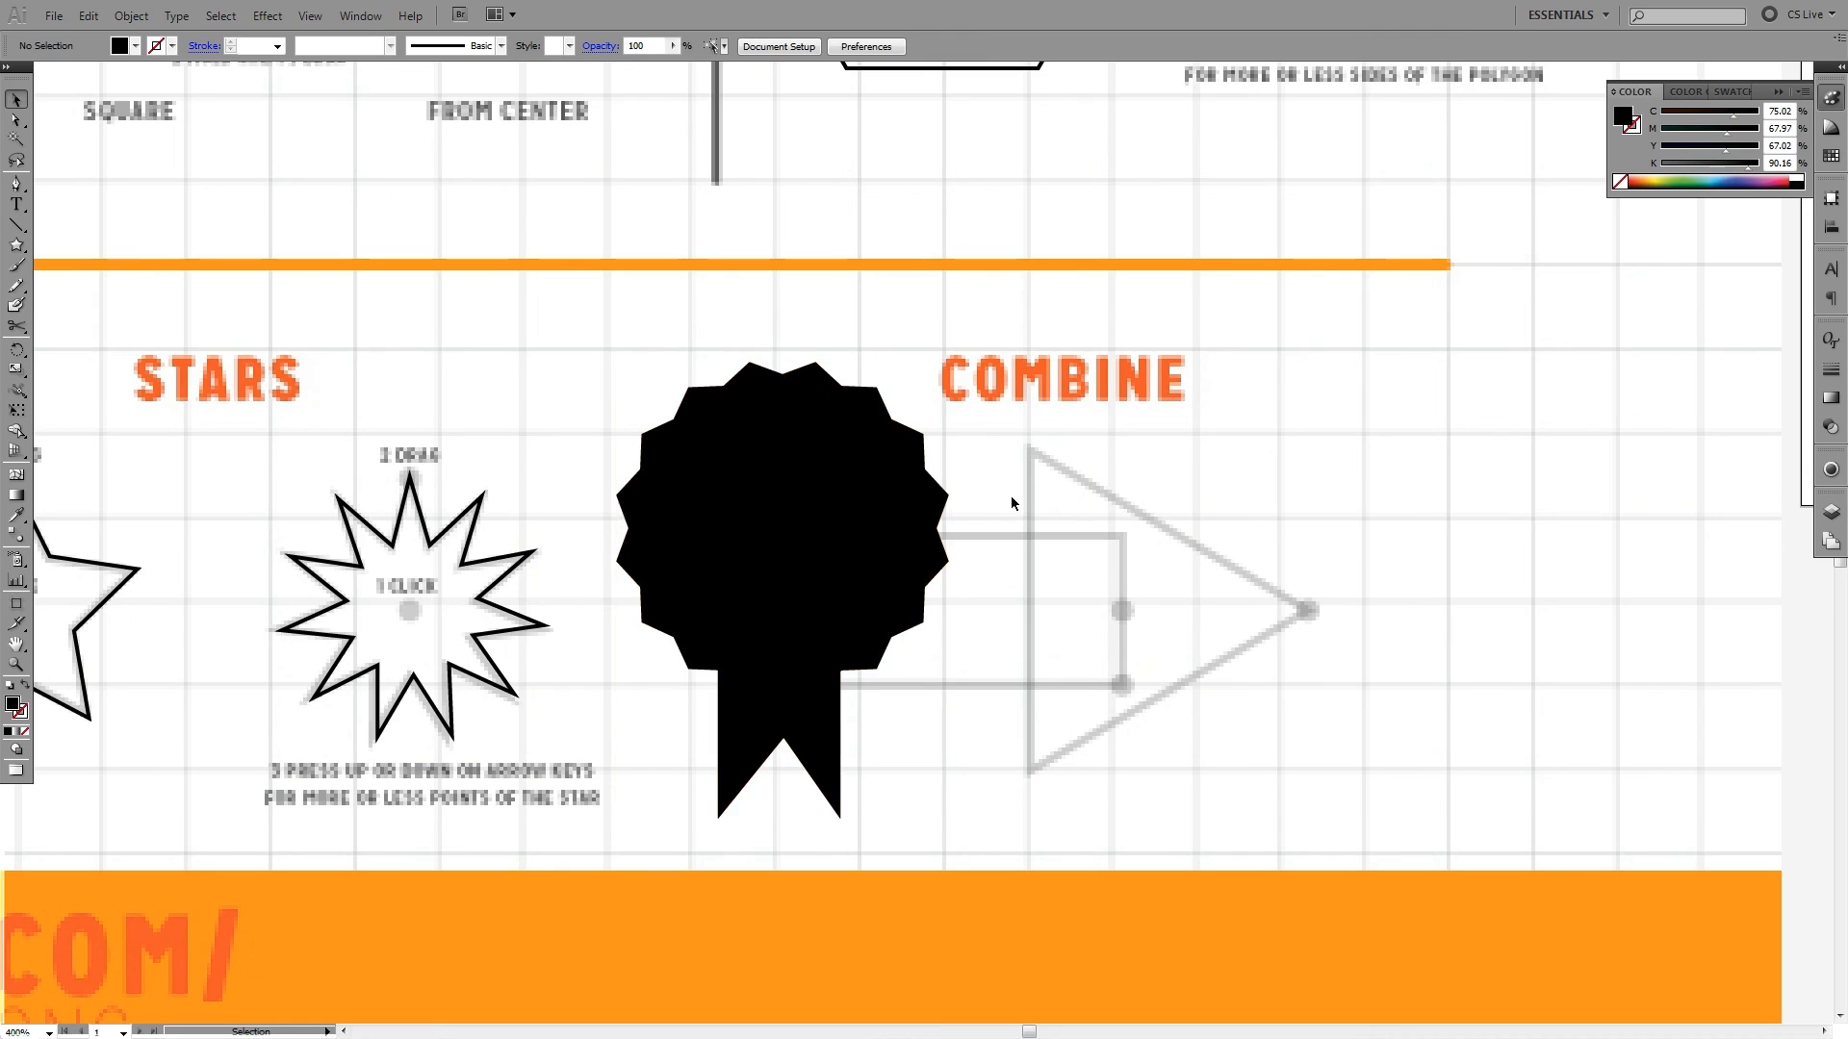
- Move the ribbon tail's notch anchor point down to make the notch shallower, and deselect it
key(a)
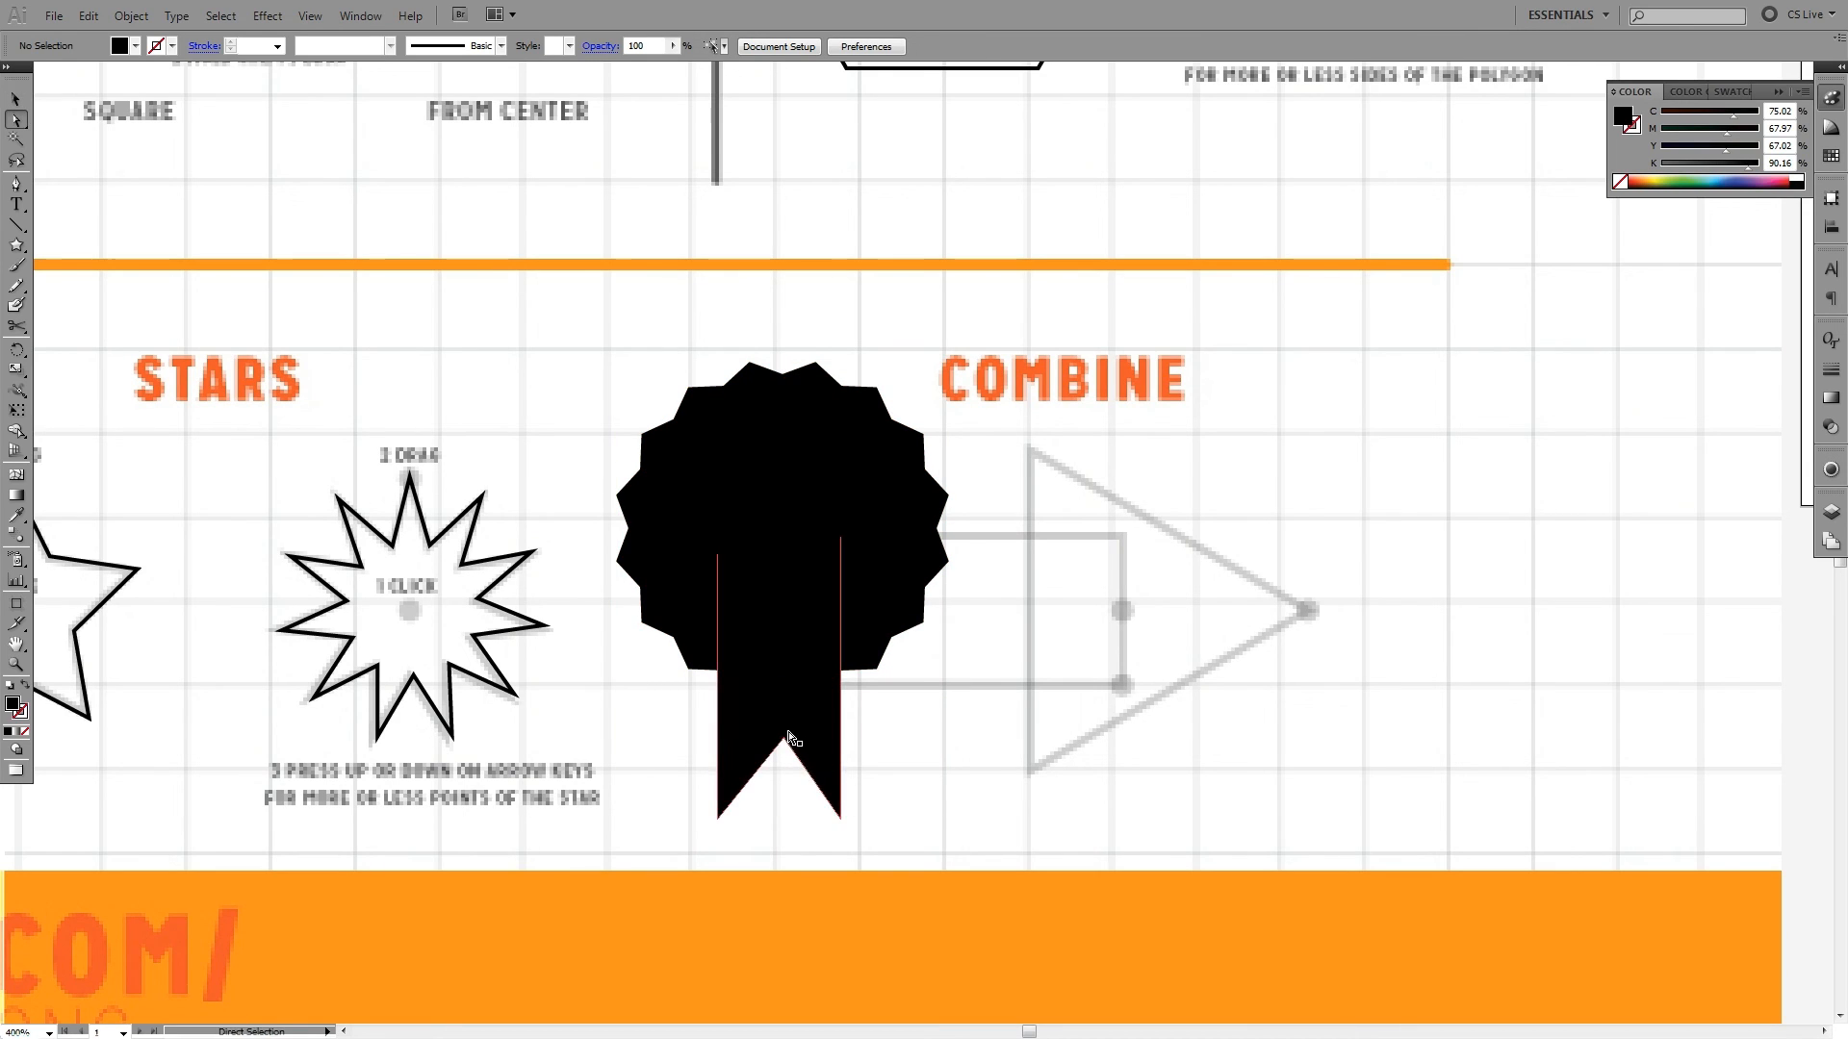
drag(782, 739, 778, 774)
click(1019, 831)
drag(1019, 831, 1154, 722)
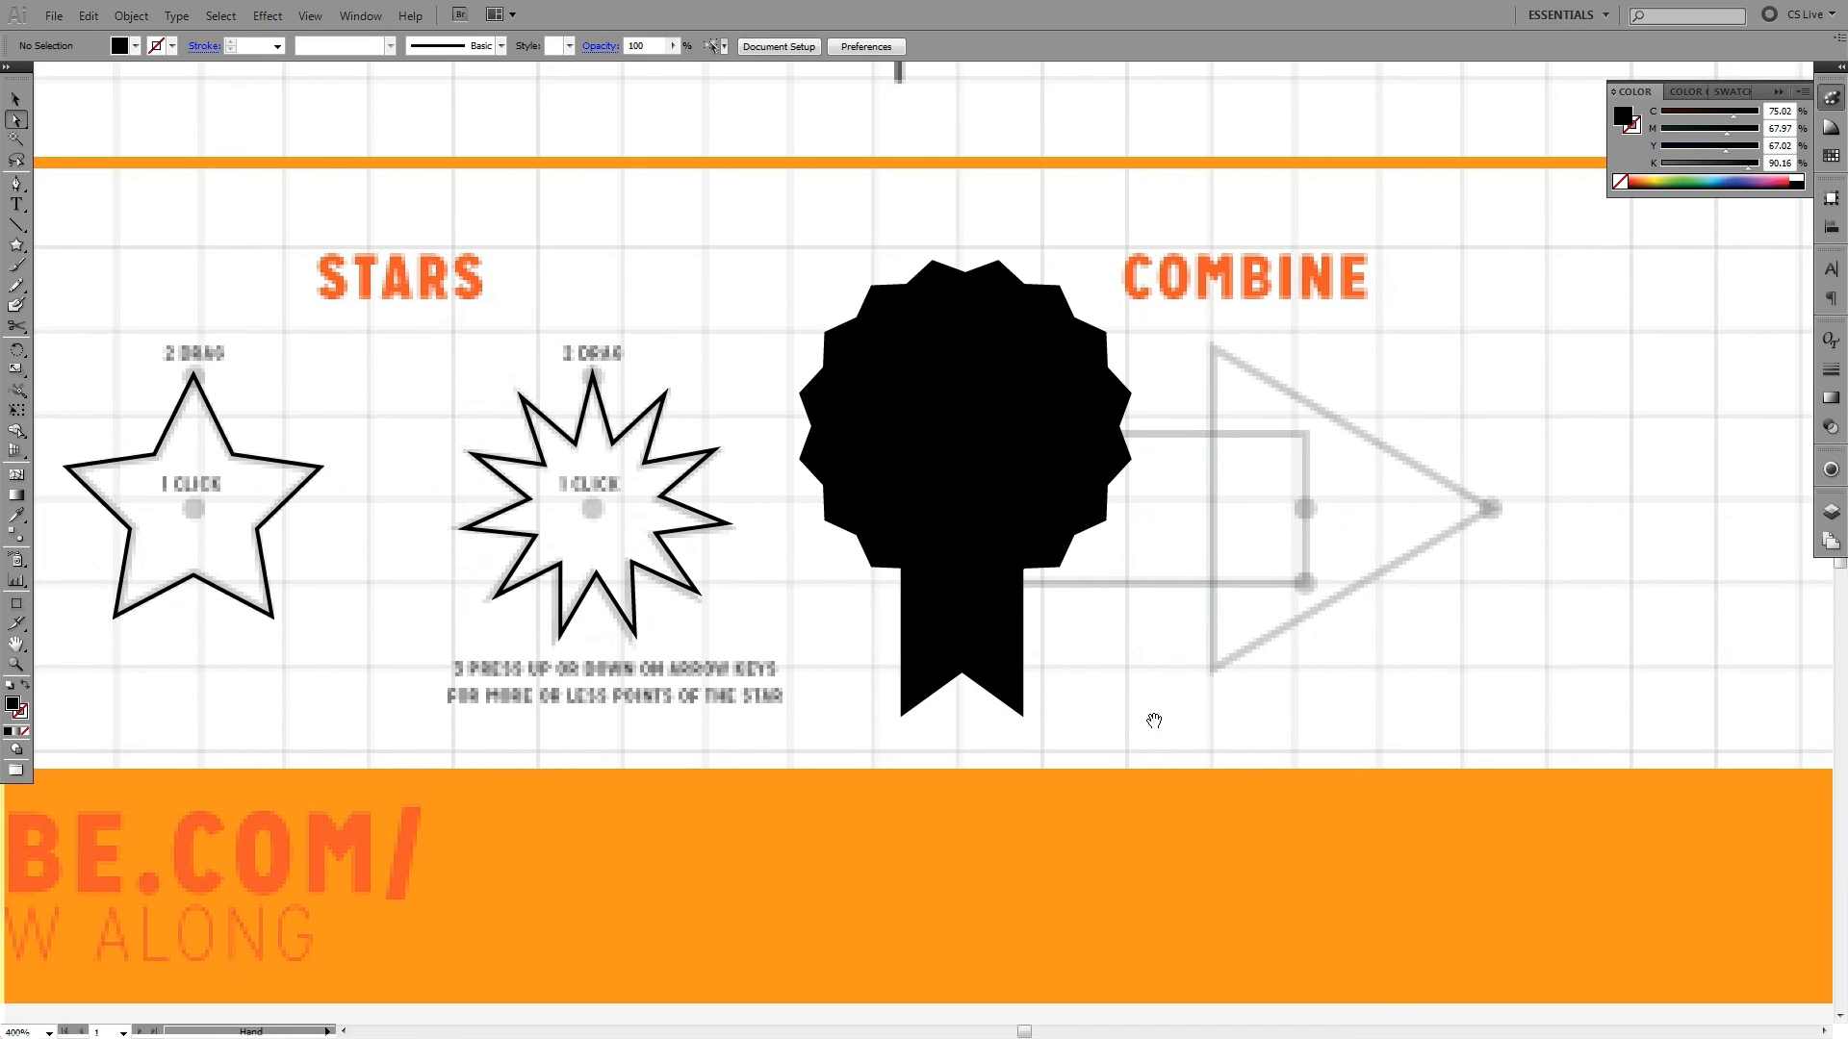
- Select the 16-point star and its ribbon tail and delete them
key(v)
click(904, 604)
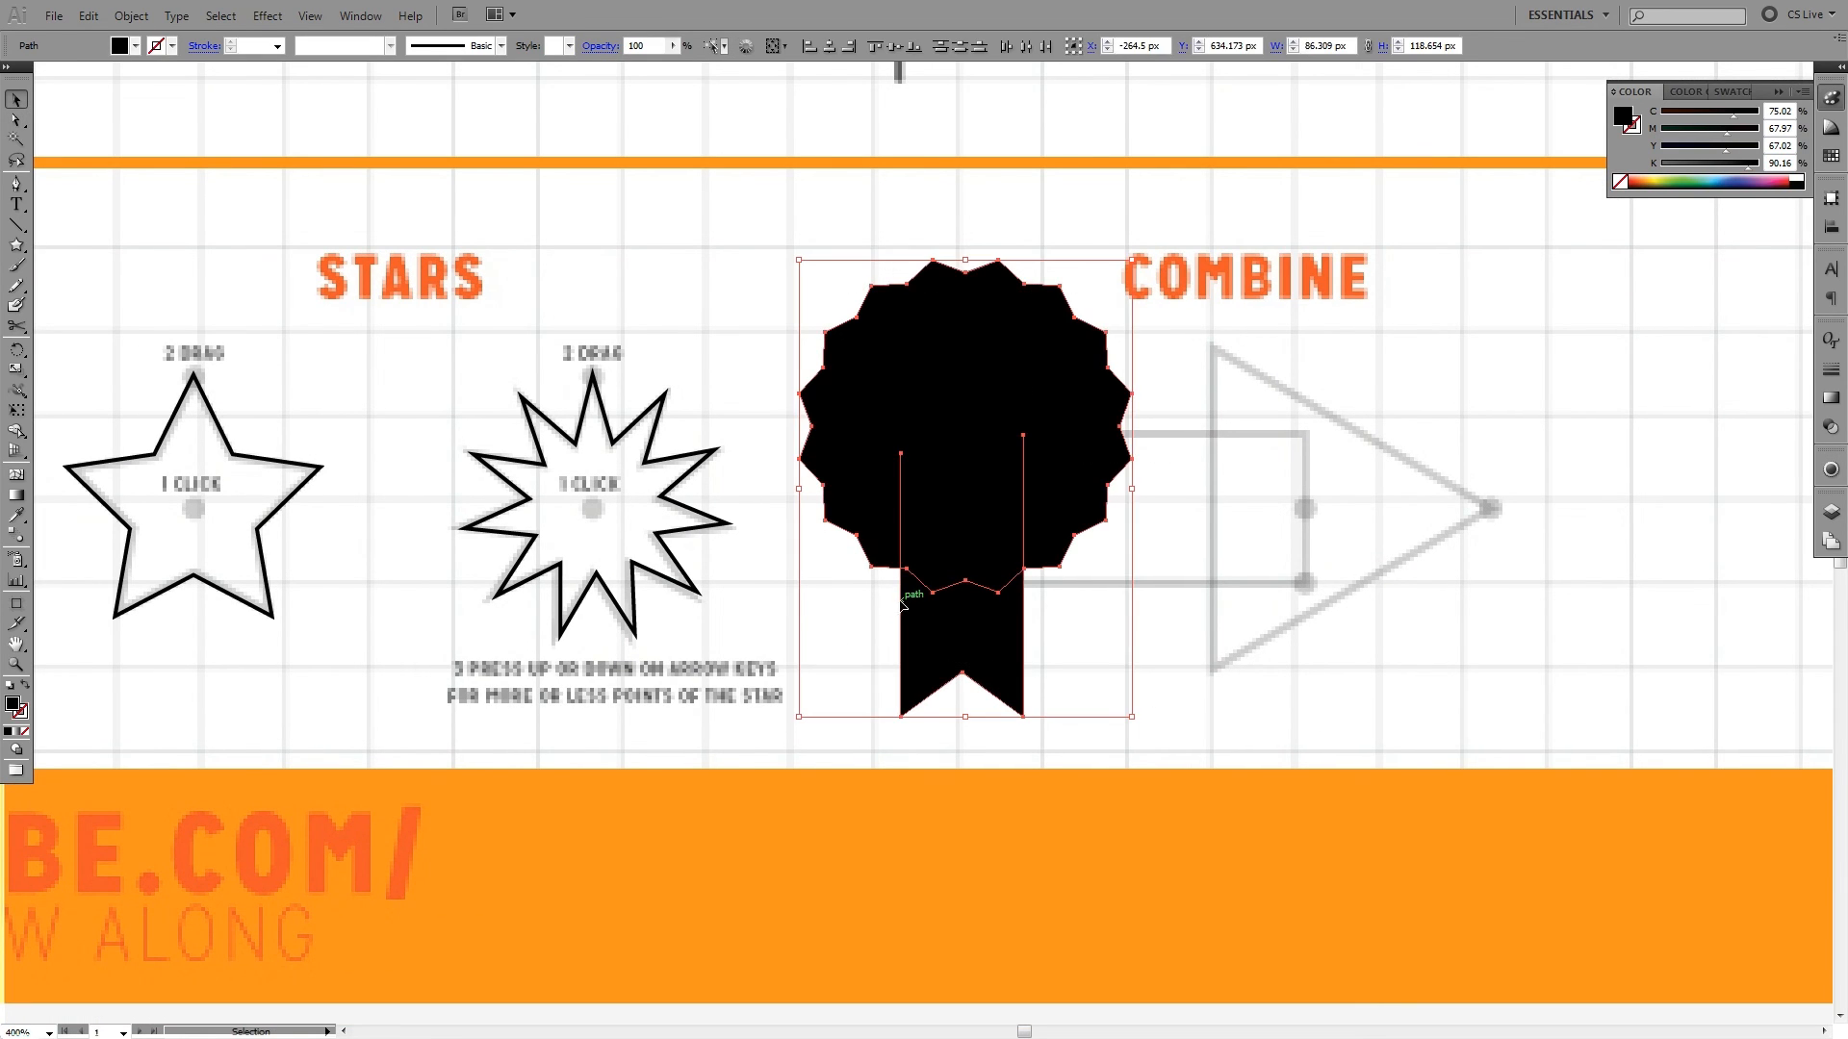
key(Delete)
- Trace the Combine section's rectangle at about 78 × 39 px, give it a black outline without fill, and deselect it
drag(887, 598, 773, 491)
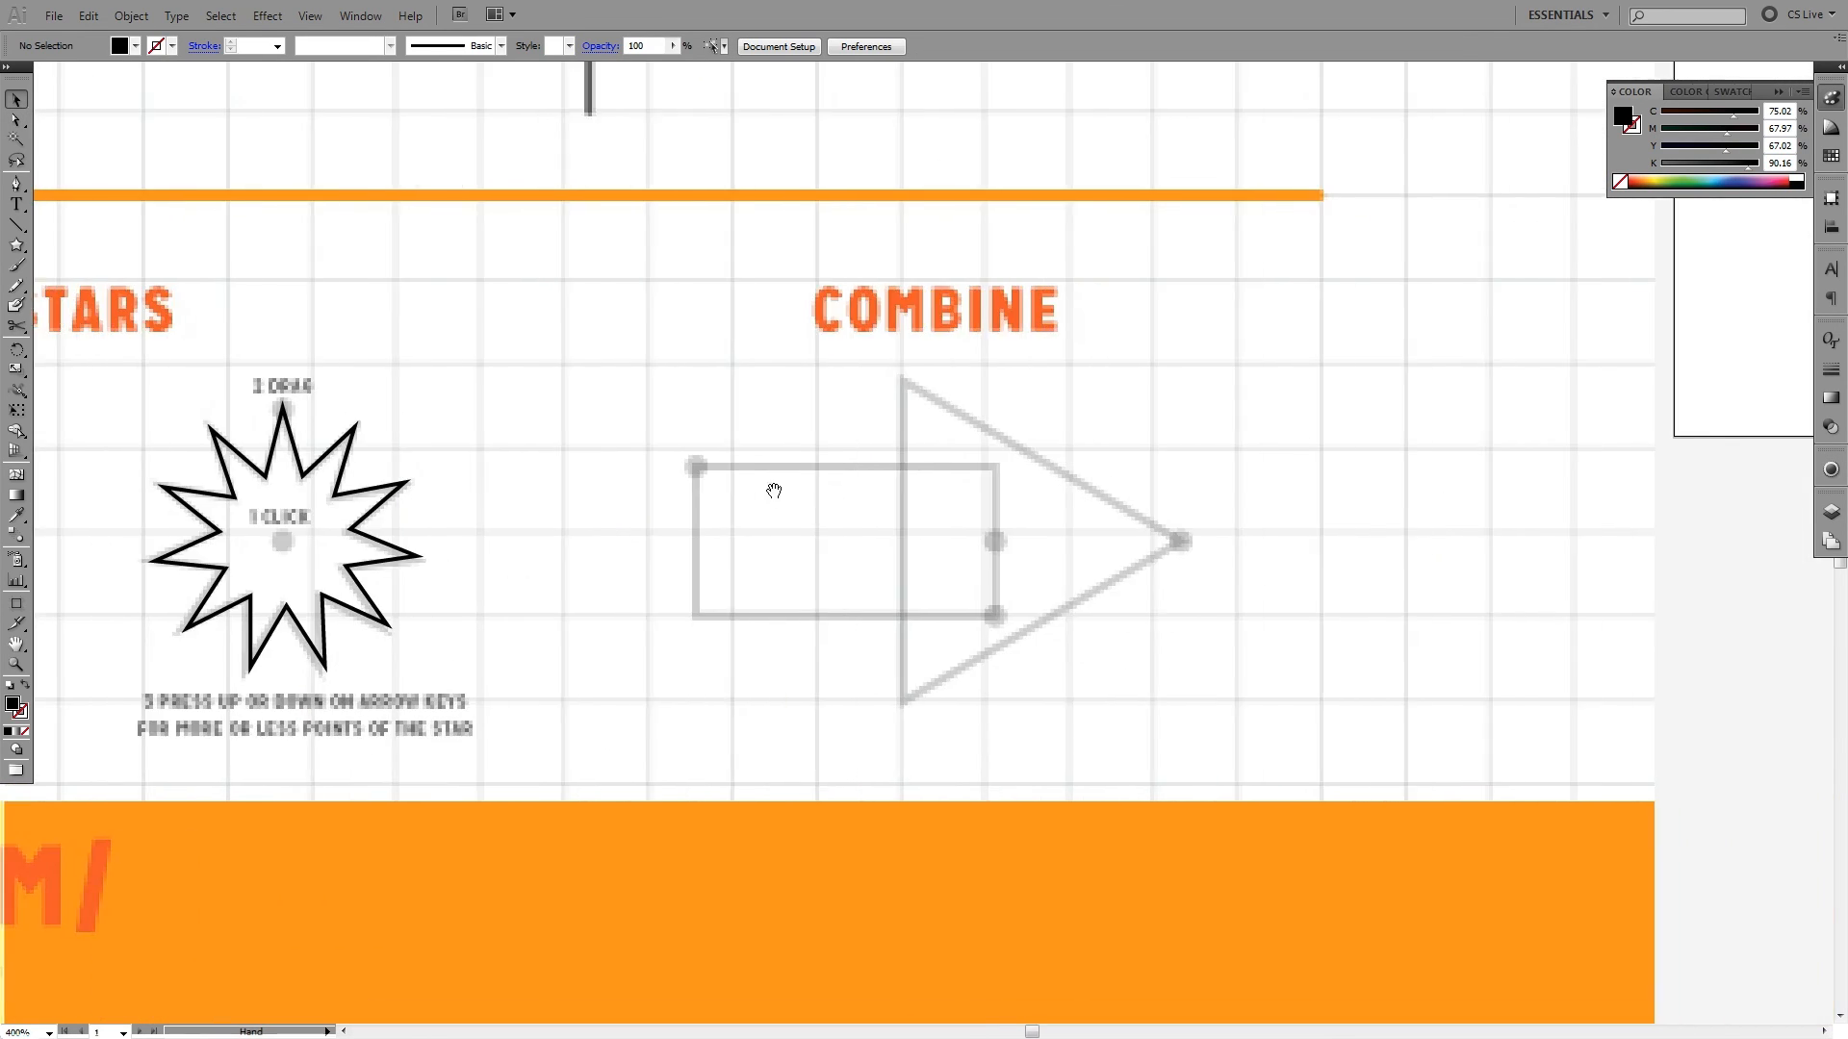
drag(16, 246, 73, 248)
drag(1060, 434, 869, 440)
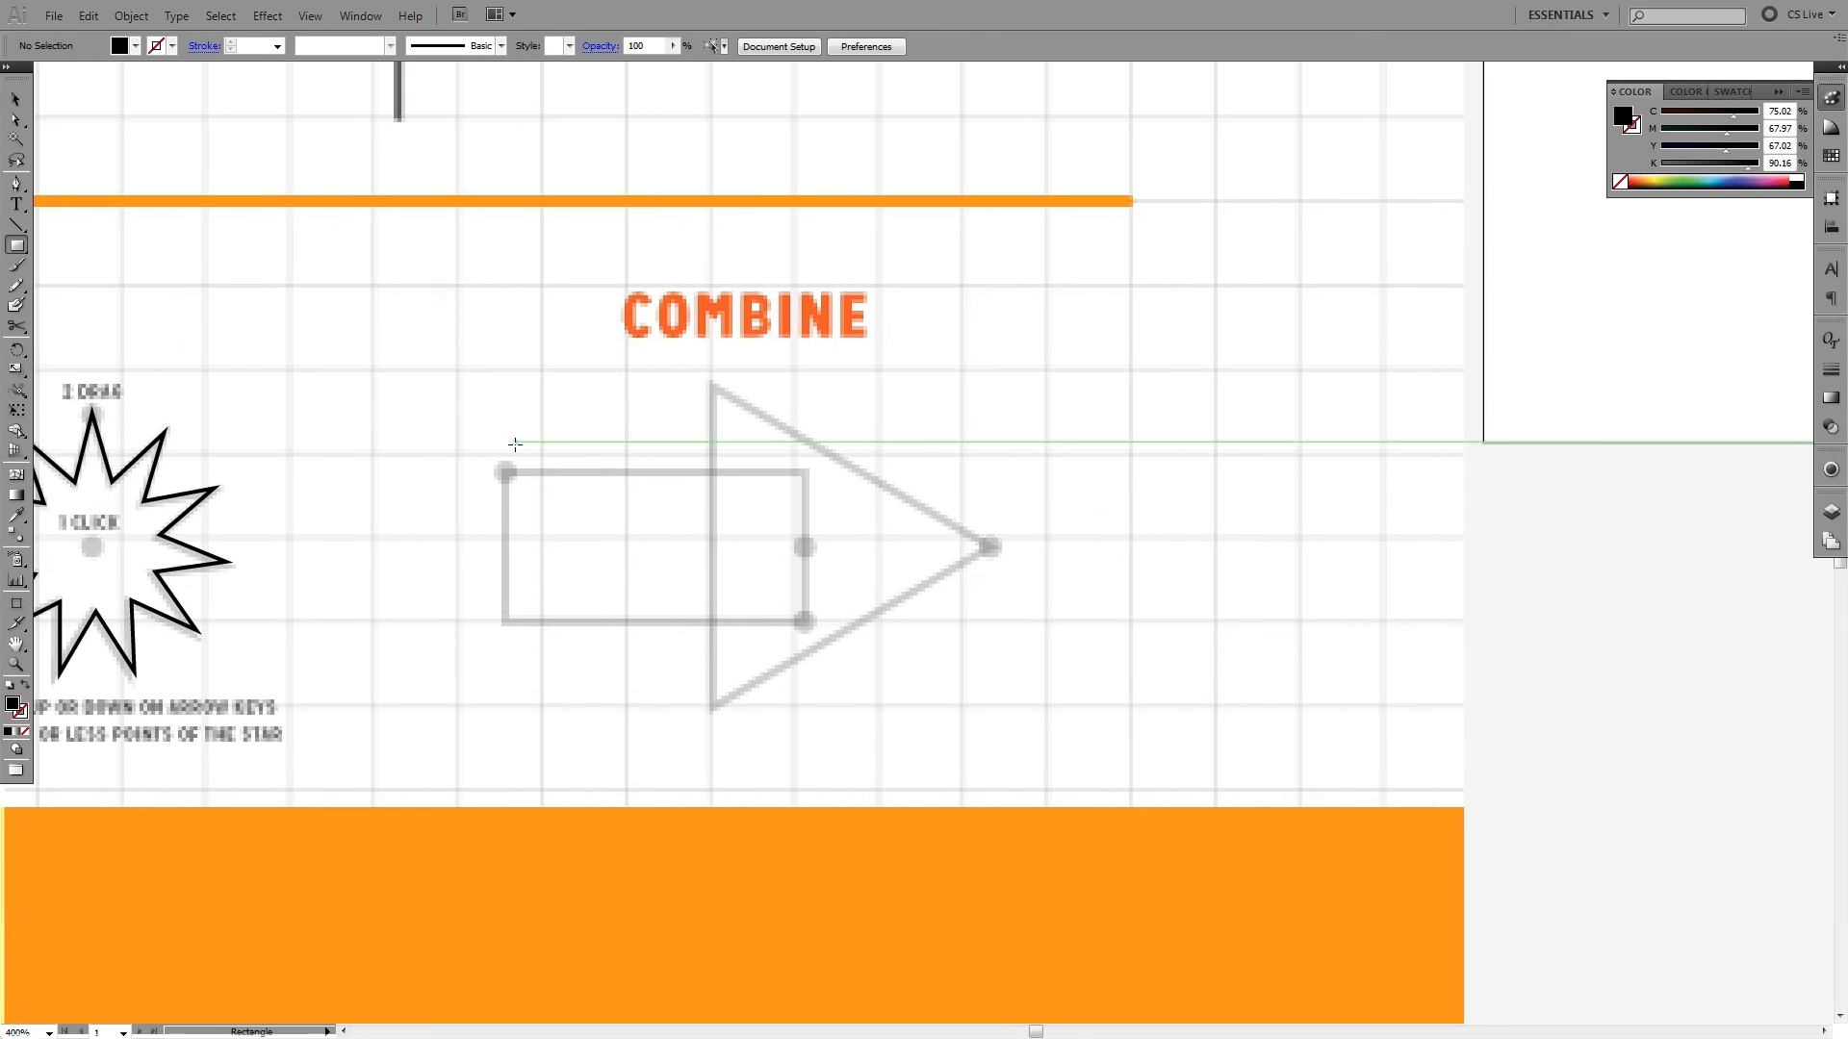
drag(505, 471, 804, 622)
key(shift+x)
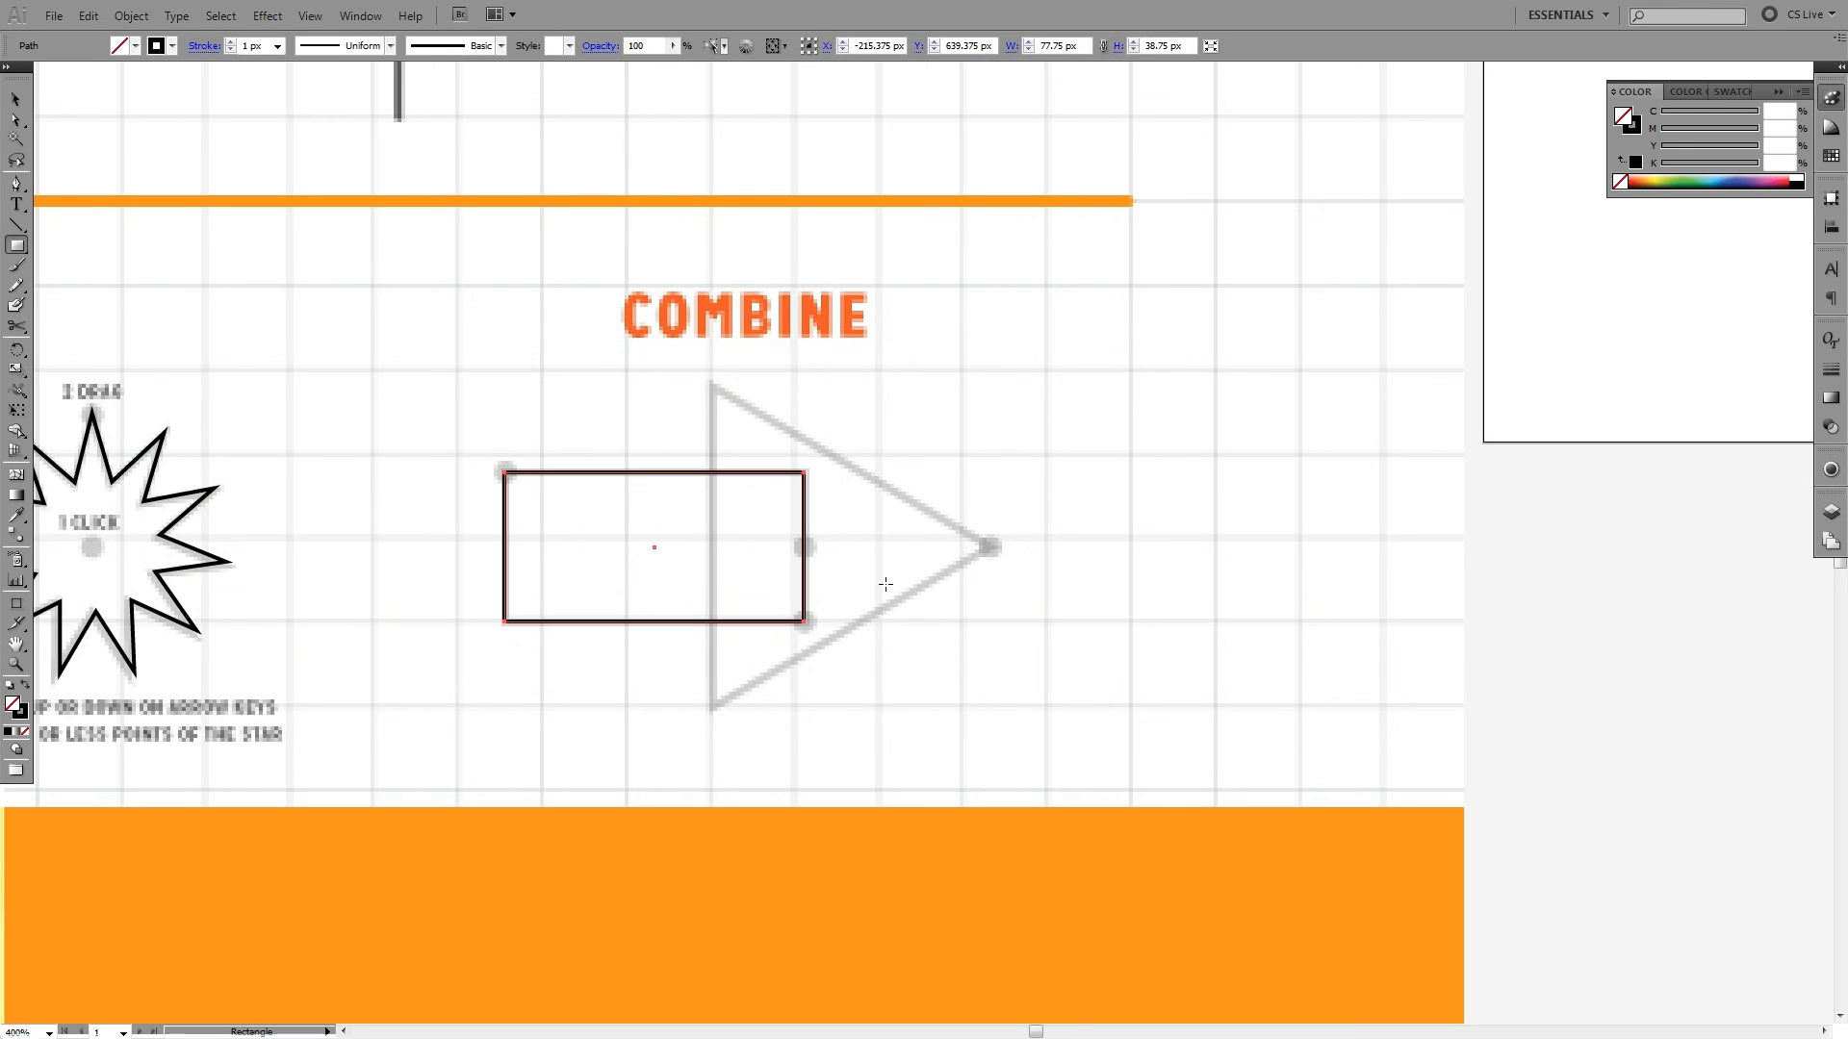
click(942, 441)
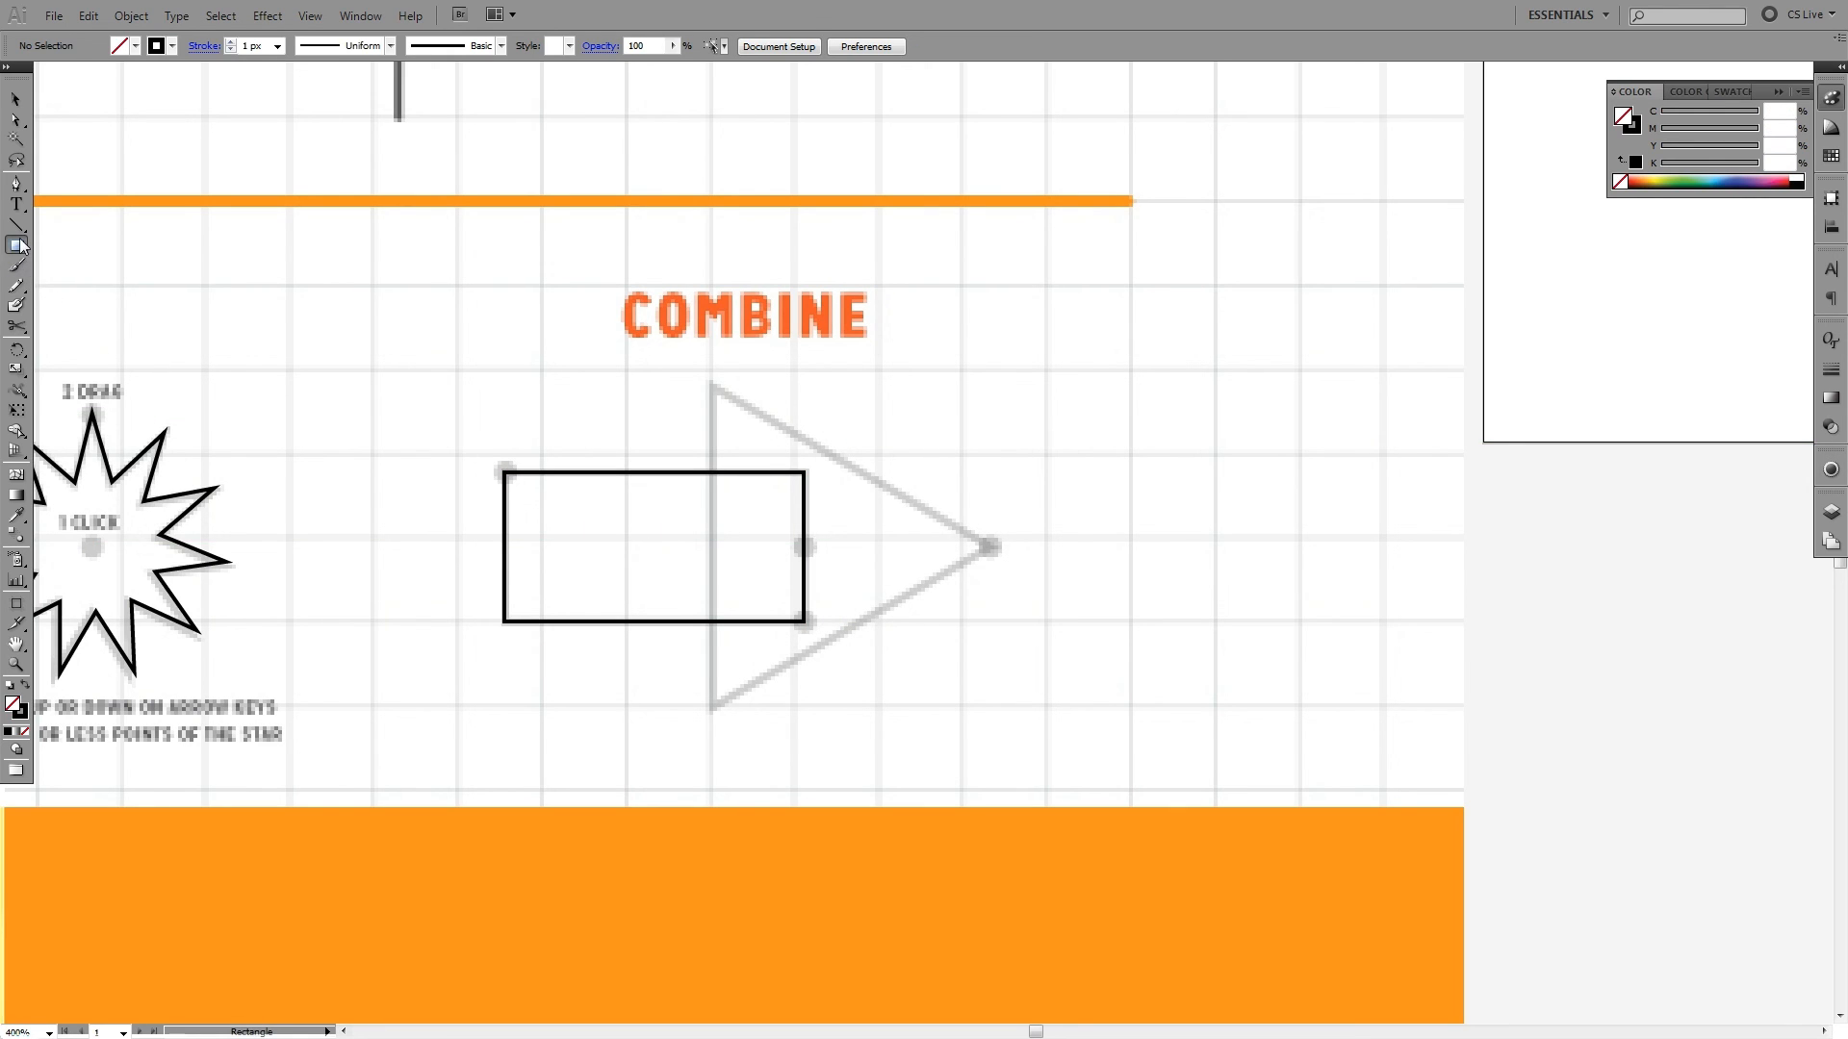
- Trace the Combine triangle with the Polygon tool from the middle of the rectangle's right edge, about 83 px tall, and deselect it
drag(16, 246, 84, 312)
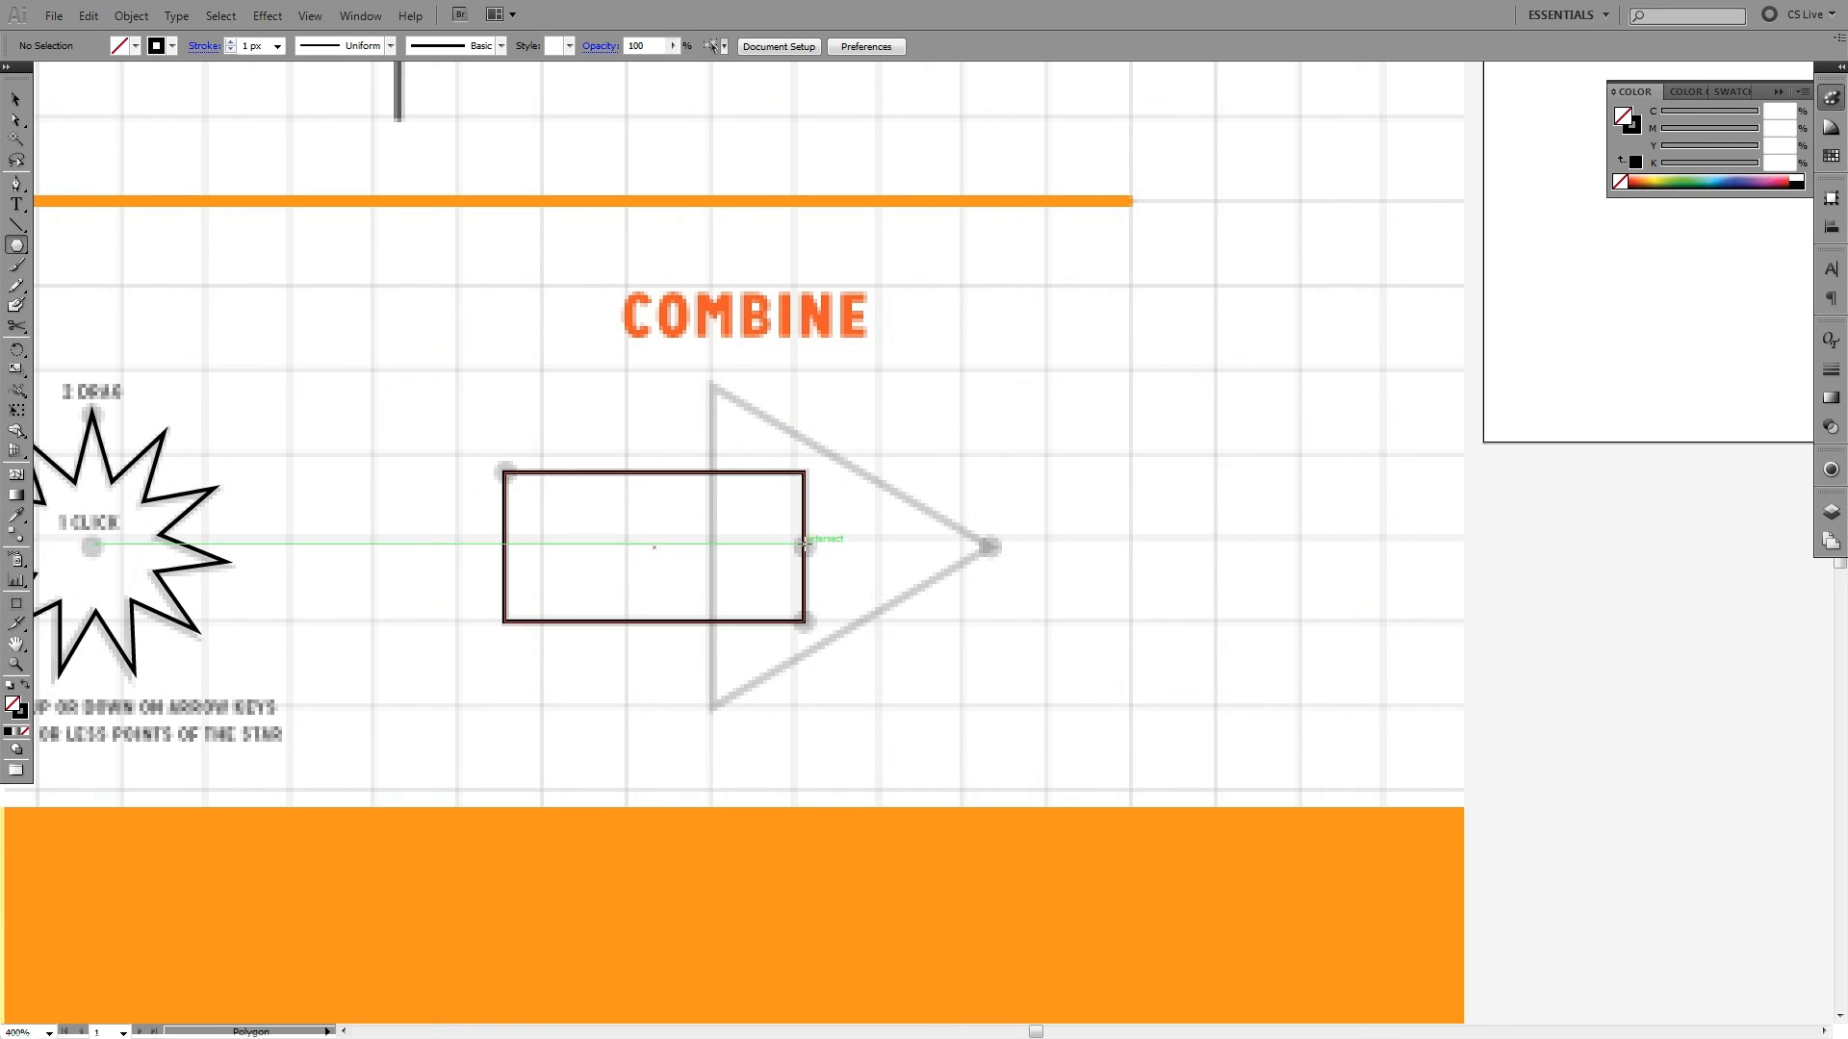
drag(801, 546, 989, 547)
ctrl+click(1060, 516)
- Select the traced rectangle and triangle and swap their black fill and stroke repeatedly, ending on a 1 px outline without fill
key(v)
drag(983, 451, 729, 628)
key(shift+x)
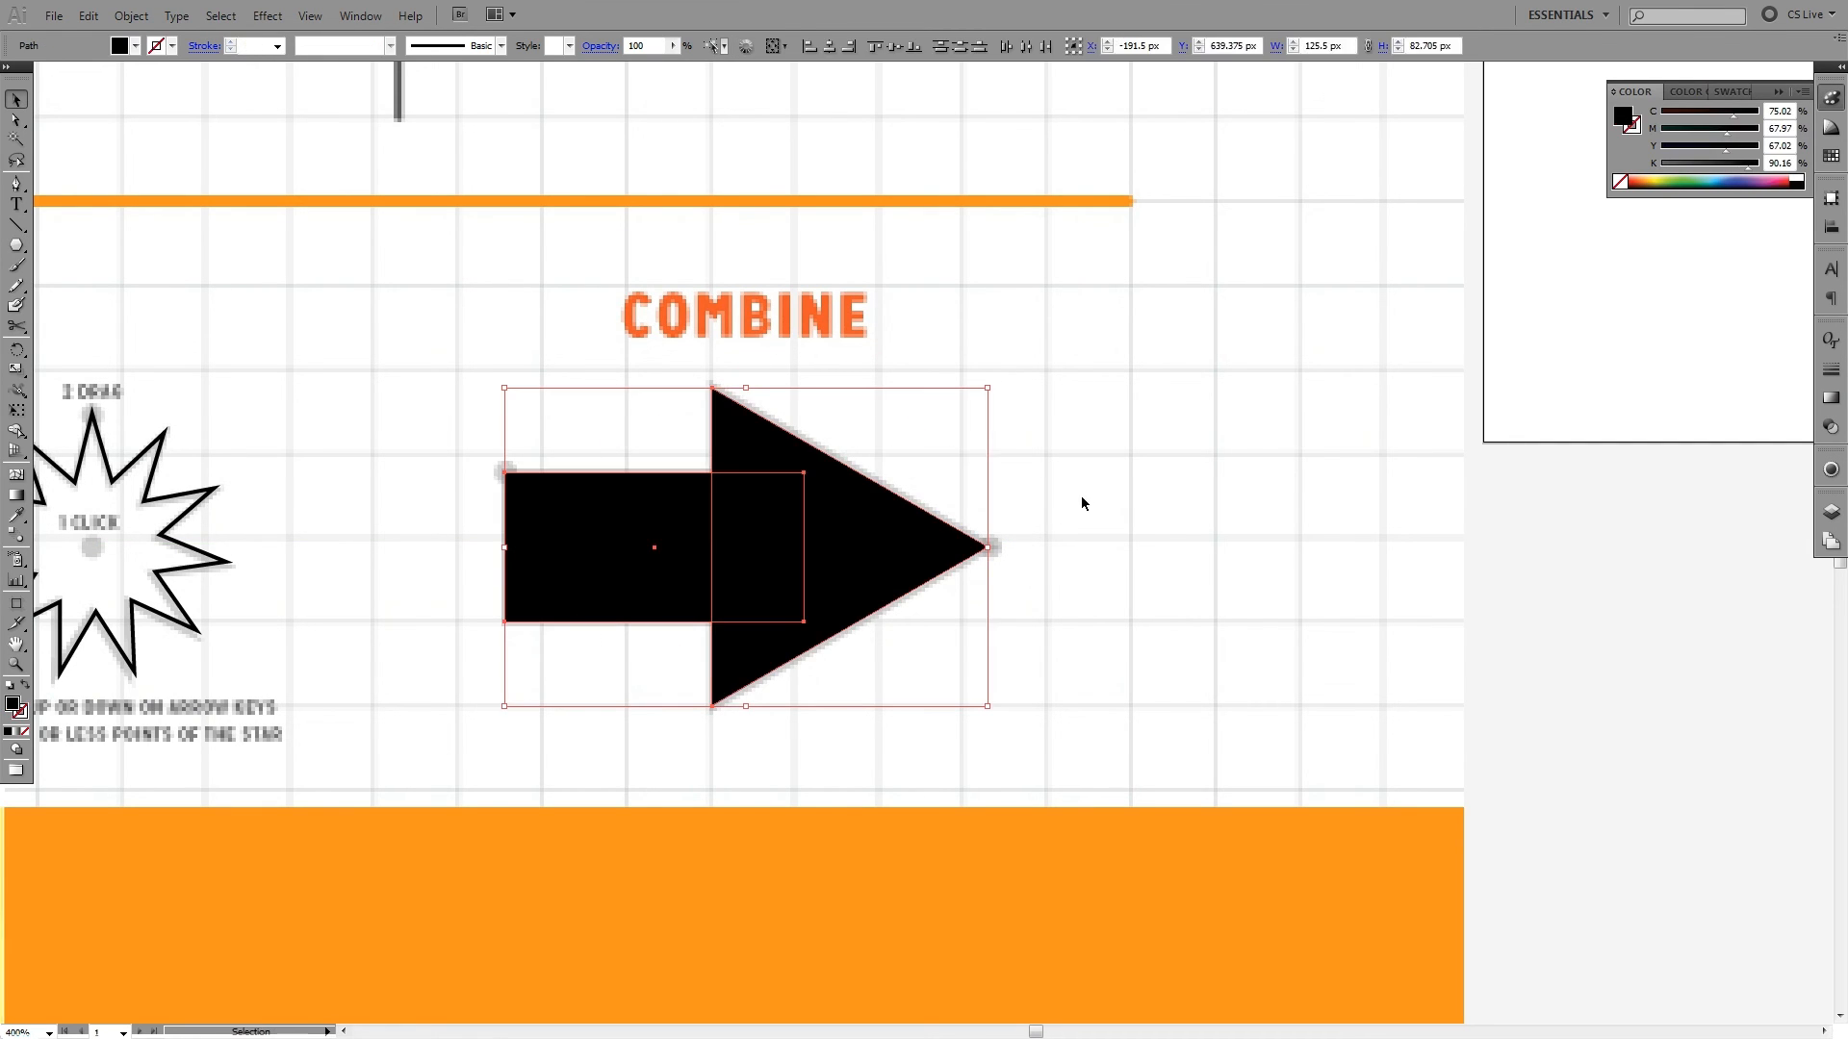
drag(982, 589, 1148, 532)
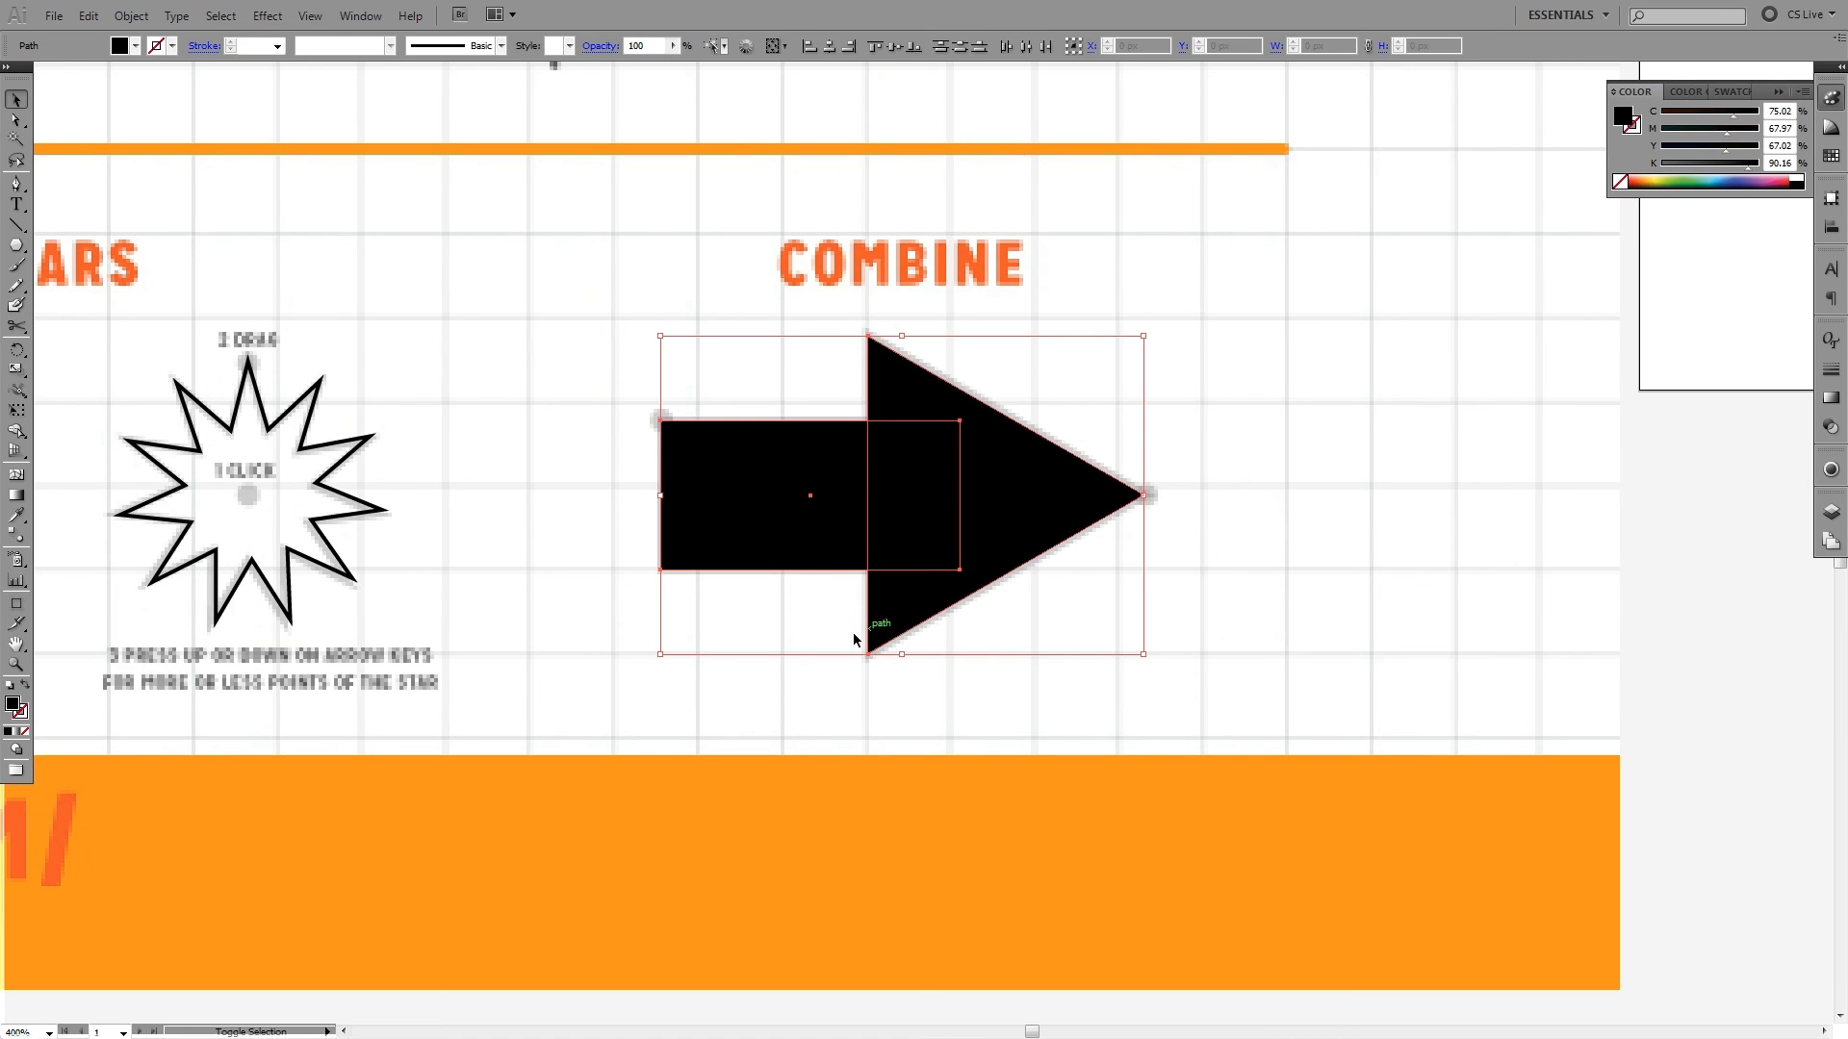
key(shift+x)
key(shift+x)
key(shift+x)
key(shift+x)
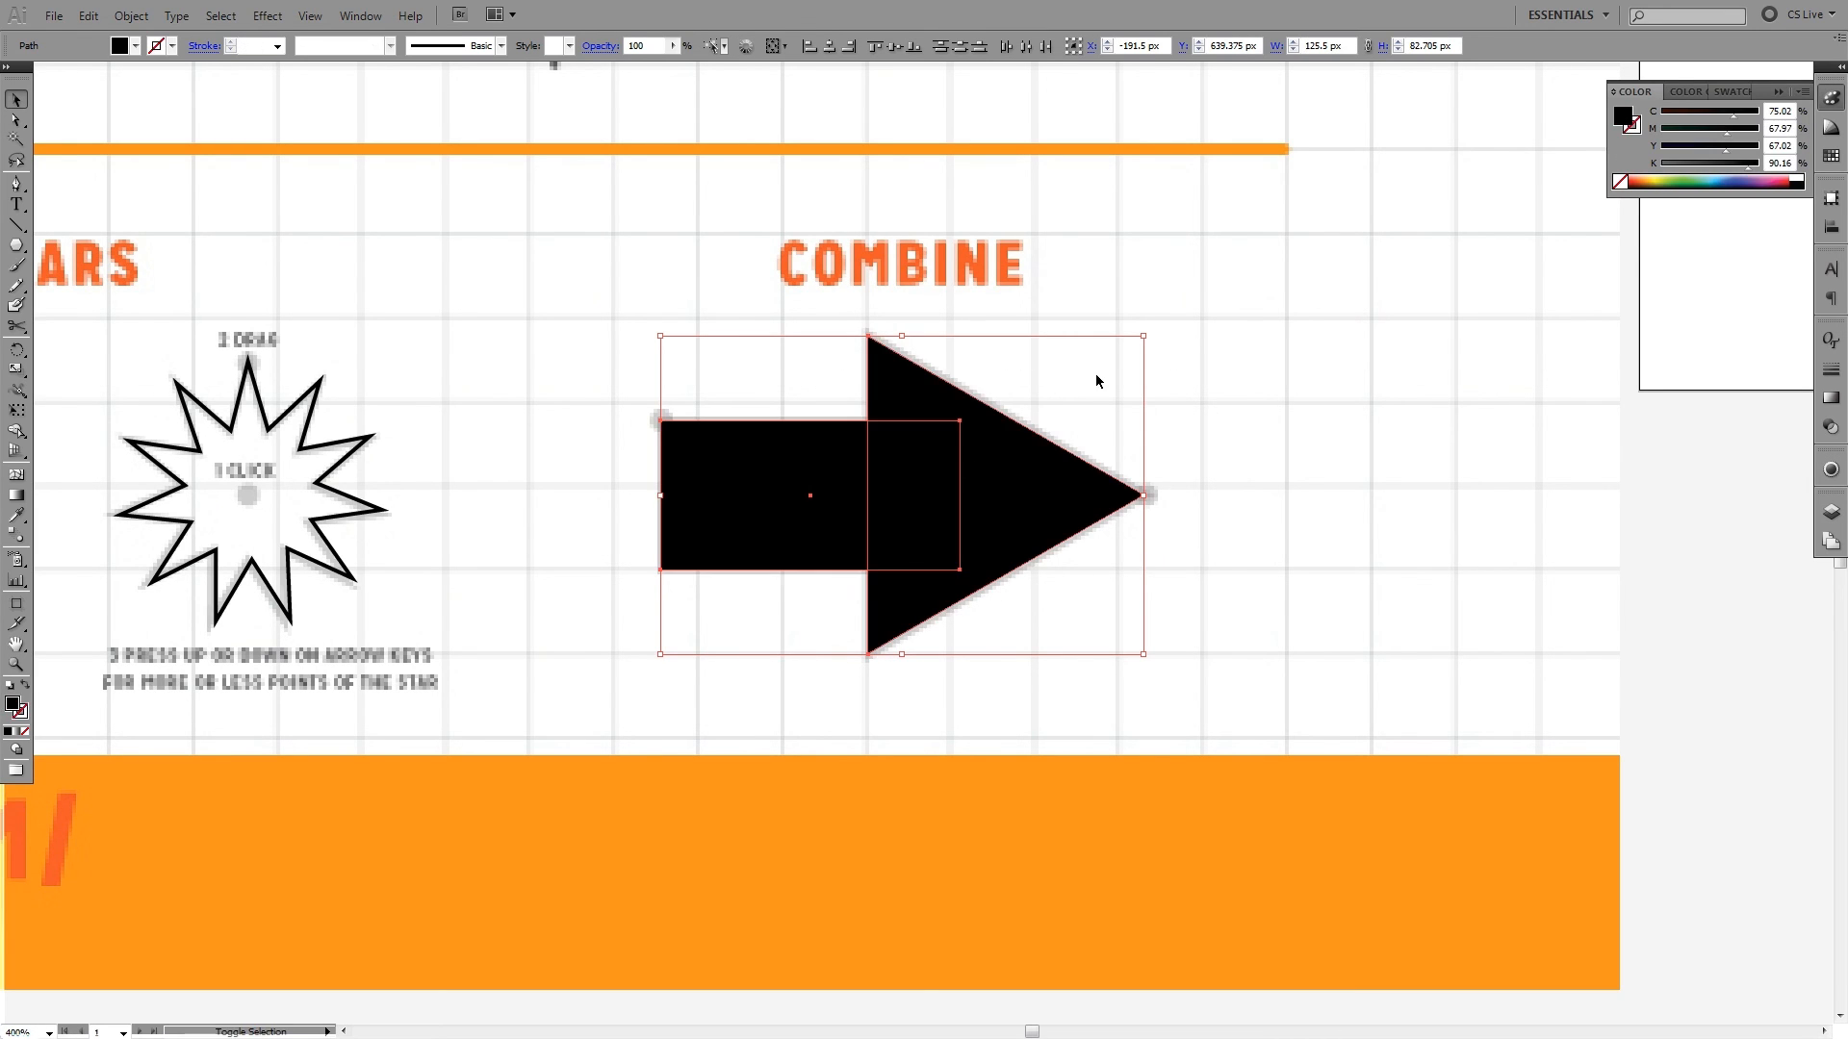
key(shift+x)
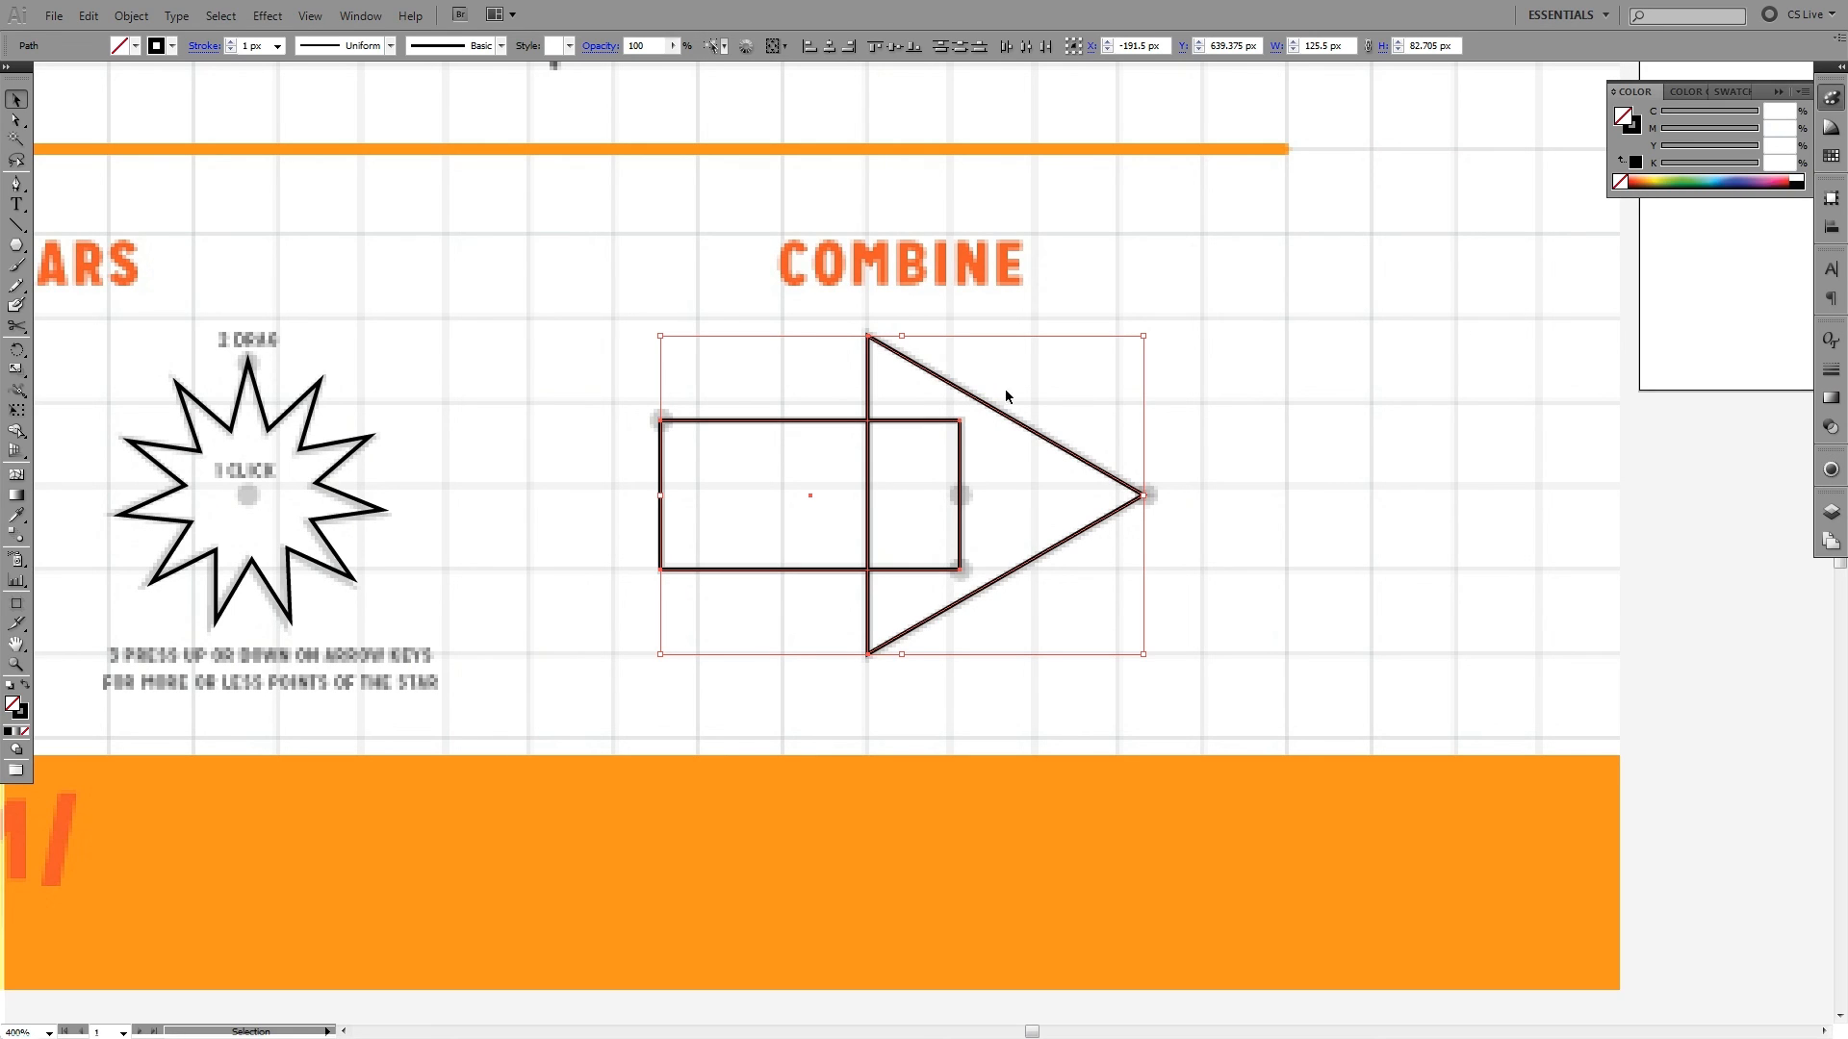
key(shift+x)
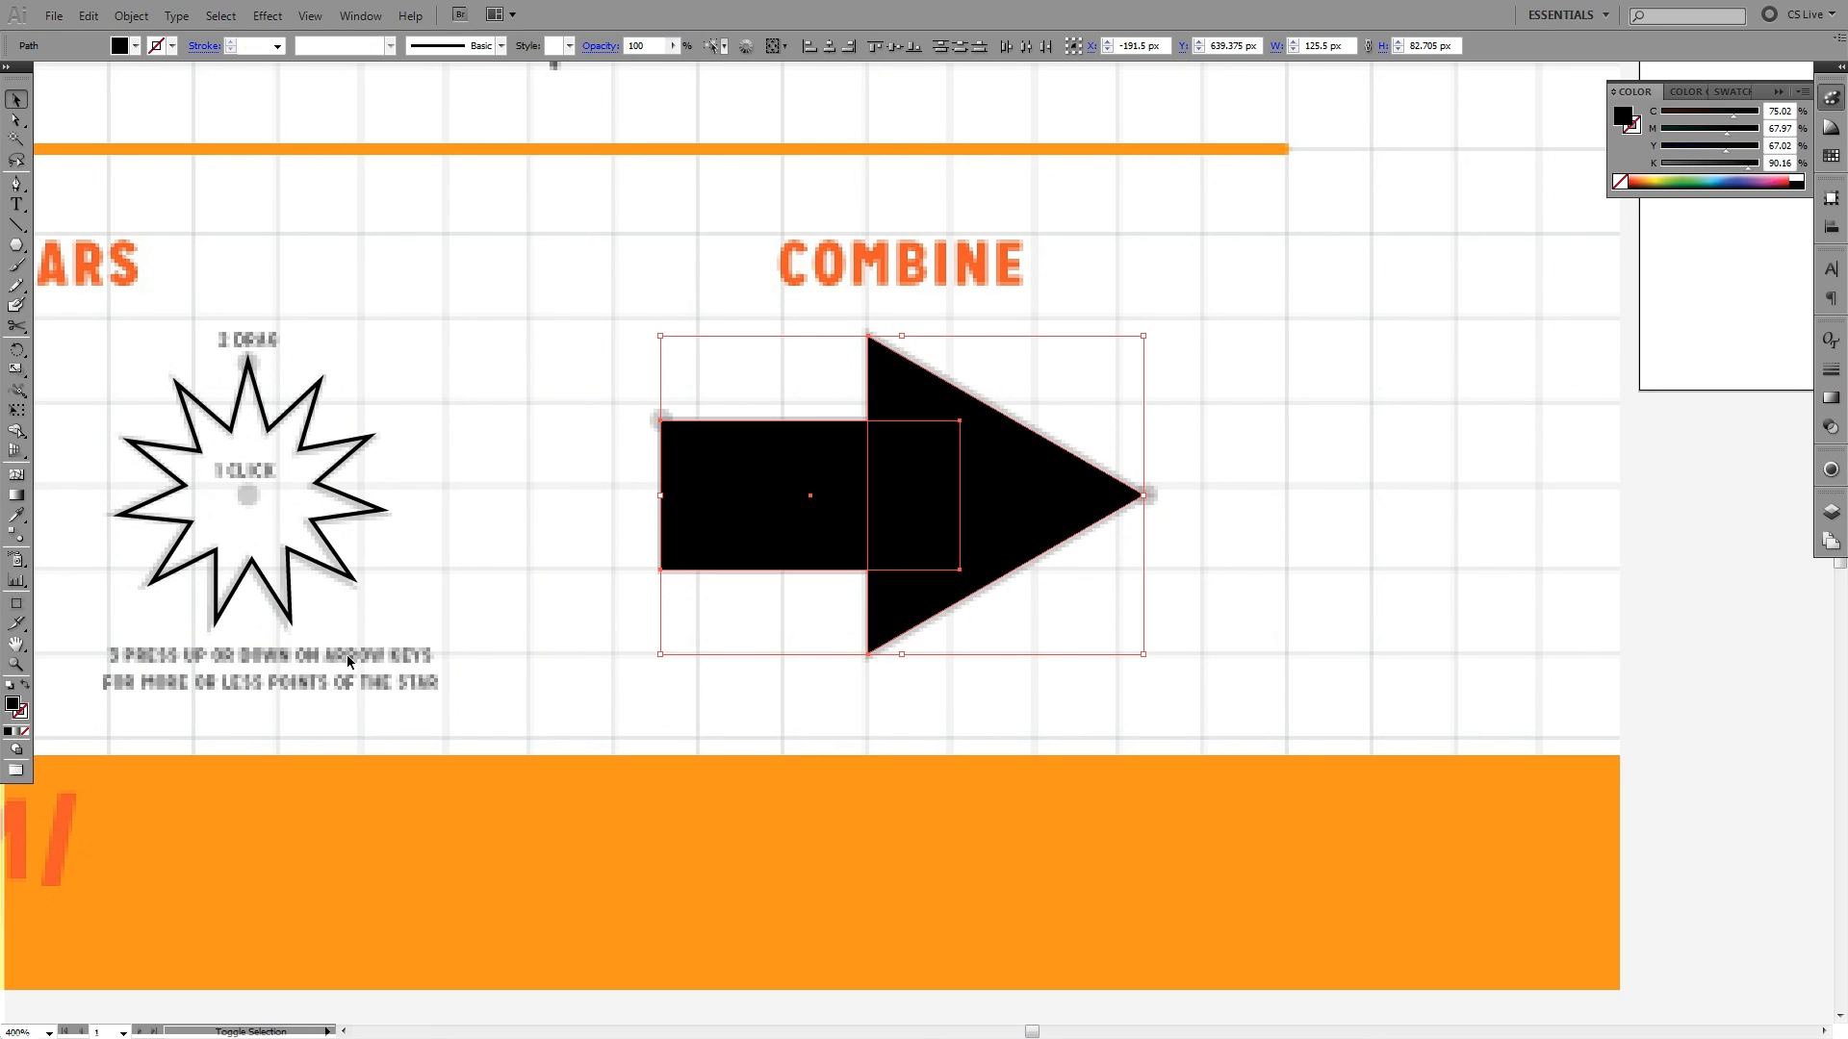
key(shift+x)
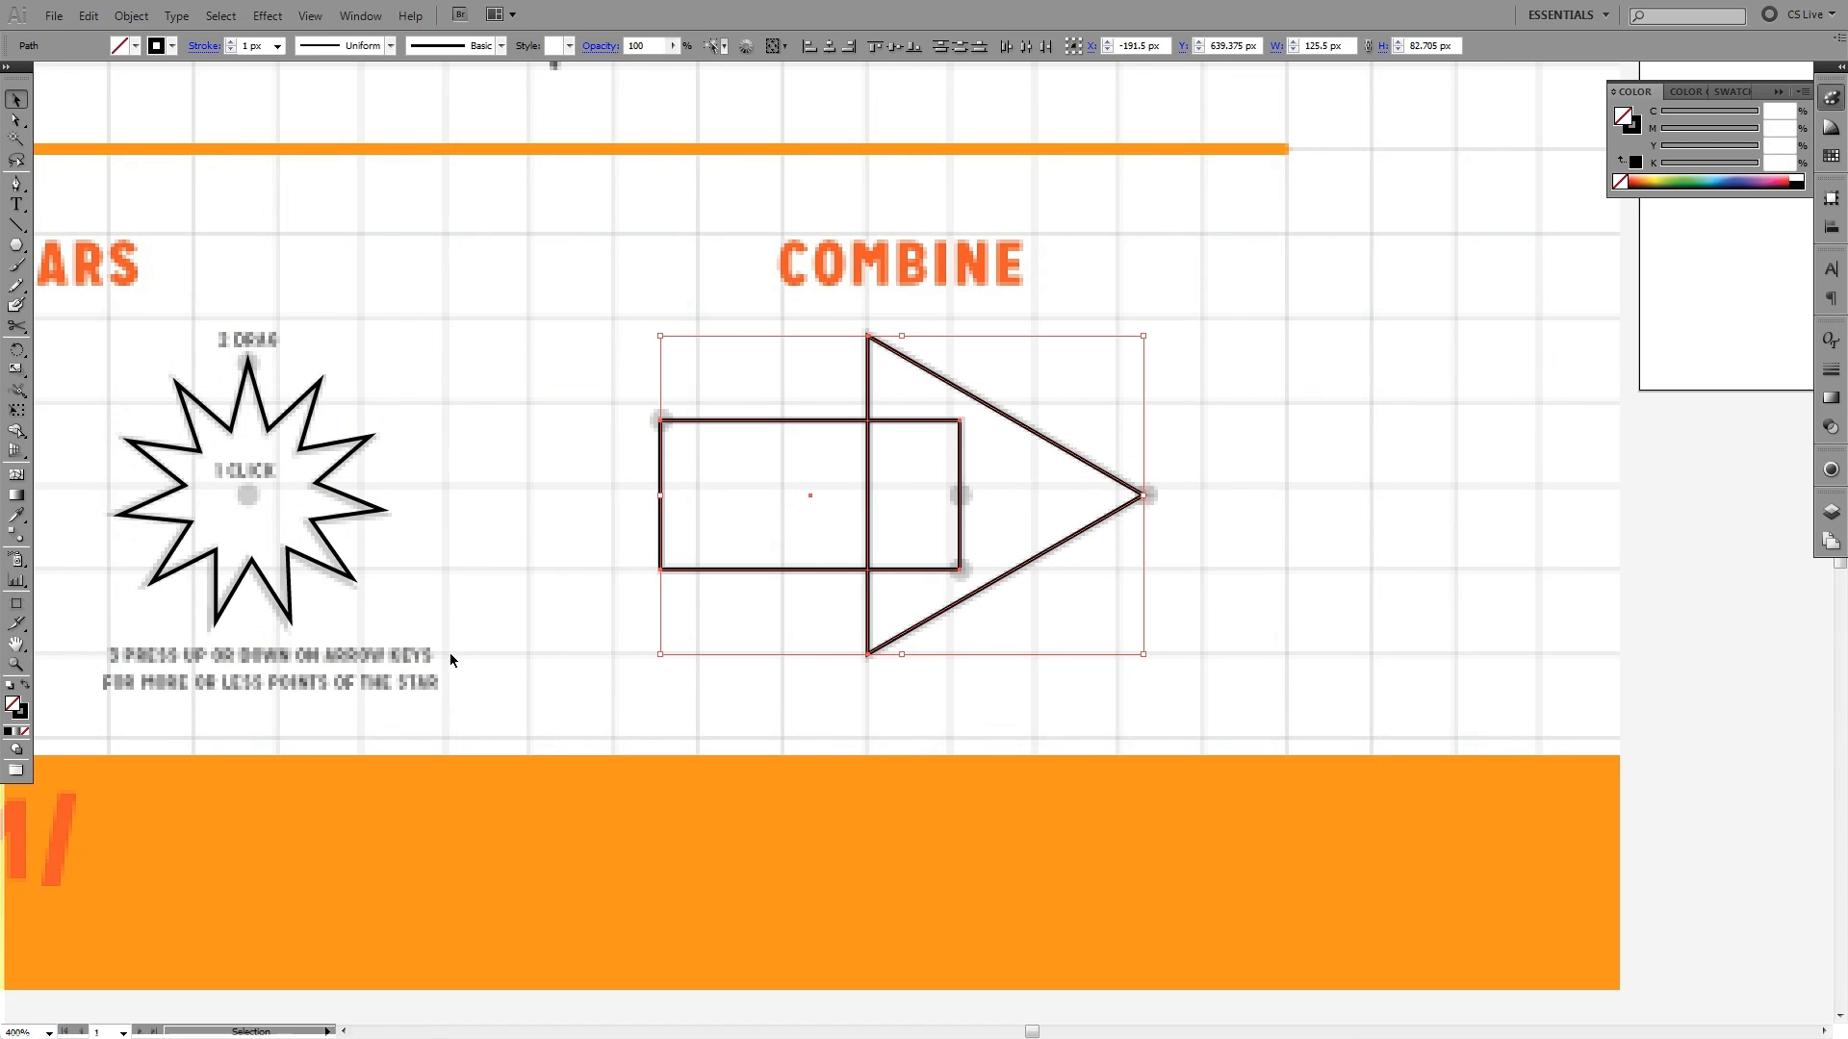
- Swap the fill and stroke of the rectangle and triangle repeatedly, ending on a solid black fill without stroke, and deselect them
key(shift+x)
key(shift+x)
key(shift+x)
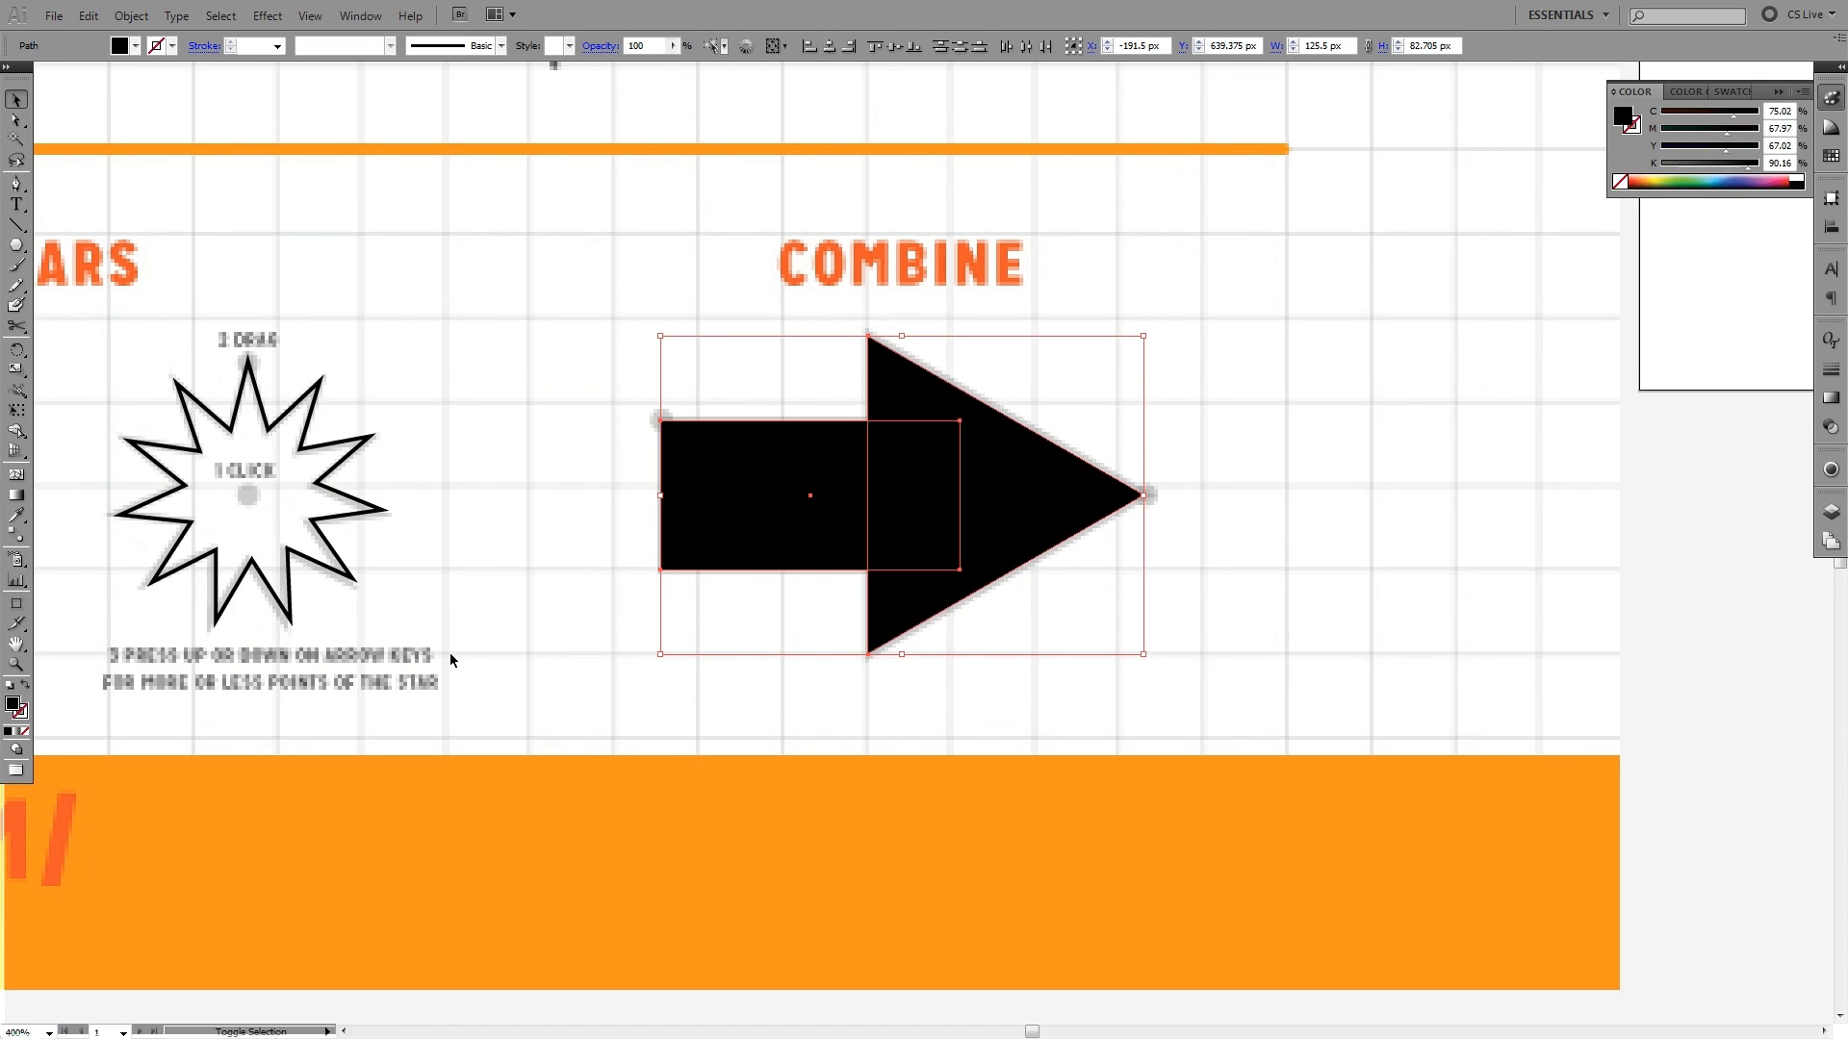
key(shift+x)
key(shift+x)
key(shift+x)
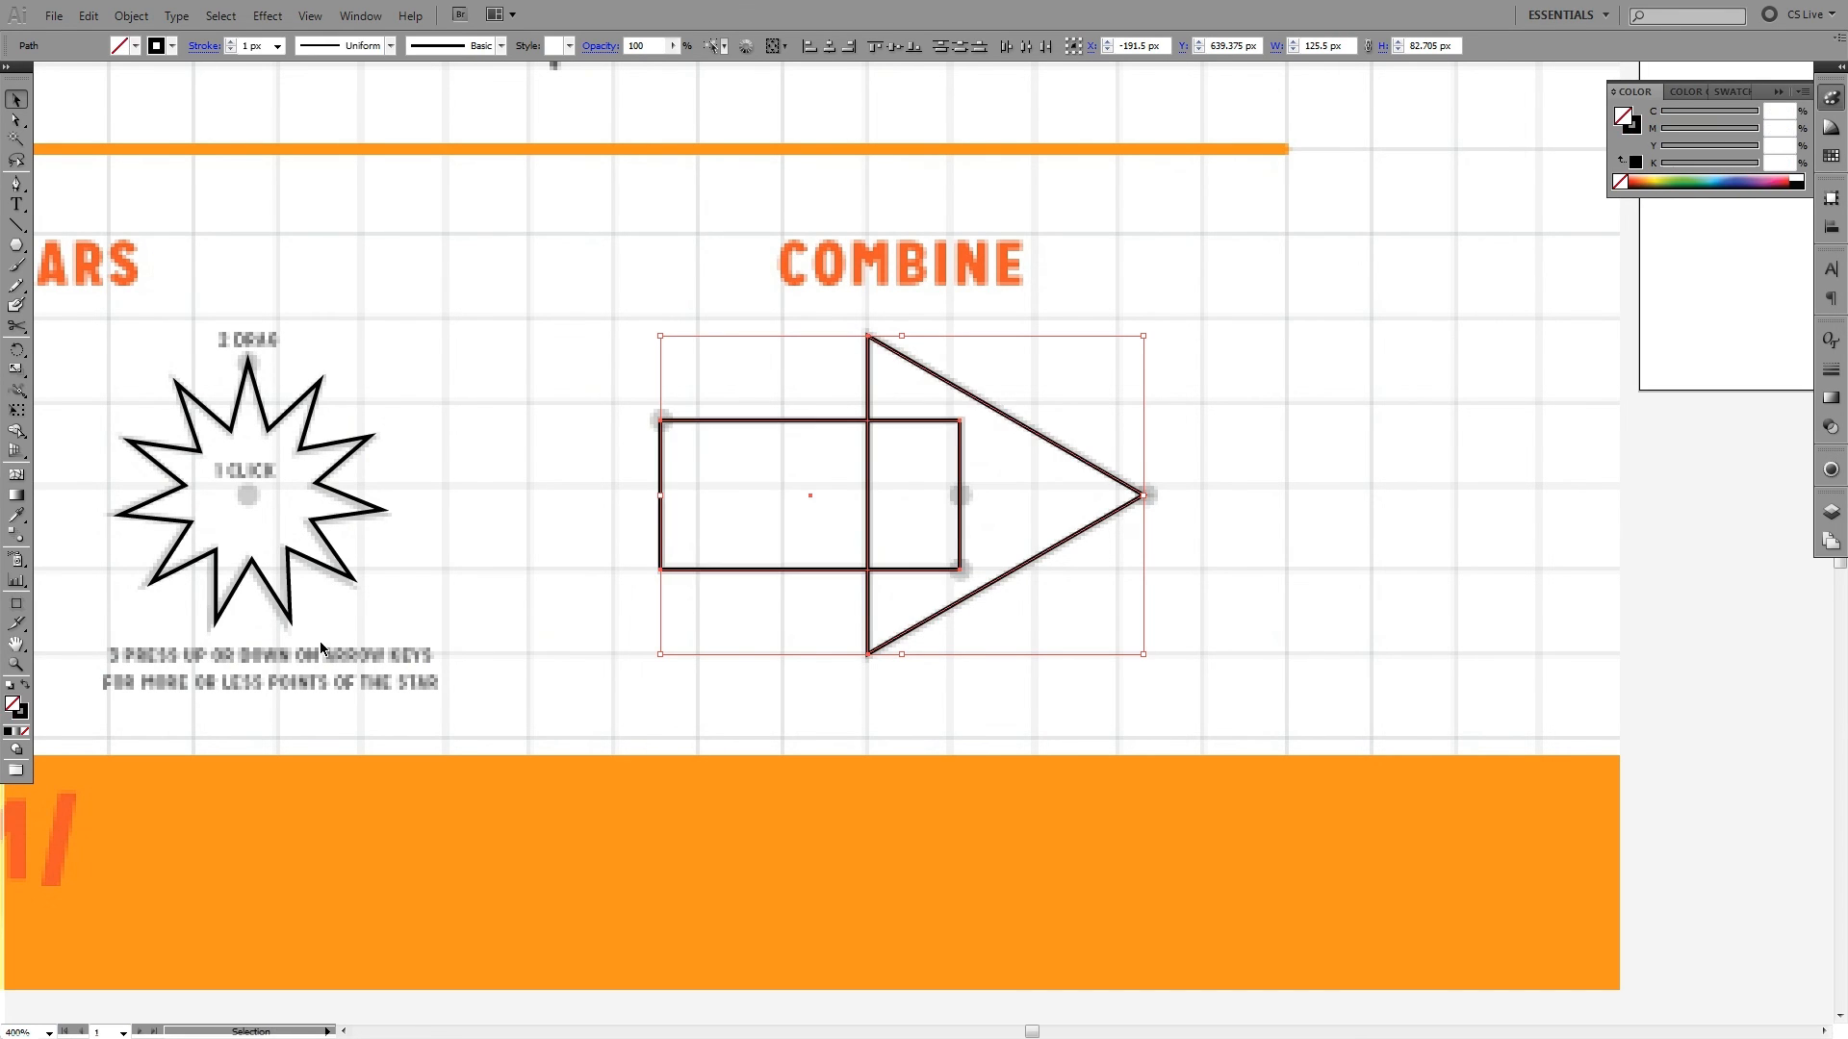
click(25, 687)
click(25, 687)
click(25, 687)
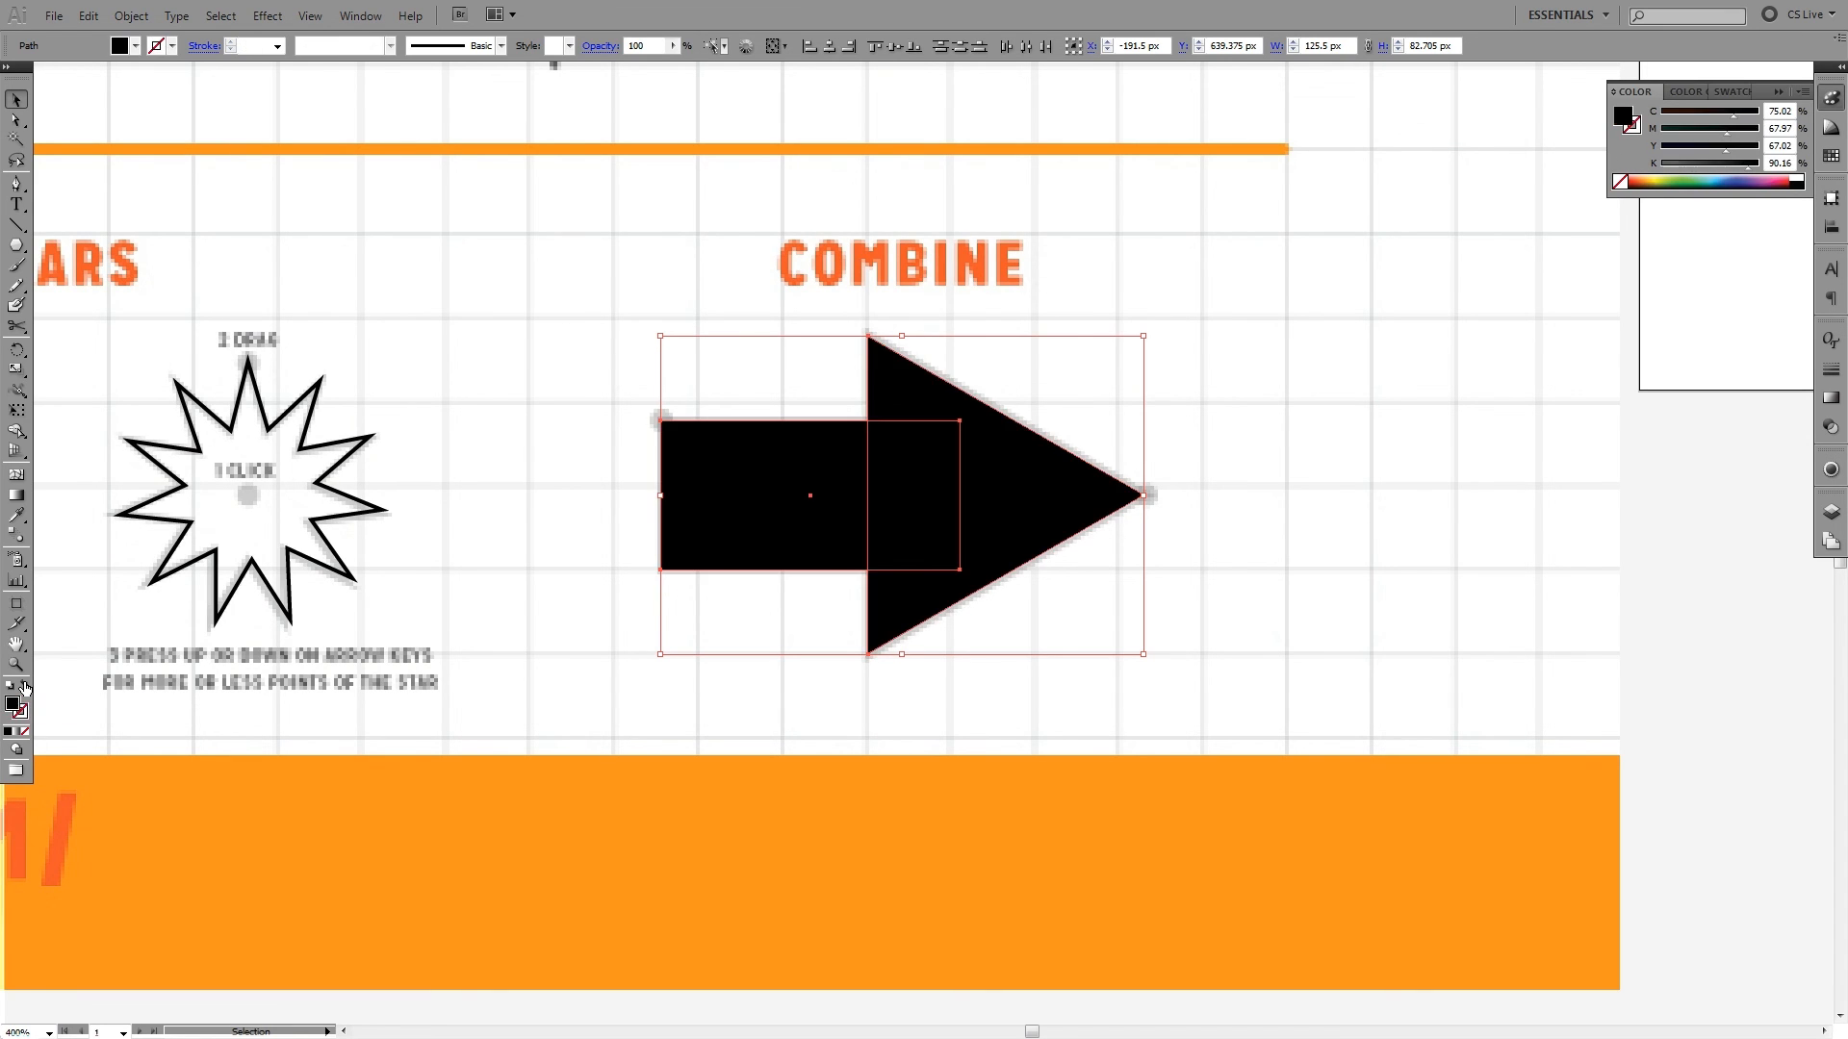
click(25, 687)
click(25, 687)
click(25, 687)
click(25, 687)
click(25, 687)
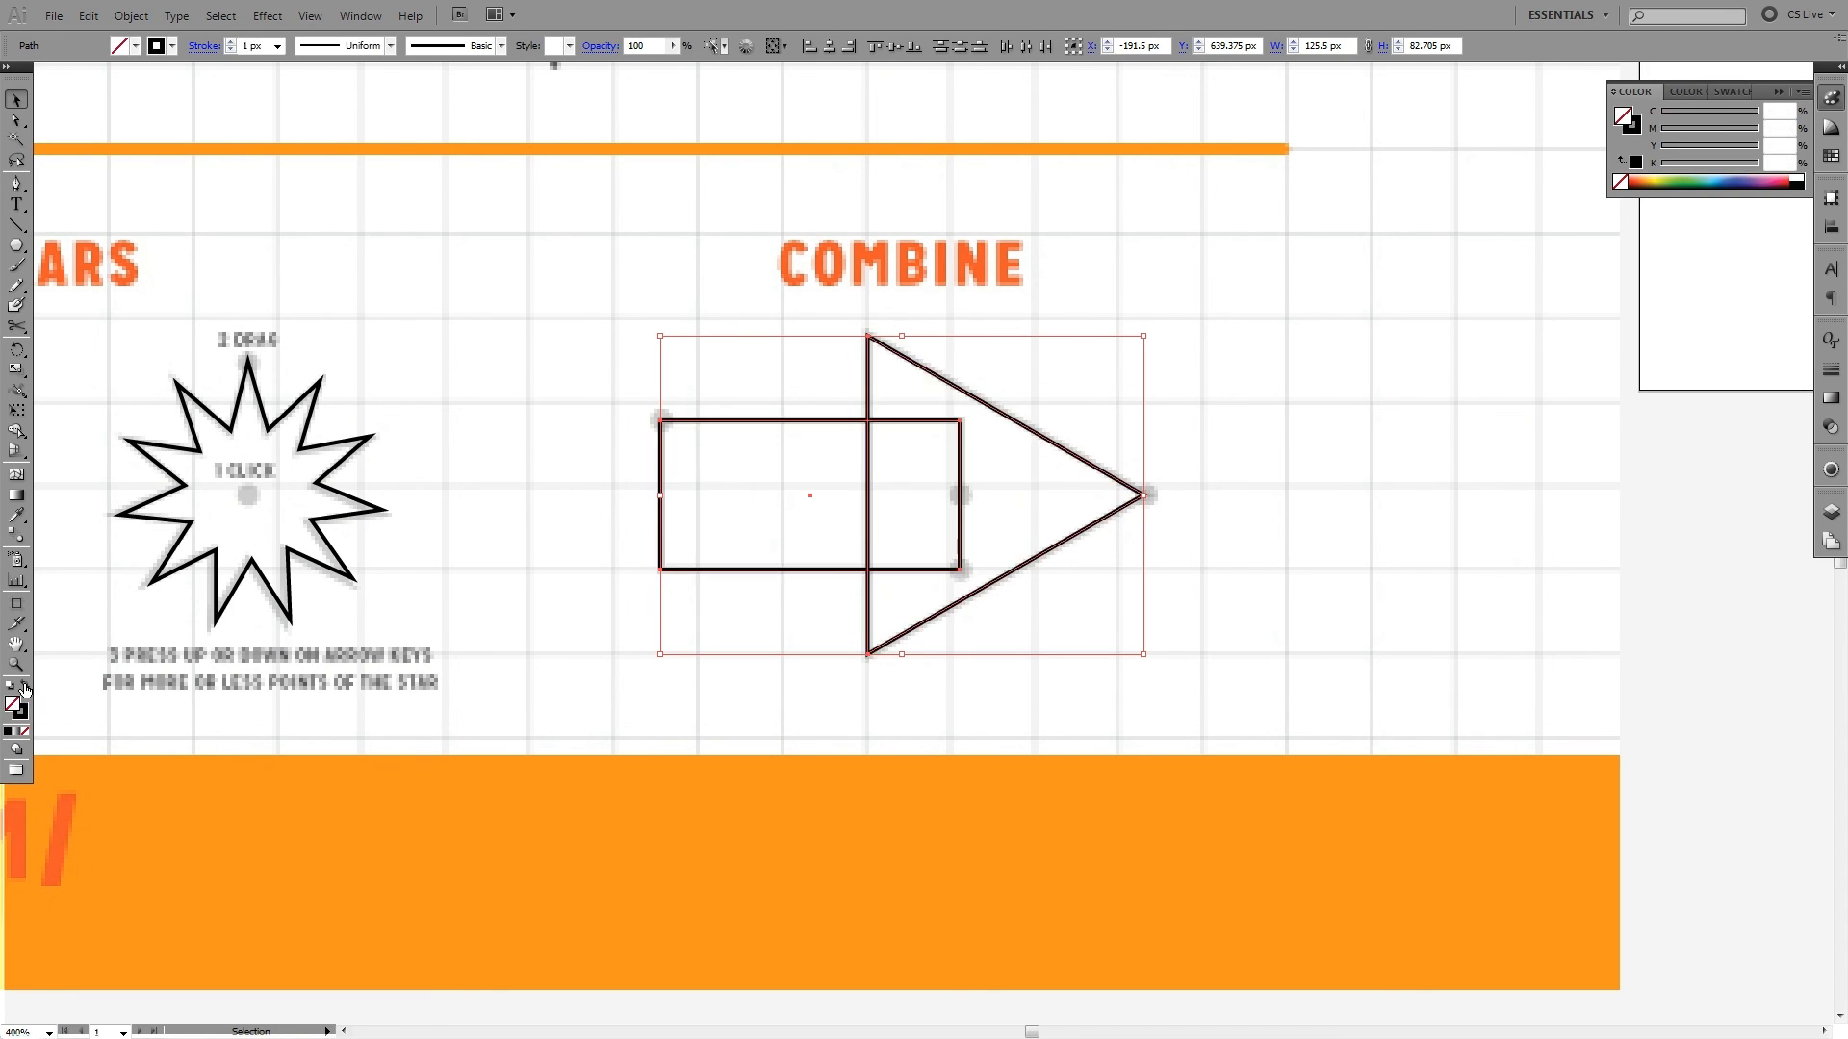
click(25, 687)
click(512, 679)
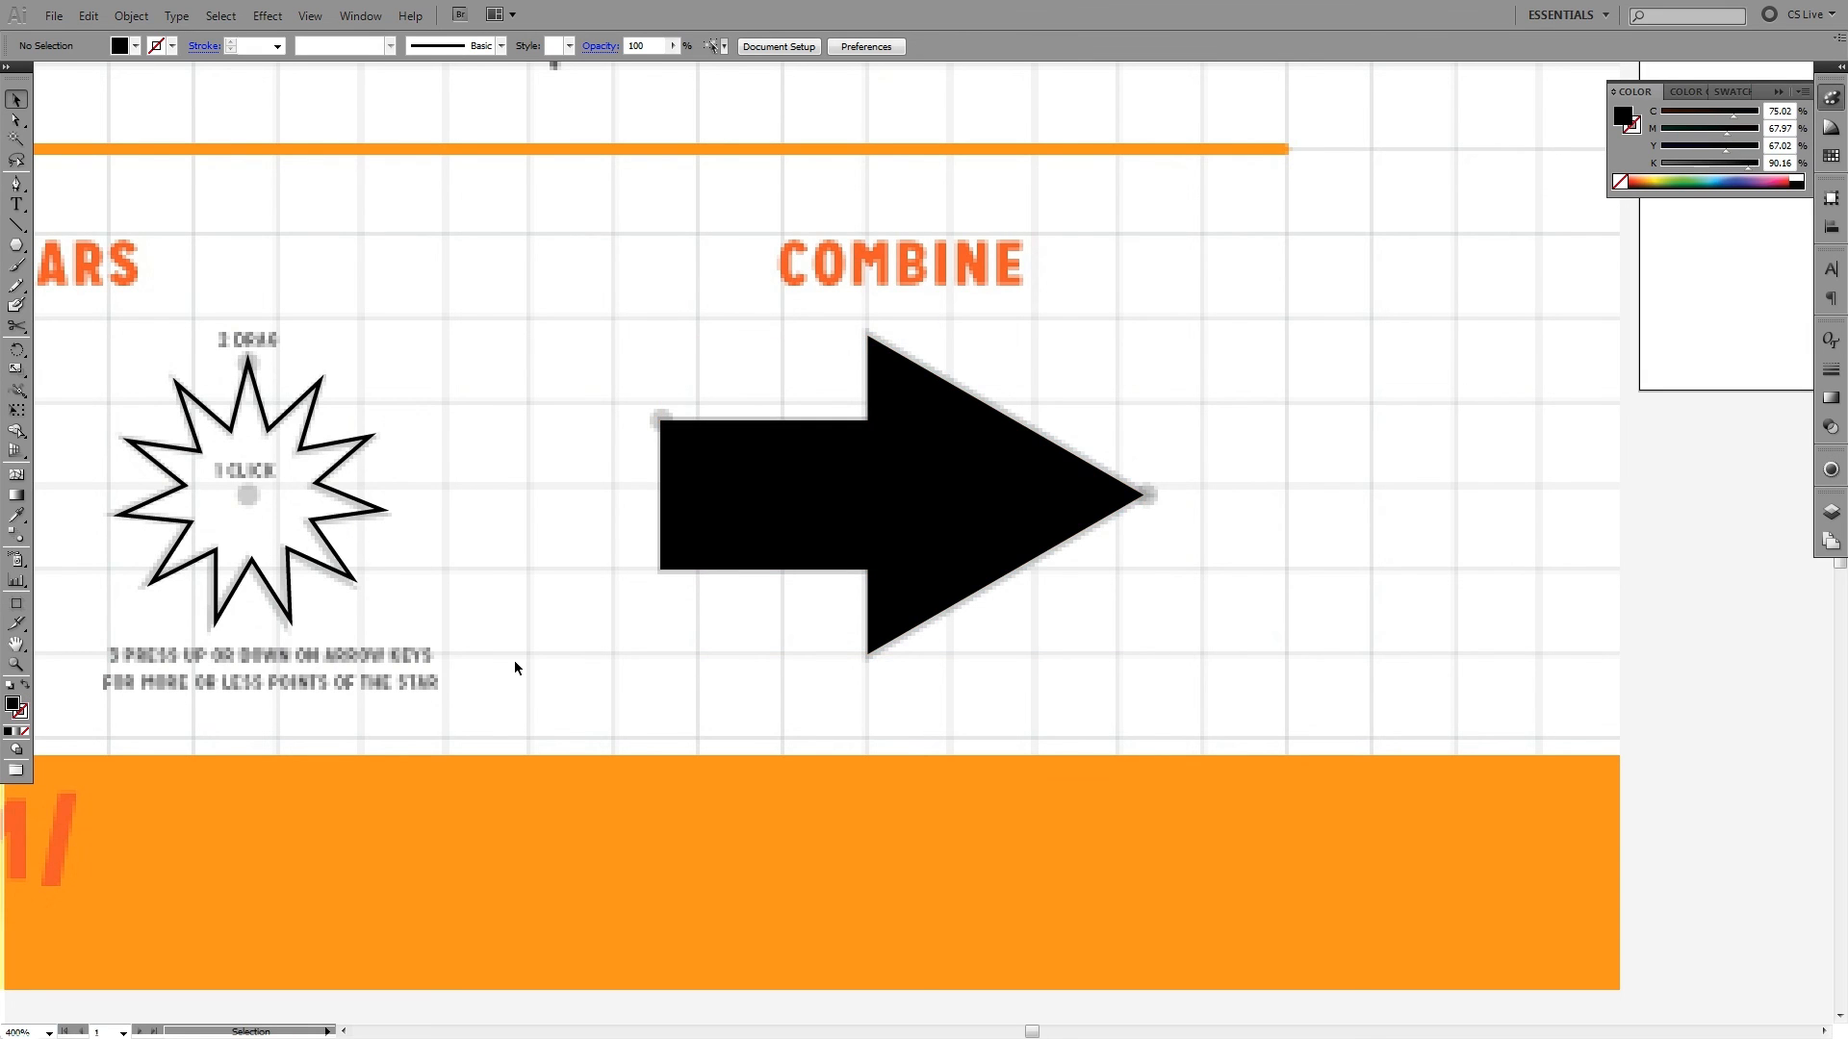
- Reselect the Combine rectangle and triangle, swap them back to a black outline without fill, and deselect them
key(ctrl+minus)
key(ctrl+minus)
key(ctrl+minus)
key(ctrl+minus)
drag(983, 434, 919, 743)
key(shift+x)
click(1065, 693)
key(ctrl+plus)
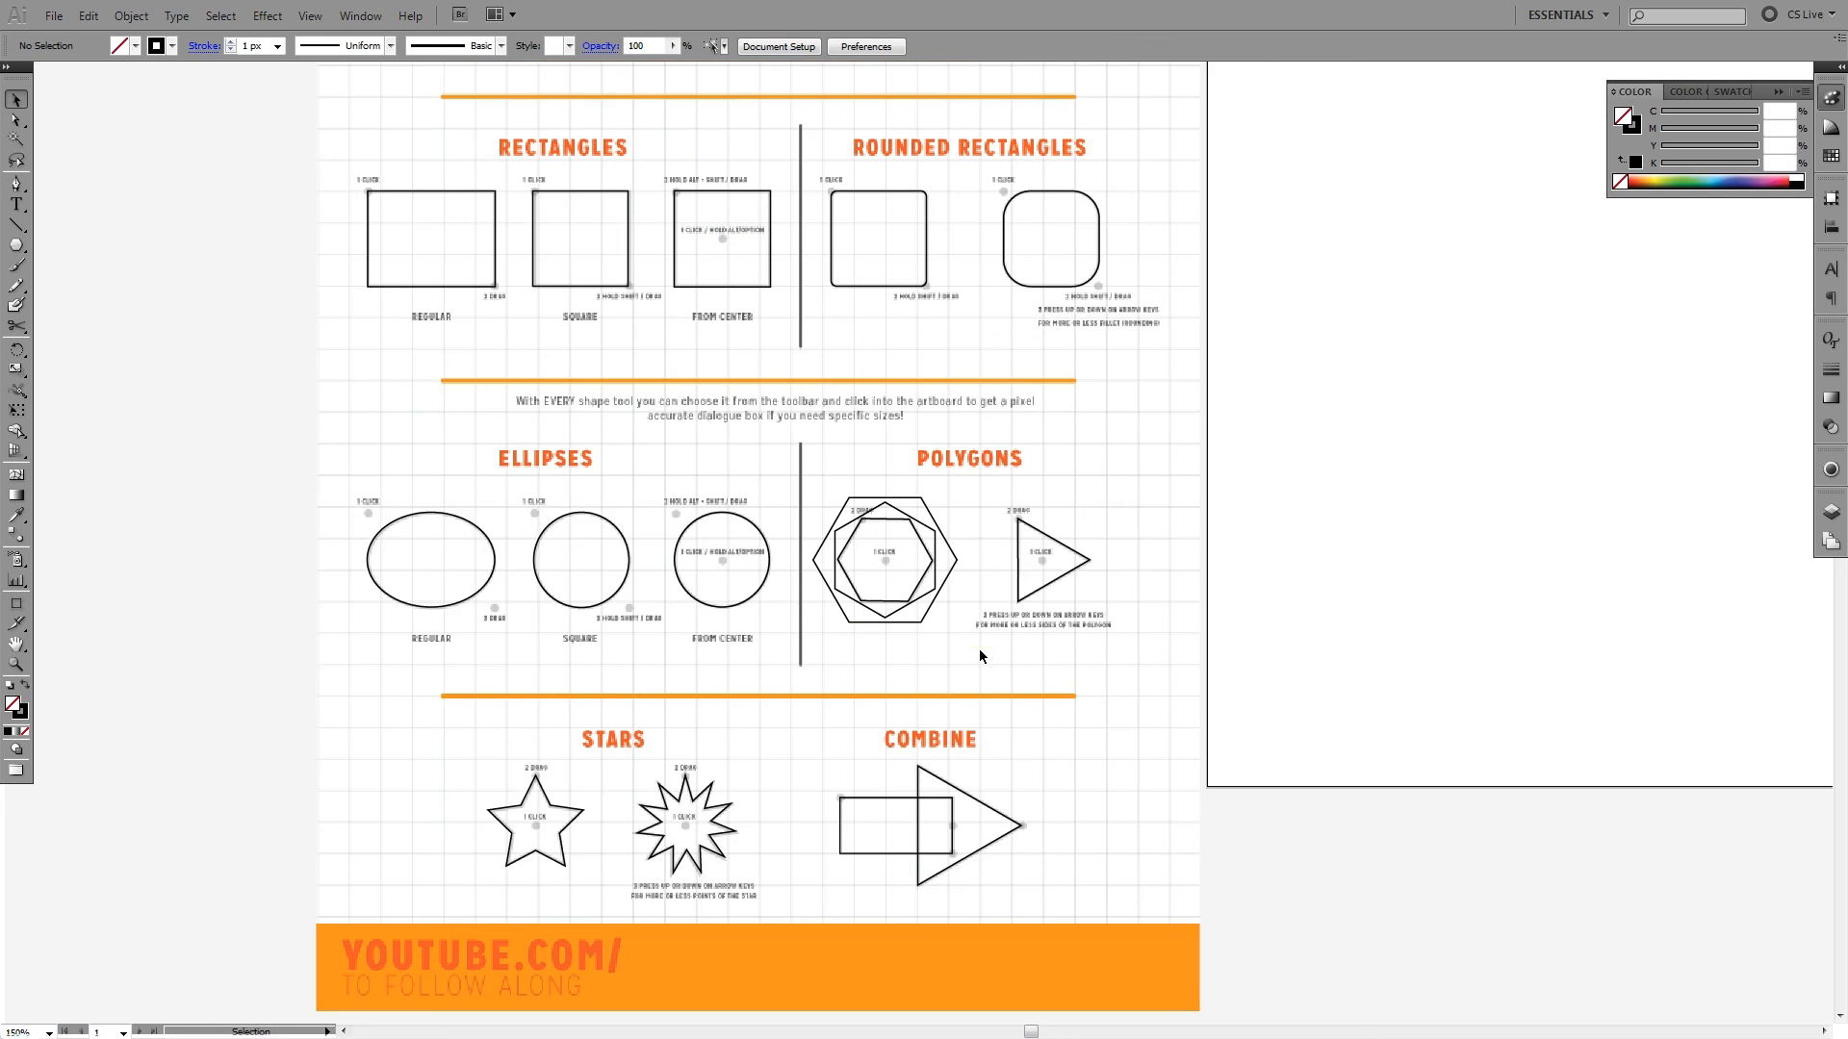
- Review the traced shape exercises across the whole worksheet, from the header to the Stars and Combine sections
drag(953, 612, 981, 491)
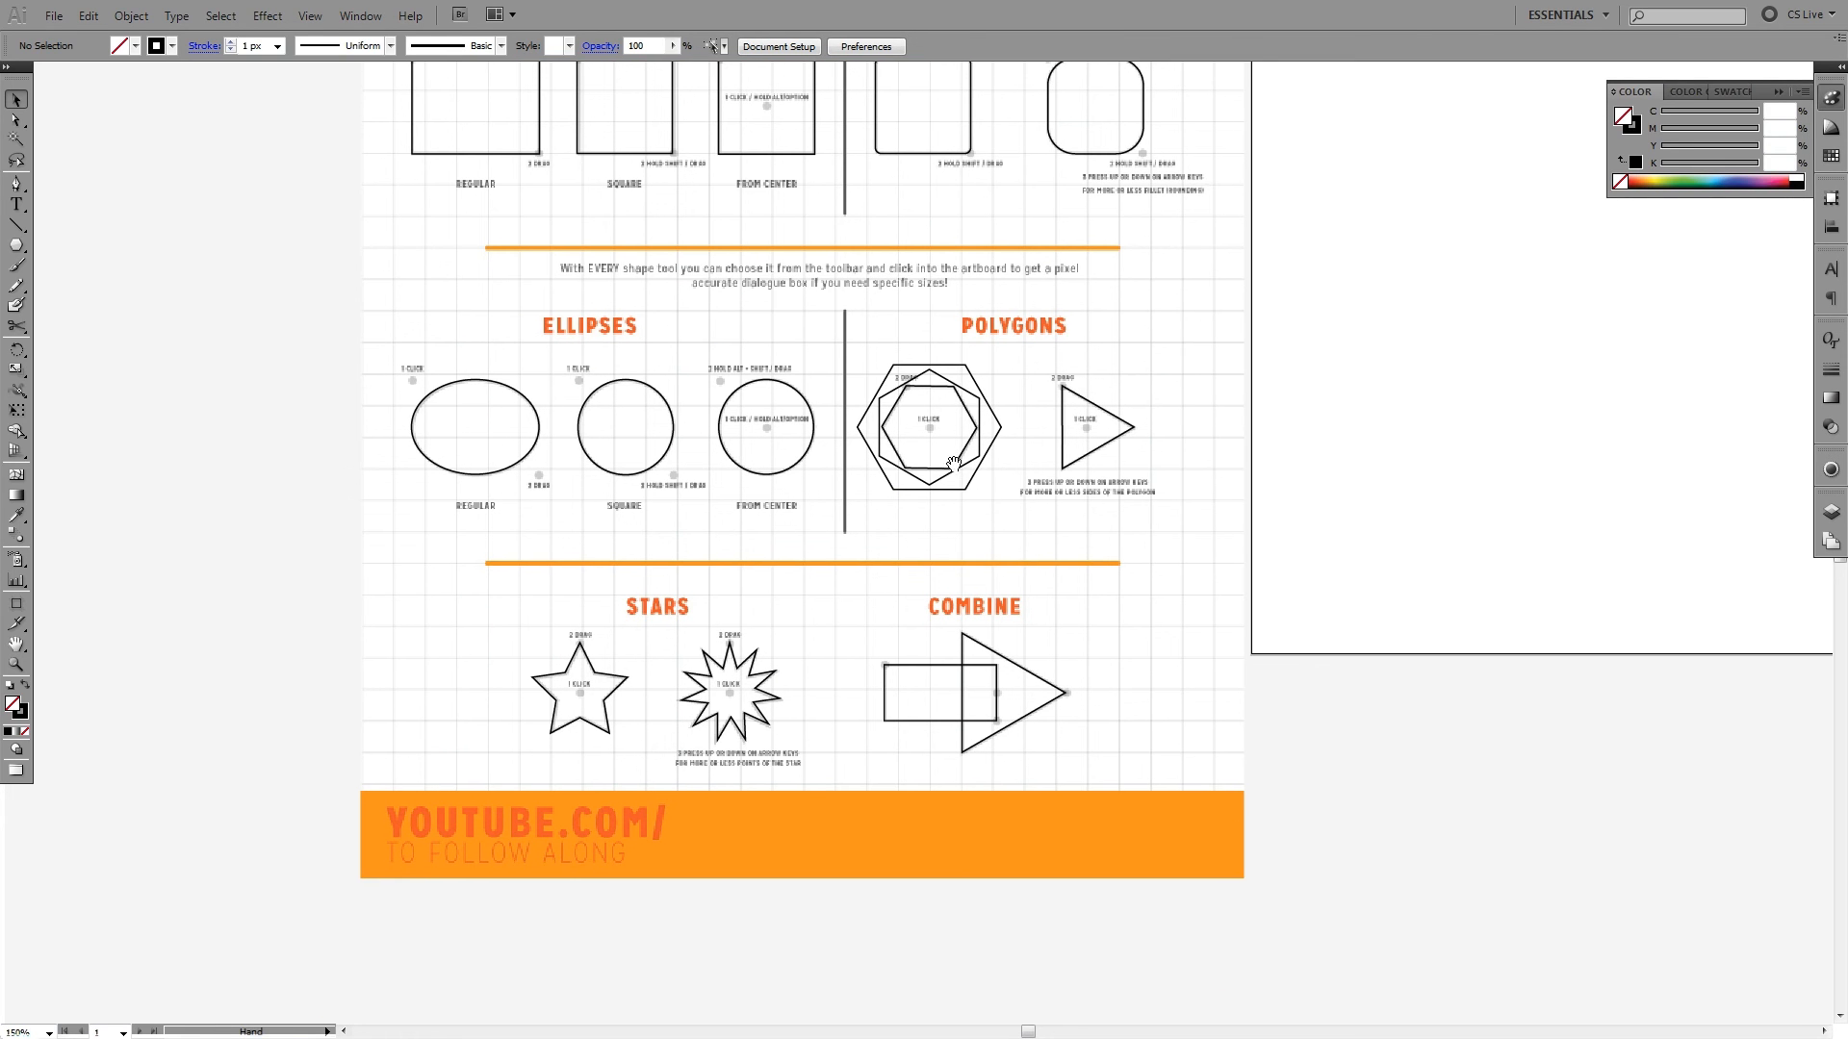
scroll(982, 491, up, 10)
scroll(1001, 587, up, 6)
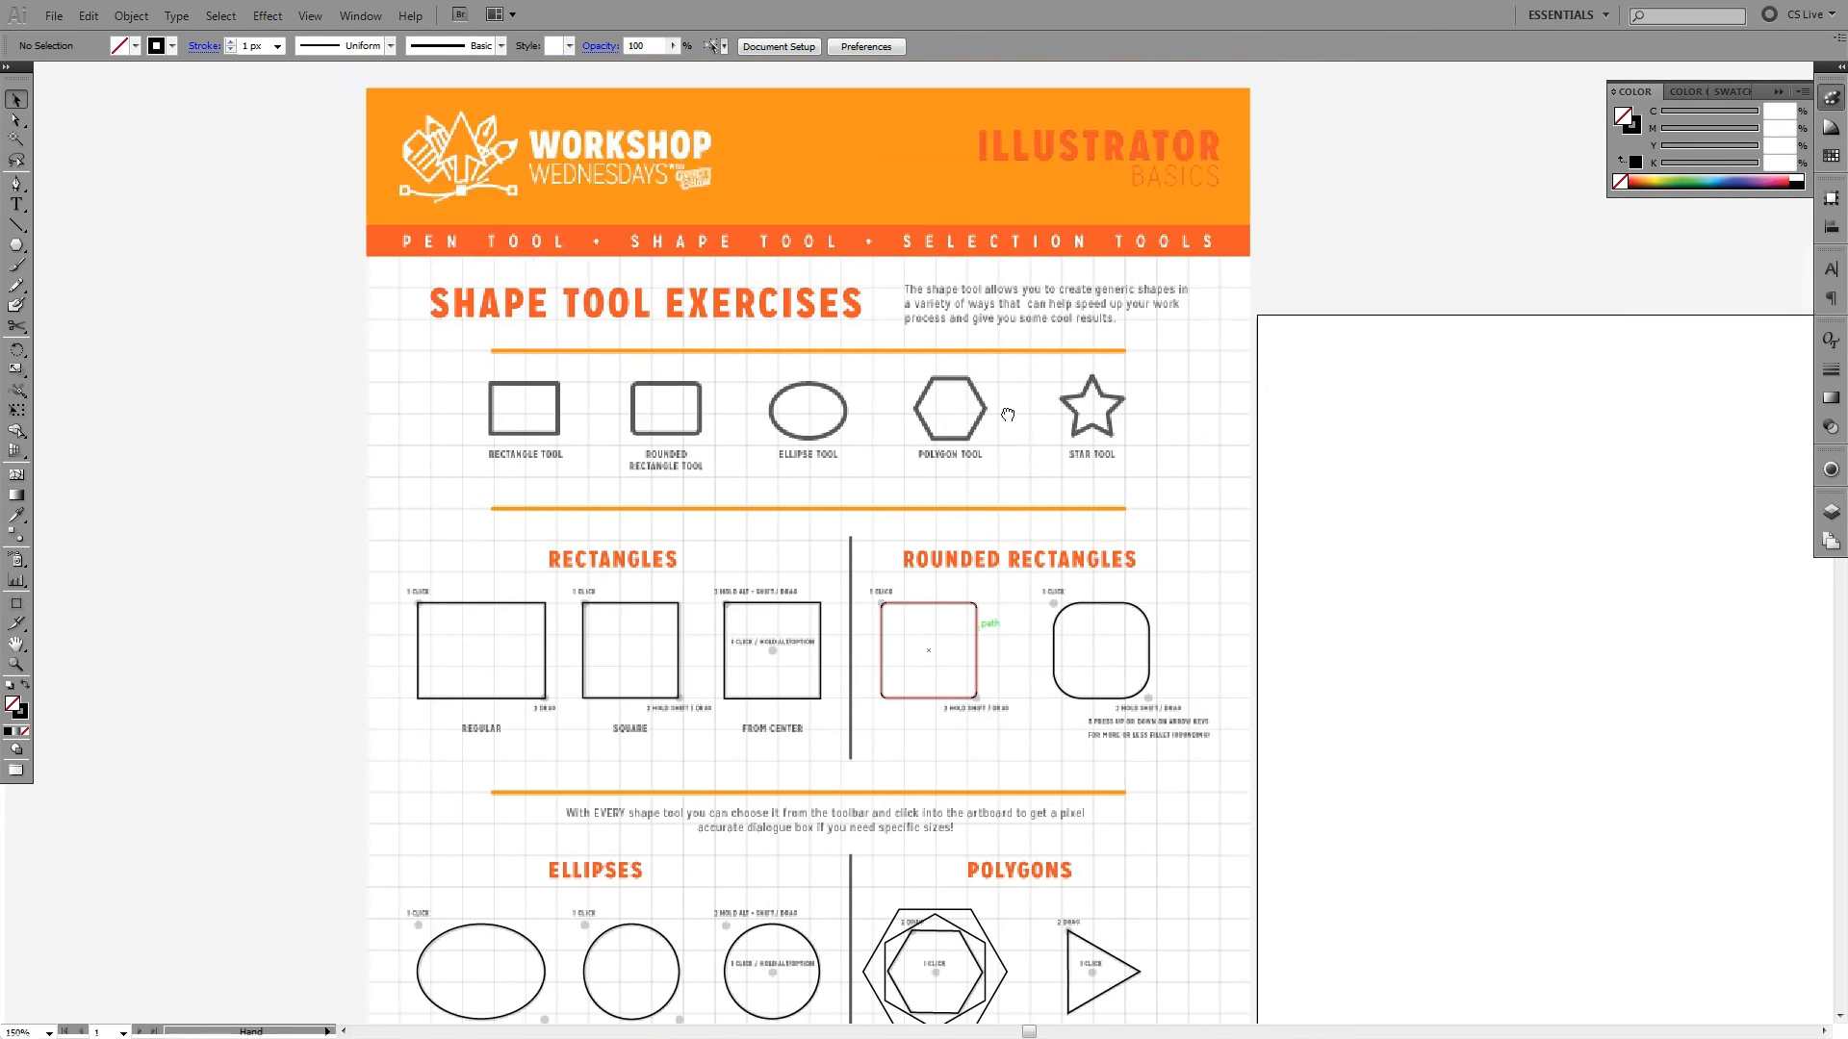
scroll(962, 501, down, 15)
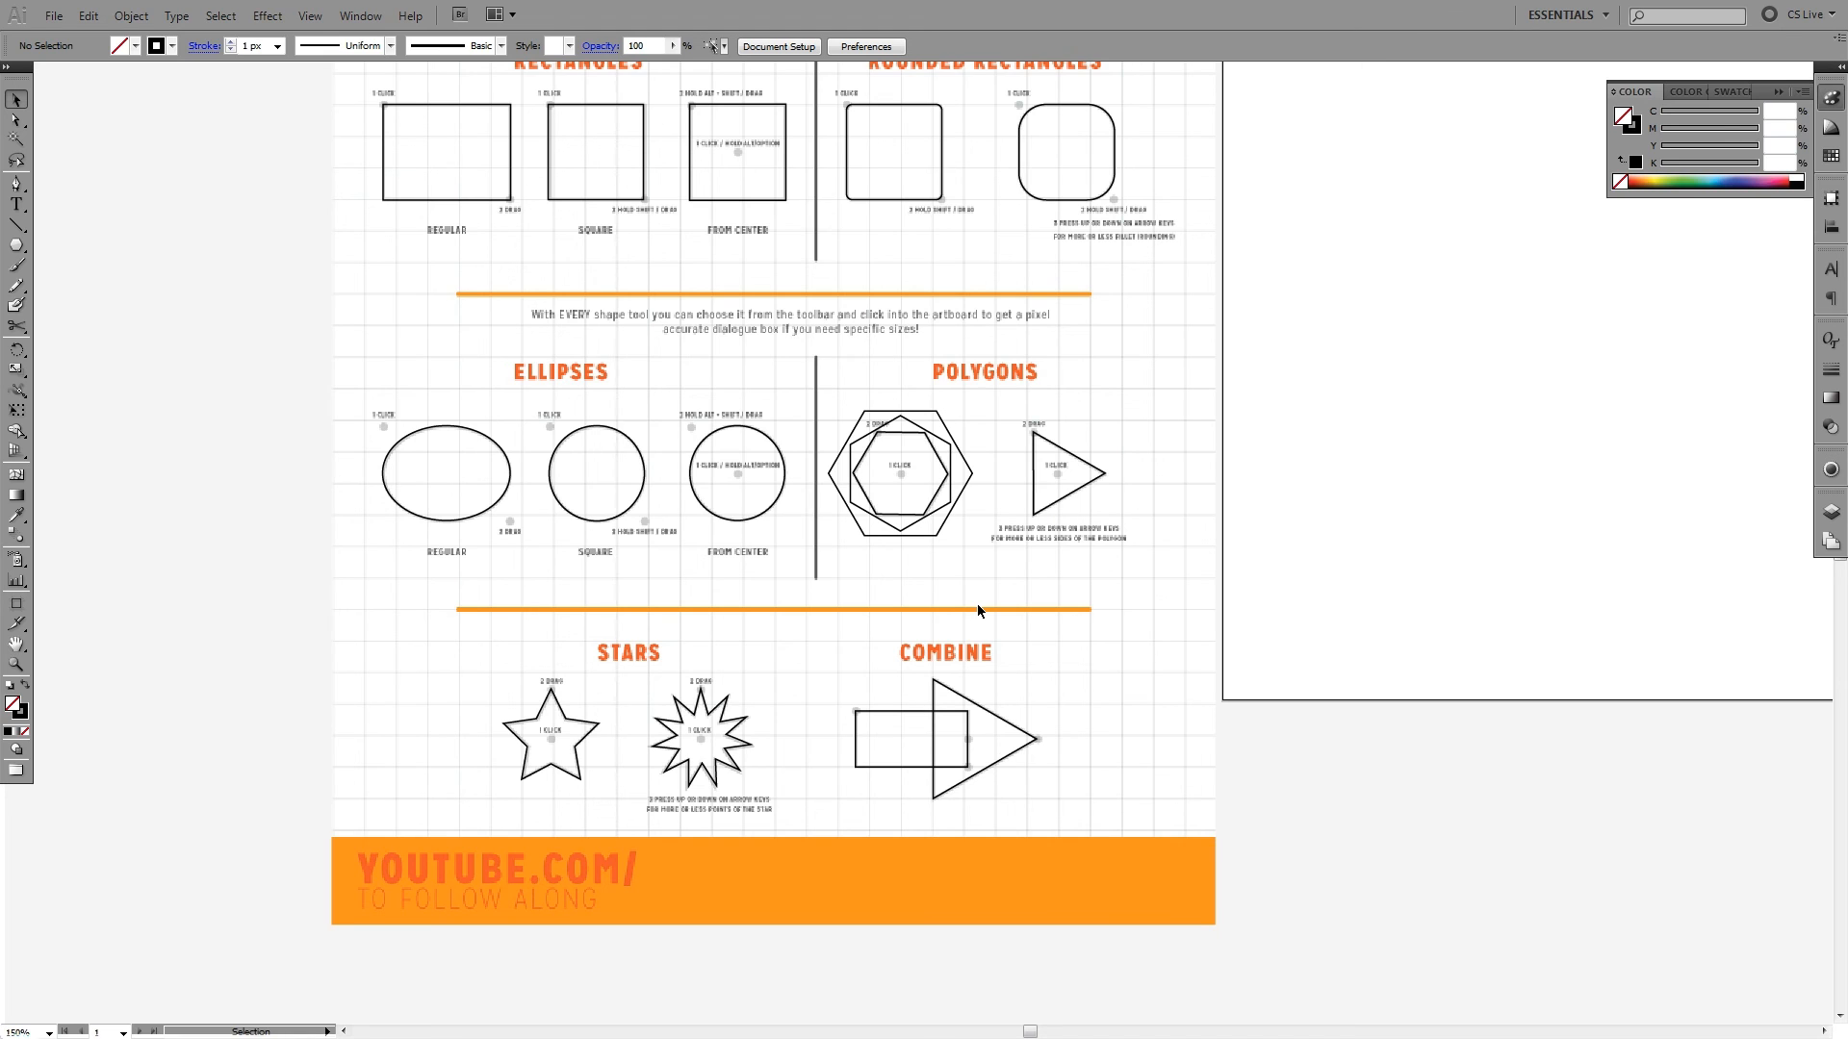
key(space)
drag(977, 296, 933, 479)
drag(856, 301, 889, 470)
drag(880, 544, 833, 251)
mouse_move(887, 633)
mouse_down()
mouse_move(897, 377)
mouse_move(862, 442)
mouse_move(821, 442)
mouse_move(818, 393)
mouse_move(879, 638)
mouse_up()
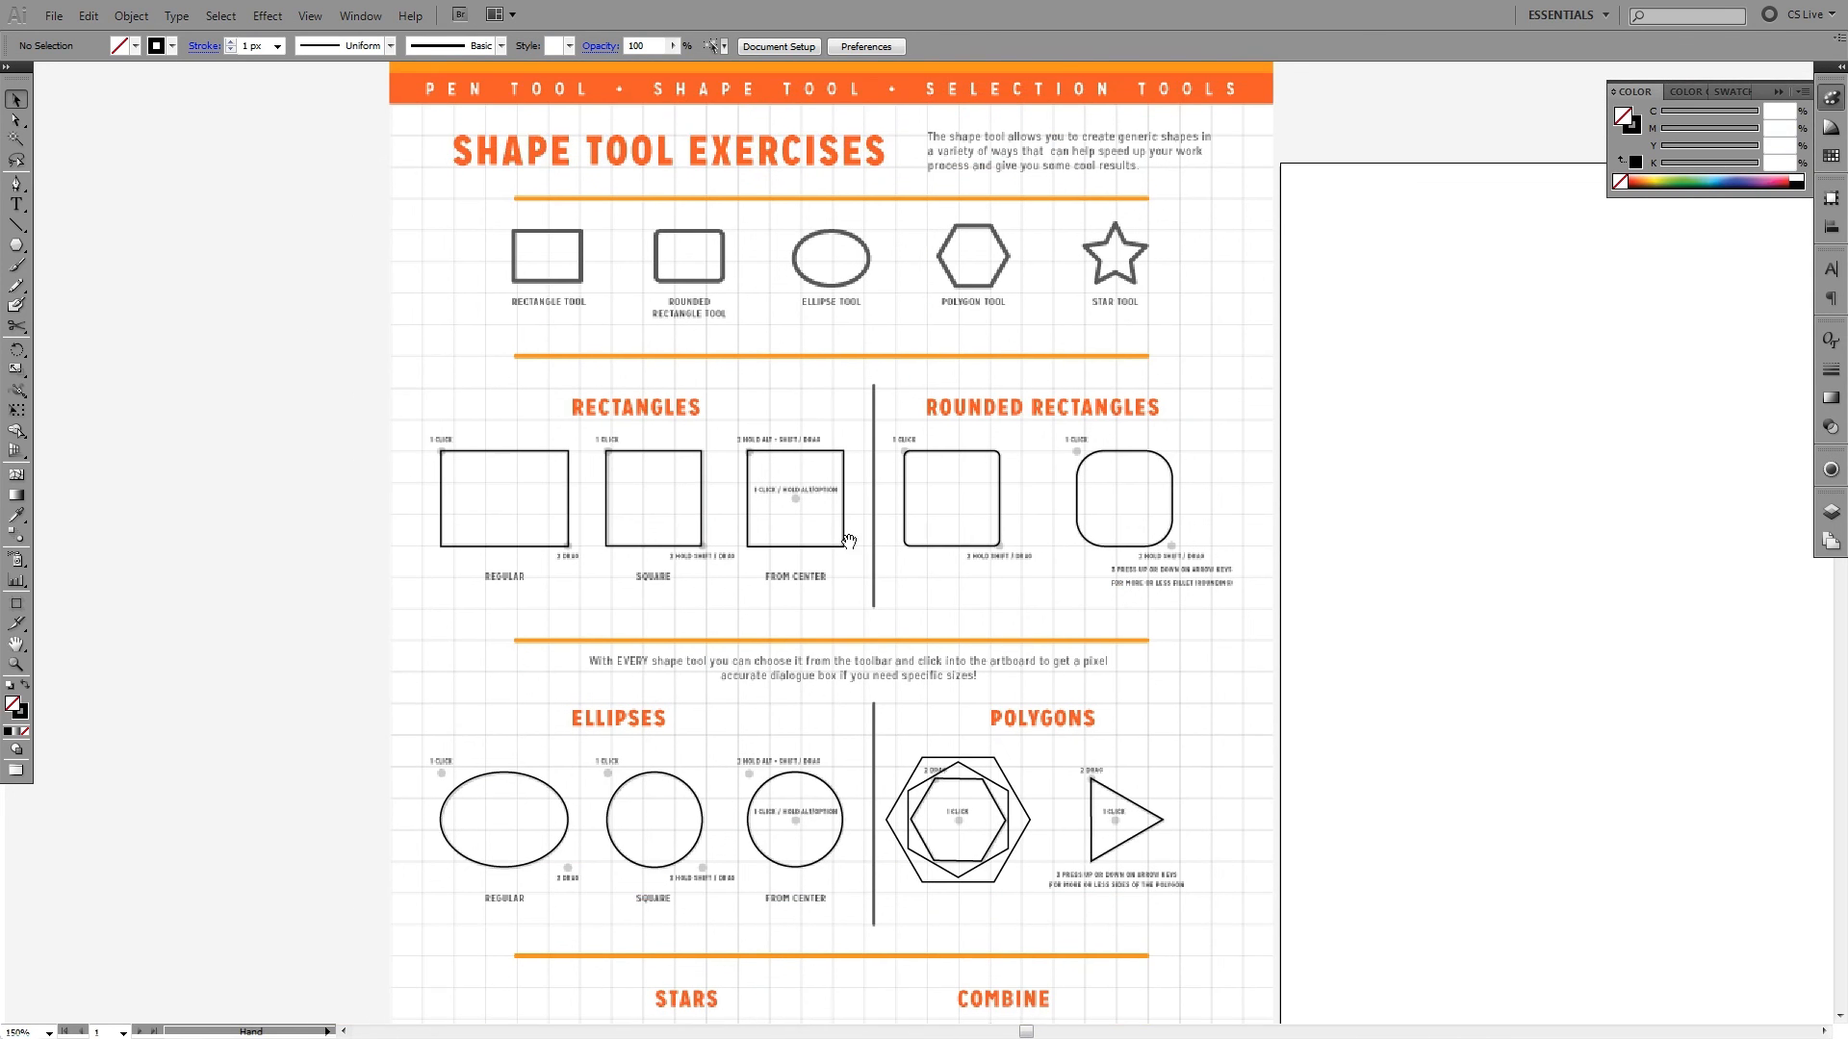
drag(830, 344, 816, 403)
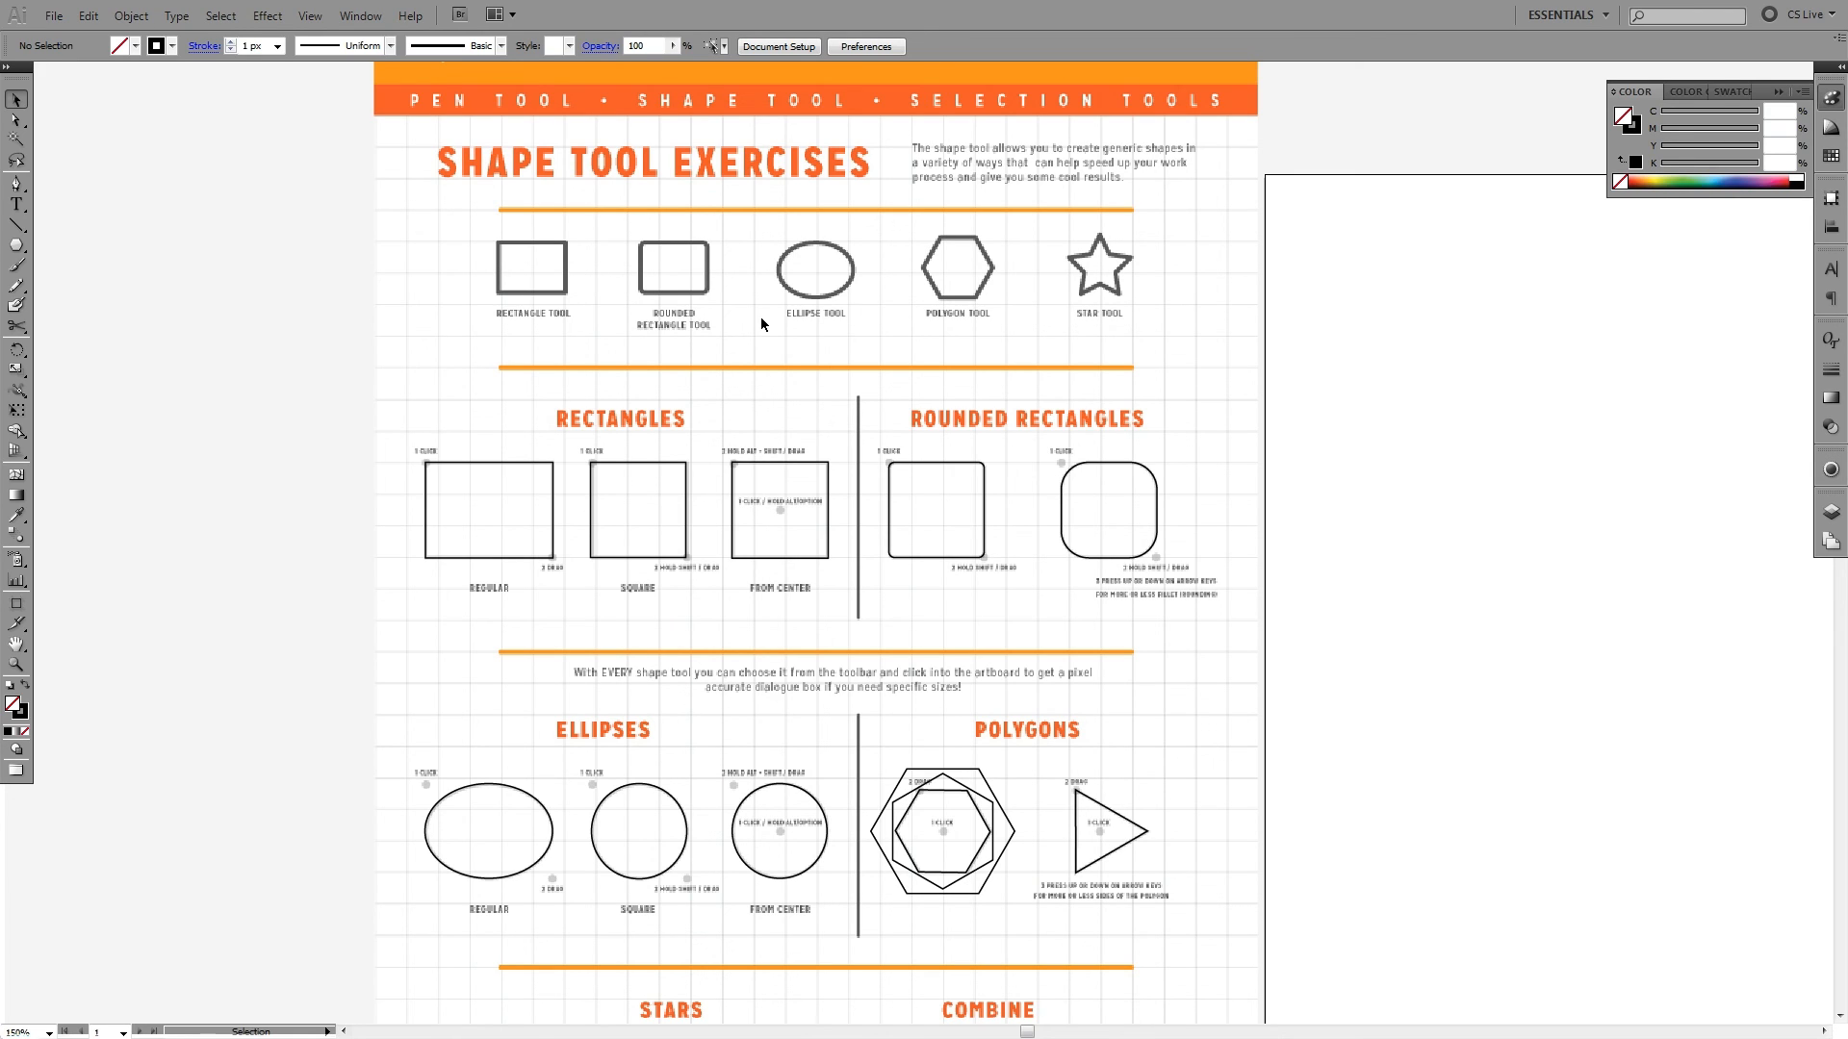
scroll(851, 302, up, 3)
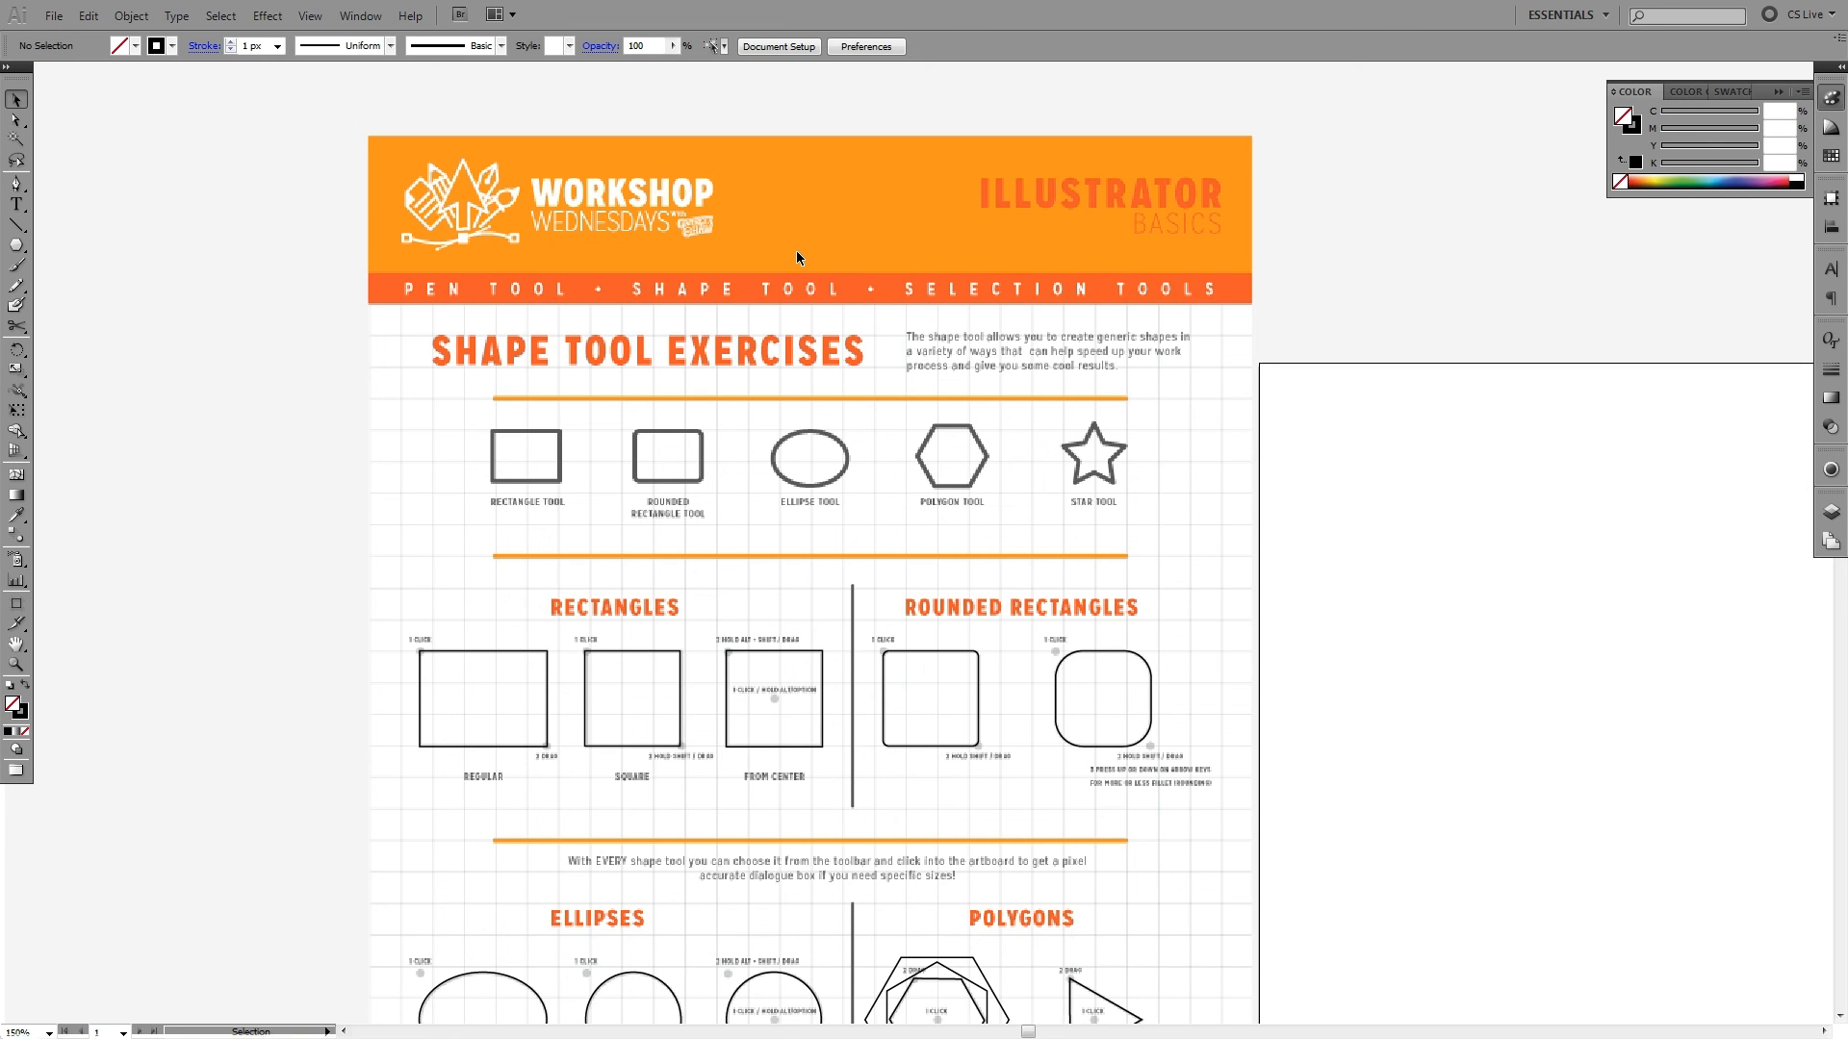
scroll(851, 483, down, 10)
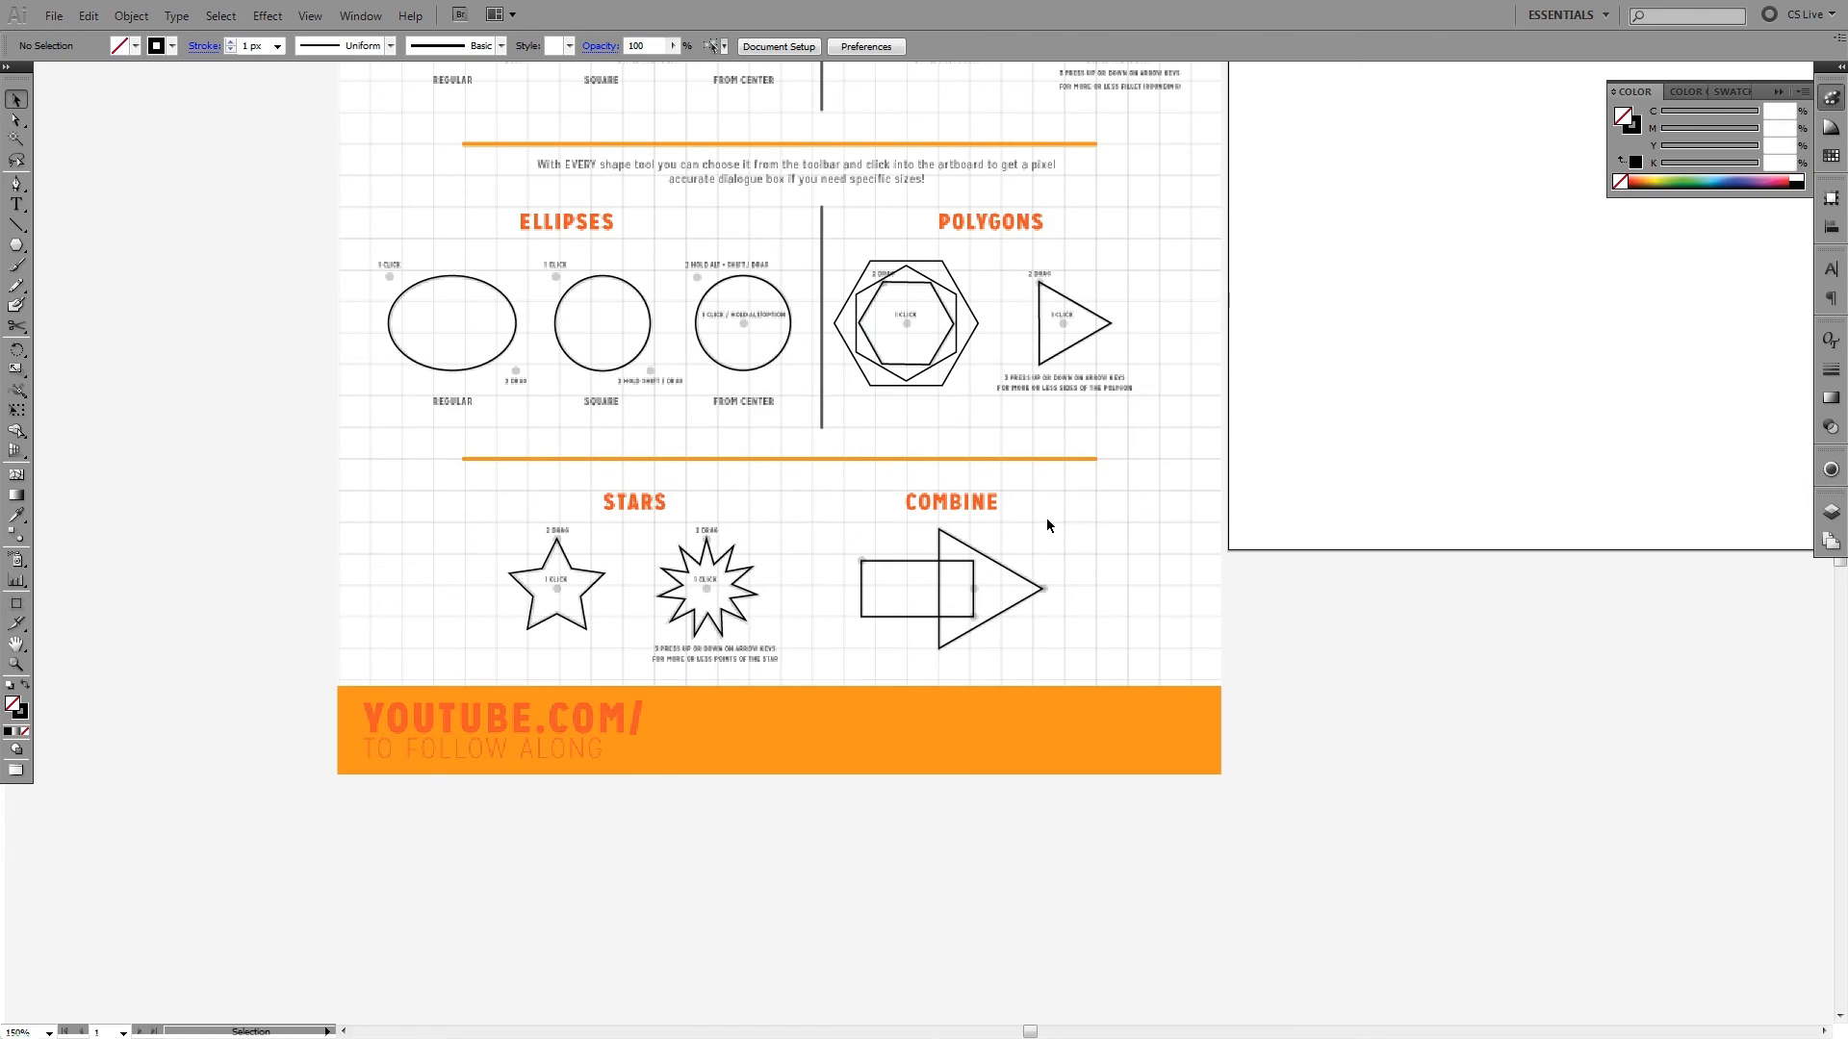
- Show the stroke settings and draw an open looping curve with five anchor points on the blank artboard using the Pen tool
drag(1047, 525, 1001, 578)
click(1831, 369)
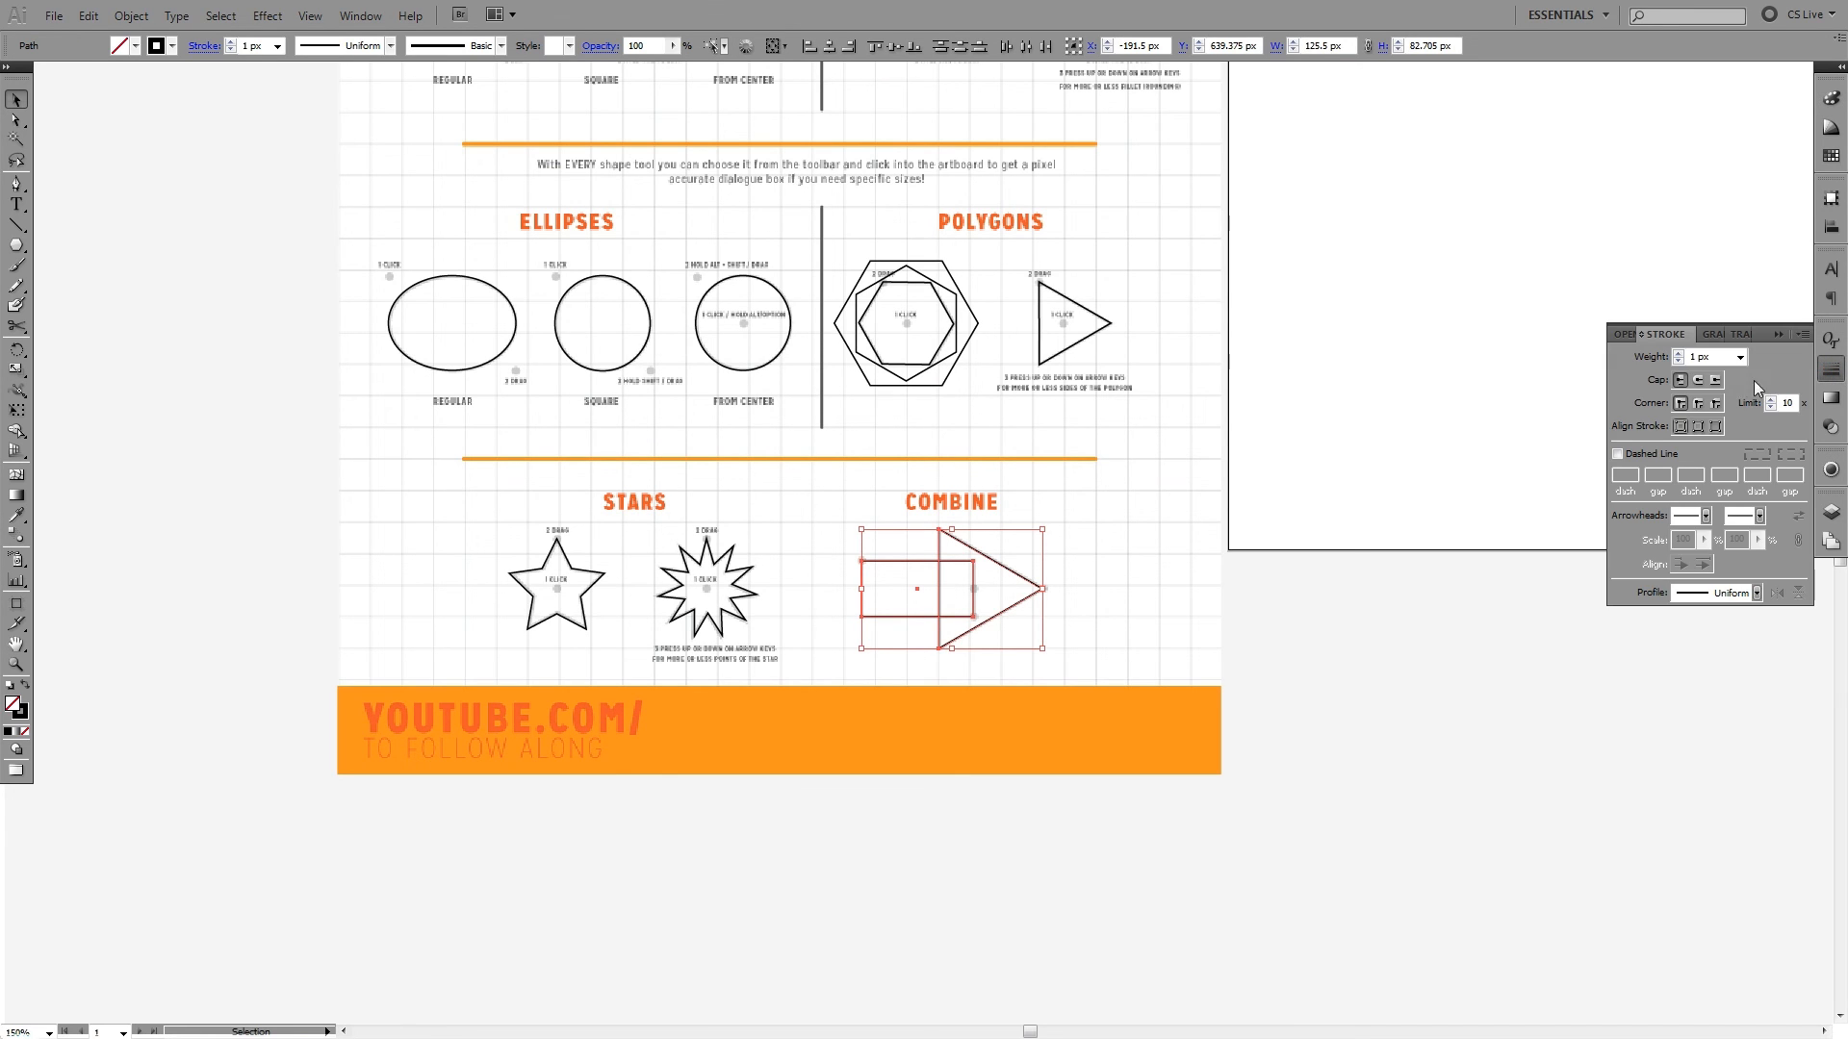
click(1463, 318)
drag(1483, 318, 1004, 426)
key(p)
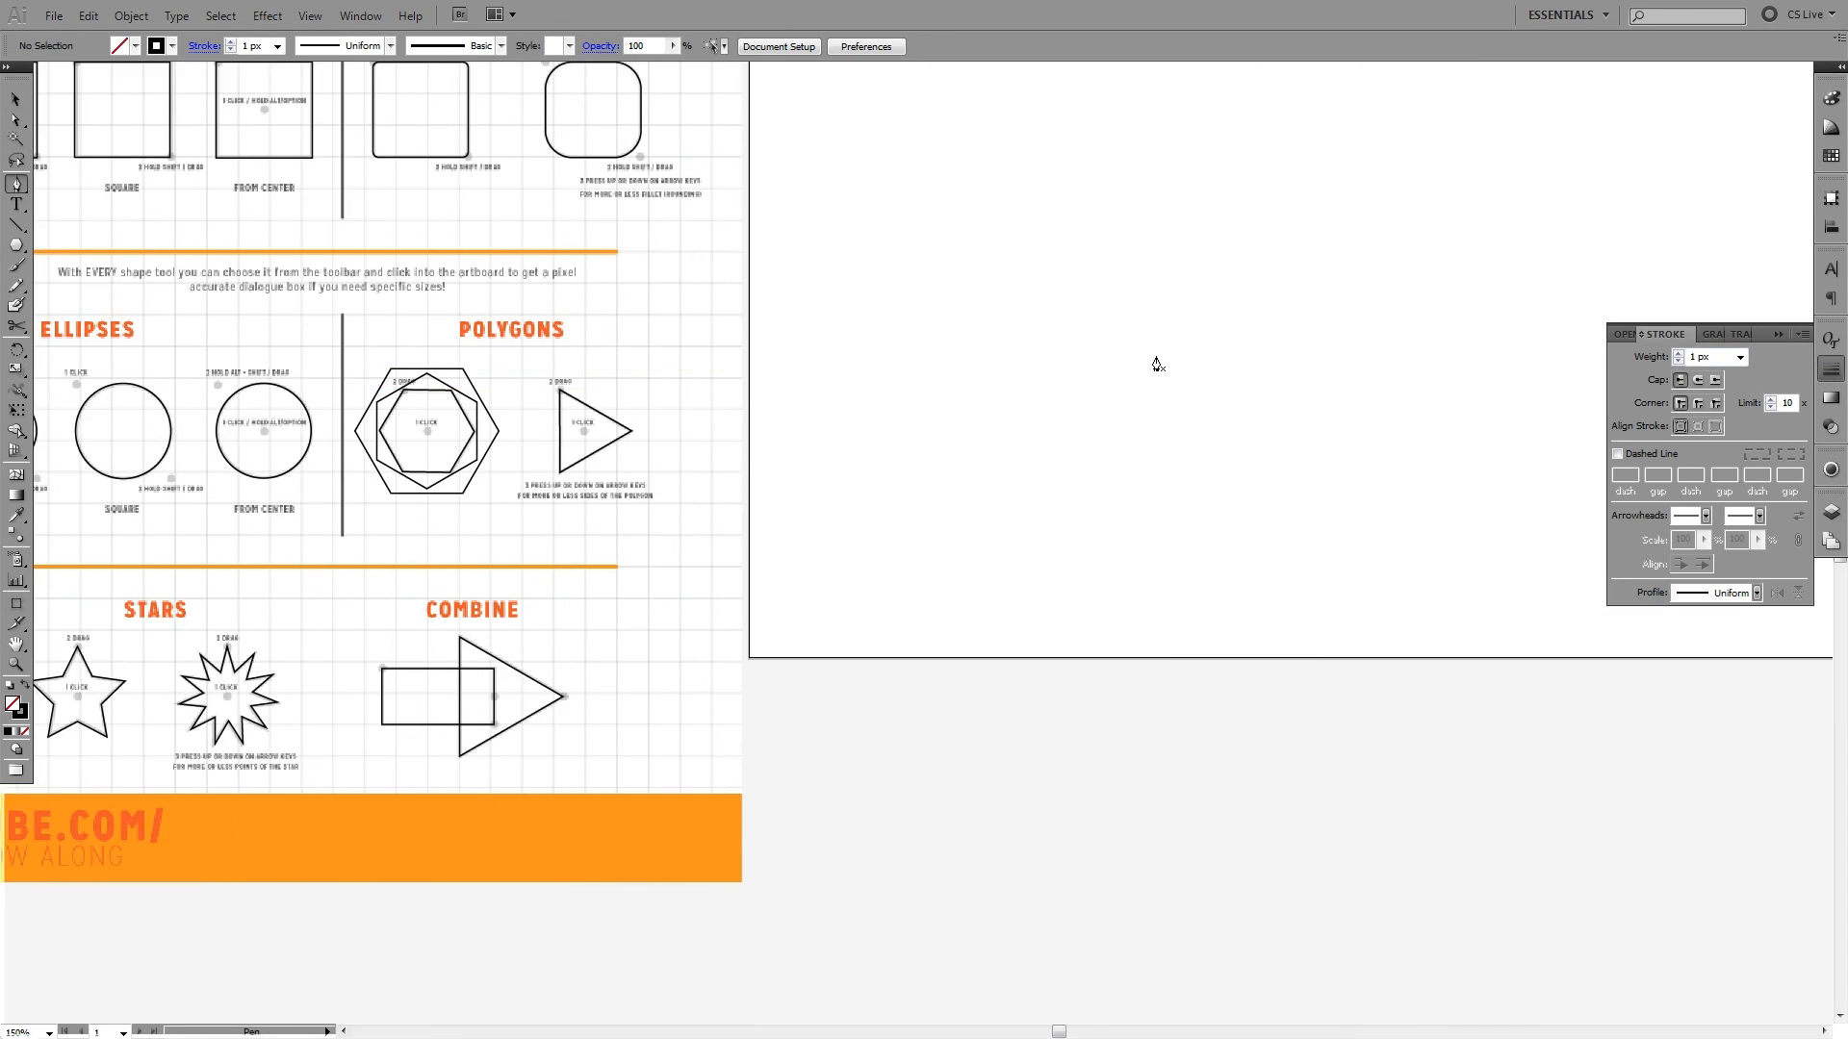
drag(1161, 345, 839, 637)
click(685, 634)
drag(879, 318, 1246, 408)
drag(1153, 817, 1337, 771)
drag(1295, 304, 962, 385)
drag(767, 833, 674, 842)
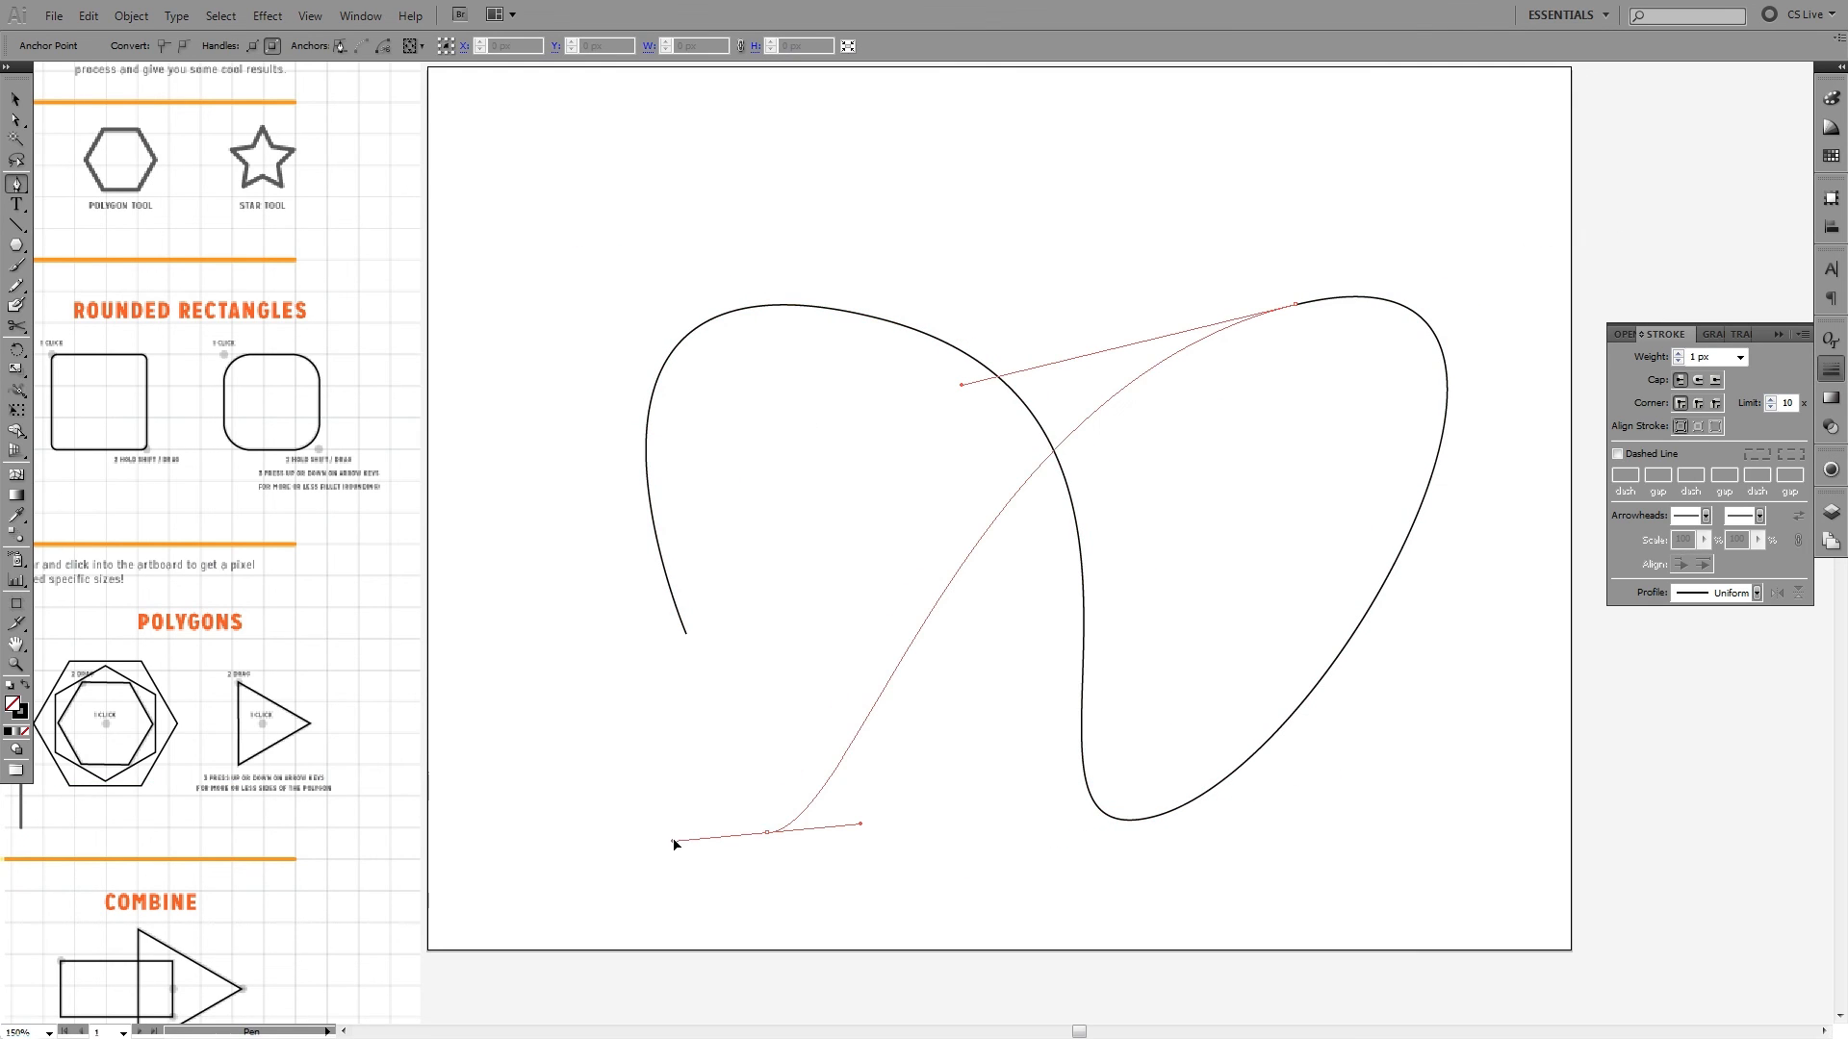
- Set the looping curve's stroke weight to 50 px, apply the width profile that tapers at both ends, and deselect the curve
click(1695, 357)
key(Up)
key(Up)
key(Up)
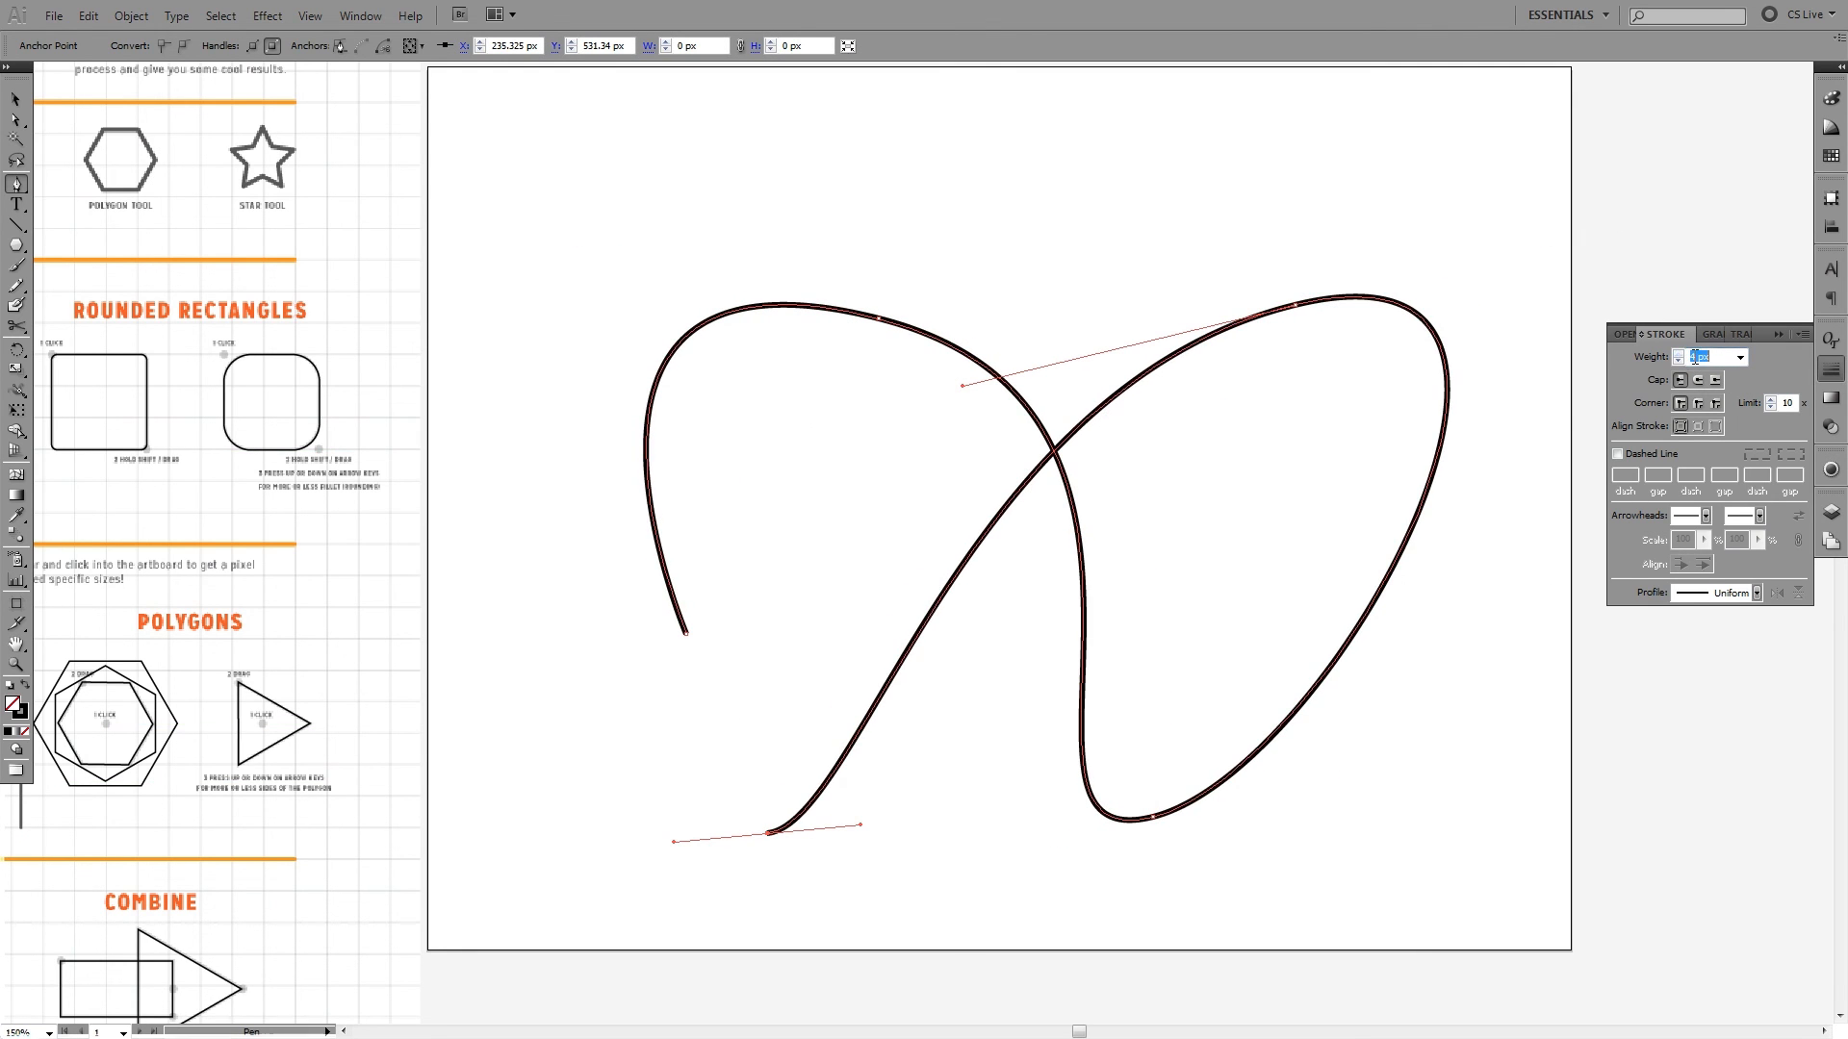
text(50)
key(Return)
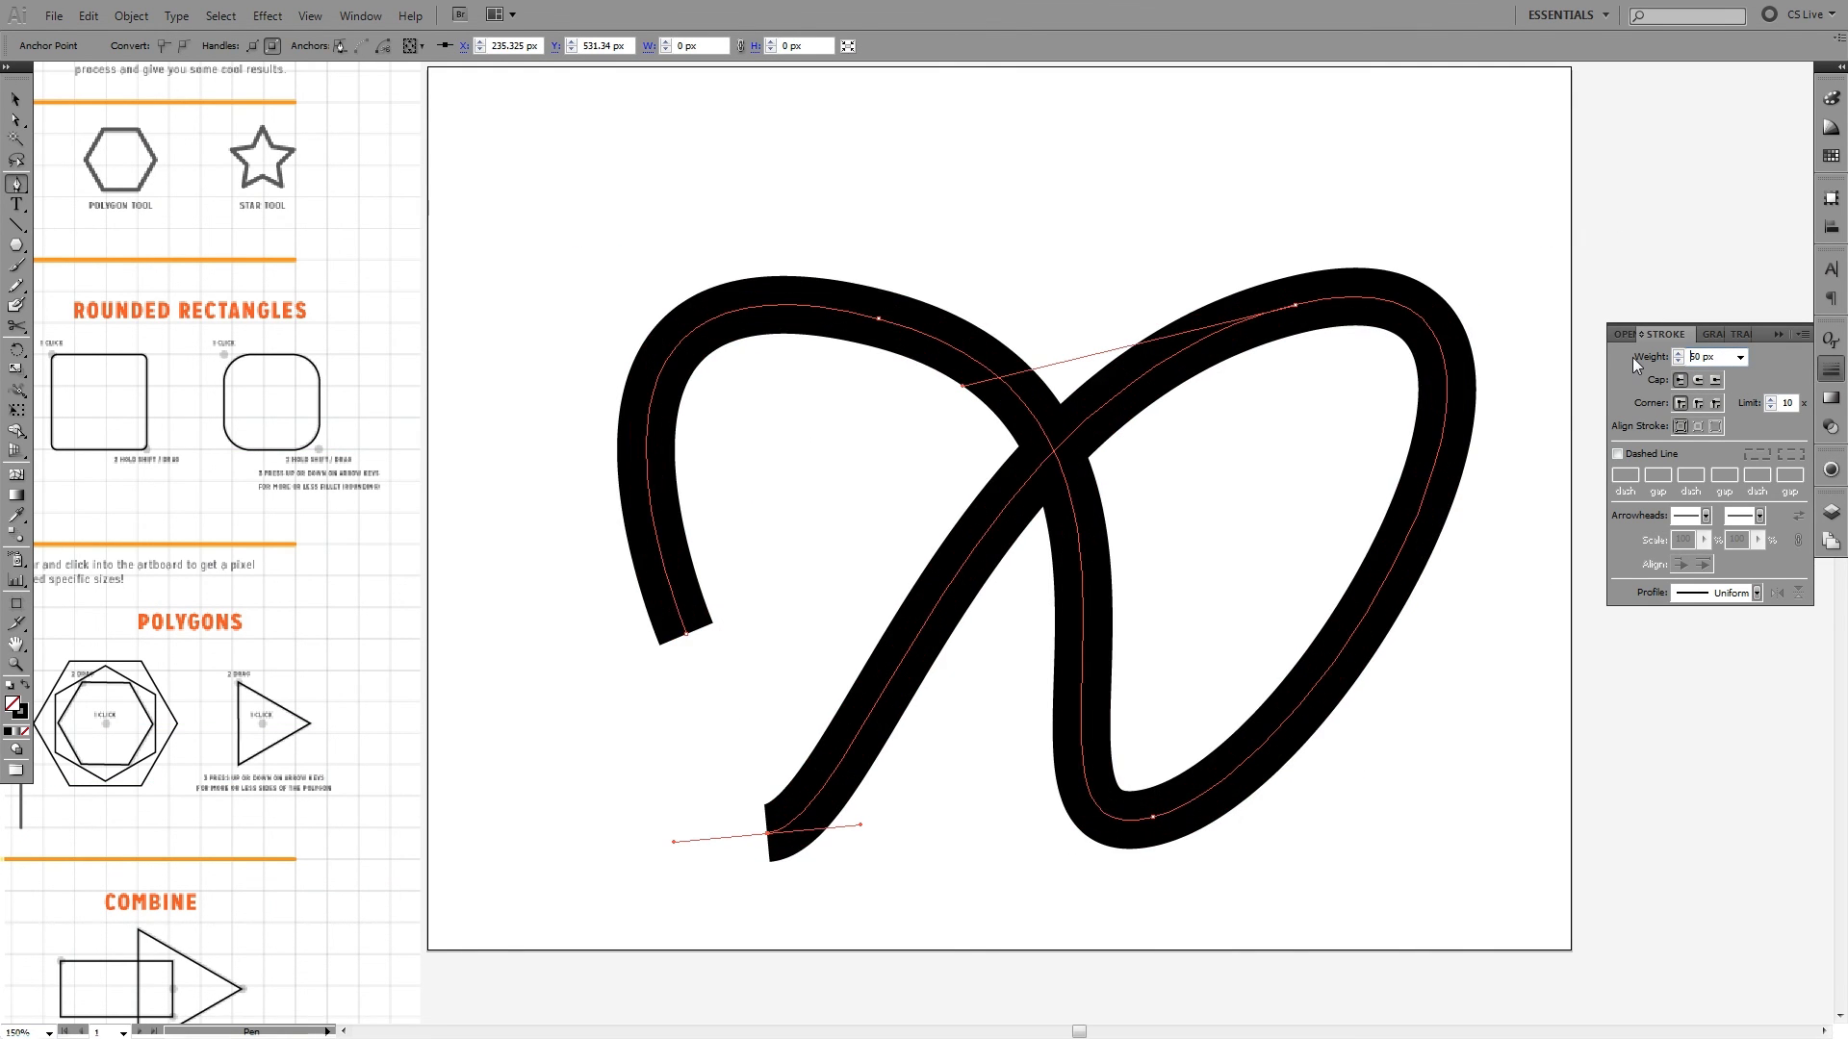
click(1757, 592)
click(1807, 676)
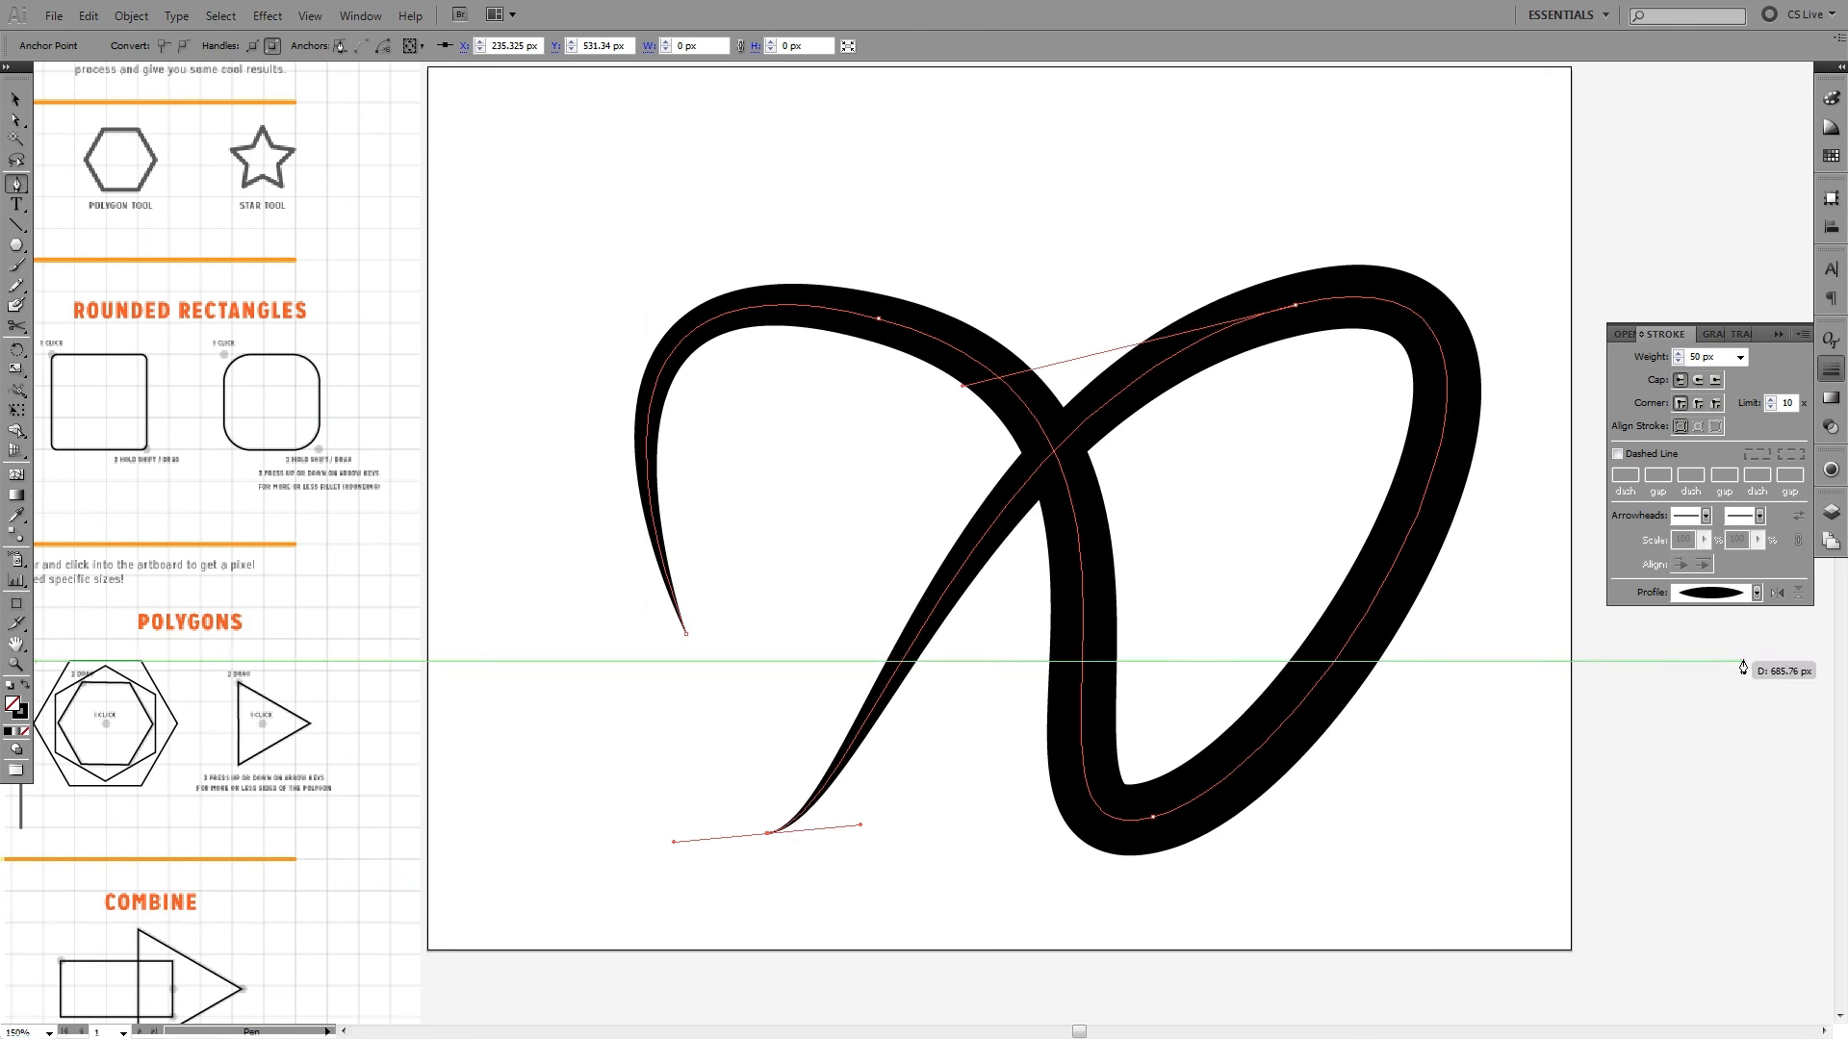
key(v)
click(1531, 260)
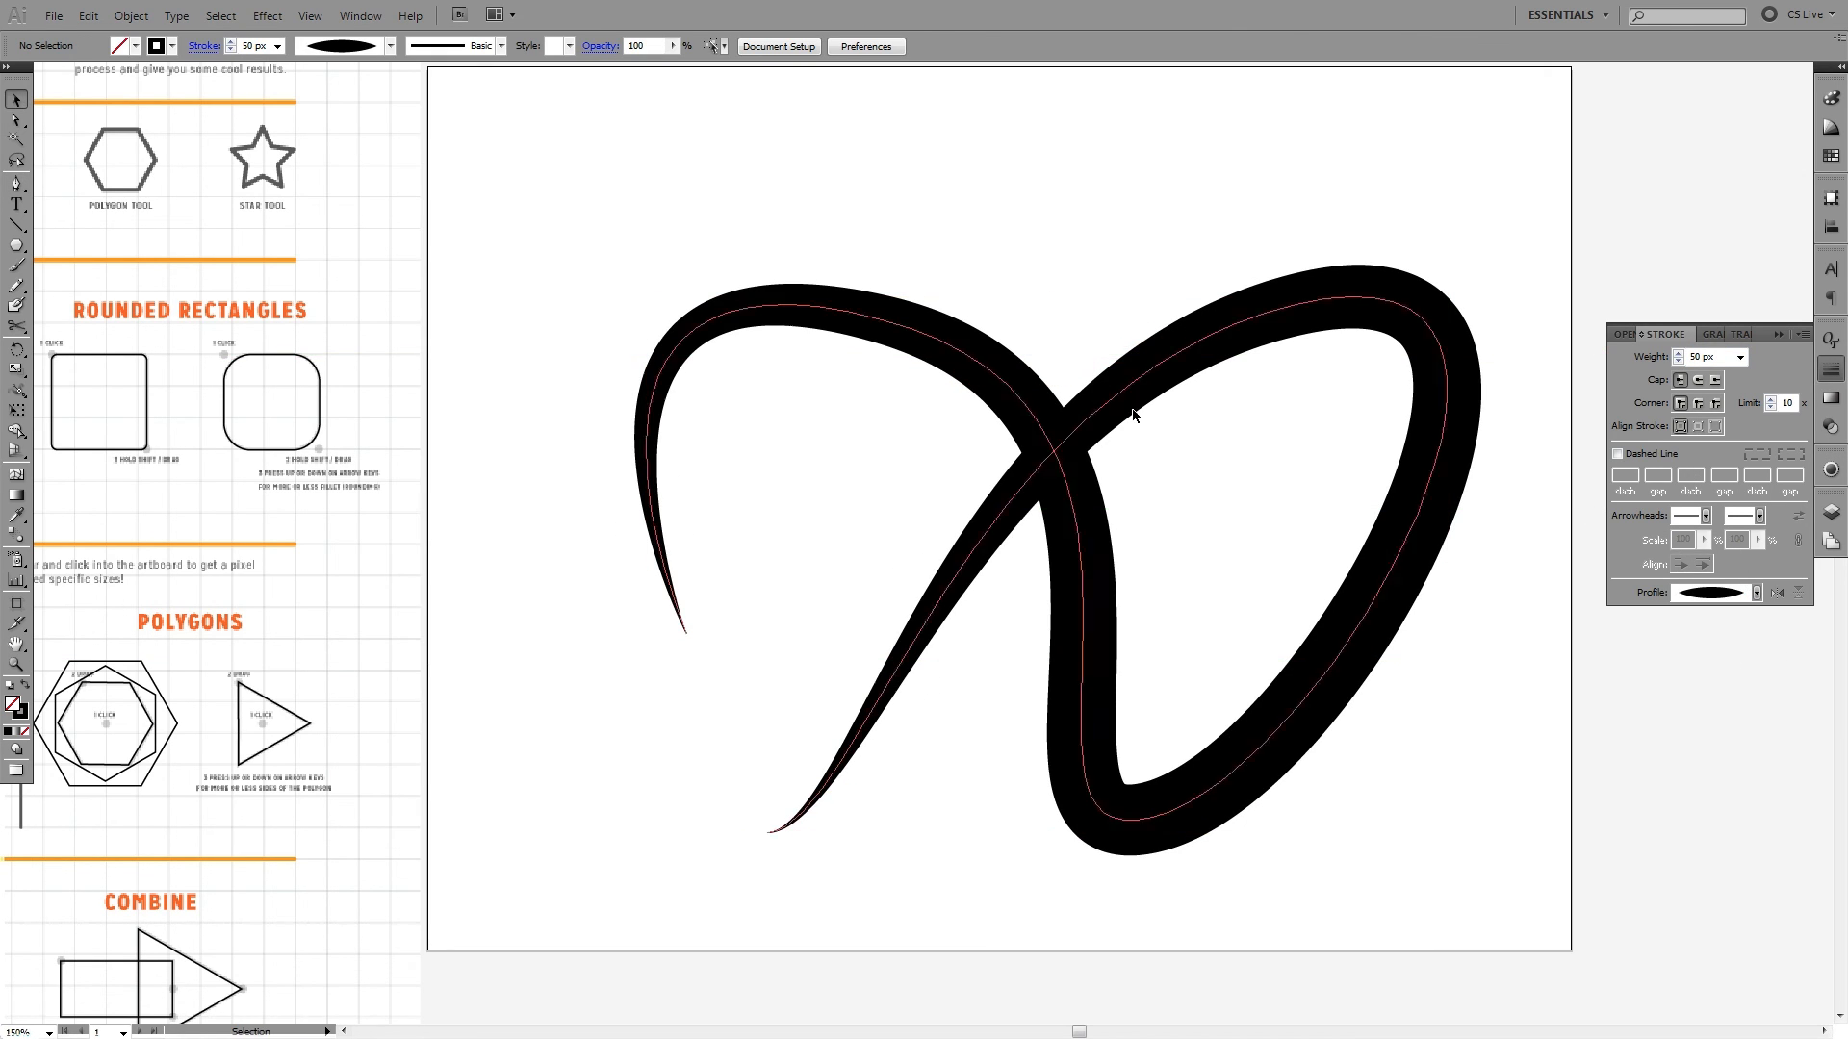
- Select the tapered looping curve on the blank artboard and delete it
click(1268, 765)
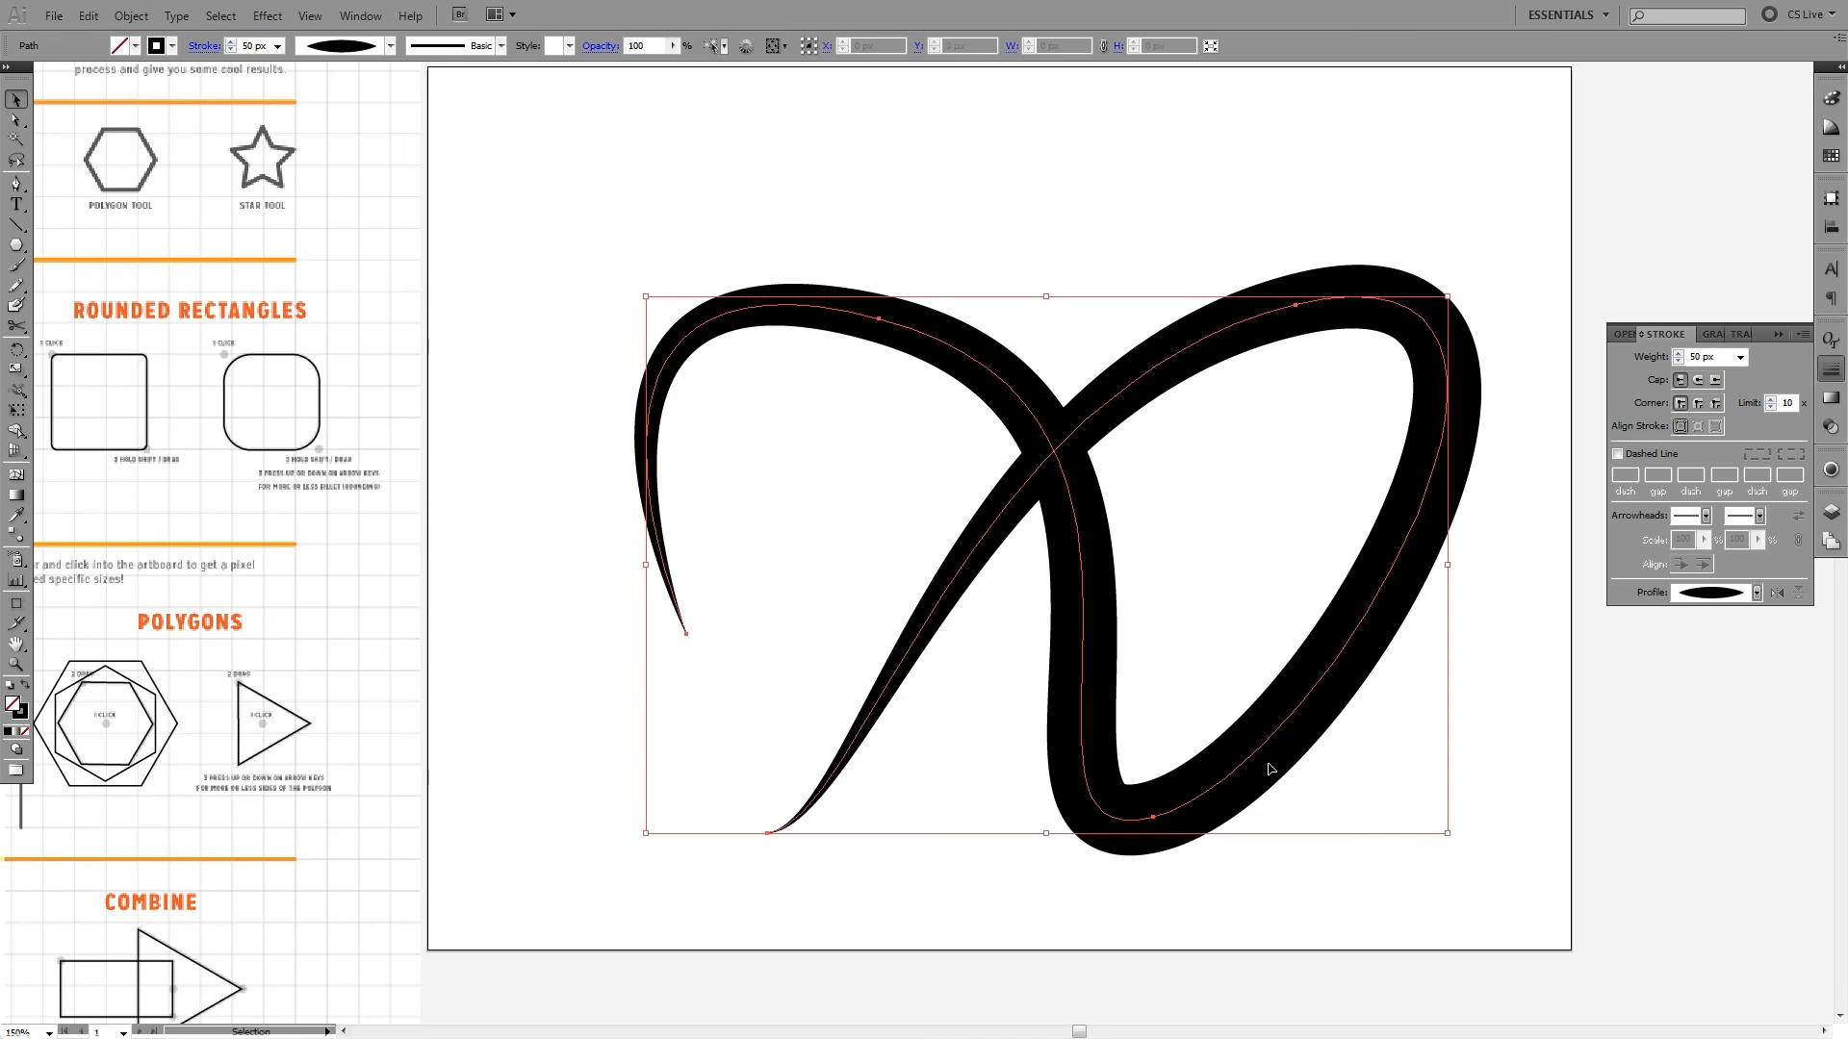
key(Delete)
key(space)
mouse_move(589, 757)
mouse_down()
mouse_move(1303, 482)
mouse_move(1372, 374)
mouse_move(1283, 529)
mouse_up()
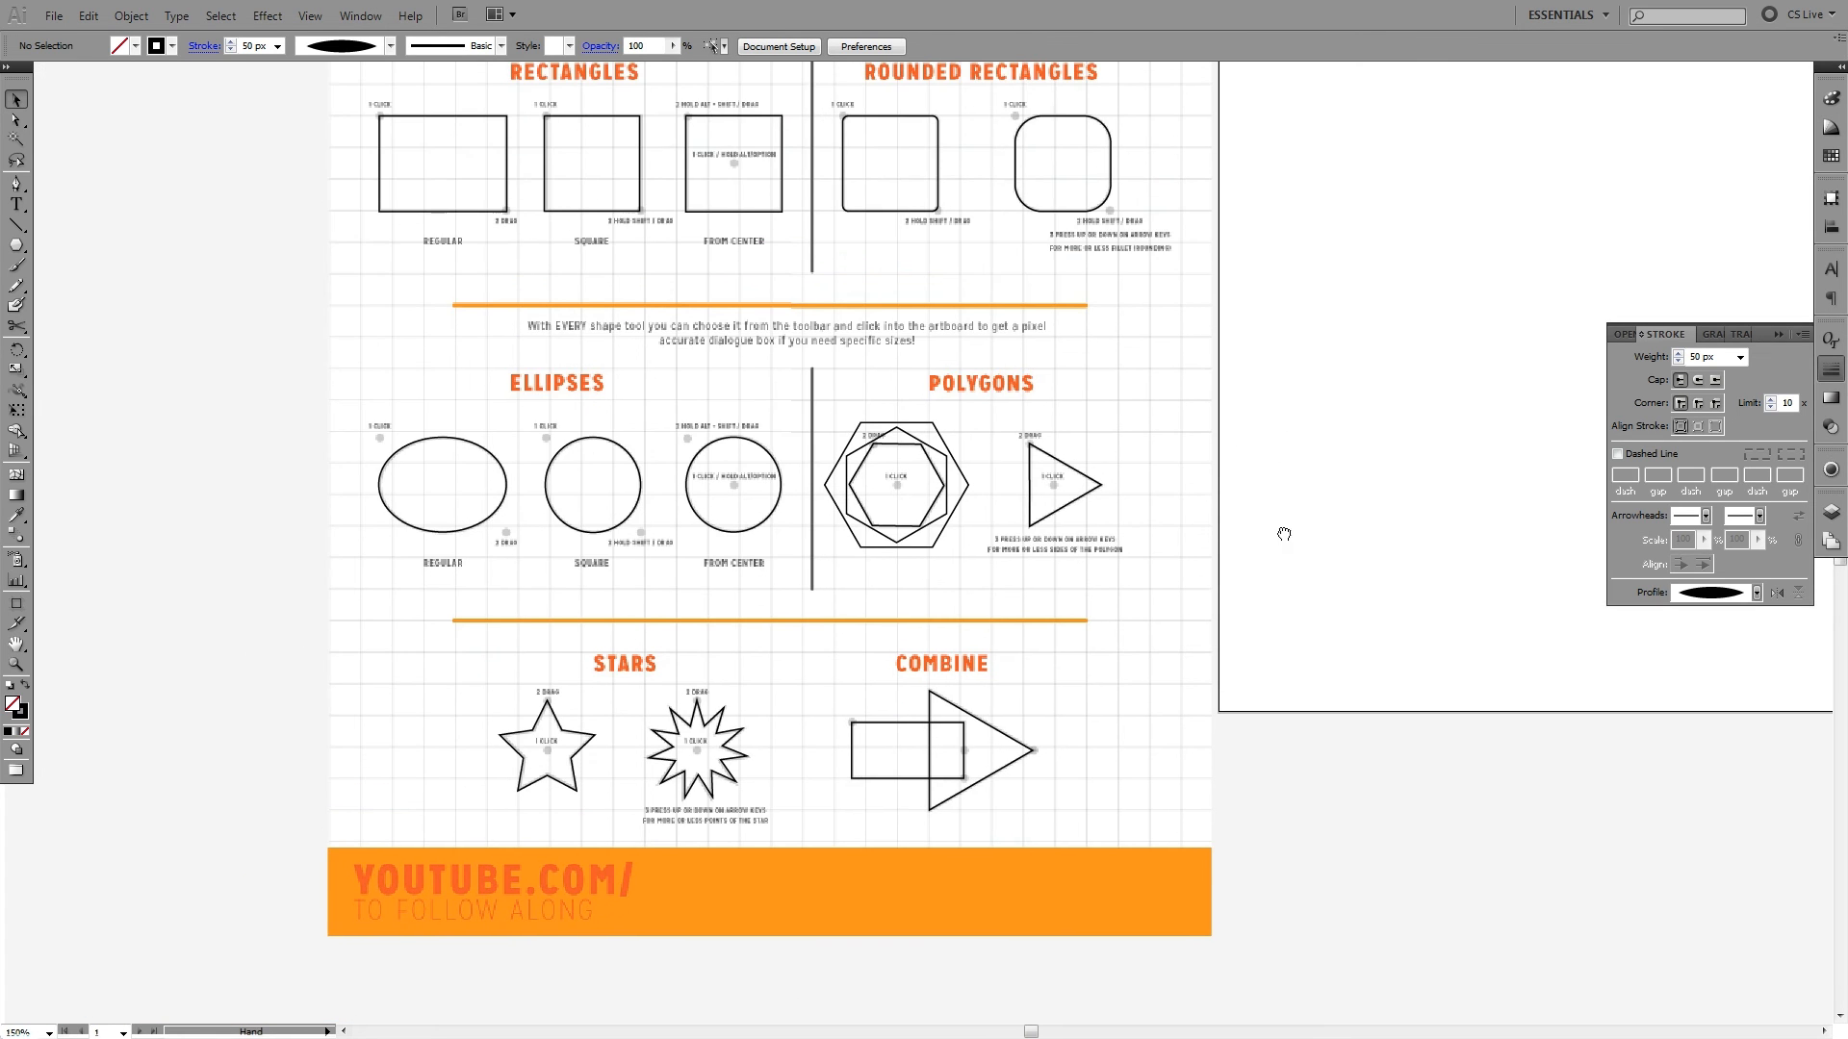
key(space)
drag(879, 209, 773, 280)
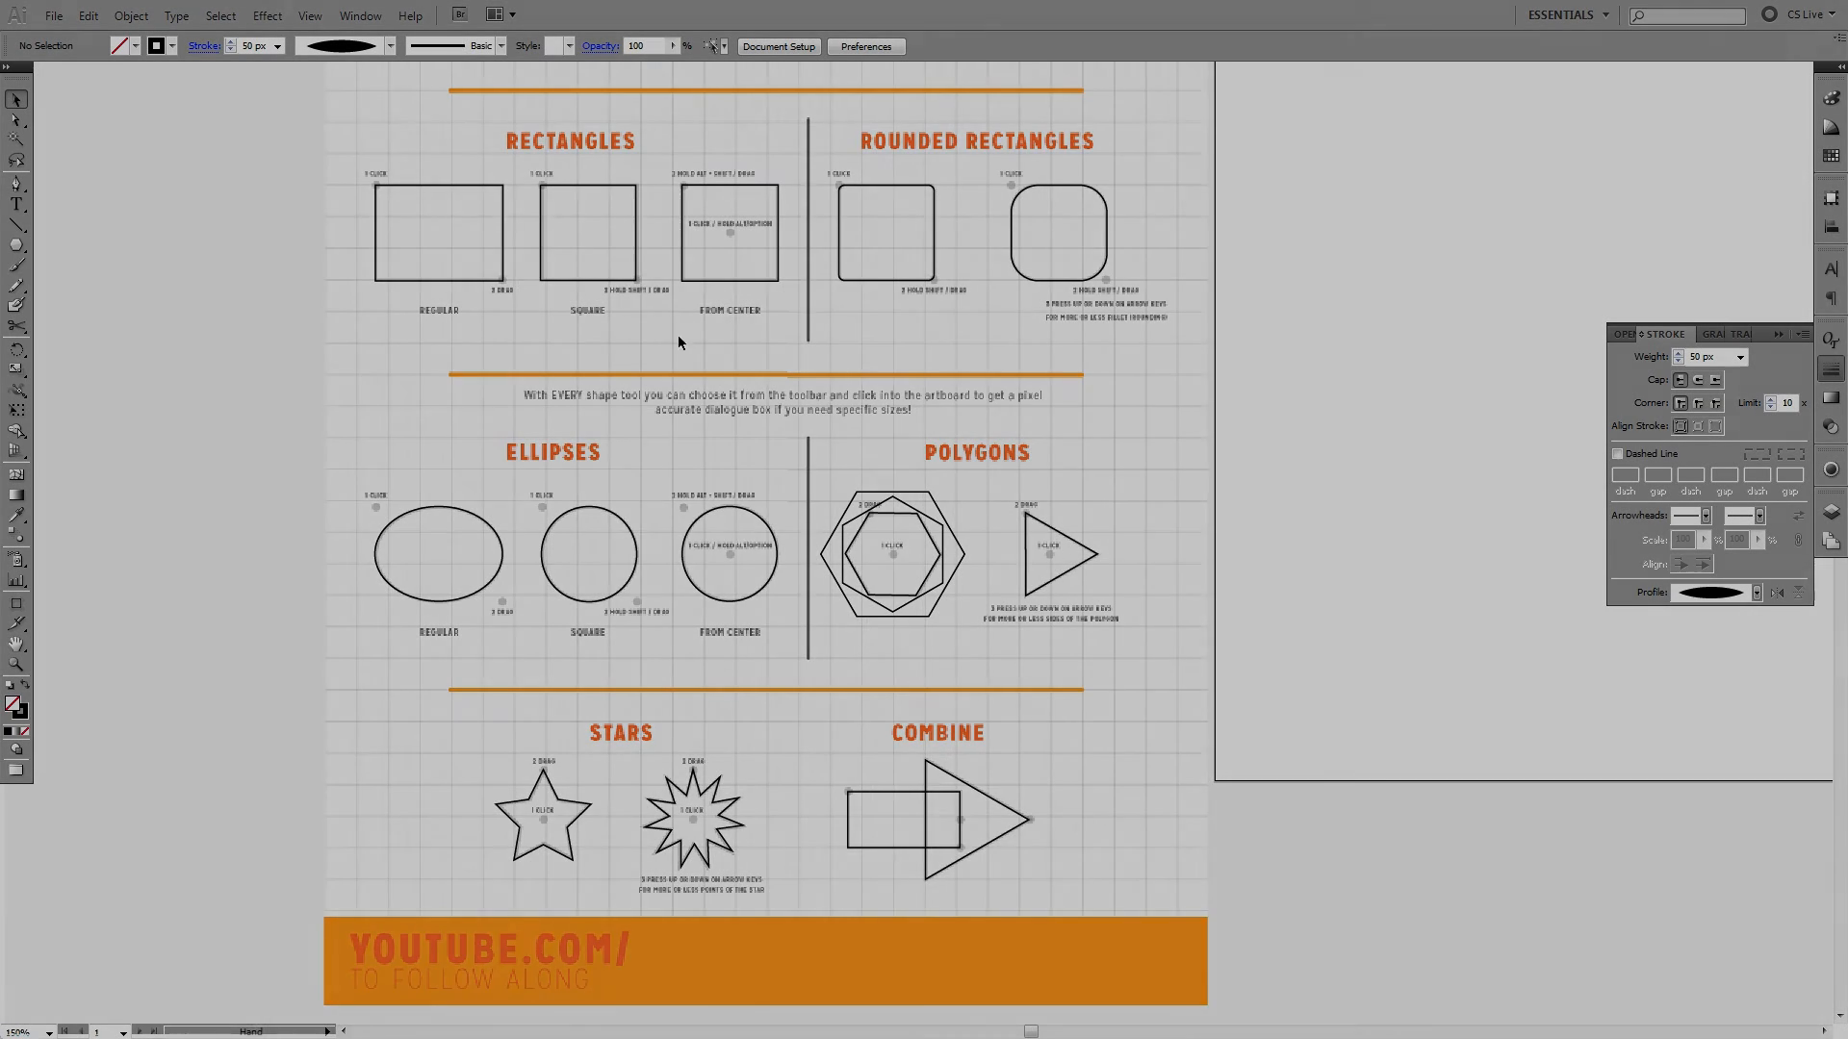
drag(766, 279, 839, 660)
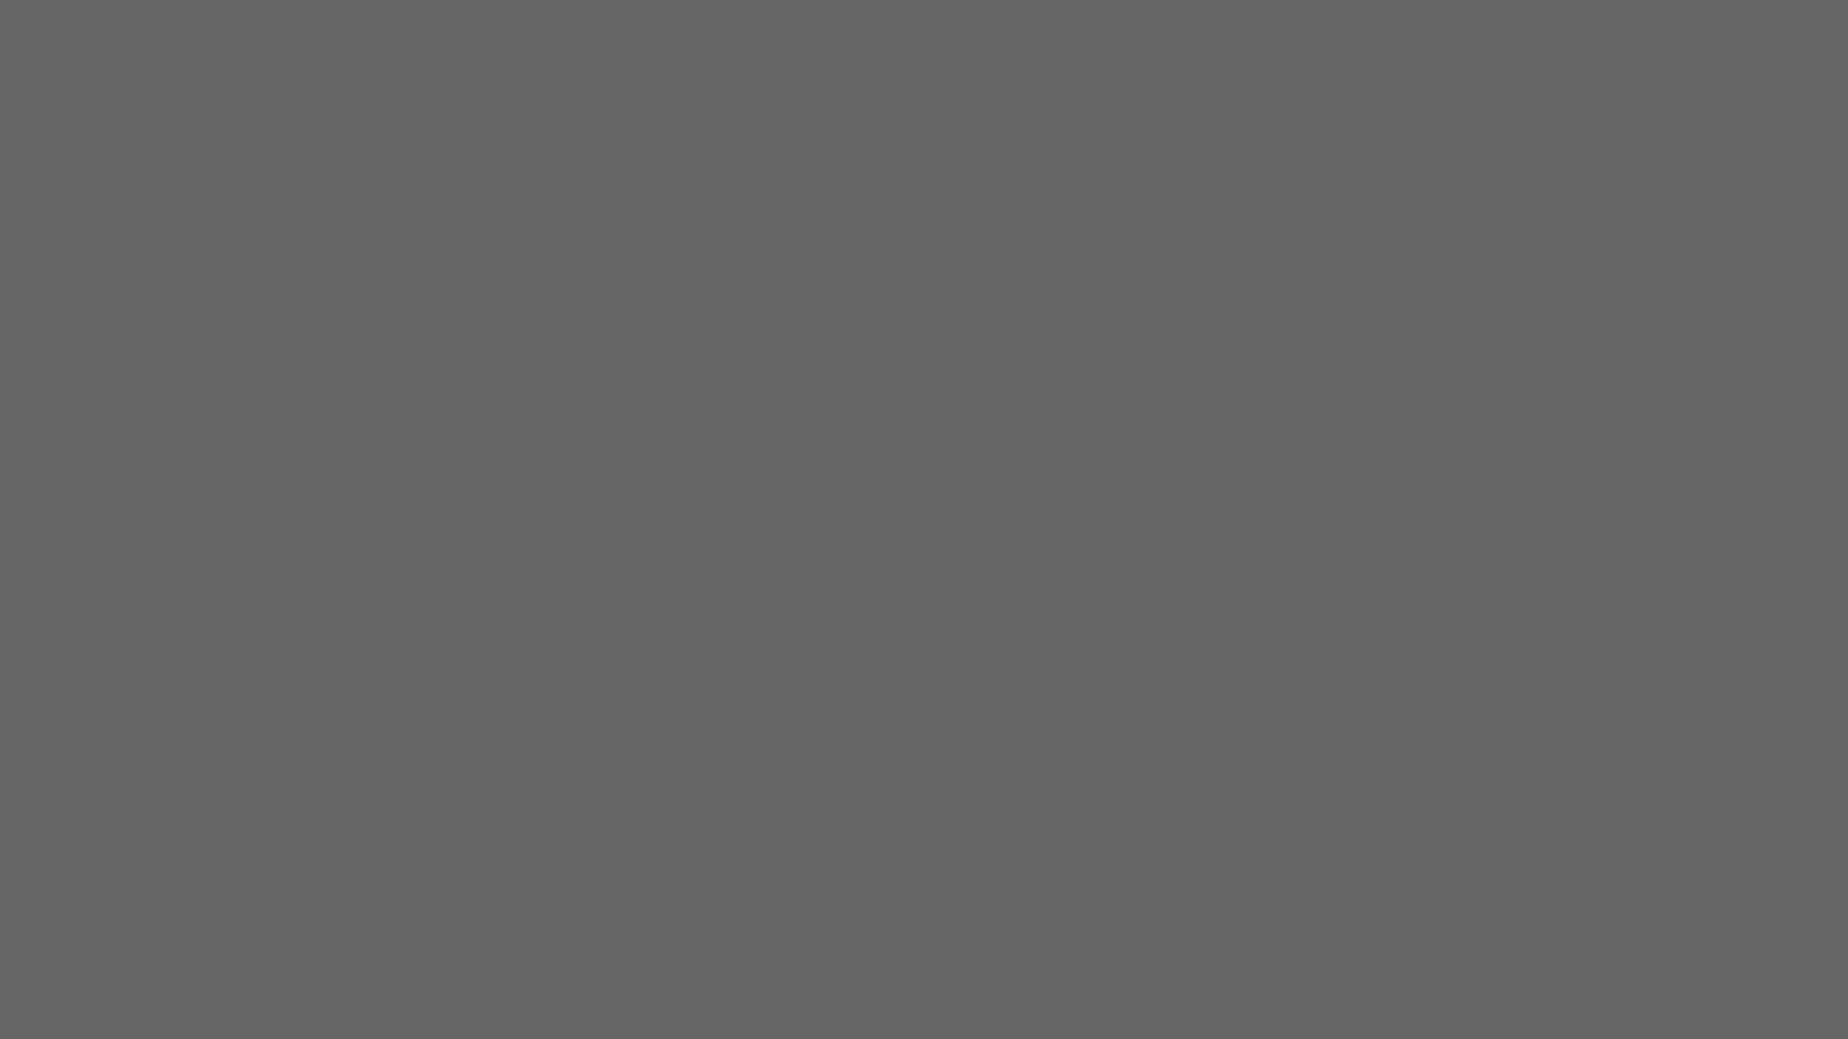